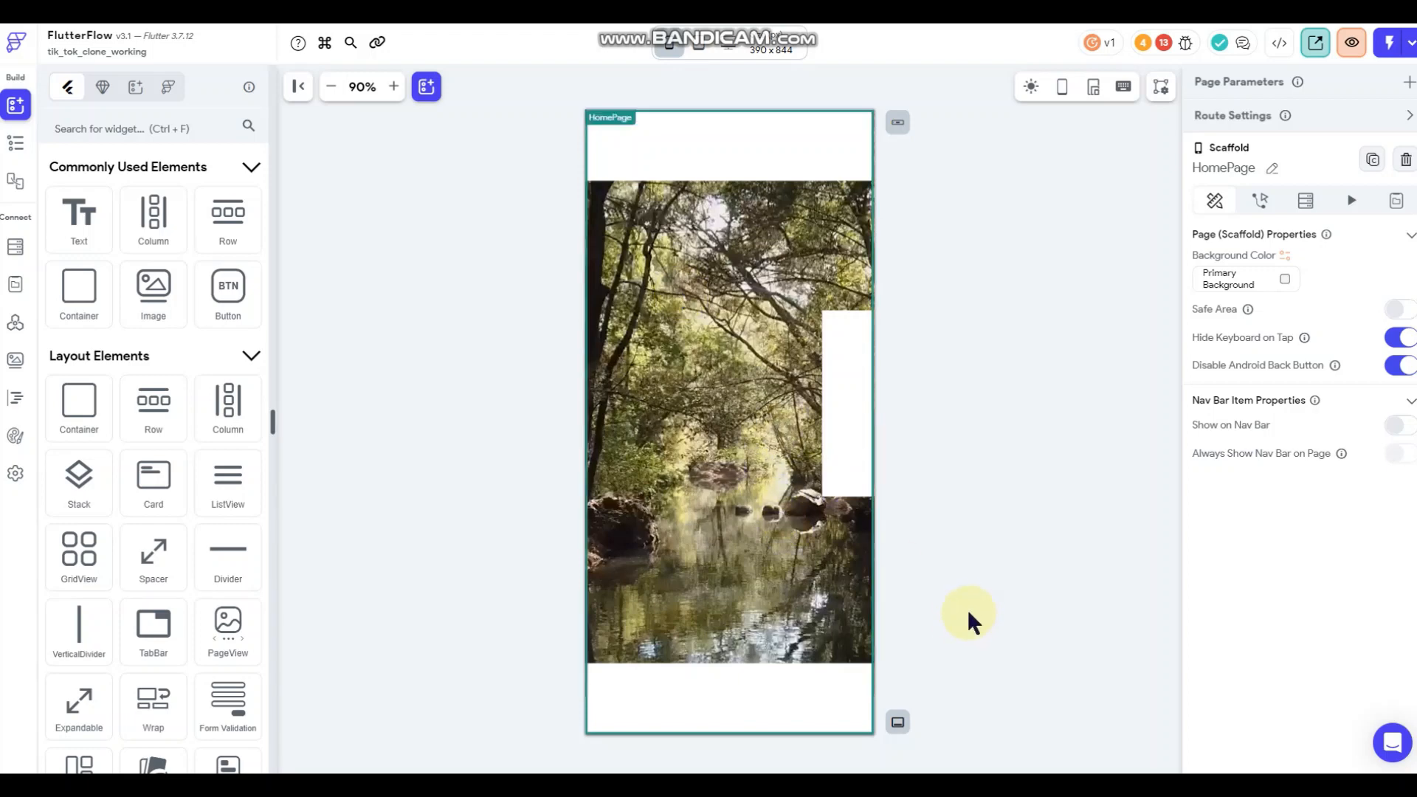
Review the app state variables and return to the HomePage in the page list.
click(21, 281)
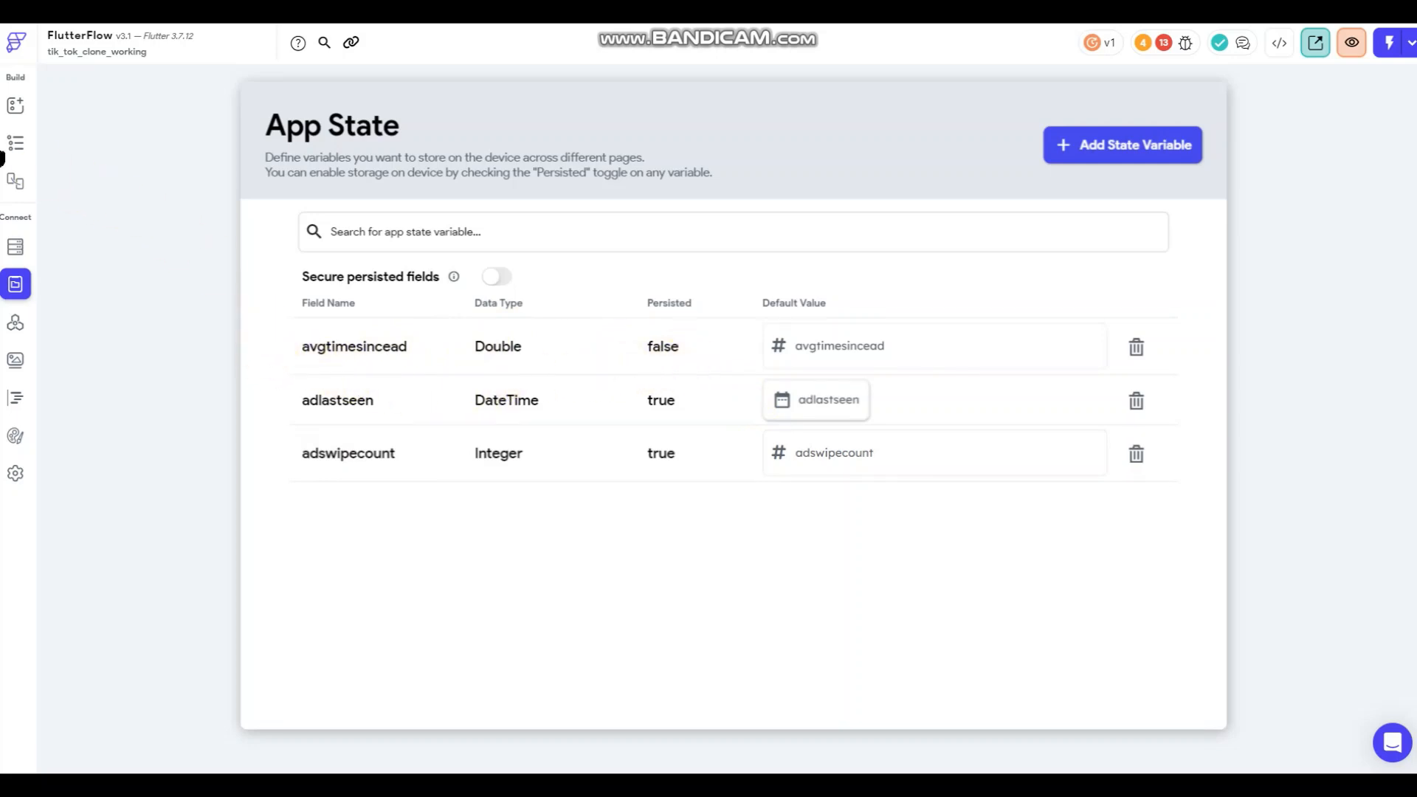
click(16, 144)
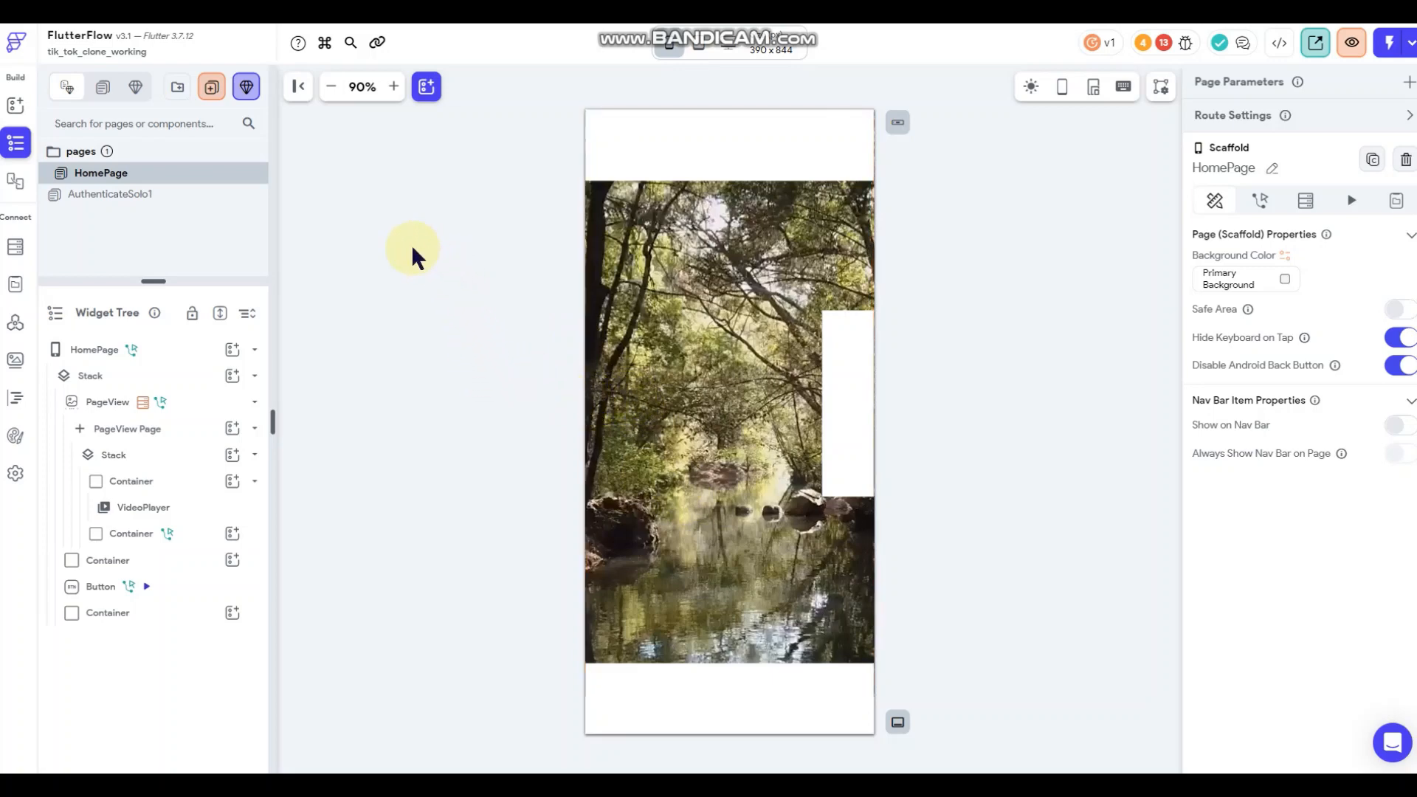
click(144, 196)
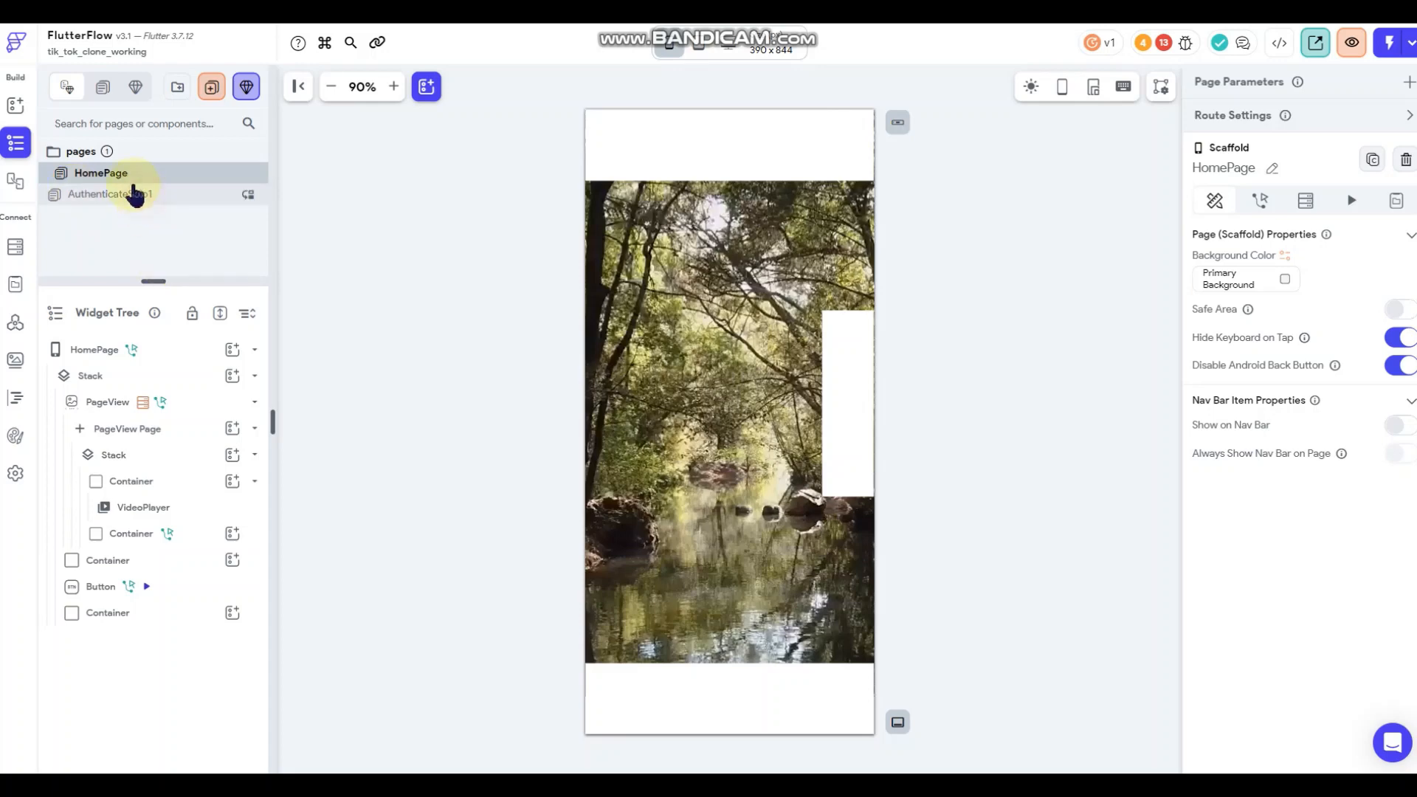
click(129, 178)
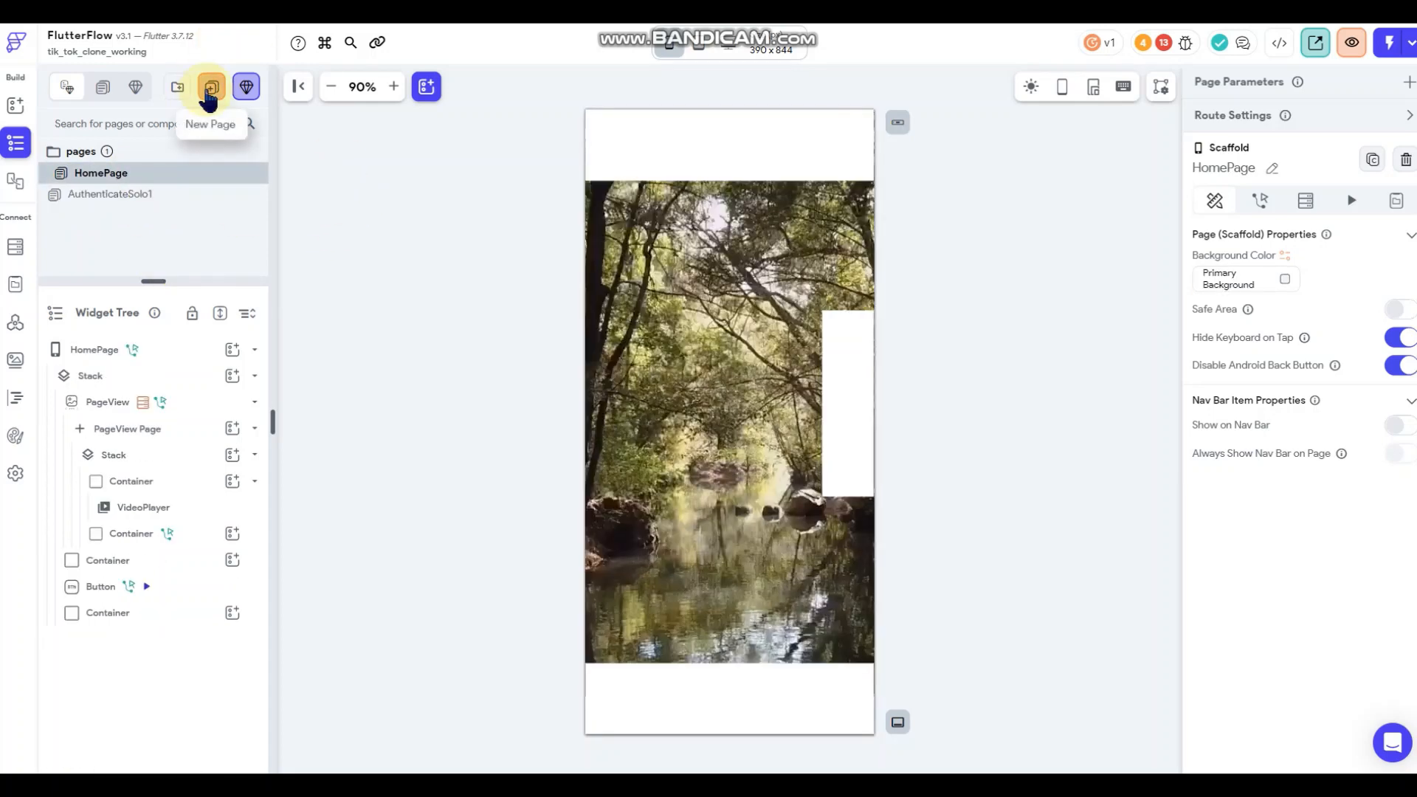
Create a component named AdvertisementPopup from the Action 3 - Select List bottom sheet template, using the template theme.
click(246, 103)
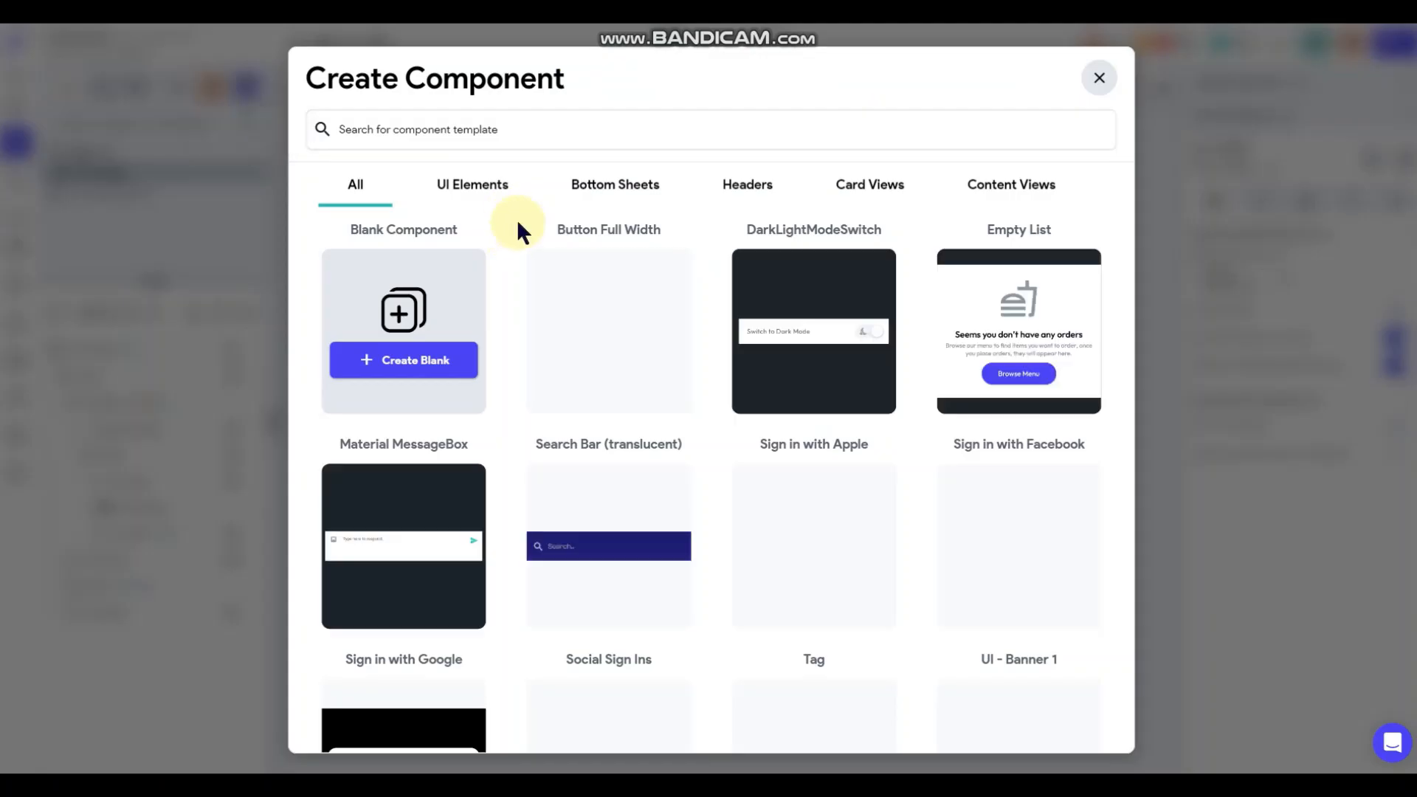
click(632, 184)
mouse_move(664, 335)
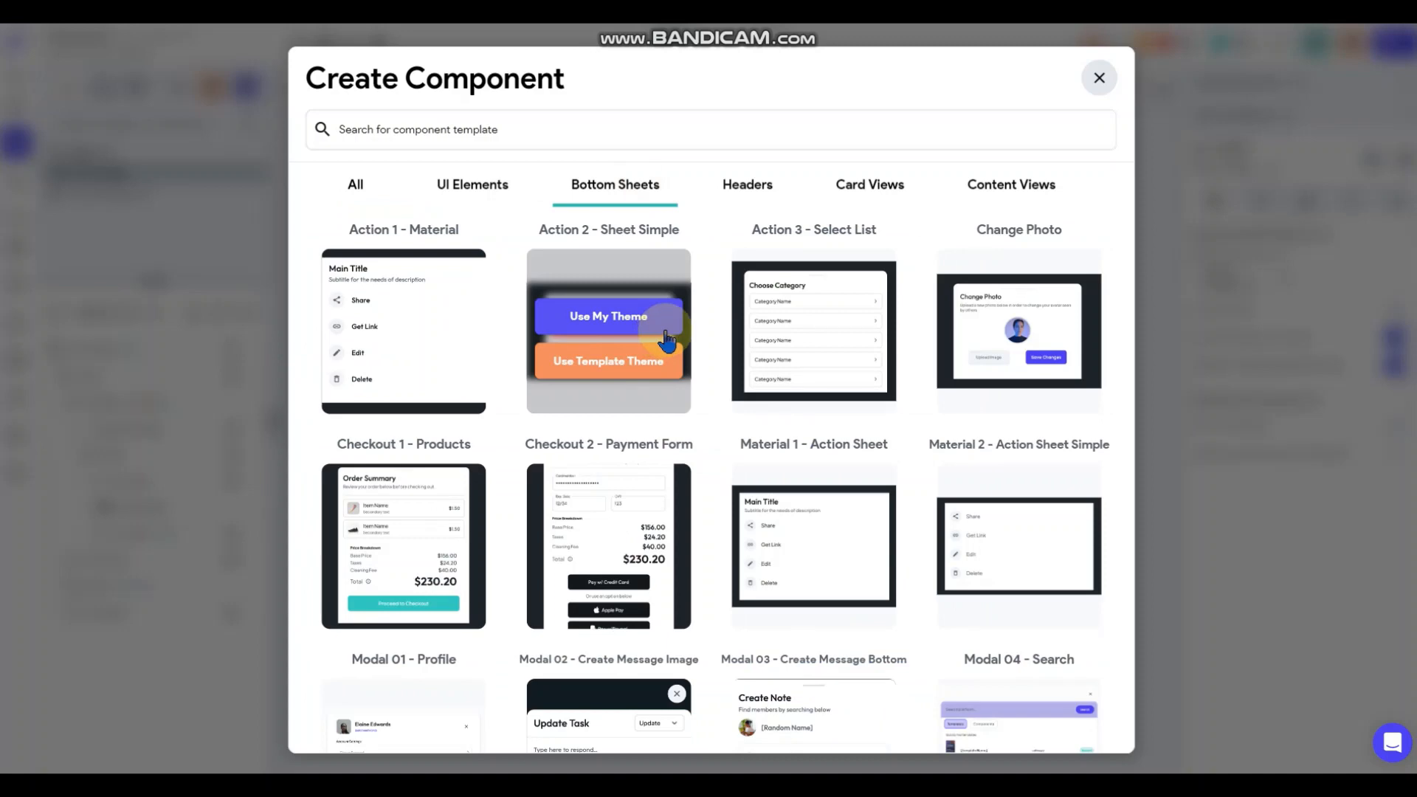
mouse_move(809, 326)
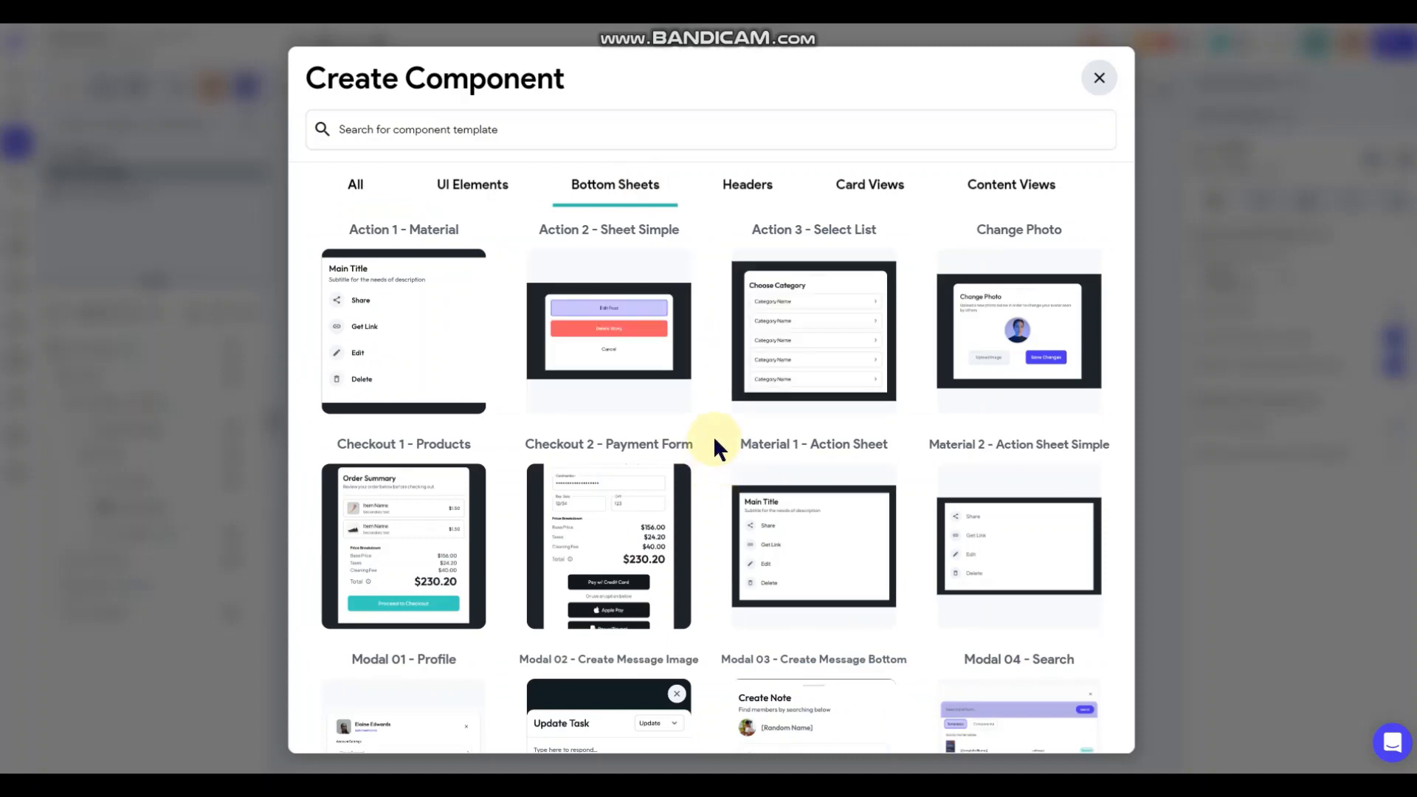
click(812, 361)
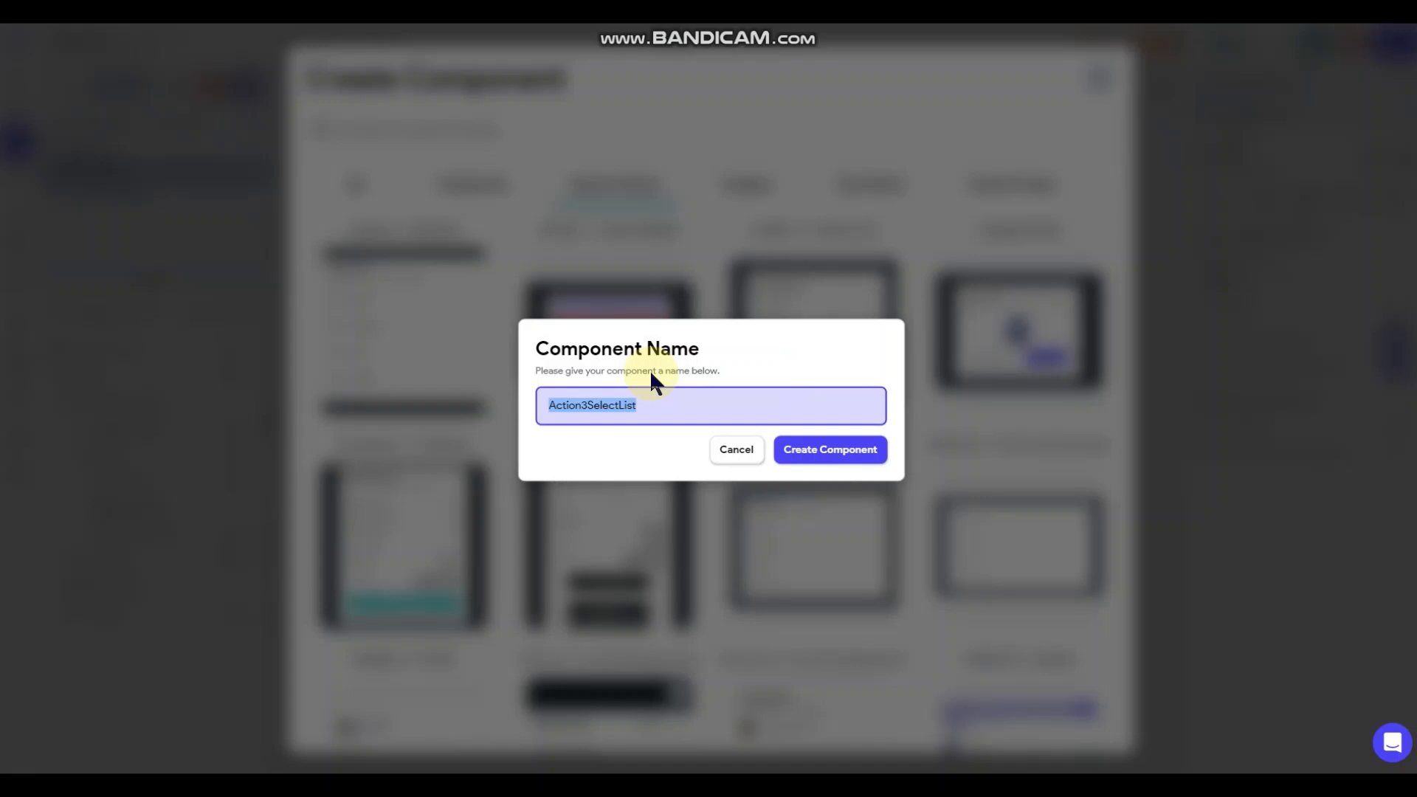
text(AdvertisementPopup)
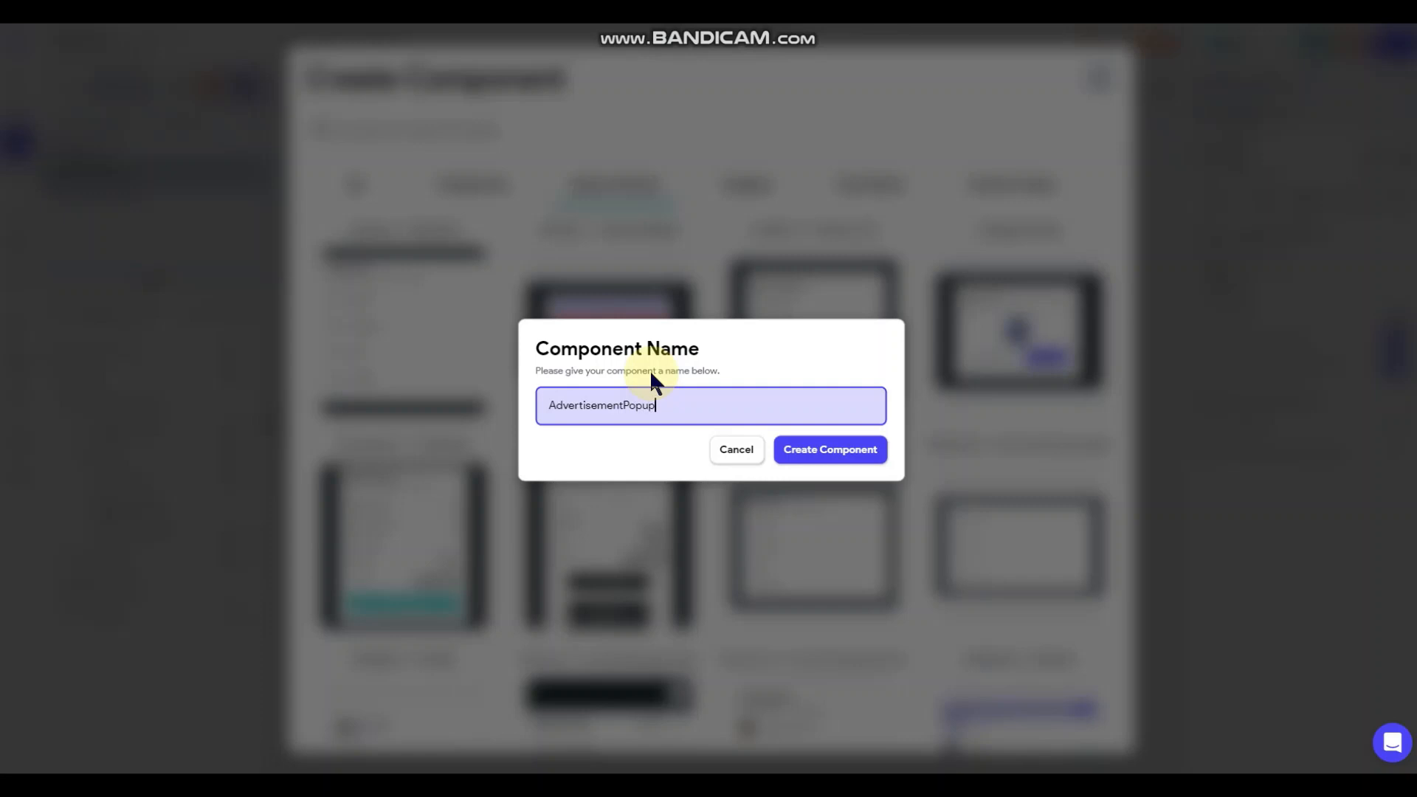
click(819, 455)
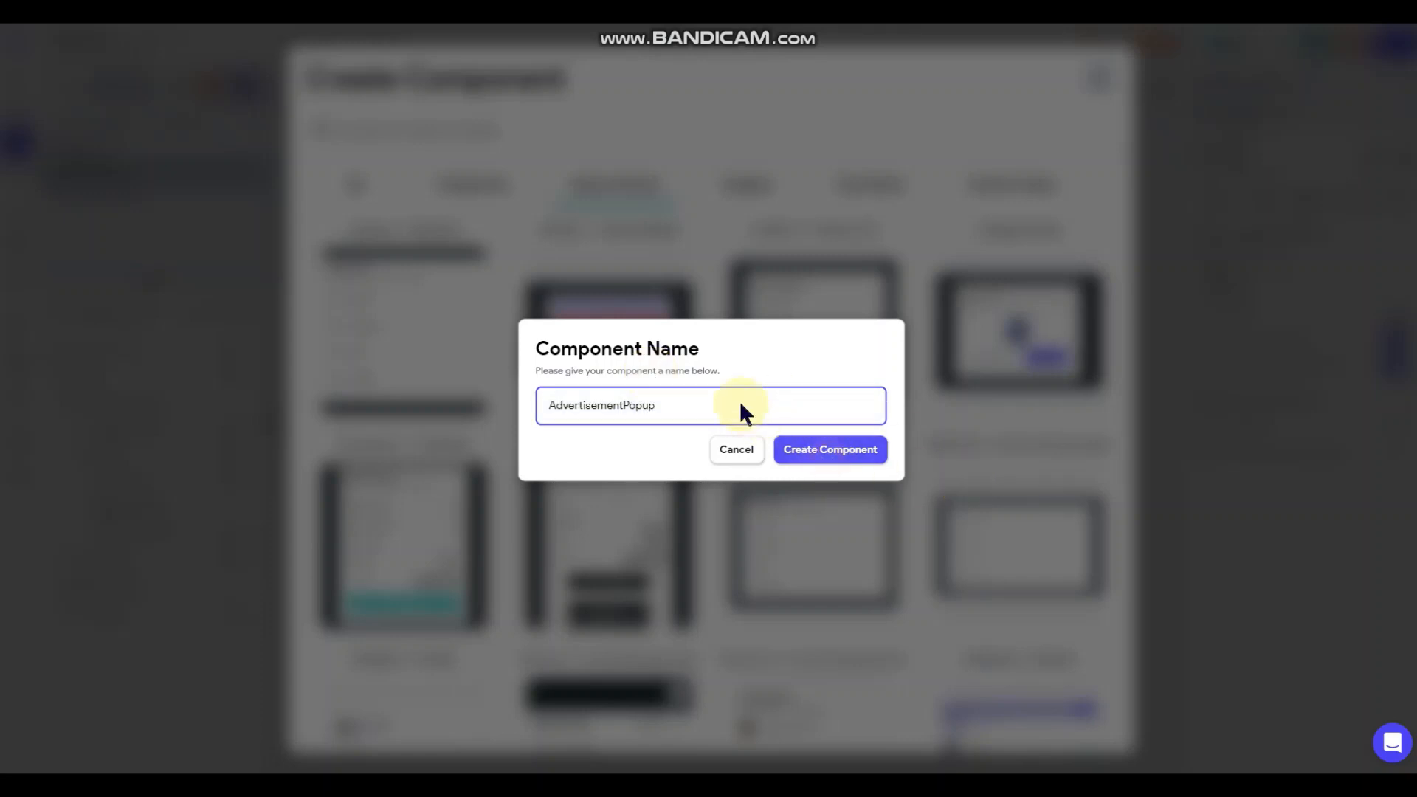
Delete the category ListView and the Choose Category title row from the AdvertisementPopup component.
click(667, 417)
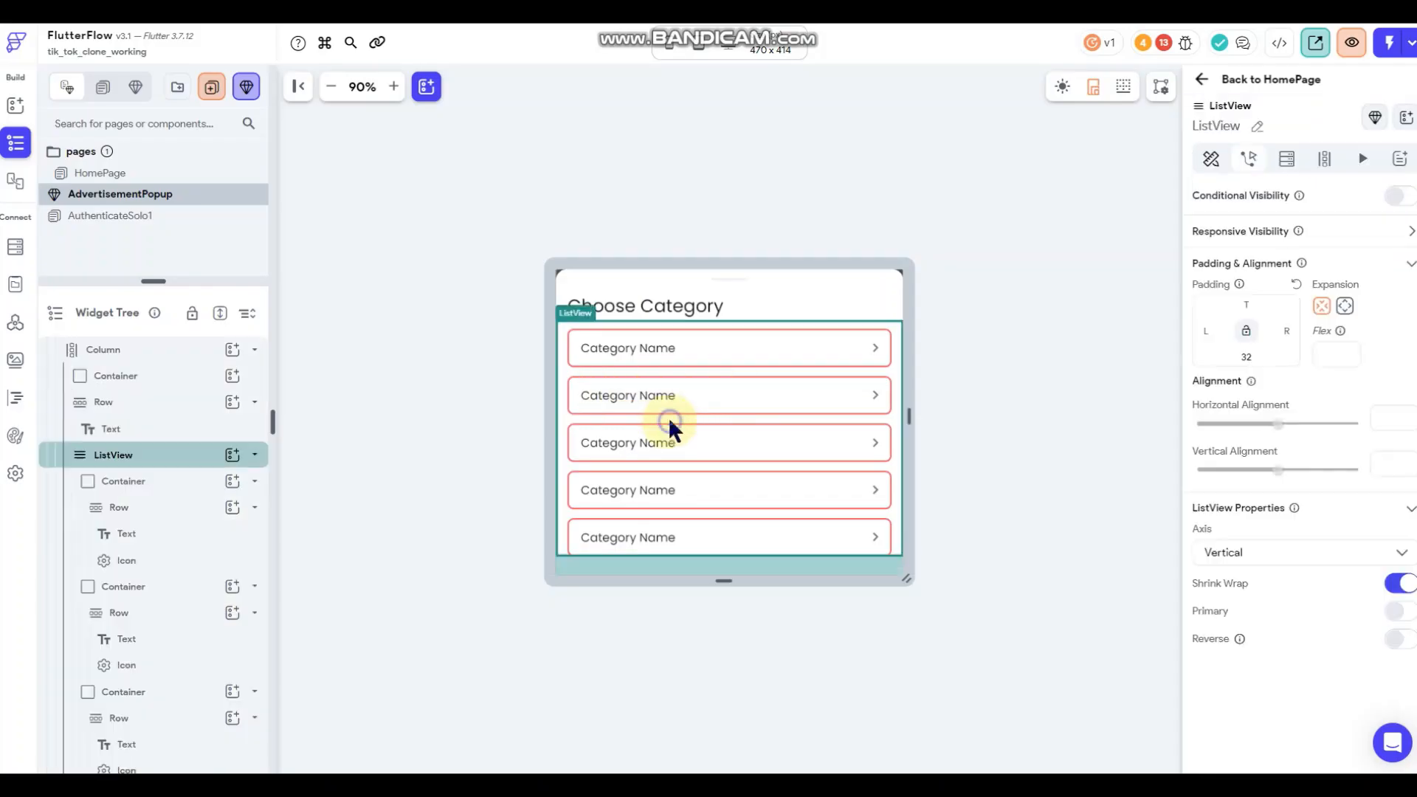
right_click(667, 418)
click(696, 382)
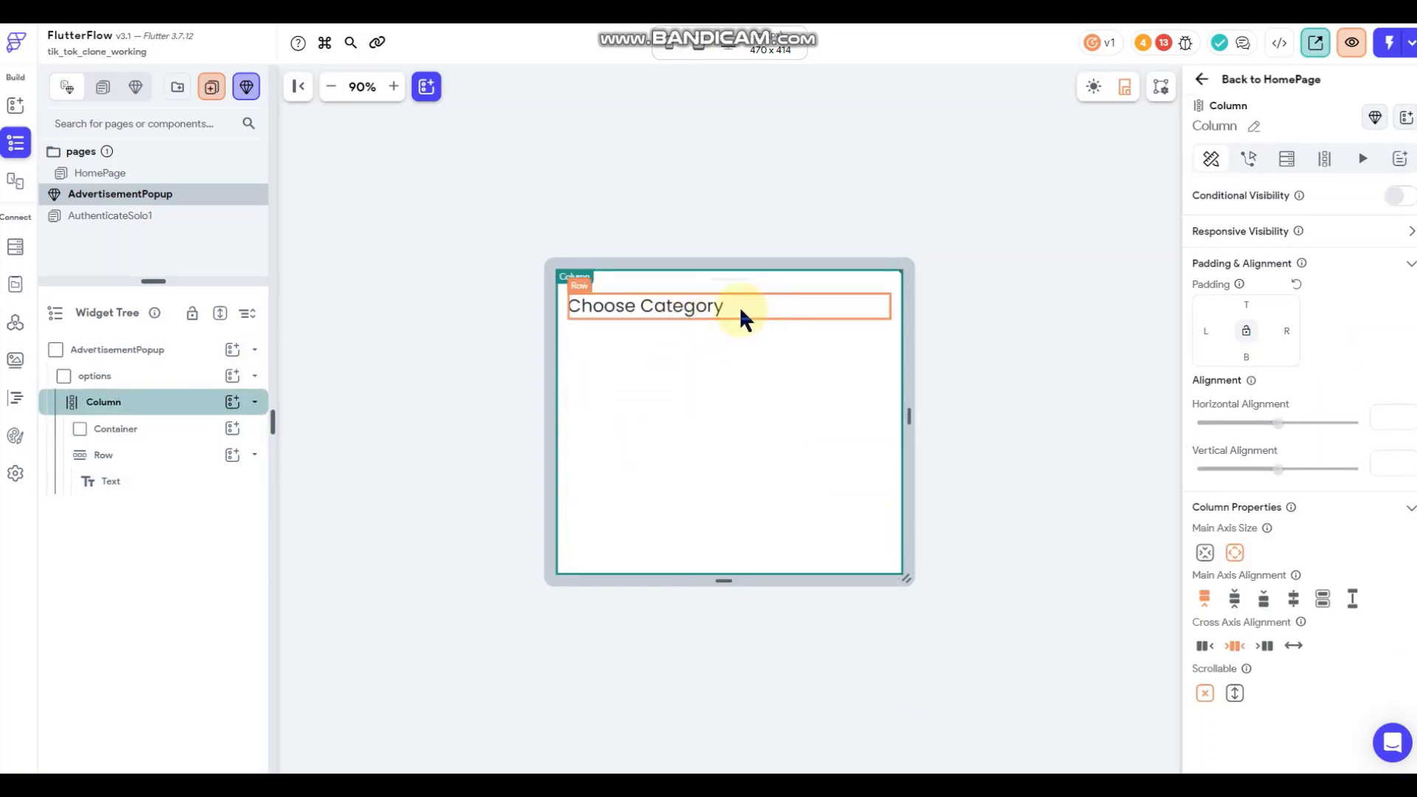
click(743, 319)
right_click(752, 317)
click(776, 335)
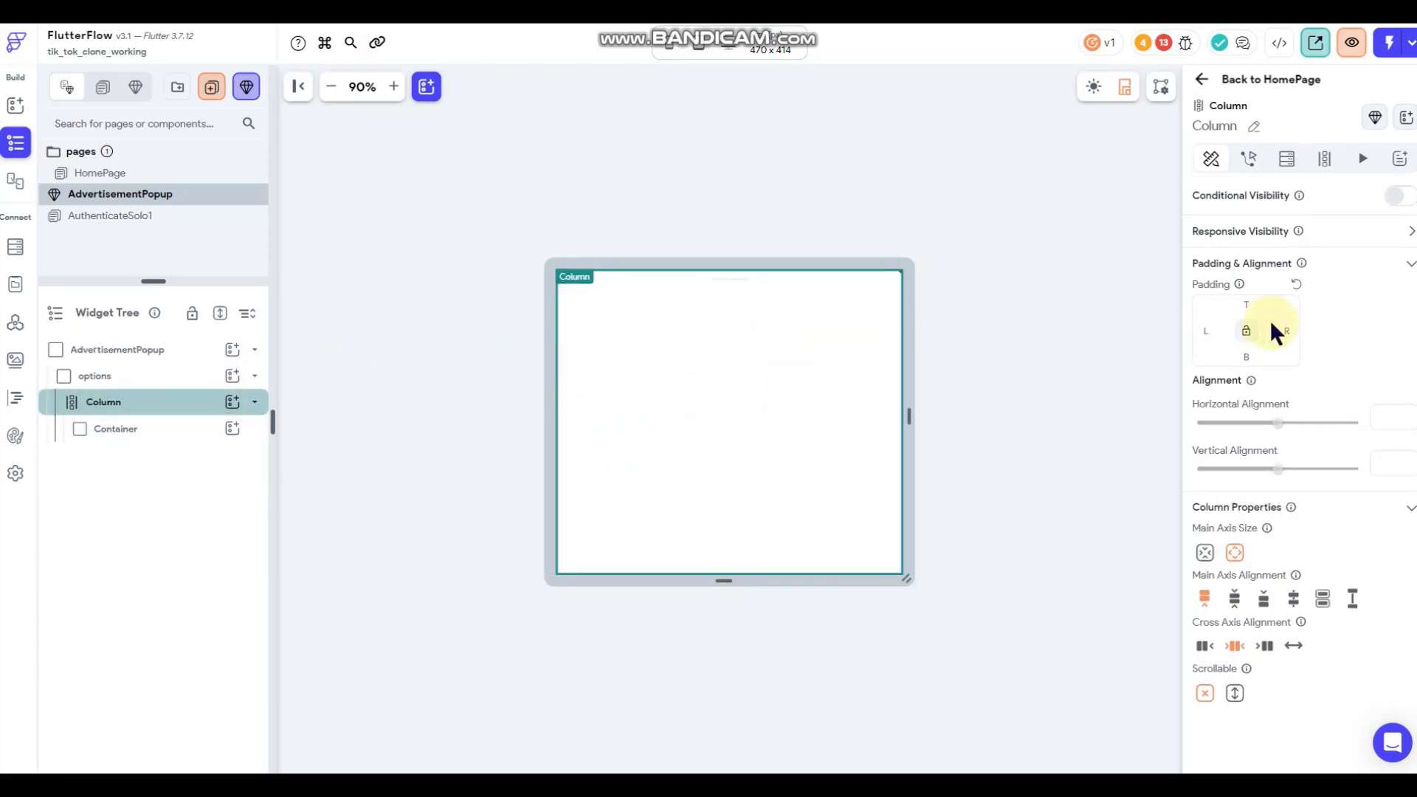
Link the padding of all four sides of the popup's Column and set it to 12.
click(1246, 303)
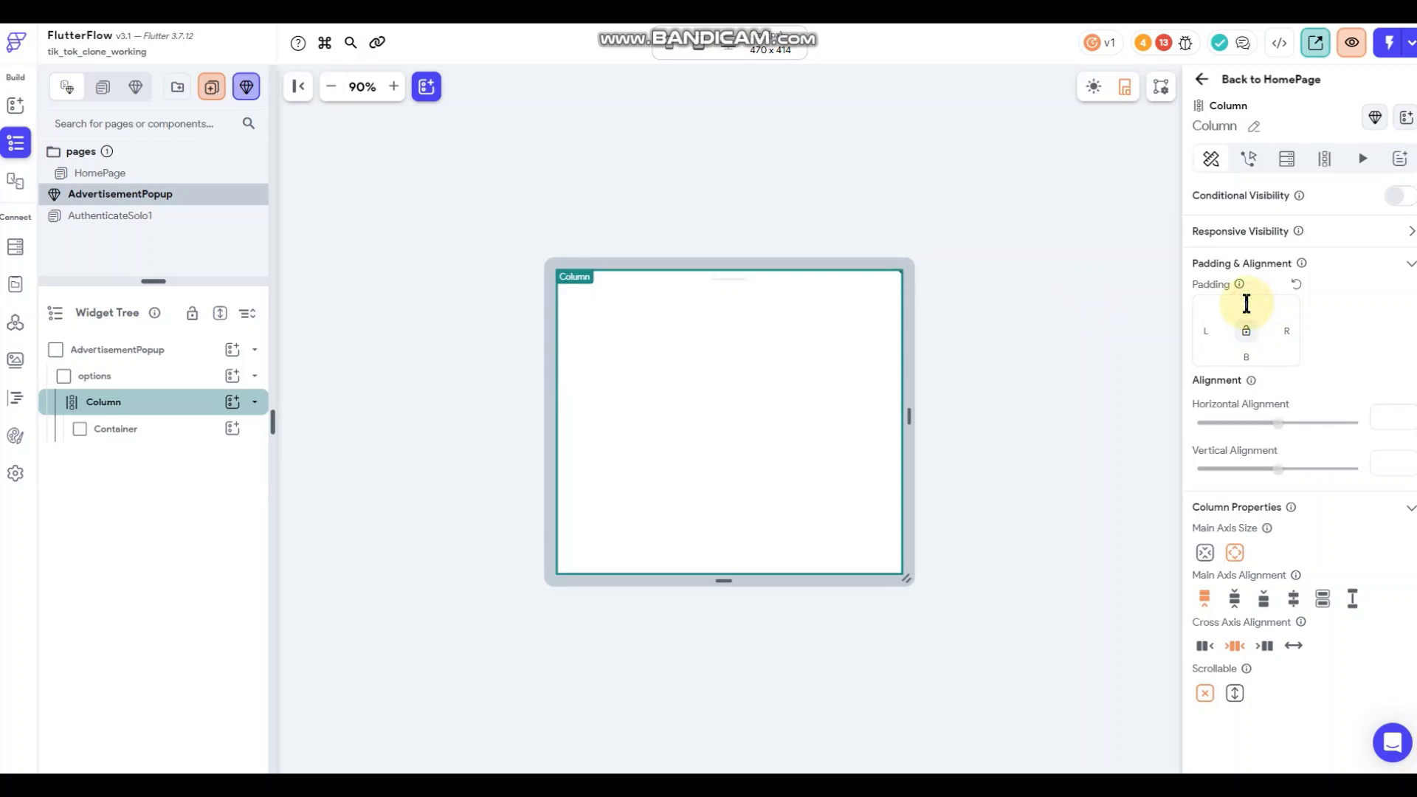
text(16)
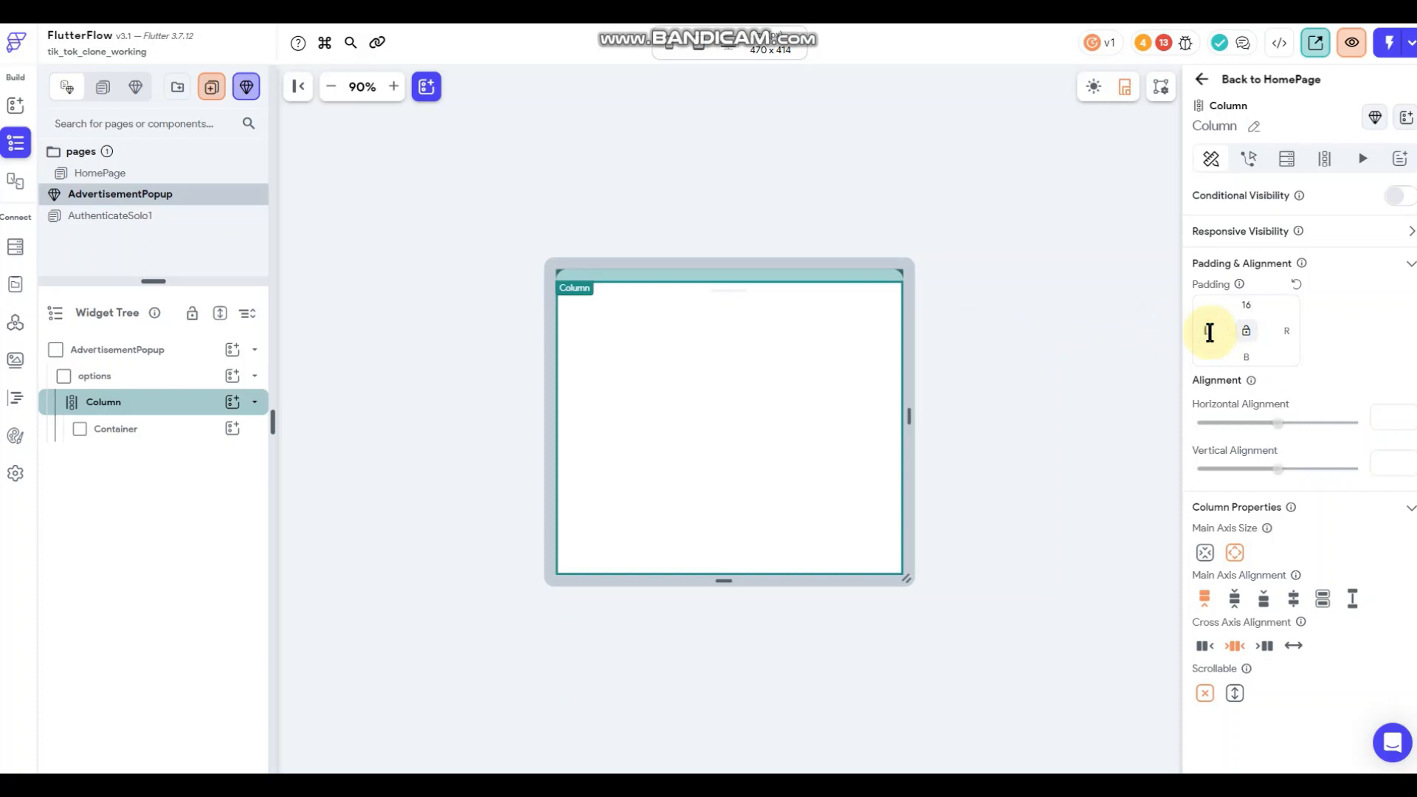
click(1244, 329)
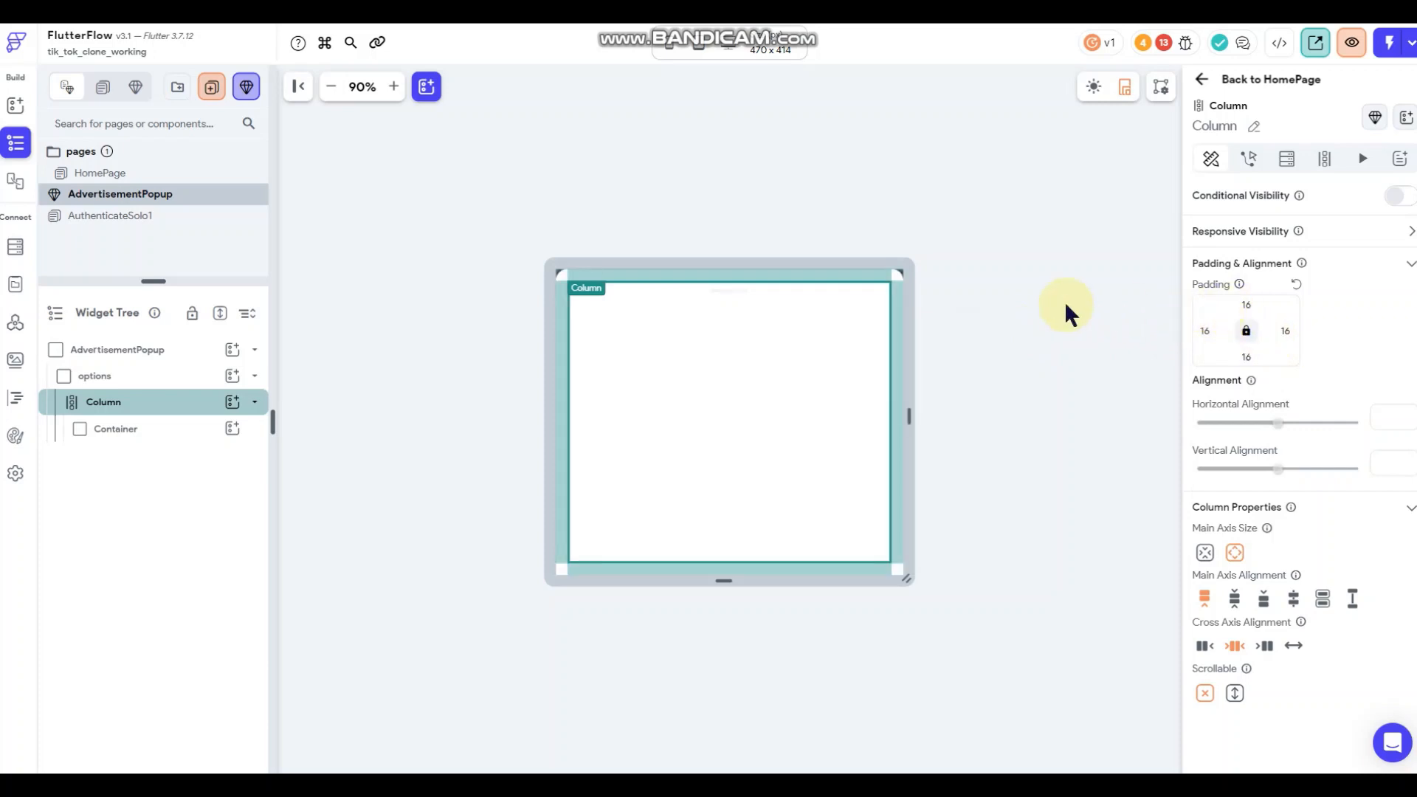
click(1249, 304)
text(12)
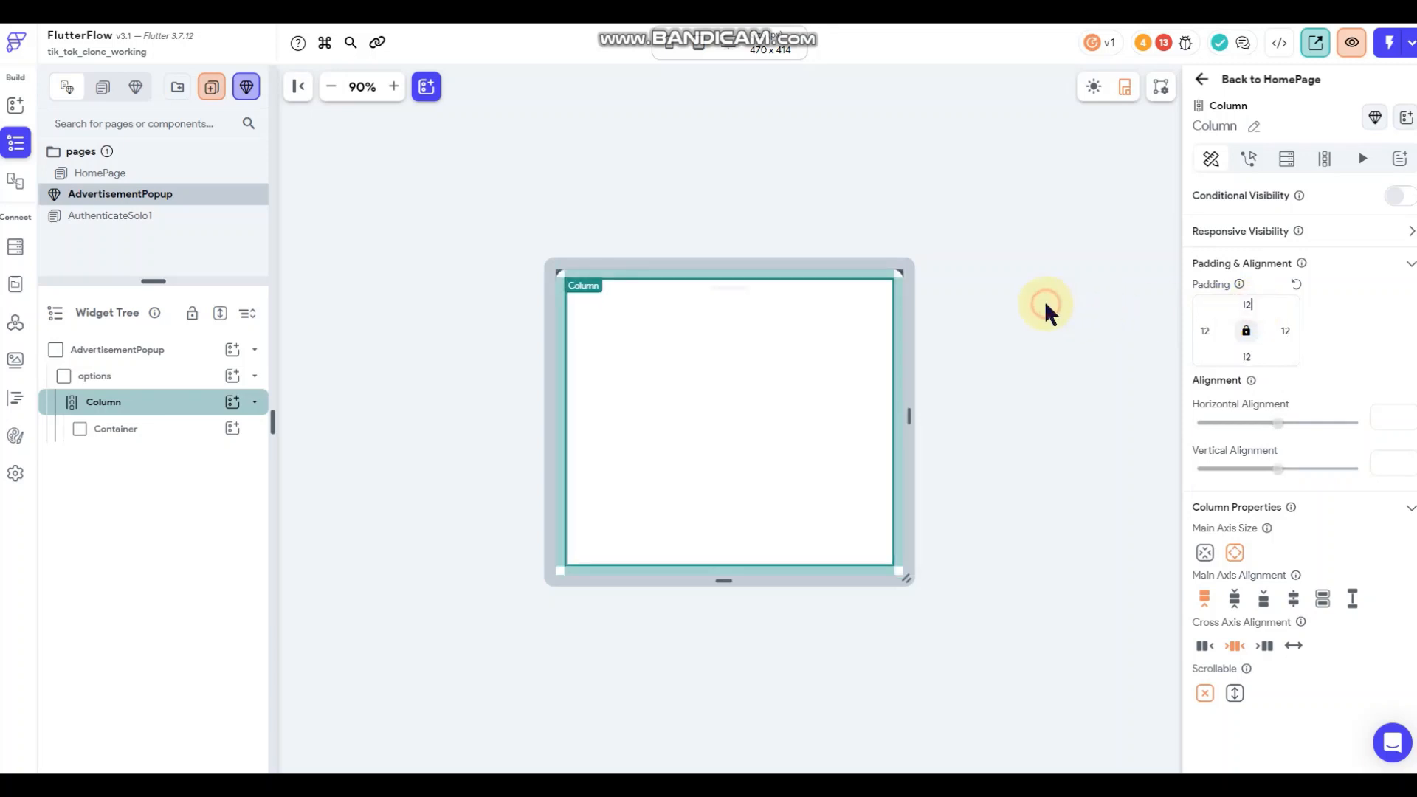
click(1043, 300)
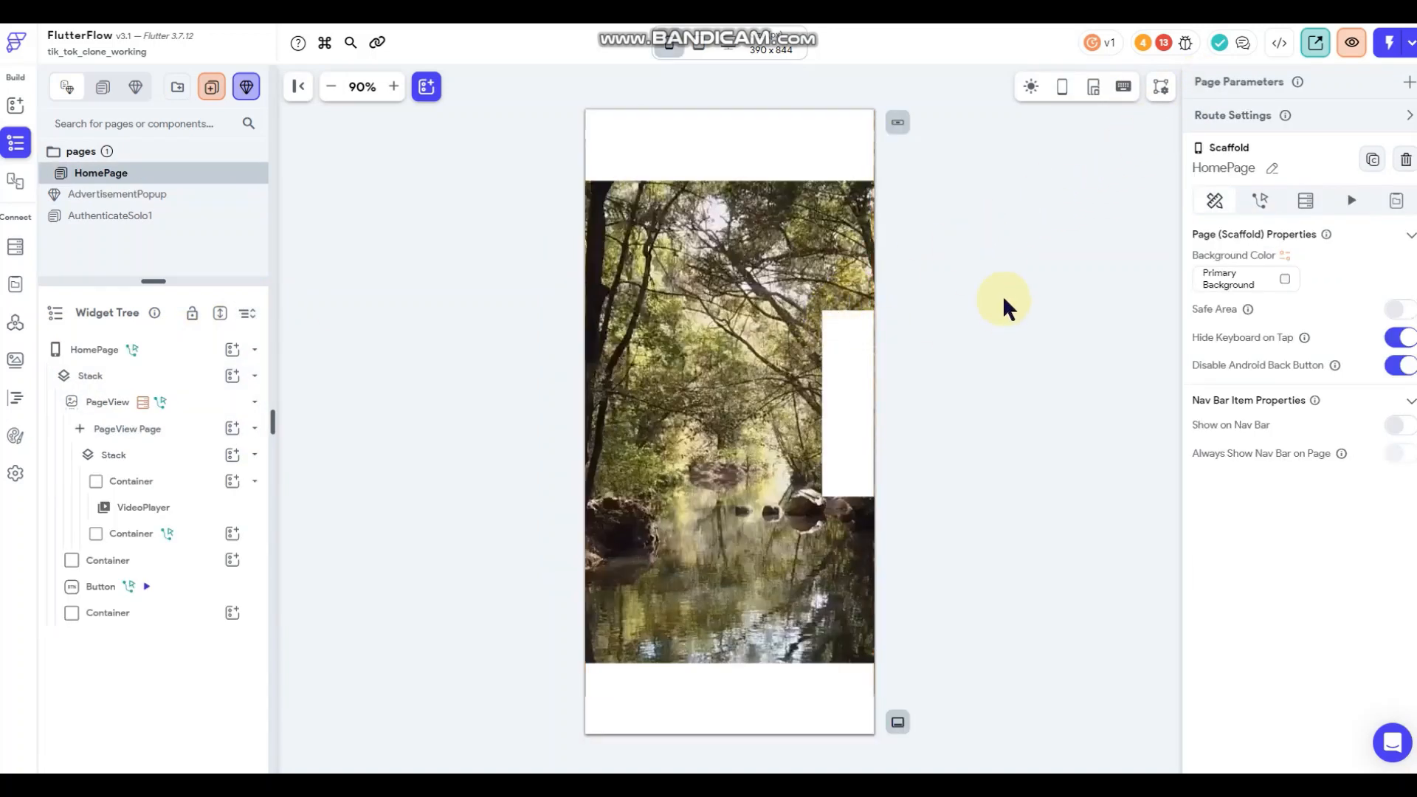
Check the HomePage's On Page Load action flow and close it.
click(1005, 303)
click(1259, 201)
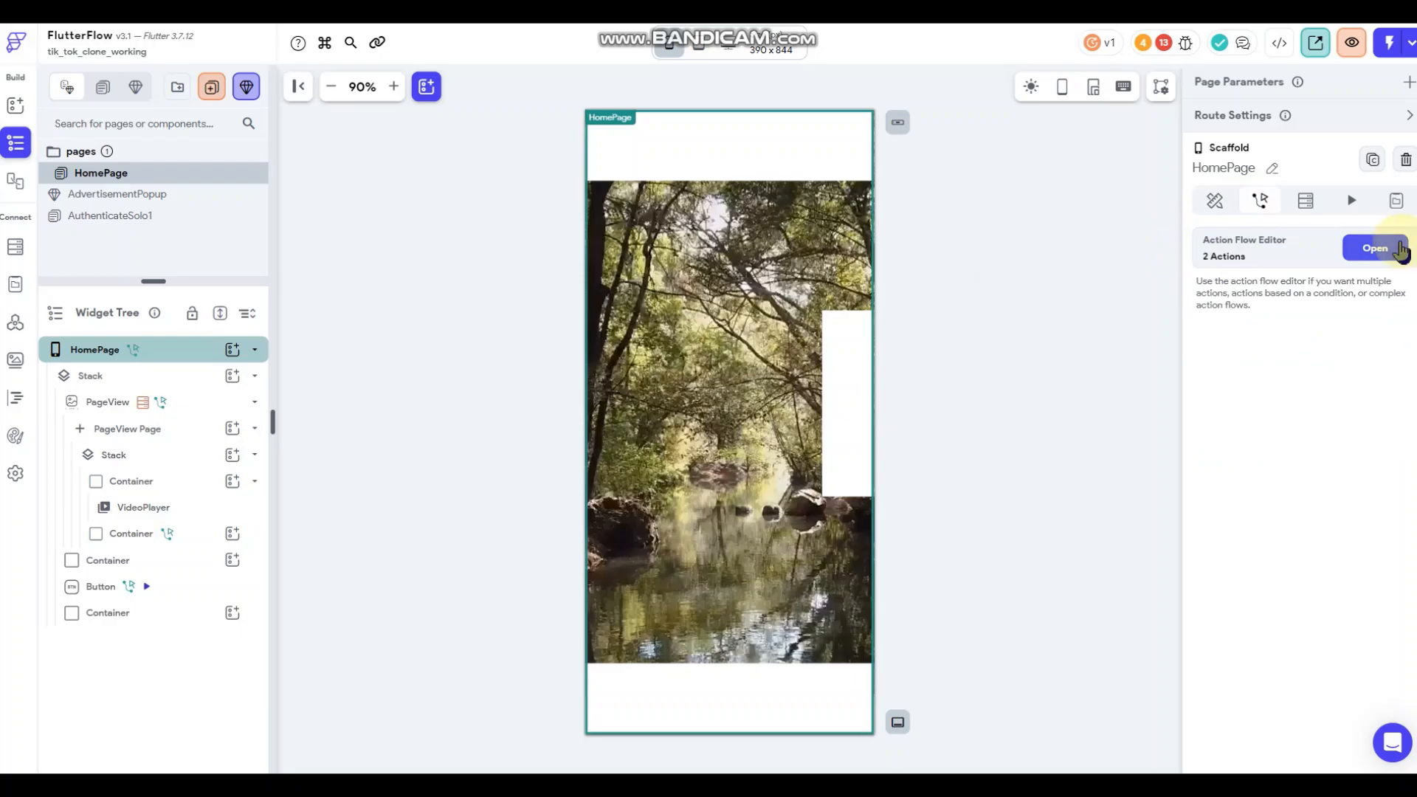
click(1398, 249)
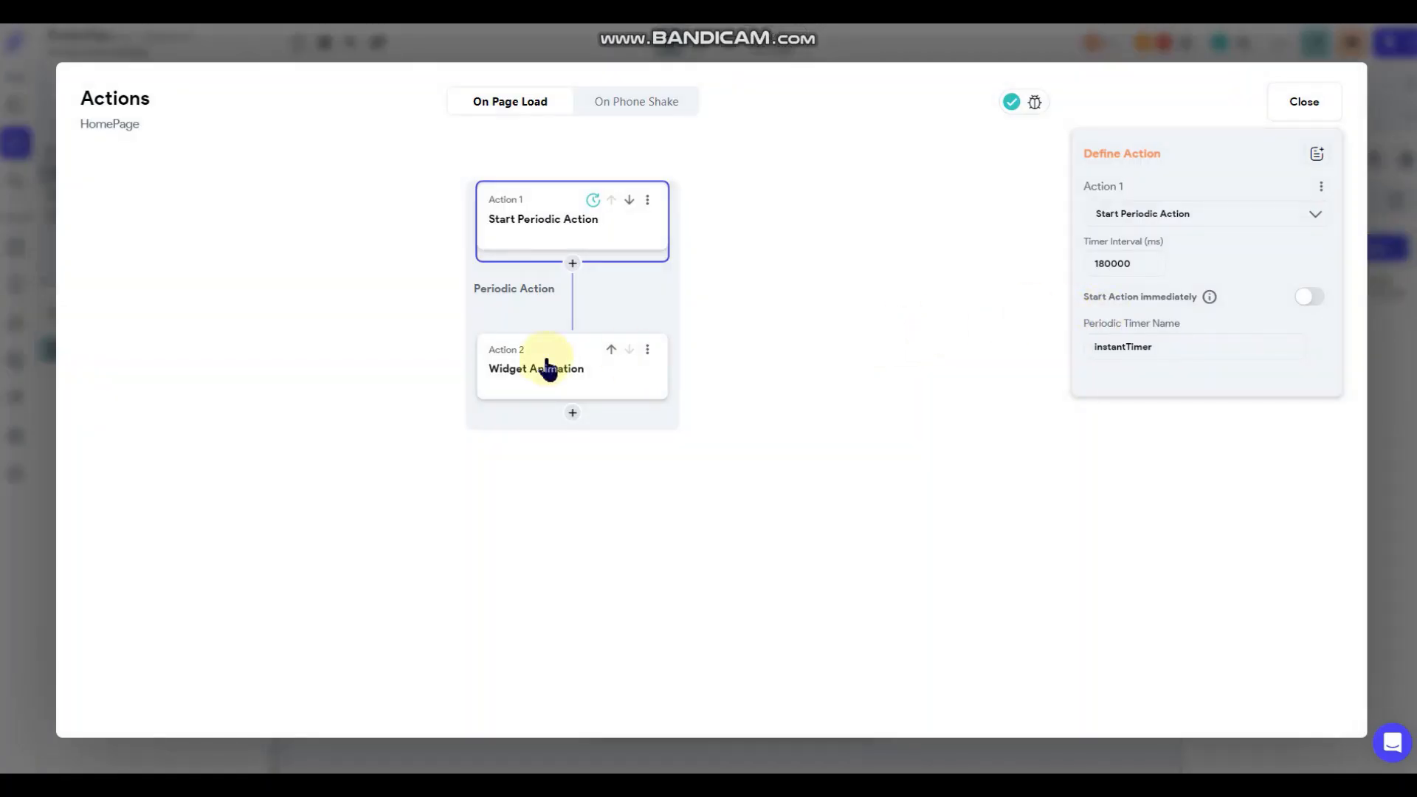
click(1391, 295)
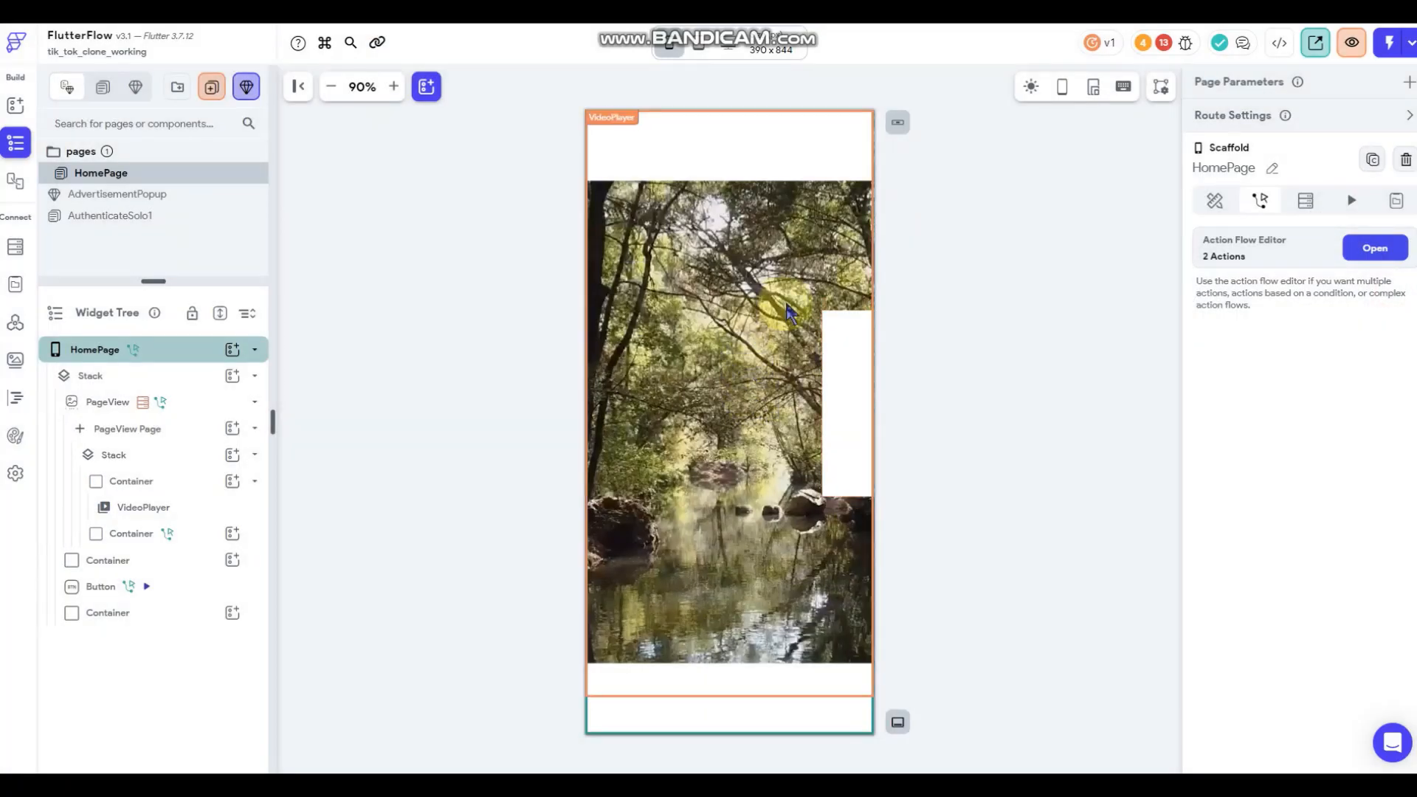
In the PageView's On Page Swipe action flow, assign the AdvertisementPopup component to the Bottom Sheet action.
click(110, 411)
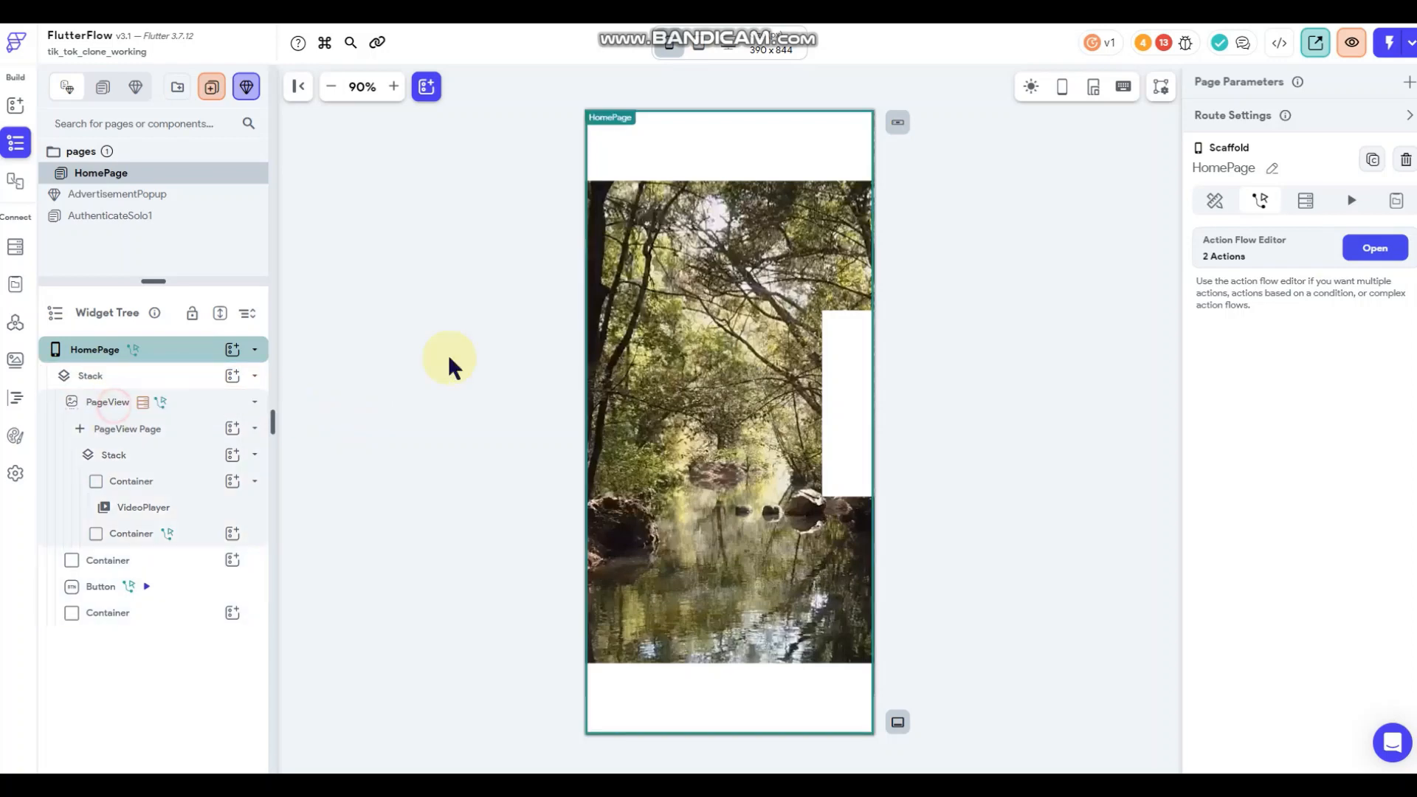
click(1260, 129)
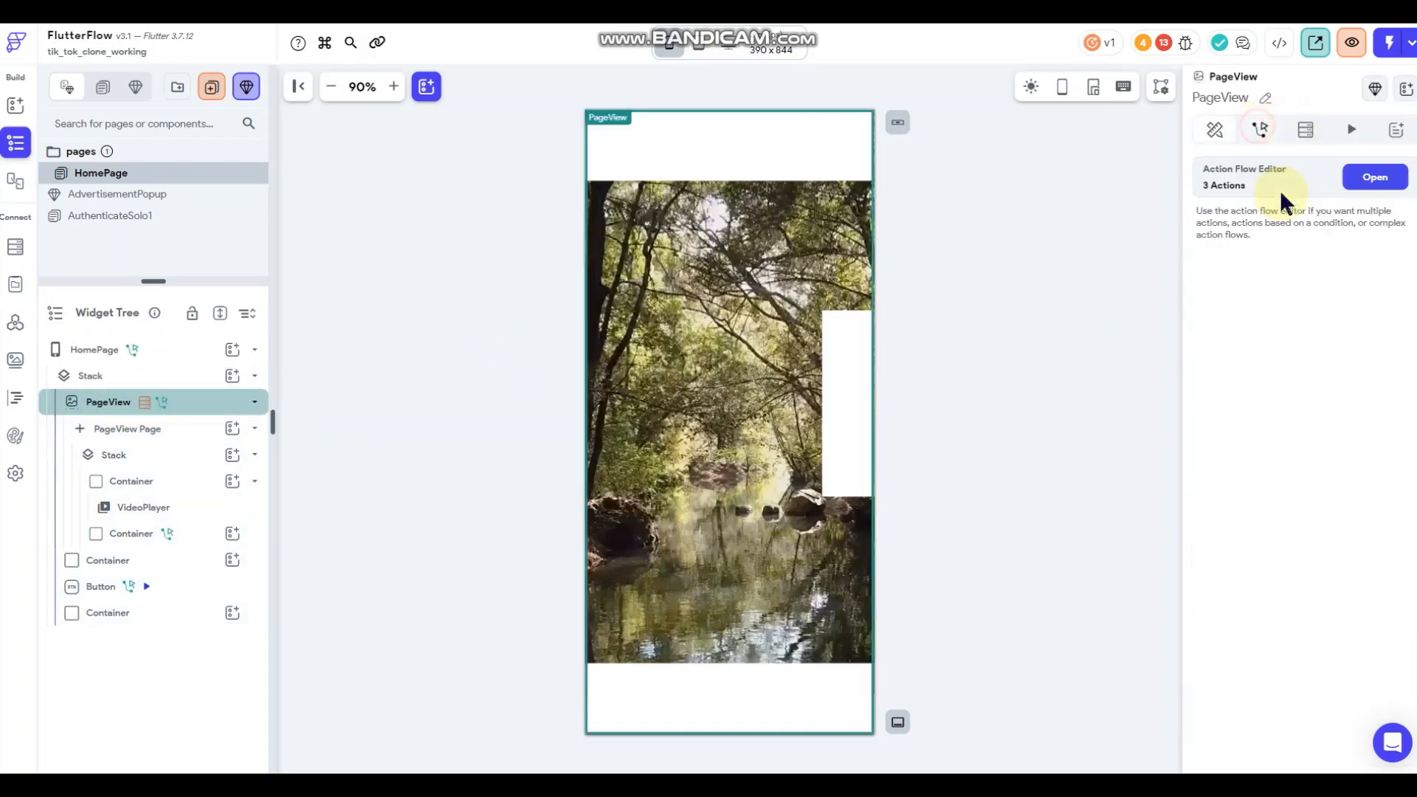
click(1369, 179)
drag(953, 432, 1069, 297)
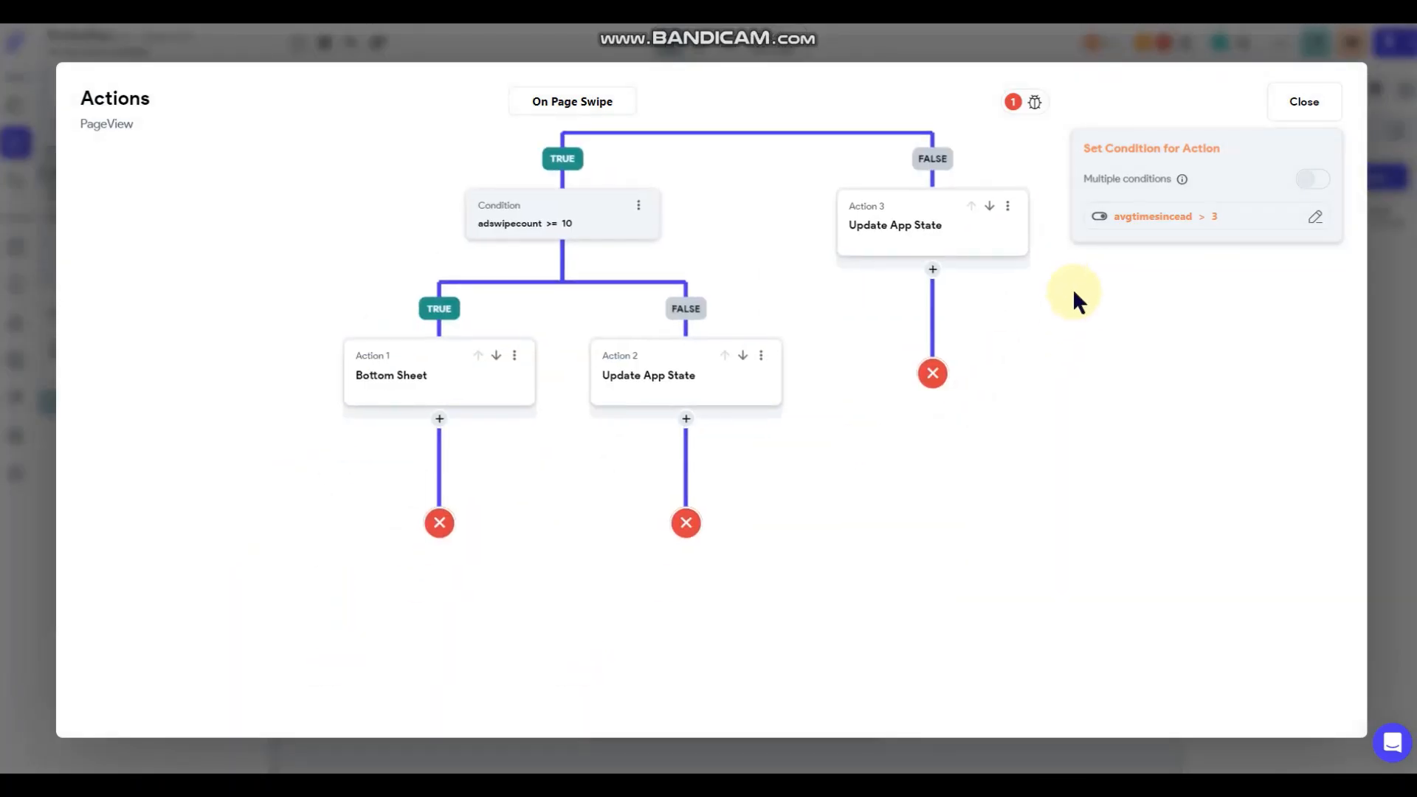
click(468, 382)
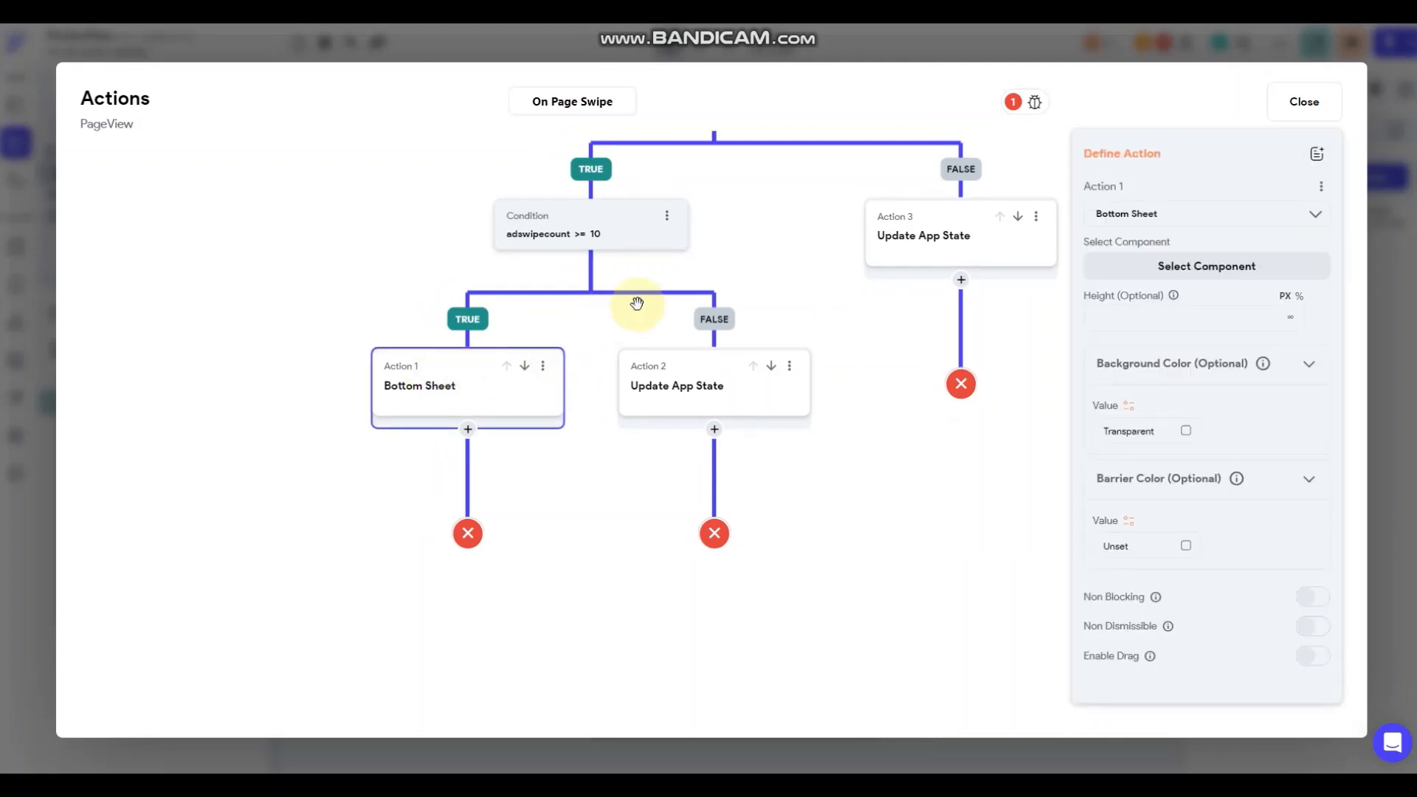
drag(770, 223, 729, 272)
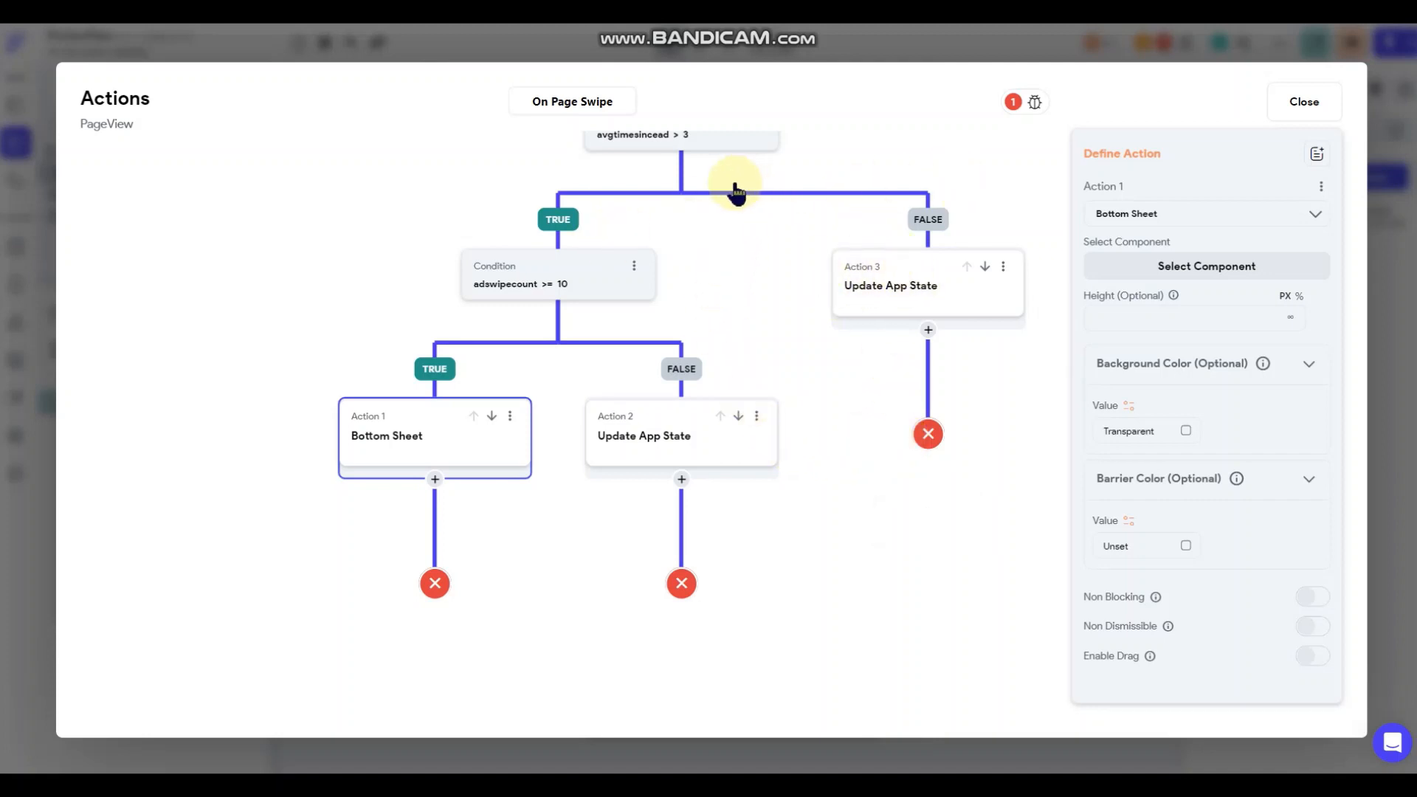
click(1185, 270)
click(1148, 363)
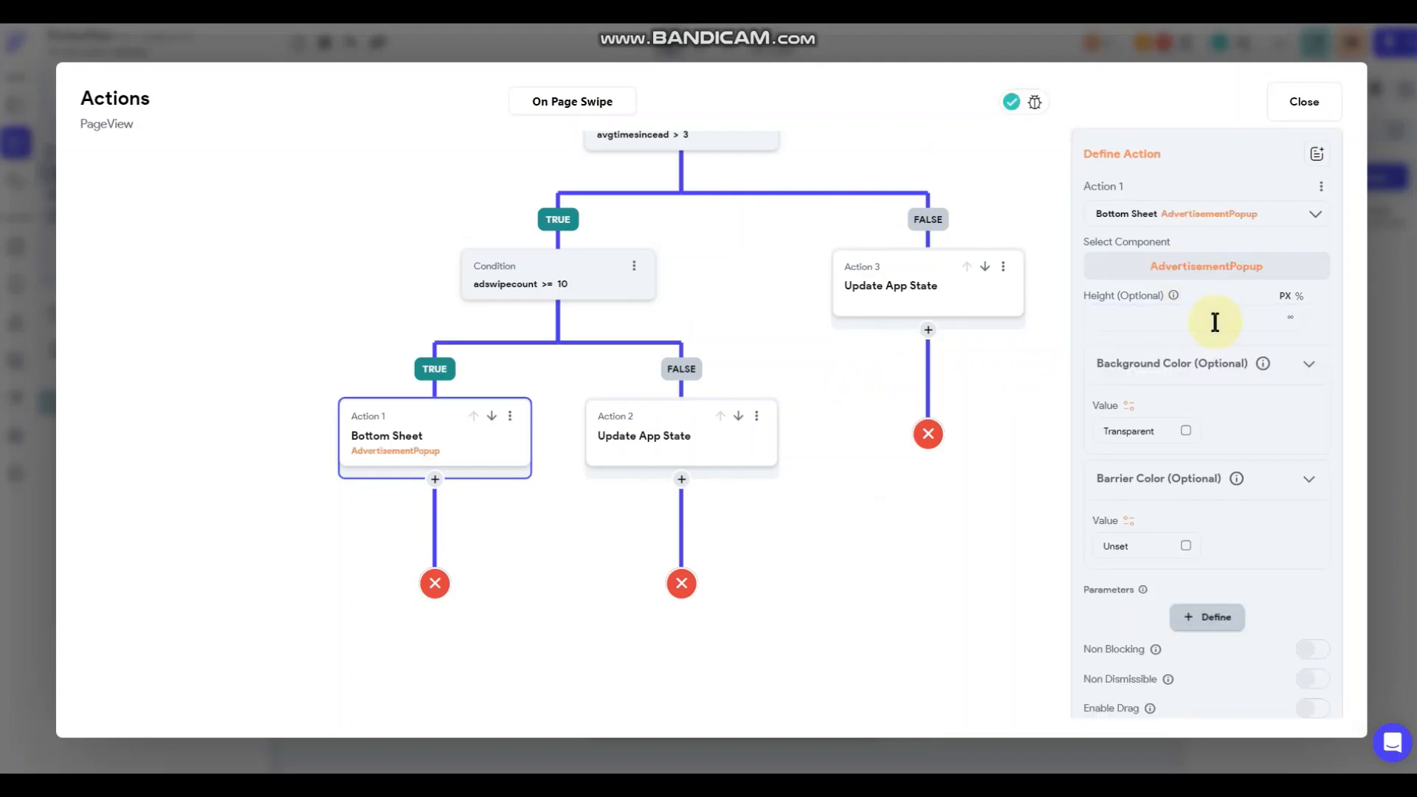
Make the Bottom Sheet action non-dismissible with a height of 70 %, and close the action flow.
scroll(1212, 338, down, 1)
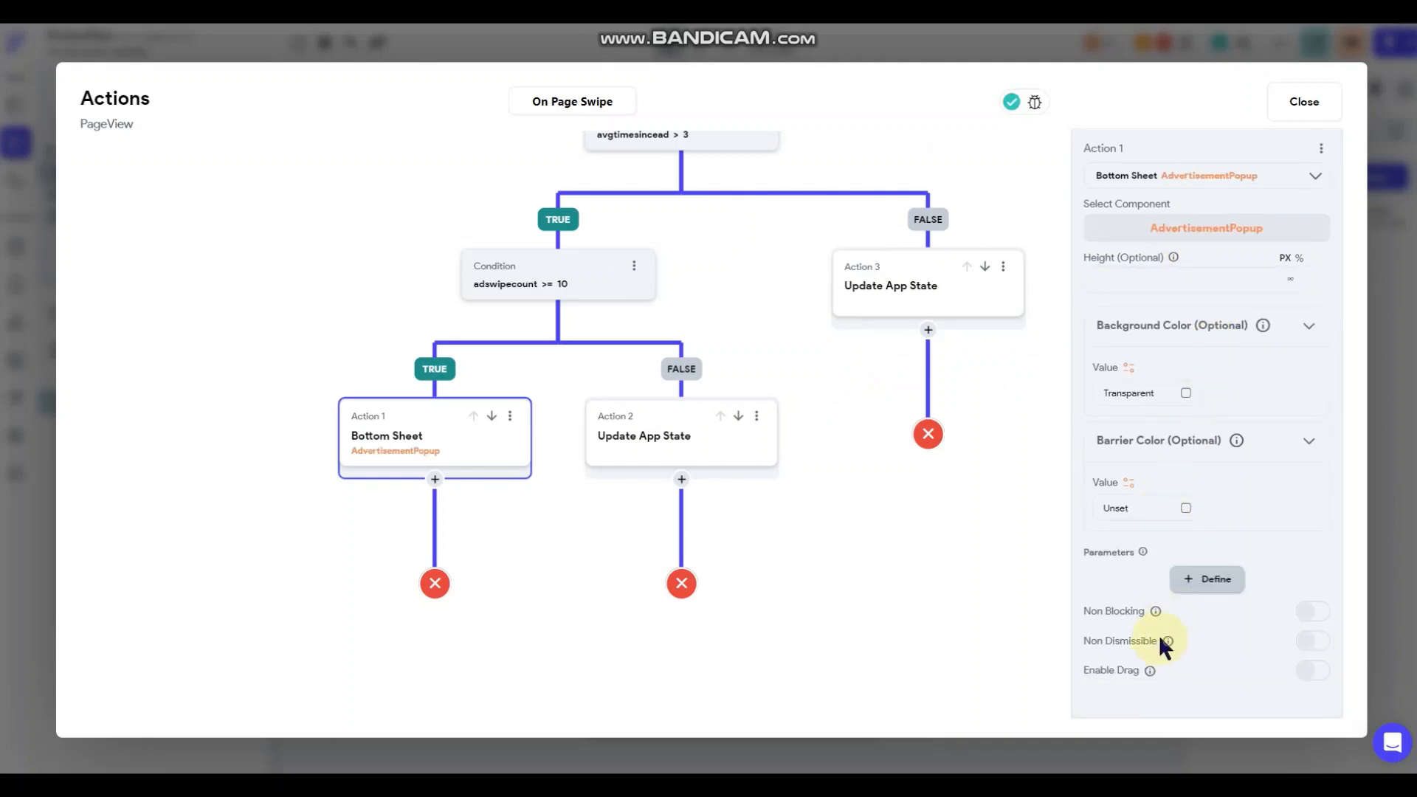
click(1312, 643)
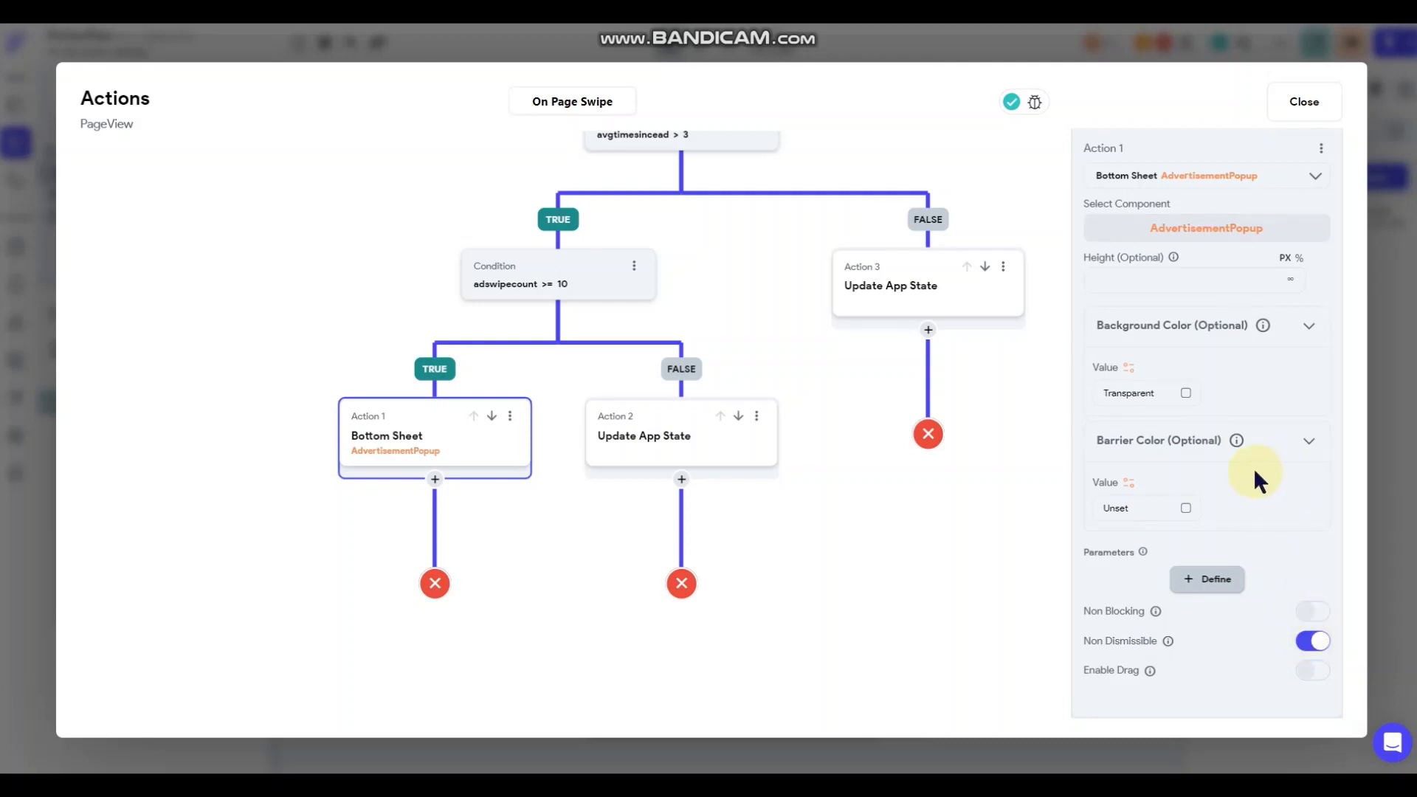
click(1300, 279)
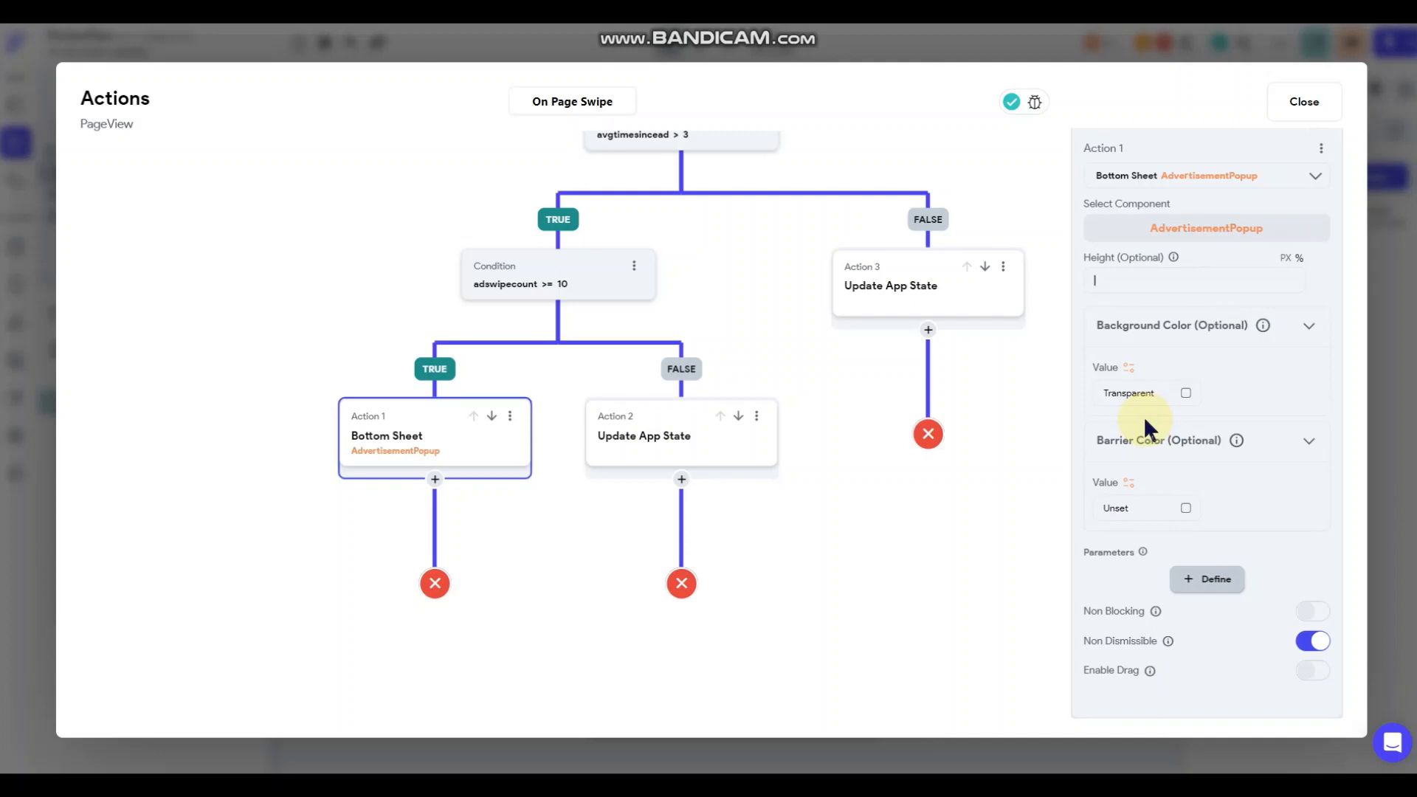
text(70)
click(1036, 397)
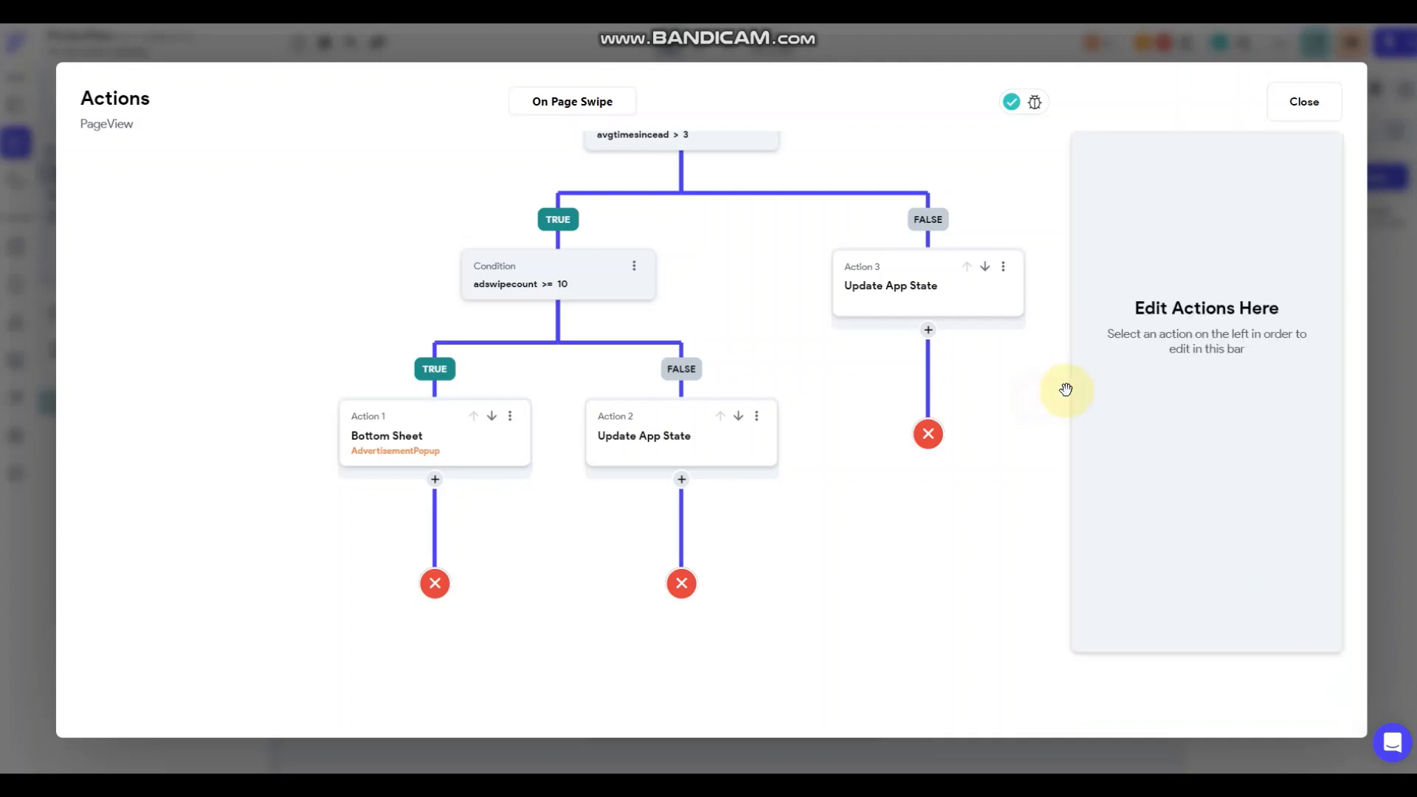
click(1385, 309)
click(532, 333)
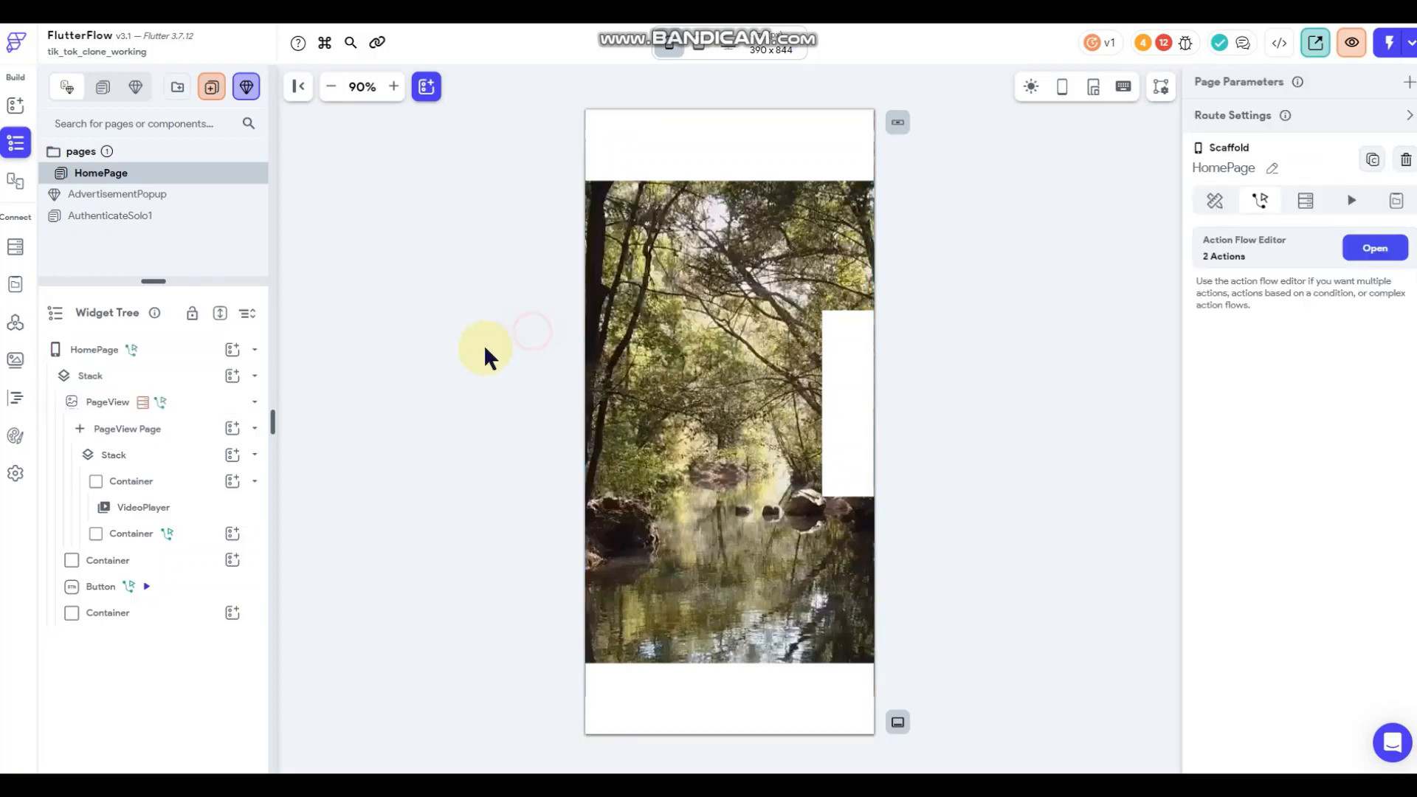
Open the AdvertisementPopup component for editing and display the available widgets.
click(152, 194)
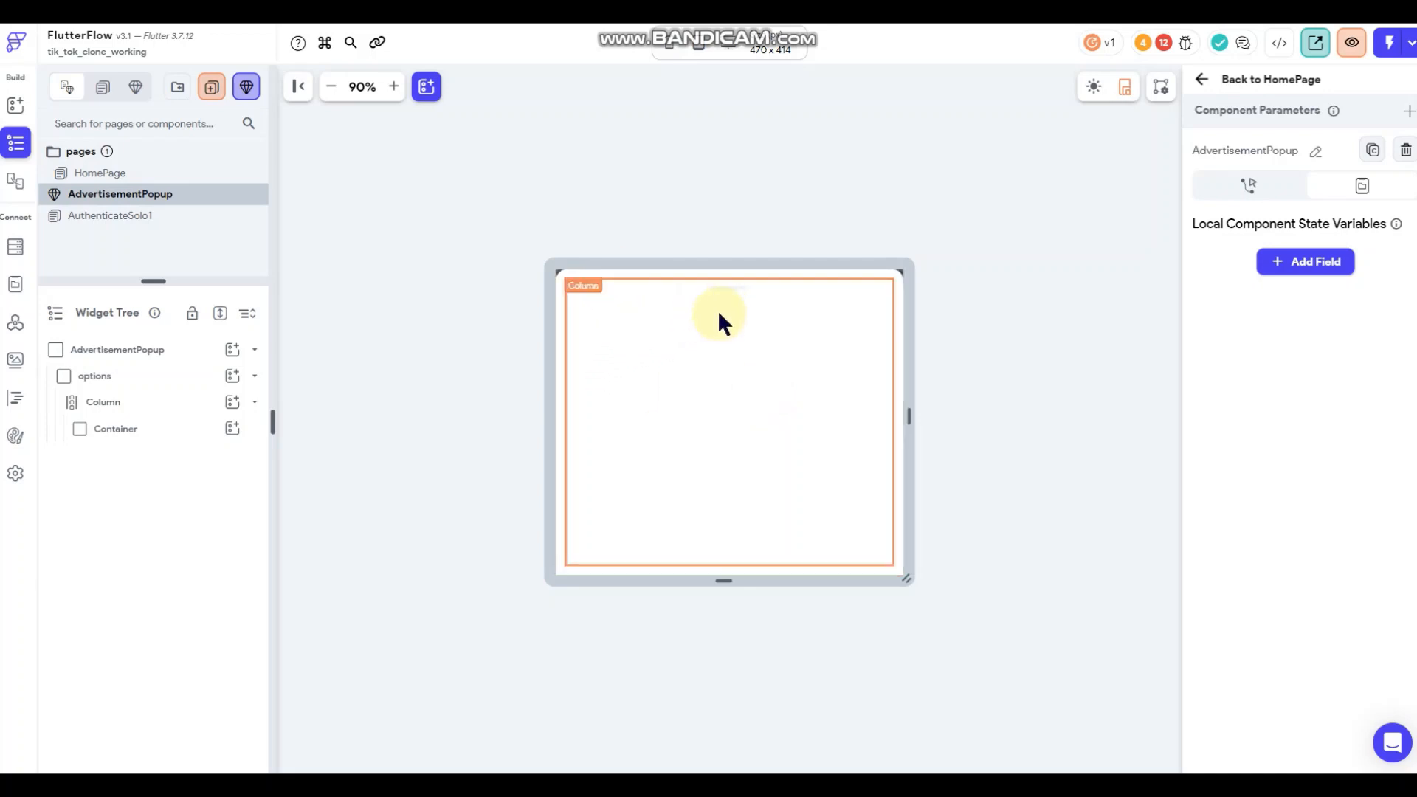
click(670, 343)
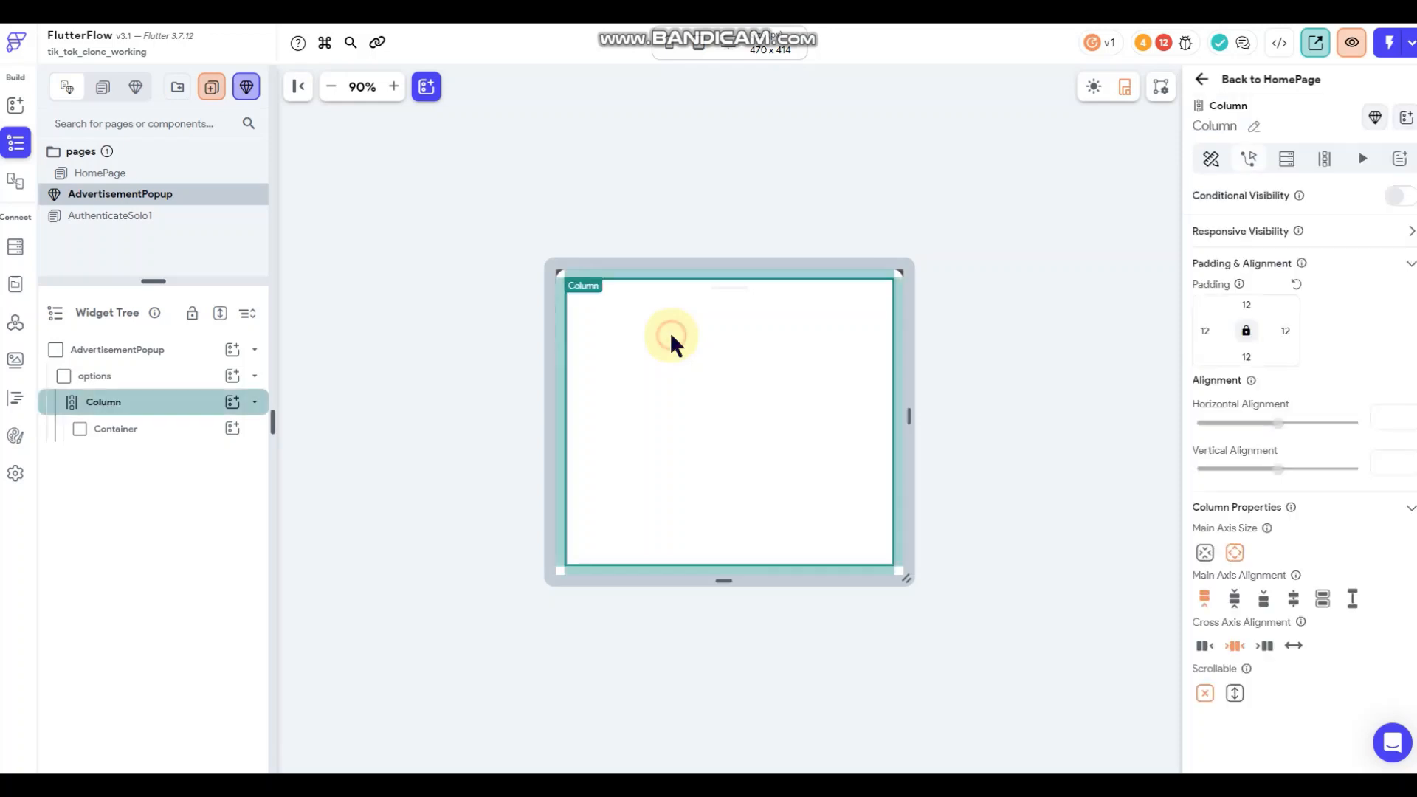
click(325, 244)
click(14, 106)
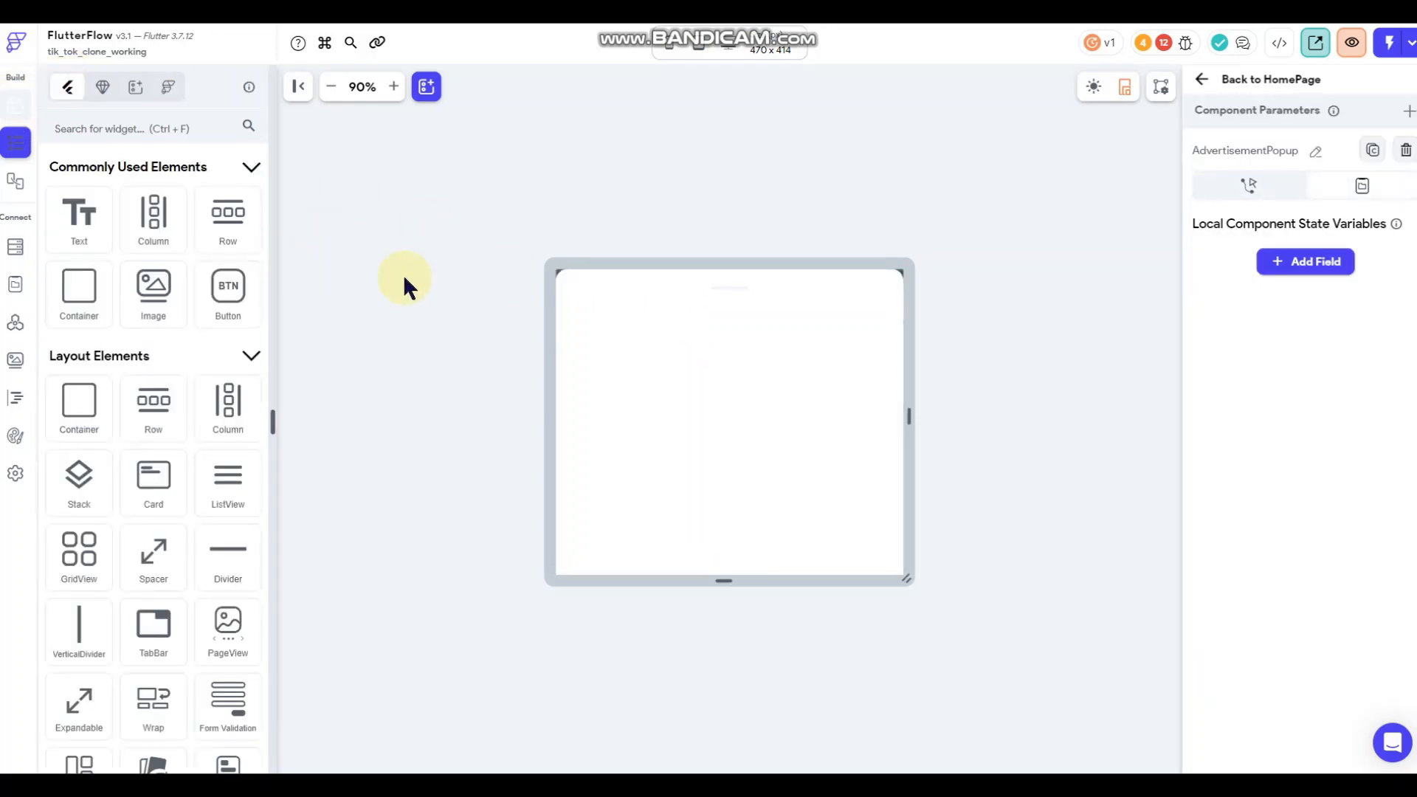
Unlink the padding sides of the popup's Column, try a top padding of 32, and set it to 40.
click(804, 381)
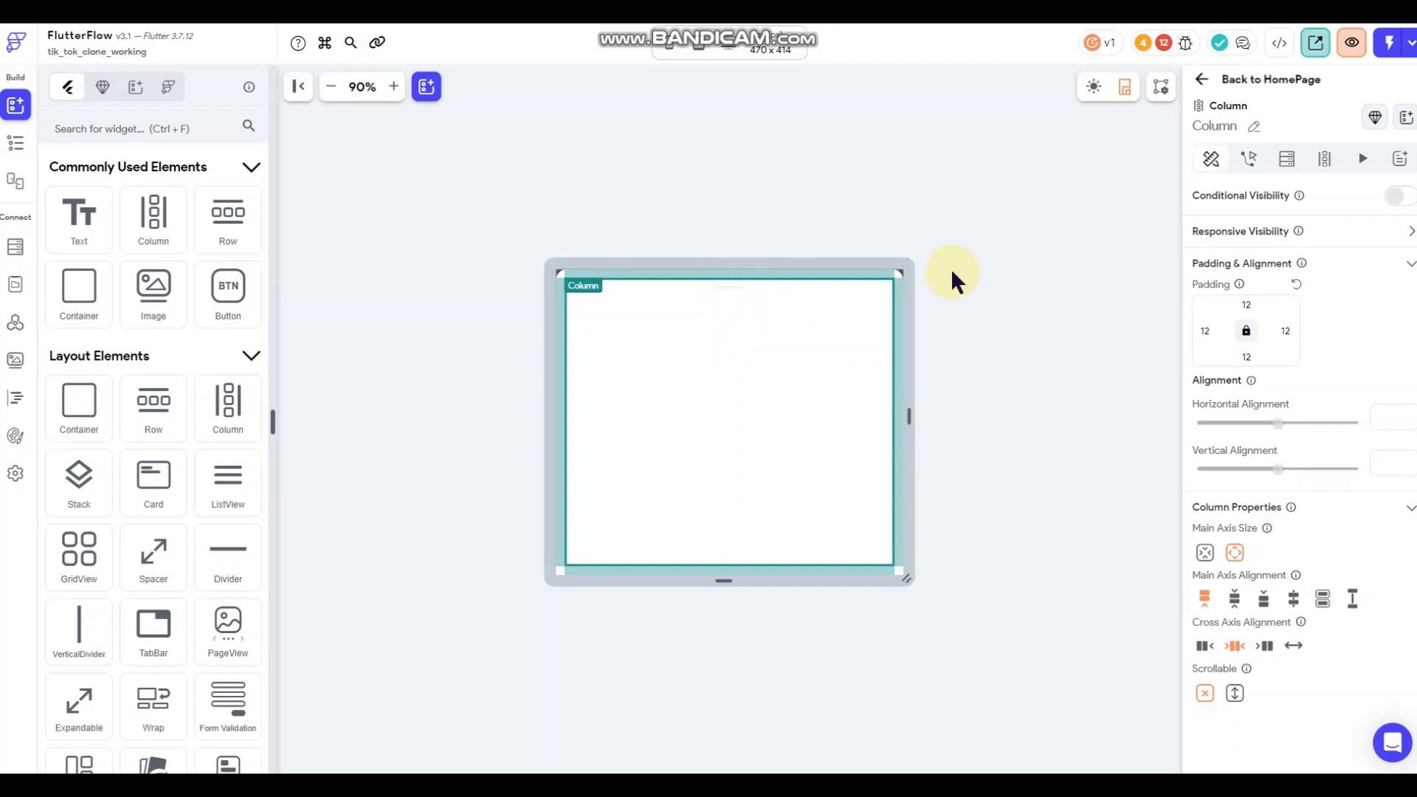
click(974, 301)
click(768, 354)
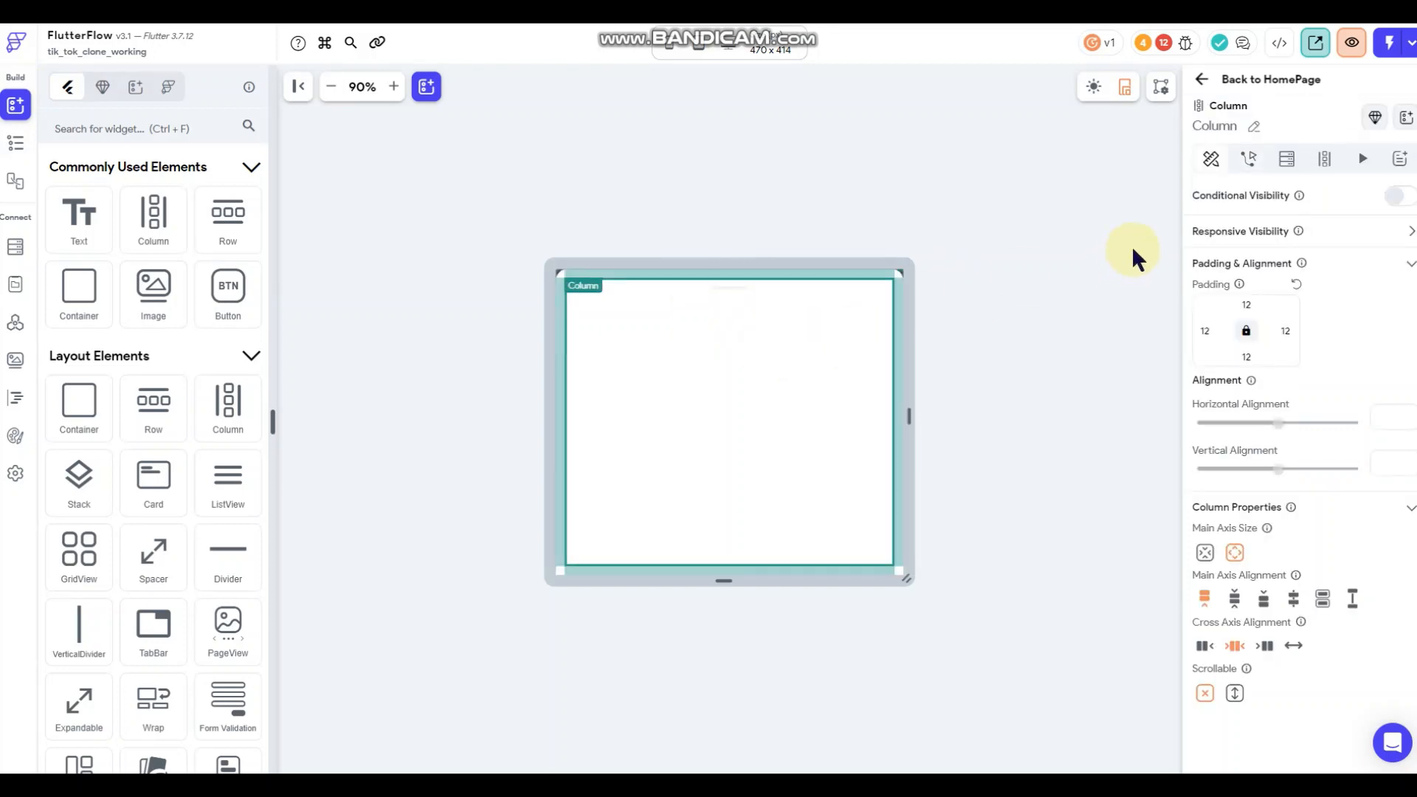
double_click(1246, 304)
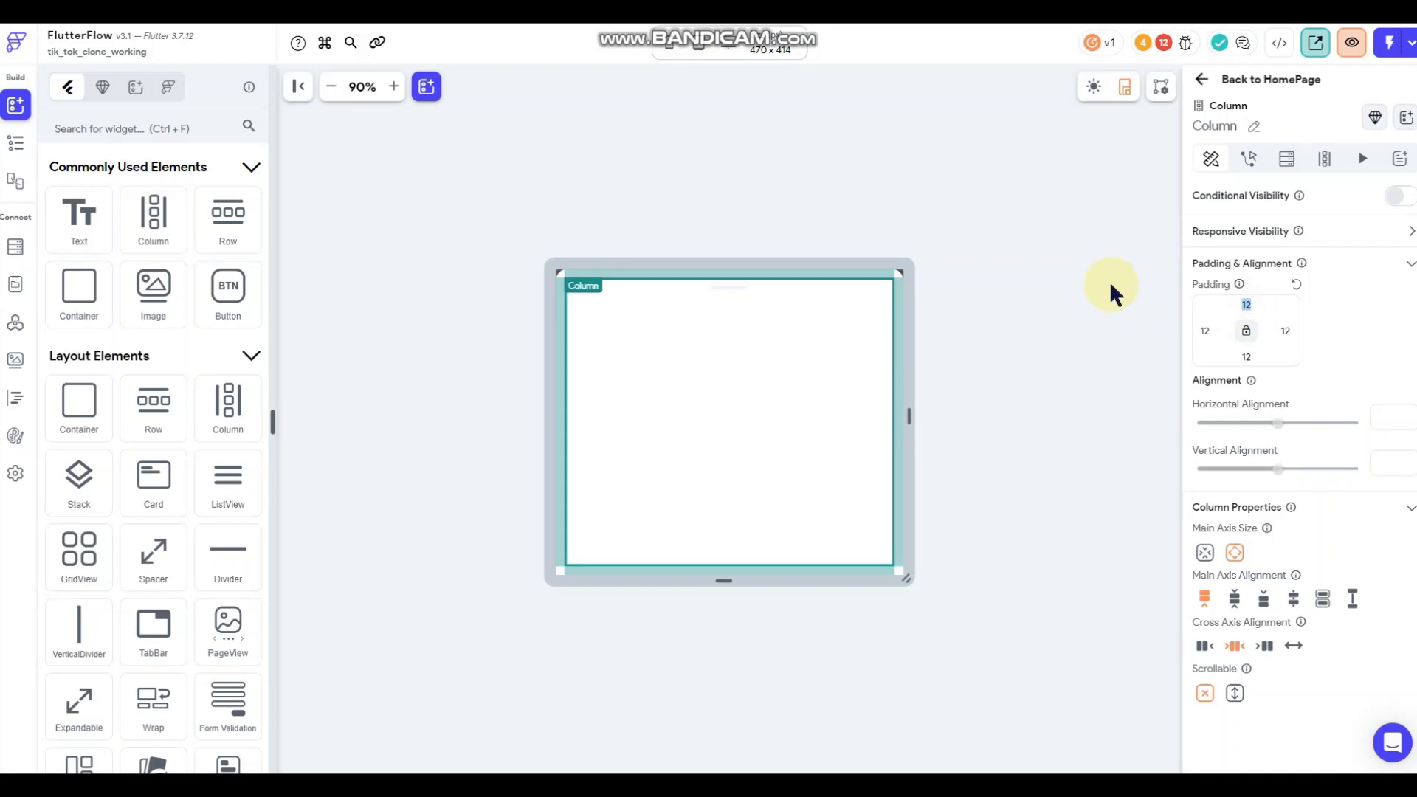
text(32)
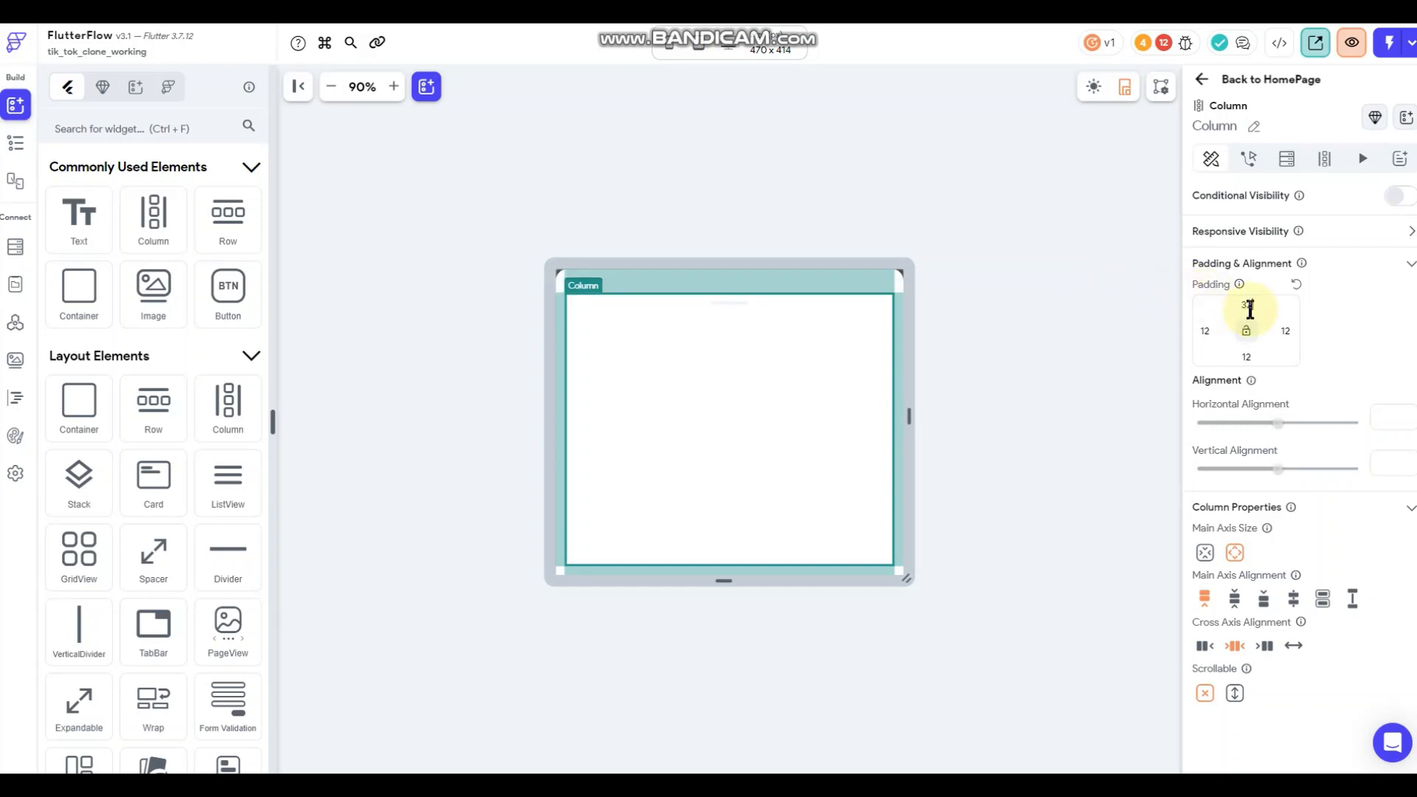
double_click(1248, 306)
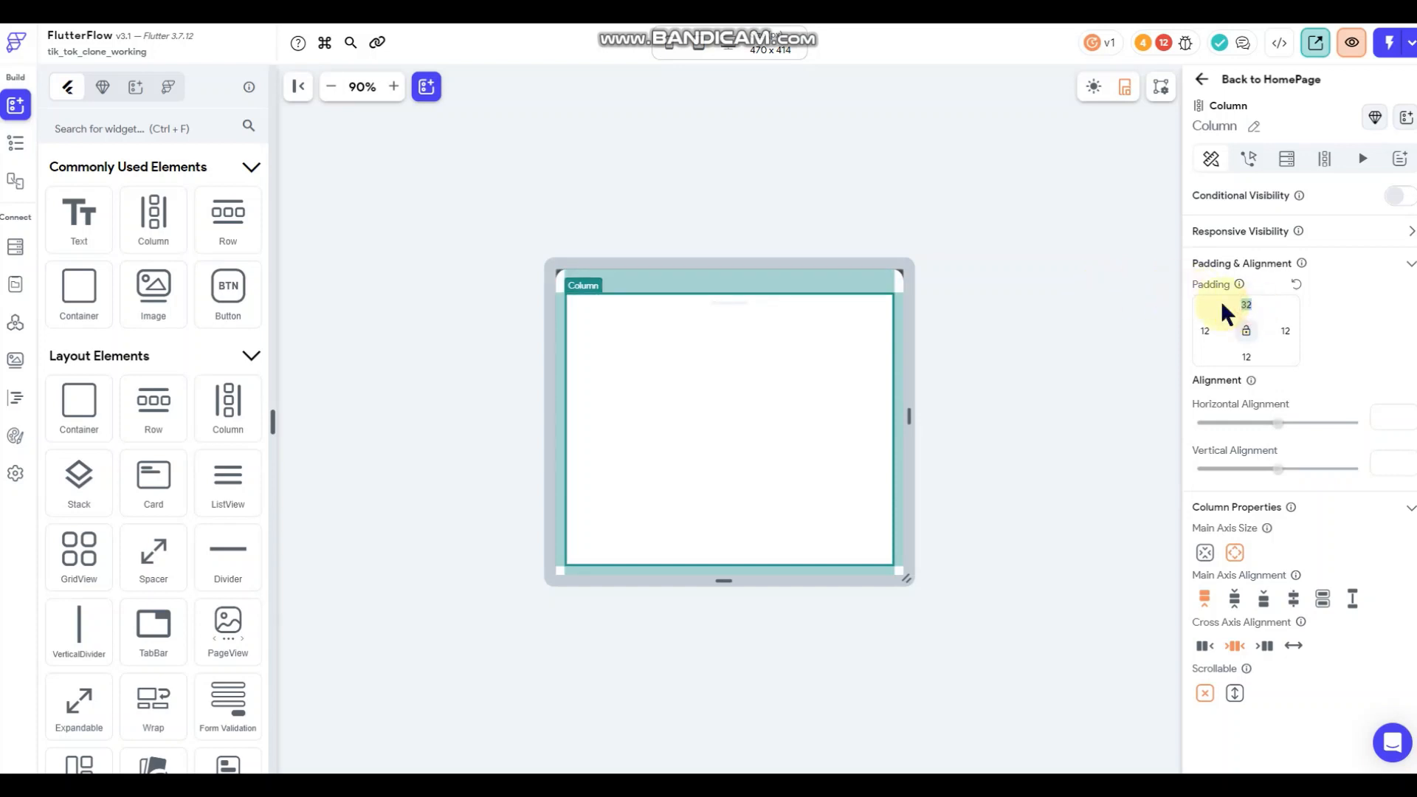
text(40)
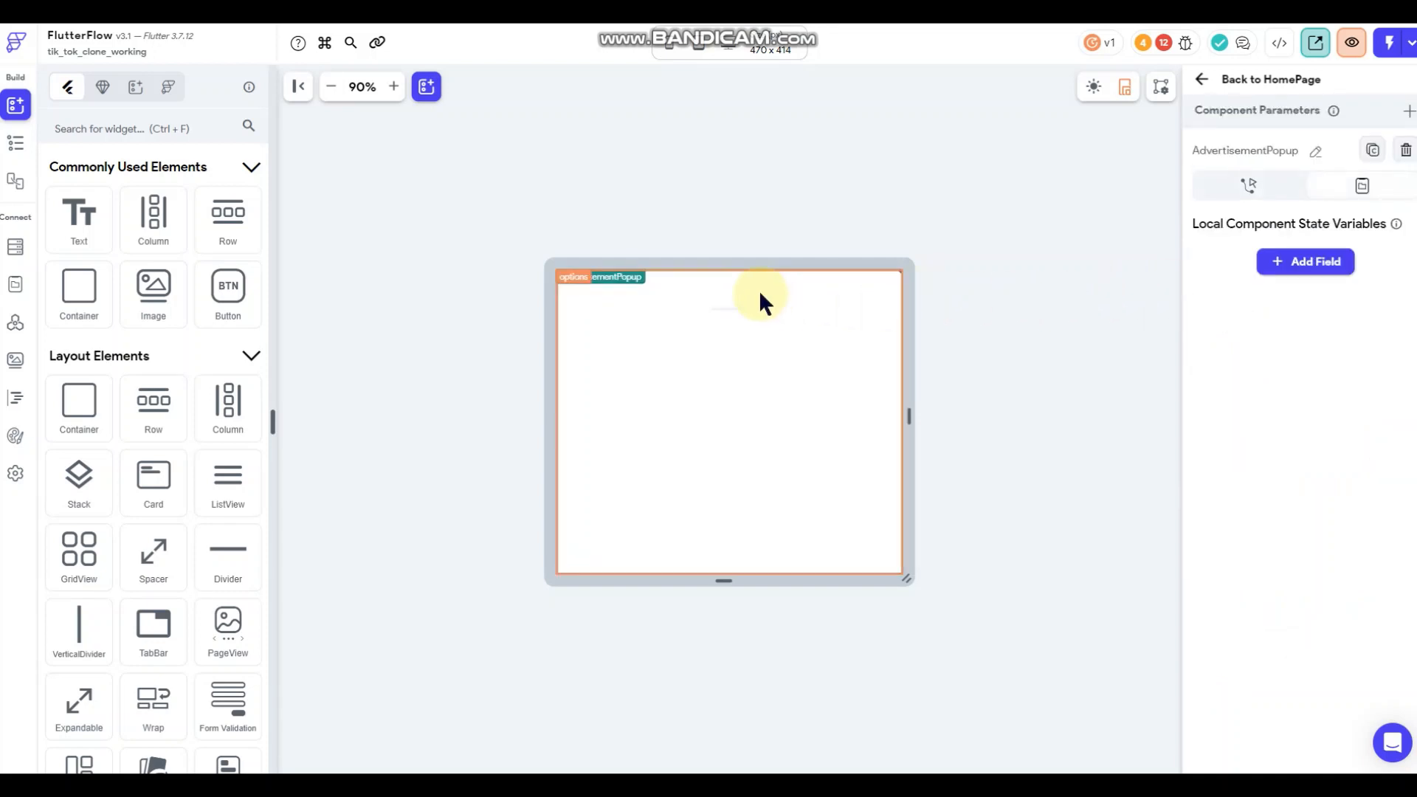
Cut the small 50 × 4 handle Container out of the popup's Column.
click(731, 310)
right_click(732, 310)
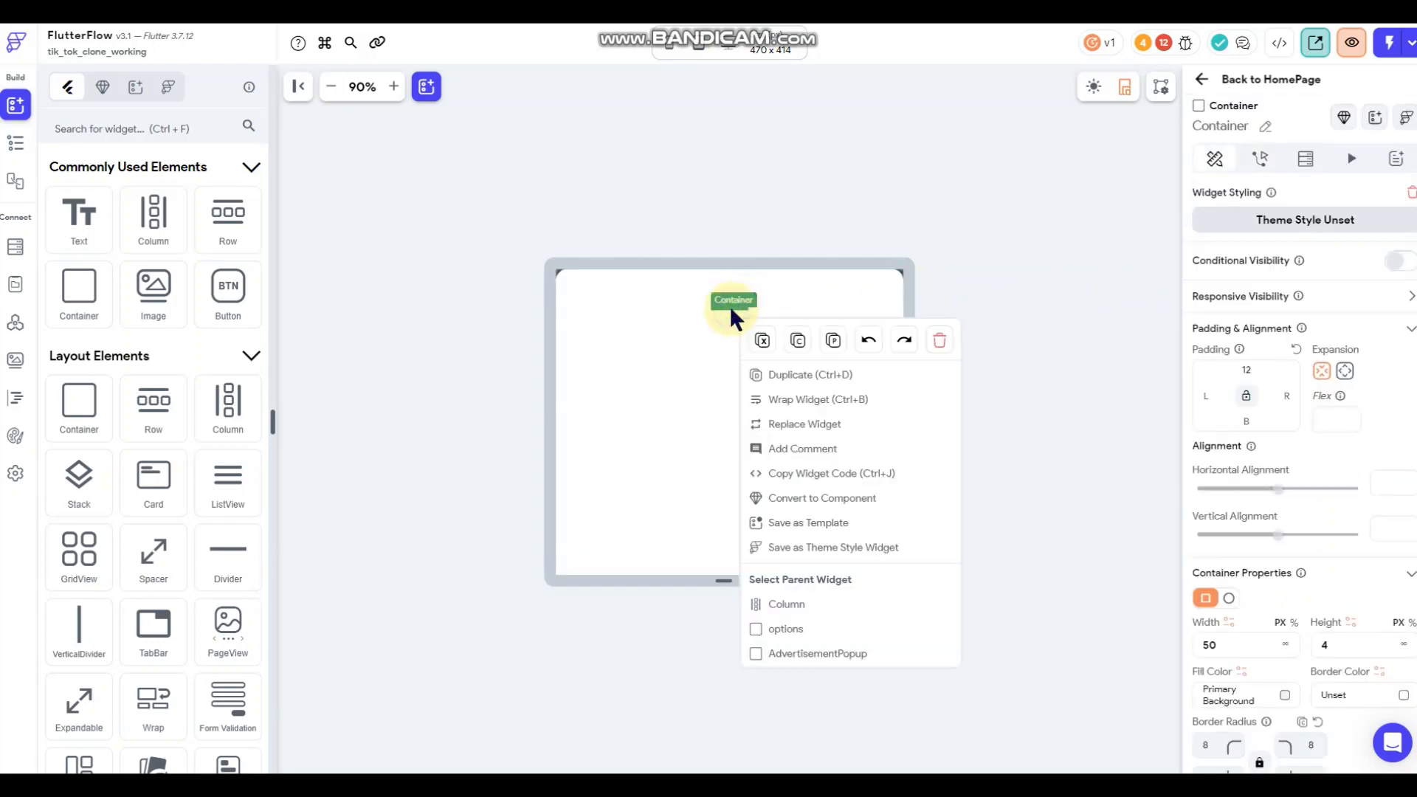
click(762, 340)
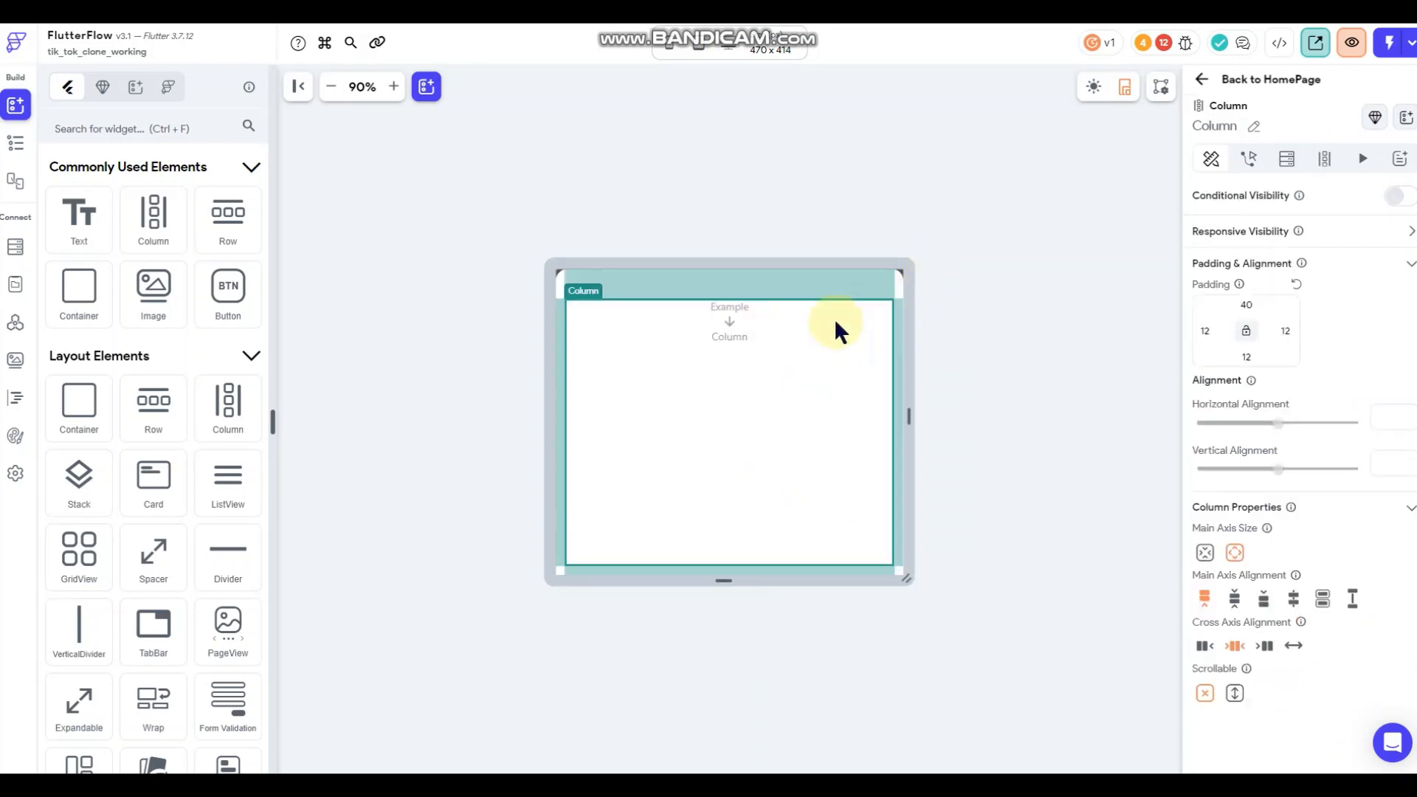
click(994, 298)
Add a new Container inside the popup's Column and set its width to infinity.
click(675, 280)
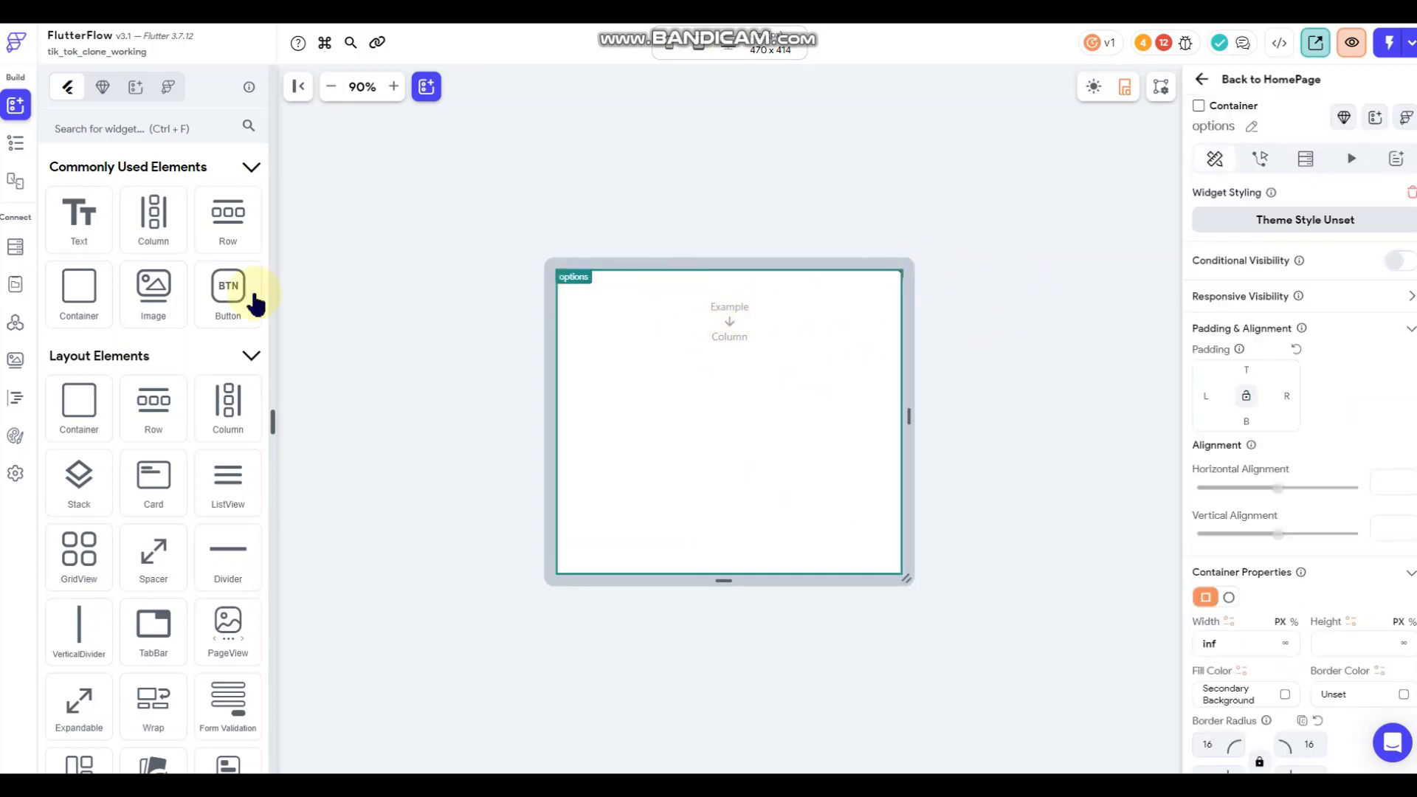
click(15, 143)
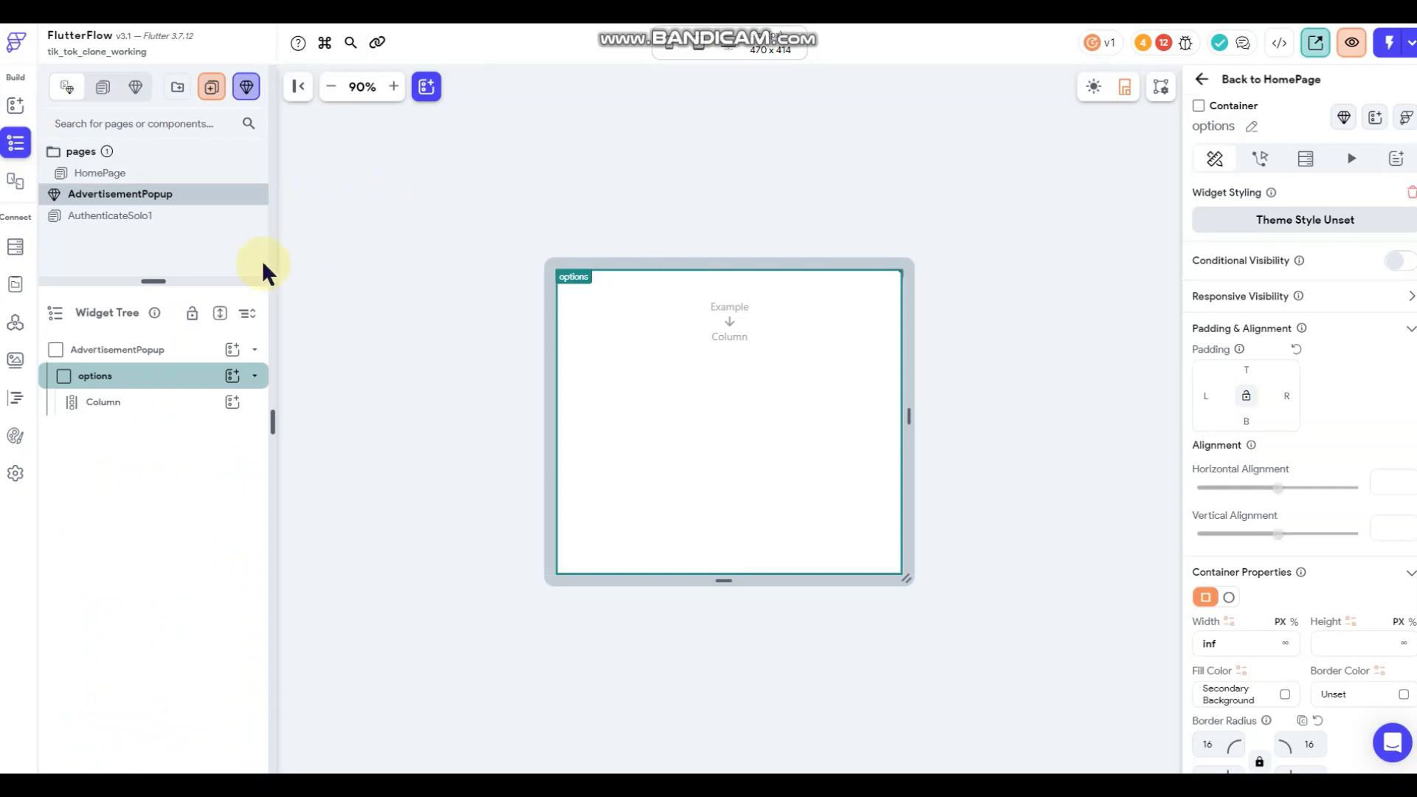
click(227, 410)
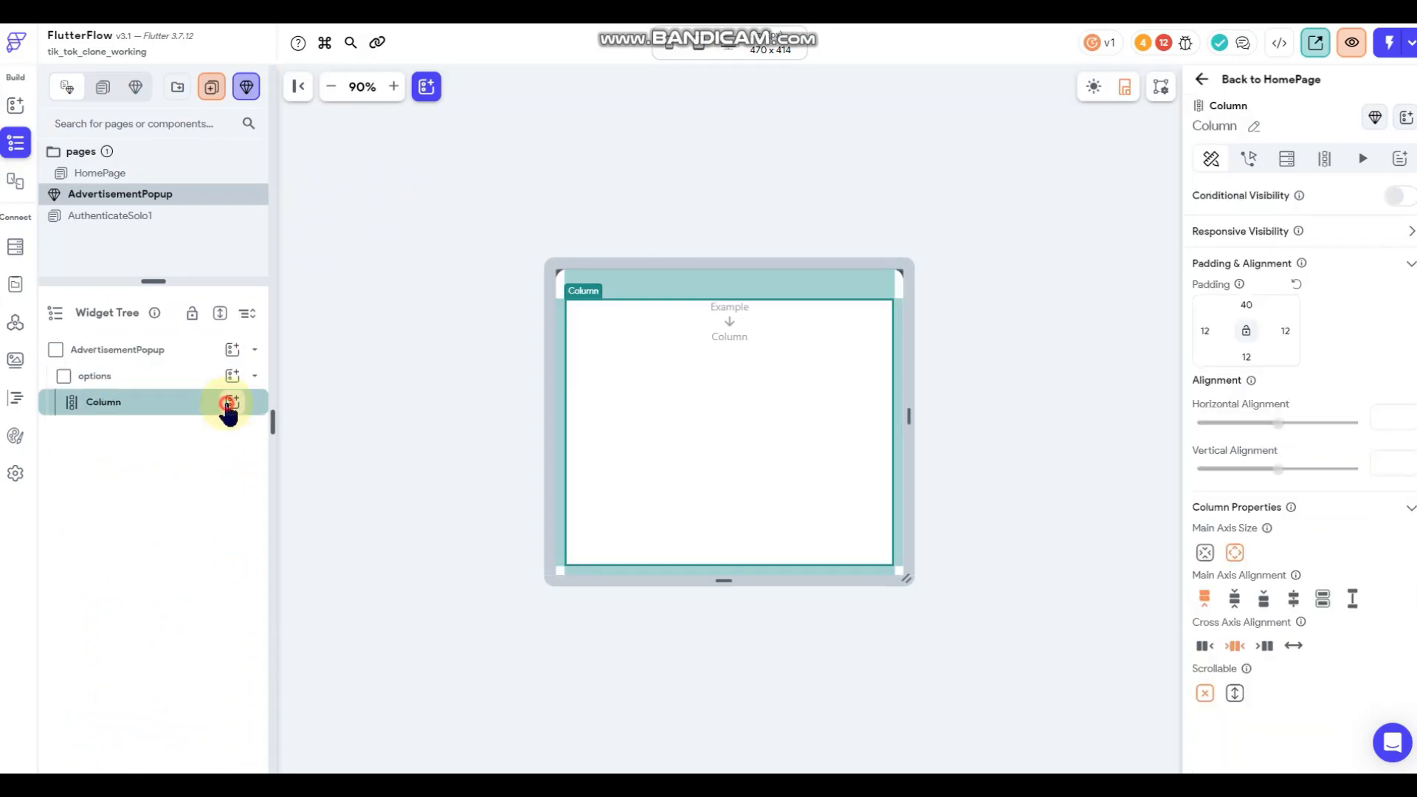
click(231, 402)
click(430, 241)
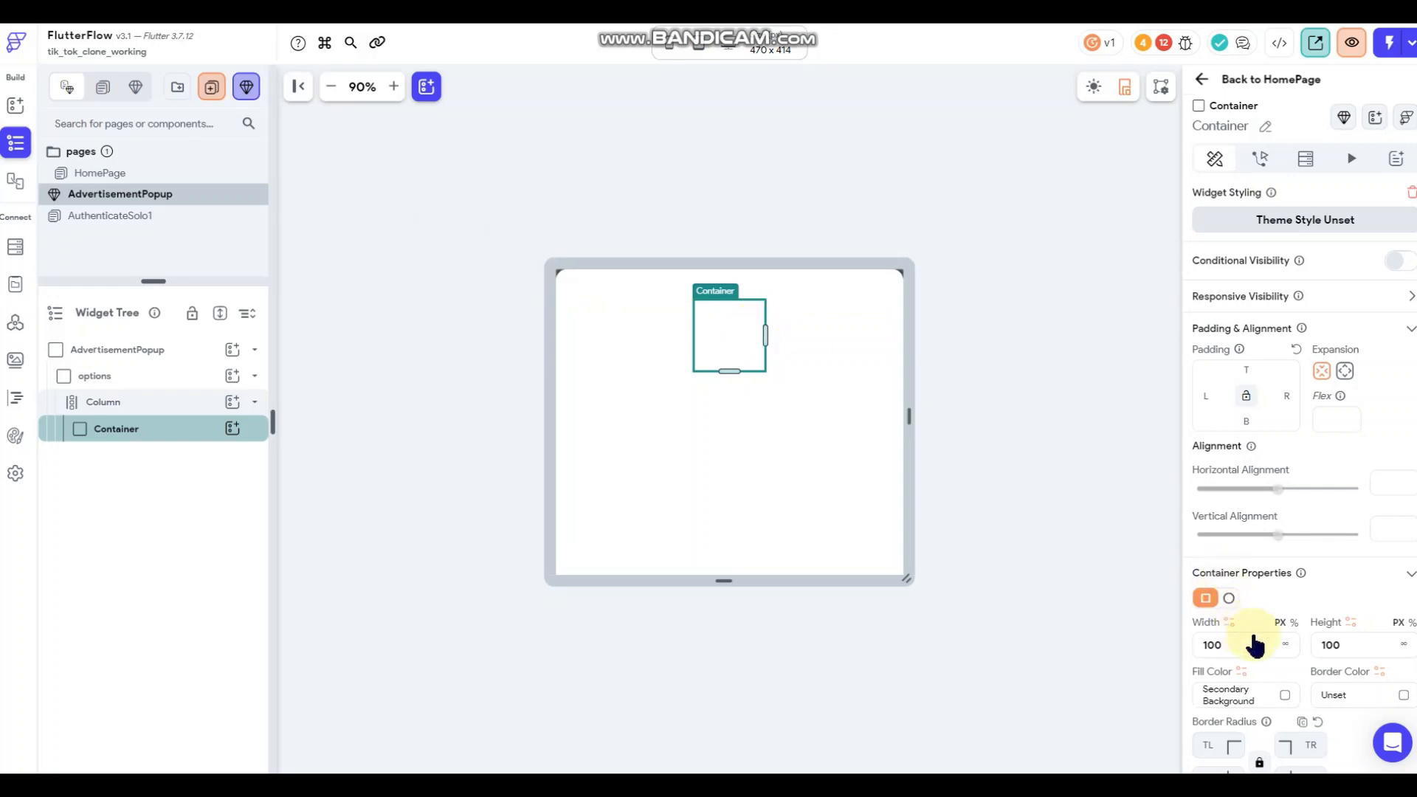
click(1285, 645)
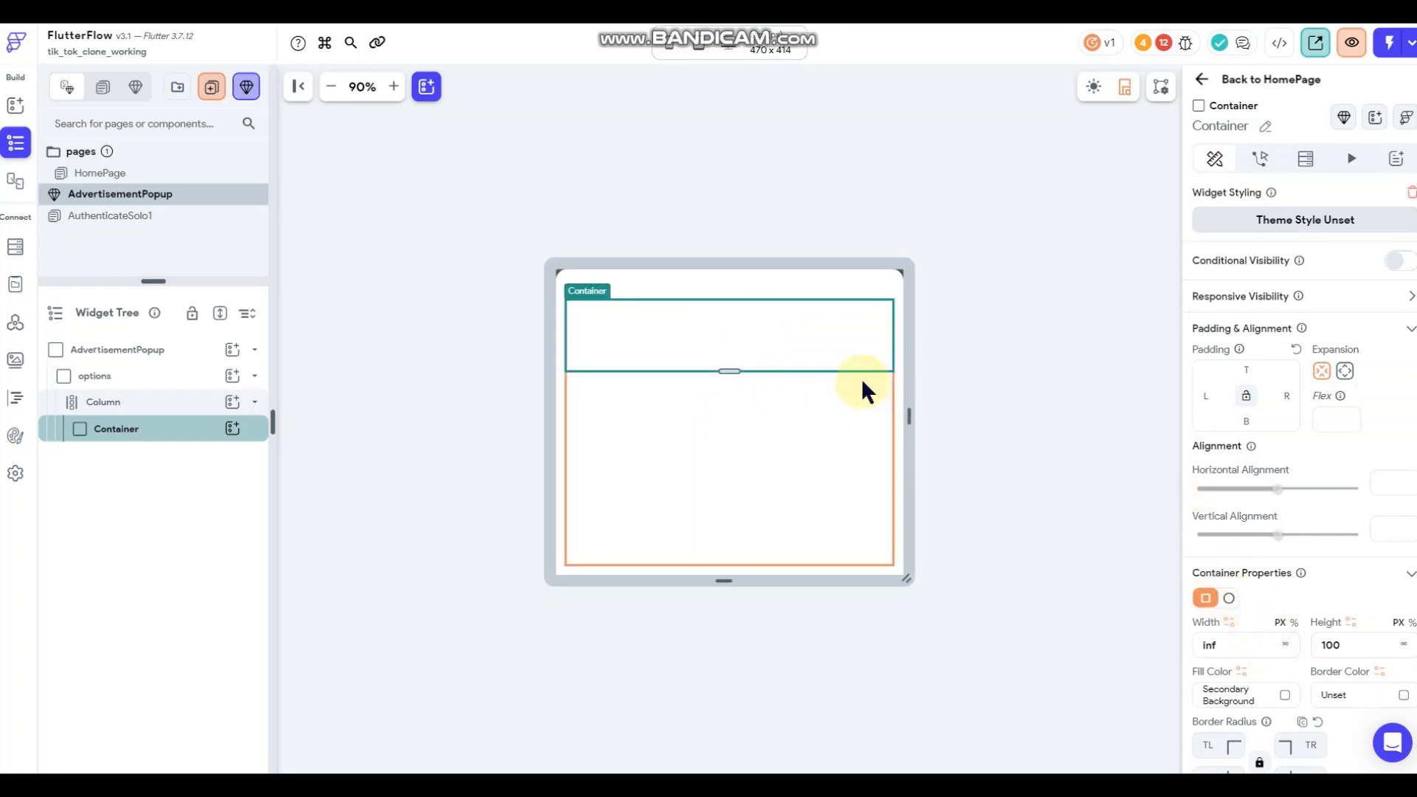
Stretch the new Container to a height of about 295 px and fill it with the recently used blue #416ec9.
scroll(1253, 522, down, 1)
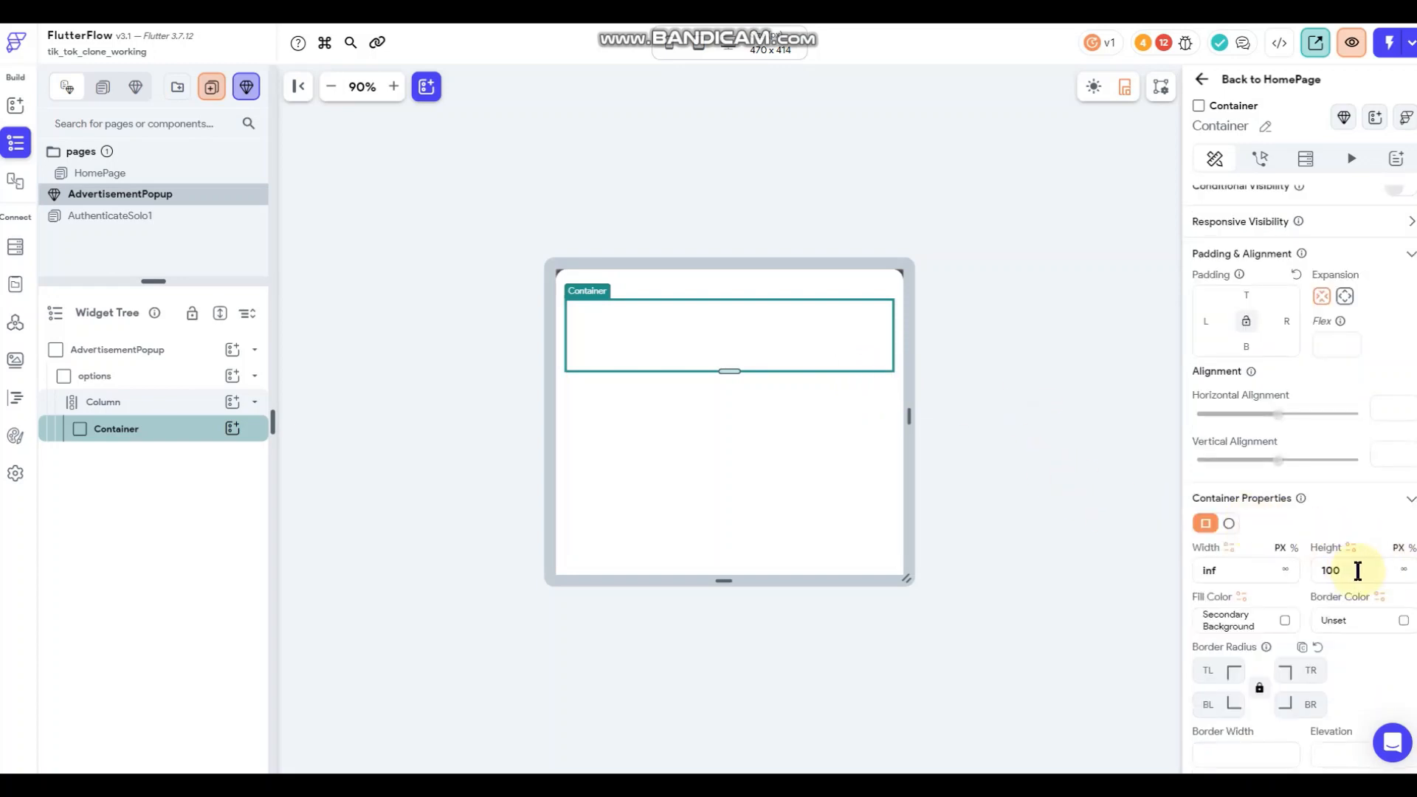
drag(730, 372, 739, 519)
click(1285, 622)
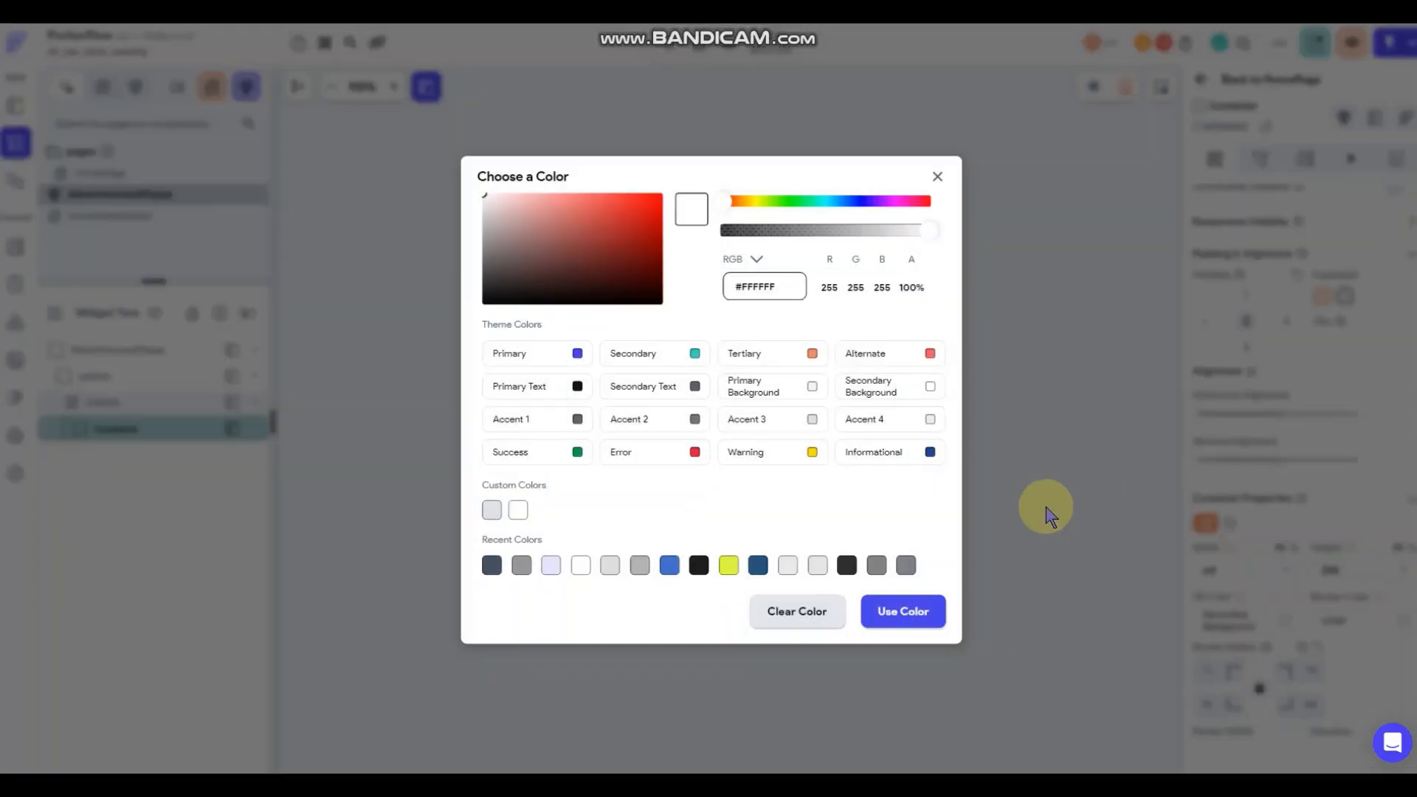
click(669, 565)
click(882, 618)
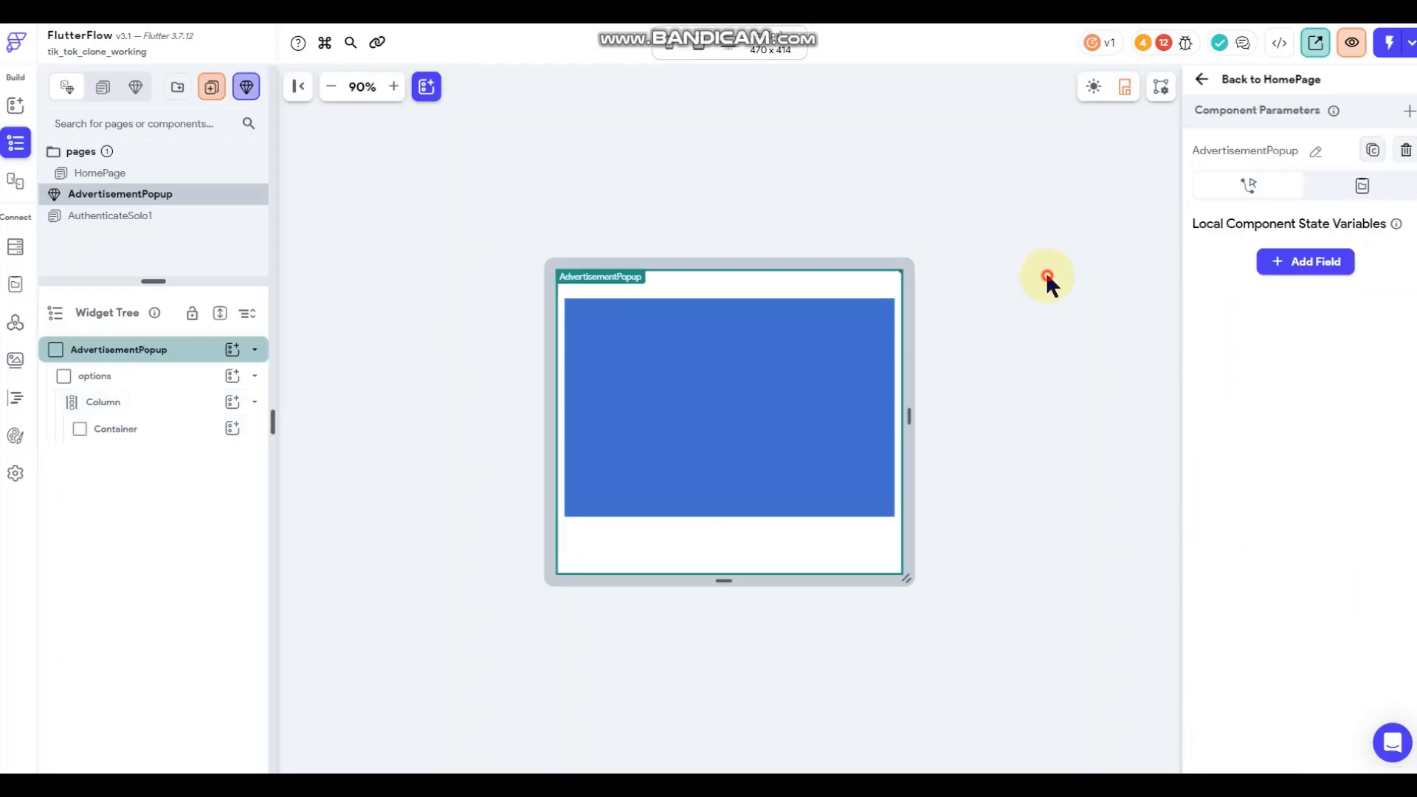
click(686, 402)
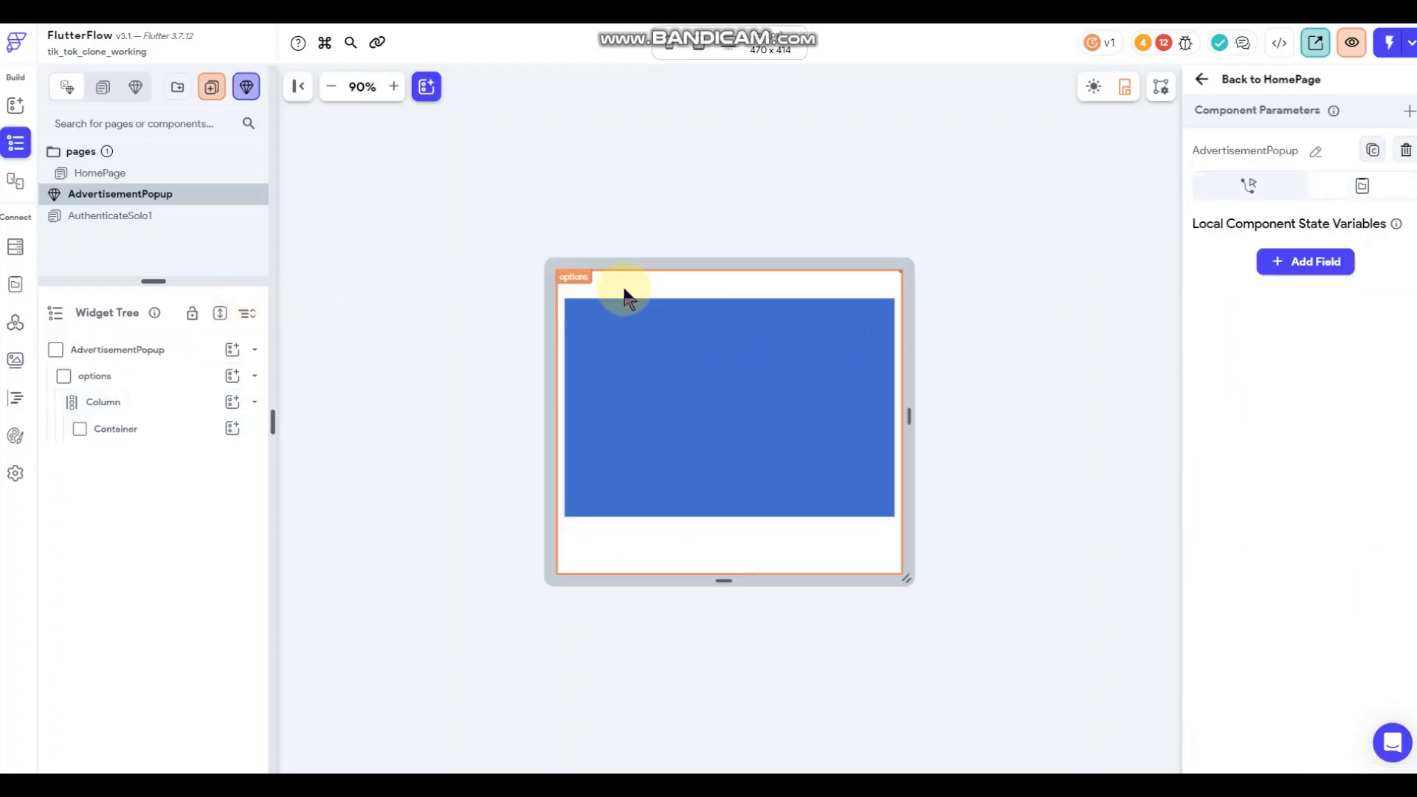
Set the top padding of the popup's Column to 65.
click(780, 533)
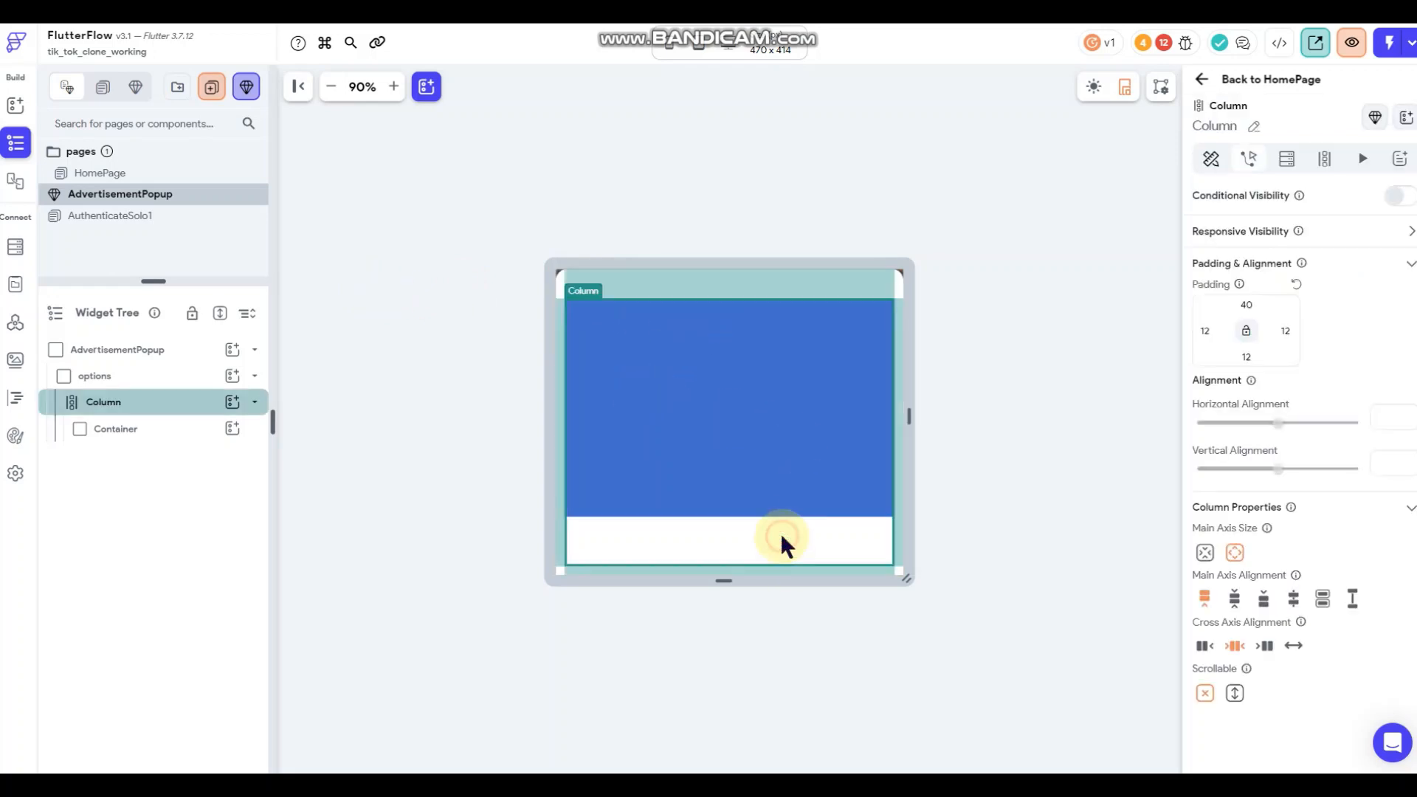
click(1247, 305)
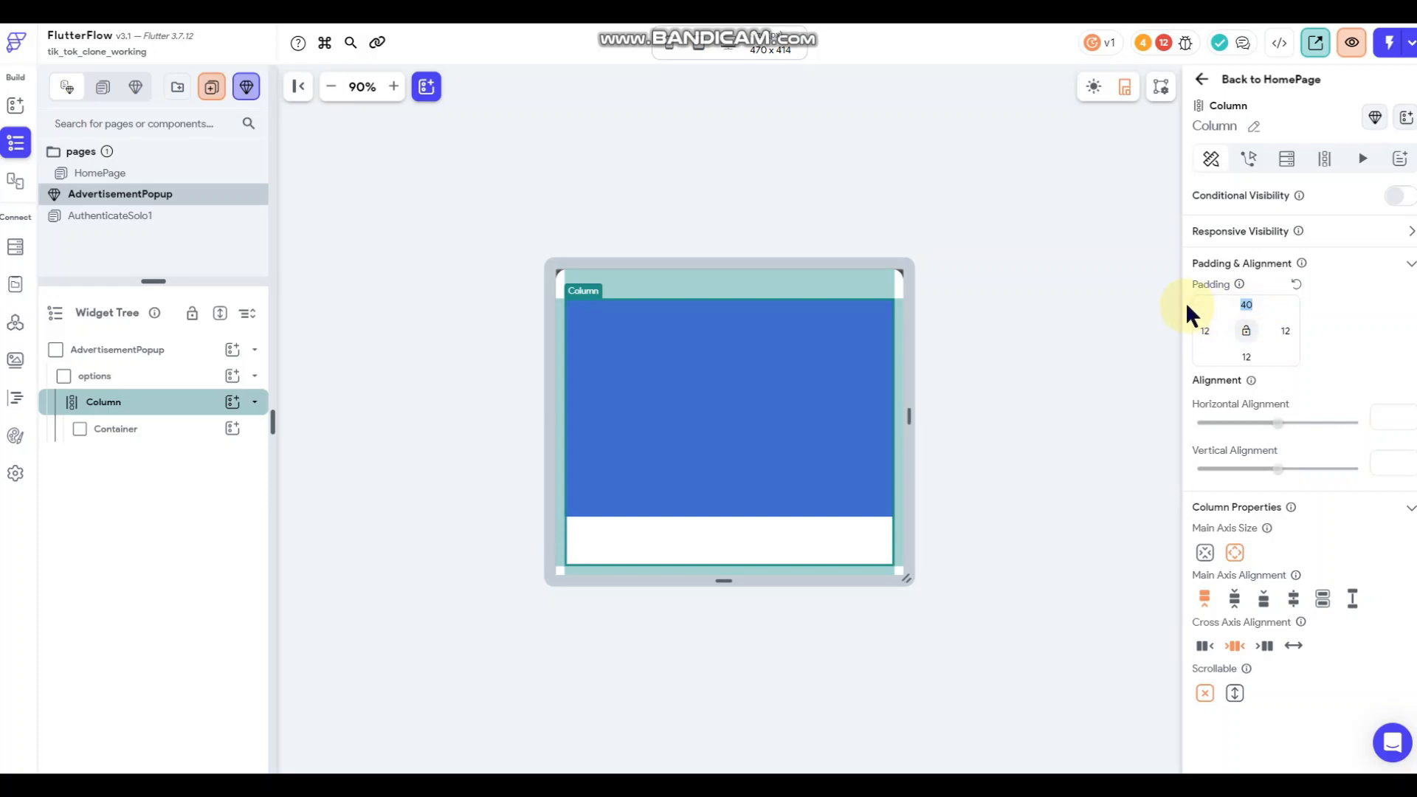
text(60)
click(1030, 285)
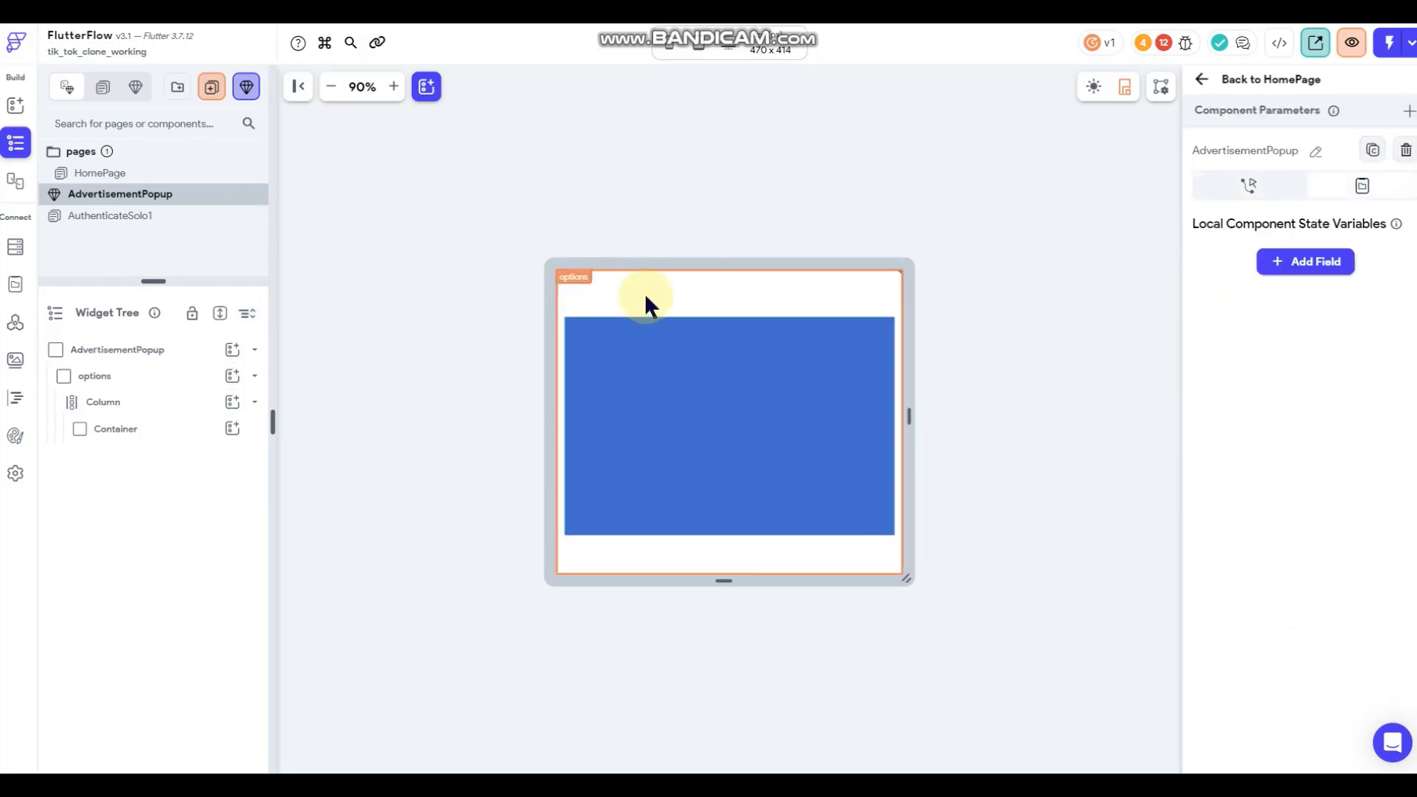
click(666, 291)
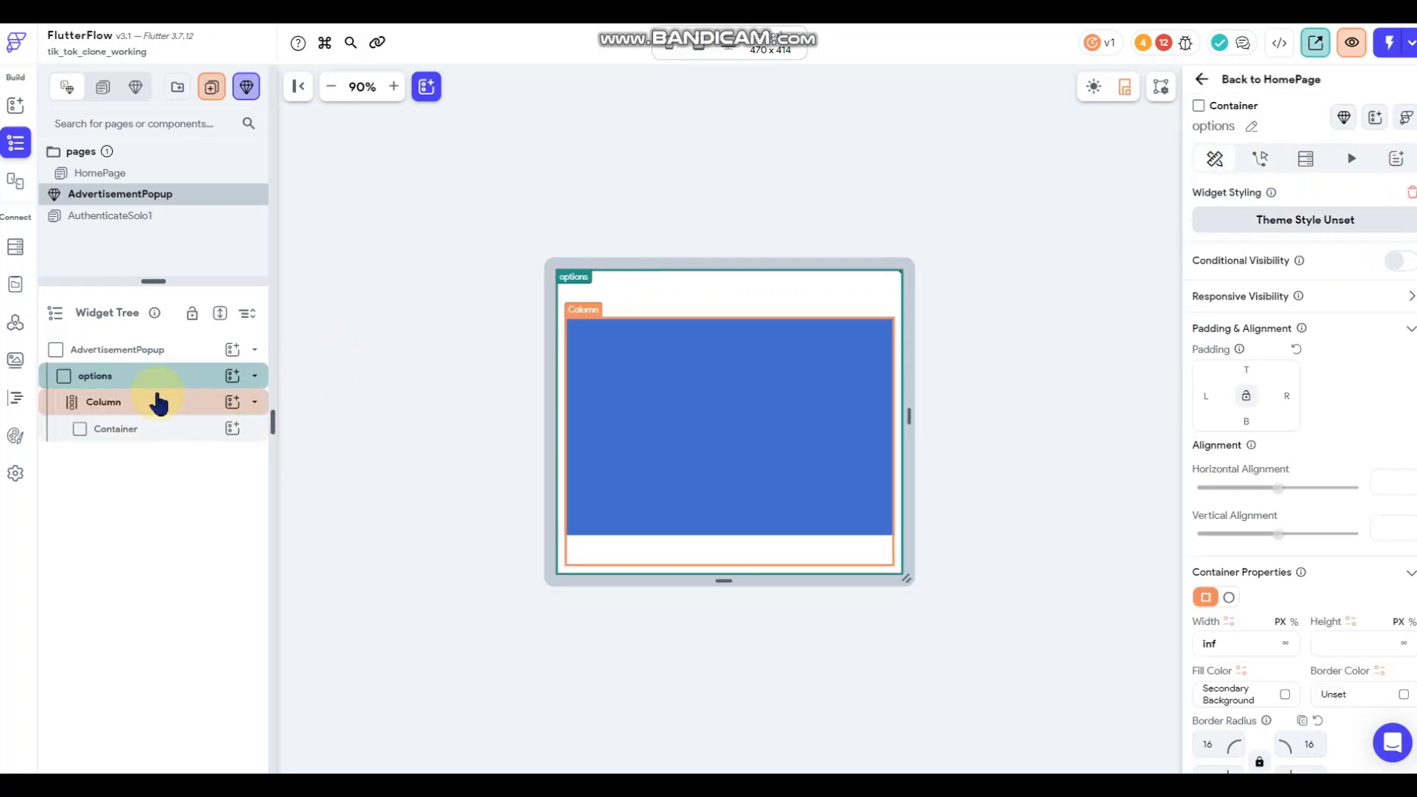
Set the Column's top padding to 12 and give the blue Container a top padding of 65 instead.
click(110, 404)
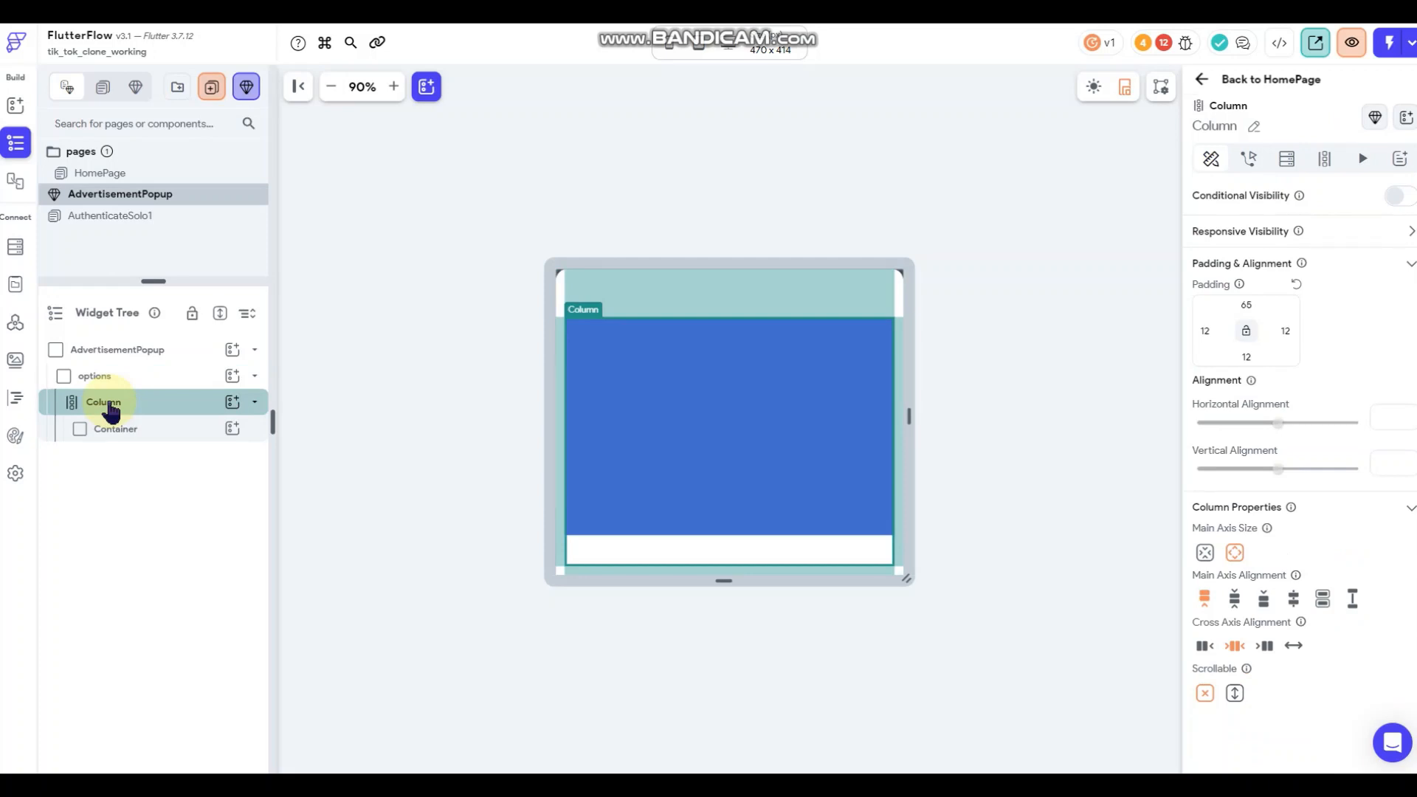
click(1249, 305)
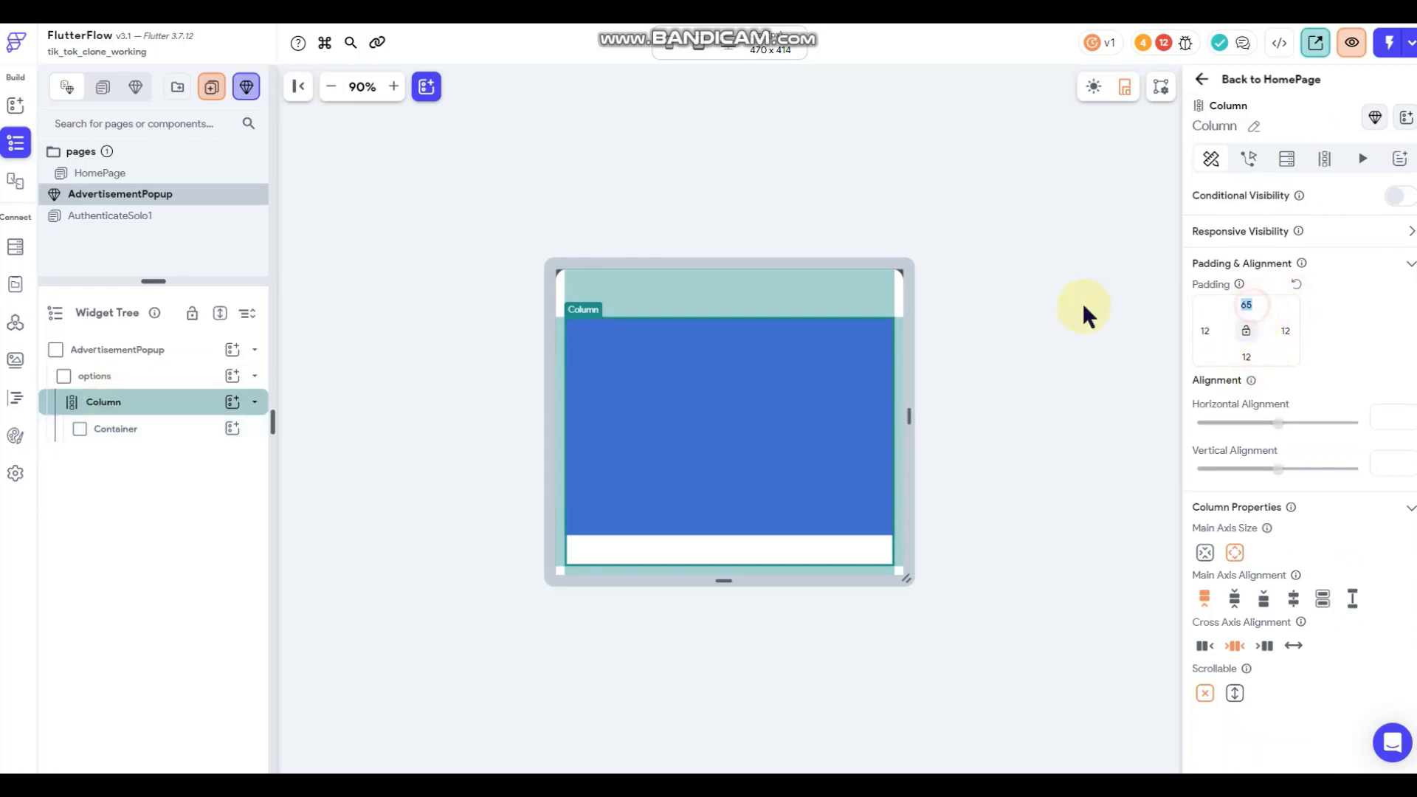
text(12)
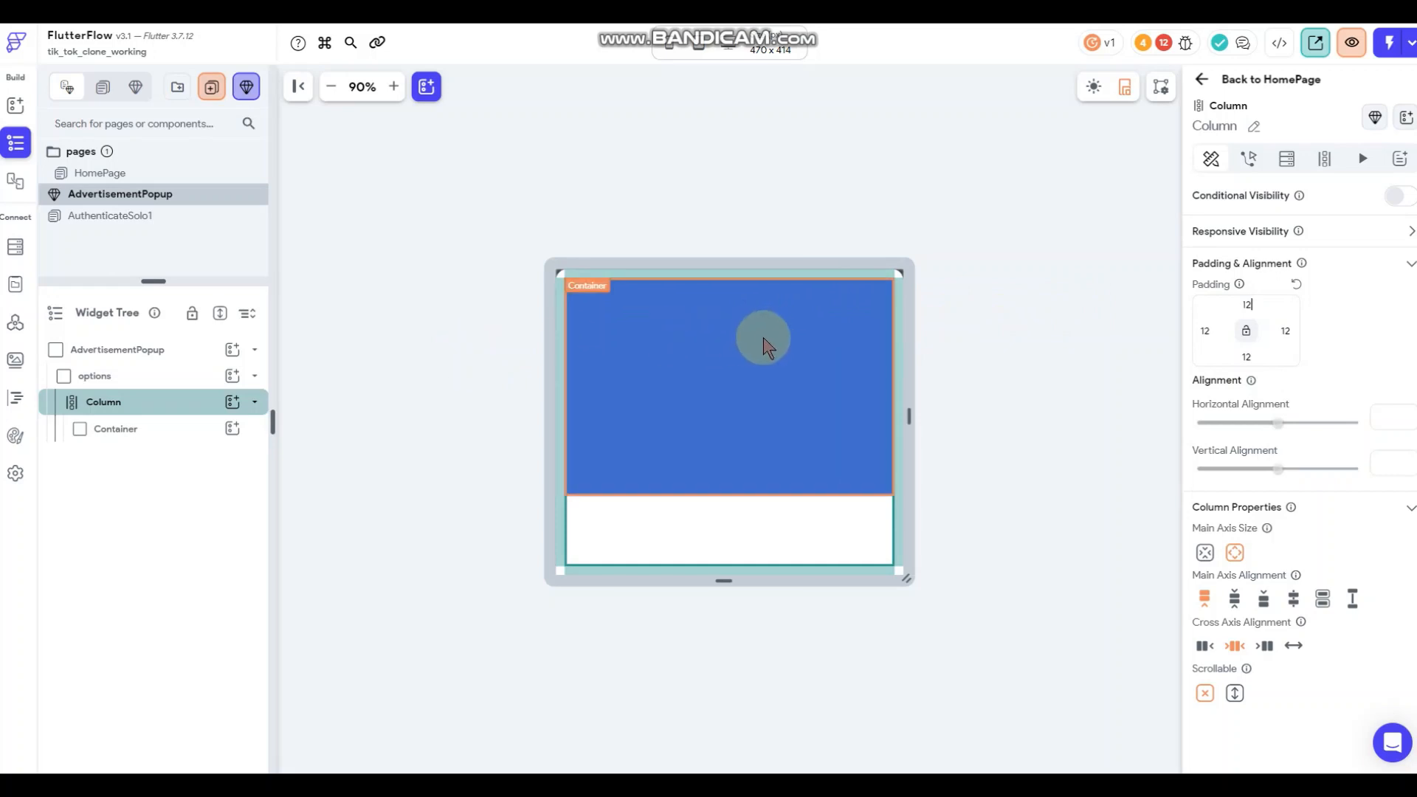
click(246, 431)
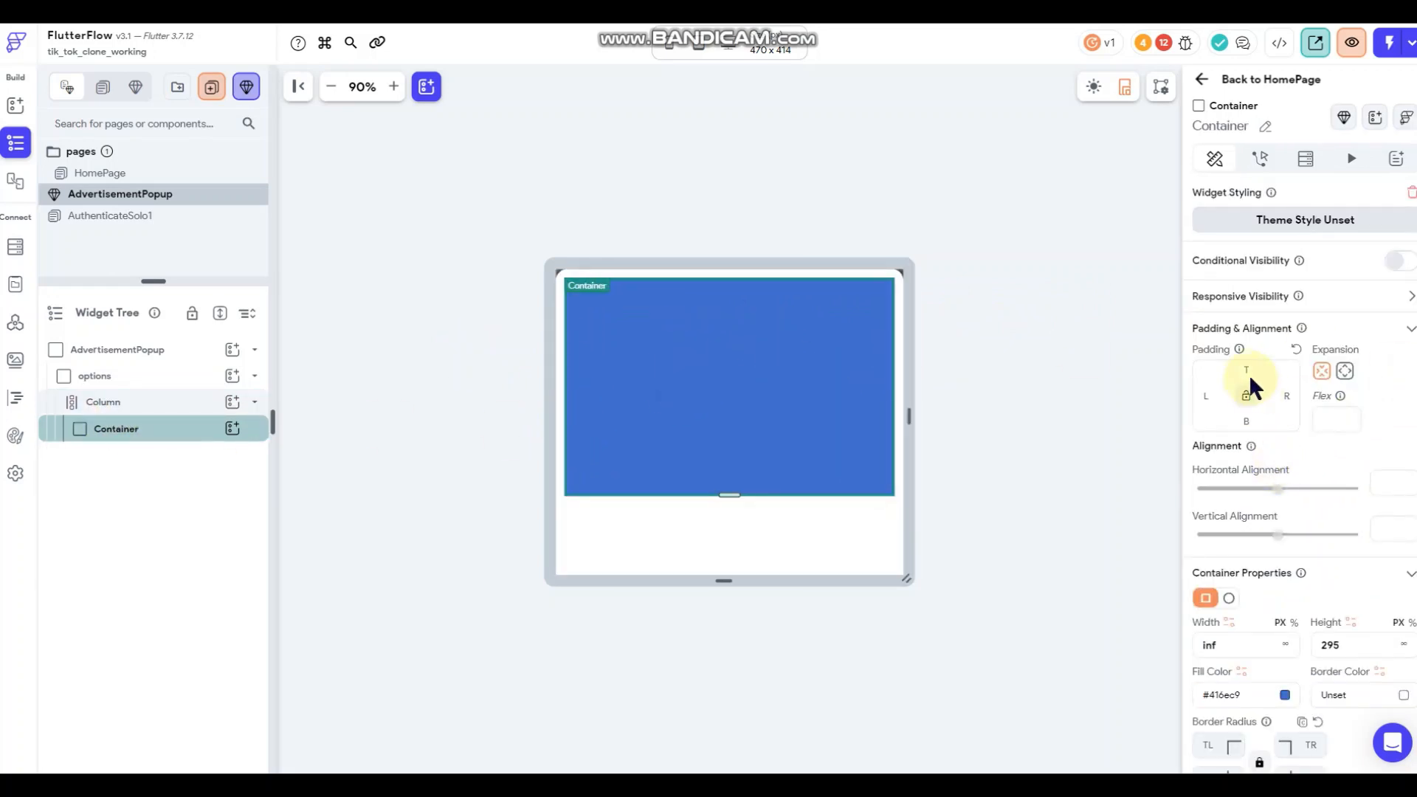
text(65)
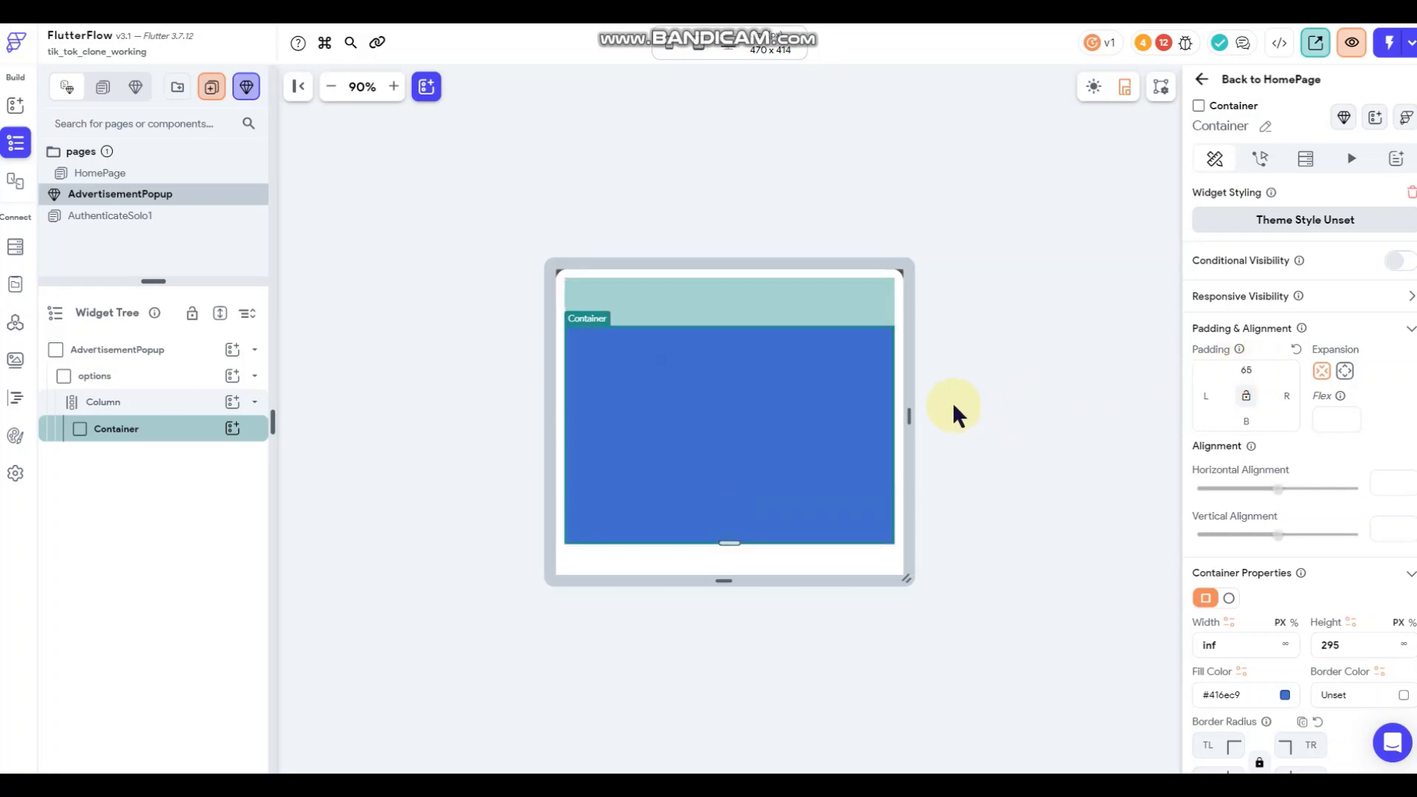
Add a Row to the popup's Column and place it above the blue Container.
click(371, 402)
click(232, 402)
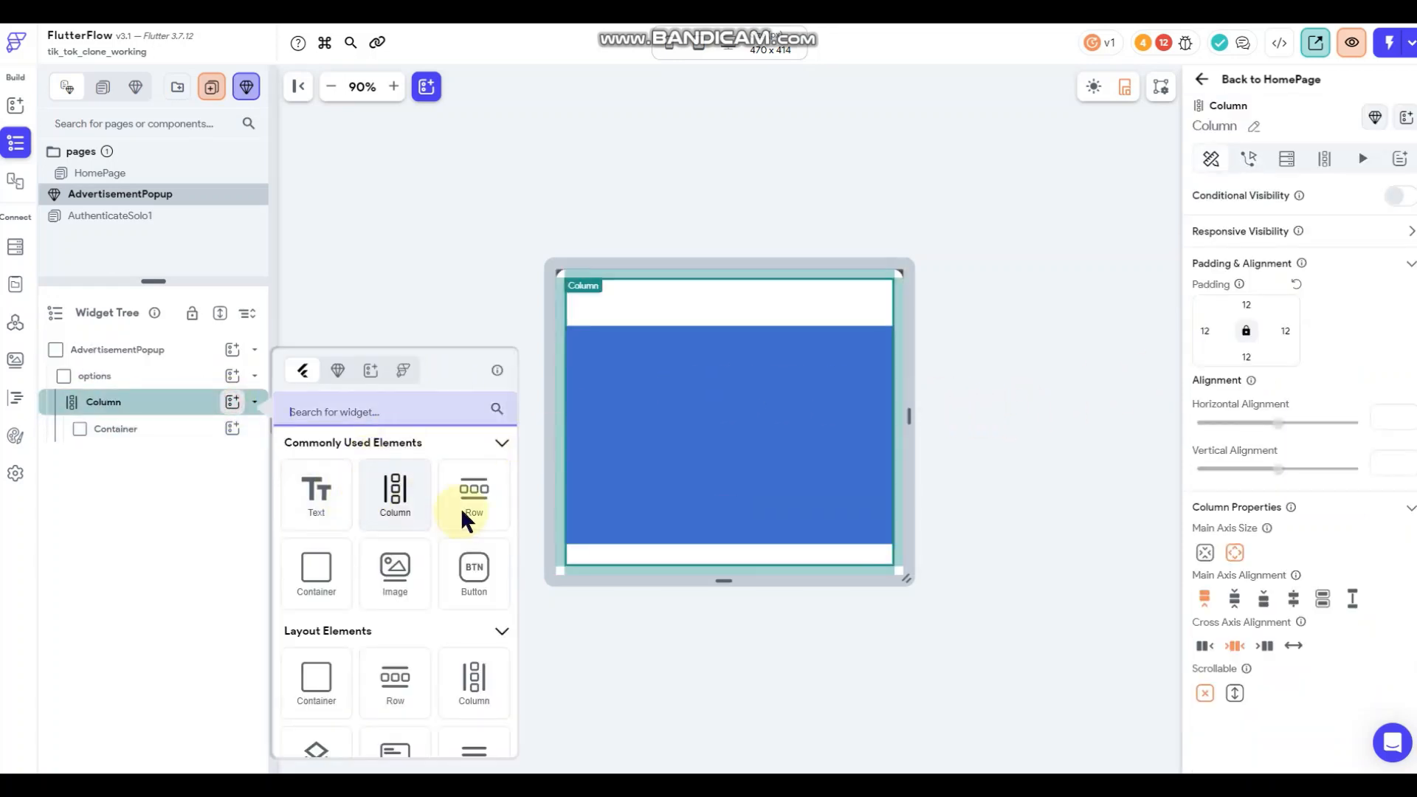
click(473, 496)
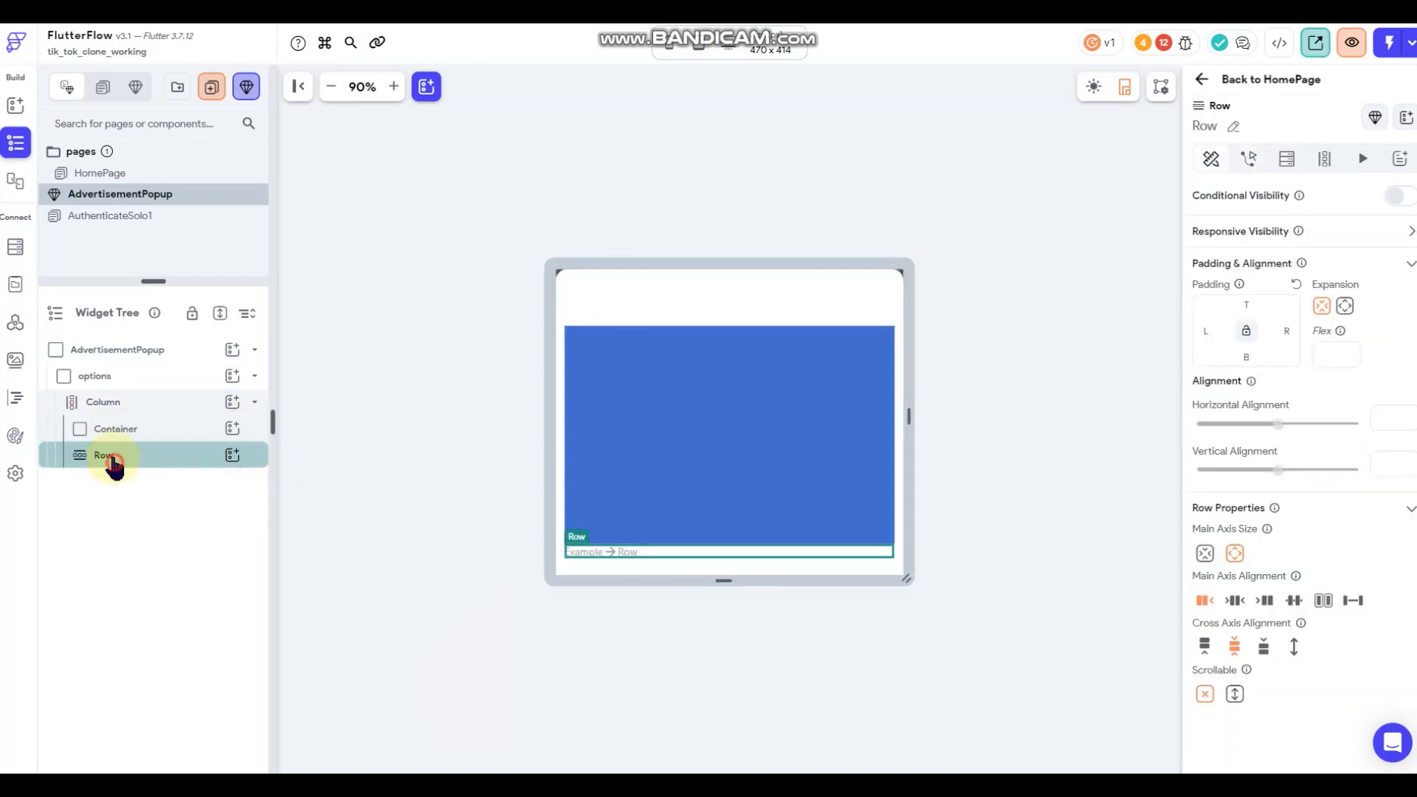
drag(107, 457, 114, 411)
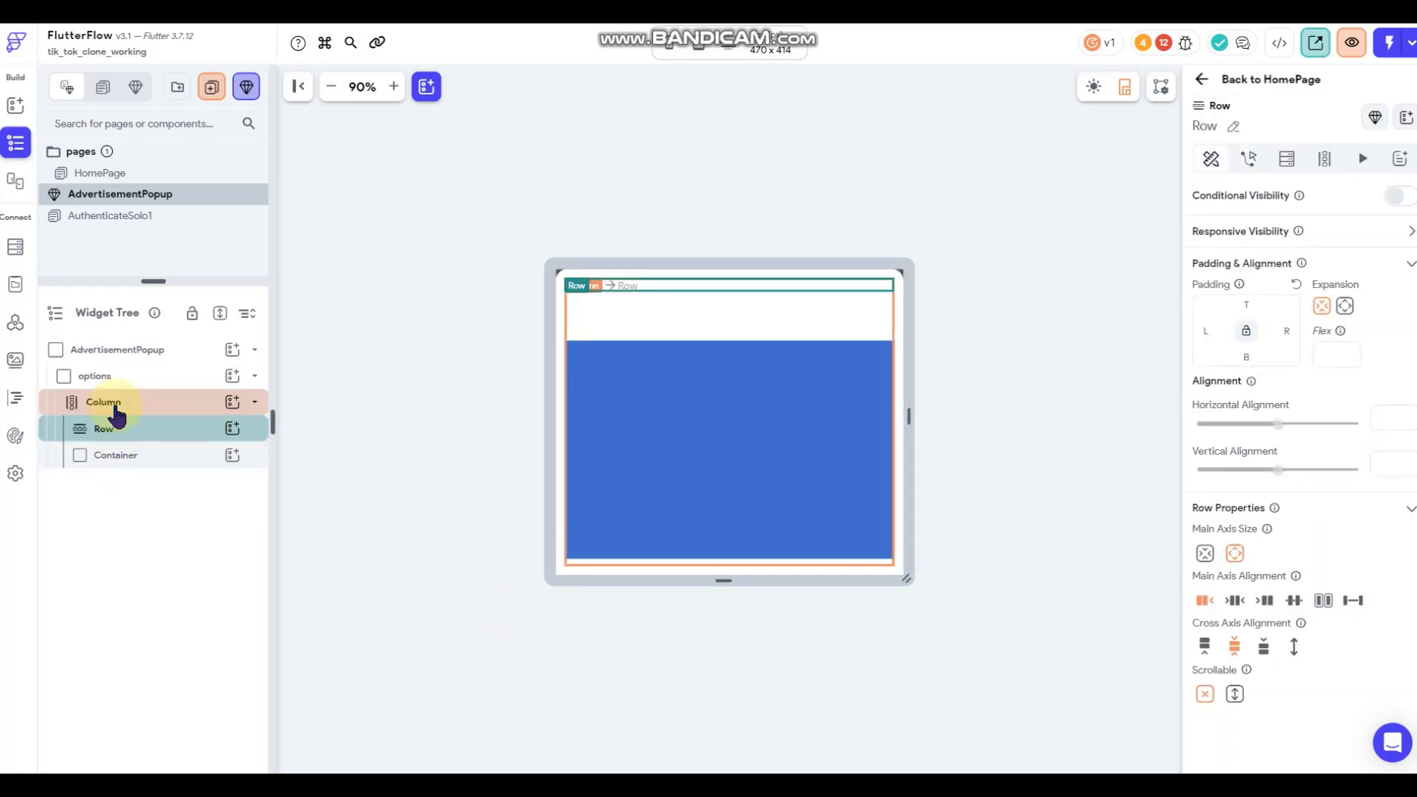
Align the Row's content to the end of its main axis and add a Button inside it.
click(1258, 600)
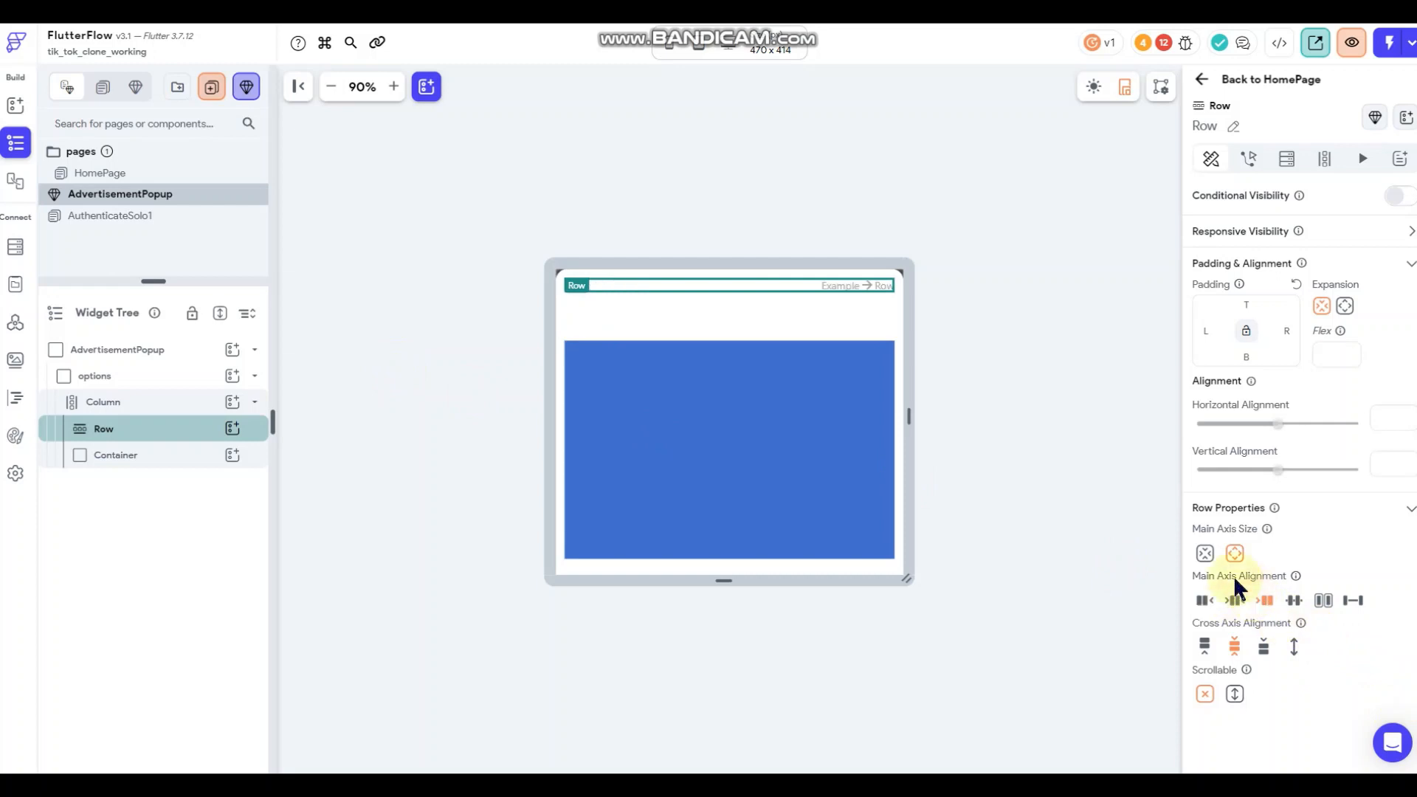
click(15, 97)
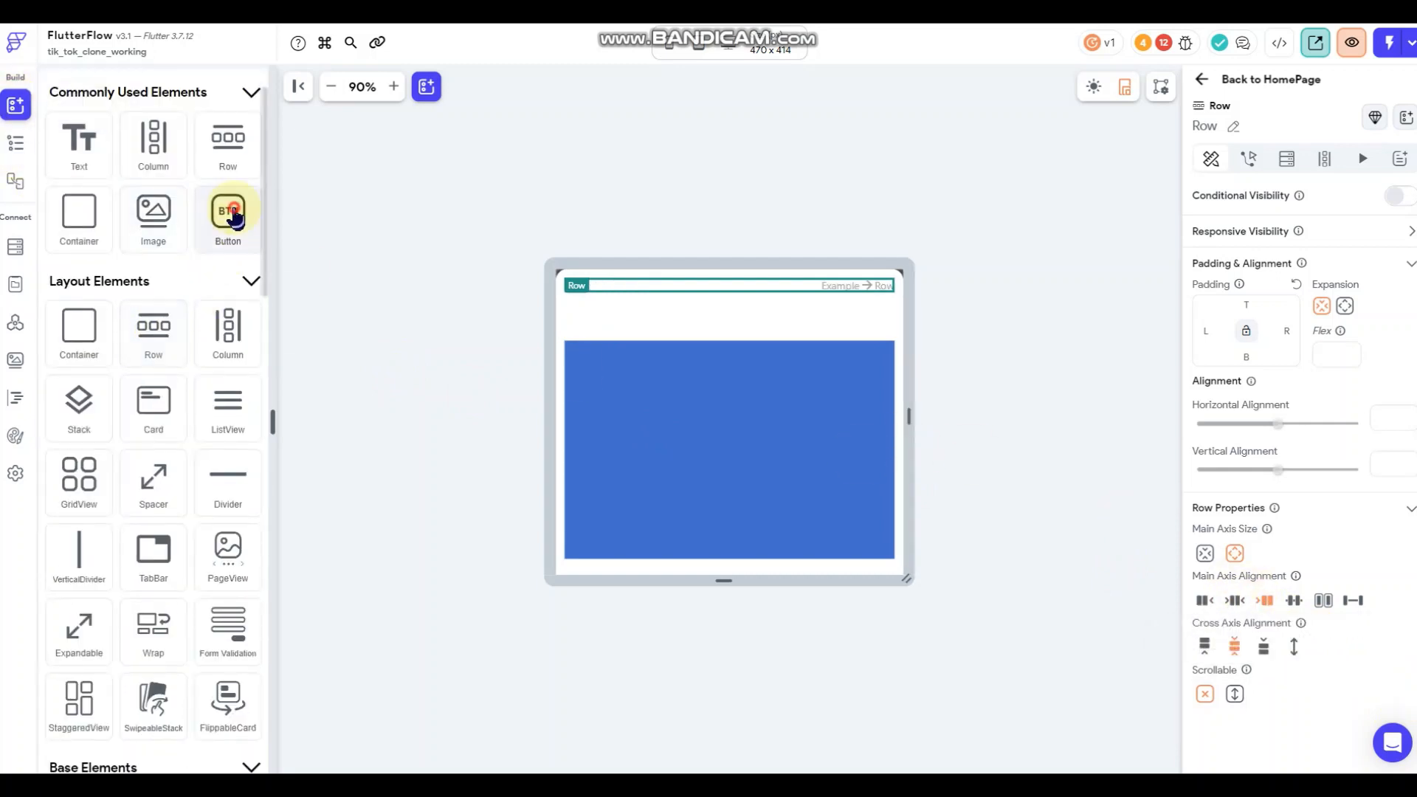
drag(232, 214, 782, 290)
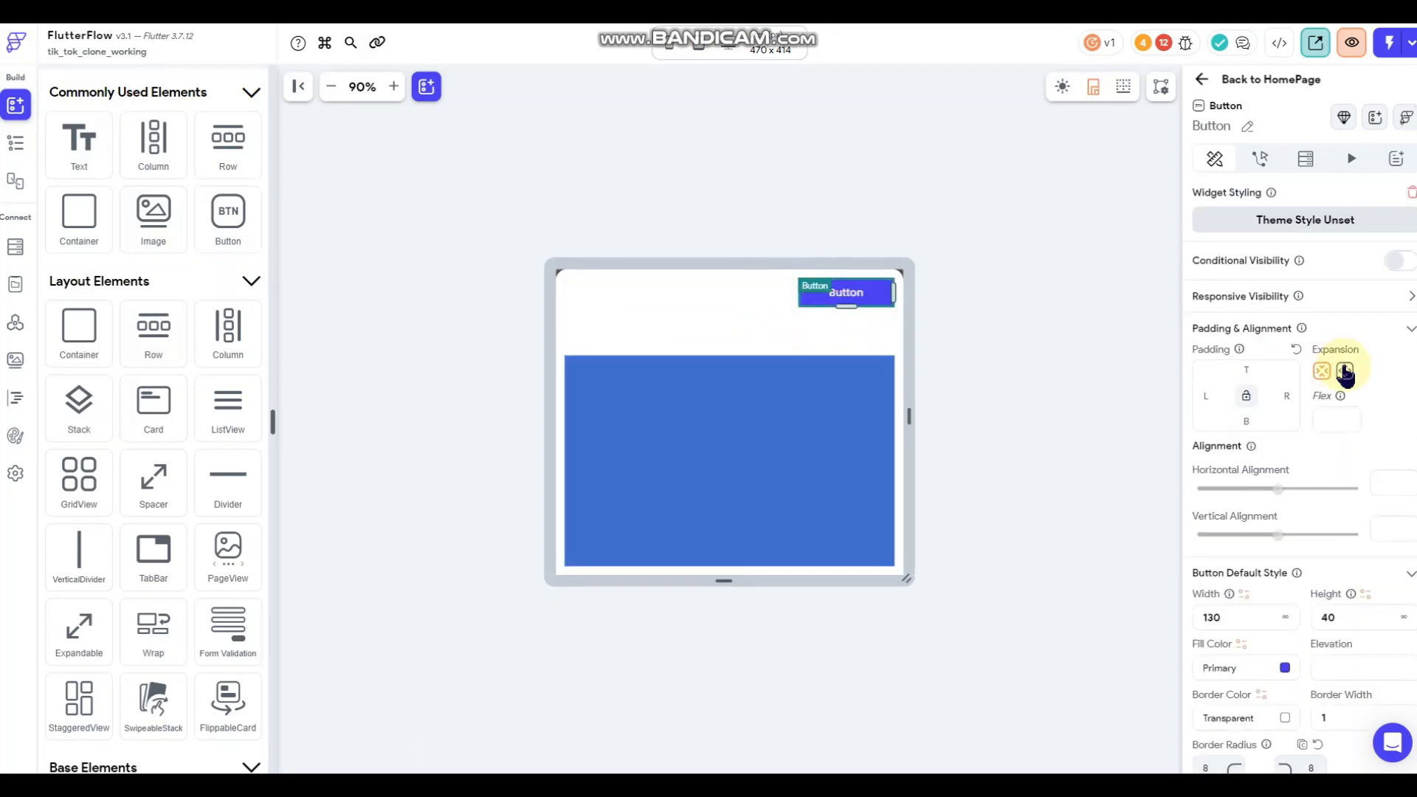
Change the label of the new button in the popup's Row to "Close Ad".
scroll(1318, 396, down, 2)
scroll(1257, 472, down, 3)
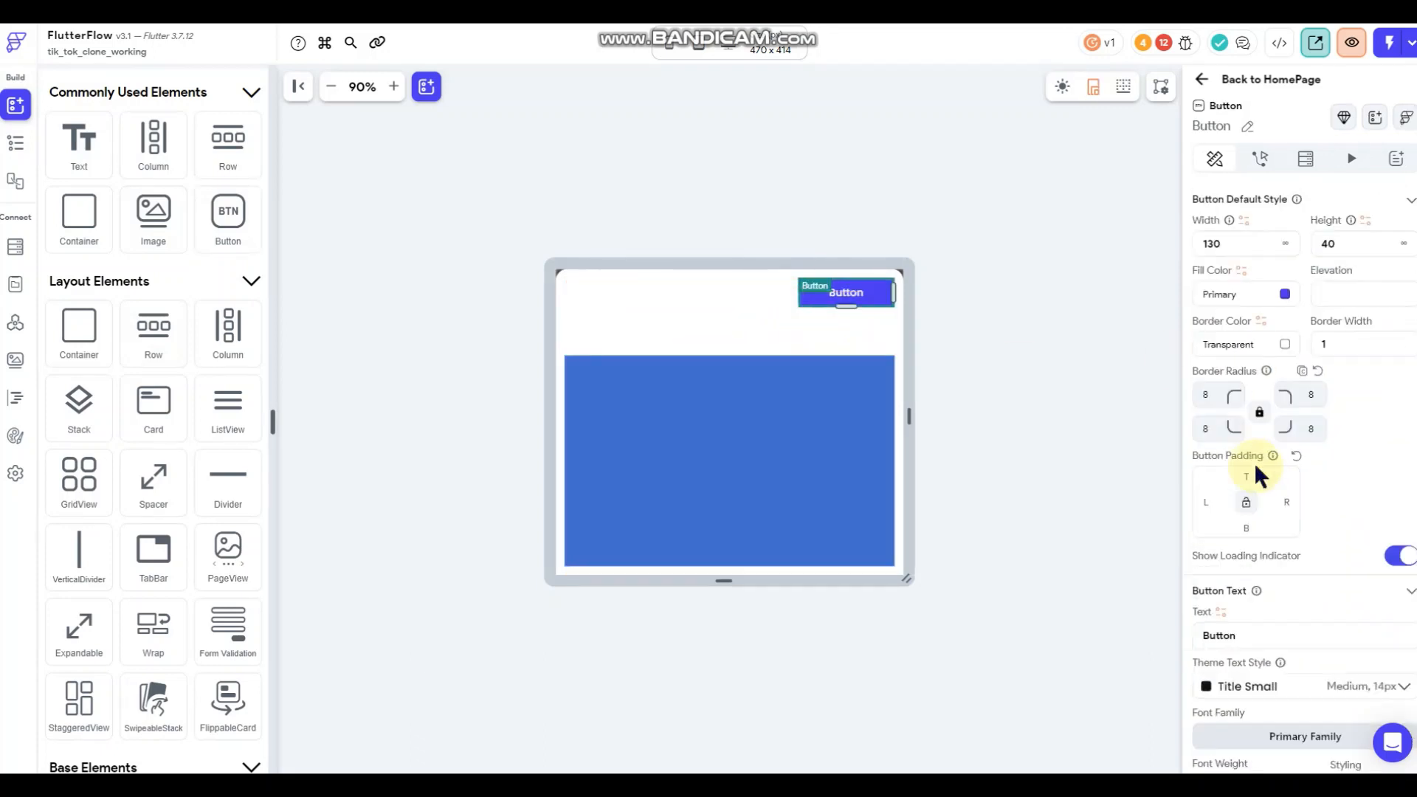
double_click(1254, 634)
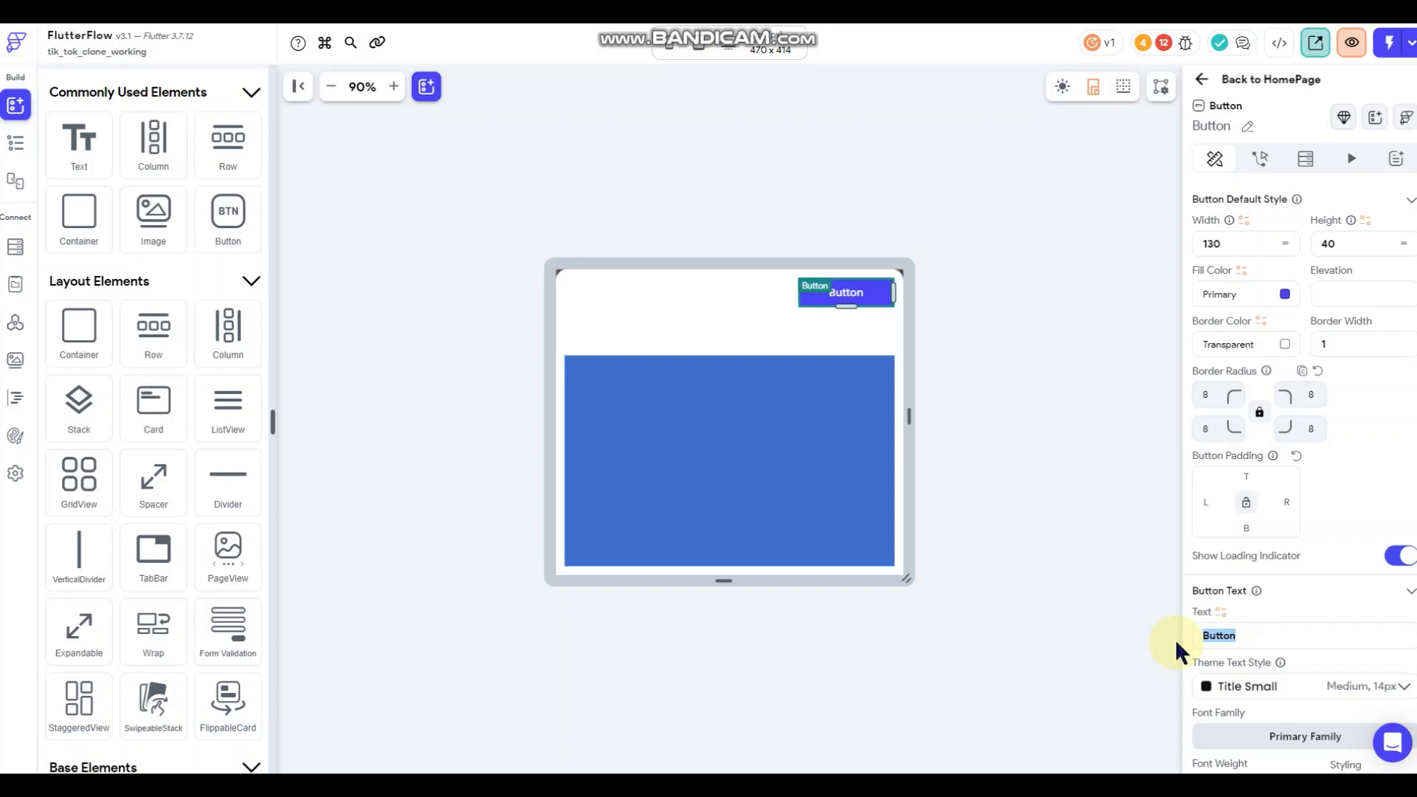
text(Close Ad)
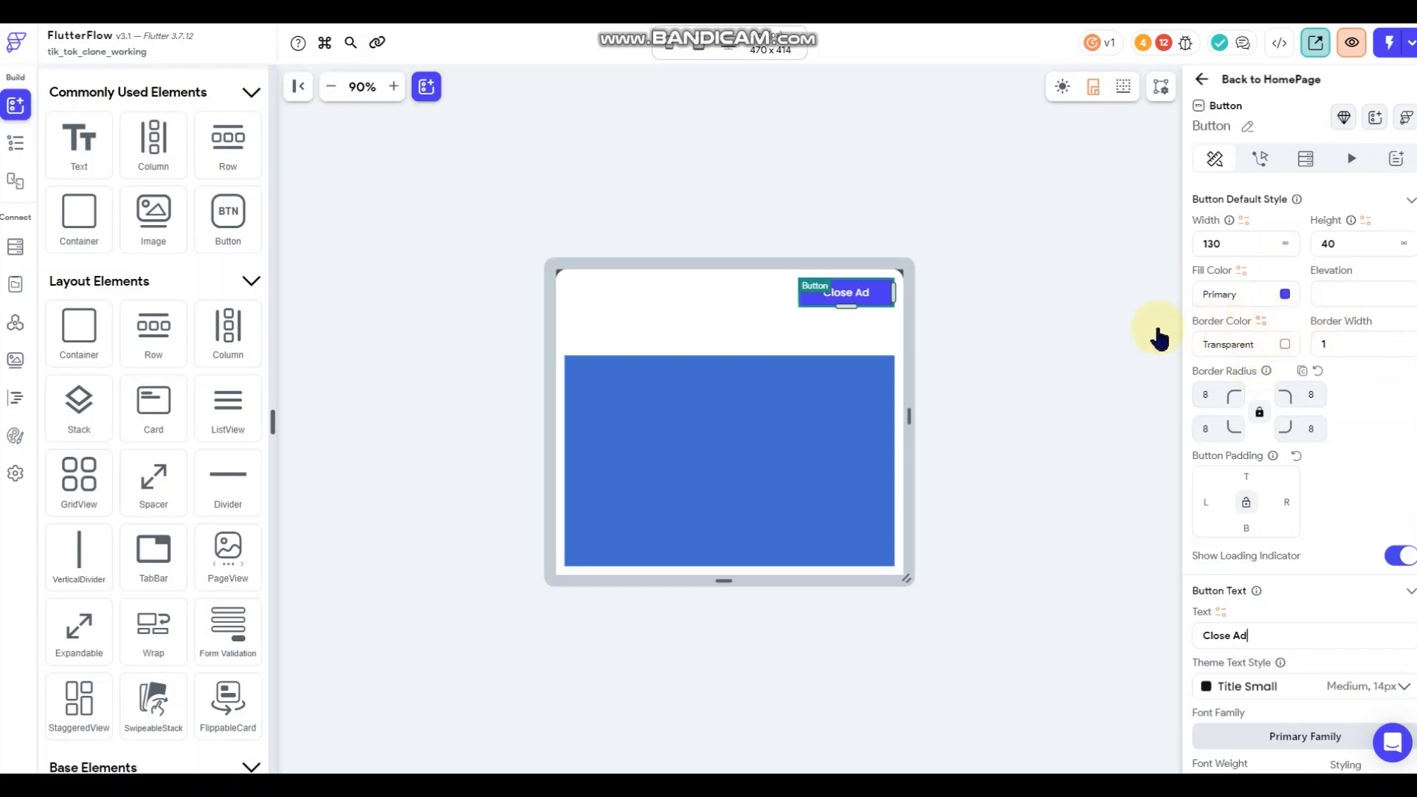
Set the Close Ad button's fill color to the recent dark color #1D1D1D.
click(1285, 295)
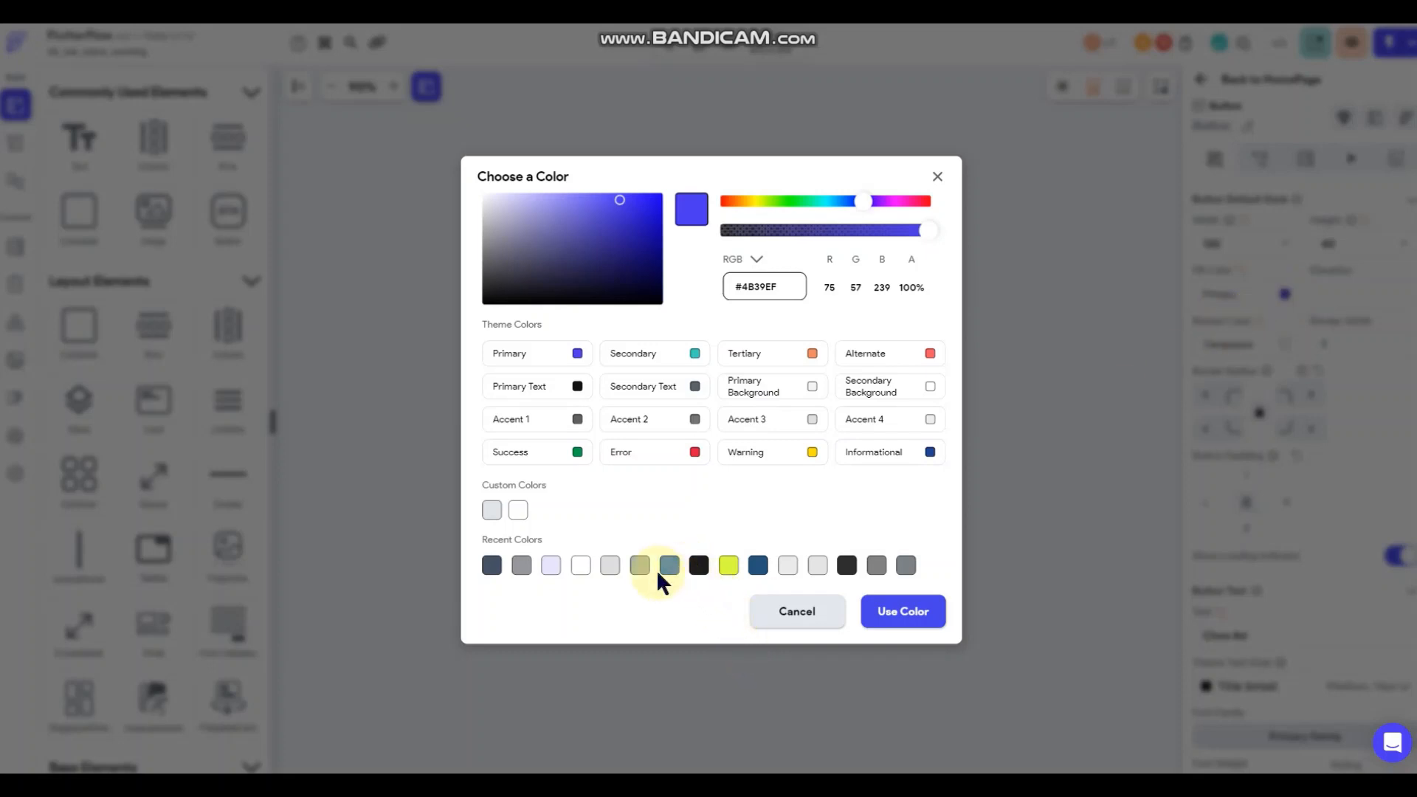
click(699, 567)
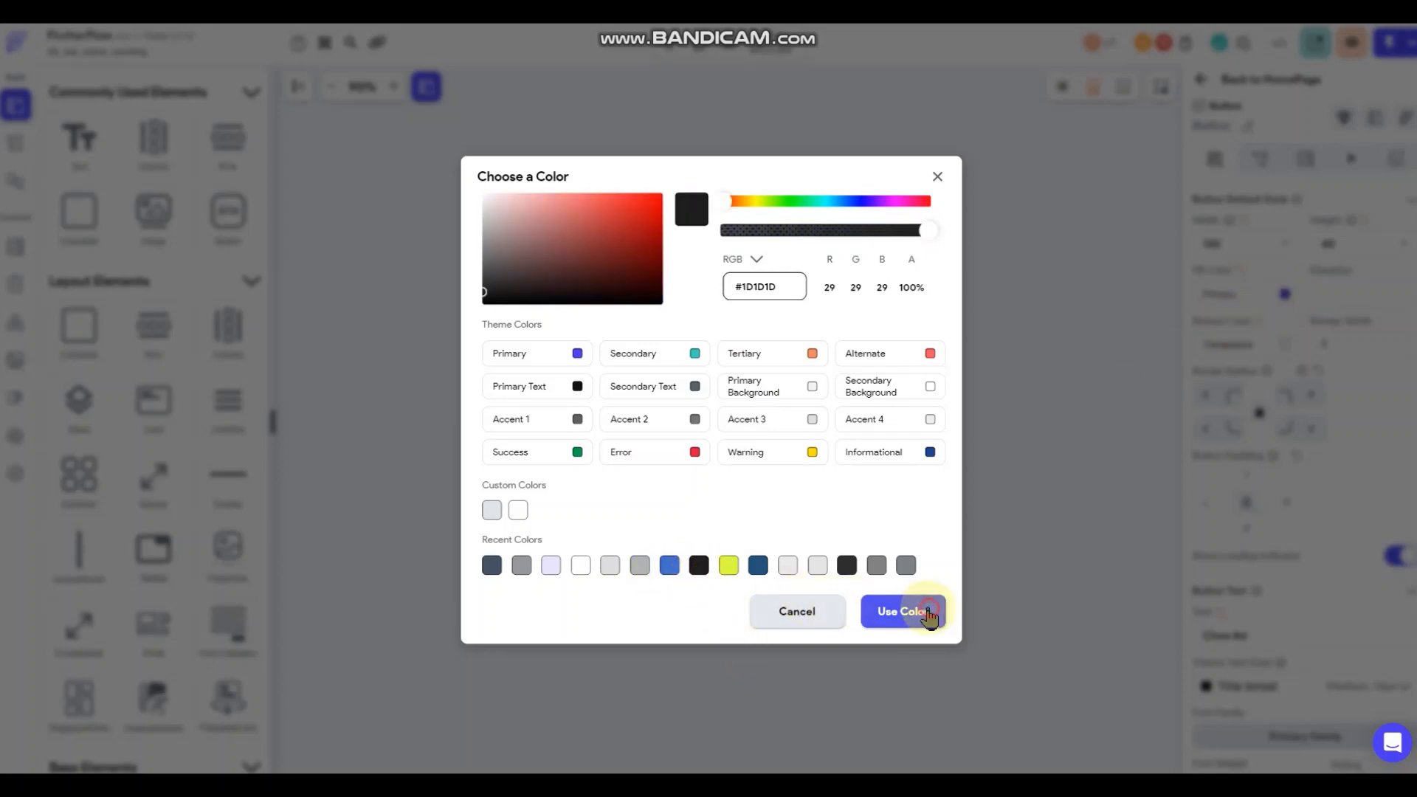
click(927, 613)
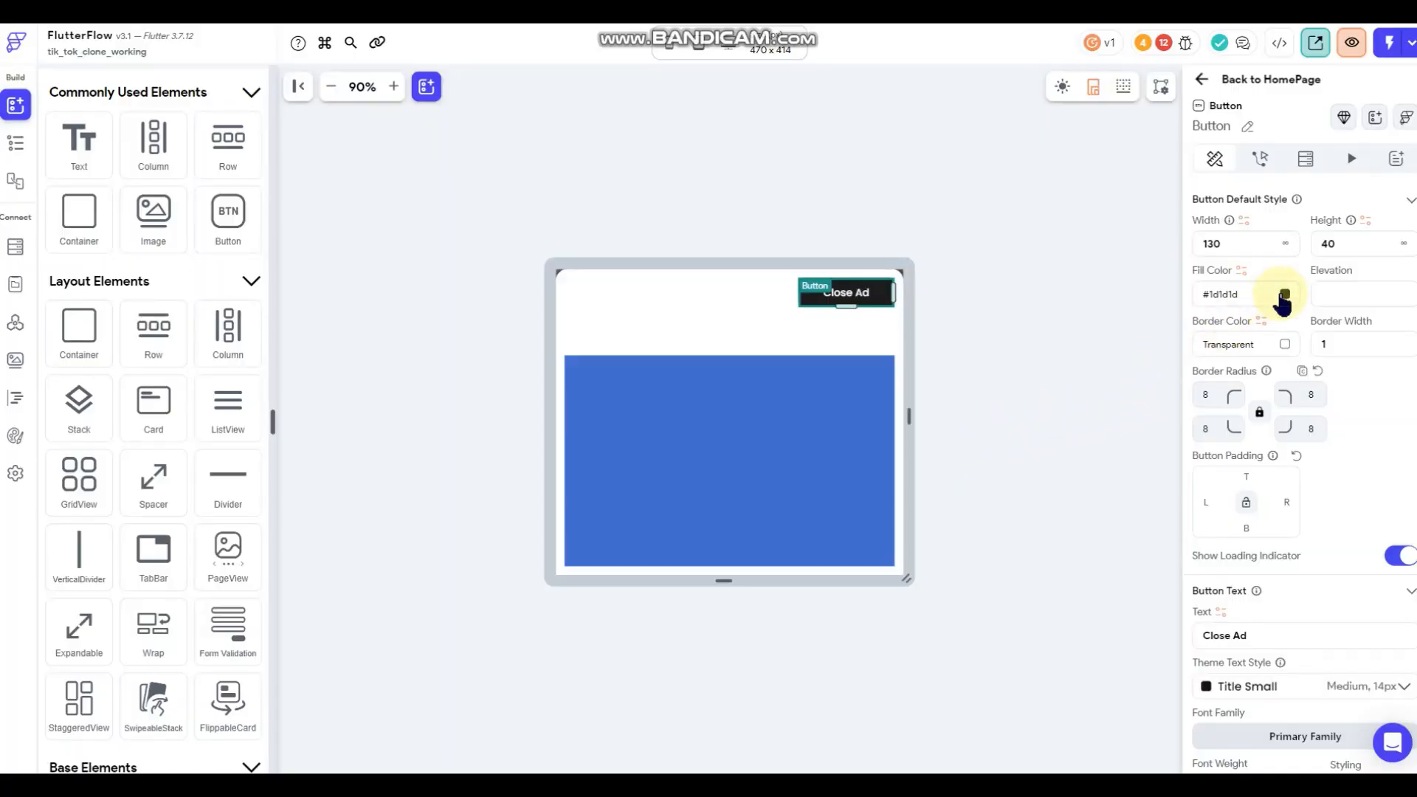
Change the Close Ad button's fill color to the theme's Secondary color.
click(1285, 297)
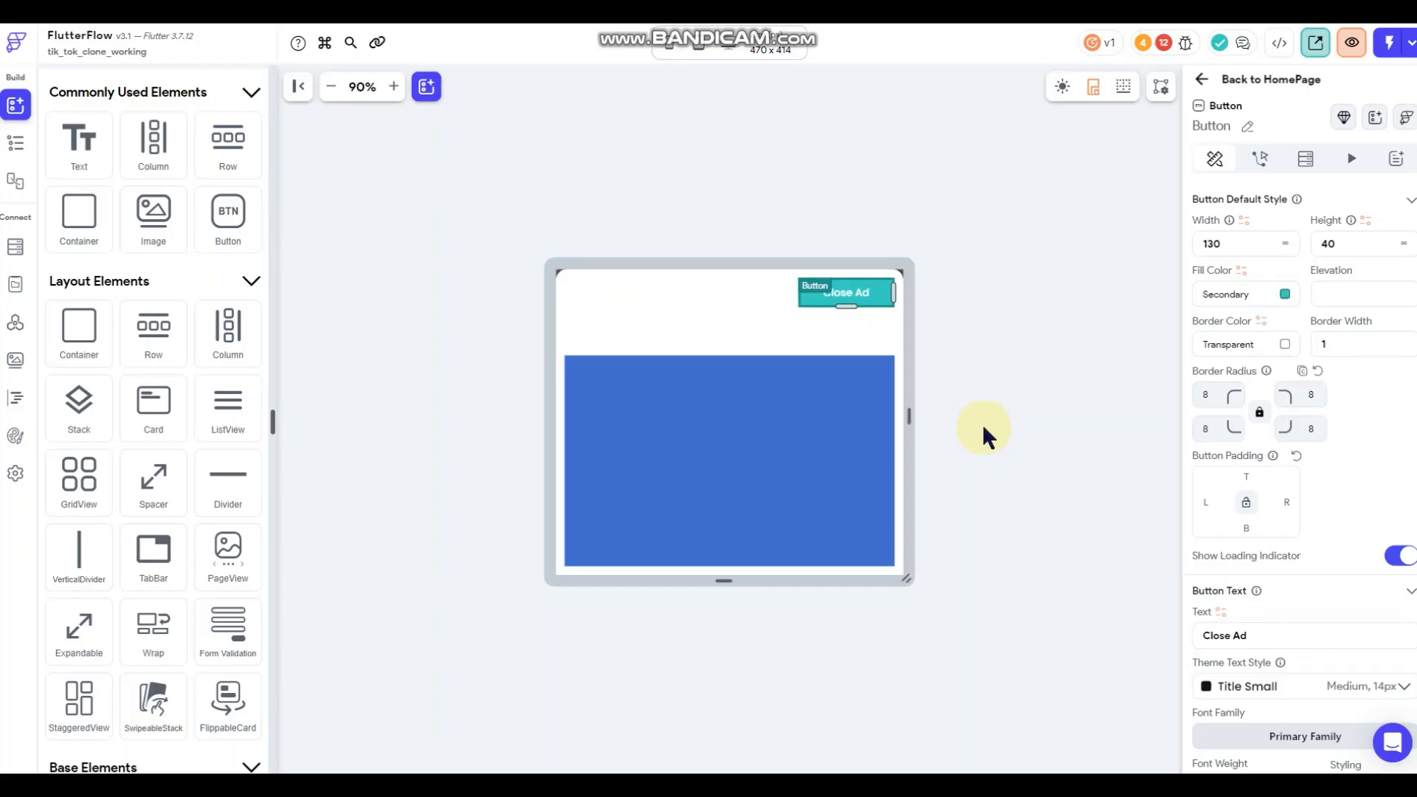
click(1007, 403)
Give the Close Ad button's label the recent dark slate text color #e8314255 and a heavier font weight.
click(850, 302)
scroll(1216, 388, down, 5)
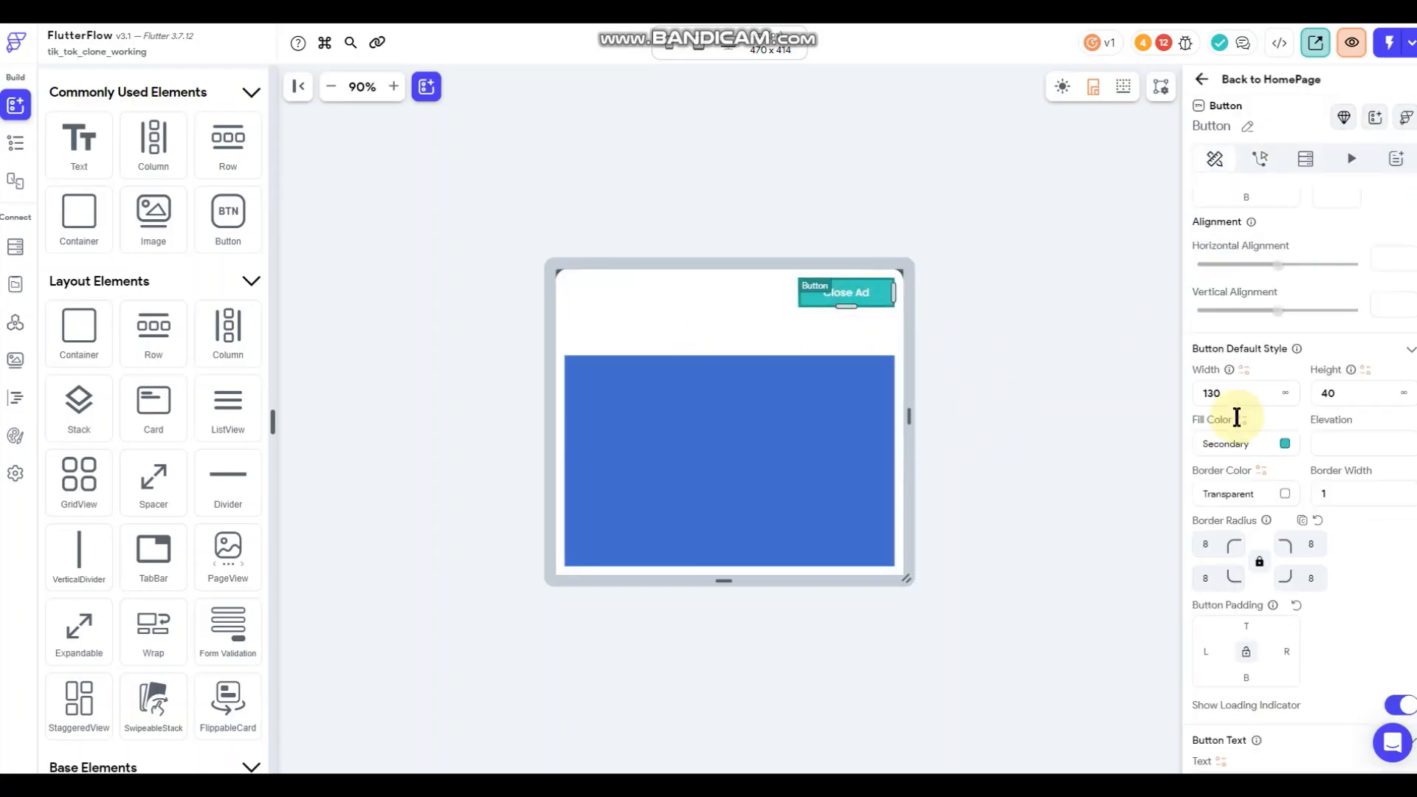
scroll(1298, 587, down, 3)
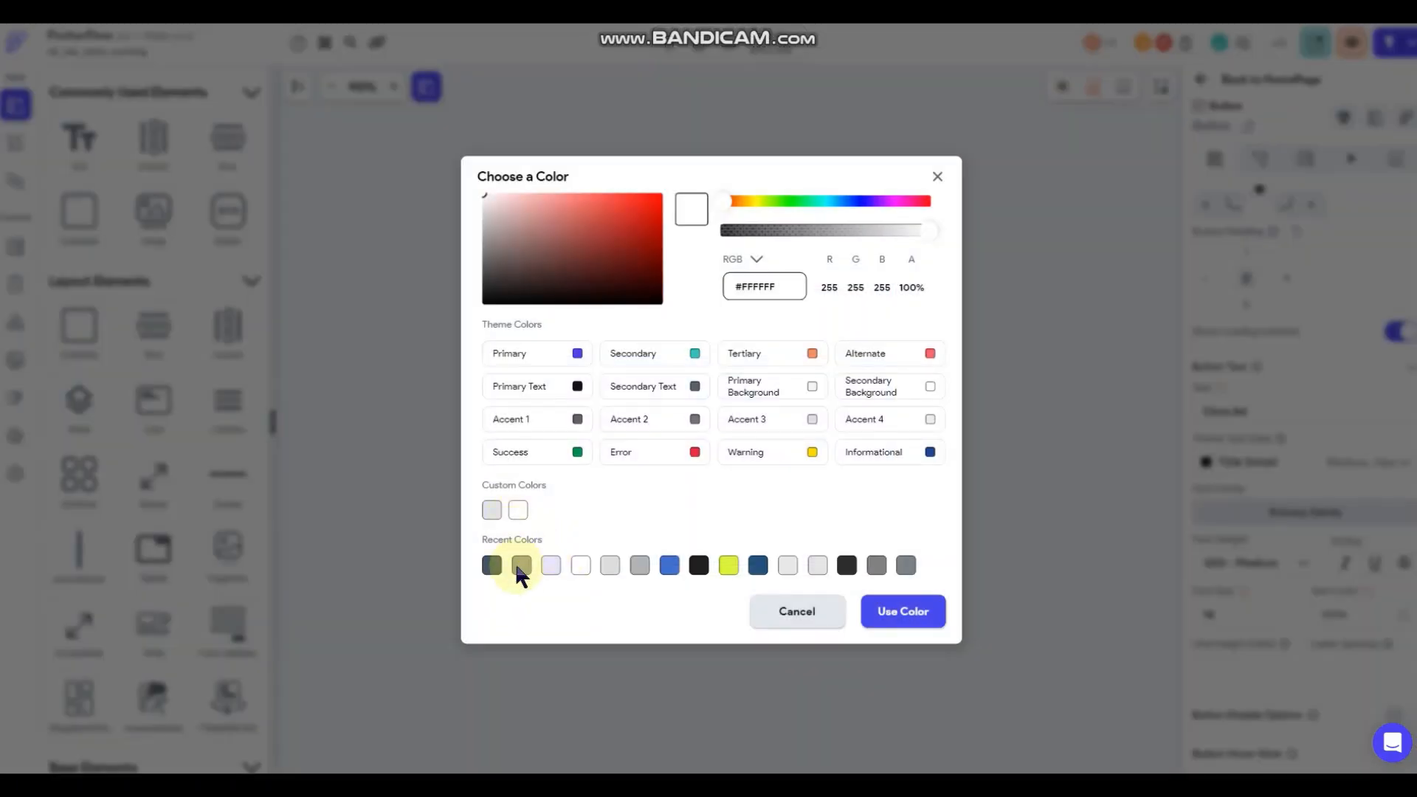
click(492, 567)
click(912, 609)
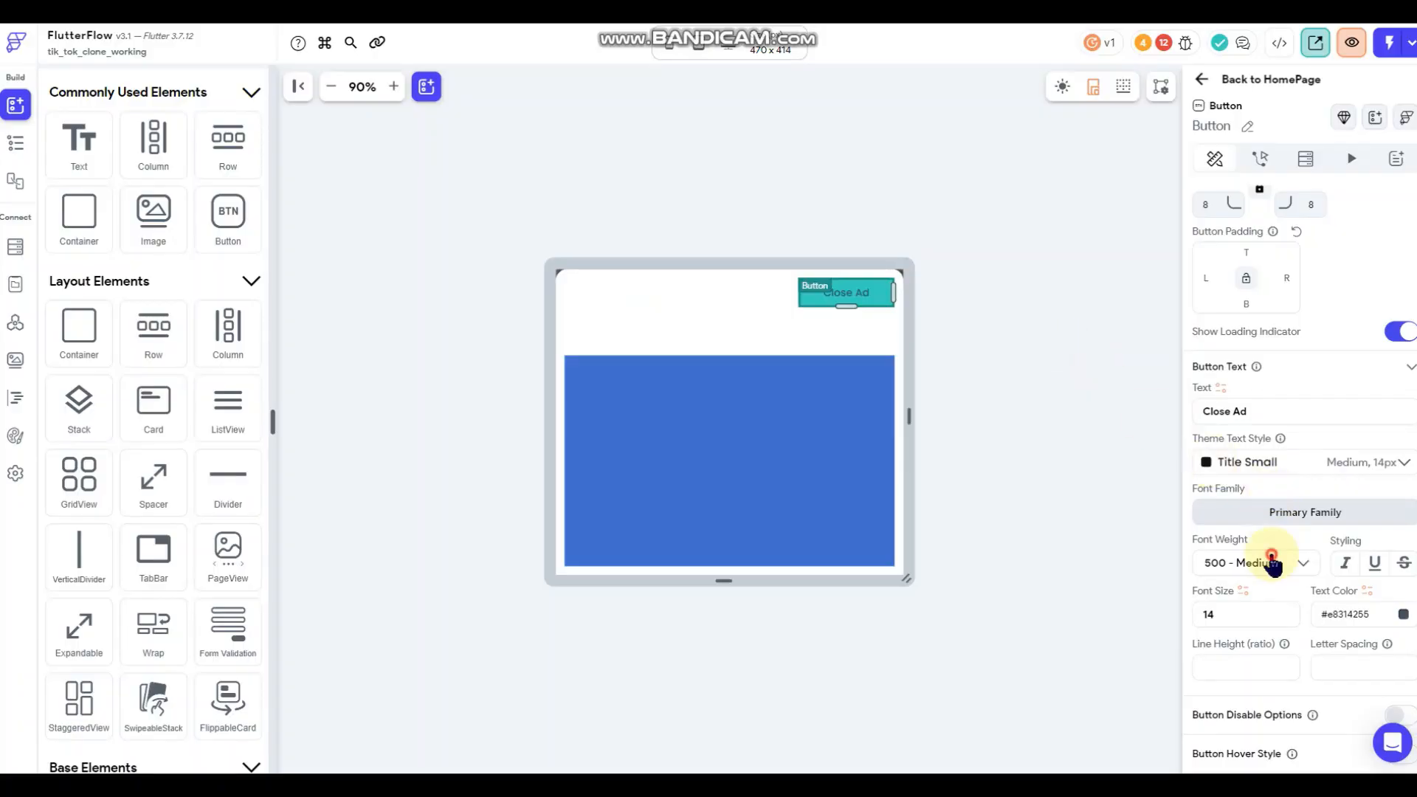
click(1273, 563)
click(1243, 591)
click(1030, 303)
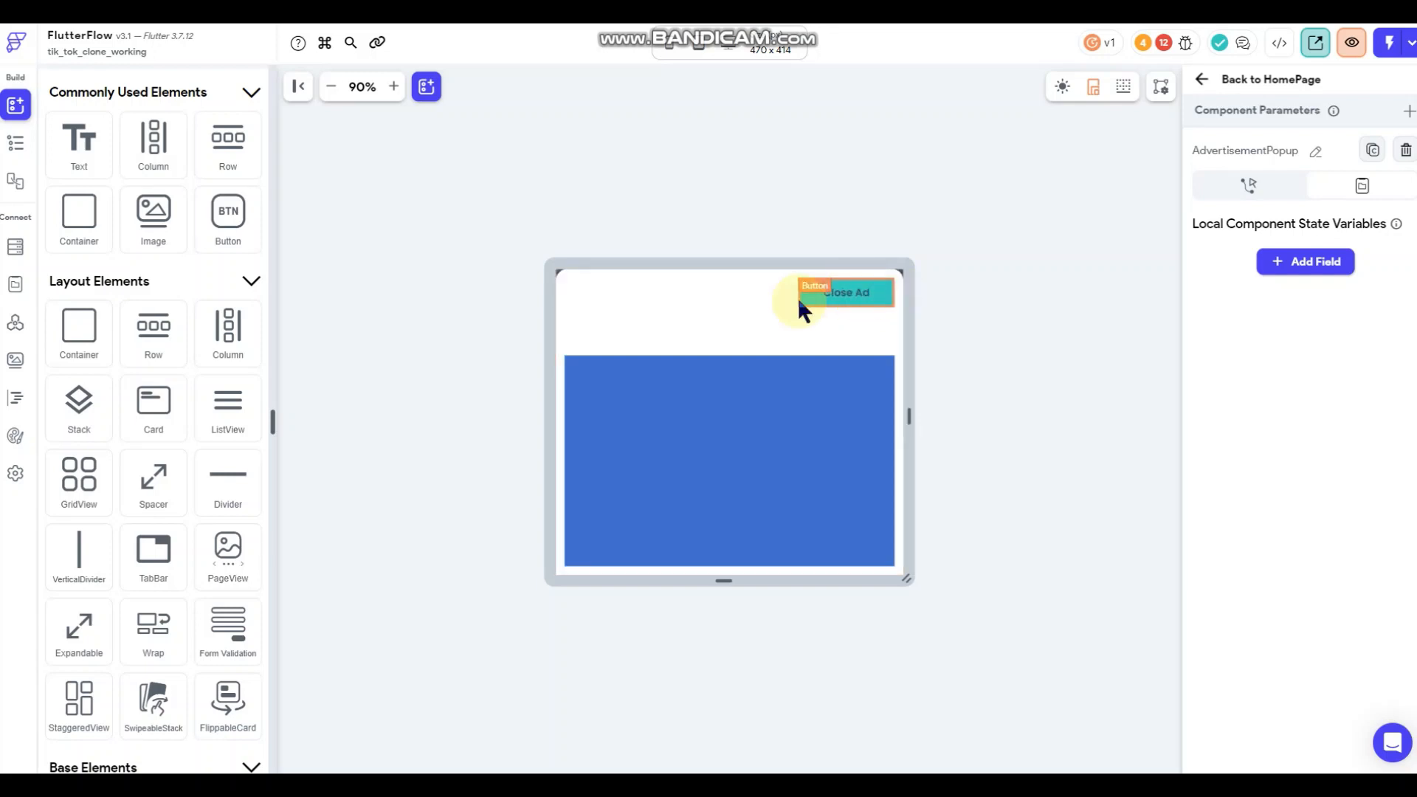
Add a nested Row before the Close Ad button and give it a right padding of 8.
scroll(74, 181, up, 1)
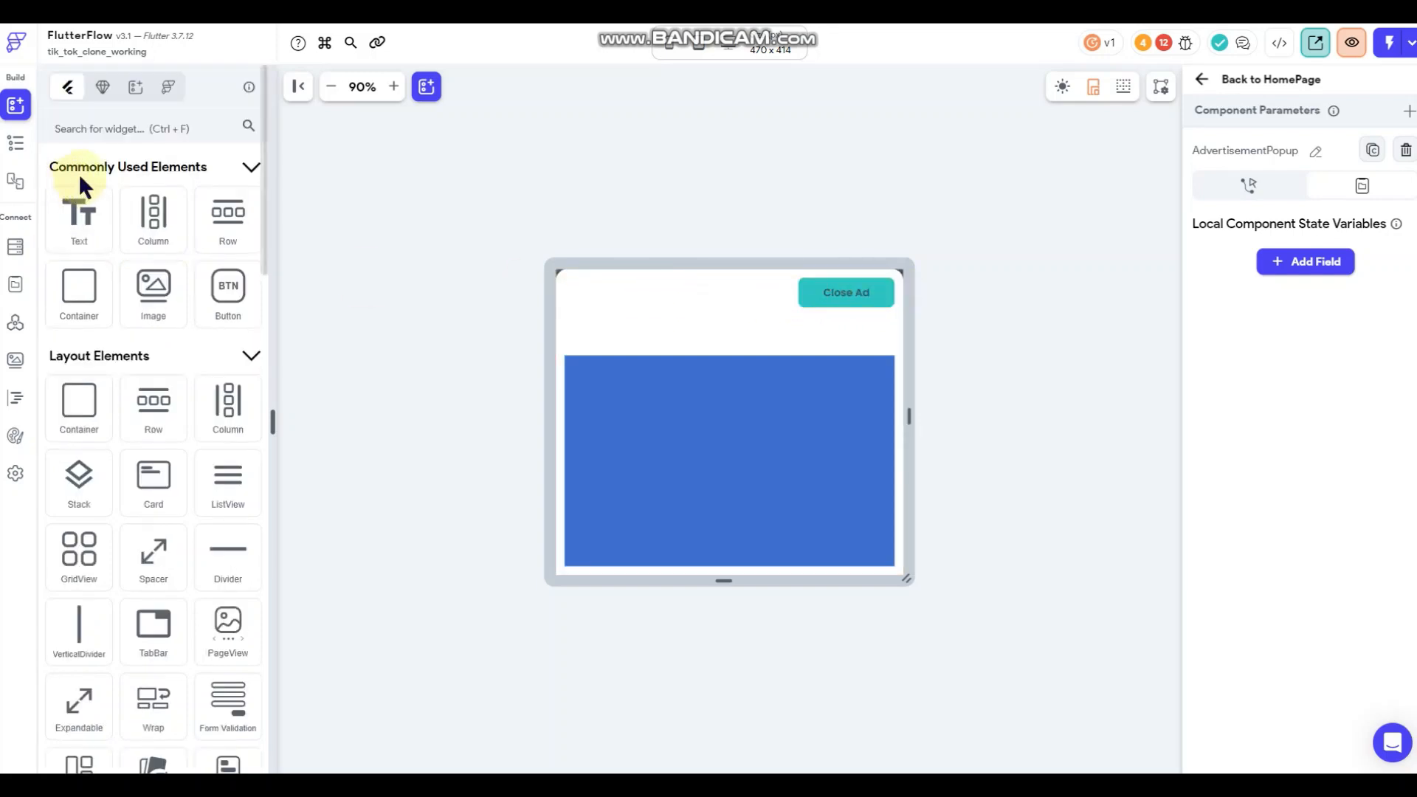
drag(228, 215, 746, 290)
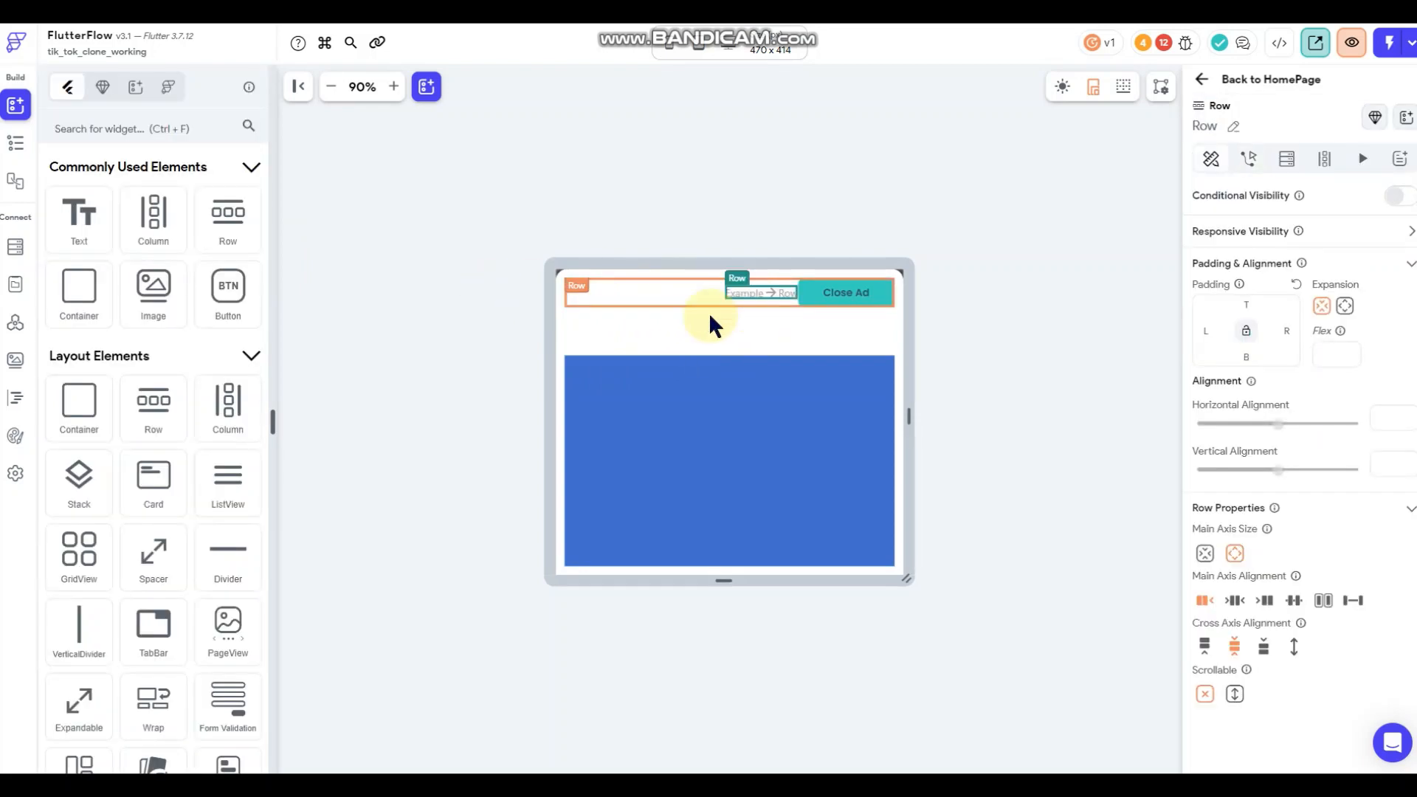
click(1289, 329)
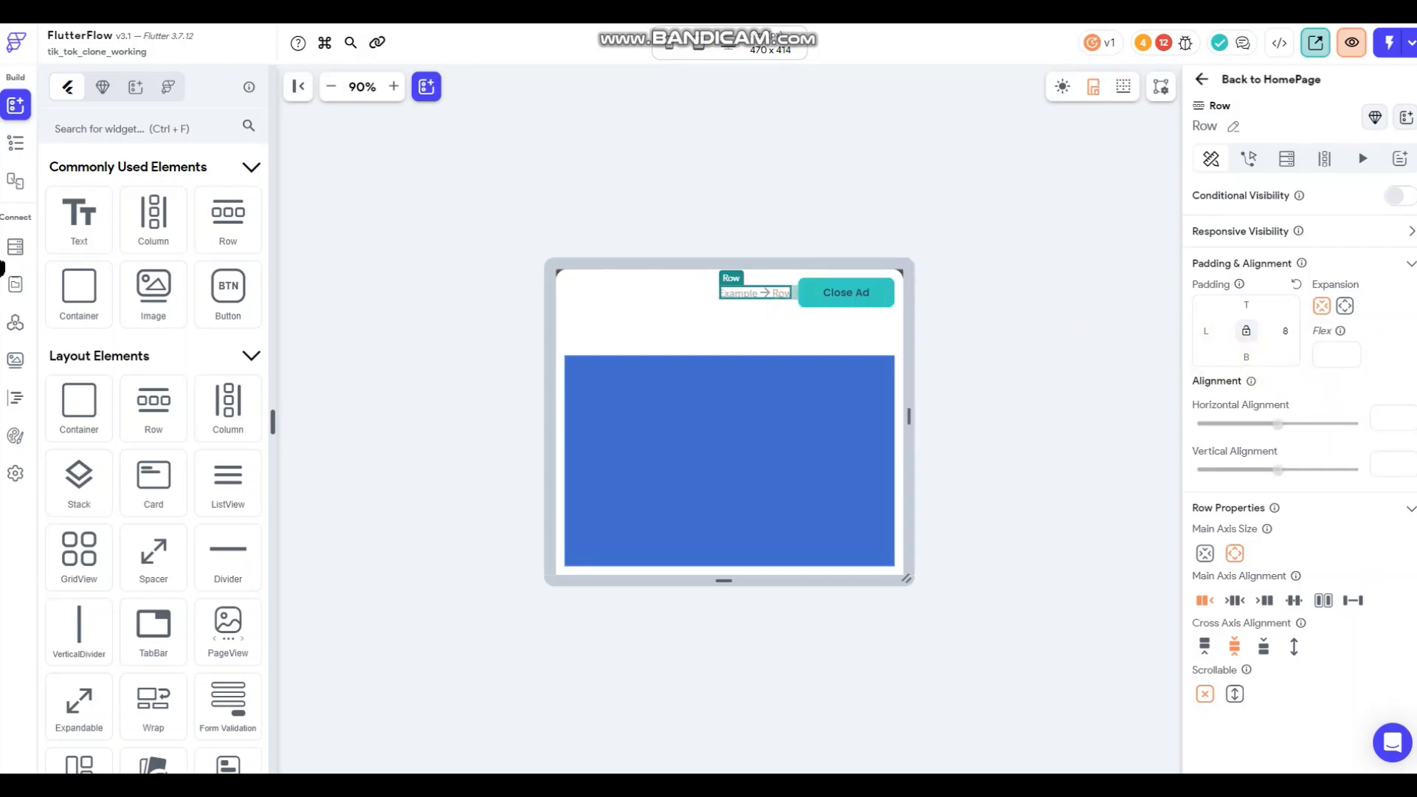
Add a Text widget inside the nested Row and set its text to "You can close this ad in ".
drag(70, 222, 725, 290)
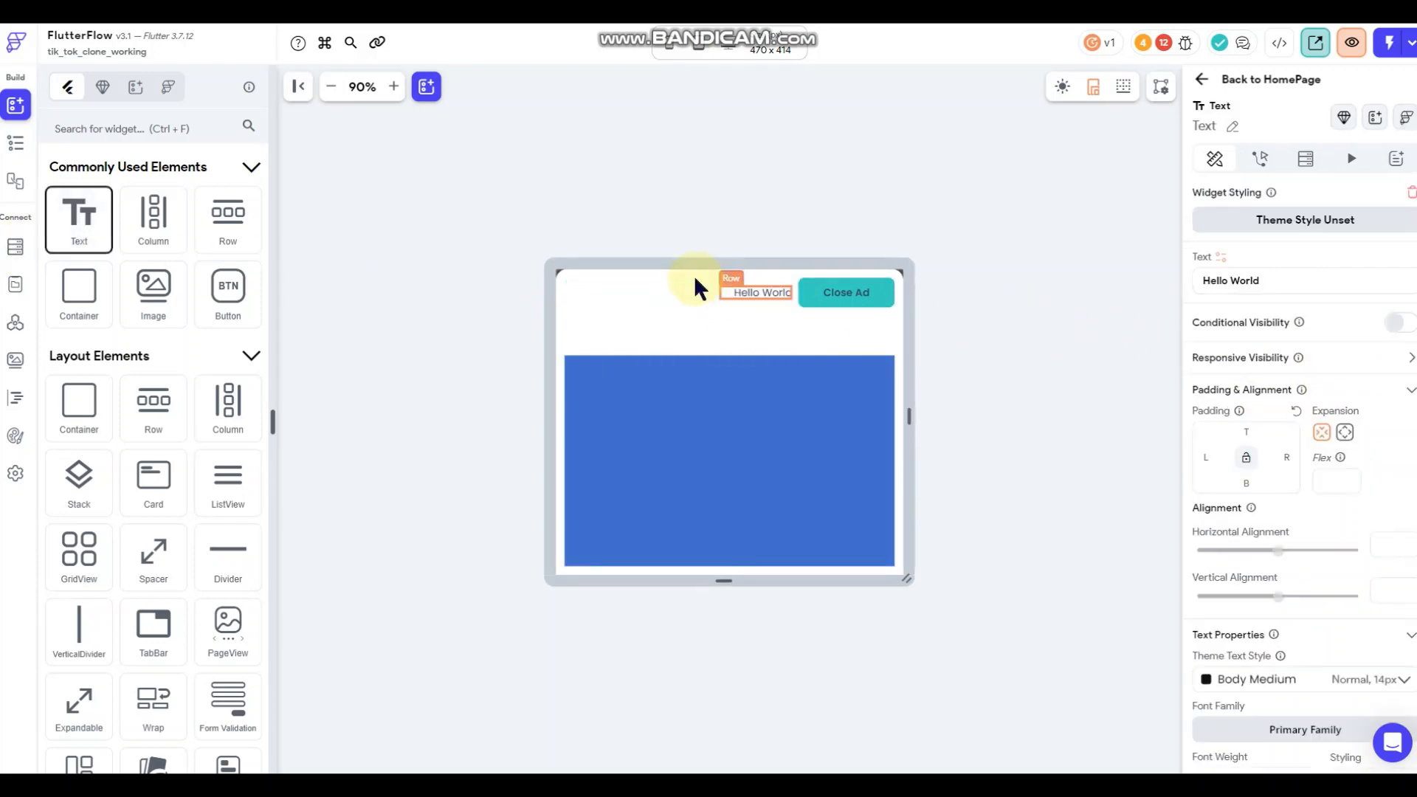
drag(1311, 286, 1028, 279)
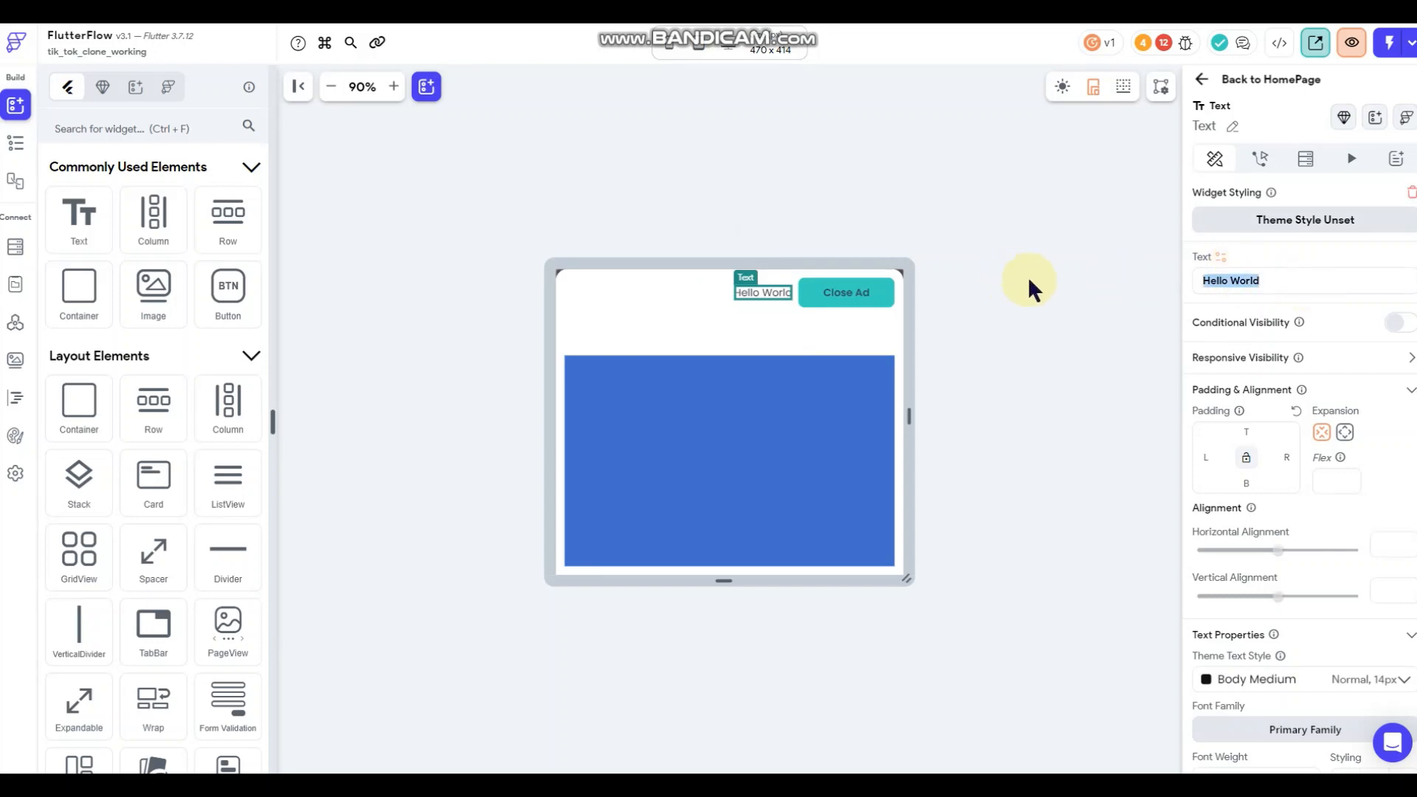
text(You can )
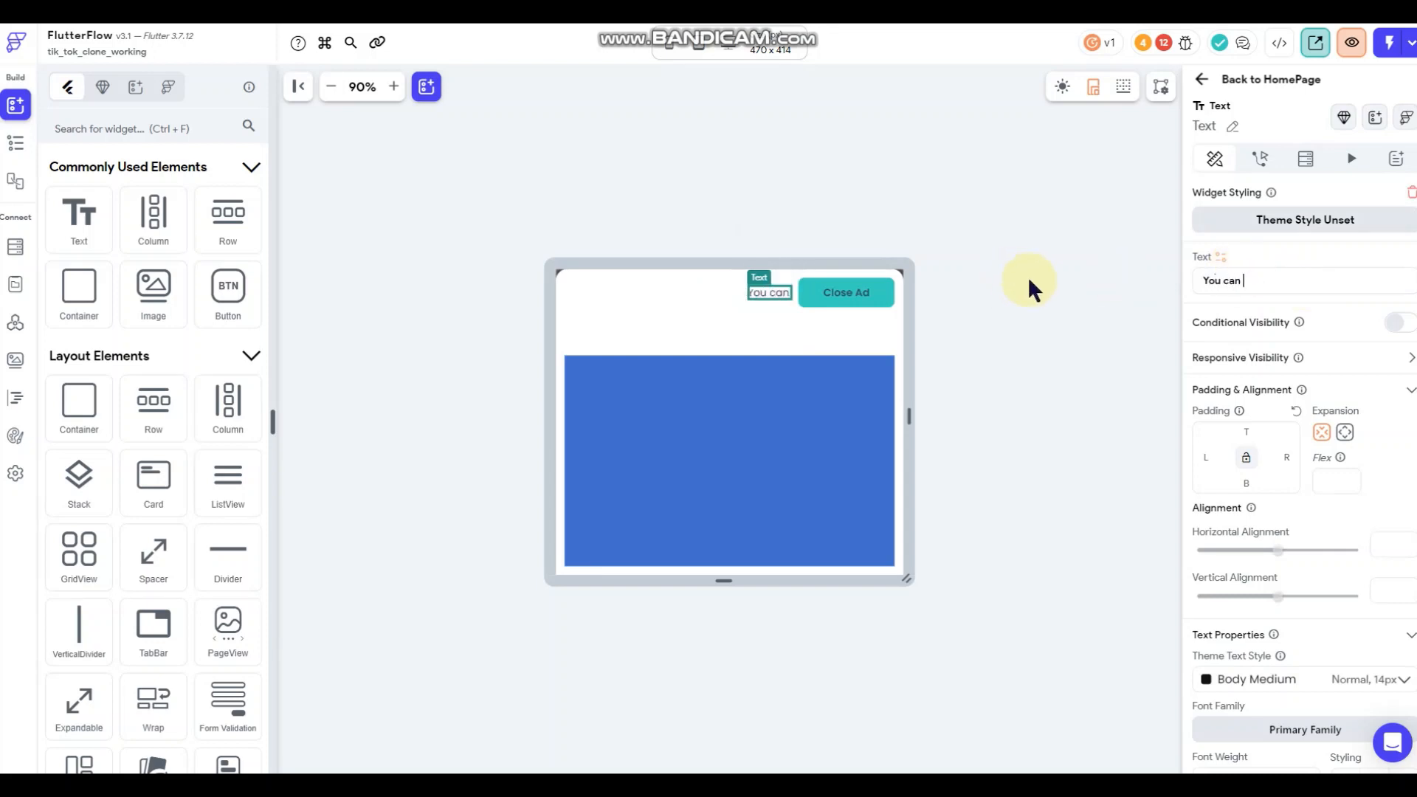
text(close this ad)
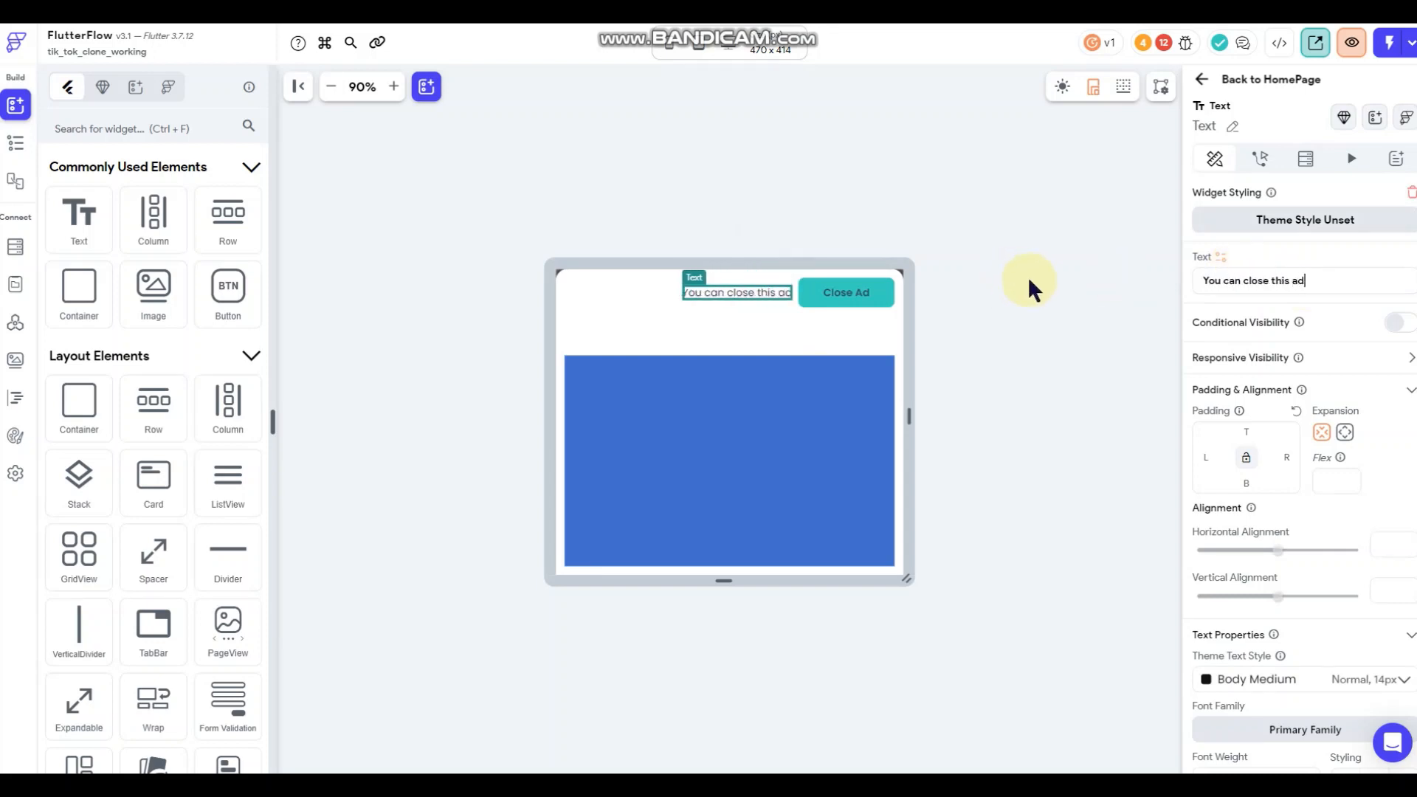
text( in)
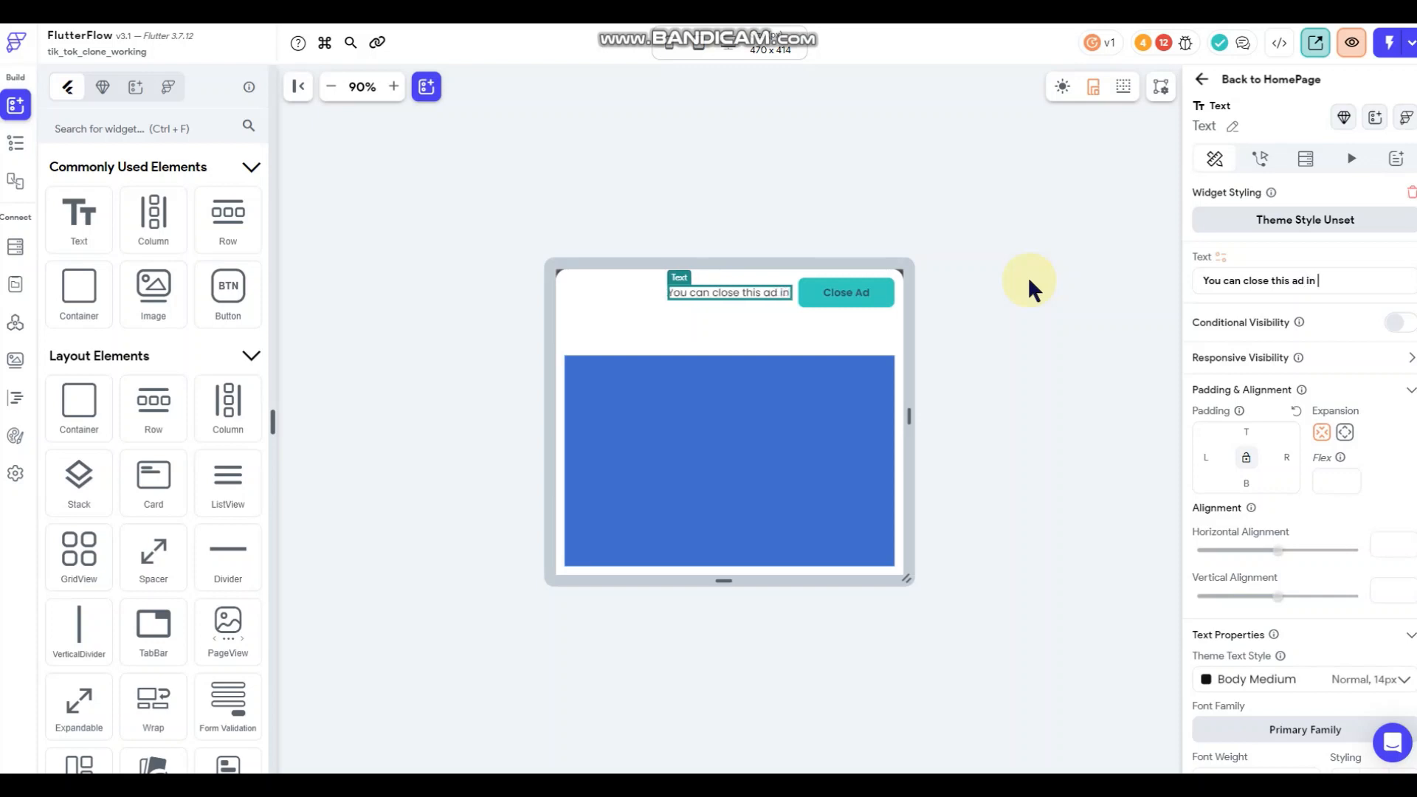
click(1014, 269)
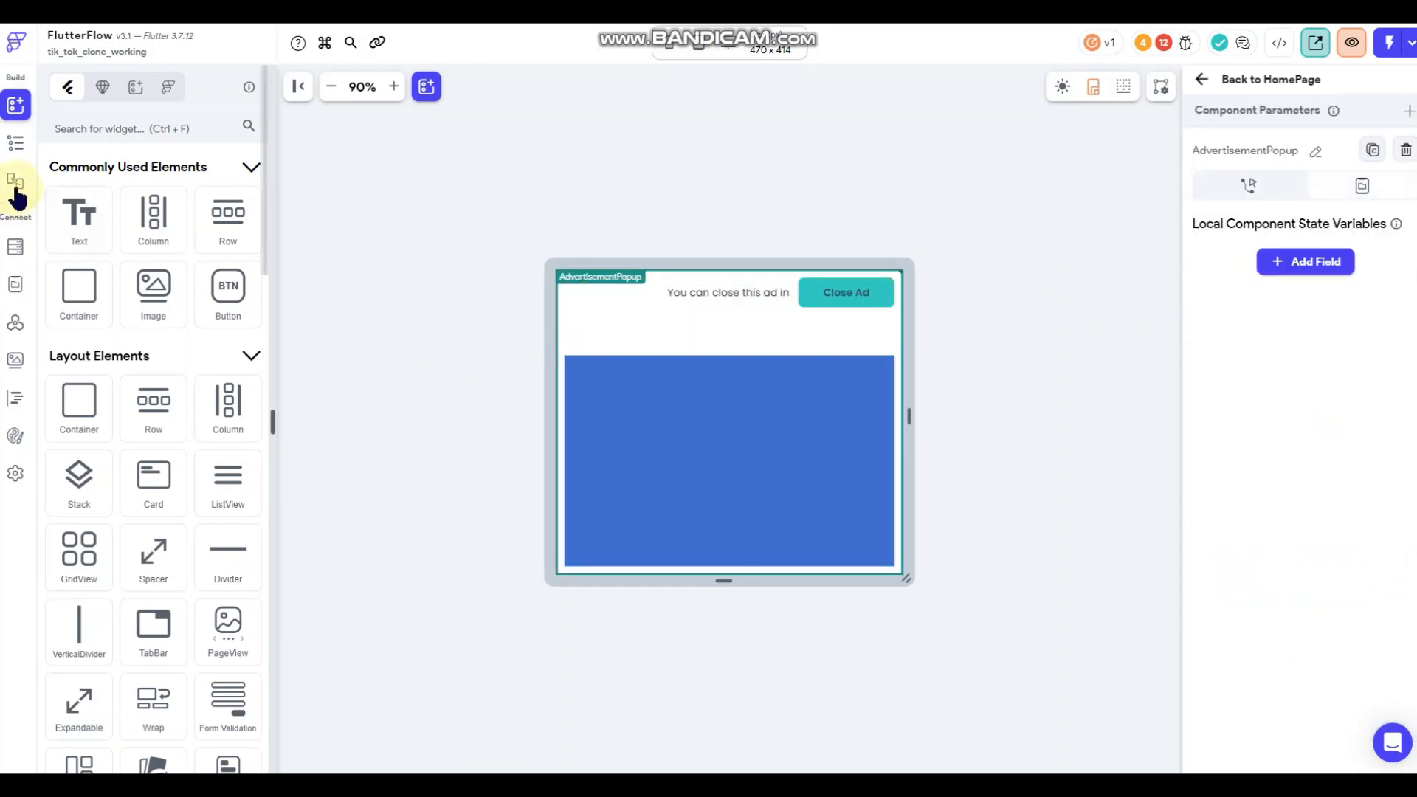
Find the Timer widget and add it to the nested Row after the "You can close this ad in" text.
click(16, 142)
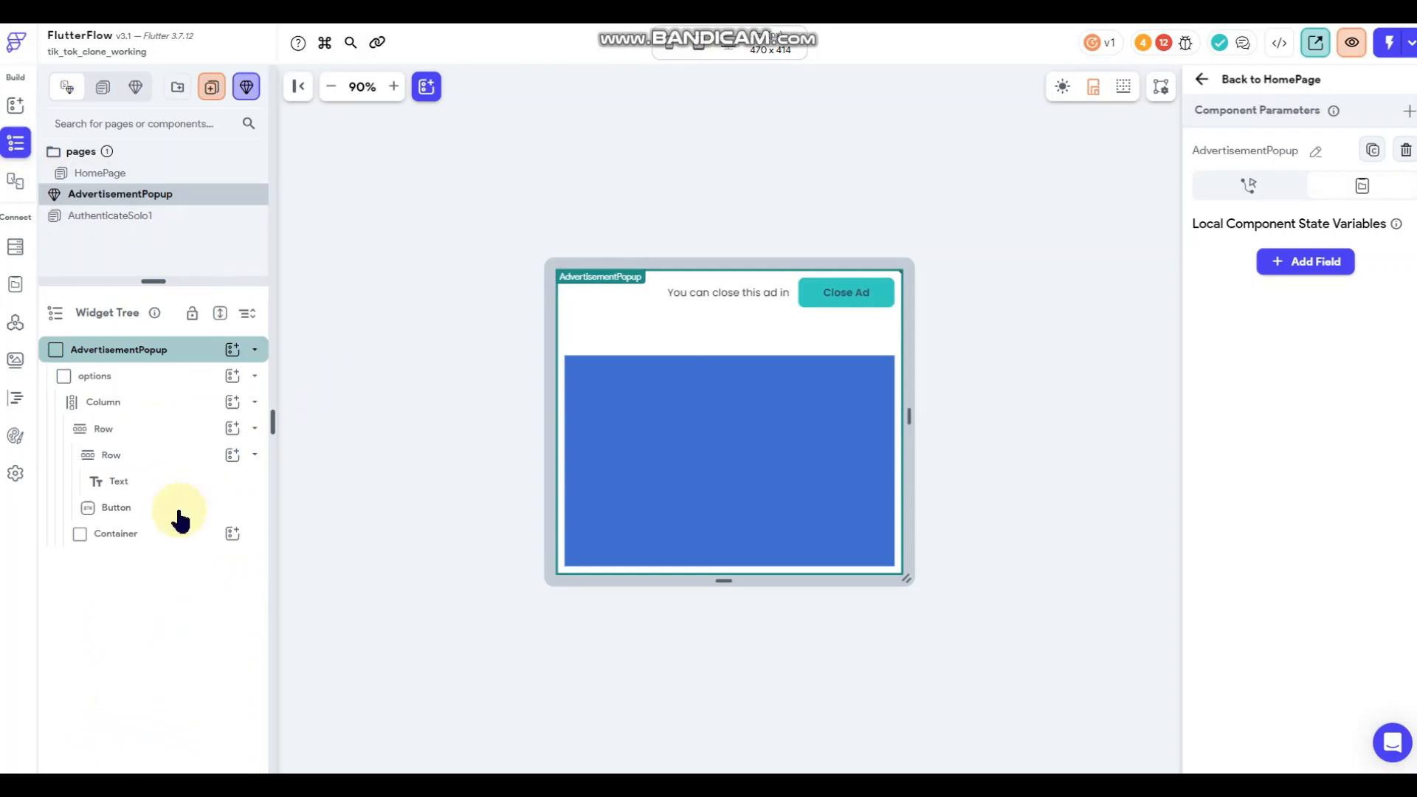
click(152, 457)
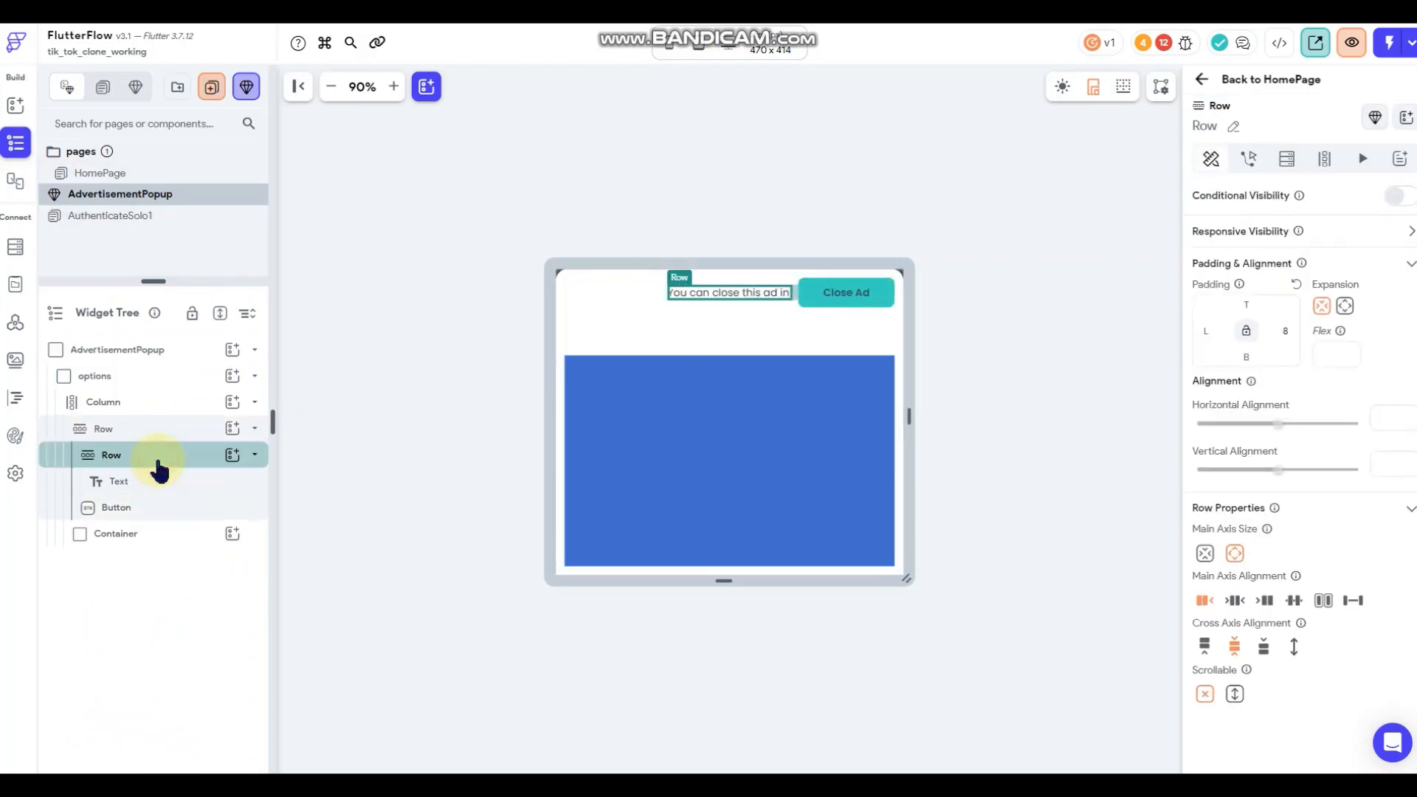
click(230, 458)
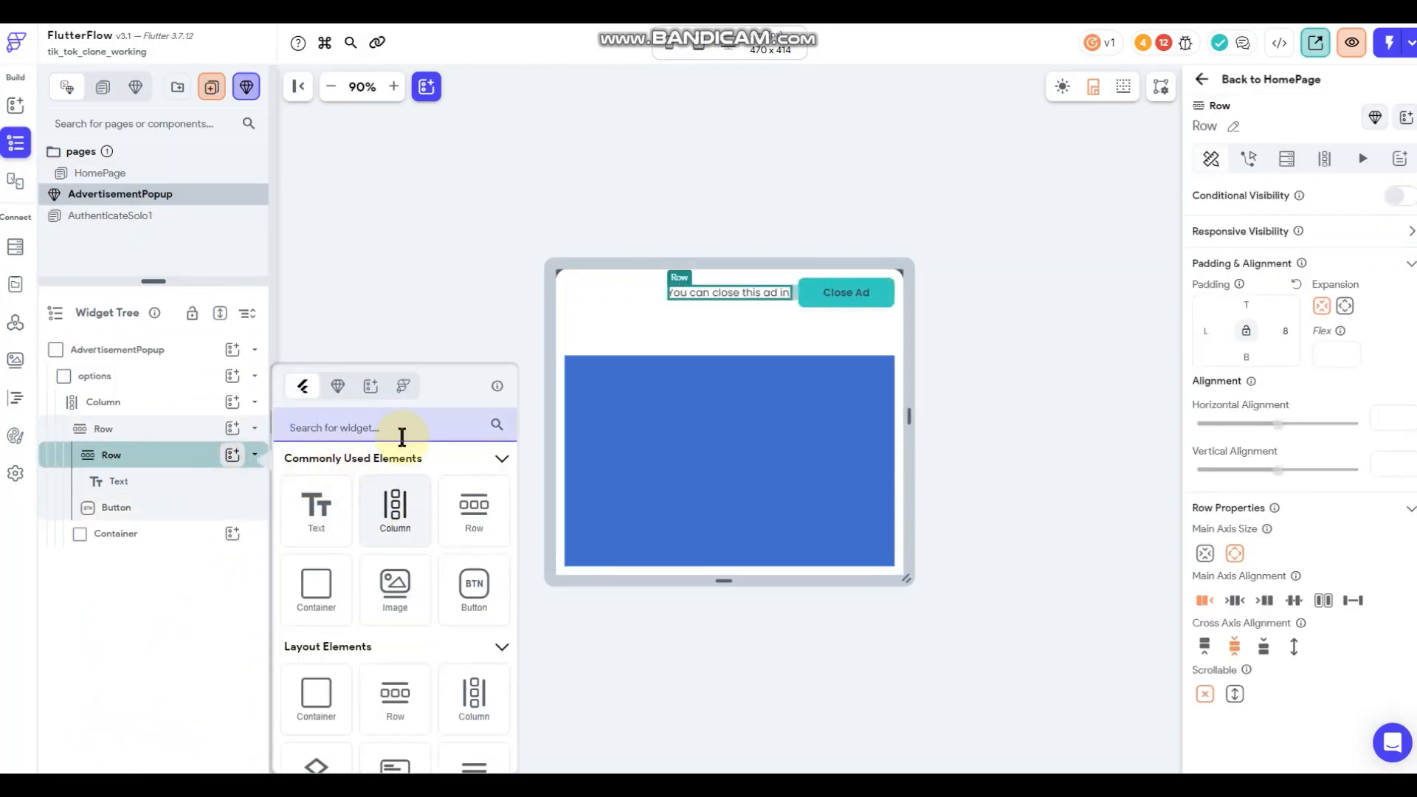
click(401, 428)
text(t)
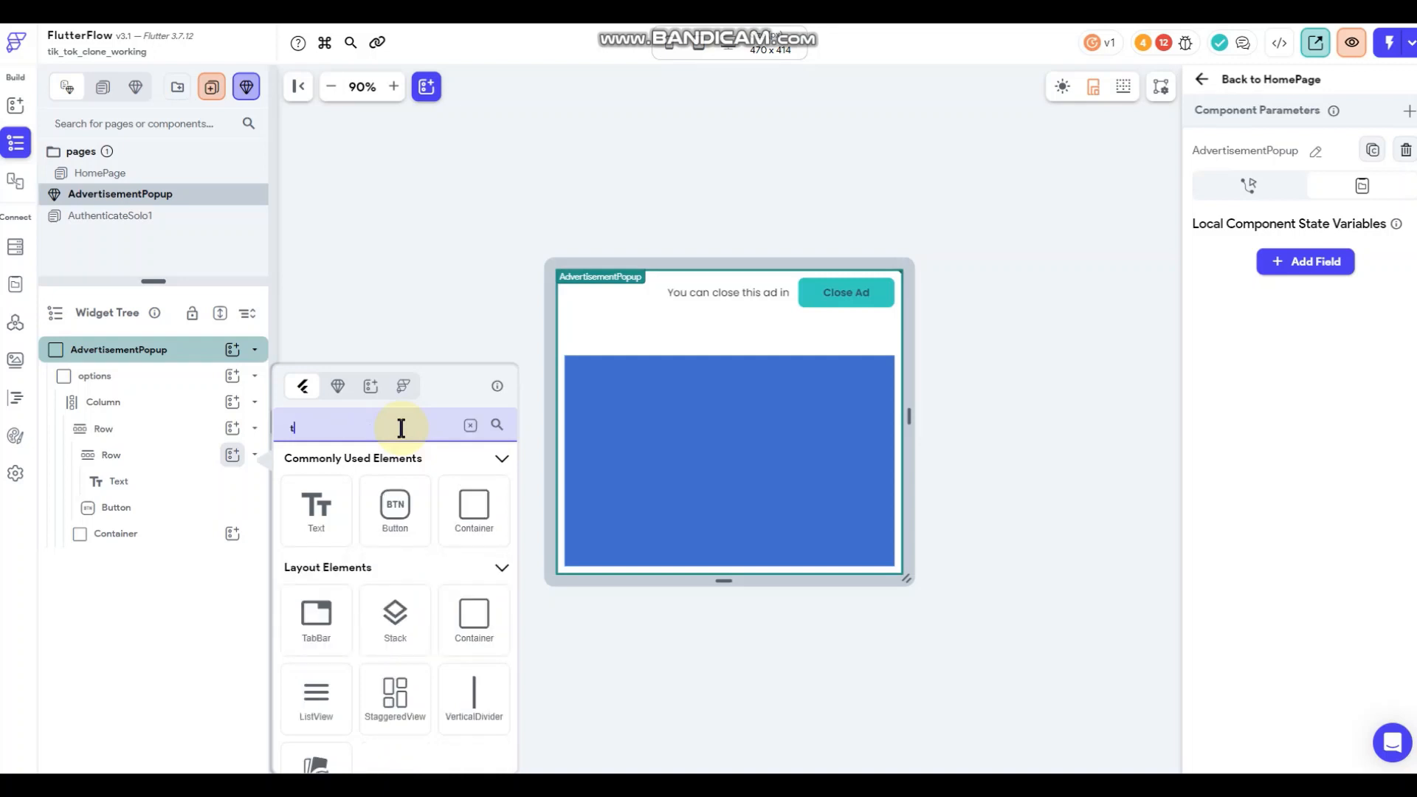
text(im)
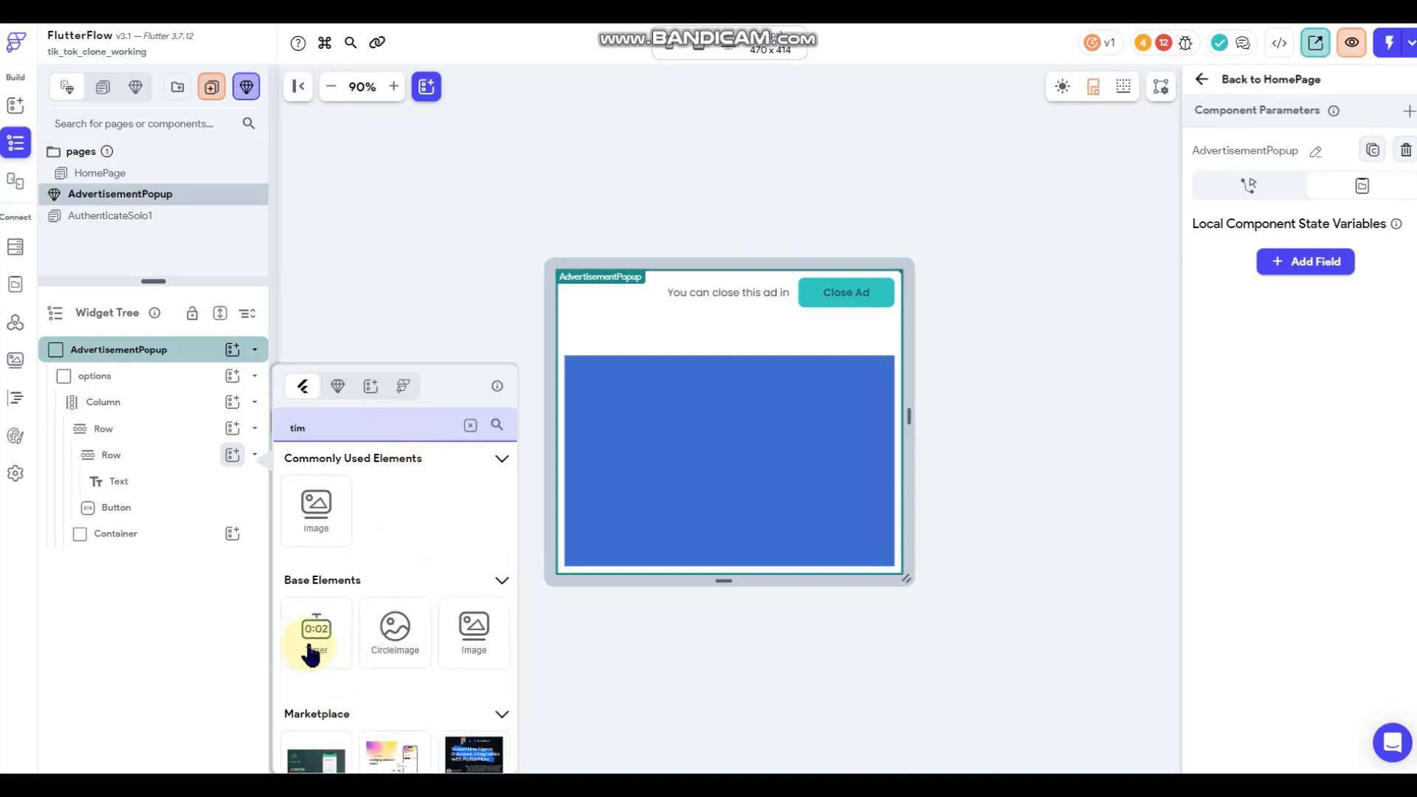
drag(310, 648, 664, 307)
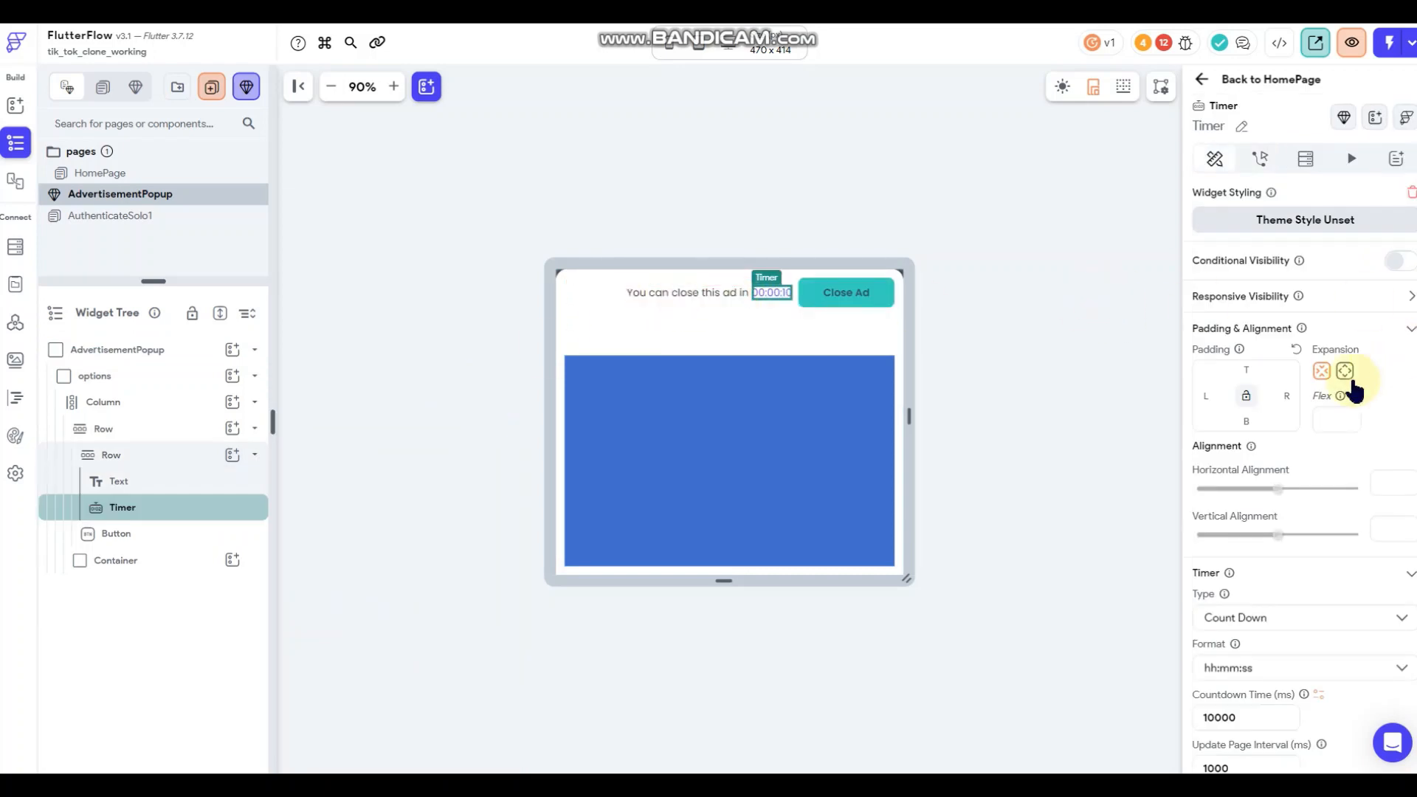
Set the Timer's display format to ss.
scroll(1296, 395, down, 4)
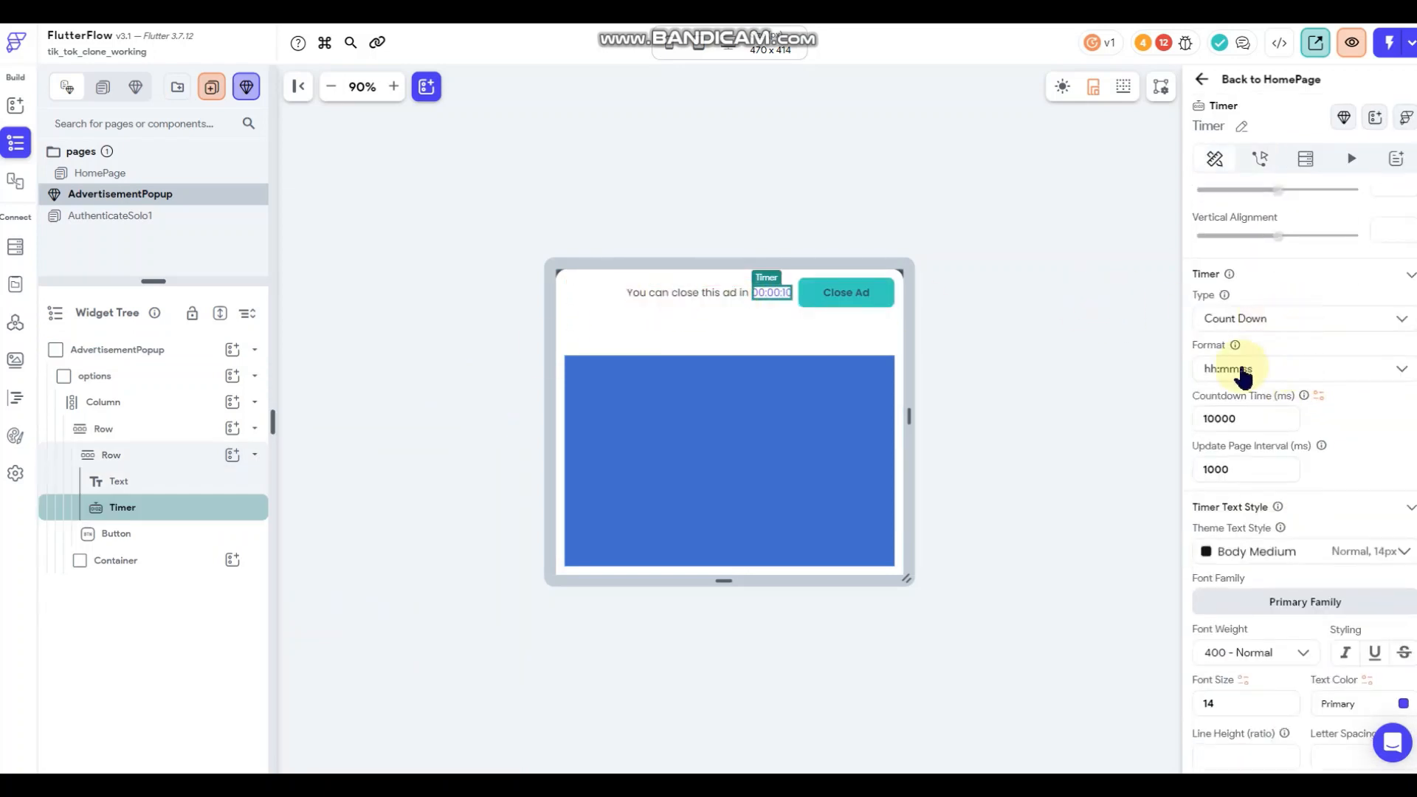
click(1248, 372)
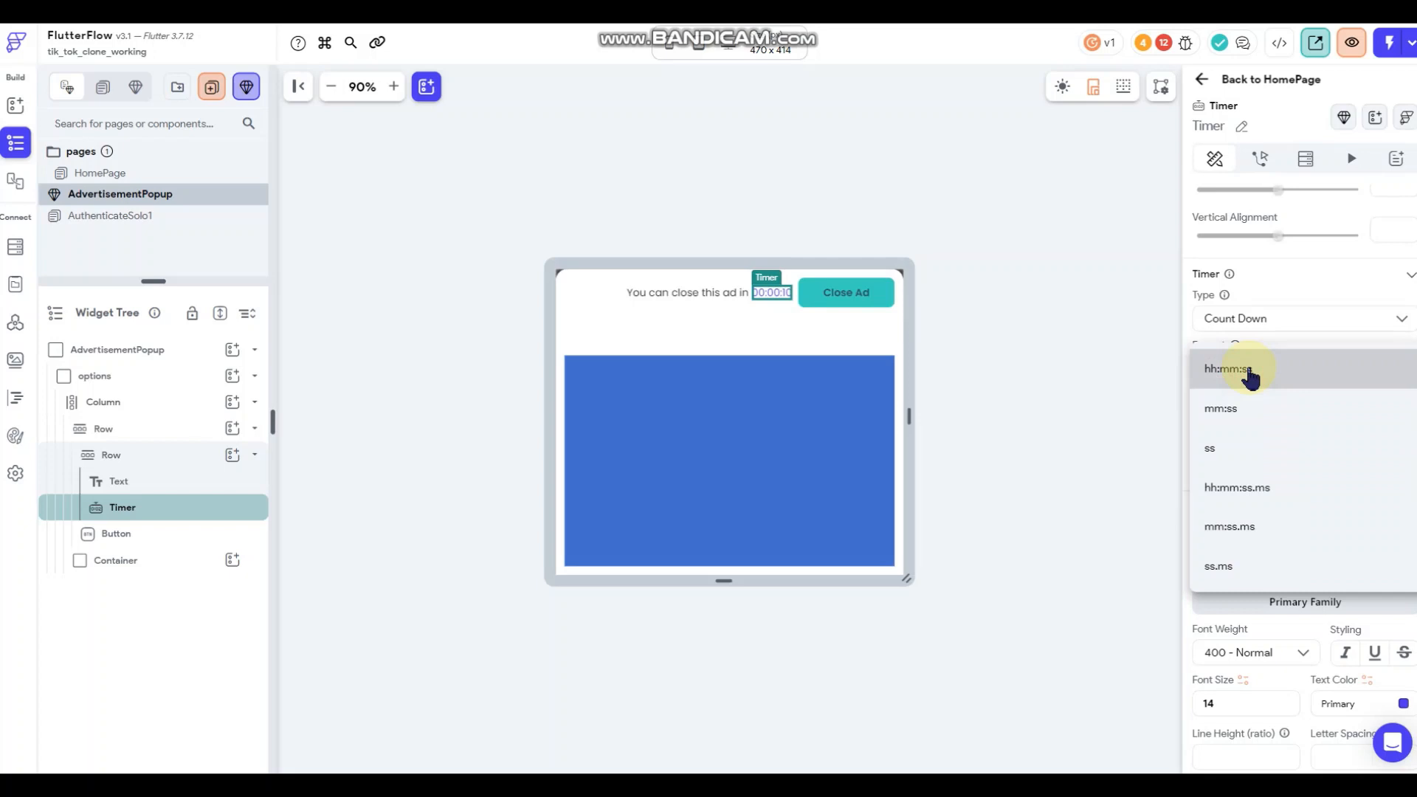
click(1239, 449)
scroll(1282, 320, down, 1)
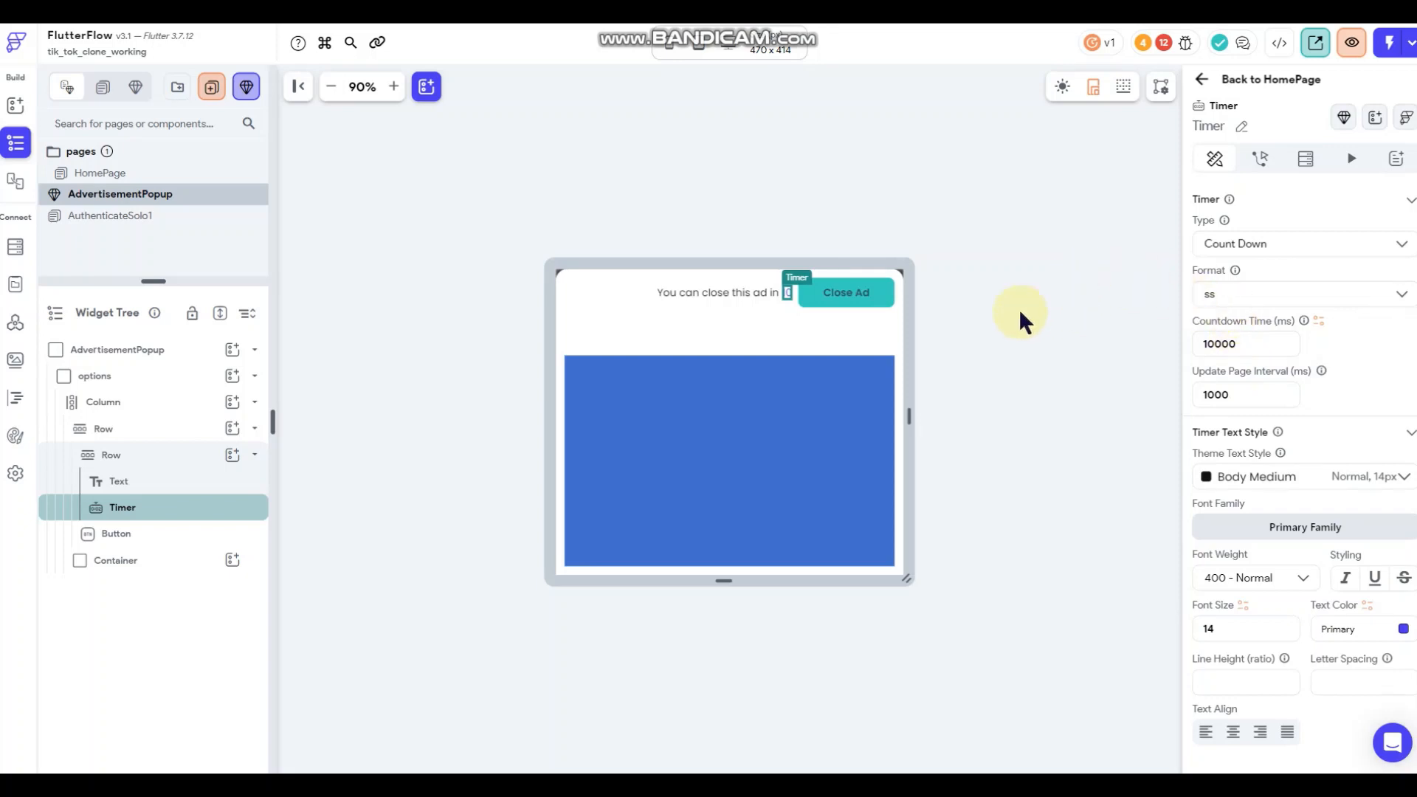
click(1071, 308)
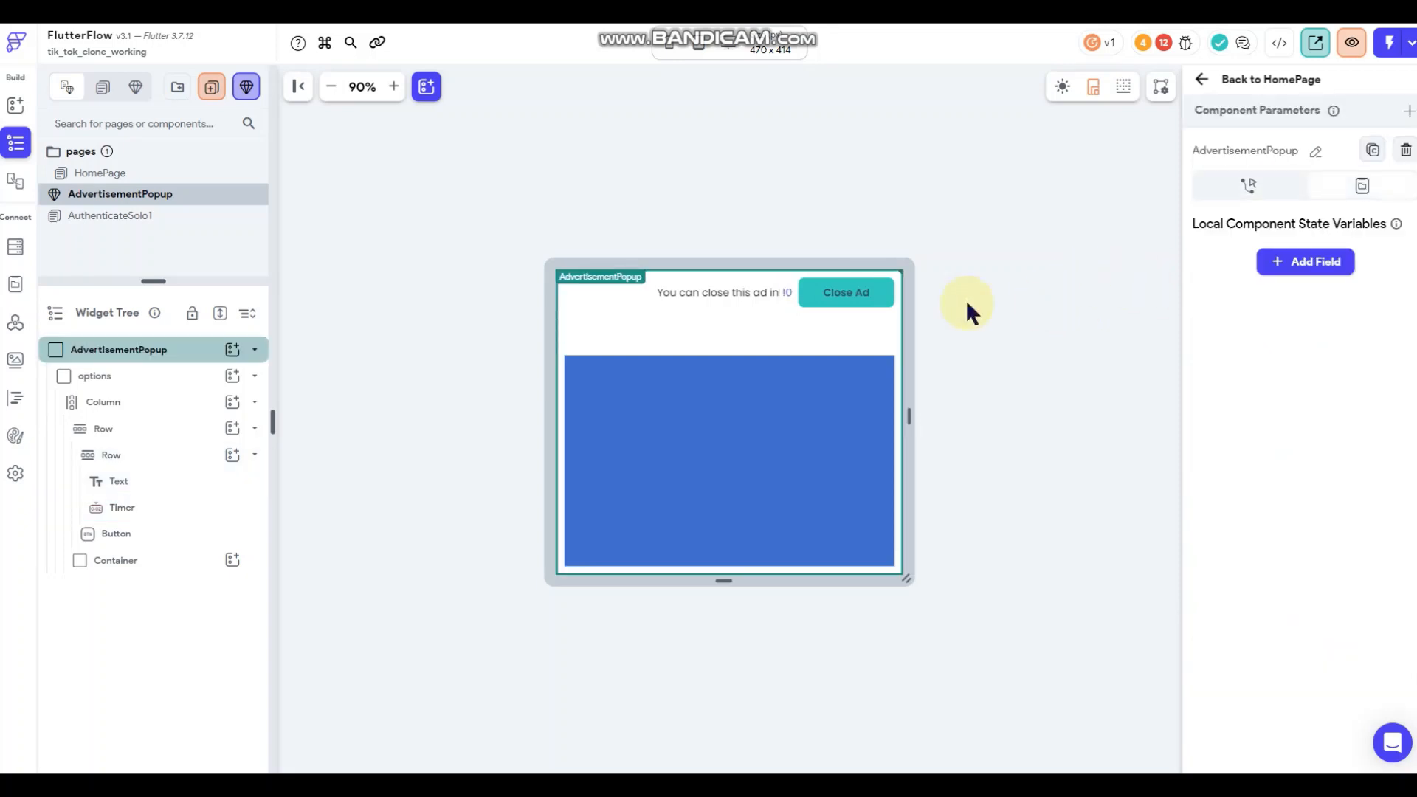
Place a copy of the "You can close this ad in" text after the Timer in the nested Row.
right_click(767, 293)
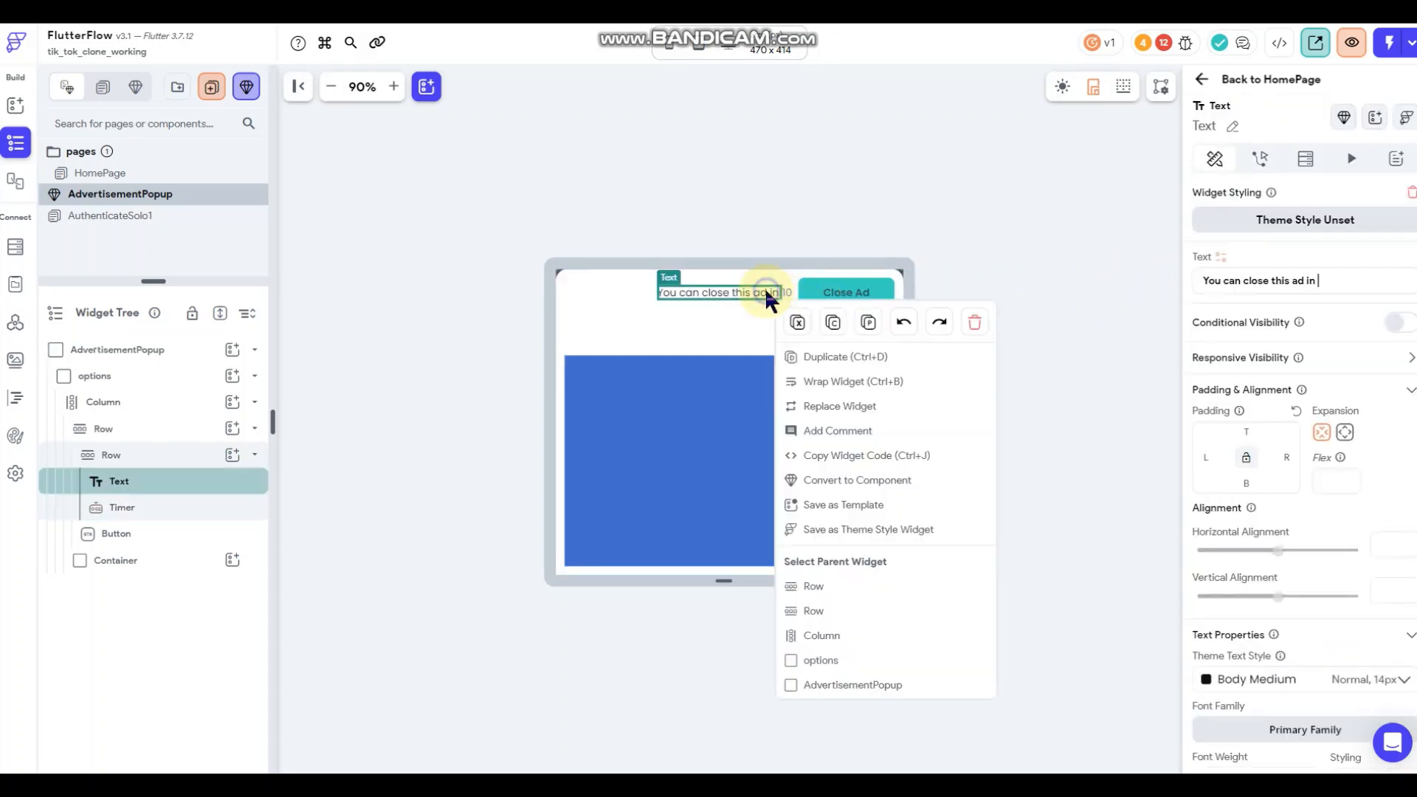
click(825, 361)
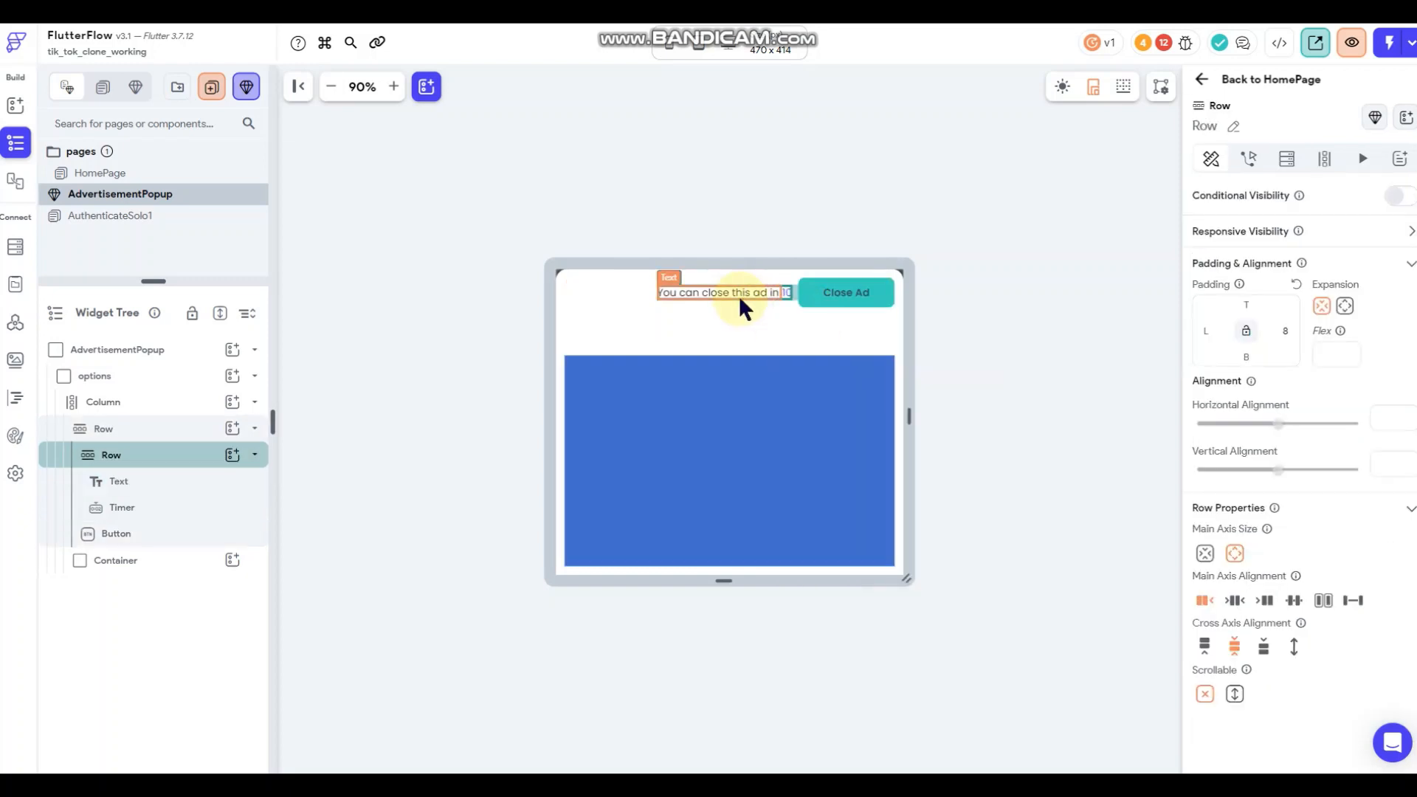
drag(708, 289, 823, 291)
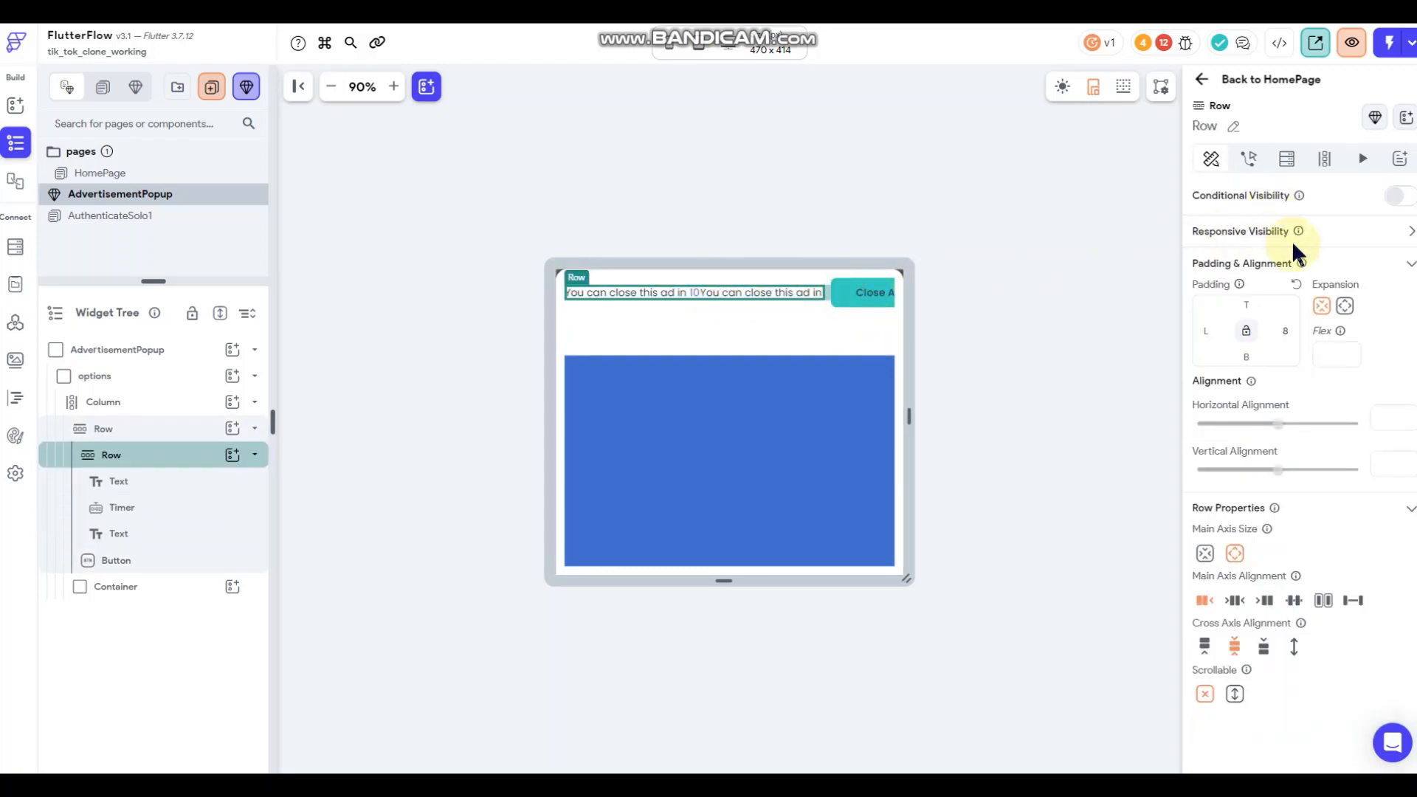
Change the copied text after the Timer to "seconds".
click(798, 292)
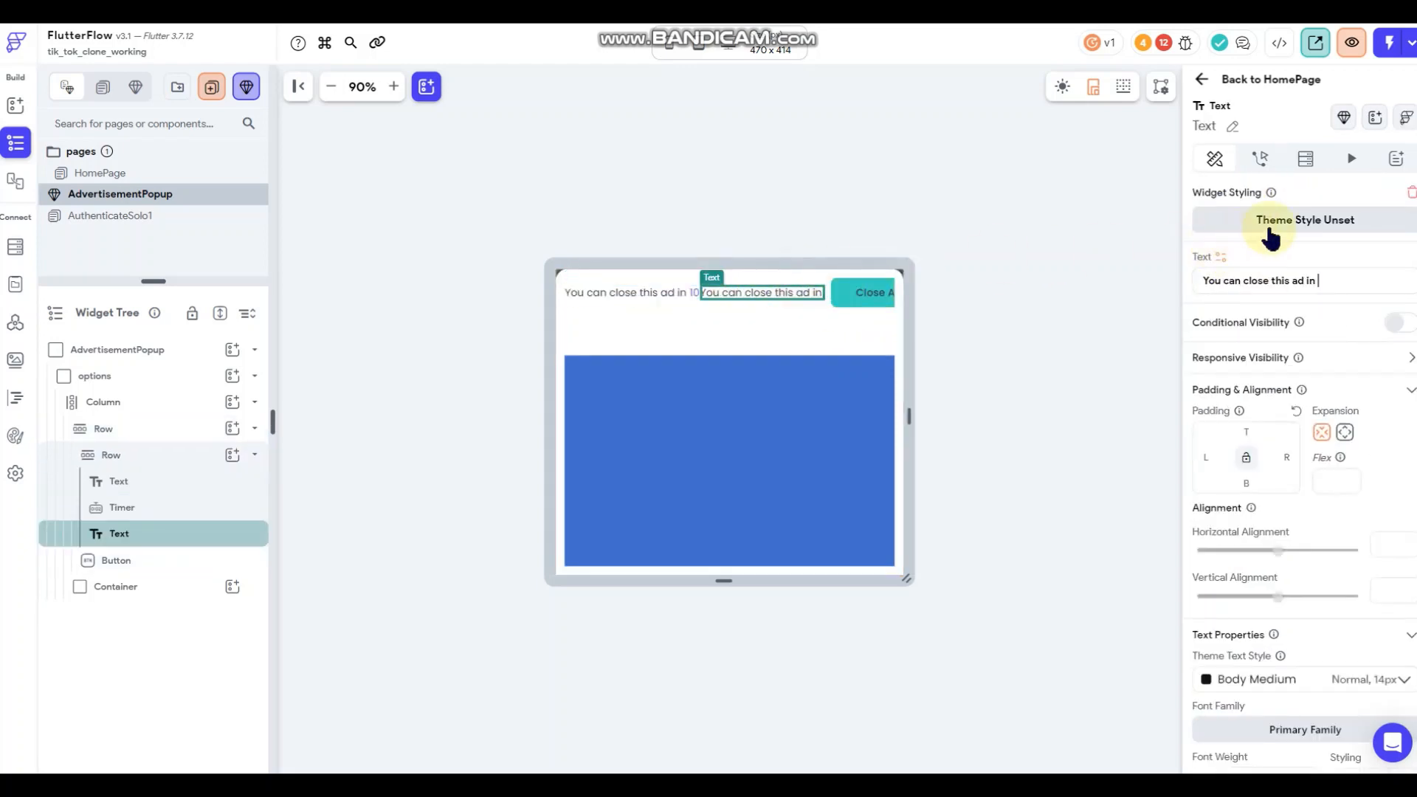
key(ctrl+a)
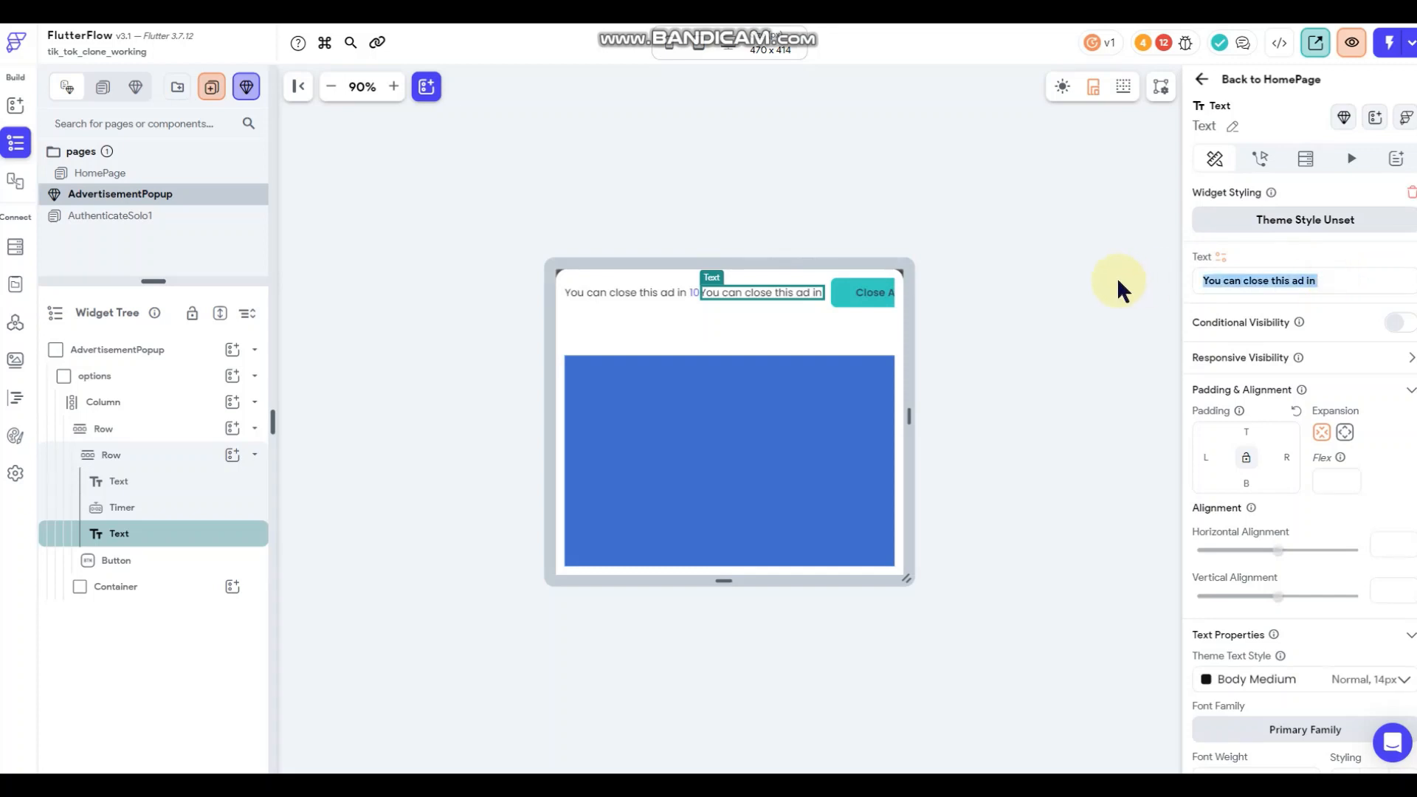
text(seconds)
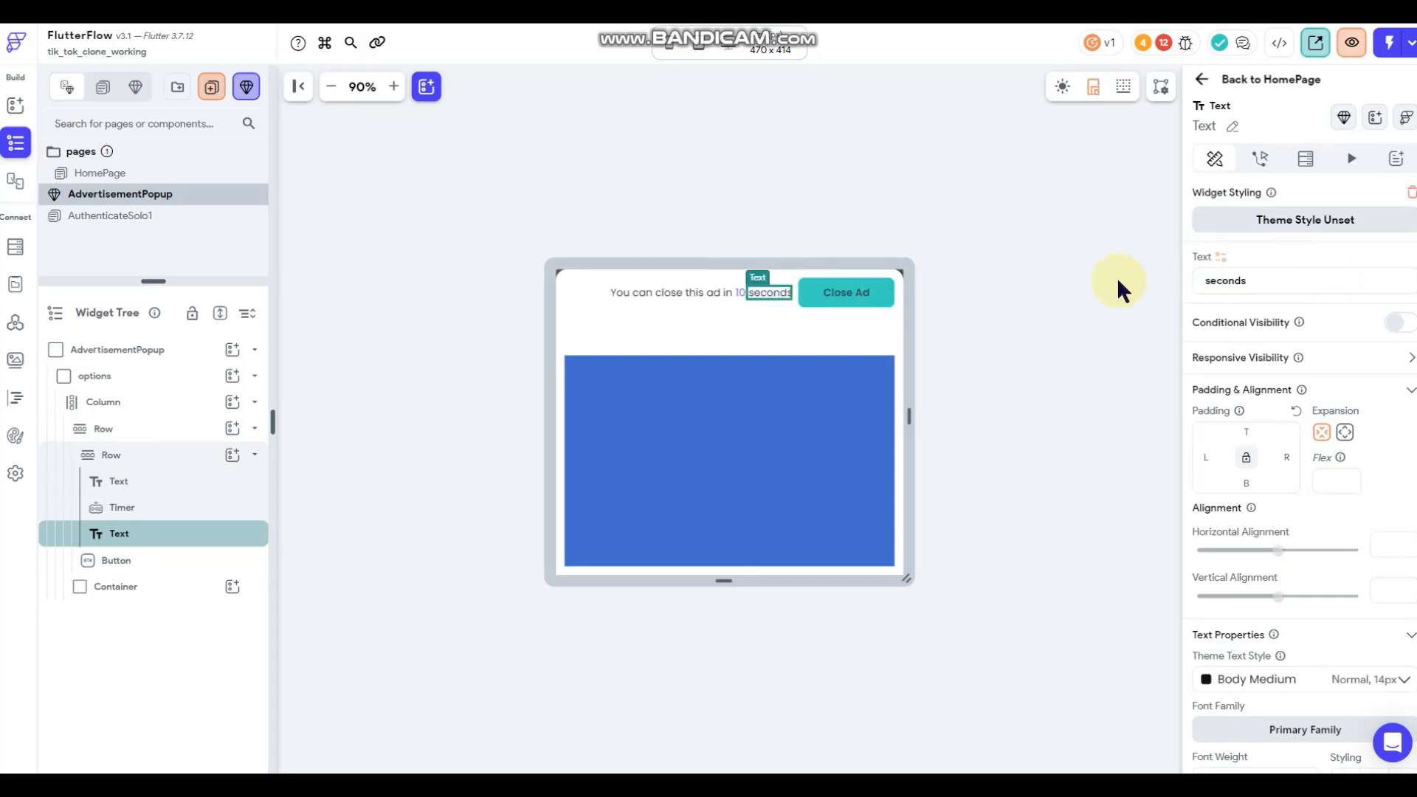
click(1075, 280)
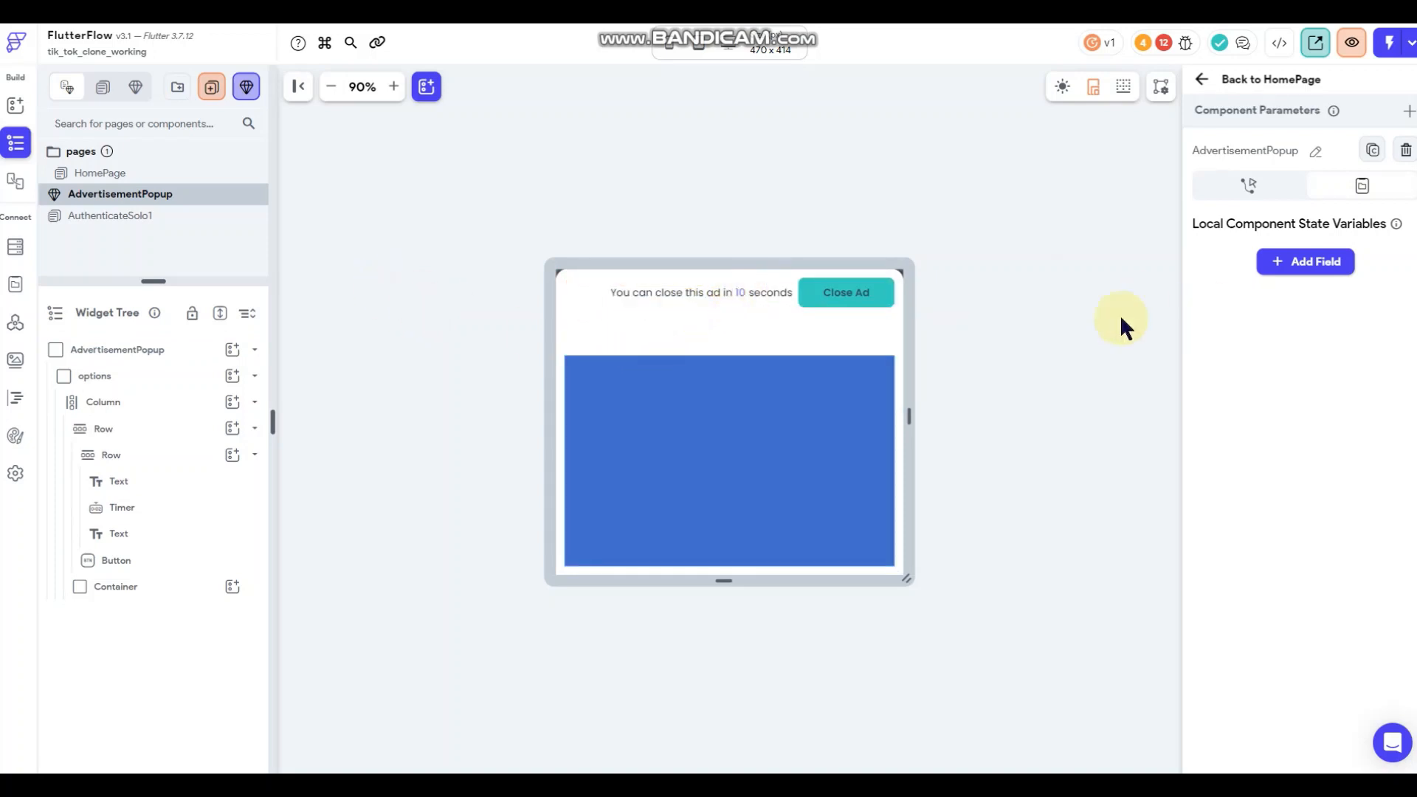
Enable Button Disable Options for the Close Ad button.
click(857, 295)
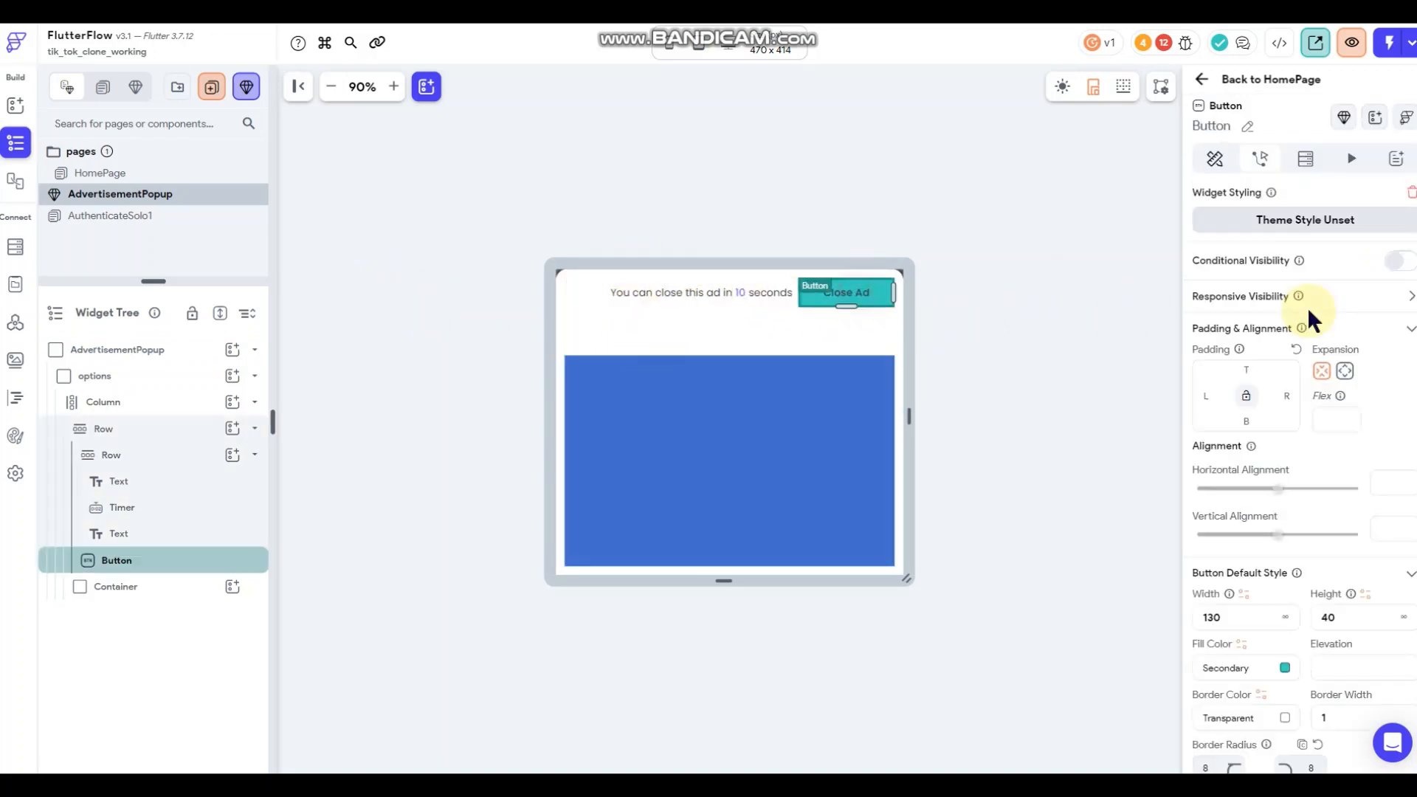
scroll(1285, 361, down, 6)
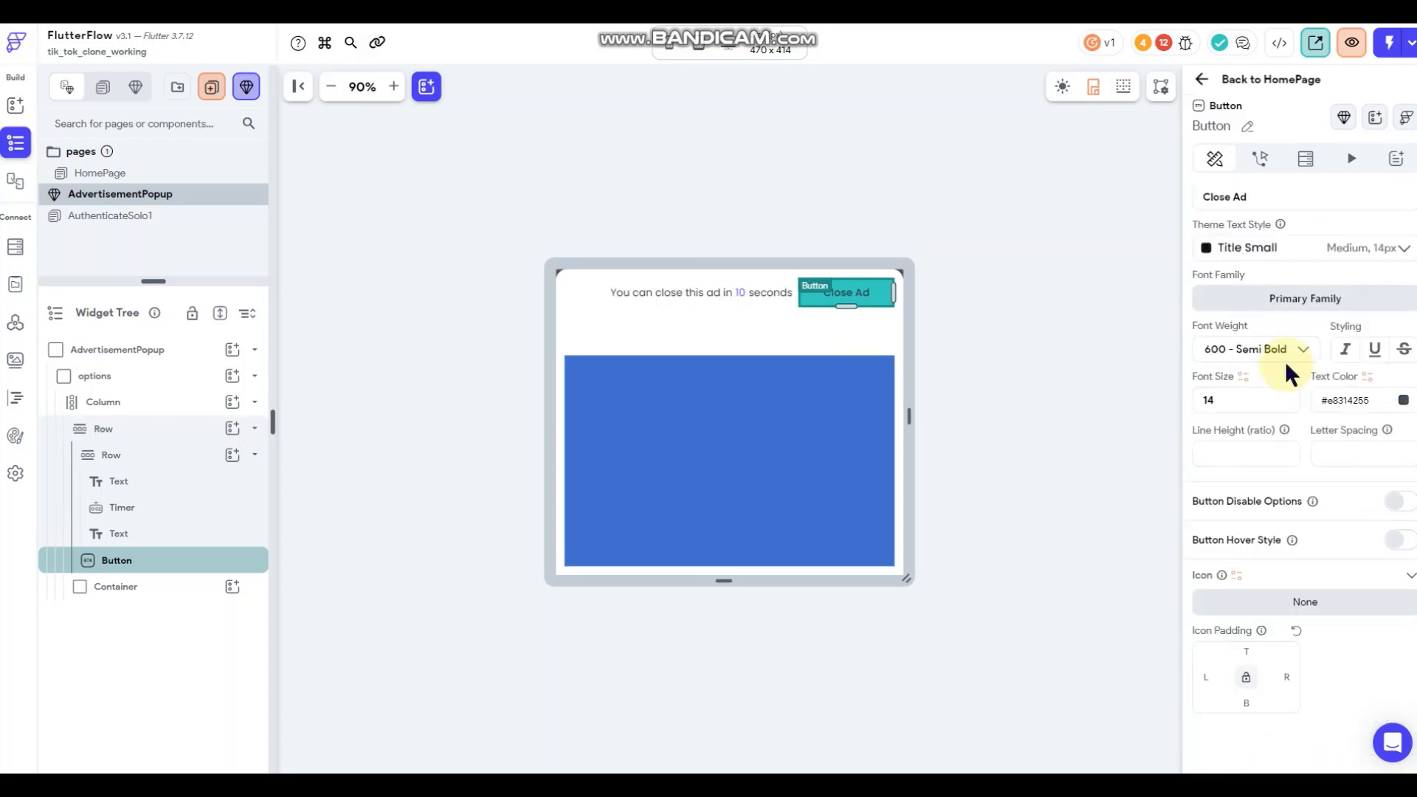
scroll(1285, 361, up, 5)
scroll(1344, 439, down, 6)
click(1394, 501)
scroll(1320, 413, down, 1)
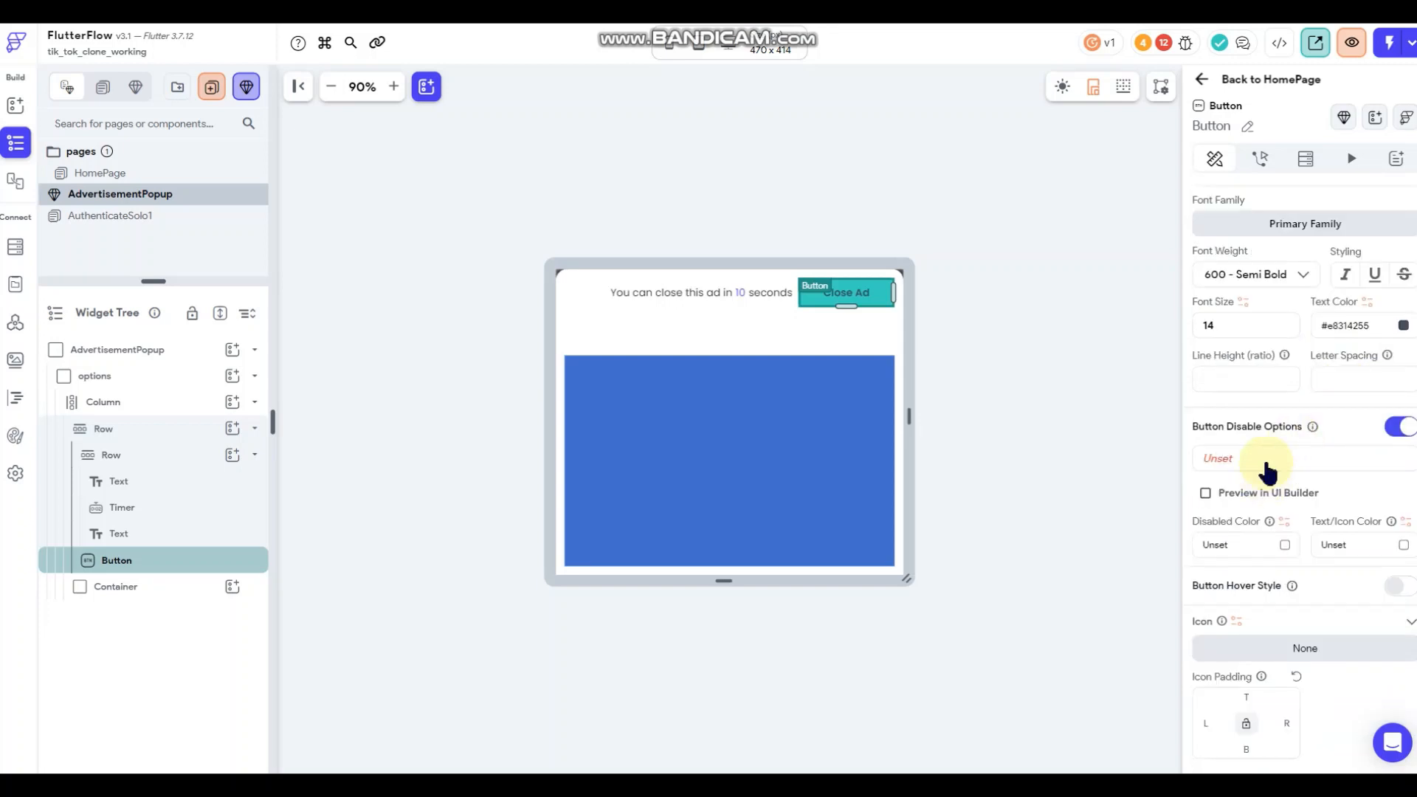
scroll(1254, 680, down, 1)
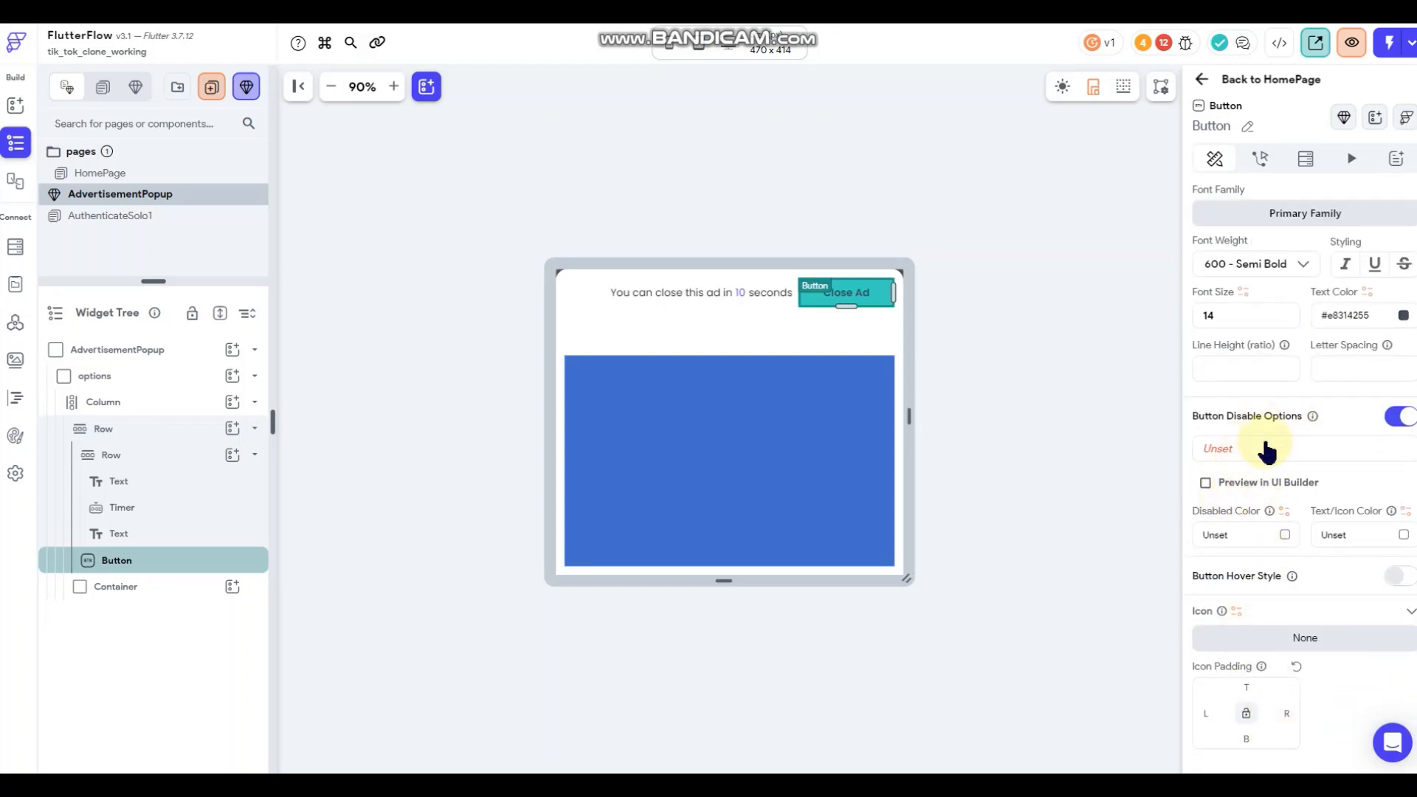
Start a condition for disabling the Close Ad button, with the widget state Timer Time (ms) as its first value.
click(1265, 450)
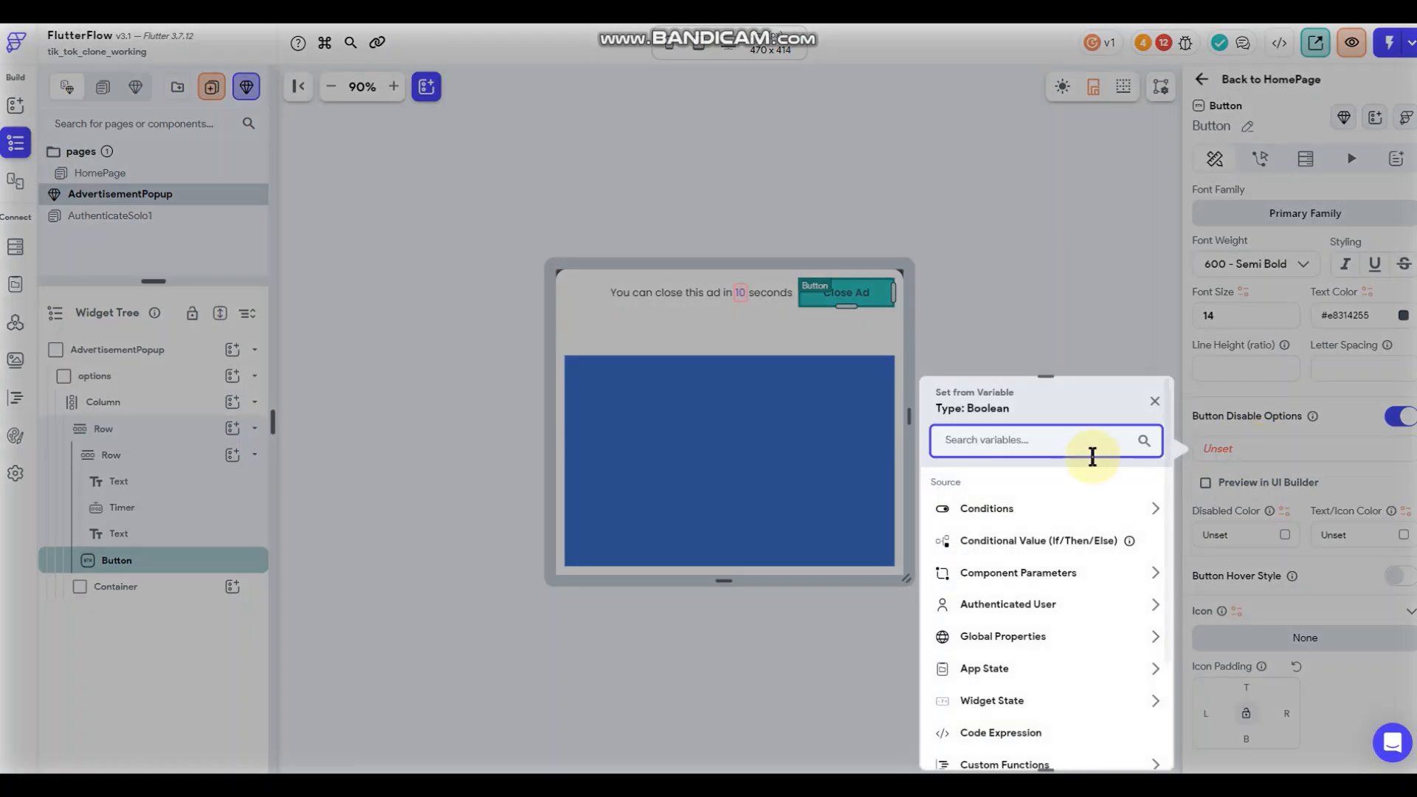
click(1033, 511)
click(1009, 558)
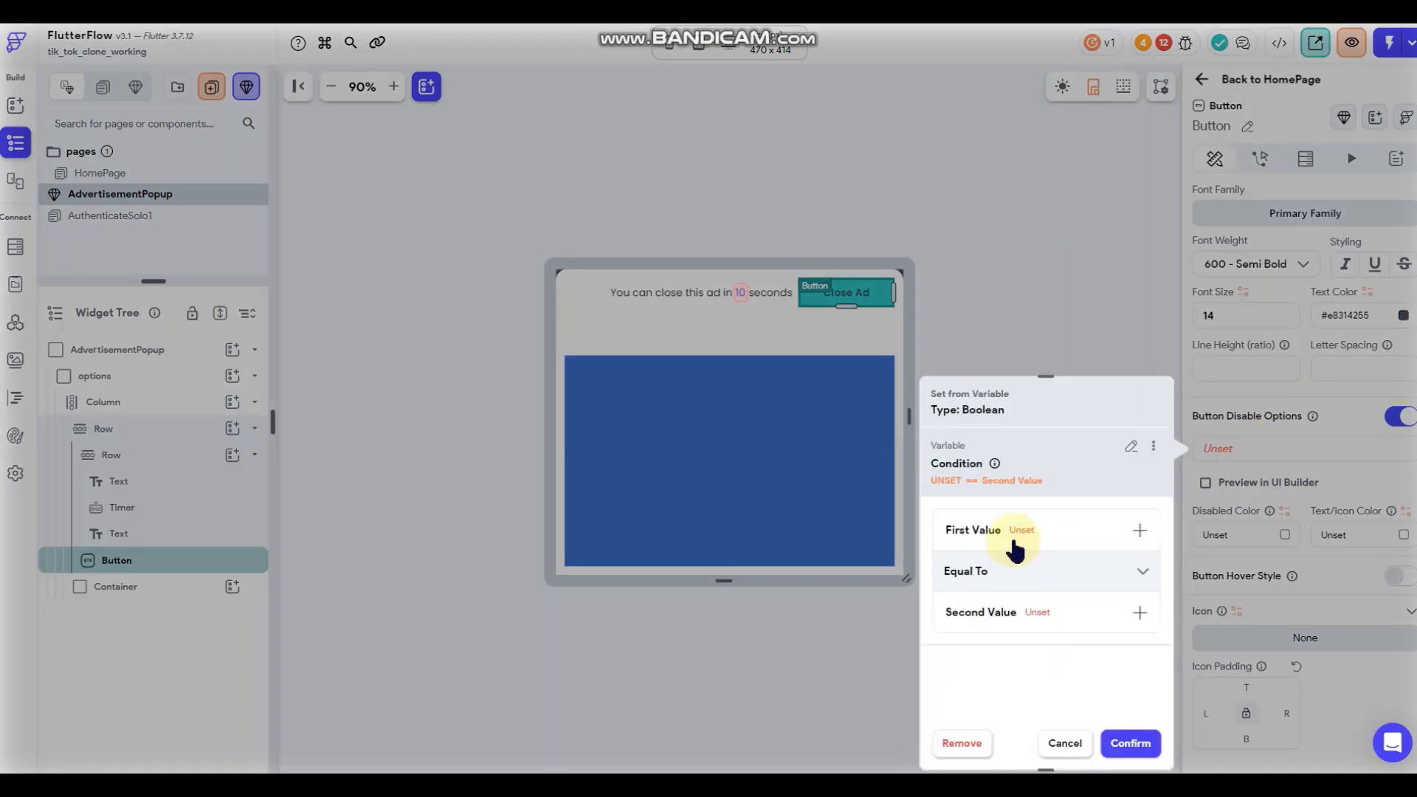
click(1011, 545)
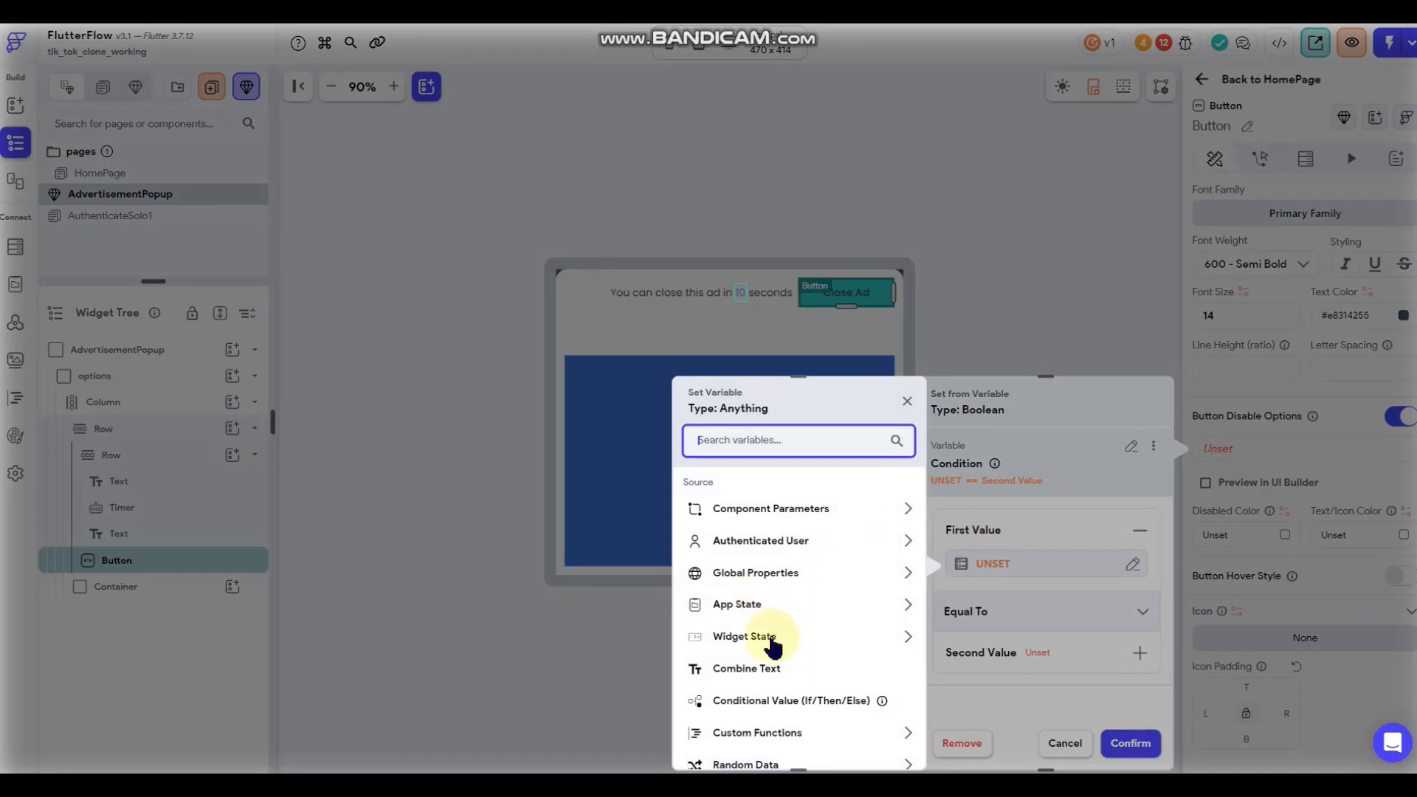
click(773, 639)
scroll(775, 588, down, 2)
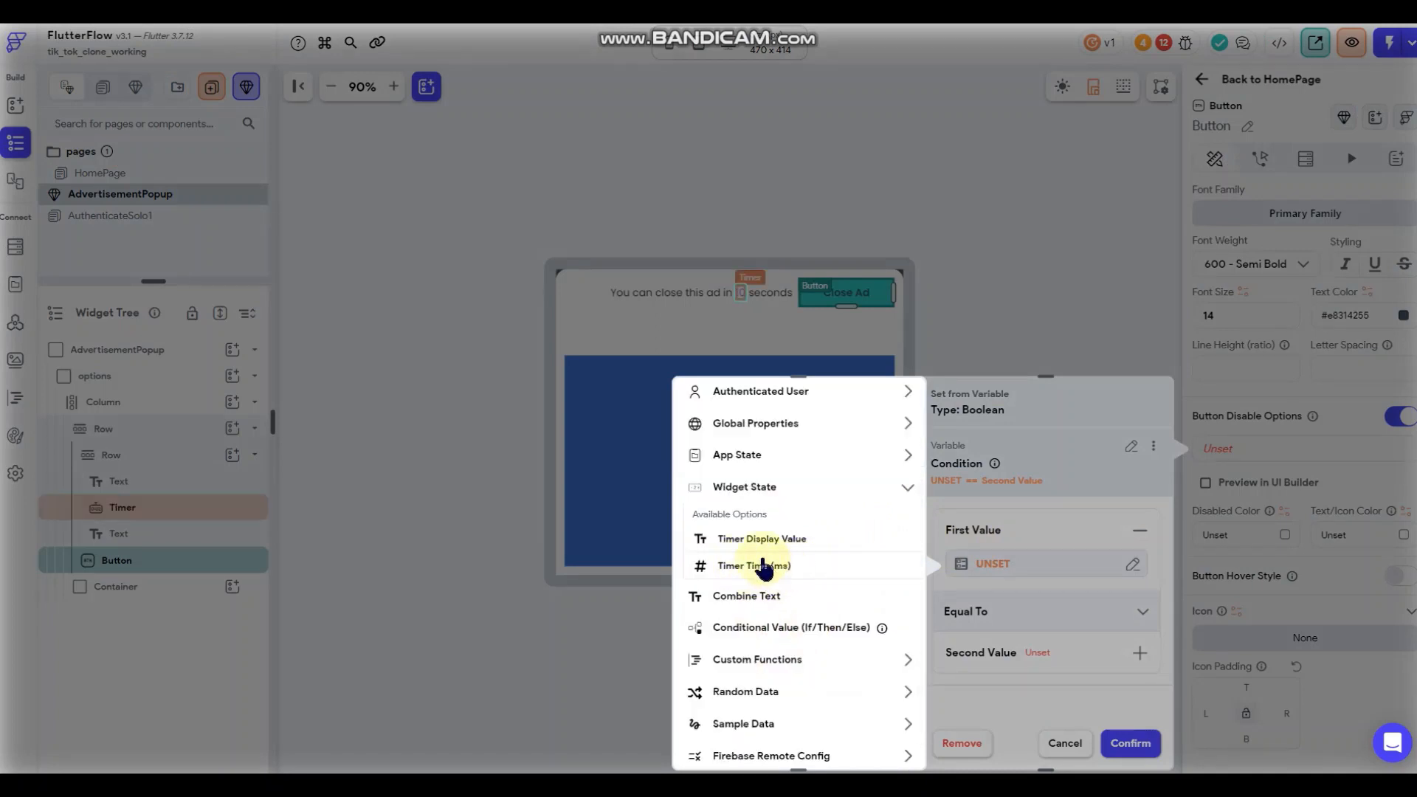
click(768, 568)
click(871, 741)
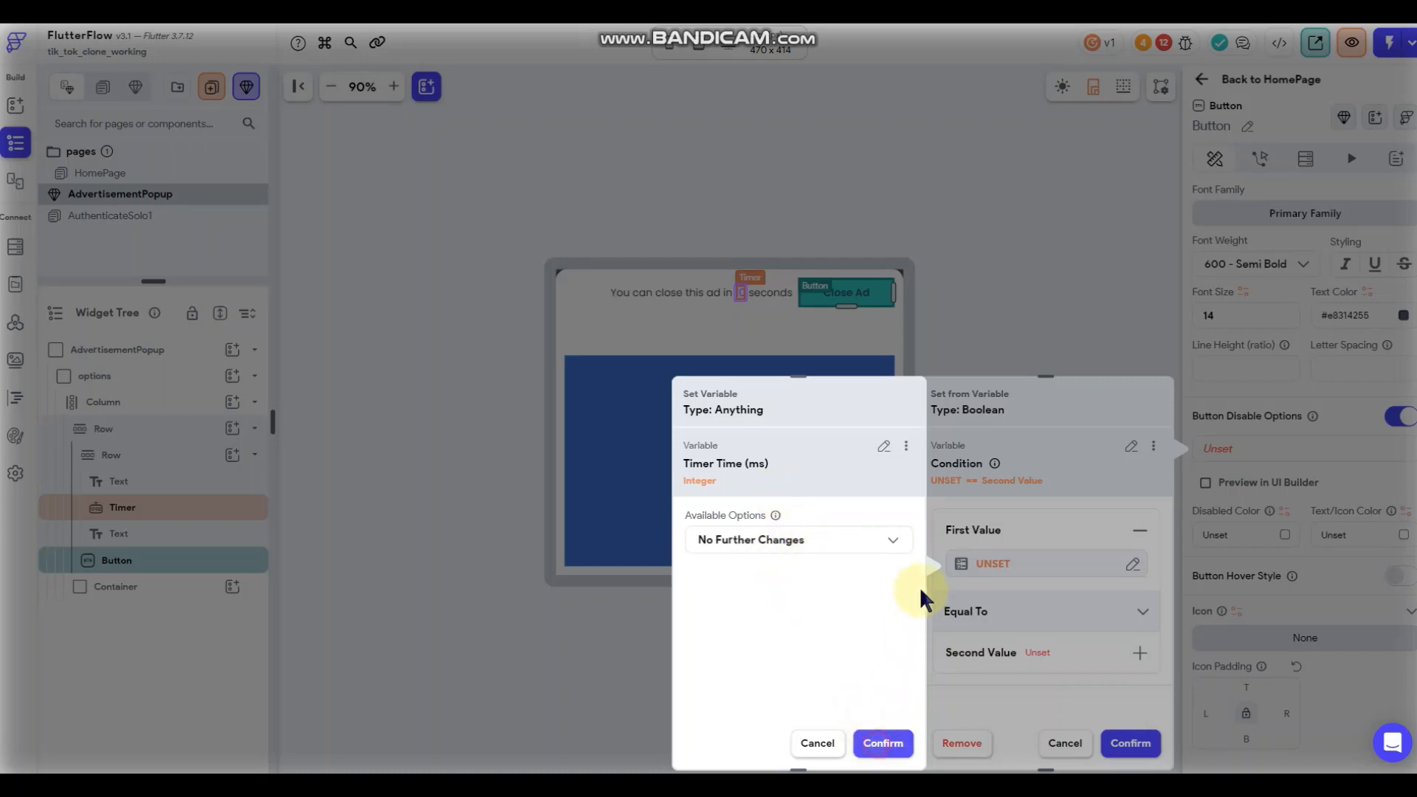
Complete the disable condition with the Greater Than operator and a specific value of 0.
click(1021, 626)
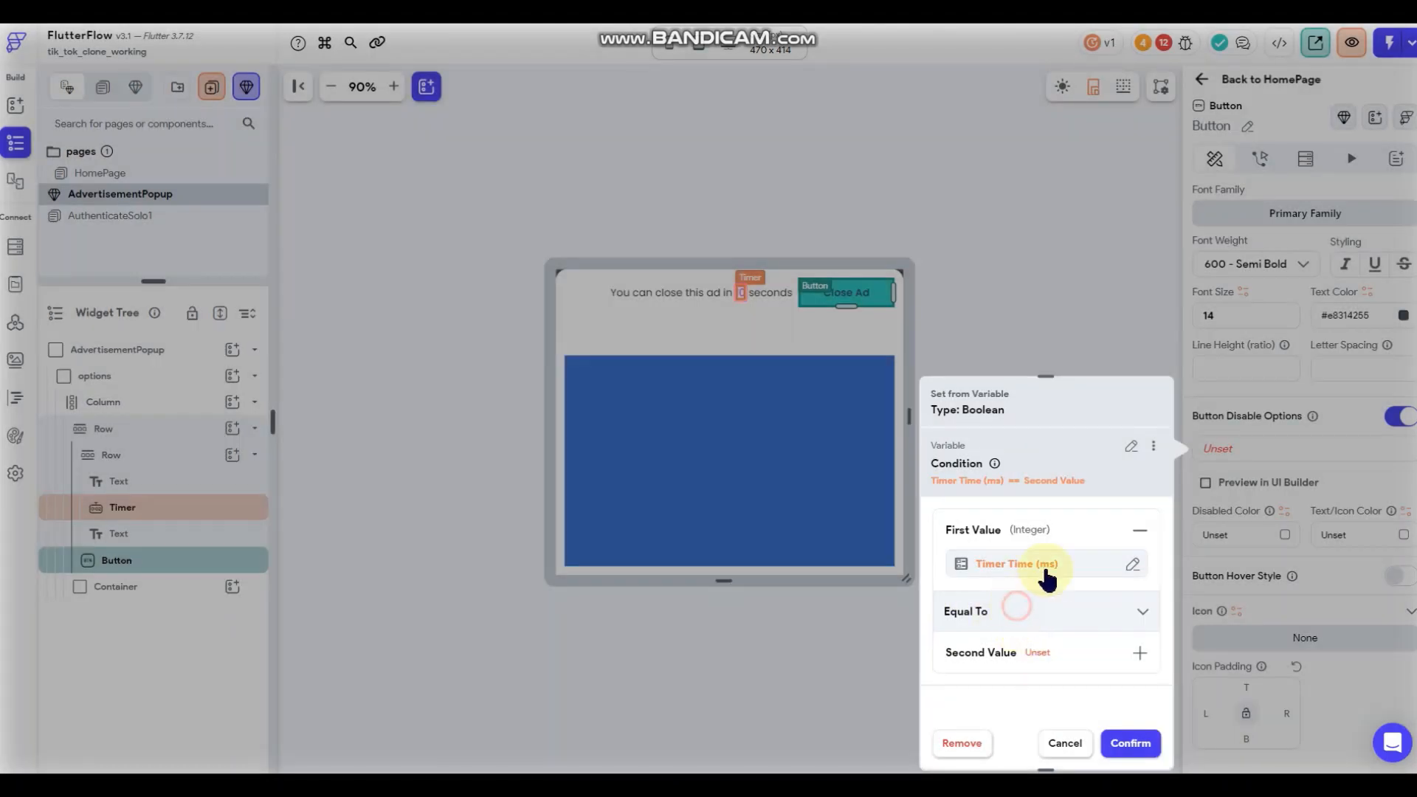
click(1004, 562)
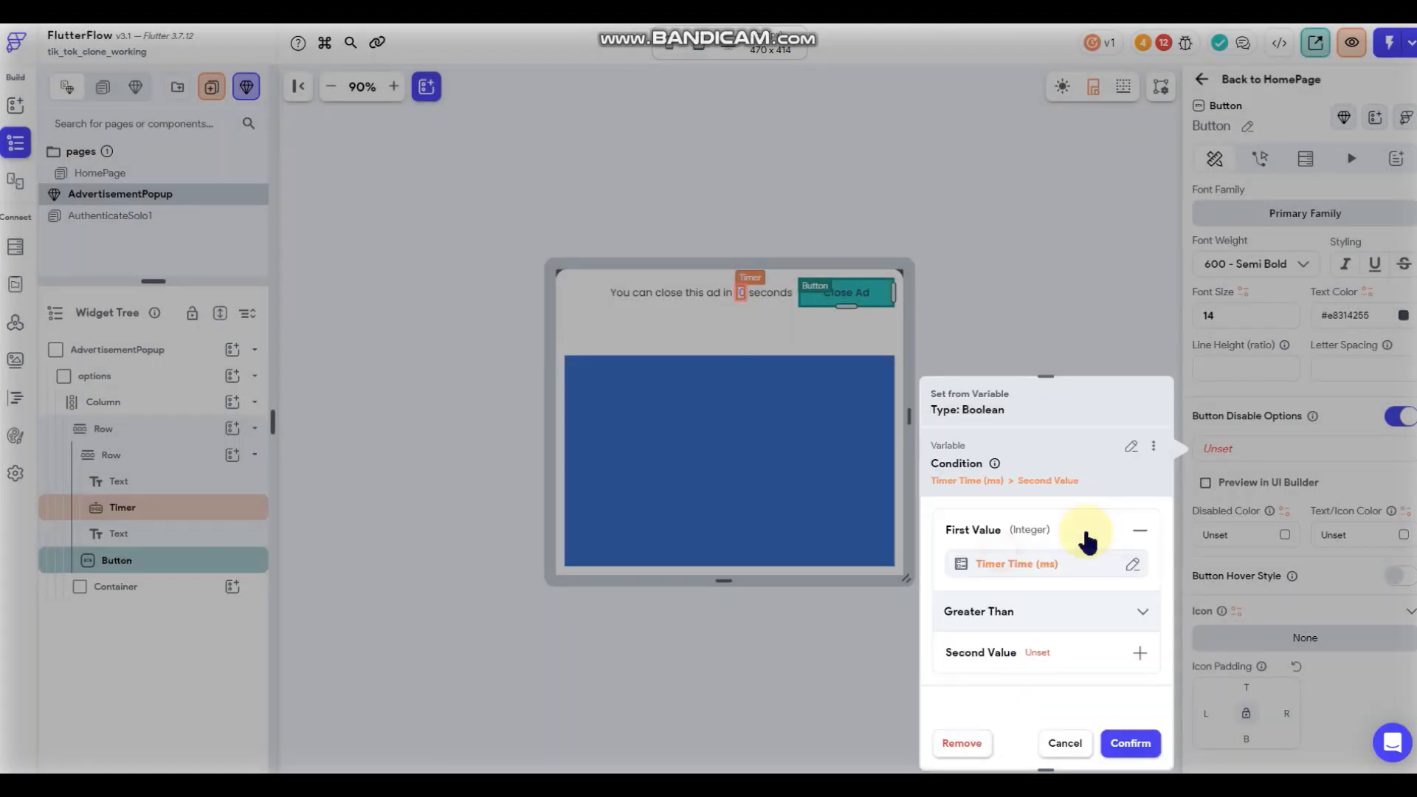
click(1071, 670)
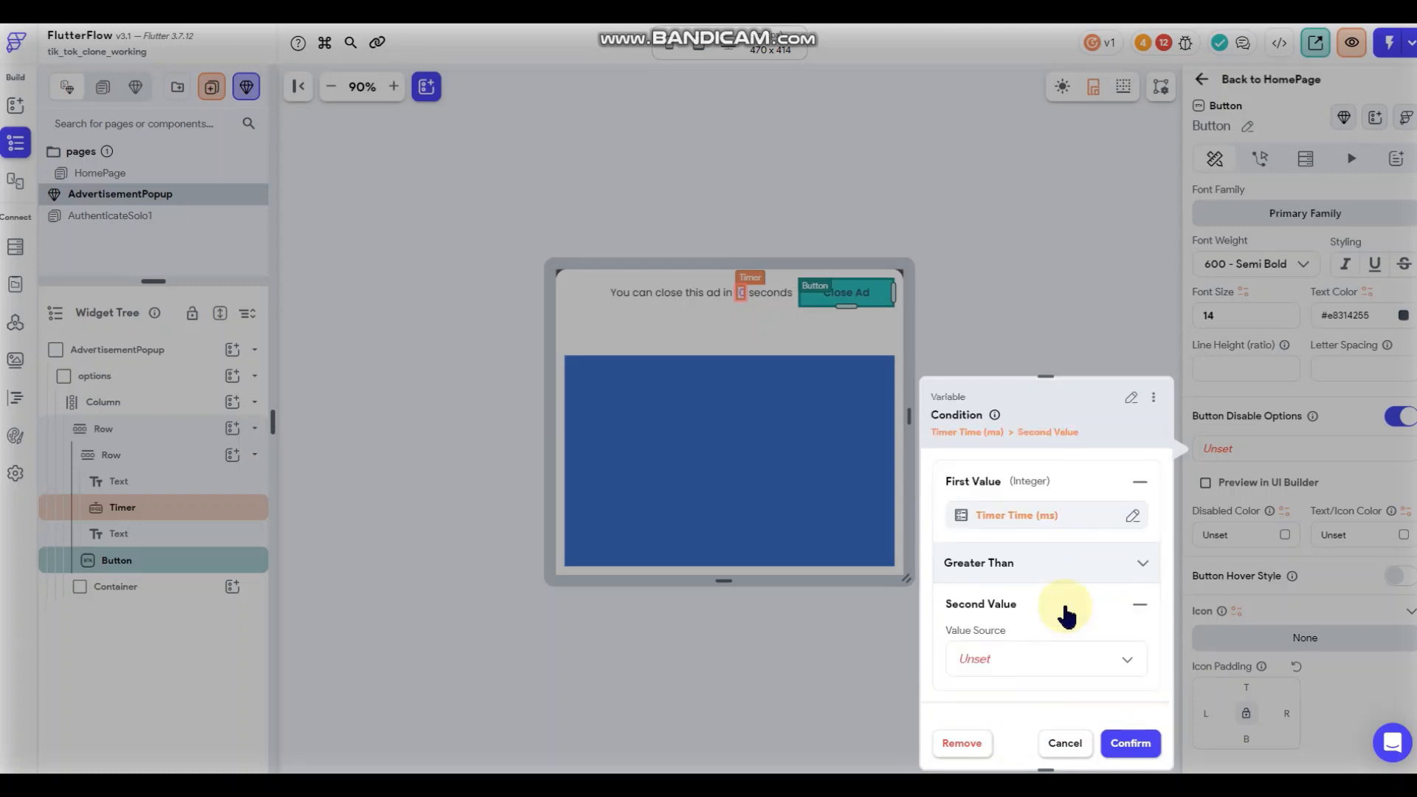
click(1036, 654)
click(1048, 660)
click(1033, 664)
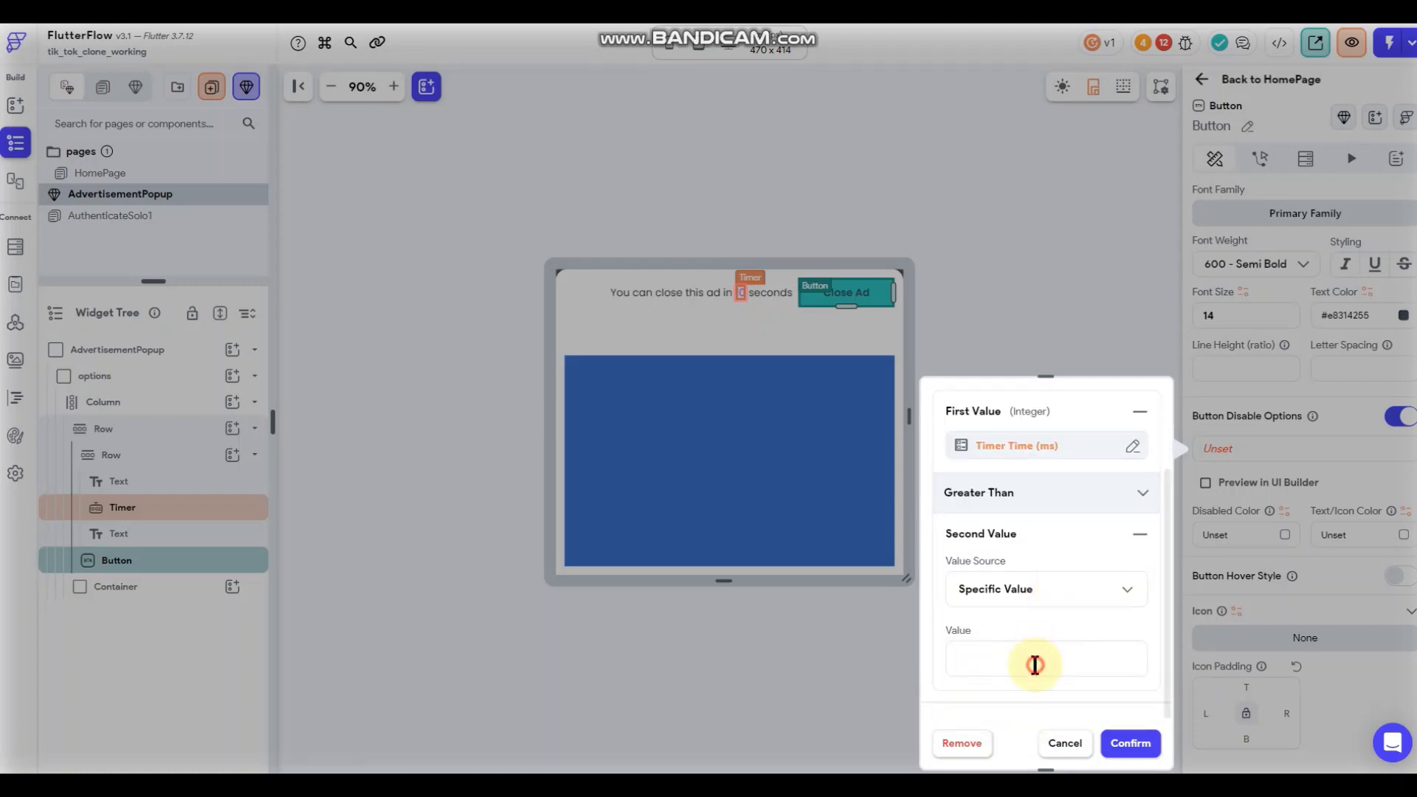
text(0)
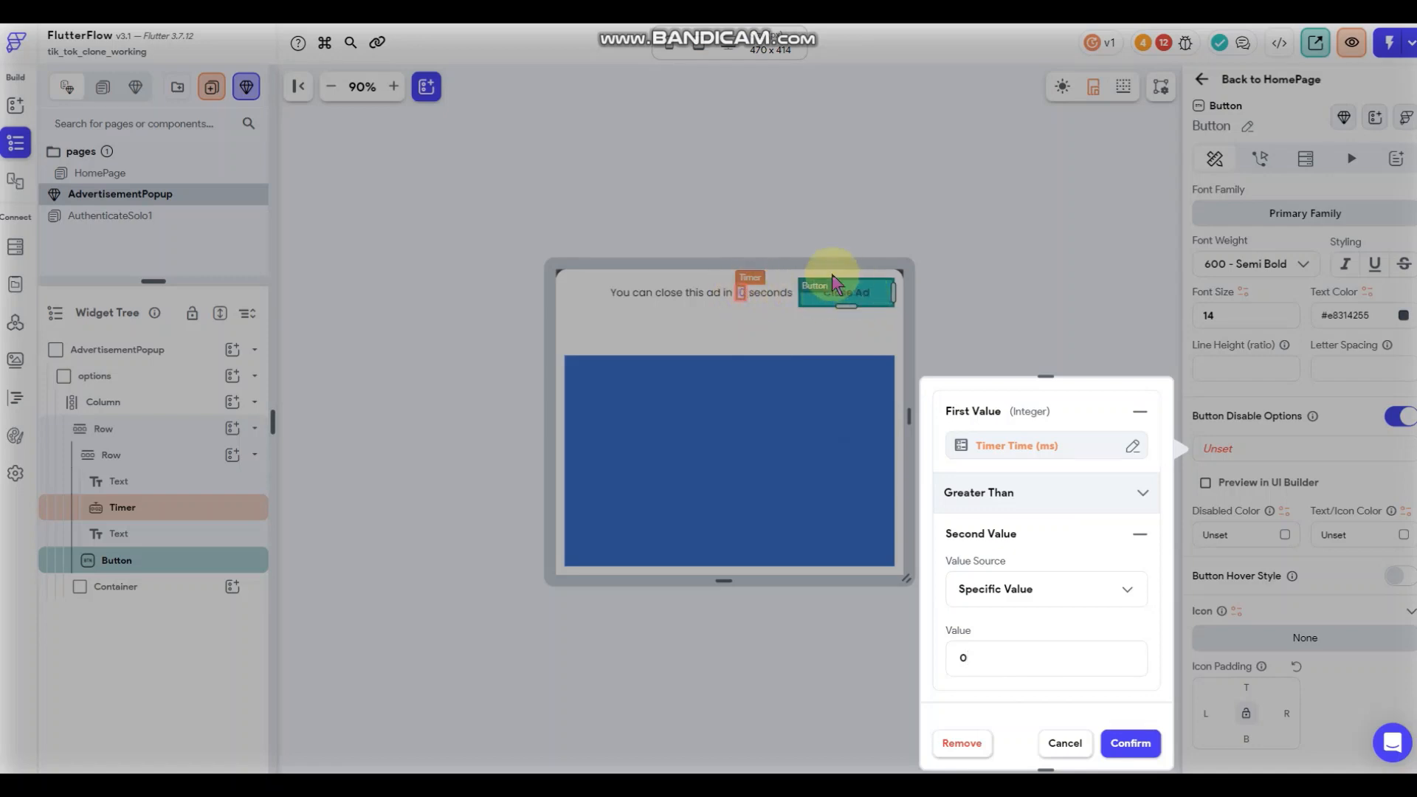
click(1134, 740)
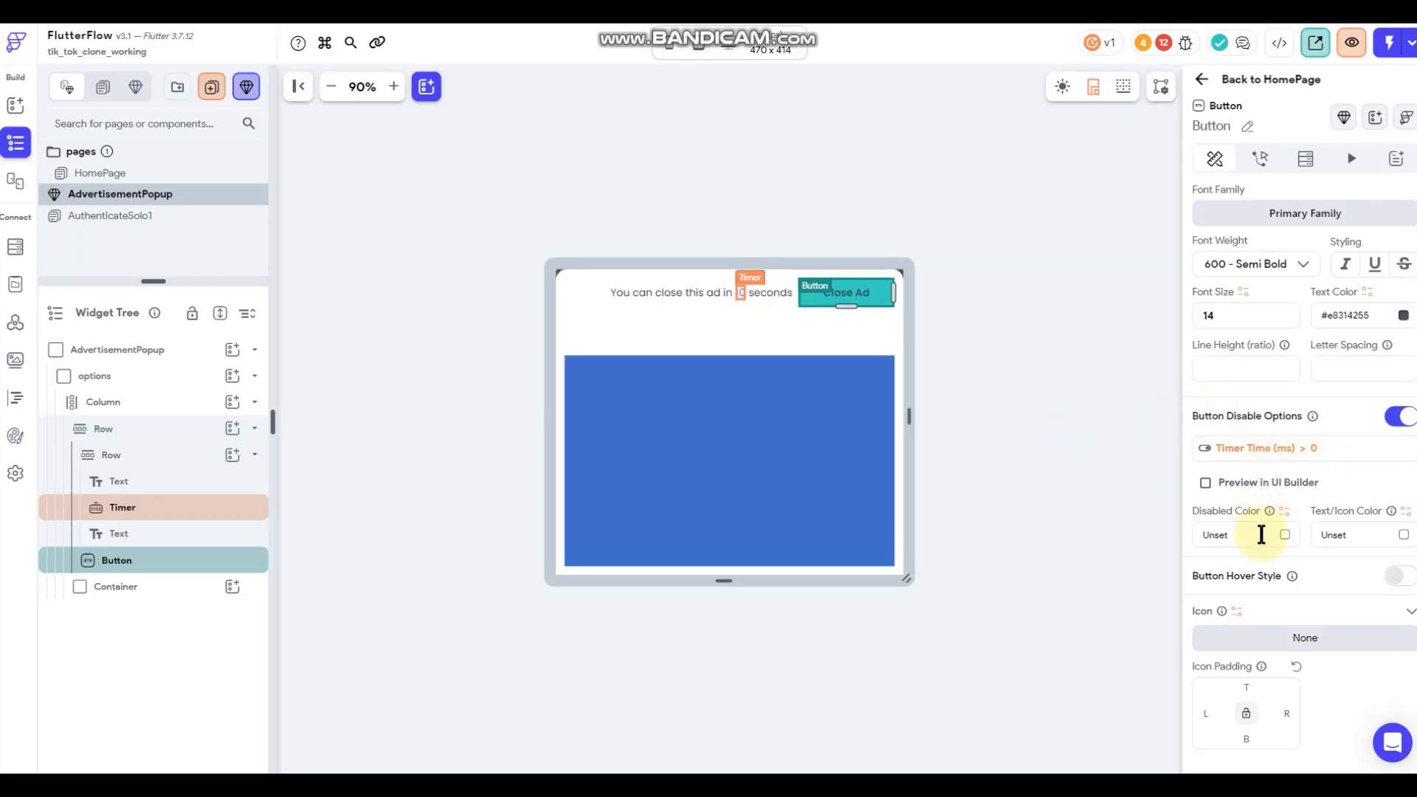
Set the Close Ad button's disabled color to primaryBtnText.
click(1284, 537)
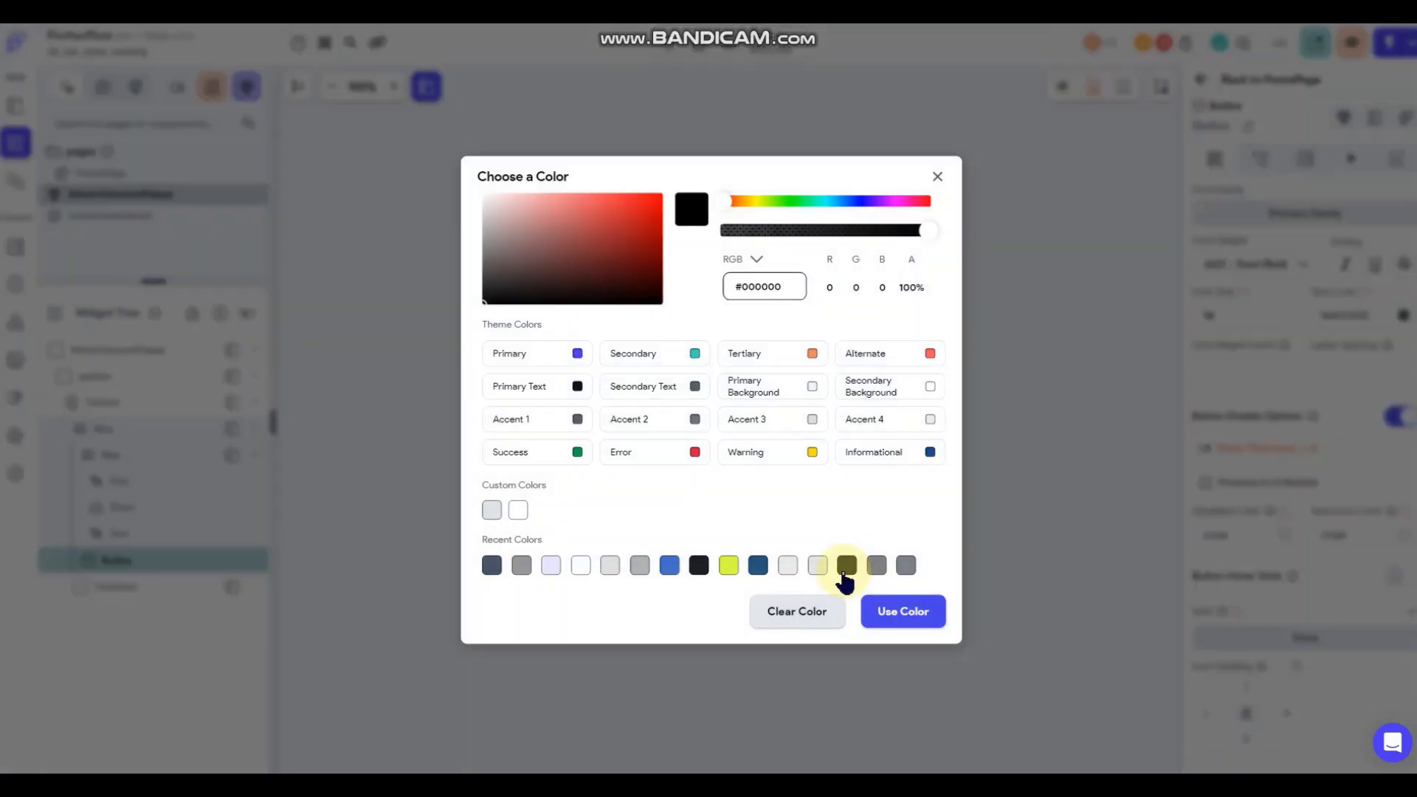
click(1133, 473)
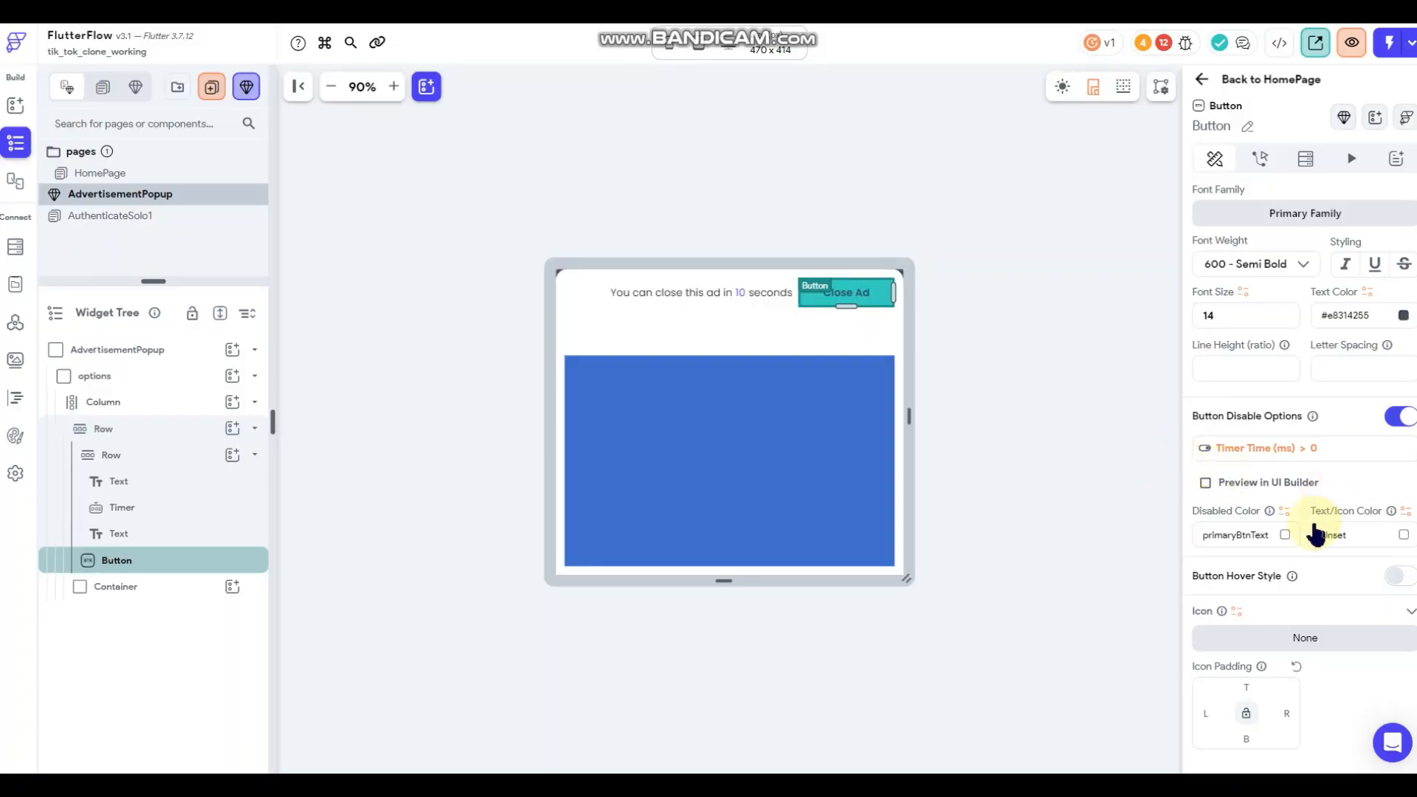
scroll(1312, 519, down, 1)
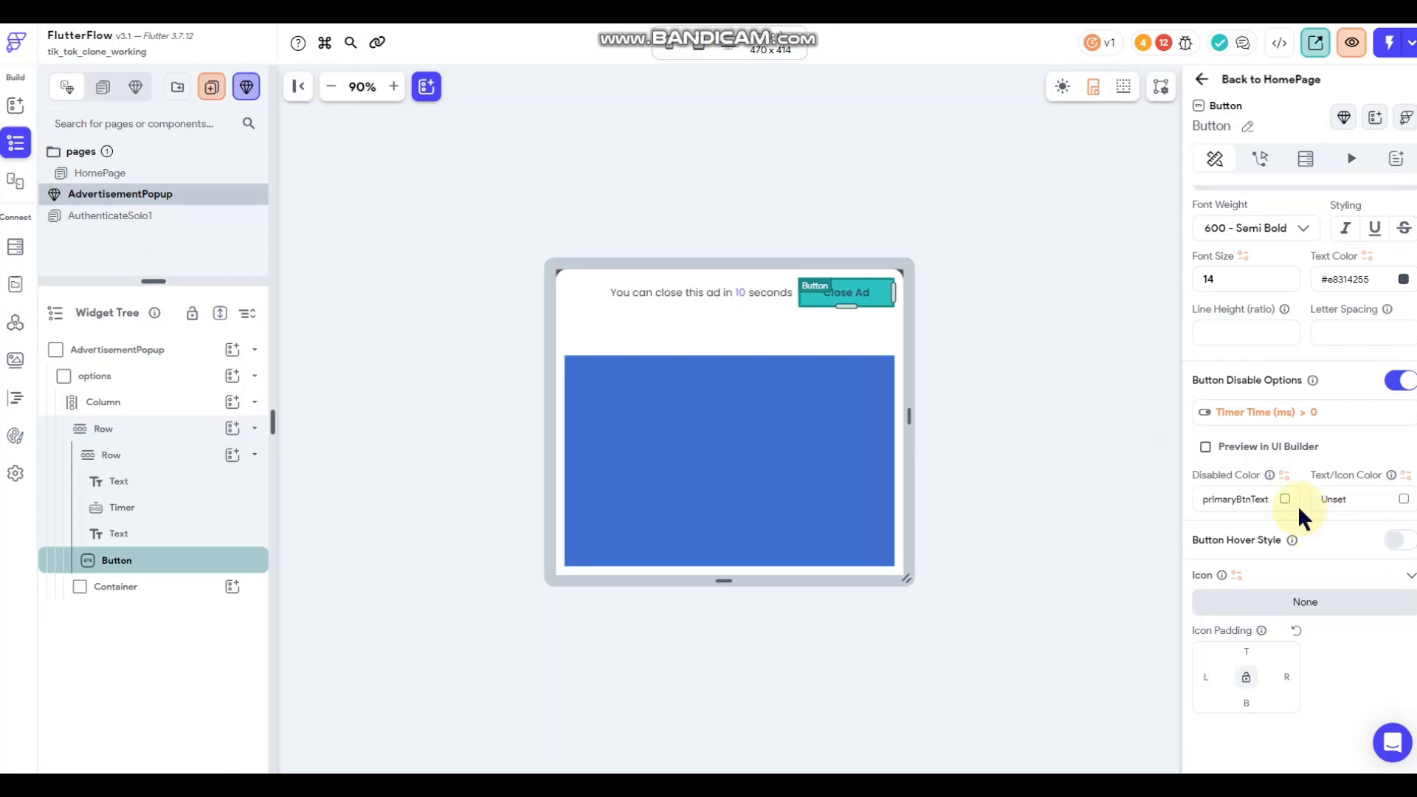
Preview the button's disabled state in the UI builder and set its disabled color to the custom Line Color.
click(1205, 447)
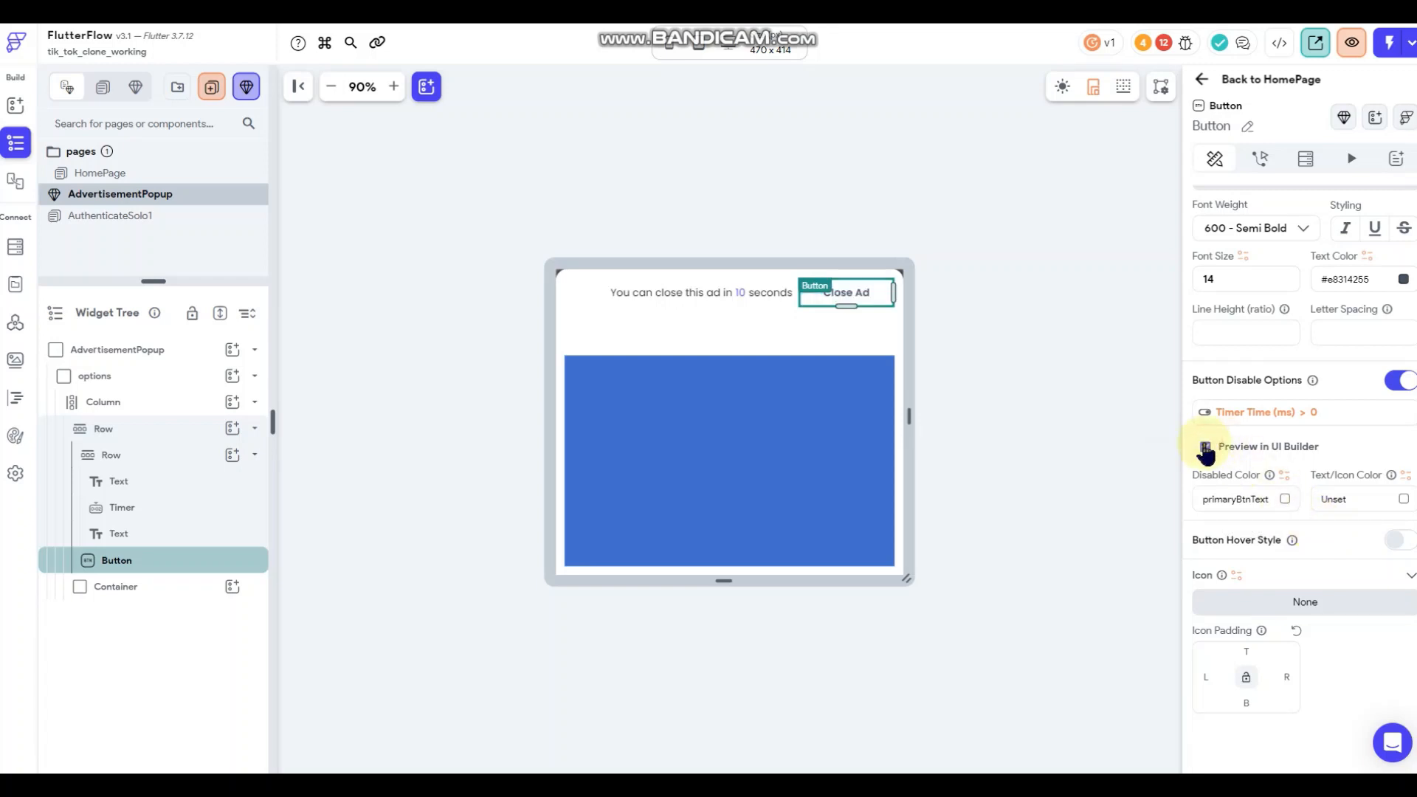
click(1286, 498)
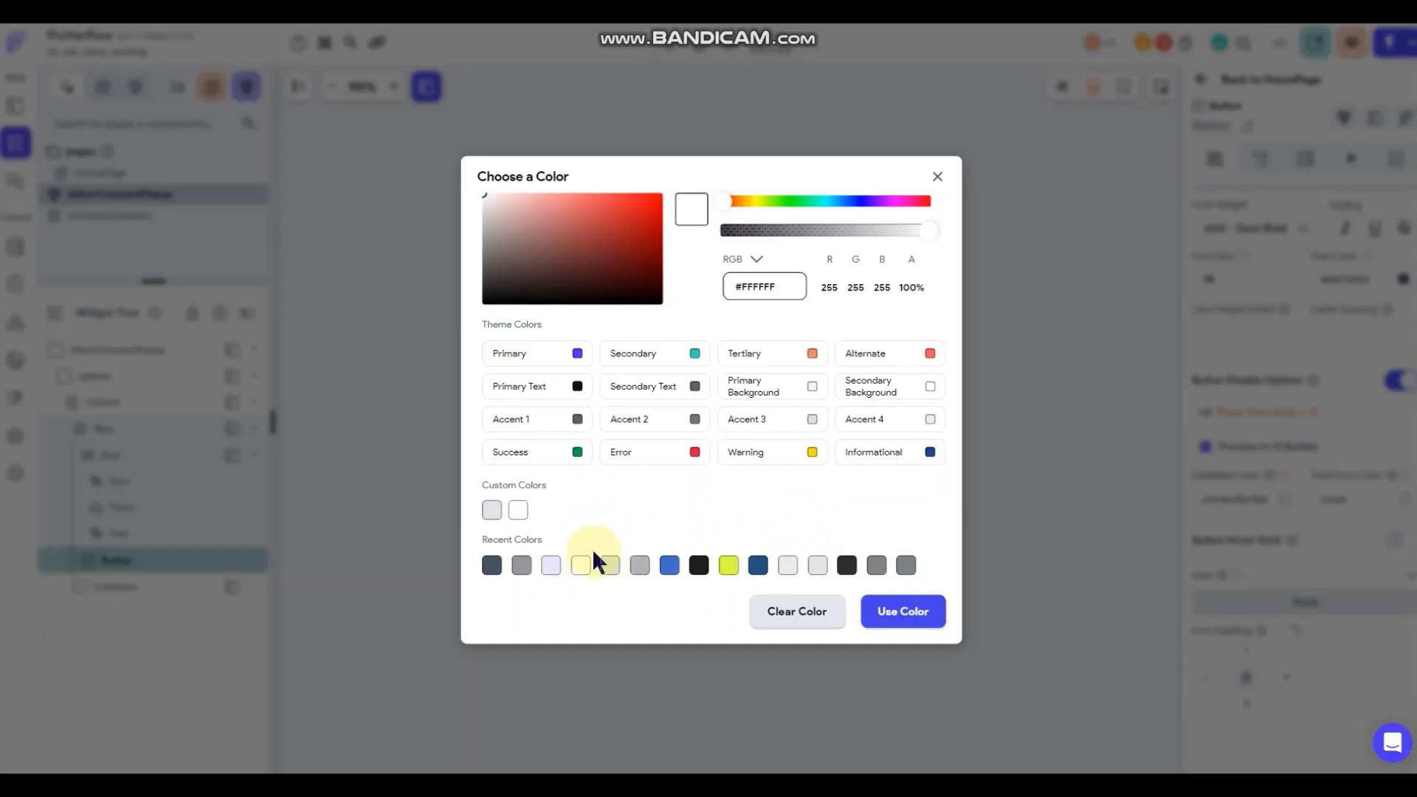
click(487, 511)
click(1029, 416)
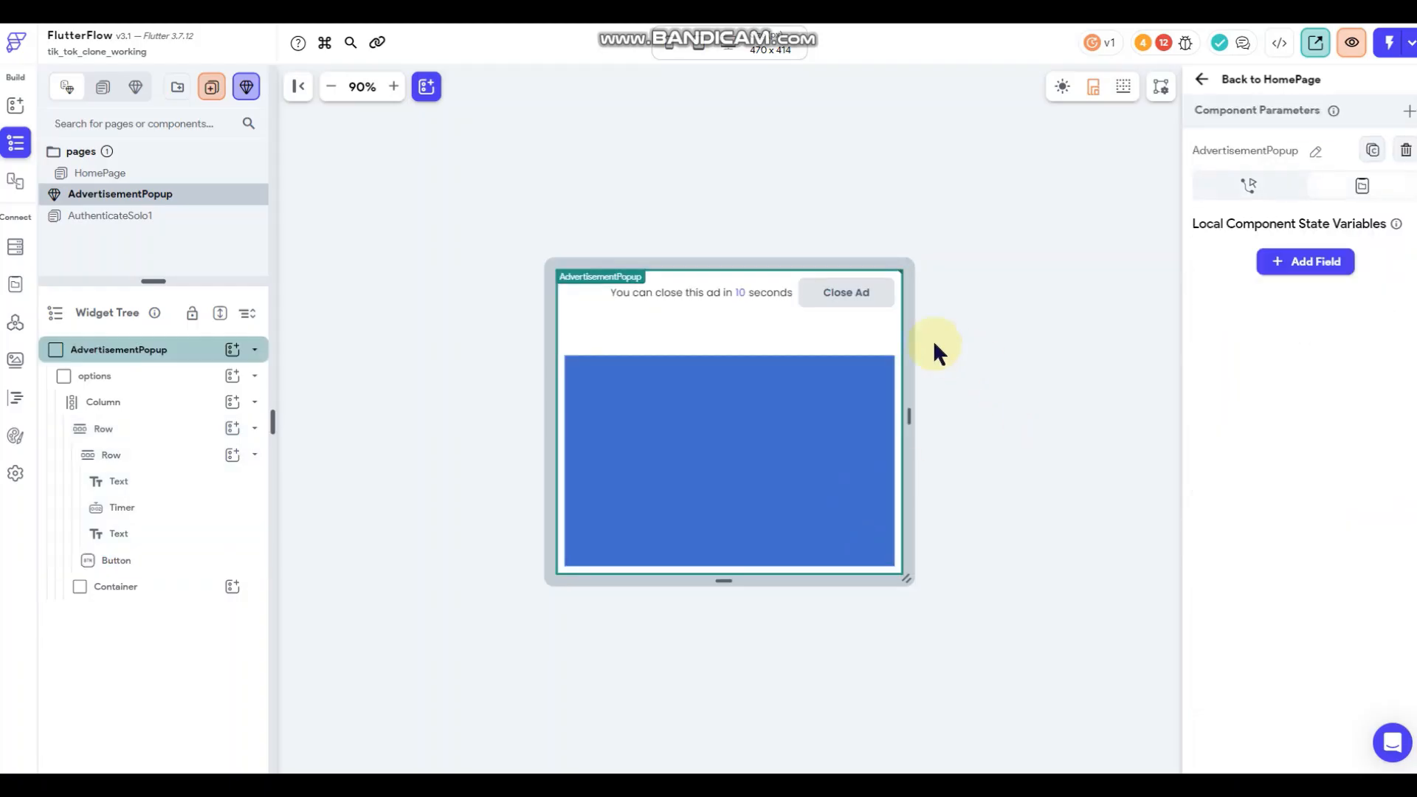
Turn off the UI builder preview of the Close Ad button's disabled state.
click(848, 292)
scroll(1295, 594, down, 3)
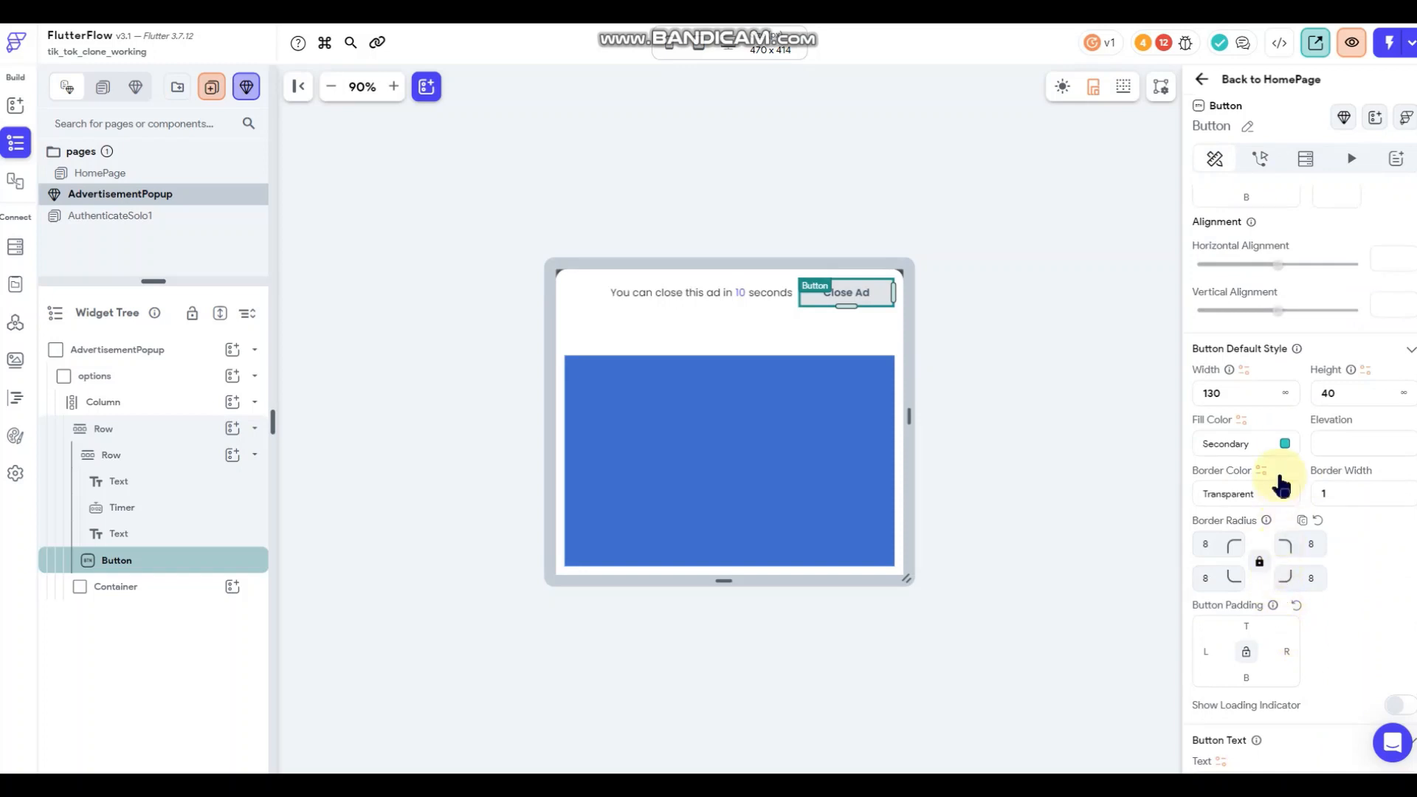
scroll(1282, 520, down, 5)
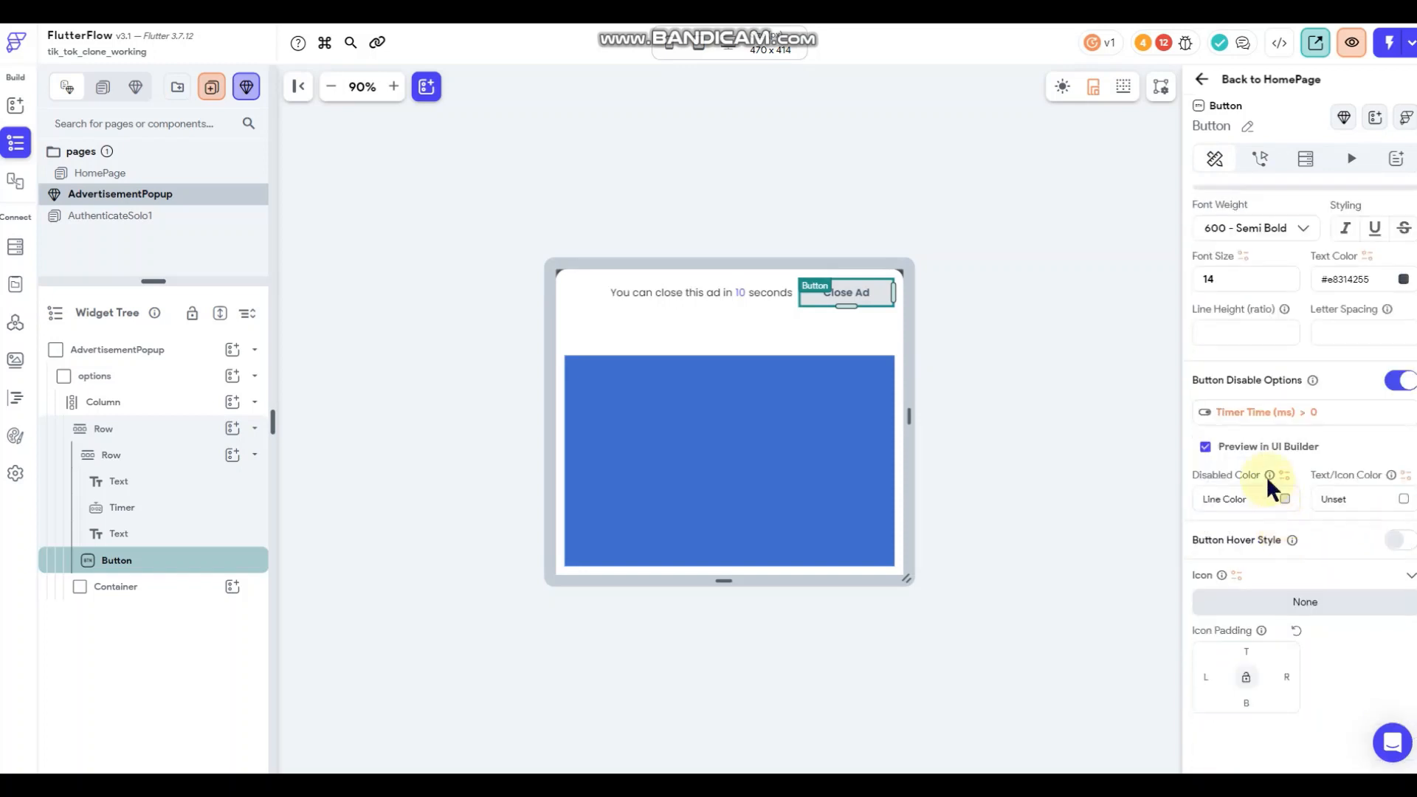
click(1205, 447)
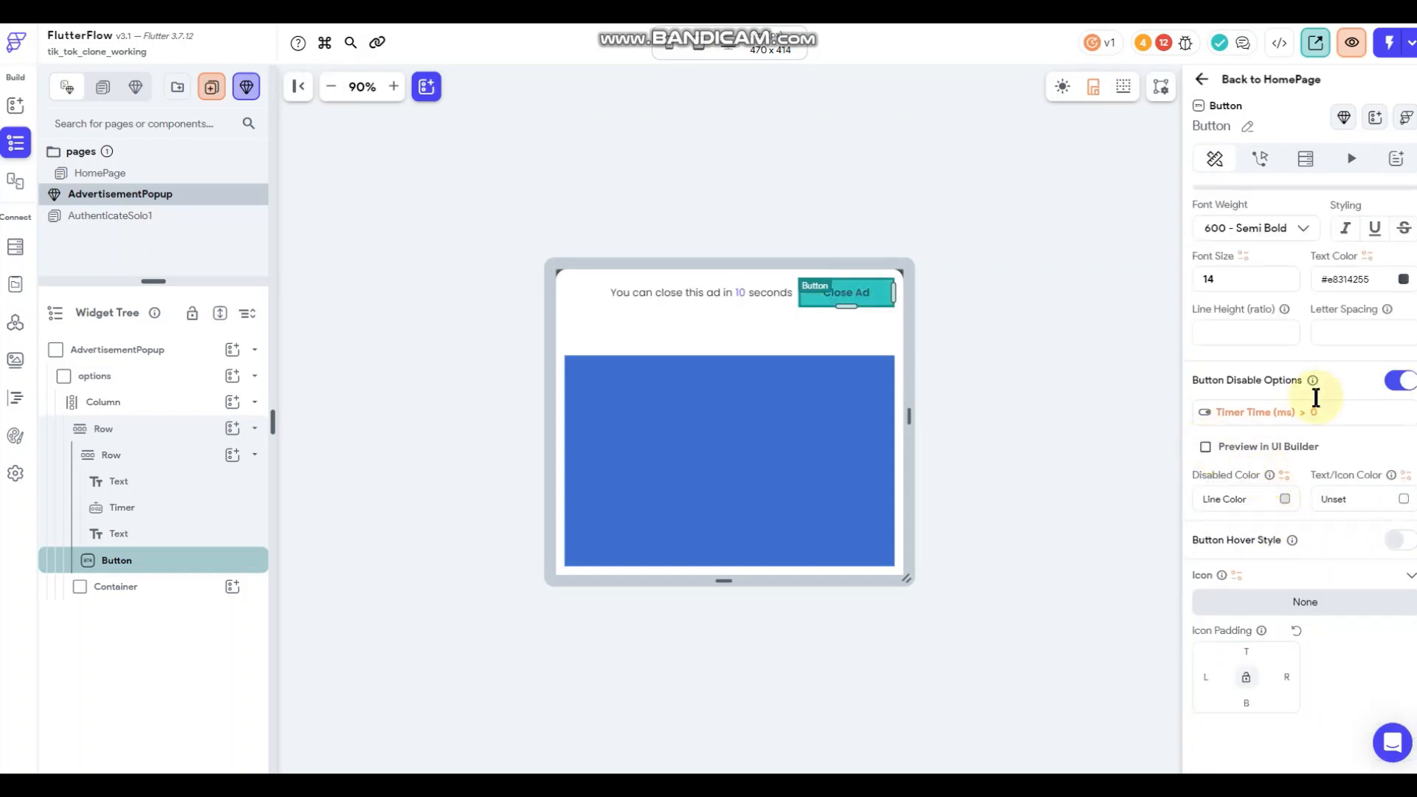
Add an On Tap action to the Close Ad button that dismisses the bottom sheet.
scroll(1310, 387, up, 8)
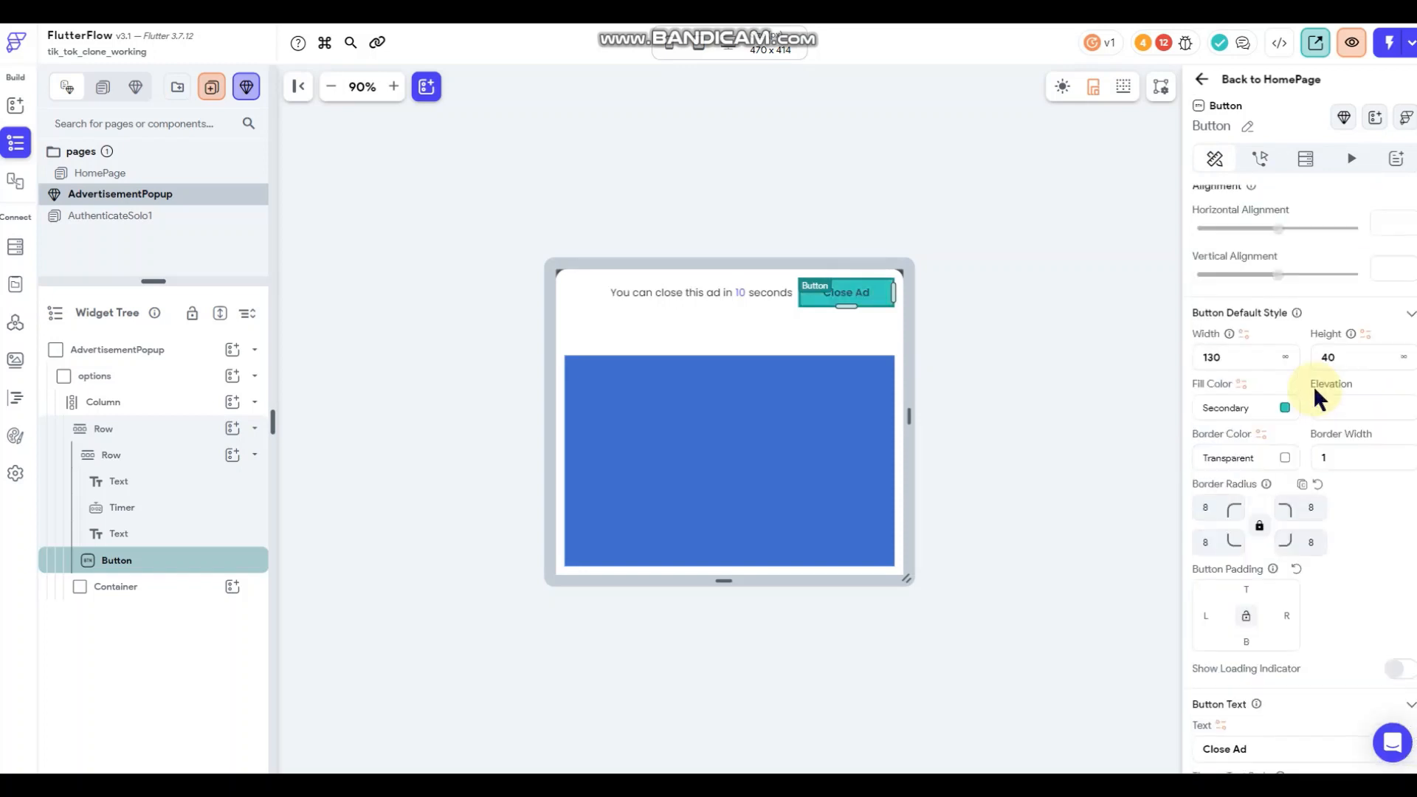
click(1259, 158)
click(1291, 290)
scroll(1278, 472, down, 2)
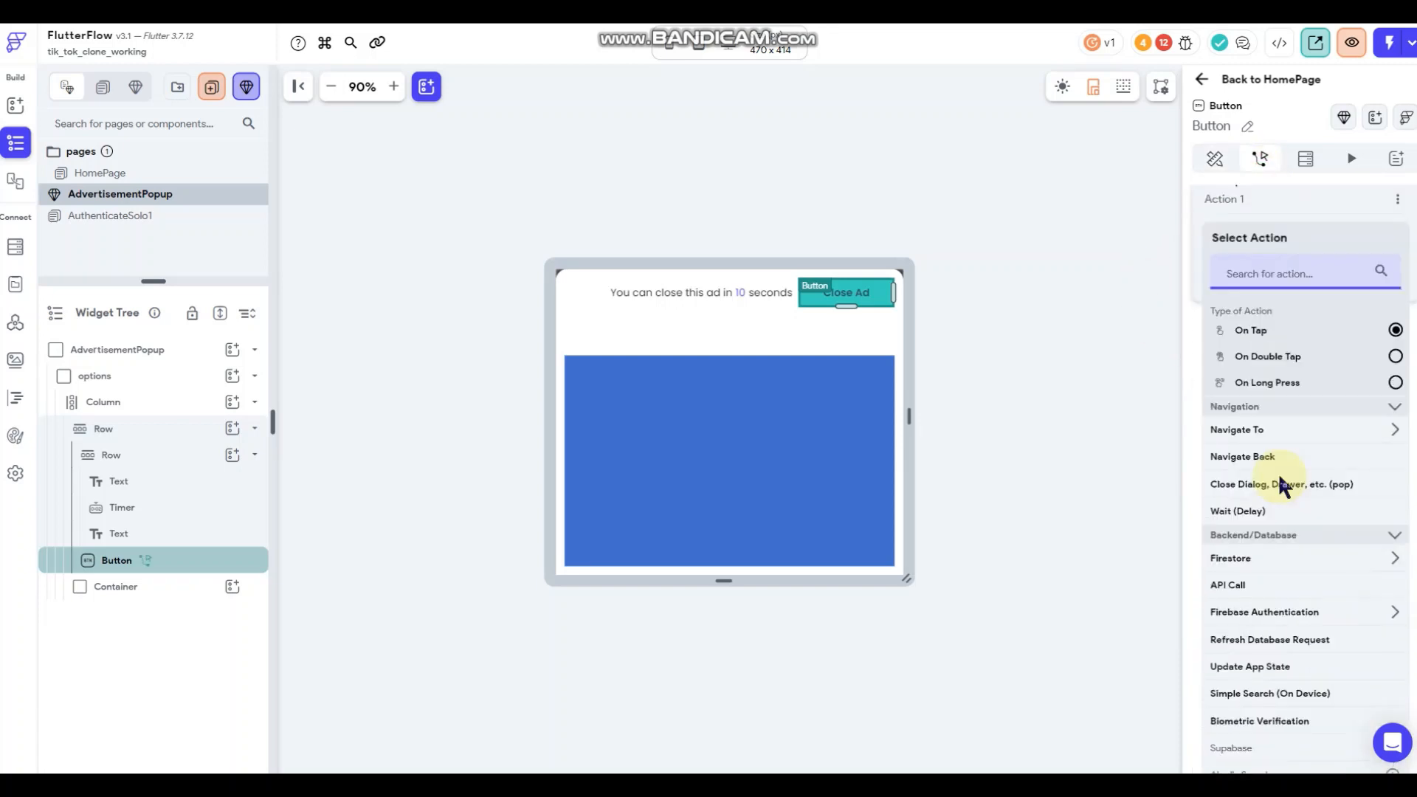
scroll(1278, 472, down, 8)
click(1254, 440)
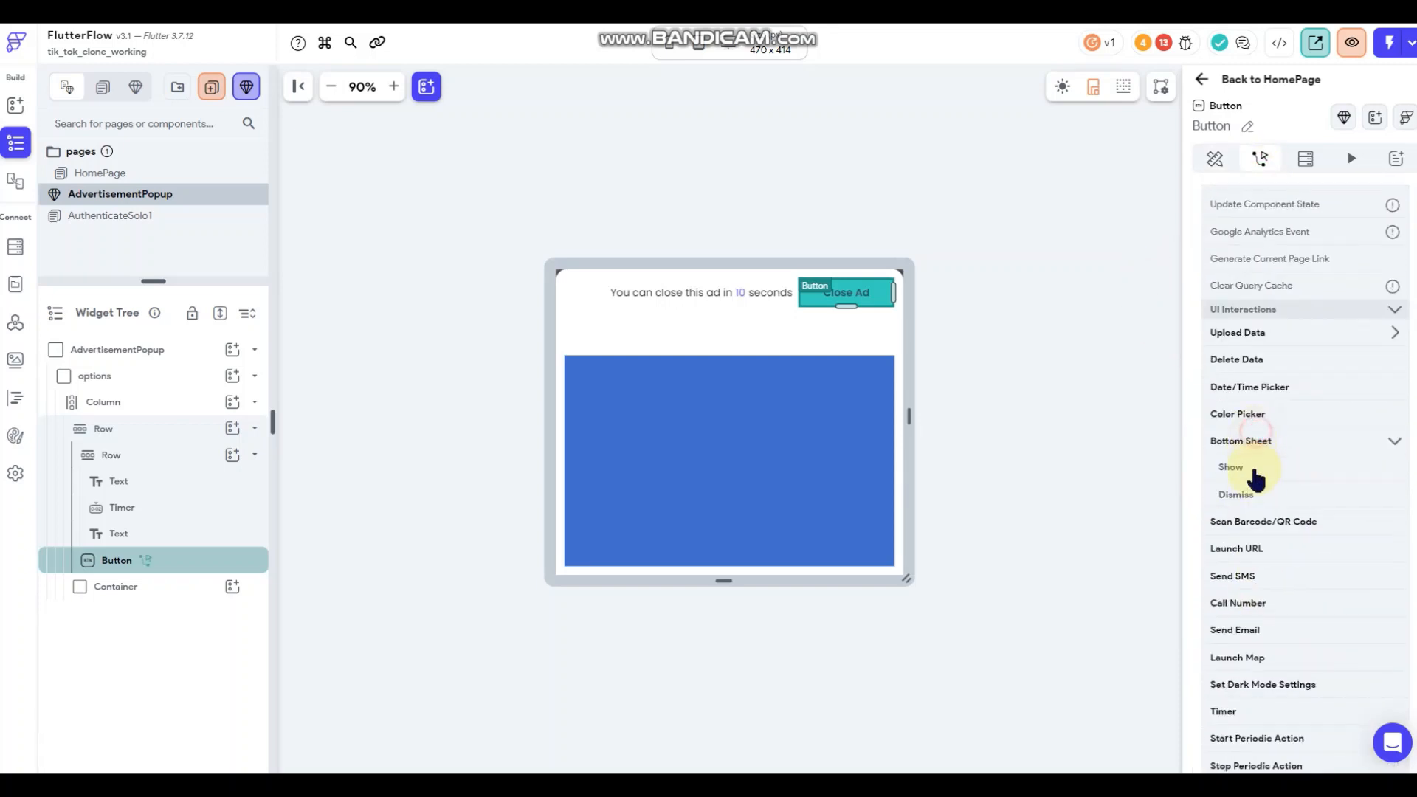
click(1239, 495)
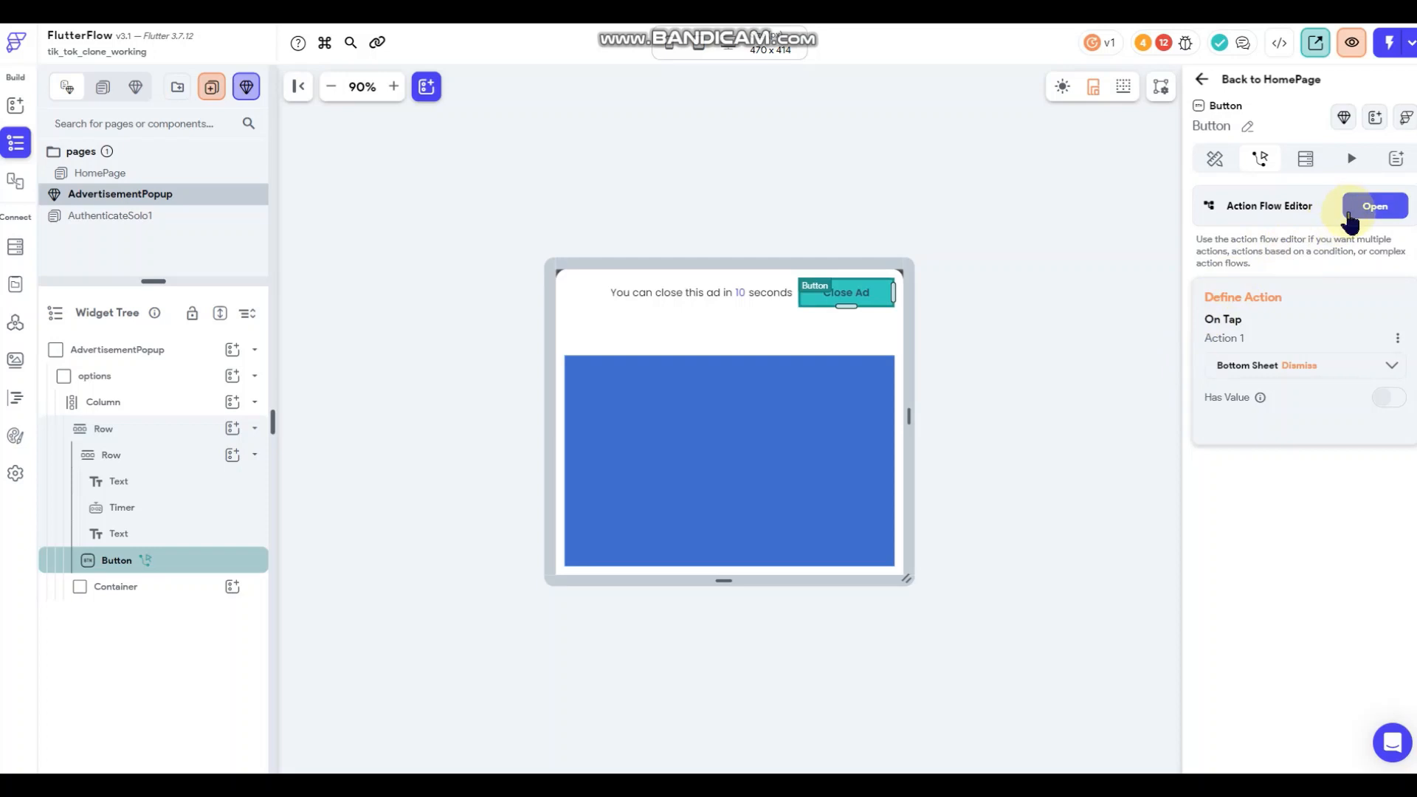
Add a second, undefined action to the button's On Tap flow and move it before the Bottom Sheet Dismiss action.
click(1352, 215)
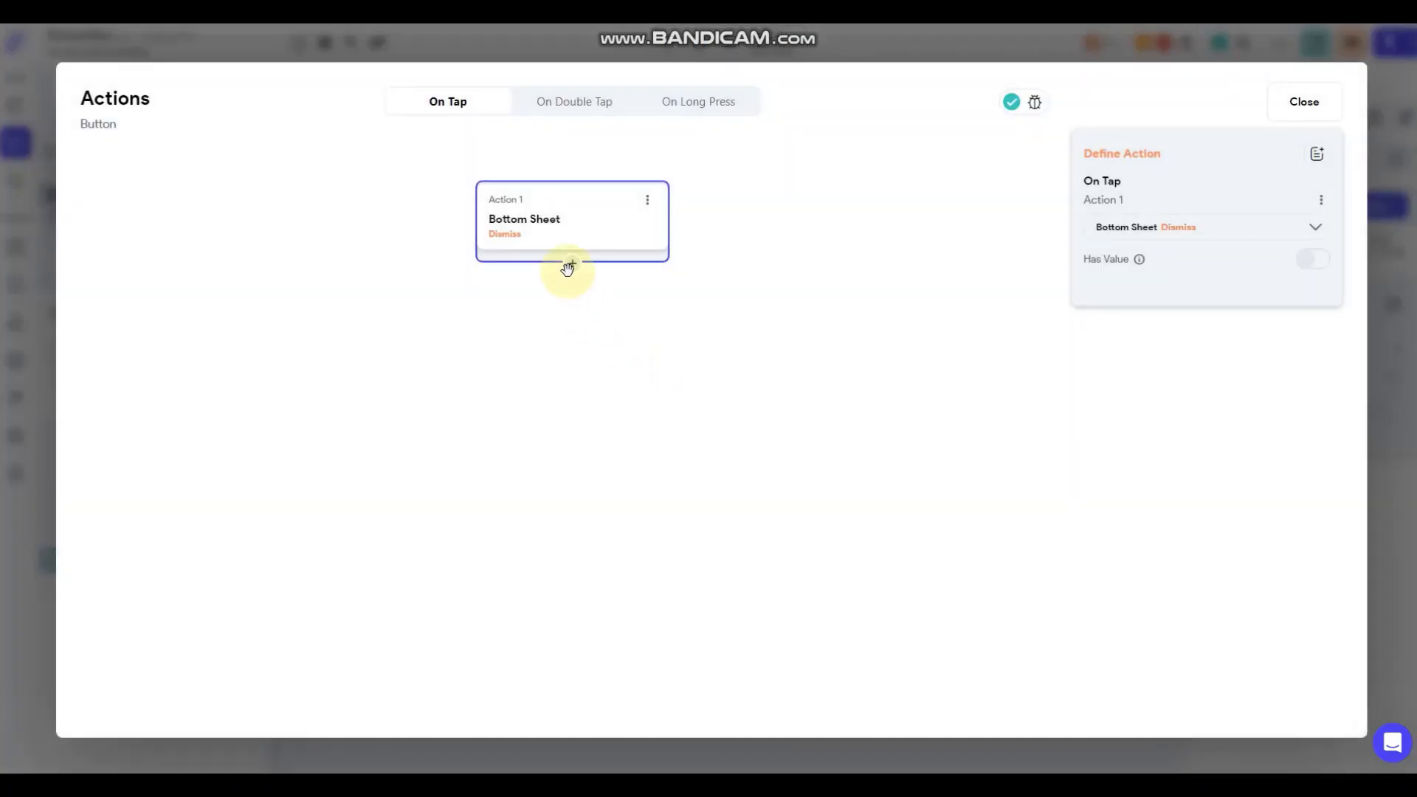
click(573, 266)
click(578, 298)
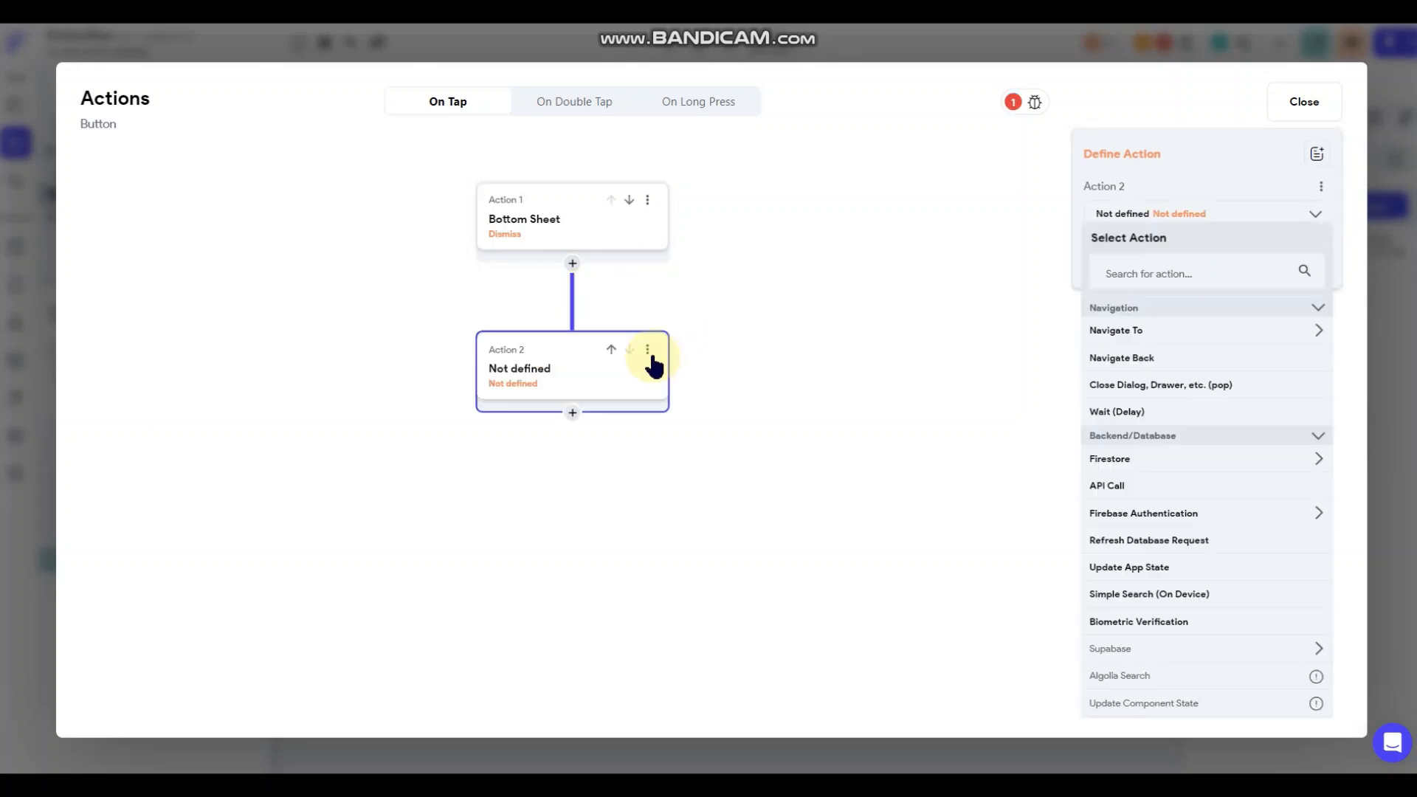
click(610, 349)
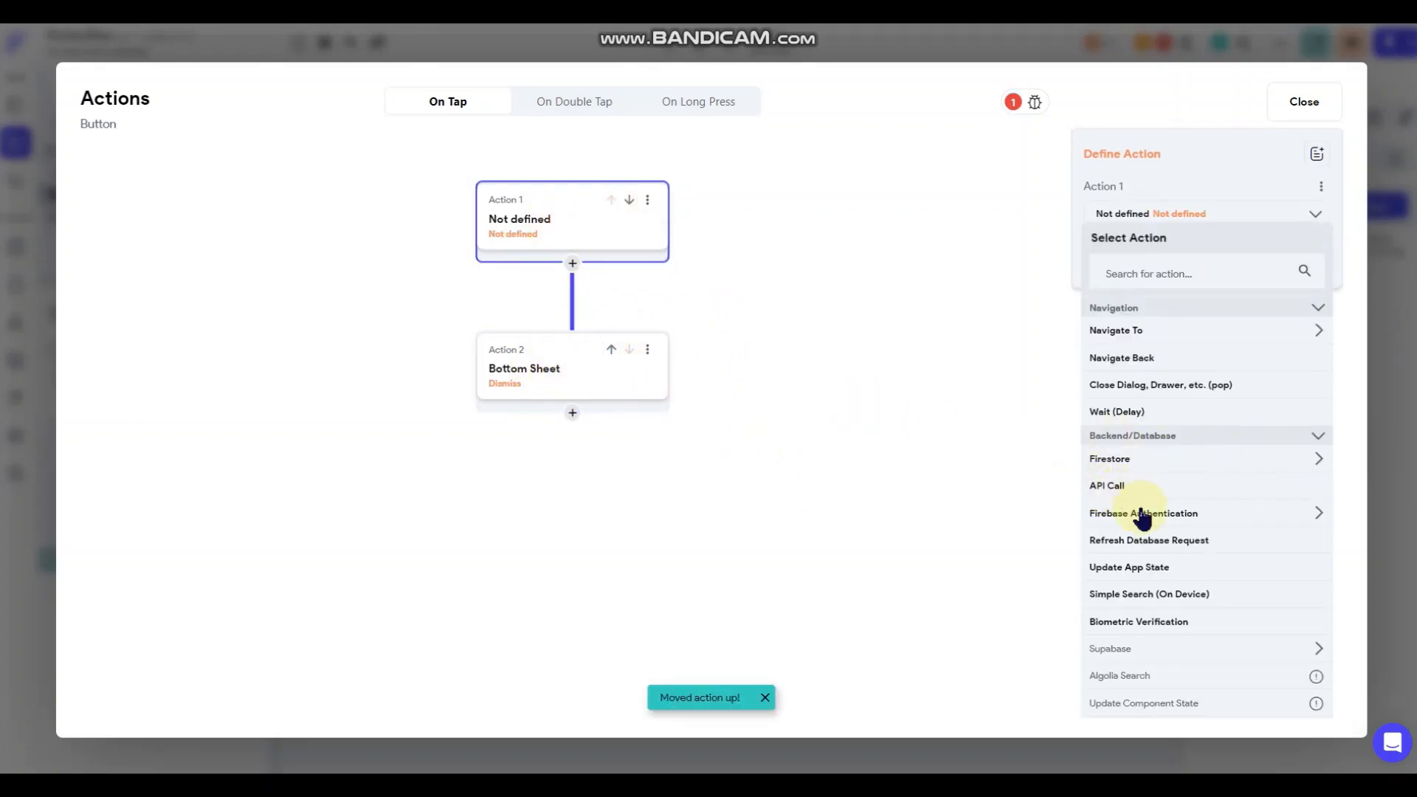
Define the first On Tap action as Update App State and add the adlastseen field to it.
scroll(1185, 500, down, 1)
click(1114, 495)
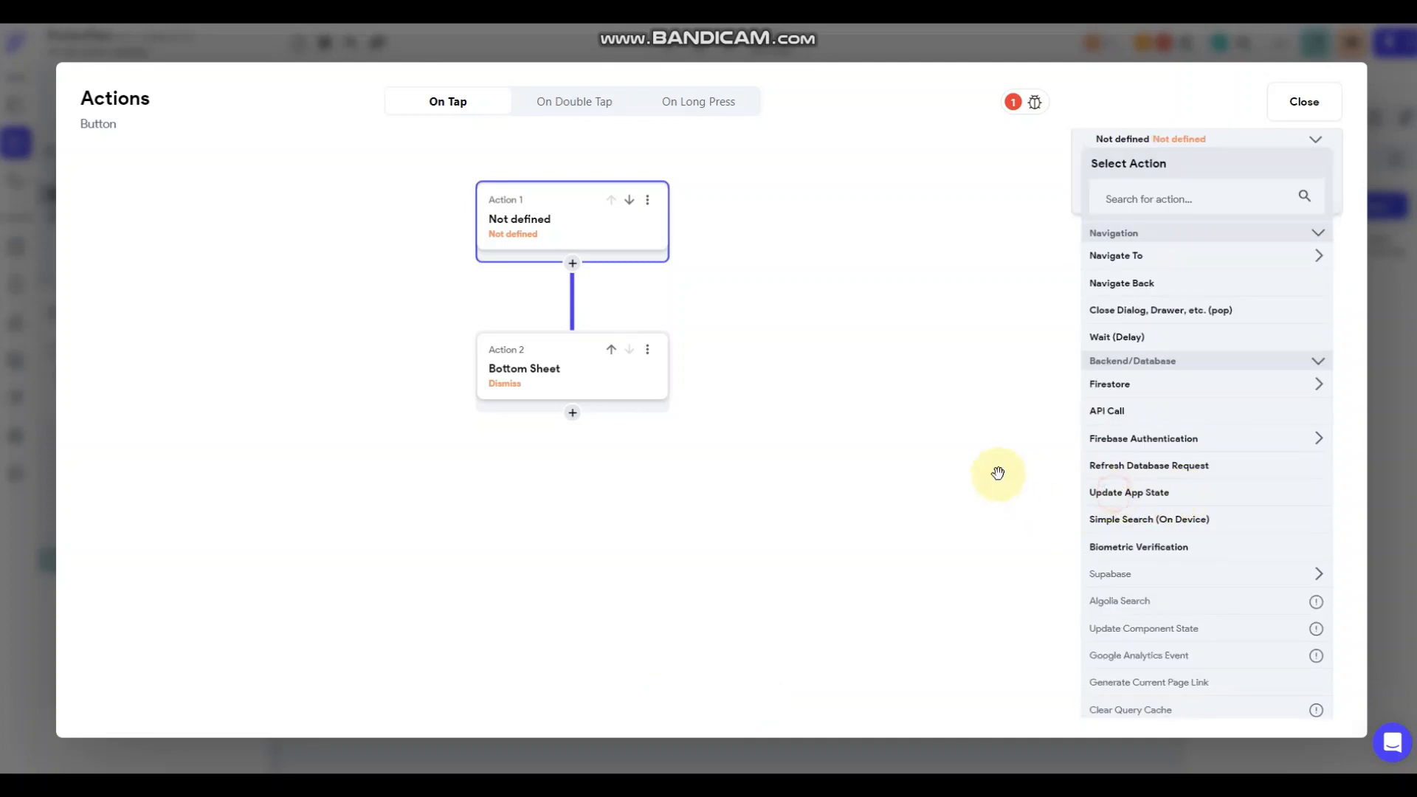
click(1144, 294)
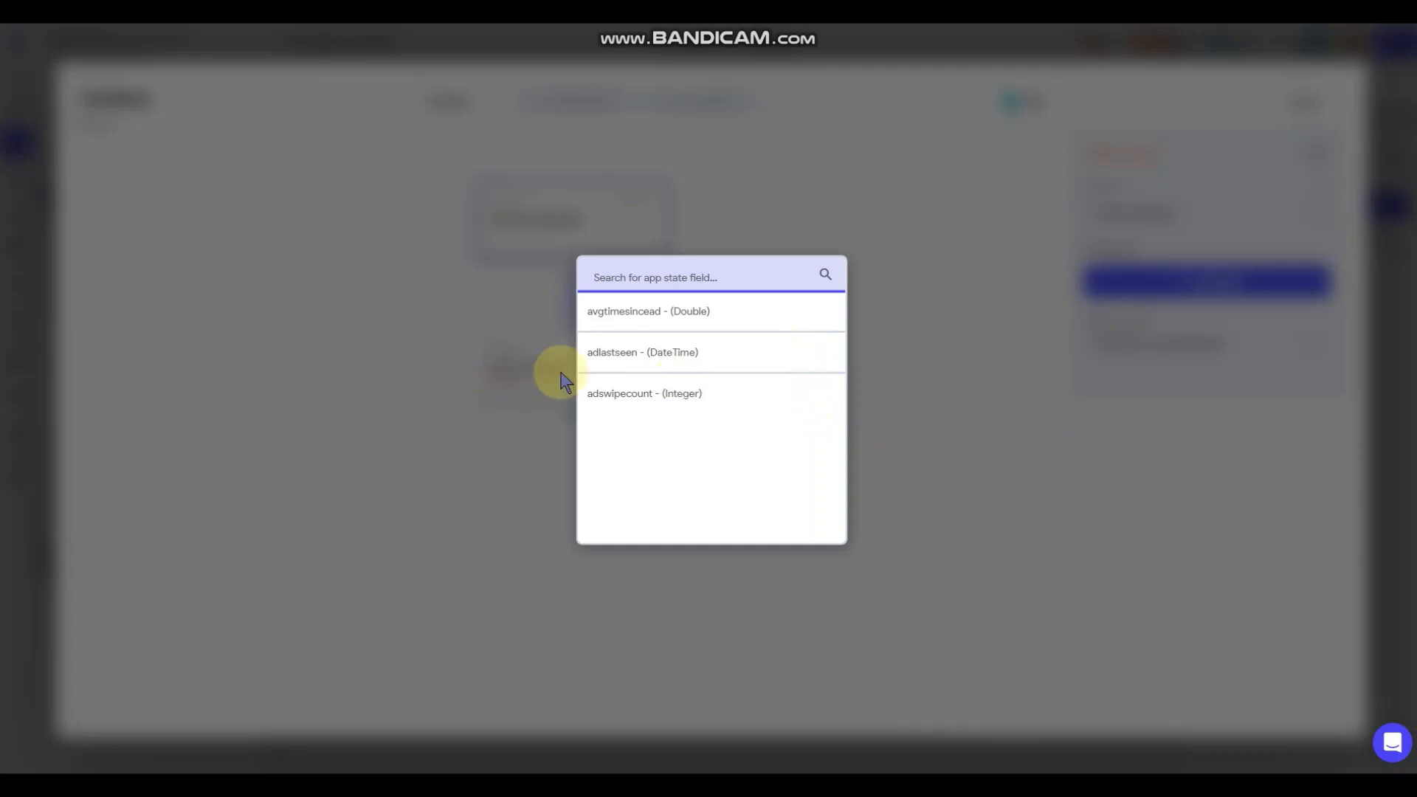
click(616, 352)
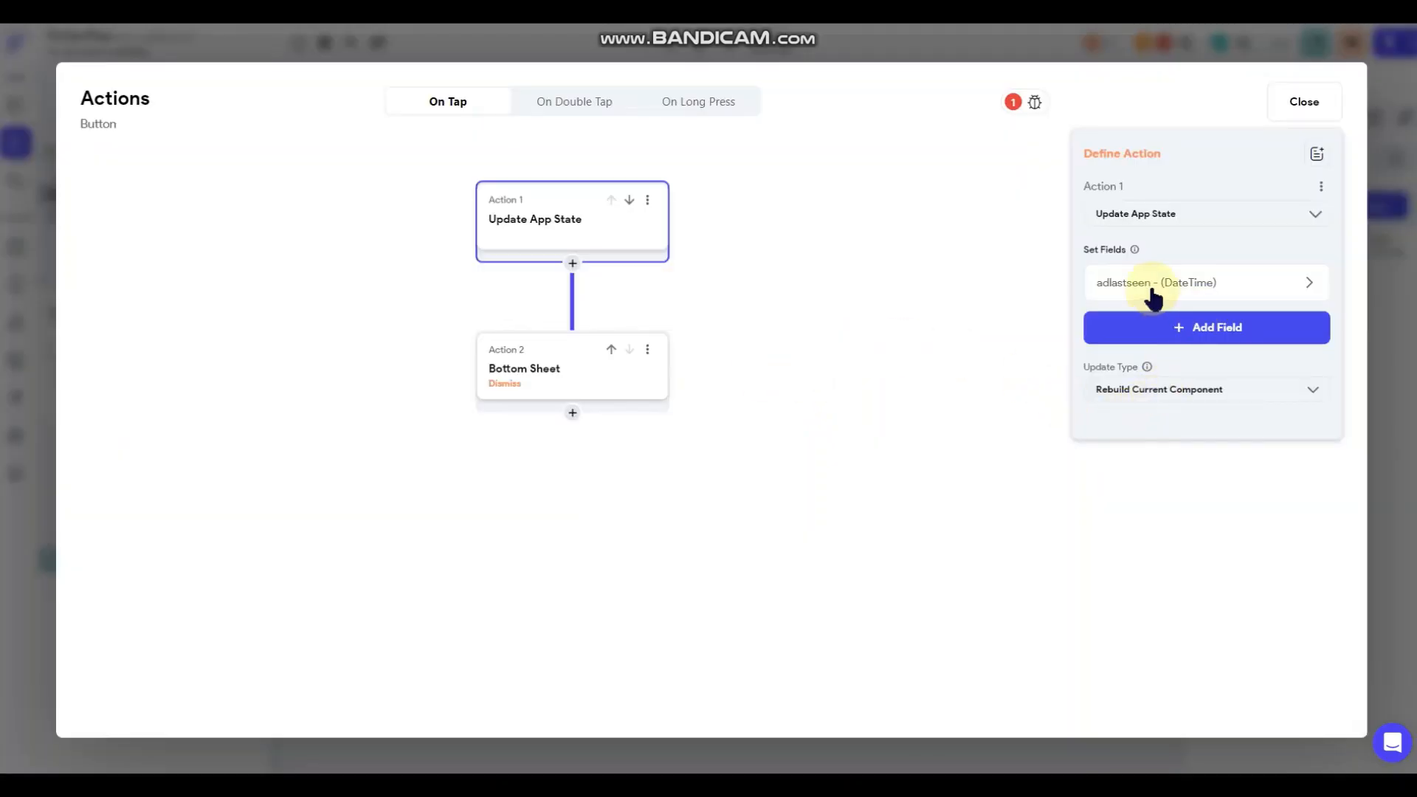
Set the value of the adlastseen field to Current Time from the Global Properties.
click(1173, 286)
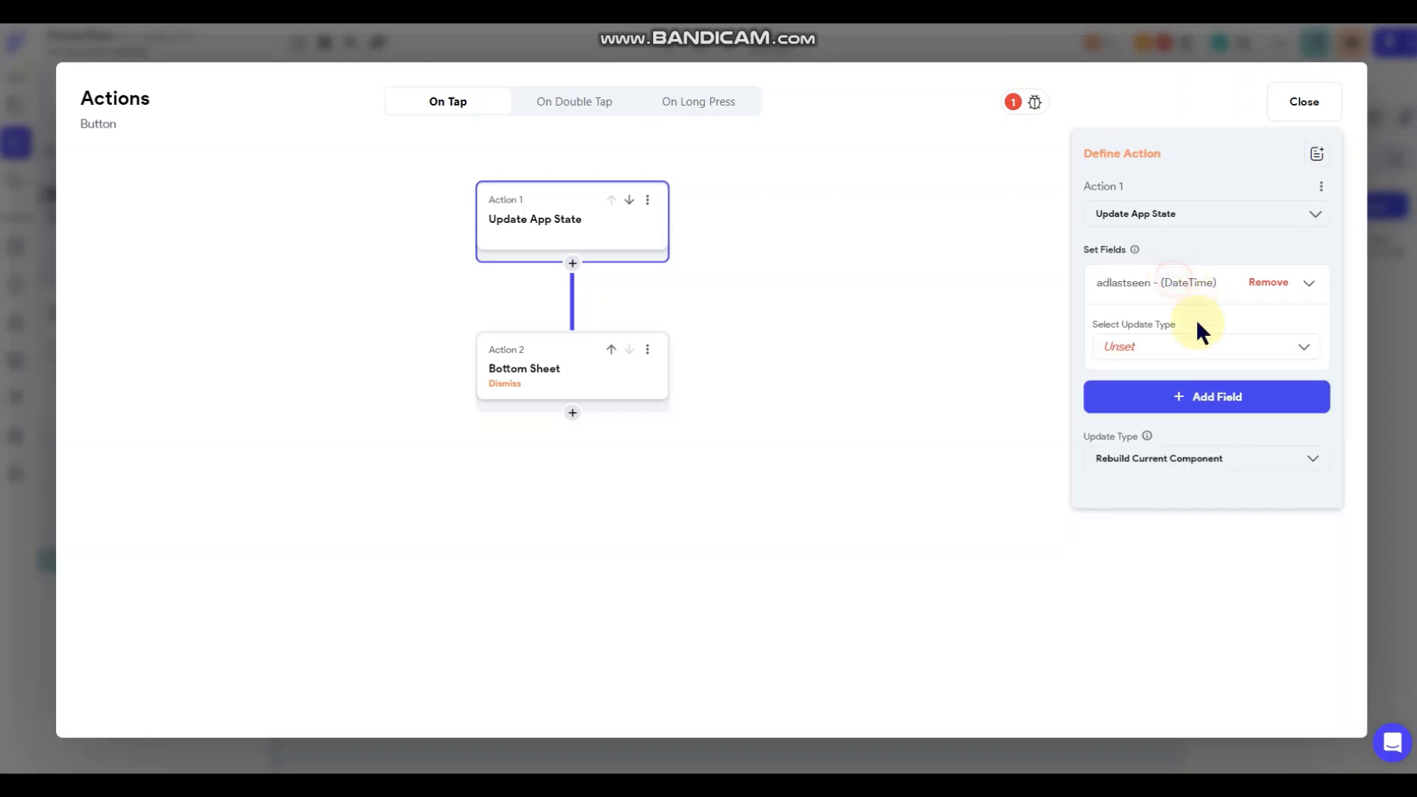
click(1154, 351)
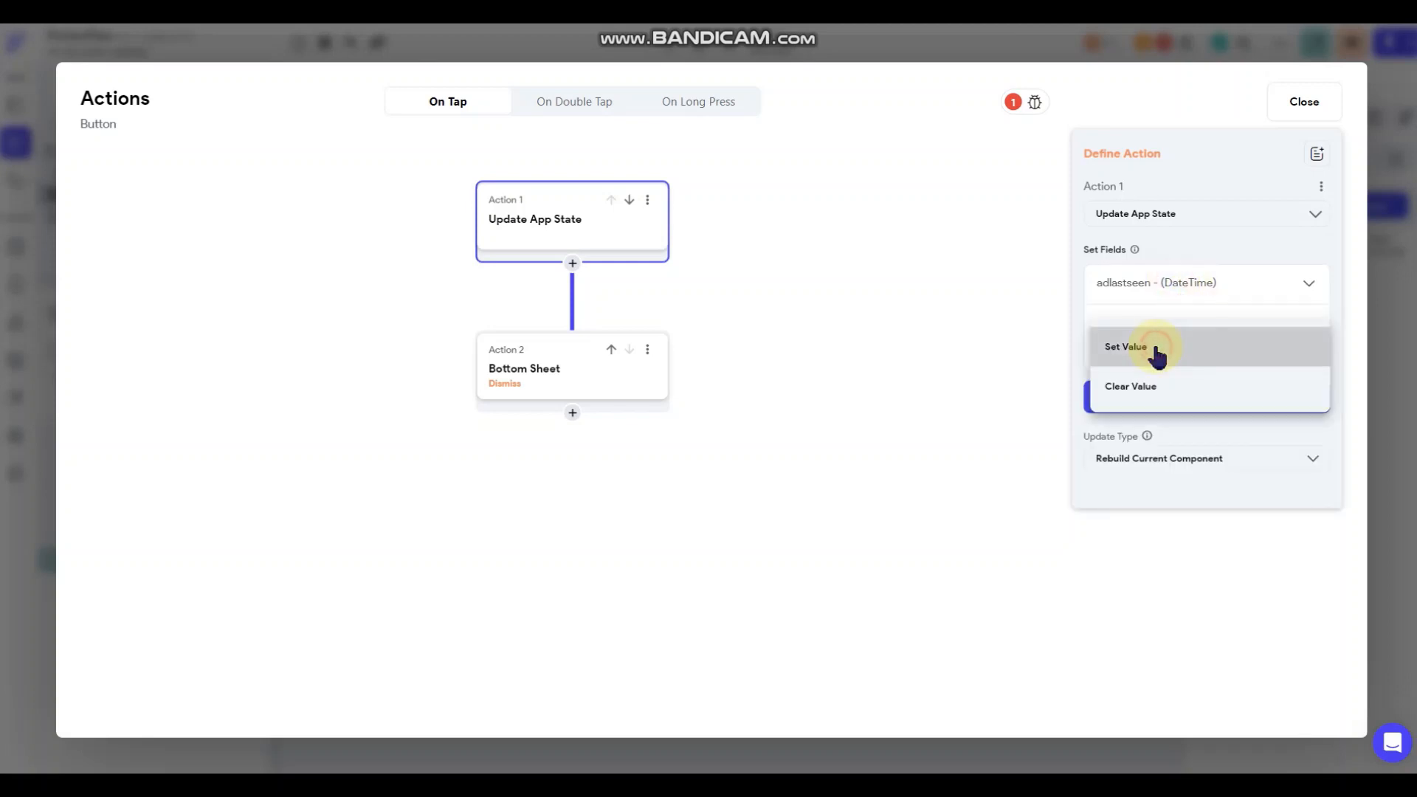
click(1155, 351)
click(1137, 453)
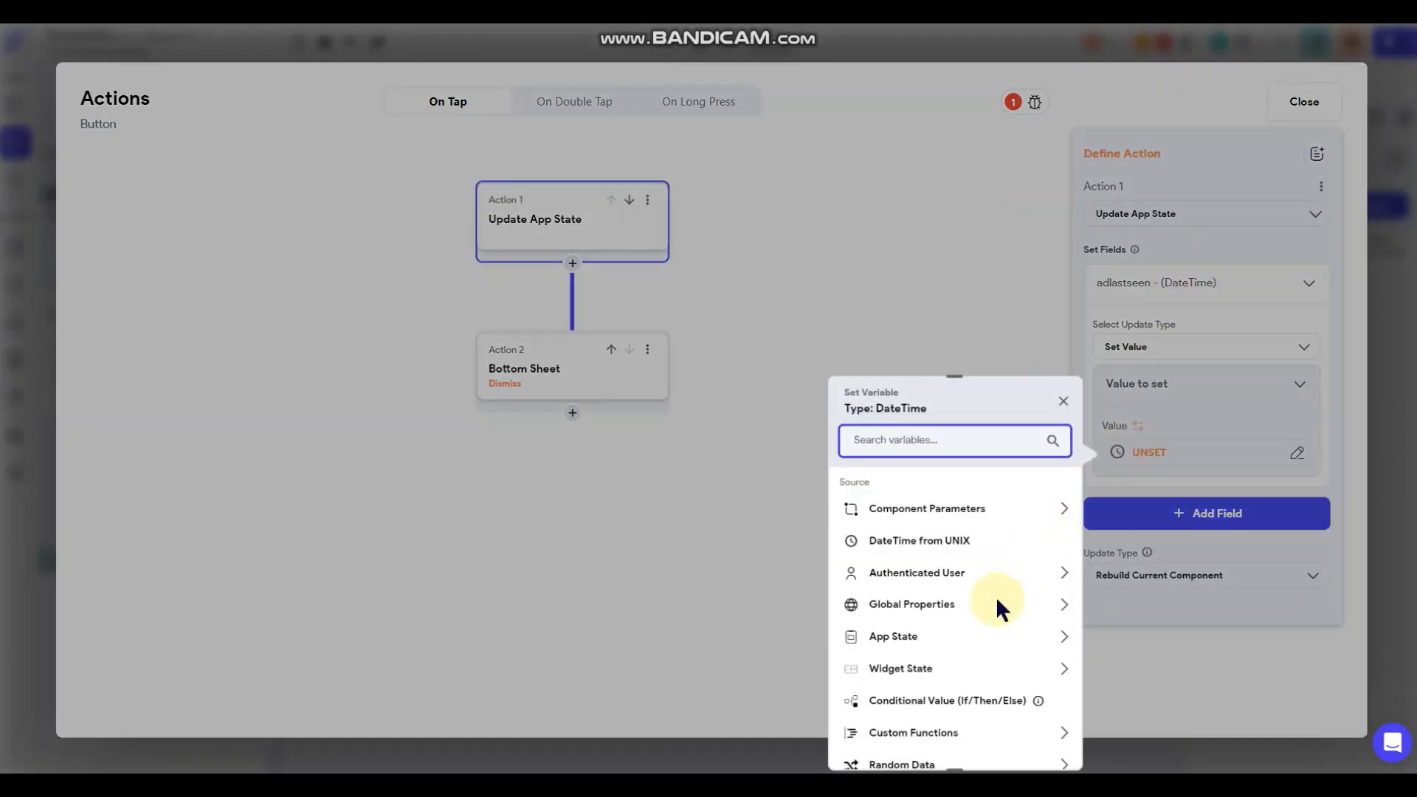
click(971, 606)
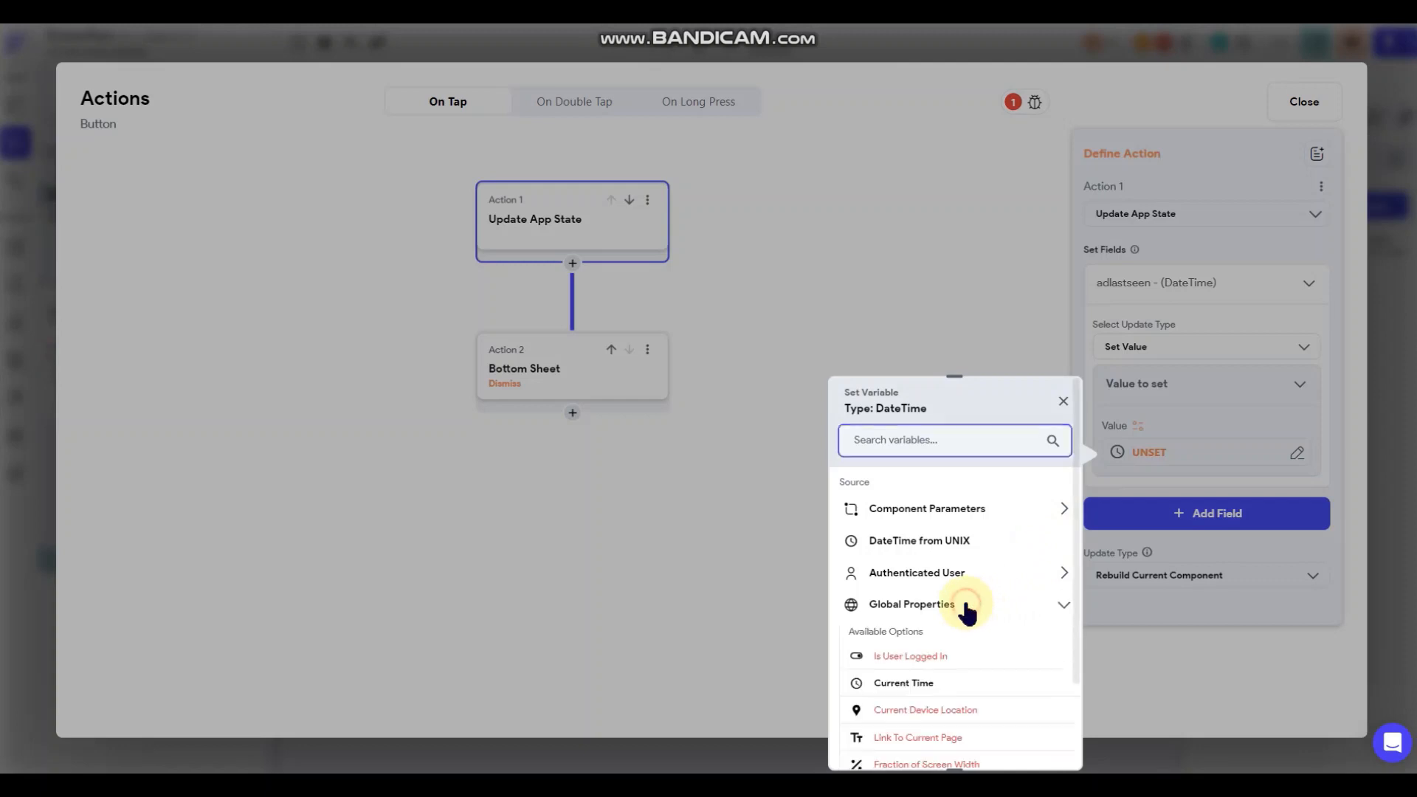
click(895, 686)
click(1040, 742)
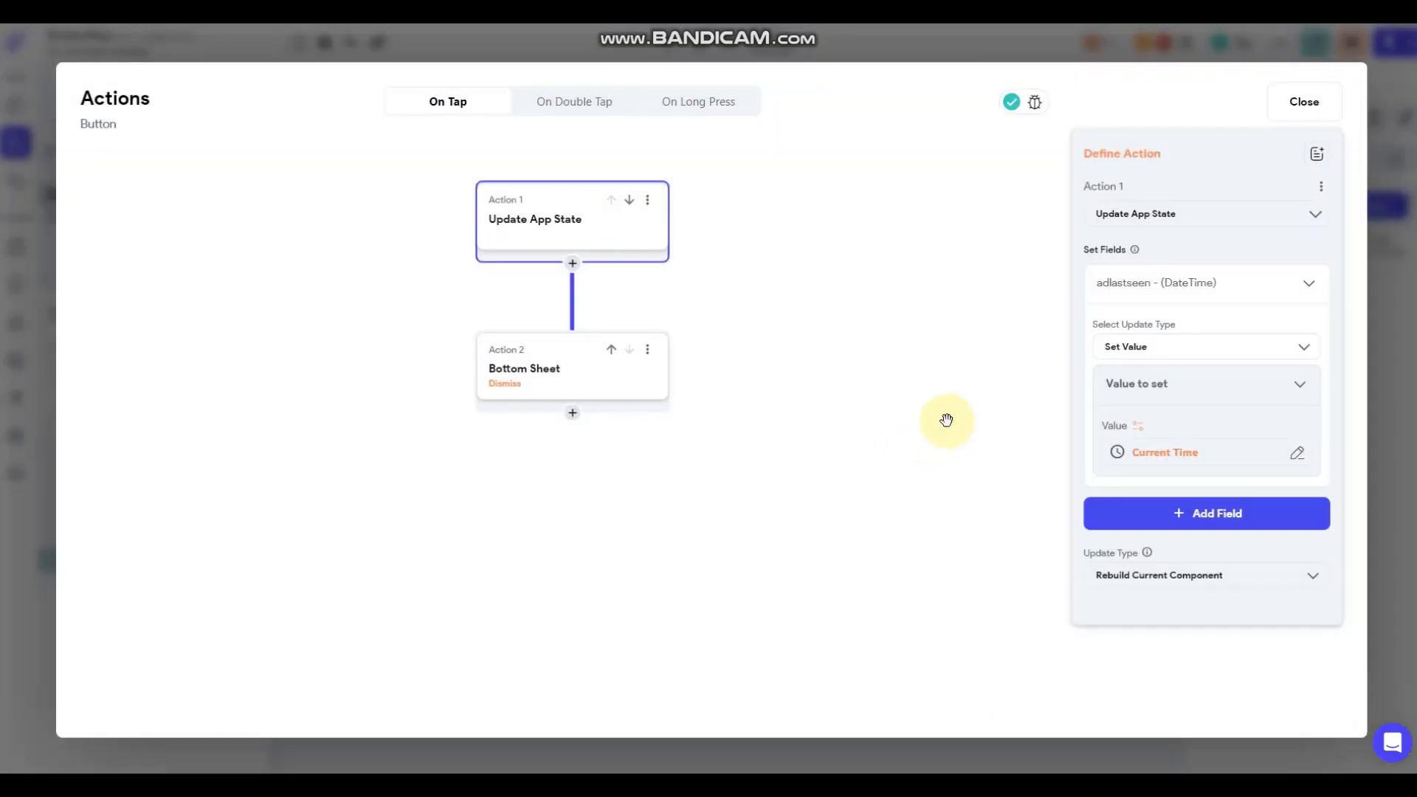
Add the adswipecount field to the Update App State action with the Clear Value update type.
click(1181, 516)
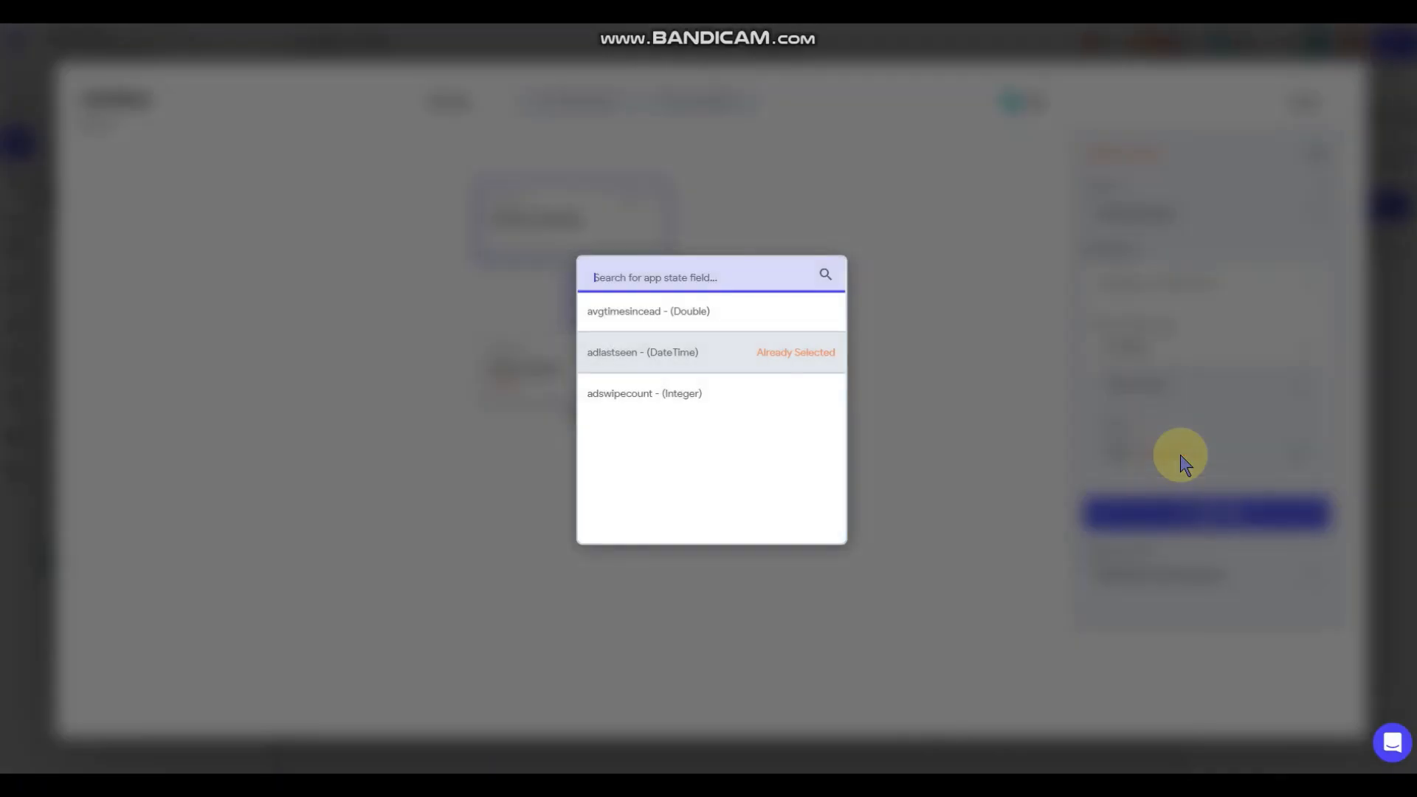
click(635, 402)
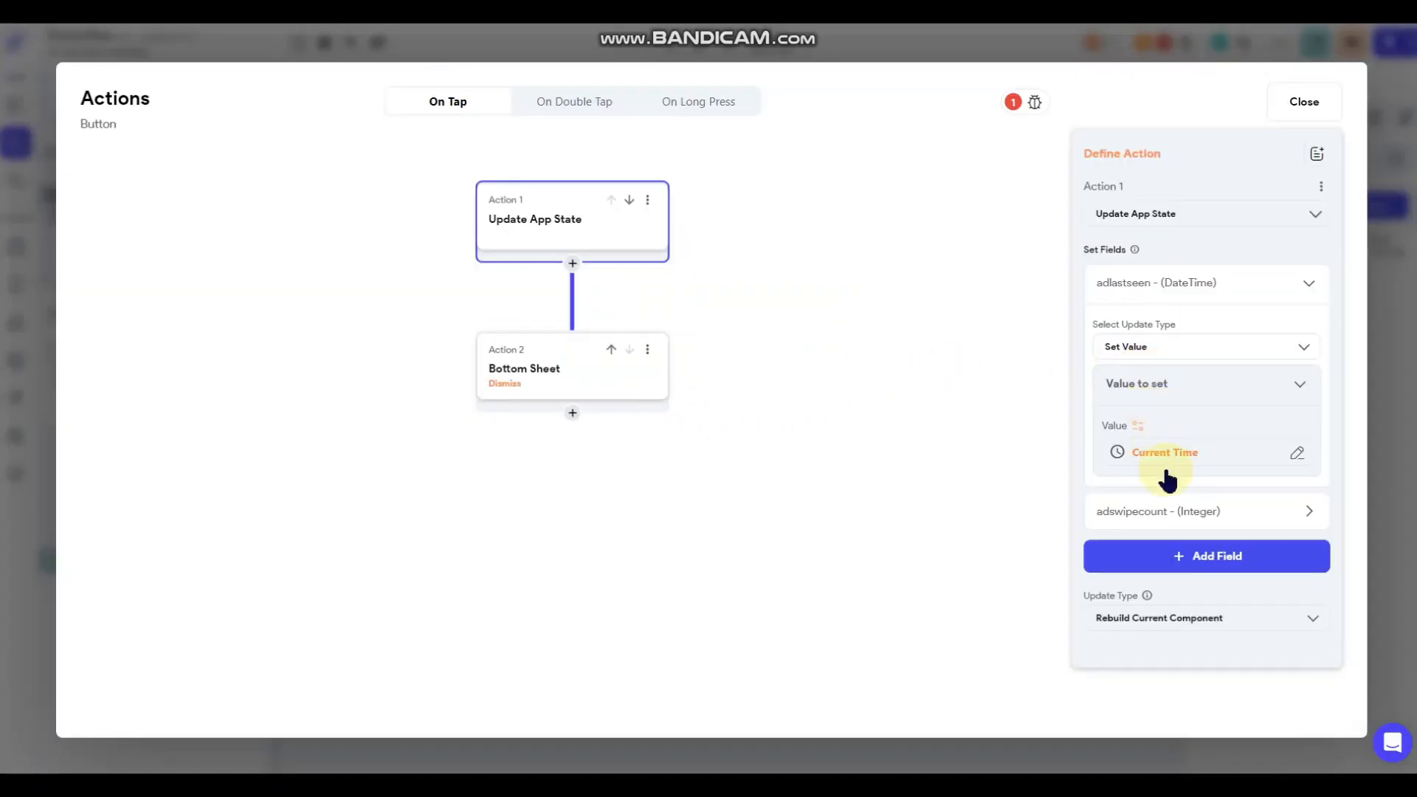
click(1159, 507)
click(1161, 556)
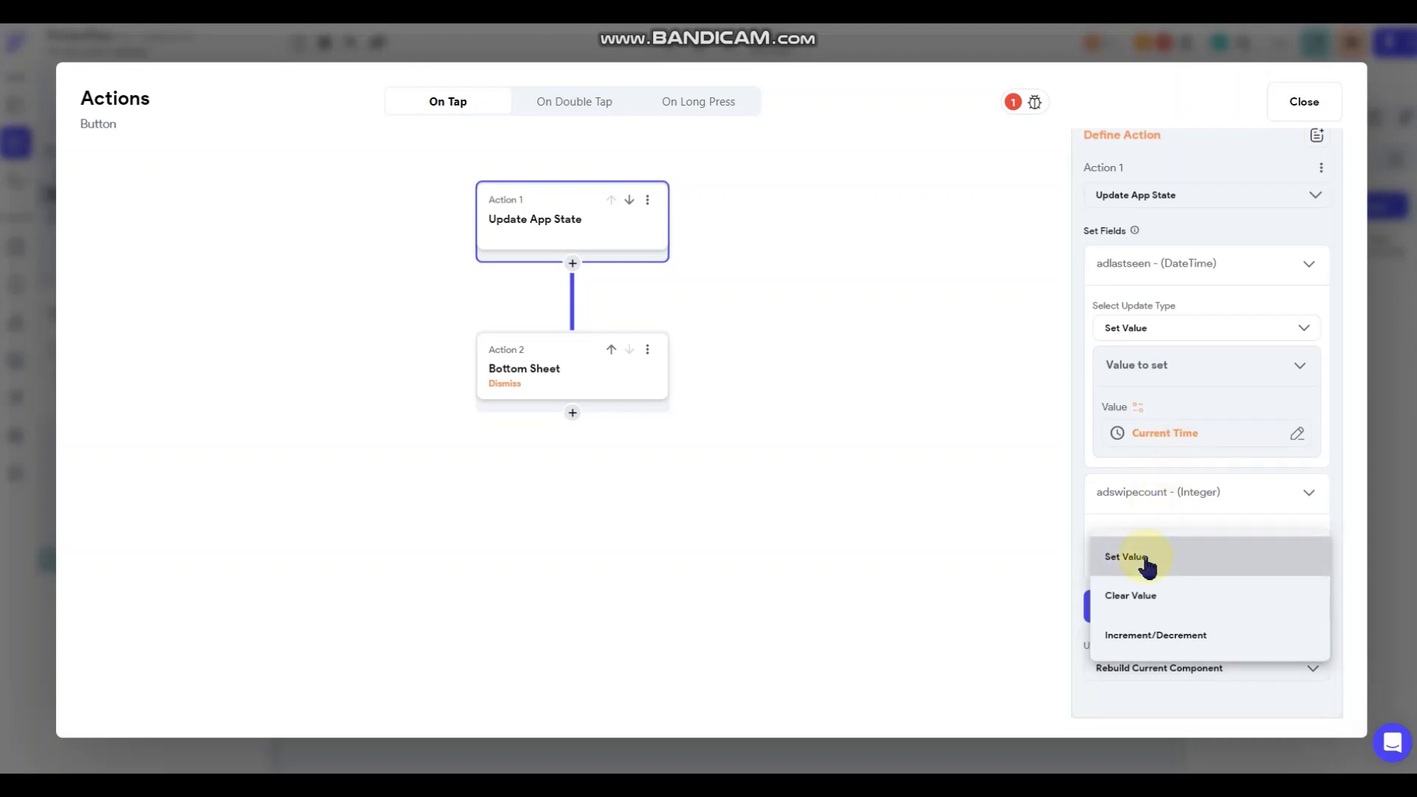
click(1144, 595)
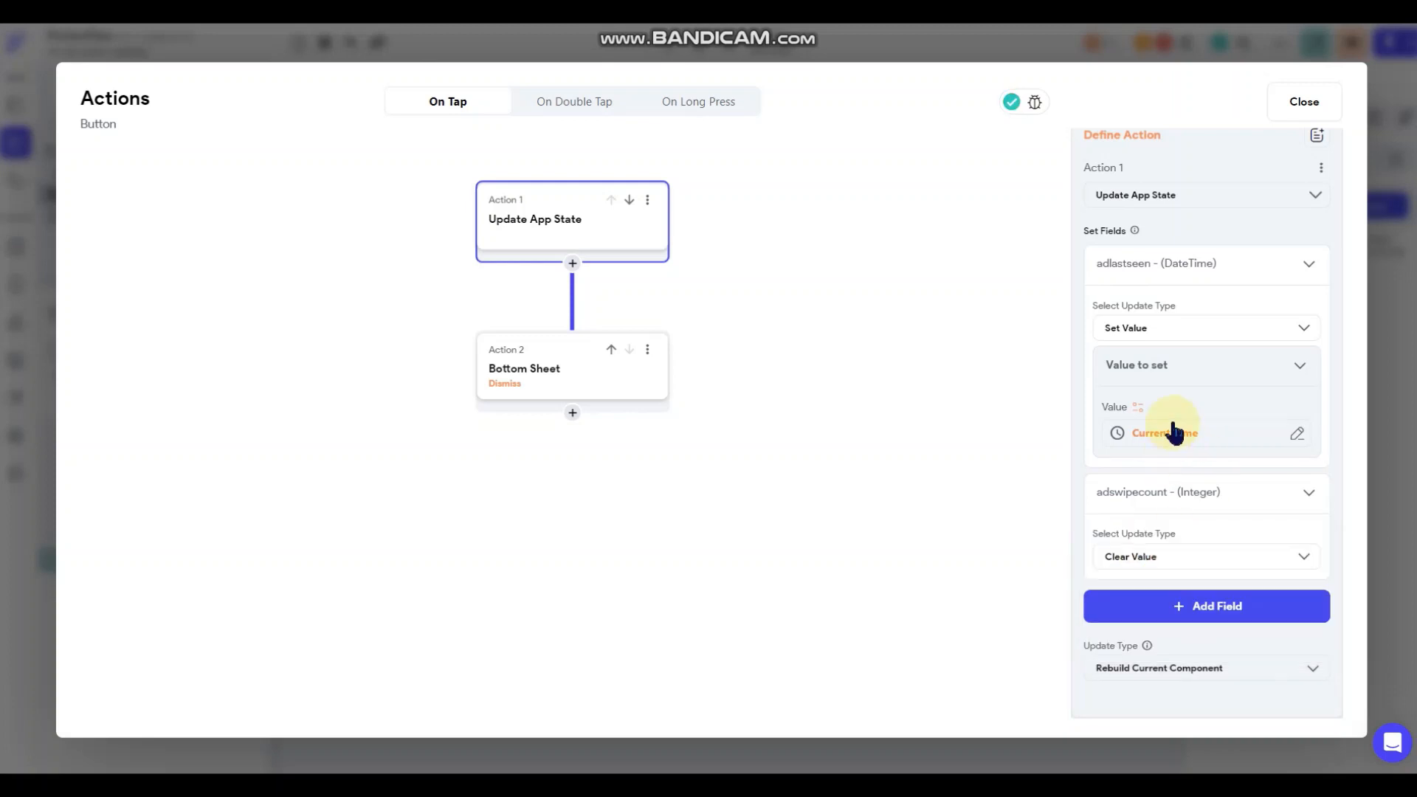
Add the avgtimesincead field to the Update App State action with the Clear Value update type.
click(1152, 613)
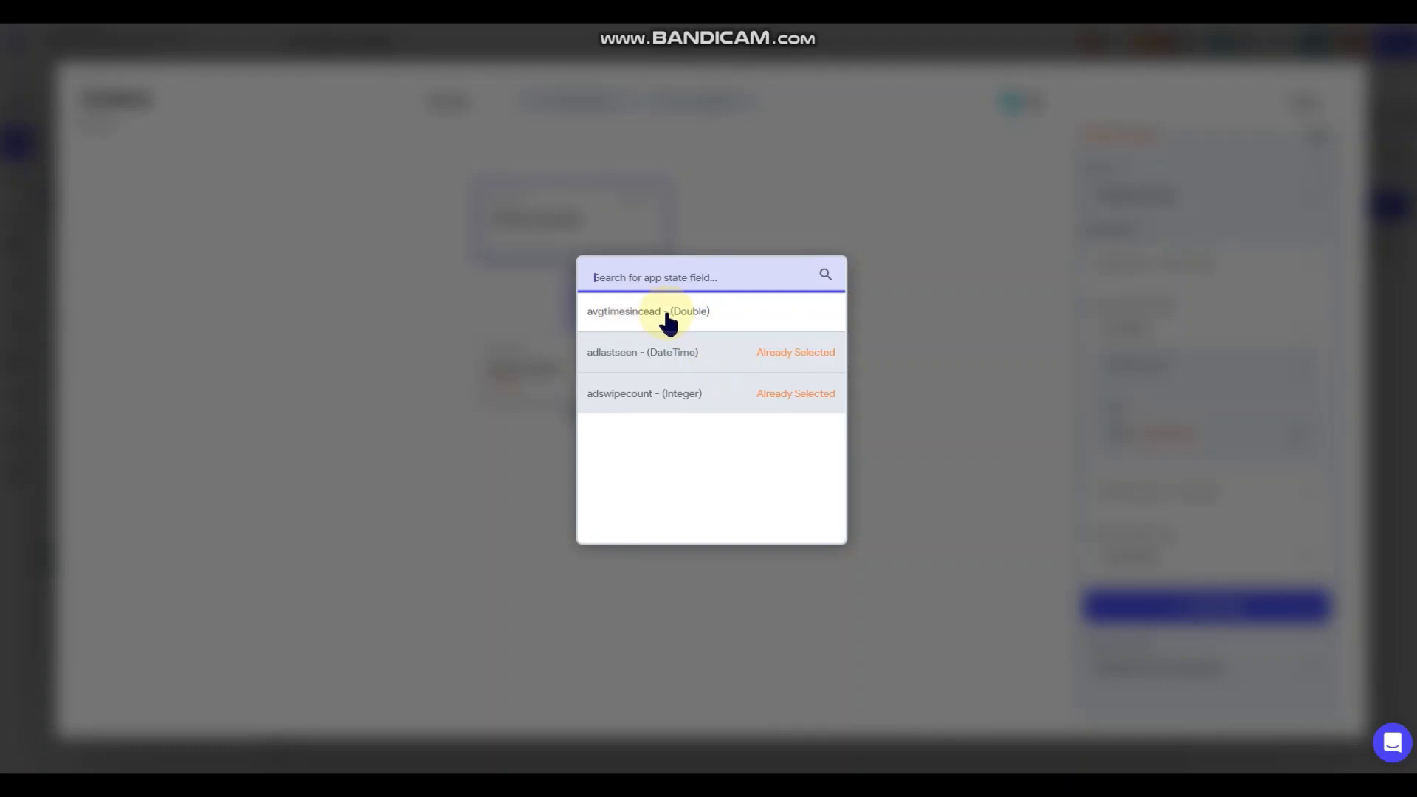
click(686, 314)
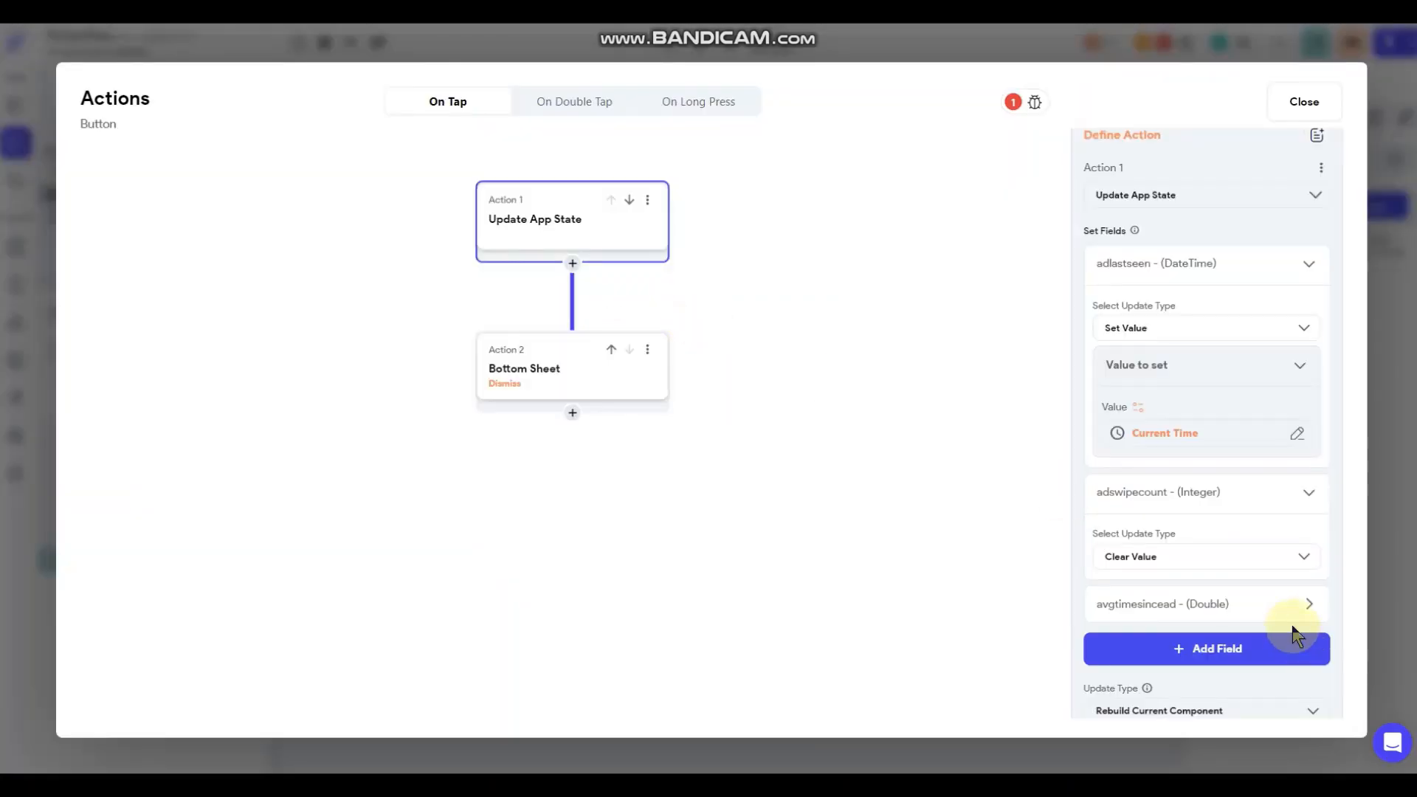
scroll(1181, 575, down, 1)
click(1146, 566)
scroll(1155, 539, down, 1)
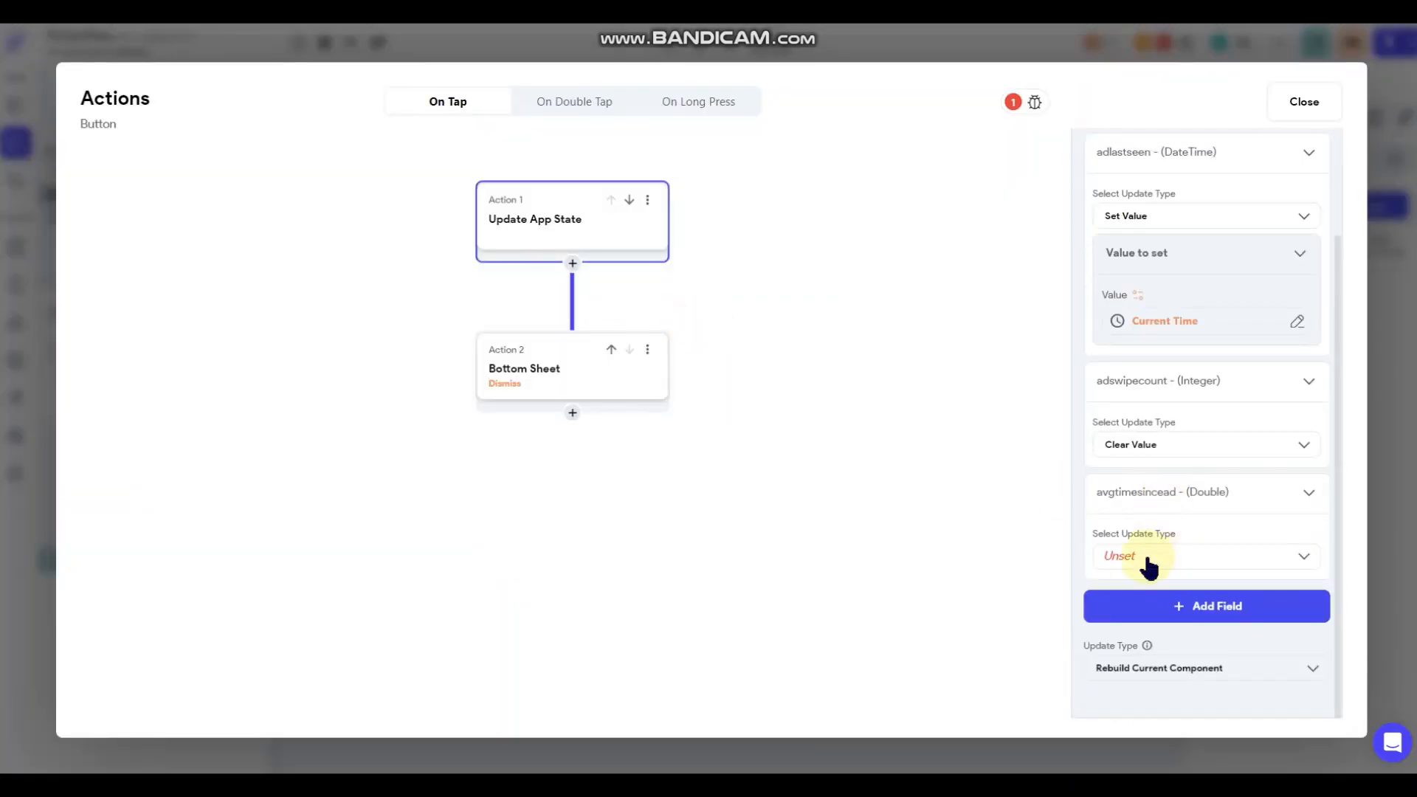
click(1148, 564)
click(1128, 595)
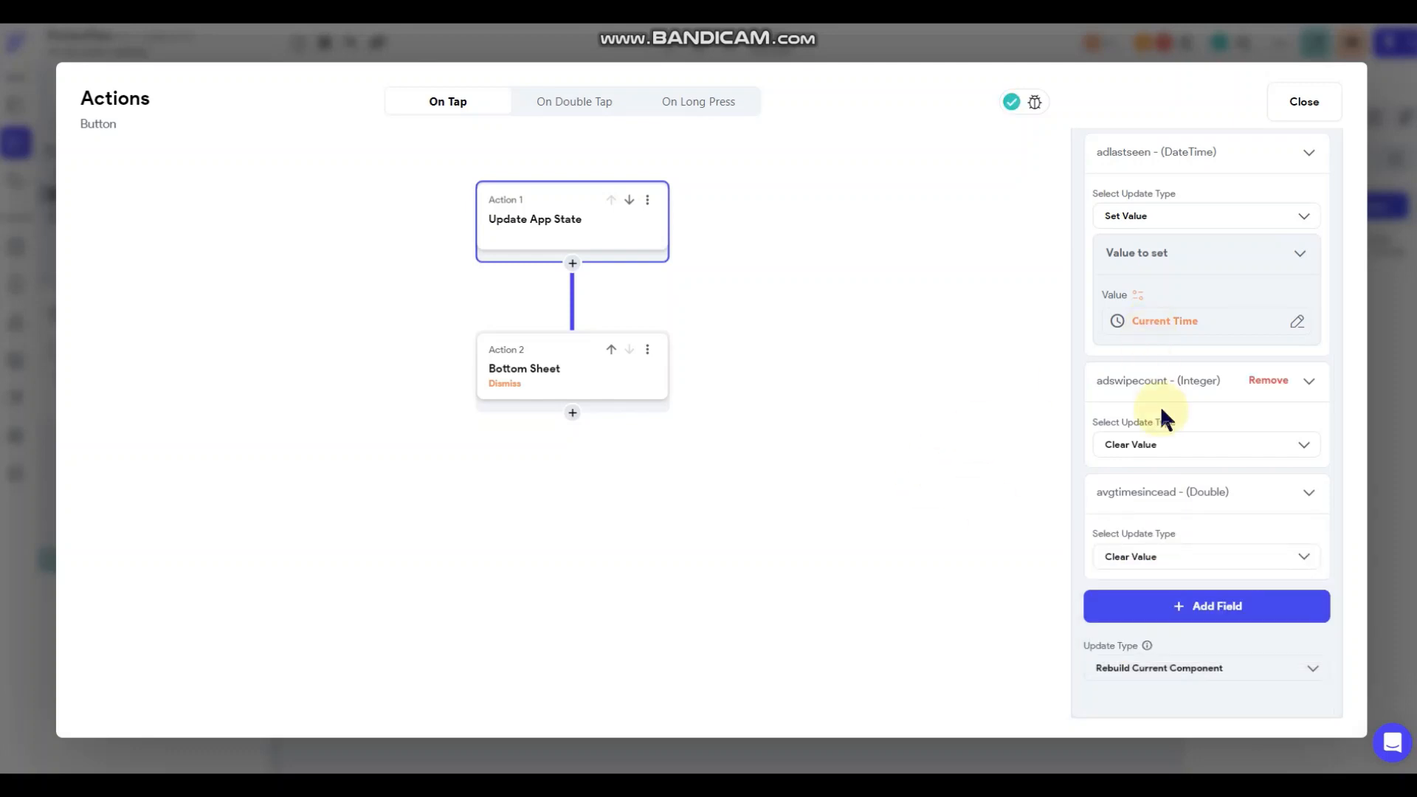
Review the Update App State and Bottom Sheet Dismiss actions in the button's flow and close the action flow editor.
scroll(1173, 369, up, 2)
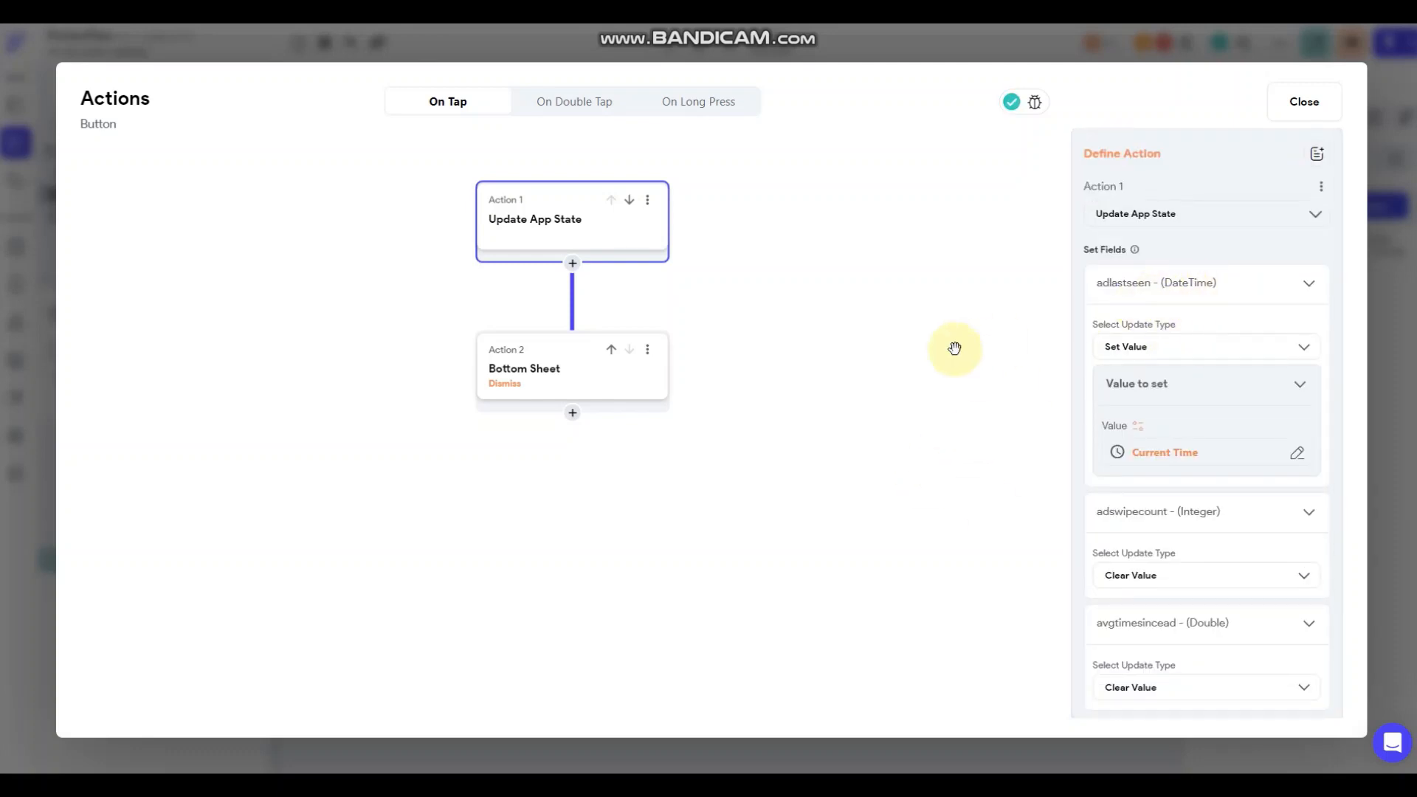
click(725, 357)
click(554, 240)
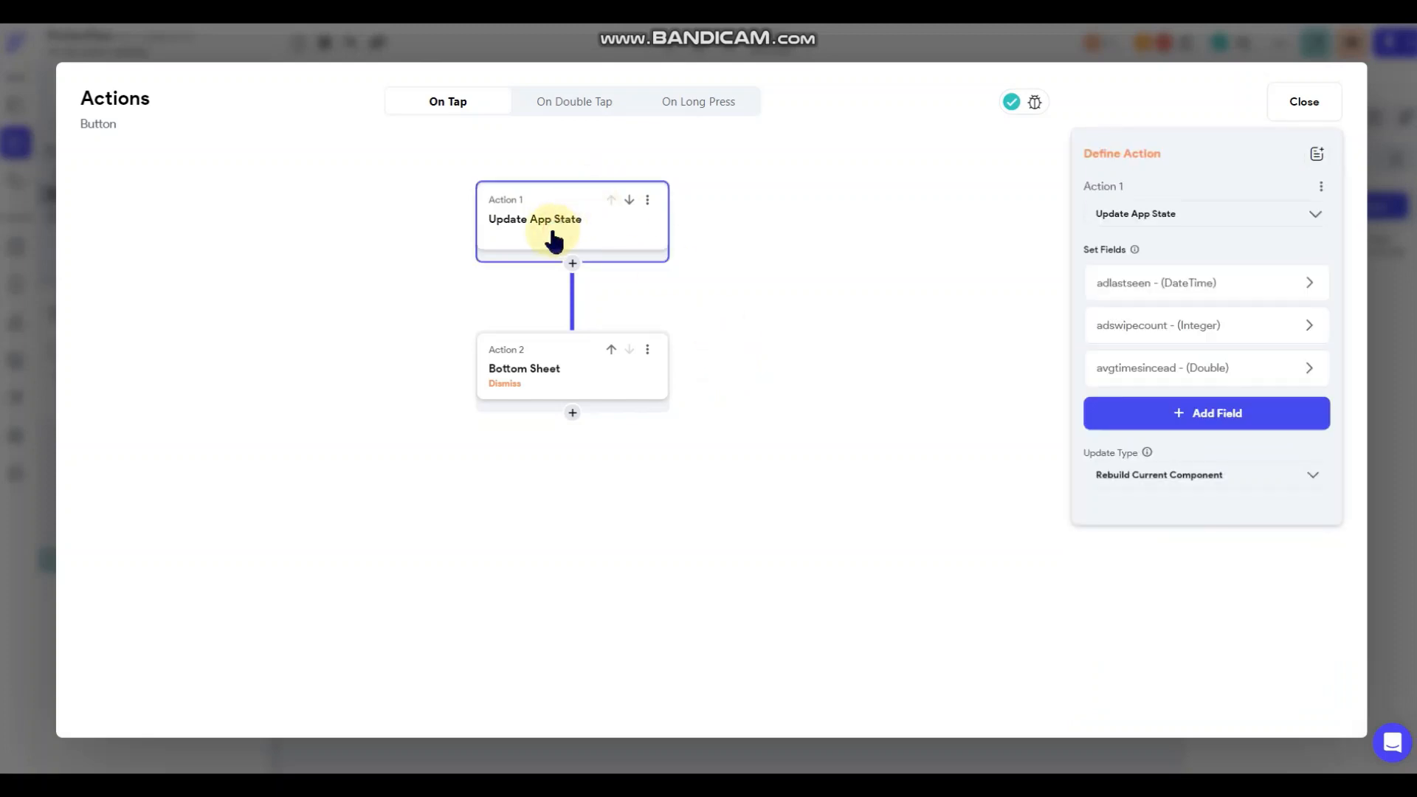
click(563, 367)
click(768, 244)
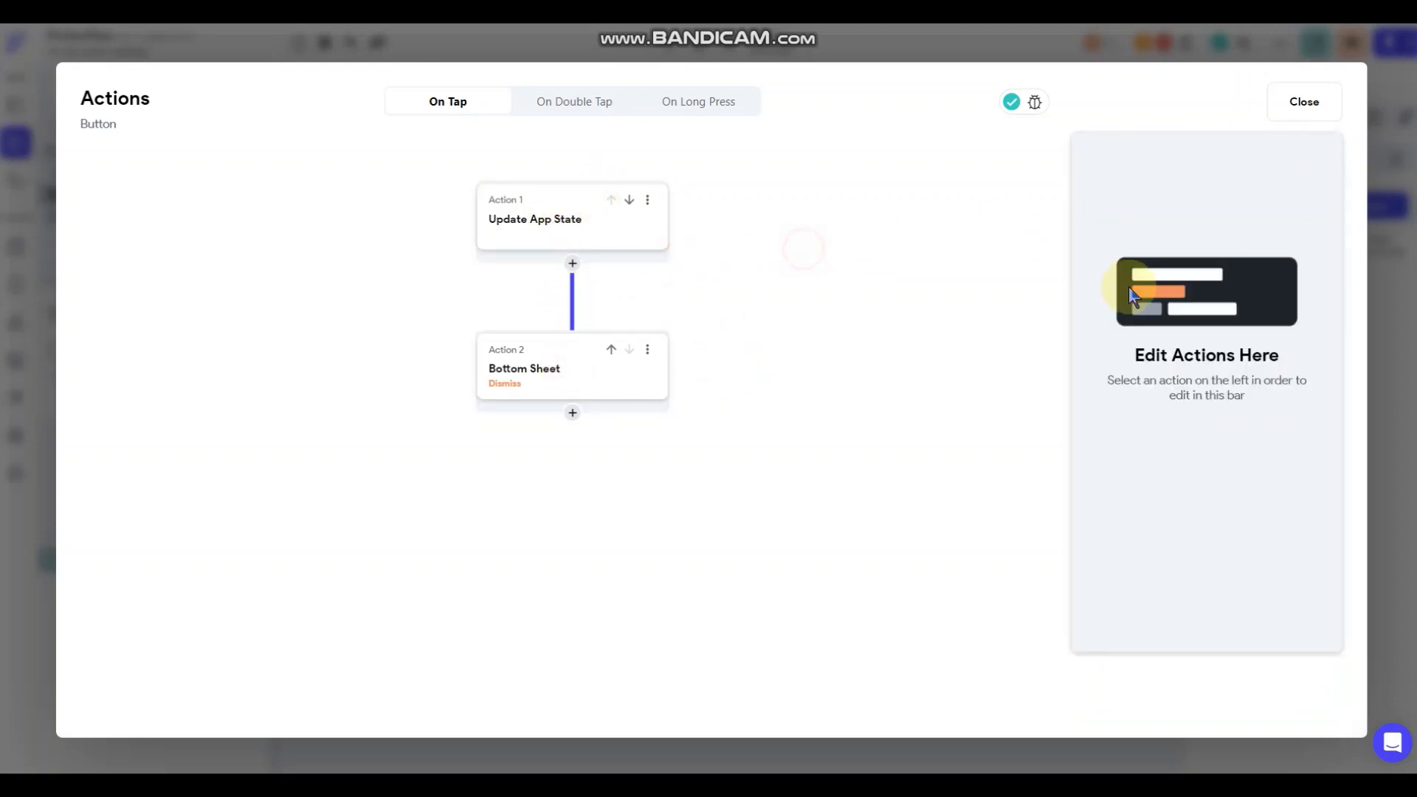
click(1382, 284)
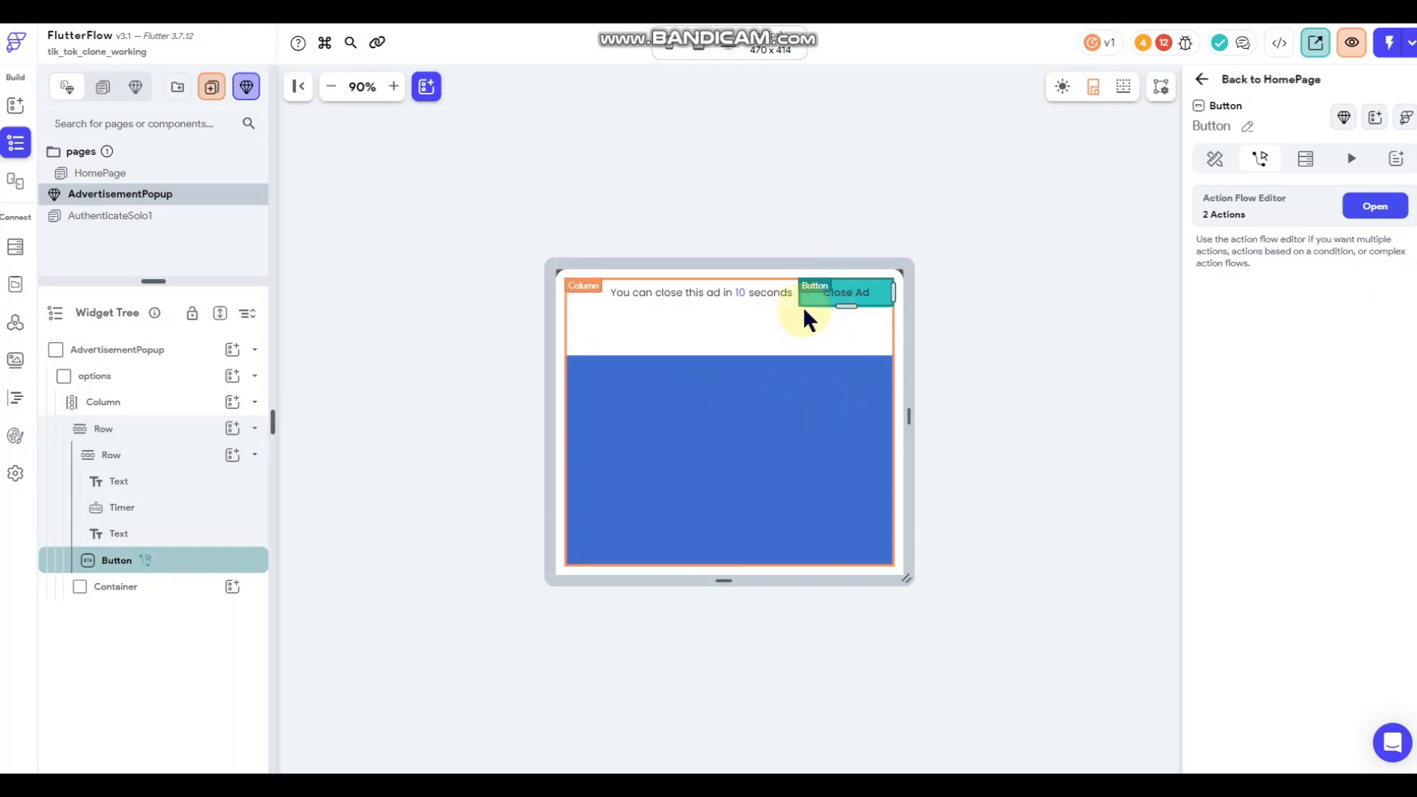
Set the top padding of the blue container below the button row to 8 and stretch its height to about 321.
click(961, 281)
click(772, 402)
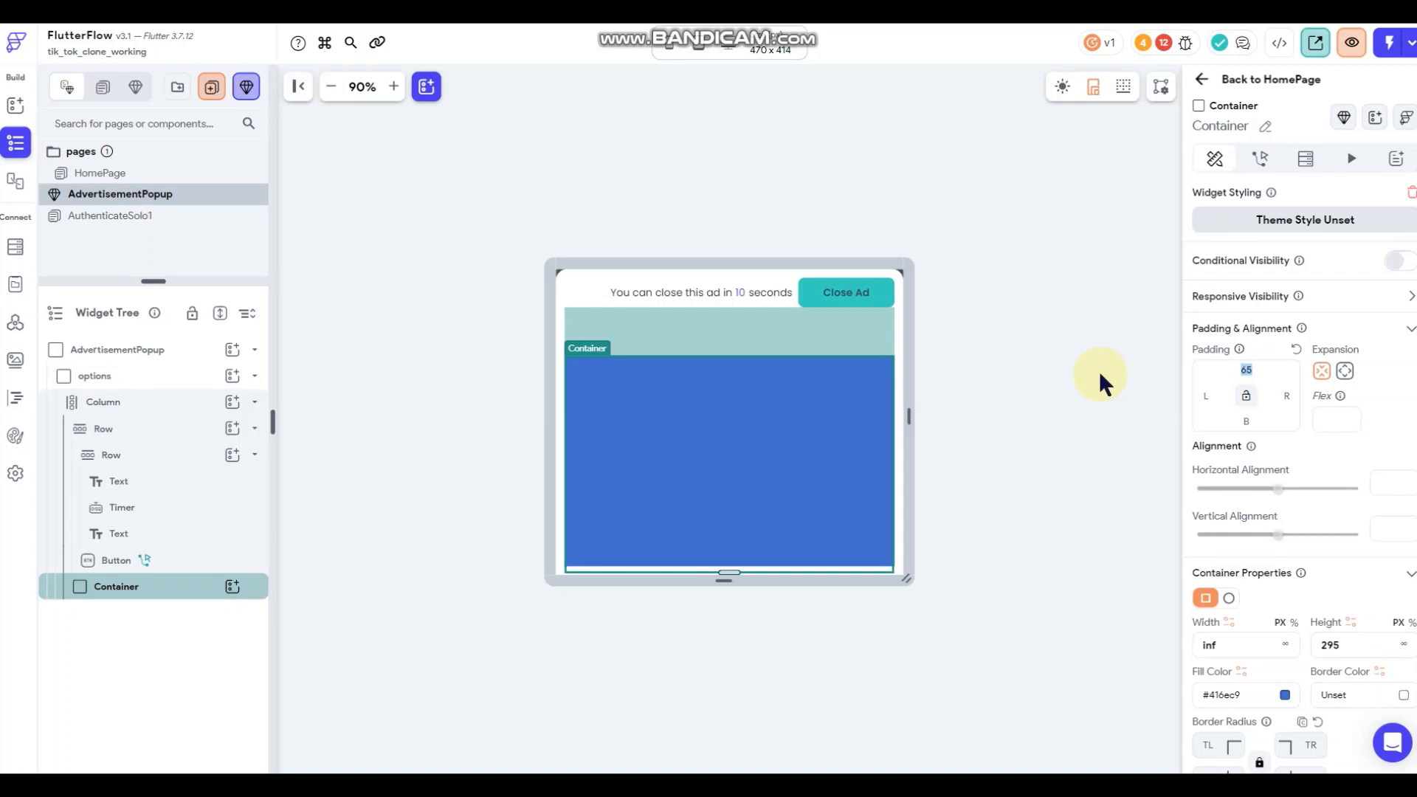
text(8)
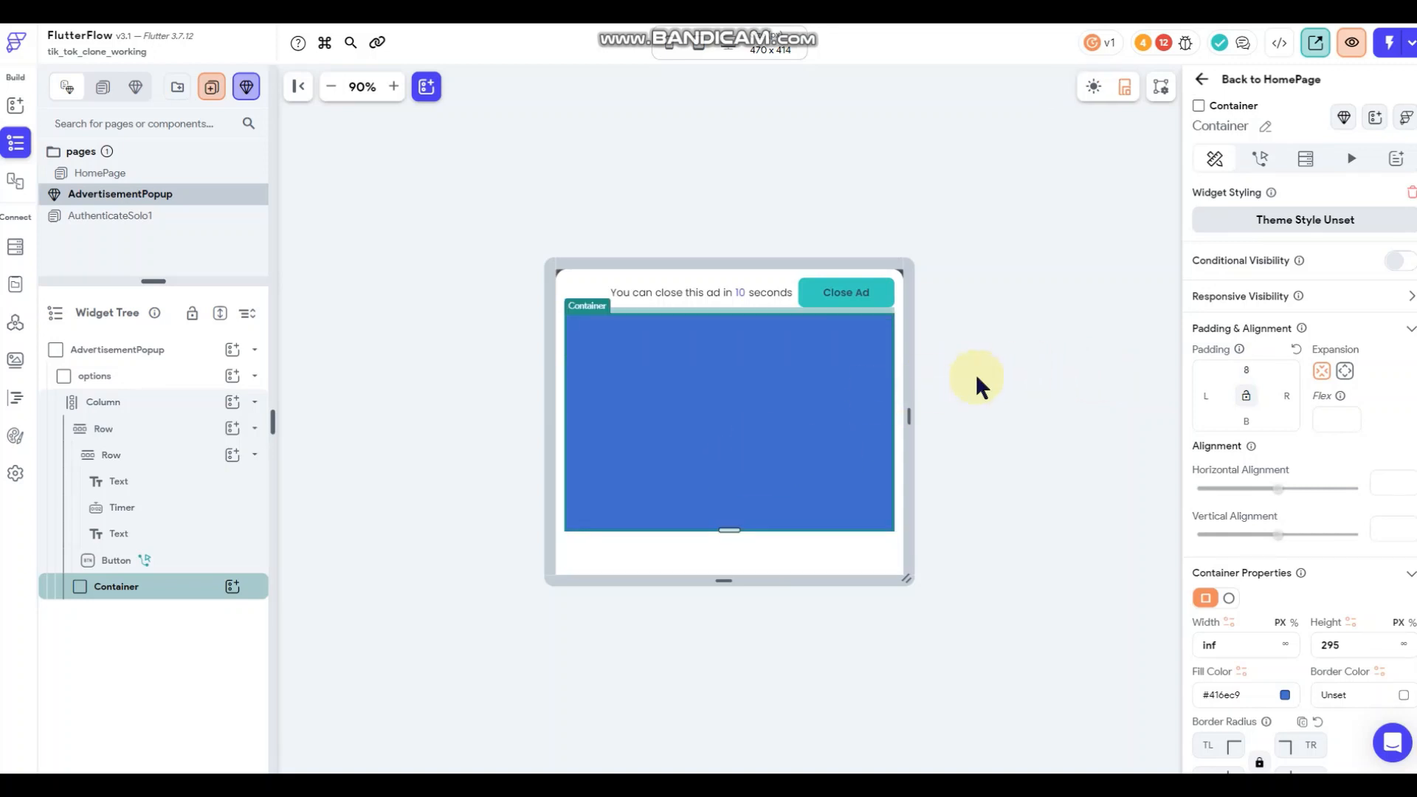
drag(732, 531, 729, 551)
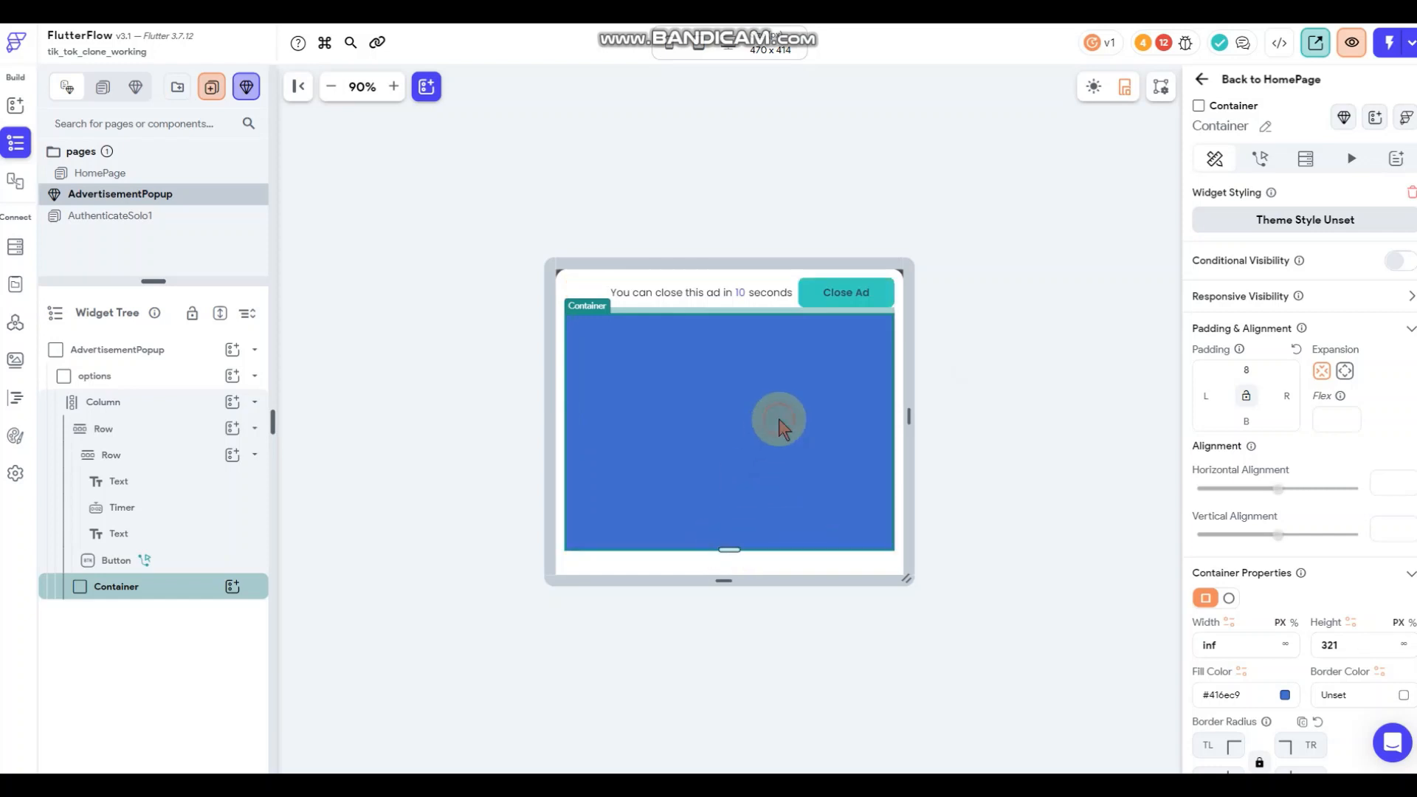
Change the container's fill color to the custom color primaryBtnText.
scroll(1283, 590, down, 2)
click(1285, 547)
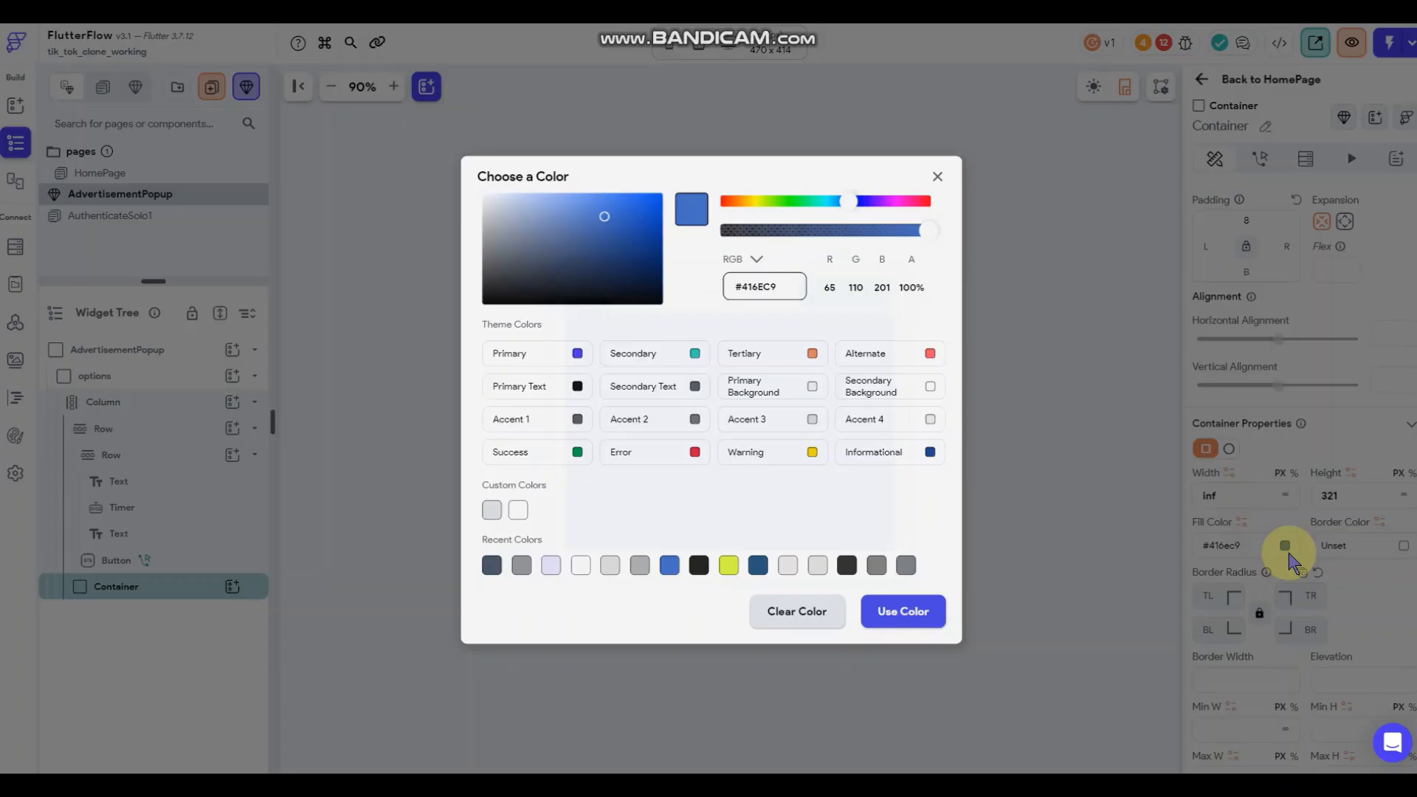
click(519, 510)
click(1110, 492)
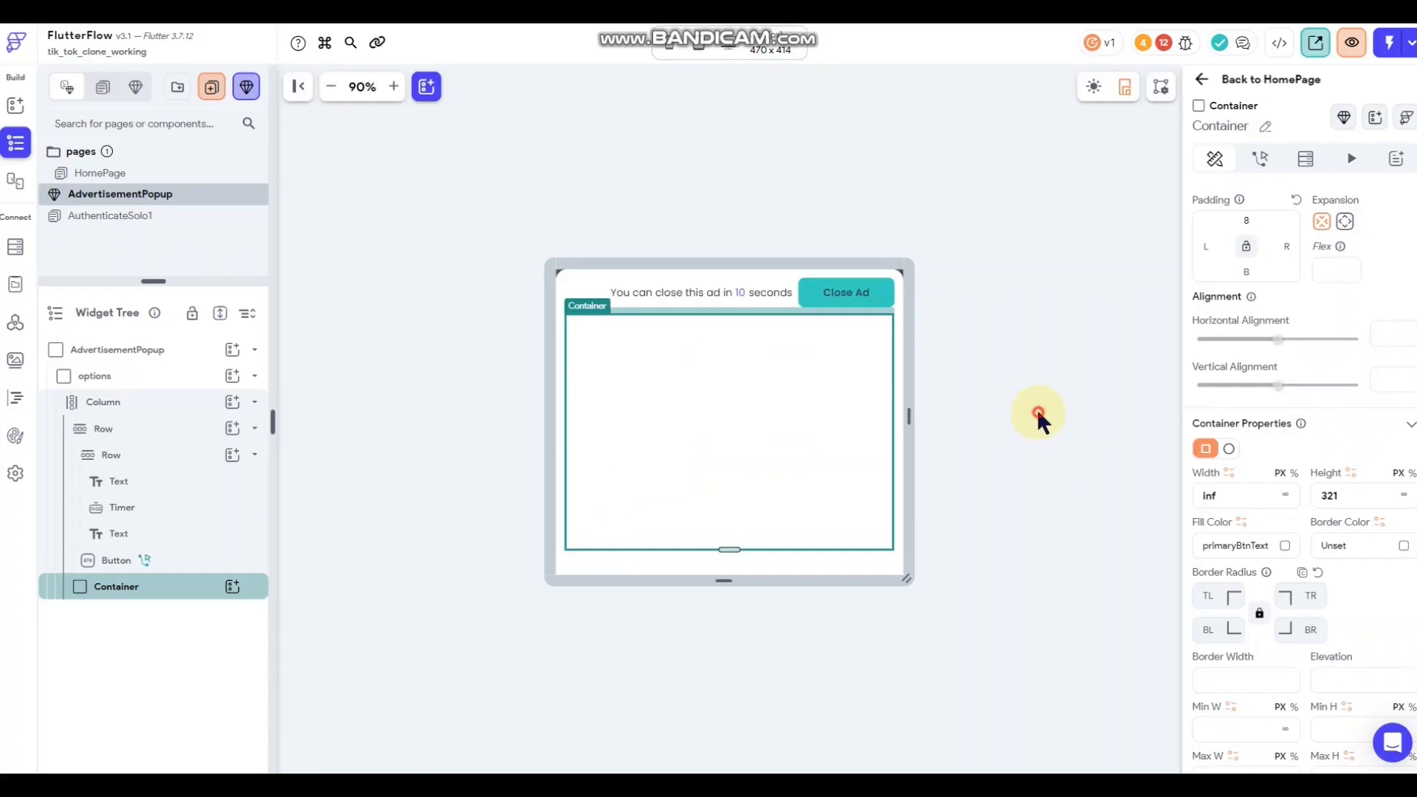
click(908, 465)
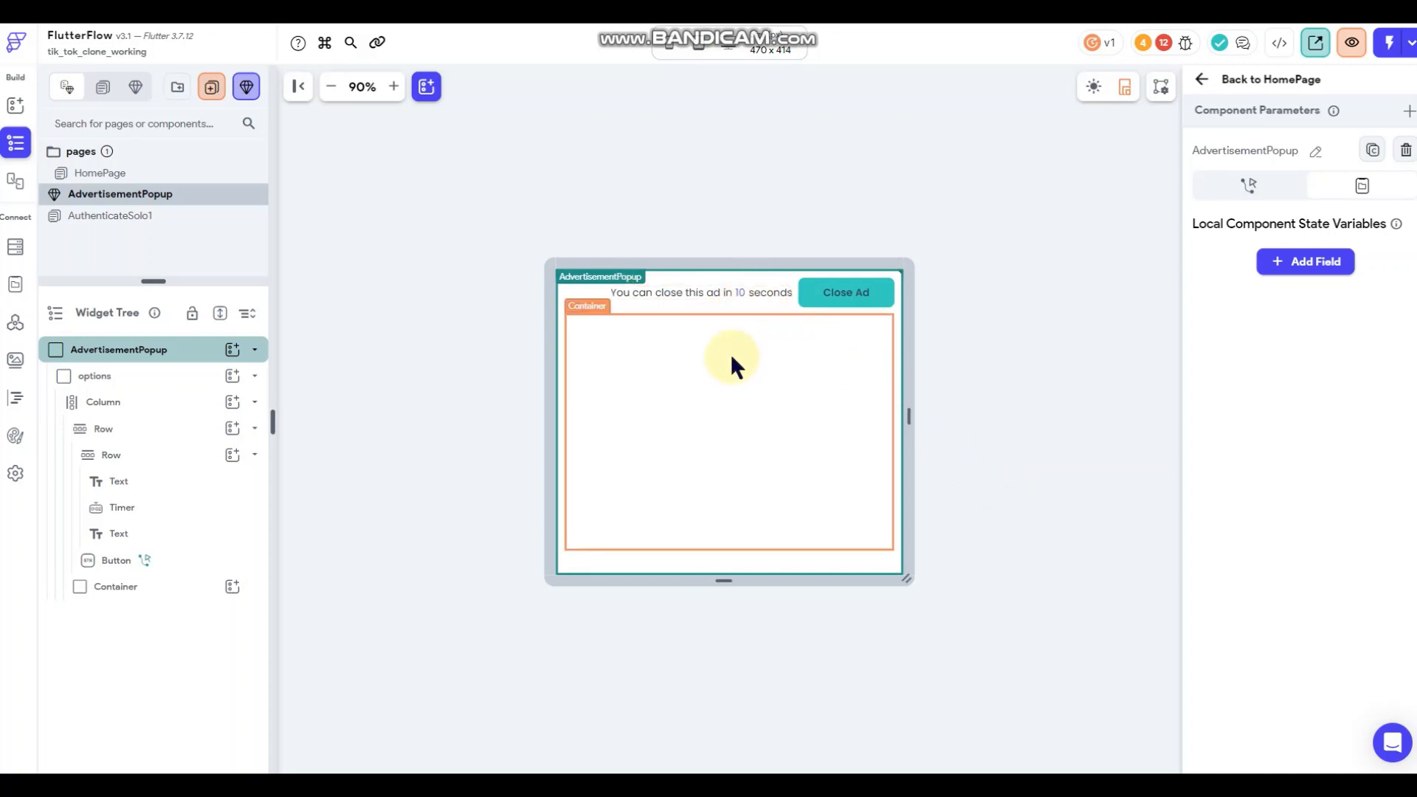
click(683, 382)
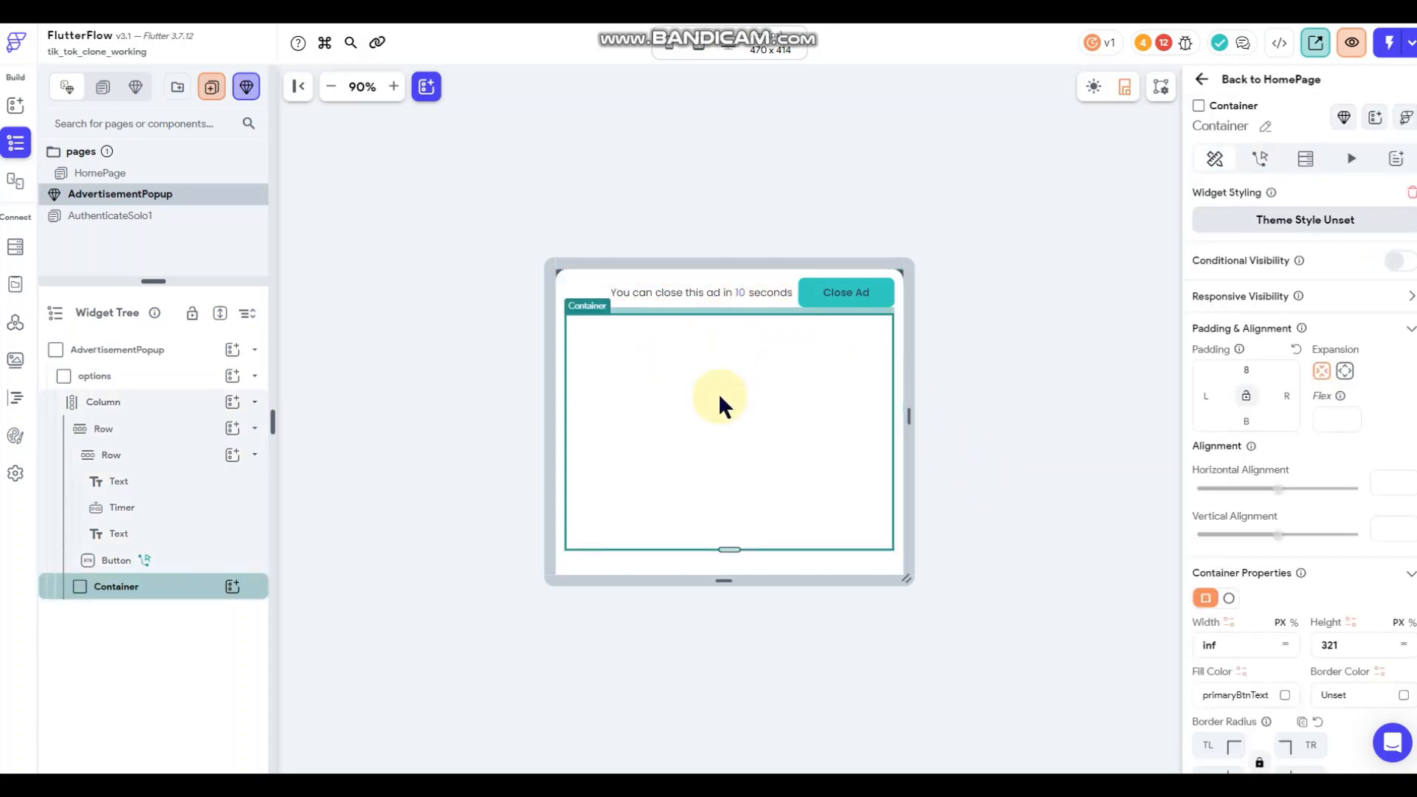
click(749, 299)
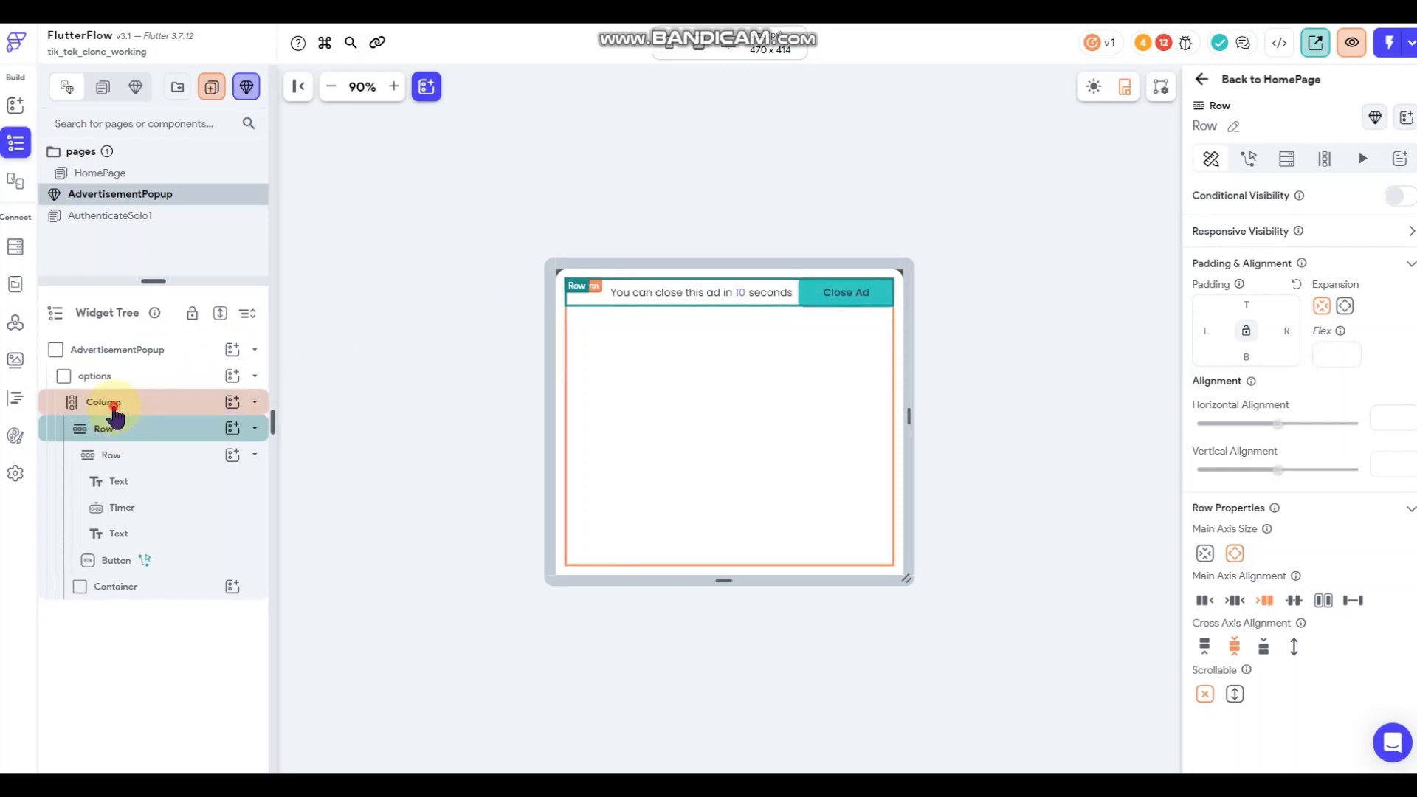
click(104, 383)
click(94, 377)
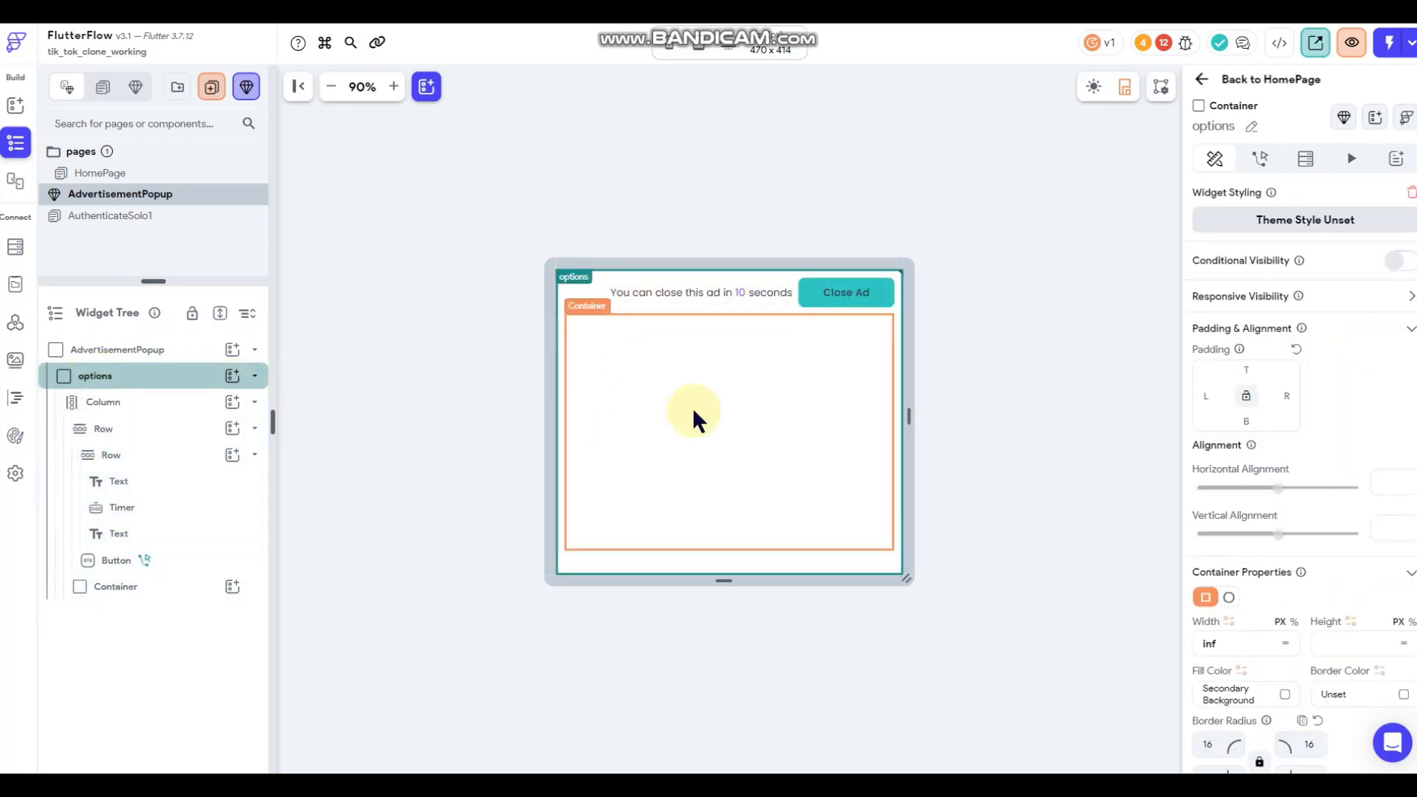
click(680, 341)
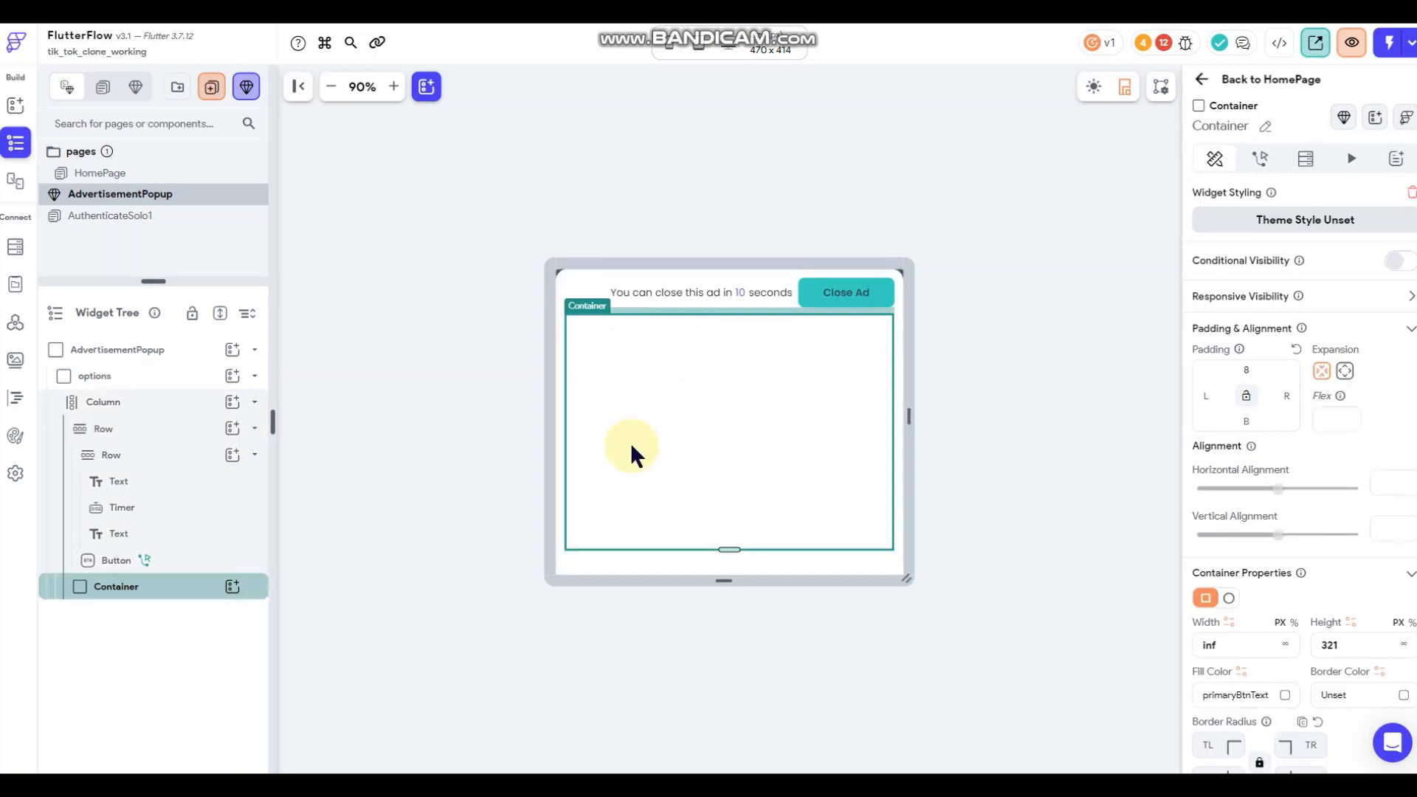
click(1307, 161)
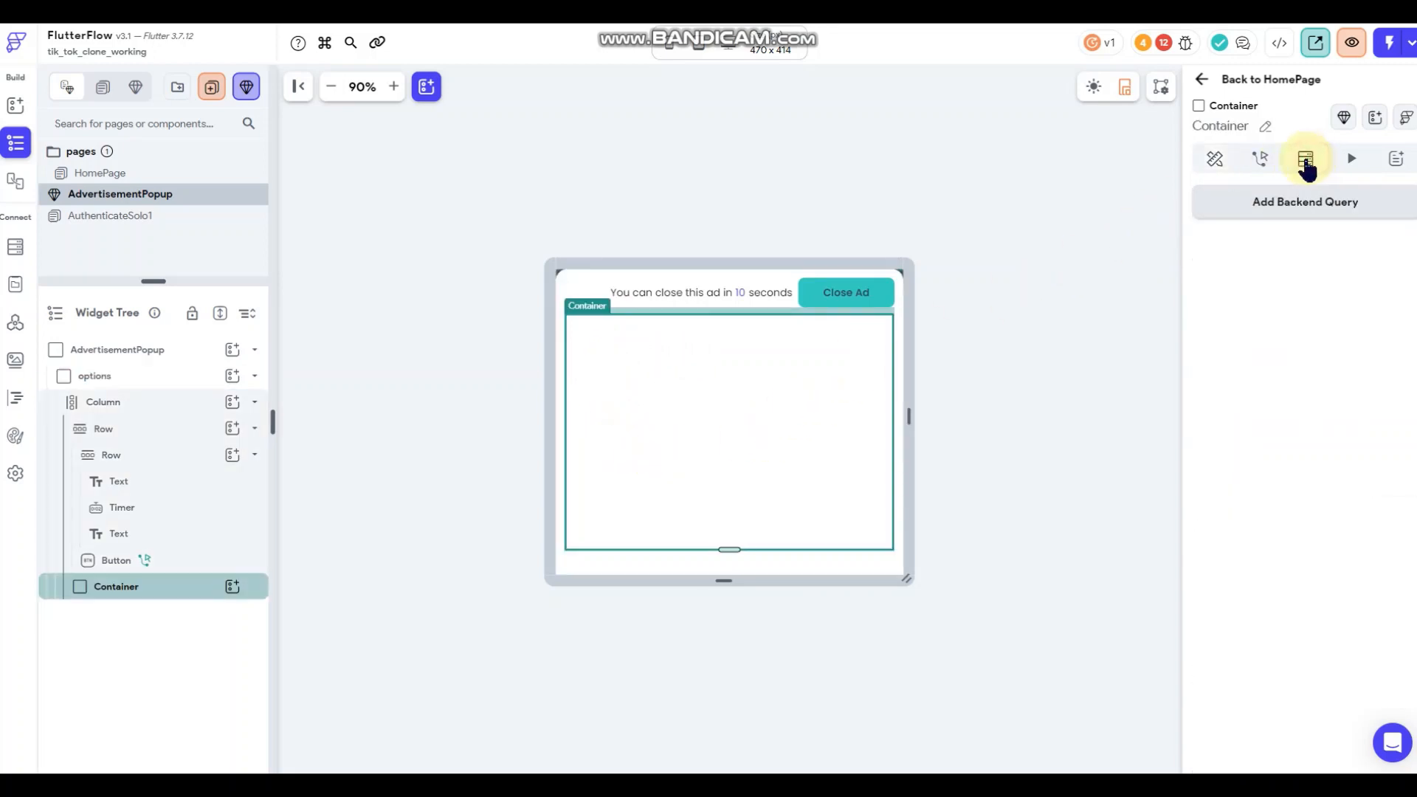
click(1284, 214)
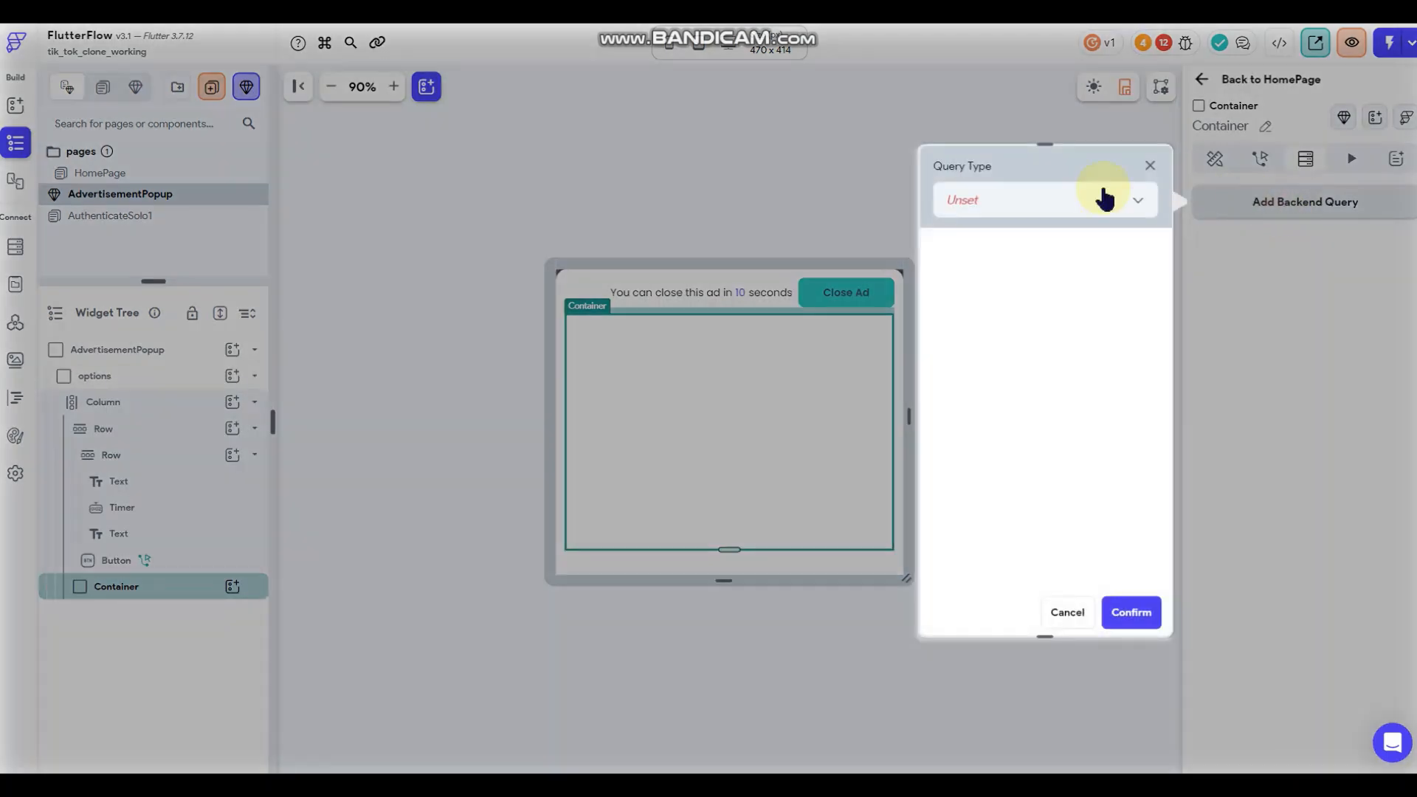
click(1050, 110)
click(1061, 612)
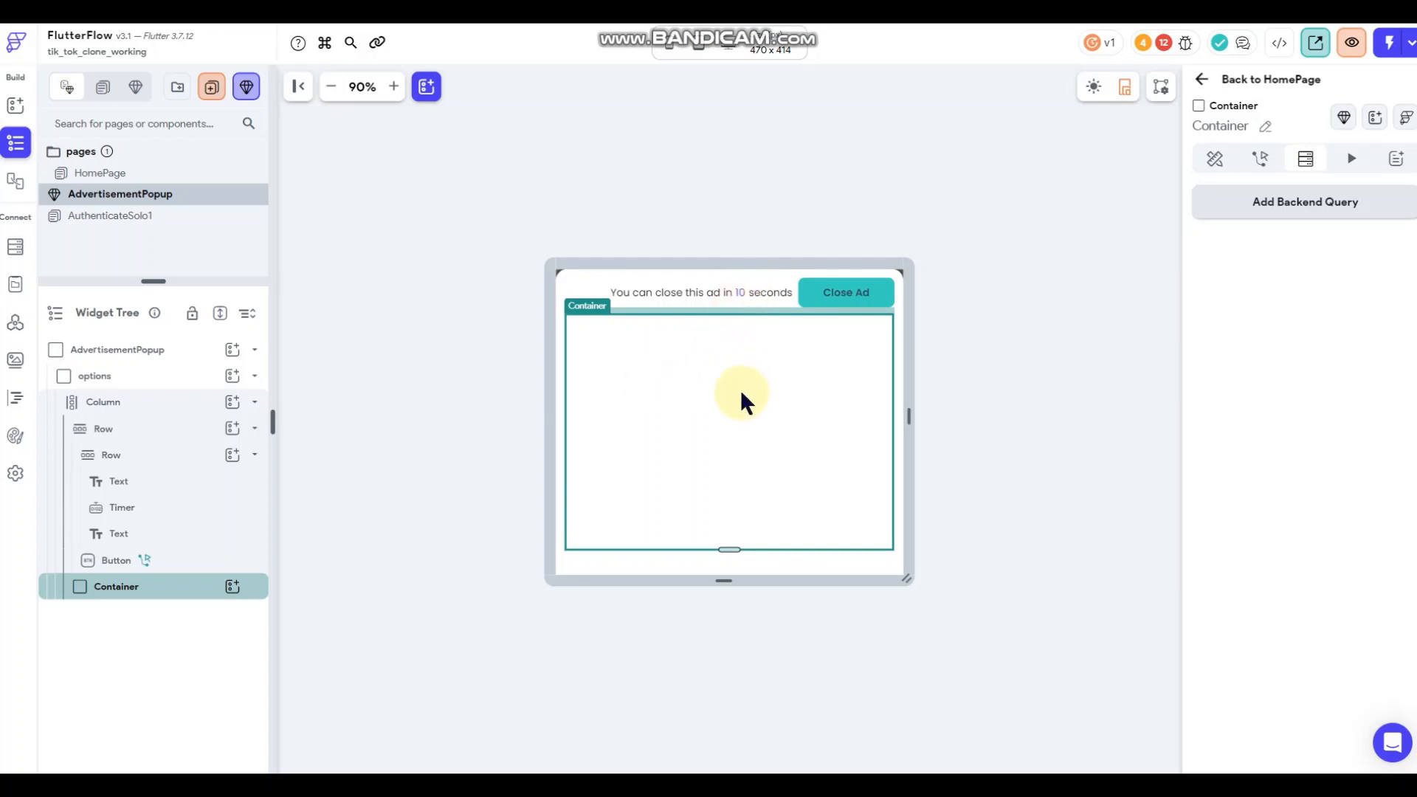
click(739, 292)
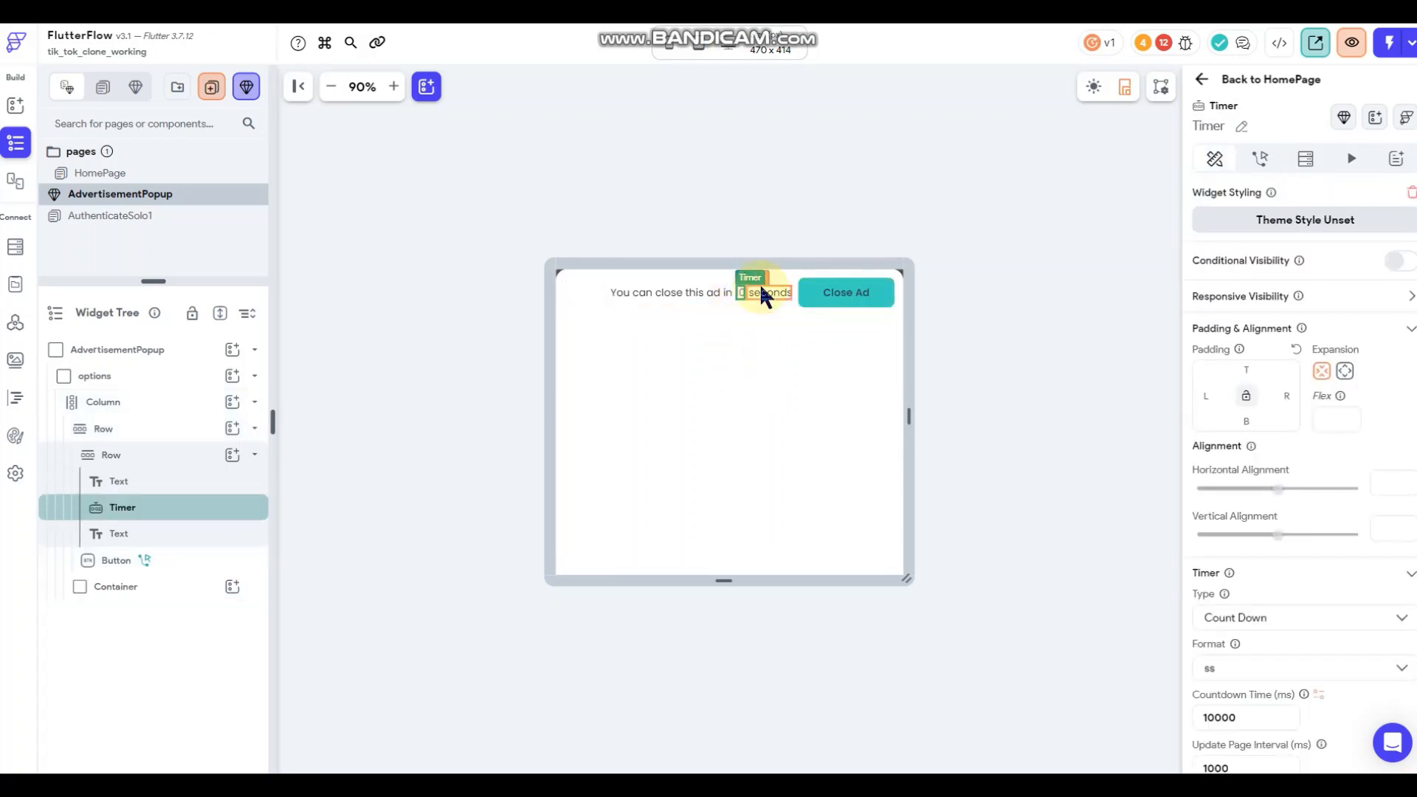
click(776, 363)
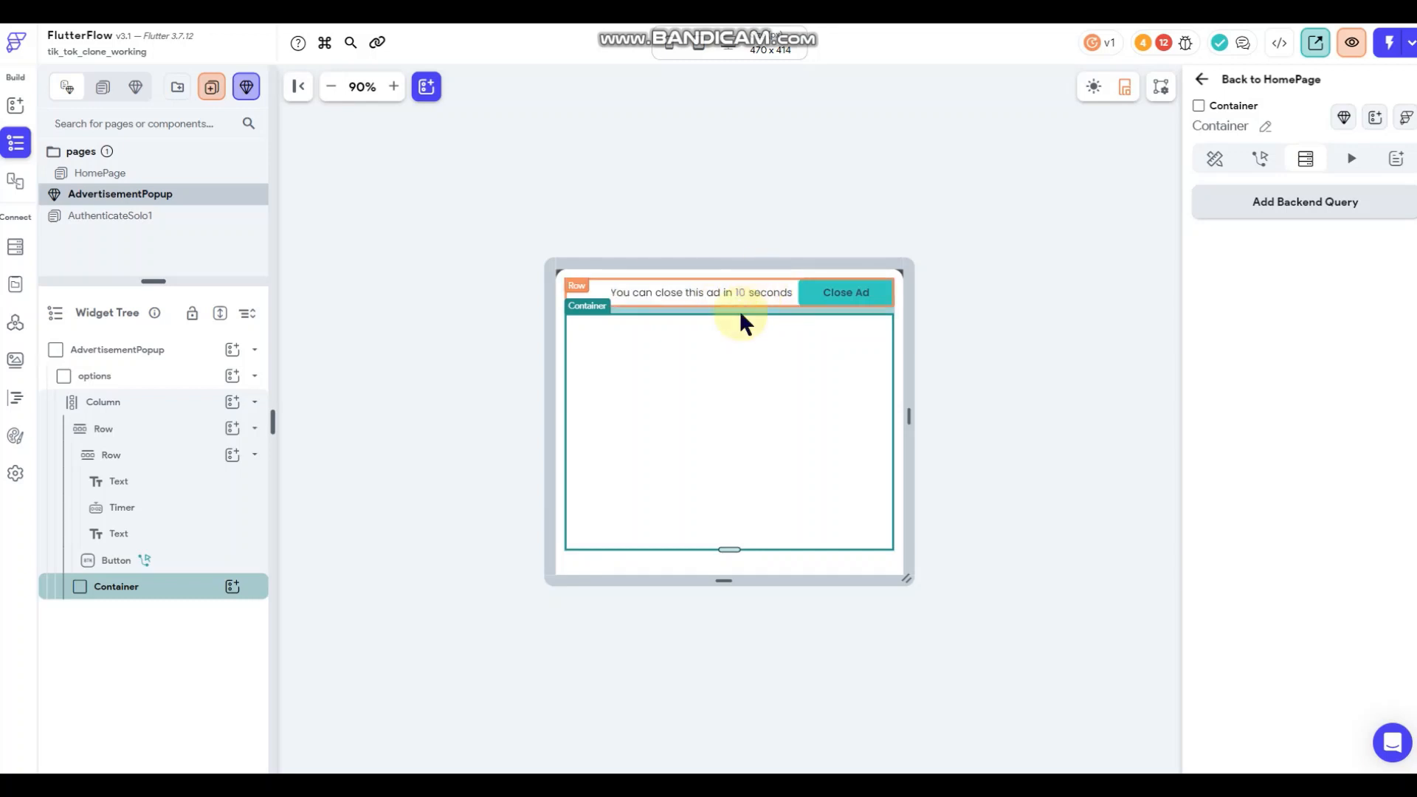
Stretch the ad container slightly taller and give it a Query Collection backend query on the Advertisements collection.
drag(726, 549, 729, 558)
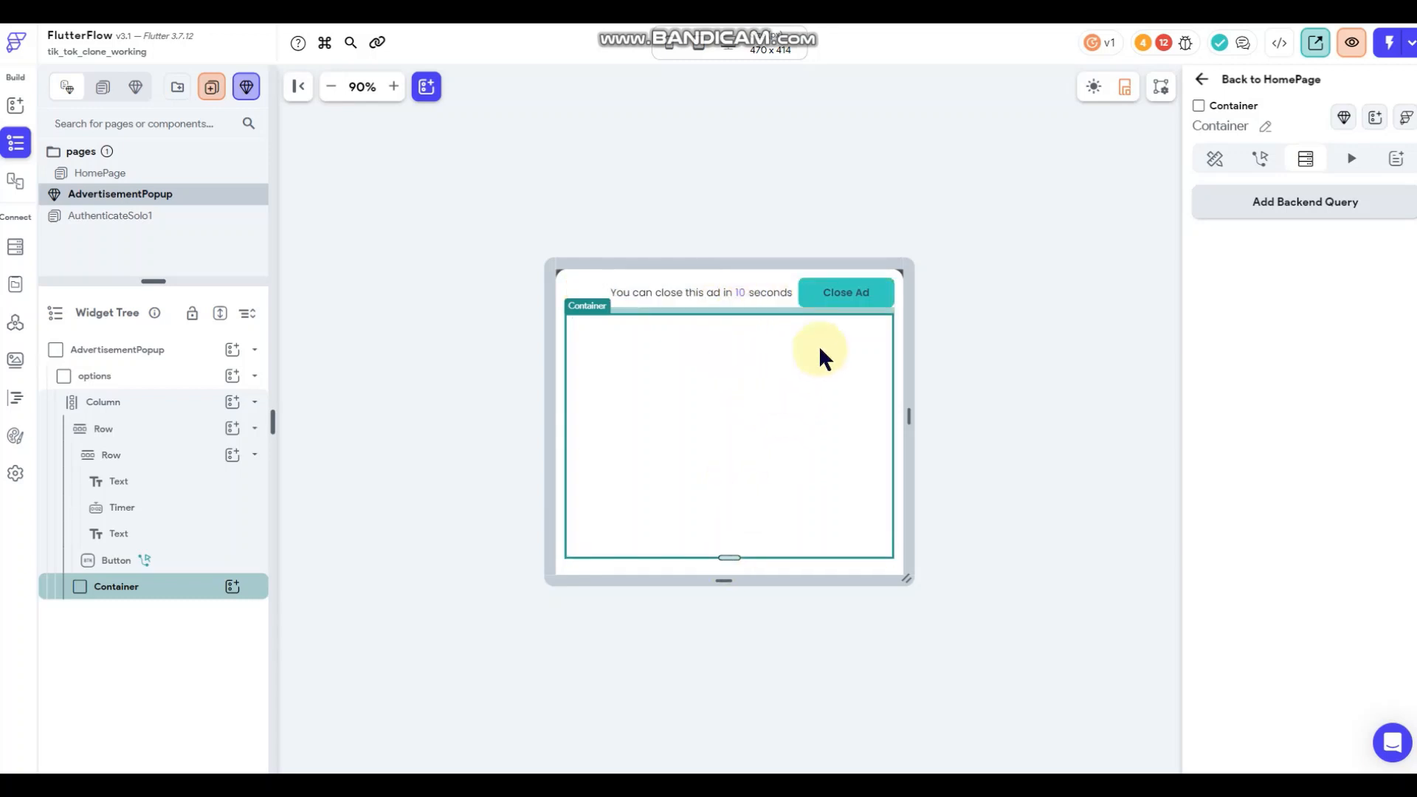
click(1299, 214)
click(1143, 214)
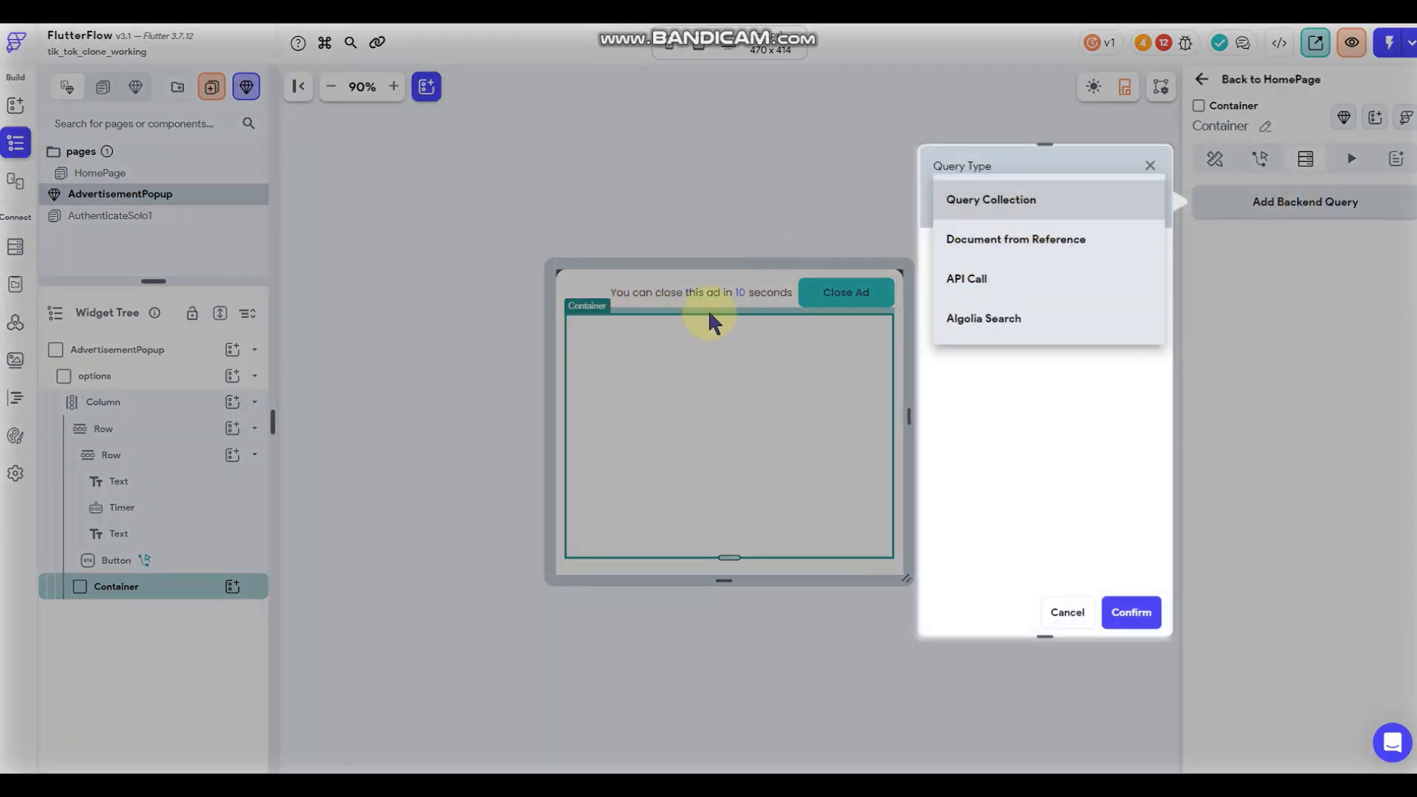
click(1063, 201)
click(1007, 322)
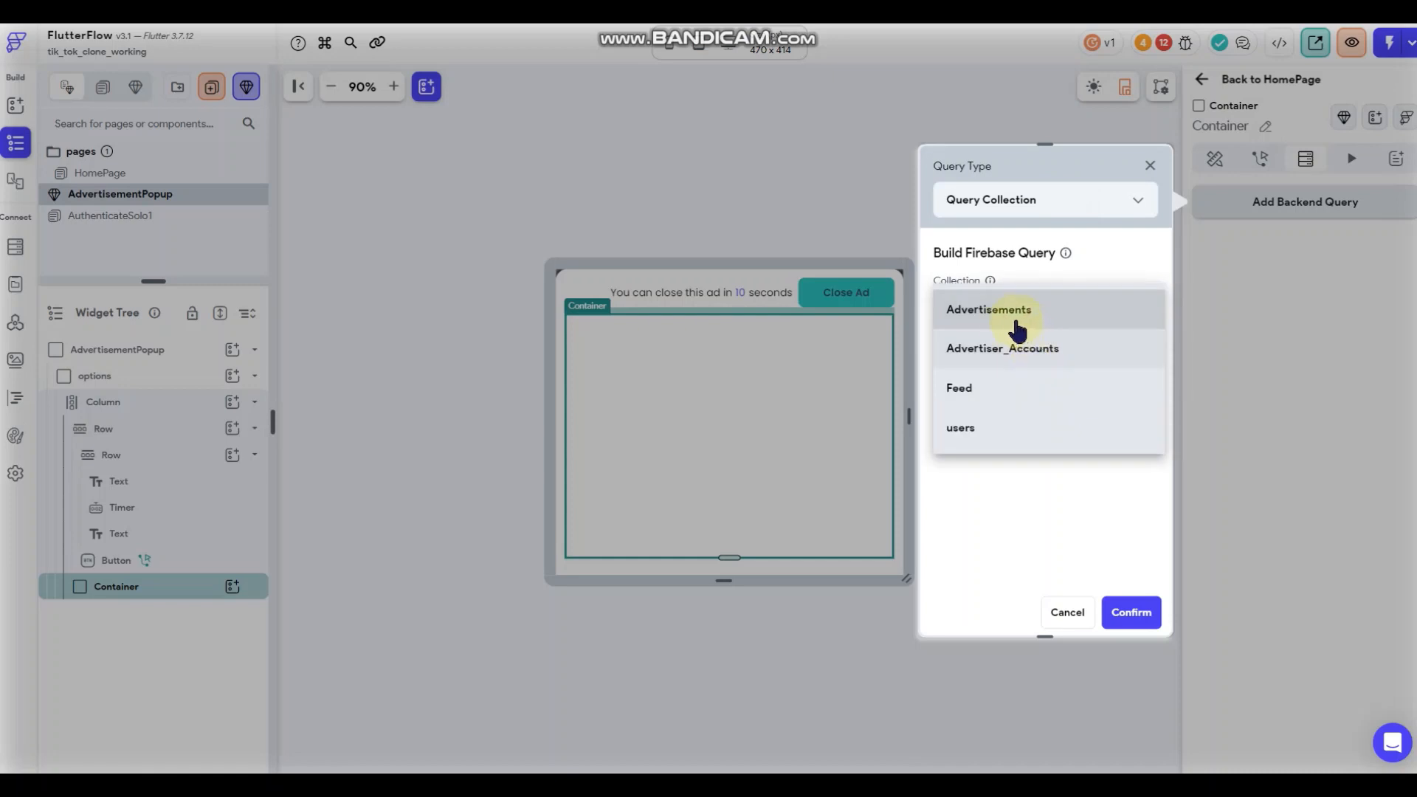
click(989, 314)
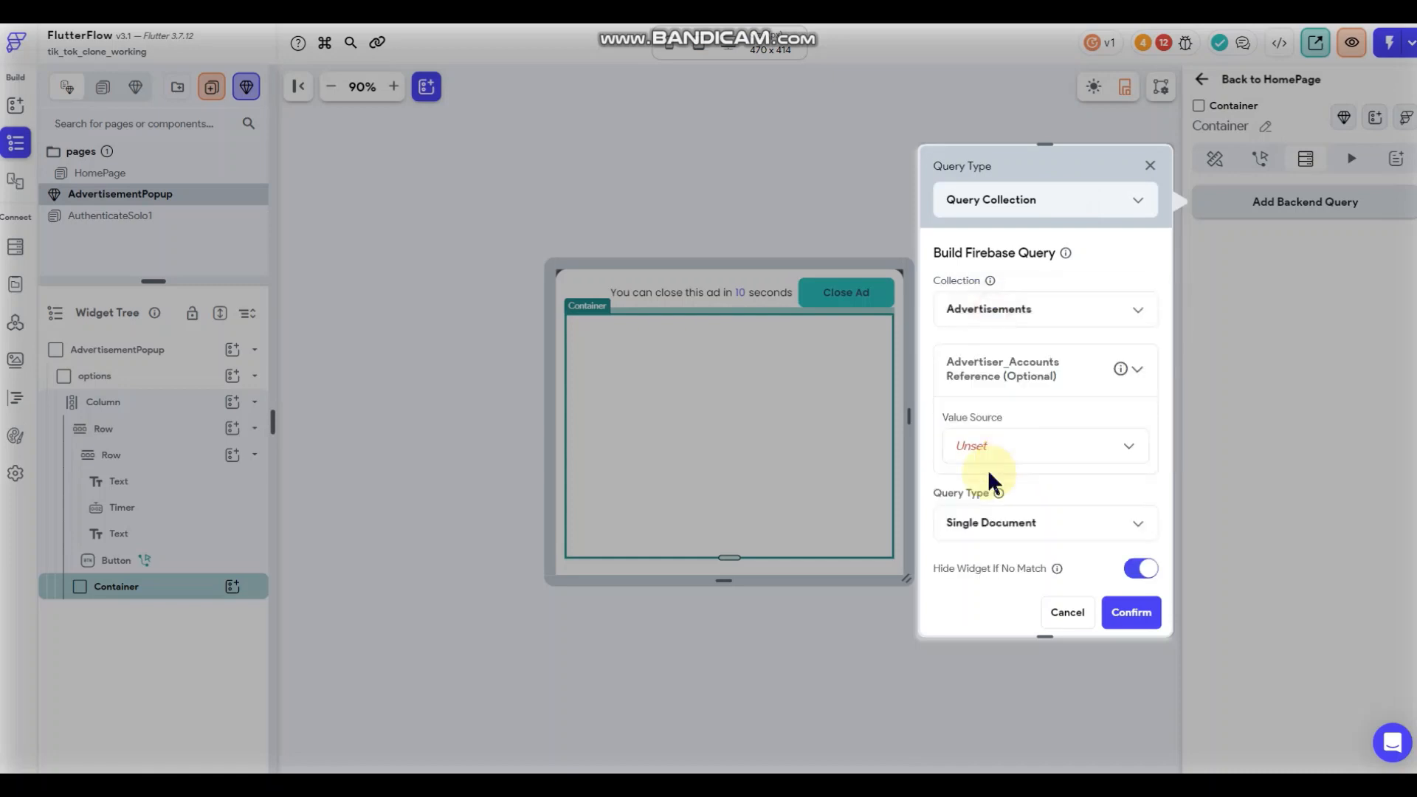
Set the query's Advertiser_Accounts reference to Query All Subcollections and turn off Hide Widget If No Match.
scroll(1028, 413, down, 1)
click(1007, 382)
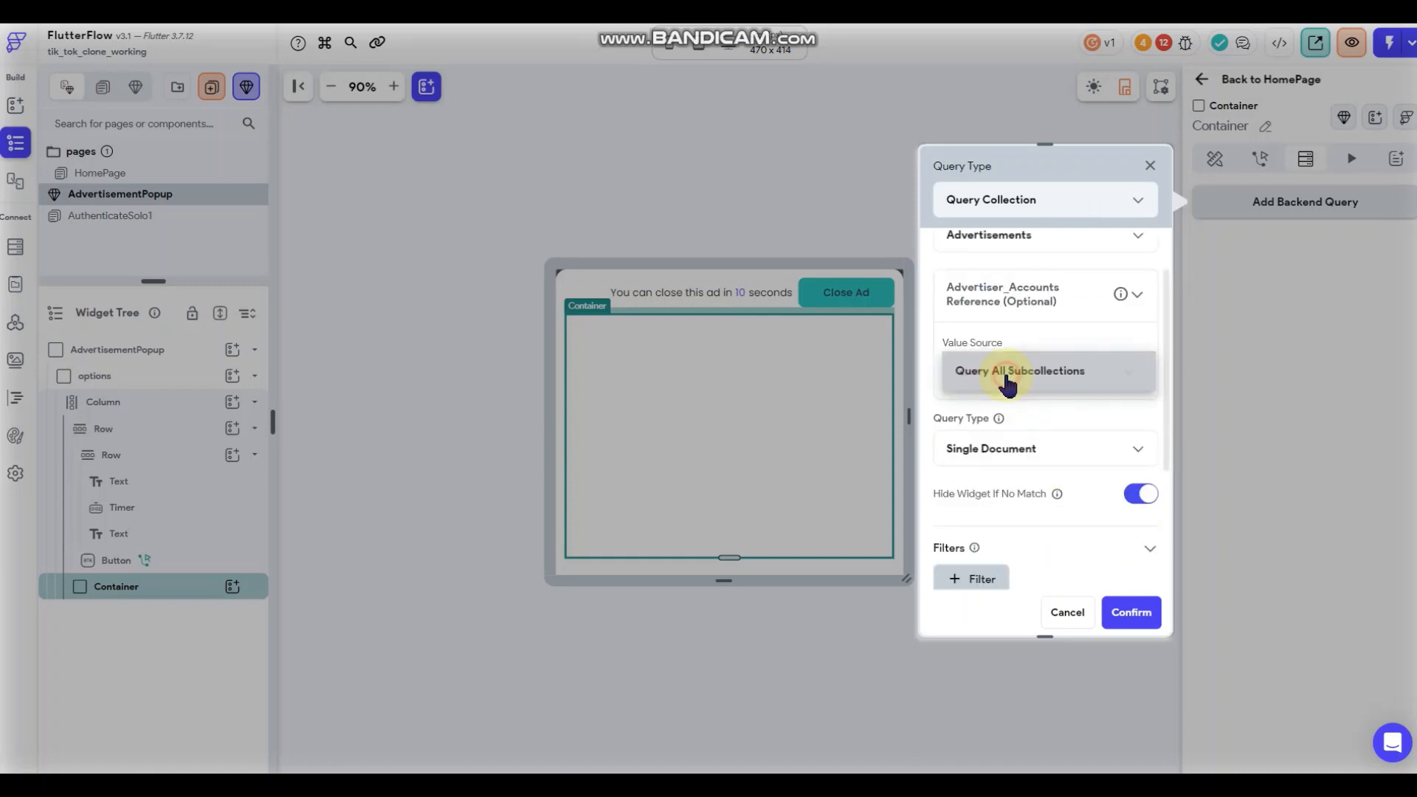
click(1008, 376)
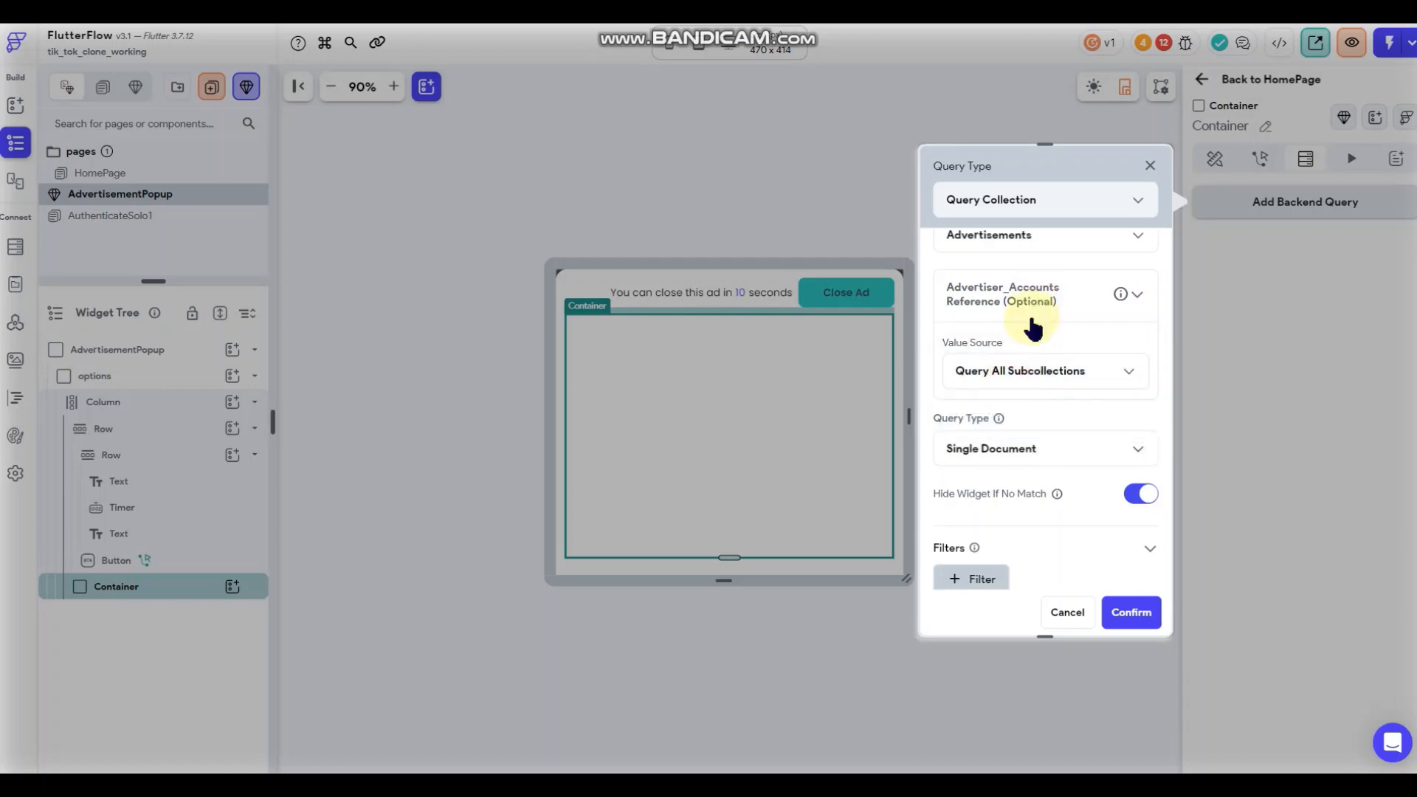
scroll(1028, 325, up, 1)
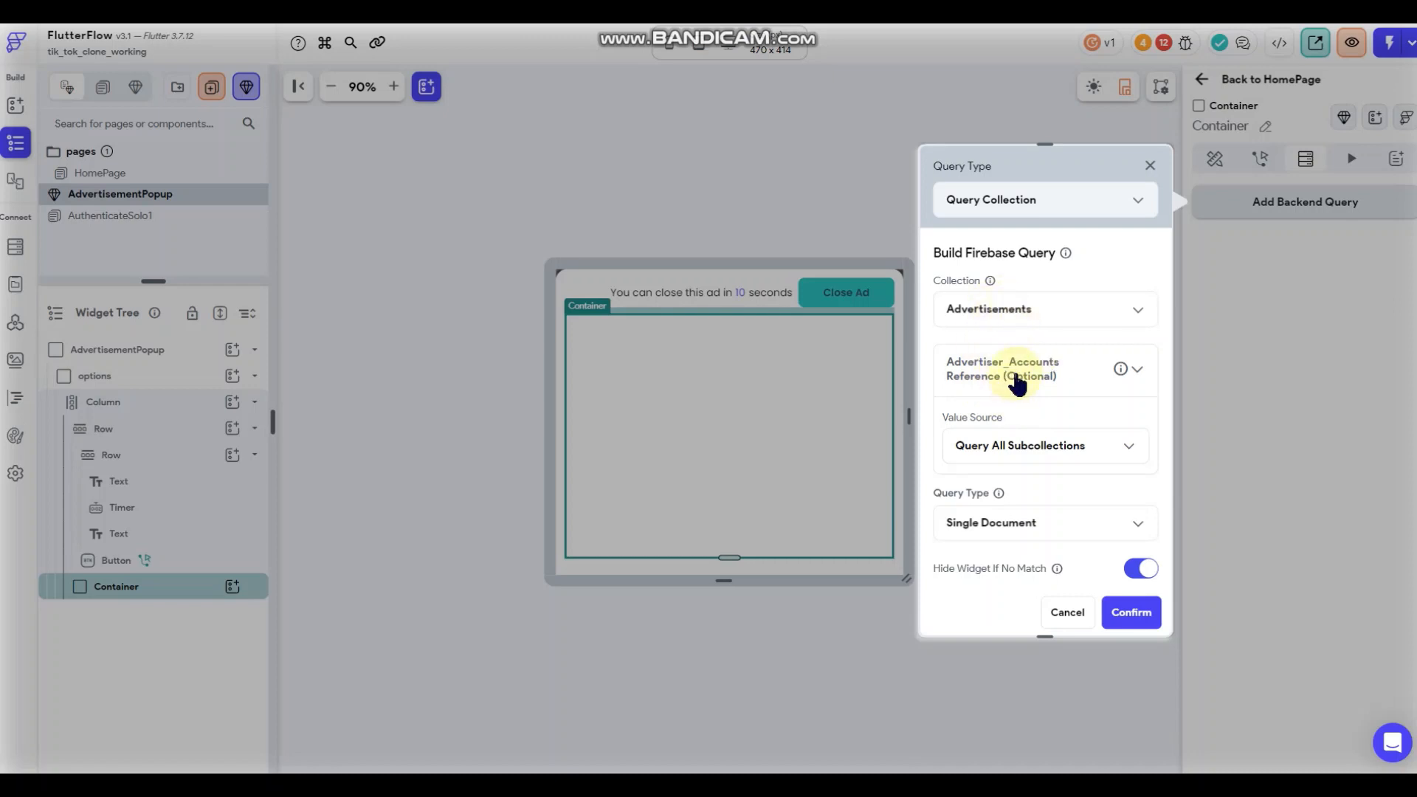
scroll(1019, 369, down, 4)
scroll(1021, 350, up, 1)
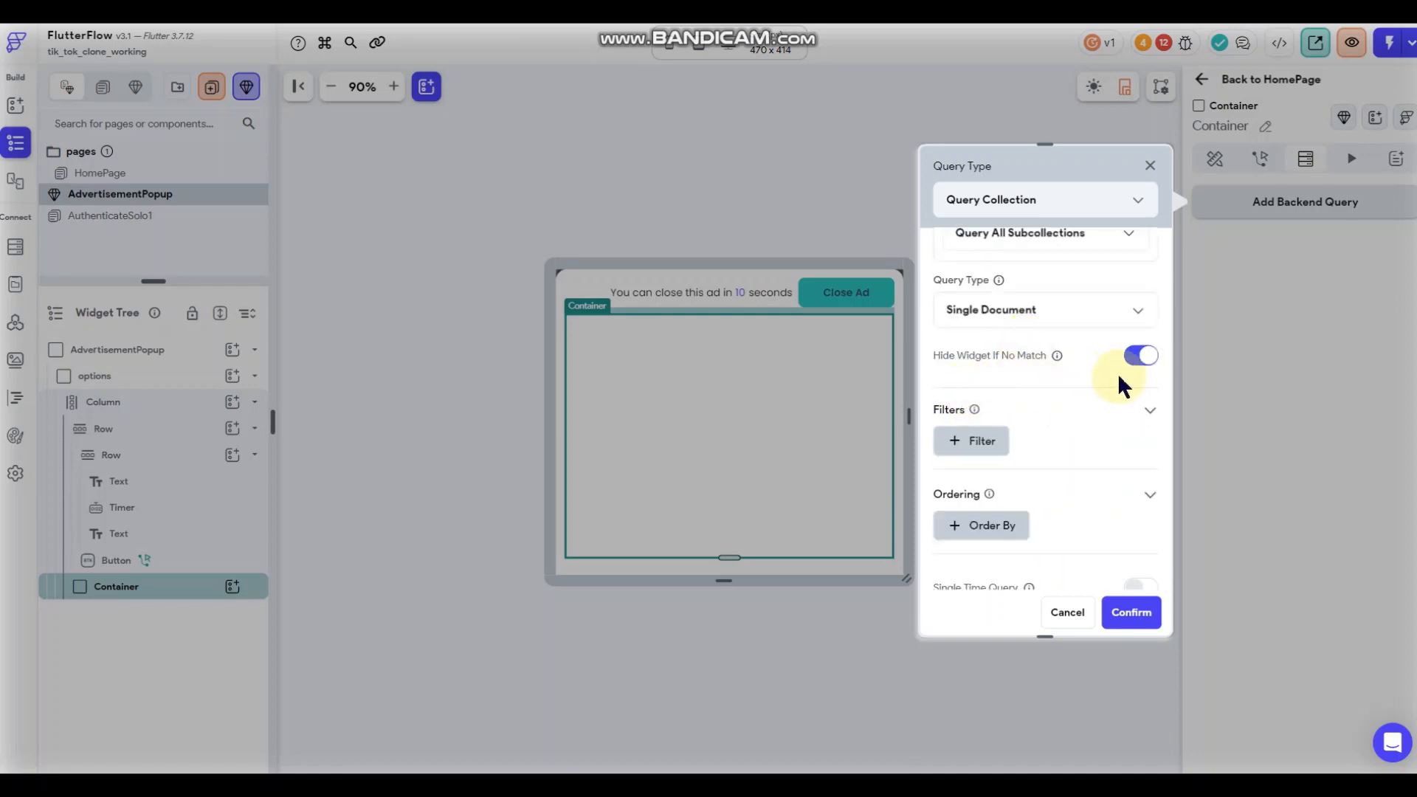
click(1140, 356)
scroll(1033, 301, down, 1)
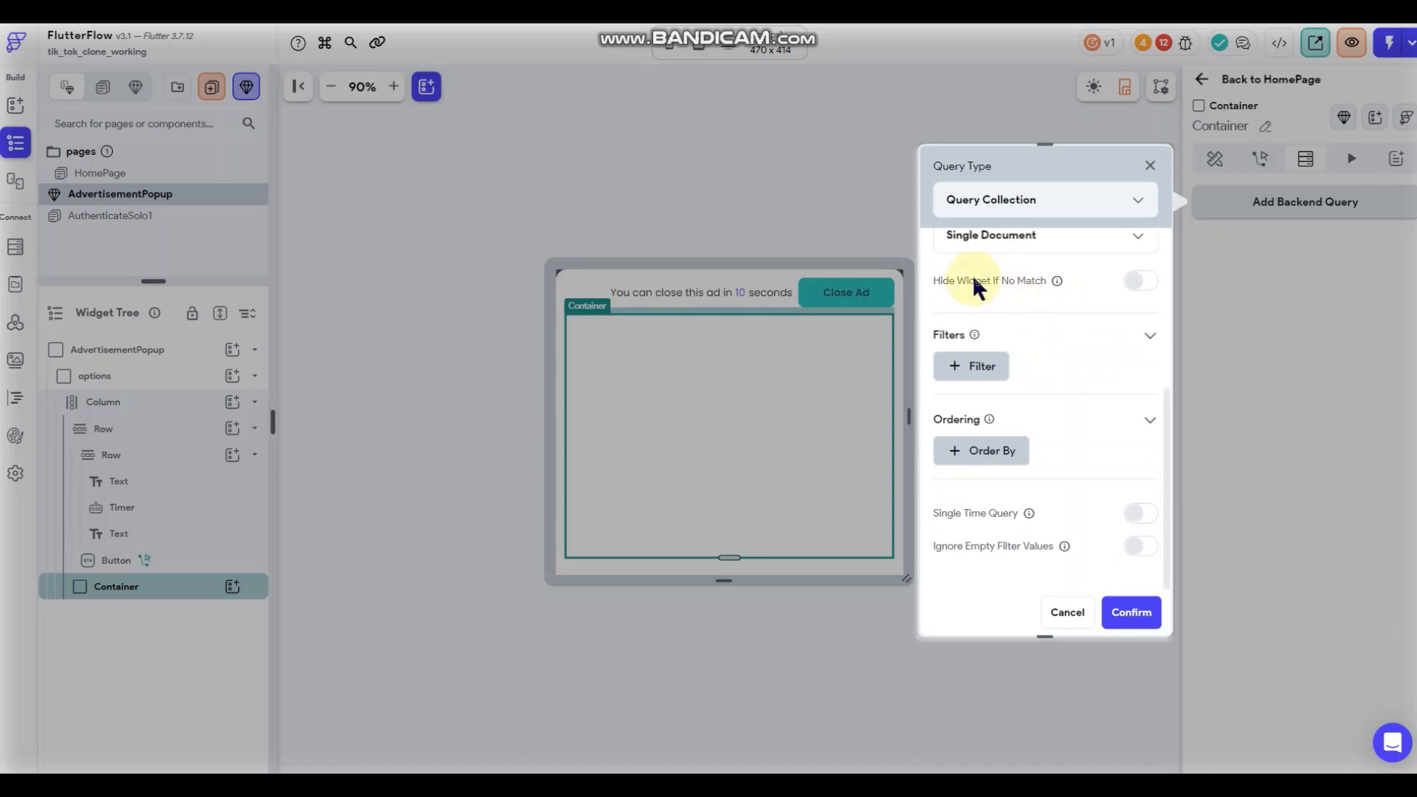
Add a query filter requiring the isActive field to be Equal To True.
click(967, 369)
click(1007, 436)
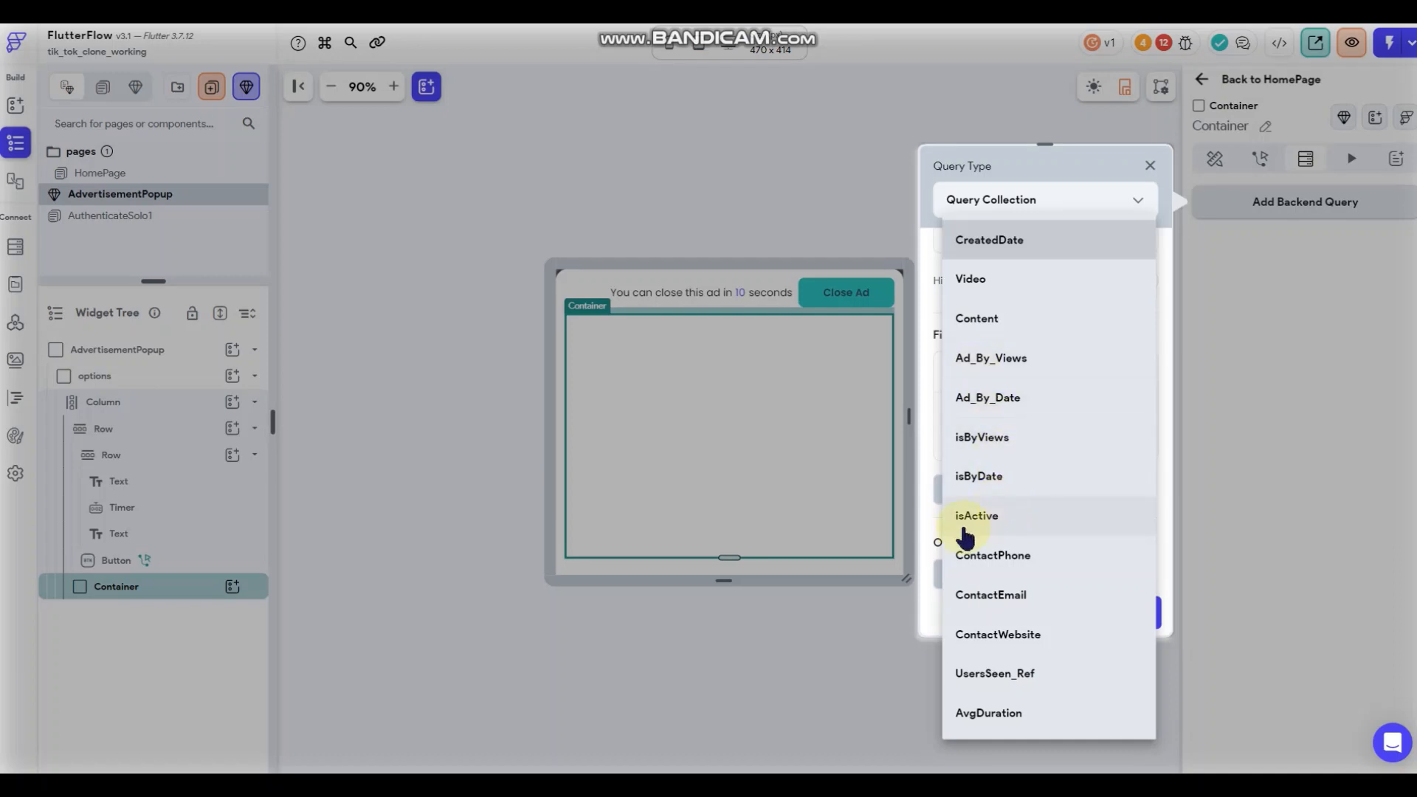
click(1005, 520)
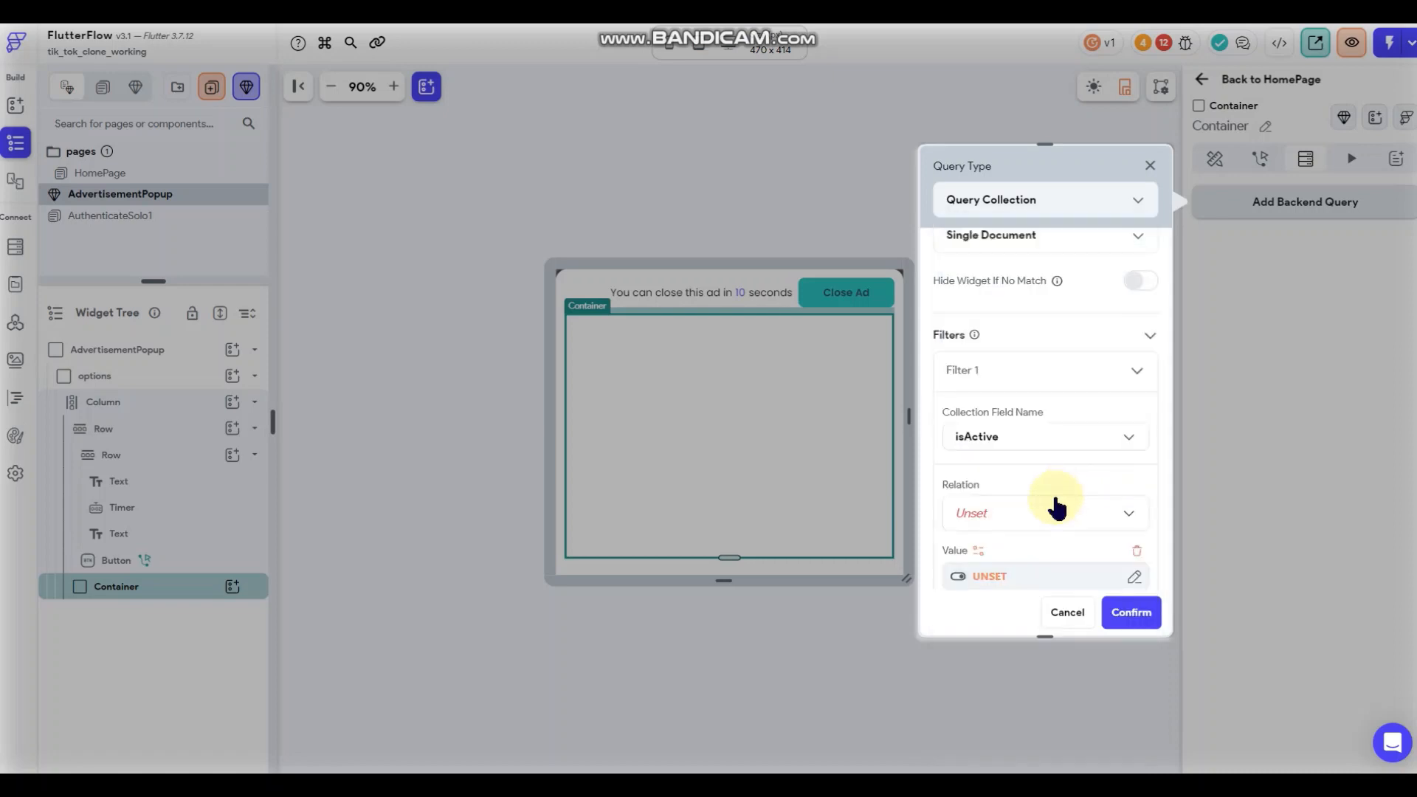
click(1048, 504)
click(1024, 434)
scroll(1013, 508, down, 3)
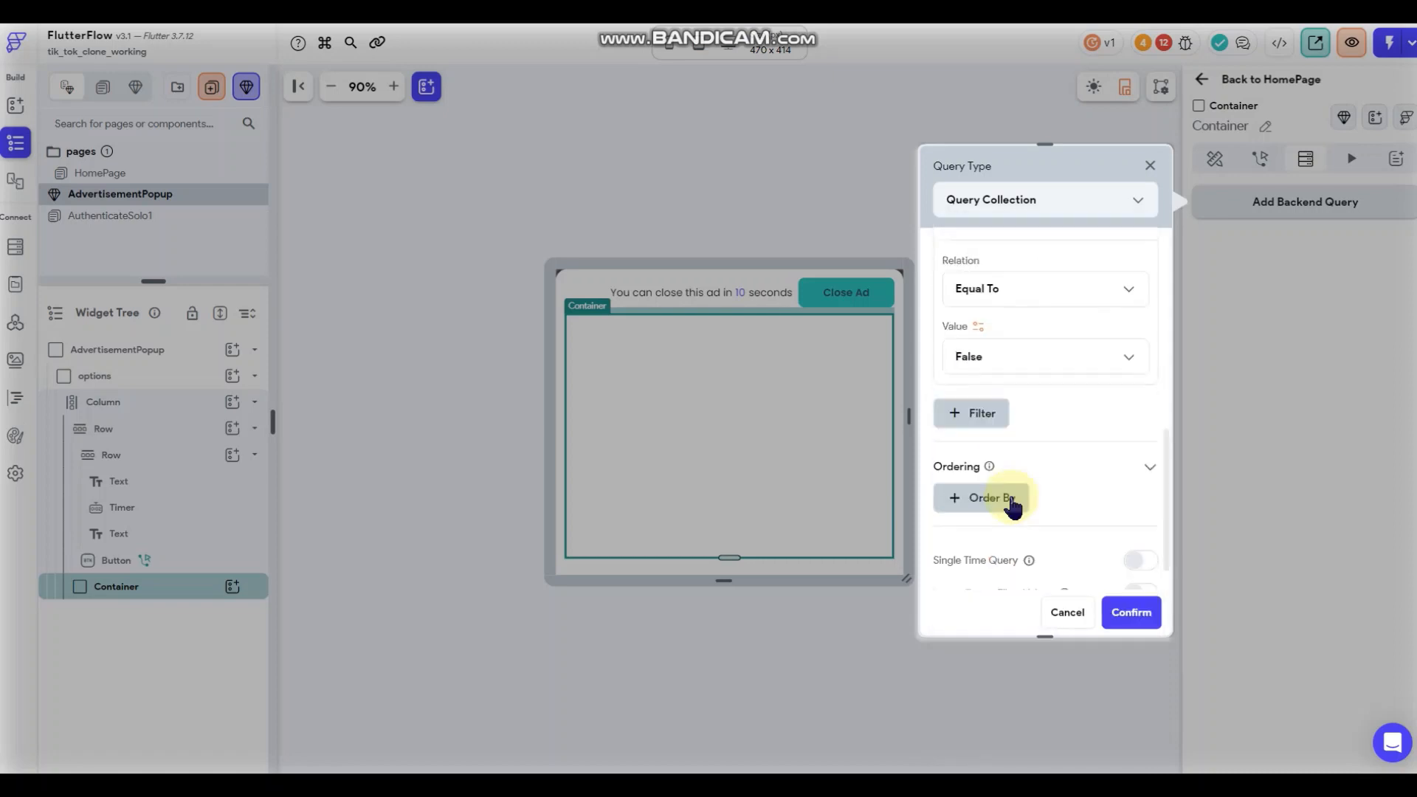
click(1037, 358)
click(1055, 317)
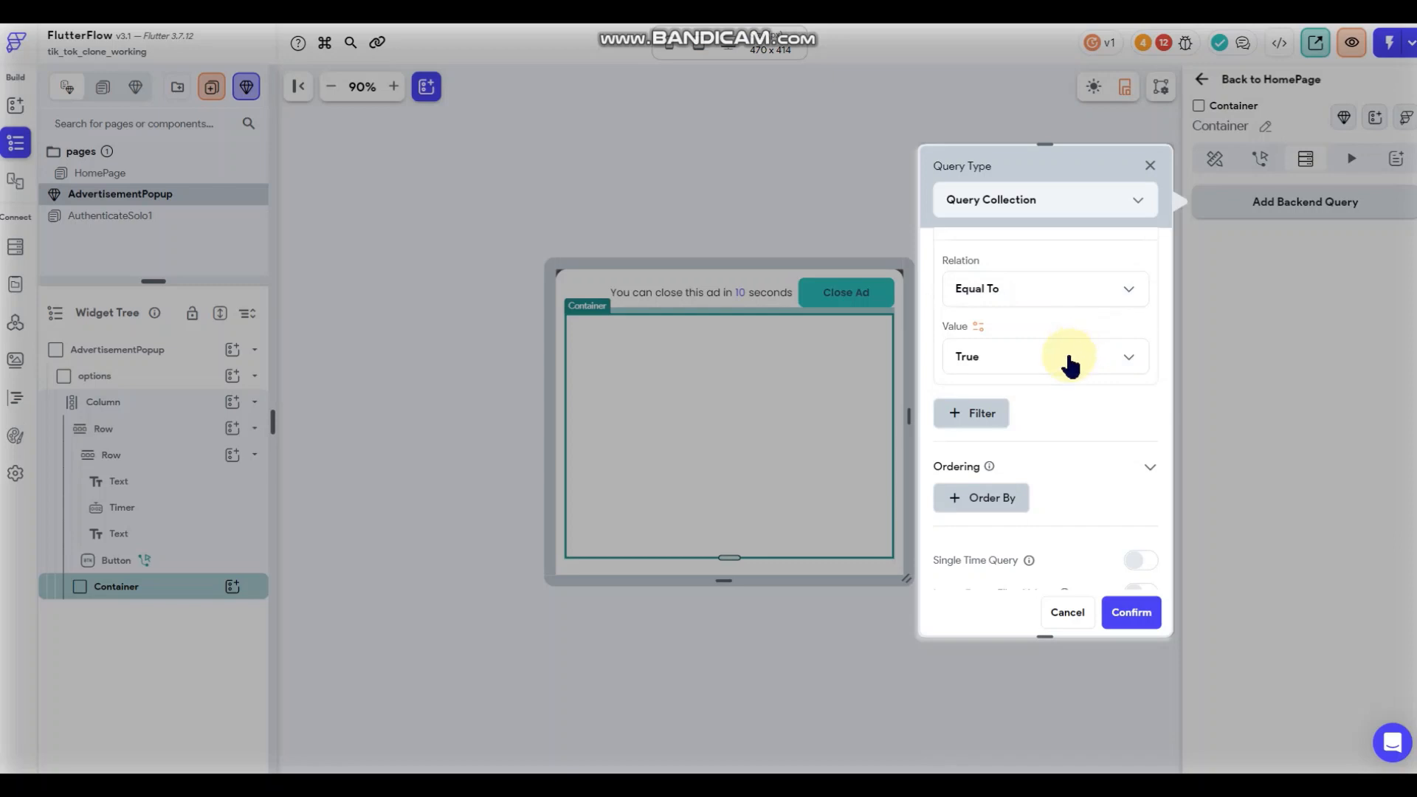
click(996, 419)
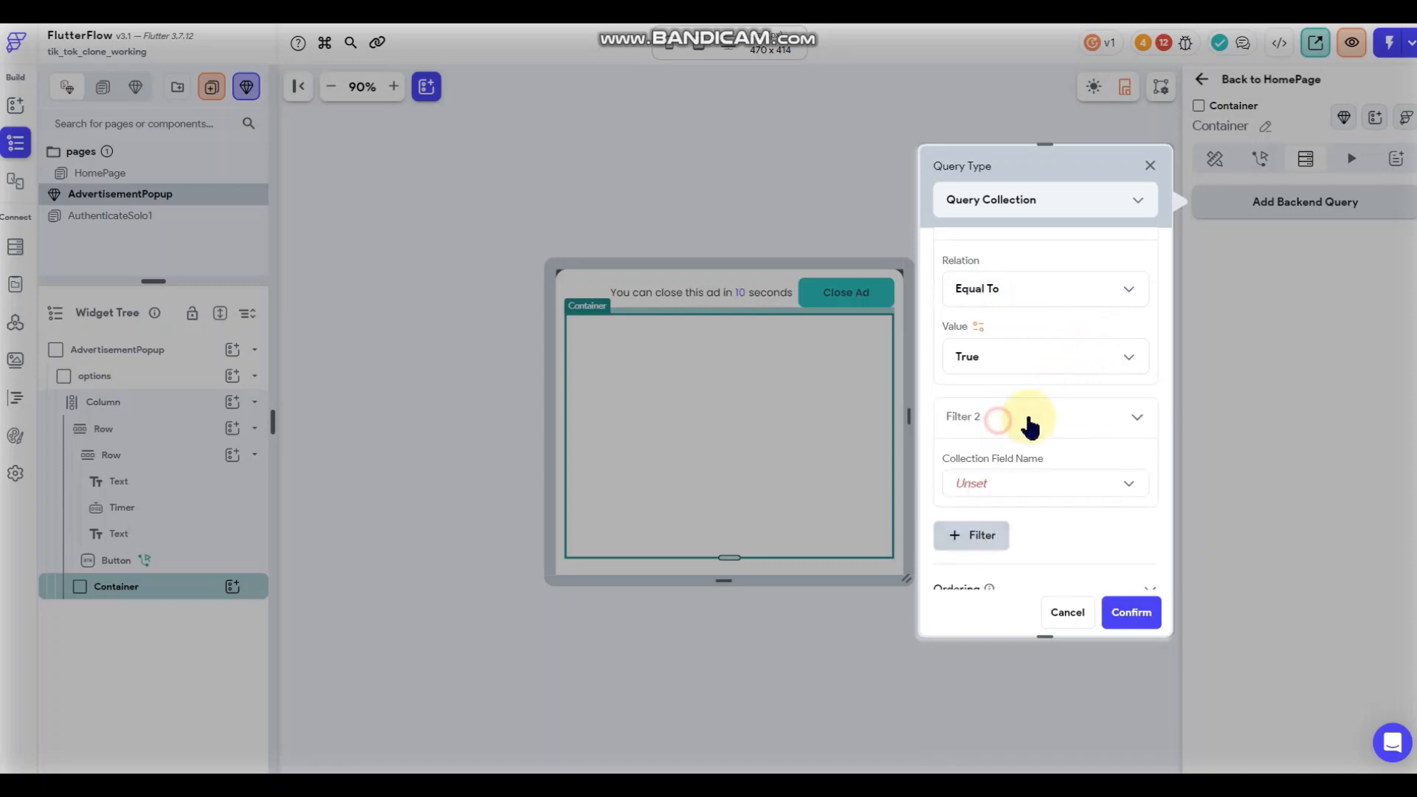
click(1045, 481)
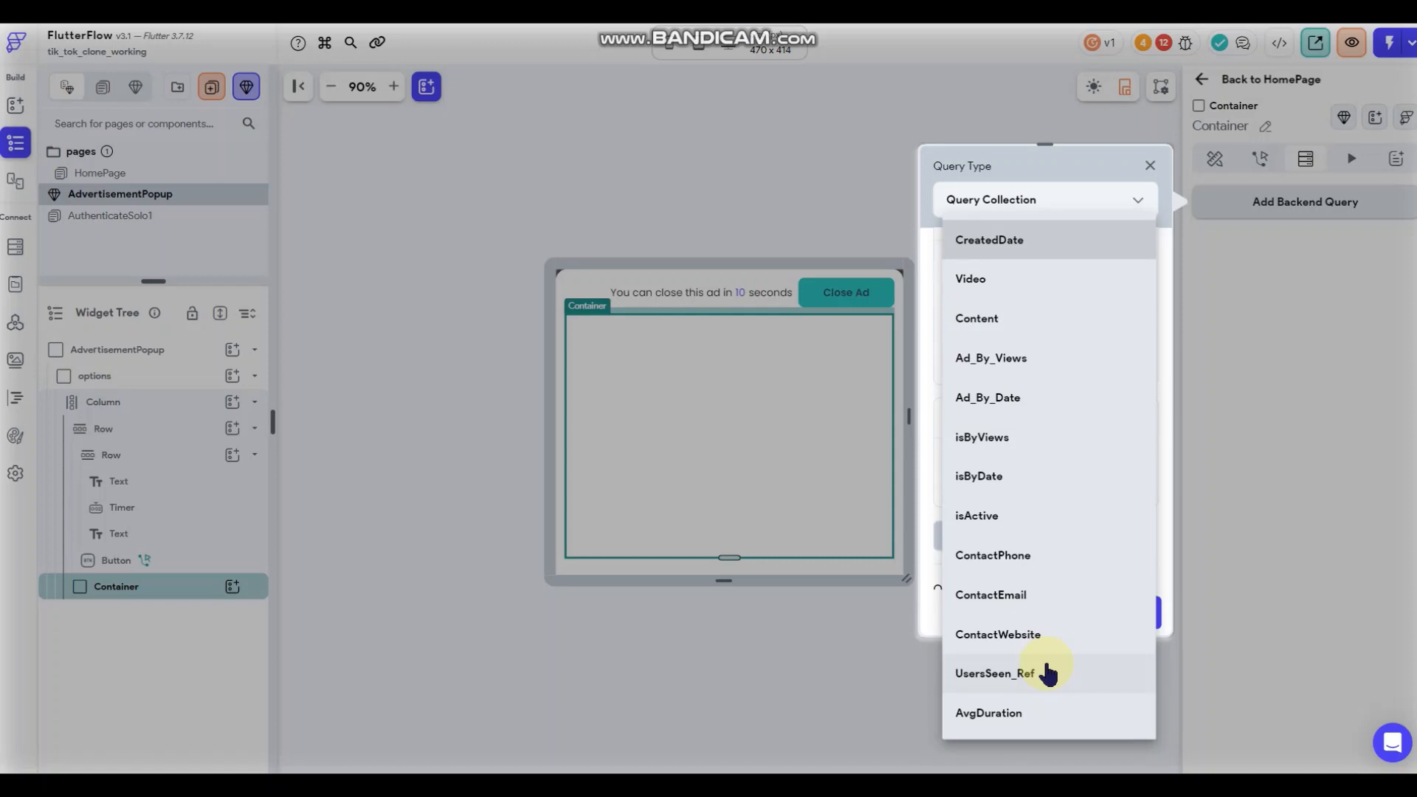
click(1162, 517)
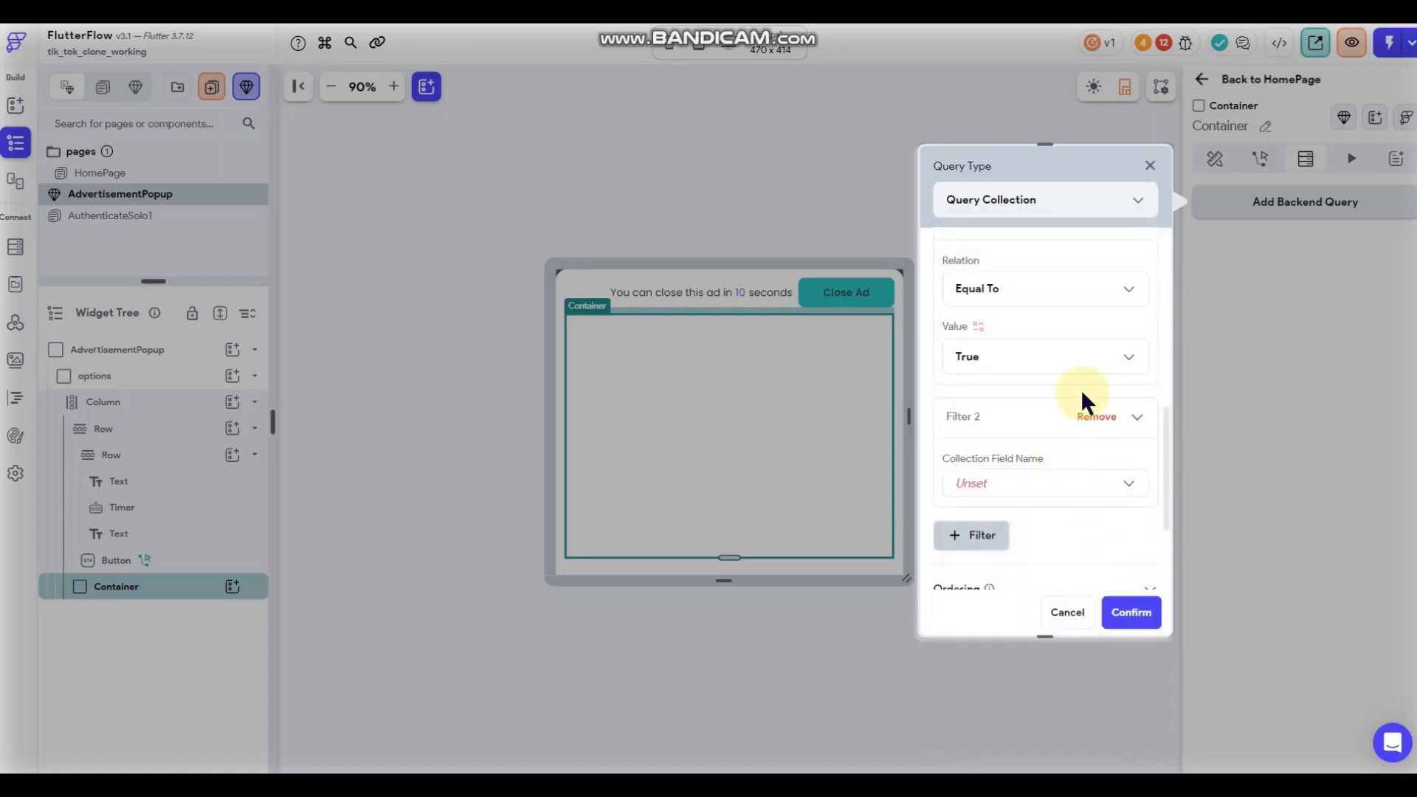
click(1097, 416)
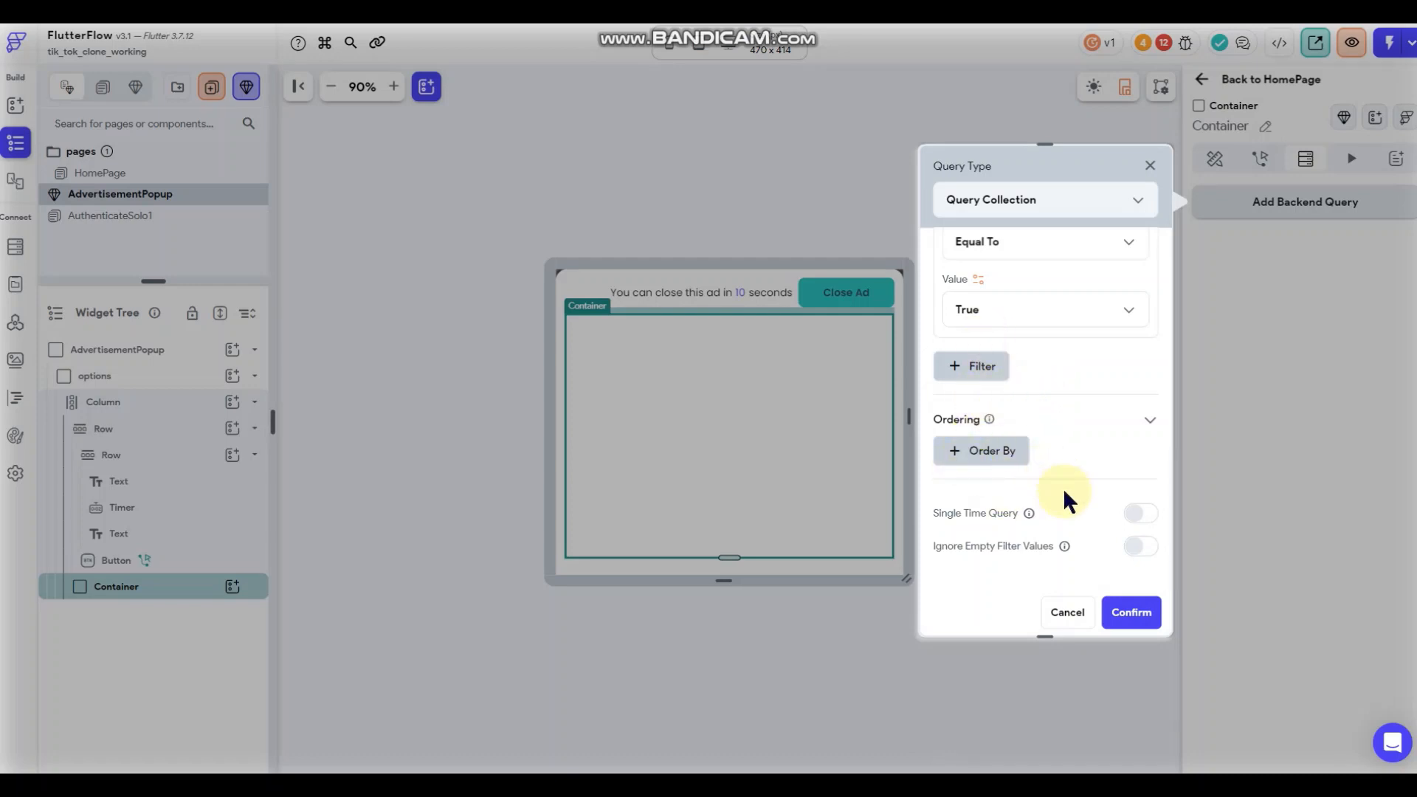
Enable Single Time Query, confirm the container's backend query and close its settings.
click(1140, 513)
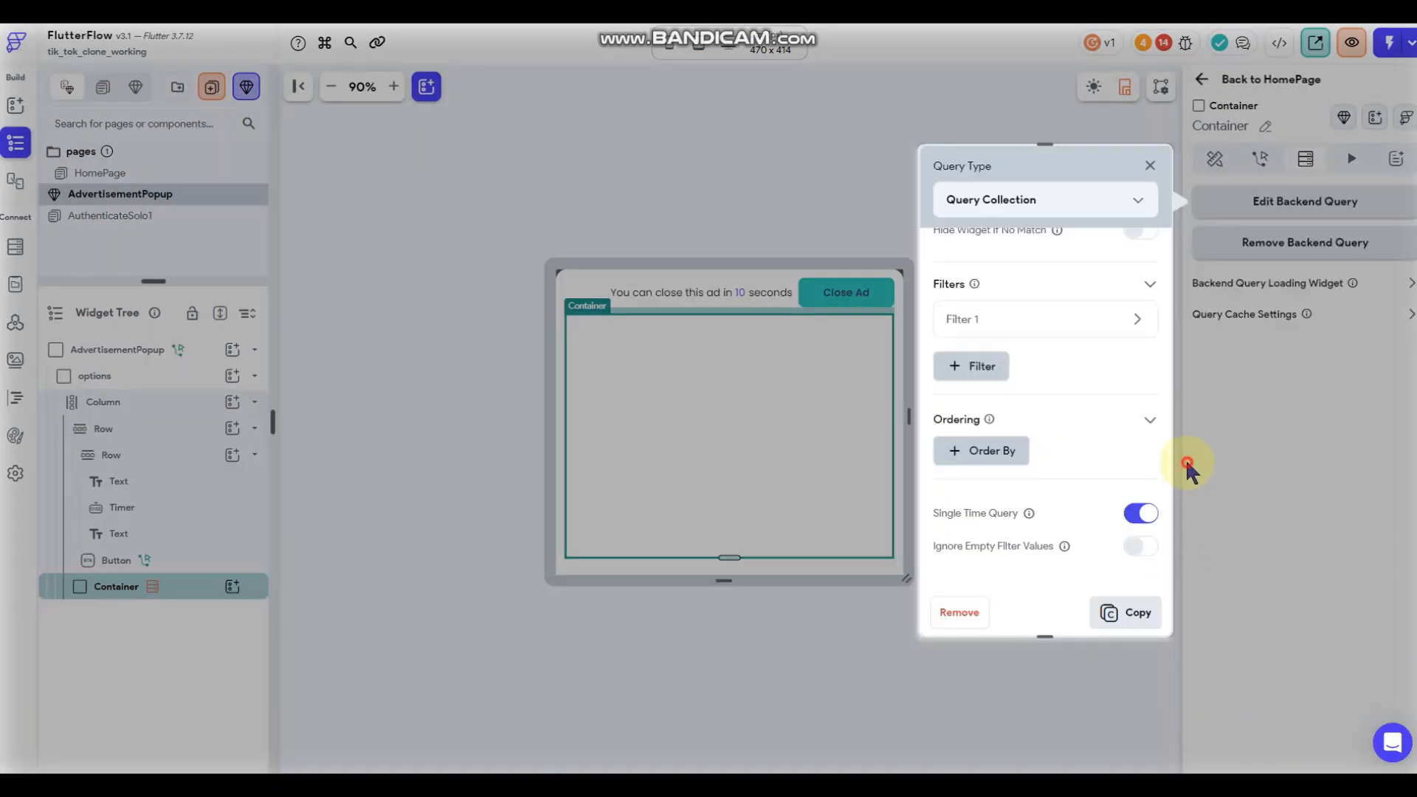
click(1186, 463)
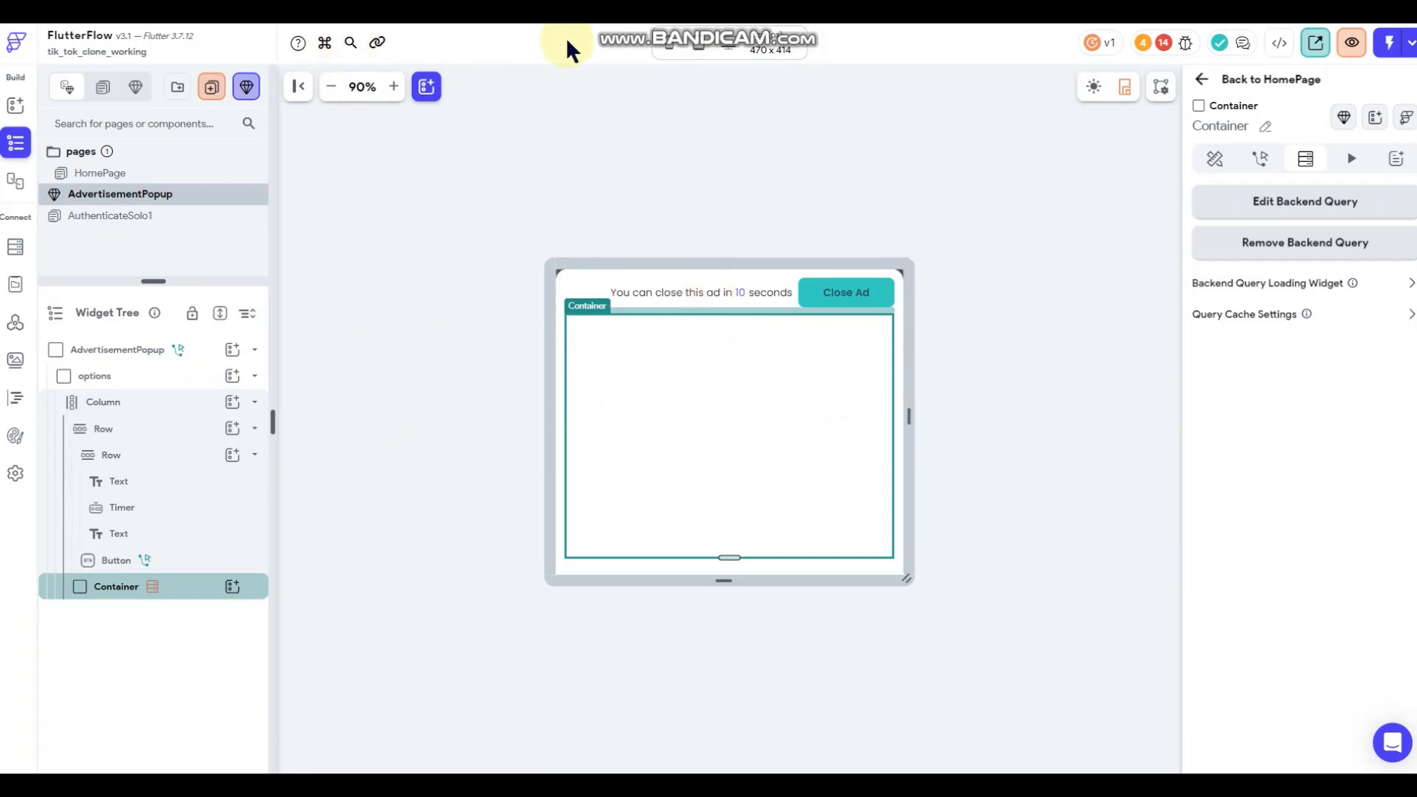
Switch the canvas to the 390 x 844 phone size and set the options container's height to 400.
click(668, 45)
click(721, 131)
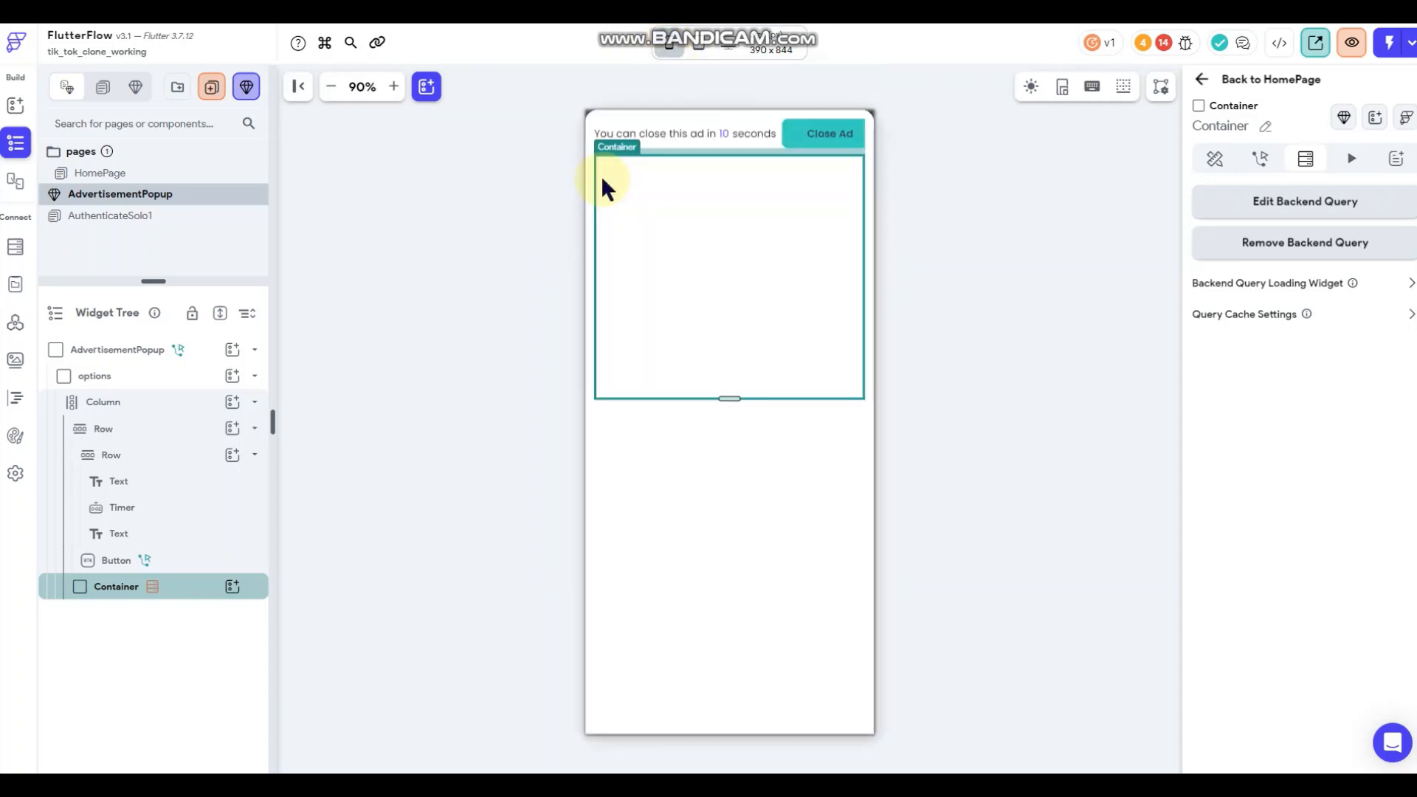
click(760, 723)
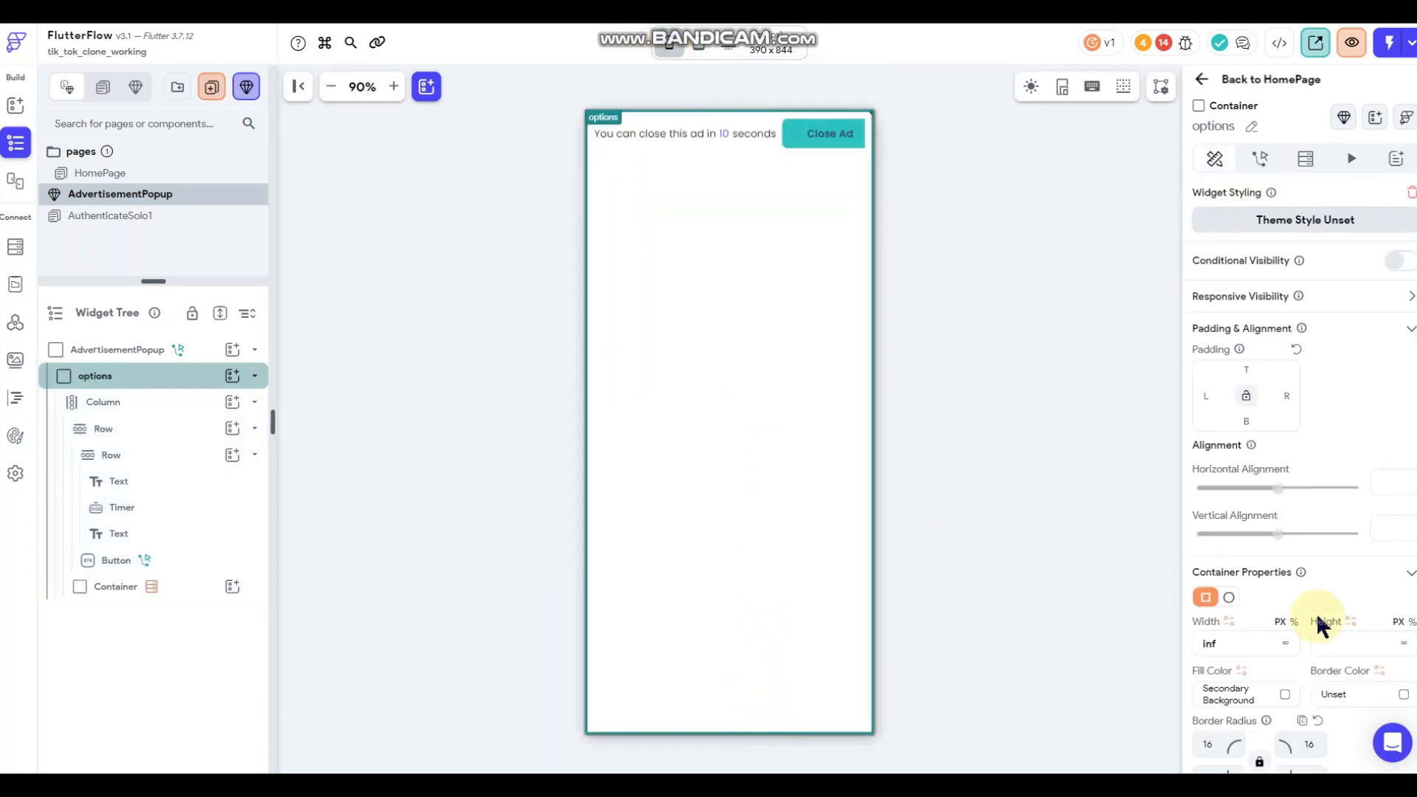
click(1339, 639)
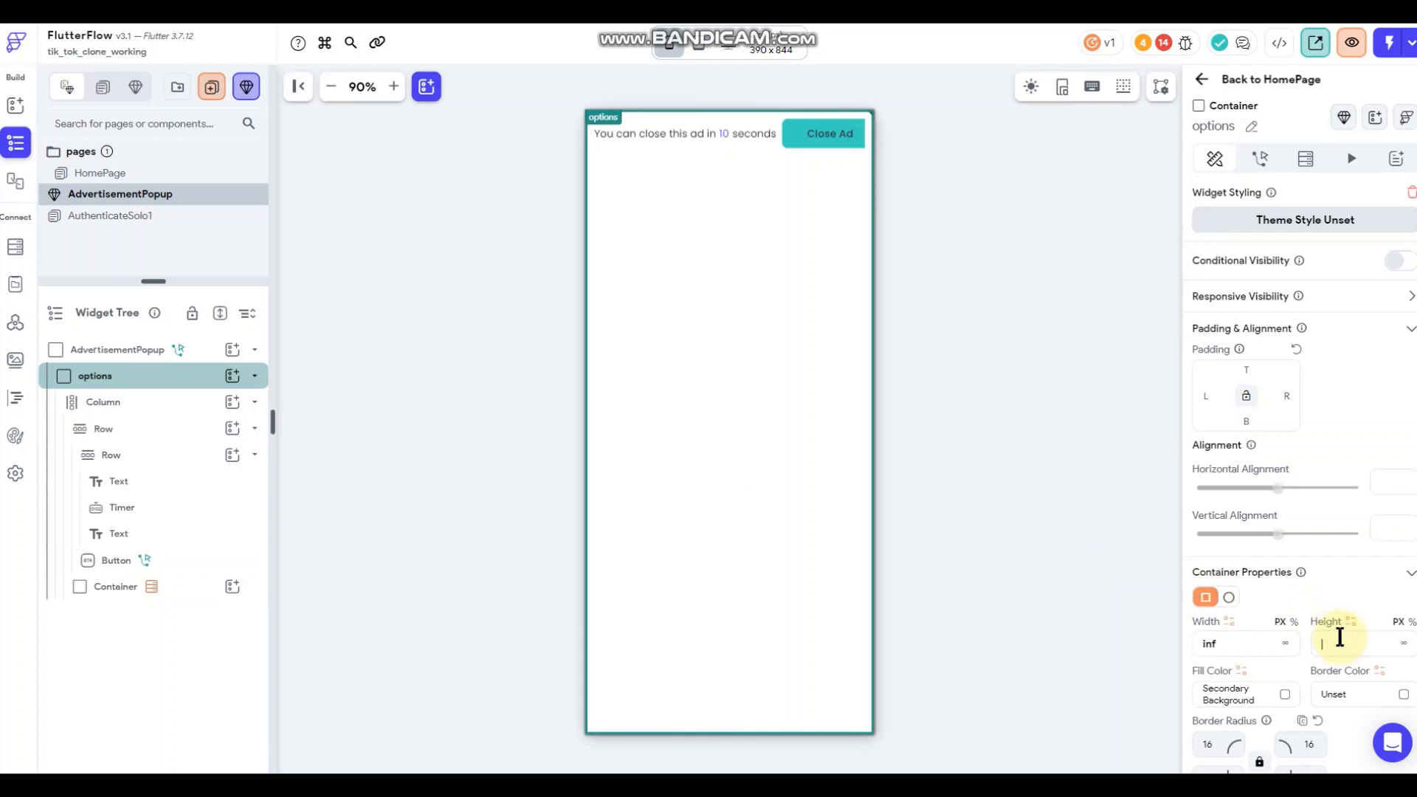
text(400)
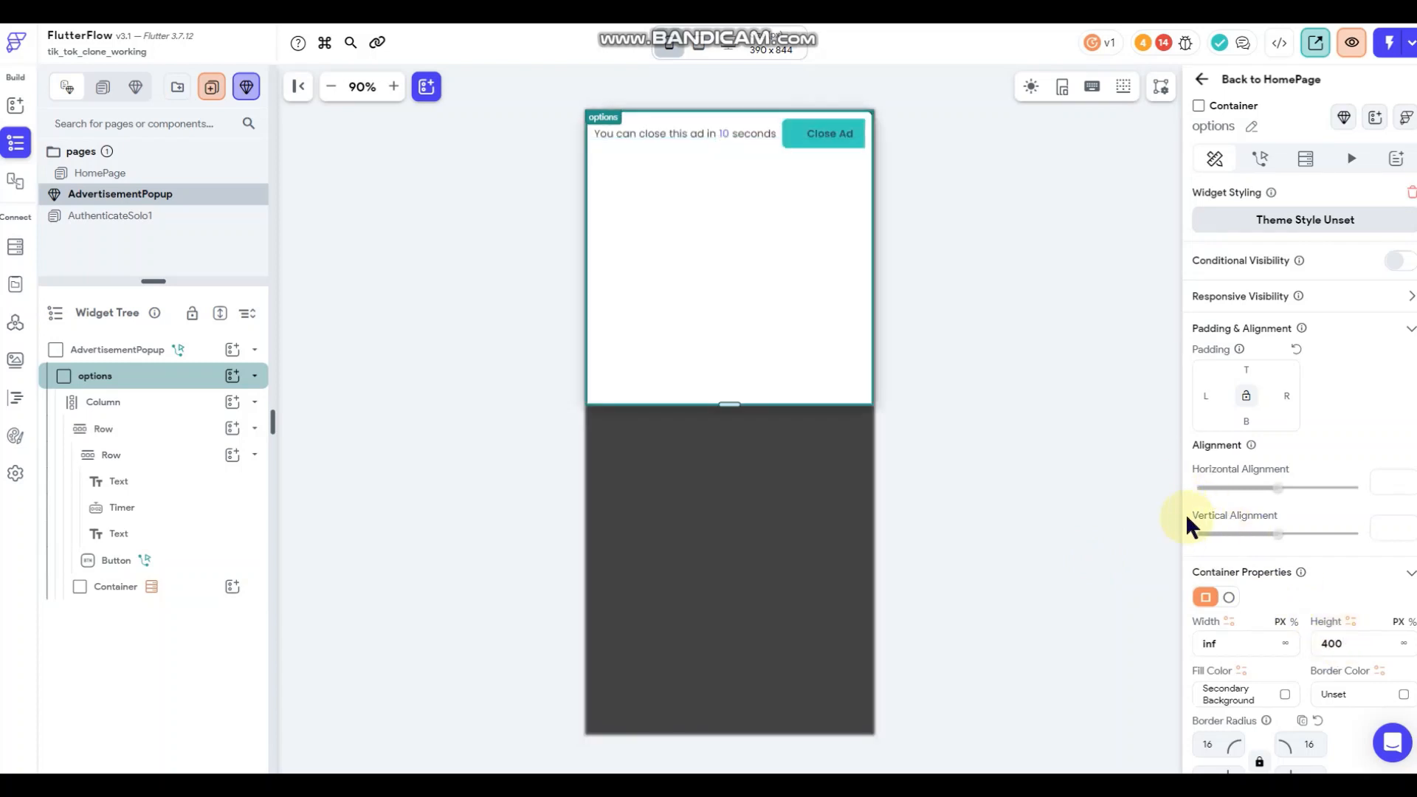
Reopen the AdvertisementPopup component and shrink its canvas height to about 402 to fit the options container.
click(728, 737)
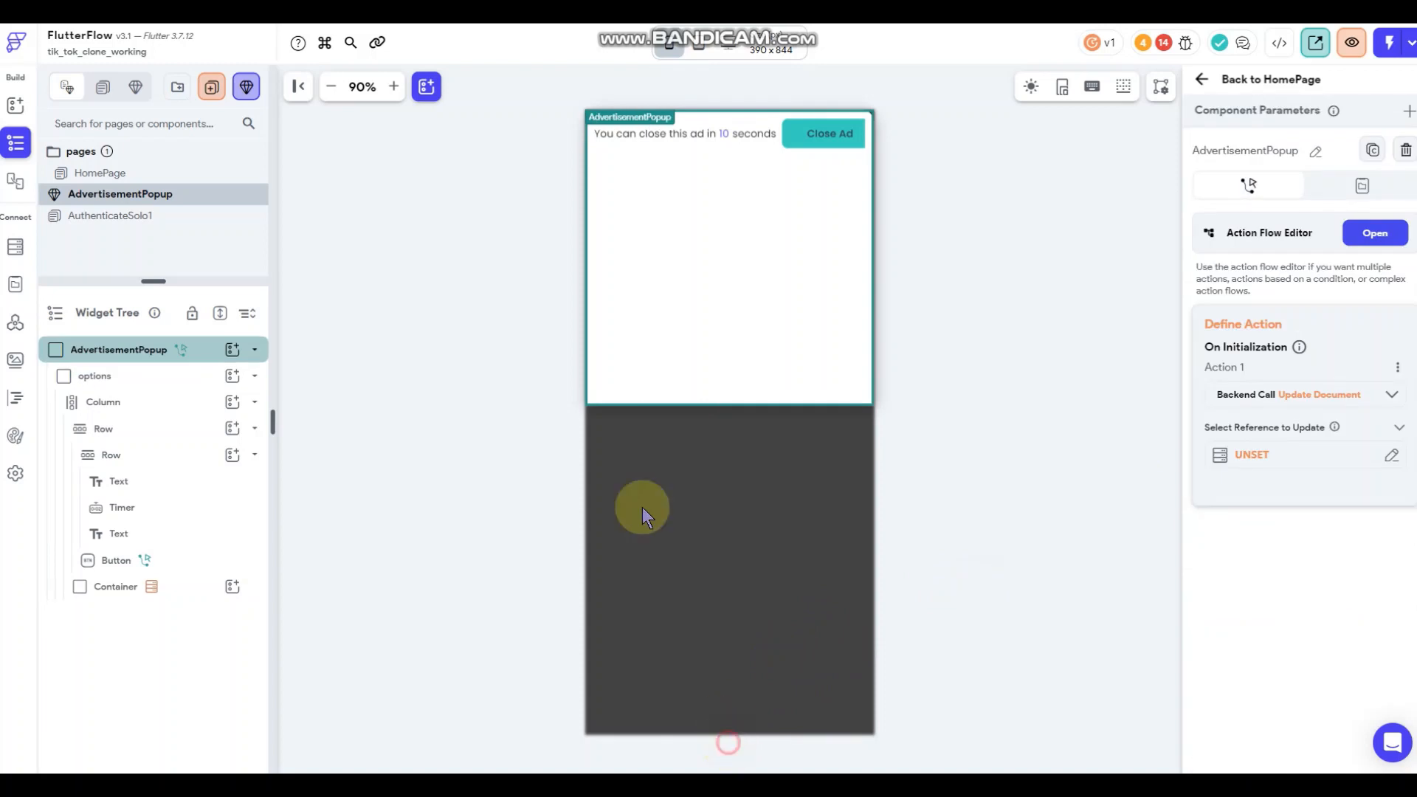
click(137, 215)
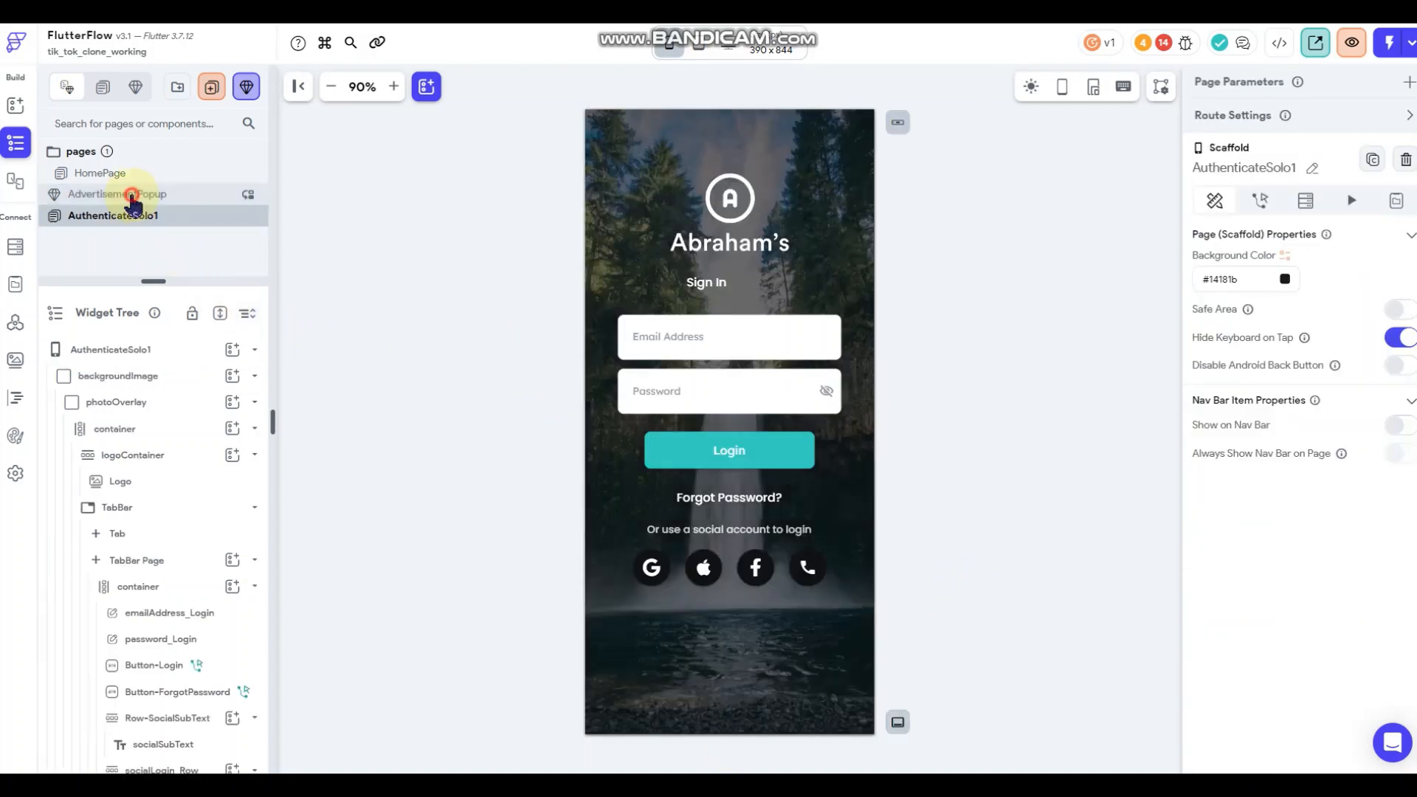
click(132, 194)
click(721, 753)
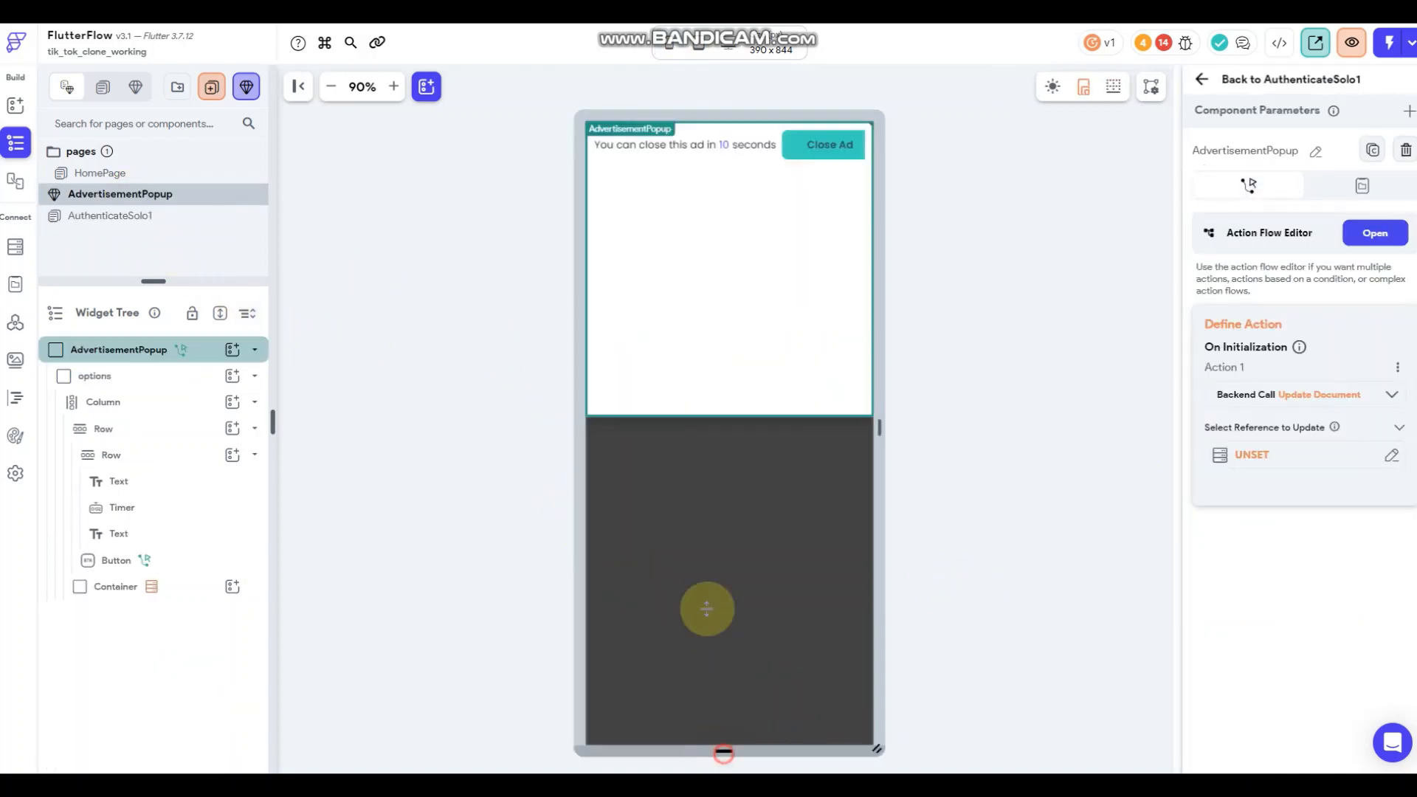
drag(707, 608, 715, 423)
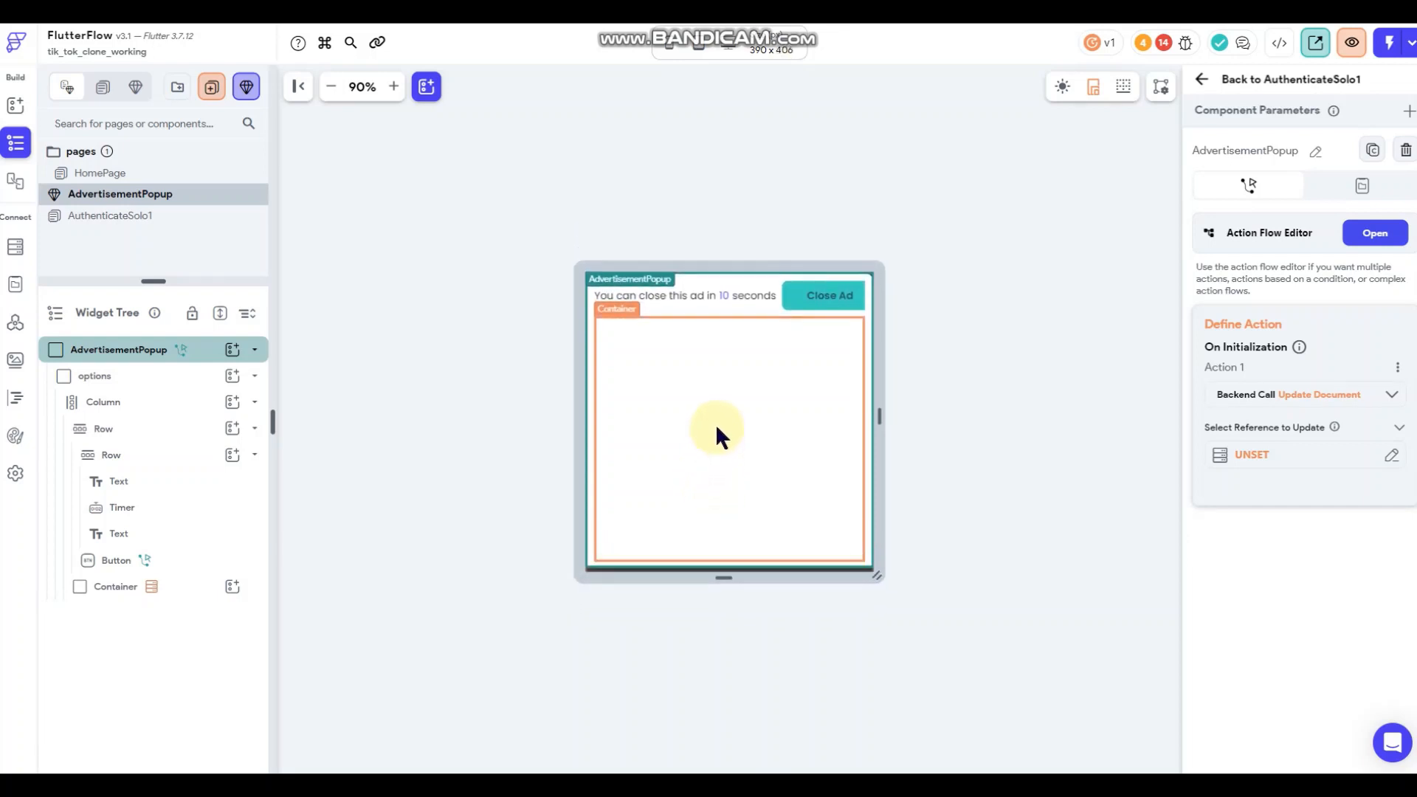
click(1133, 377)
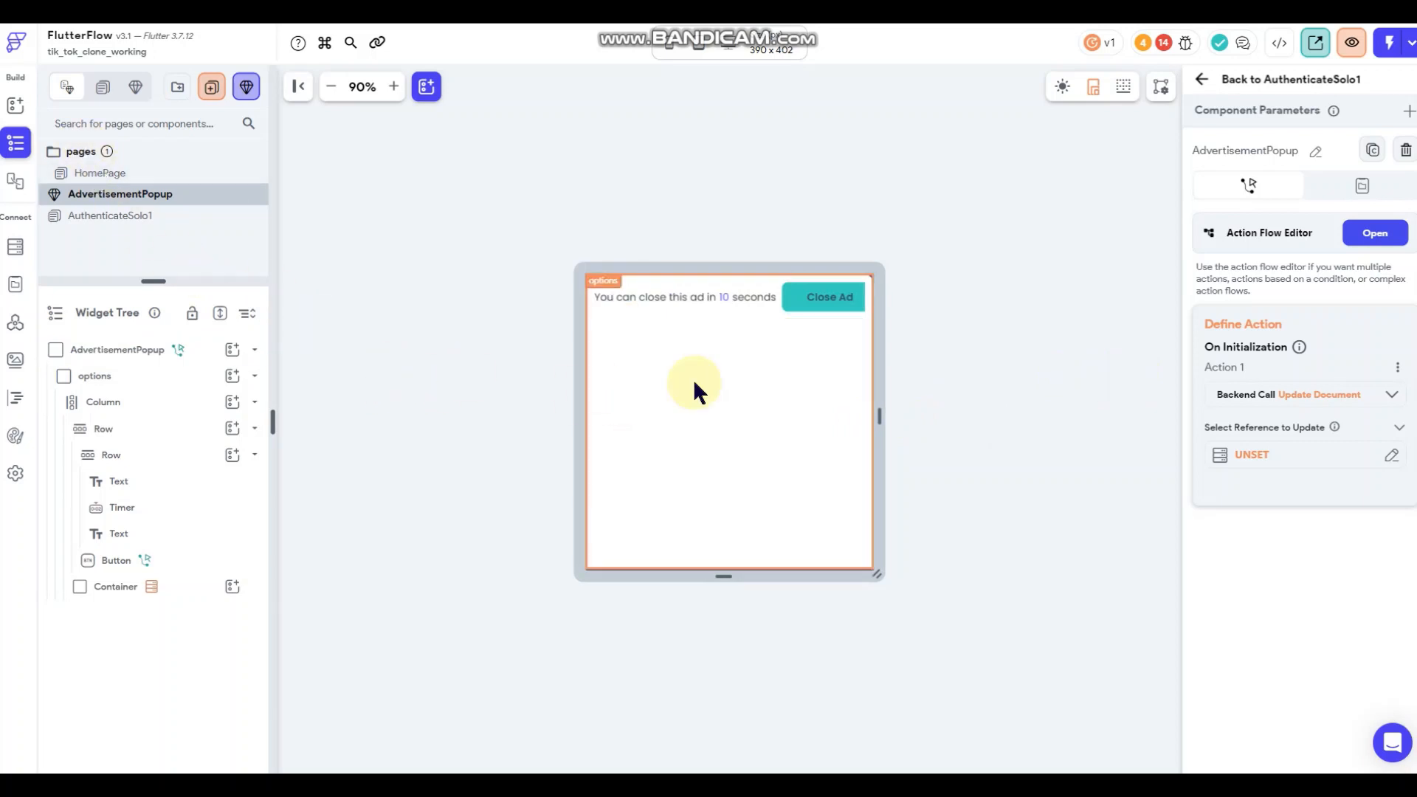
Add a Column inside the ad container below the Close Ad row.
click(693, 388)
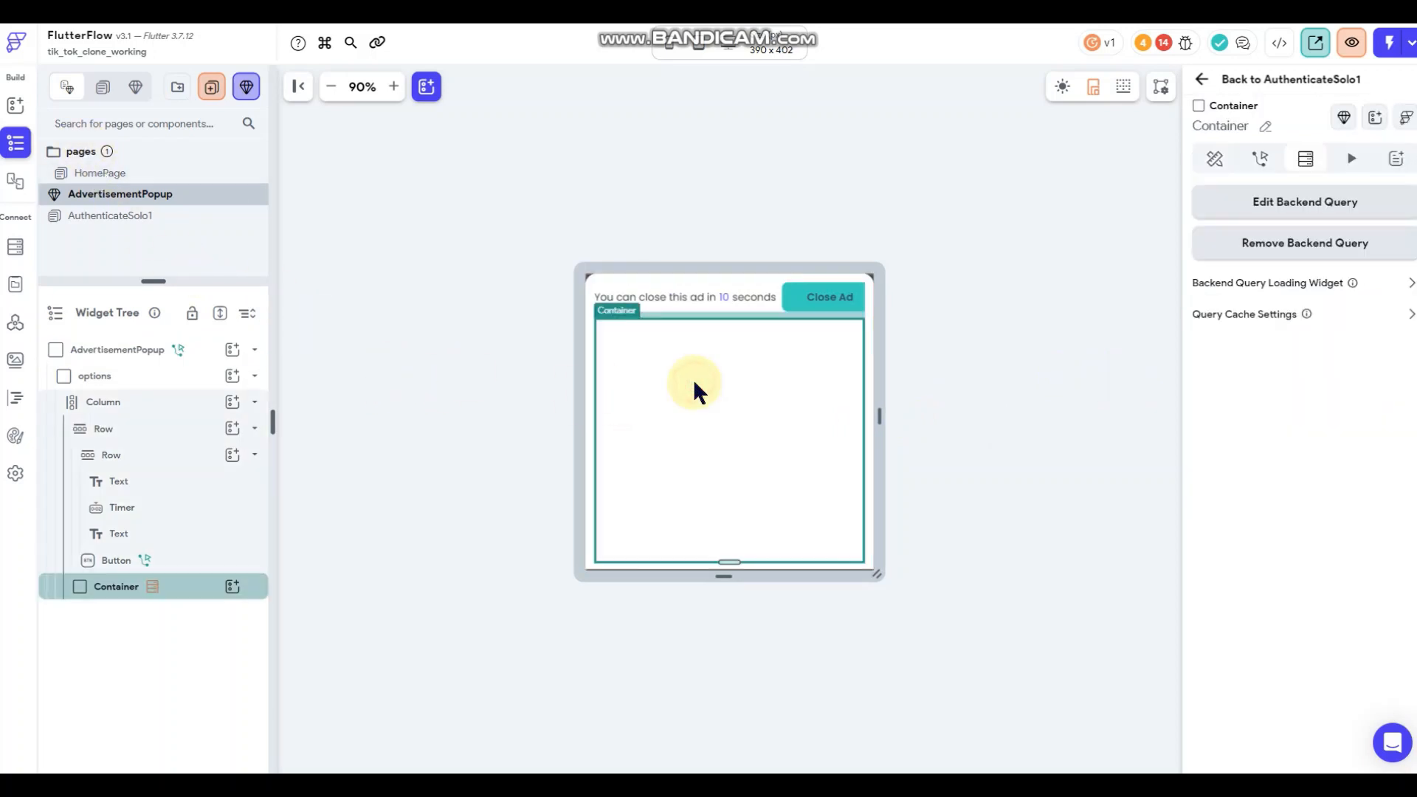
click(232, 588)
click(396, 507)
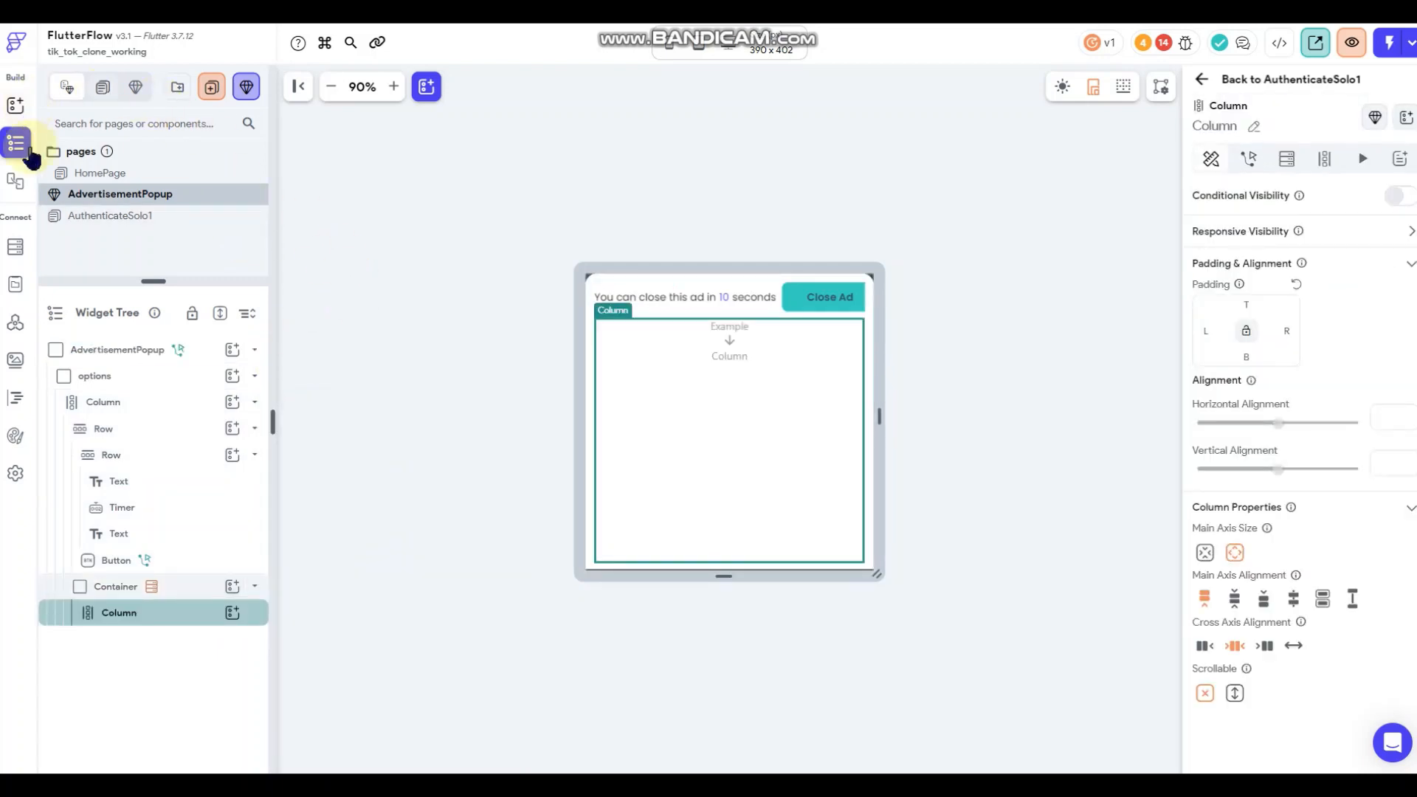
Add a Row inside the ad container's new Column.
click(230, 611)
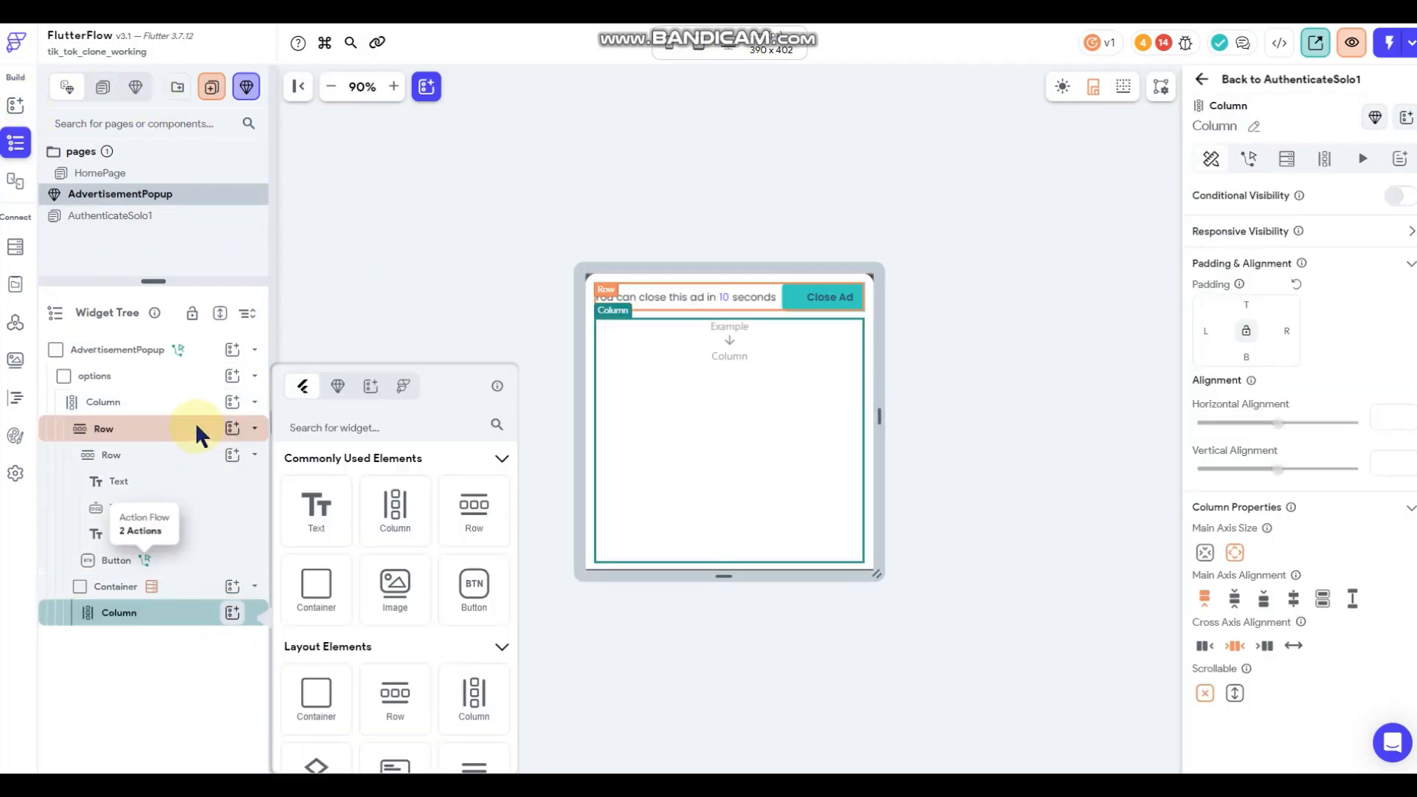
scroll(405, 509, down, 2)
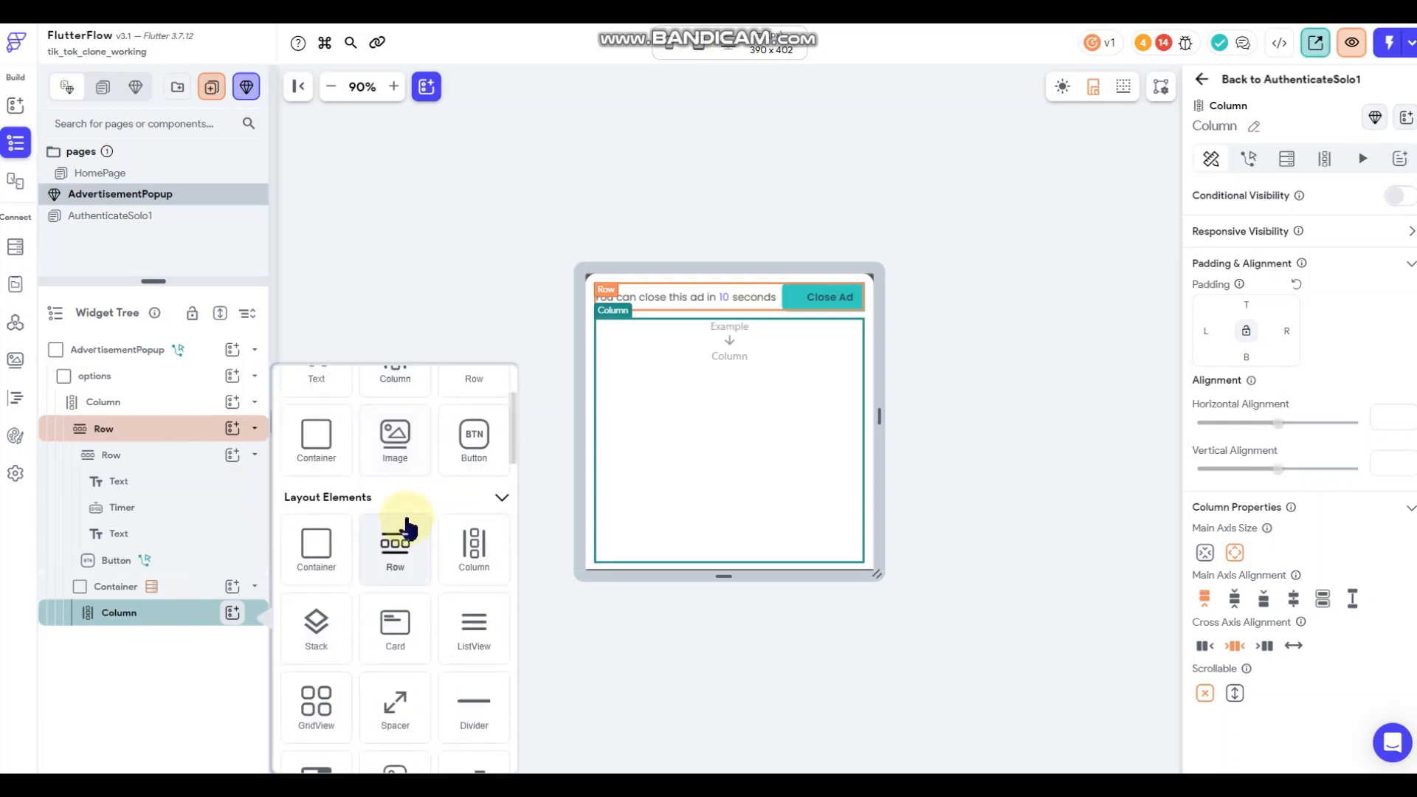
scroll(407, 528, up, 3)
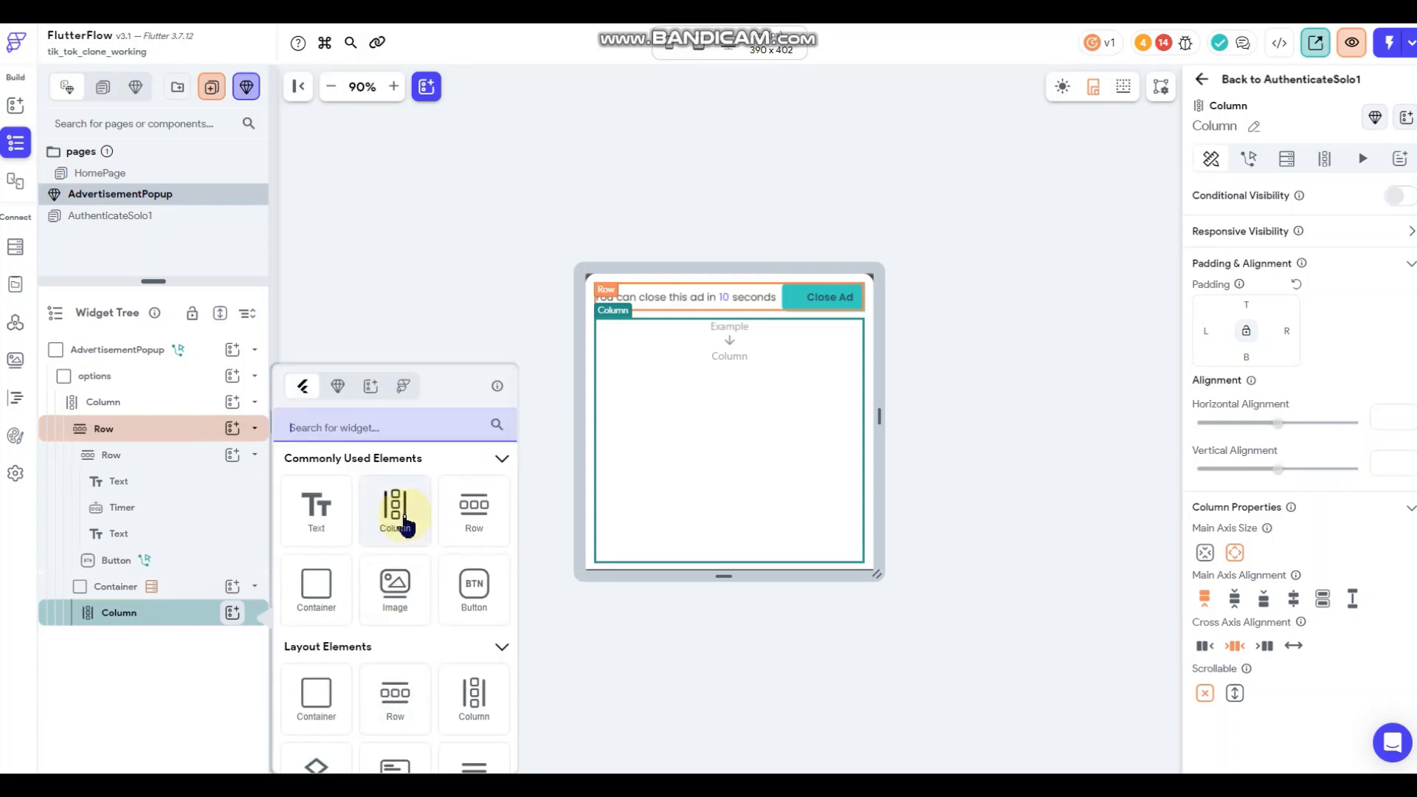
click(491, 503)
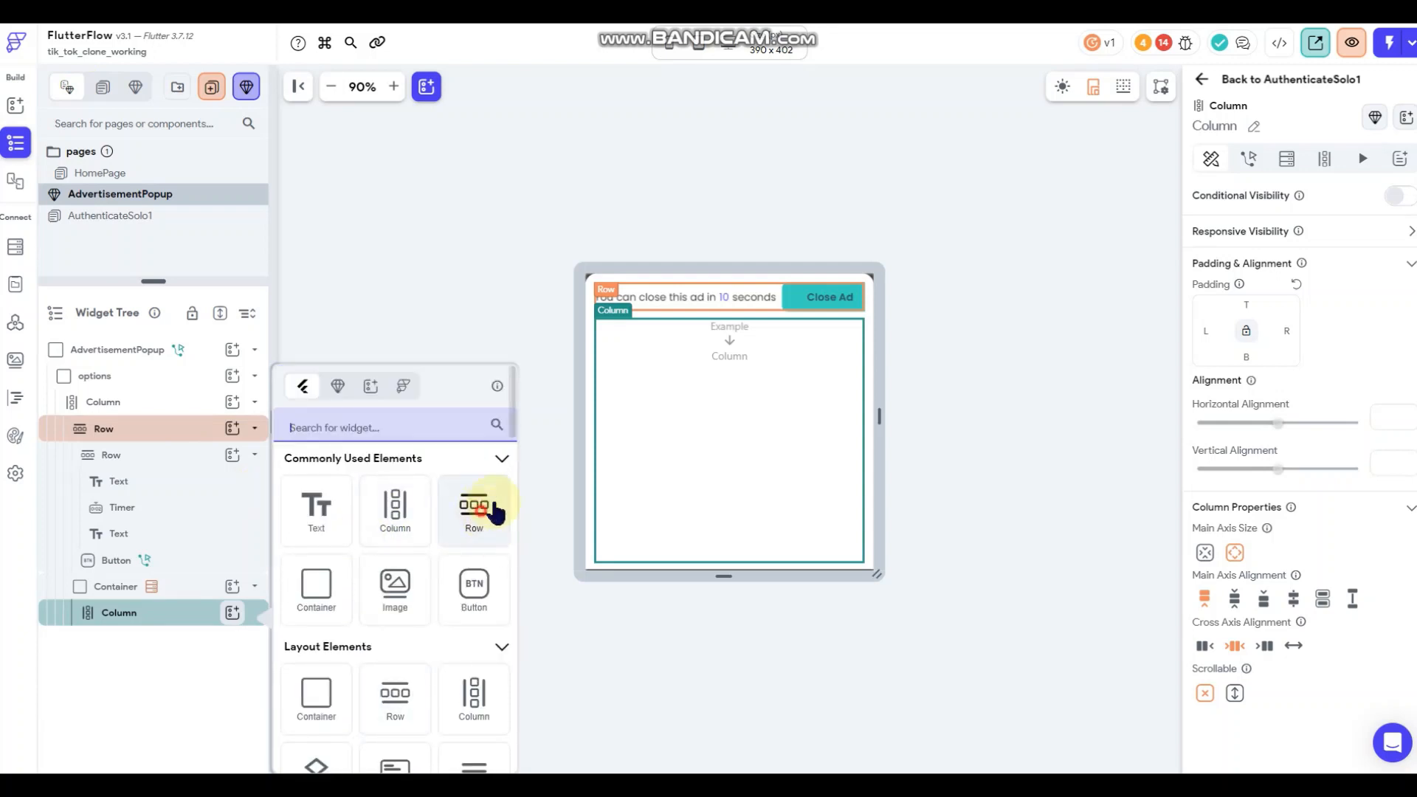
drag(473, 516, 710, 402)
click(476, 509)
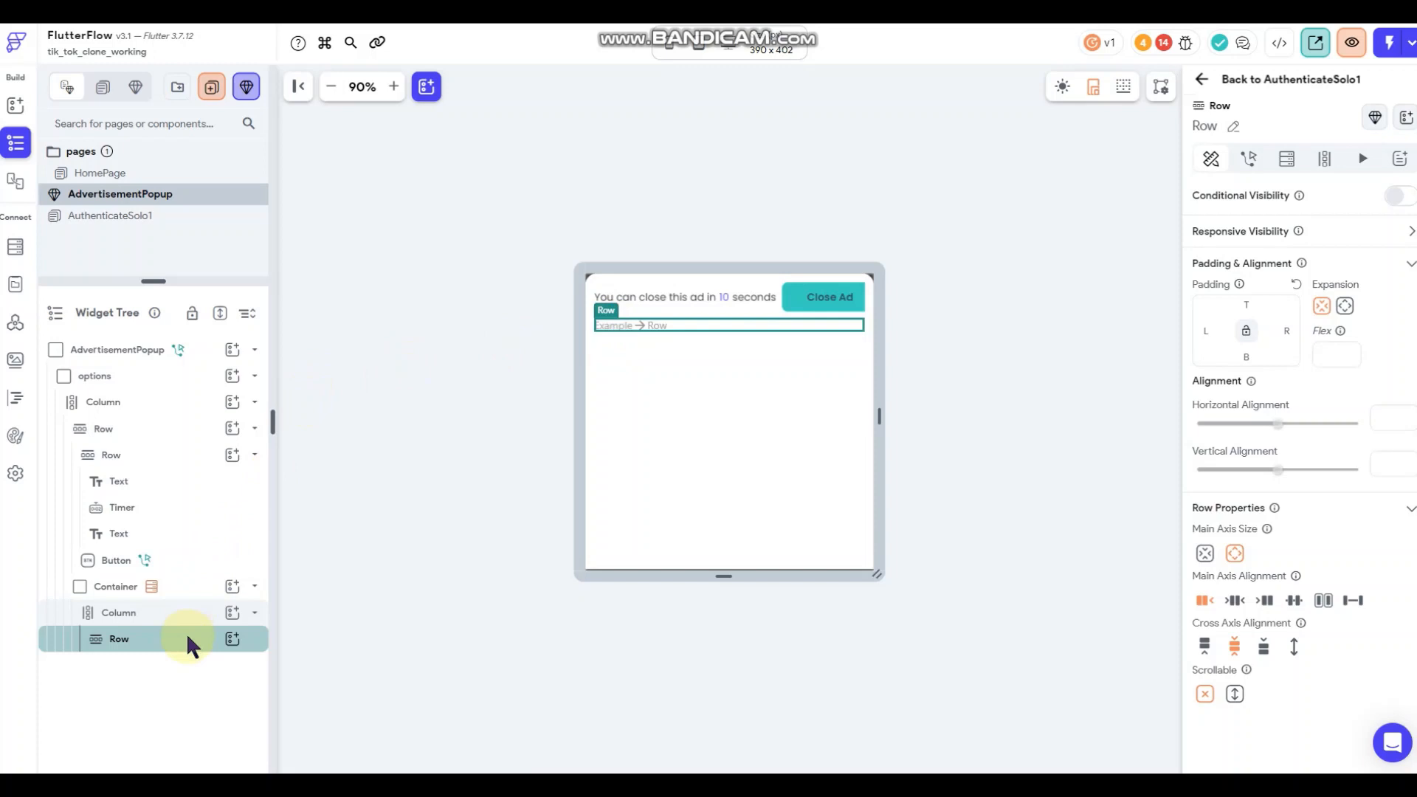
Add a Text to the ad container's Row with font size 20 and font weight 600 - Semi Bold.
click(233, 638)
click(352, 509)
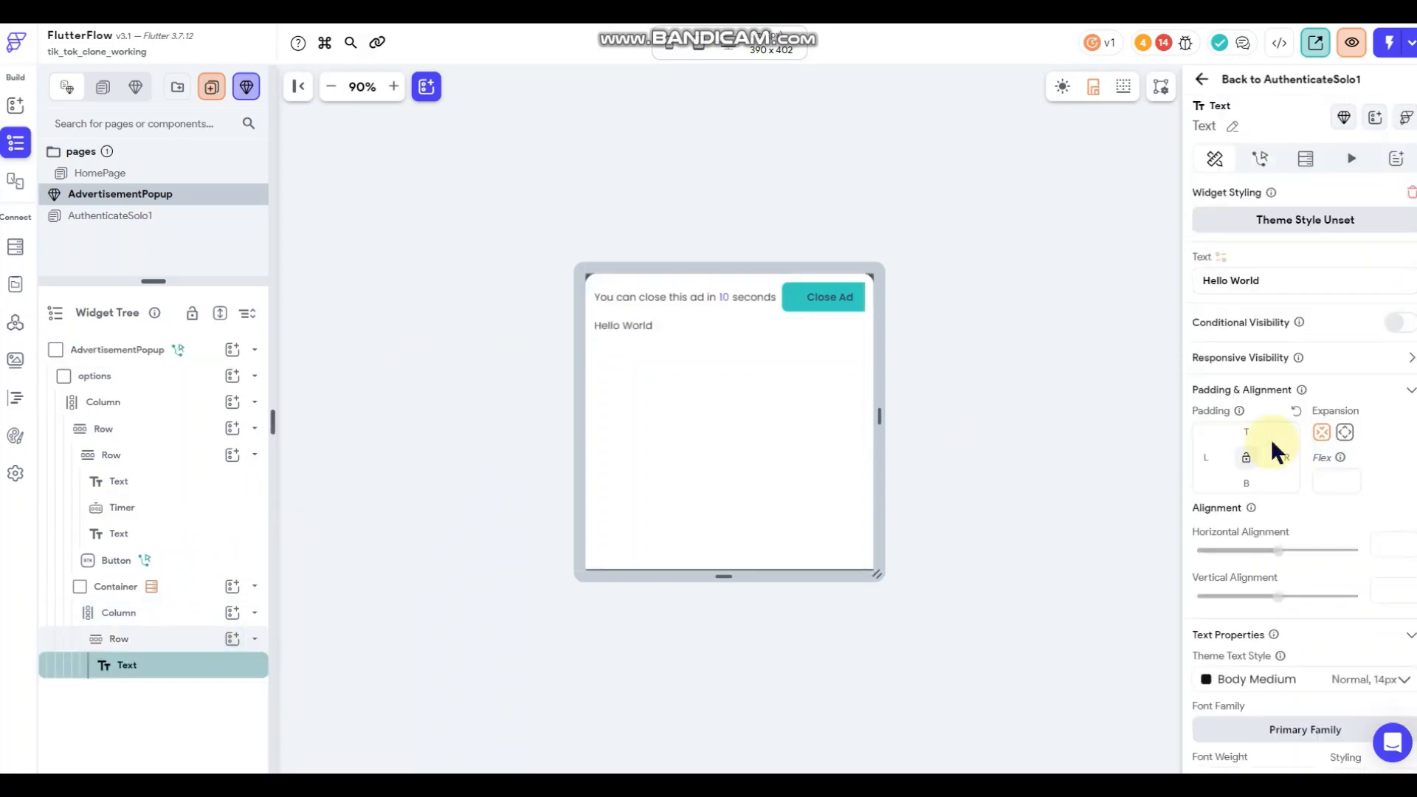
scroll(1287, 553, down, 4)
drag(1246, 532, 1134, 530)
text(20)
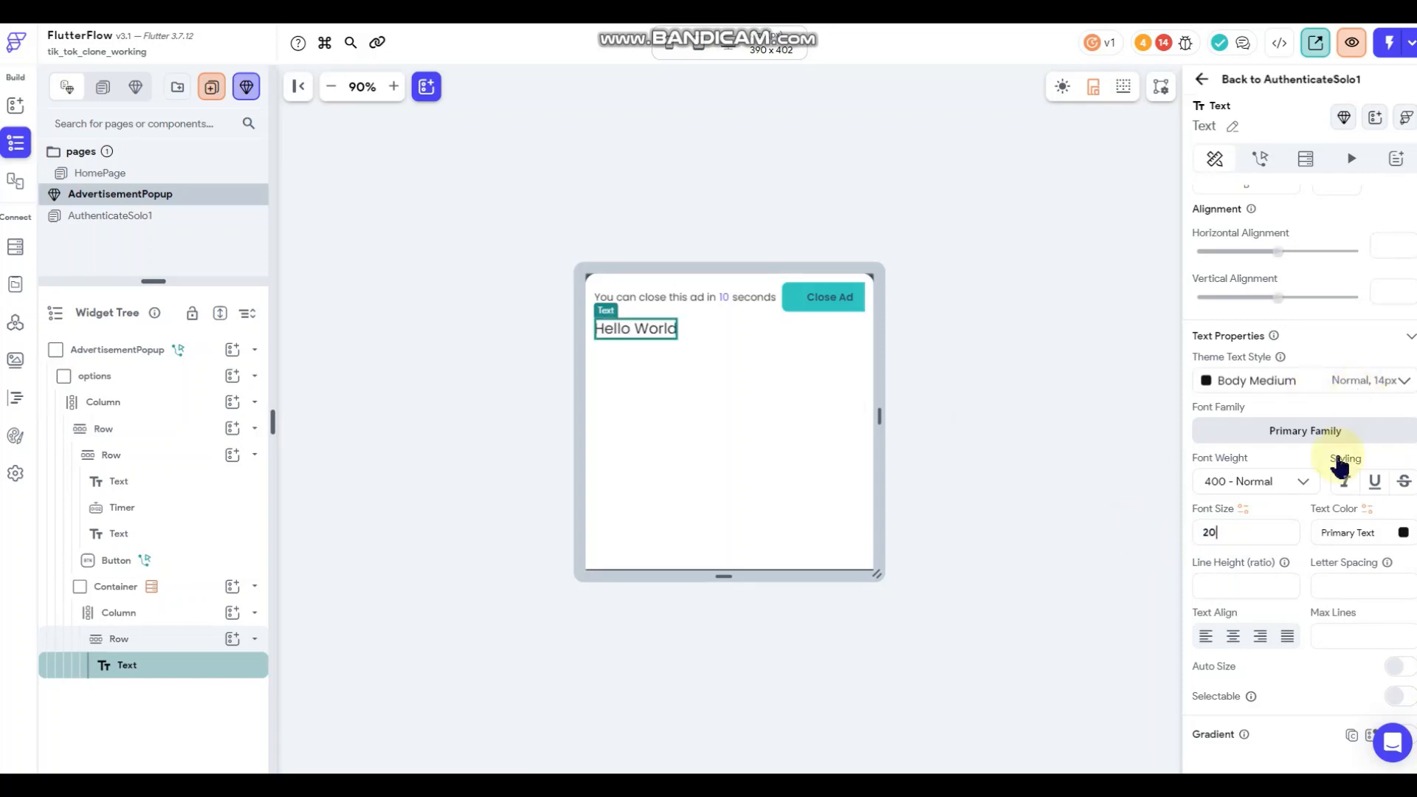
click(1288, 483)
click(1259, 561)
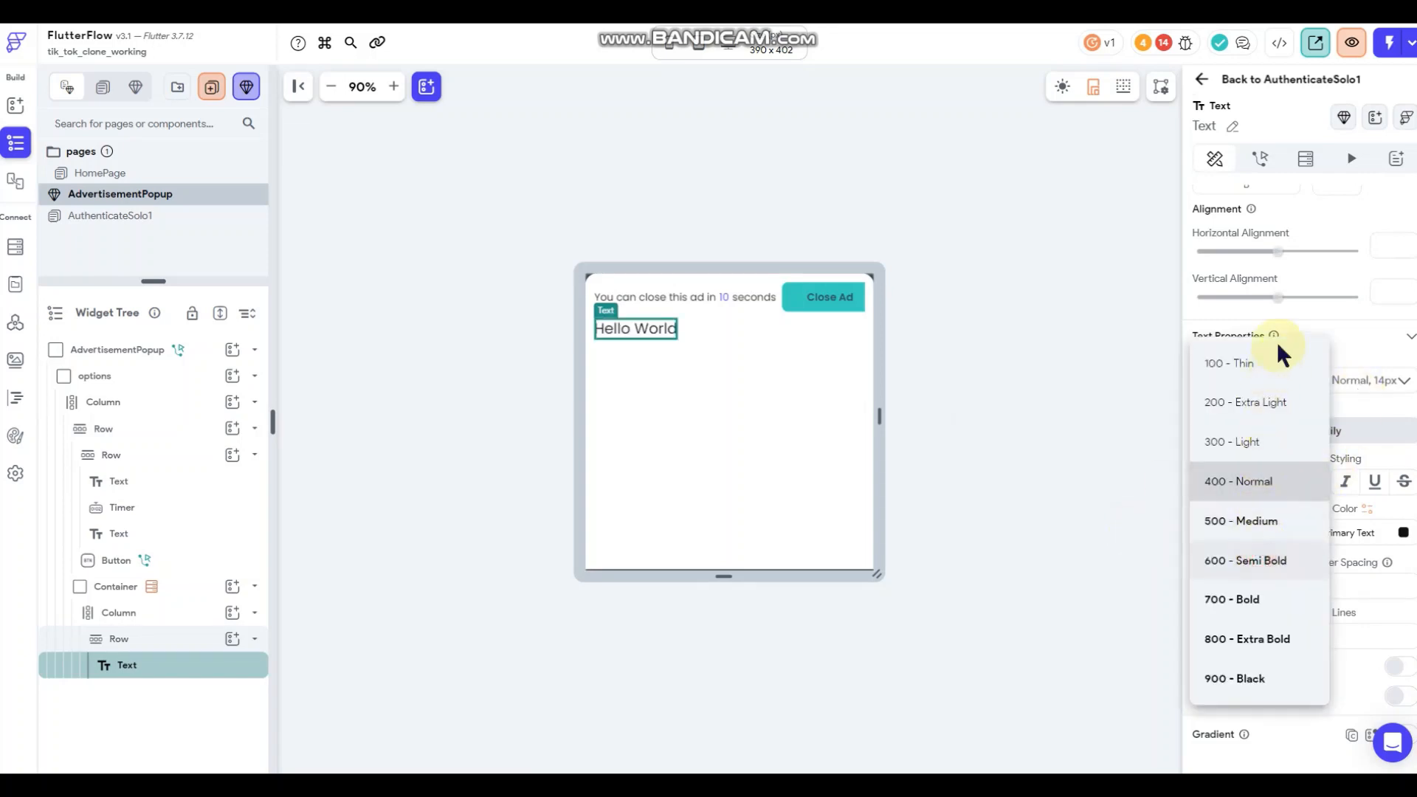
Look through the Advertisements Document fields offered as a variable source for the new text.
scroll(1277, 285, up, 5)
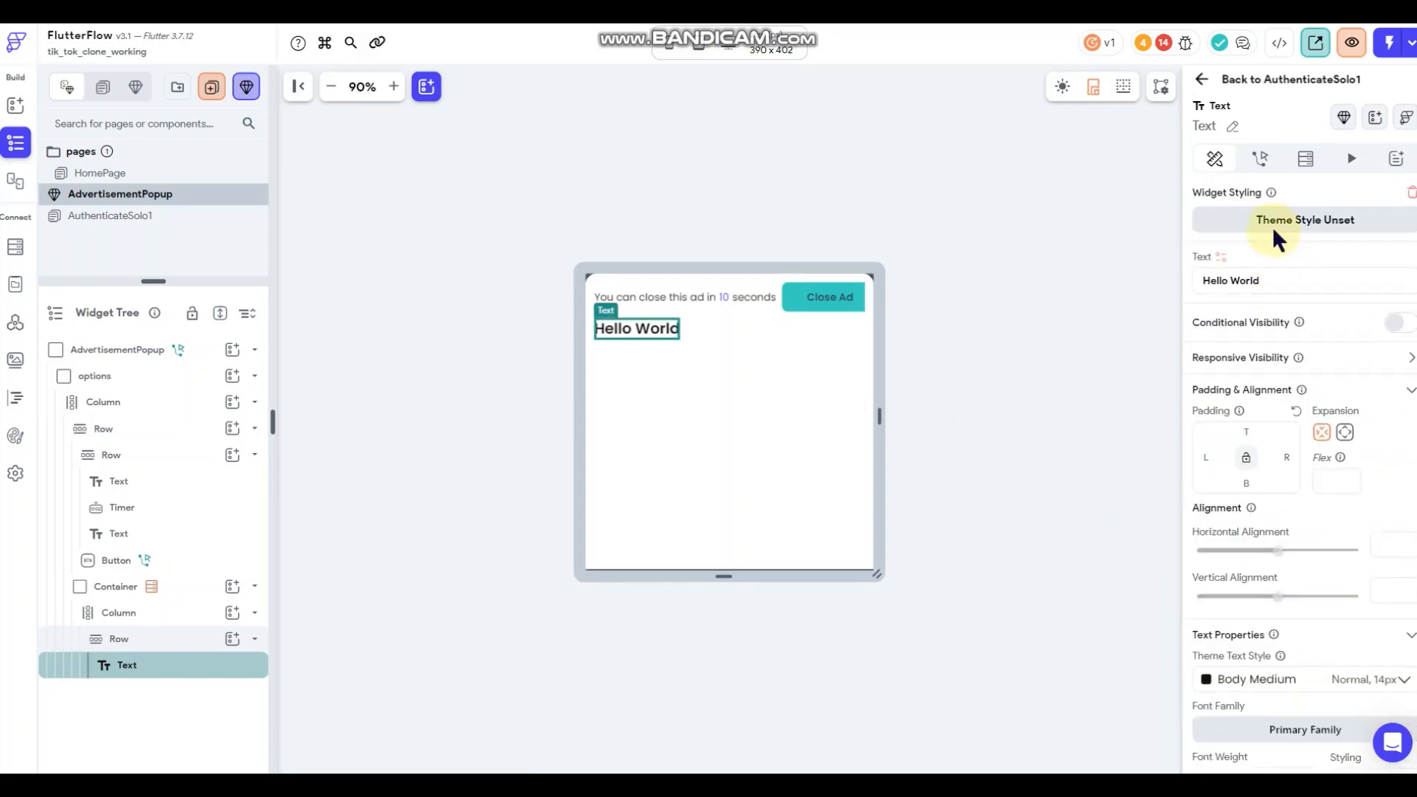
click(1222, 256)
click(1129, 393)
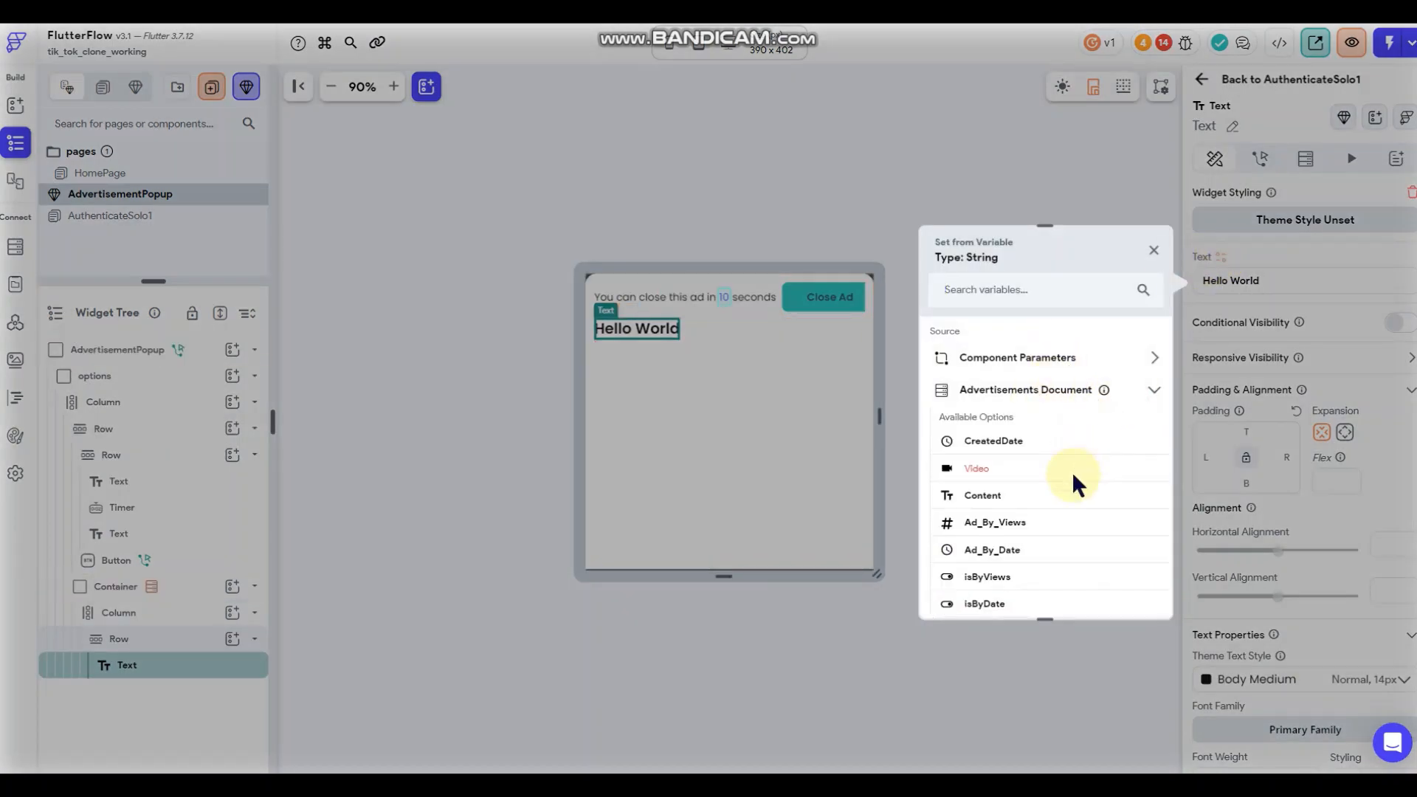
scroll(1074, 479, down, 3)
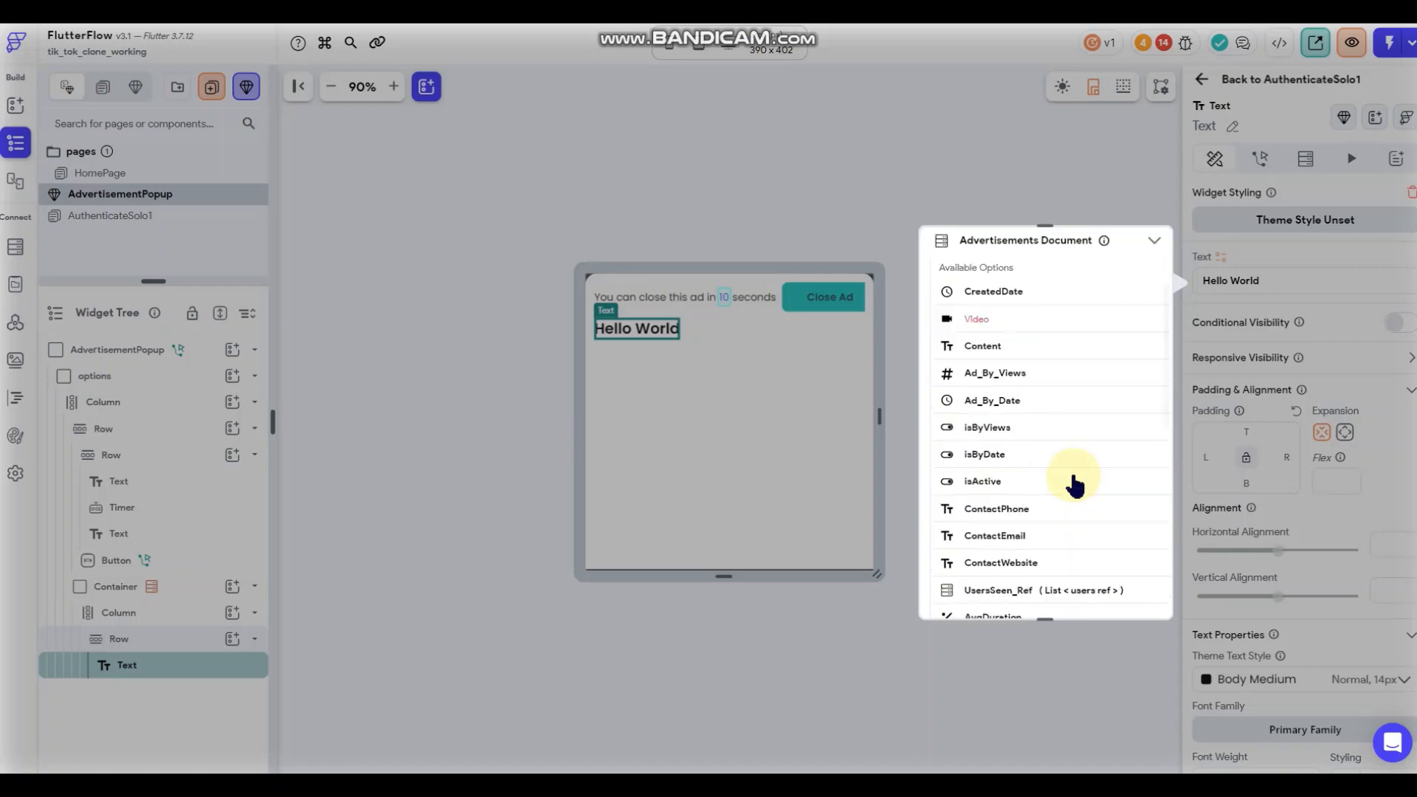
scroll(1074, 483, down, 2)
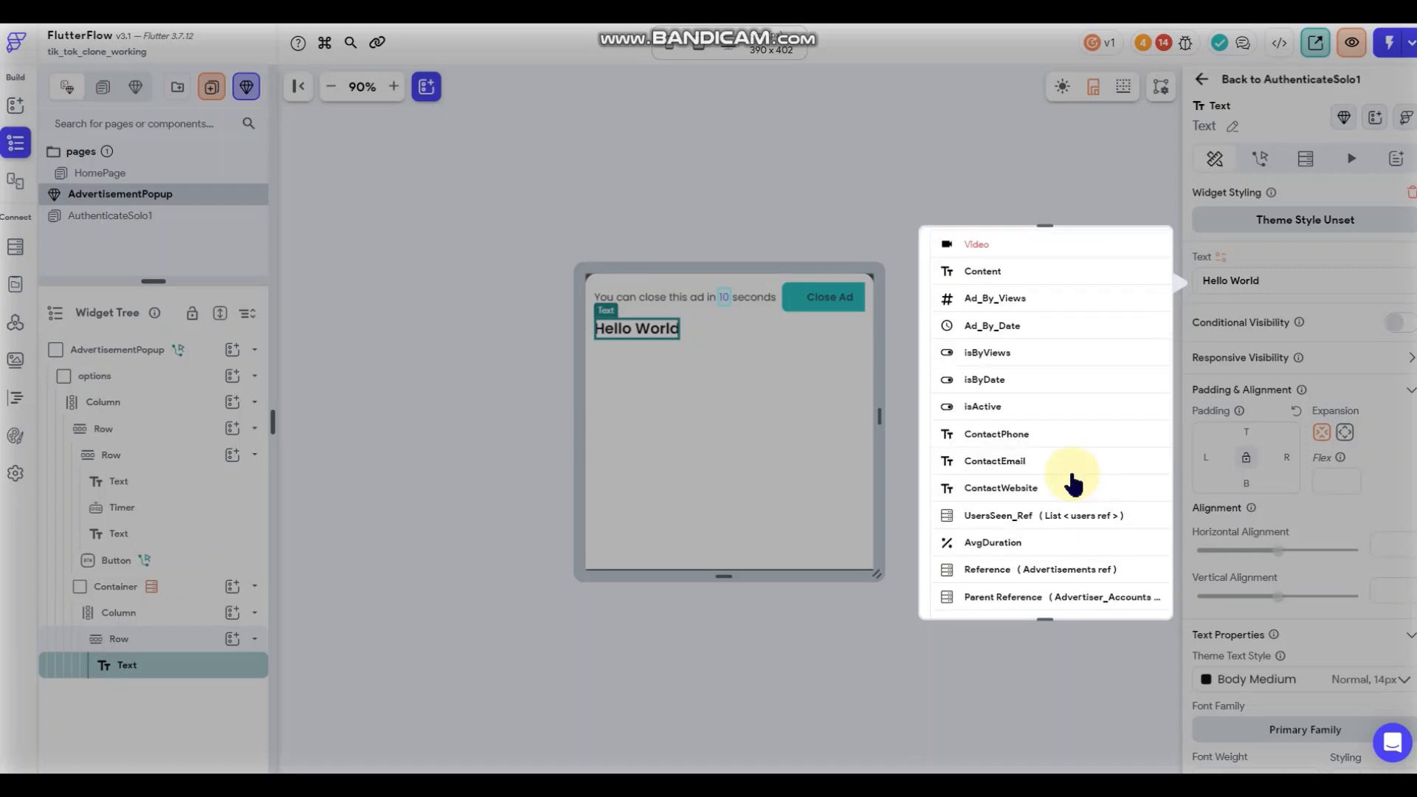
scroll(1074, 484, down, 5)
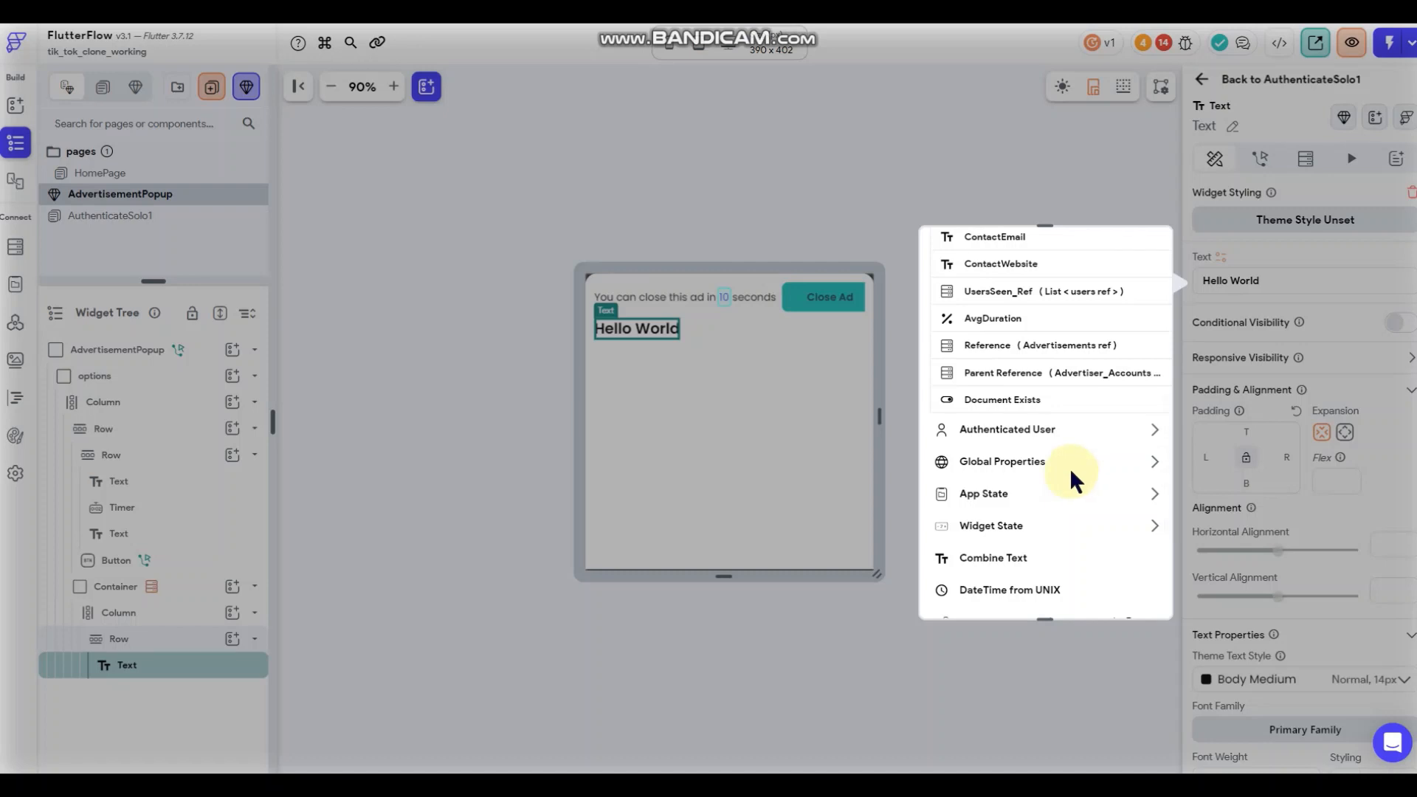
scroll(1069, 467, up, 10)
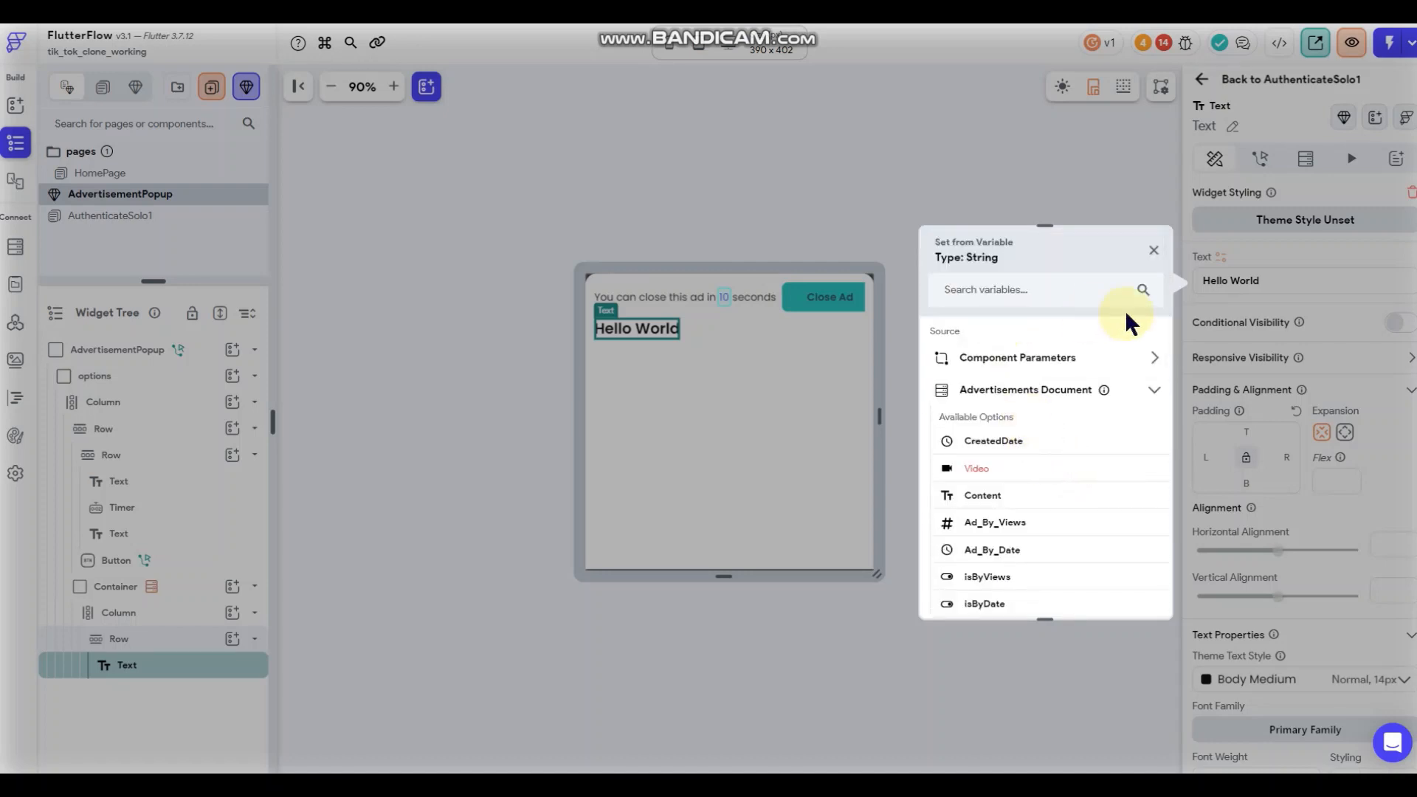
click(1152, 251)
Cut the Row and its text out of the ad container's Column.
right_click(738, 321)
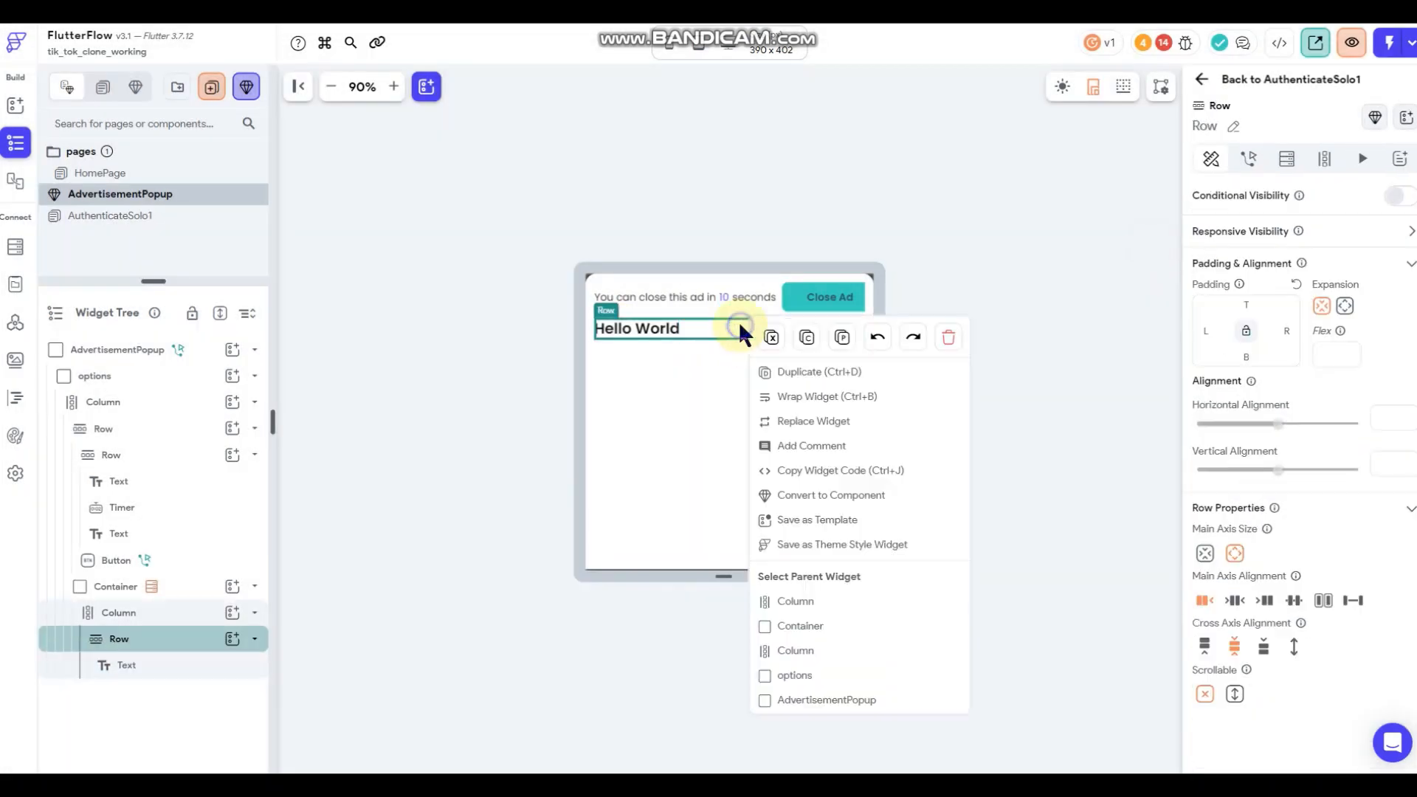
click(775, 346)
click(370, 338)
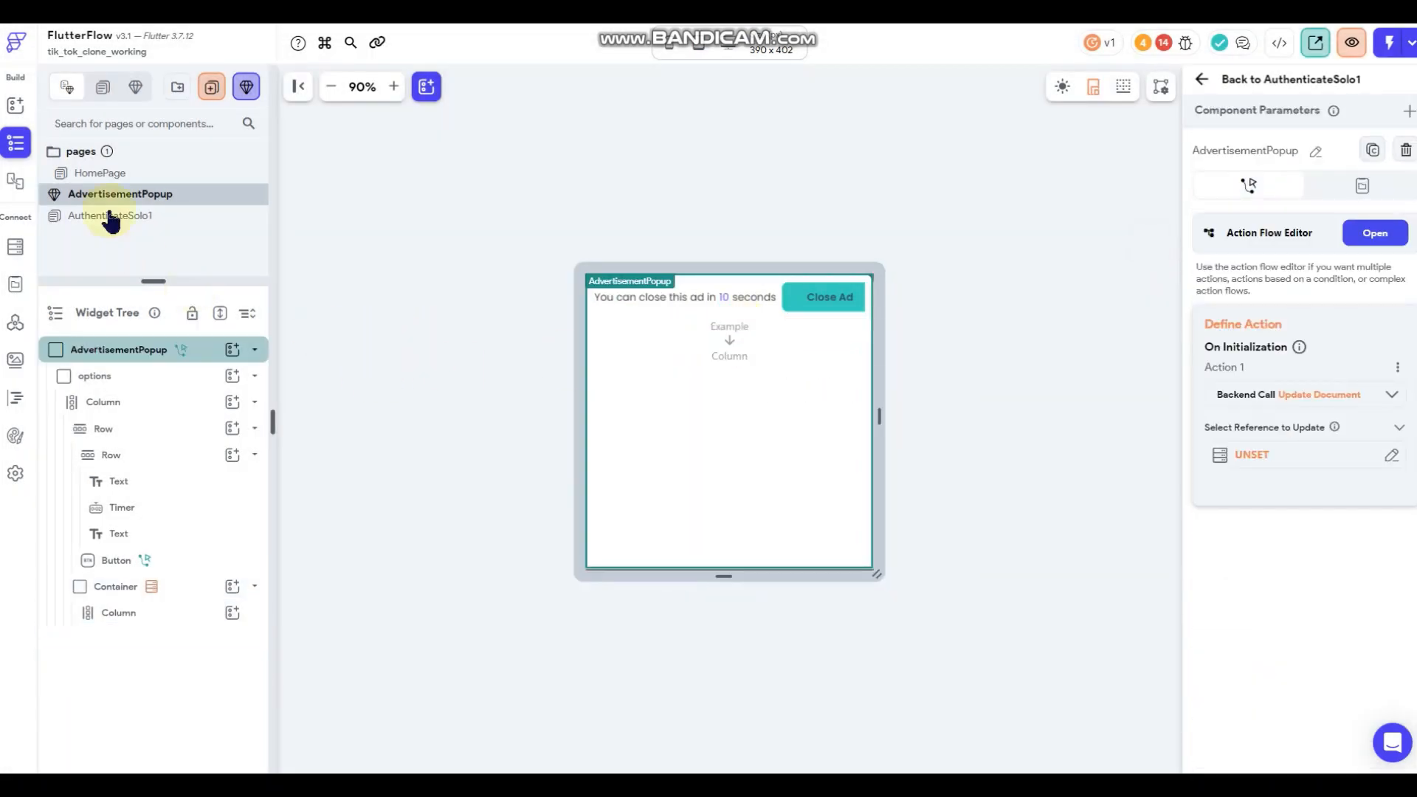
Add a VideoPlayer to the ad container's Column.
click(231, 613)
scroll(376, 564, down, 10)
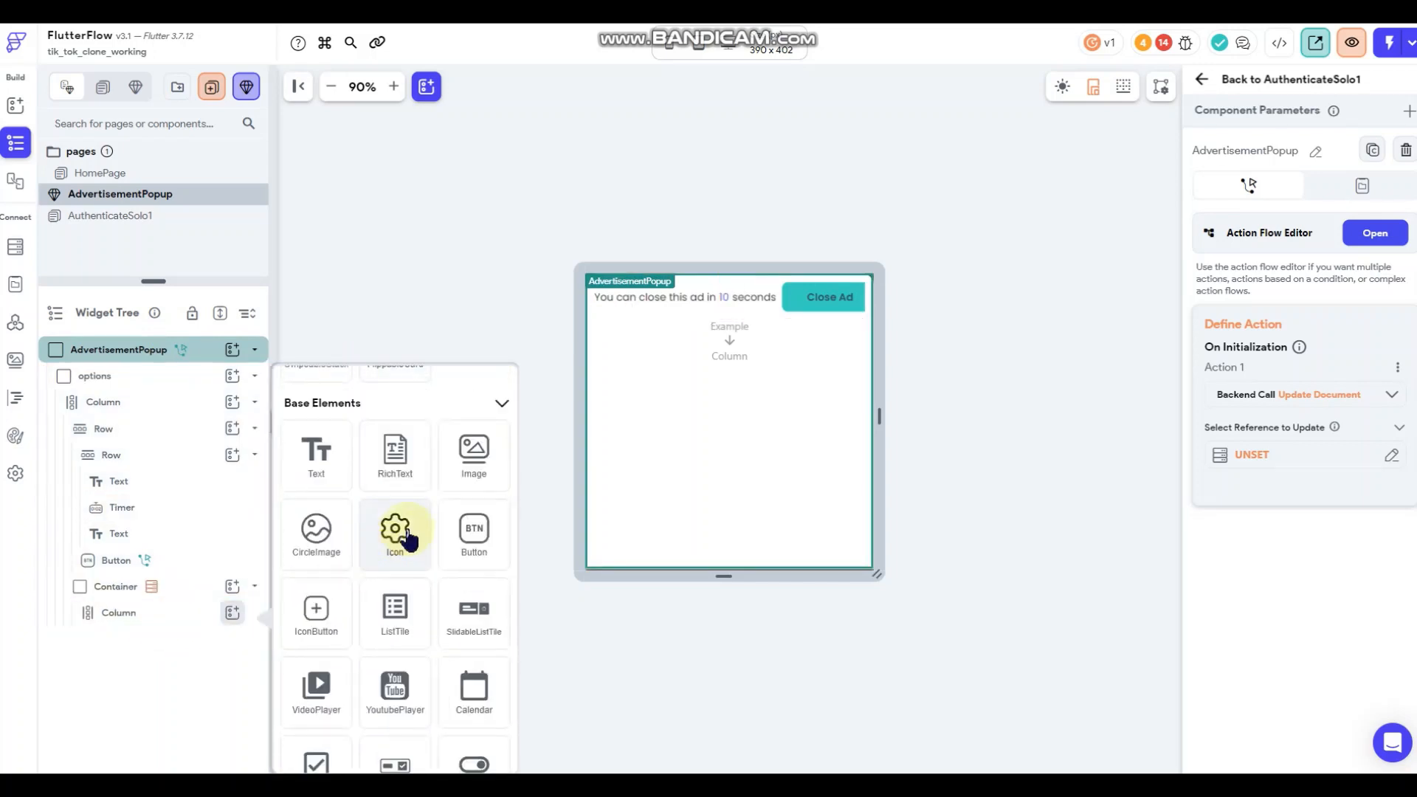
scroll(408, 540, down, 1)
scroll(402, 528, down, 4)
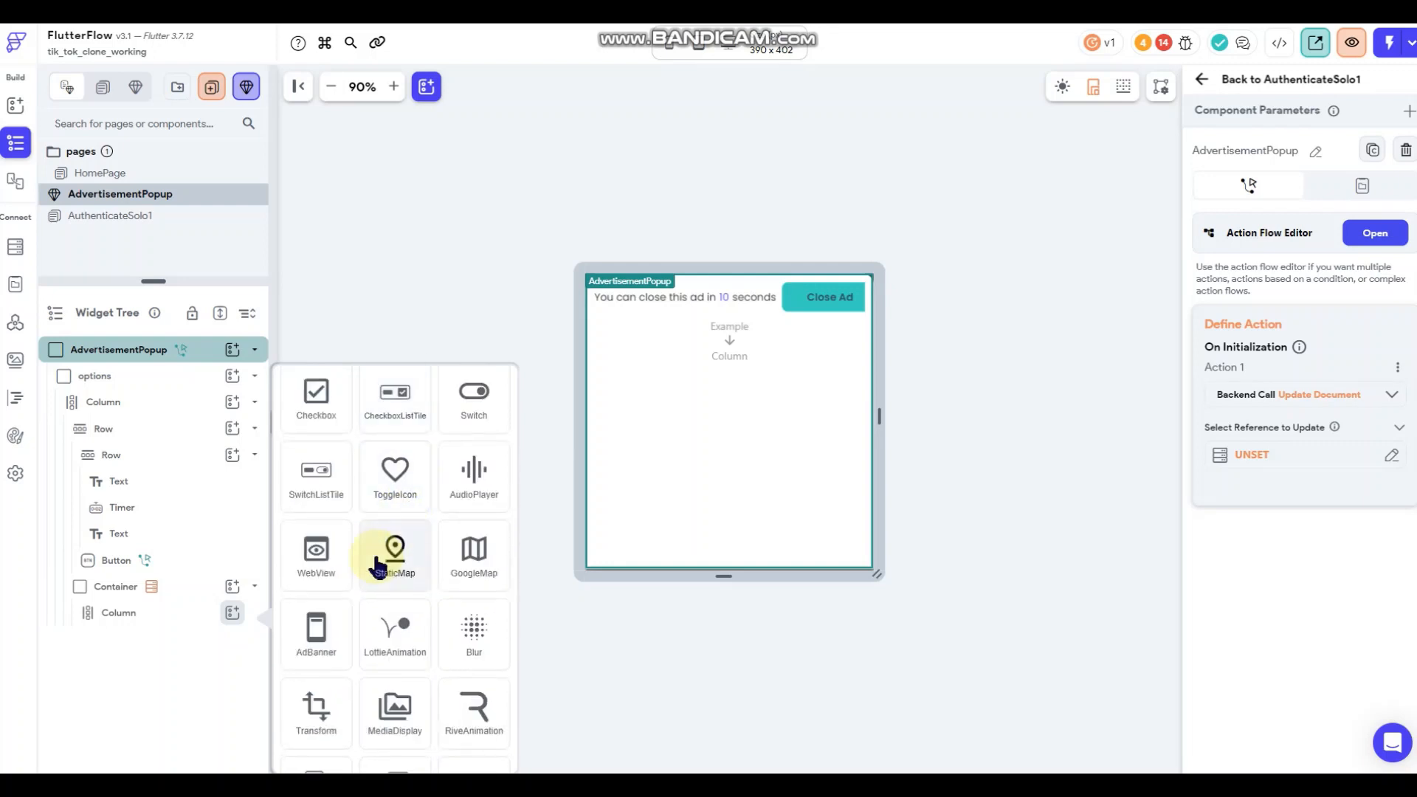
scroll(387, 558, down, 2)
scroll(373, 493, down, 3)
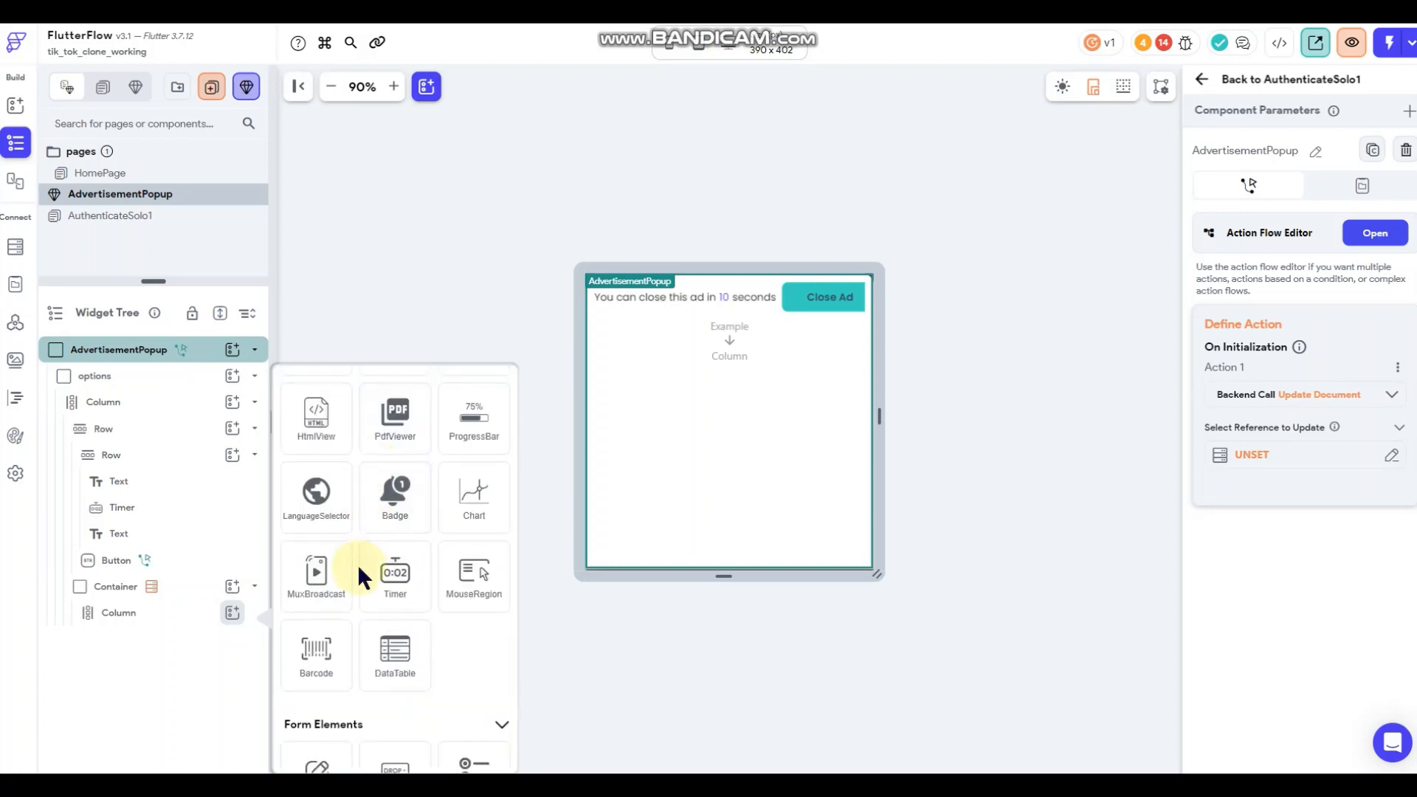
scroll(402, 673, up, 3)
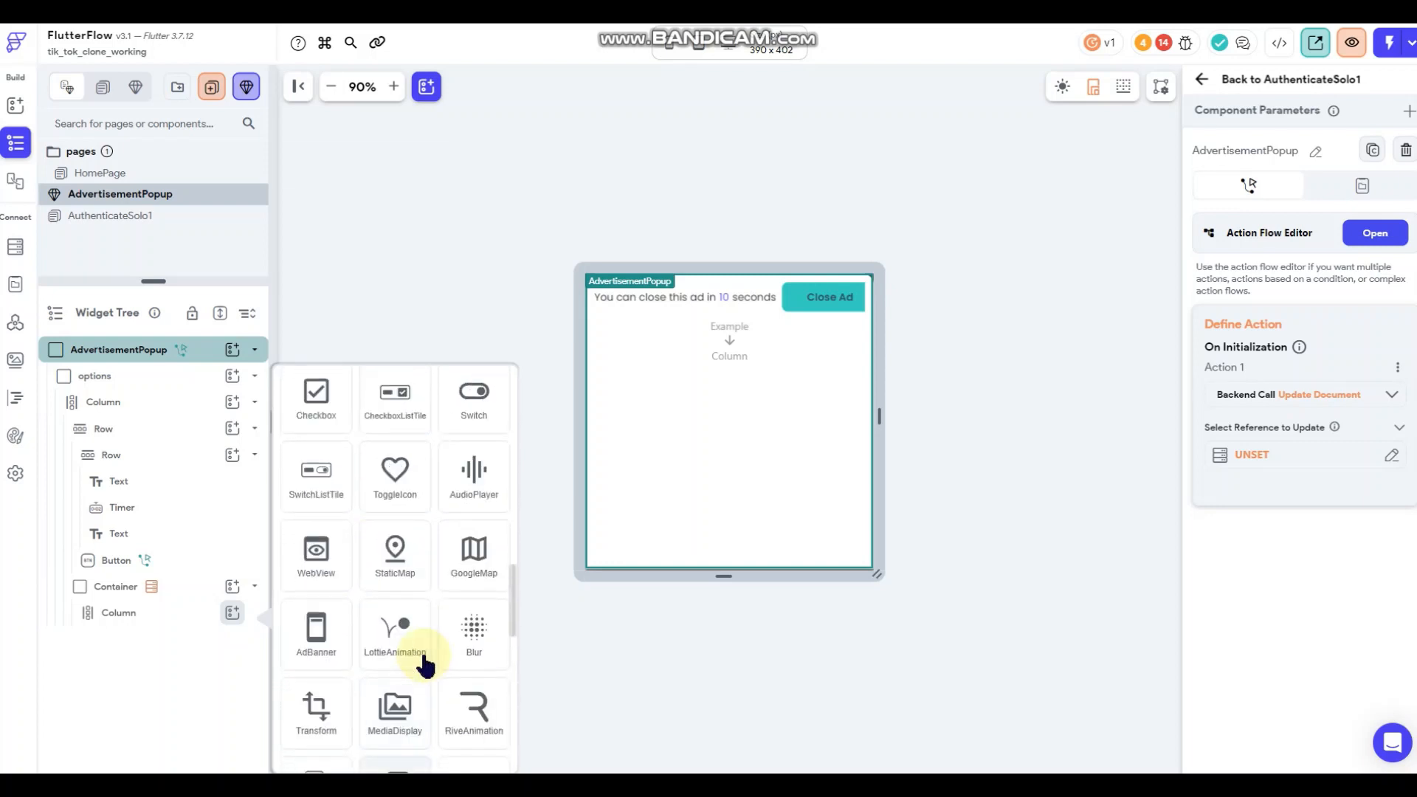
scroll(422, 667, up, 2)
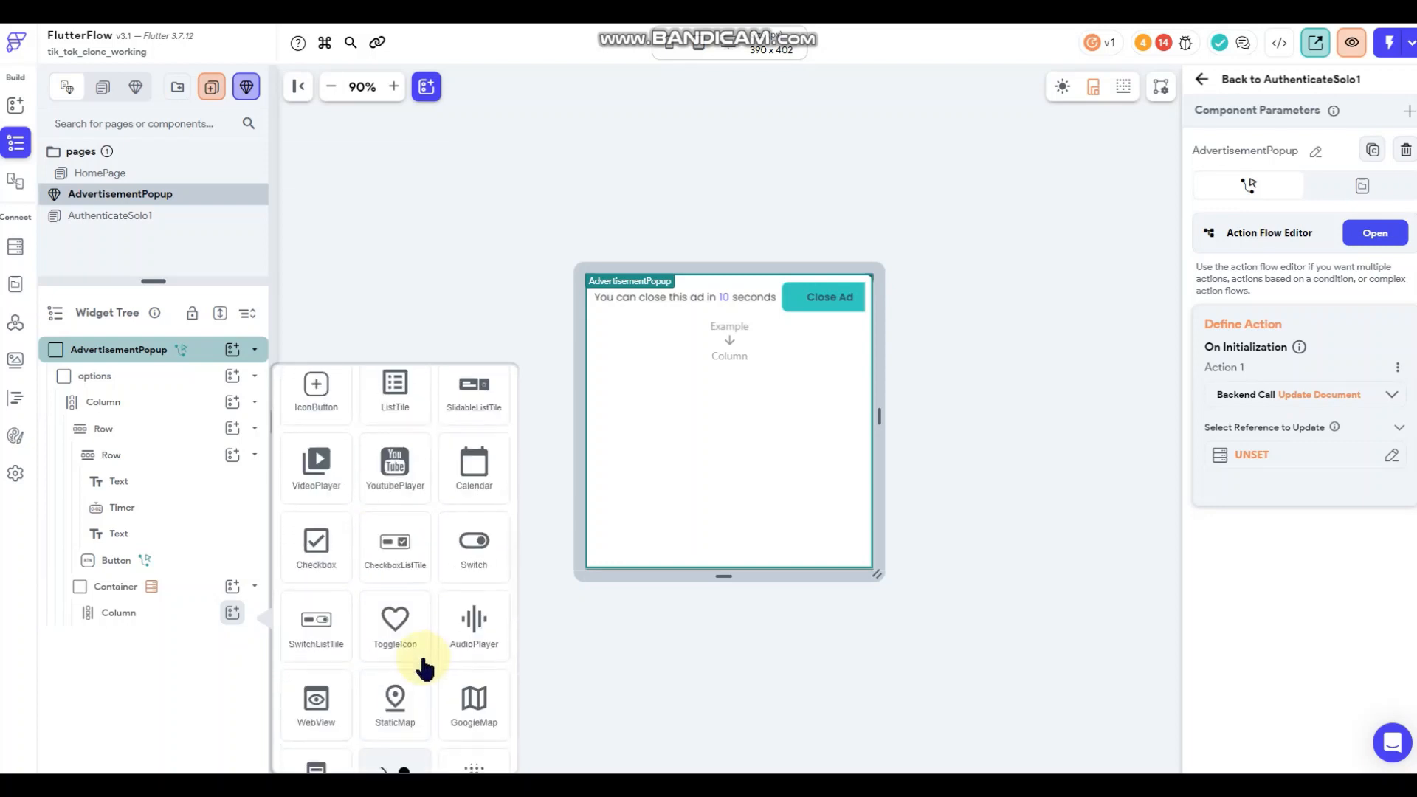
click(316, 461)
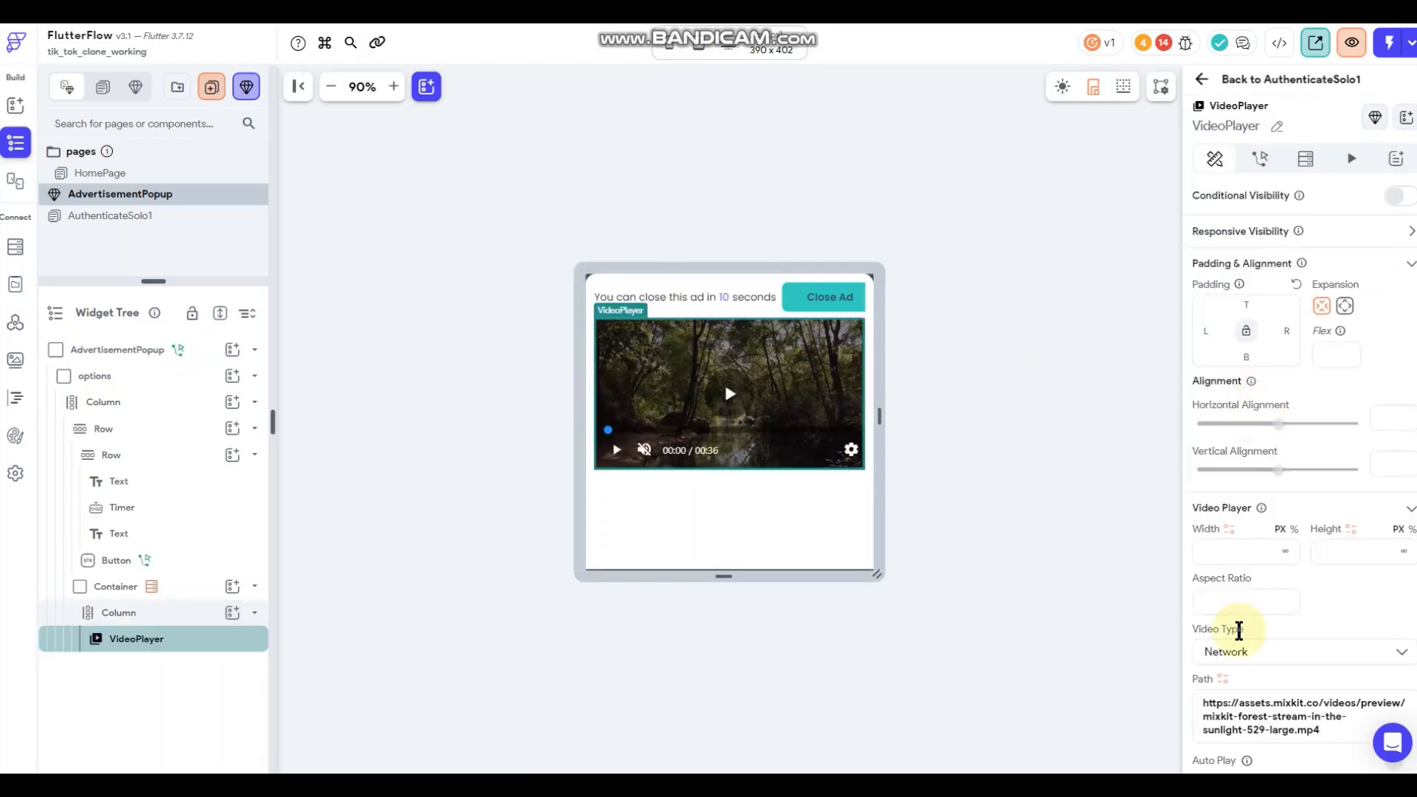
Bind the video player's path to the Video field of the Advertisements Document.
click(1222, 678)
click(1033, 550)
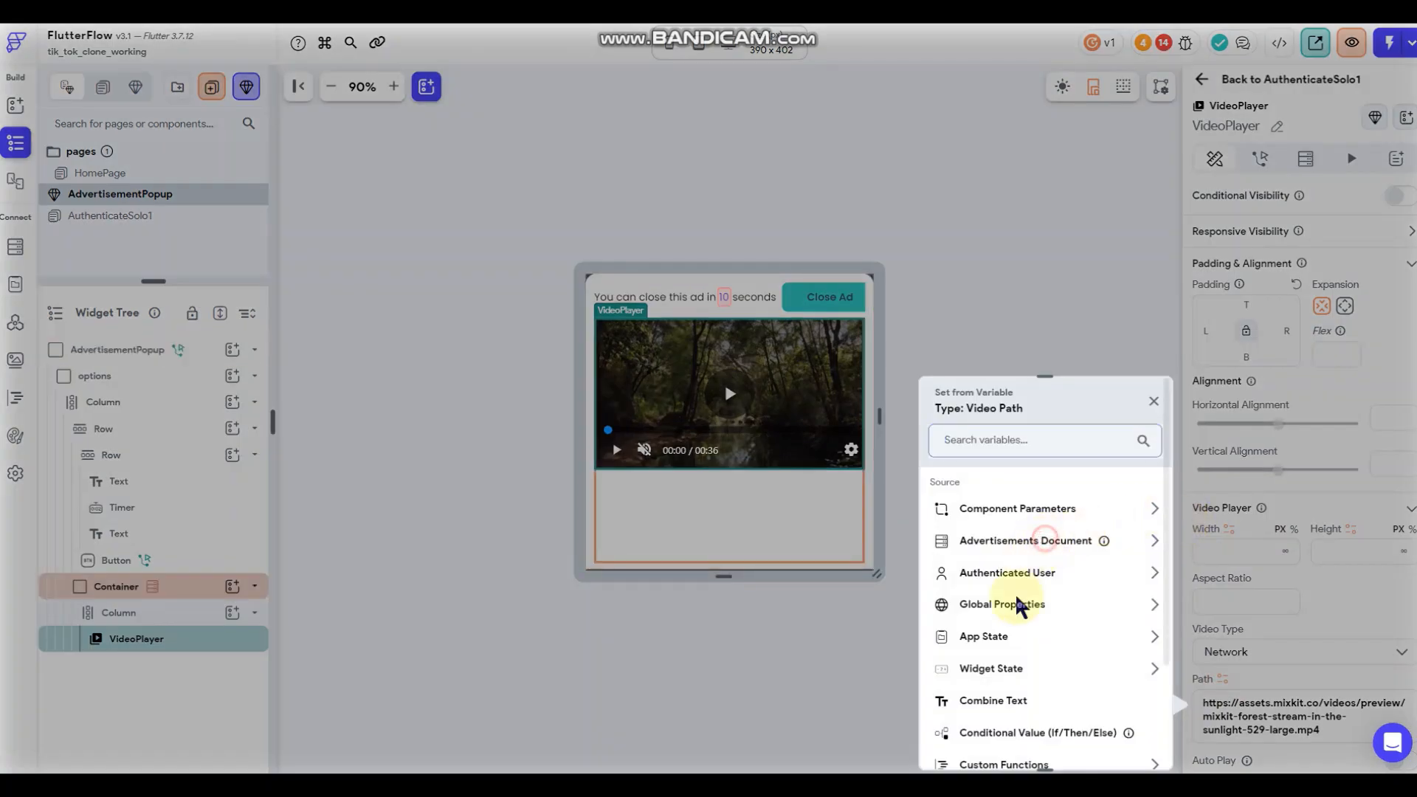
click(974, 626)
Turn off Loop Video, Show Controls and Allow Full Screen for the video player.
scroll(1326, 519, down, 3)
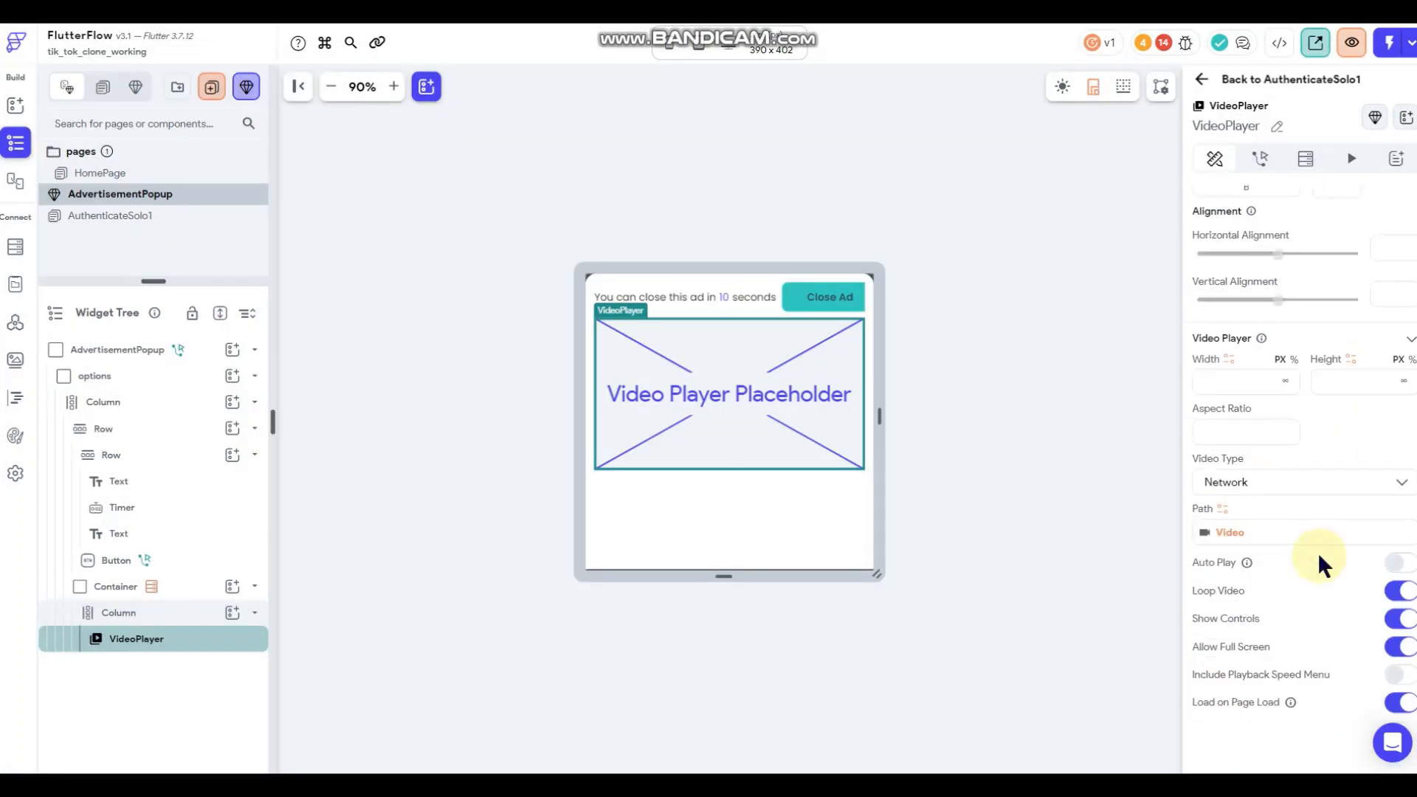
click(1395, 590)
click(1381, 606)
click(1399, 618)
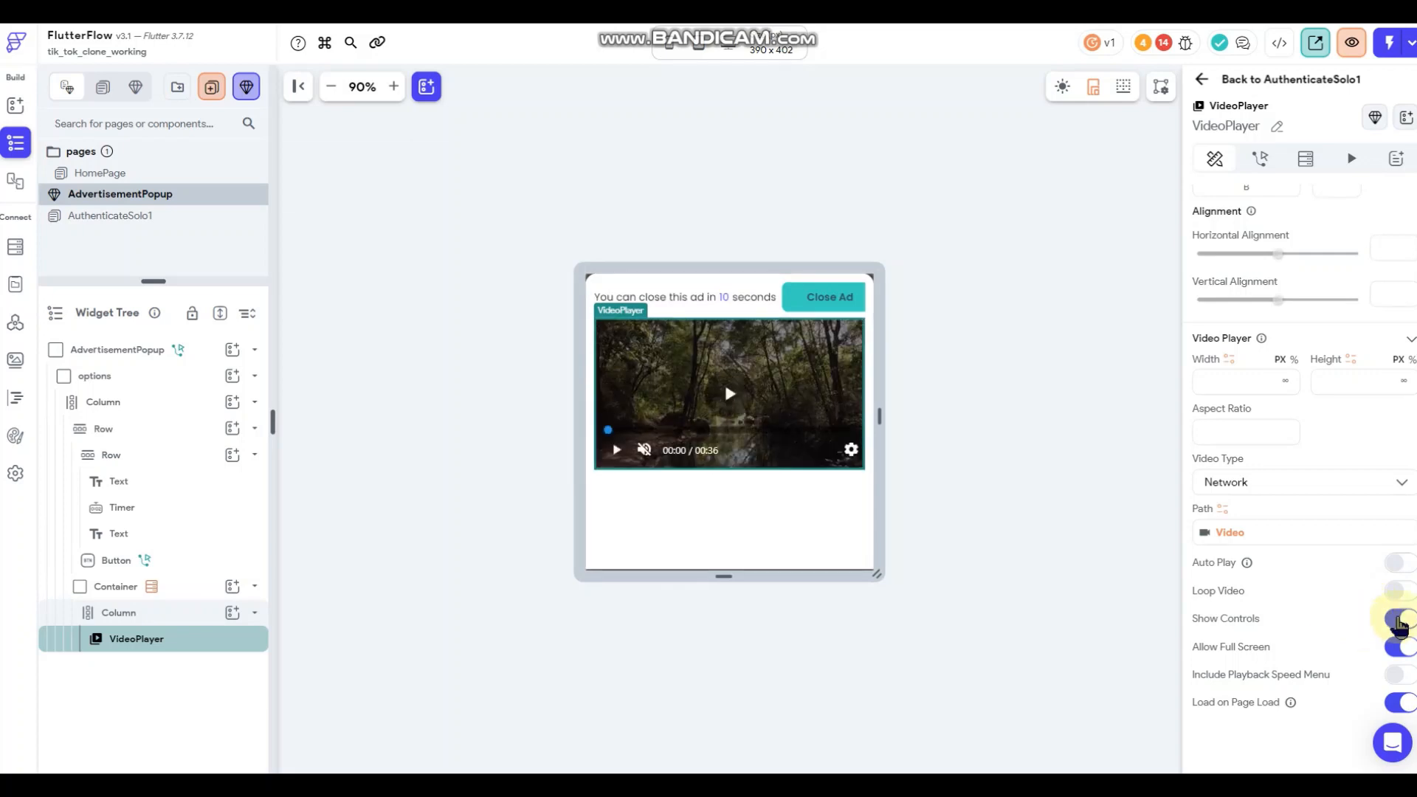
click(1331, 643)
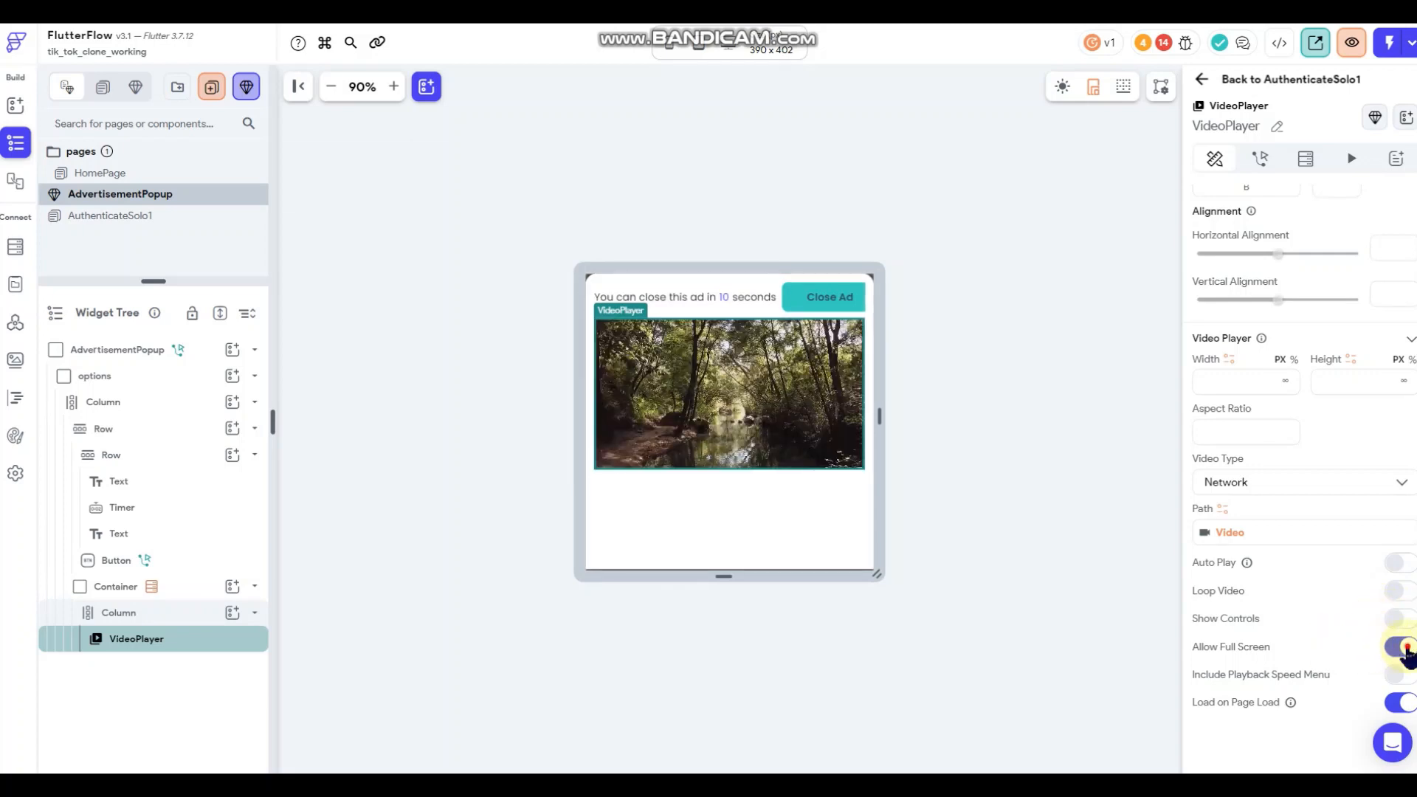
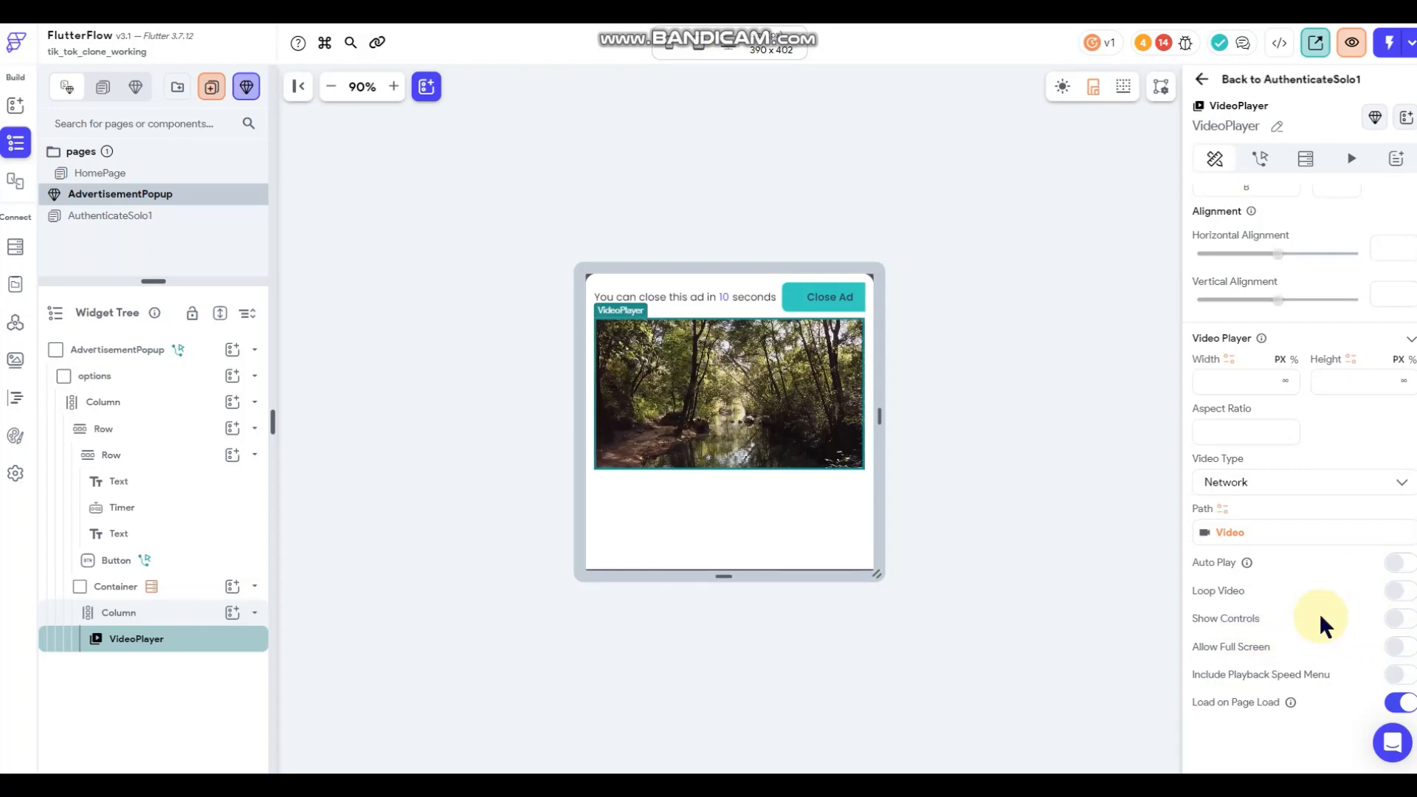
Enable Auto Play on the video player and turn it back off.
click(1400, 564)
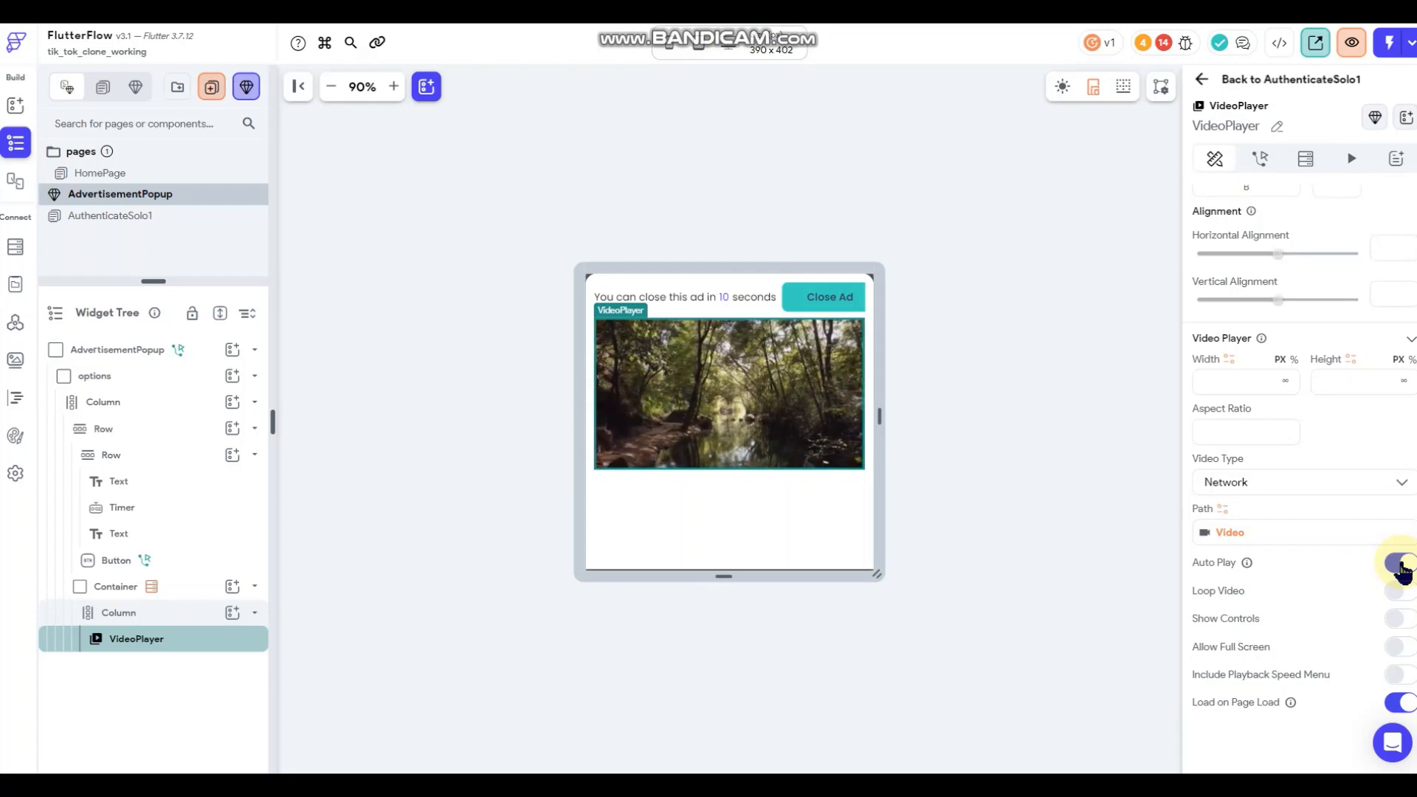
click(1399, 565)
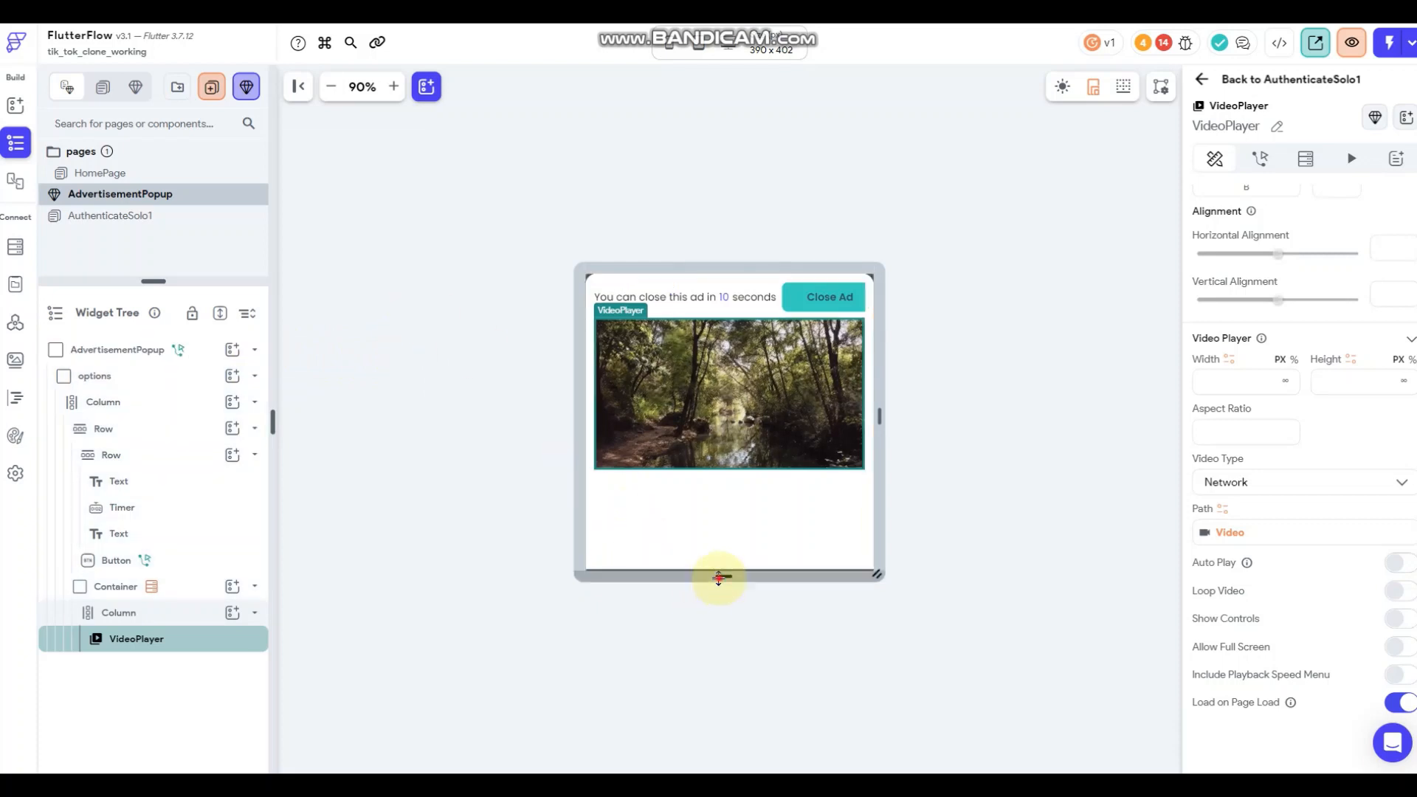
Increase the canvas height to about 527 and stretch the options container downward to make room below the video.
drag(723, 576, 723, 666)
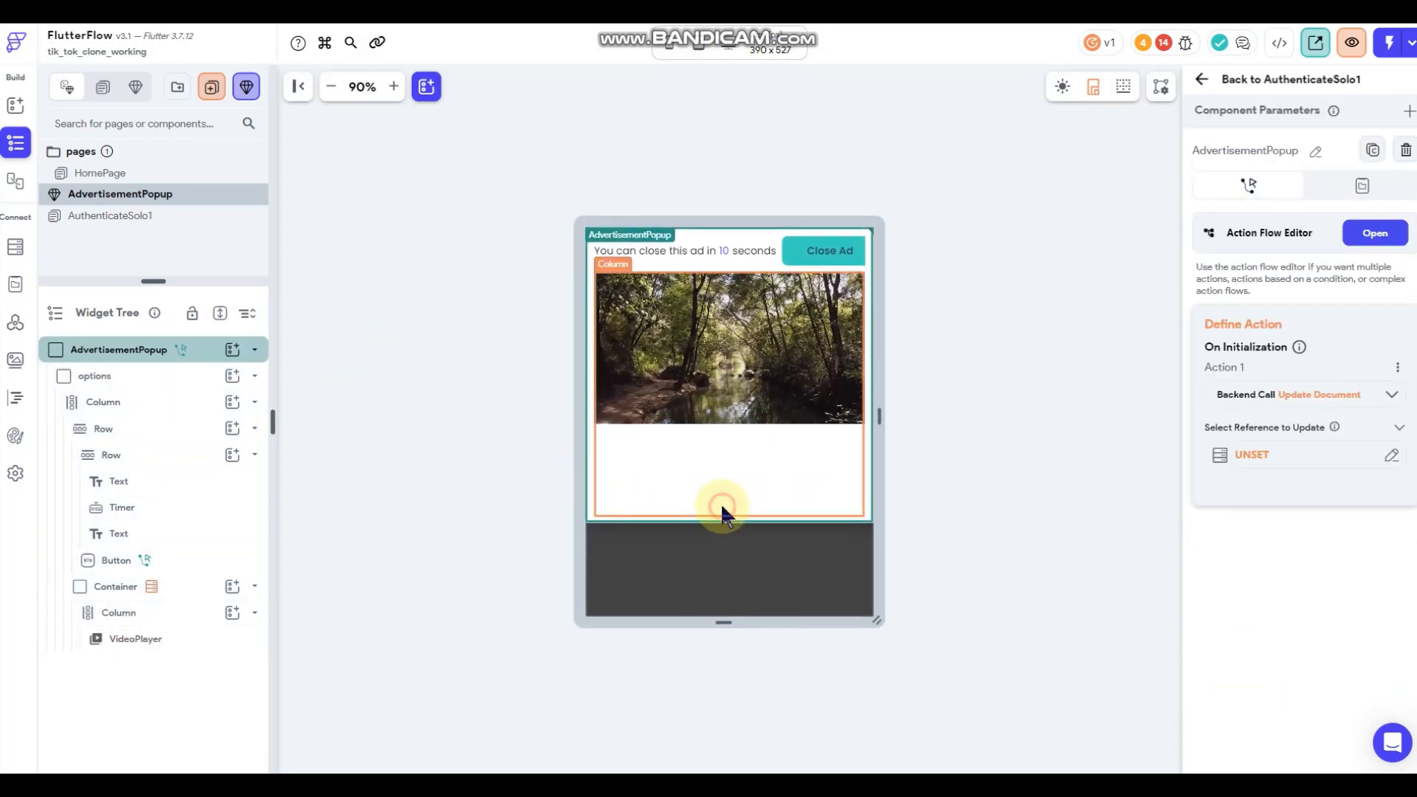
click(721, 516)
click(721, 521)
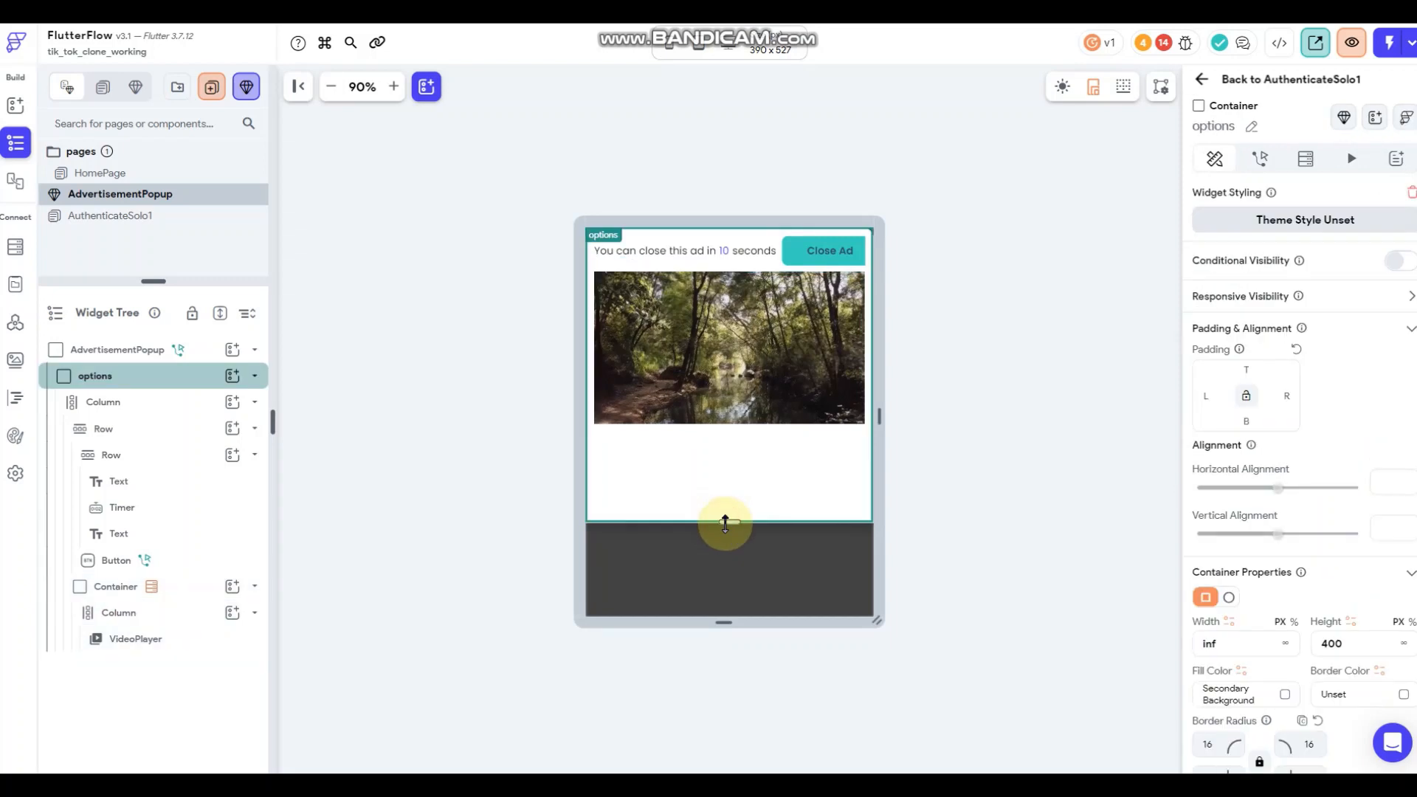
drag(721, 526, 724, 581)
click(498, 404)
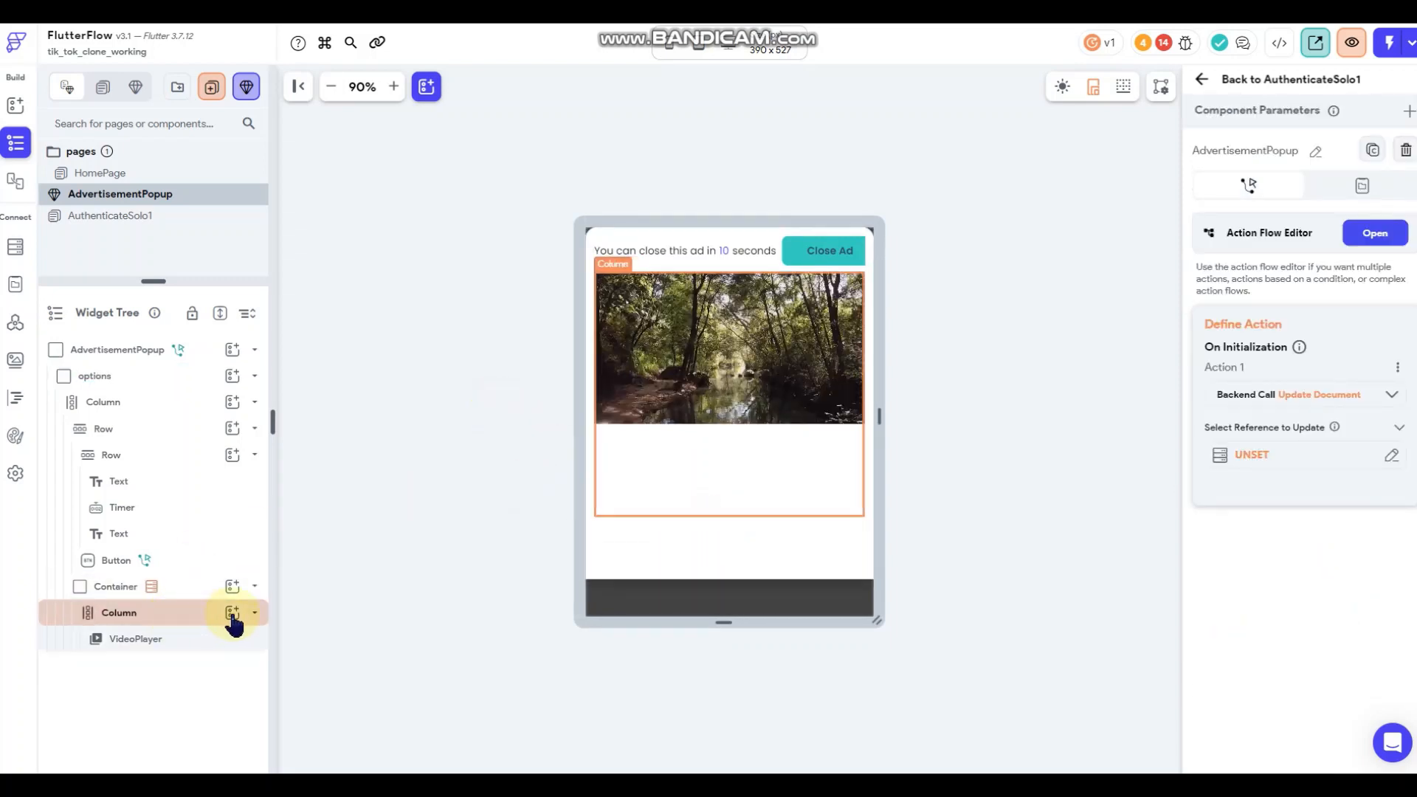
Add a Row below the video player in the ad container's Column and give it 8 top padding.
click(232, 612)
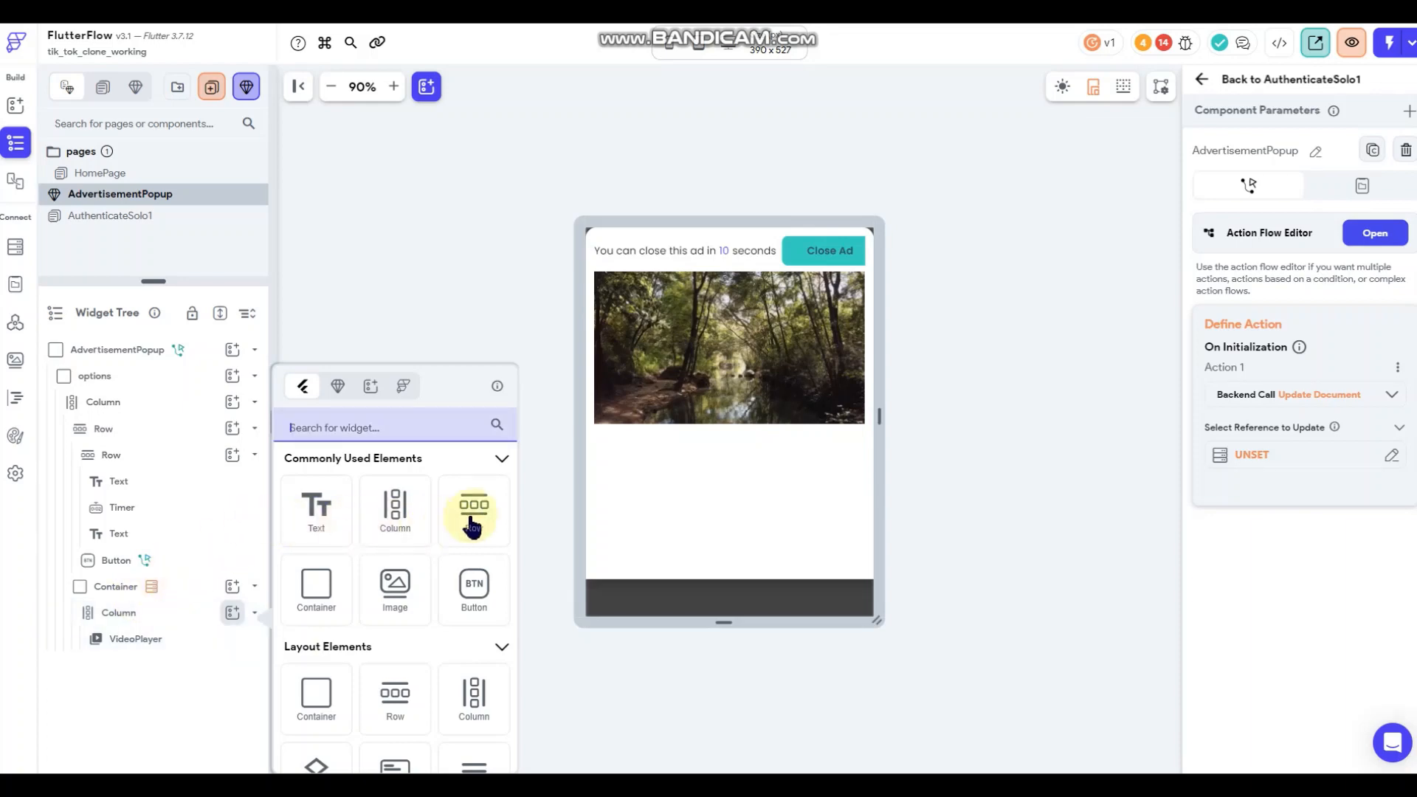
click(468, 514)
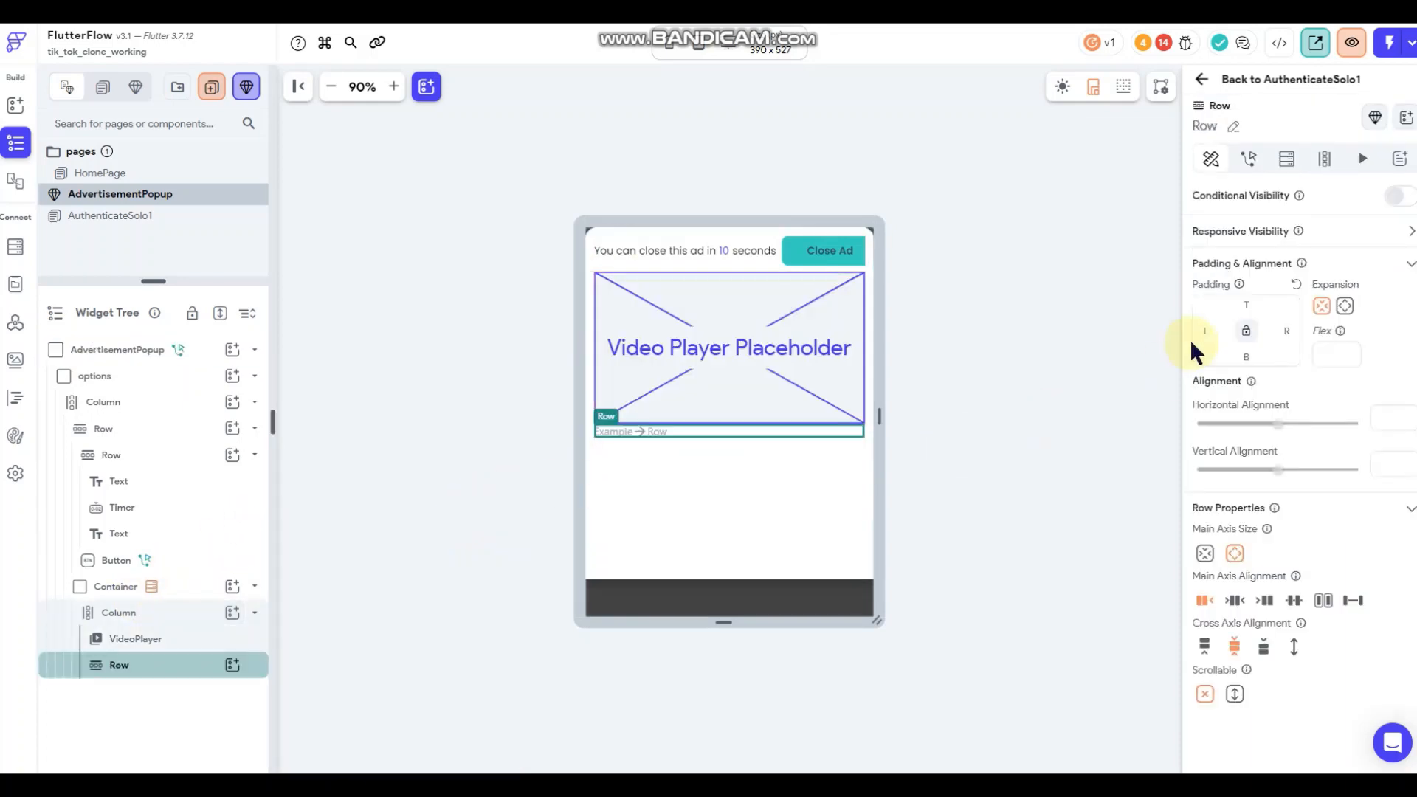
click(1244, 308)
text(8)
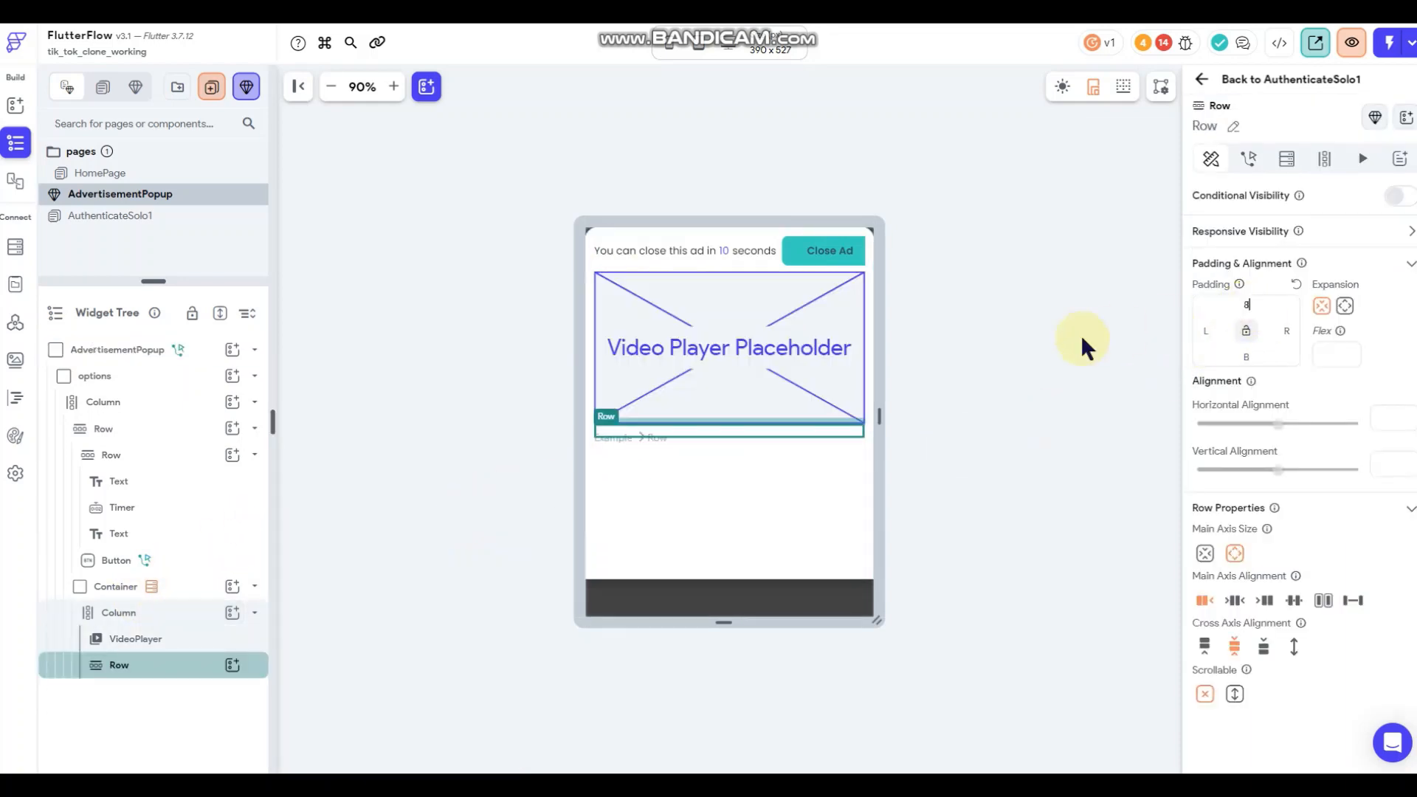
Add a Text to the Row below the video and bind it to the Advertisements Document's Content field.
click(237, 667)
click(915, 471)
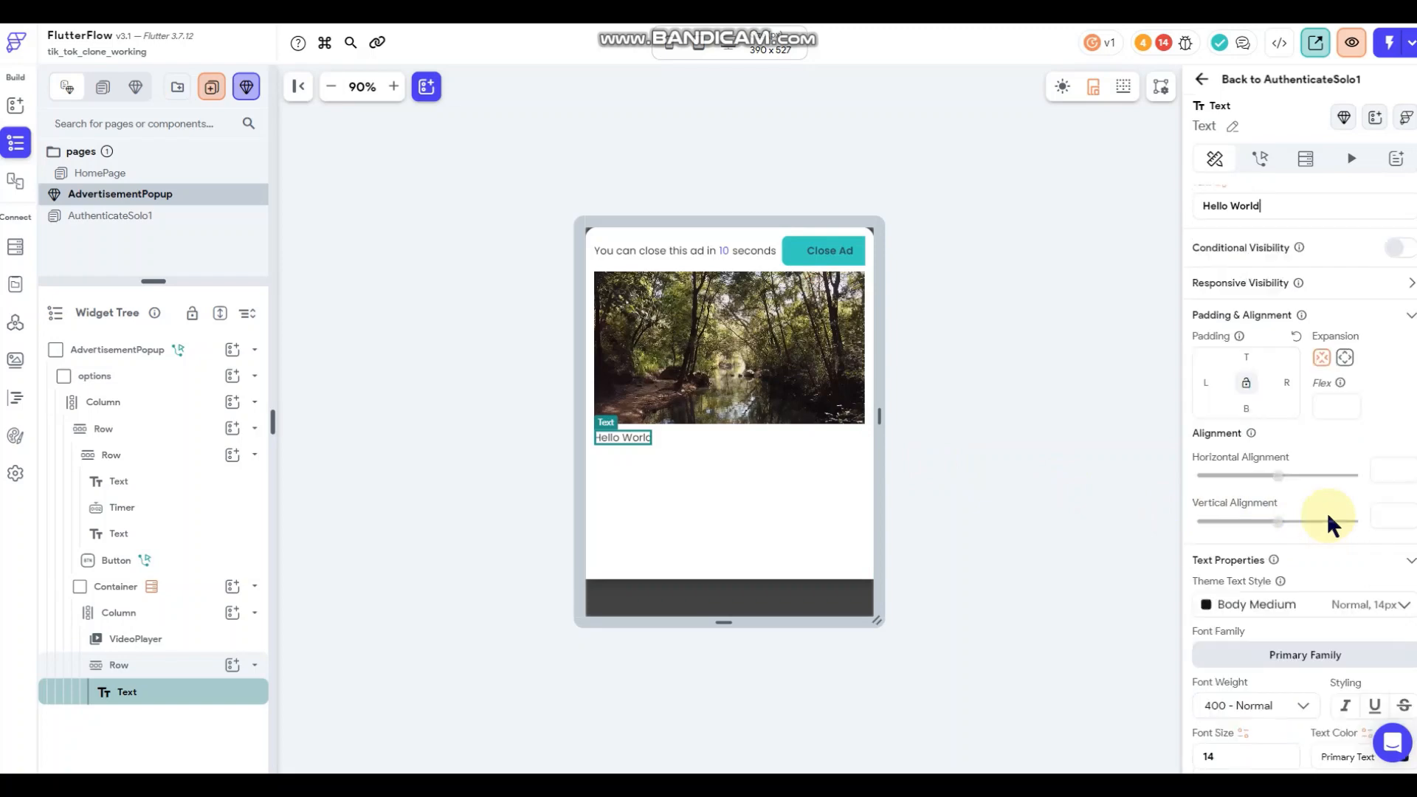
click(1219, 259)
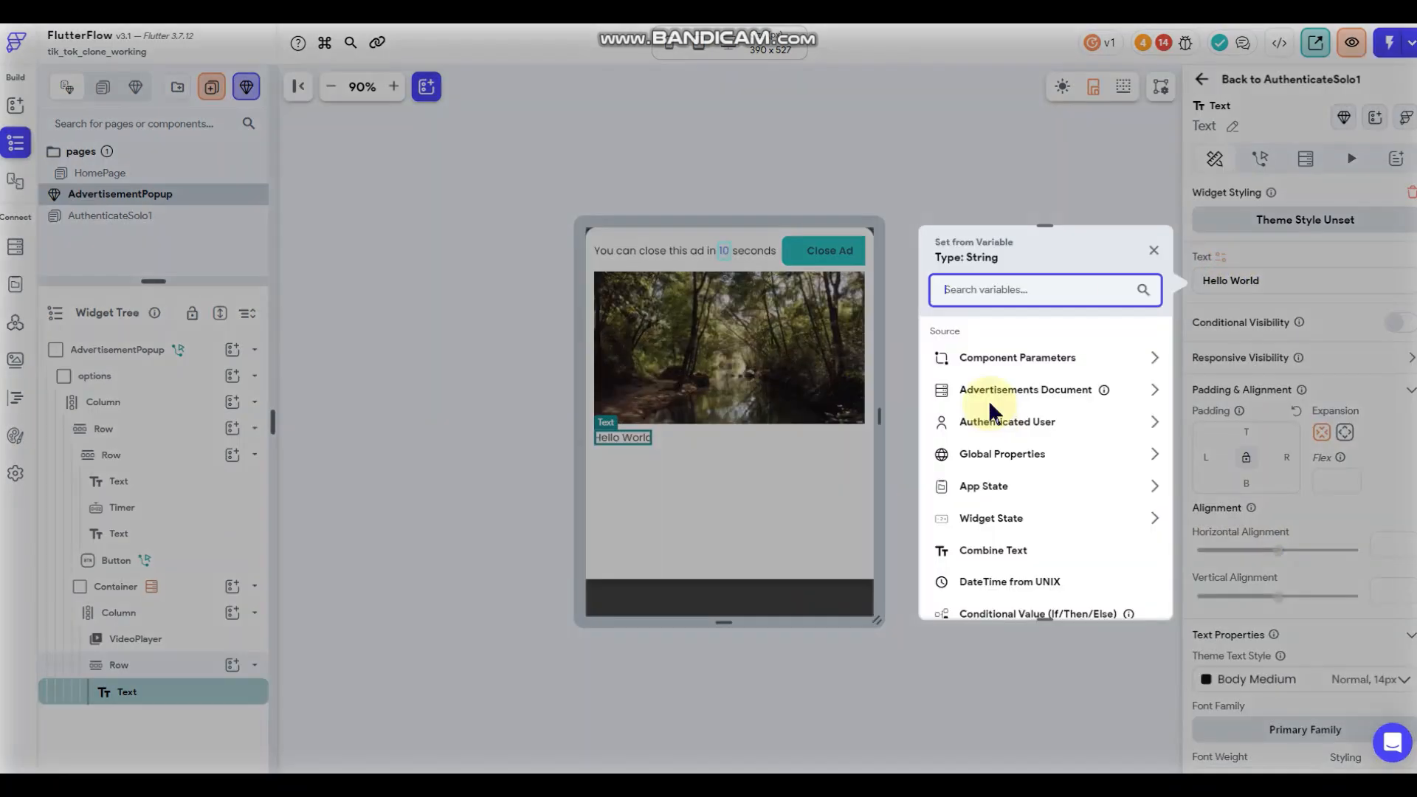
click(1073, 391)
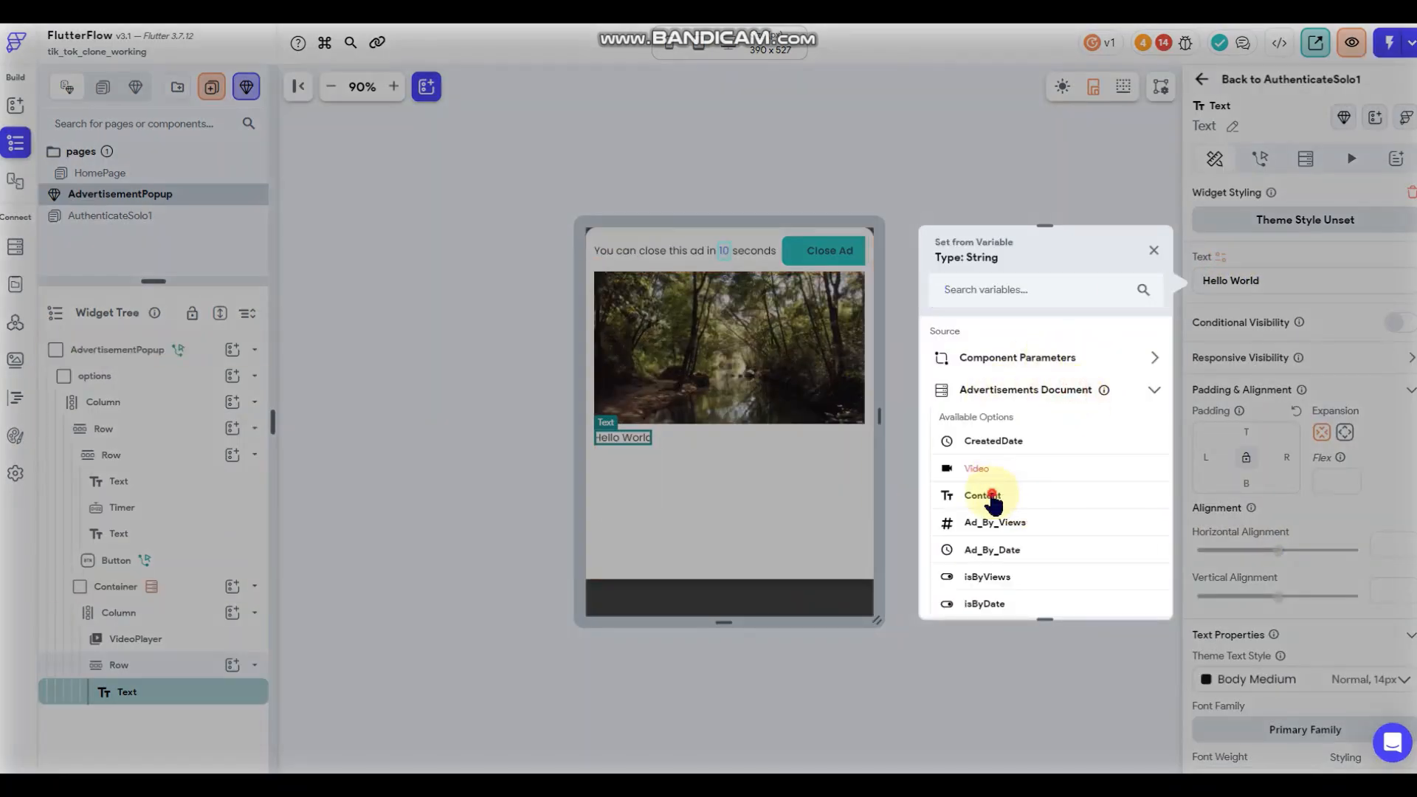
click(993, 497)
click(1027, 432)
click(1027, 434)
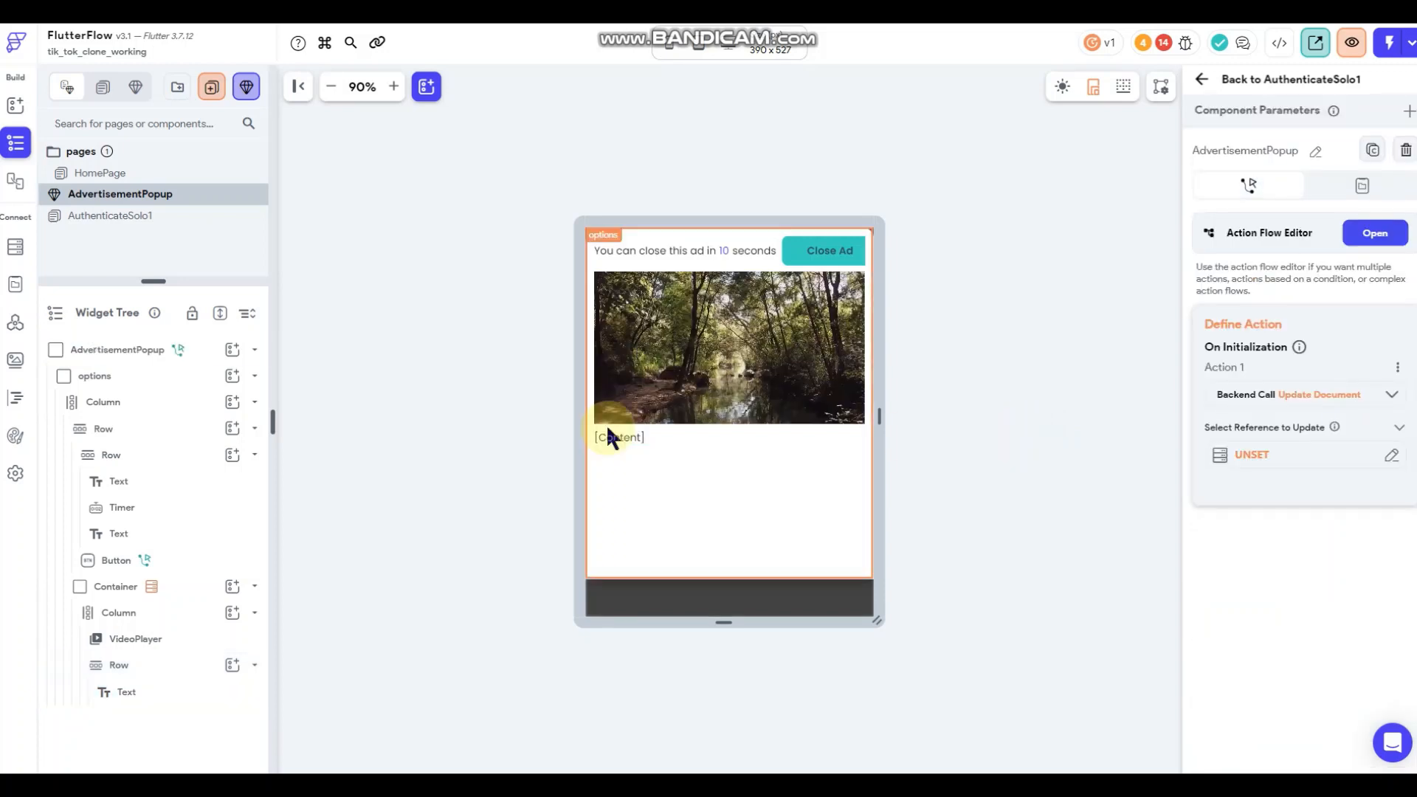
Duplicate the Row containing the Content text below the video player.
click(684, 435)
right_click(713, 443)
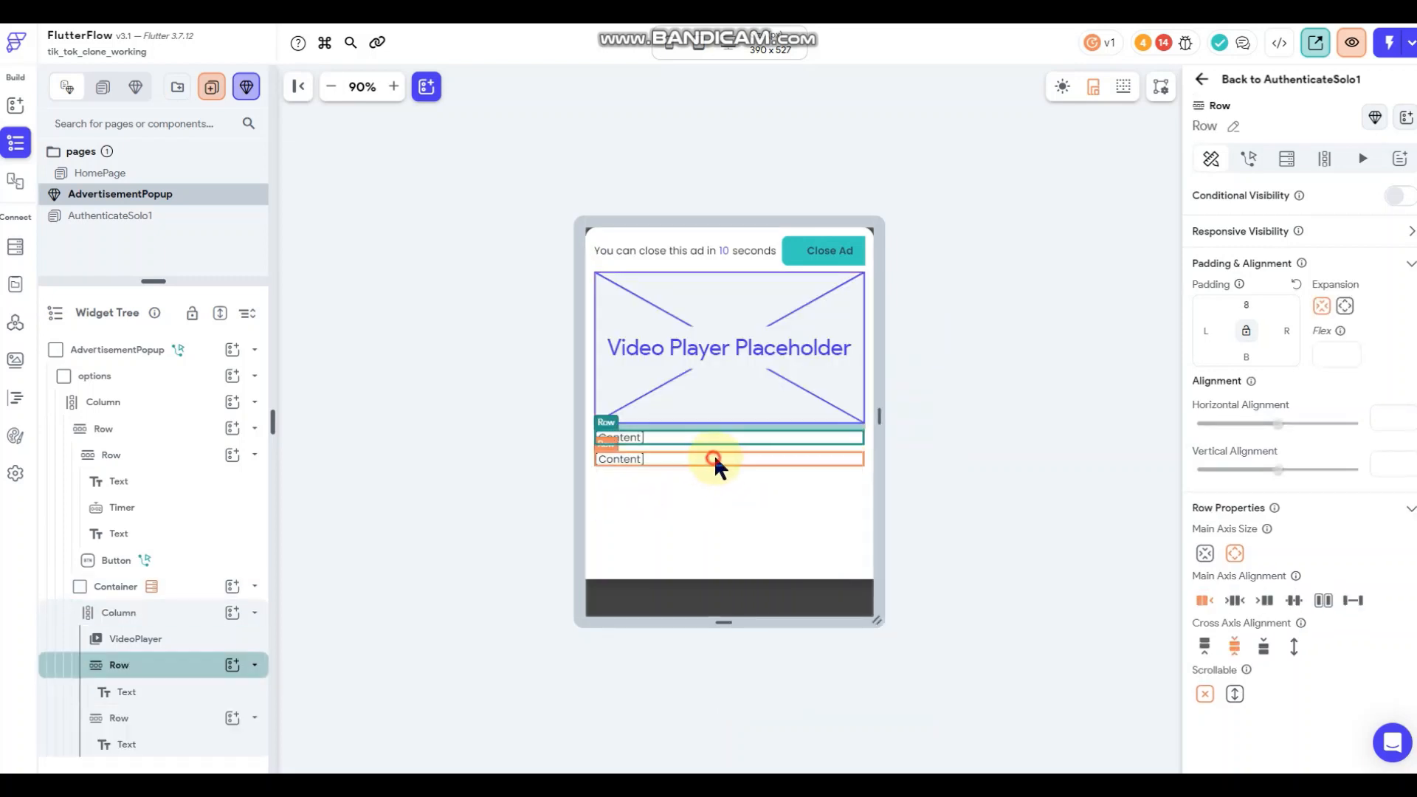
Set the duplicated Content Row's top padding to 16 and add an Icon before the Text in that Row.
click(1246, 304)
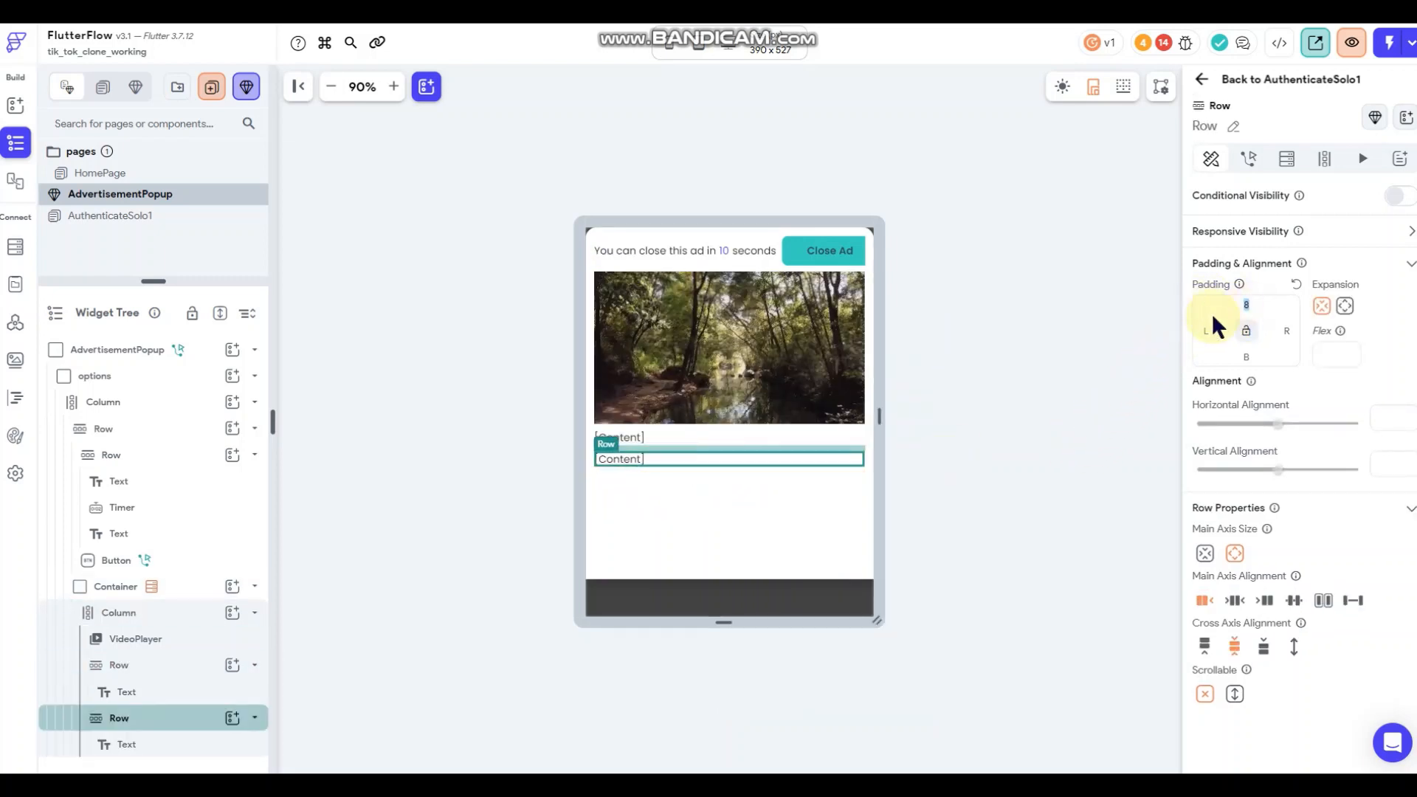
text(16)
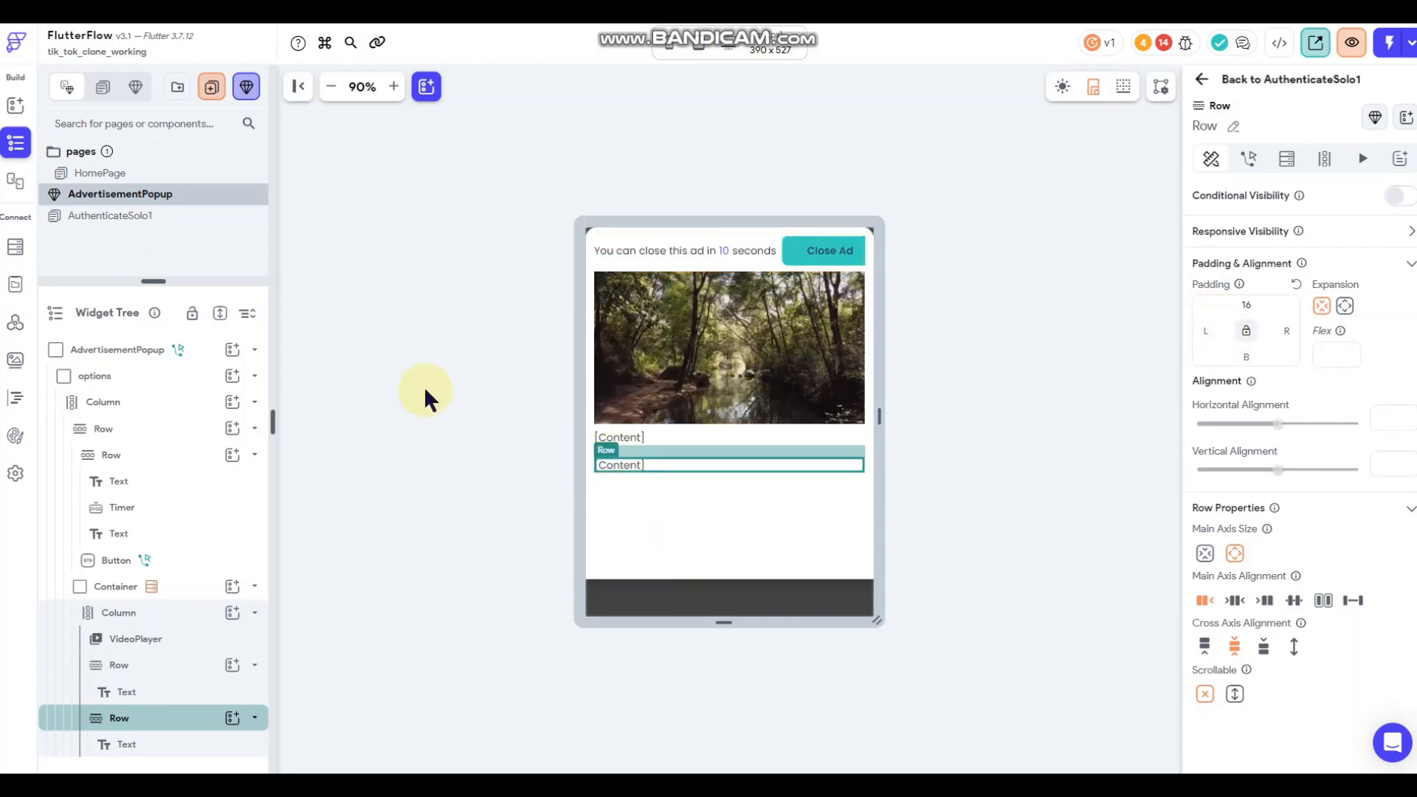
click(16, 106)
scroll(183, 474, down, 3)
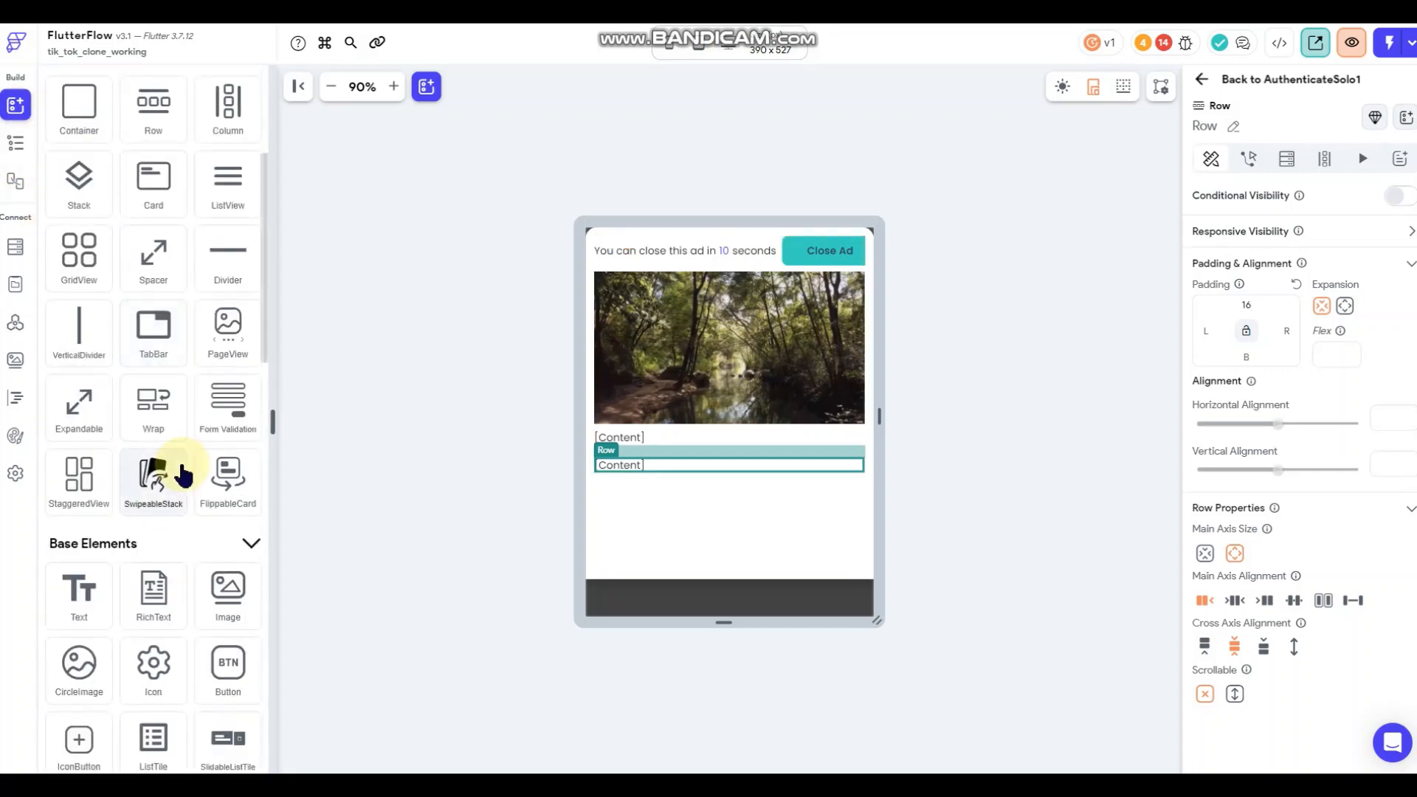
drag(529, 487, 596, 462)
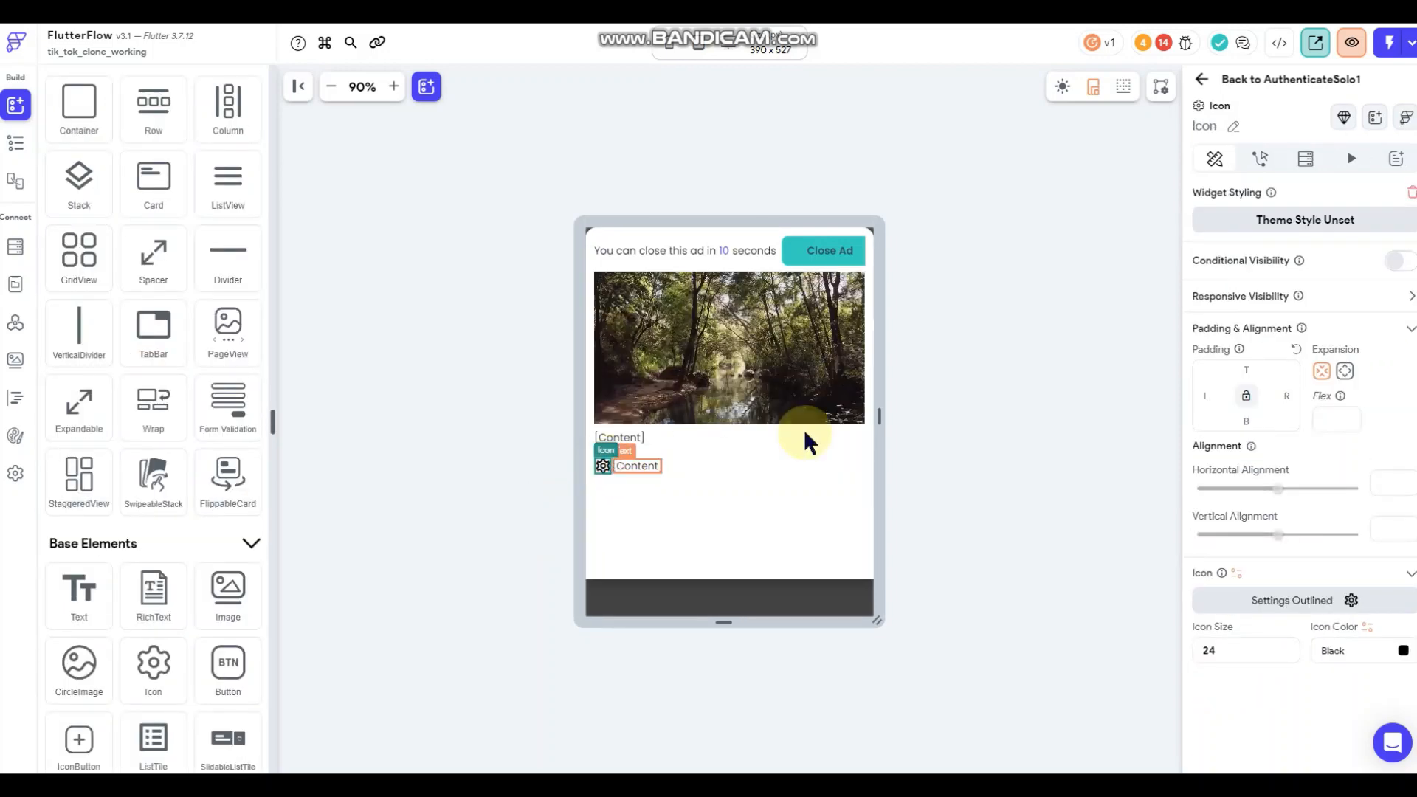
Search the icon library for "email" and set the new Icon to Email Outlined.
click(1343, 604)
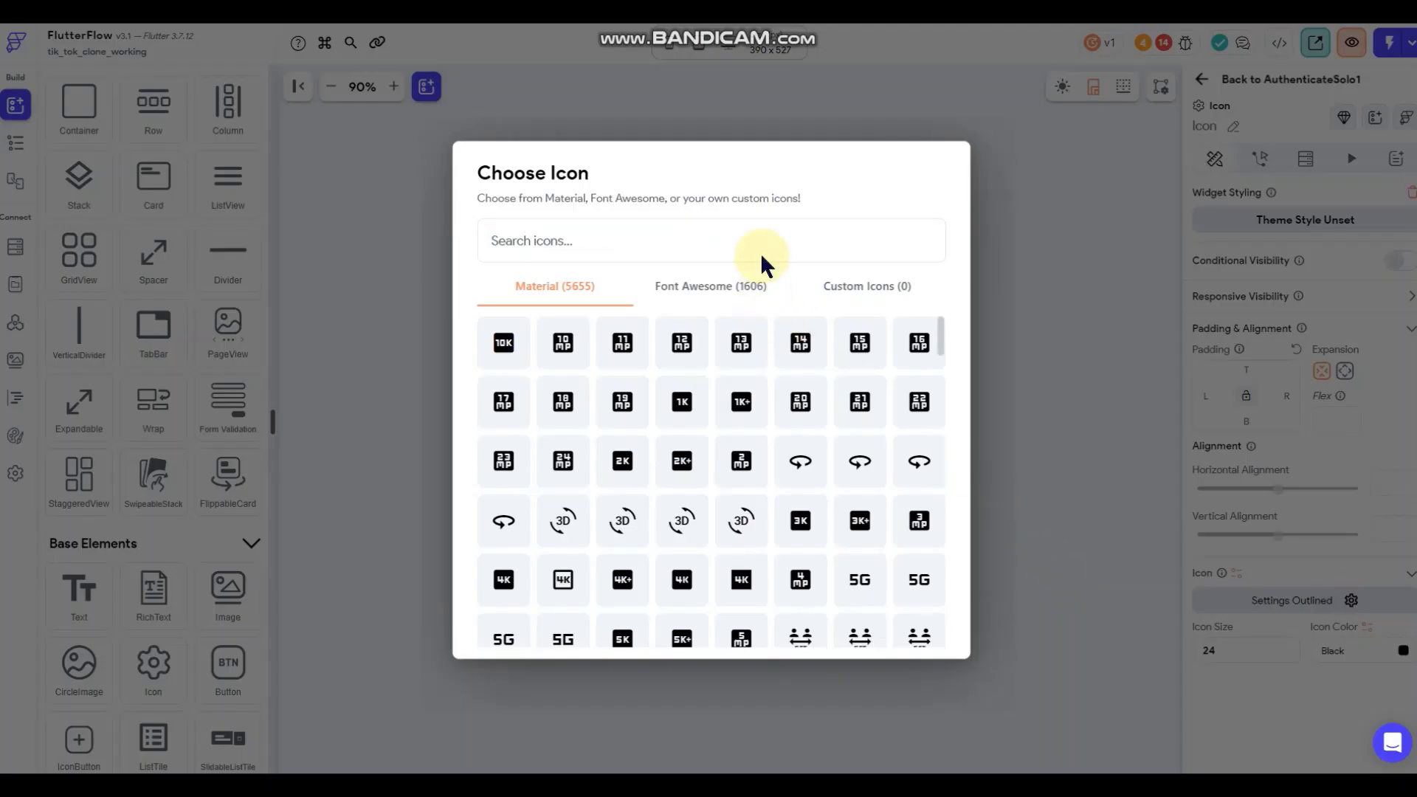
text(email)
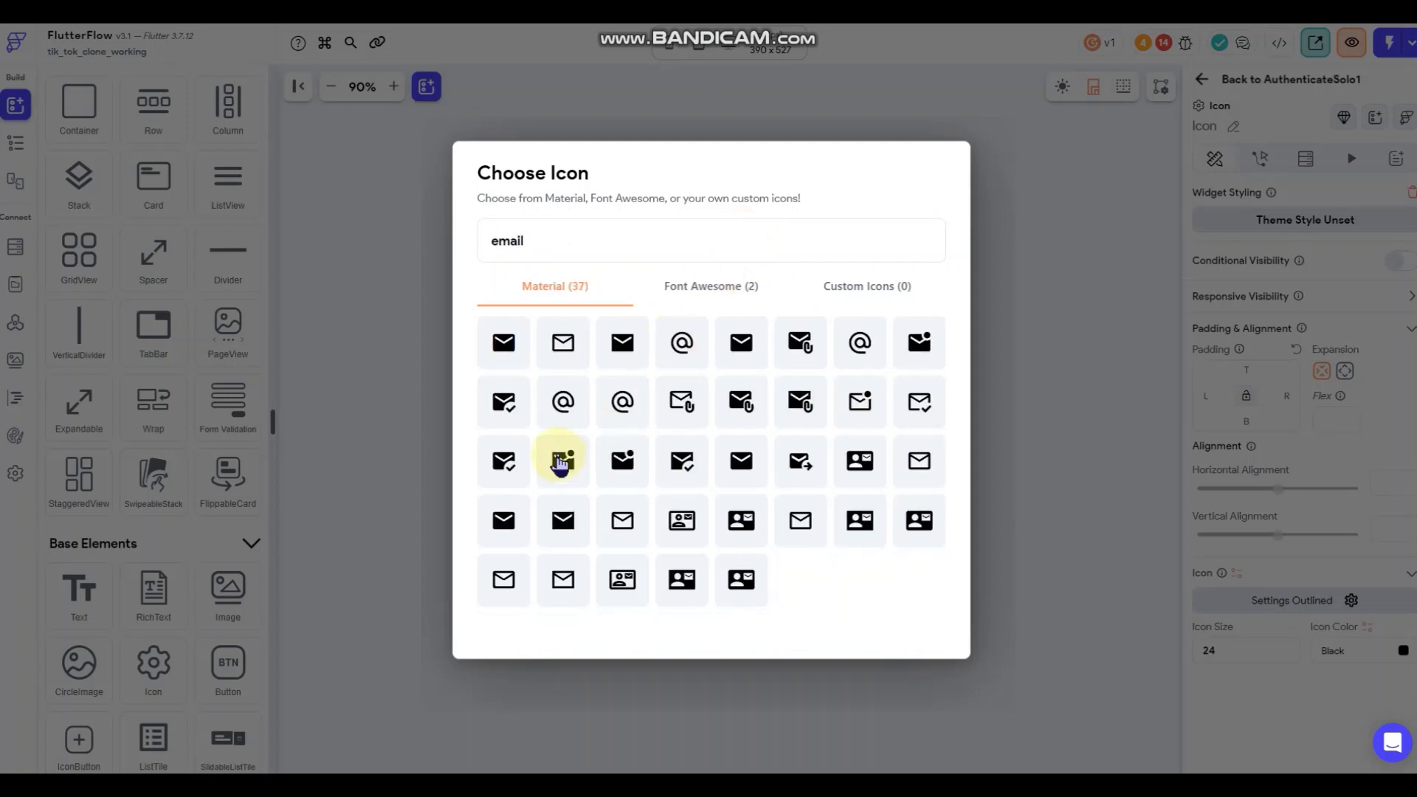
click(565, 354)
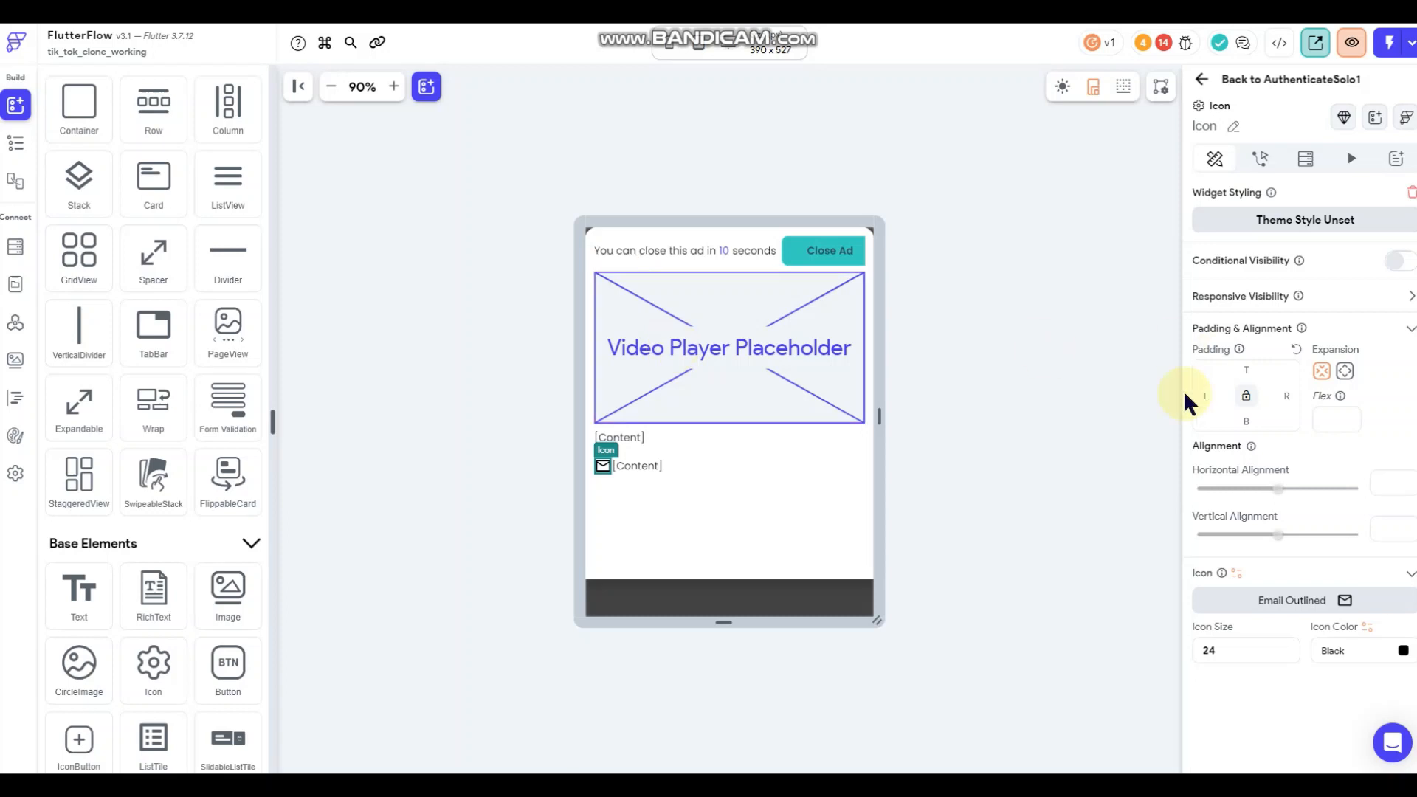
Bind the Text beside the email icon to the Advertisements Document's ContactEmail field.
click(649, 463)
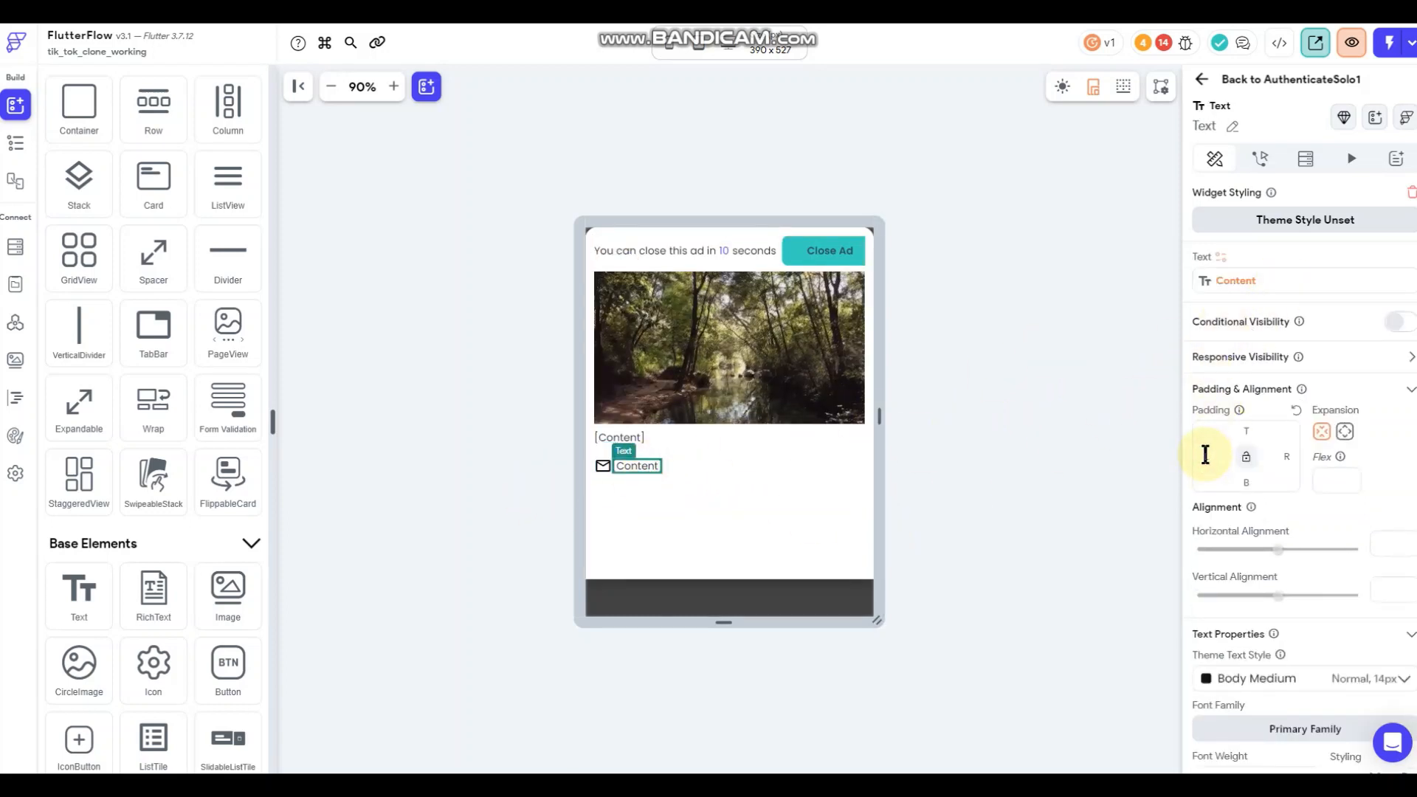
click(1236, 283)
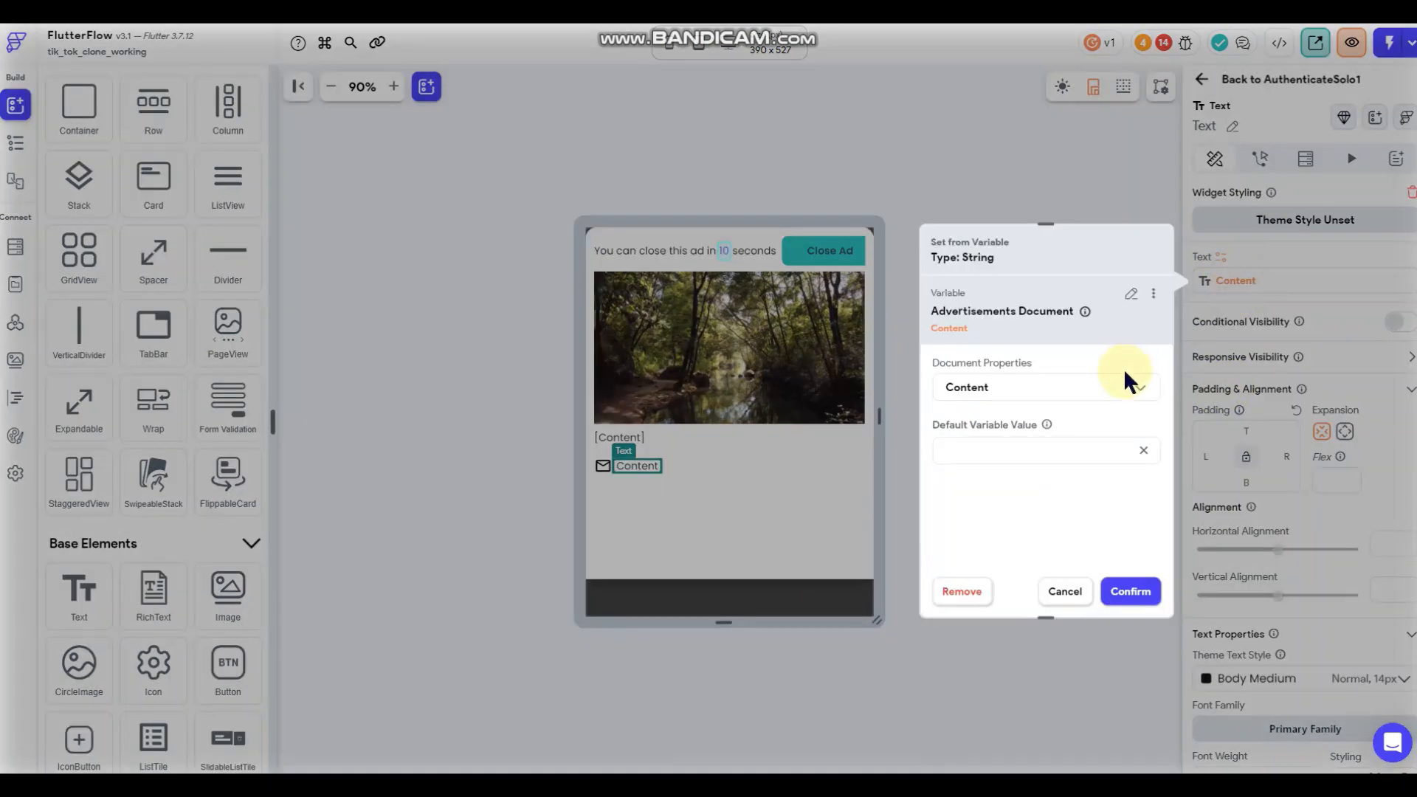
click(1032, 389)
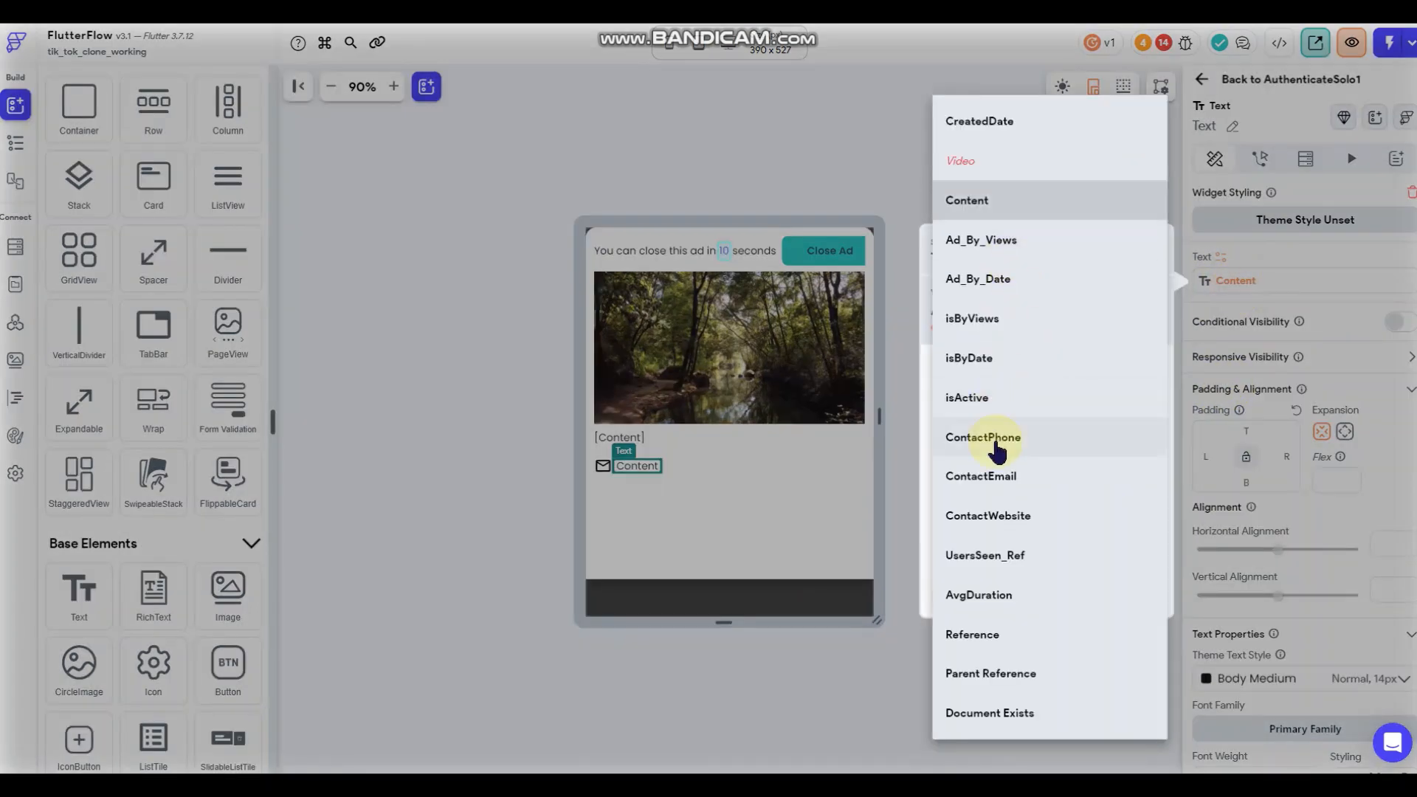
click(1002, 481)
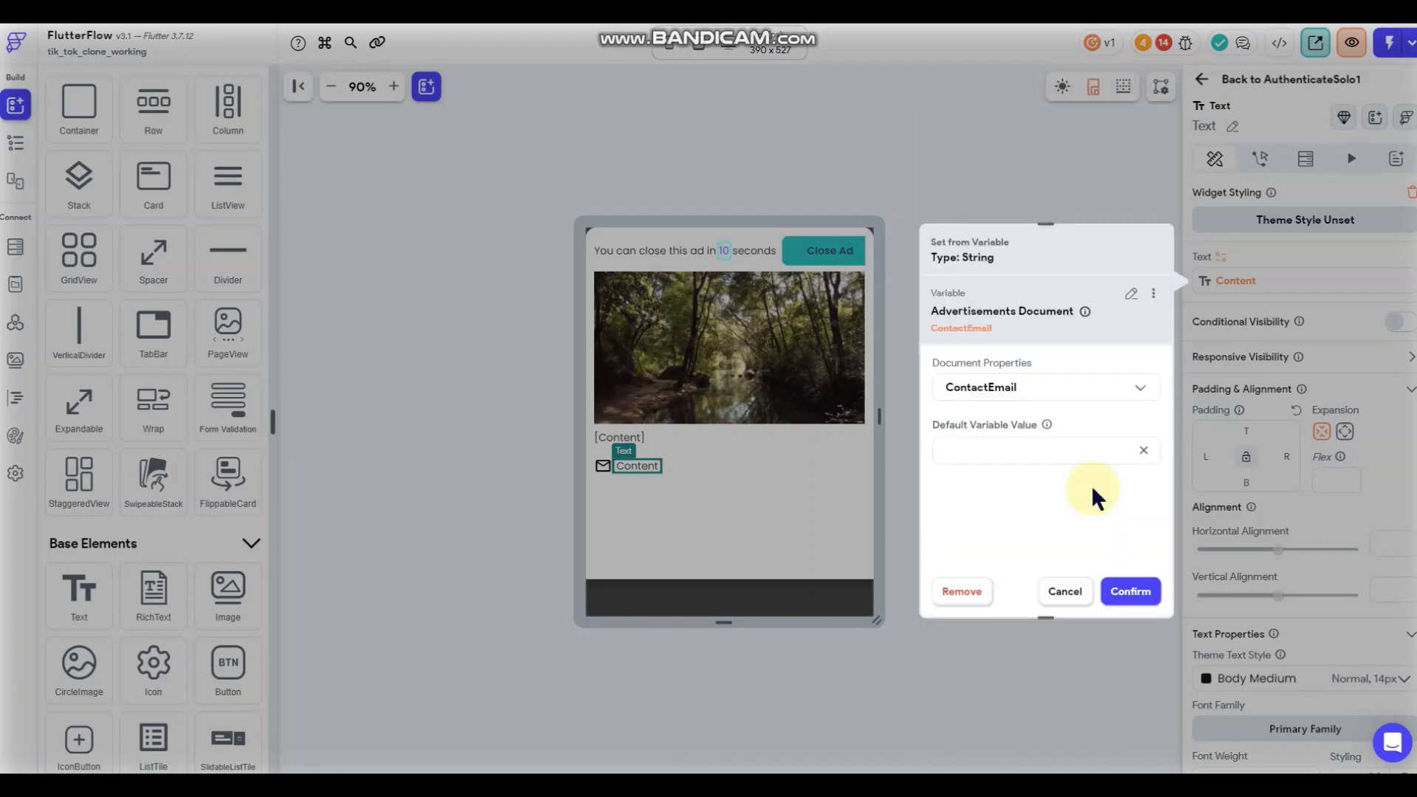
click(1121, 591)
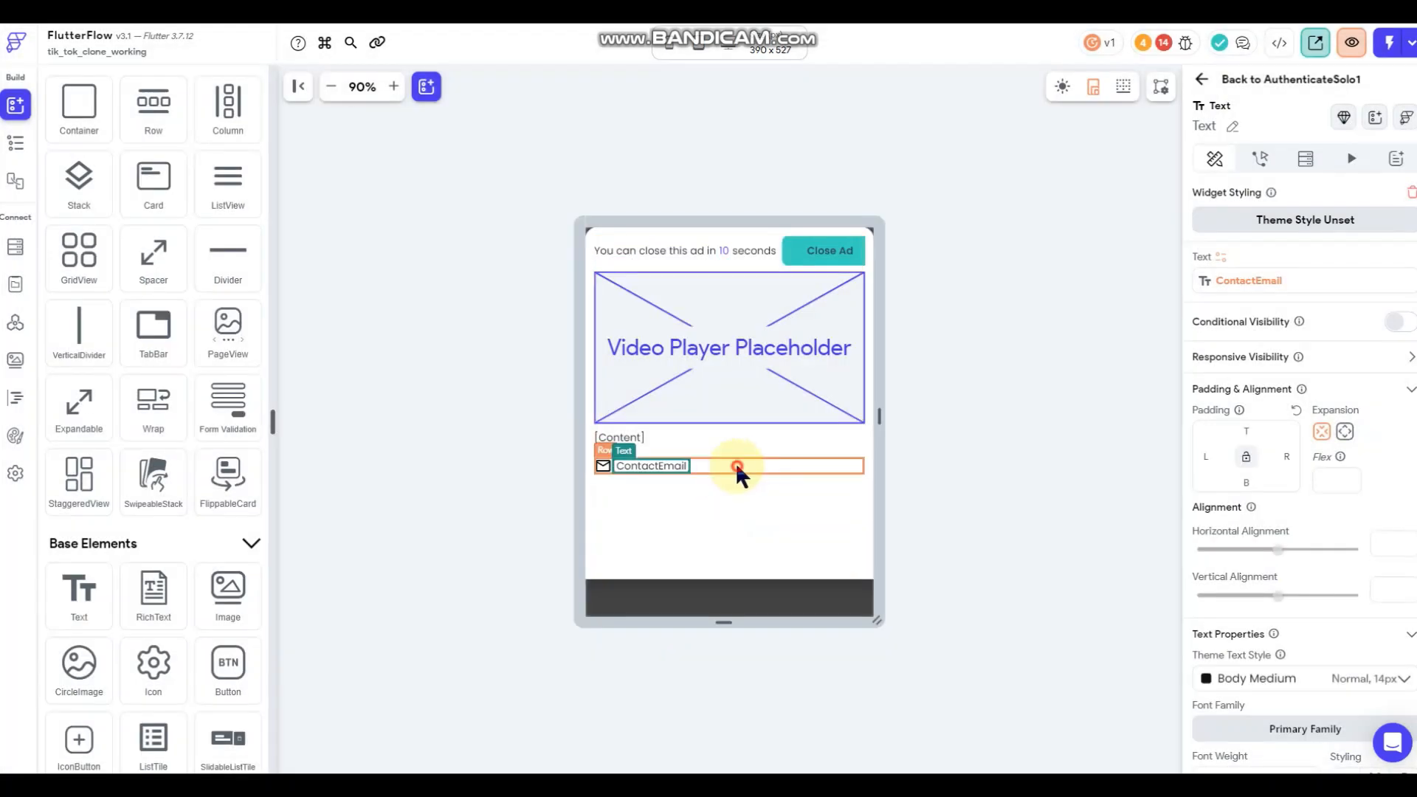
Duplicate the ContactEmail Row and set the copy's top padding to 2.
right_click(736, 464)
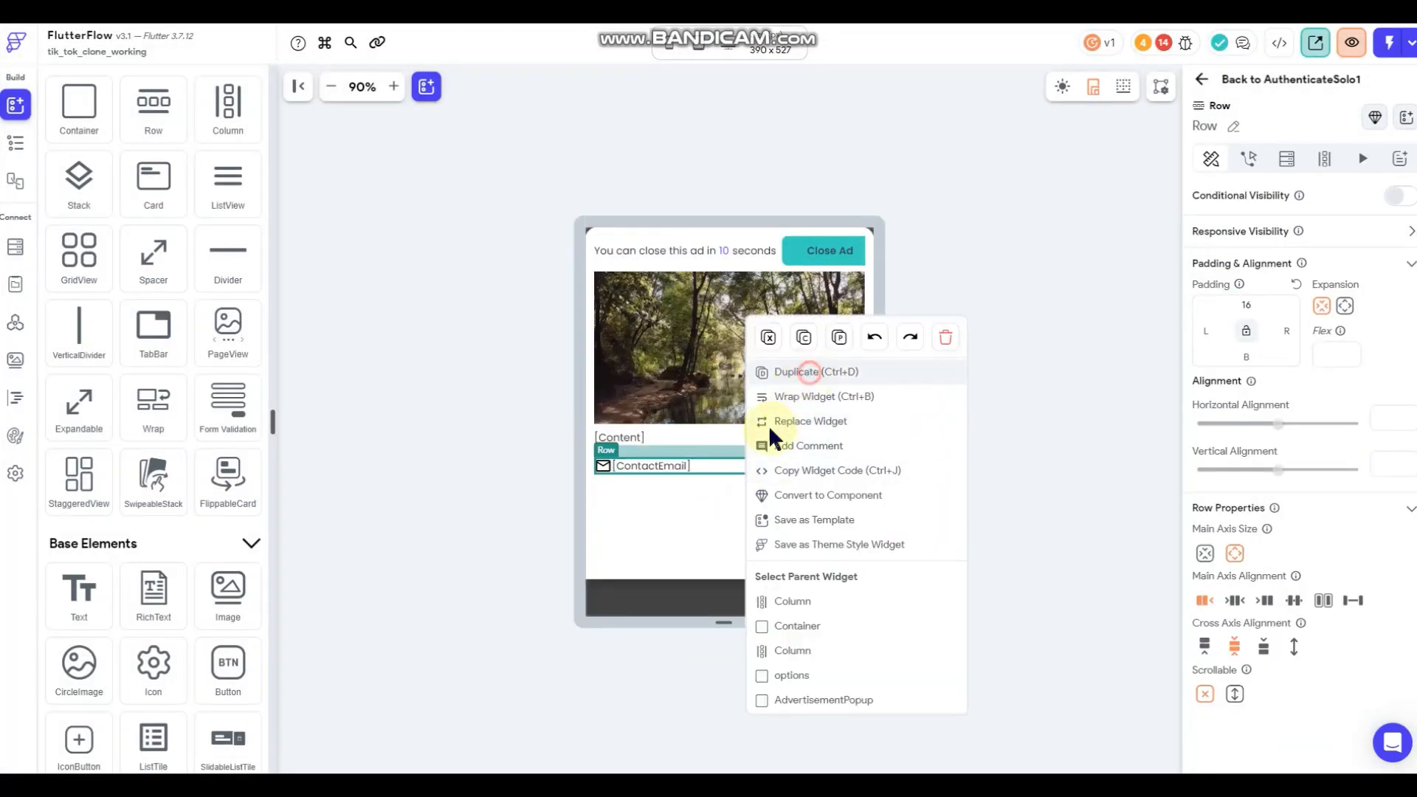
click(804, 371)
click(717, 490)
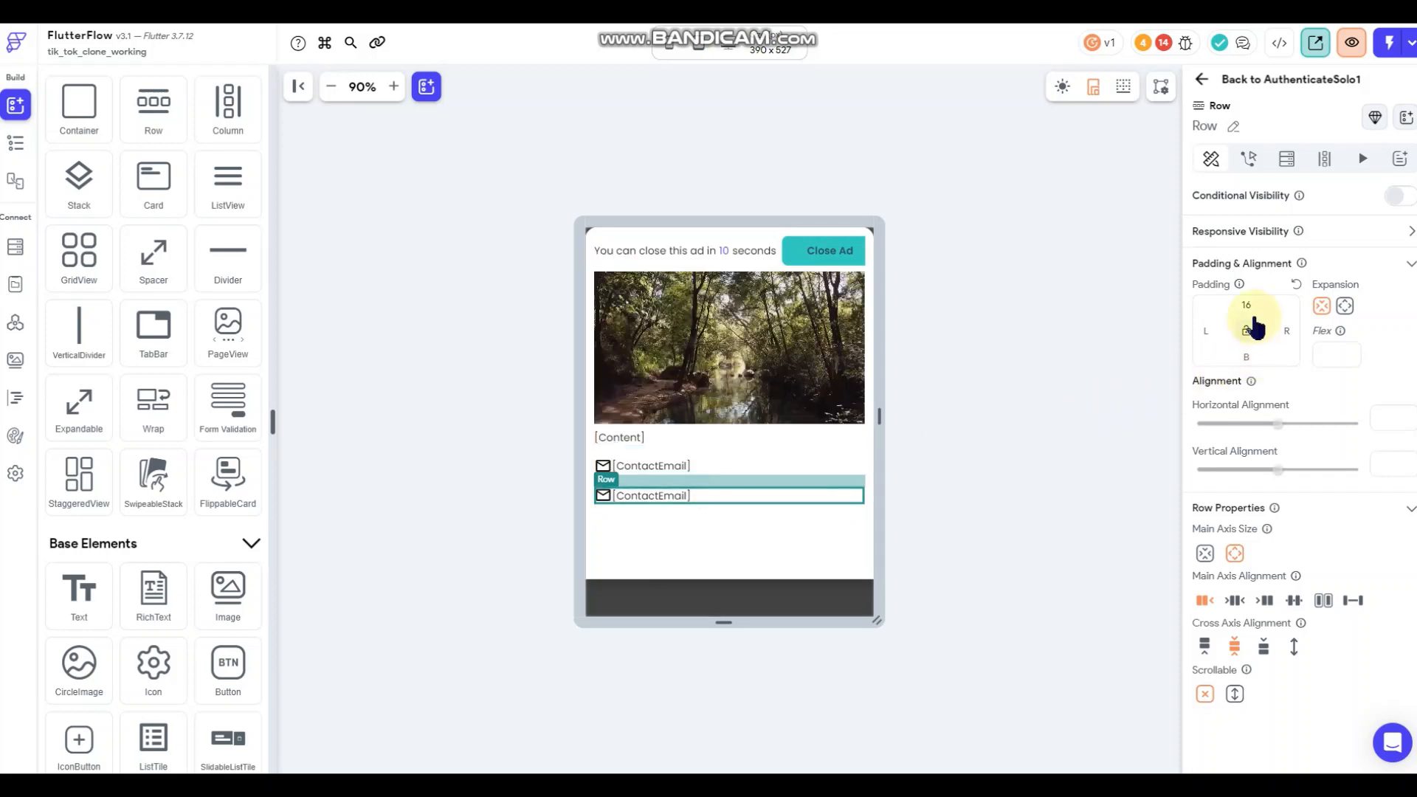
text(2)
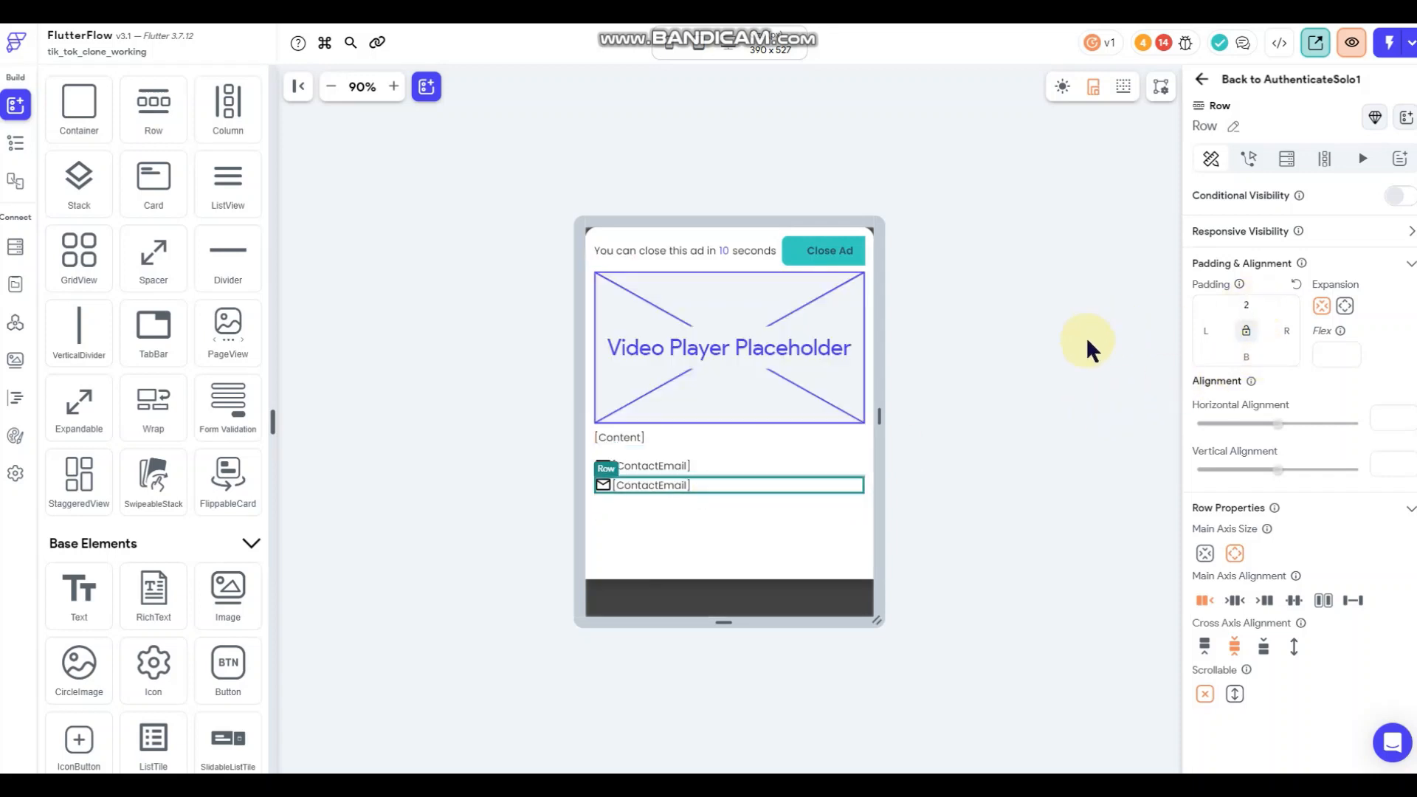
Search the icon library for "phone" and set the duplicated Row's icon to Phone.
click(601, 483)
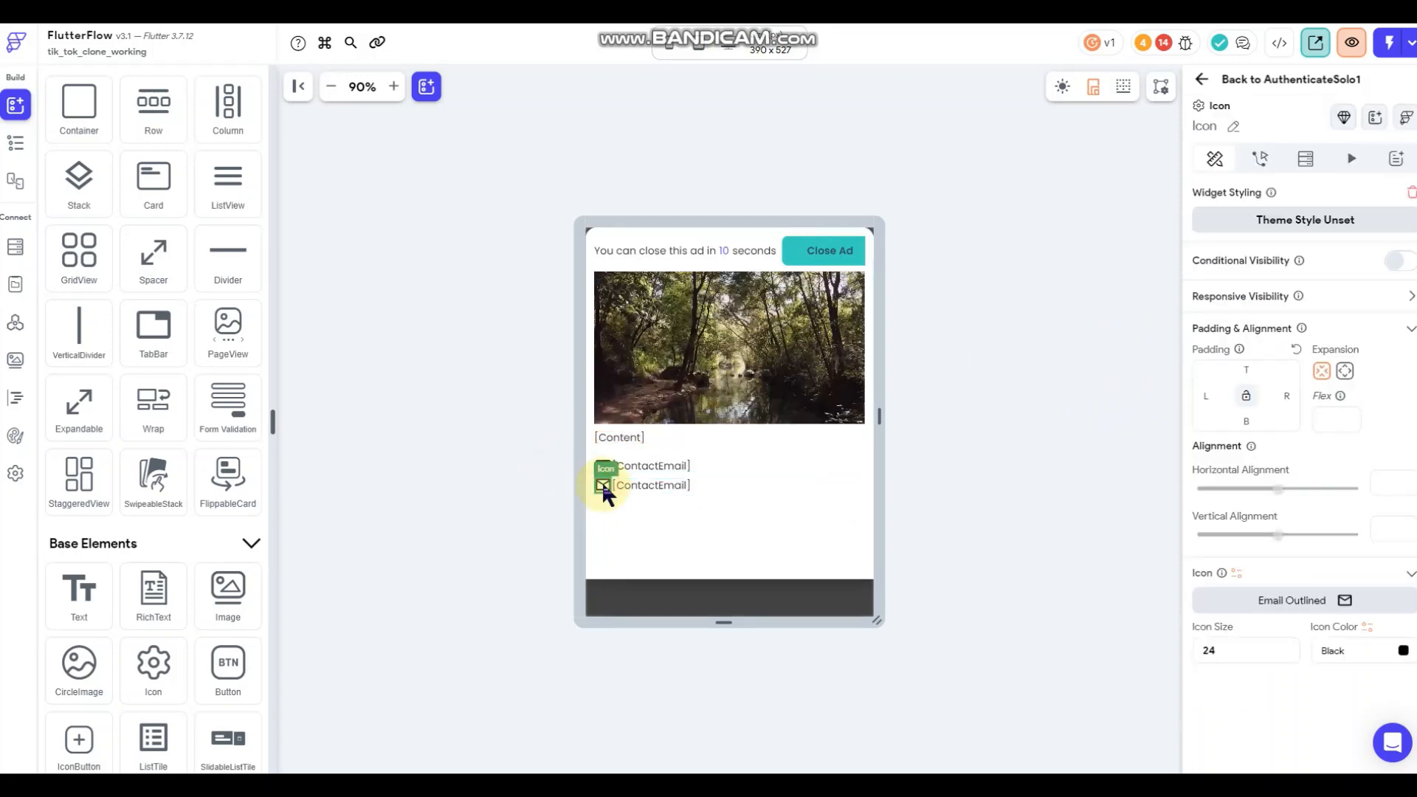
click(1322, 602)
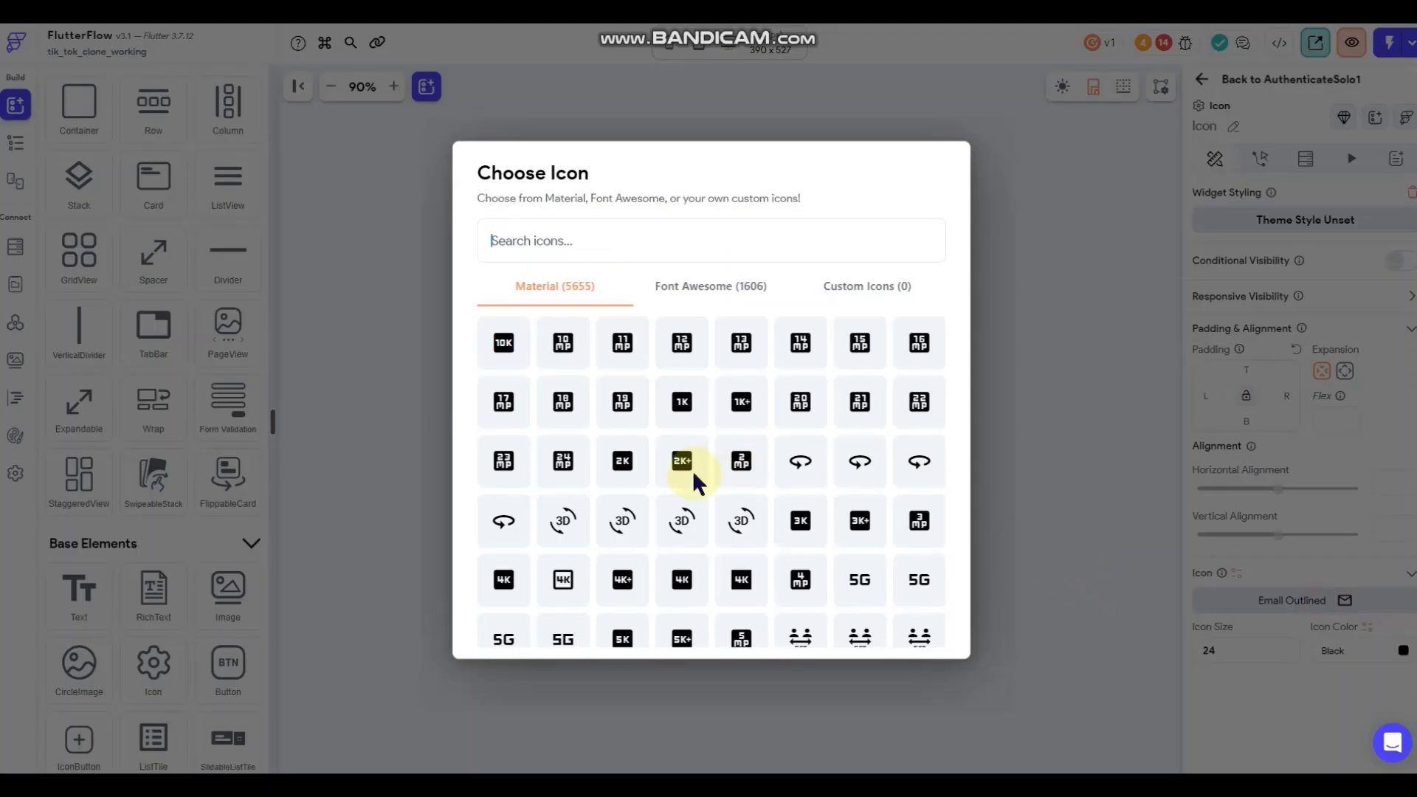
text(p)
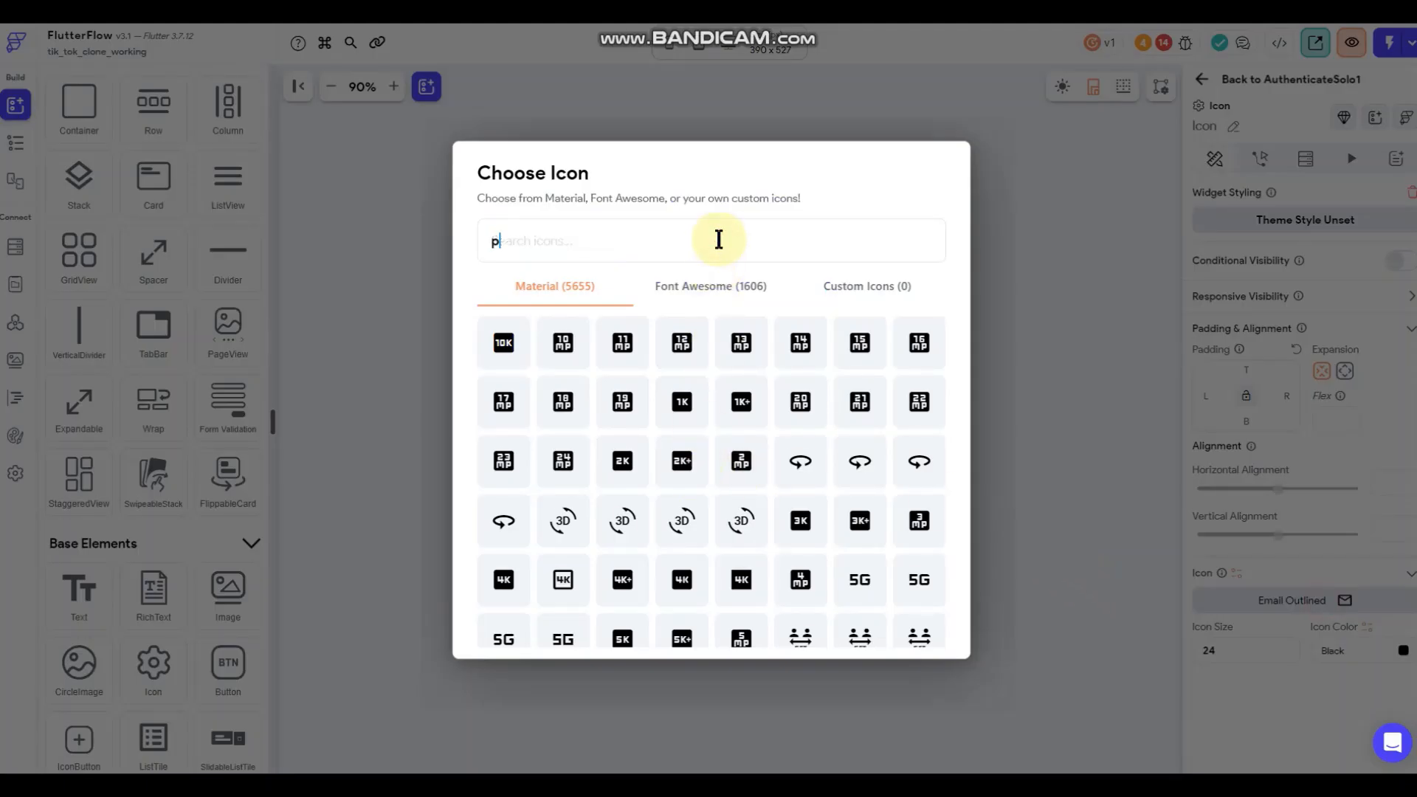
text(hone)
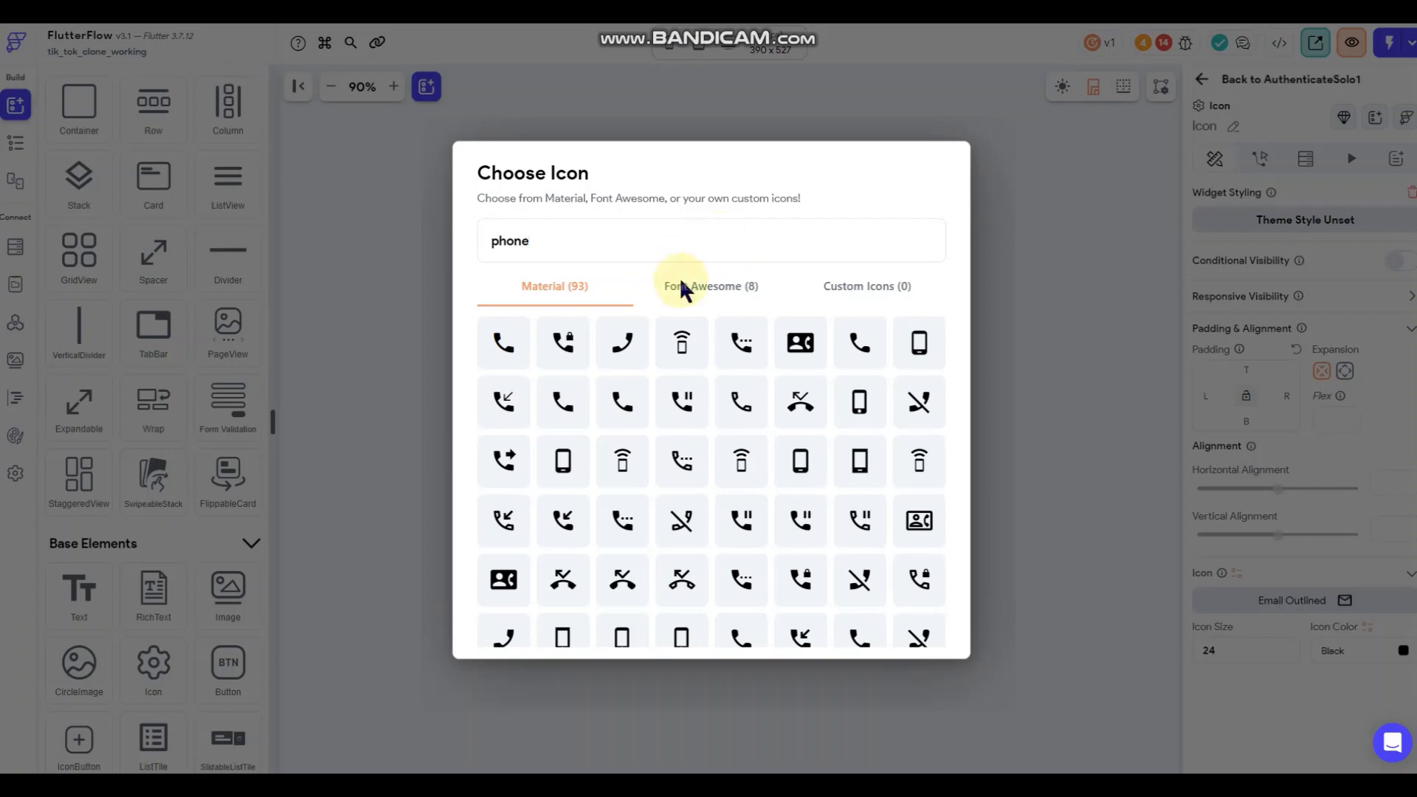
scroll(631, 529, down, 4)
scroll(631, 528, up, 3)
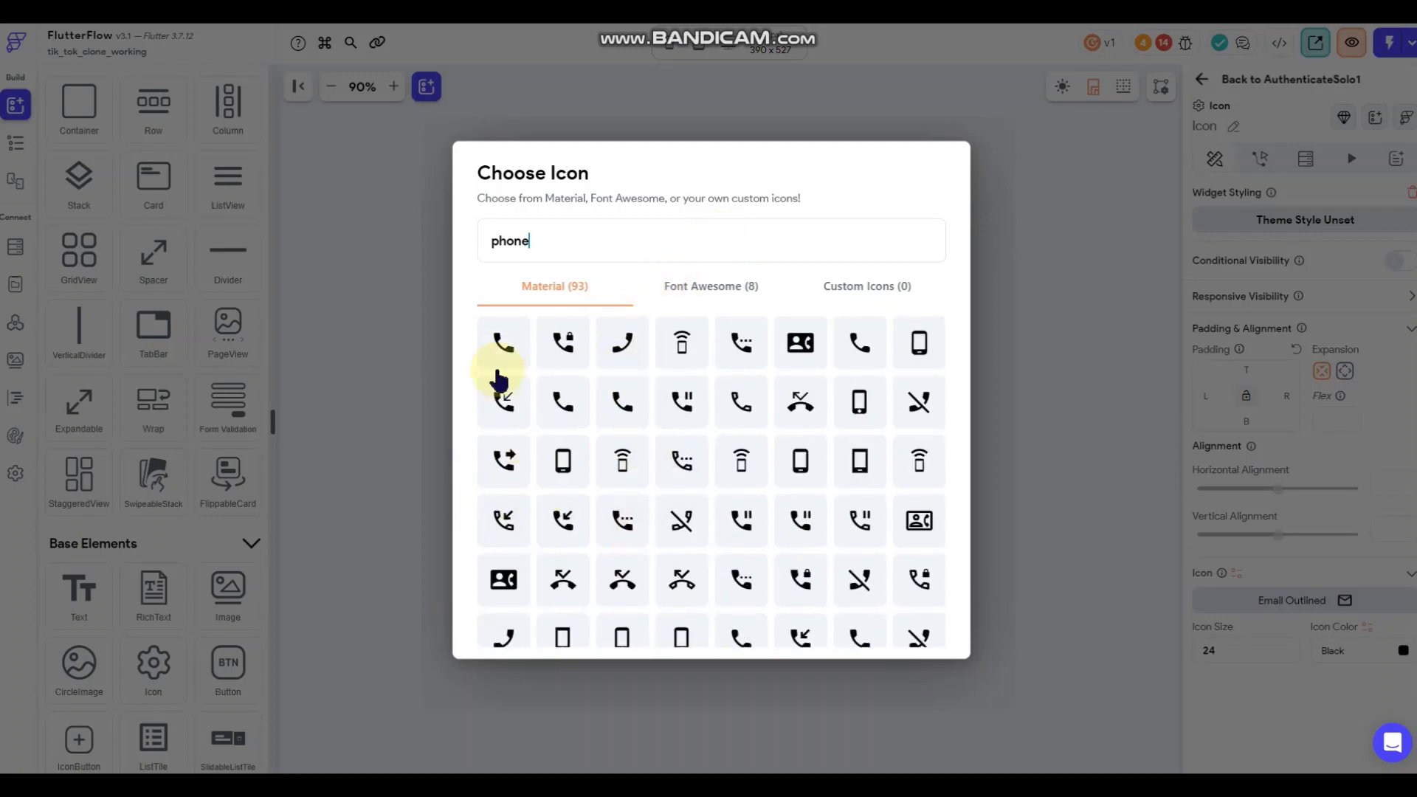
click(701, 422)
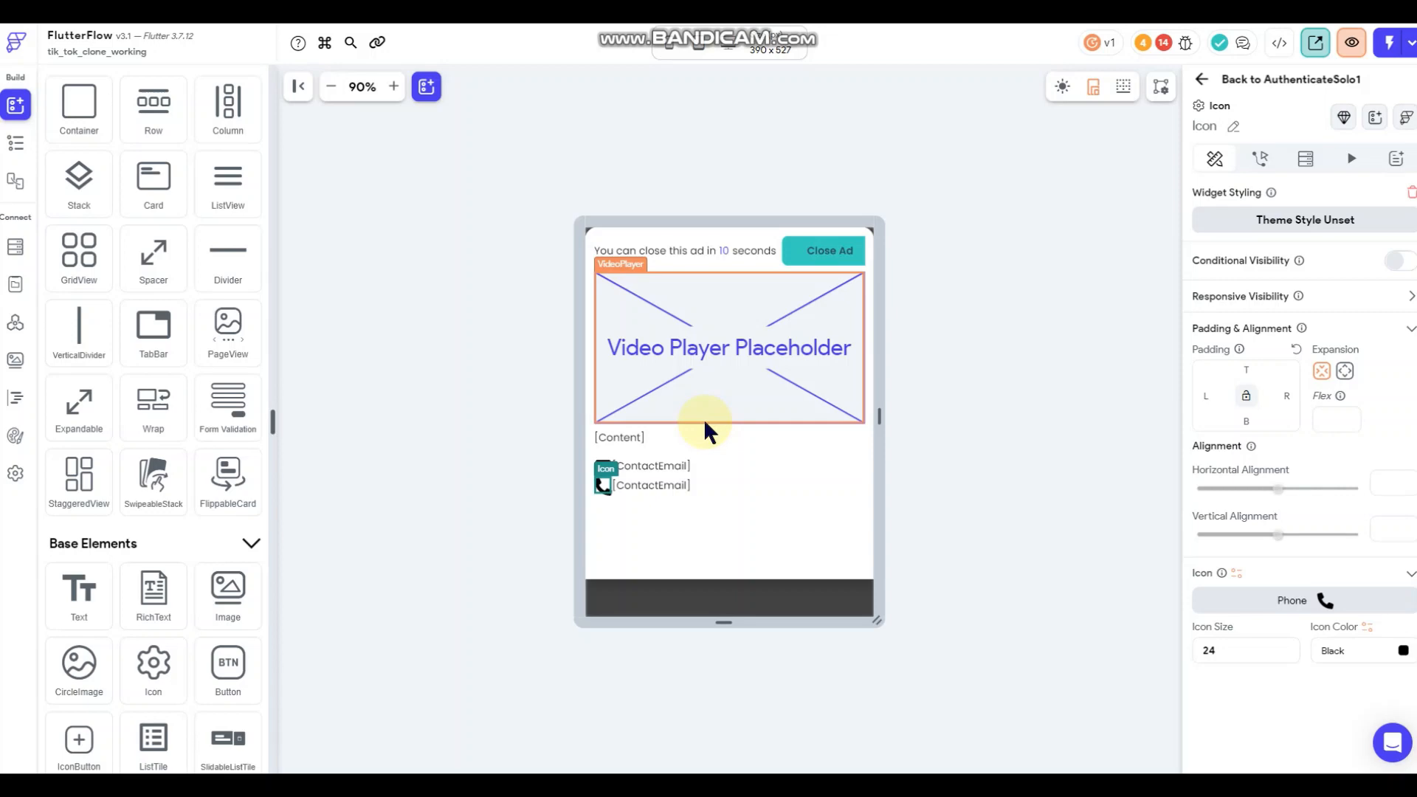
Replace the icon in the duplicated Row with the Phone Enabled icon, found by searching for "phone".
click(606, 483)
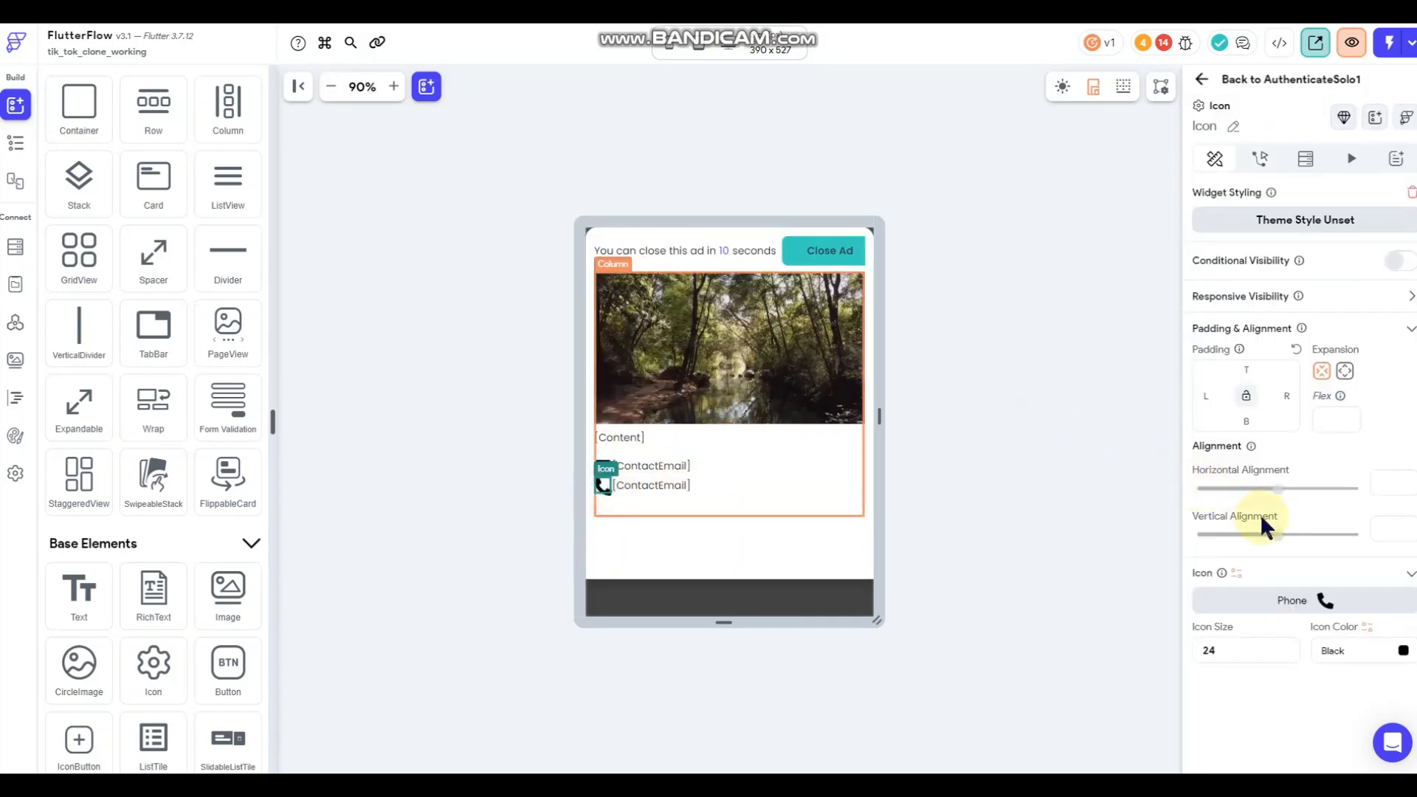
click(1280, 605)
text(p)
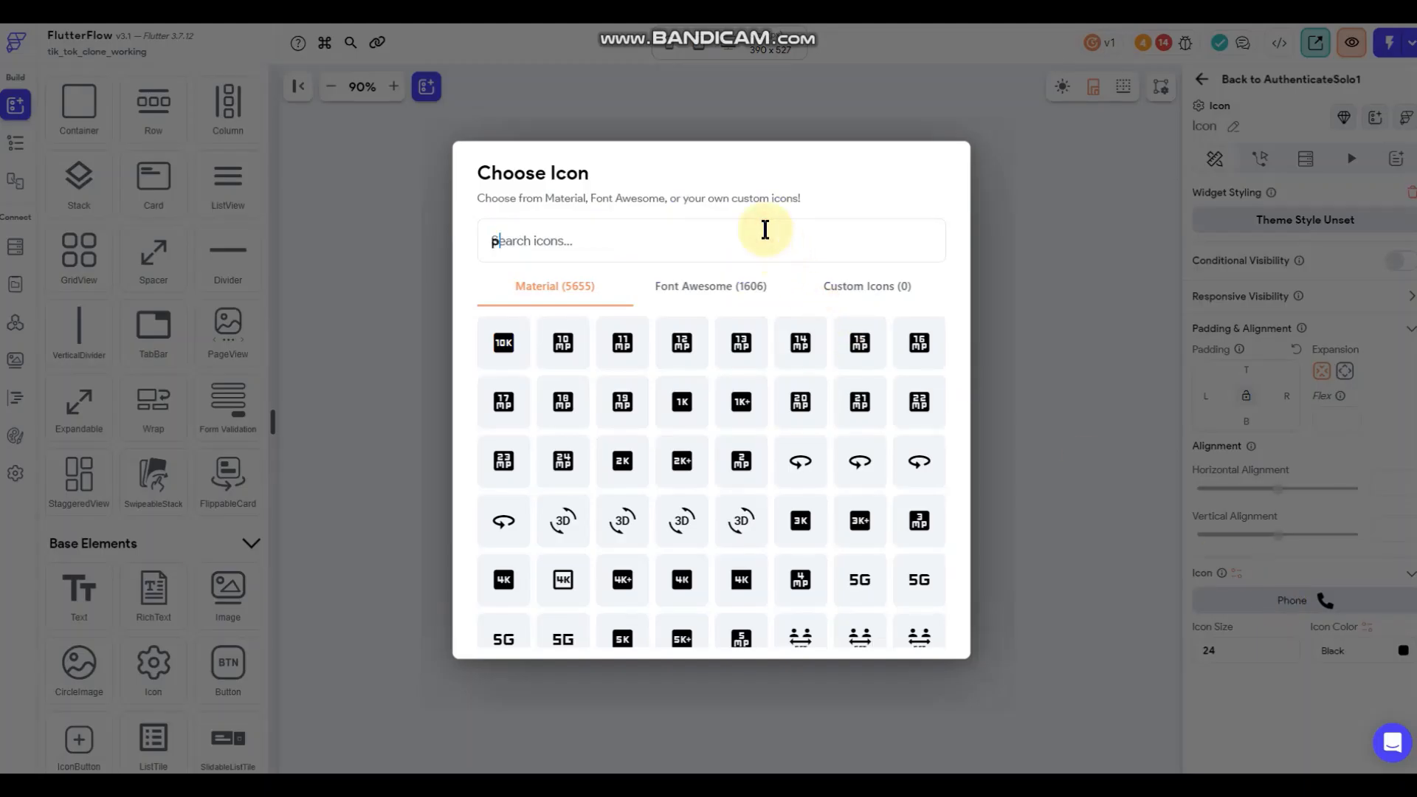
text(hone)
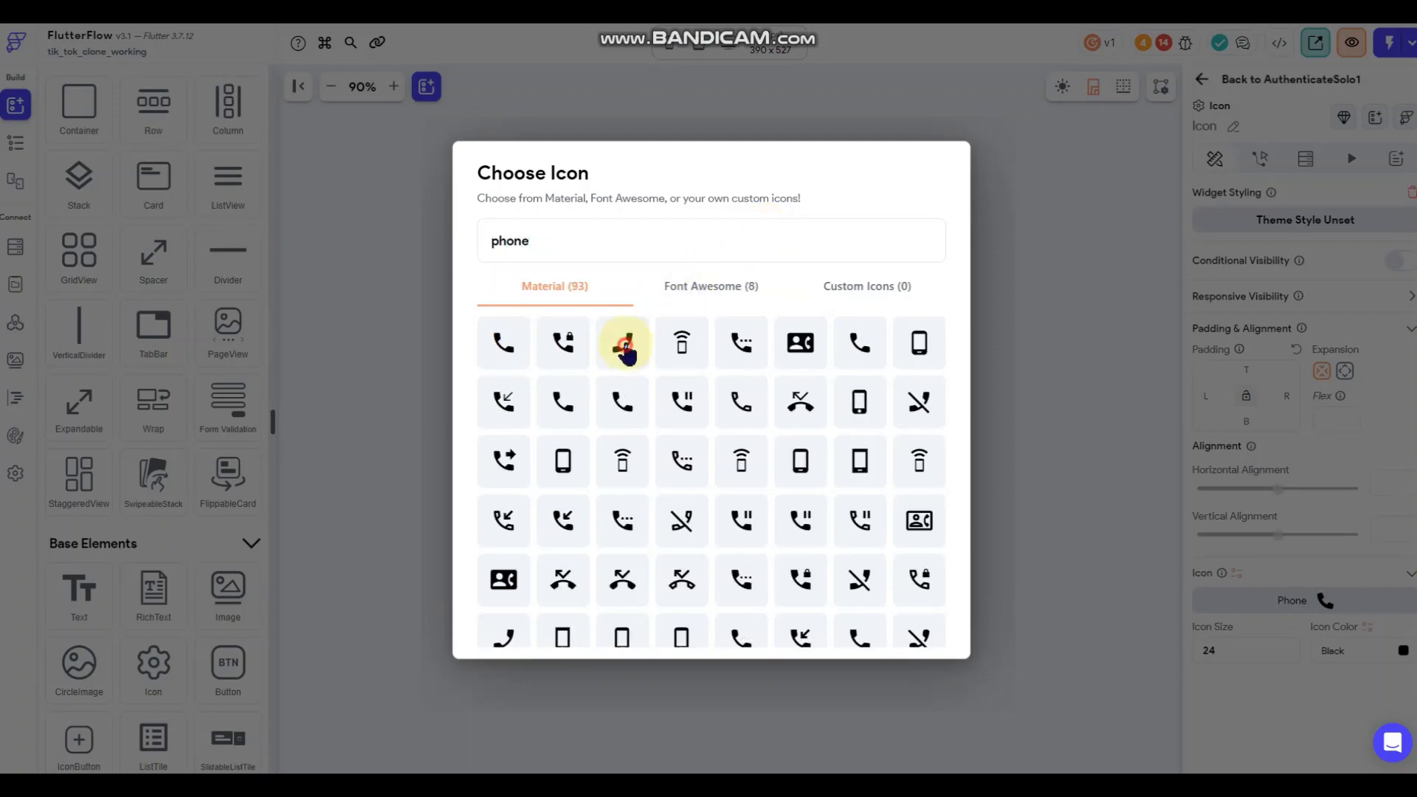
click(624, 346)
click(936, 422)
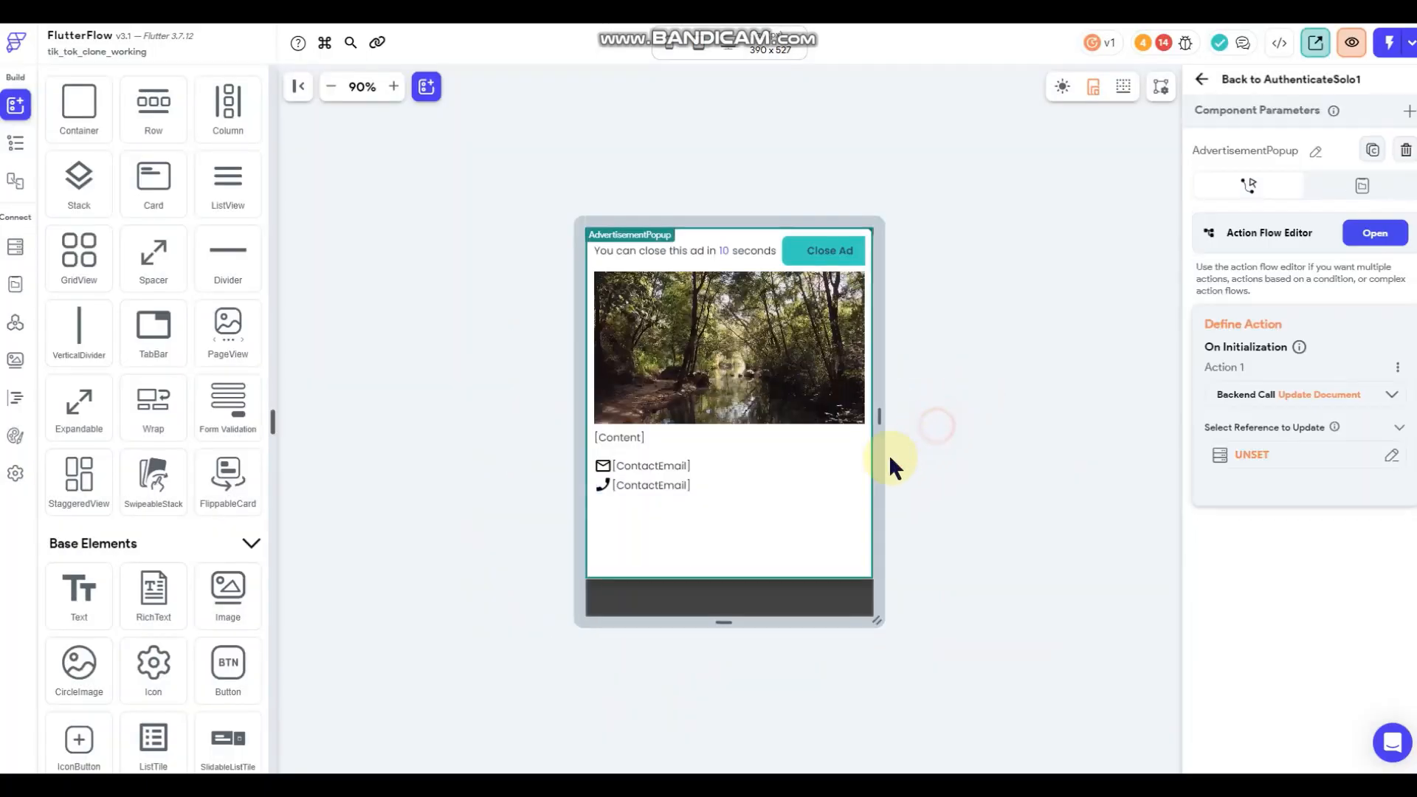
Bind the Text beside the phone icon to the Advertisements Document's ContactPhone field.
click(664, 484)
click(1245, 278)
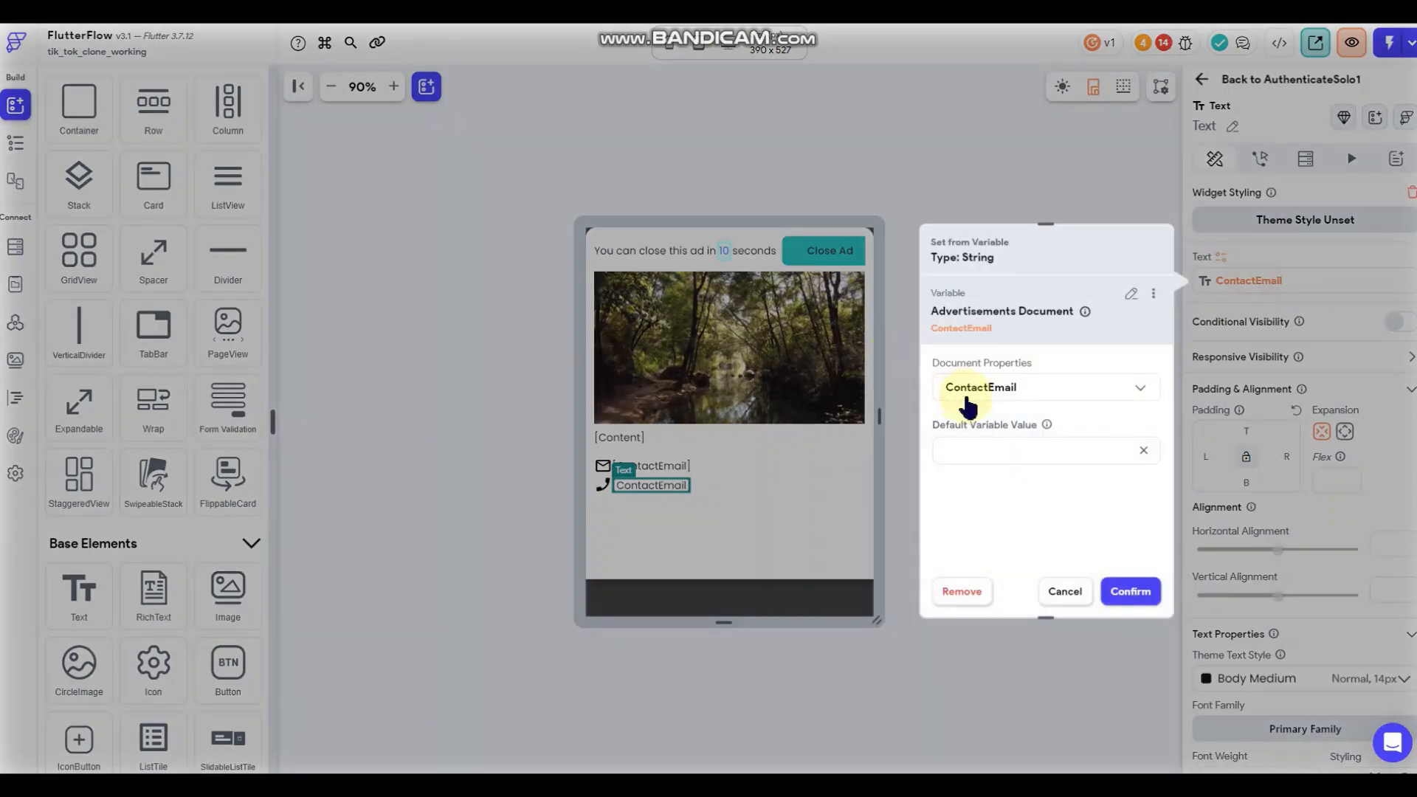
click(1028, 388)
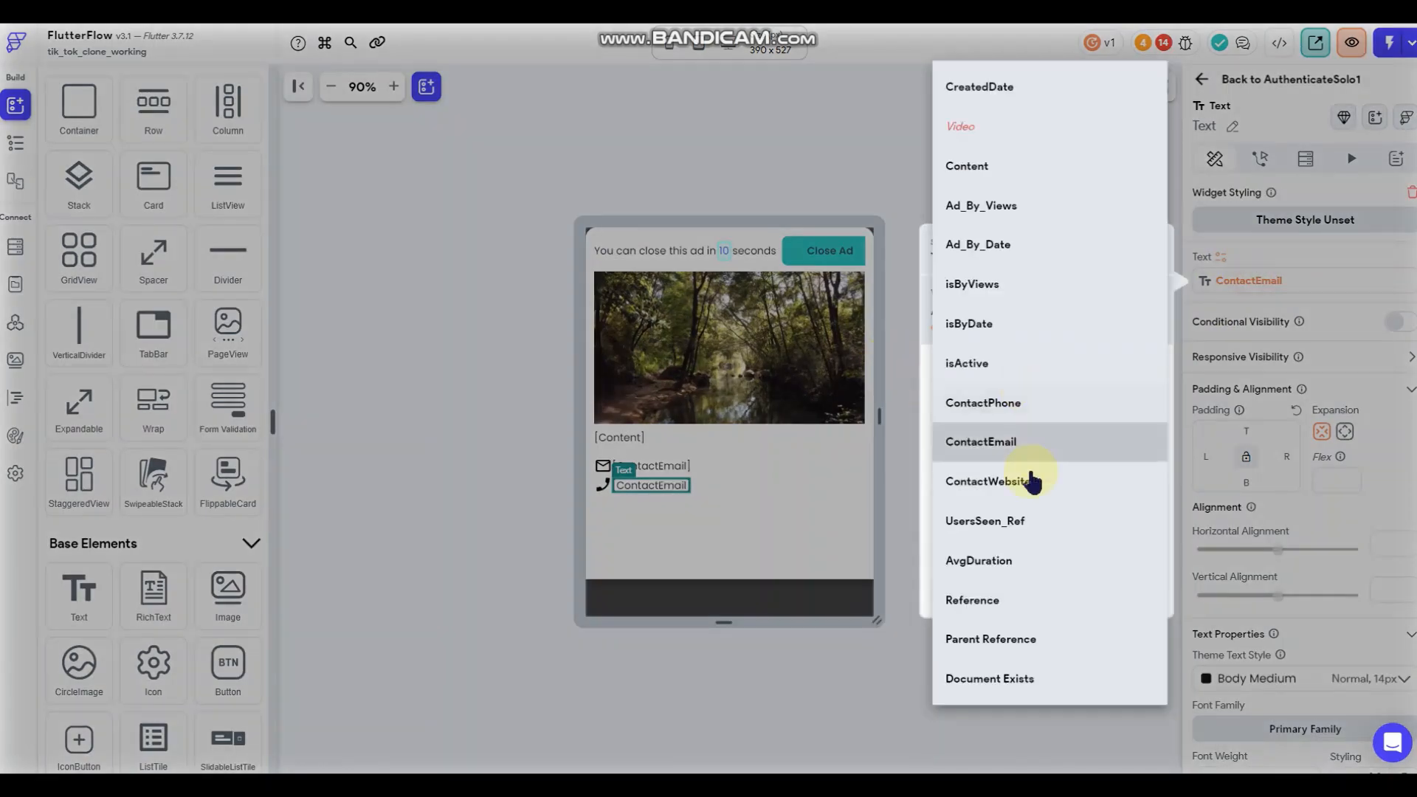
click(998, 405)
click(1066, 594)
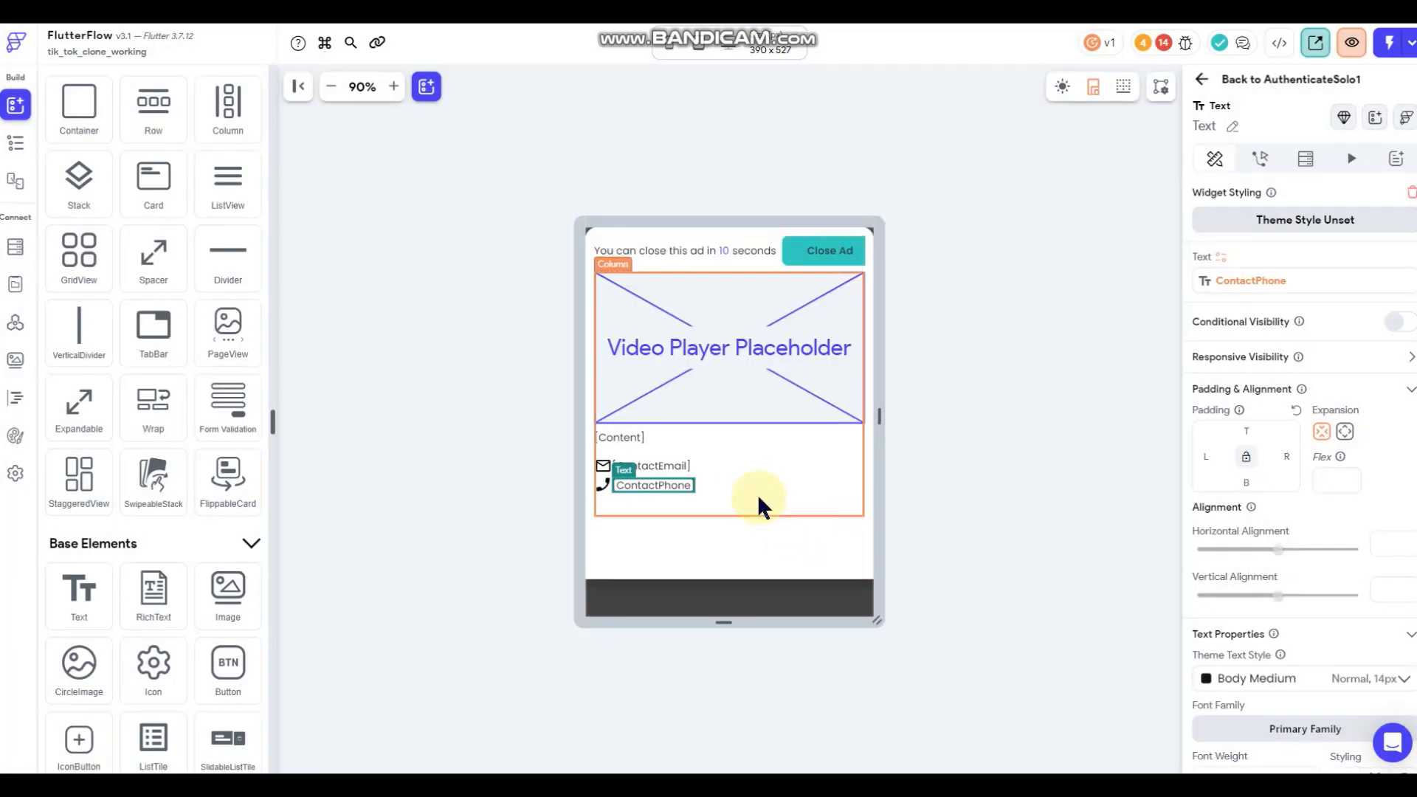
Duplicate the ContactPhone Row and open the icon search for the copy's icon.
right_click(750, 481)
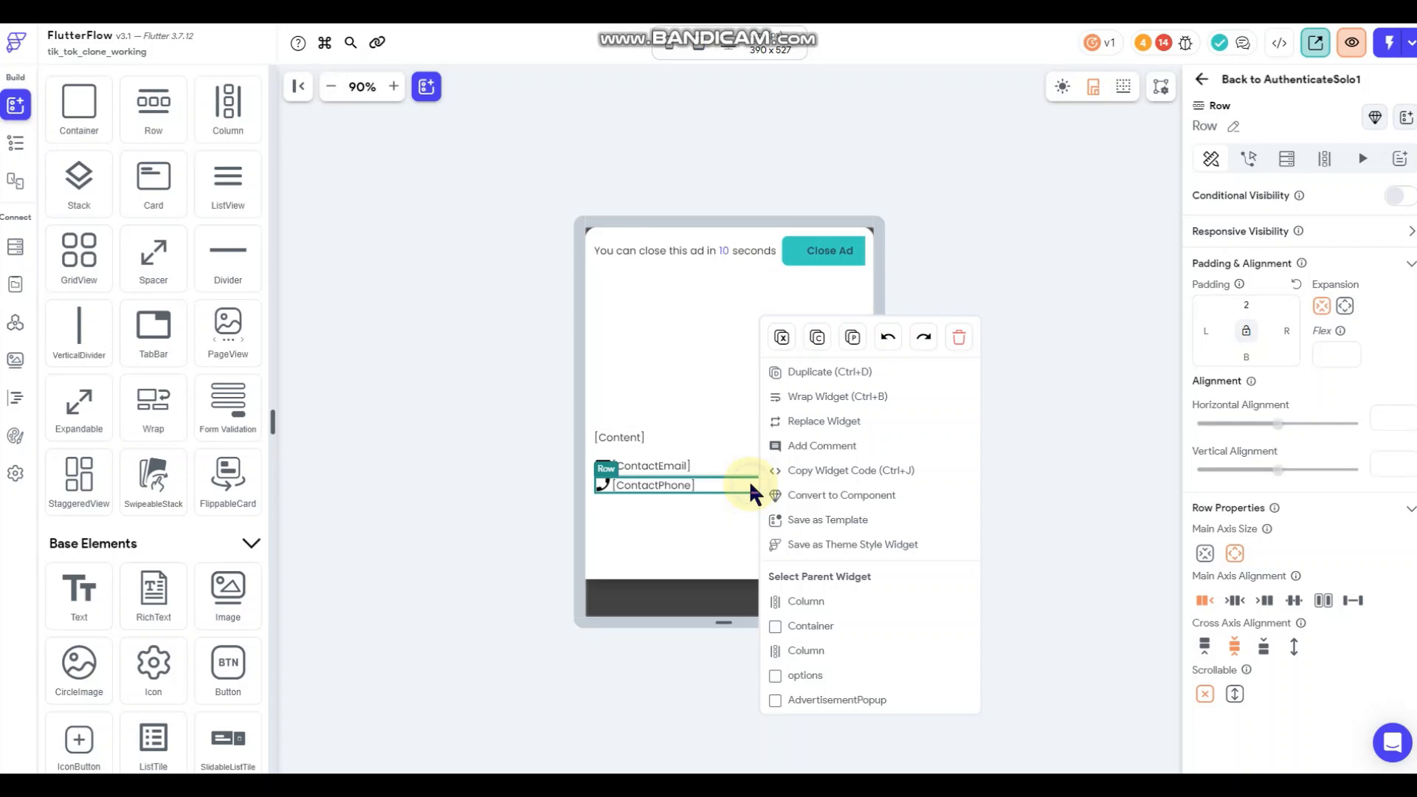
click(784, 372)
click(602, 504)
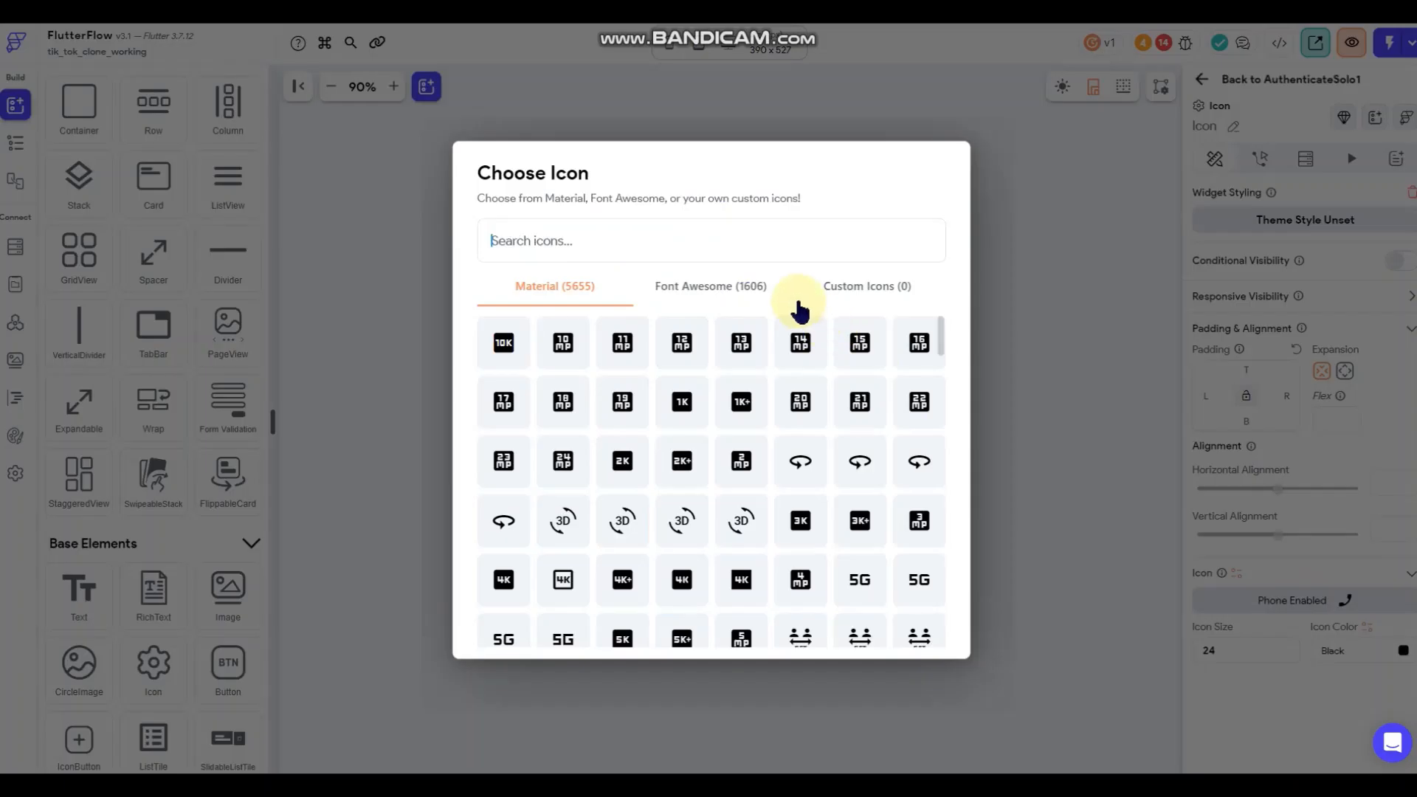
click(767, 236)
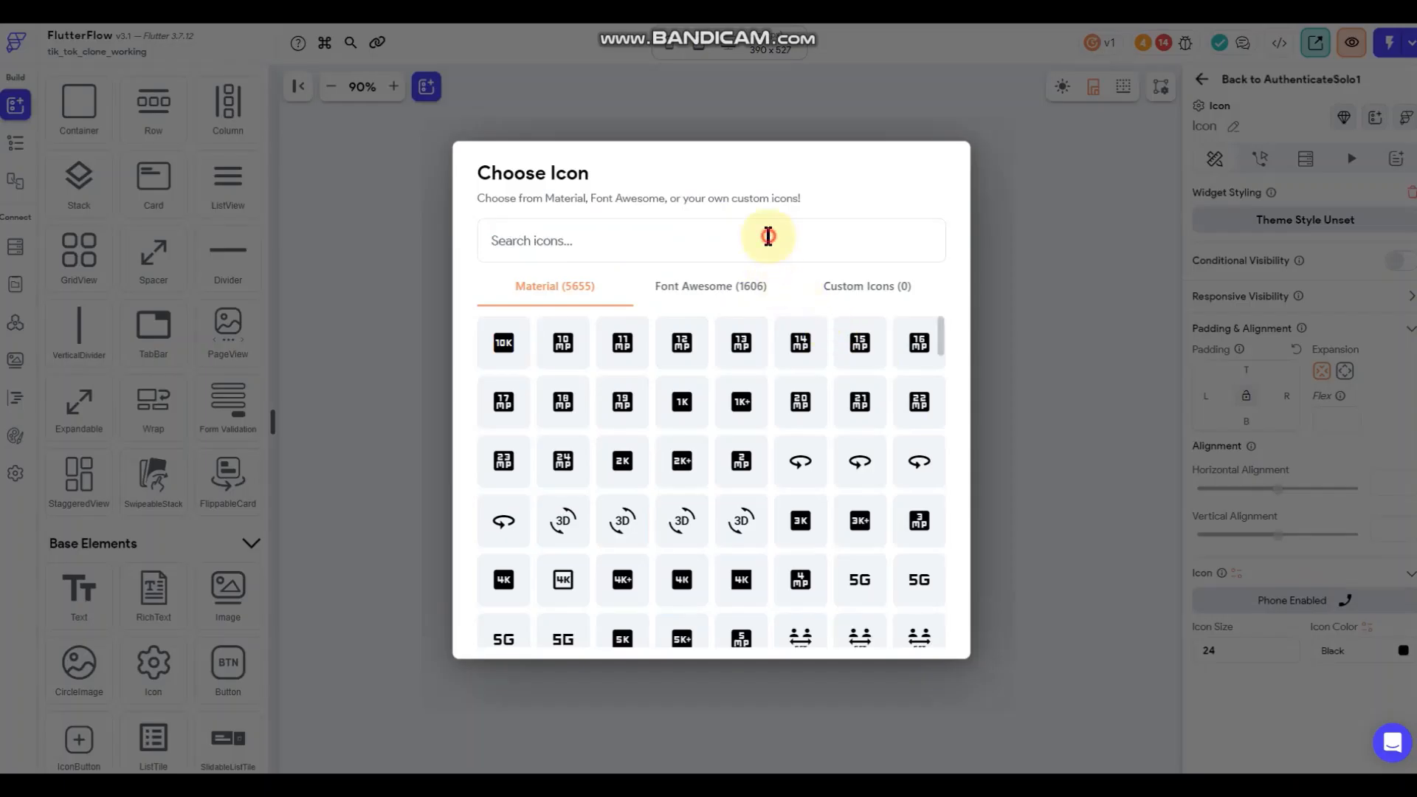
Search the icon library for "url" and "websi", and browse the Material and Font Awesome matches for "url".
text(url)
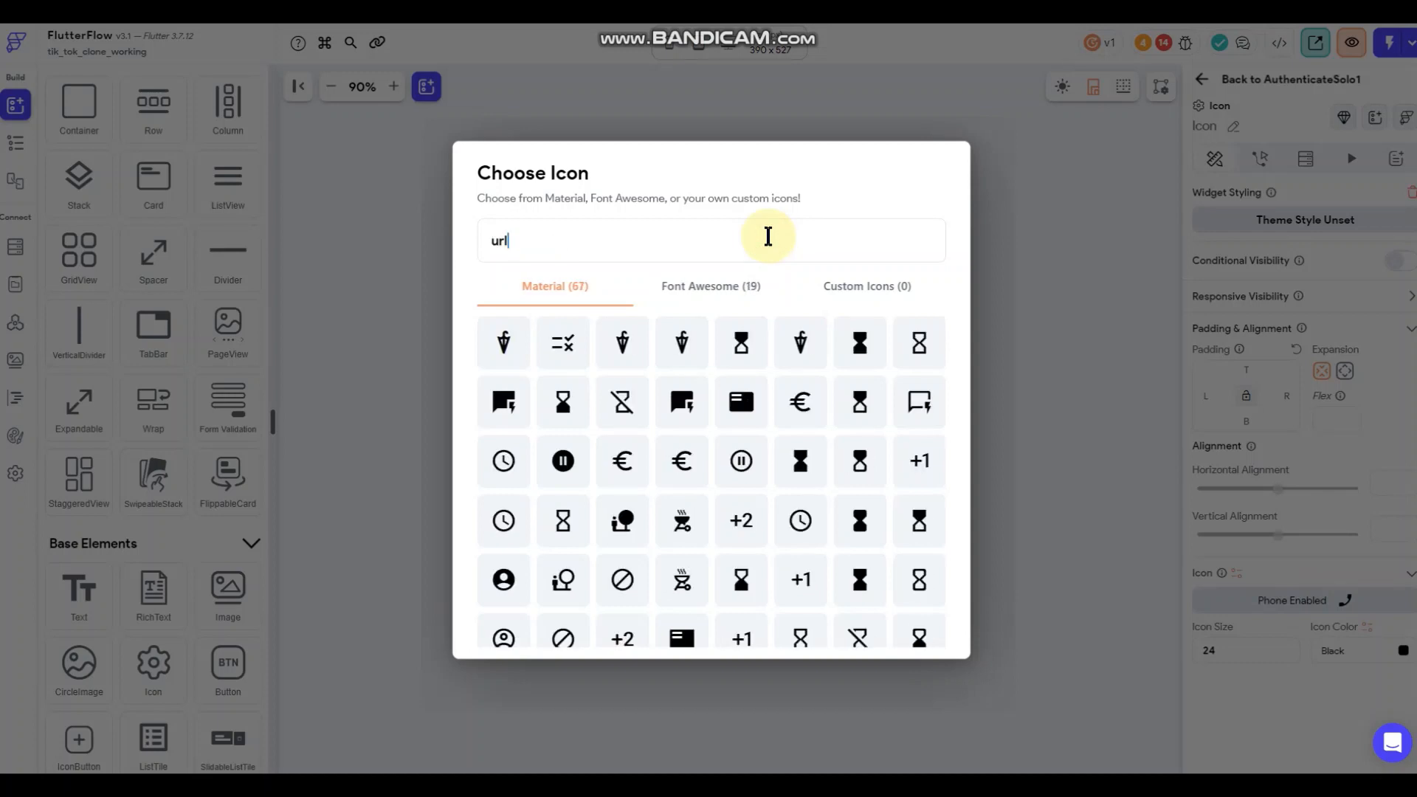
key(BackSpace)
key(BackSpace)
key(BackSpace)
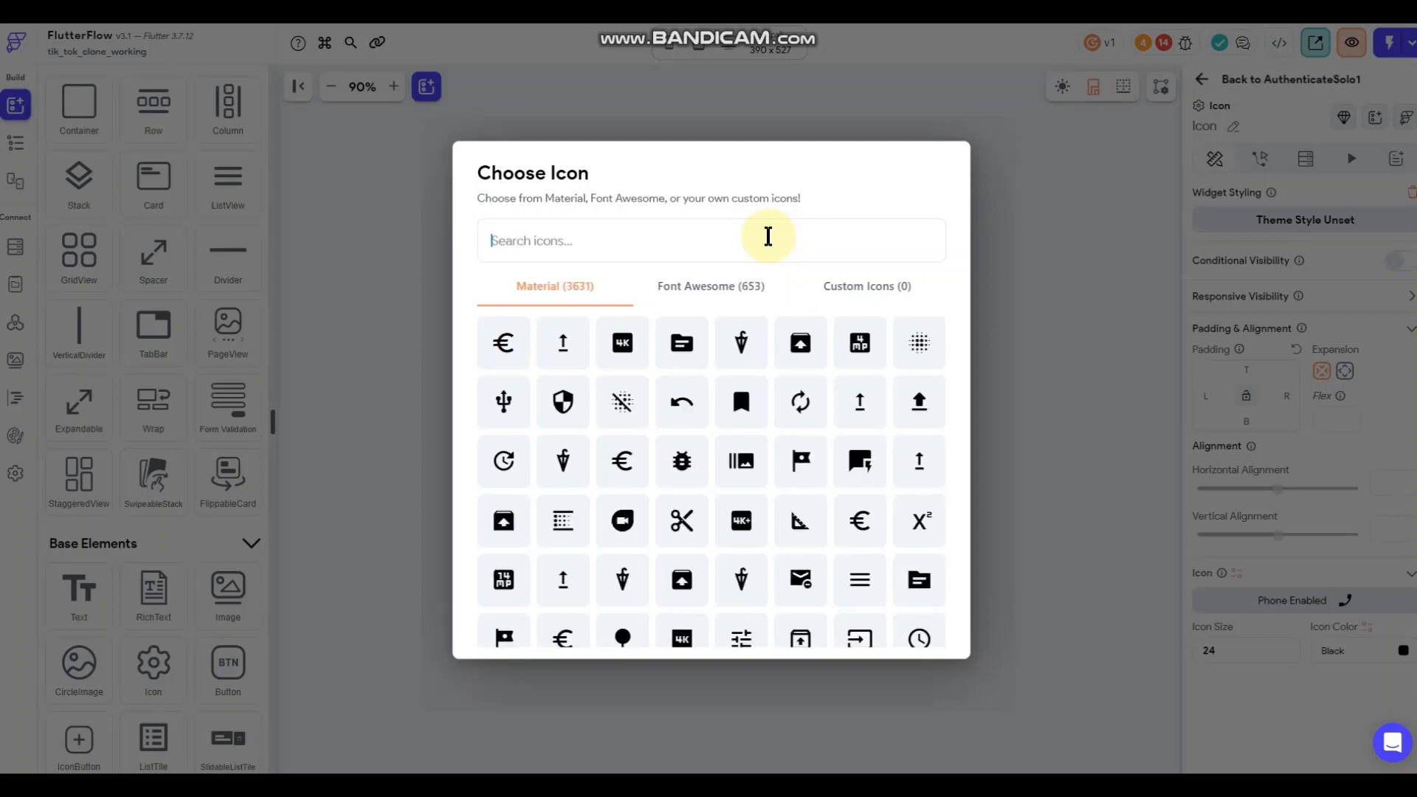
text(websi)
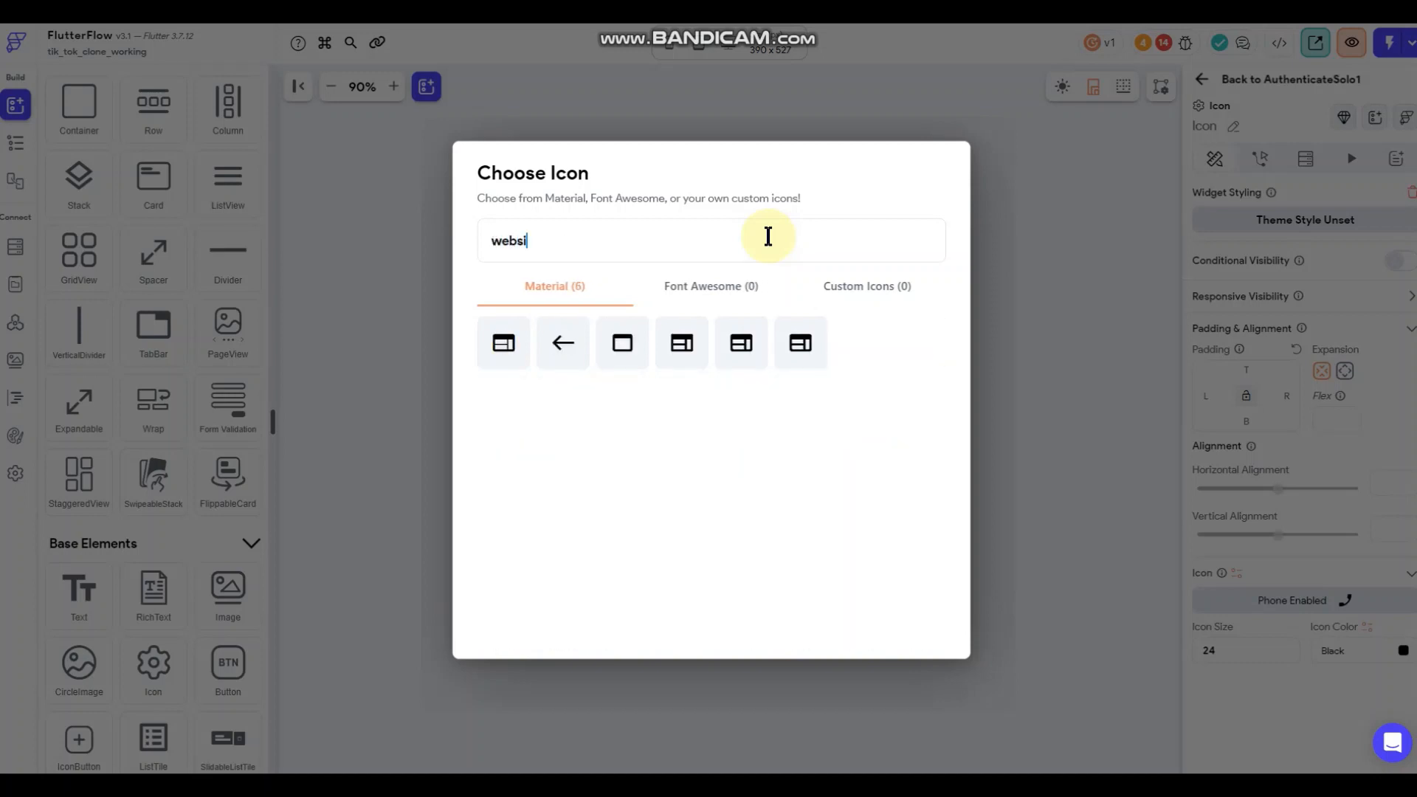
key(BackSpace)
key(BackSpace)
key(BackSpace)
key(BackSpace)
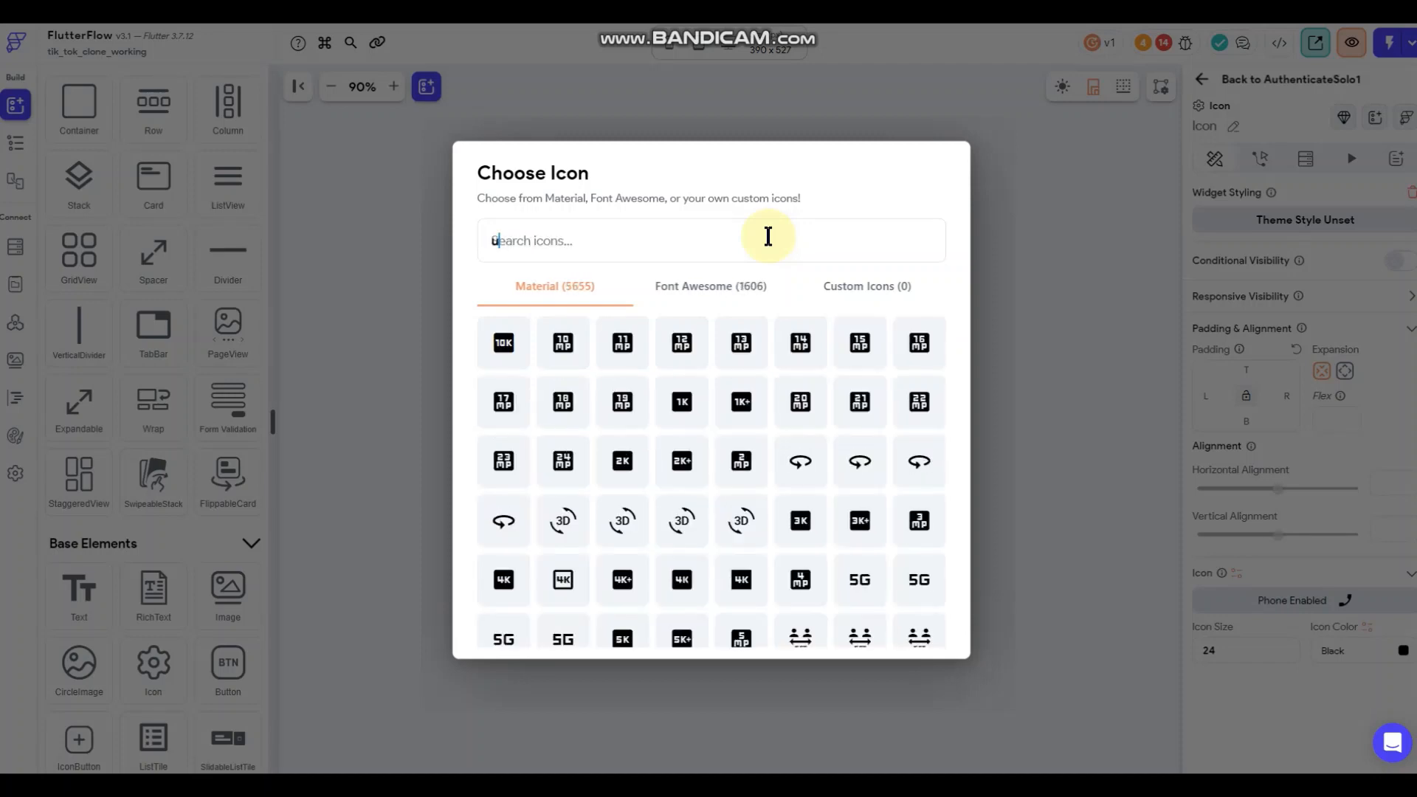
text(url)
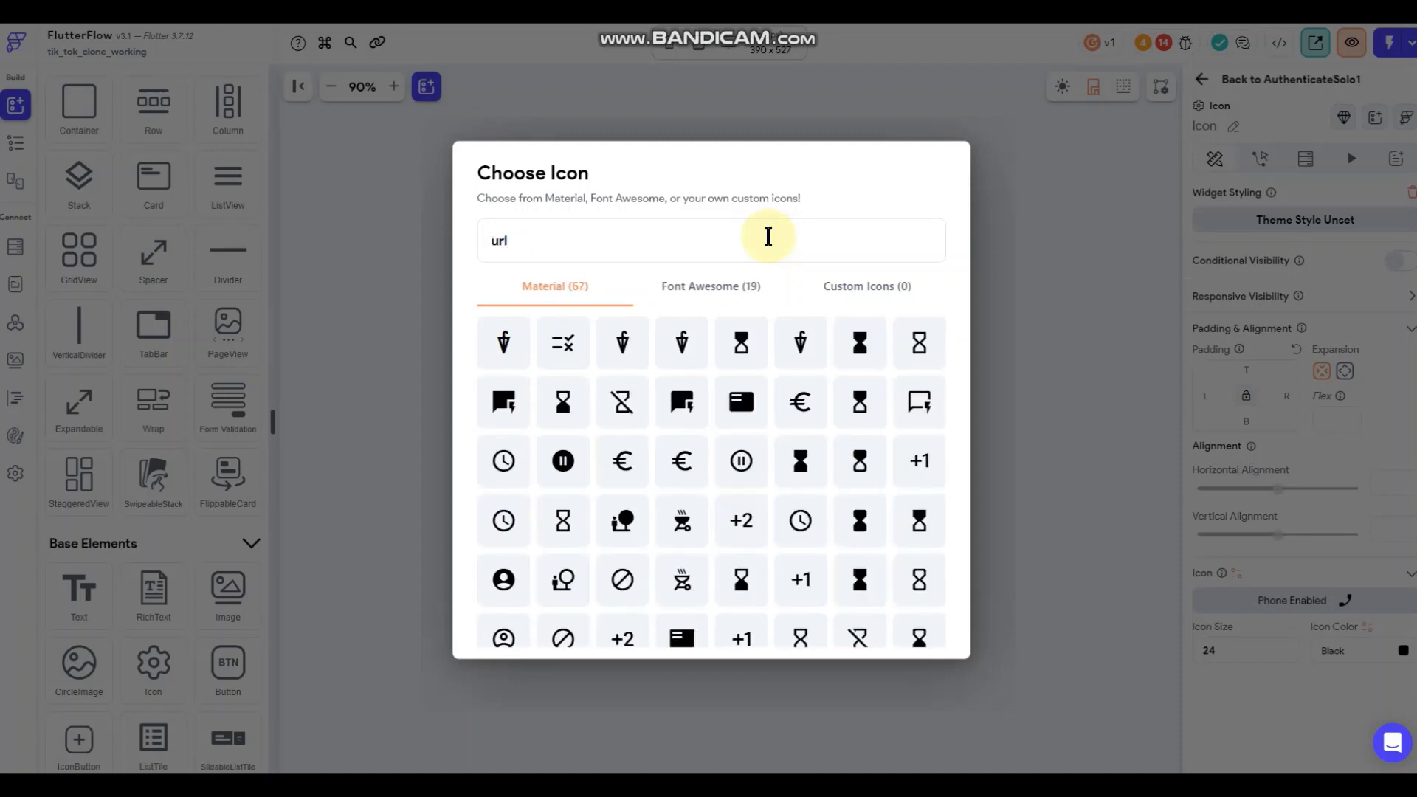
click(714, 293)
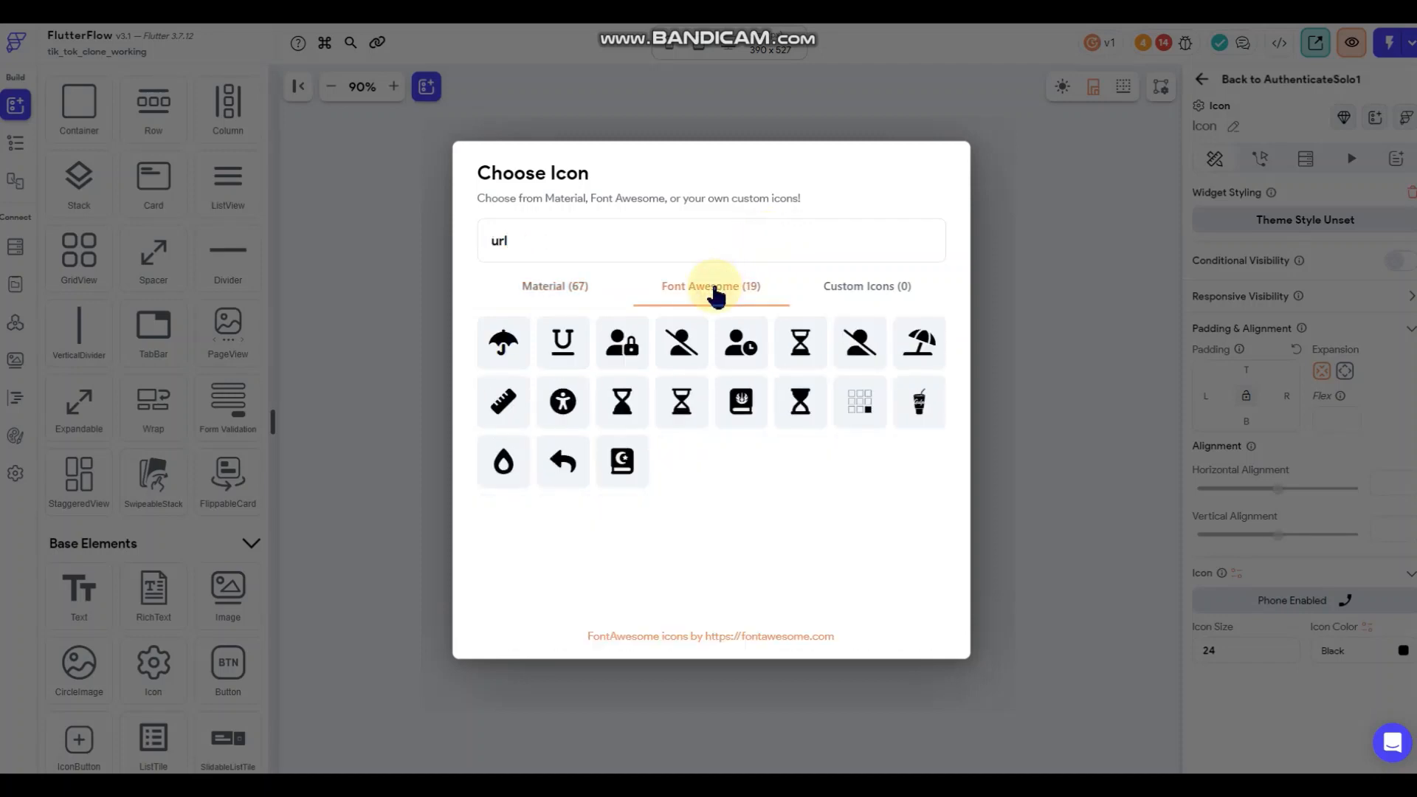
click(561, 288)
scroll(679, 557, down, 3)
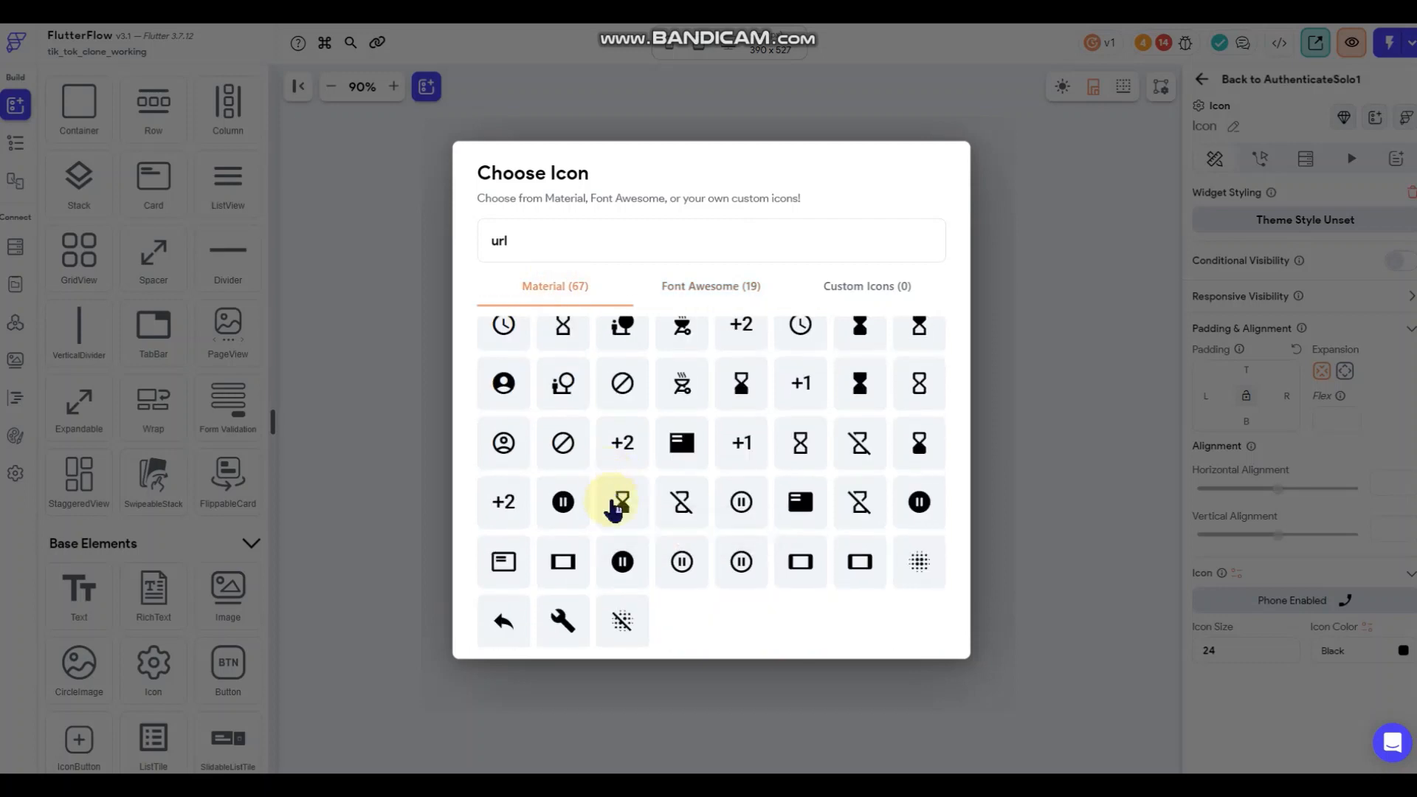
scroll(766, 560, up, 3)
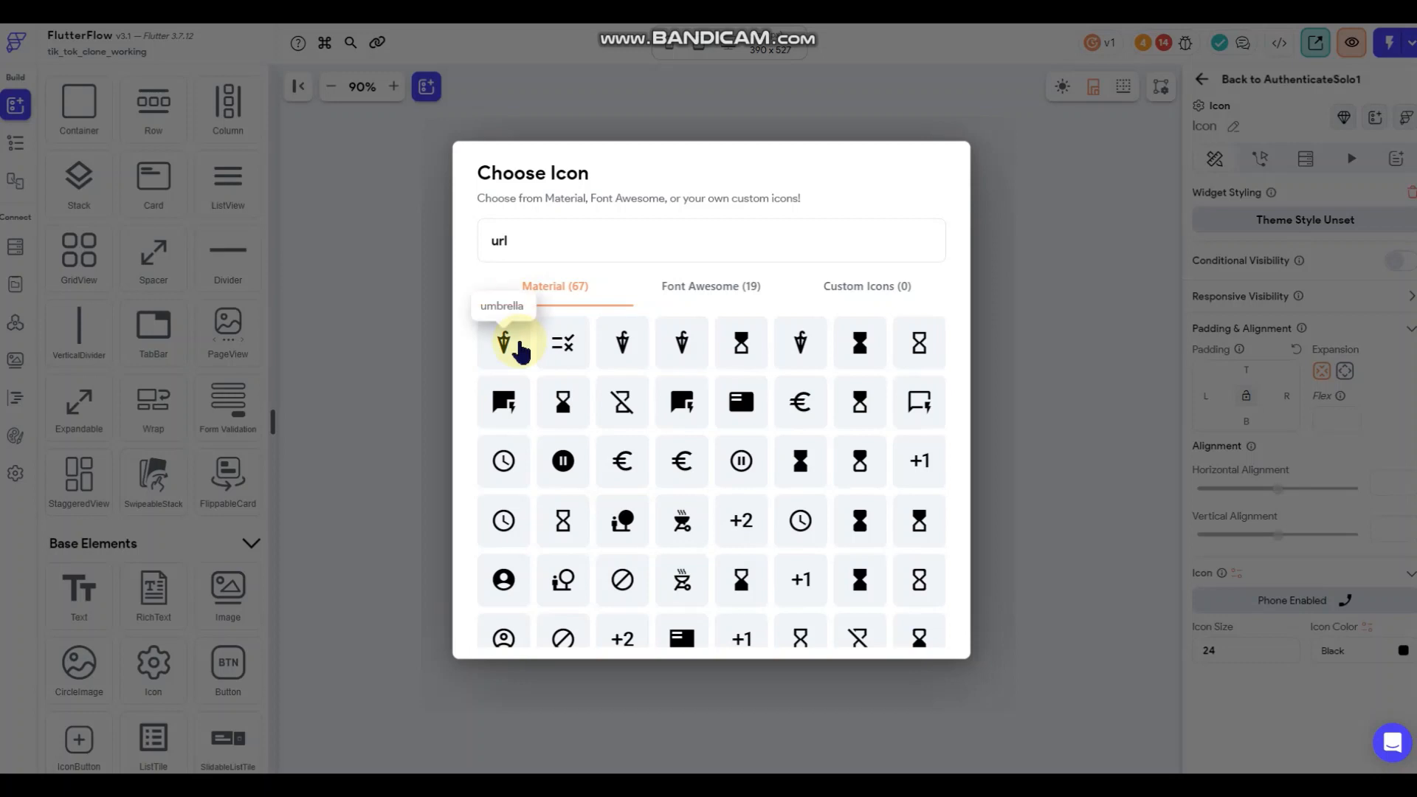
Search the Material icons for "webs" and apply the web page layout icon to the third contact row.
drag(534, 240, 487, 241)
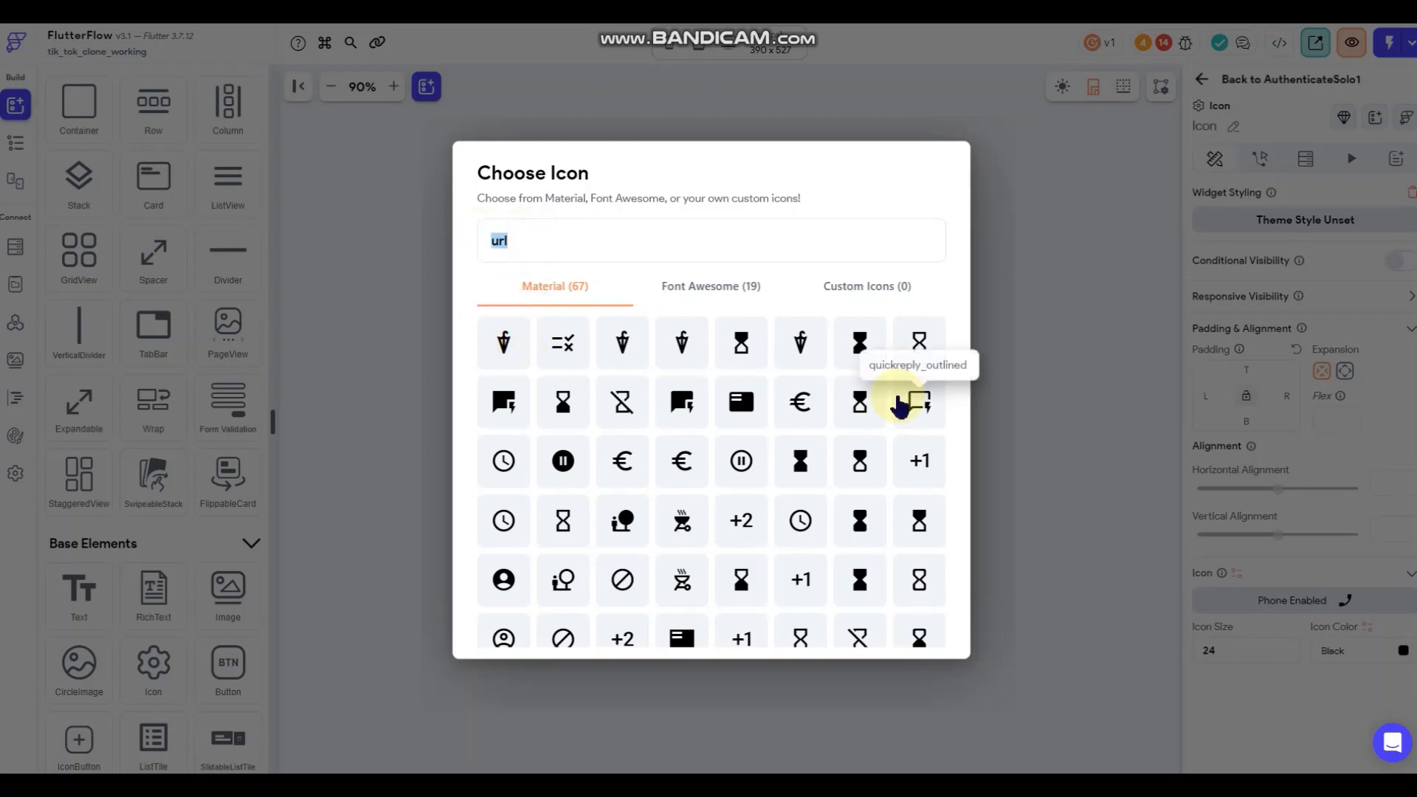
text(webs)
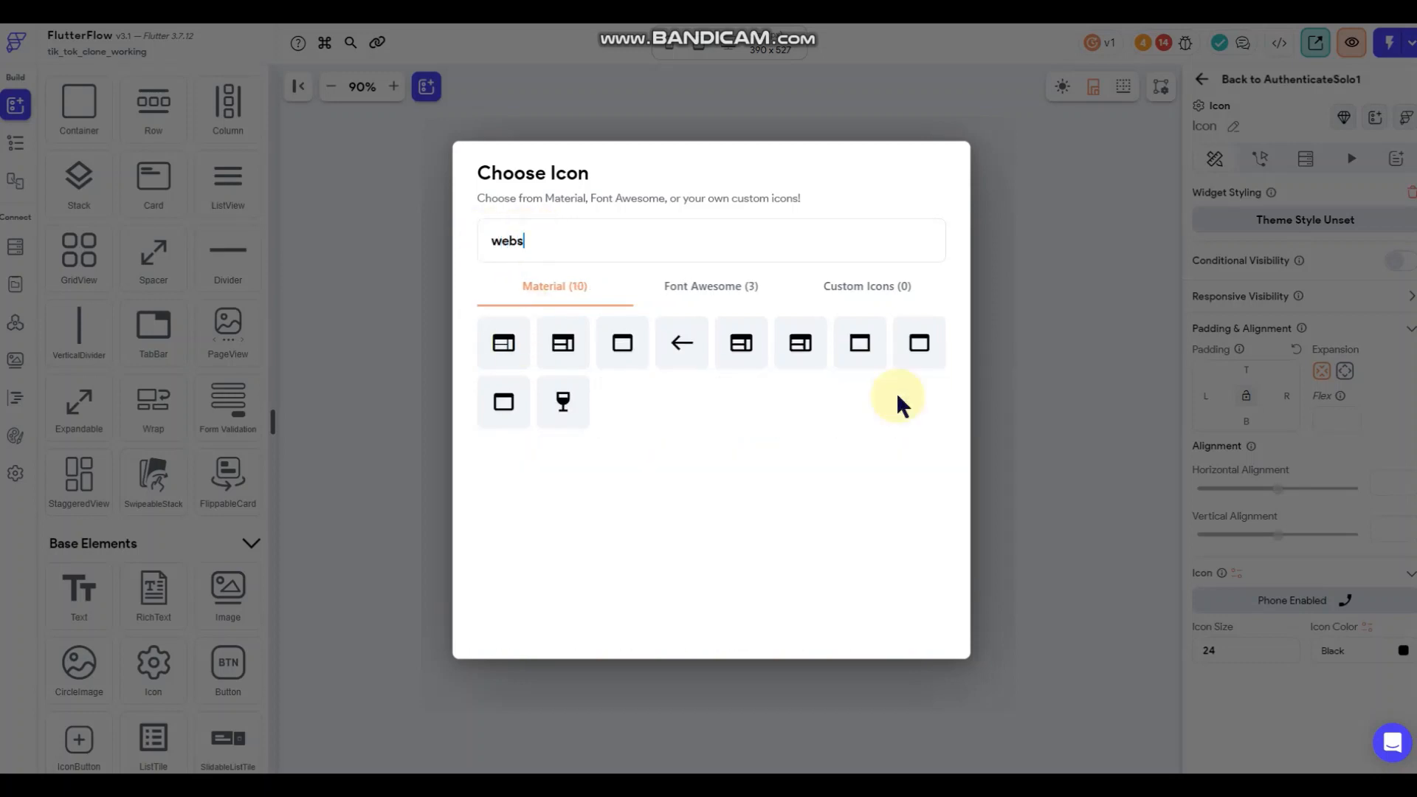
click(498, 352)
Bind the third contact row's text to the ContactWebsite property of the Advertisements document.
click(626, 504)
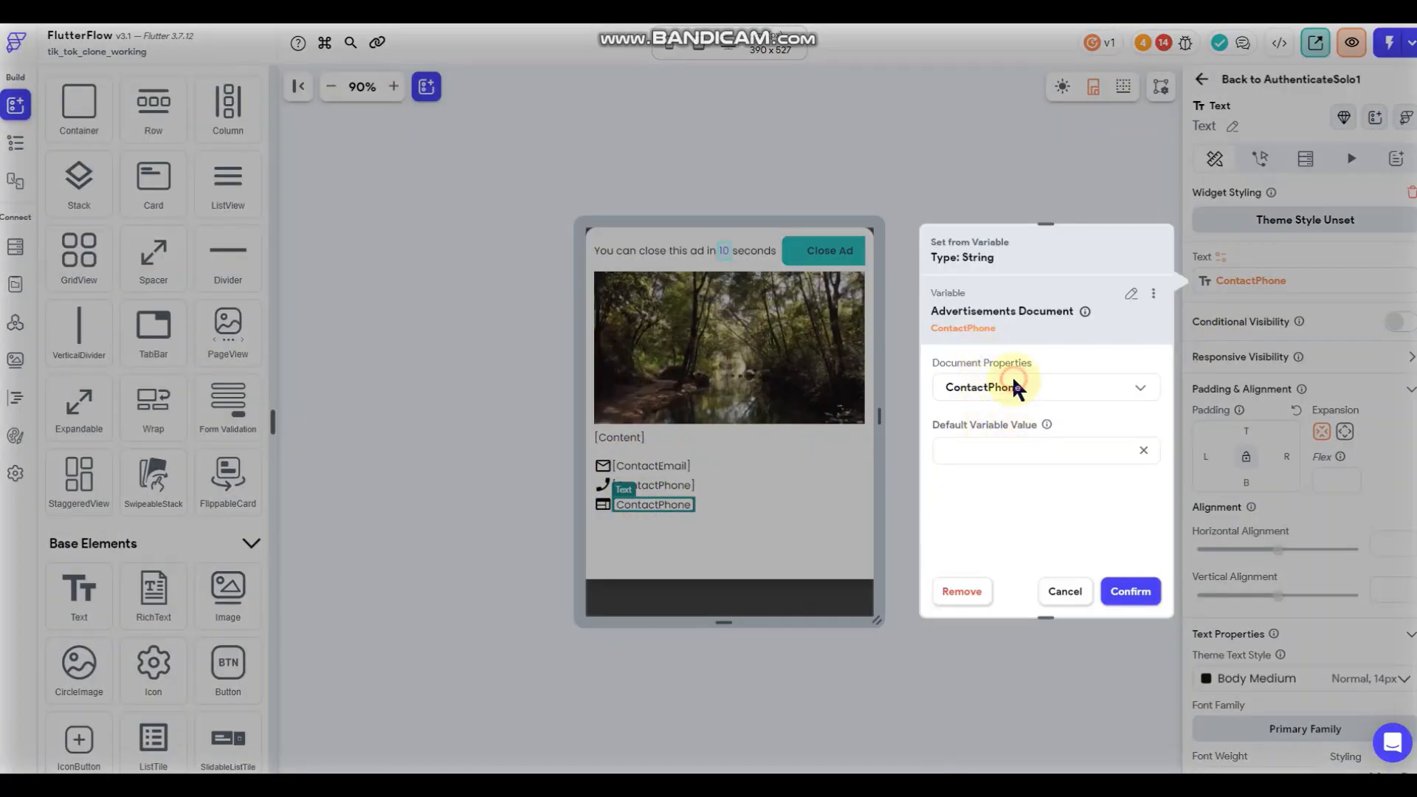
click(1017, 389)
click(989, 480)
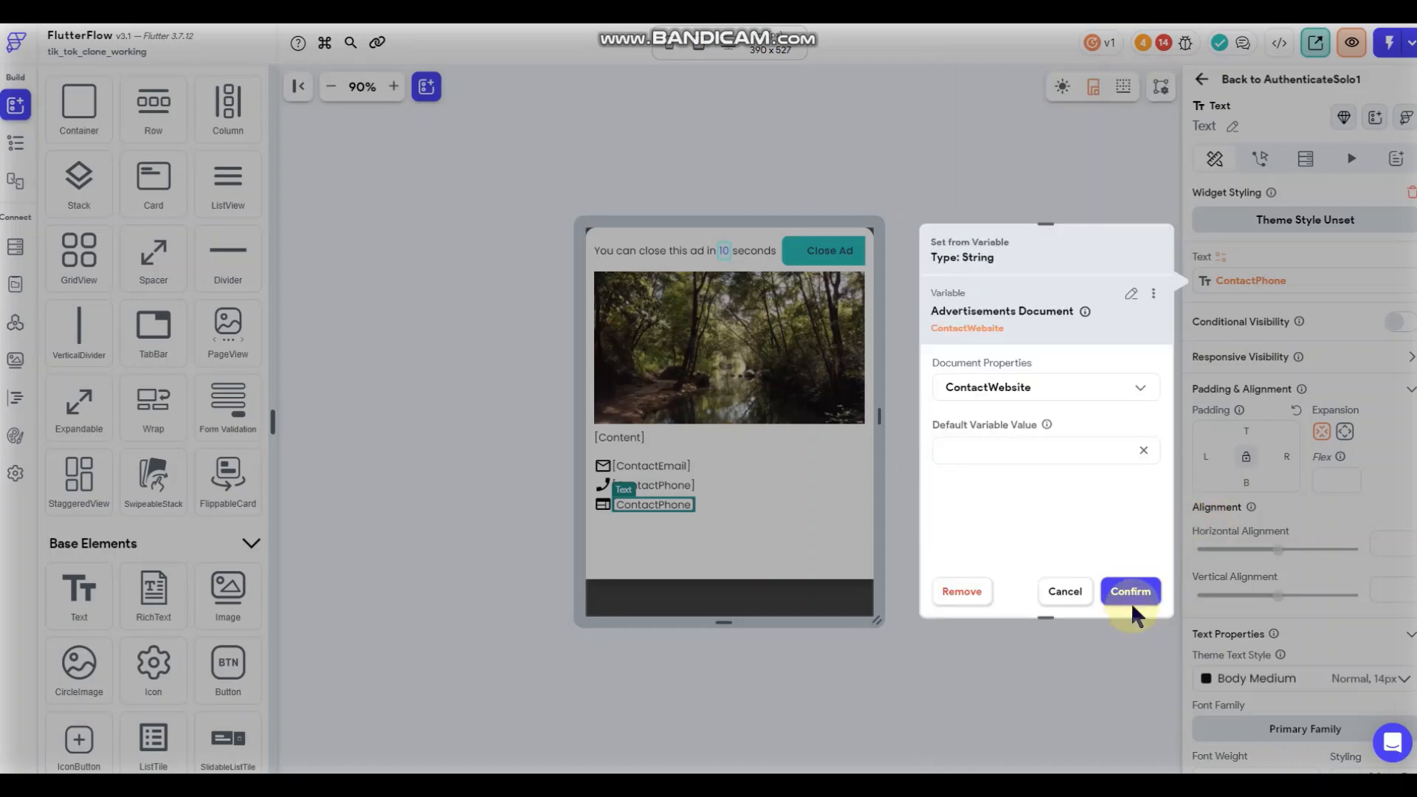
click(1131, 594)
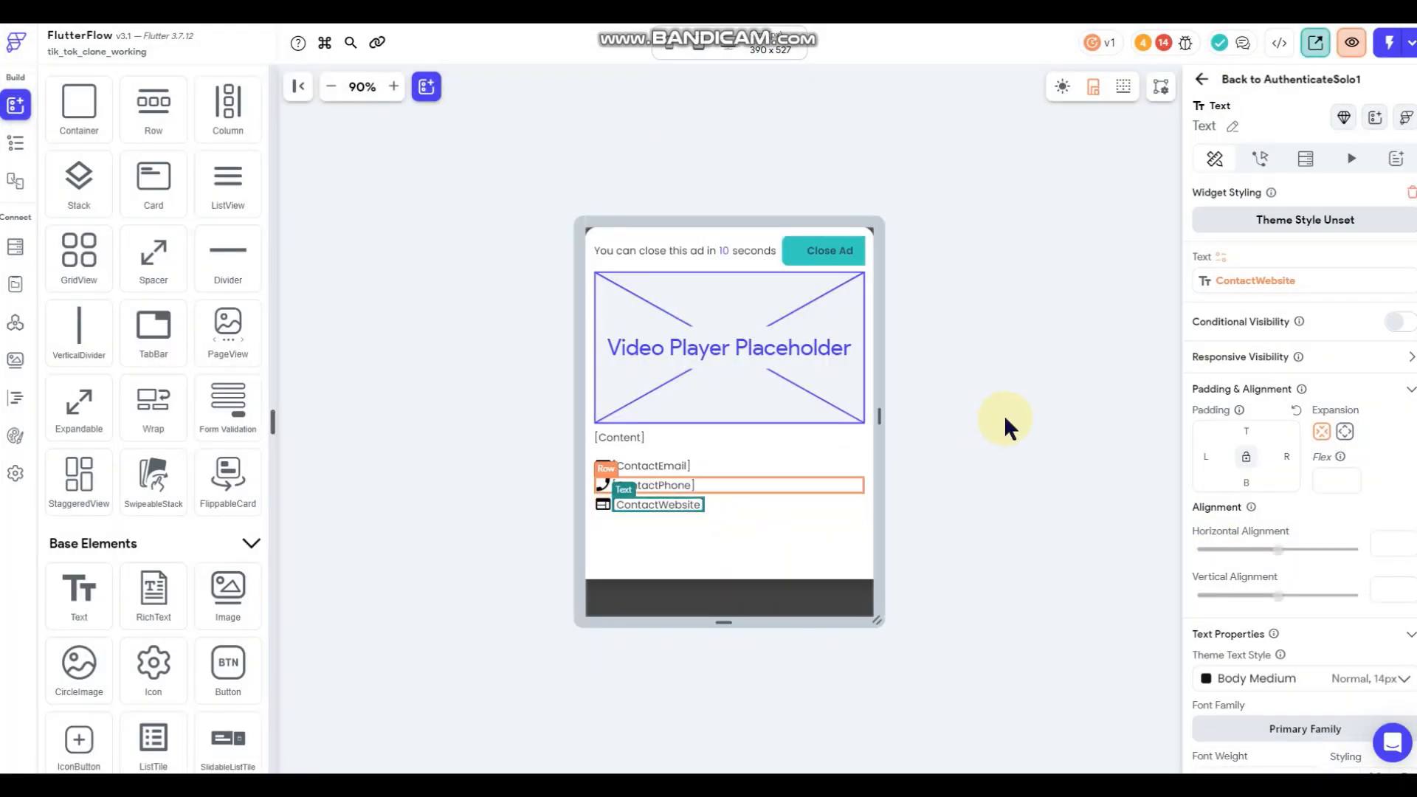
click(1004, 415)
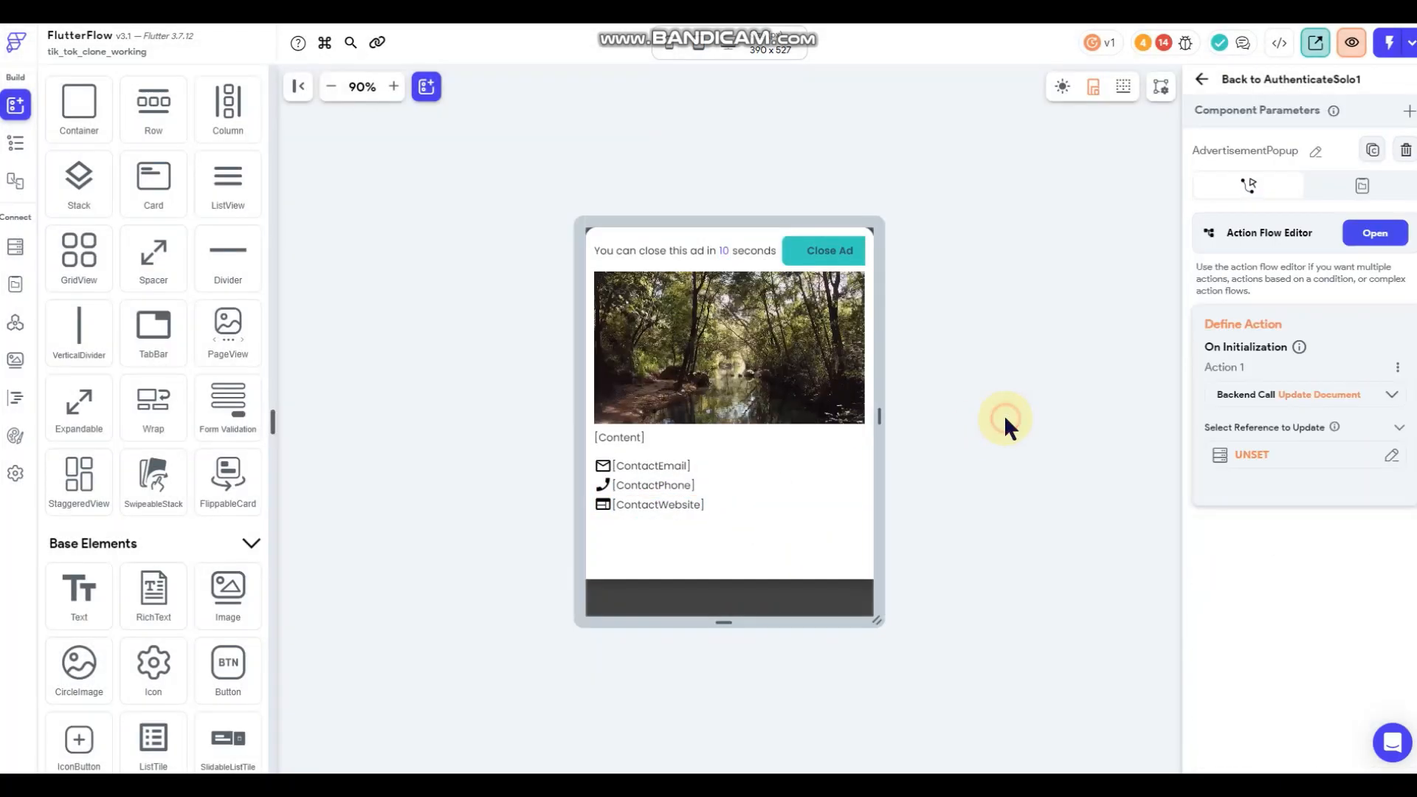
Set the ContactPhone row's top padding to 4 and open the ContactWebsite row's top padding for editing.
click(735, 483)
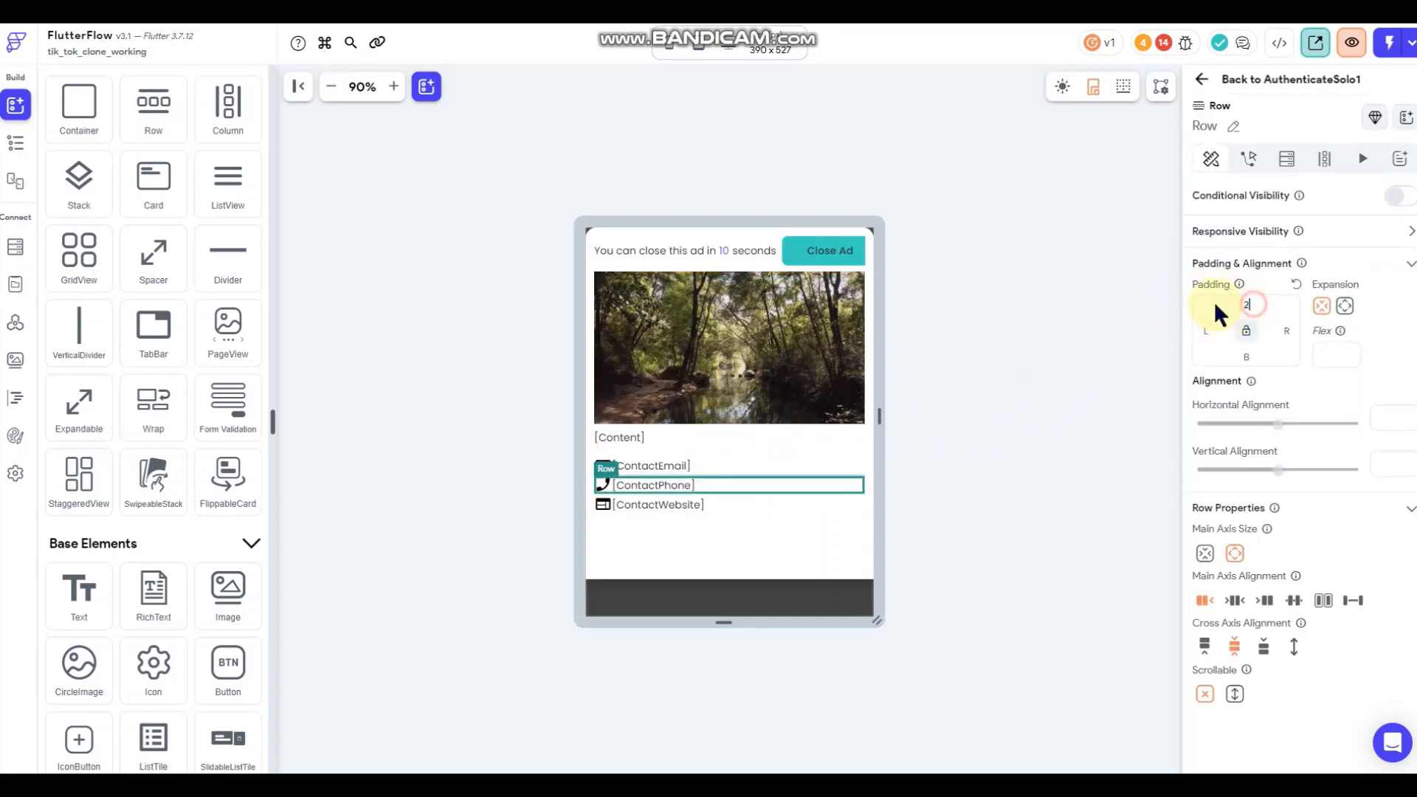
click(730, 507)
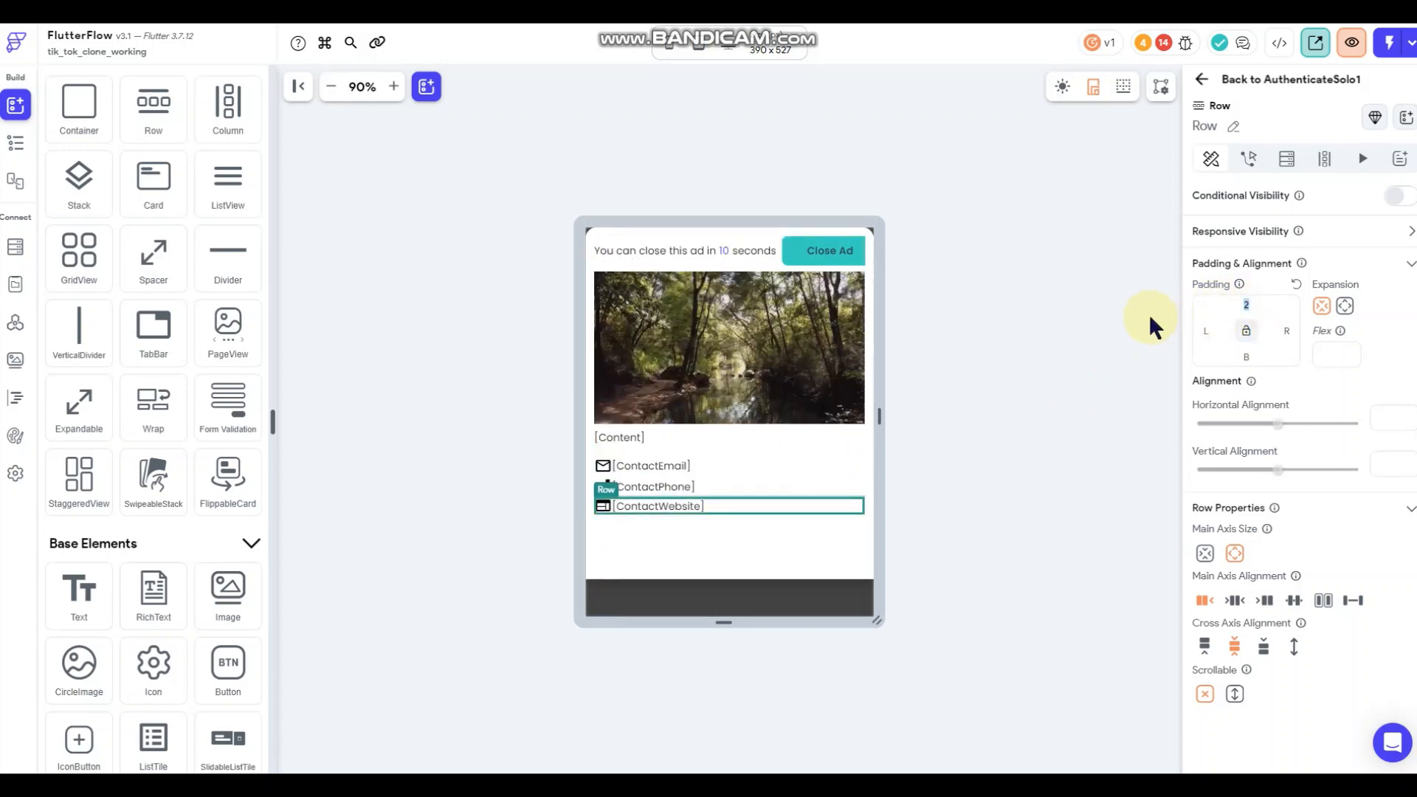
click(995, 397)
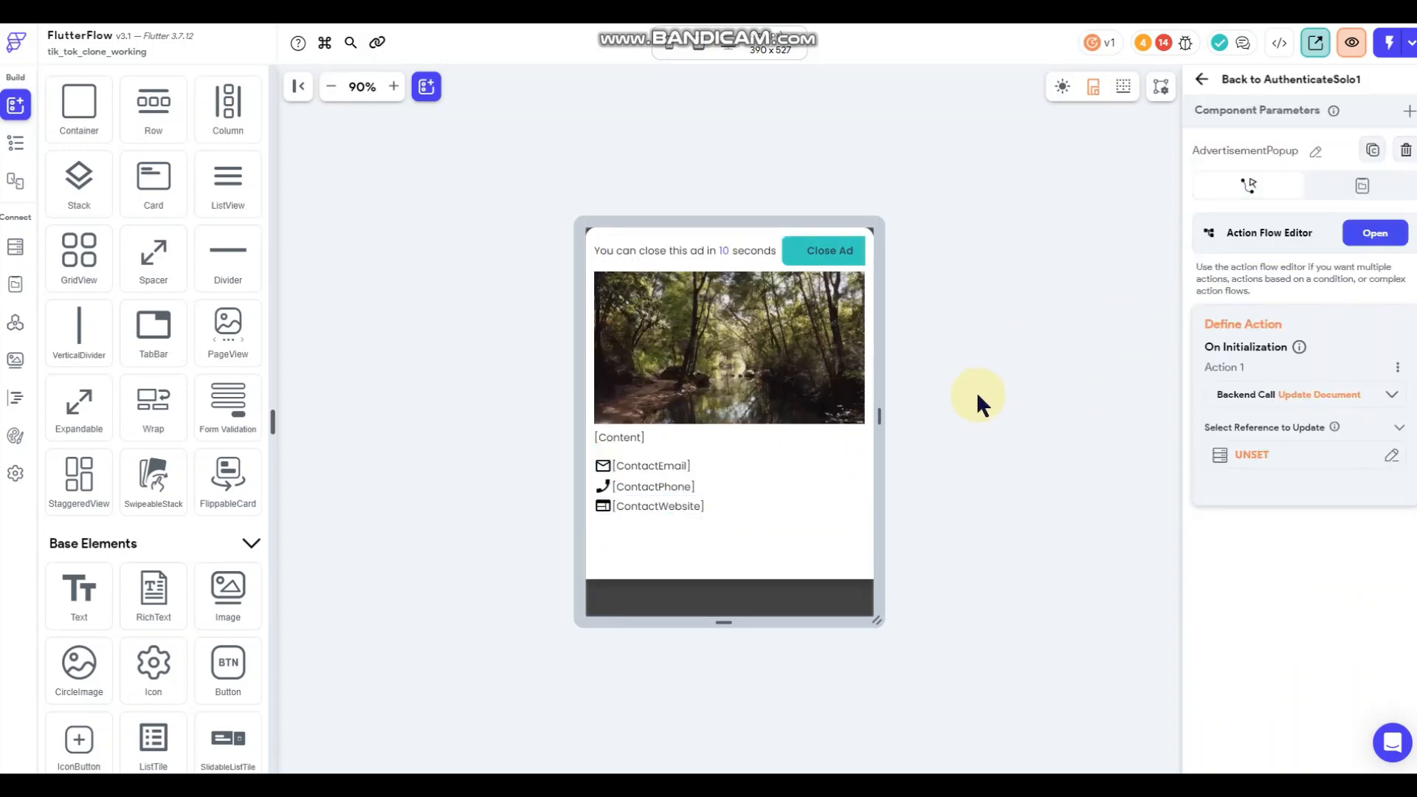
Turn on conditional visibility for the ContactEmail row and use a condition as its source.
click(712, 470)
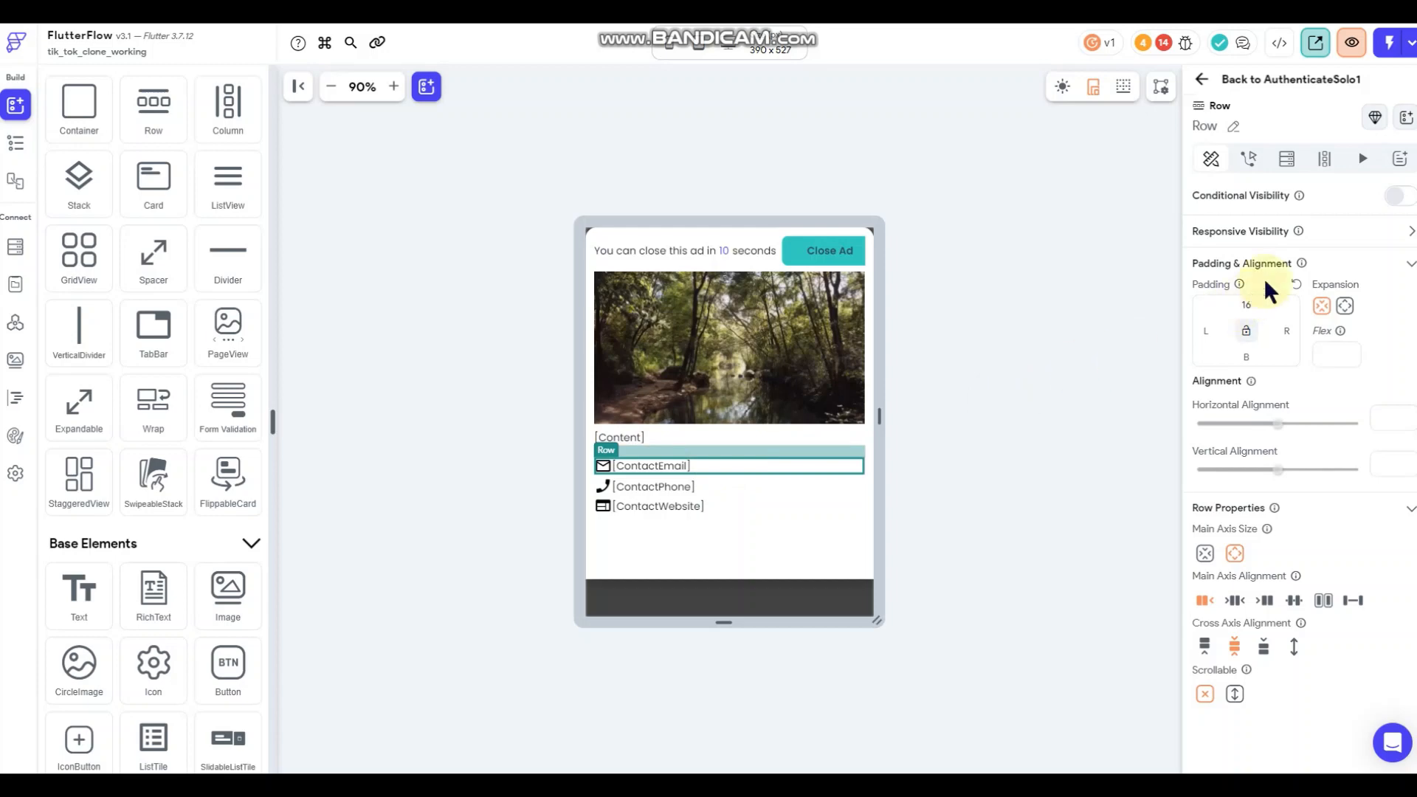
click(1397, 196)
click(1232, 228)
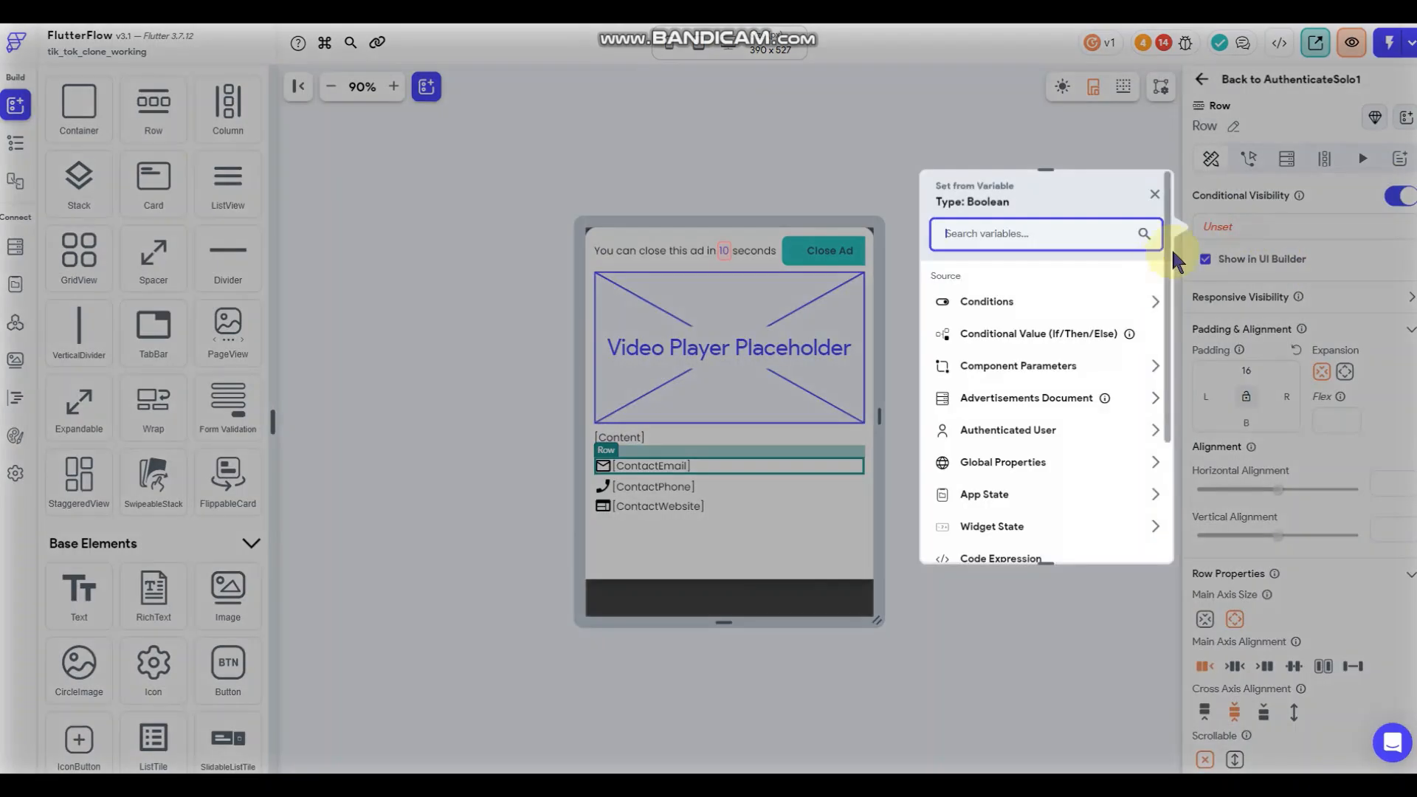
click(1057, 316)
click(988, 351)
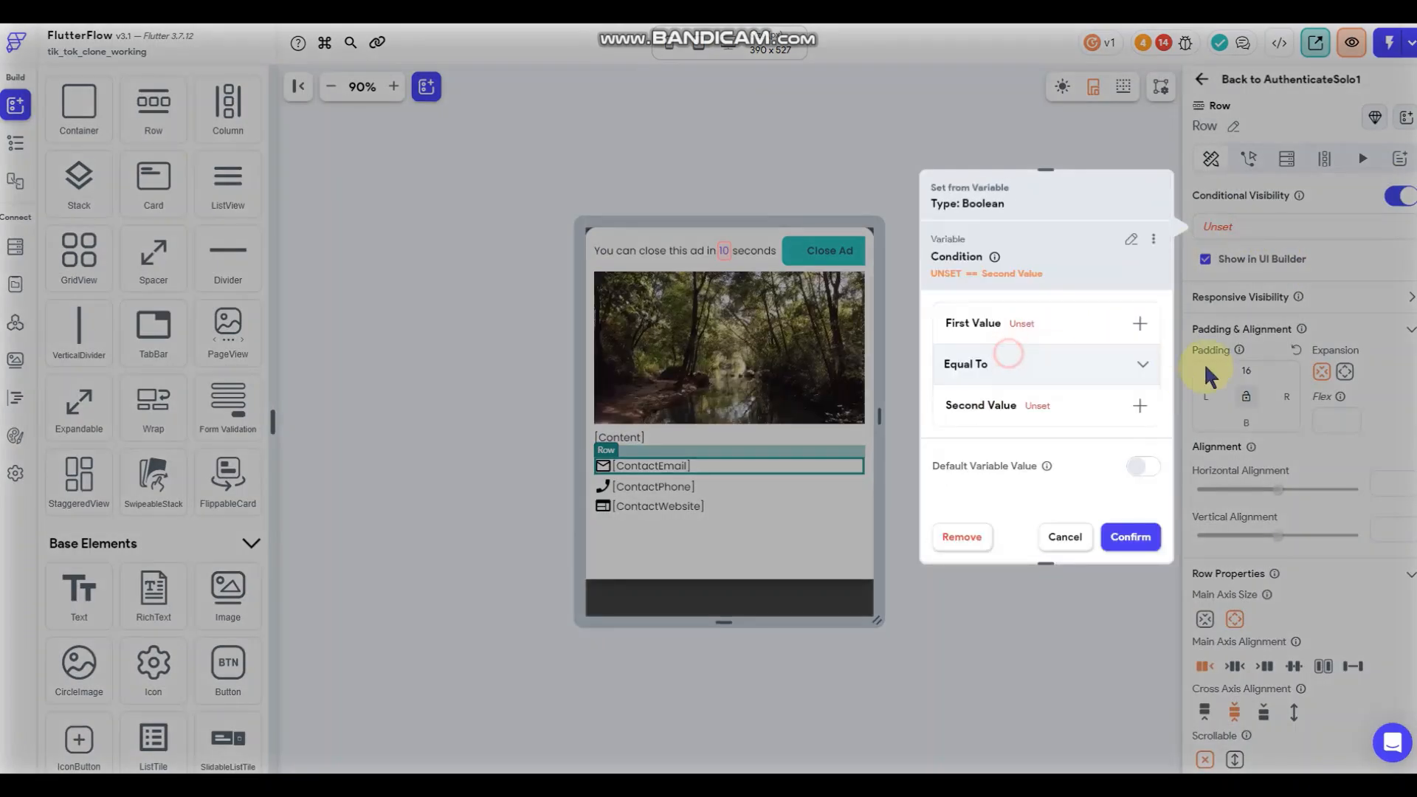
Define the visibility condition as the Advertisements document's ContactEmail with the operator Is Set and Not Empty.
click(1059, 323)
click(1011, 357)
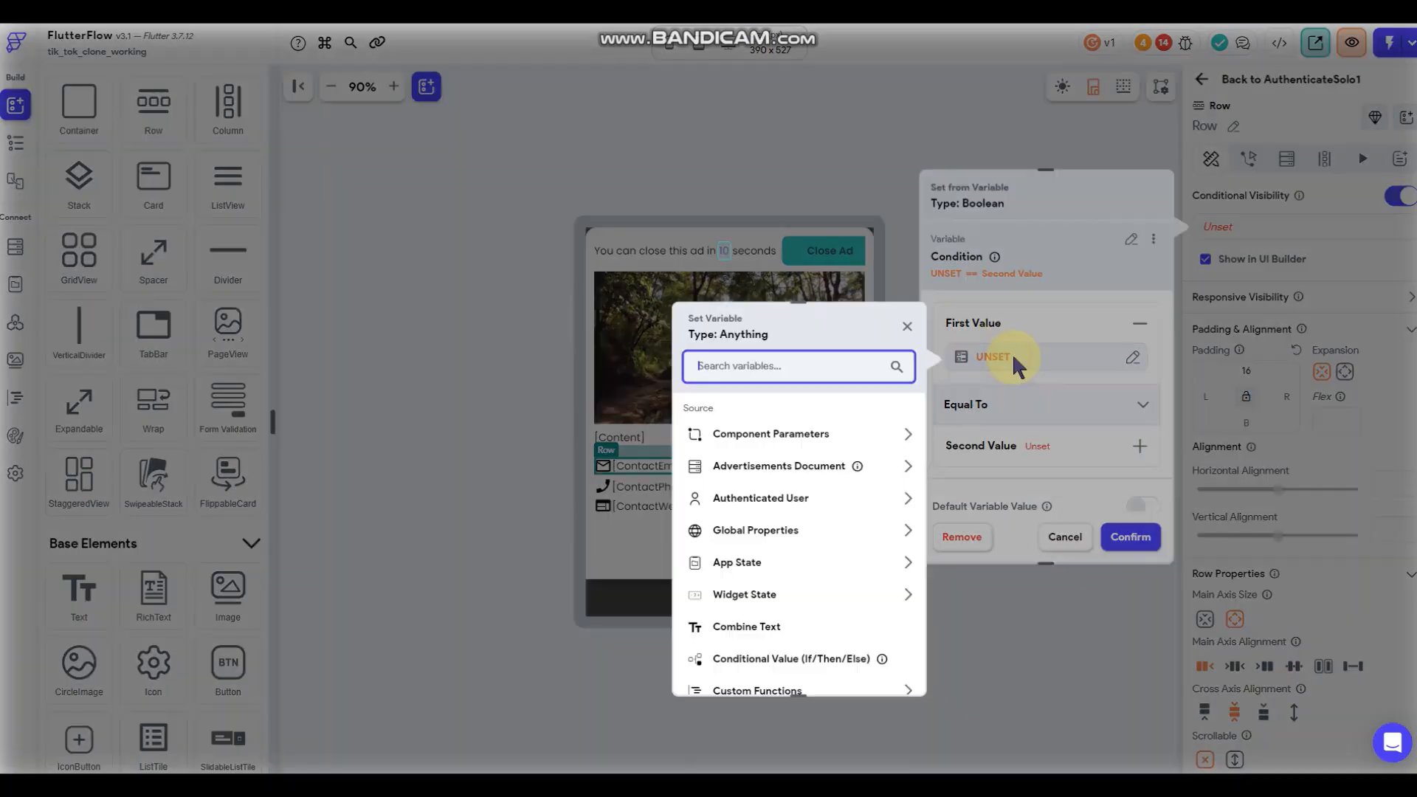
click(810, 476)
scroll(812, 539, down, 2)
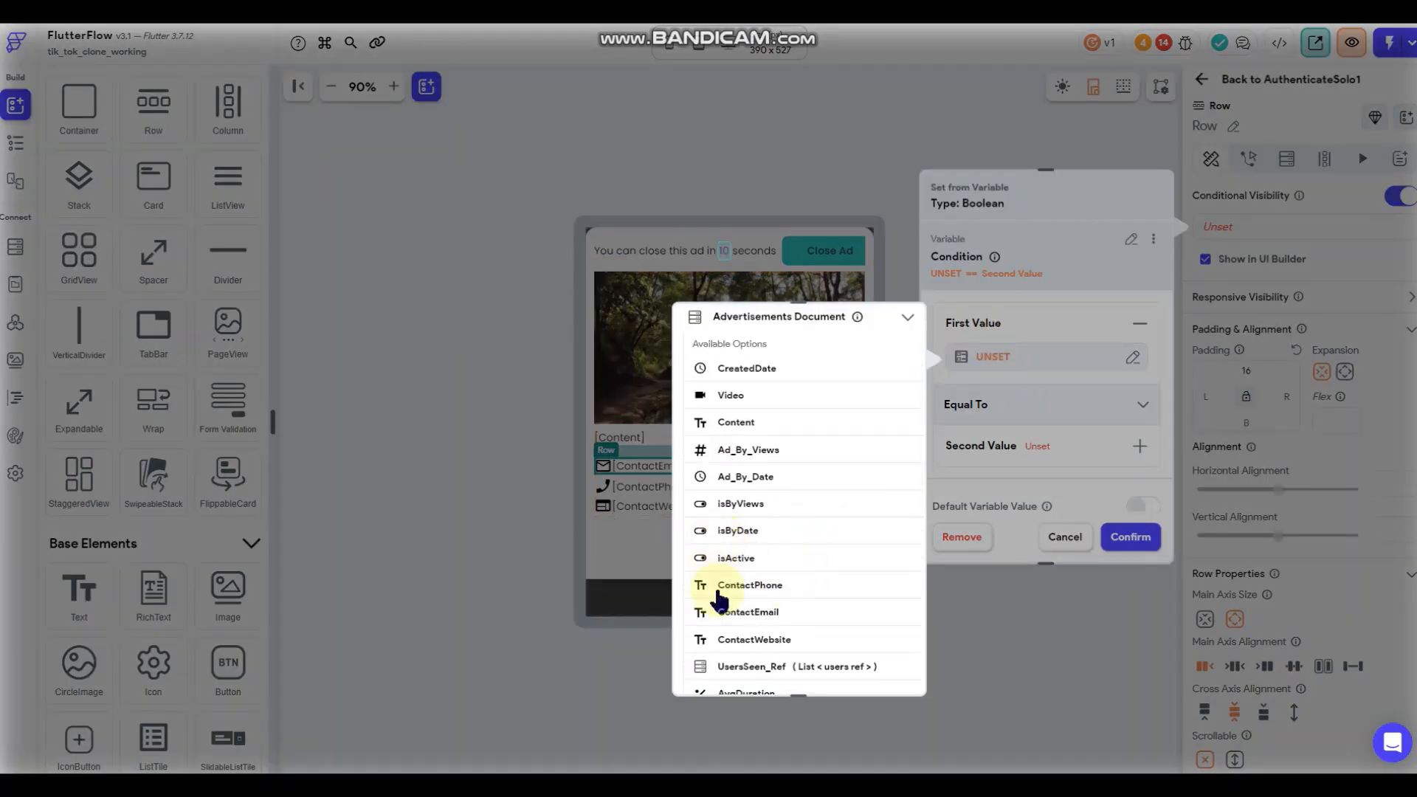
click(738, 616)
click(1060, 404)
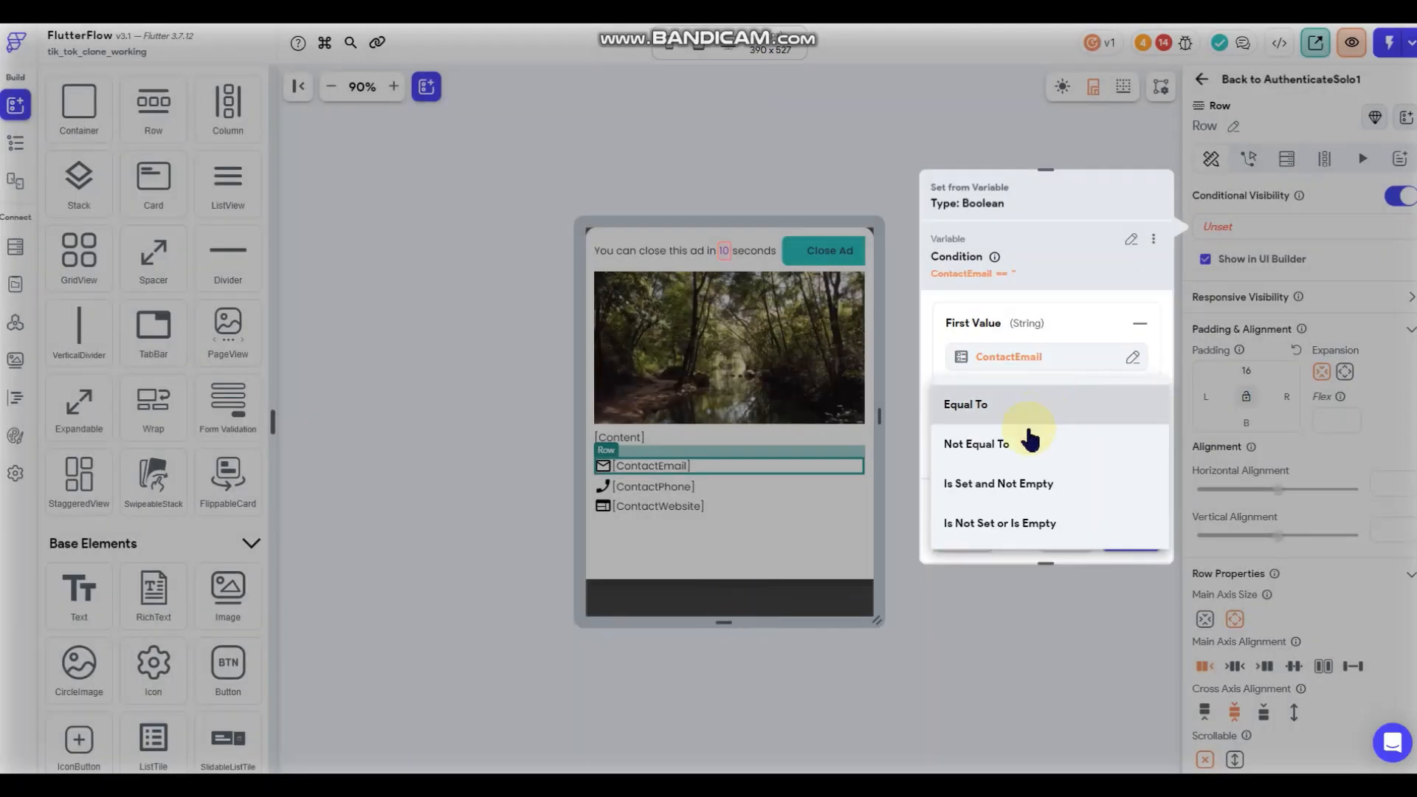
click(993, 484)
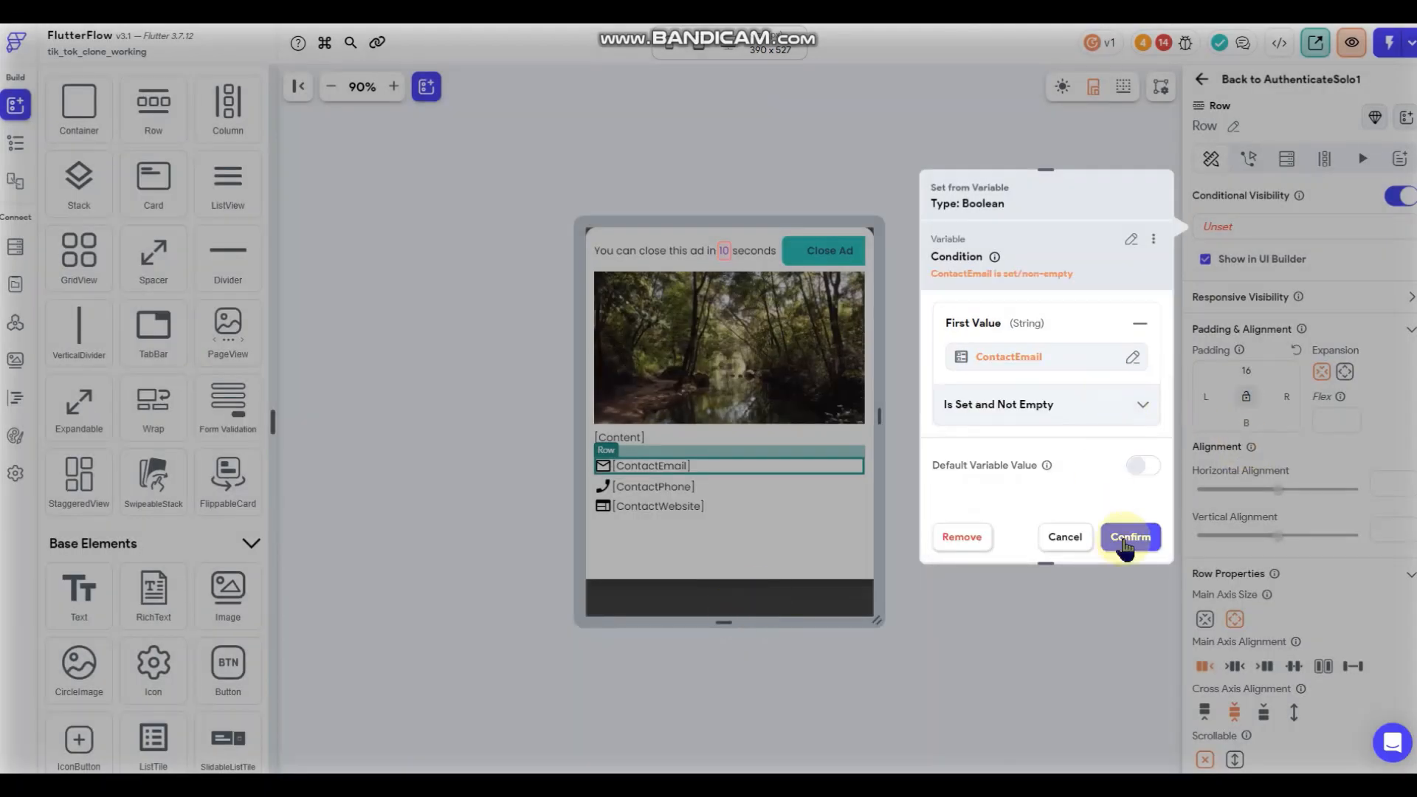
click(1129, 536)
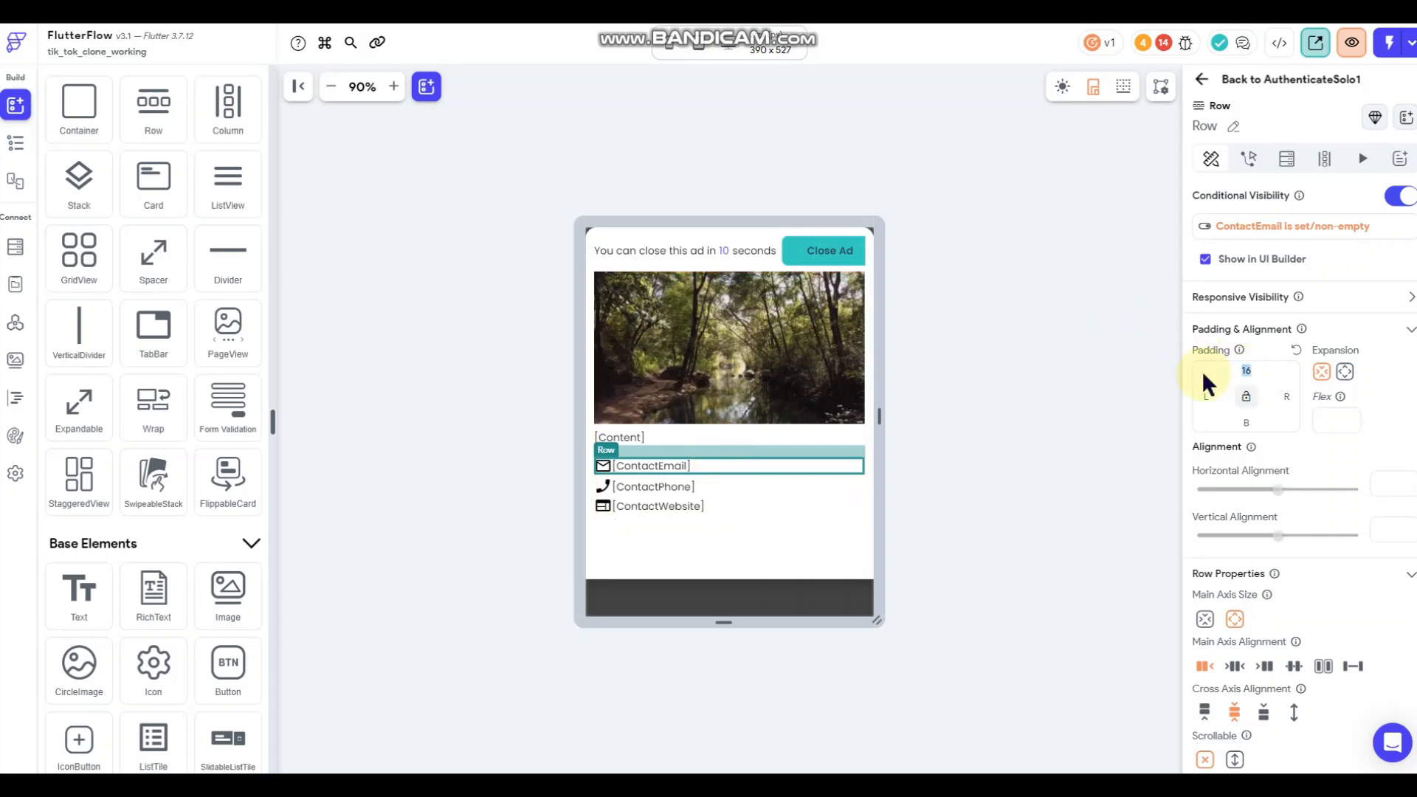
Set the ContactEmail row's top padding to 4 and the Content row's bottom padding to 16.
click(803, 483)
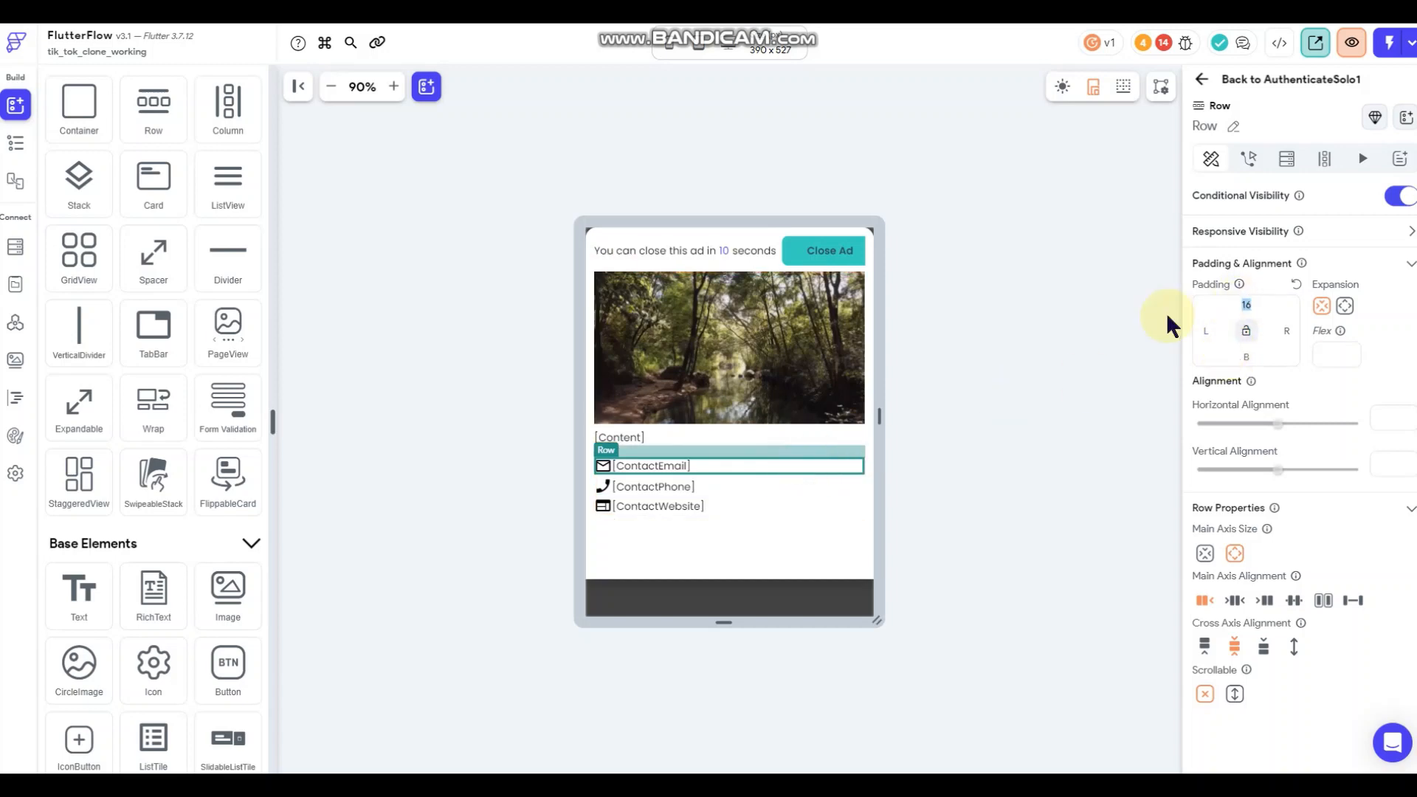
click(745, 437)
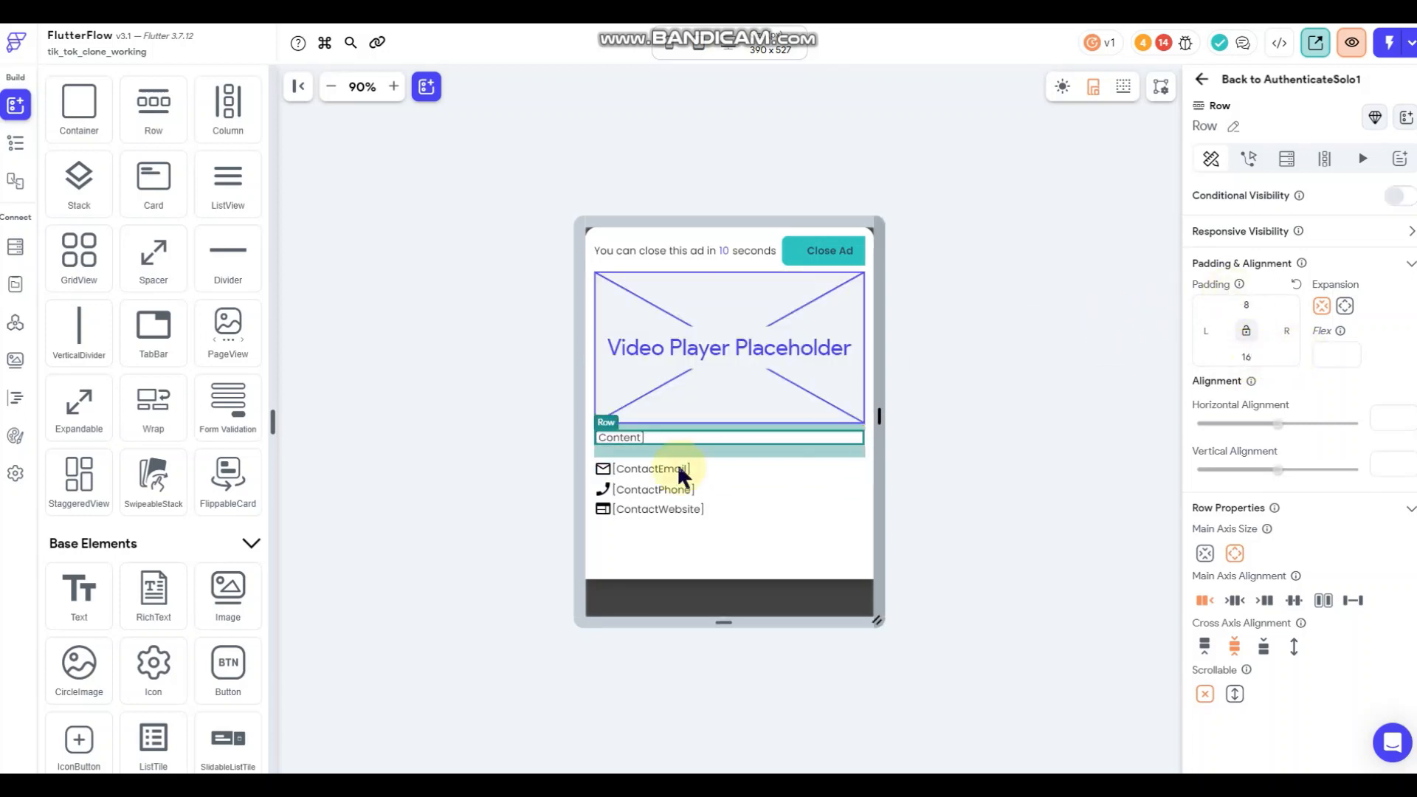
Copy the visibility condition variable from the ContactEmail row.
click(713, 459)
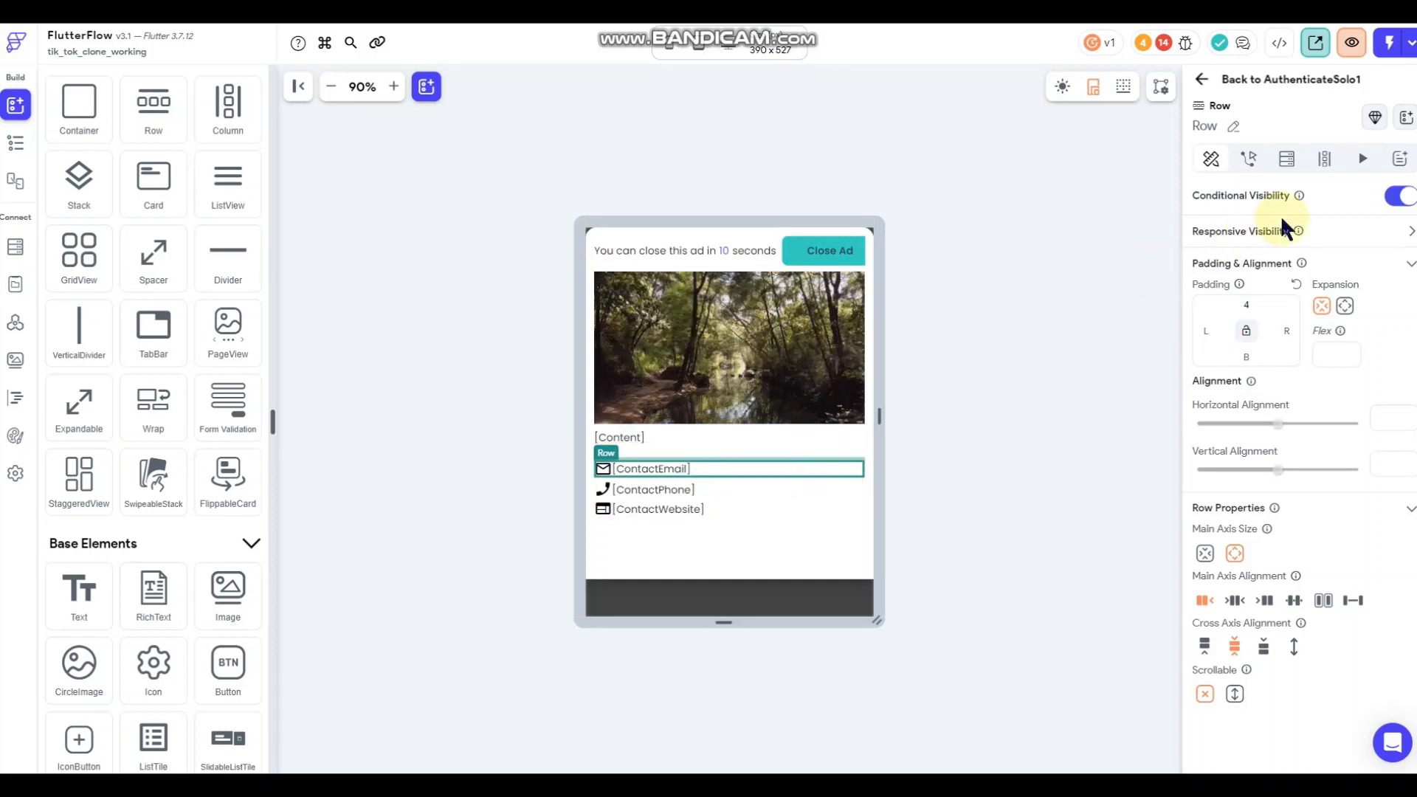
click(1356, 195)
click(1273, 235)
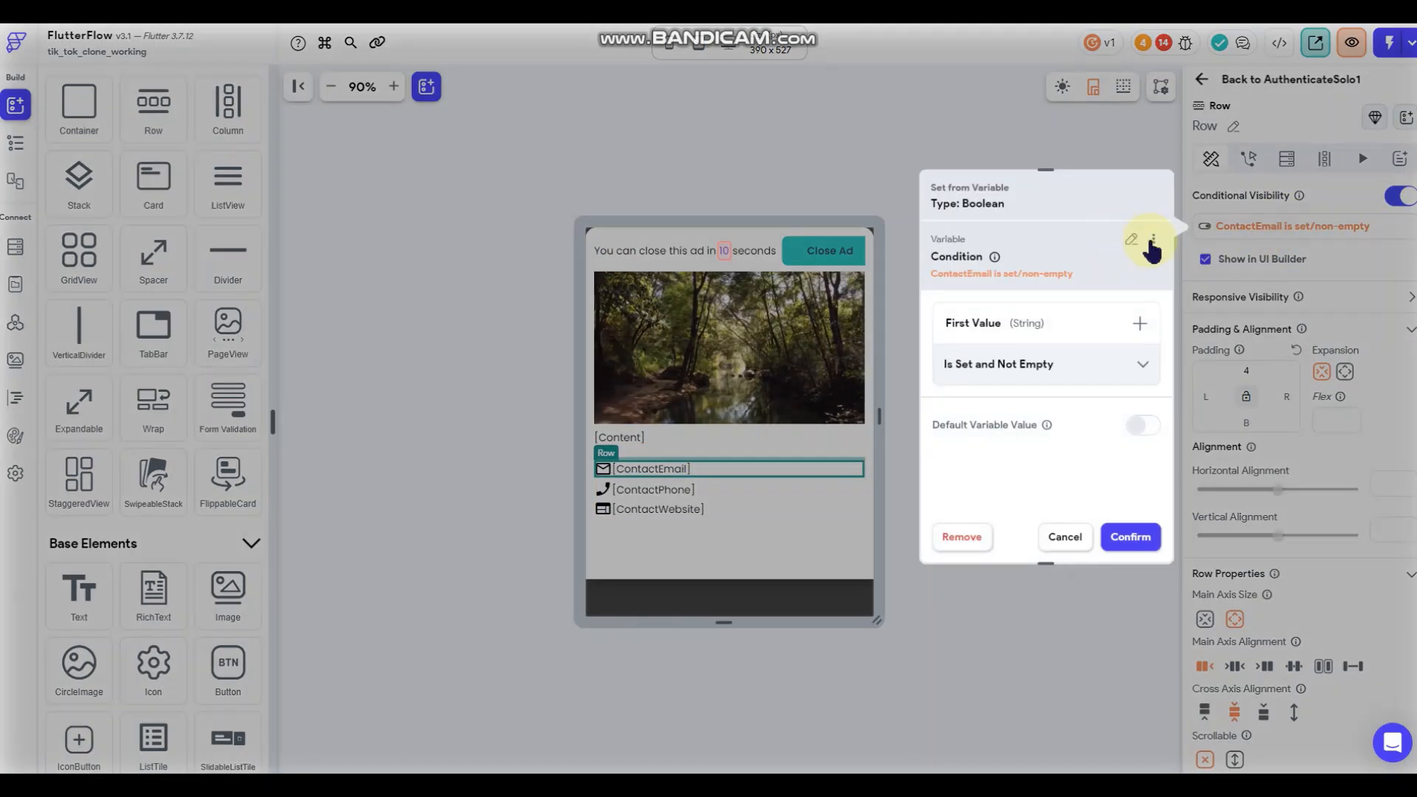
click(1153, 238)
click(1048, 283)
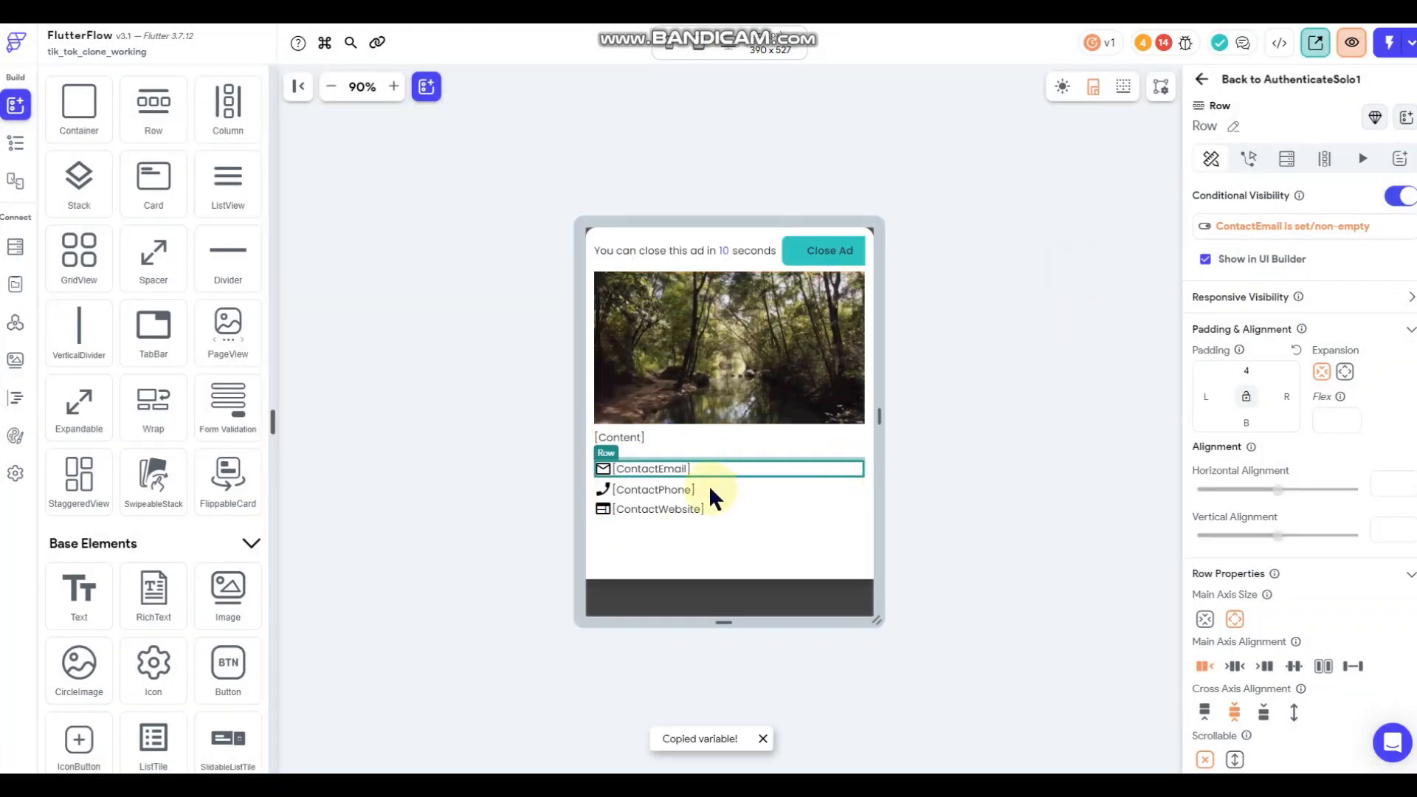
Turn on conditional visibility for the ContactPhone row and paste the copied condition into it.
click(763, 489)
click(1387, 195)
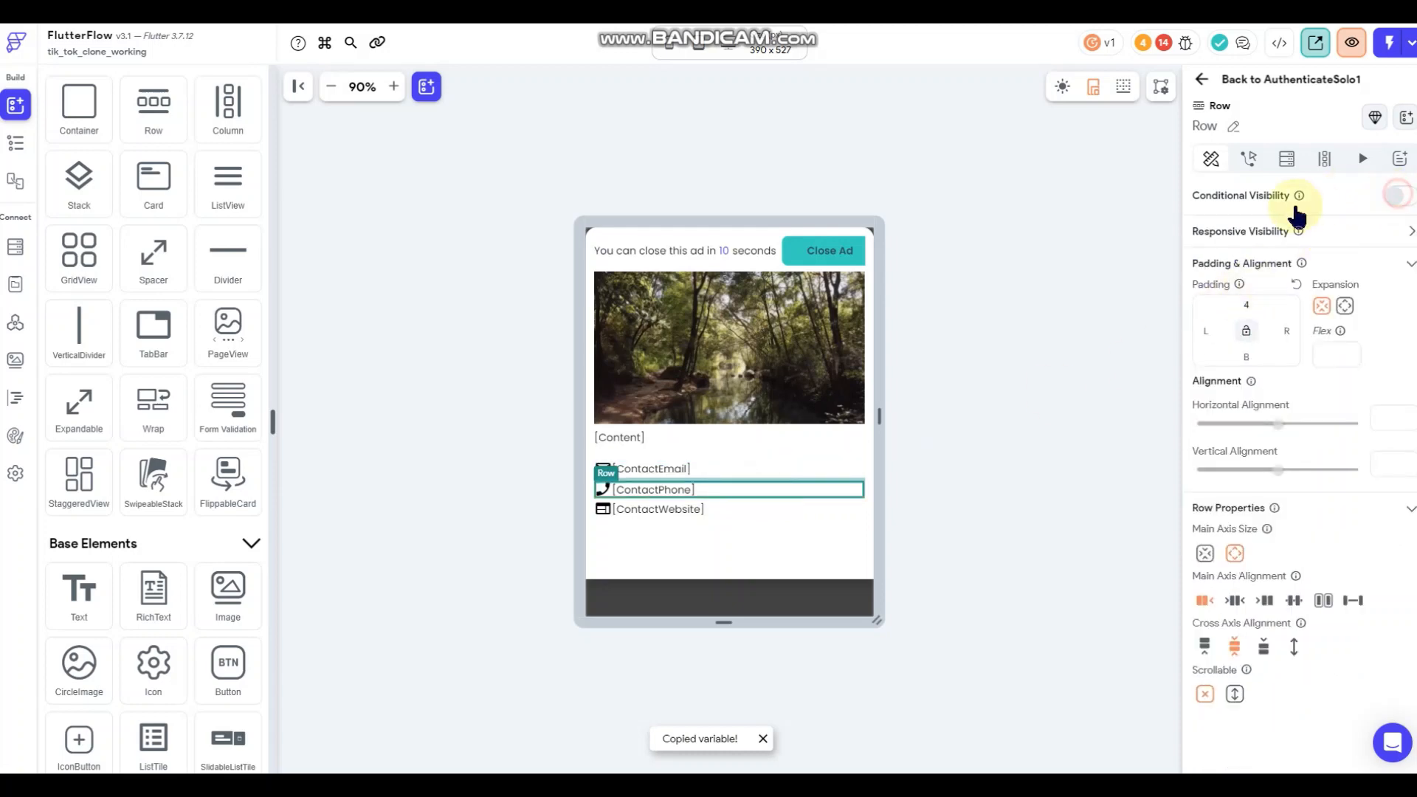
click(1269, 227)
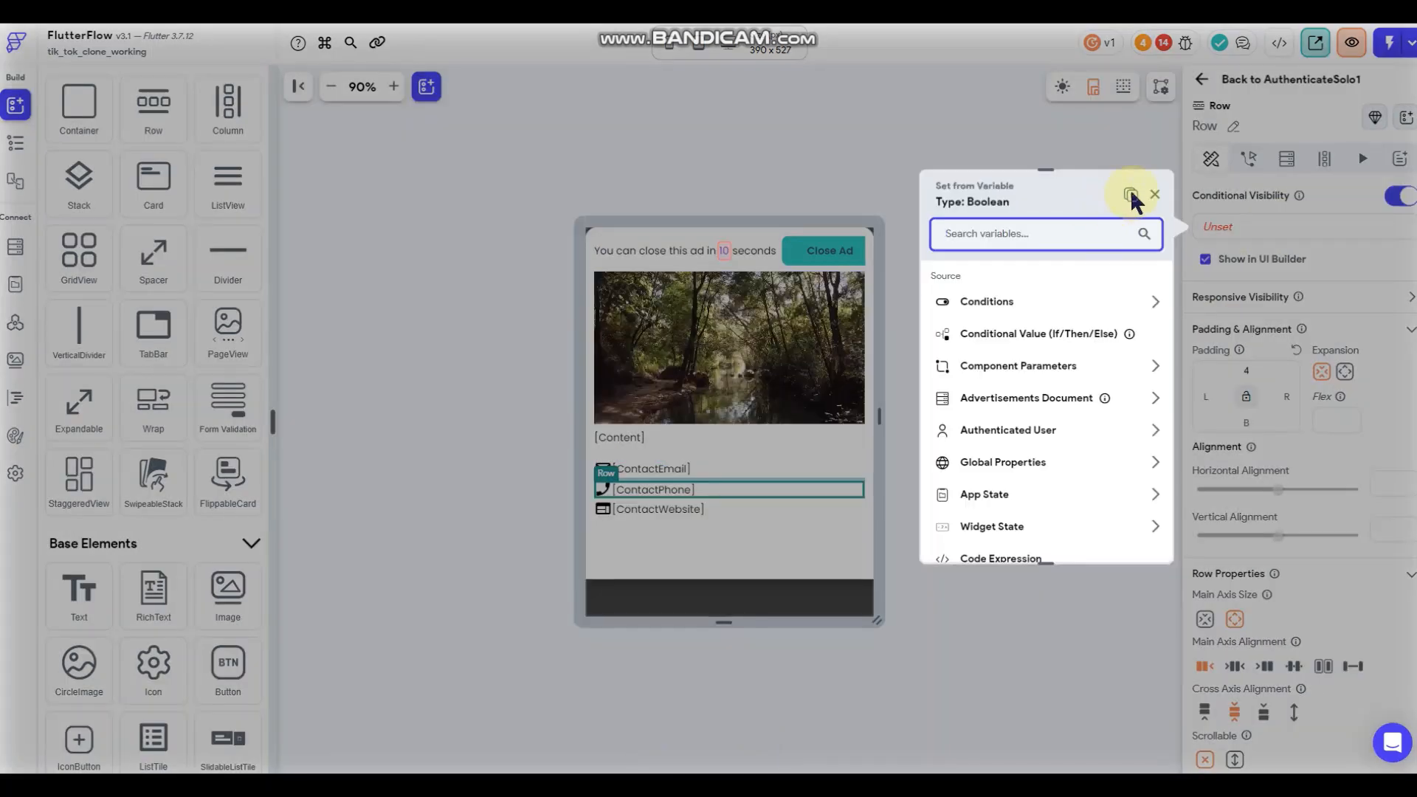
click(1130, 195)
Change the pasted visibility condition on the ContactPhone row to check the Advertisements document's ContactPhone property.
click(1061, 322)
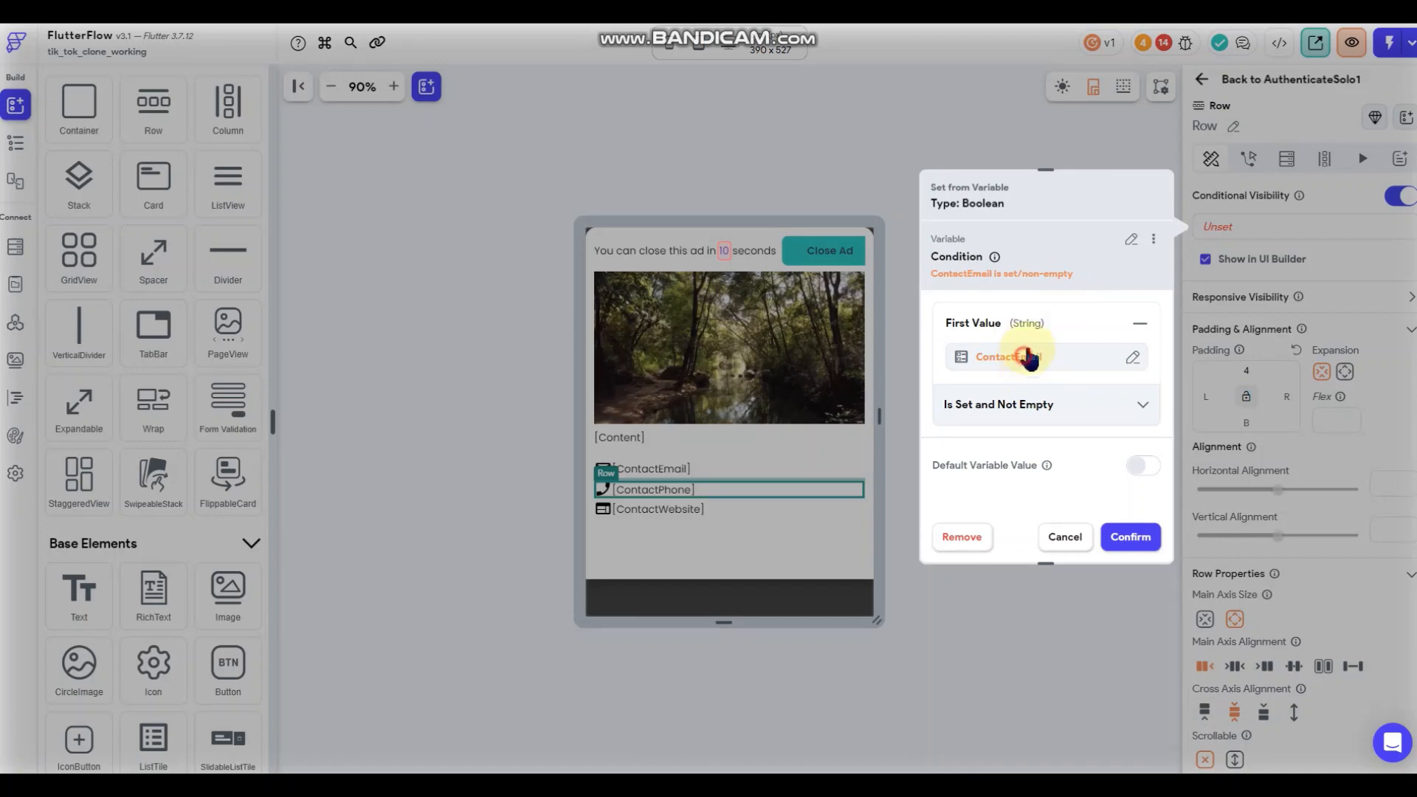
click(1027, 358)
click(797, 465)
click(806, 462)
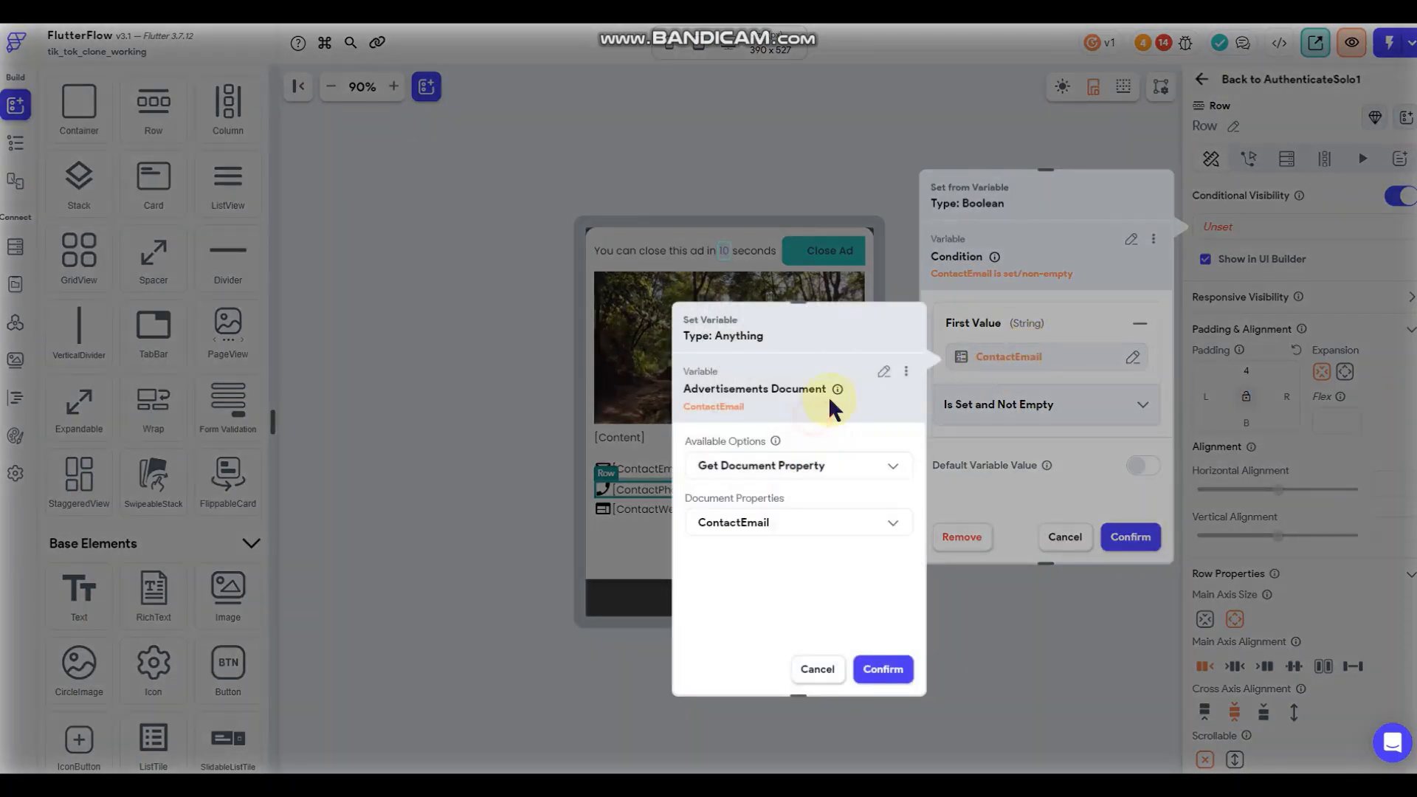
click(793, 525)
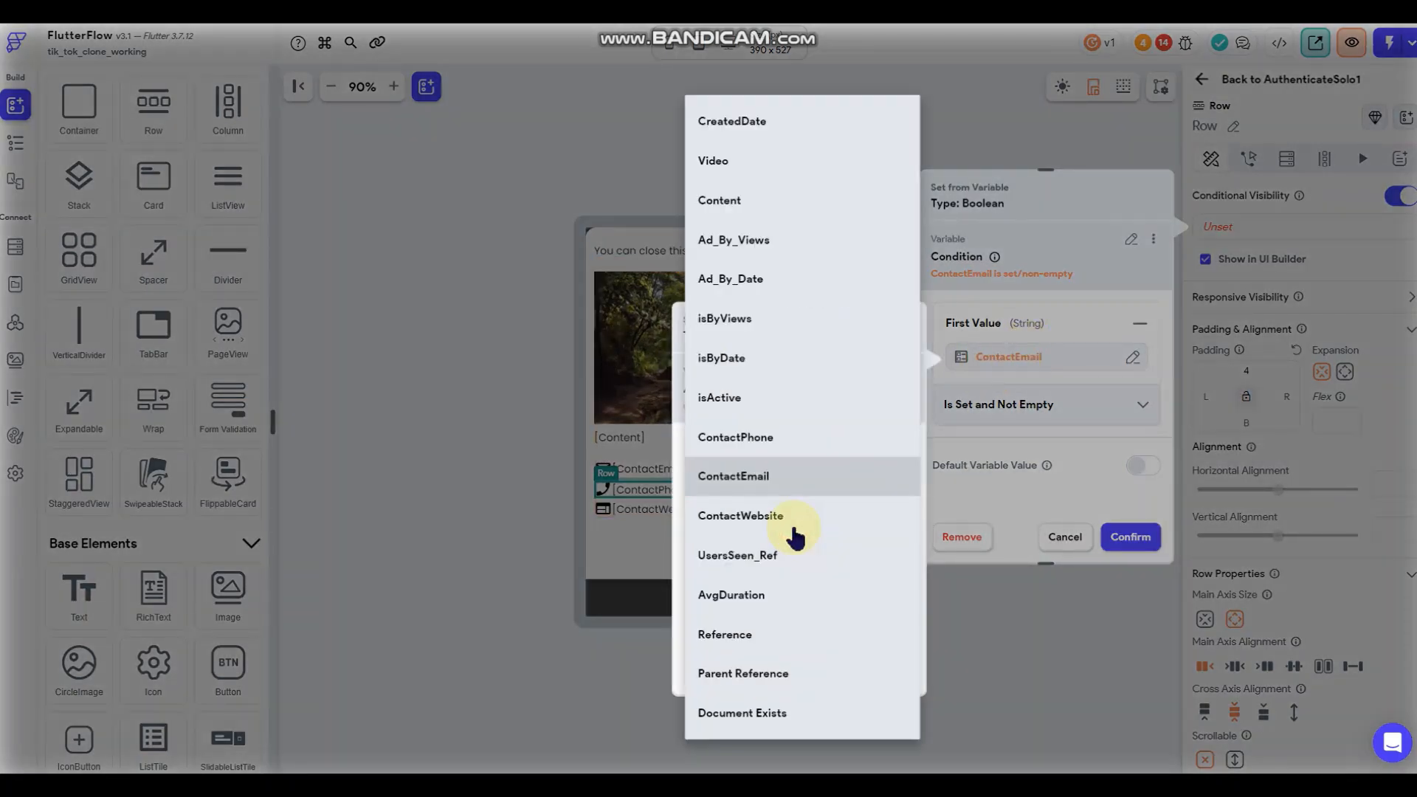
click(766, 443)
click(883, 667)
click(1128, 537)
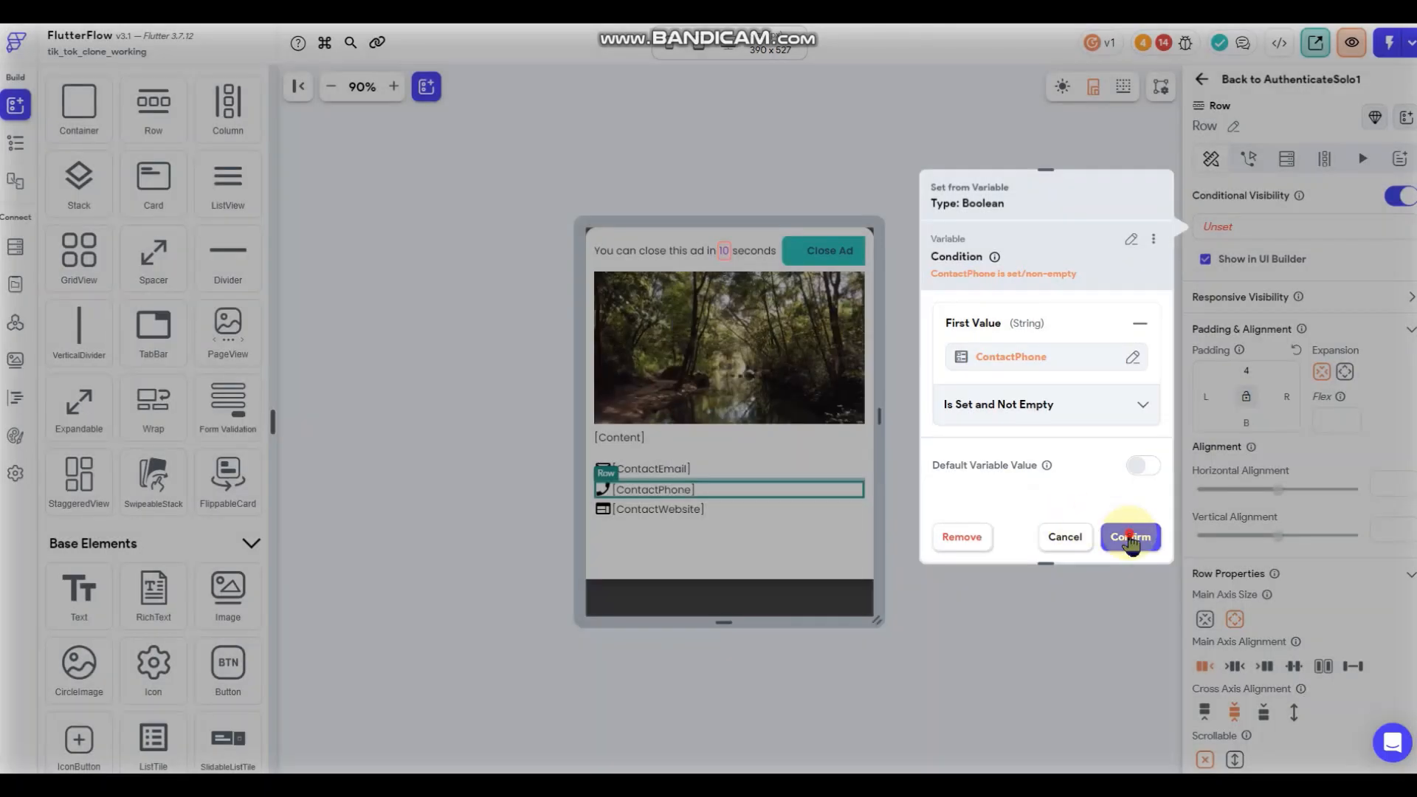
Turn on conditional visibility for the ContactWebsite row, using the copied condition with the document property changed to ContactWebsite.
click(764, 510)
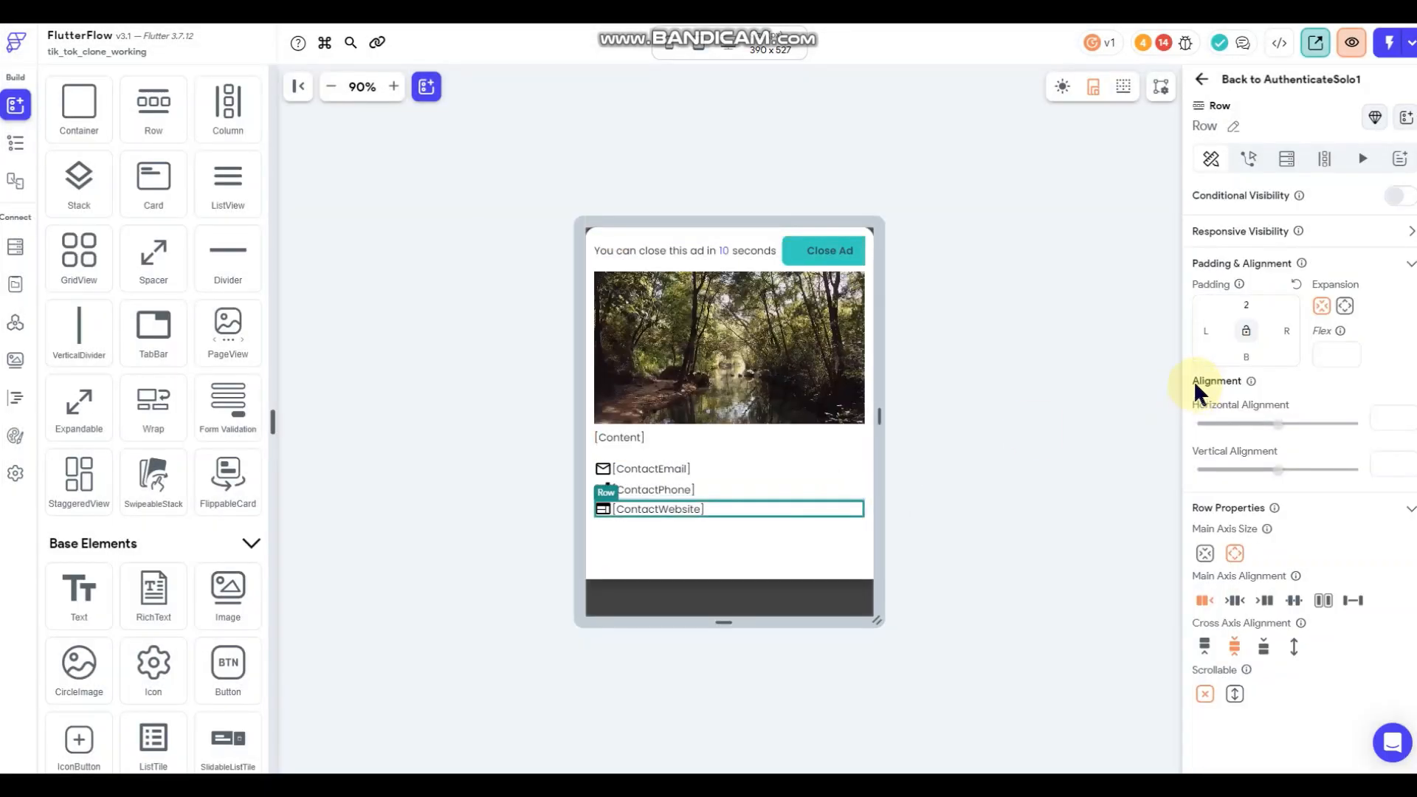
click(1394, 195)
click(1249, 225)
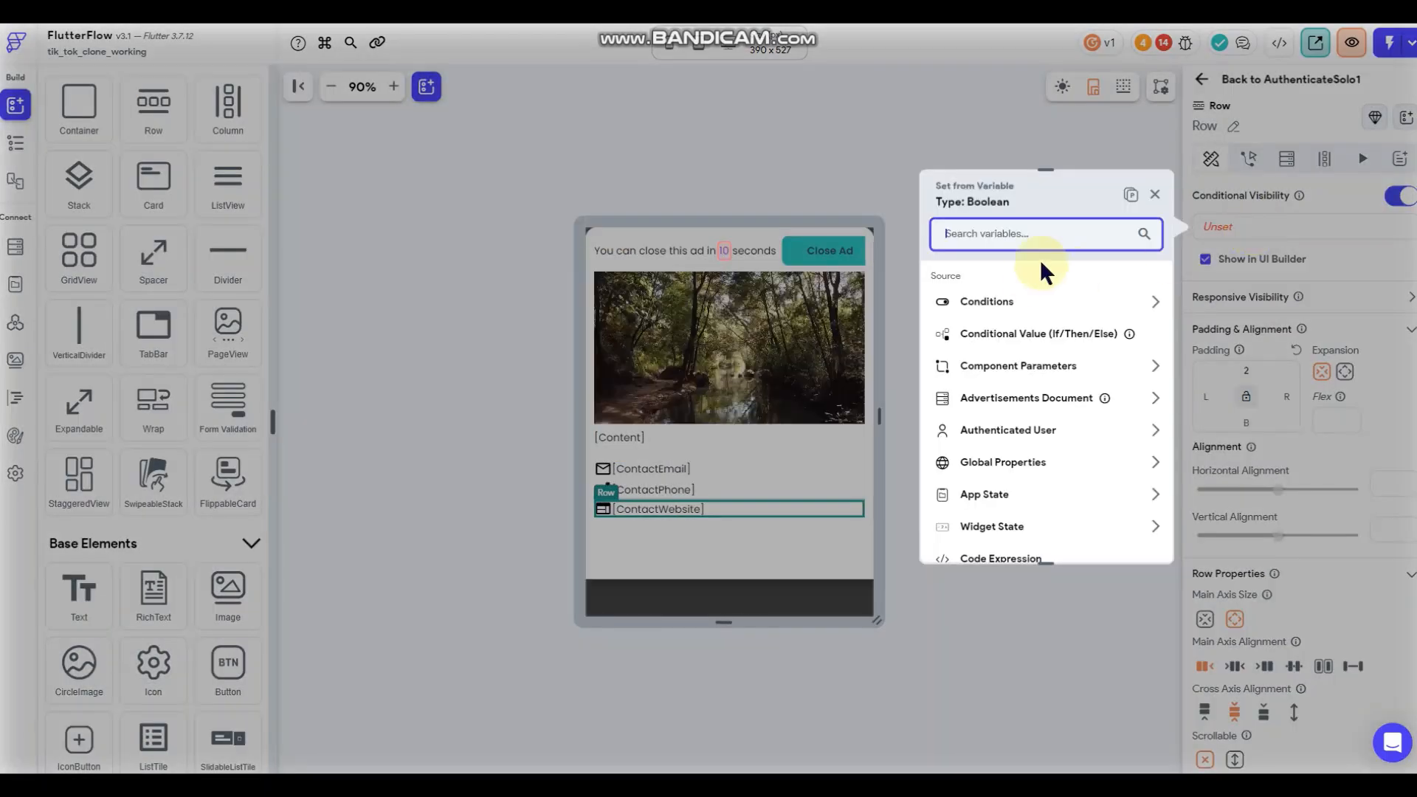
click(1130, 194)
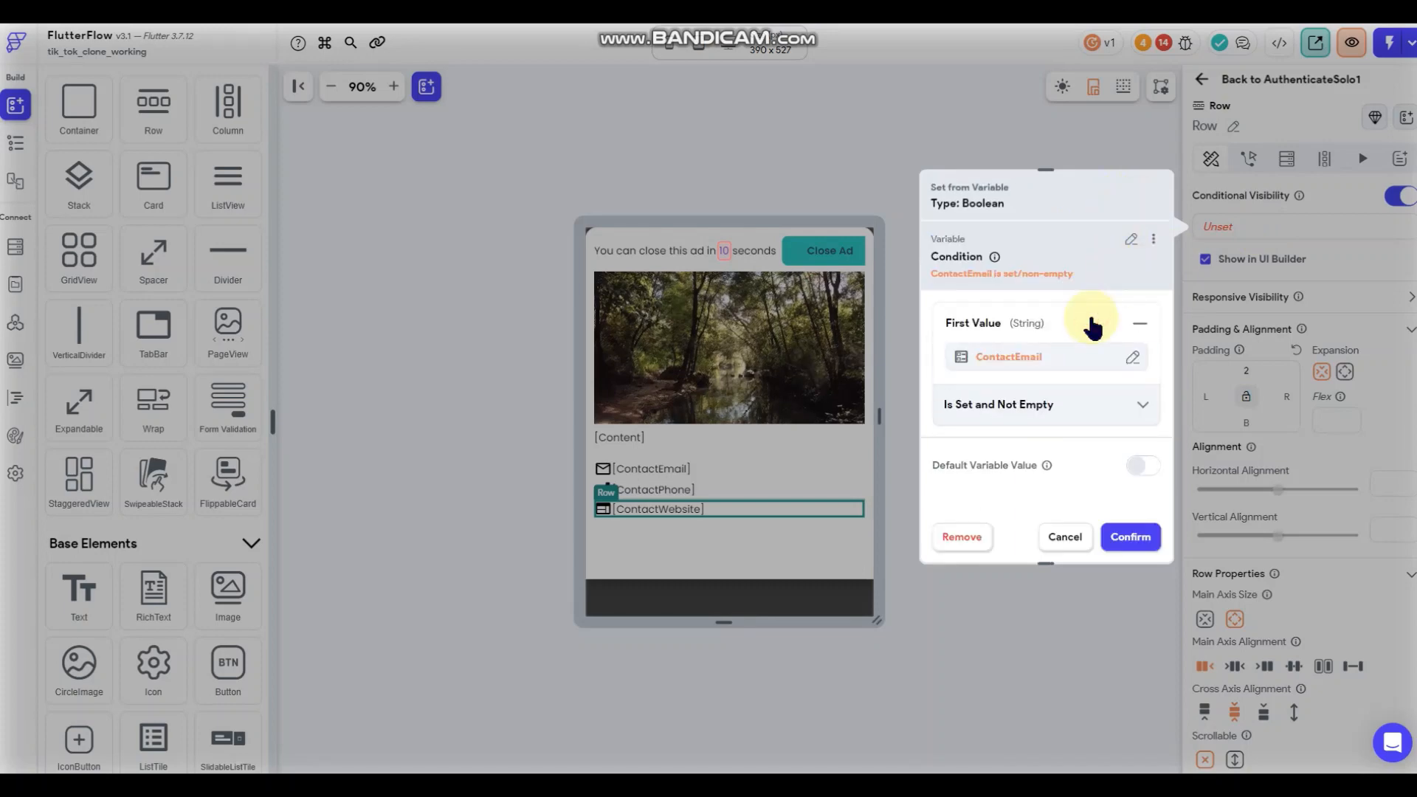
click(1057, 358)
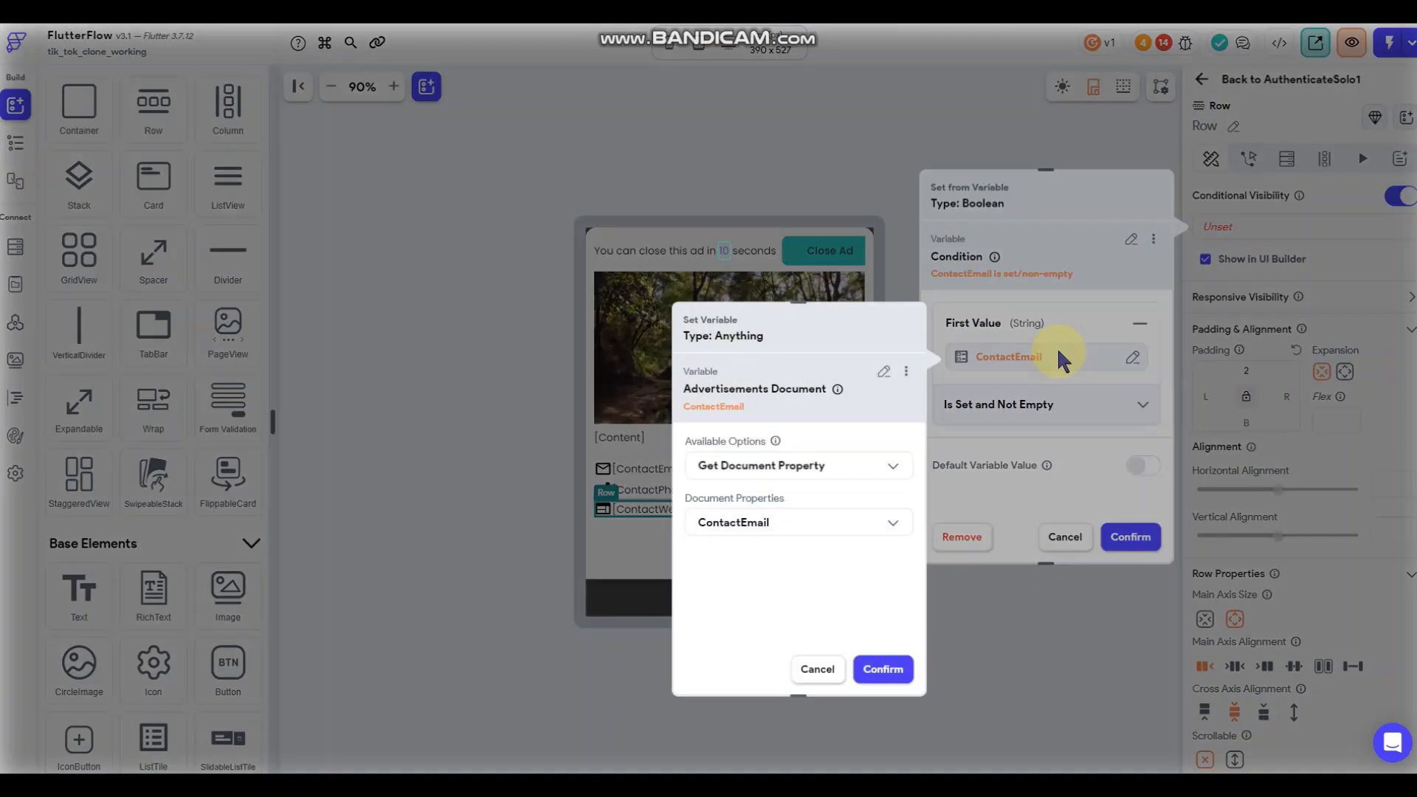
click(806, 531)
click(776, 514)
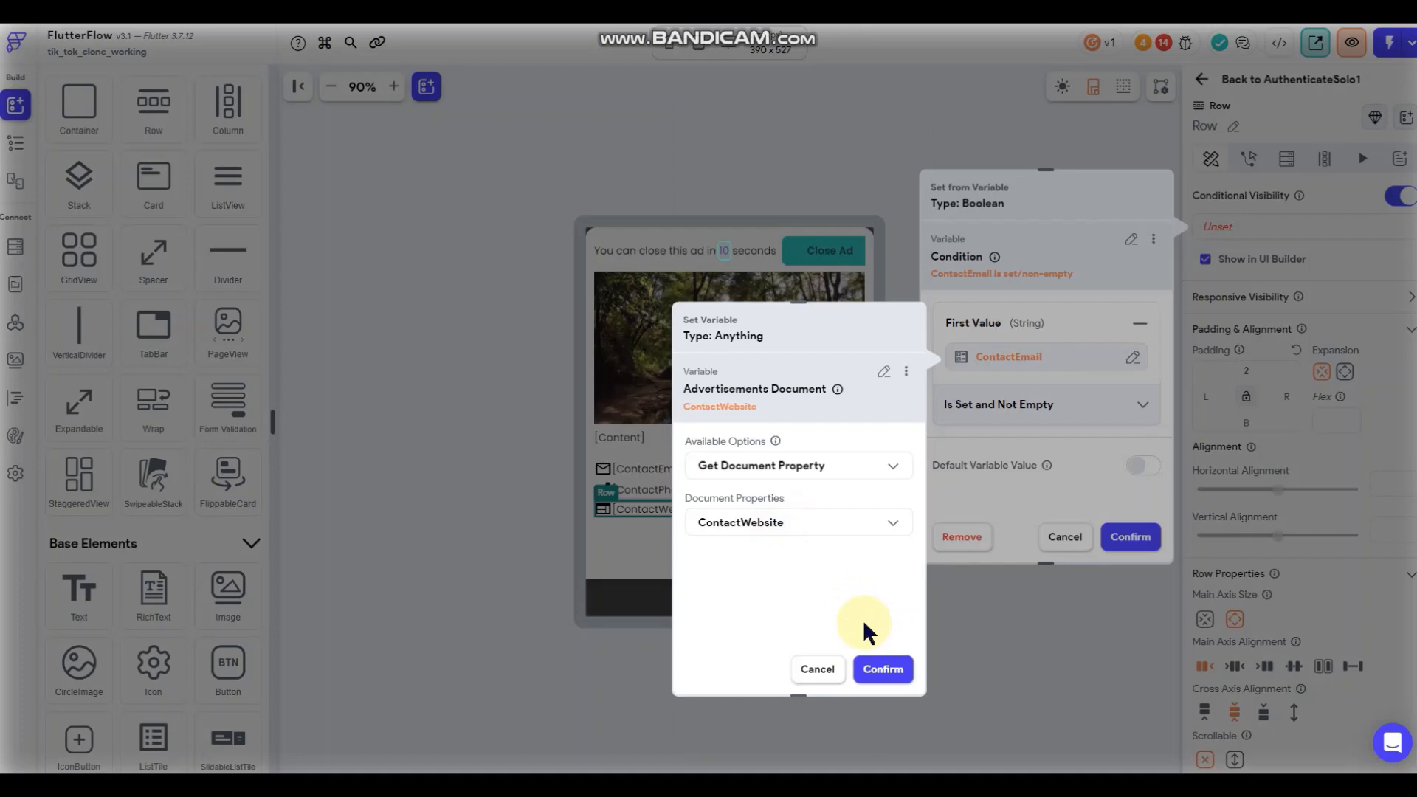
click(896, 660)
click(1130, 537)
click(836, 662)
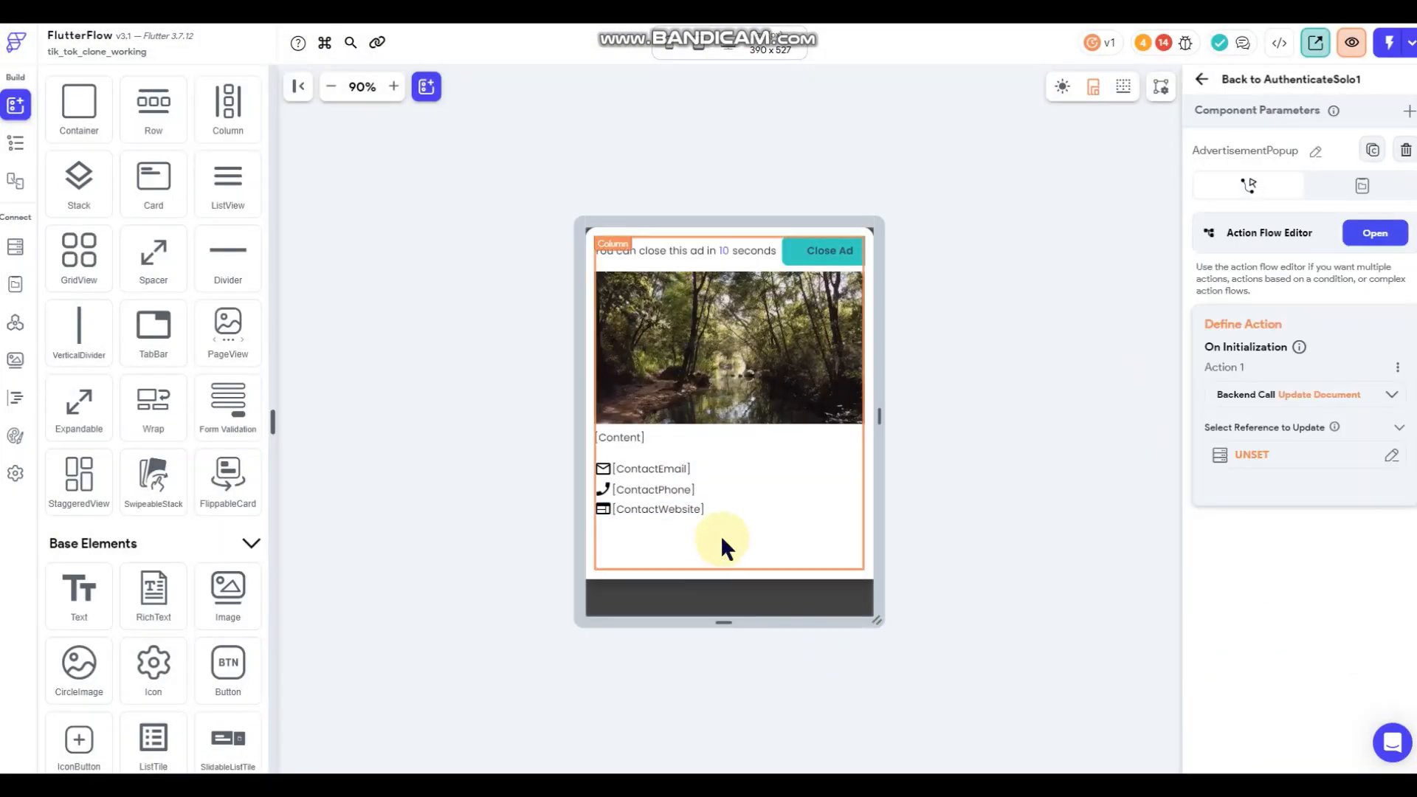
Clear the fixed height of the popup's options container.
click(694, 573)
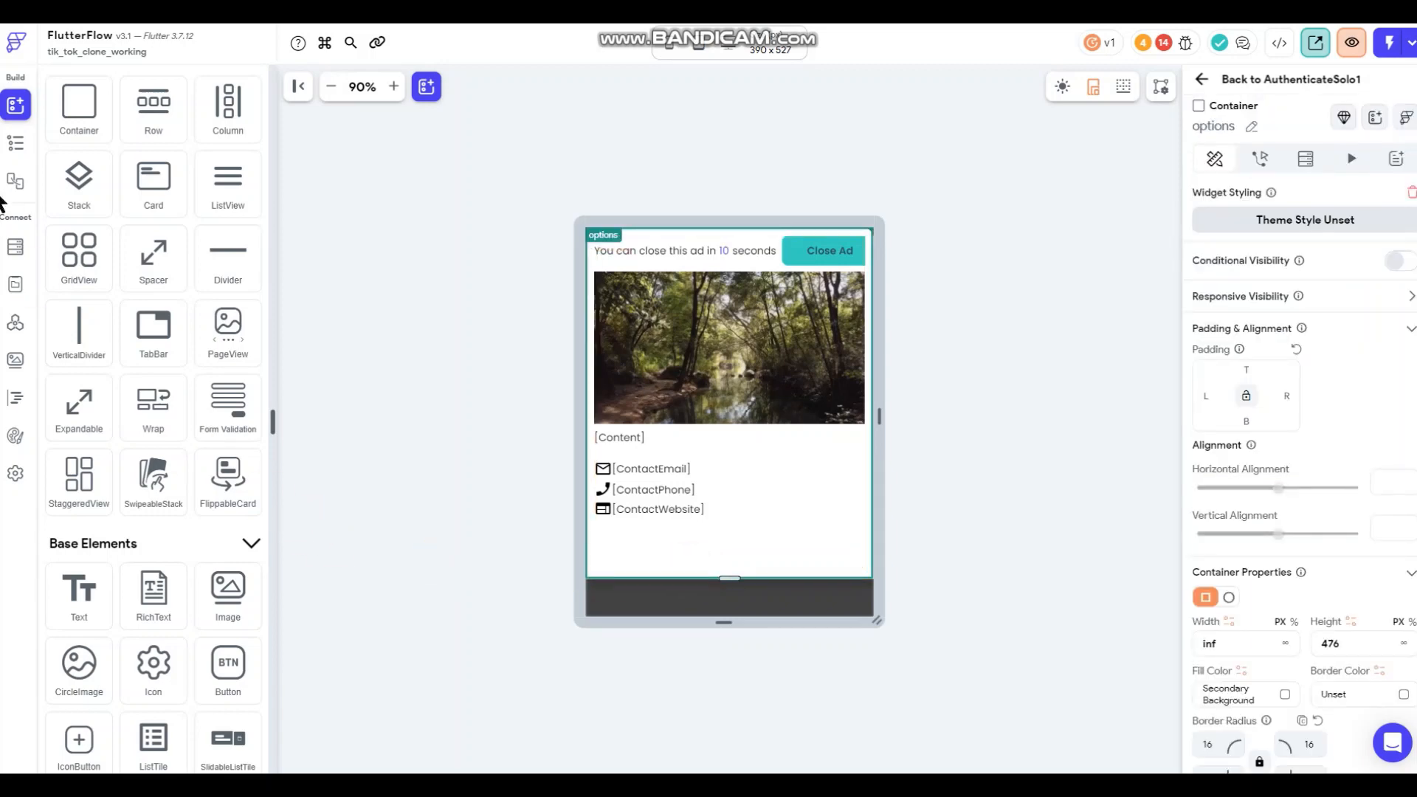
click(16, 145)
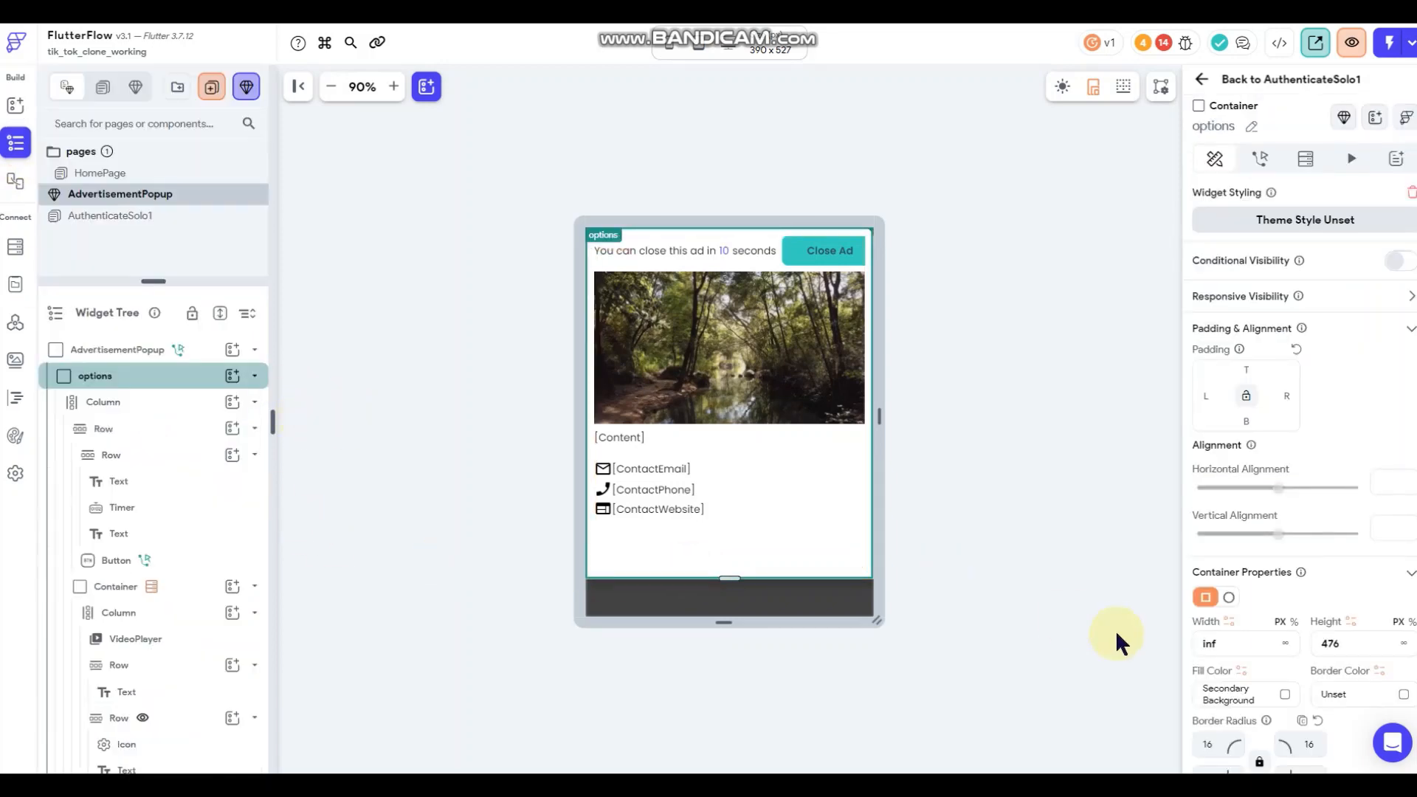
scroll(1271, 544, down, 3)
click(1350, 420)
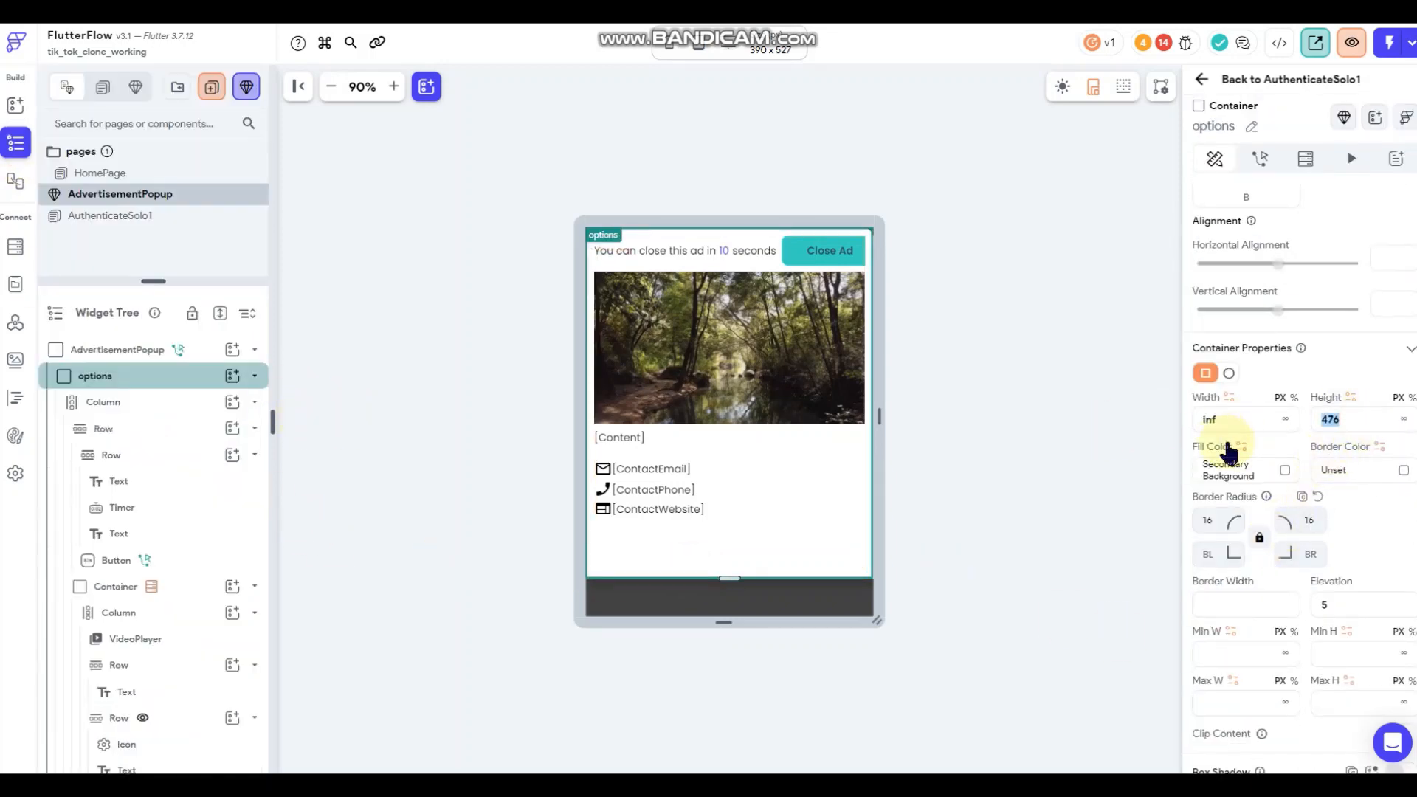
key(BackSpace)
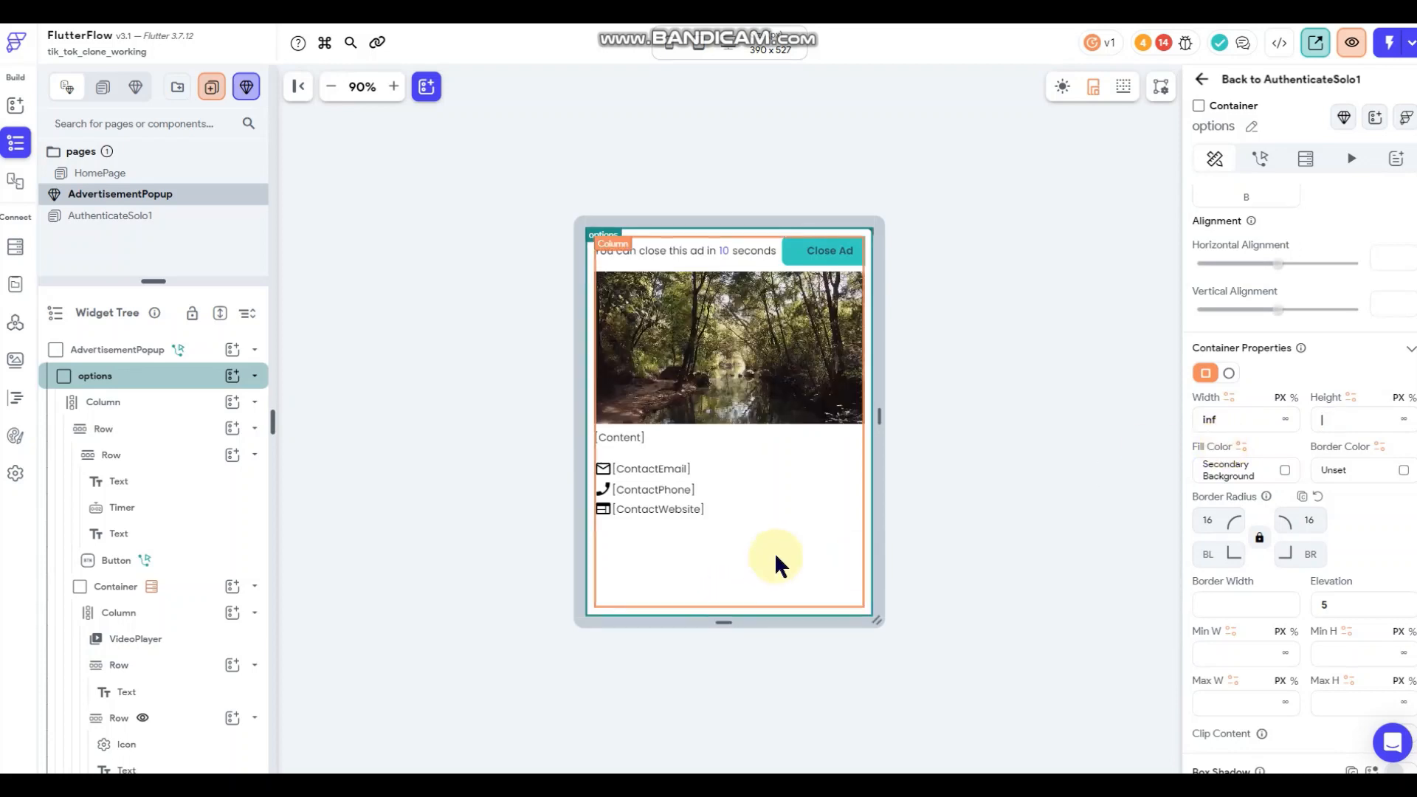
Allow scrolling on the column directly inside the options container and shrink the component canvas to about 390 x 409.
click(778, 546)
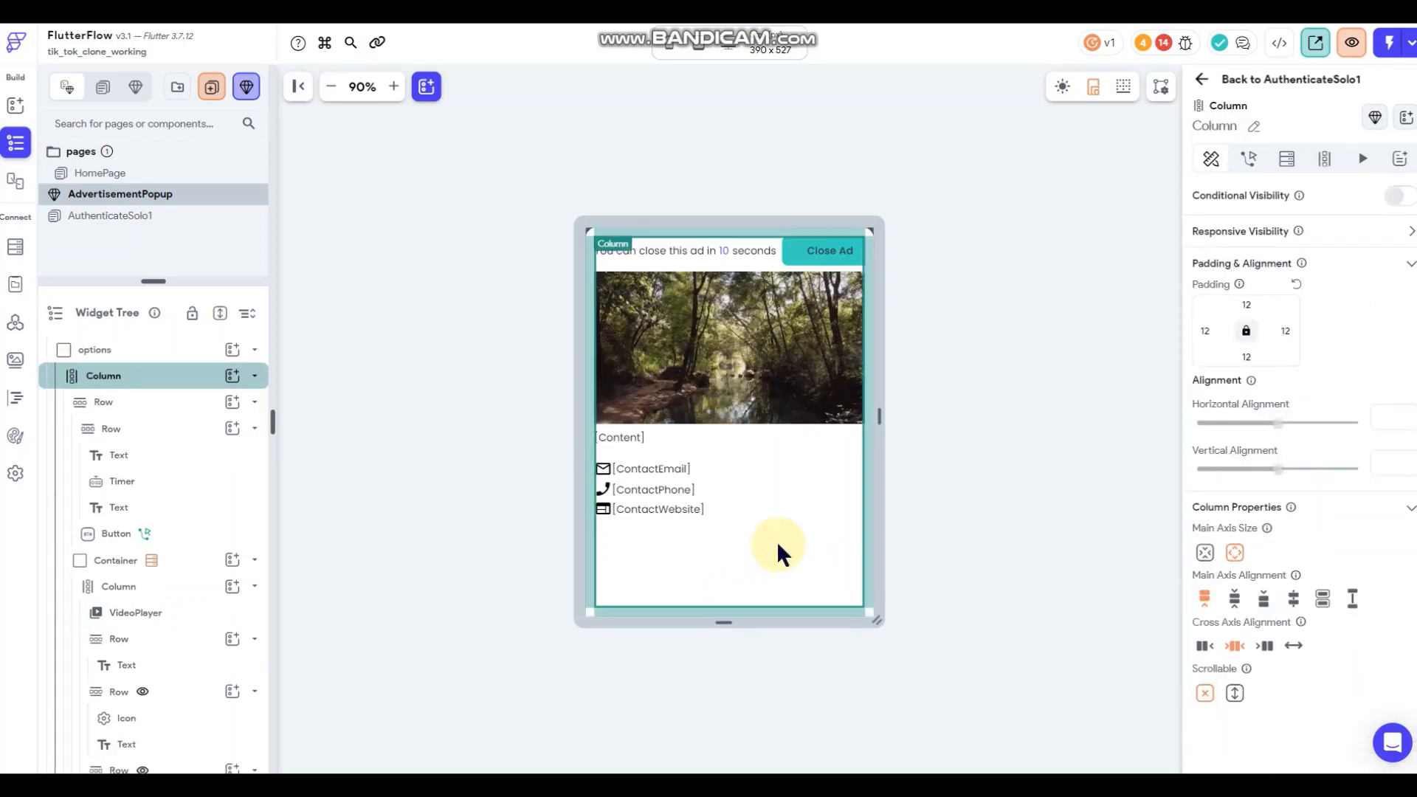
click(1235, 695)
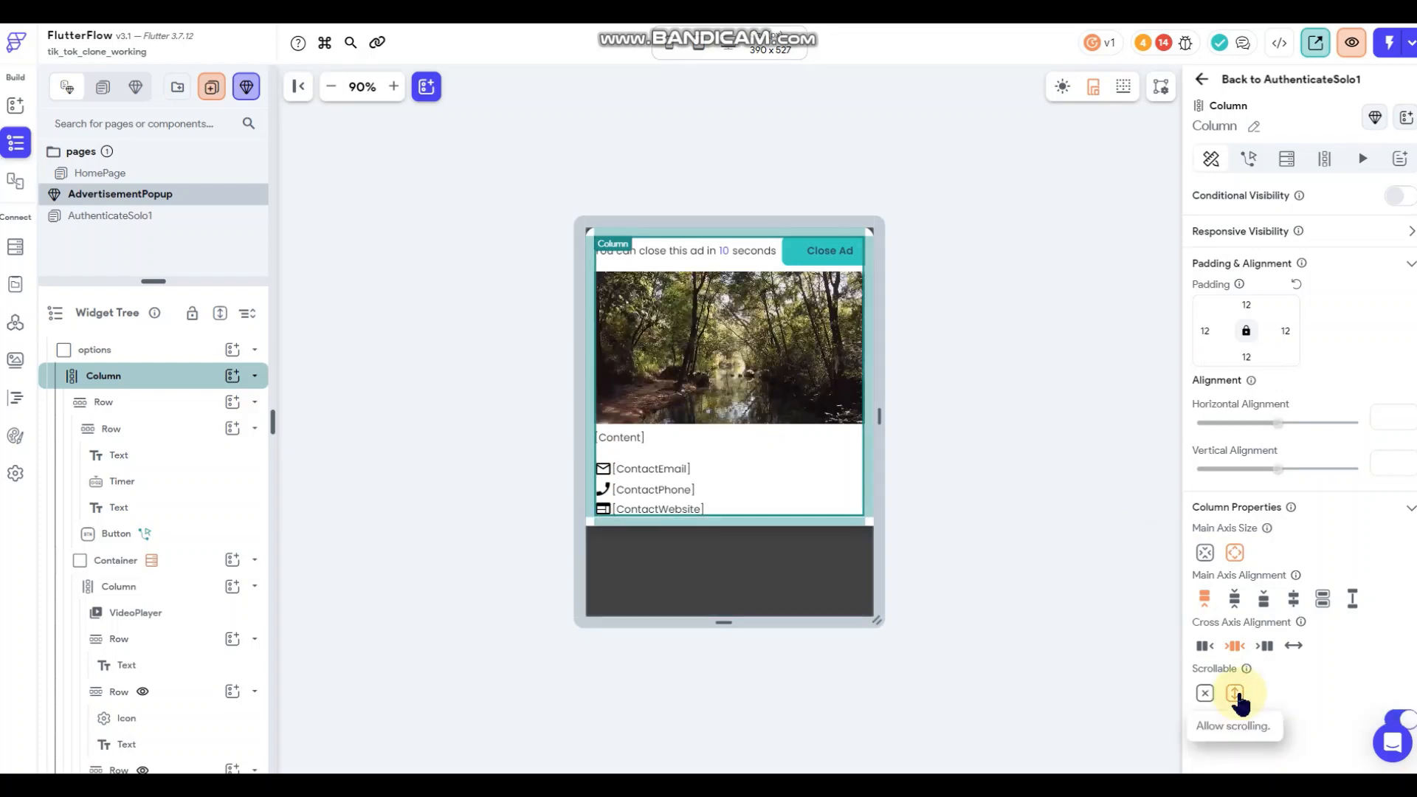
click(1027, 509)
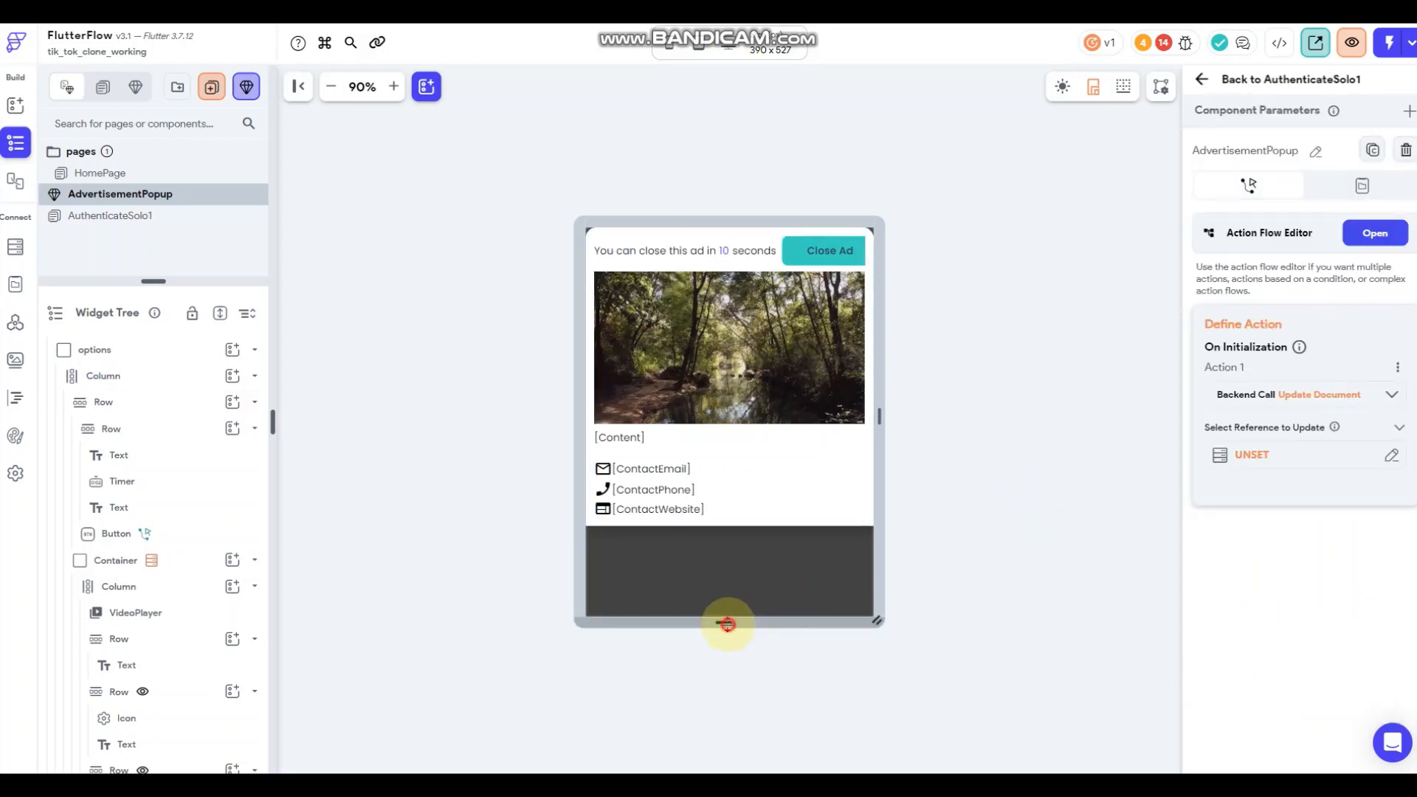
drag(725, 621, 743, 533)
click(1019, 509)
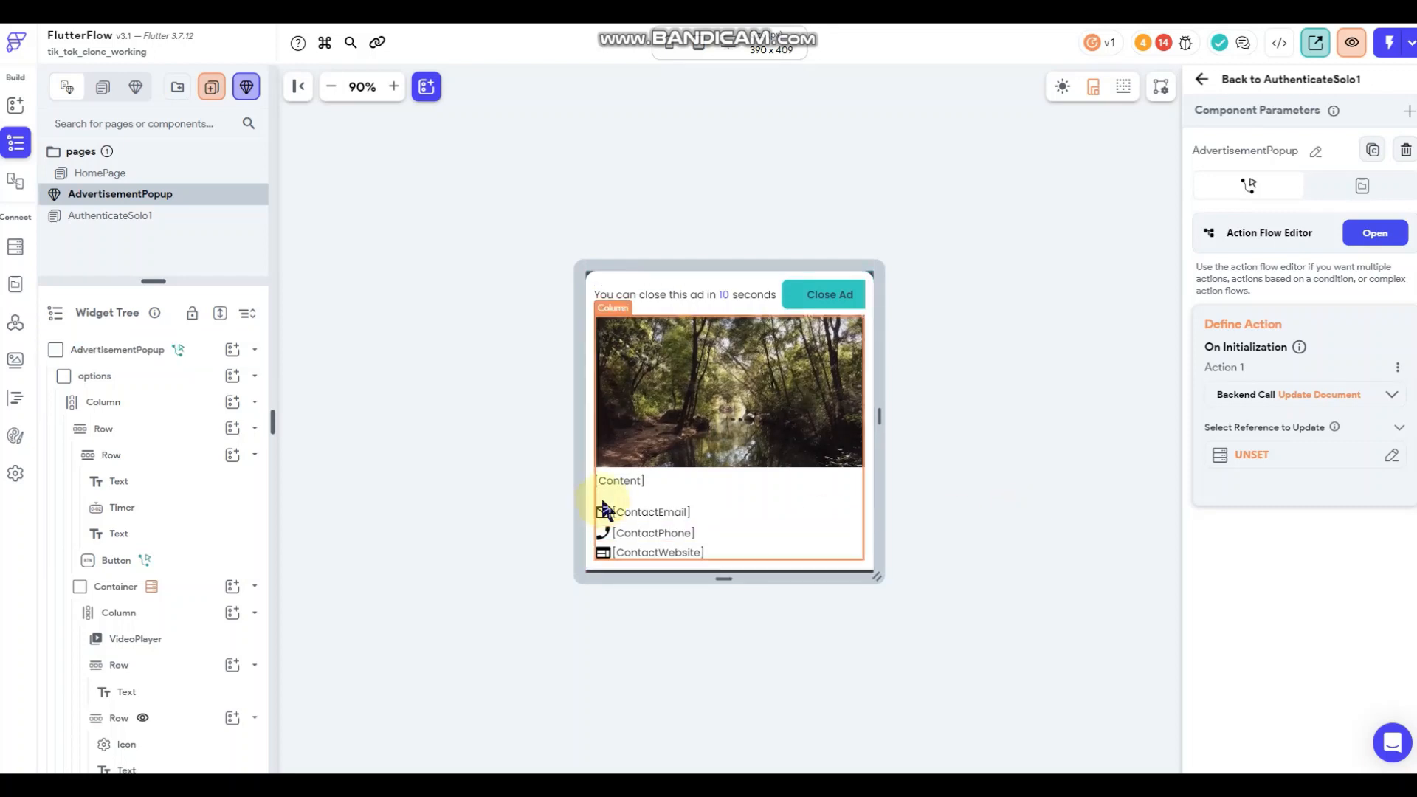
Turn on Auto Size for the ContactEmail, ContactPhone and ContactWebsite texts.
click(667, 513)
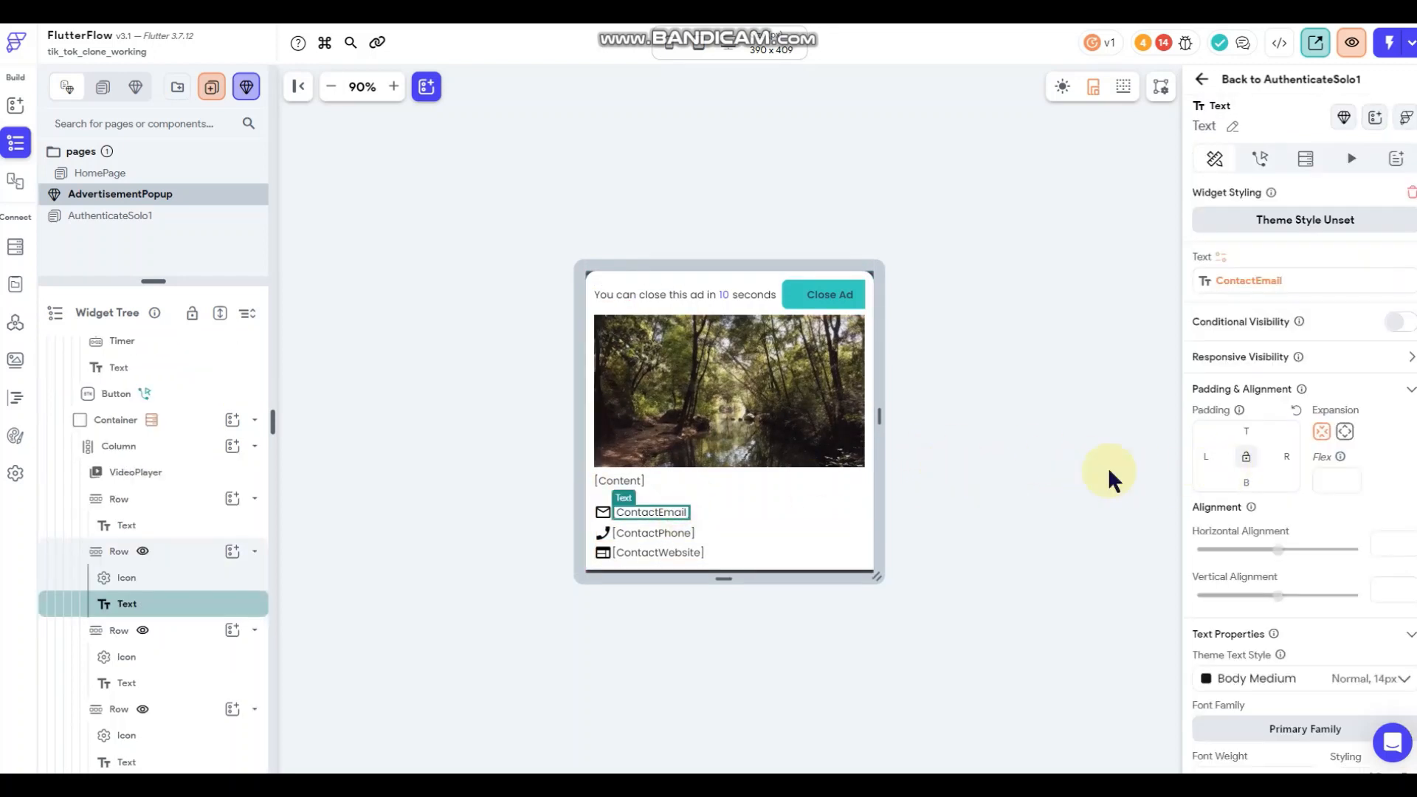
scroll(1277, 450, down, 6)
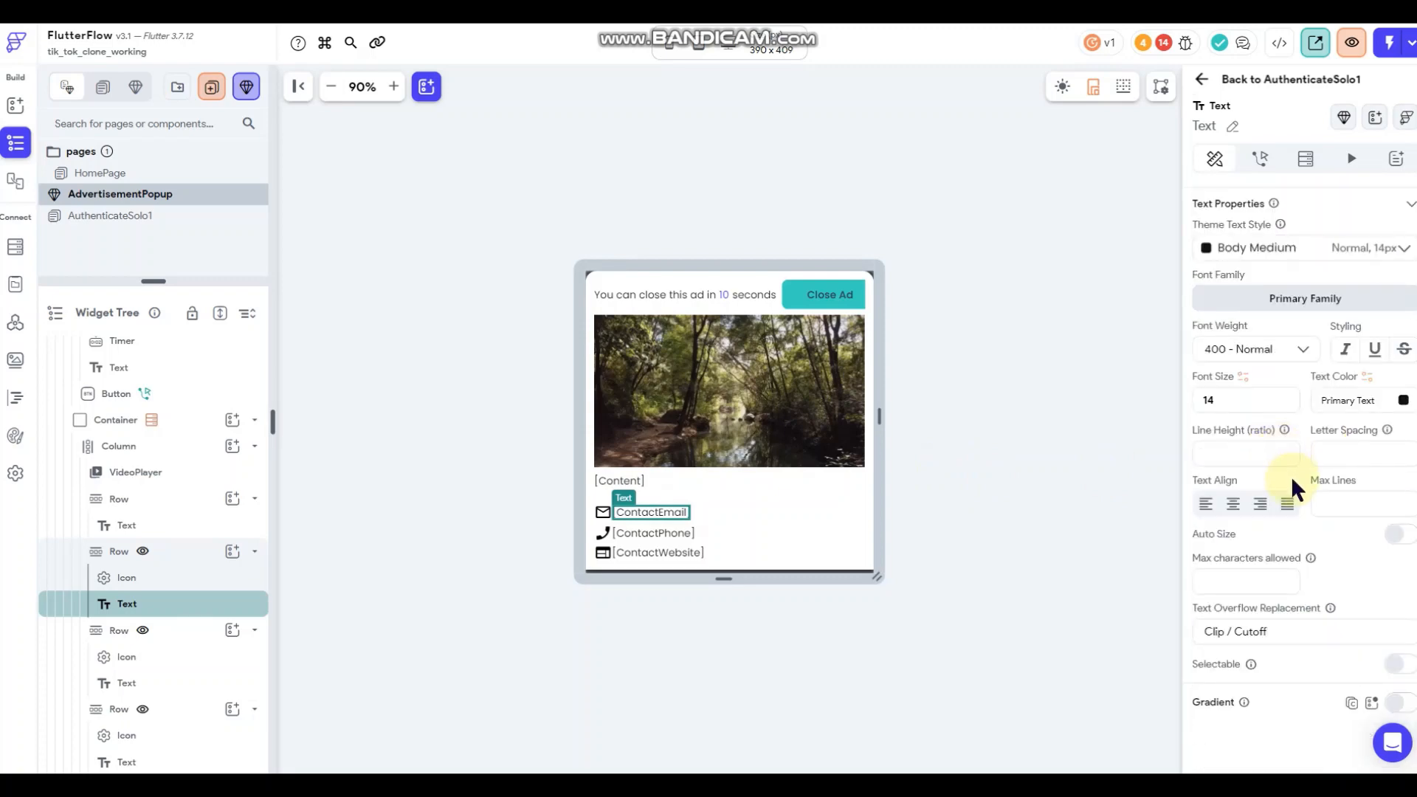
click(1393, 535)
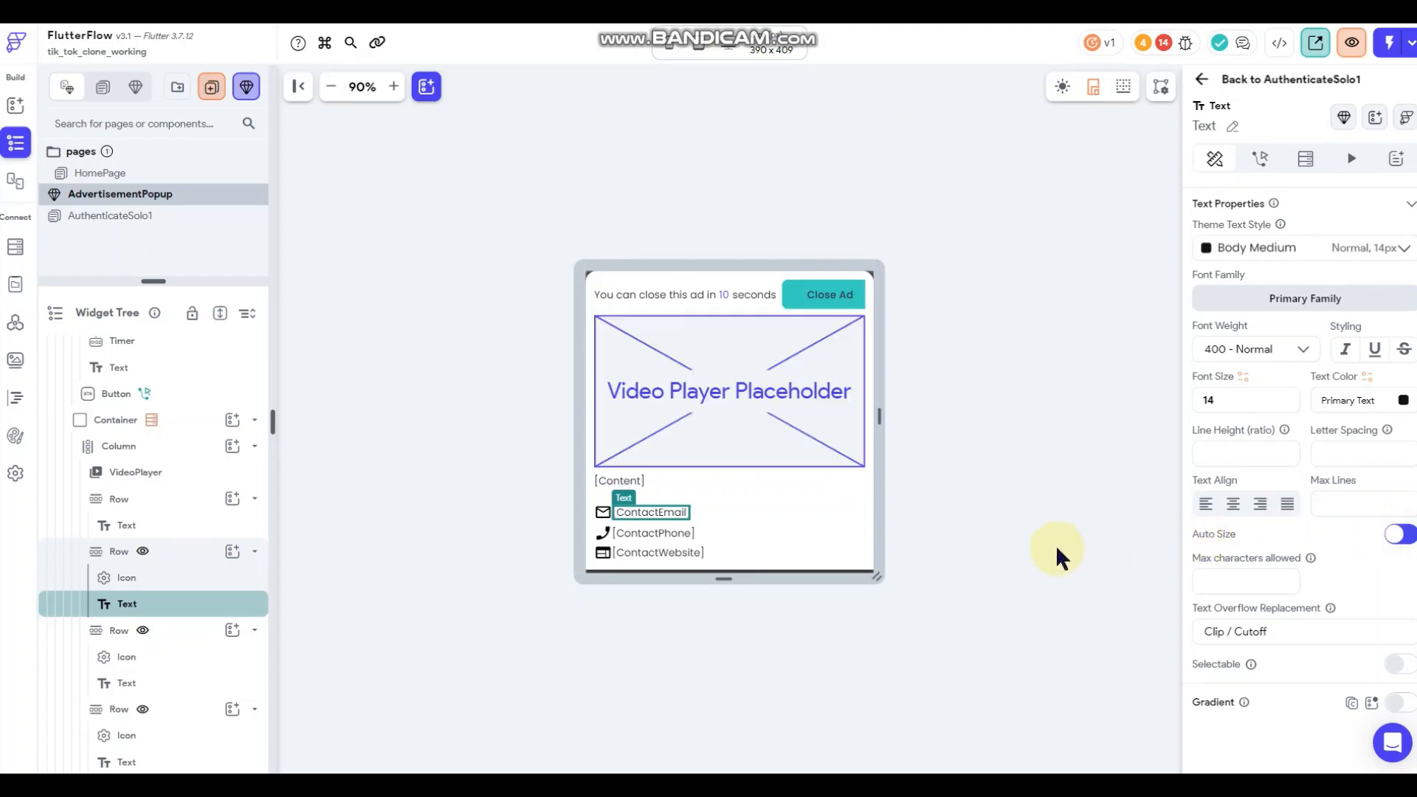
click(685, 534)
click(1402, 537)
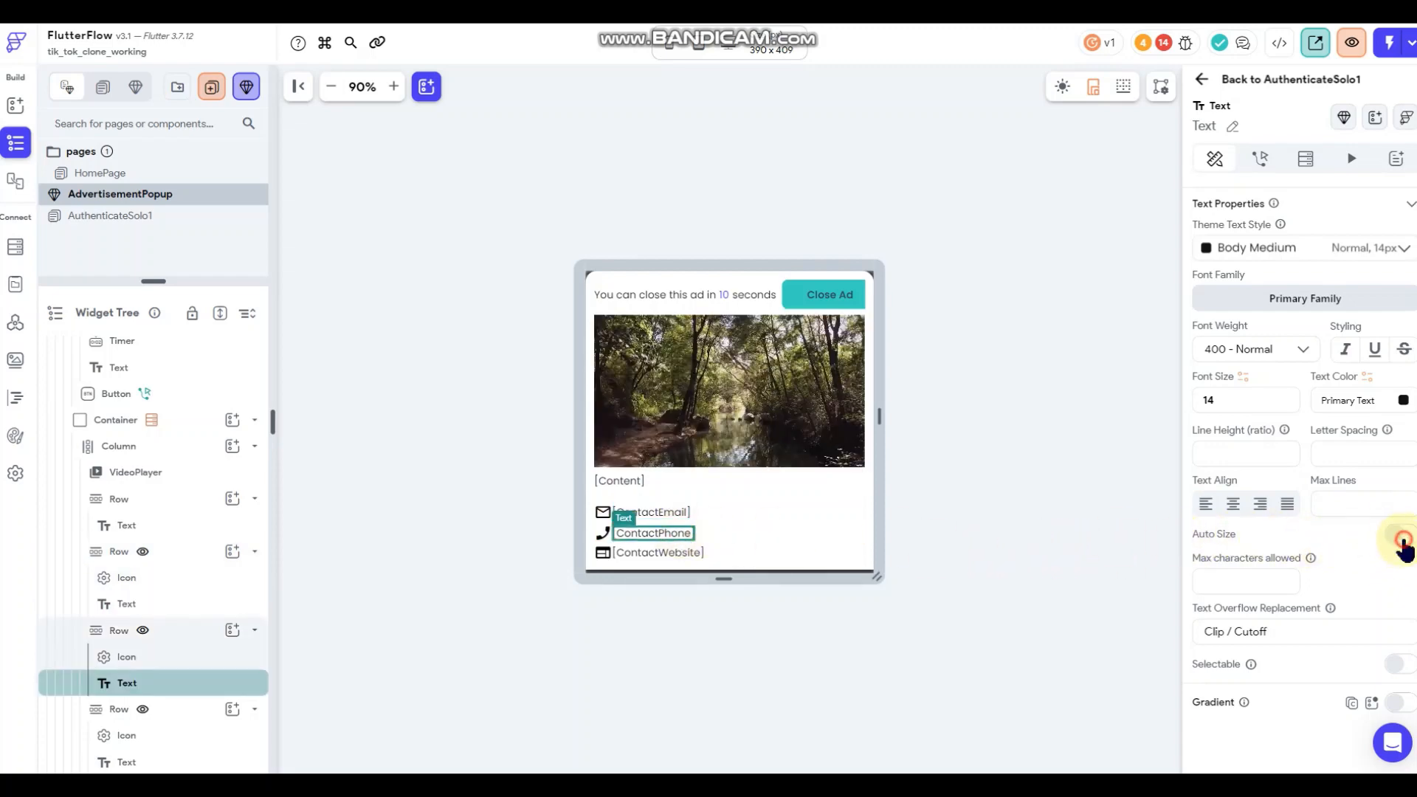
click(660, 552)
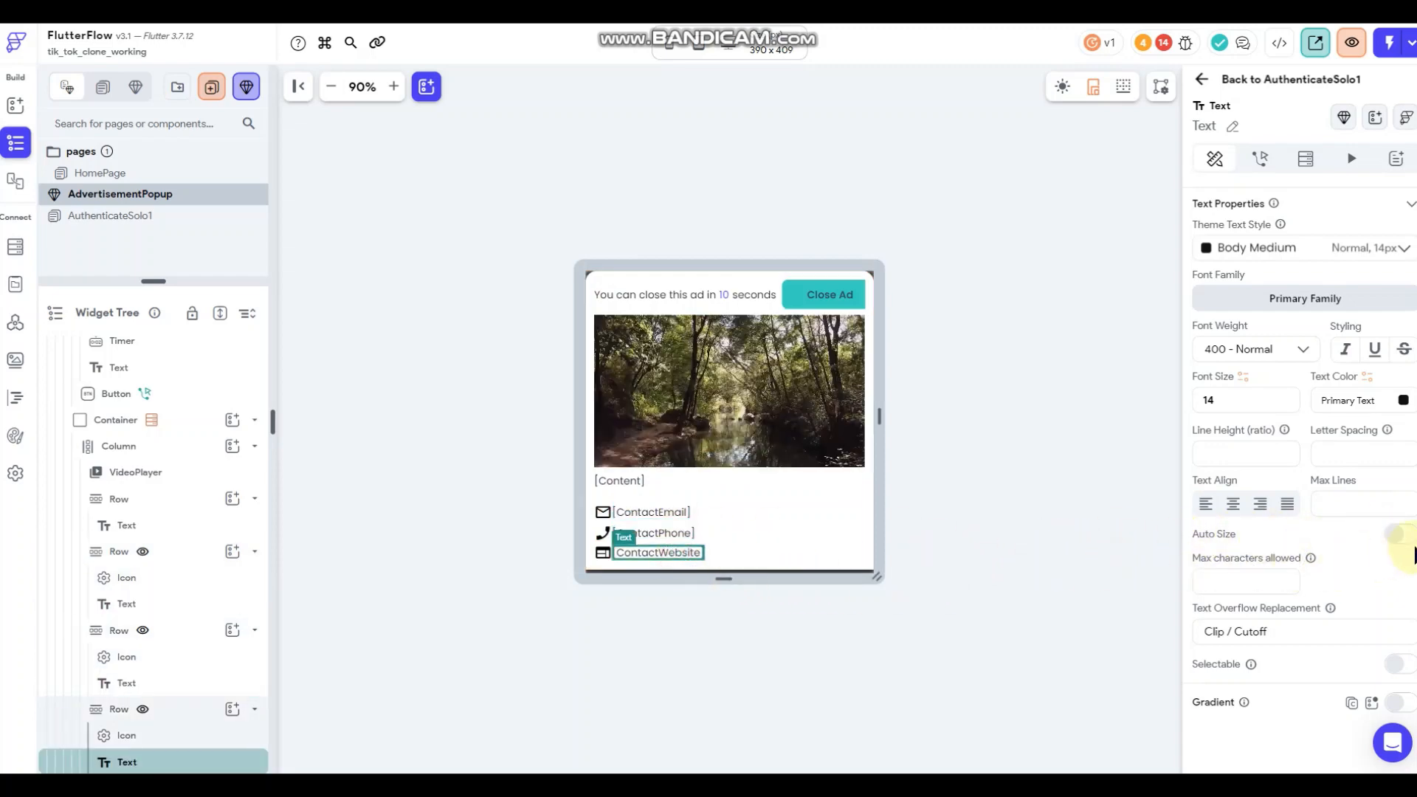
Change the Content text's expansion so that it fills the full width of its row.
click(620, 481)
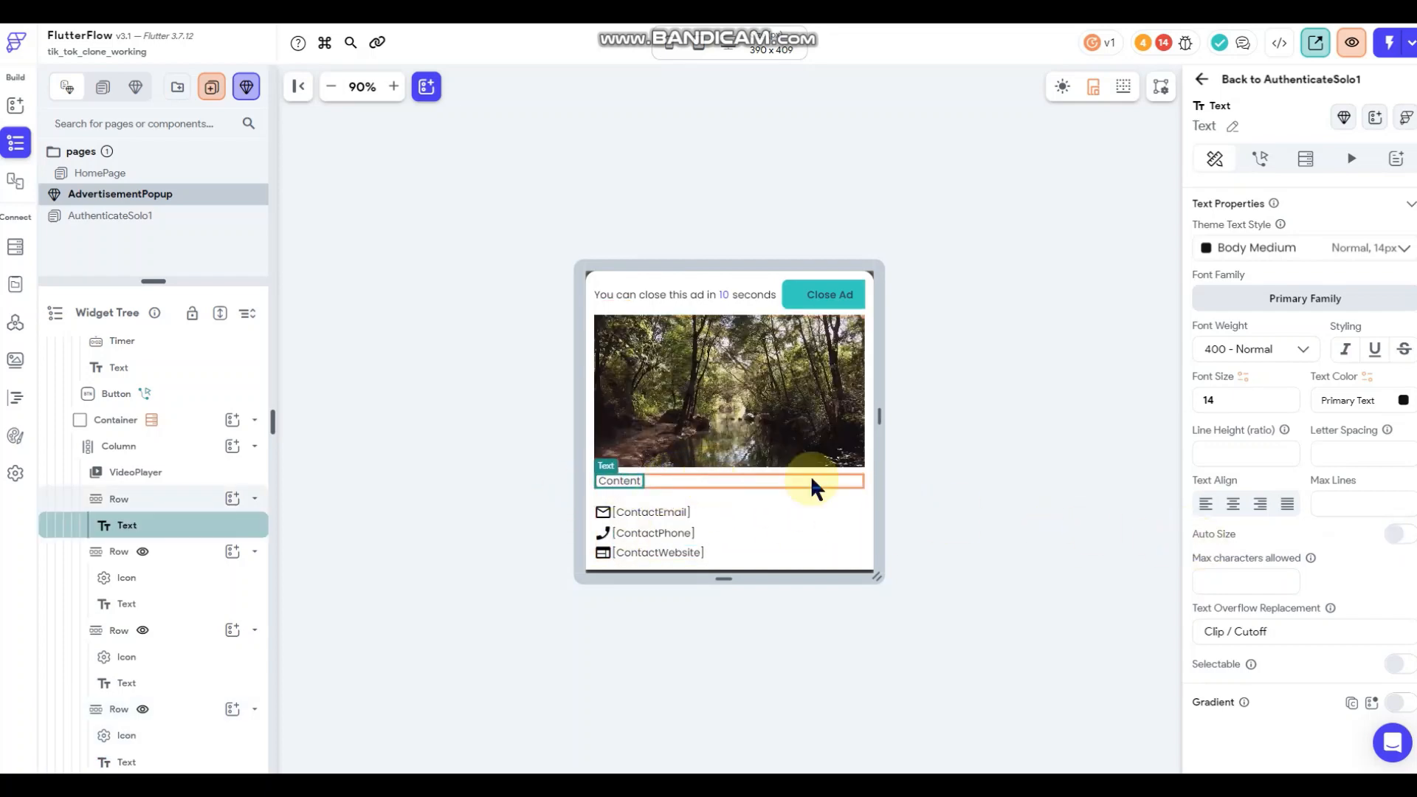
scroll(1359, 304, up, 6)
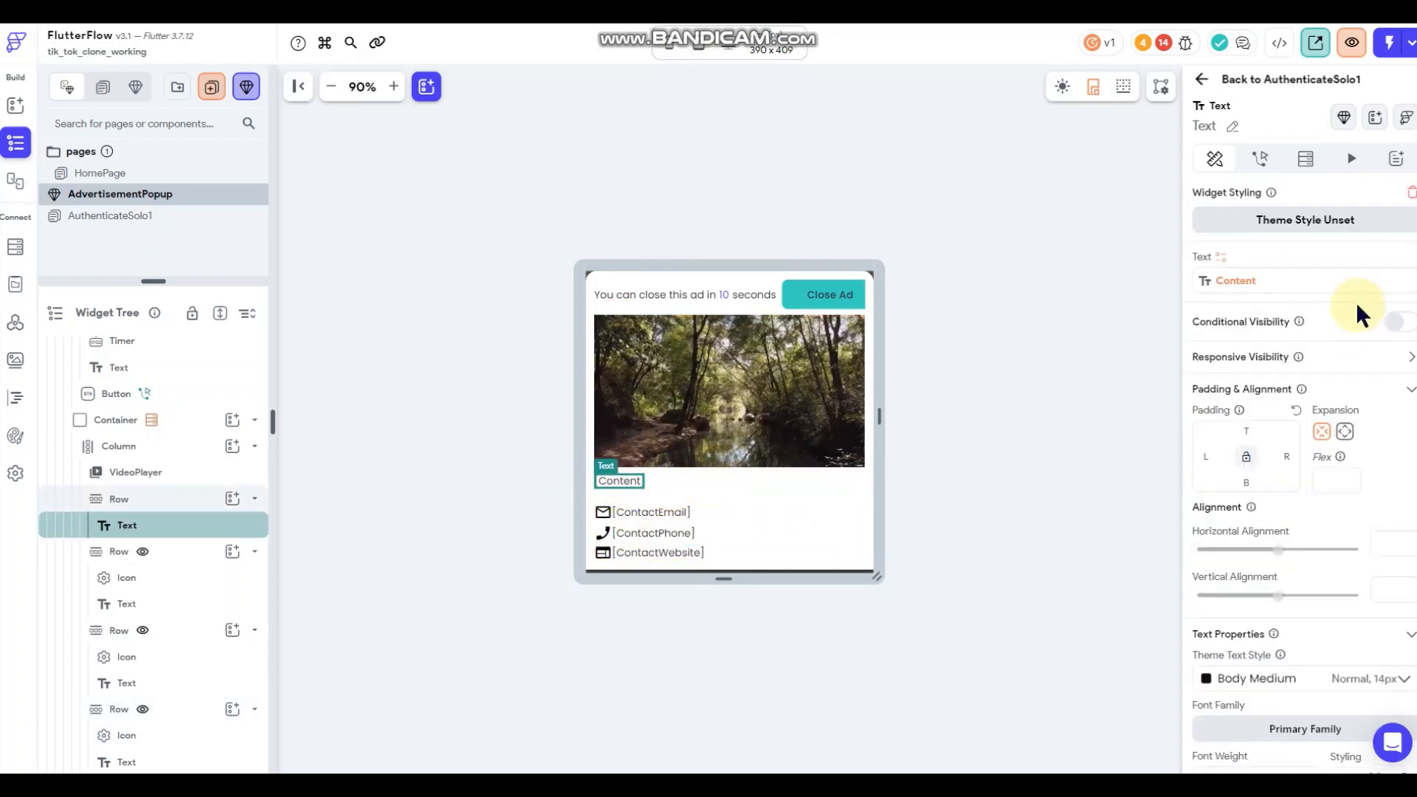
click(1344, 434)
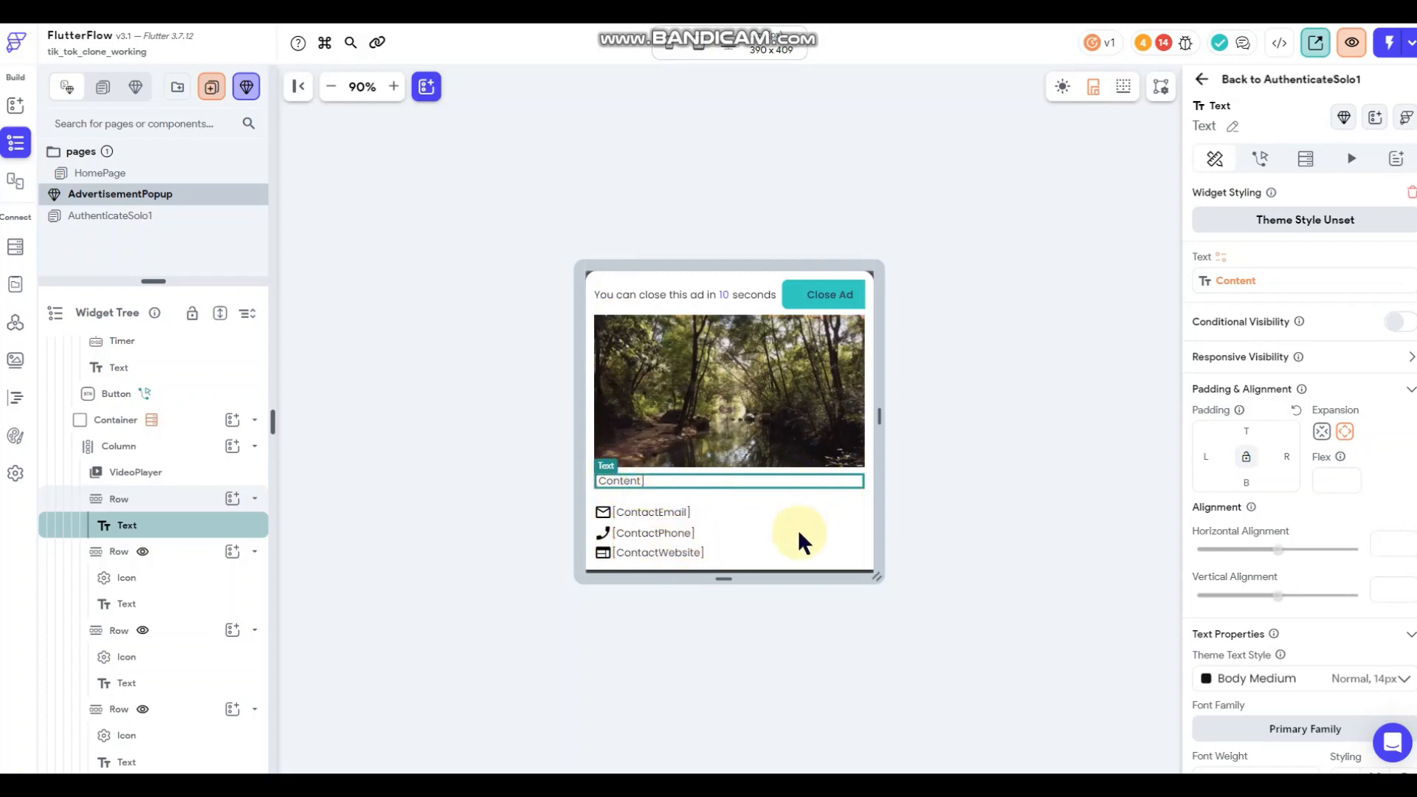
click(1074, 318)
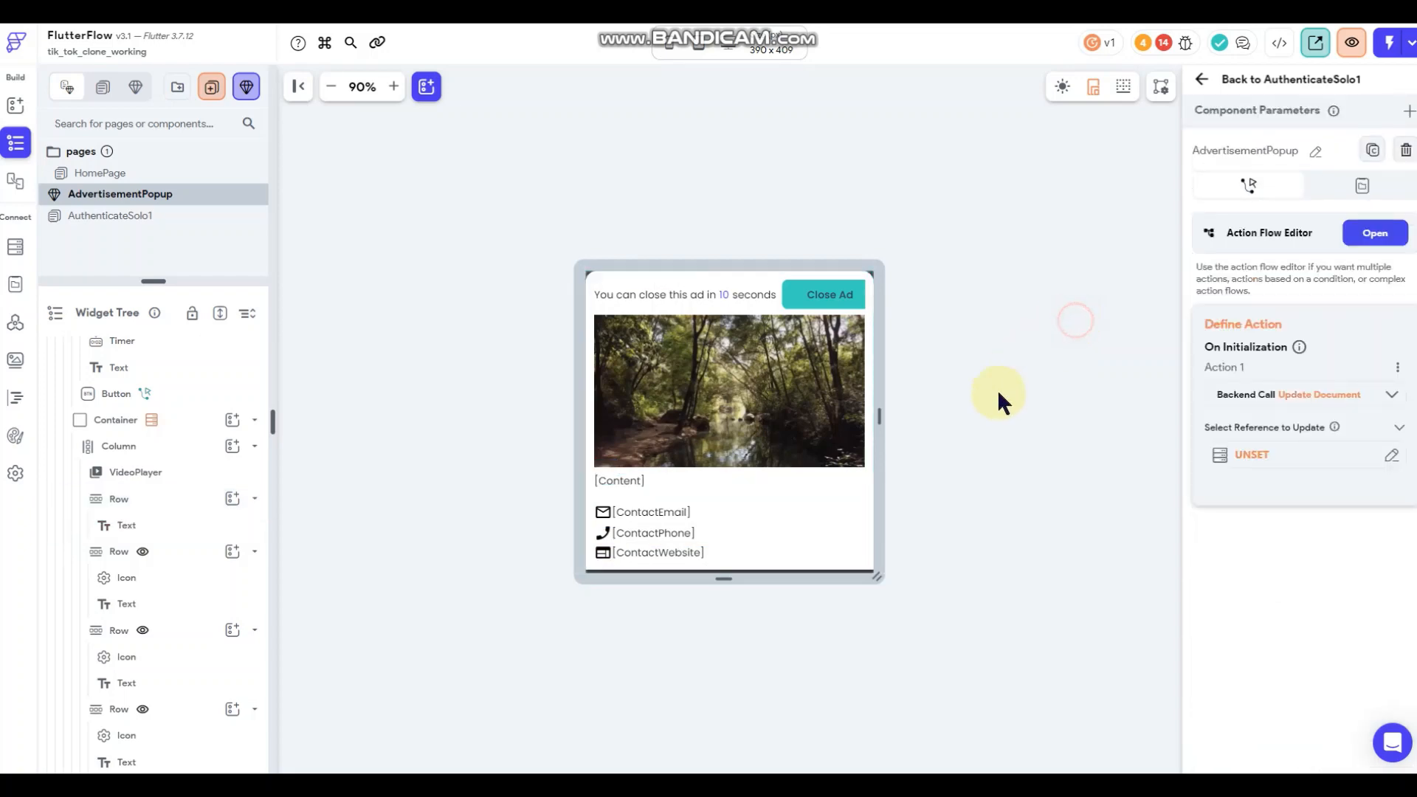
Turn on Auto Play for the popup's VideoPlayer.
click(825, 379)
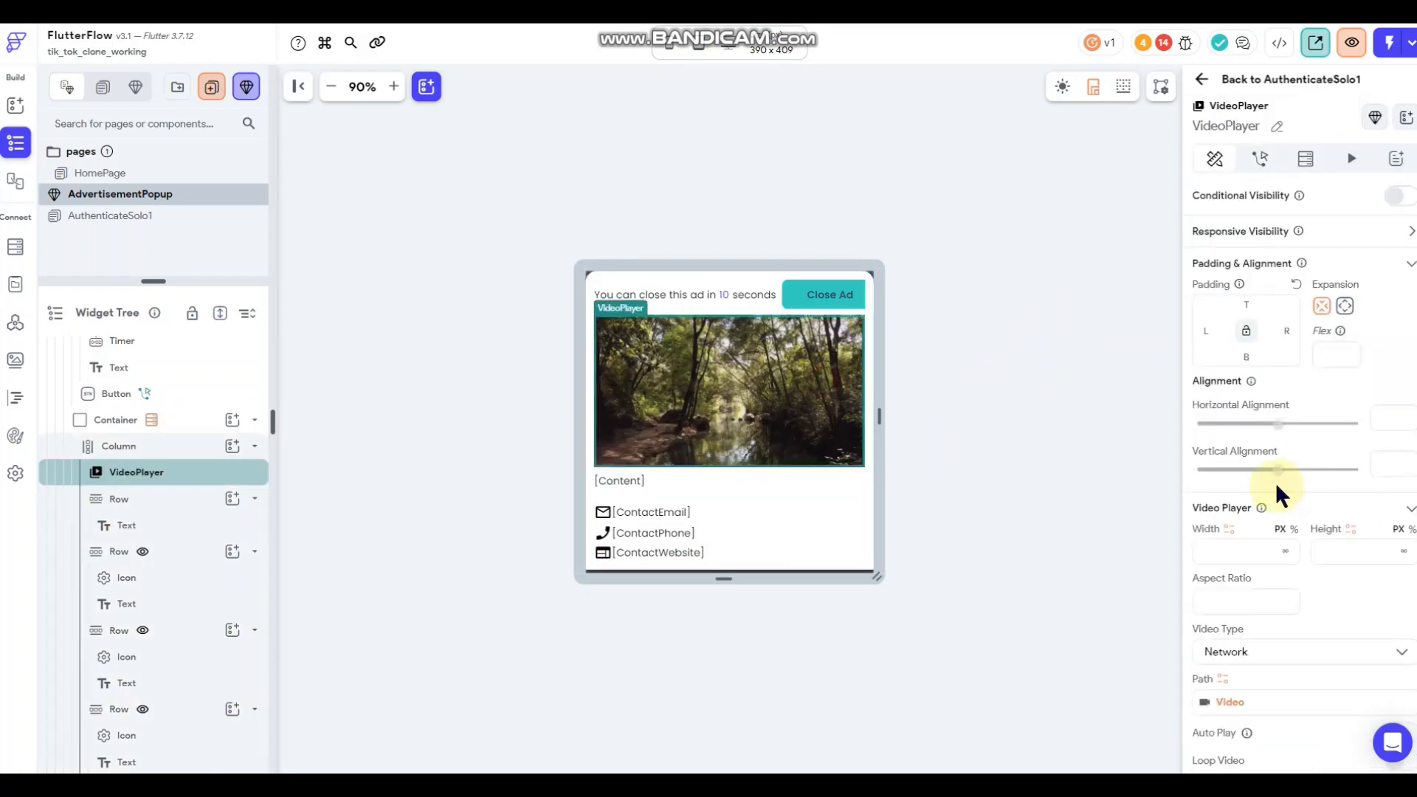
scroll(1283, 493, down, 2)
click(1397, 563)
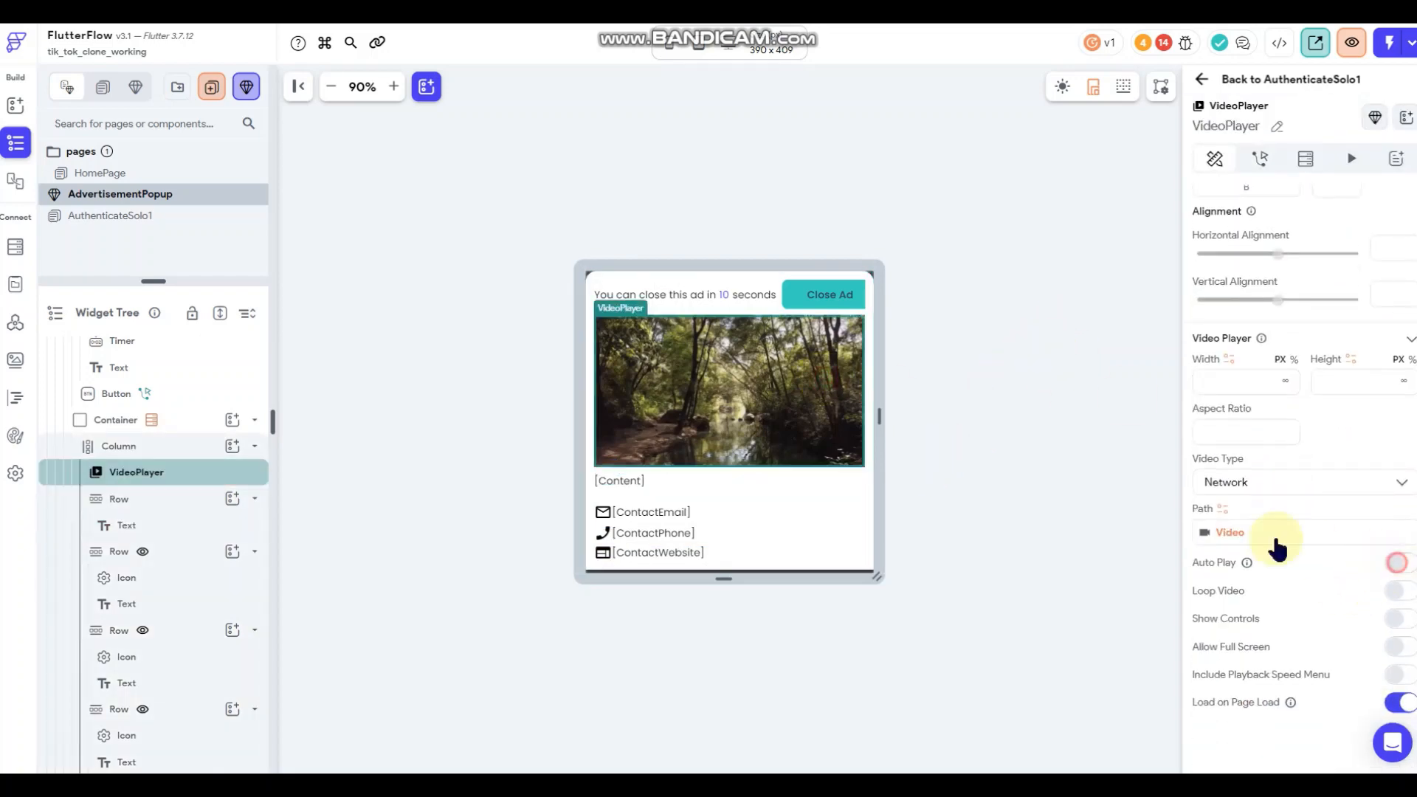
click(996, 307)
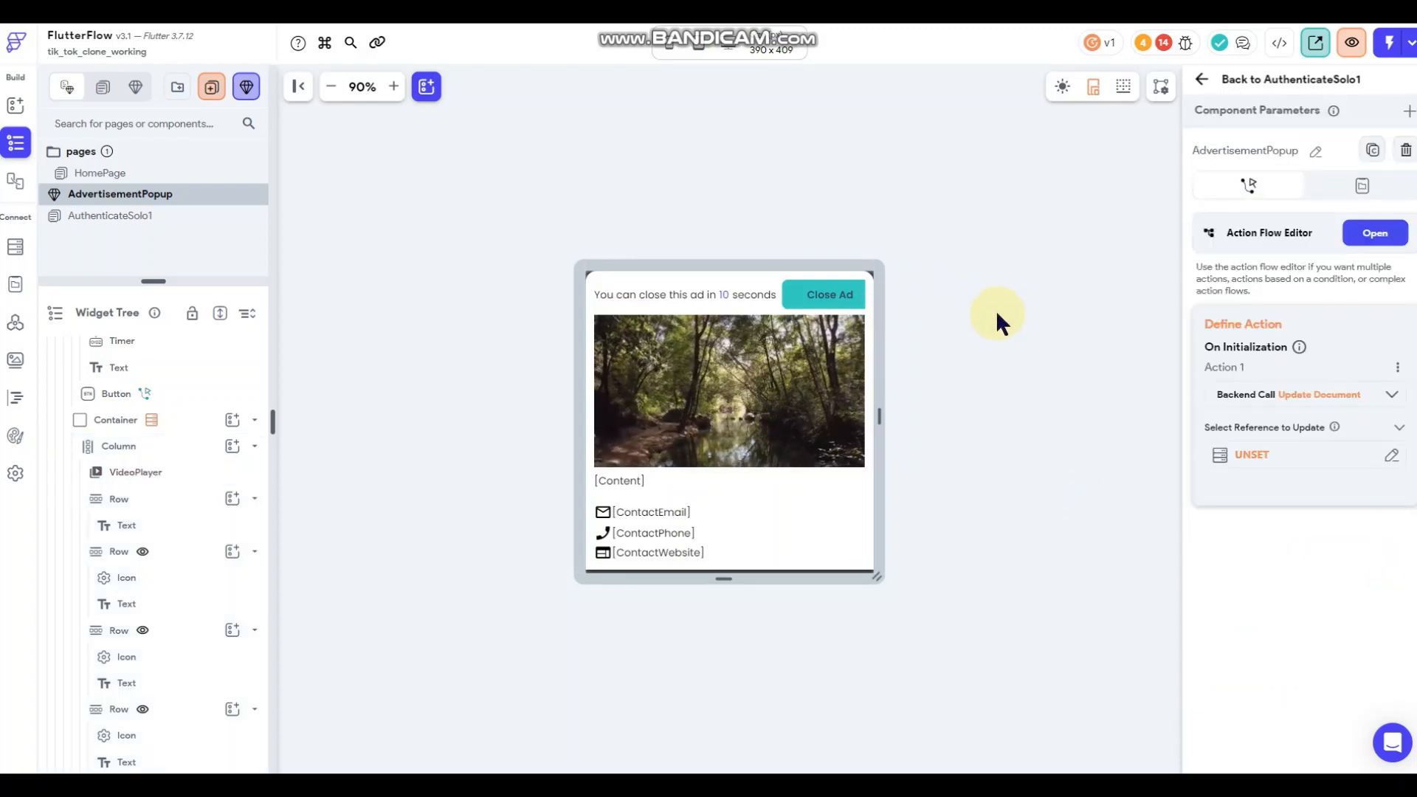
Add an On Tap action of type Send Email to the ContactEmail row in the popup.
click(614, 522)
click(1248, 159)
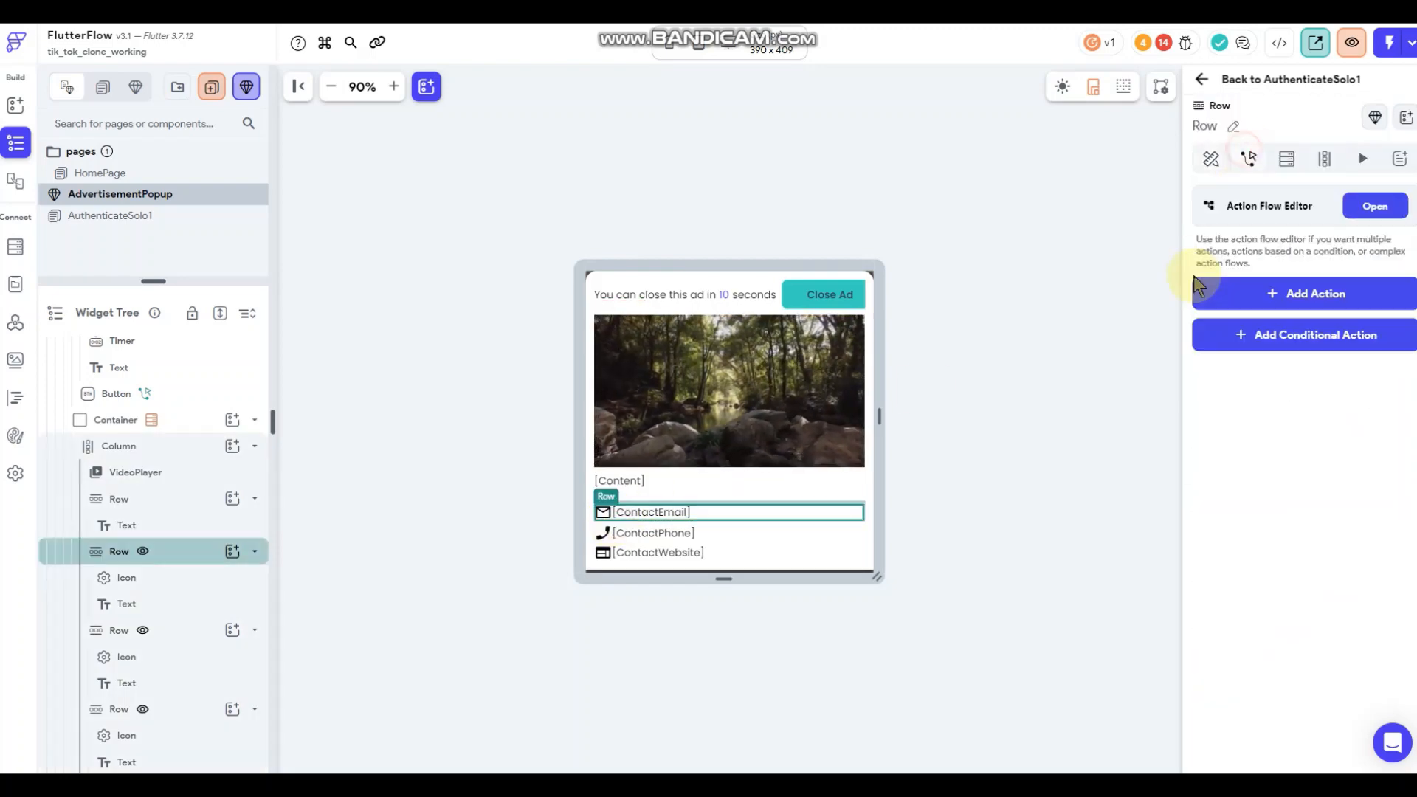
click(1299, 336)
scroll(1265, 465, down, 5)
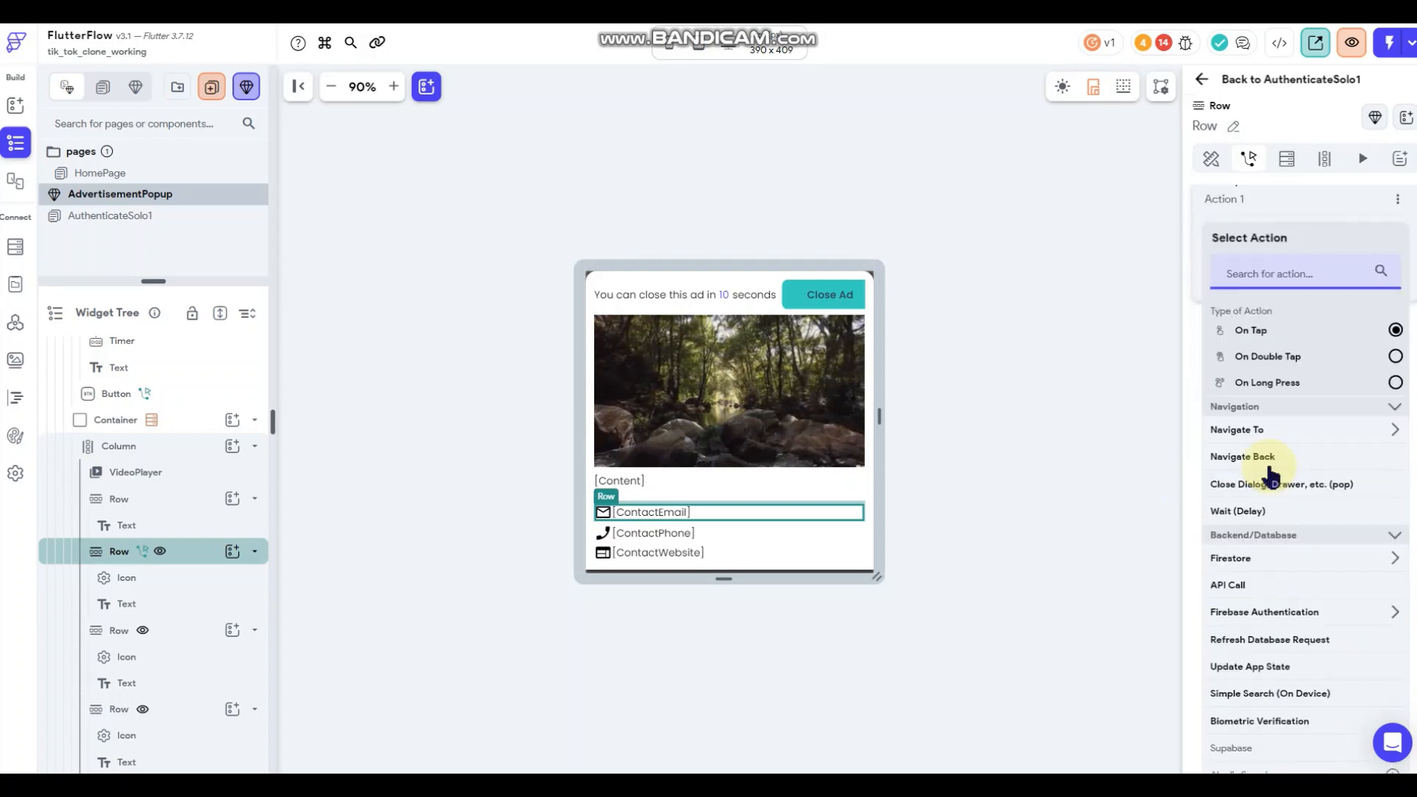
scroll(1267, 462, down, 4)
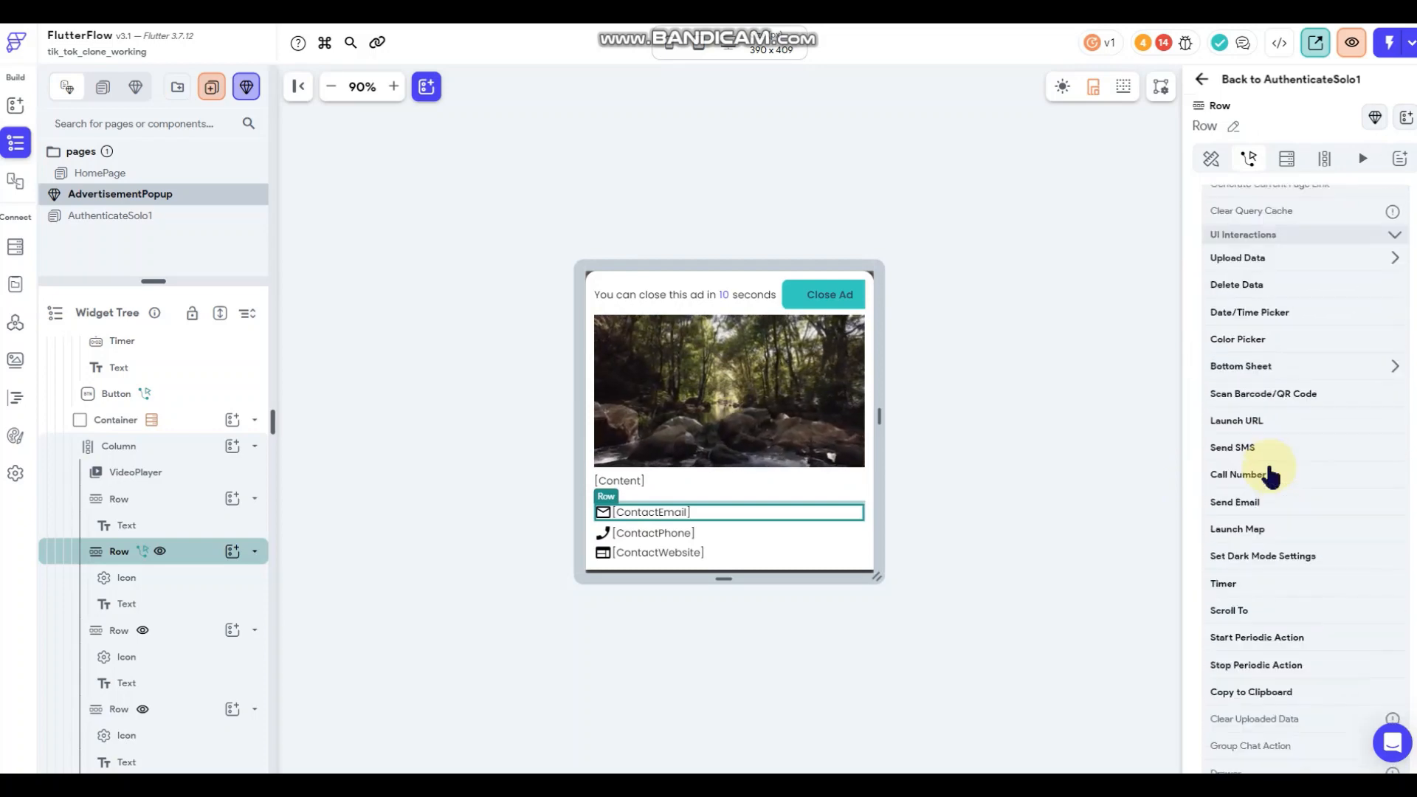
click(1241, 502)
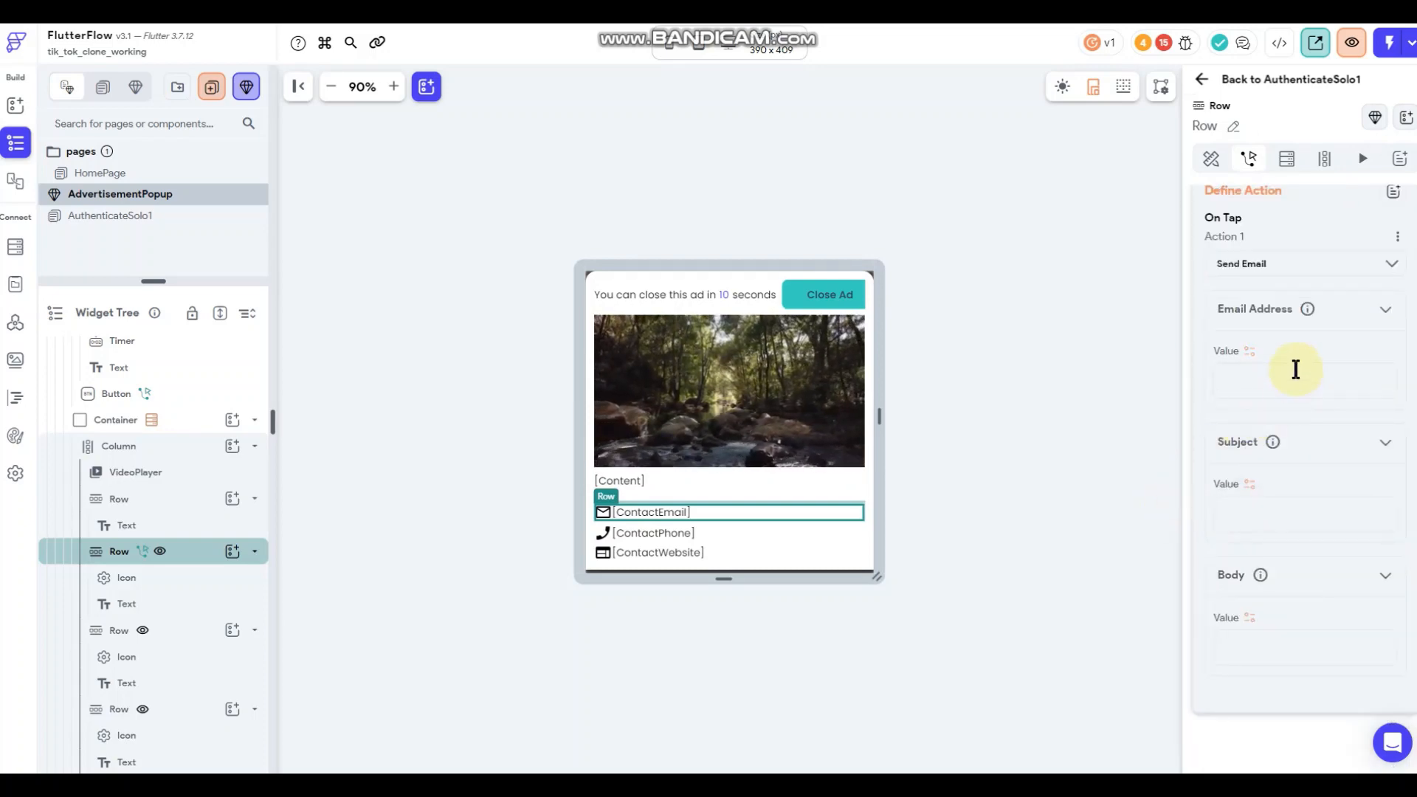
Bind the email action's address to ContactEmail from the Advertisements Document and set its subject to "Advertisement Response".
click(1248, 351)
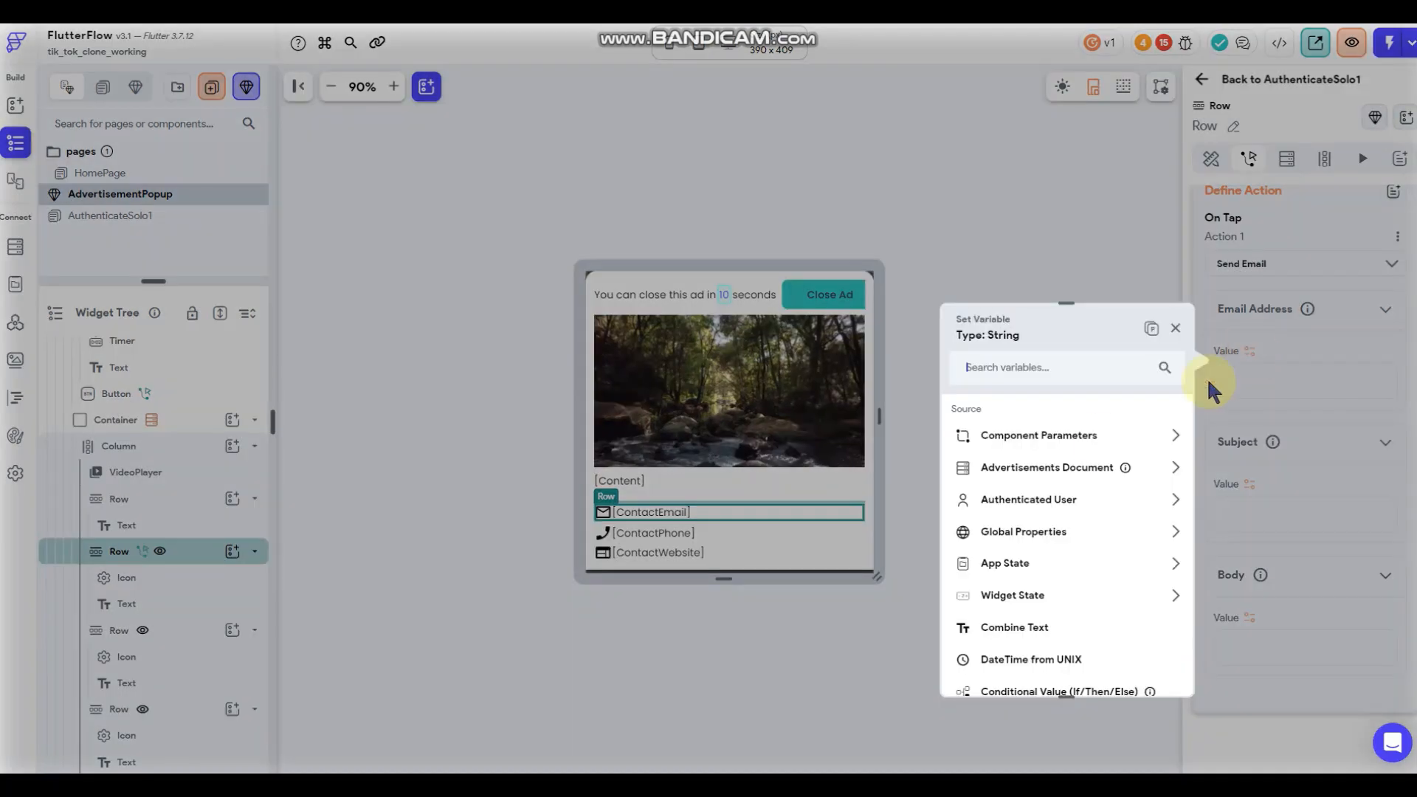
click(1074, 465)
scroll(1076, 472, down, 2)
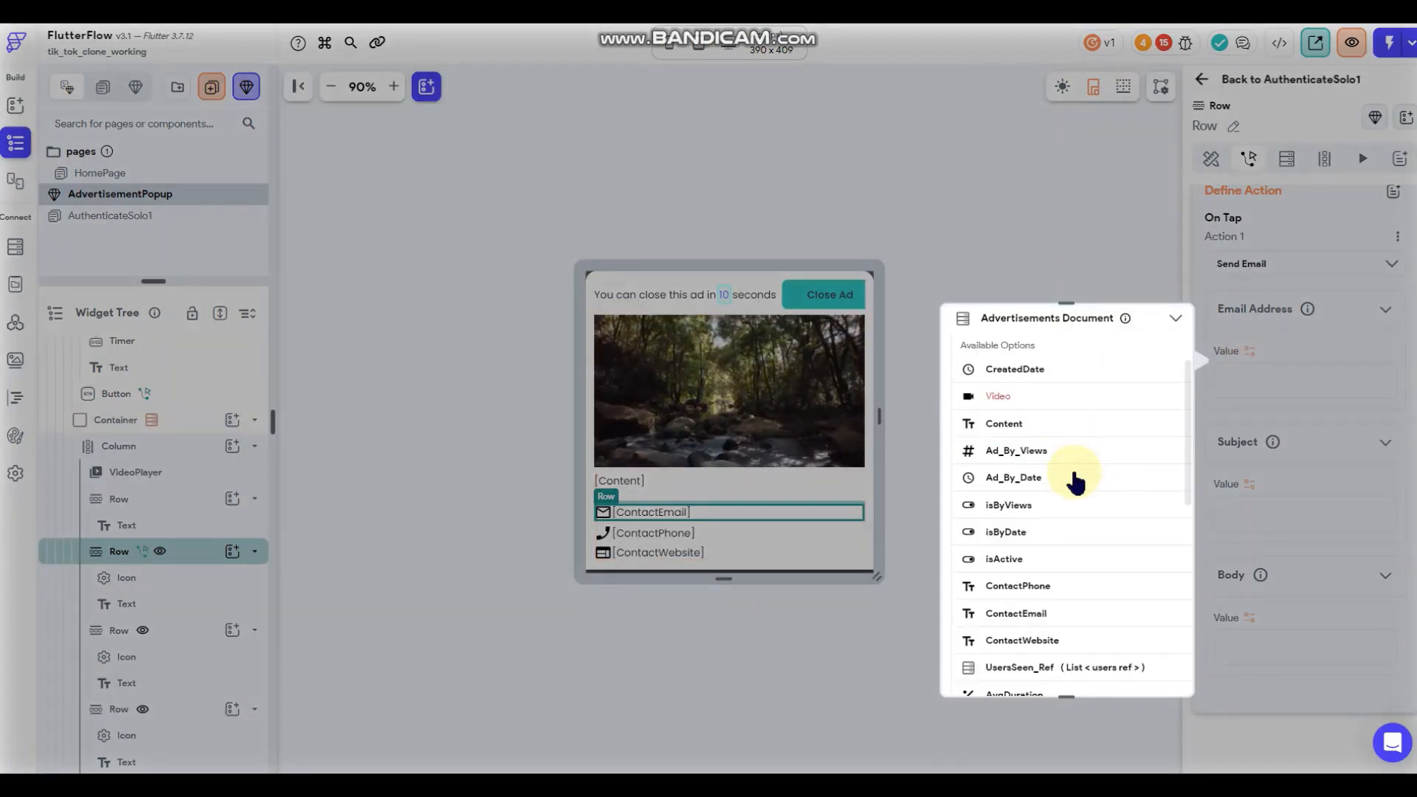
click(1057, 614)
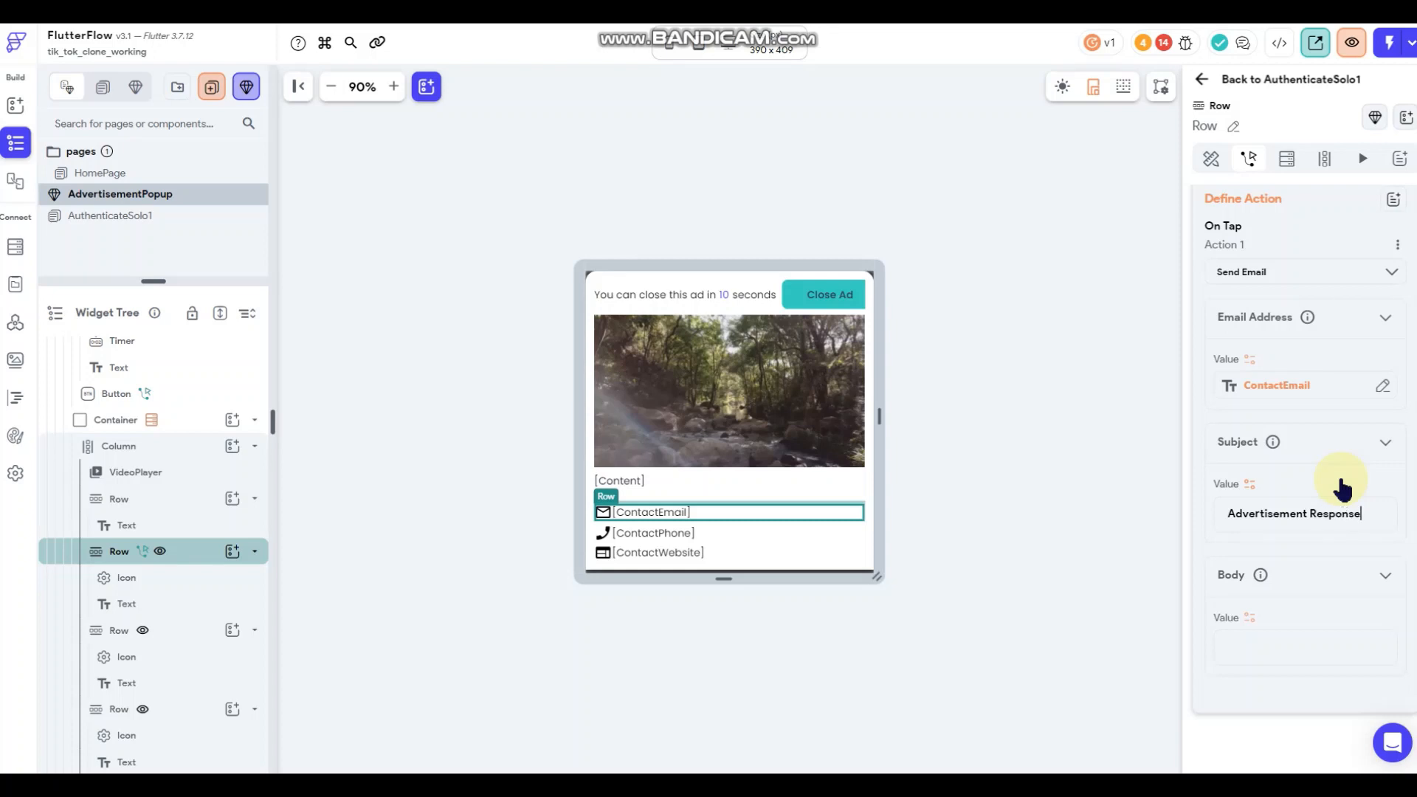
click(1049, 408)
Add an On Tap action of type Call Number to the ContactPhone row.
click(751, 536)
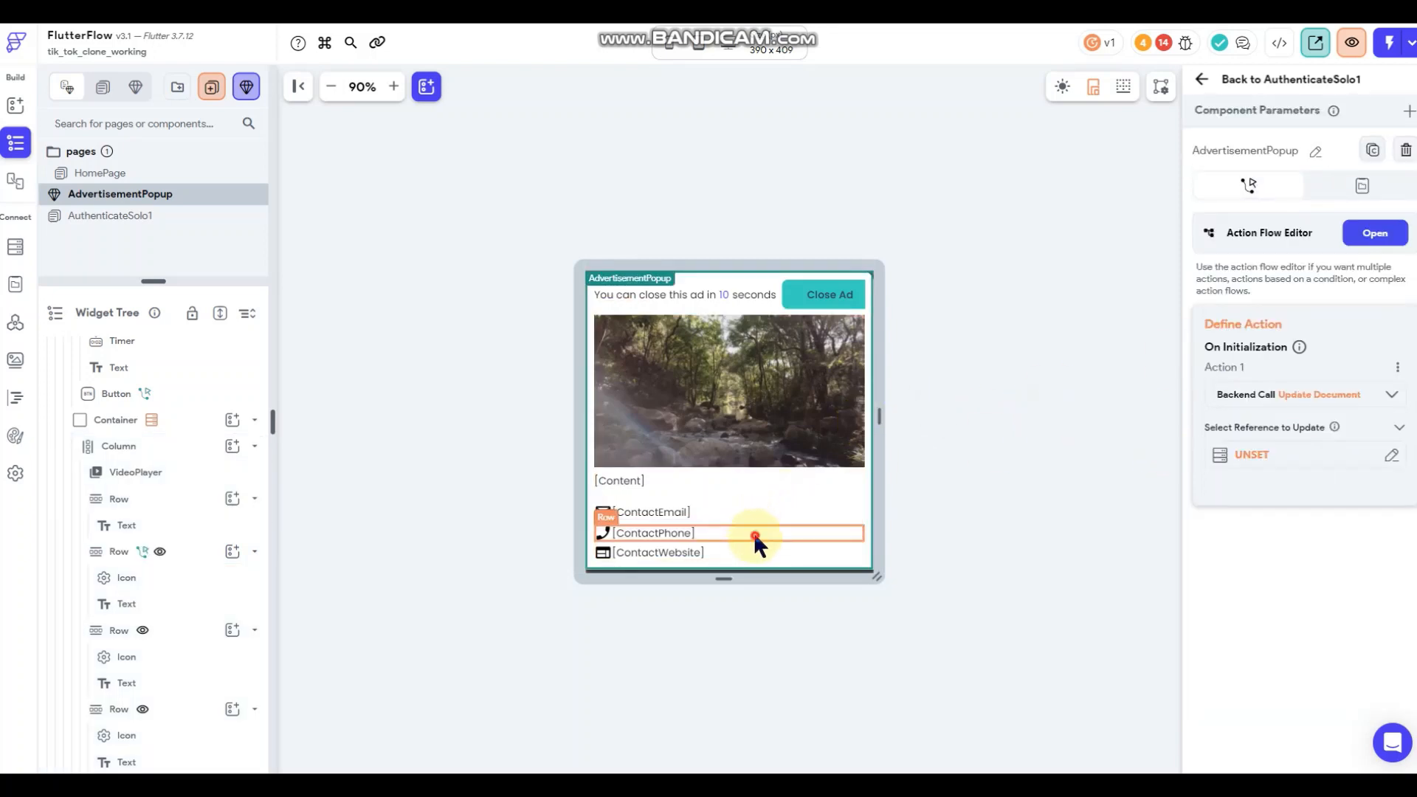
click(1248, 159)
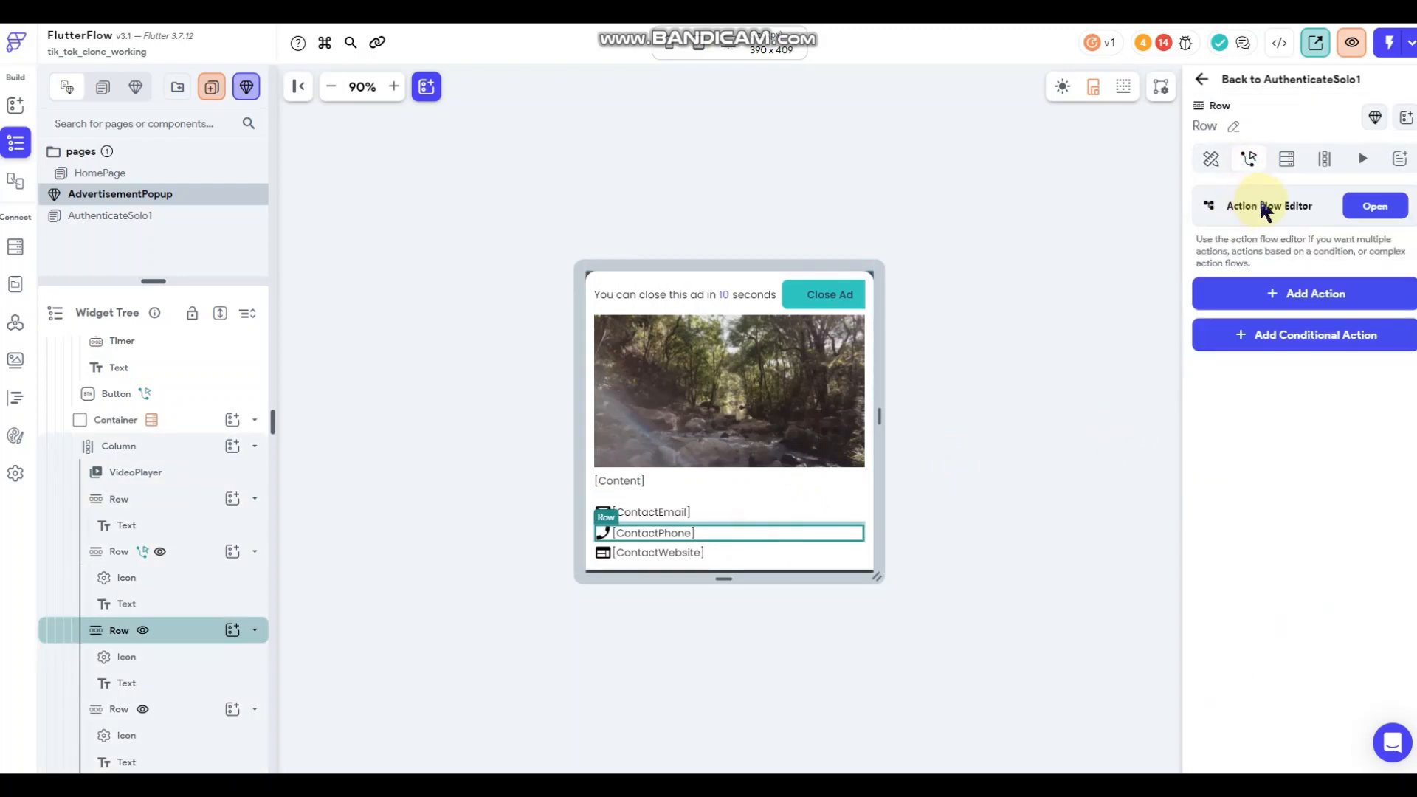
click(1287, 296)
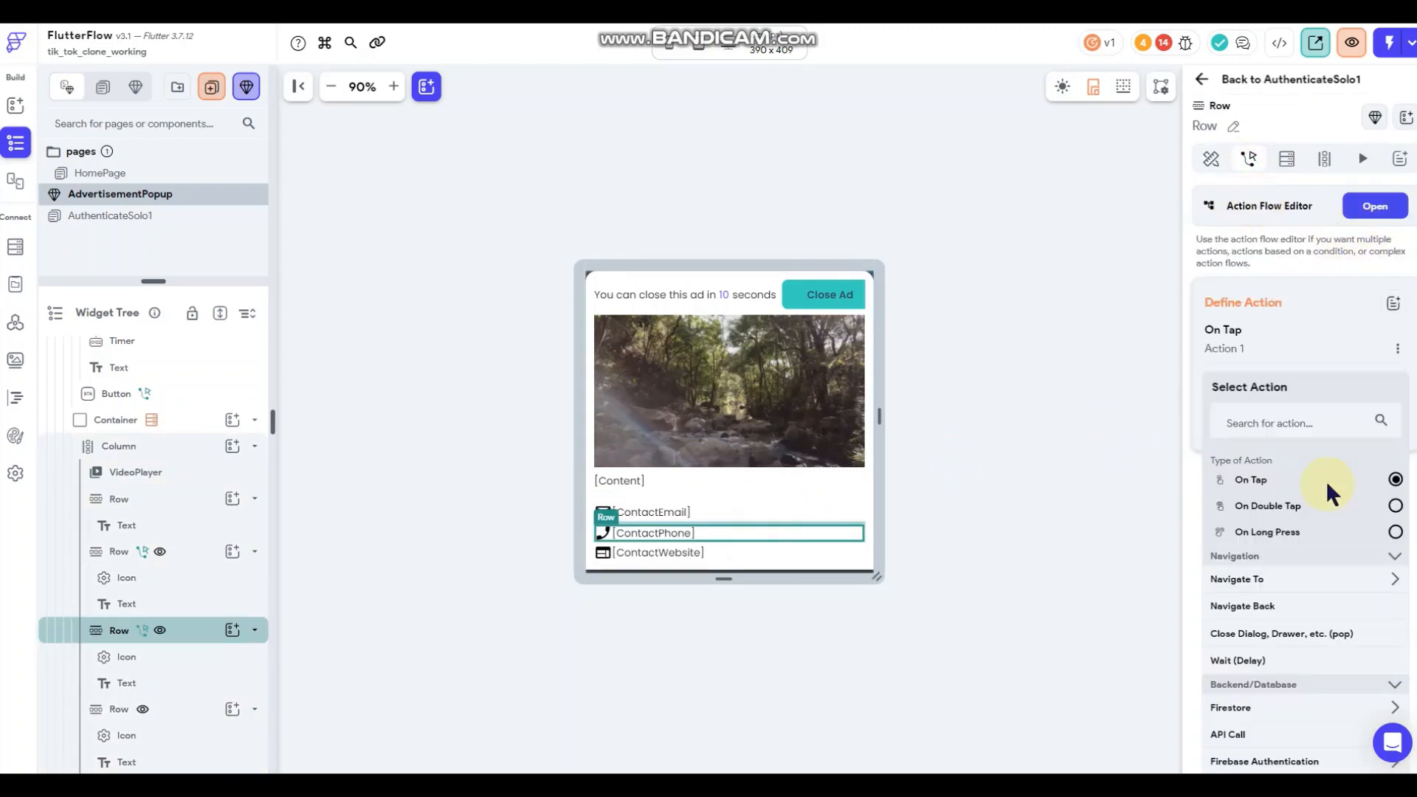
scroll(1326, 481, down, 7)
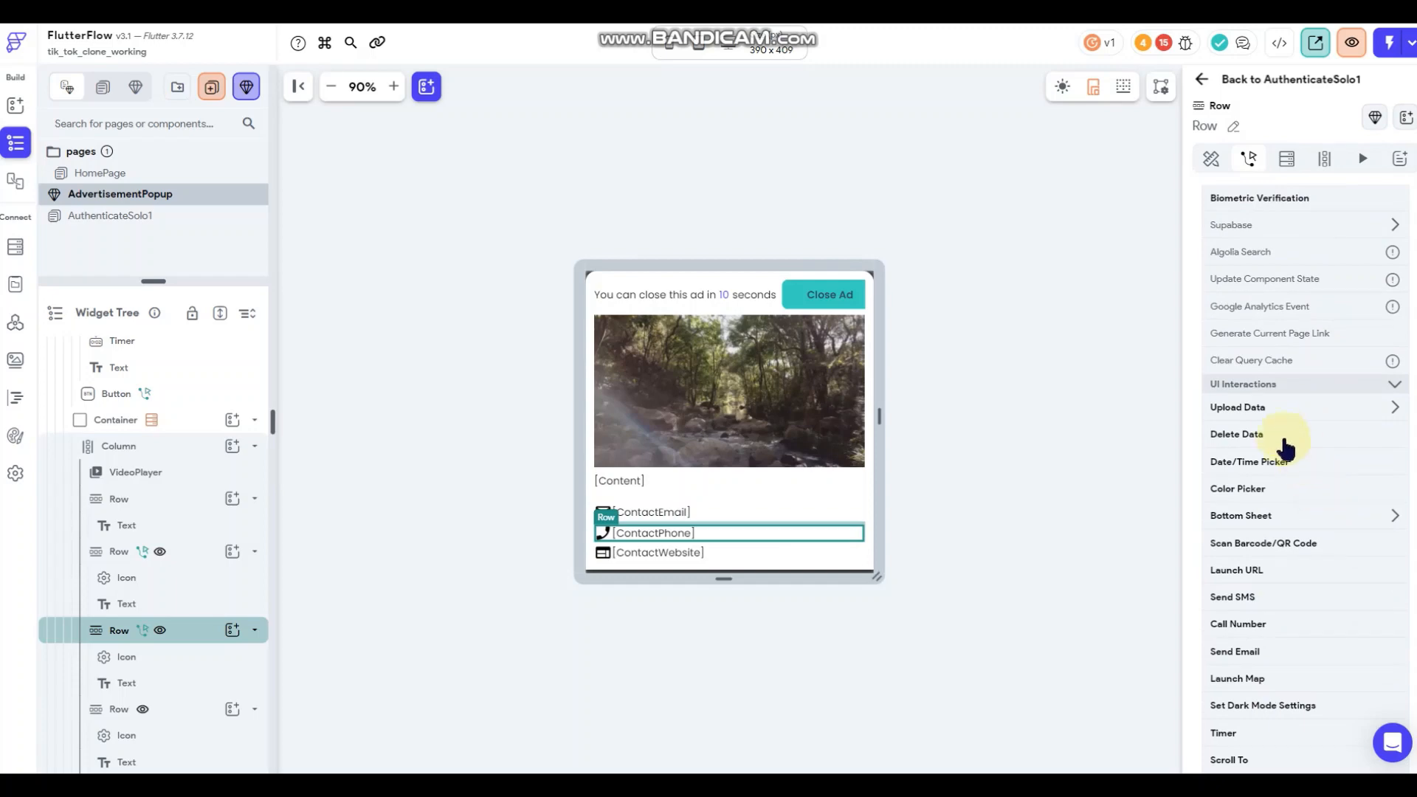
scroll(1249, 487, down, 2)
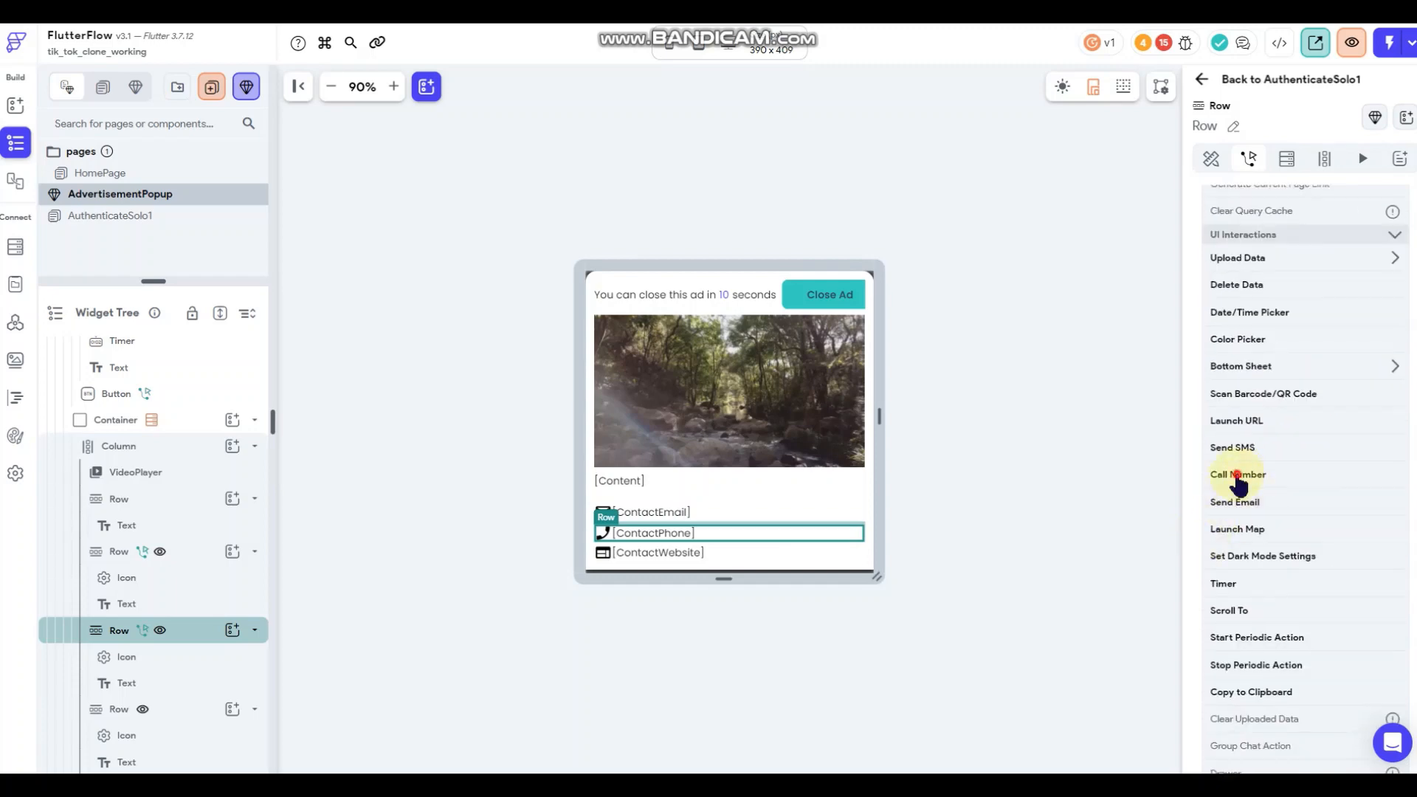
click(1237, 475)
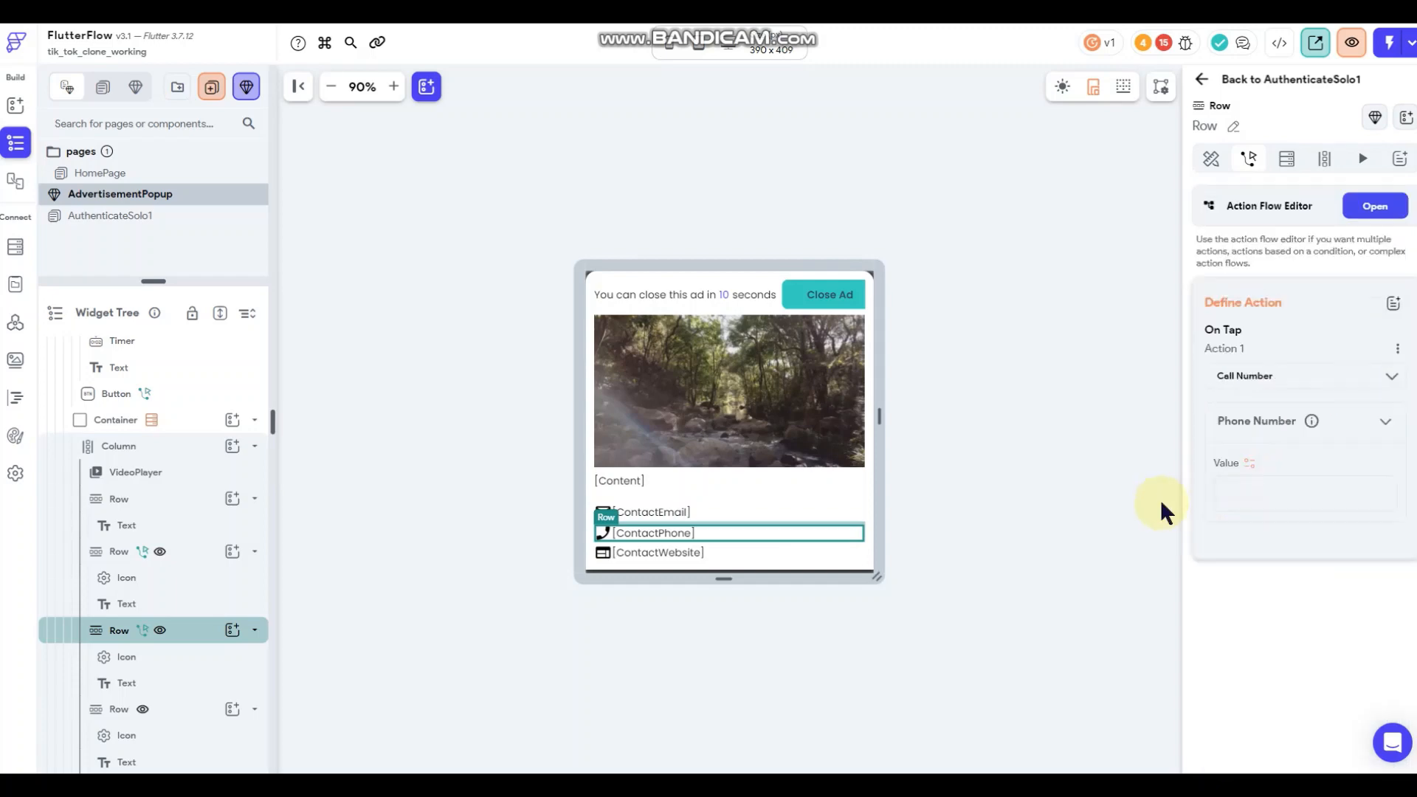
Bind the call action's phone number to ContactPhone from the Advertisements Document.
click(1247, 466)
click(1091, 539)
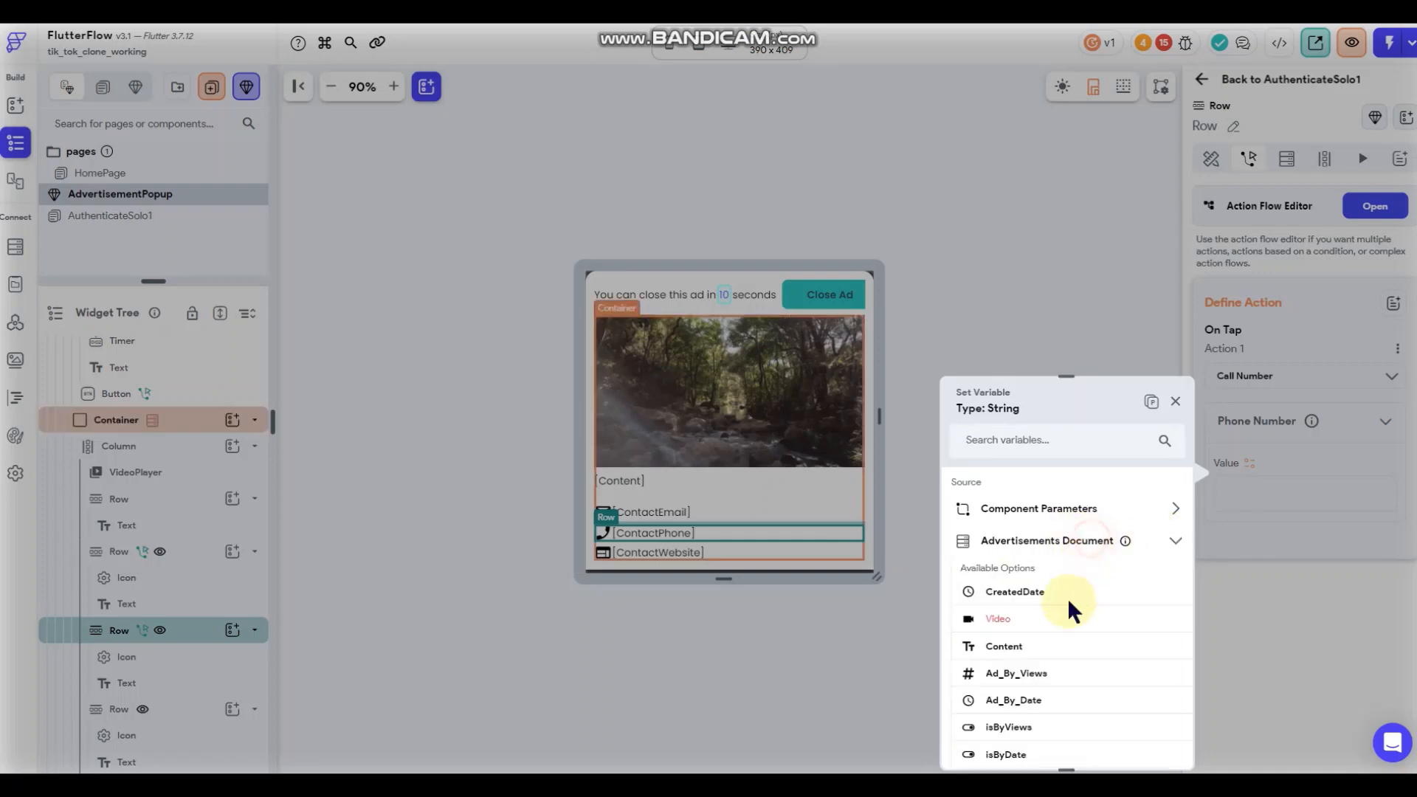
scroll(1068, 613, down, 2)
click(1030, 661)
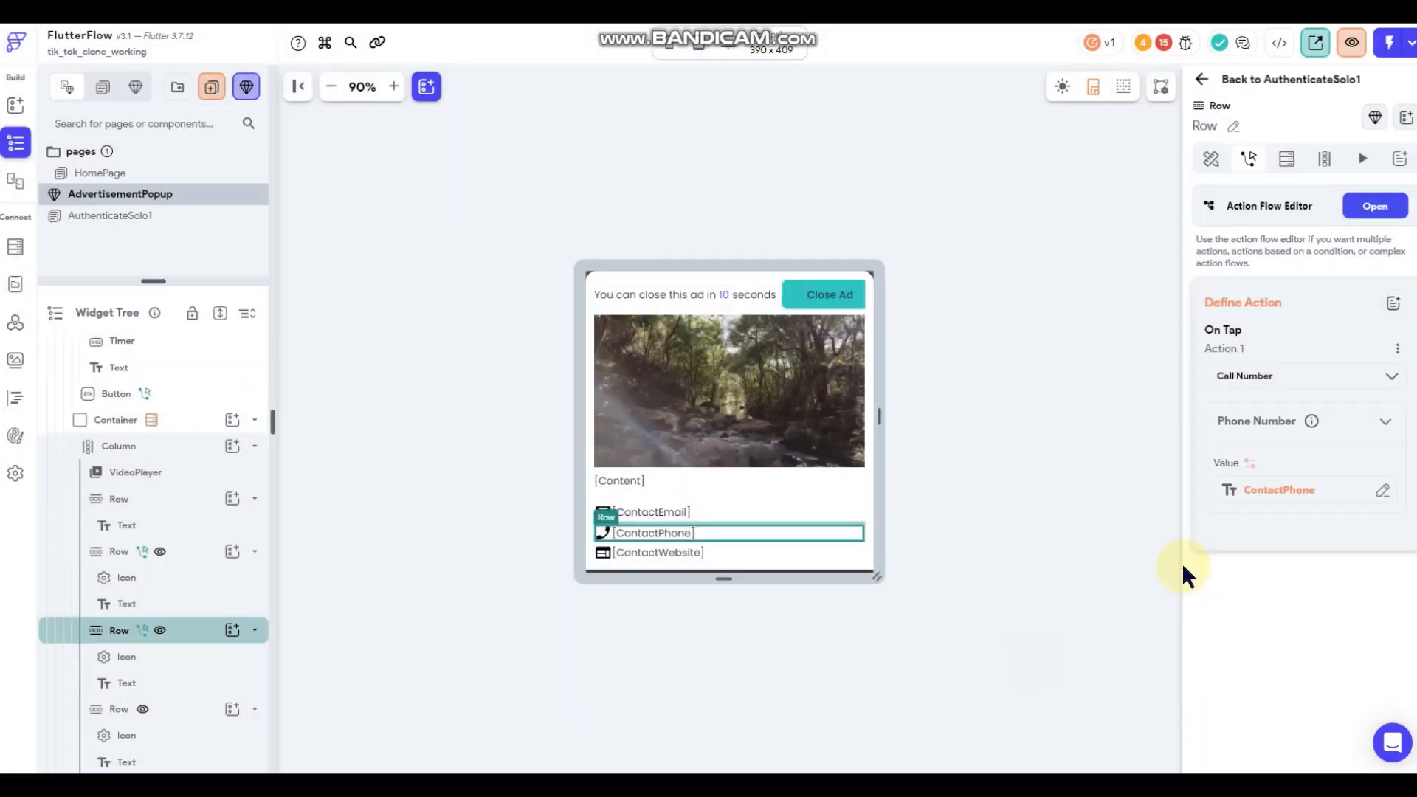
Add an On Tap action of type Launch URL to the ContactWebsite row.
click(732, 555)
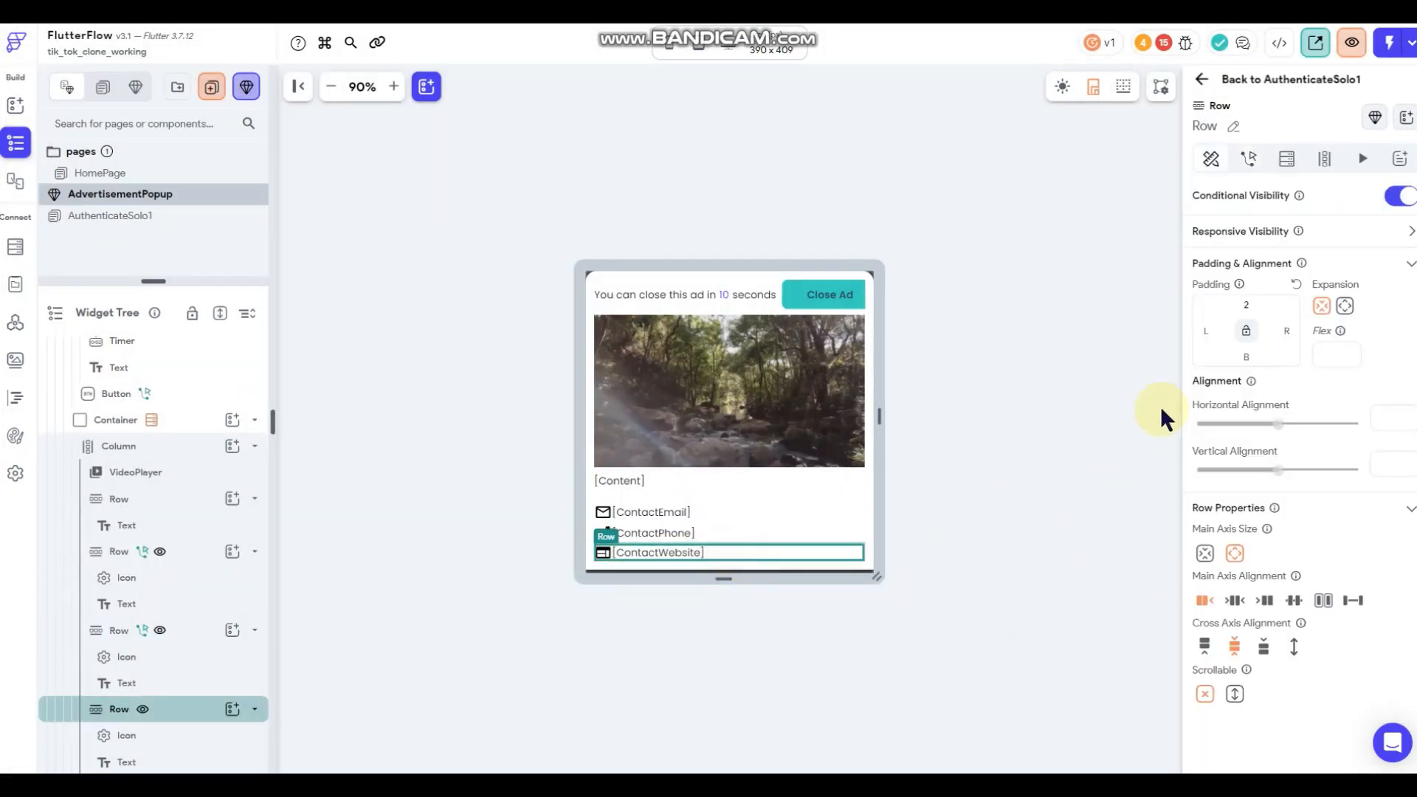
click(1253, 161)
click(1274, 294)
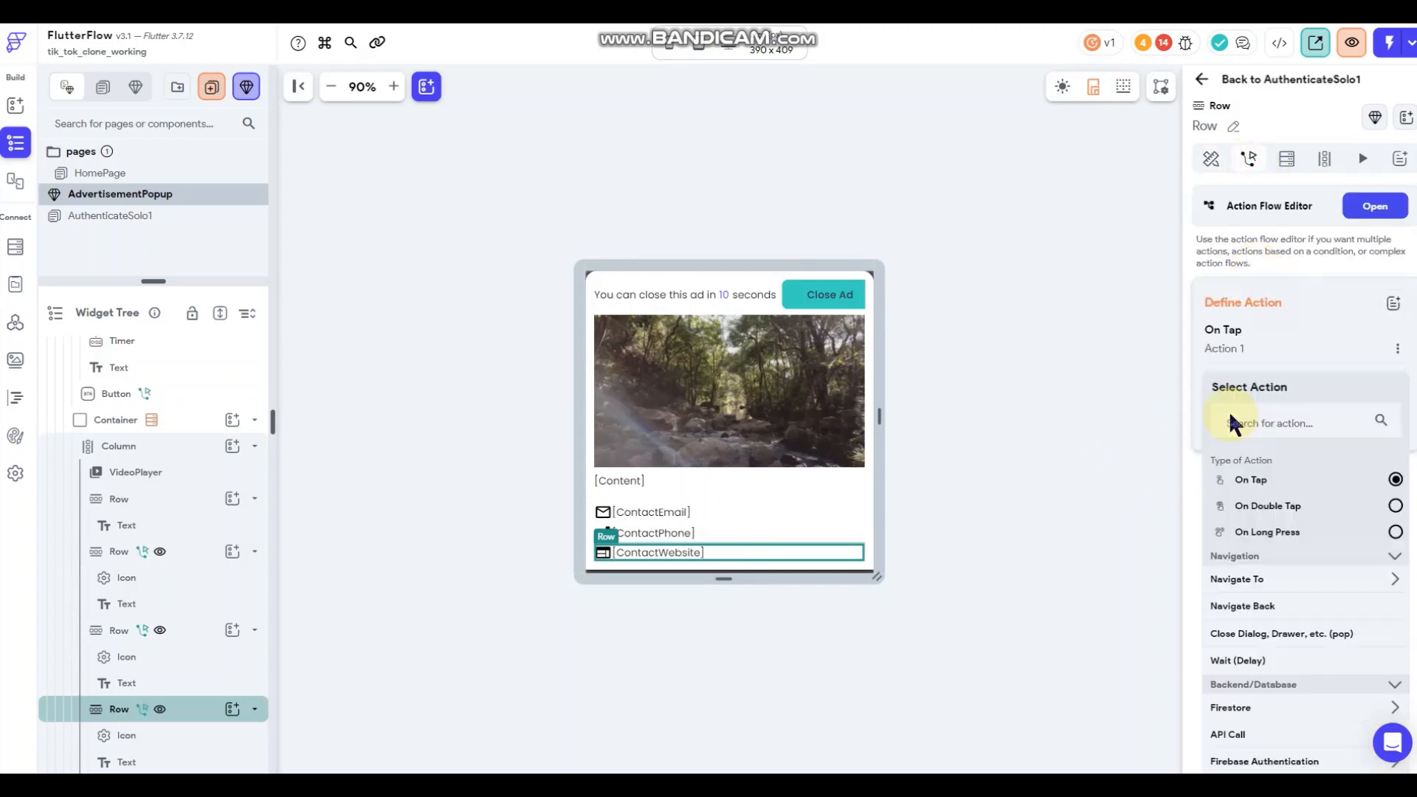
click(1294, 422)
scroll(1313, 455, down, 9)
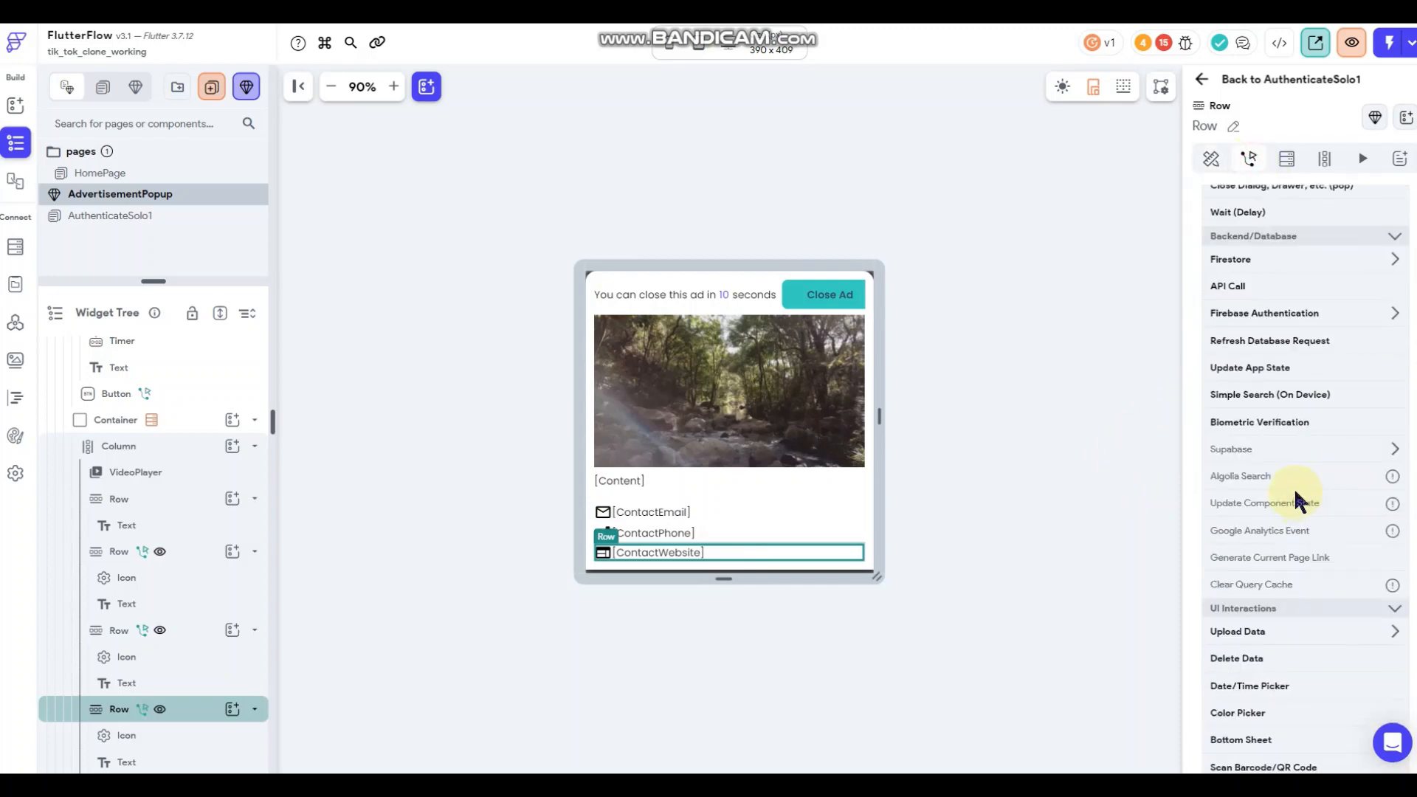
click(1309, 570)
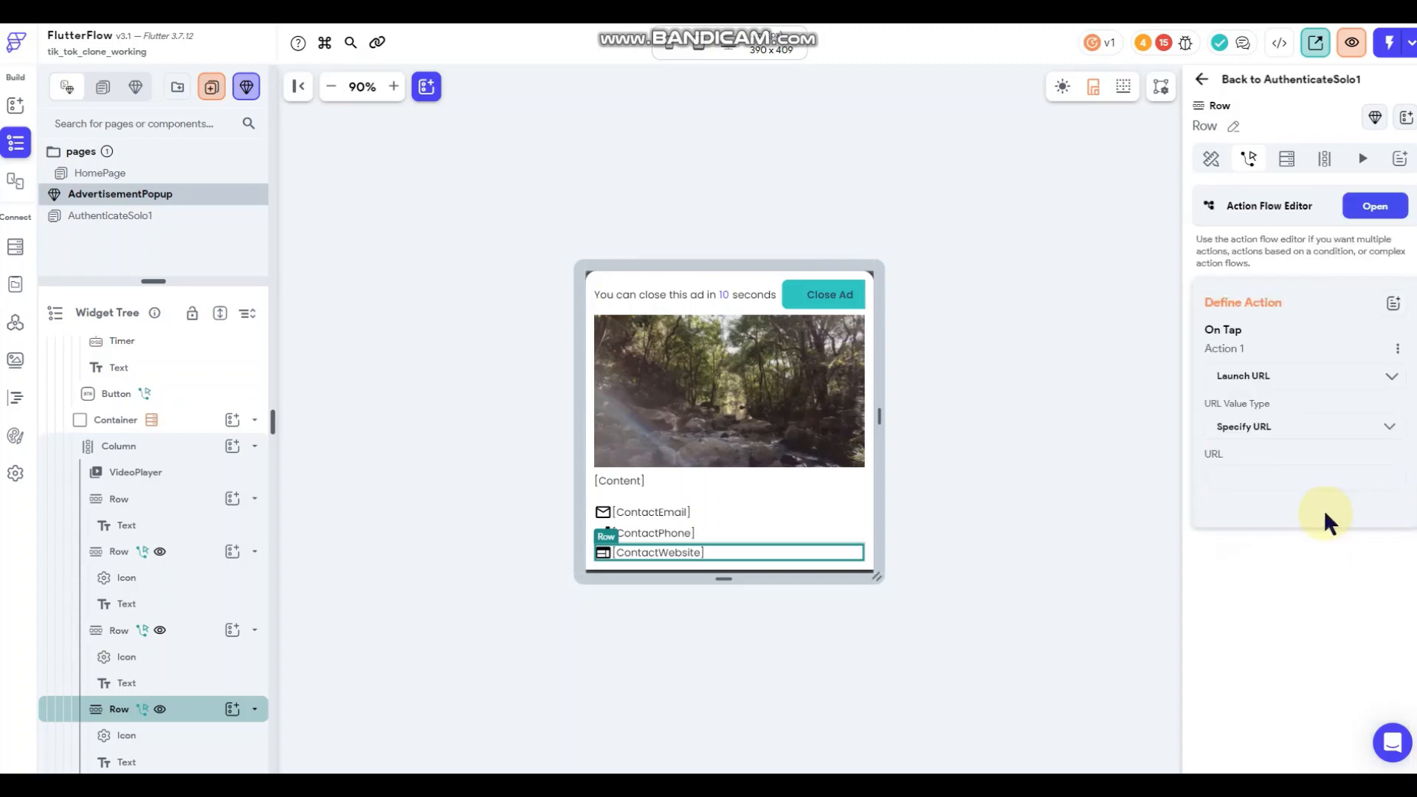
Set the launch action's URL value type to From Variable and bind it to ContactWebsite from the Advertisements Document.
click(1293, 441)
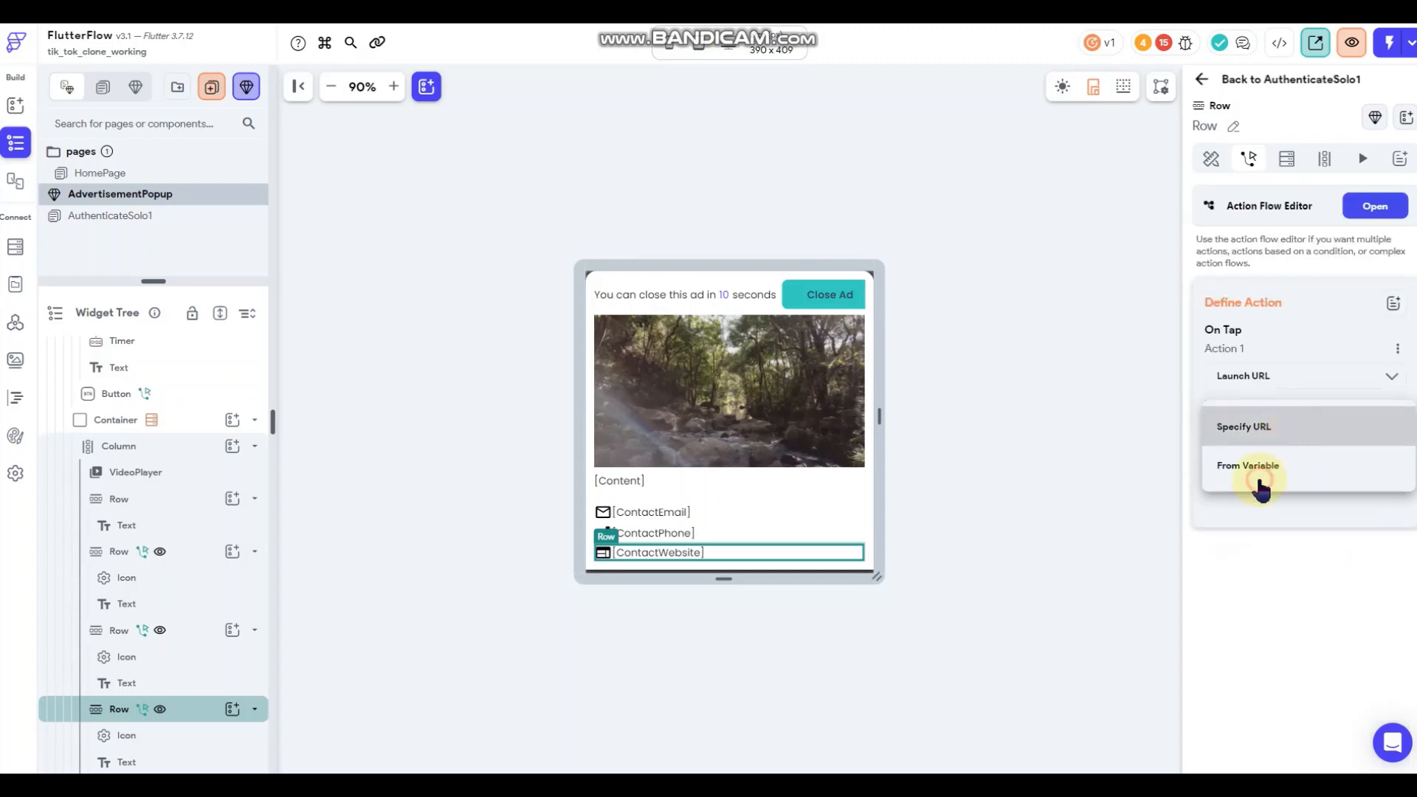
click(1256, 472)
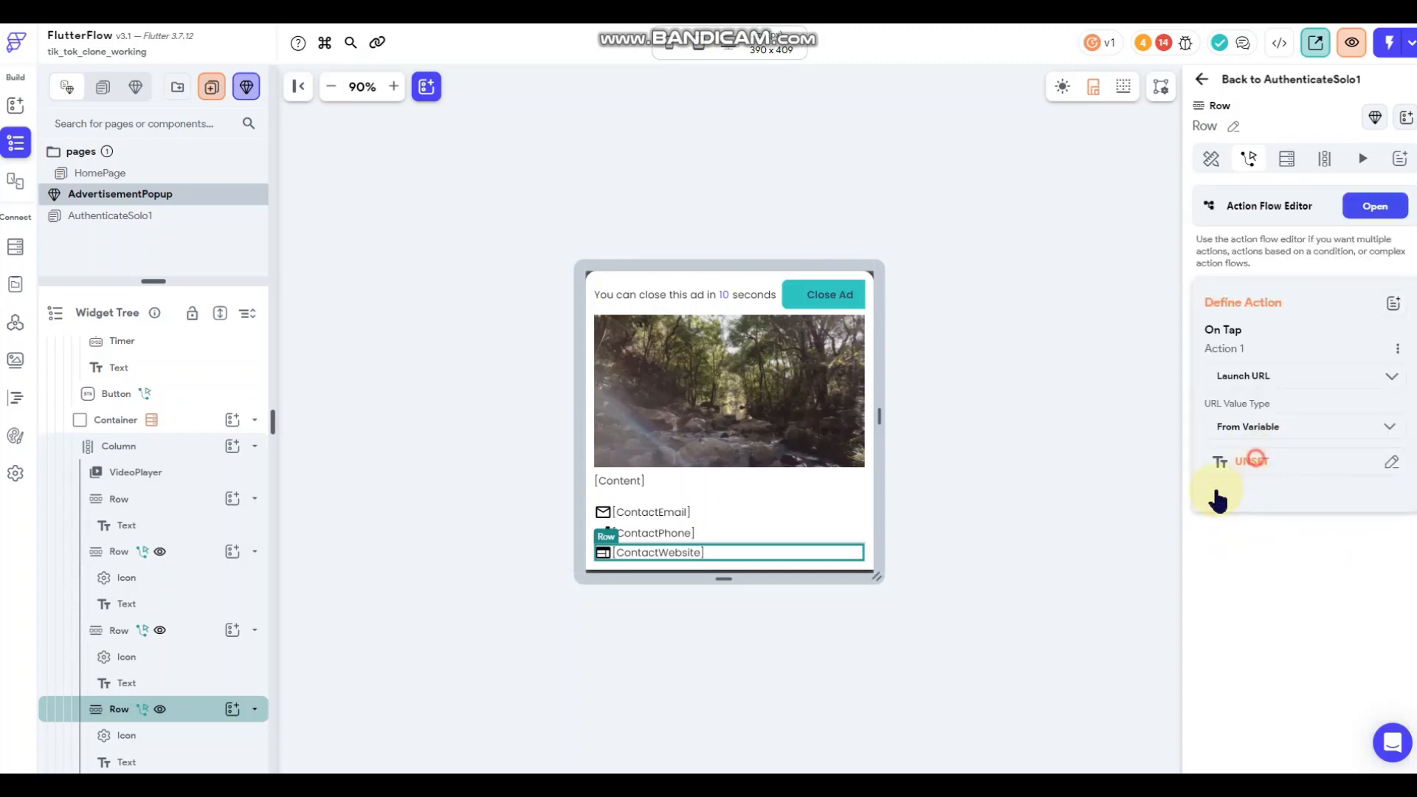
click(1253, 460)
click(1083, 547)
scroll(1053, 619, down, 3)
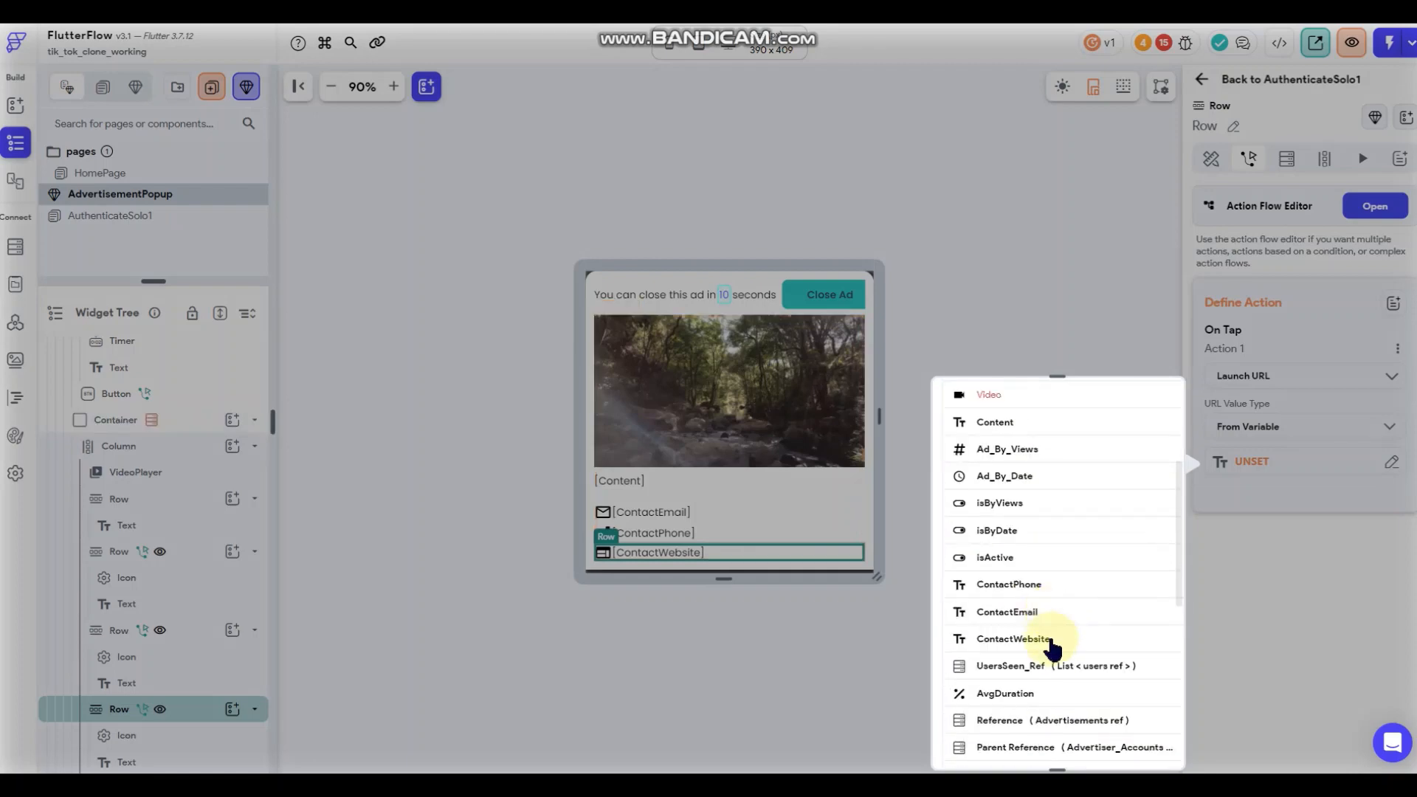
click(1039, 638)
click(1051, 399)
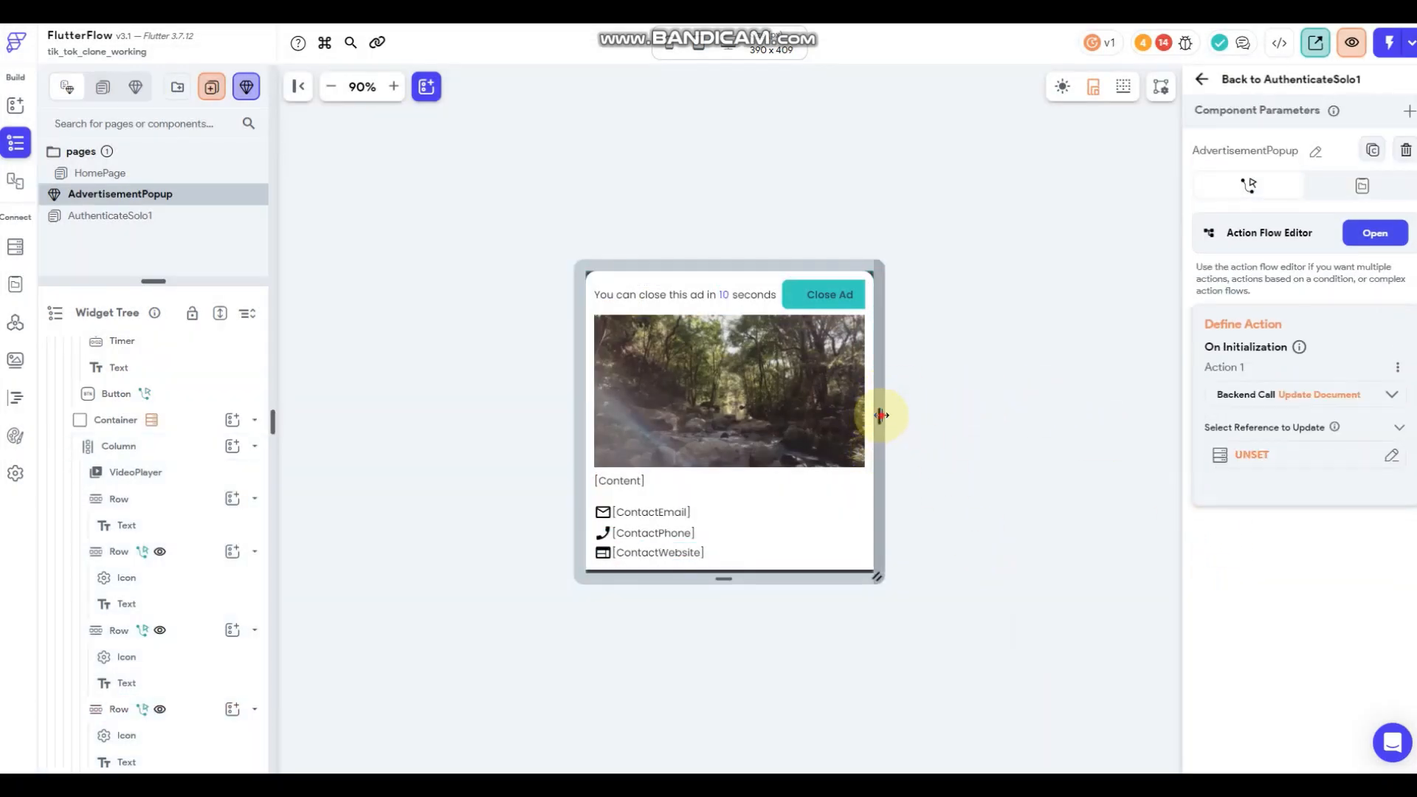
Change the component canvas to the iPhone 13 size, 390 x 844.
mouse_move(881, 416)
mouse_down()
mouse_move(896, 418)
mouse_move(884, 416)
mouse_up()
click(770, 50)
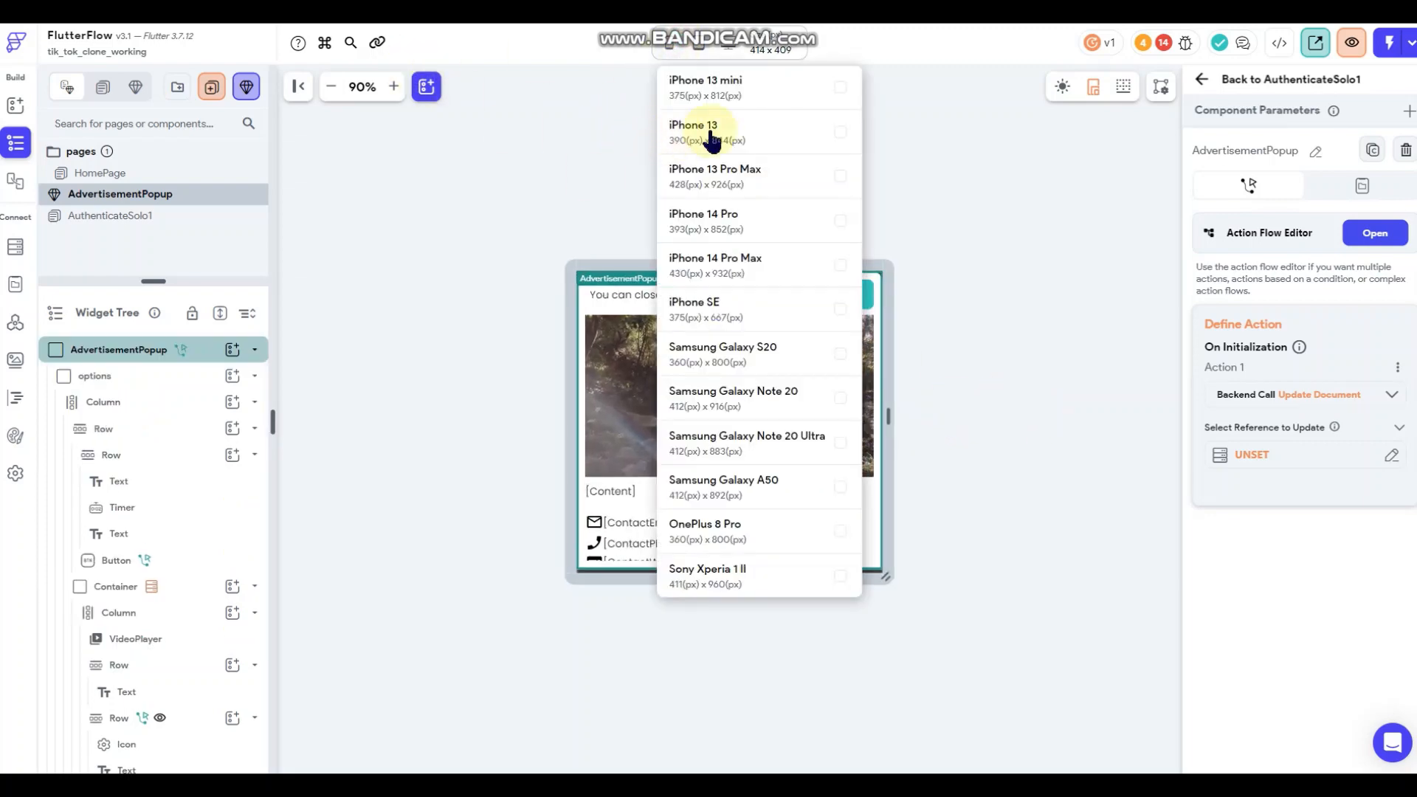
click(709, 134)
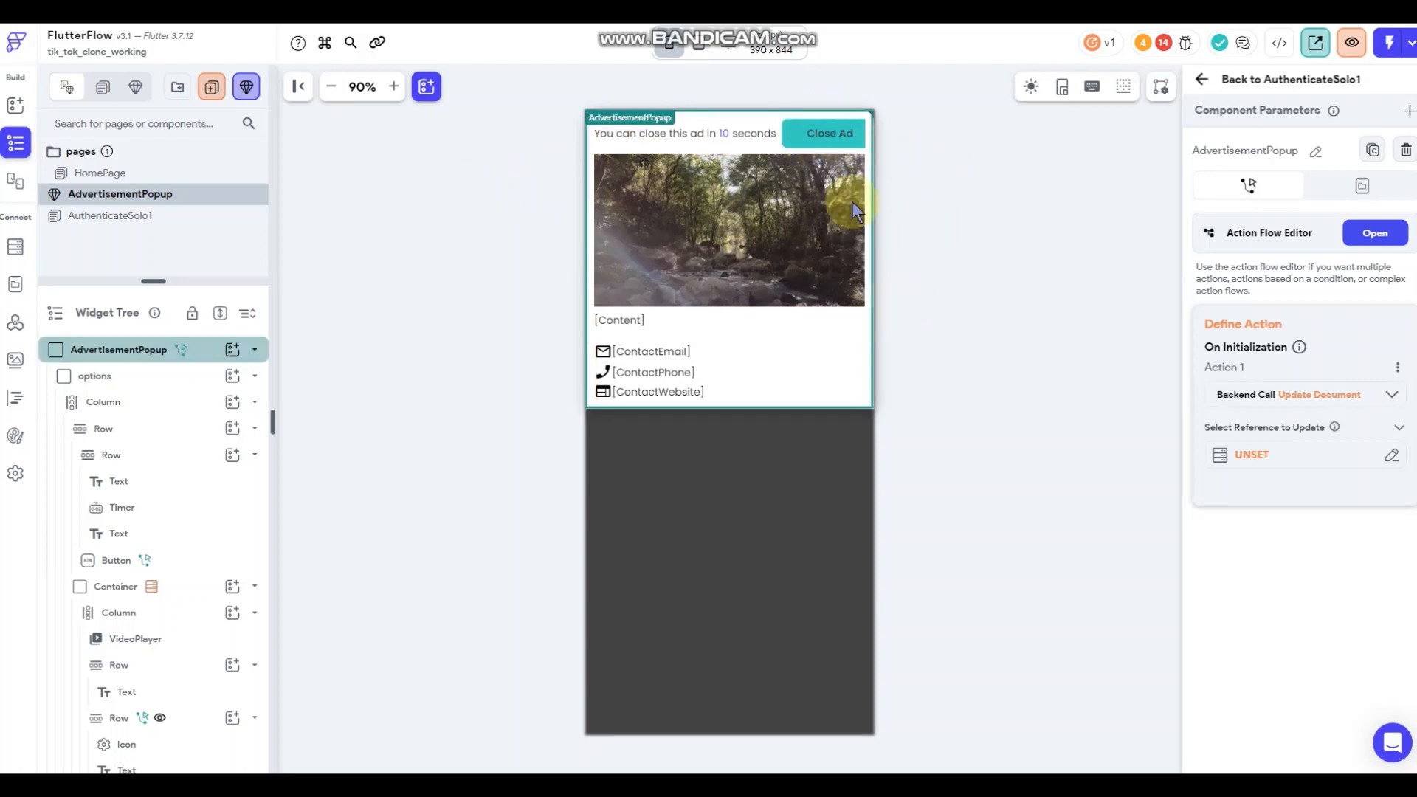
Set the Main Axis Size to minimum for the row holding the countdown text and the Close Ad button.
click(803, 149)
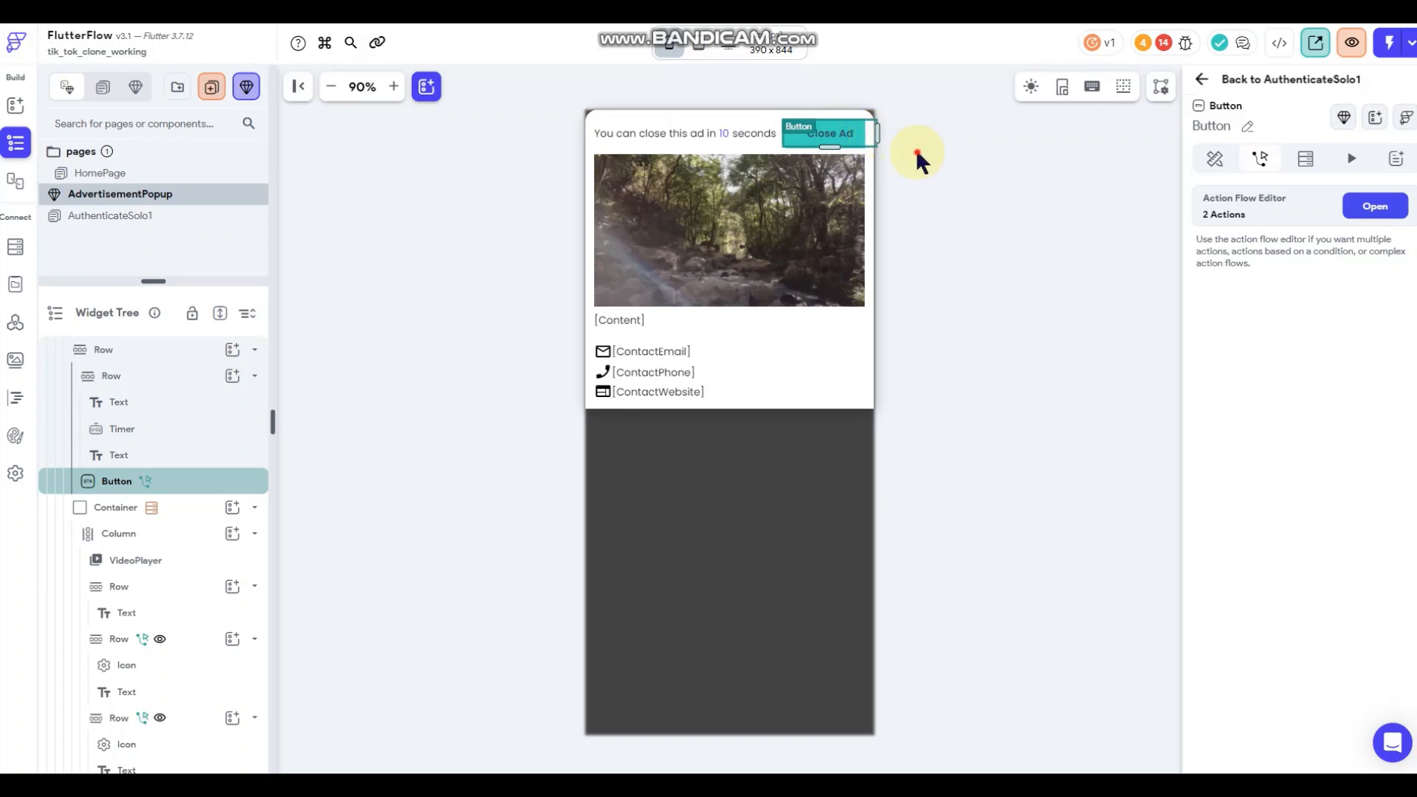
click(915, 148)
click(845, 133)
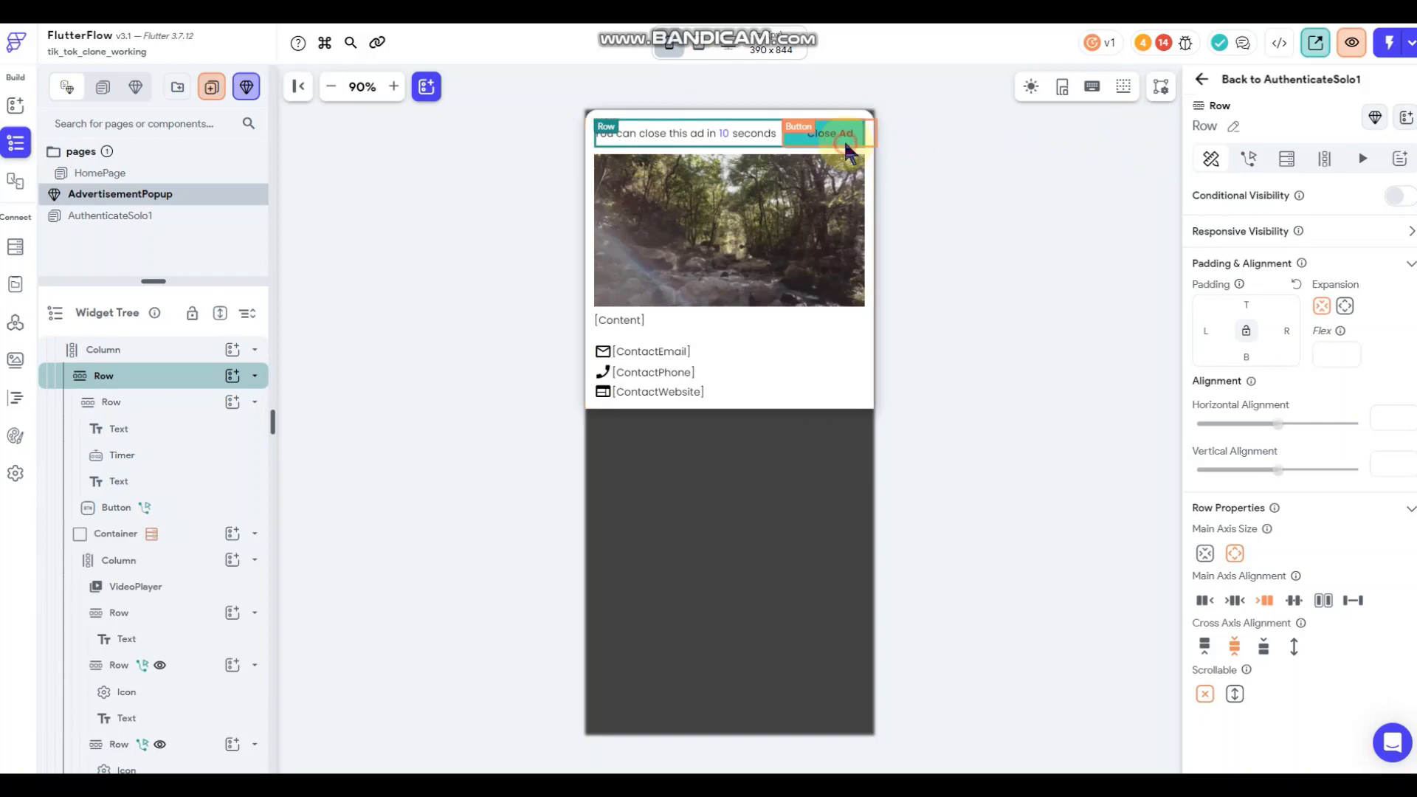
click(804, 153)
click(804, 154)
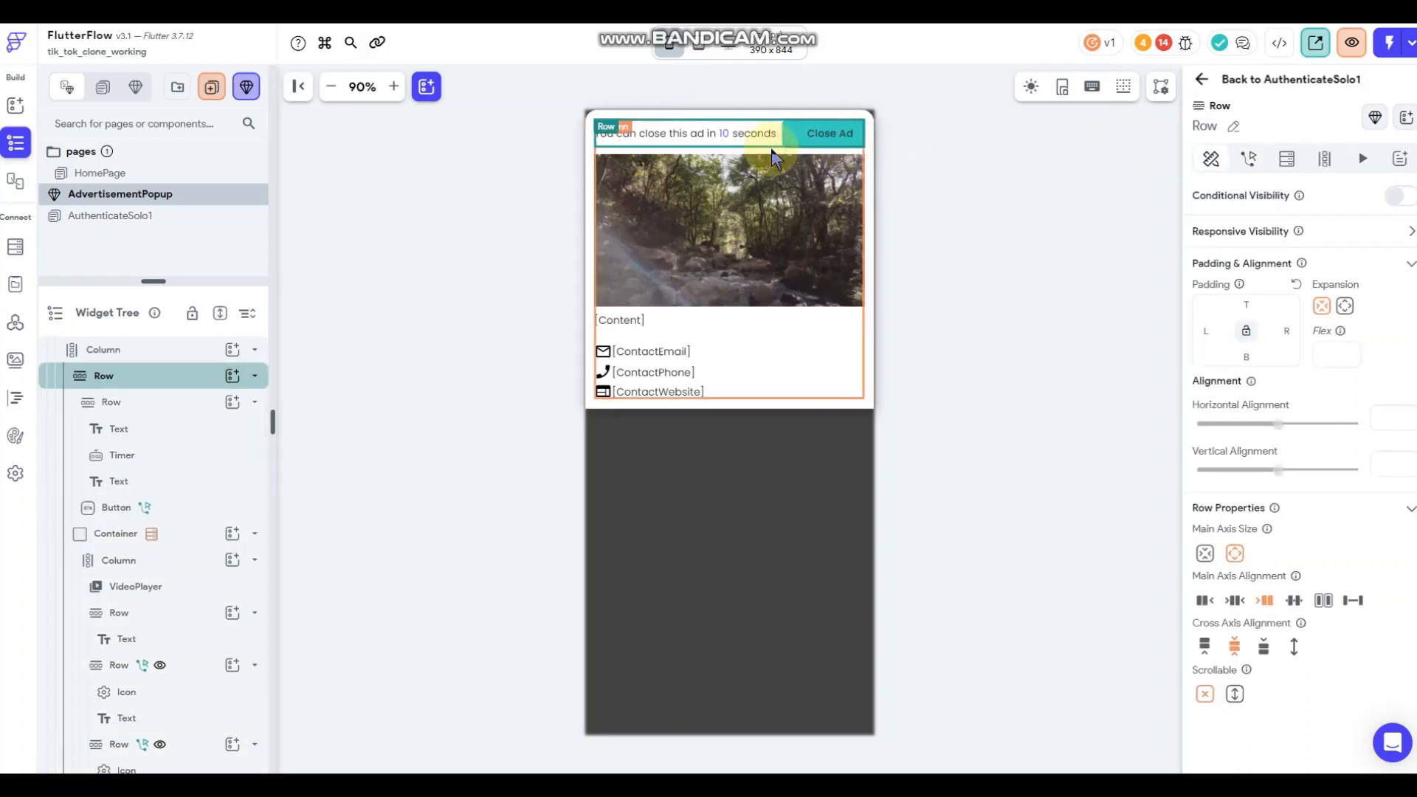
click(1201, 554)
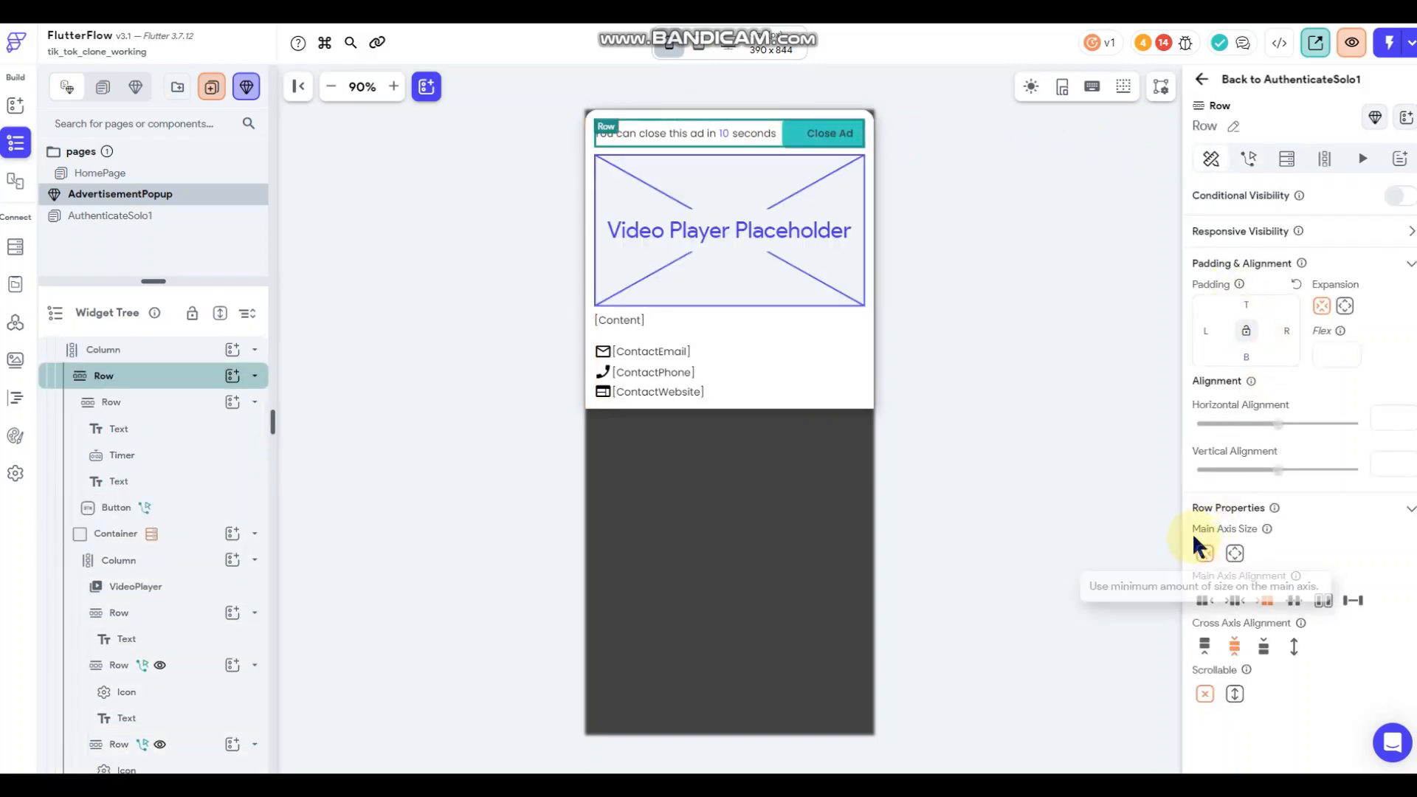
click(812, 140)
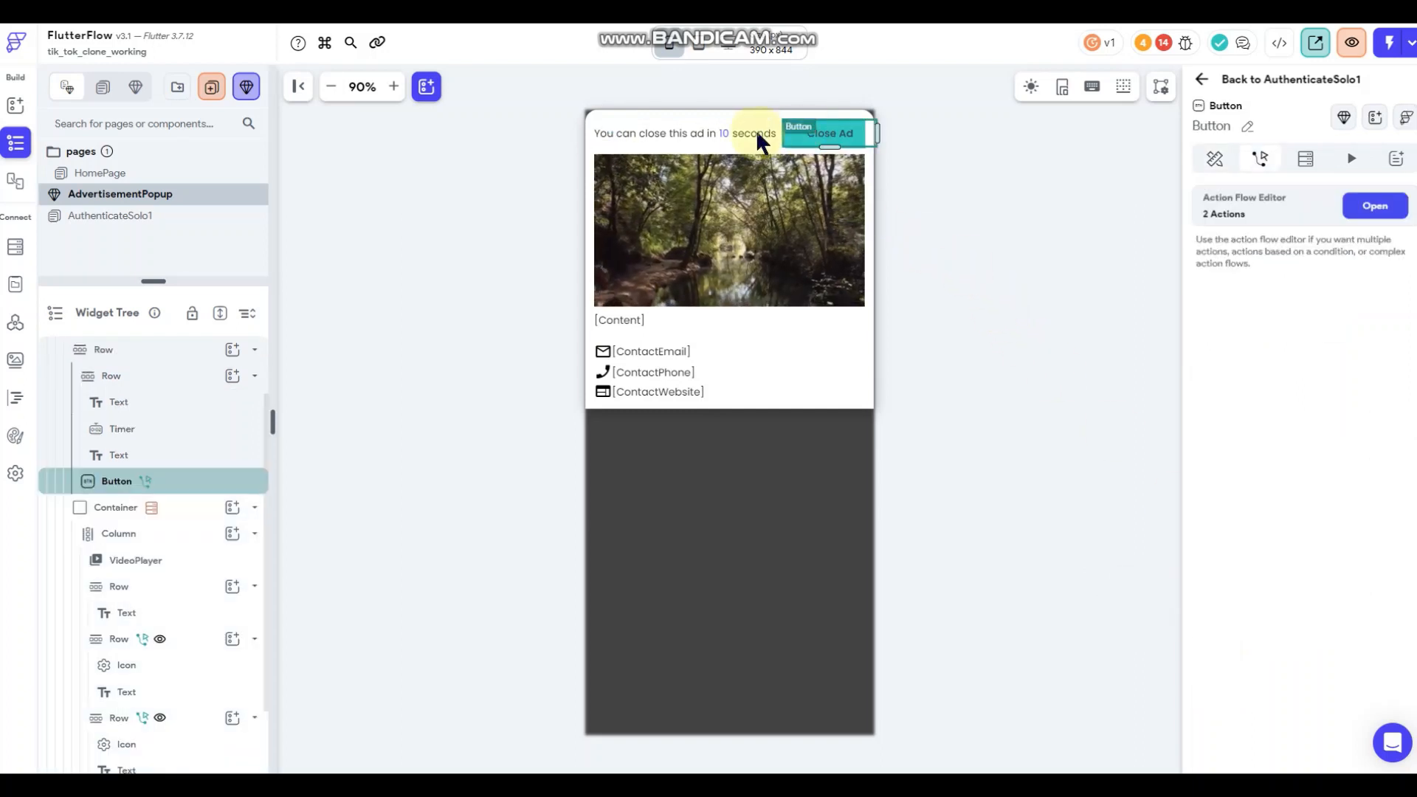
click(979, 180)
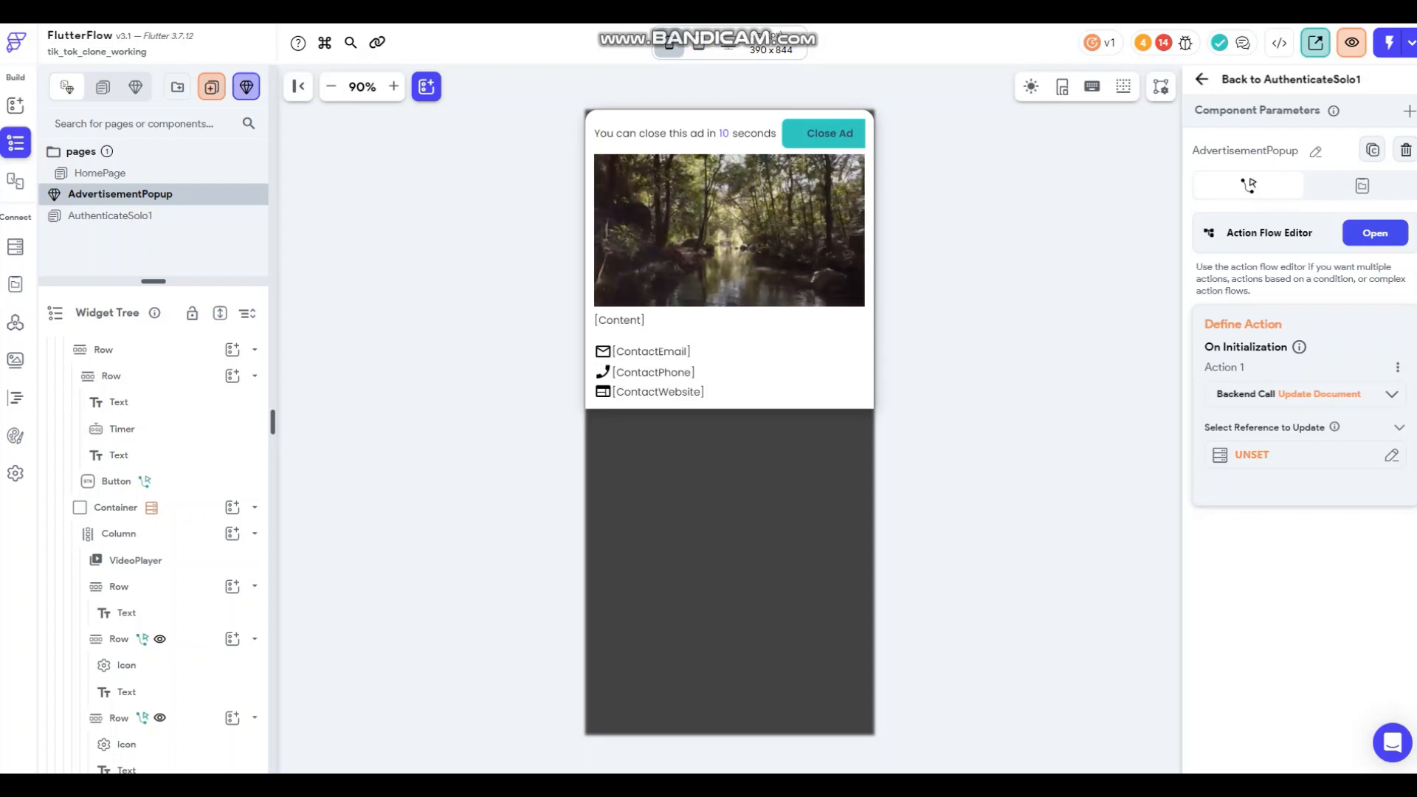
Return to the AuthenticateSolo1 page and reopen the AdvertisementPopup component.
click(1204, 79)
click(155, 195)
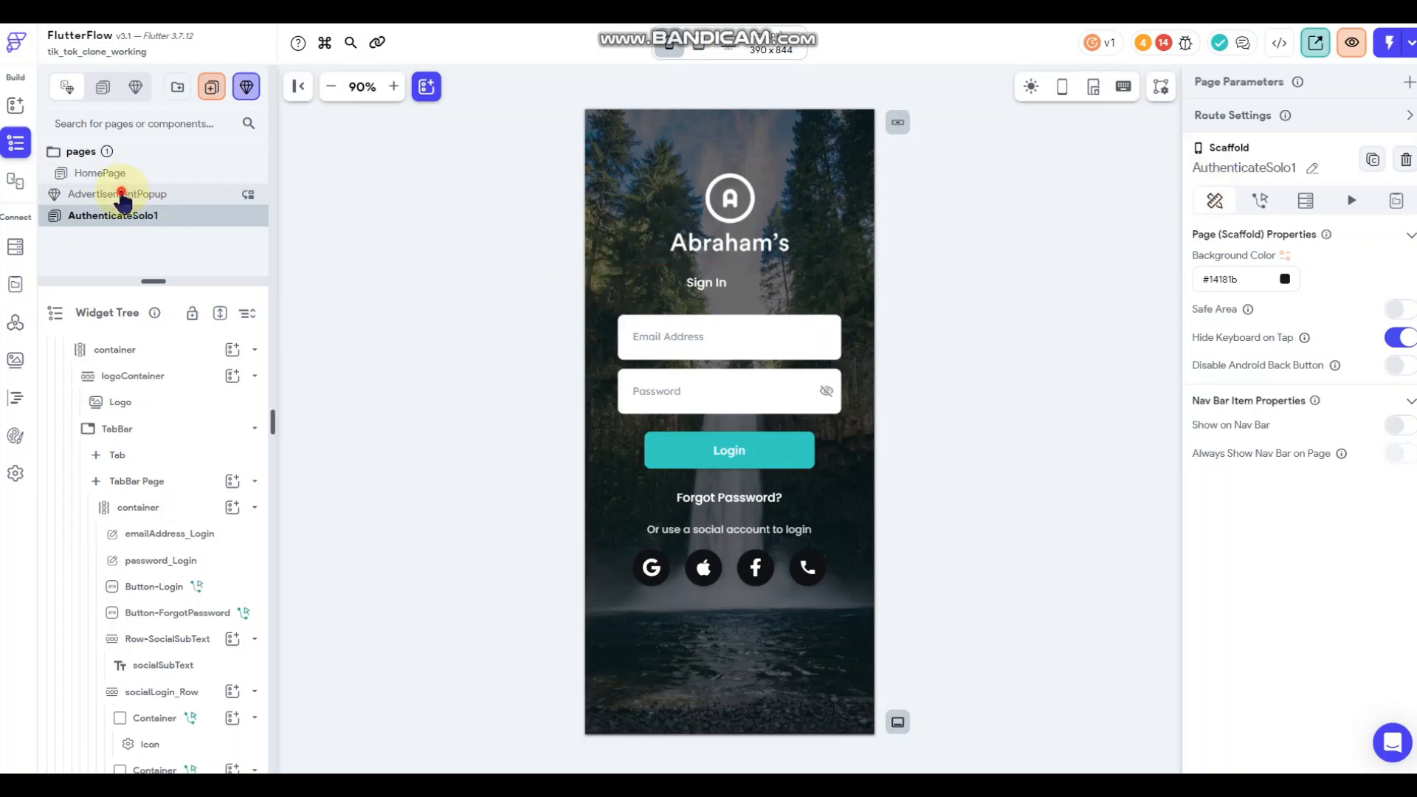
click(1085, 231)
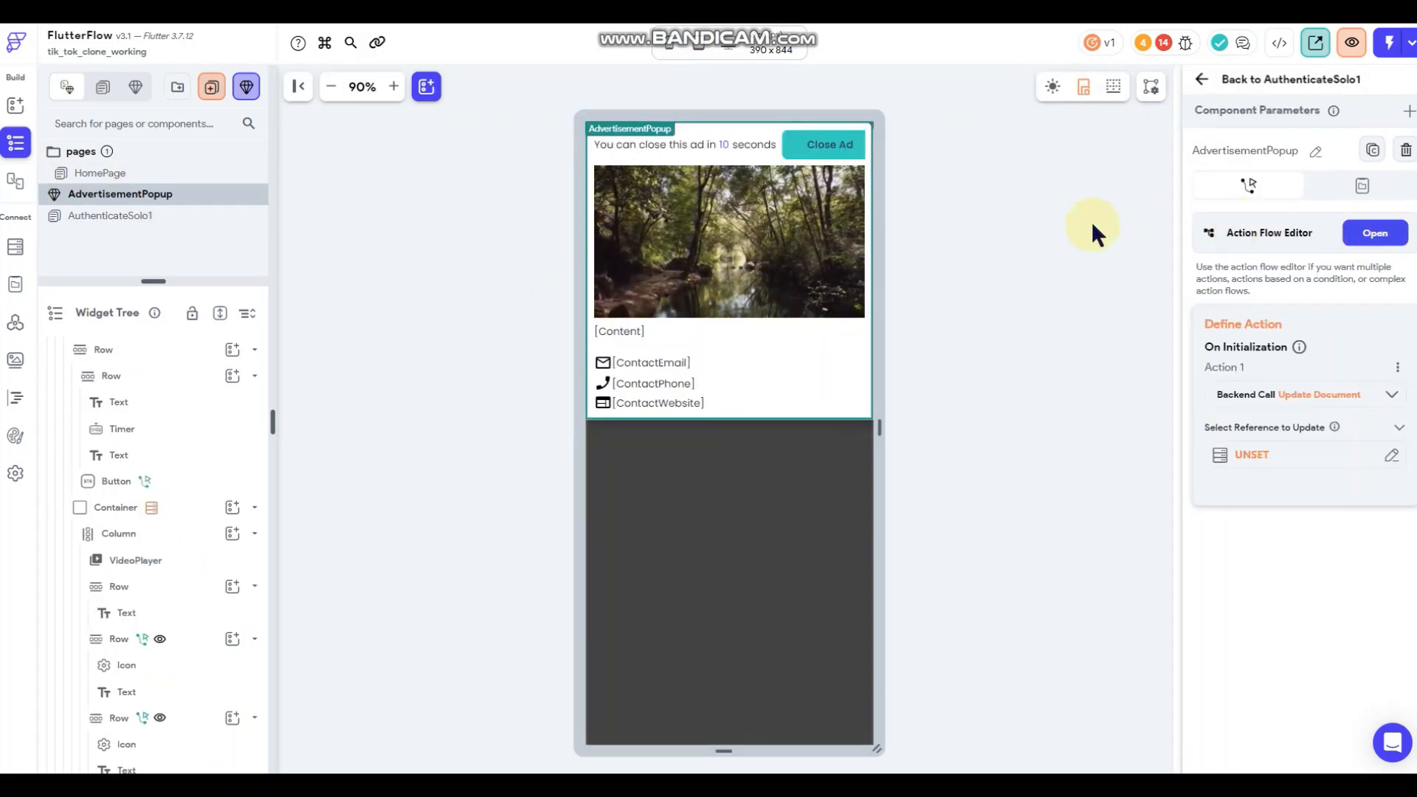
Open the HomePage and launch the app preview.
click(131, 173)
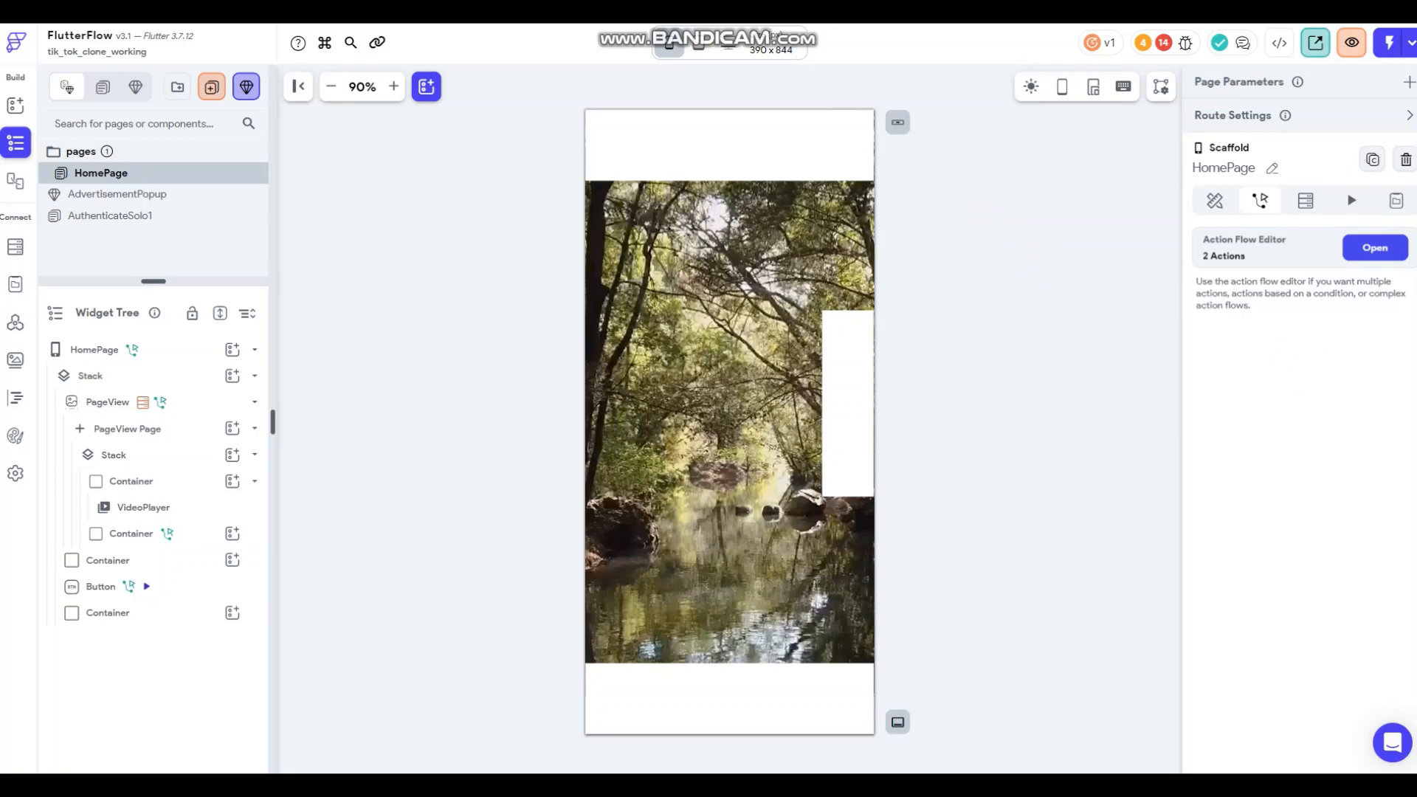
click(1351, 42)
double_click(934, 261)
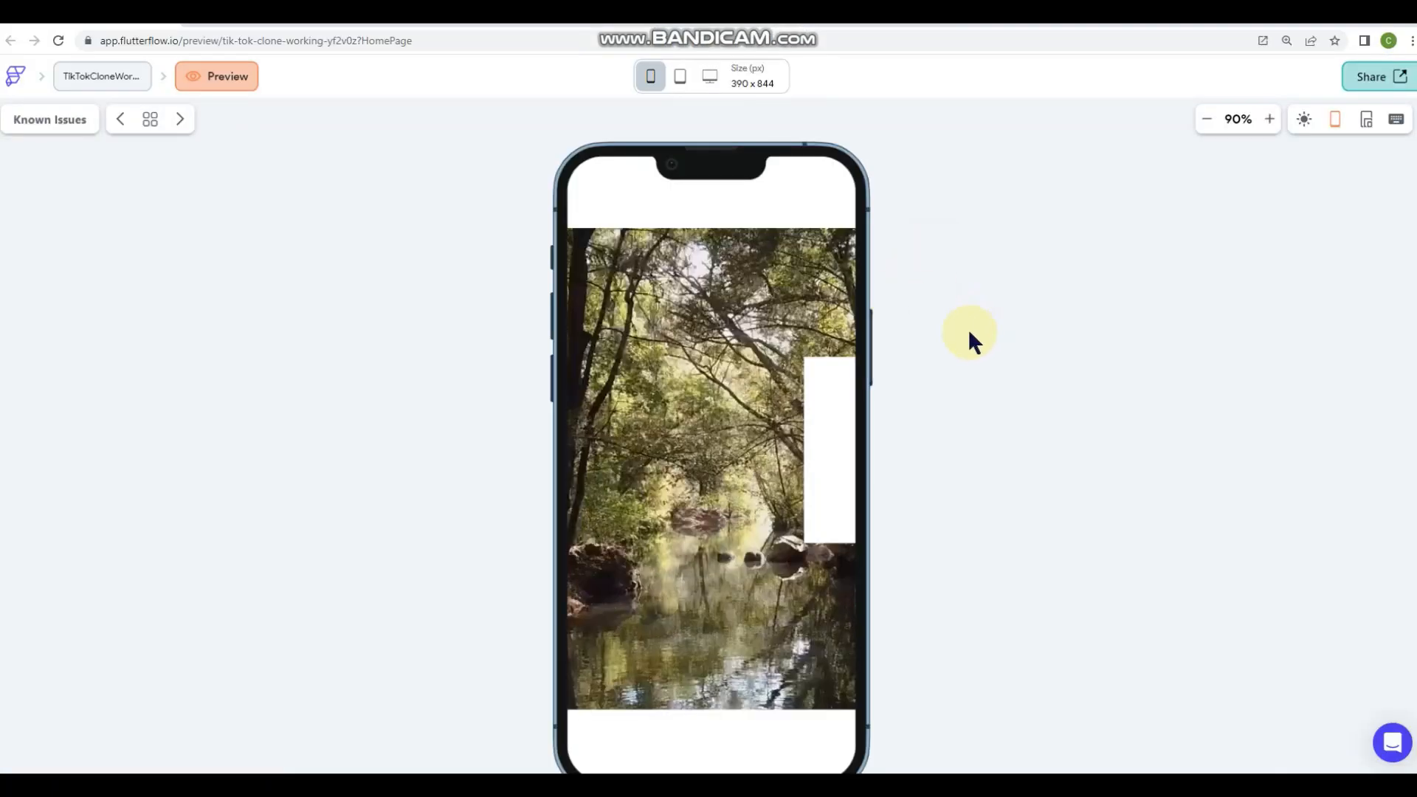
Try swiping up through the video feed in the app preview to test the advertisement popup.
scroll(969, 332, down, 2)
drag(674, 579, 666, 363)
drag(715, 502, 706, 287)
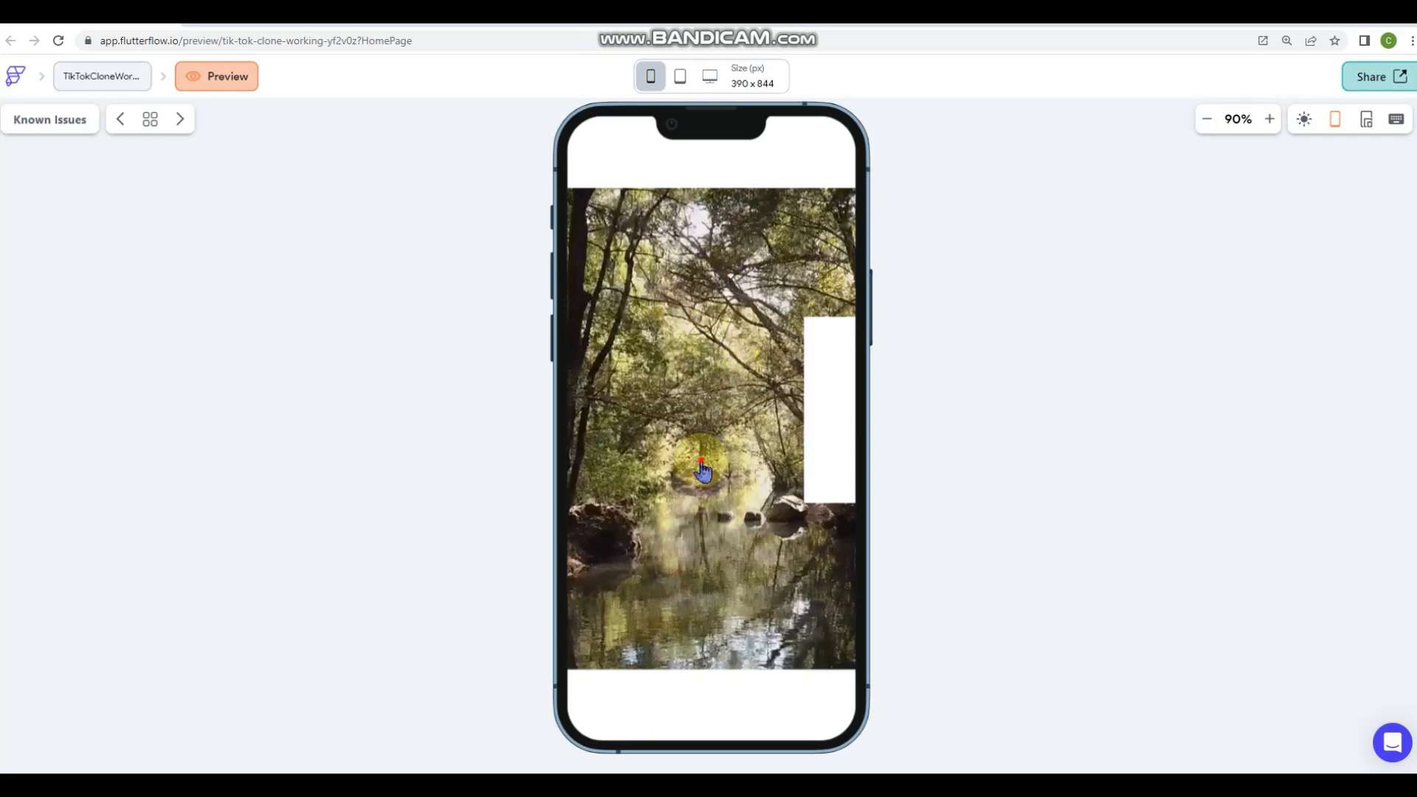
drag(702, 470, 742, 238)
drag(671, 369, 675, 241)
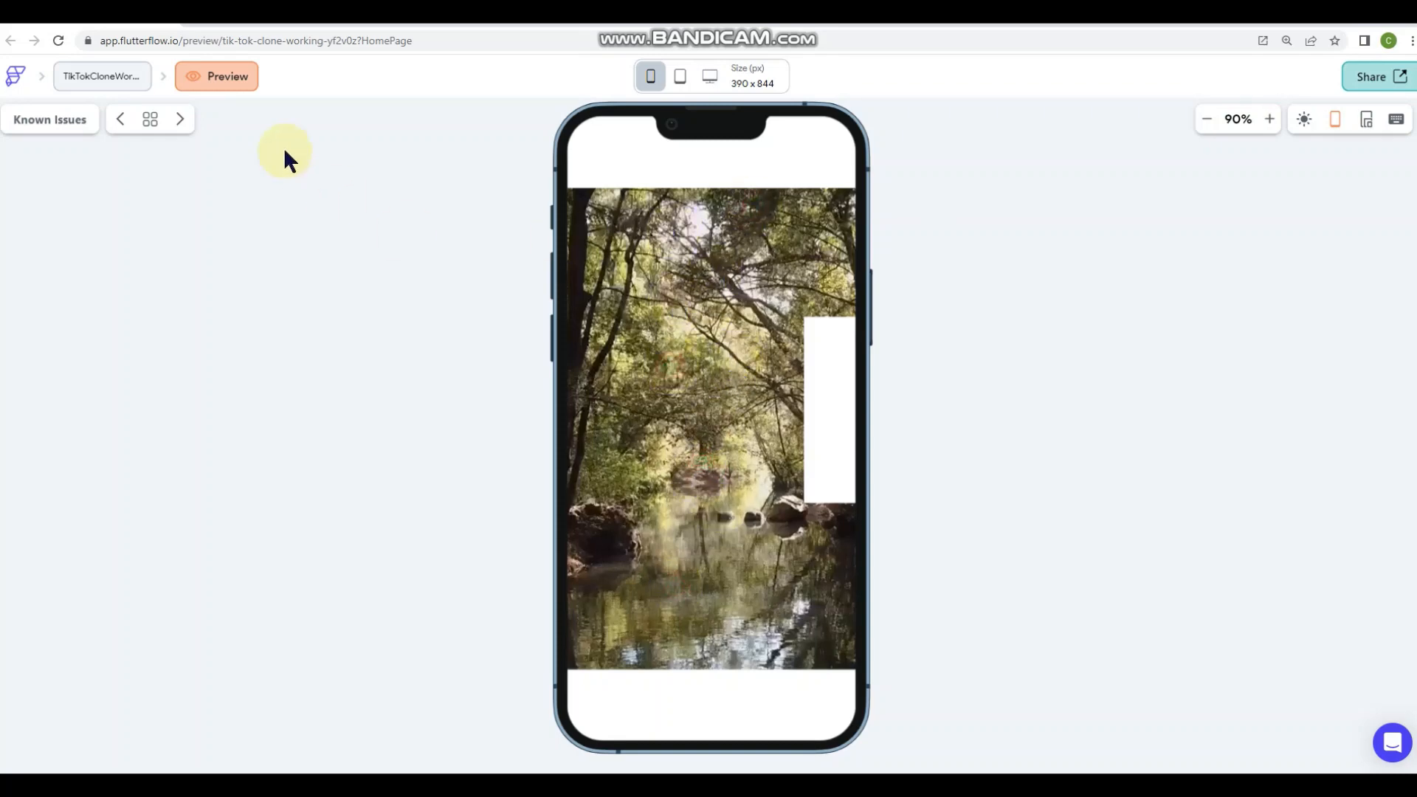
Return to the app builder, open the AdvertisementPopup component and check the row holding the countdown and Close Ad button.
click(168, 20)
click(954, 380)
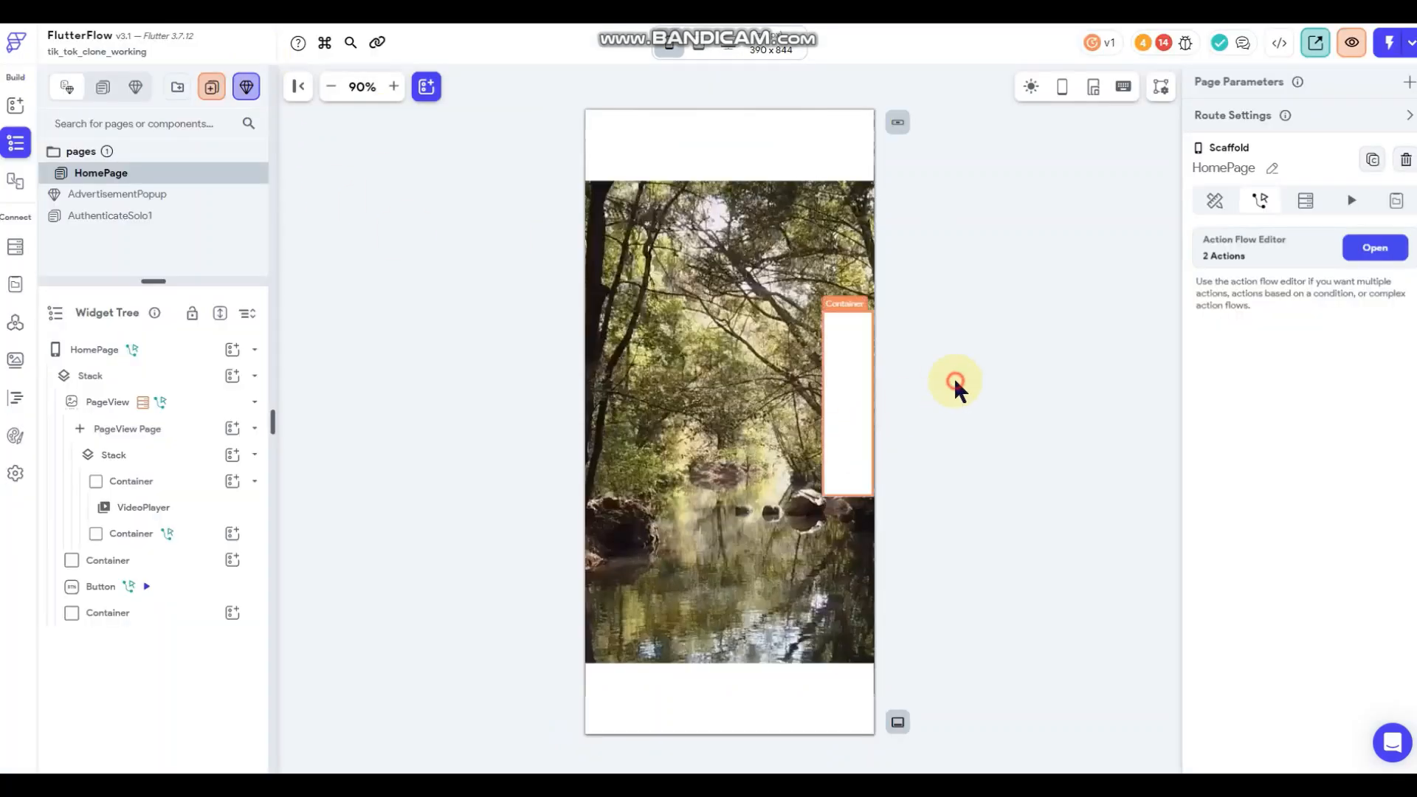
click(955, 381)
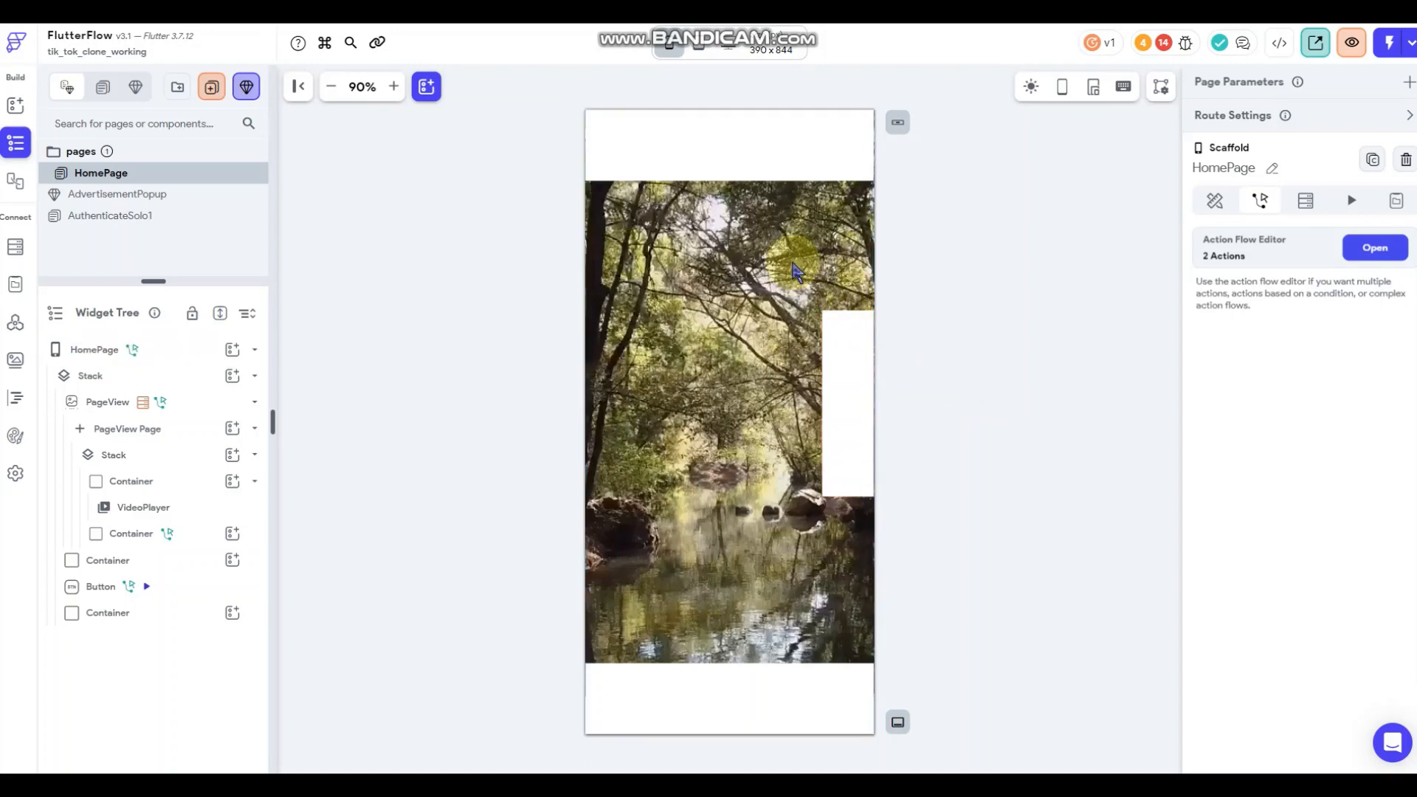
click(1174, 353)
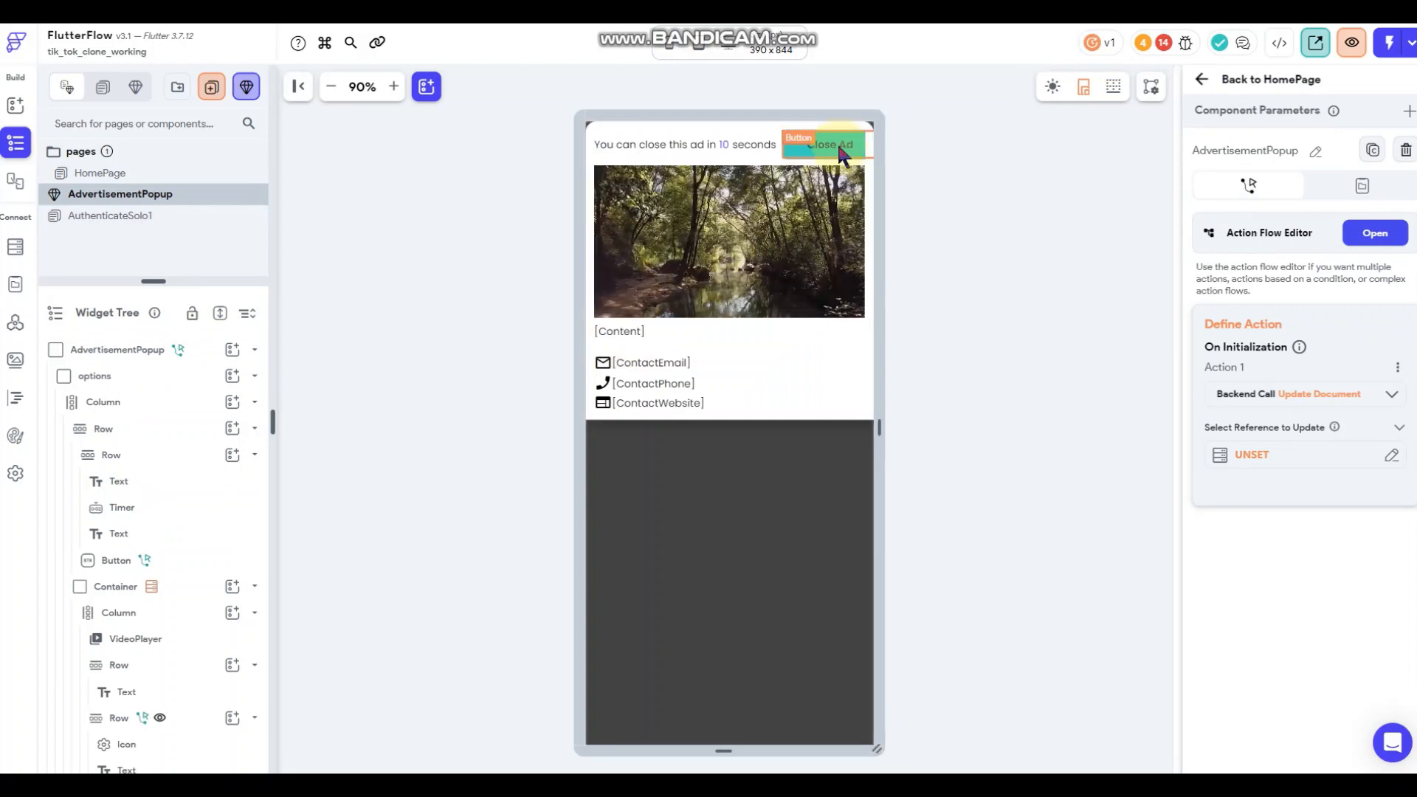
click(838, 146)
click(795, 151)
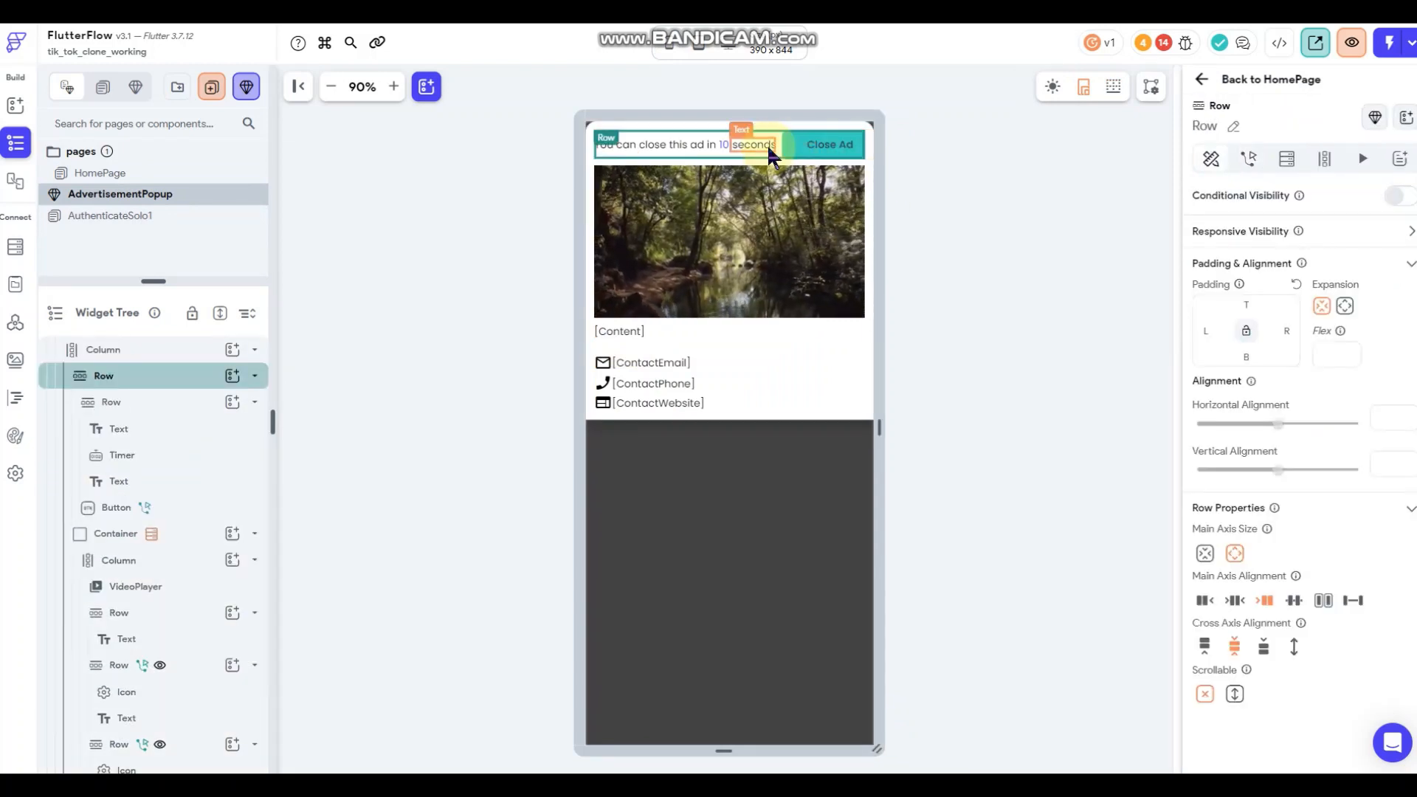
click(958, 150)
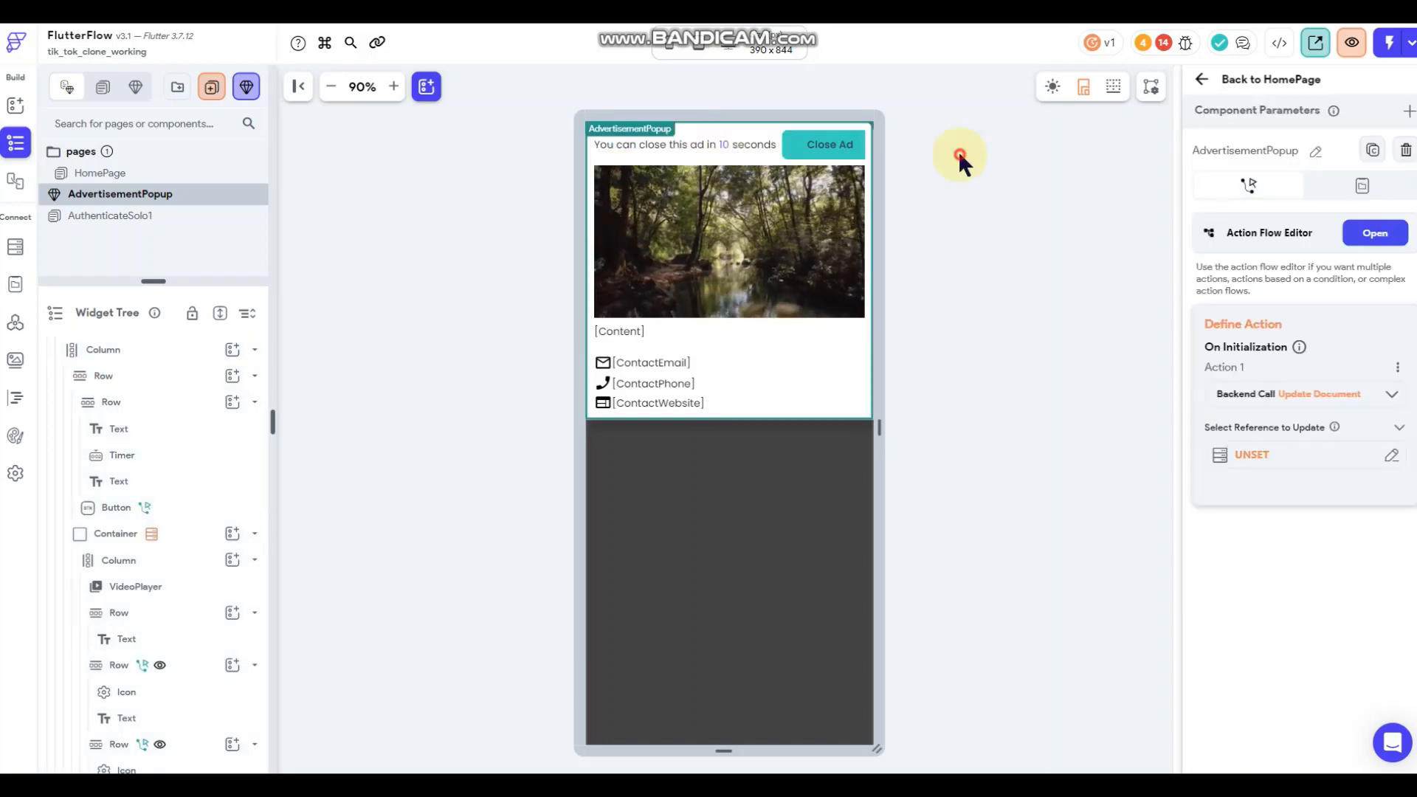
Try font sizes 20 and 10 on the "You can close this ad in" text.
click(667, 142)
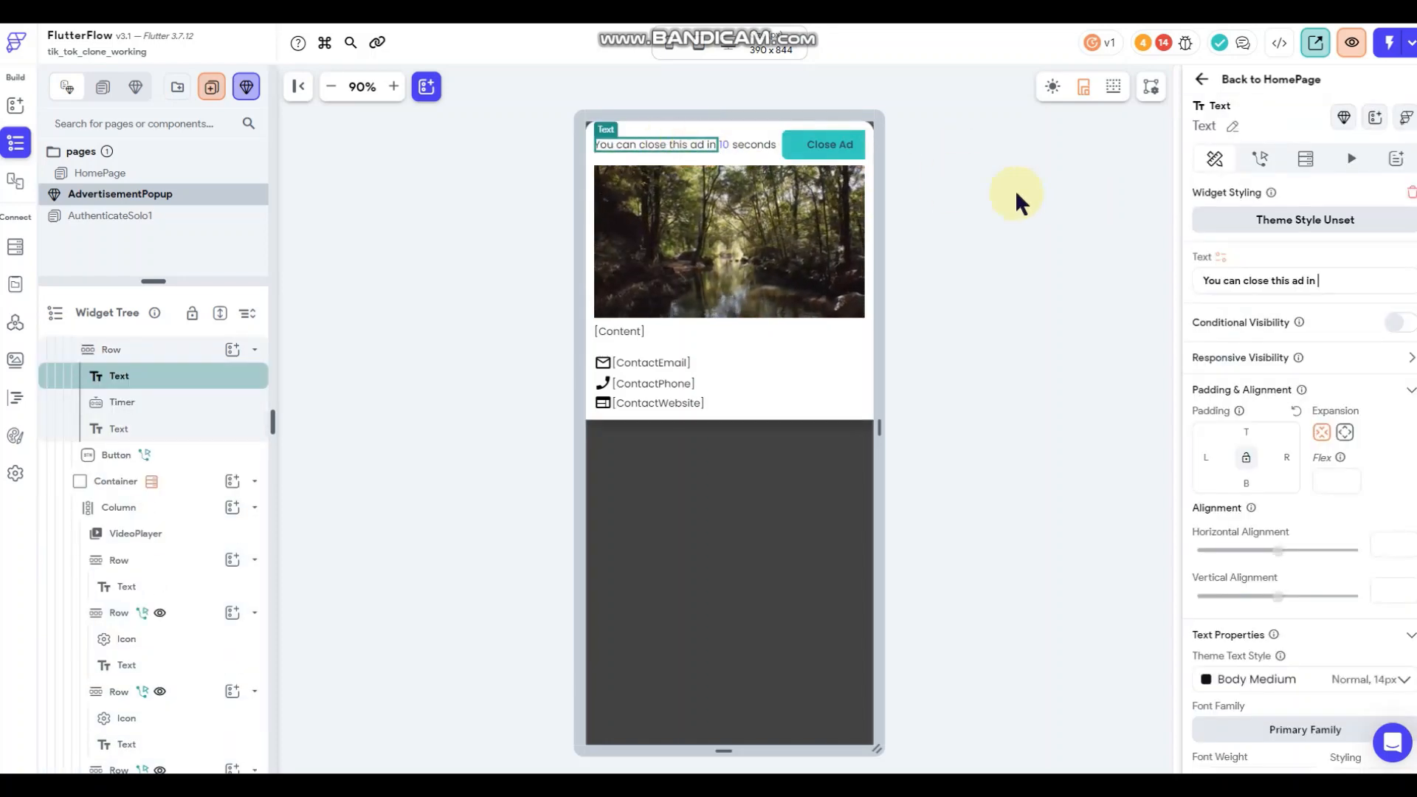
click(1273, 281)
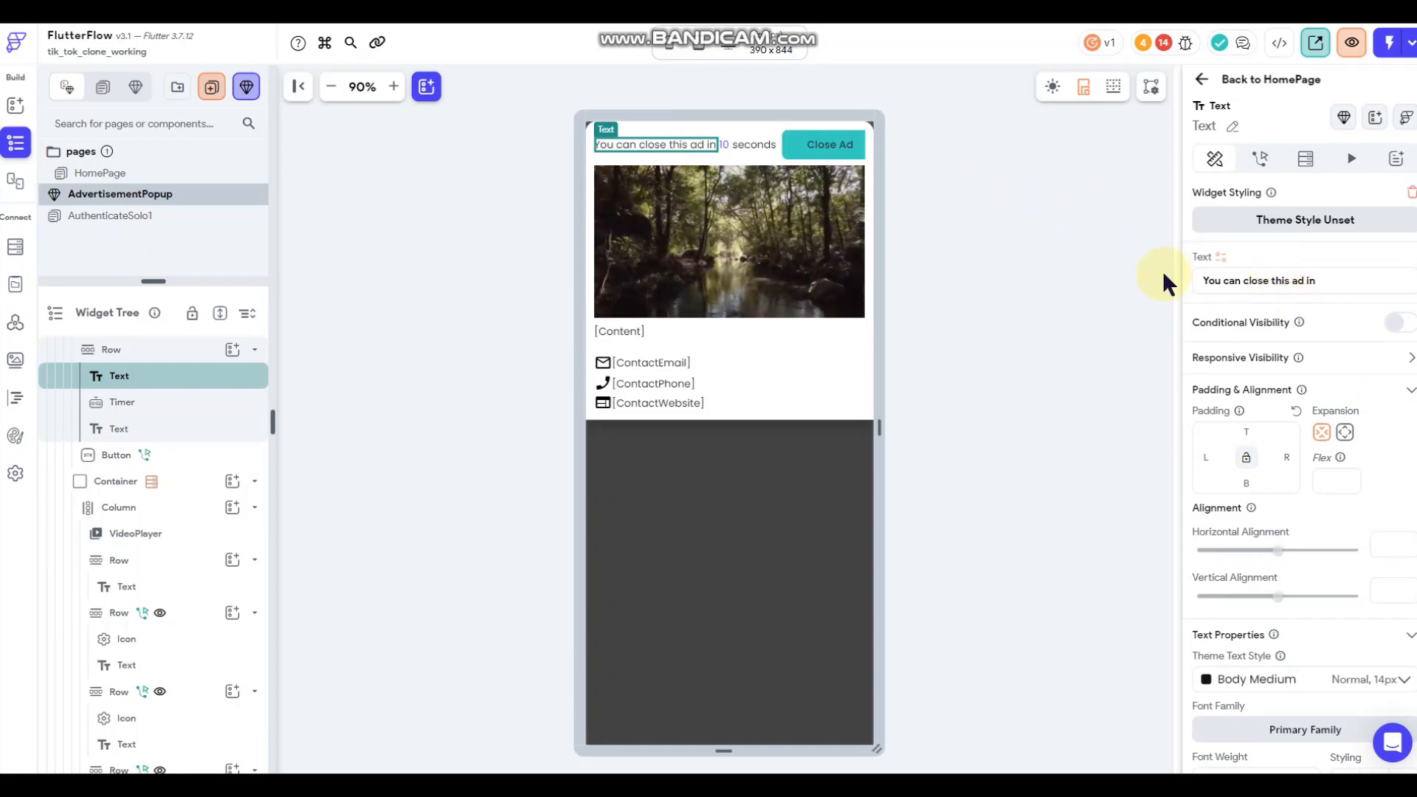
scroll(1302, 431, down, 5)
double_click(1232, 504)
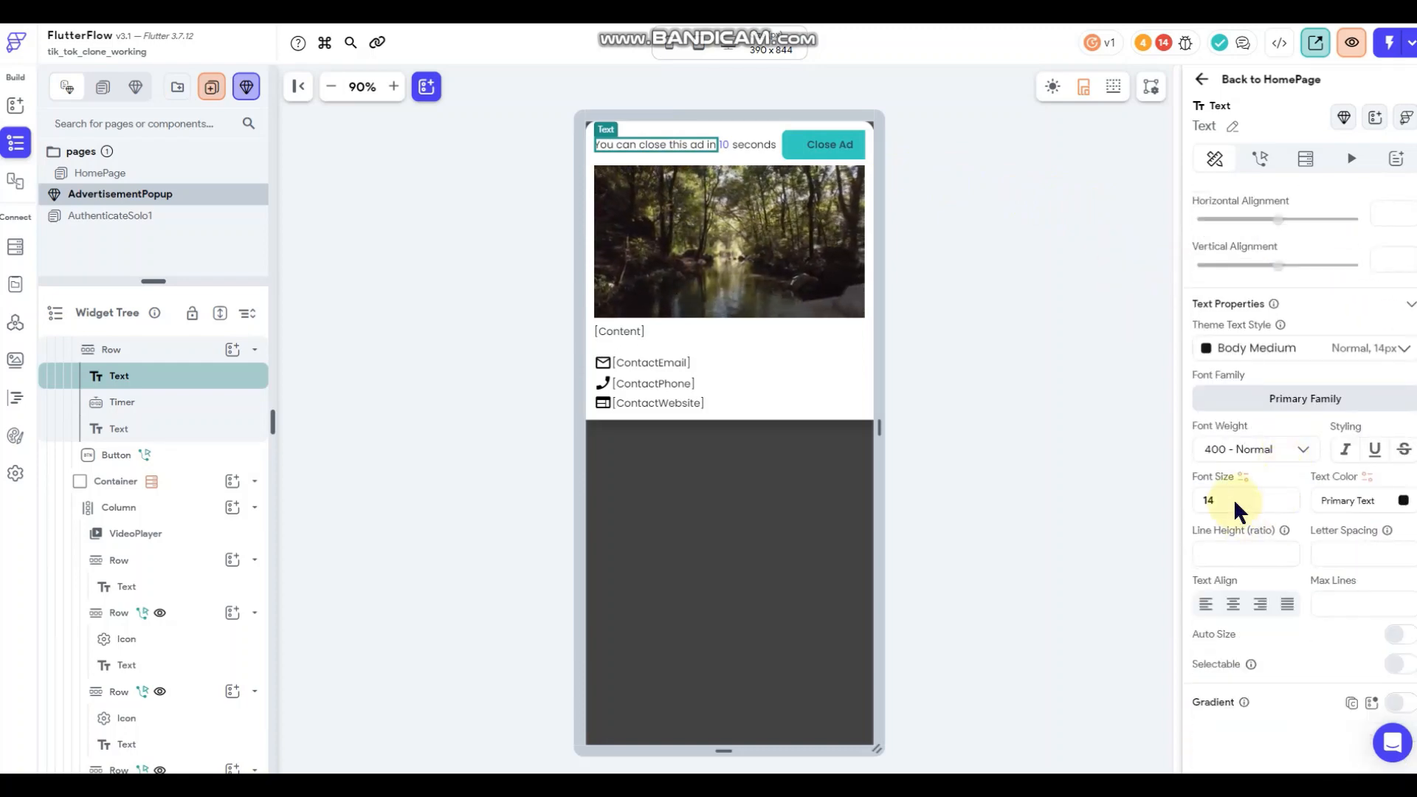
text(20)
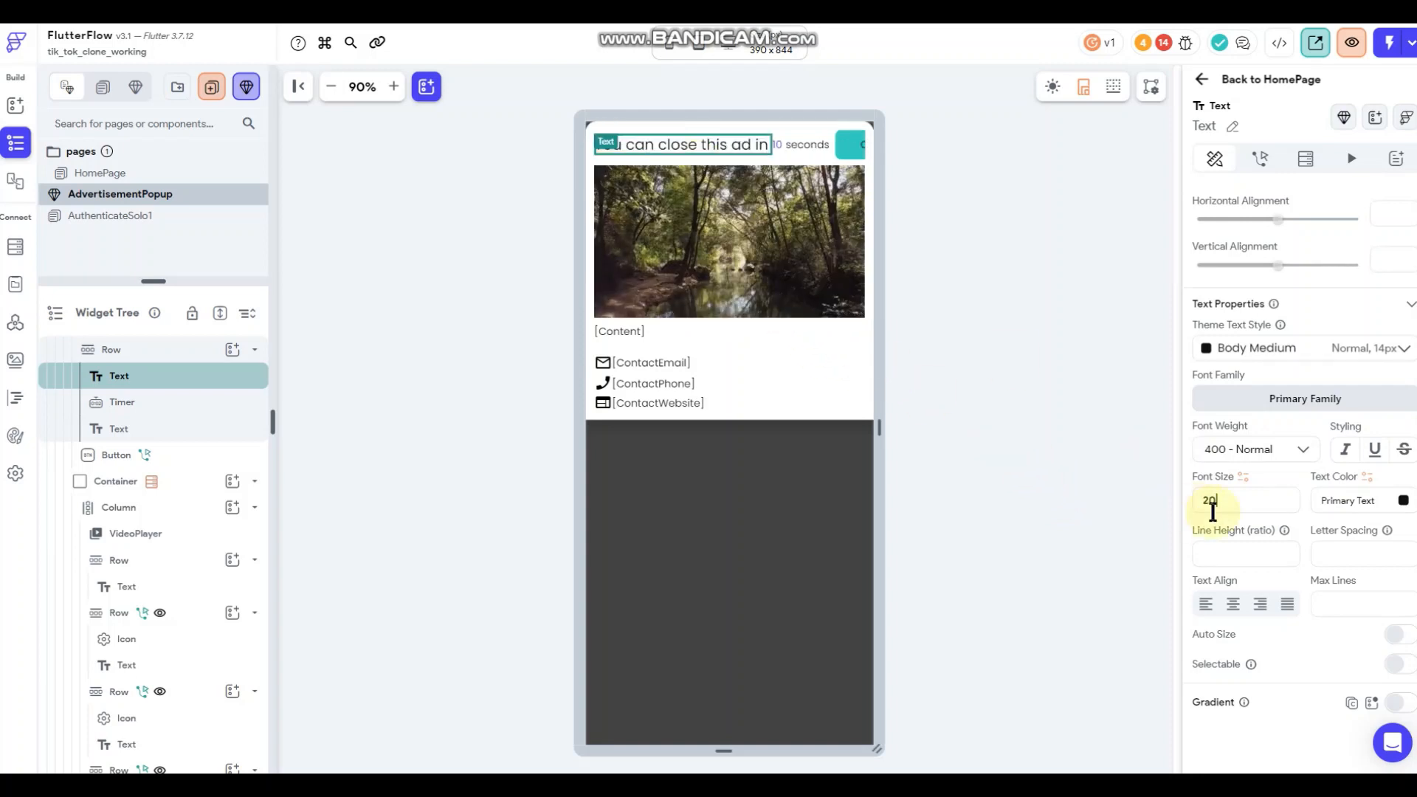
drag(1217, 502, 1125, 490)
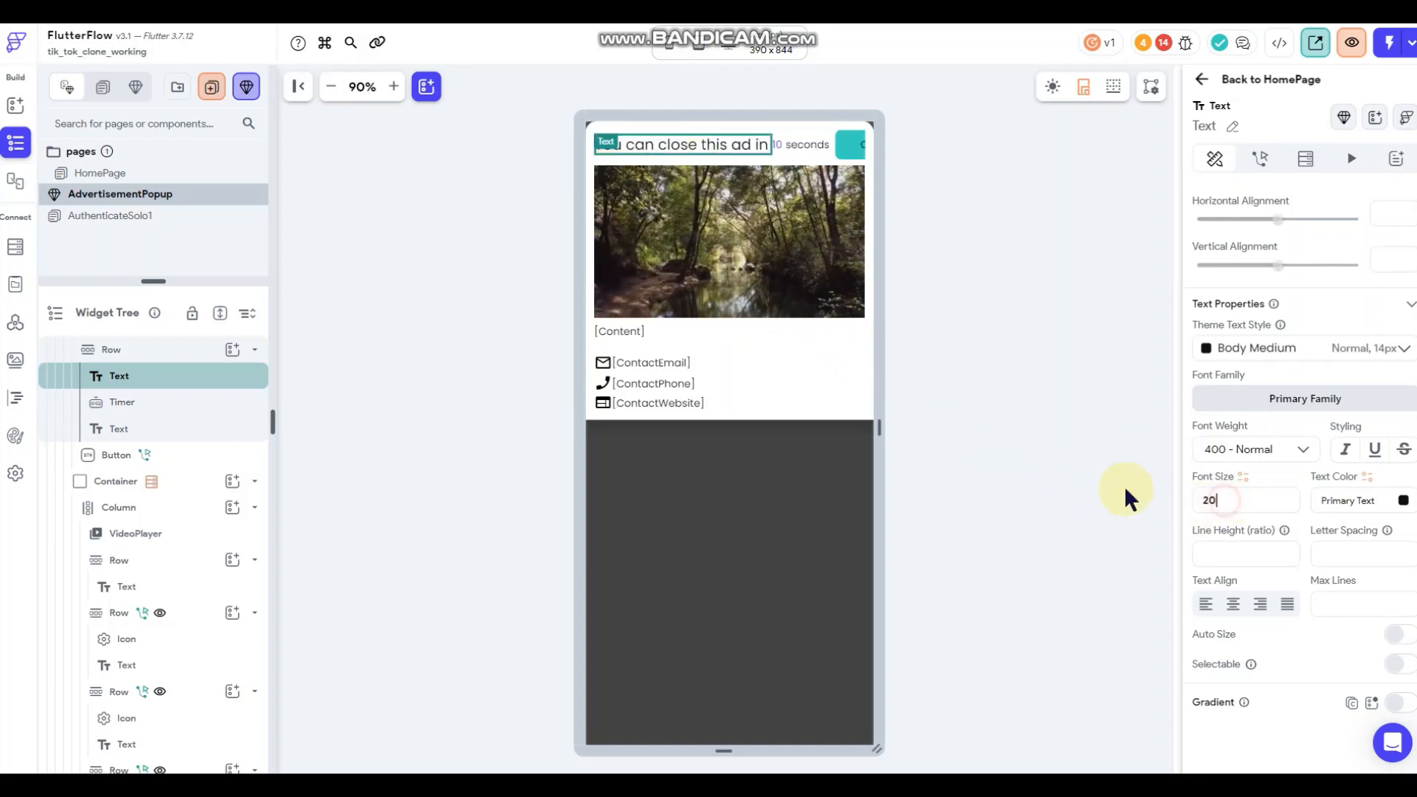
text(1)
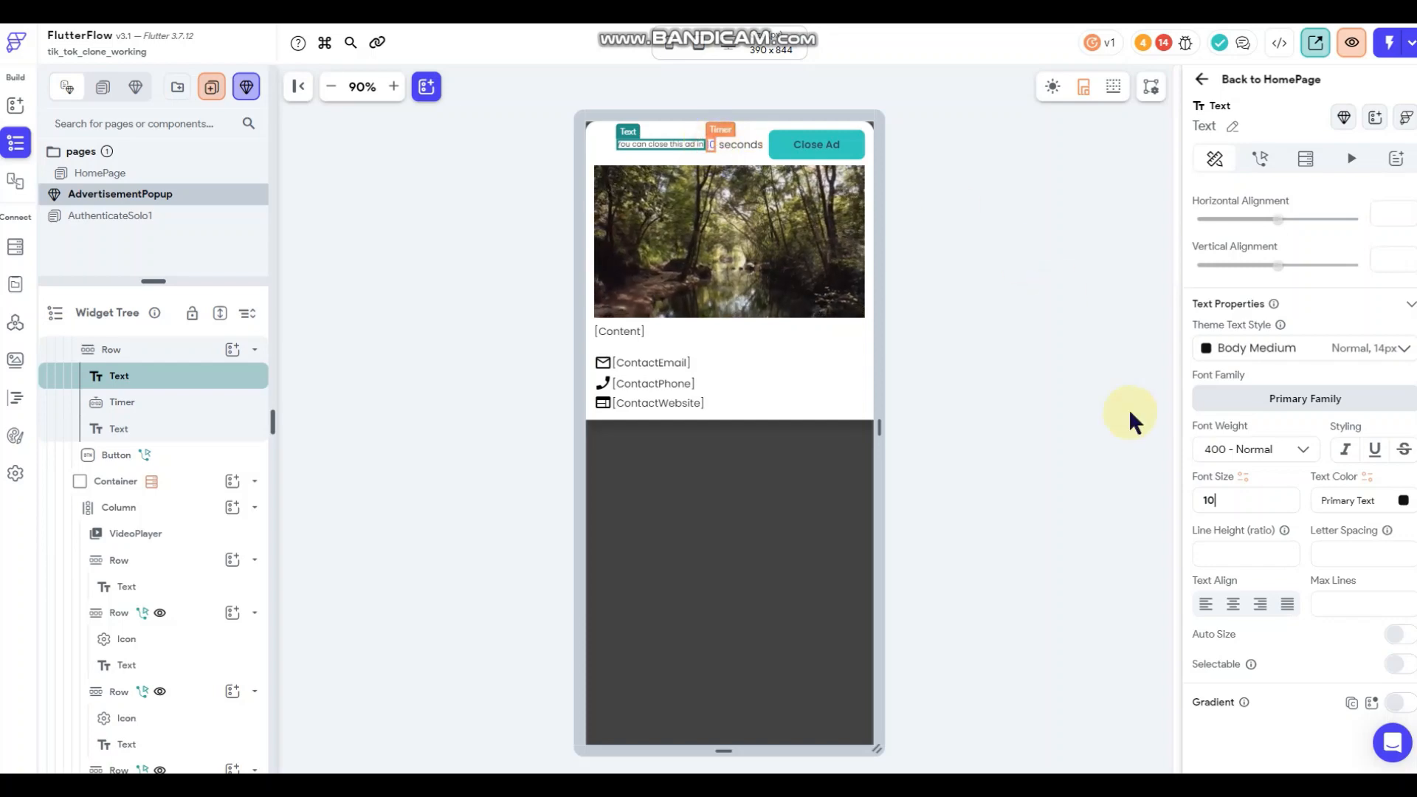
Set the font size of the "seconds" text to 12.
click(747, 141)
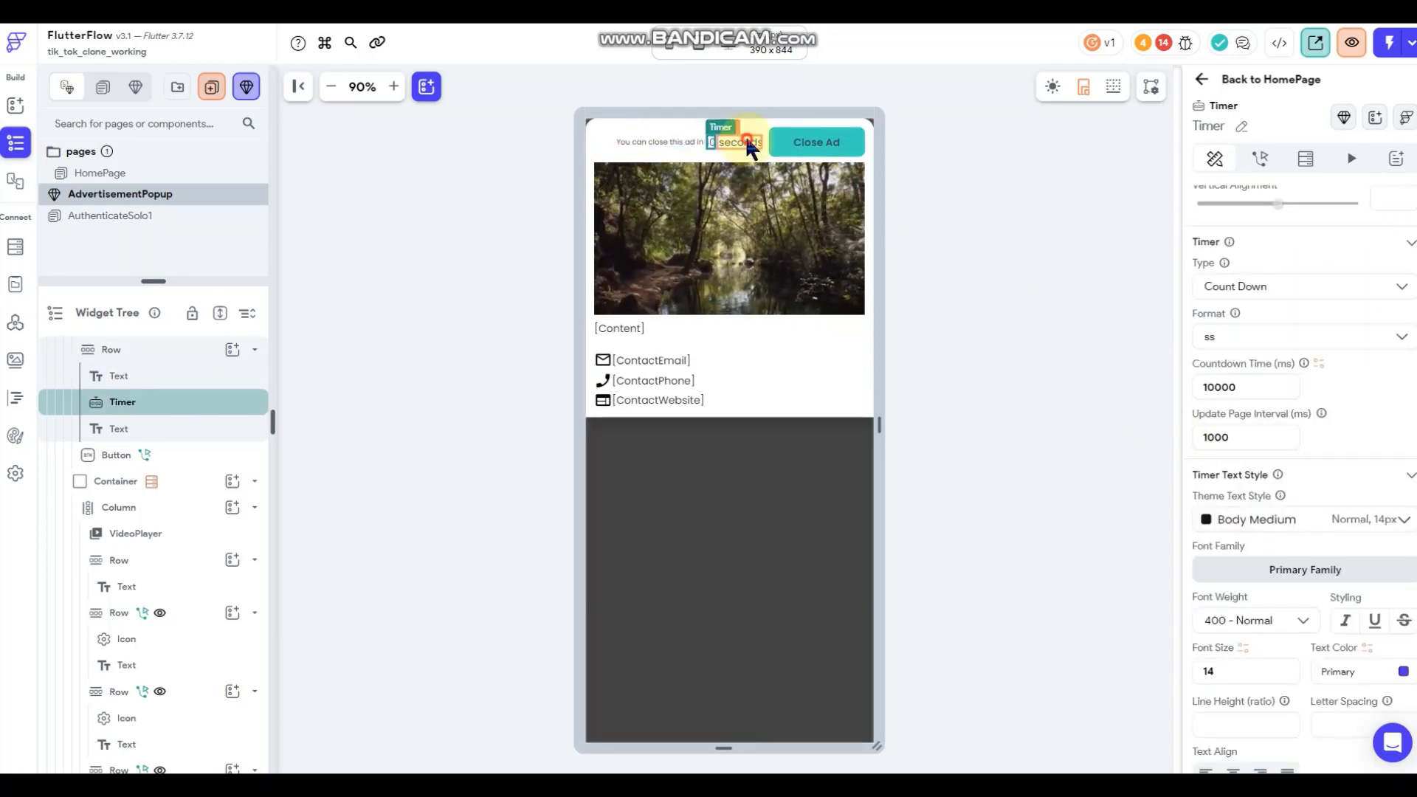
click(1242, 686)
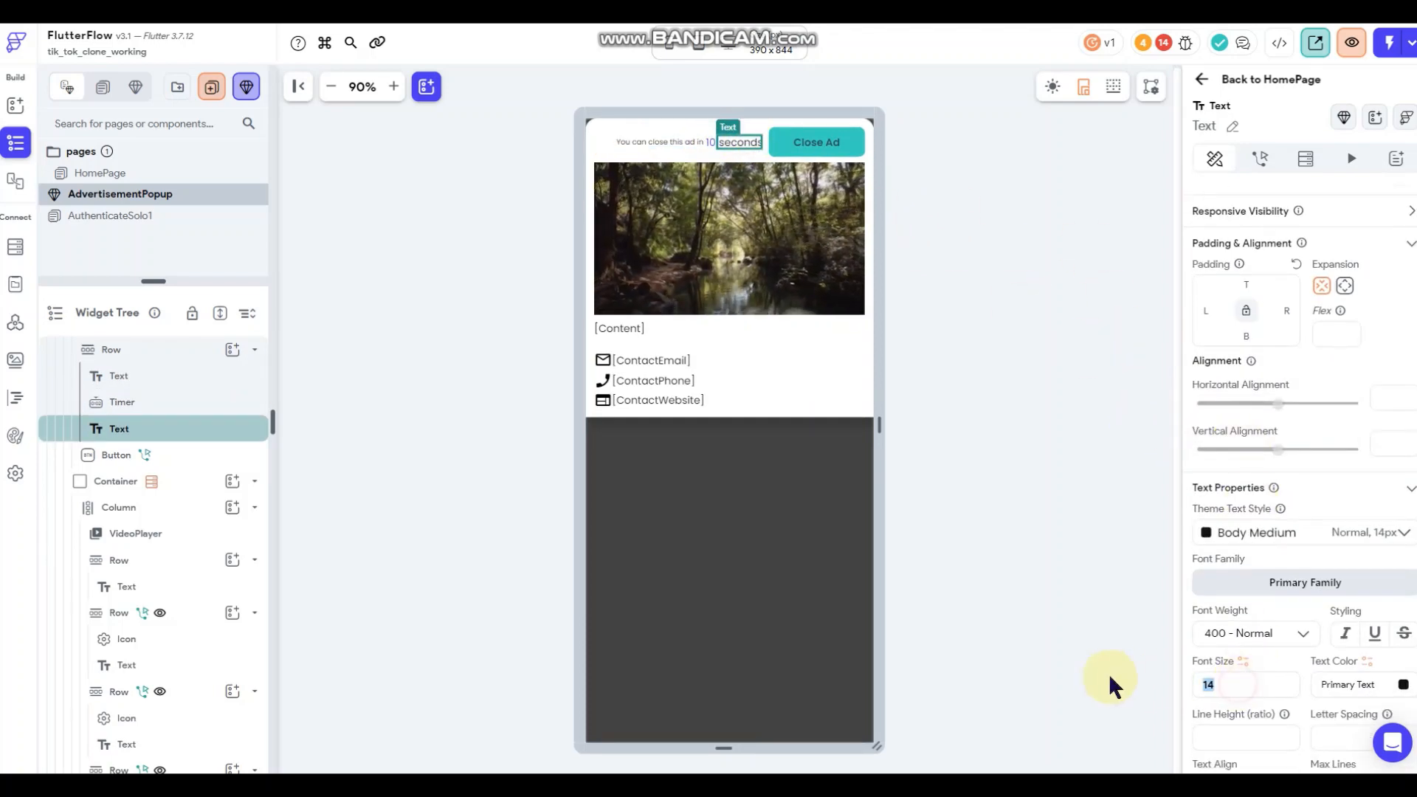
text(12)
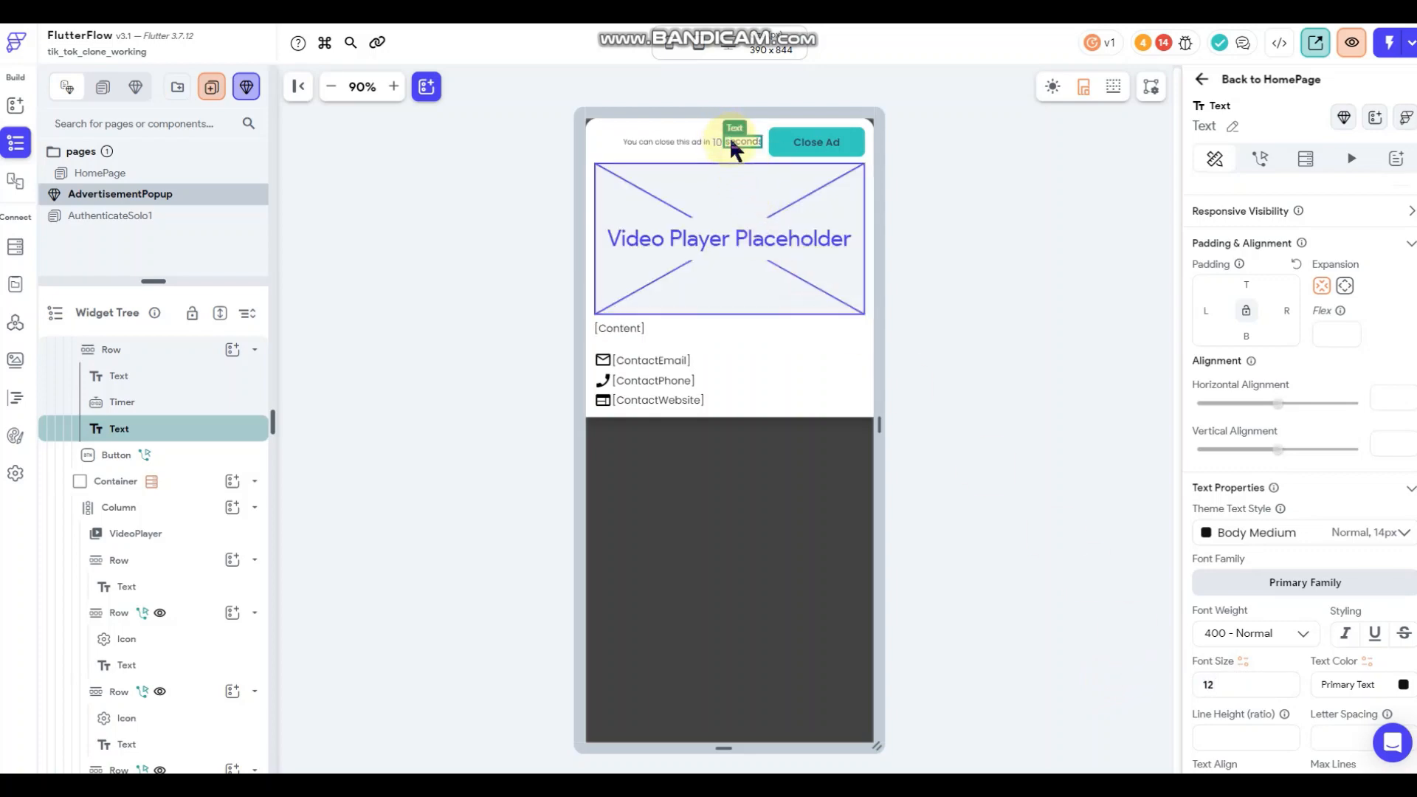
Increase the font size of the "You can close this ad in" text to match the "seconds" text.
click(717, 143)
click(674, 141)
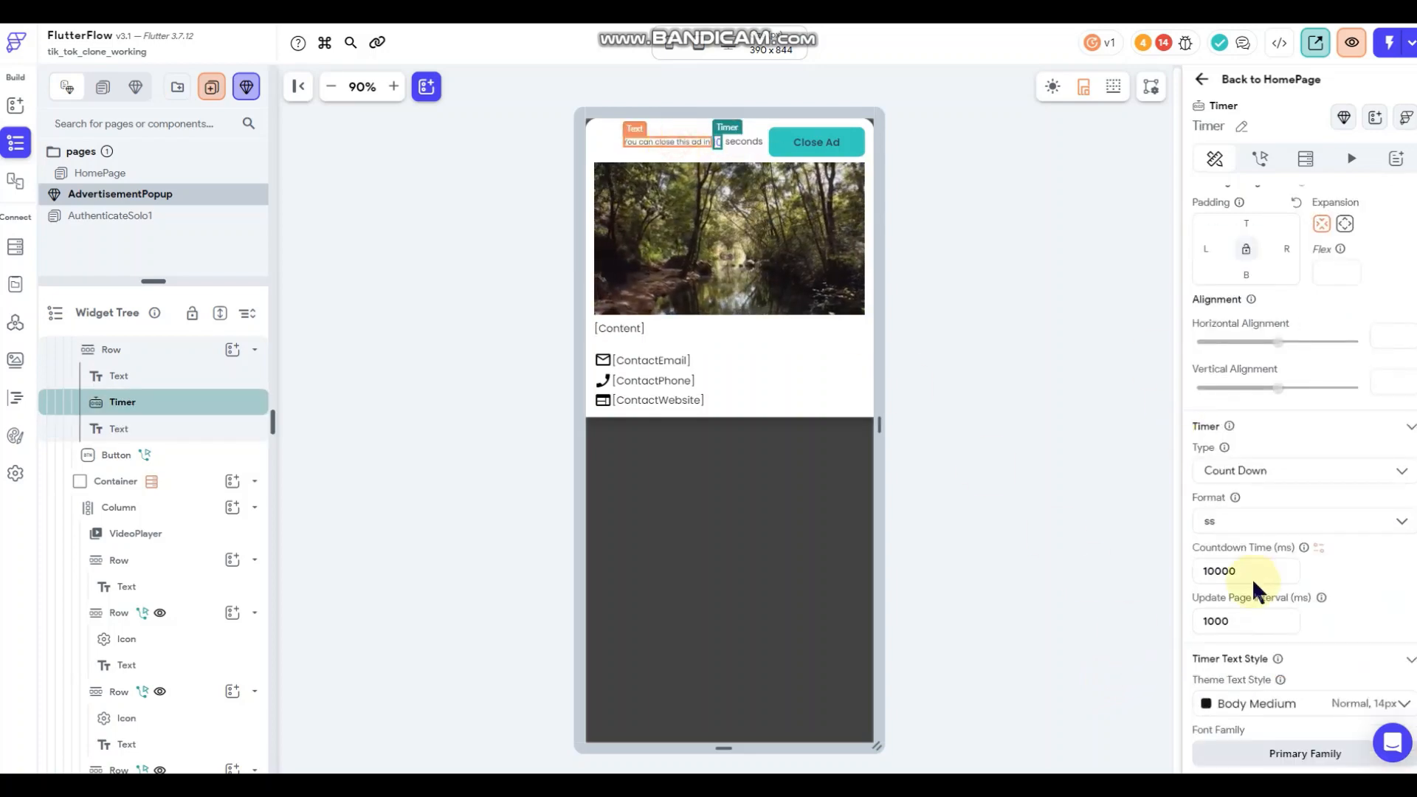
scroll(1225, 398, down, 2)
scroll(1234, 363, up, 3)
scroll(1235, 369, down, 4)
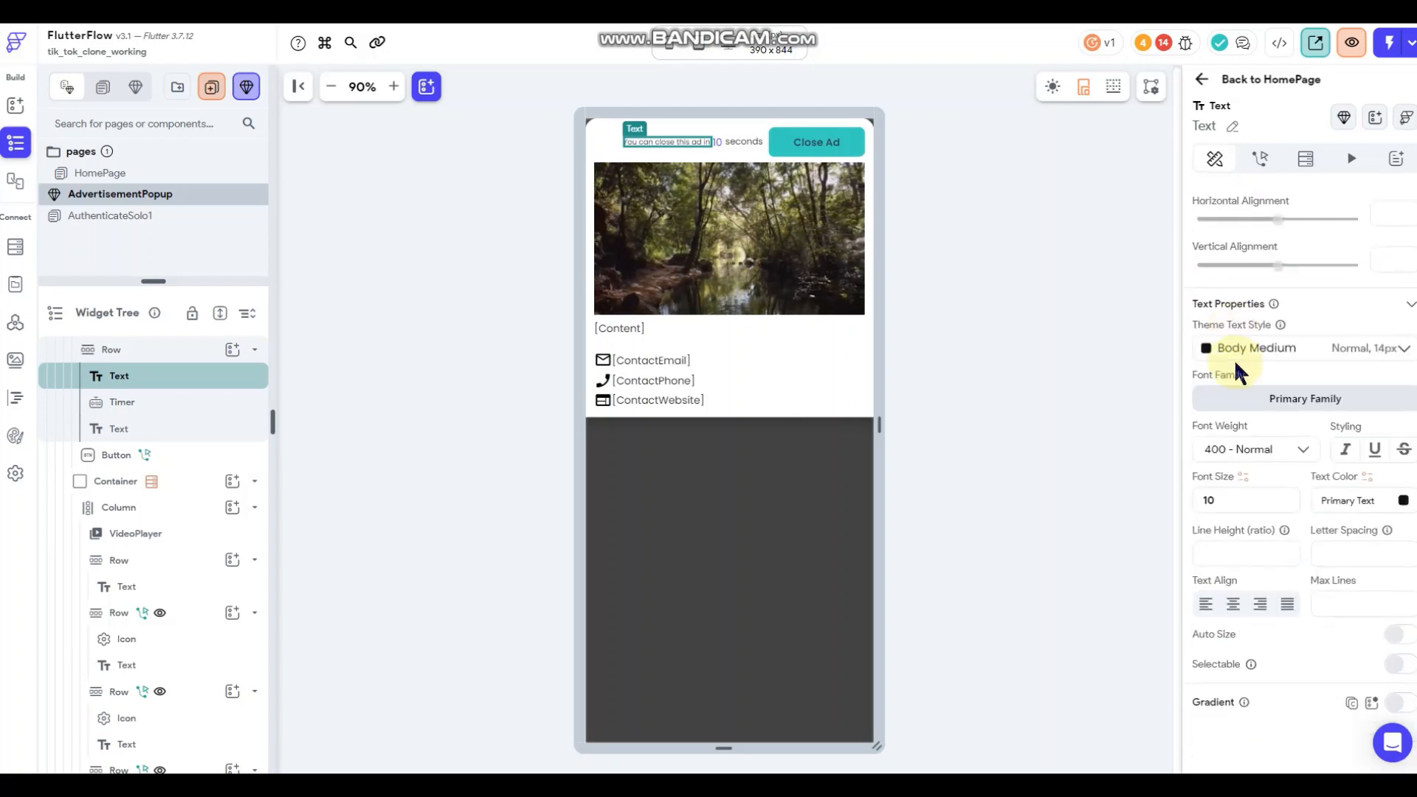
text(1)
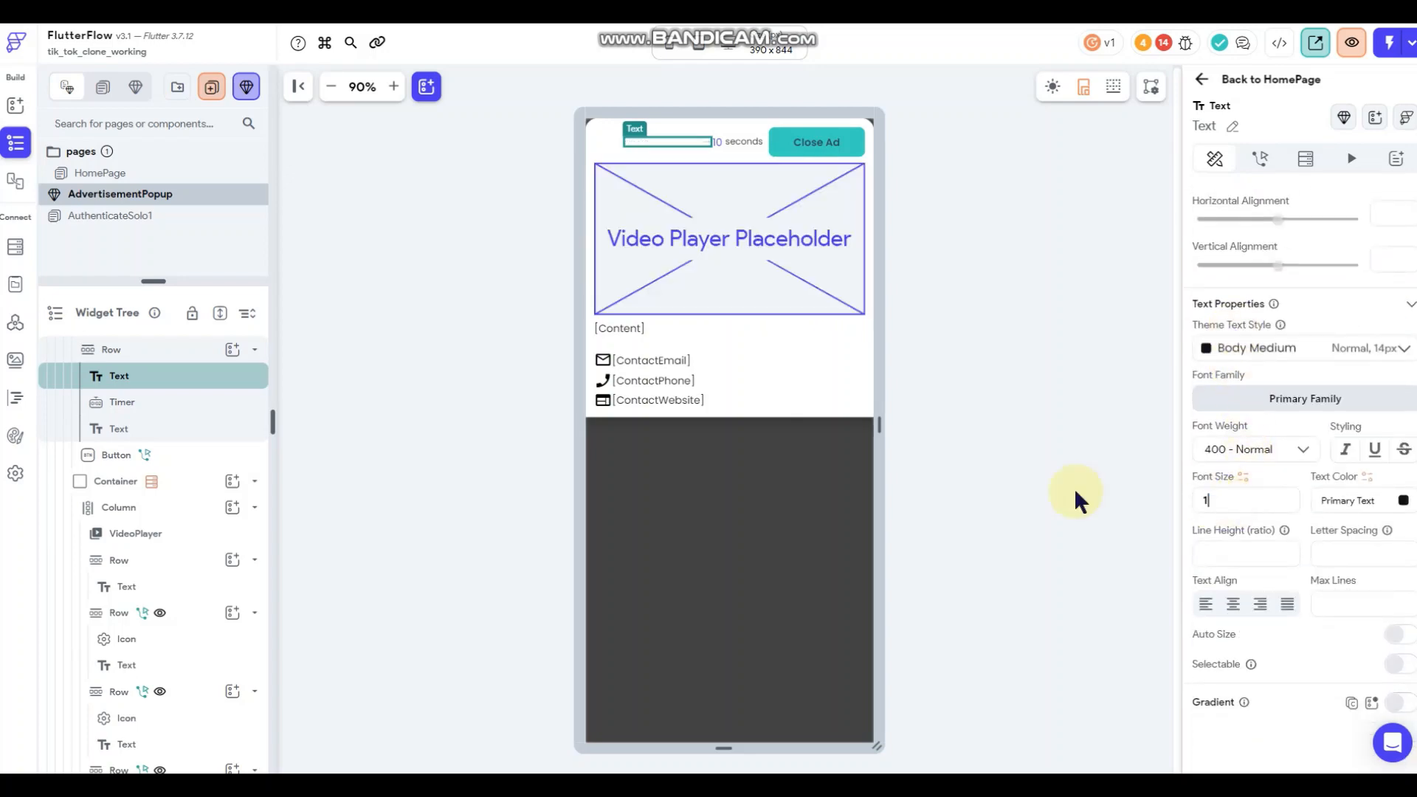
click(1051, 347)
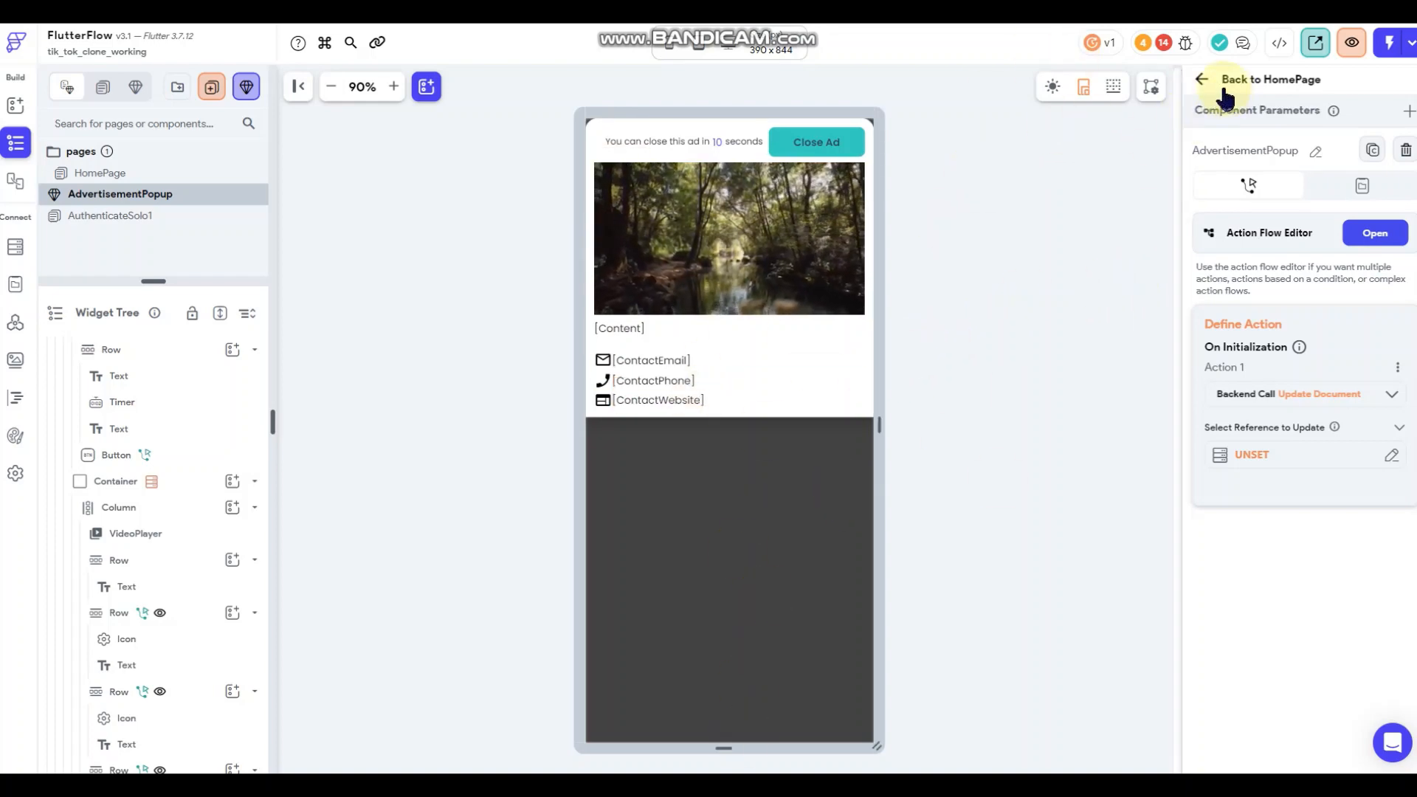
Go back to HomePage and review the PageView's On Page Swipe action flow.
click(1201, 79)
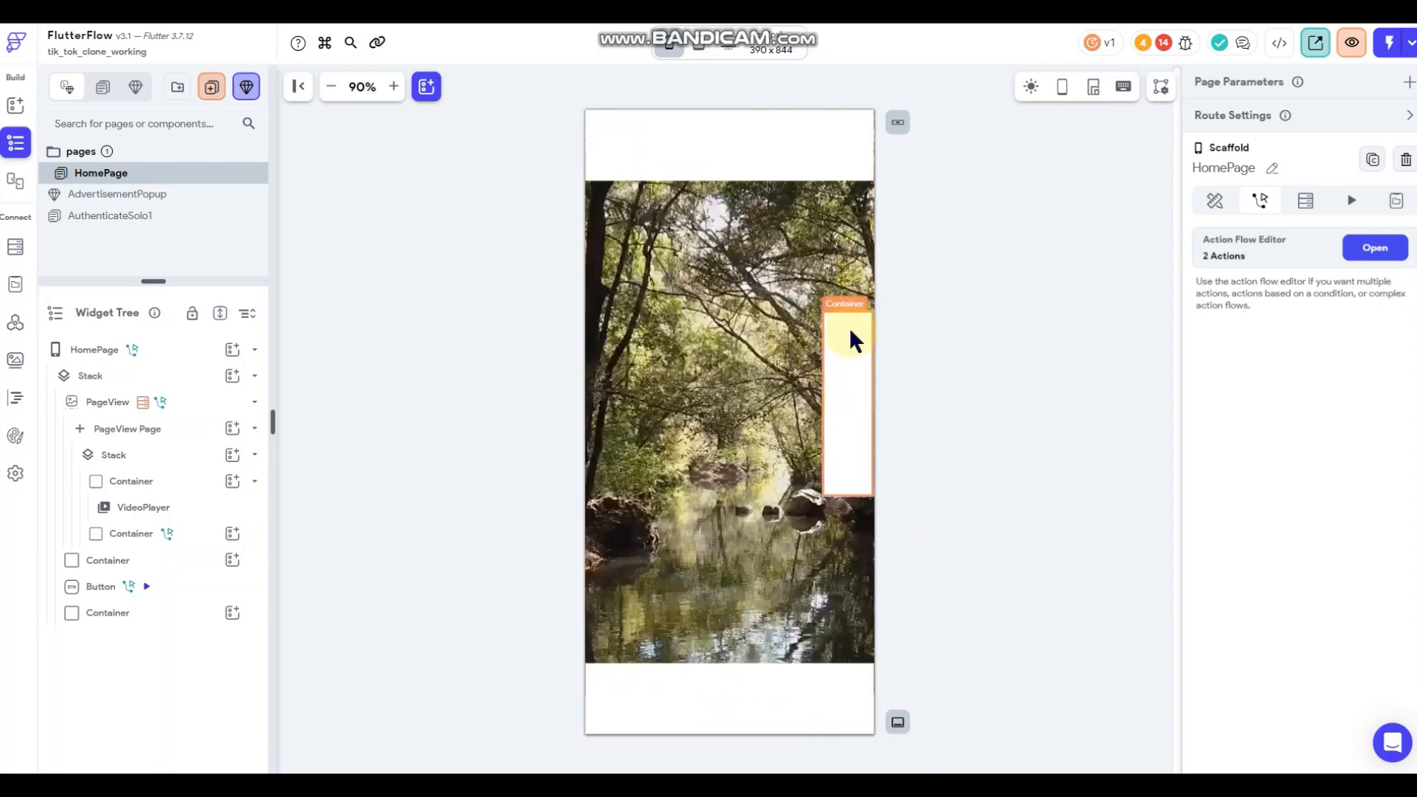
click(91, 404)
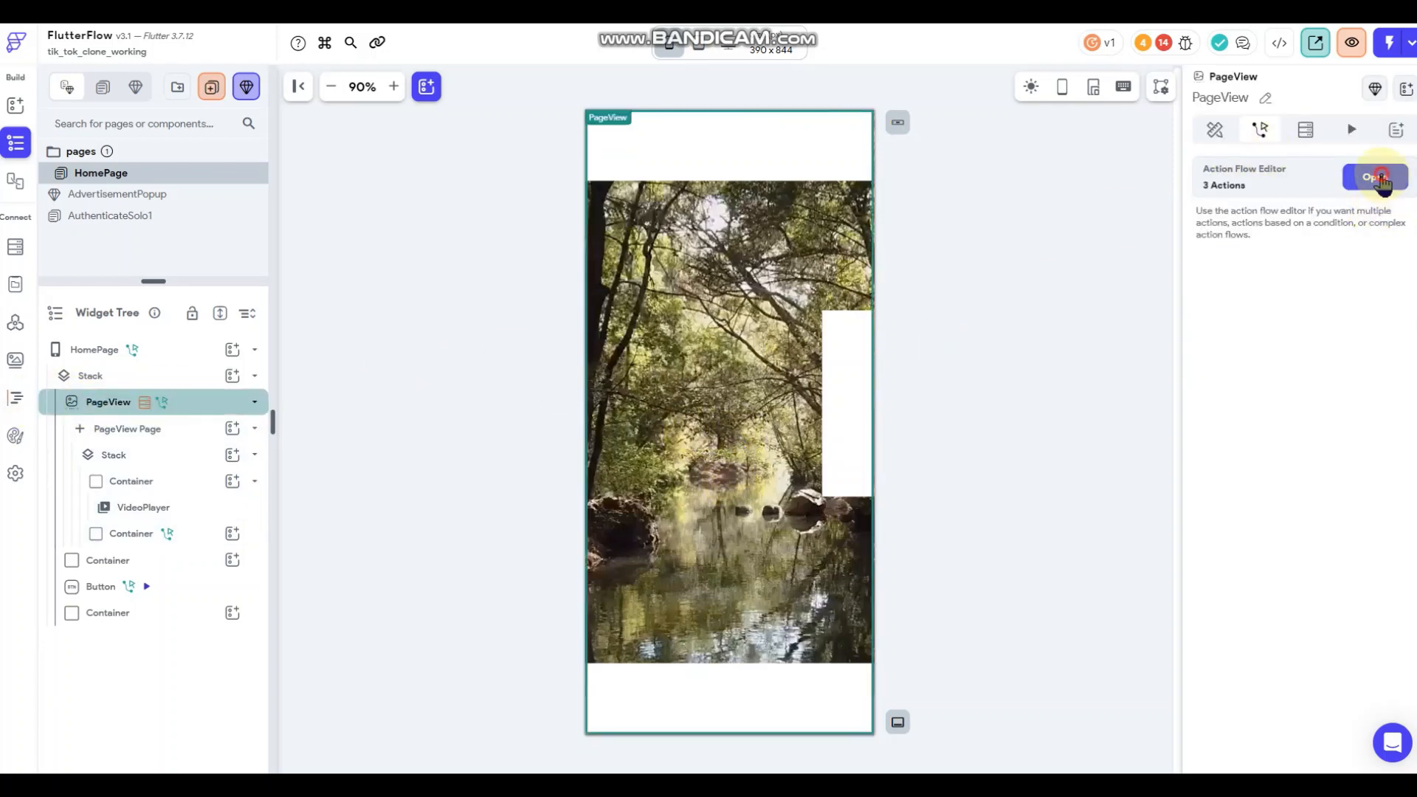
click(1377, 178)
click(1304, 101)
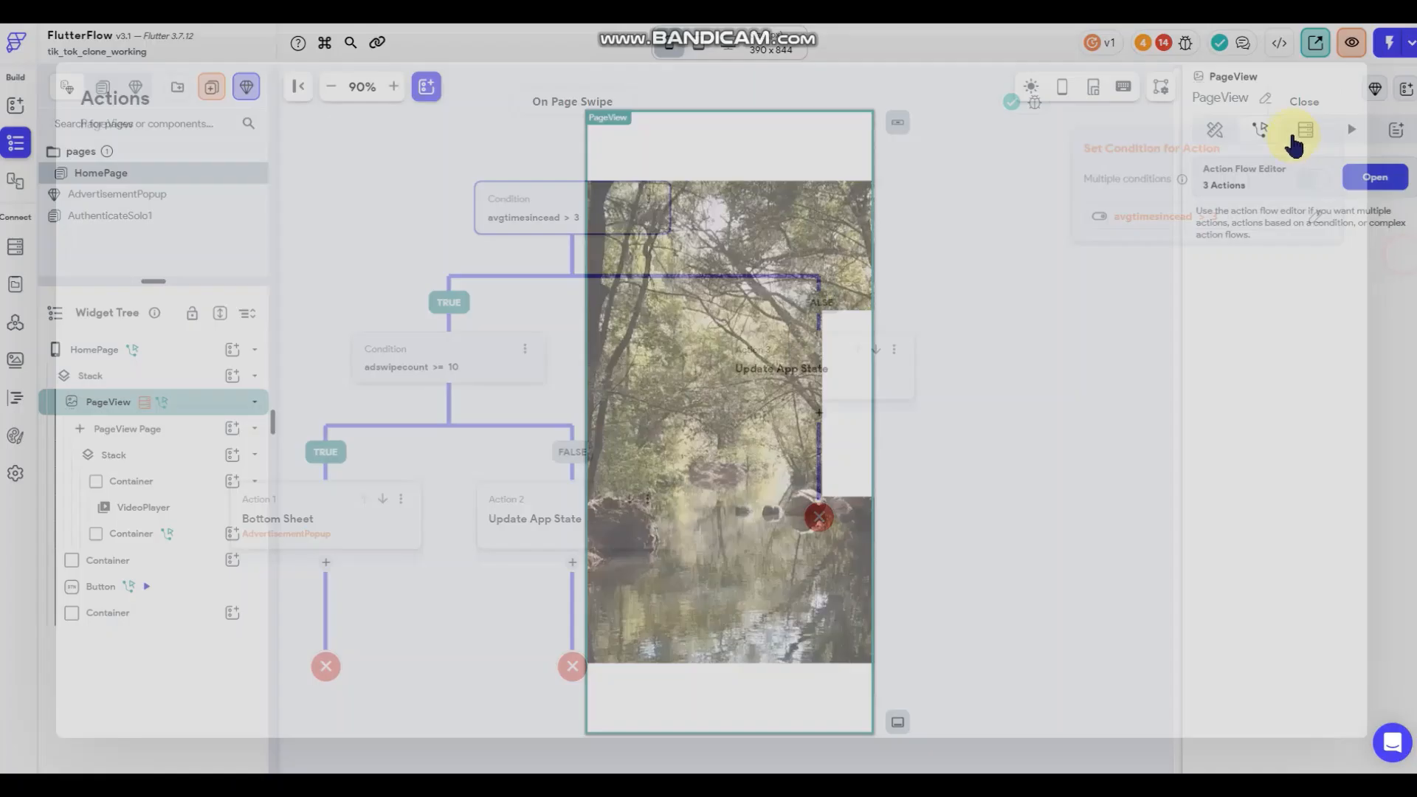
Try adding a filter to the PageView's Feed collection query, check its available fields, and remove the filter.
click(1306, 129)
click(1328, 171)
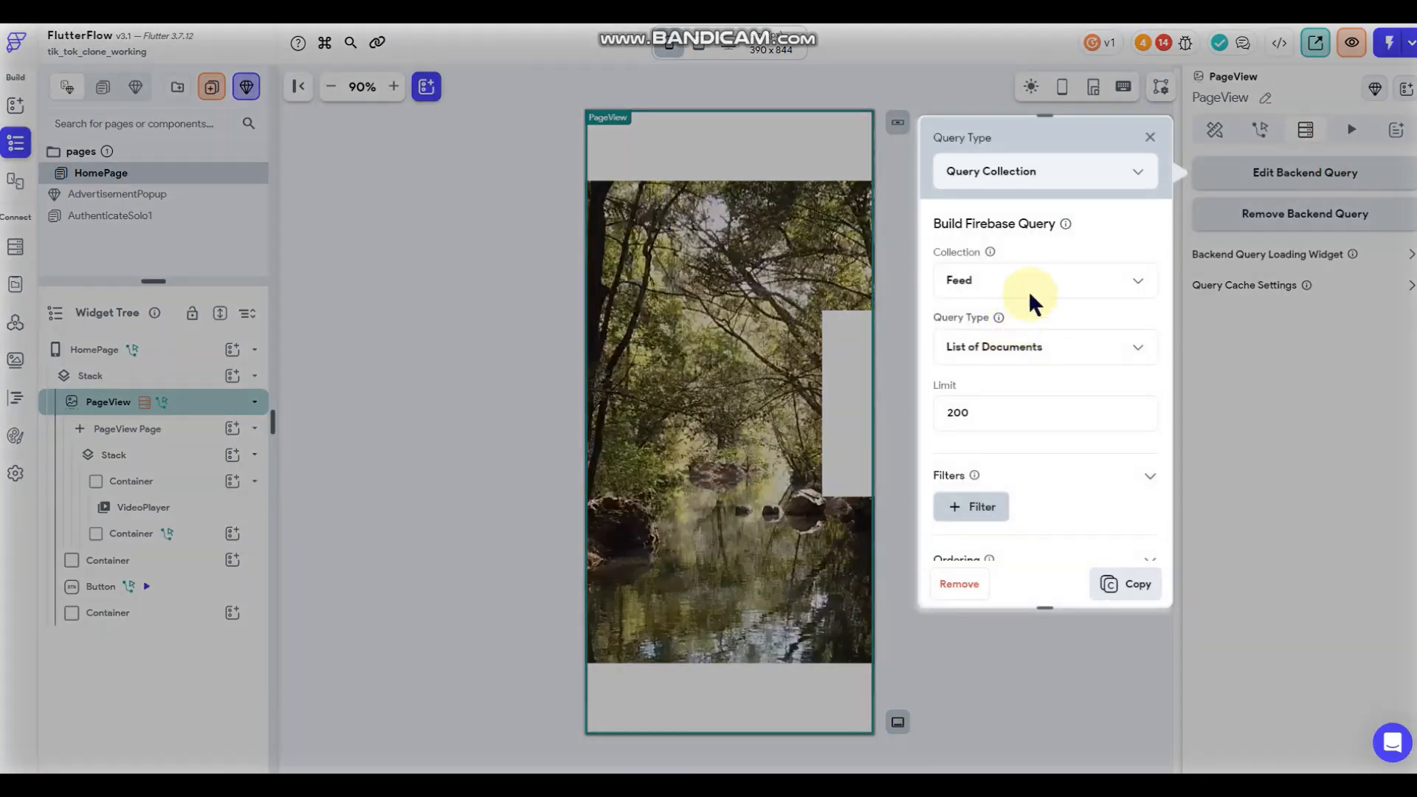
scroll(1029, 295, down, 1)
scroll(1015, 341, down, 1)
click(1004, 337)
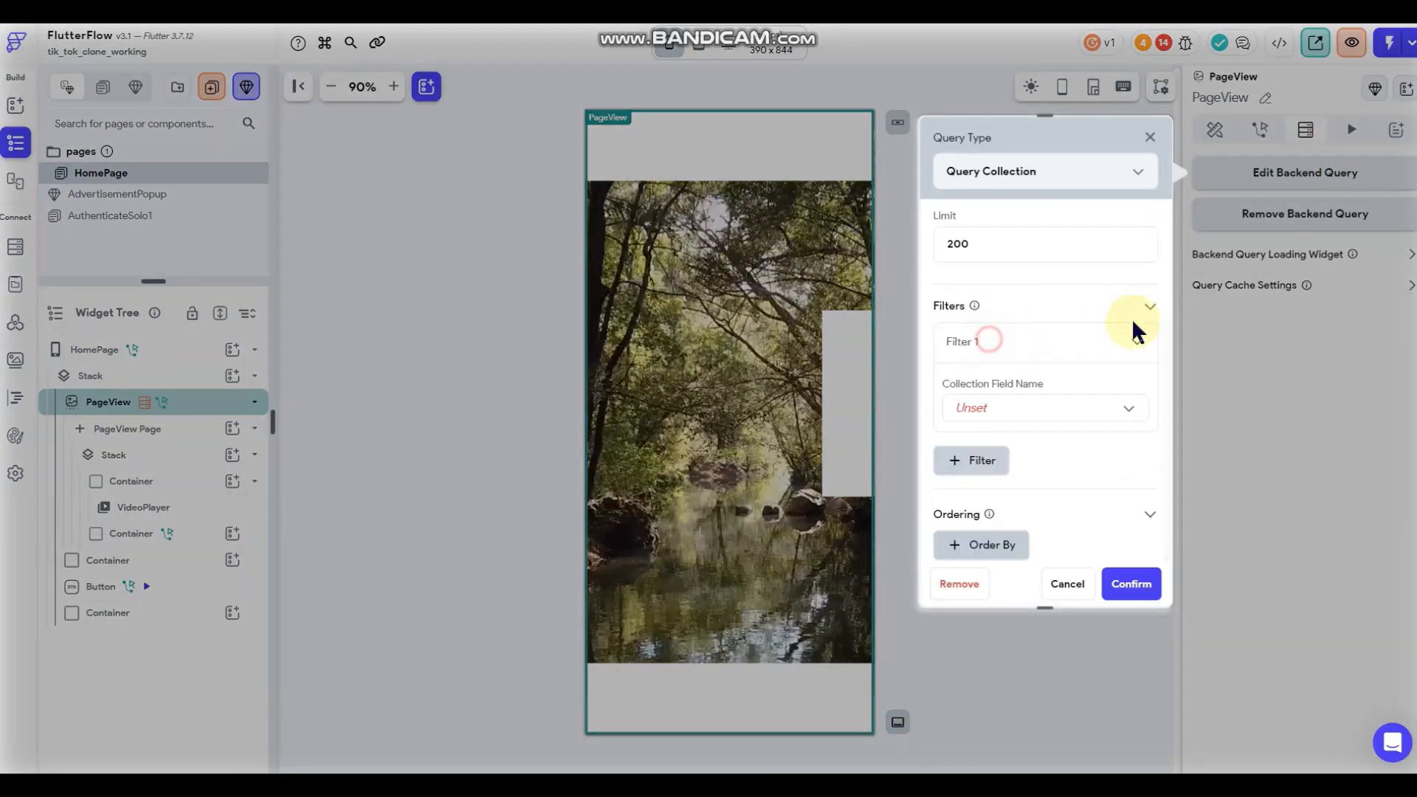
click(1019, 414)
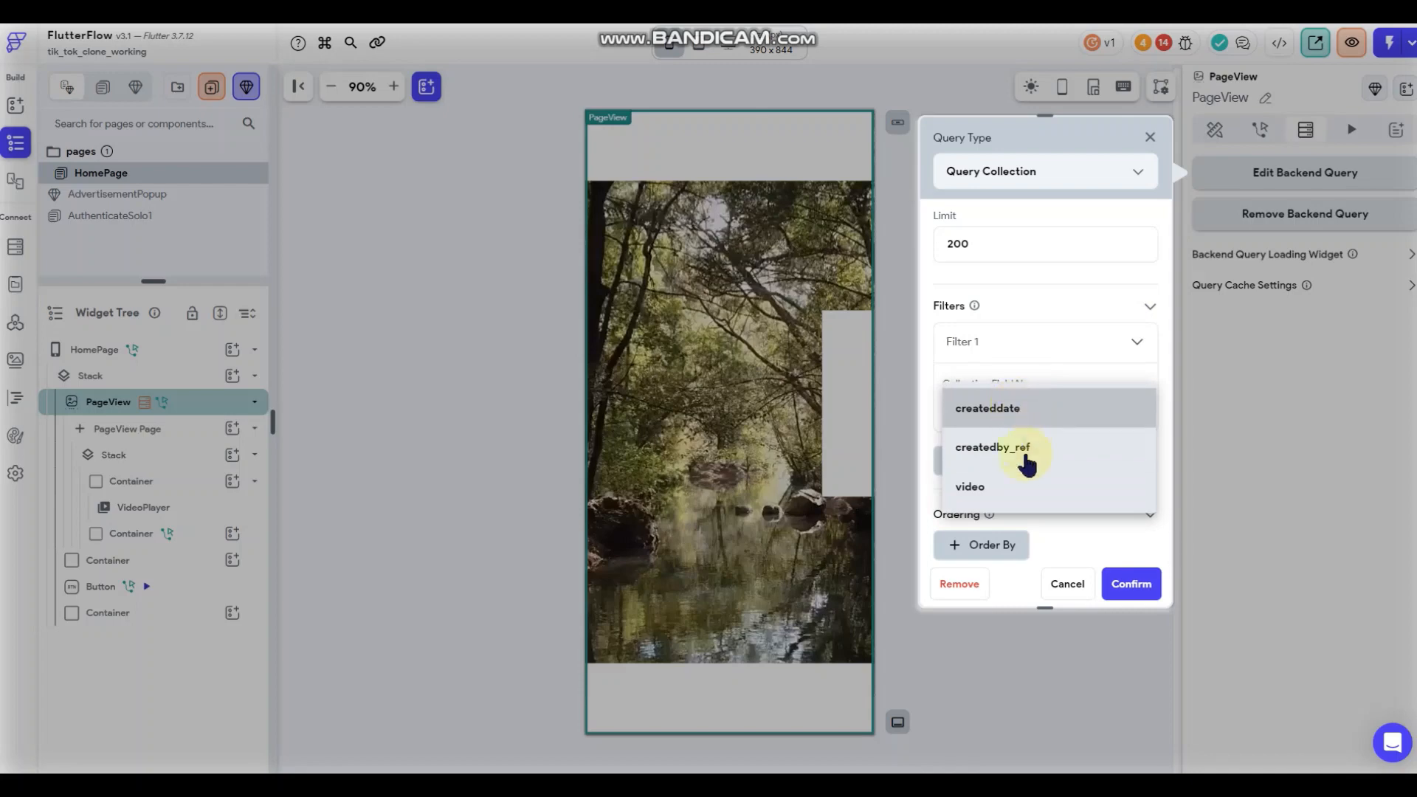
click(950, 372)
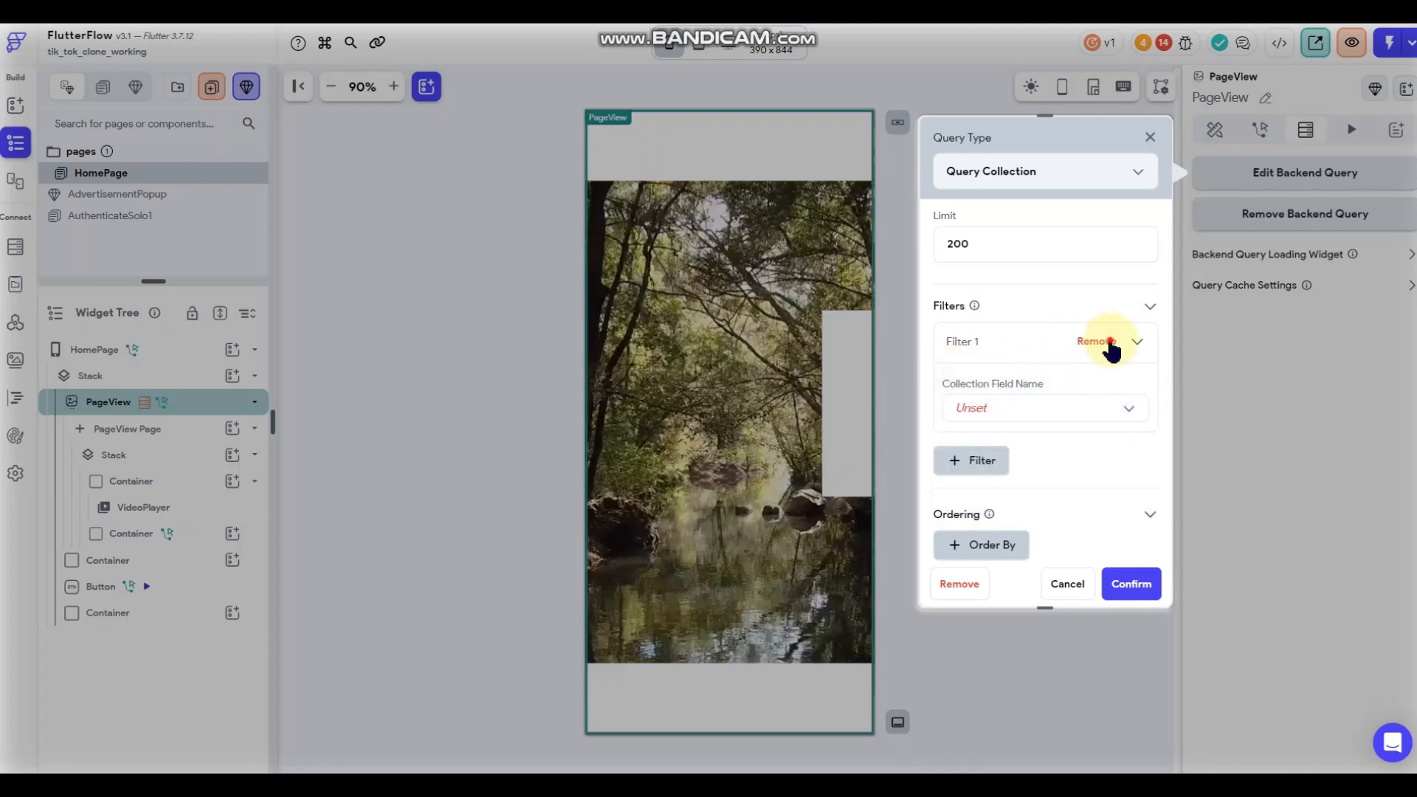
click(1096, 341)
click(1304, 404)
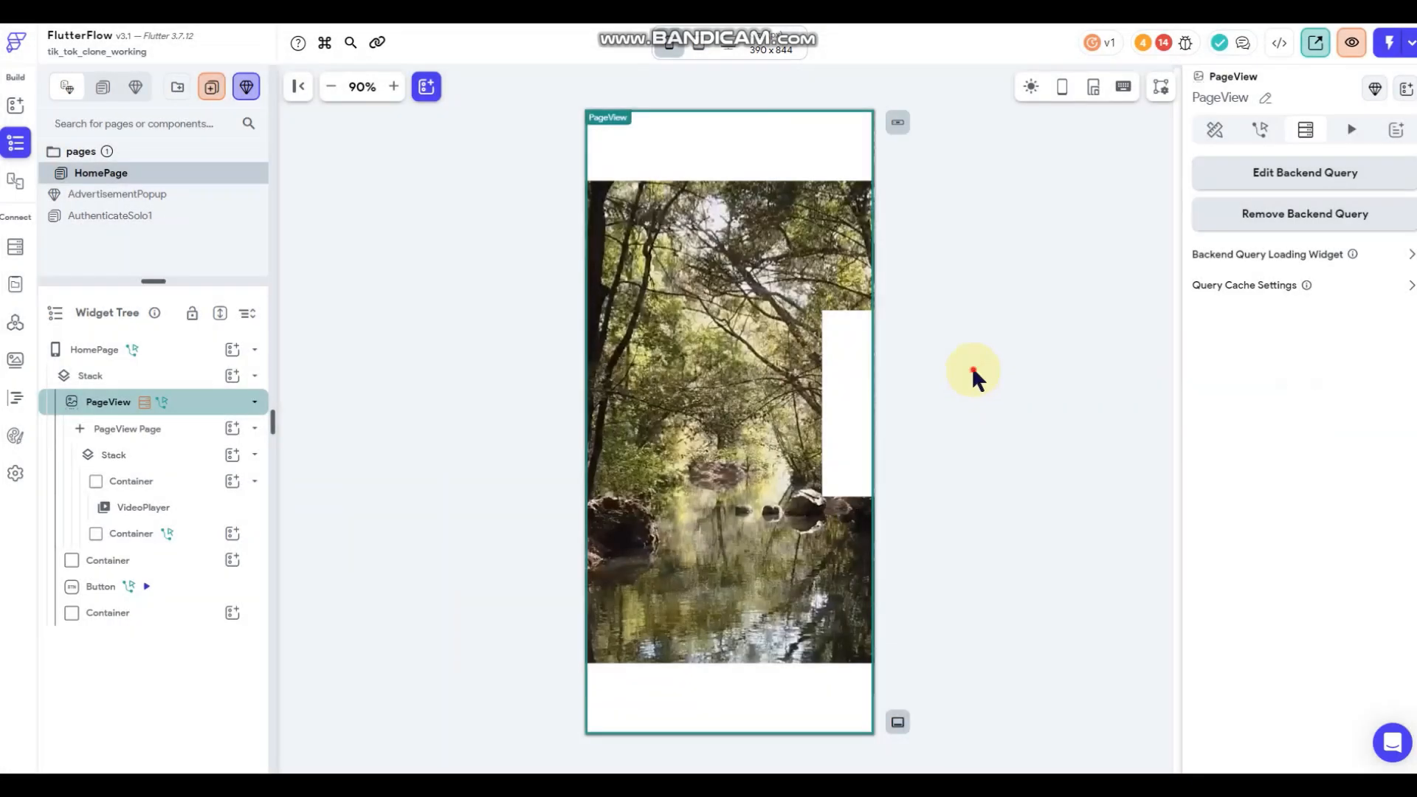
Start deleting the Navigate To HomePage tap action from the container beside the VideoPlayer's container, then cancel the removal.
click(972, 366)
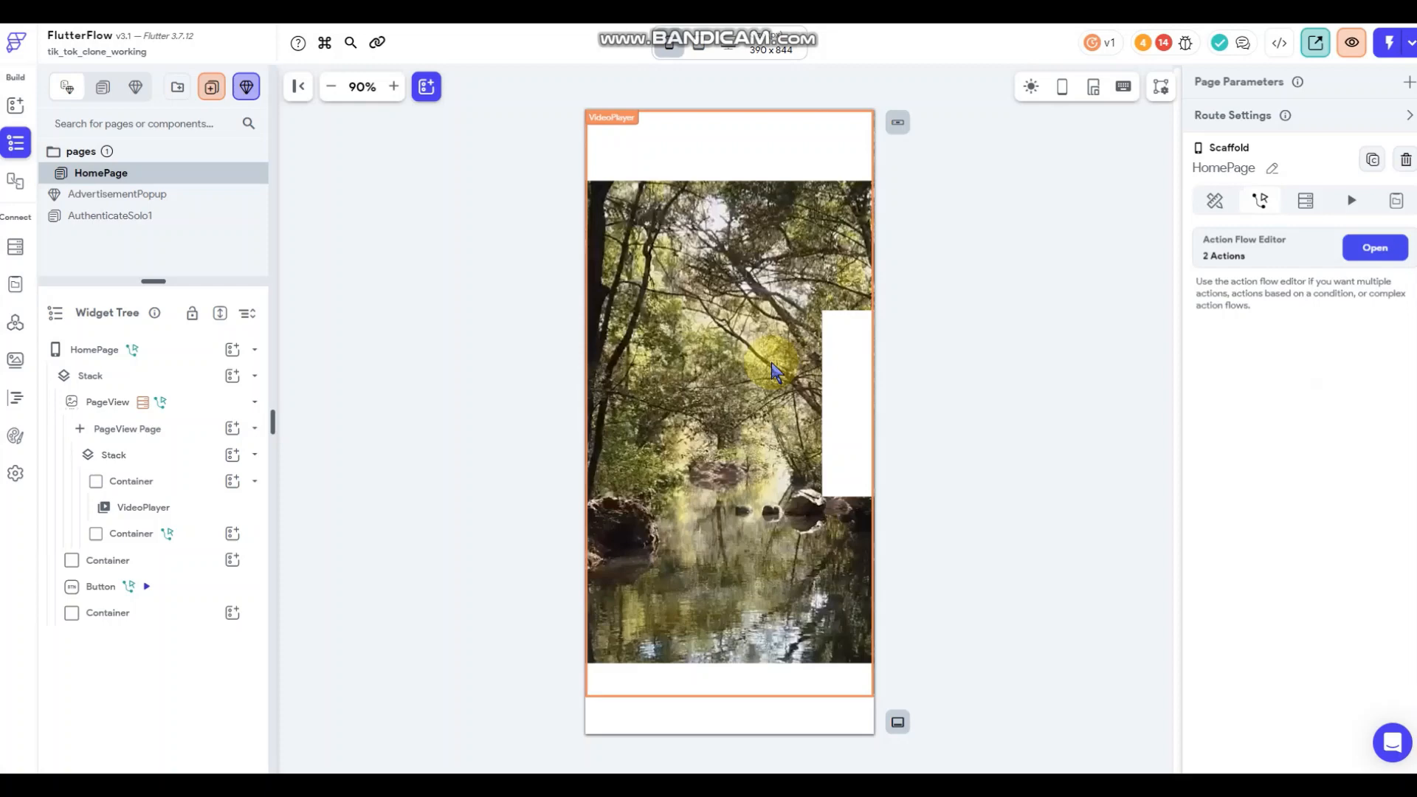
click(772, 371)
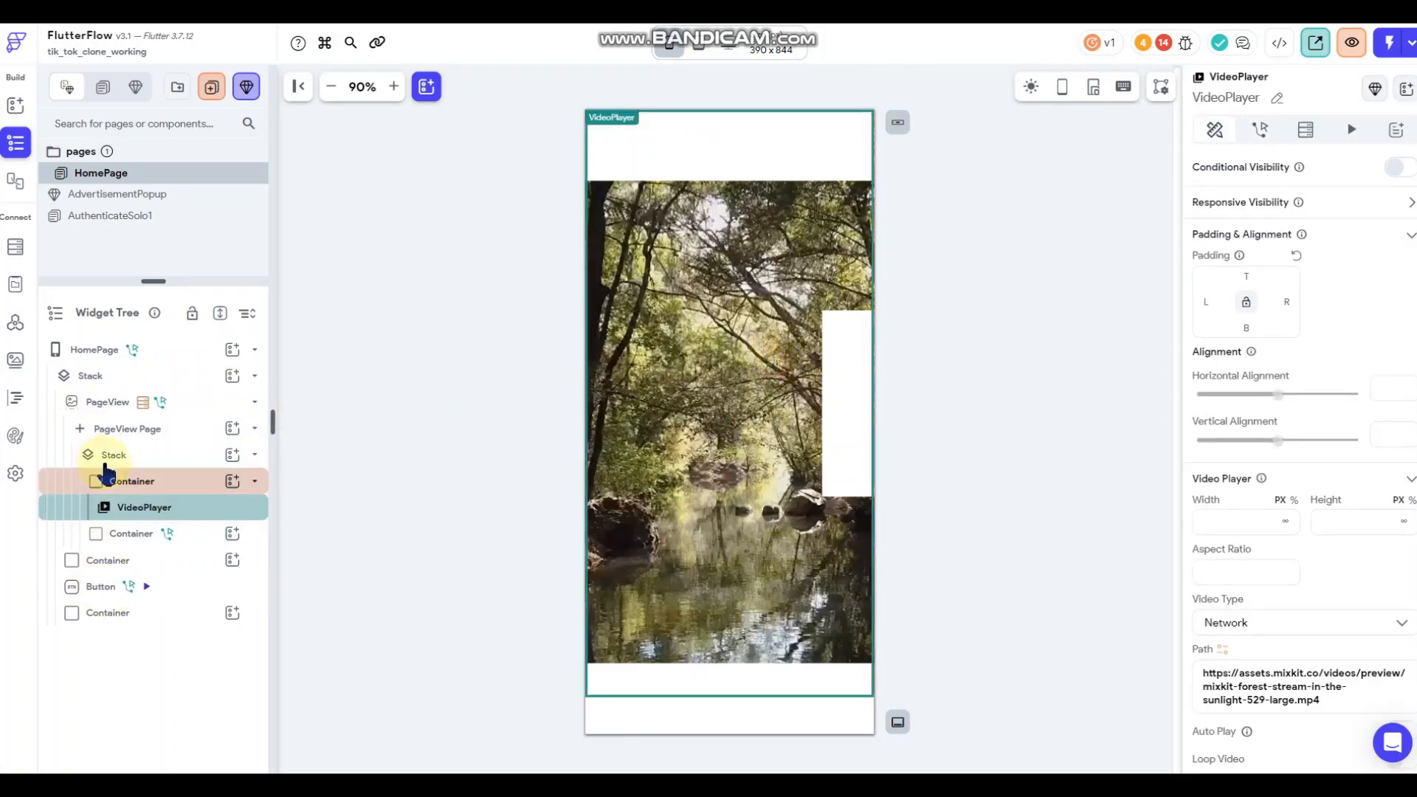
click(153, 543)
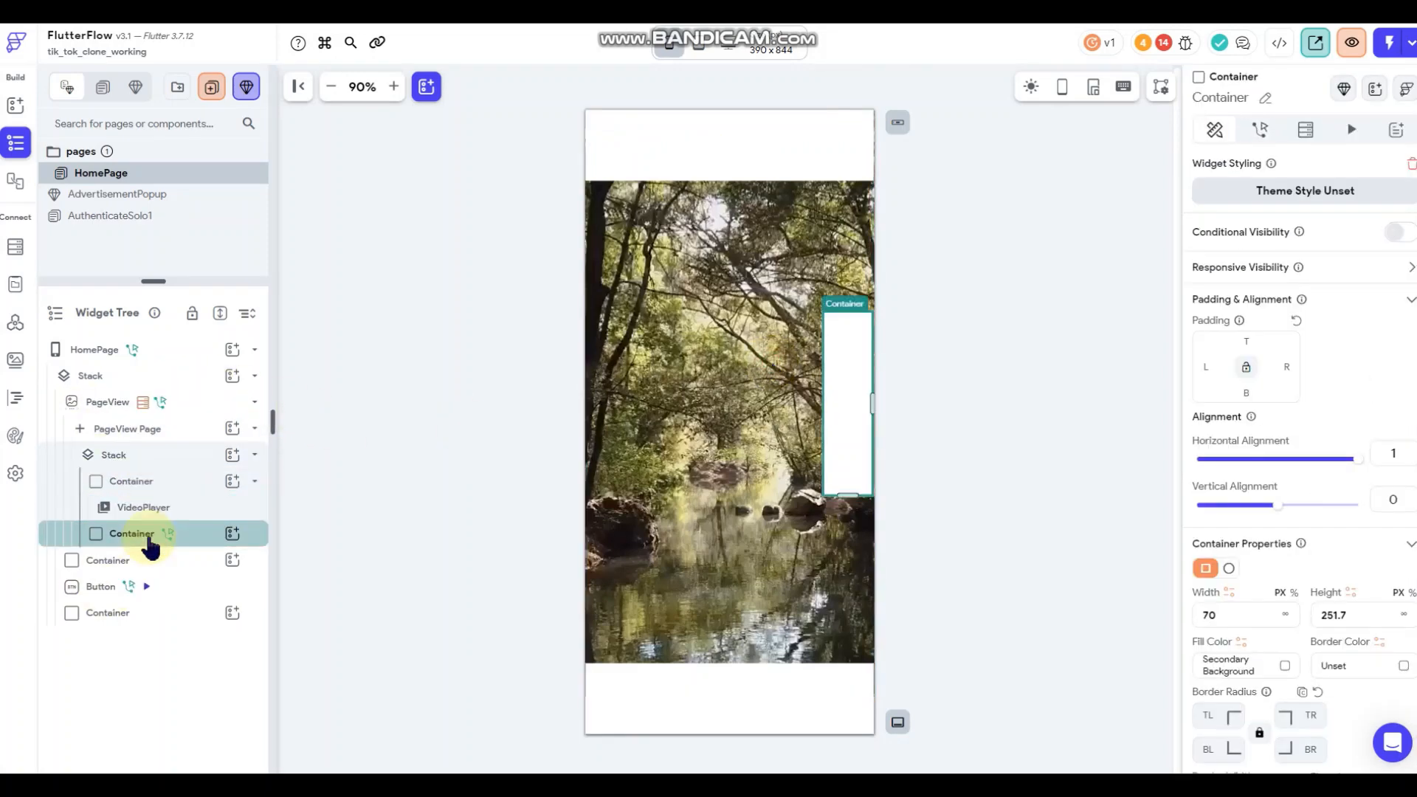
click(1261, 132)
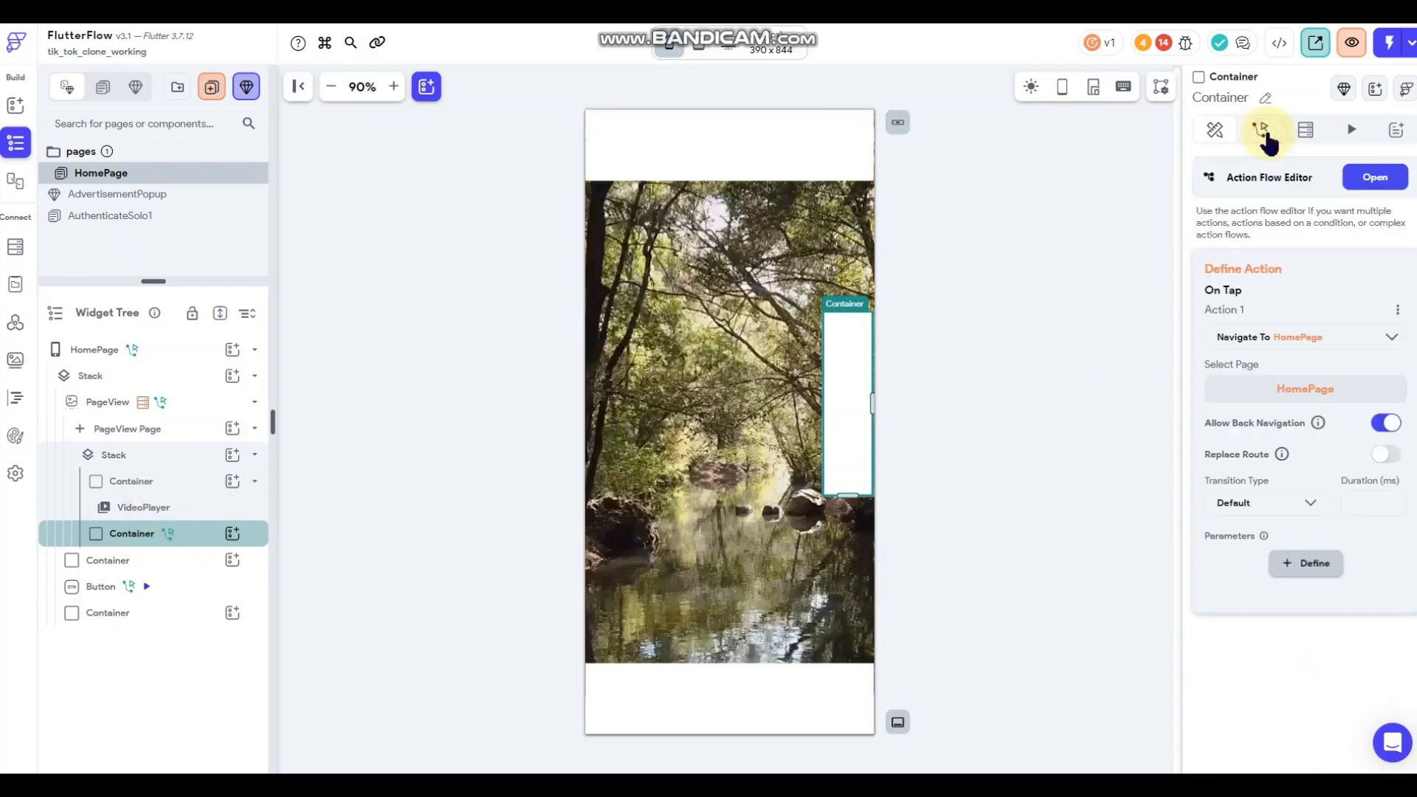
click(1394, 310)
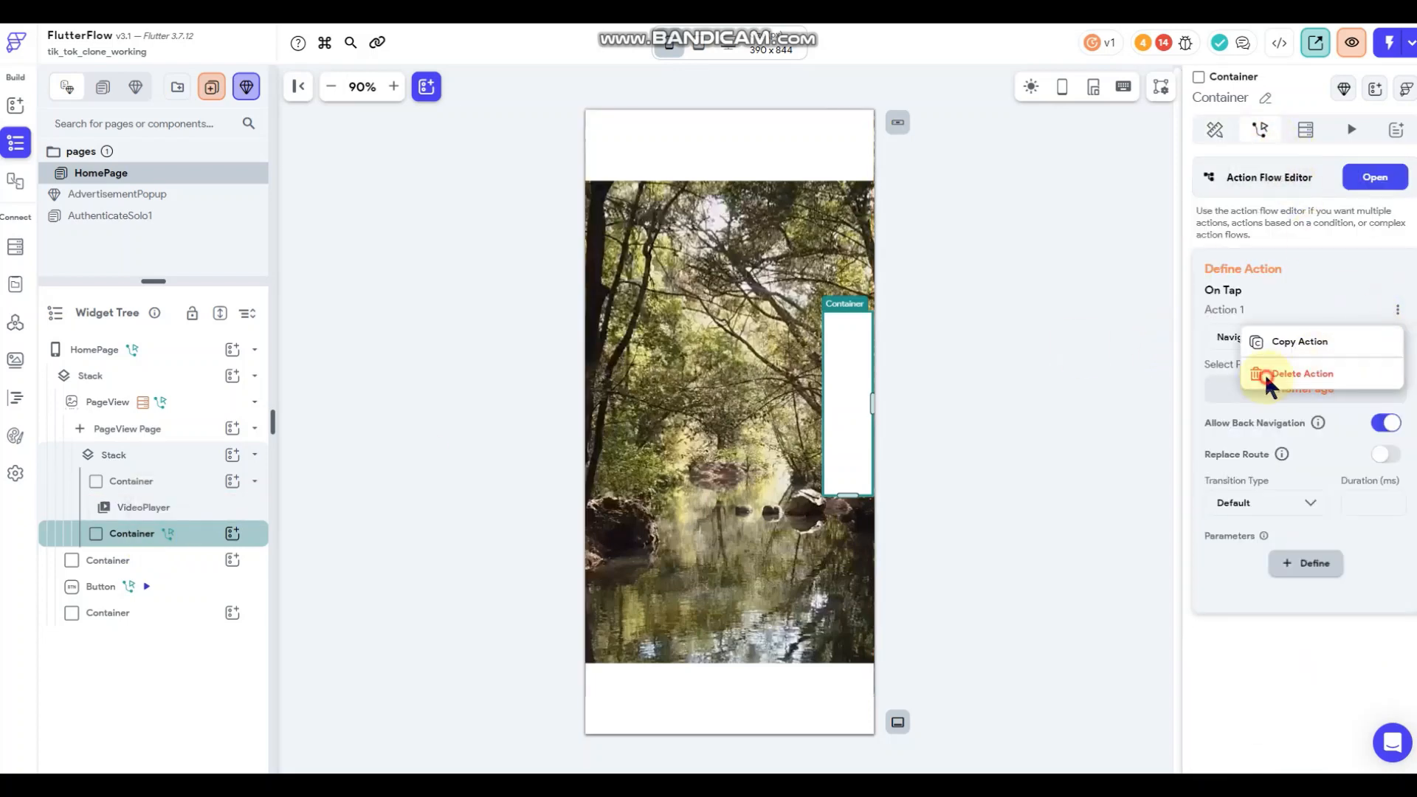
click(1271, 382)
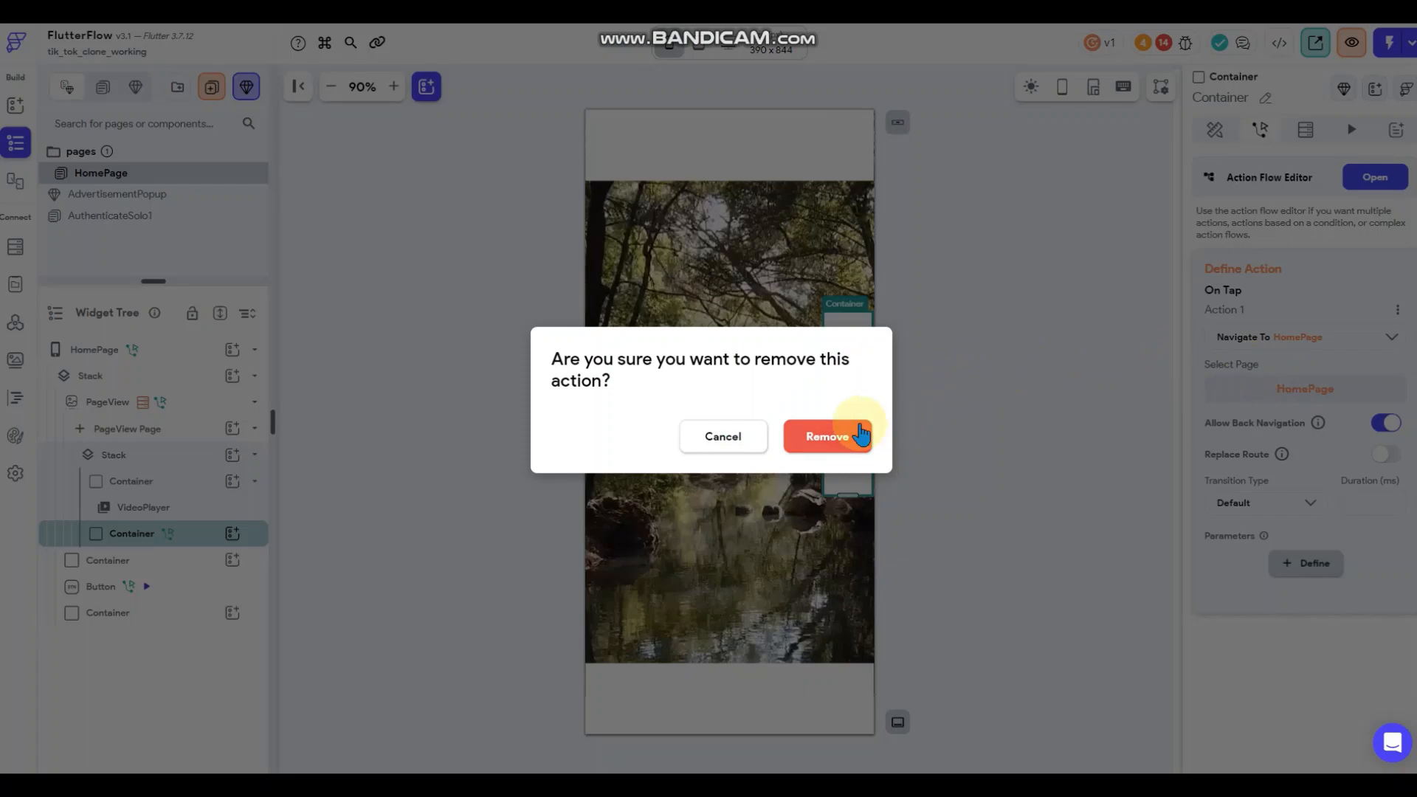
click(729, 439)
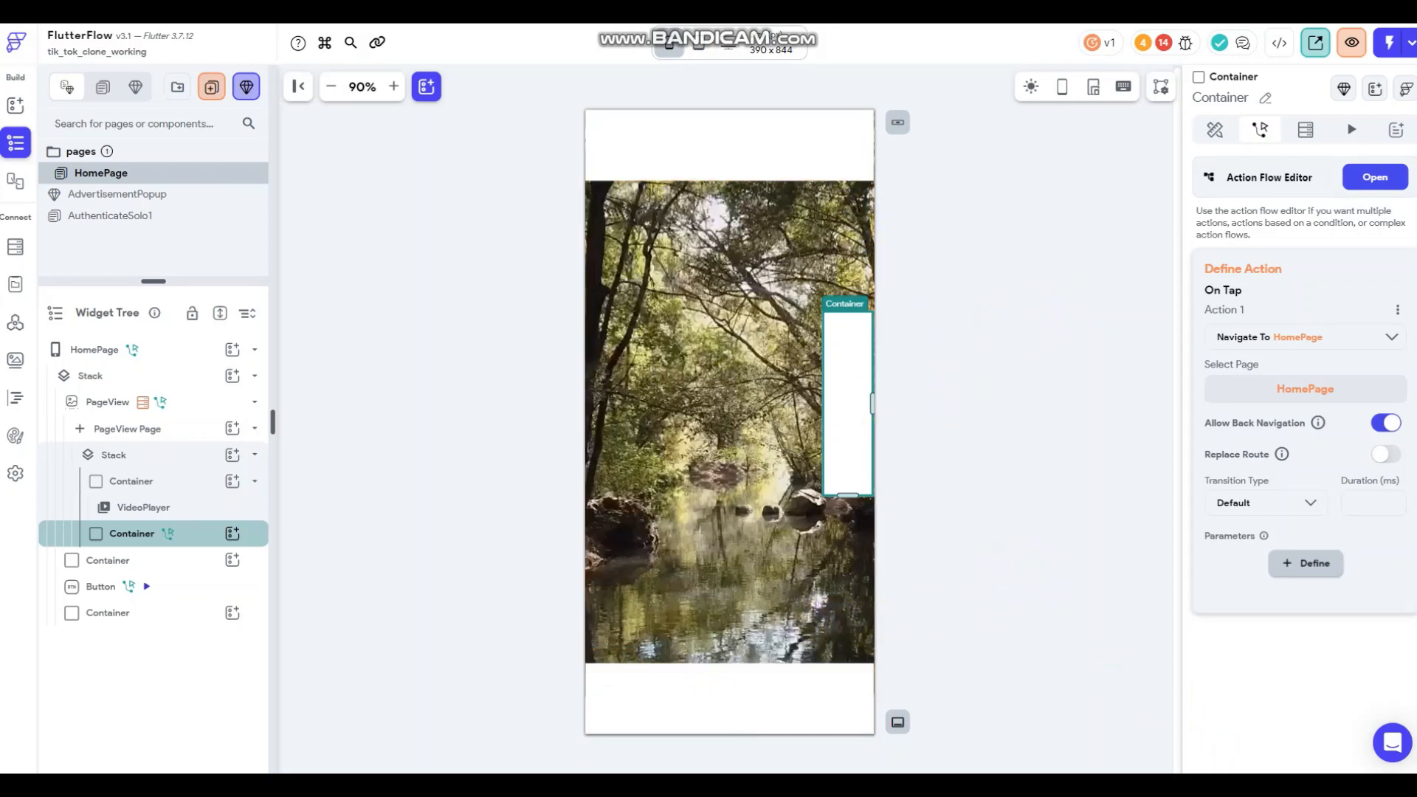
Remove the Navigate To HomePage tap action from the container beside the VideoPlayer's container.
click(1398, 316)
click(1321, 374)
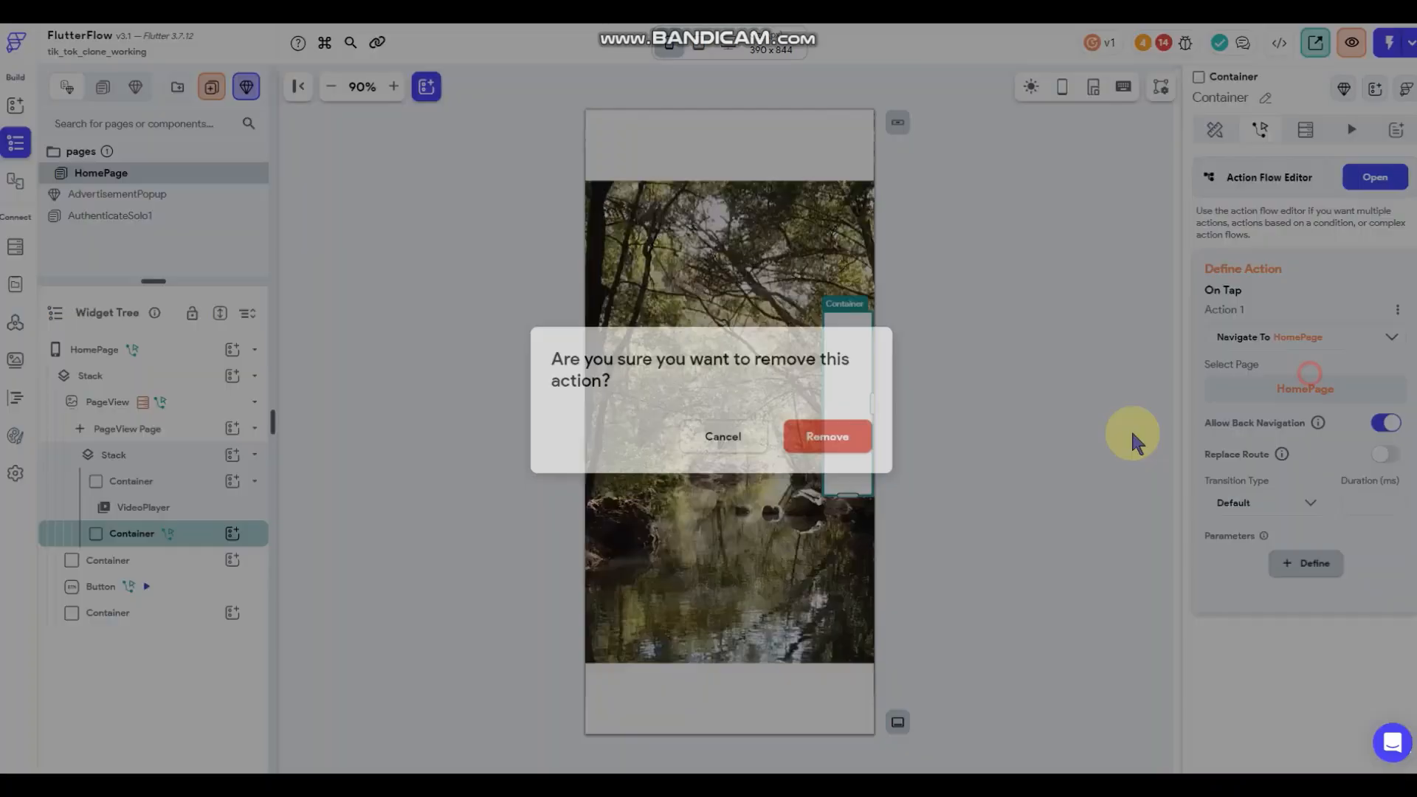
click(816, 436)
click(966, 251)
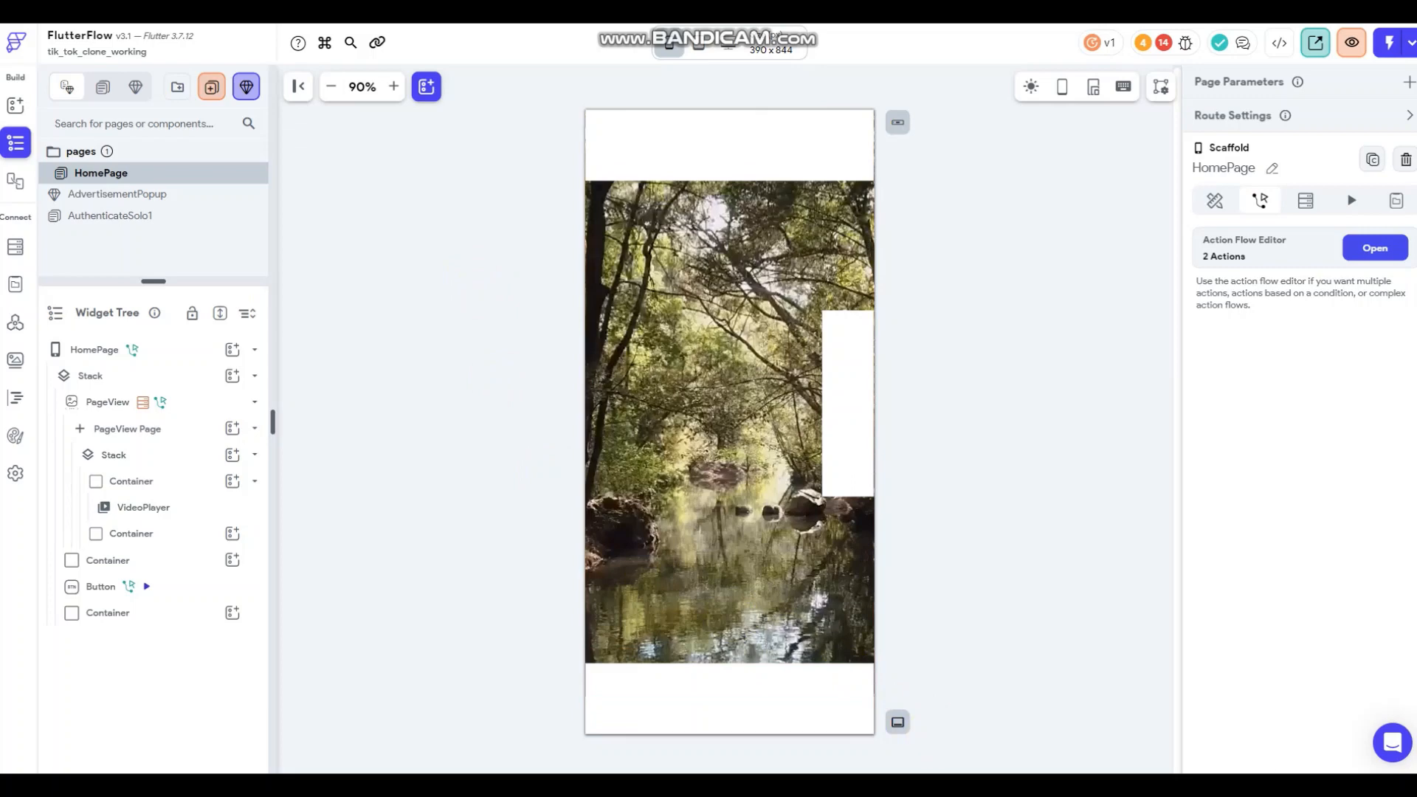
Add a Column inside the white container over the video and place a new Container in that Column.
click(848, 427)
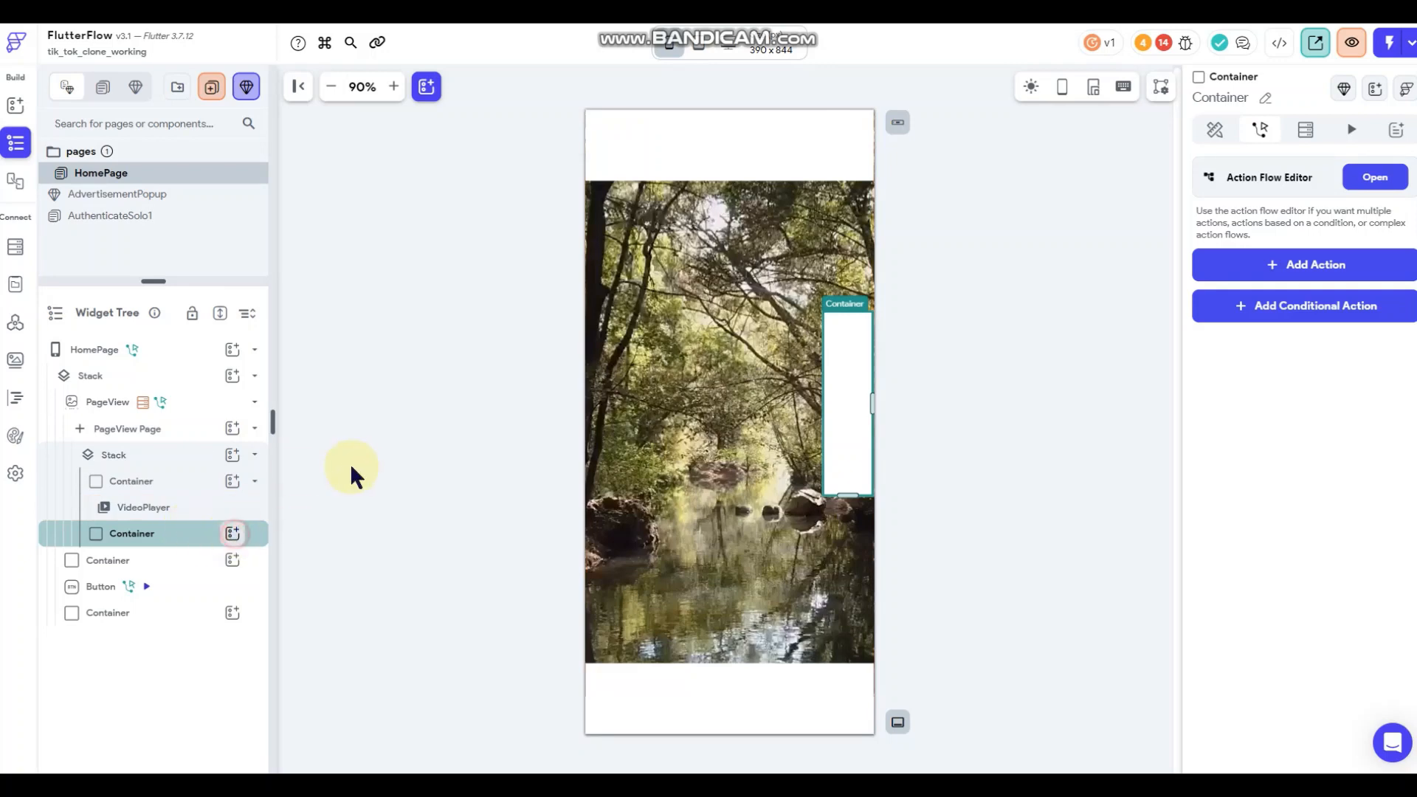
click(396, 509)
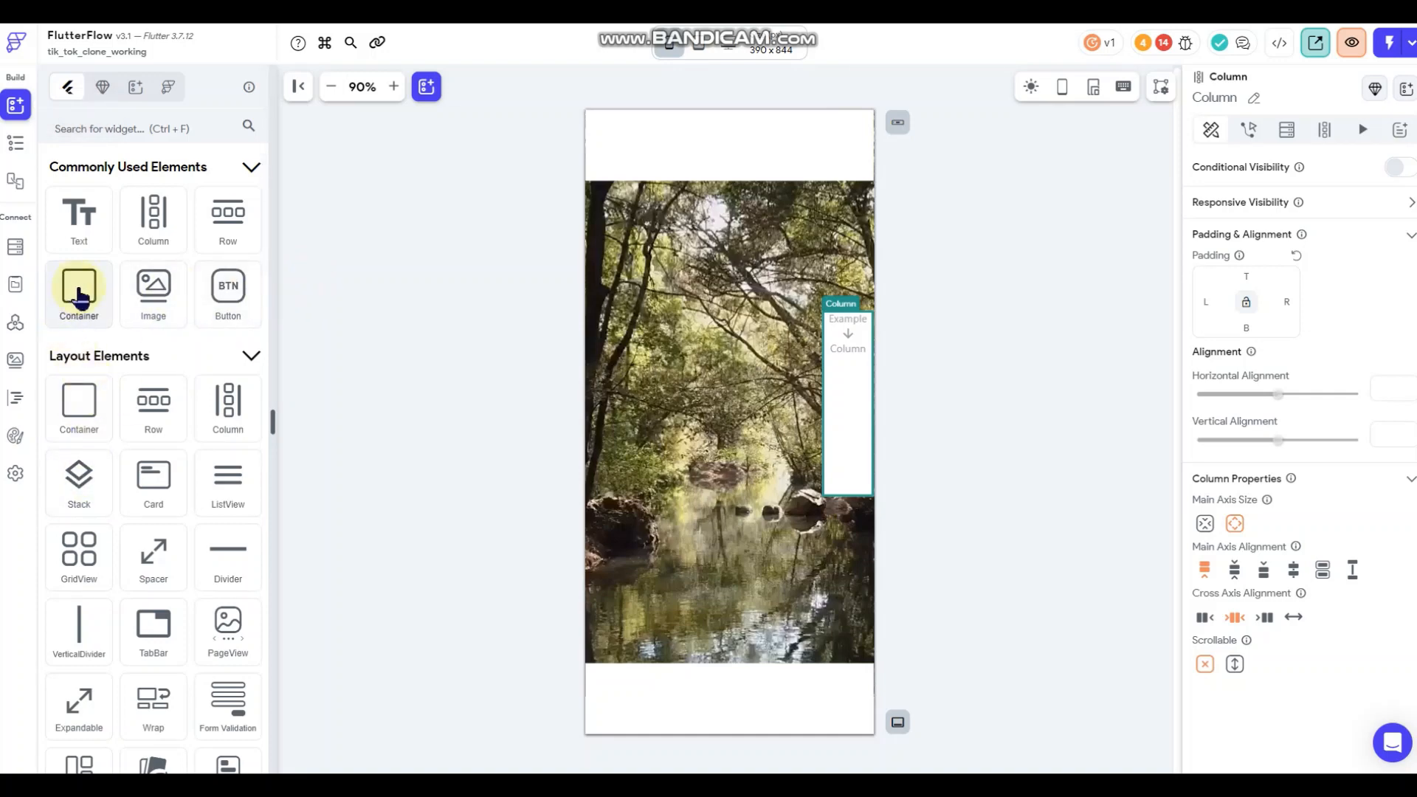
drag(79, 295, 825, 343)
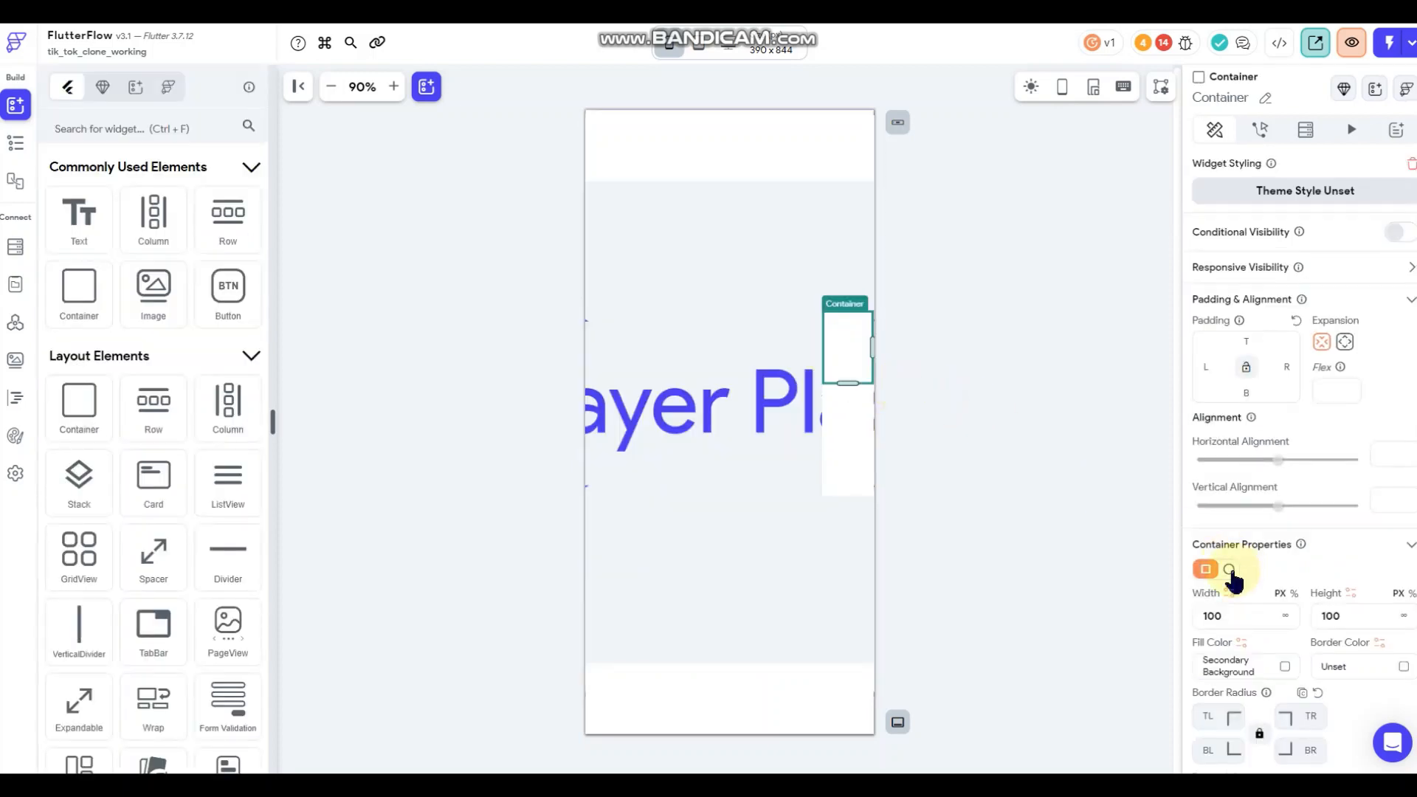
Make the new Container in the Column circular and set its diameter to 55 px.
click(1227, 569)
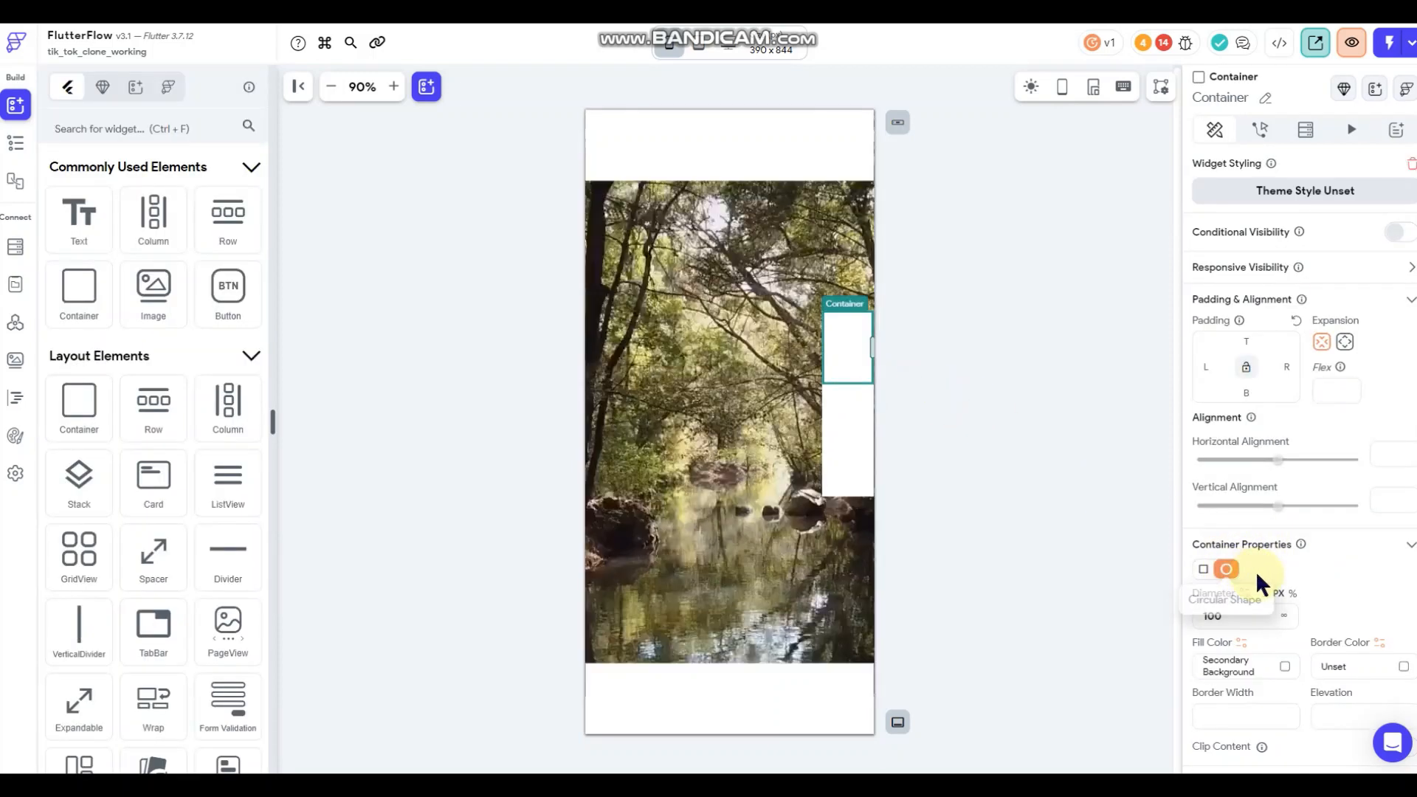
double_click(1258, 615)
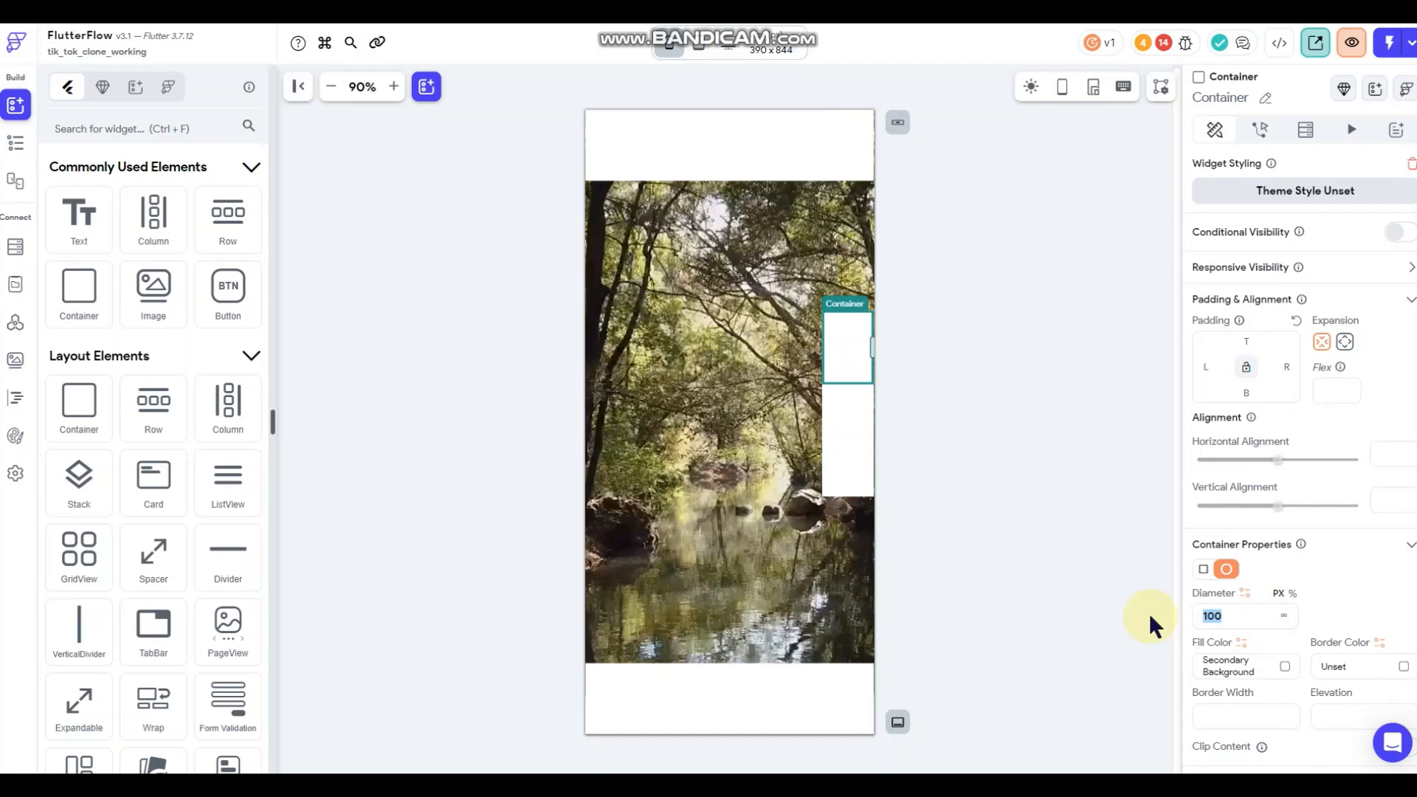
text(45)
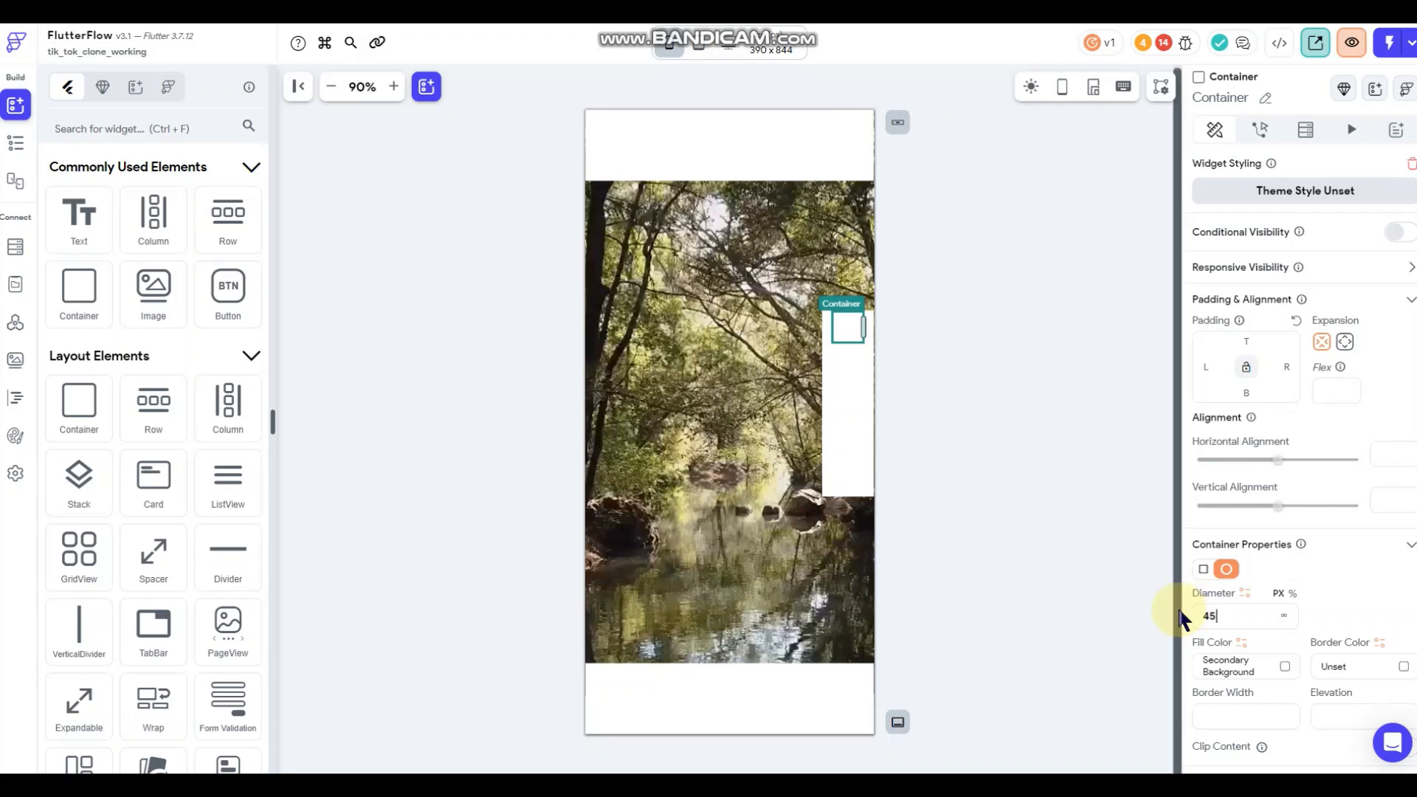
drag(1248, 616, 1136, 614)
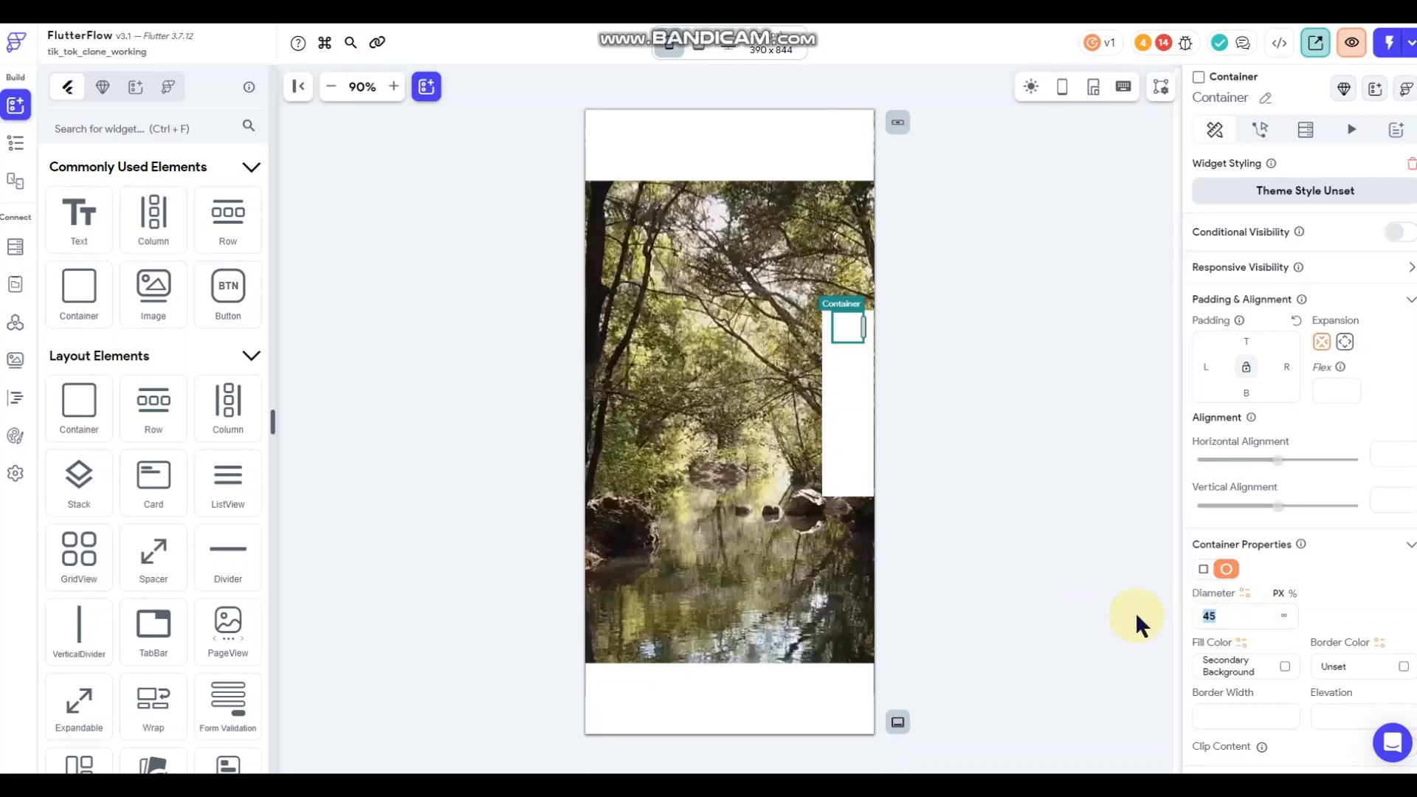
text(55)
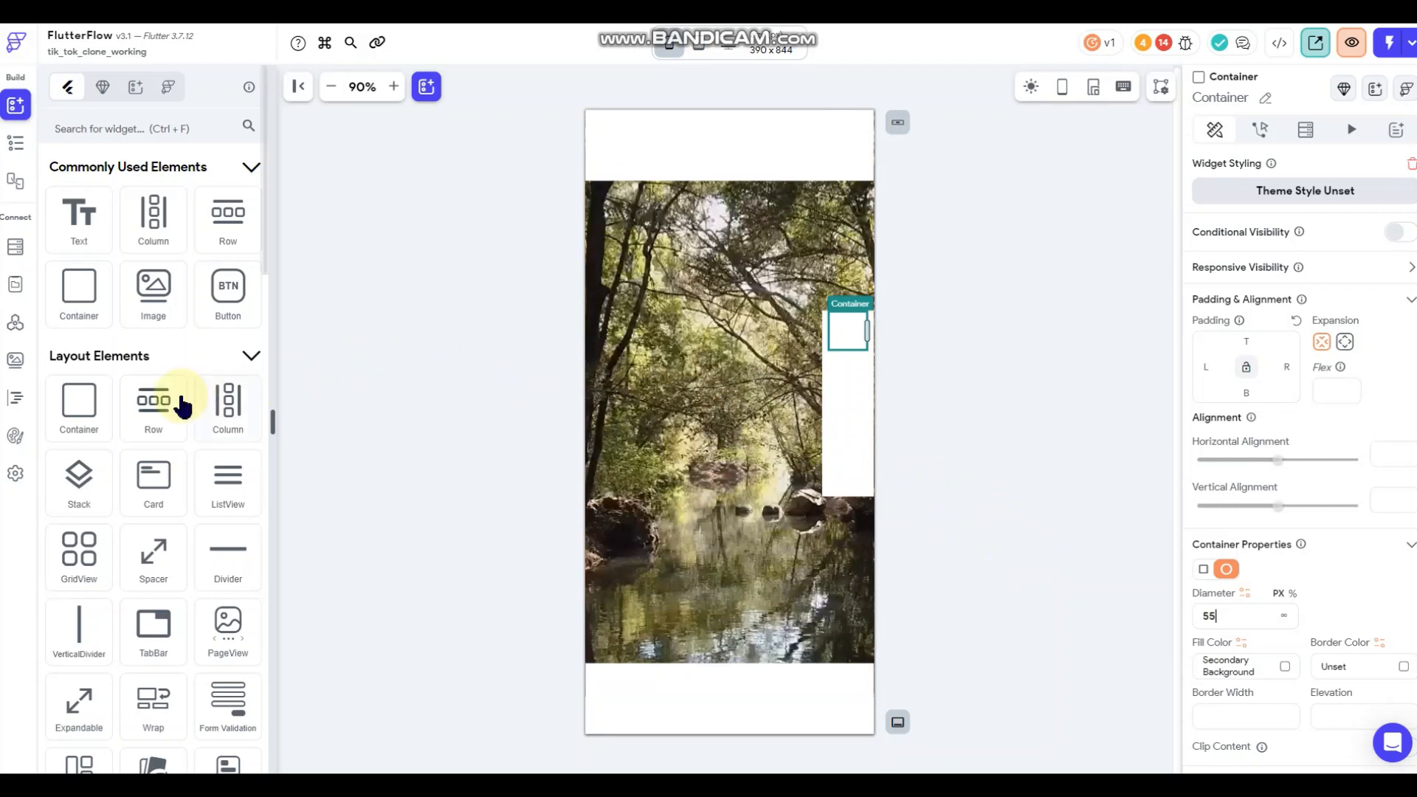
Add a CircleImage inside the circular container and set its padding to 4 on all sides.
scroll(180, 402, down, 6)
drag(79, 514, 834, 332)
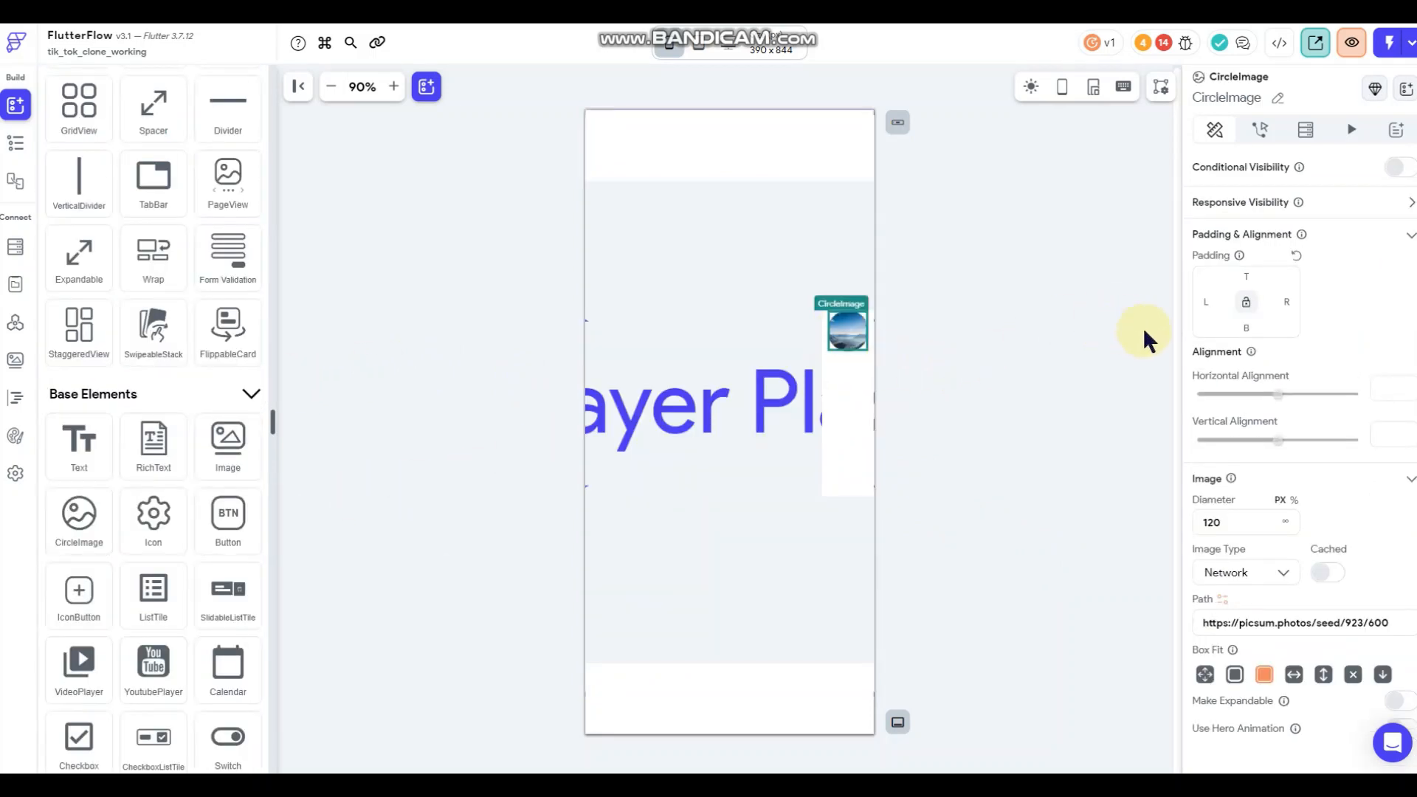
click(1204, 300)
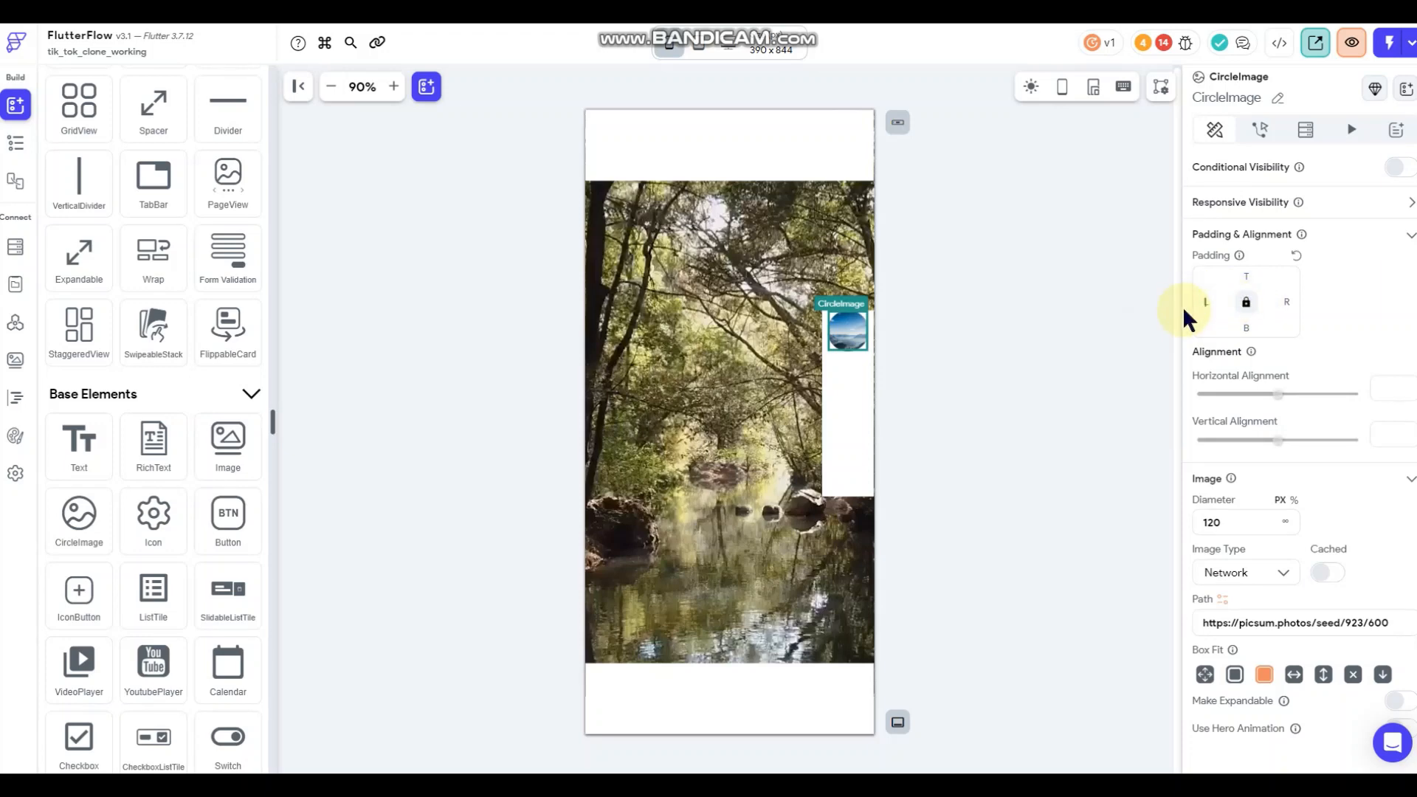
text(4)
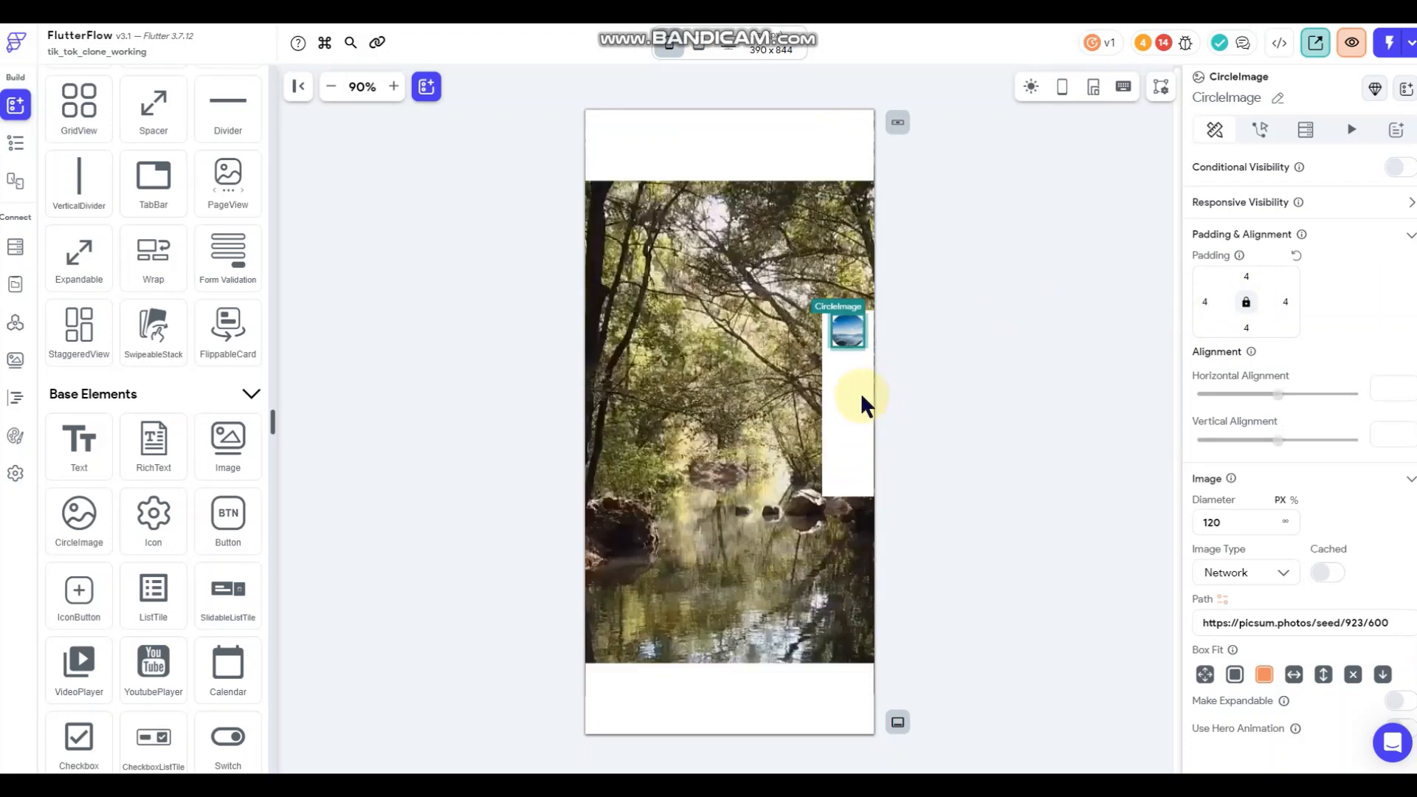
Set the fill color of the Column's parent container to black at 11% opacity (#1B000000).
click(858, 392)
right_click(857, 392)
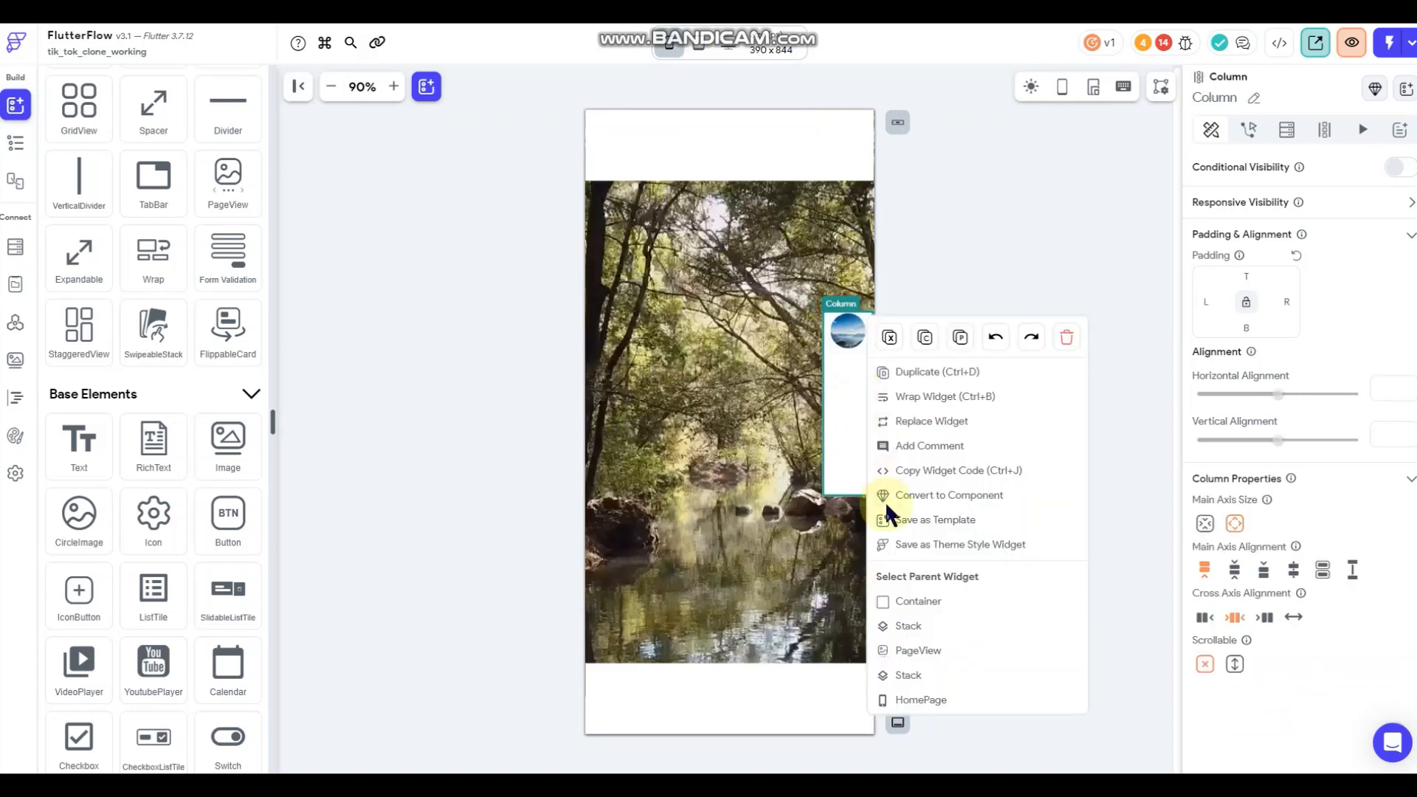
click(917, 601)
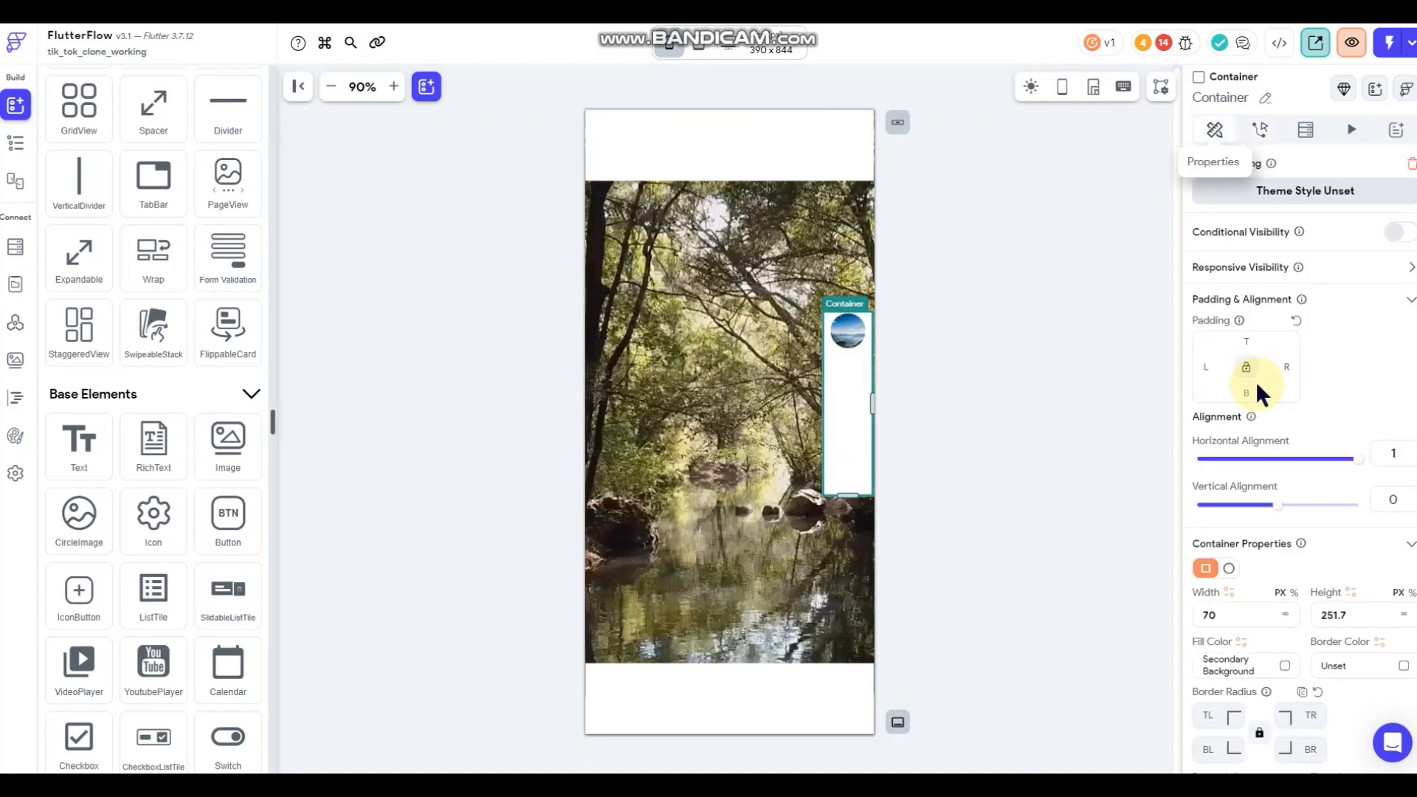
scroll(1262, 399, down, 3)
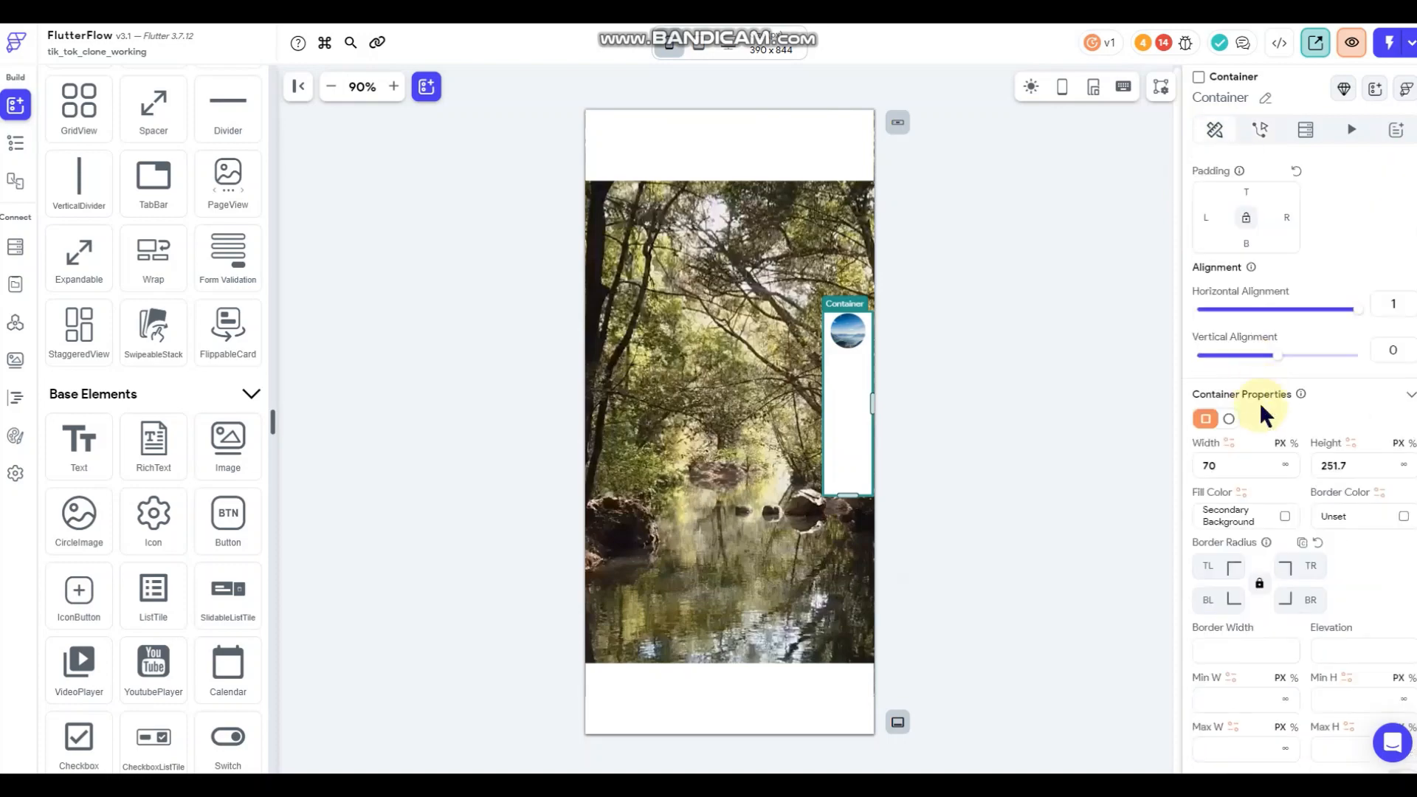
click(1284, 519)
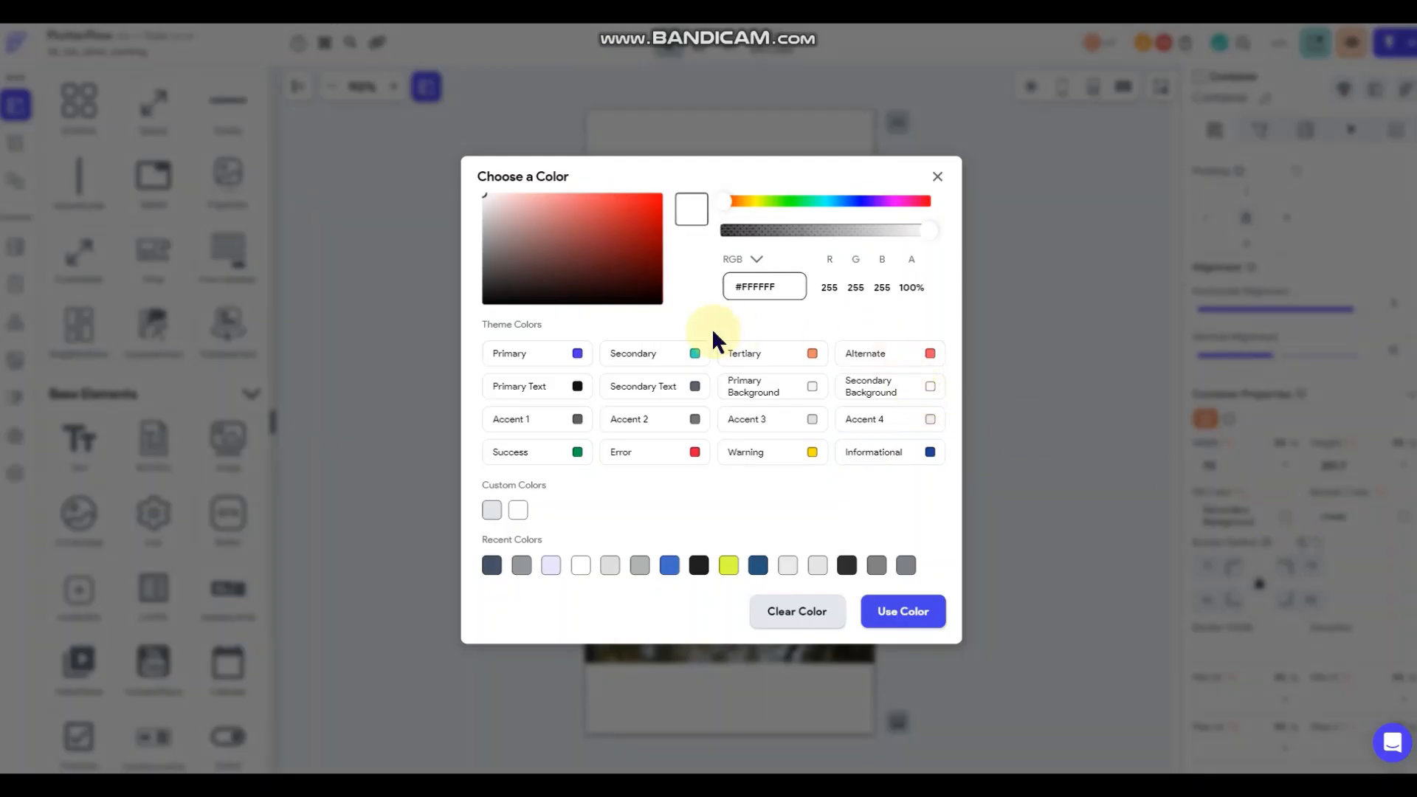
drag(515, 237, 479, 299)
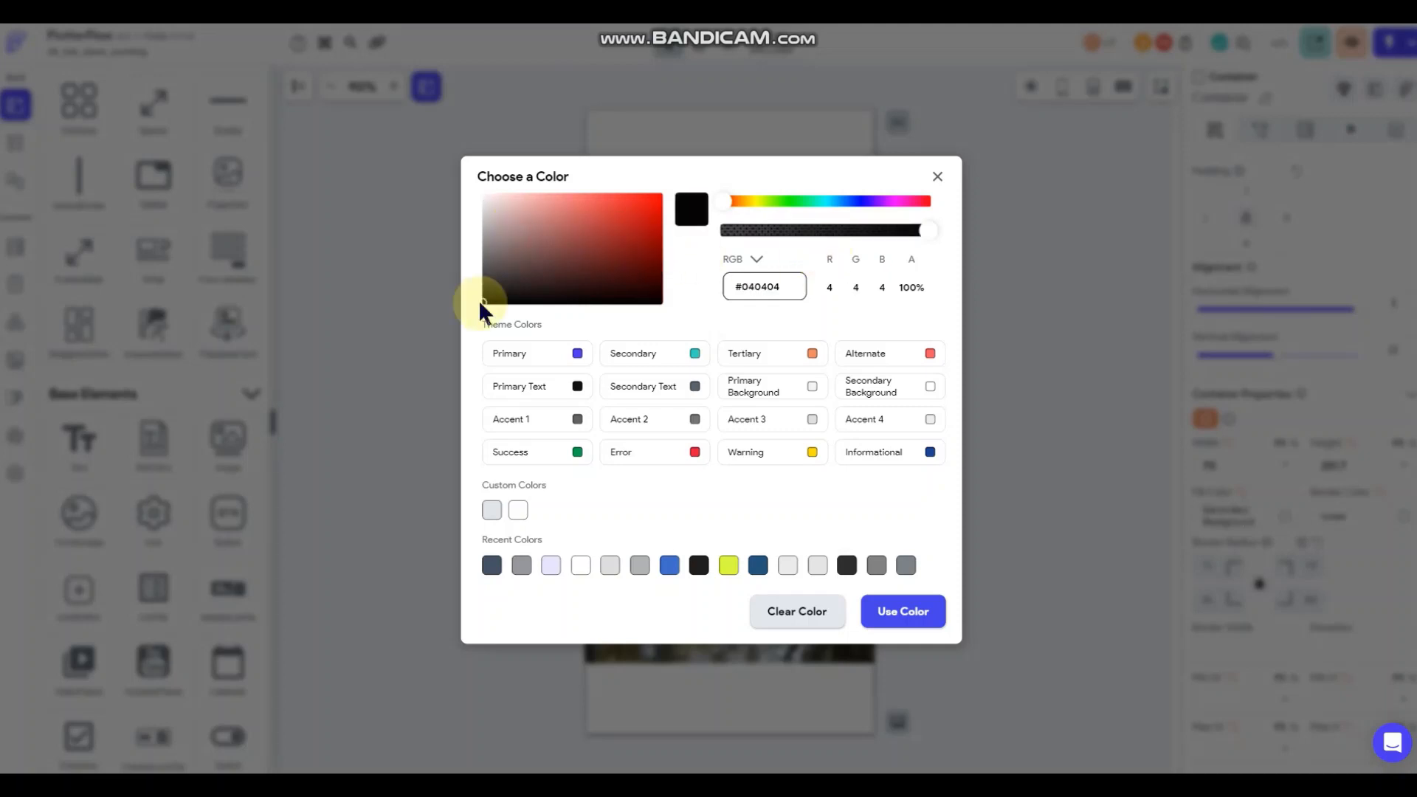
drag(923, 227, 742, 227)
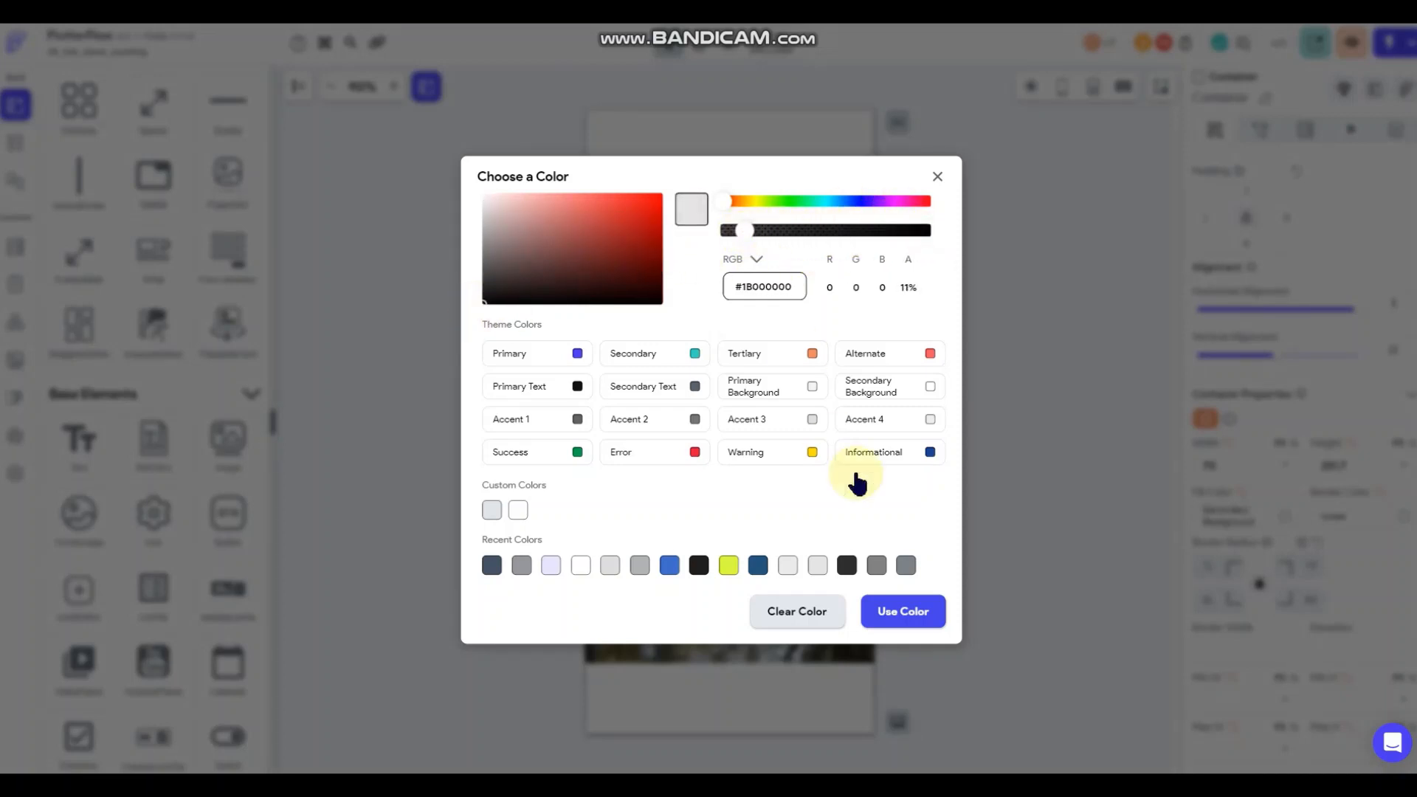
click(902, 611)
click(964, 362)
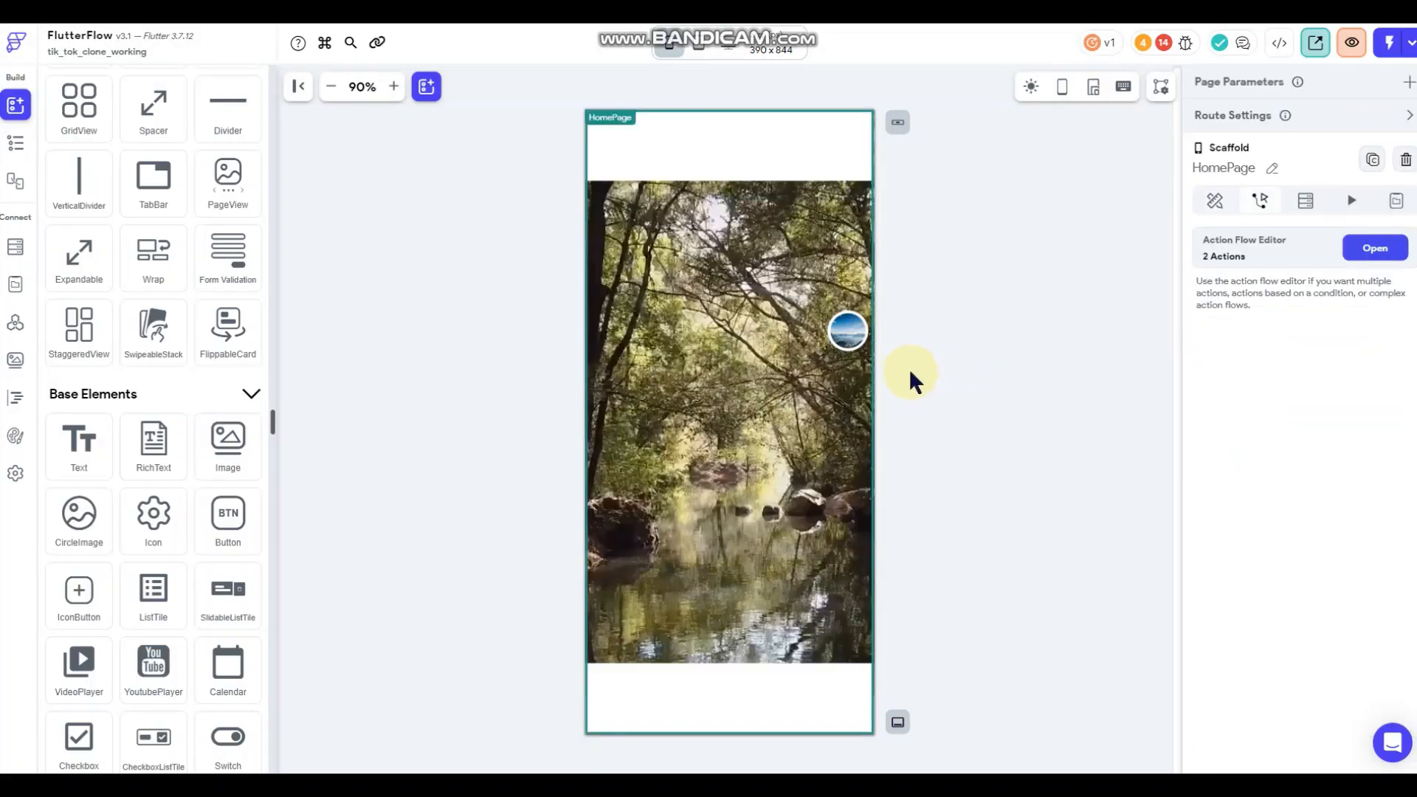
Round only the top-left and bottom-left corners of the Column's parent container with a border radius of 12.
click(854, 399)
right_click(854, 399)
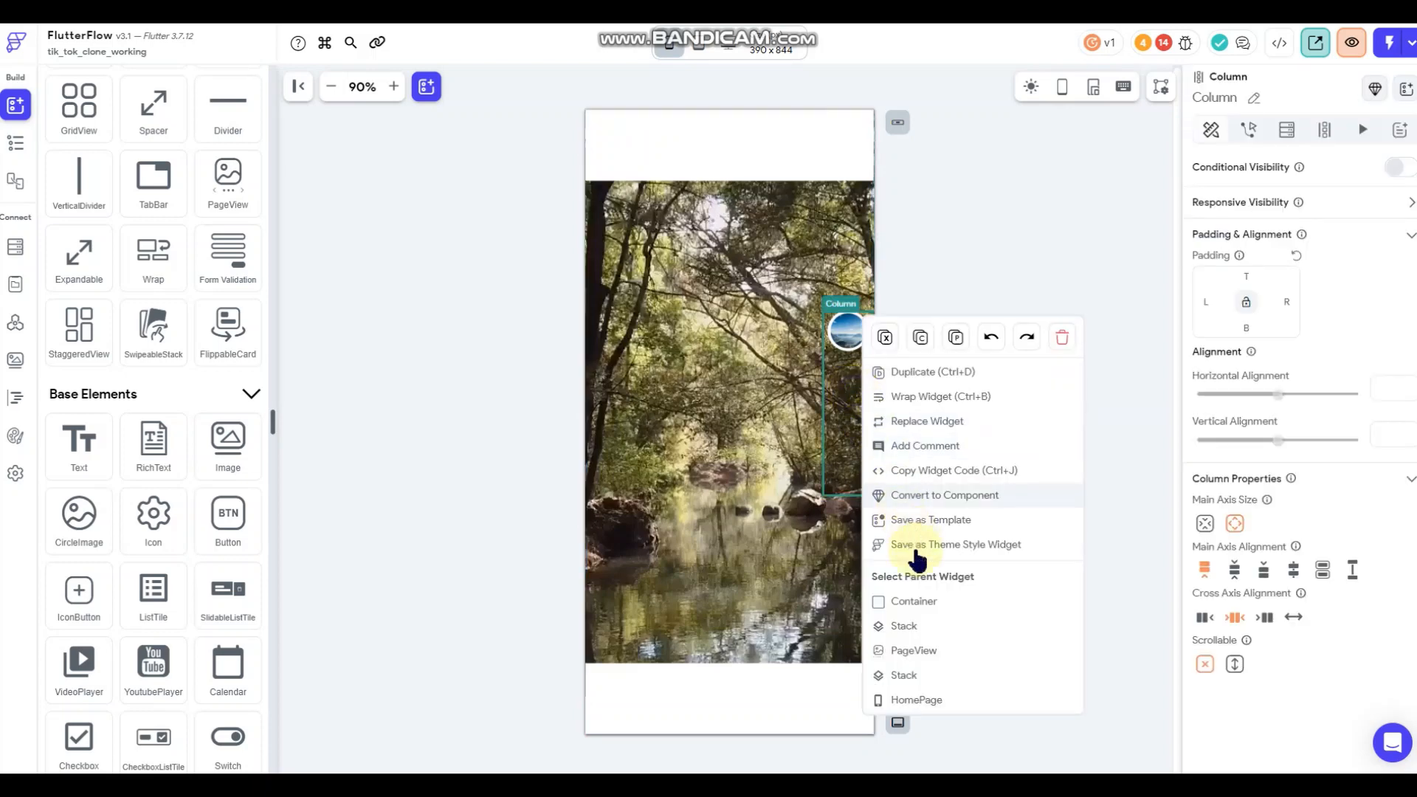
click(912, 602)
scroll(1284, 469, down, 3)
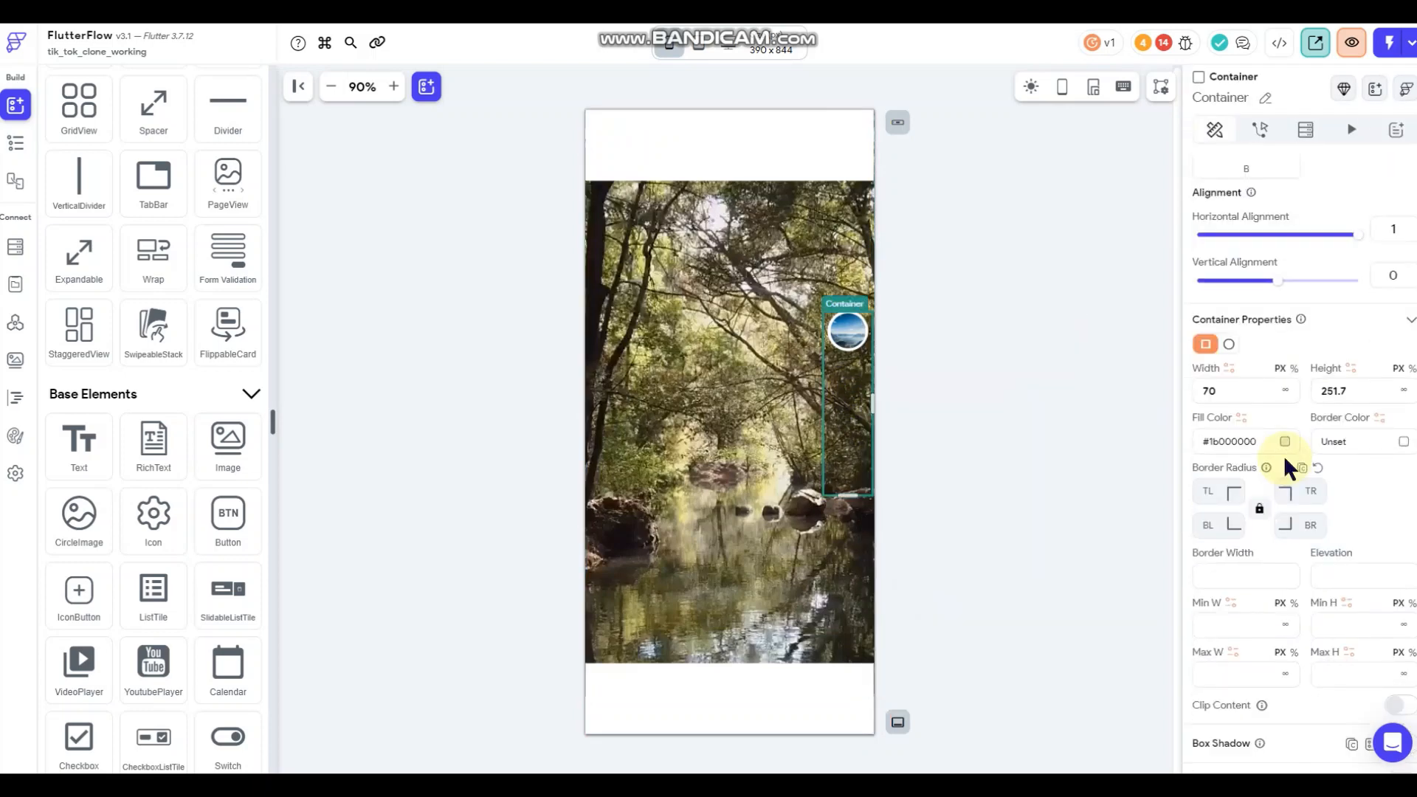
click(1259, 510)
click(1210, 494)
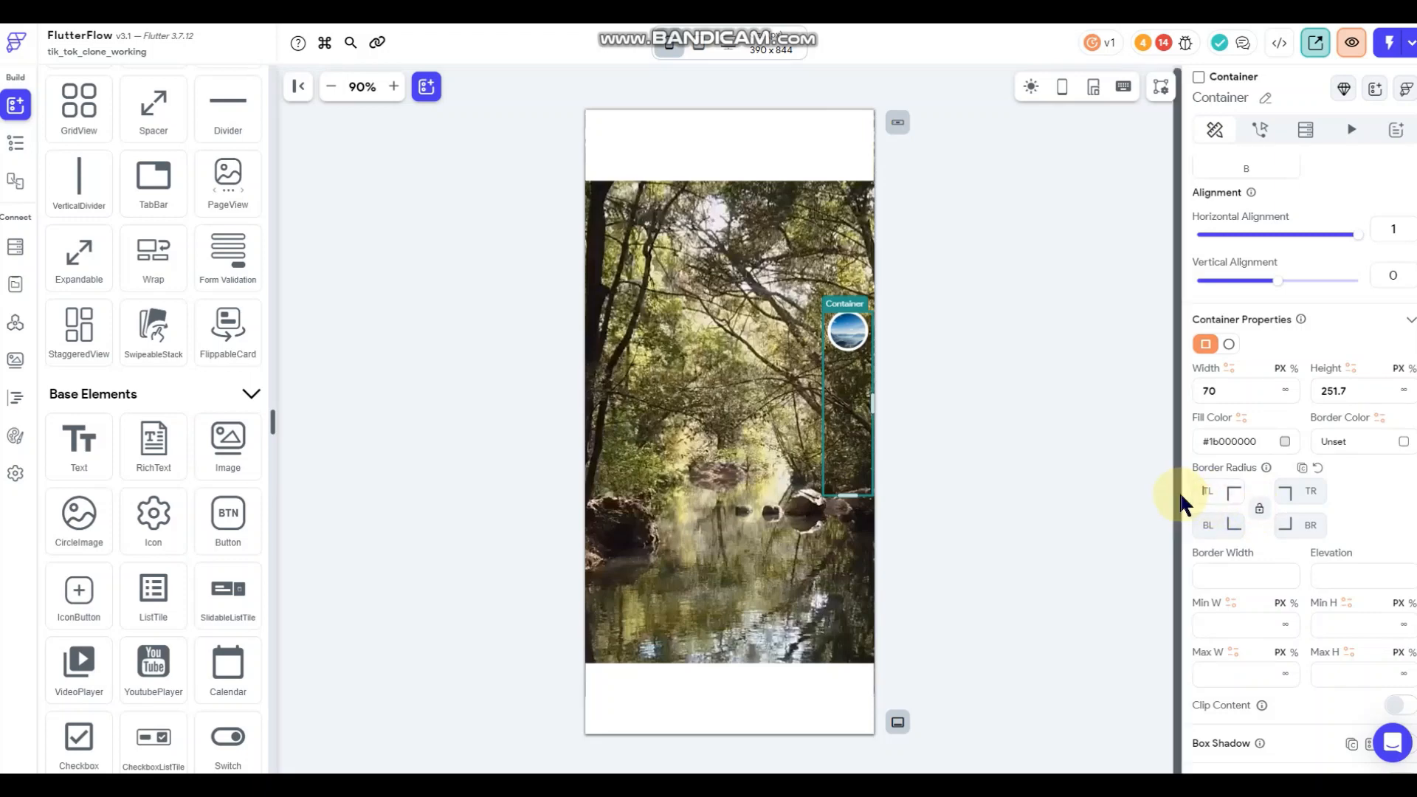
text(12)
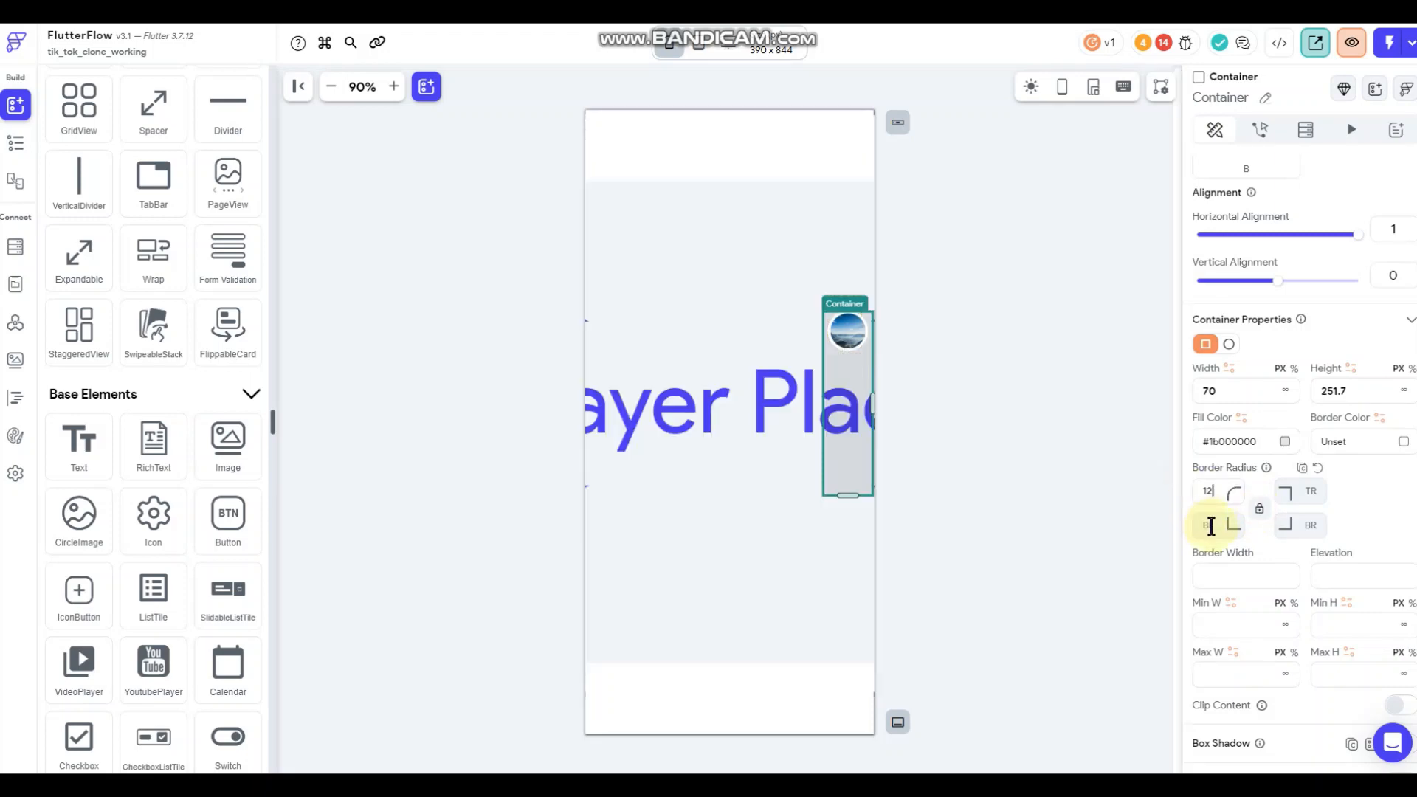
key(Tab)
text(12)
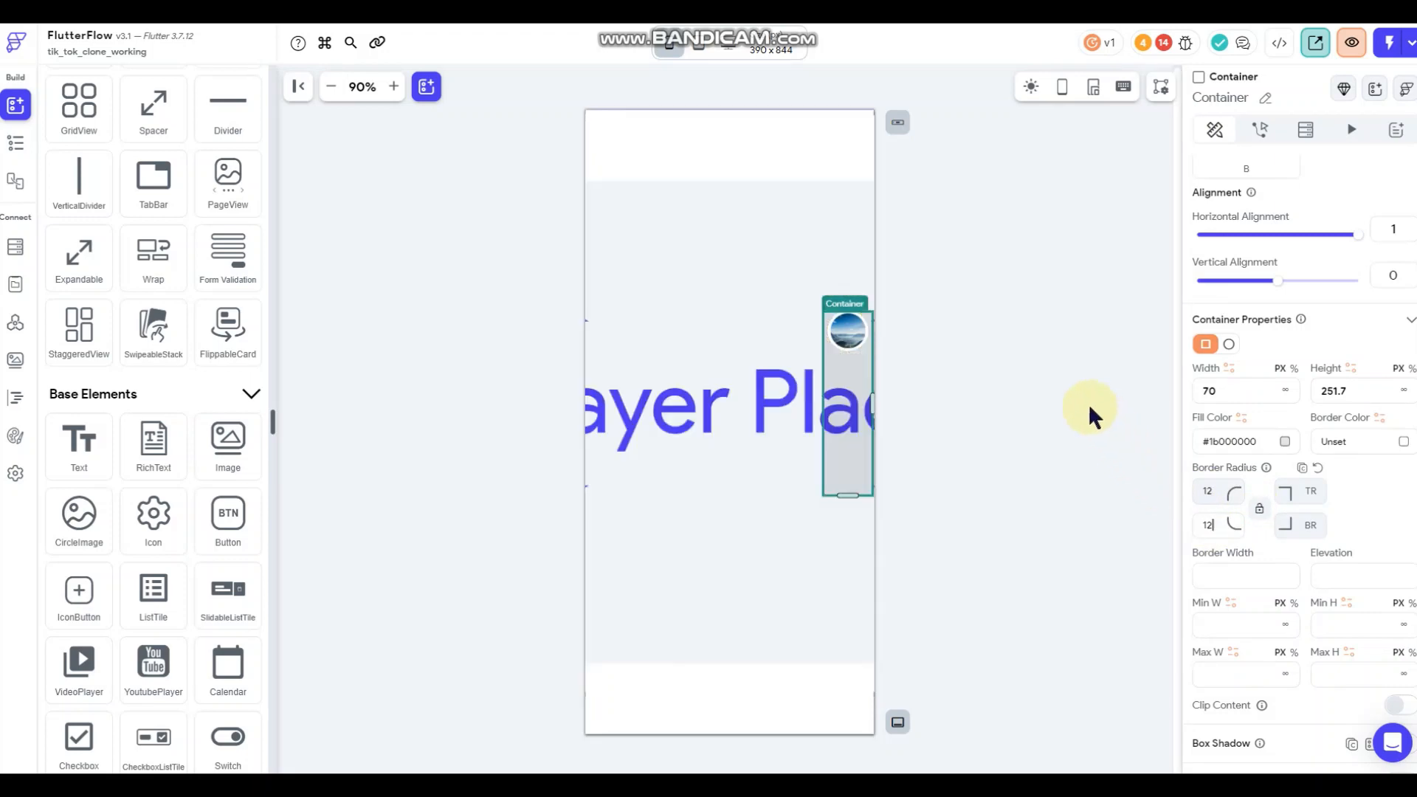
click(1016, 356)
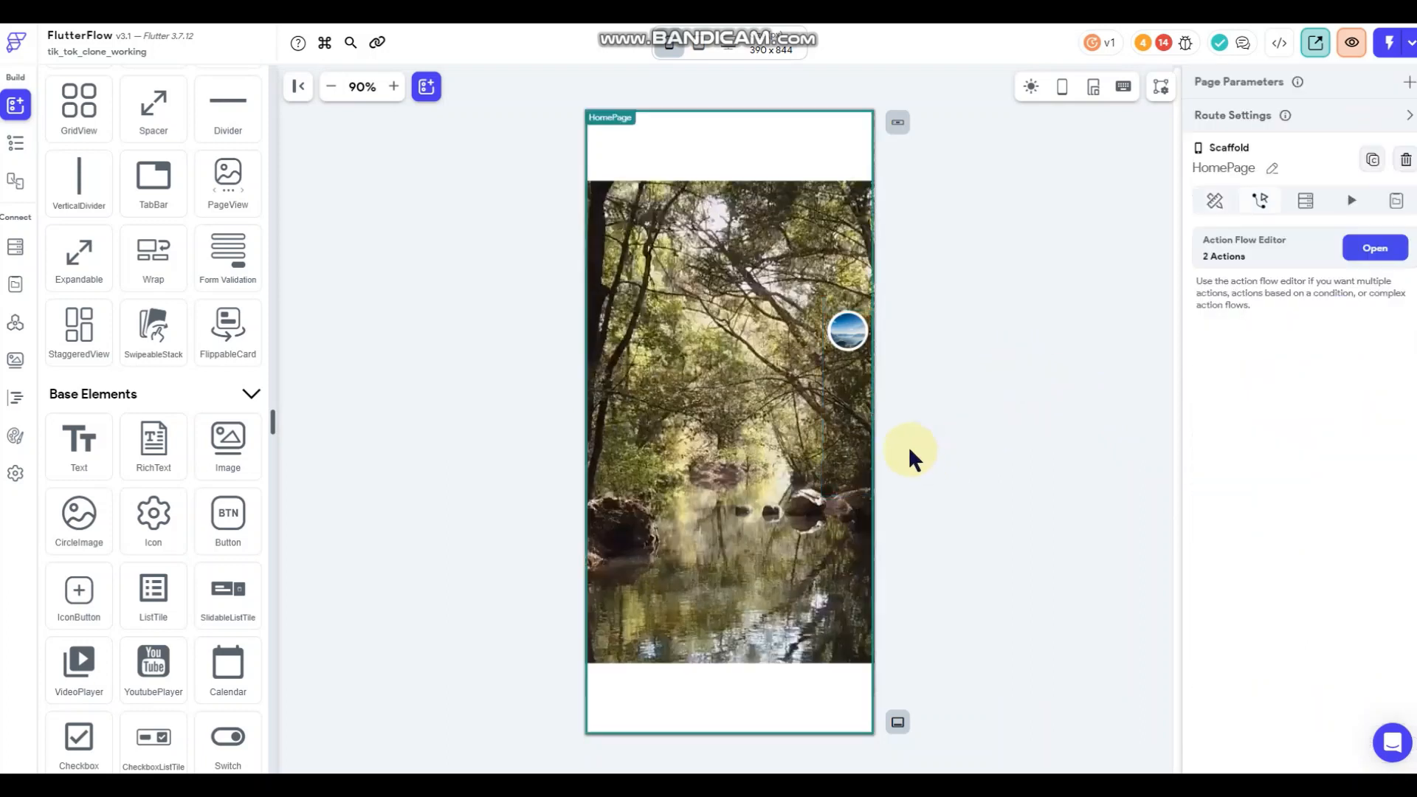
Set the Column's top and bottom padding to 6.
click(863, 450)
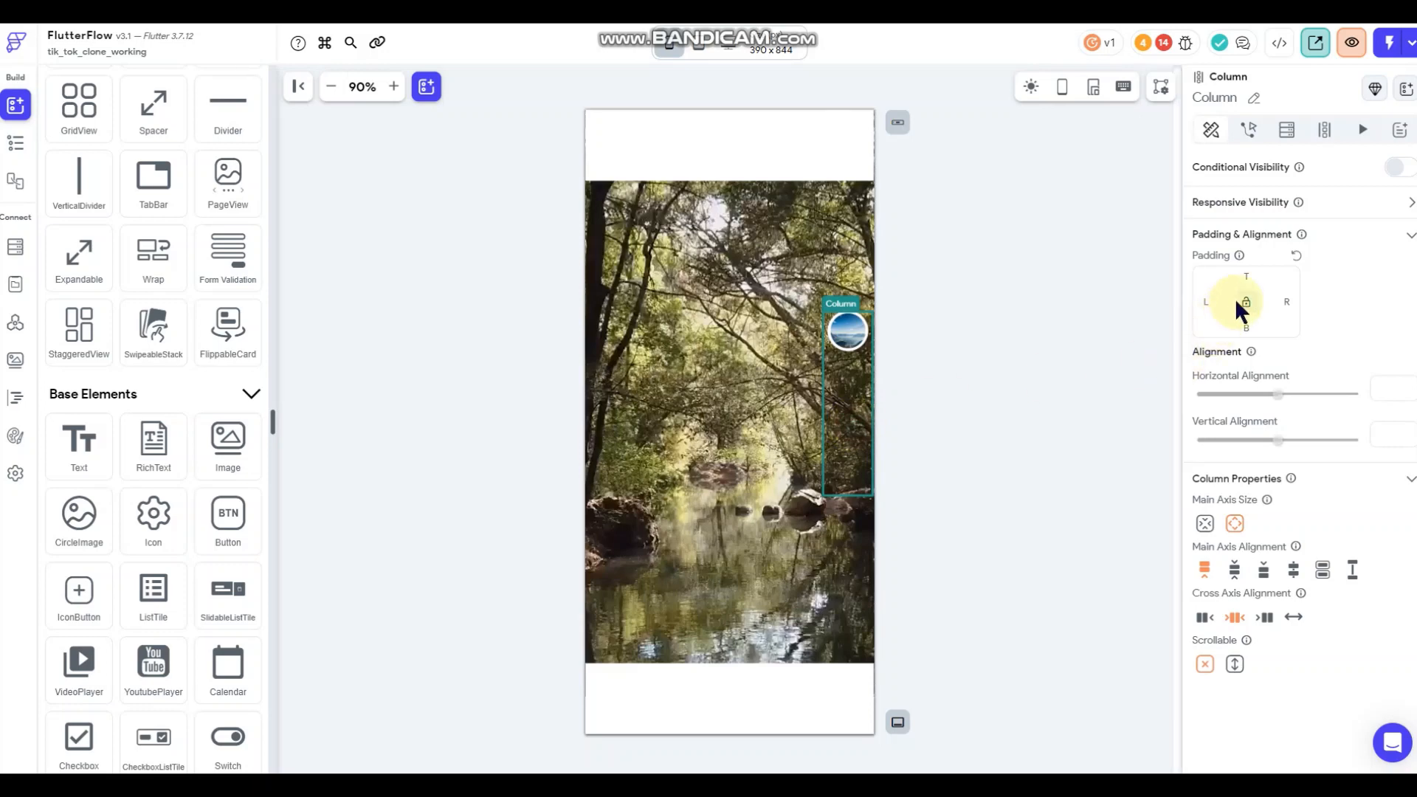
text(6)
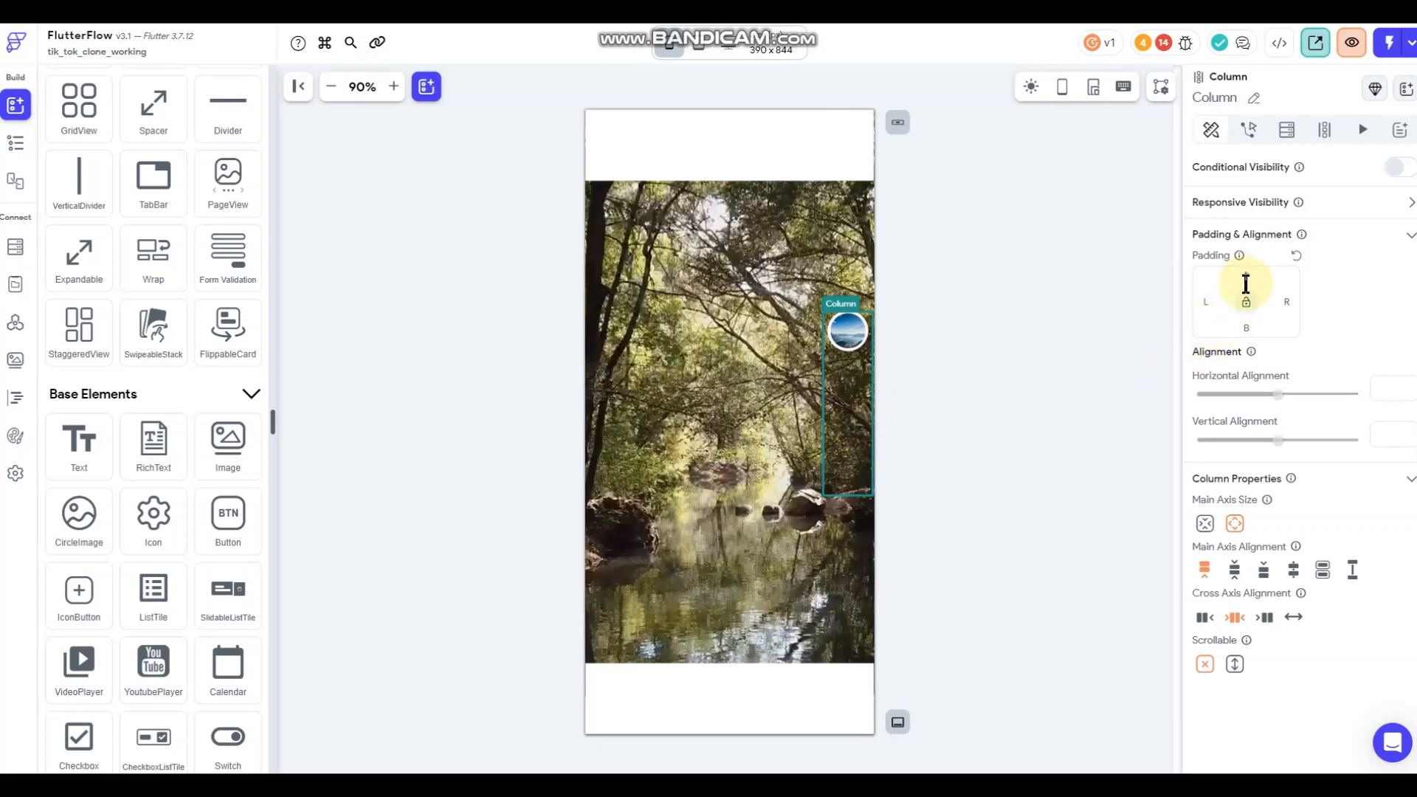
click(1249, 328)
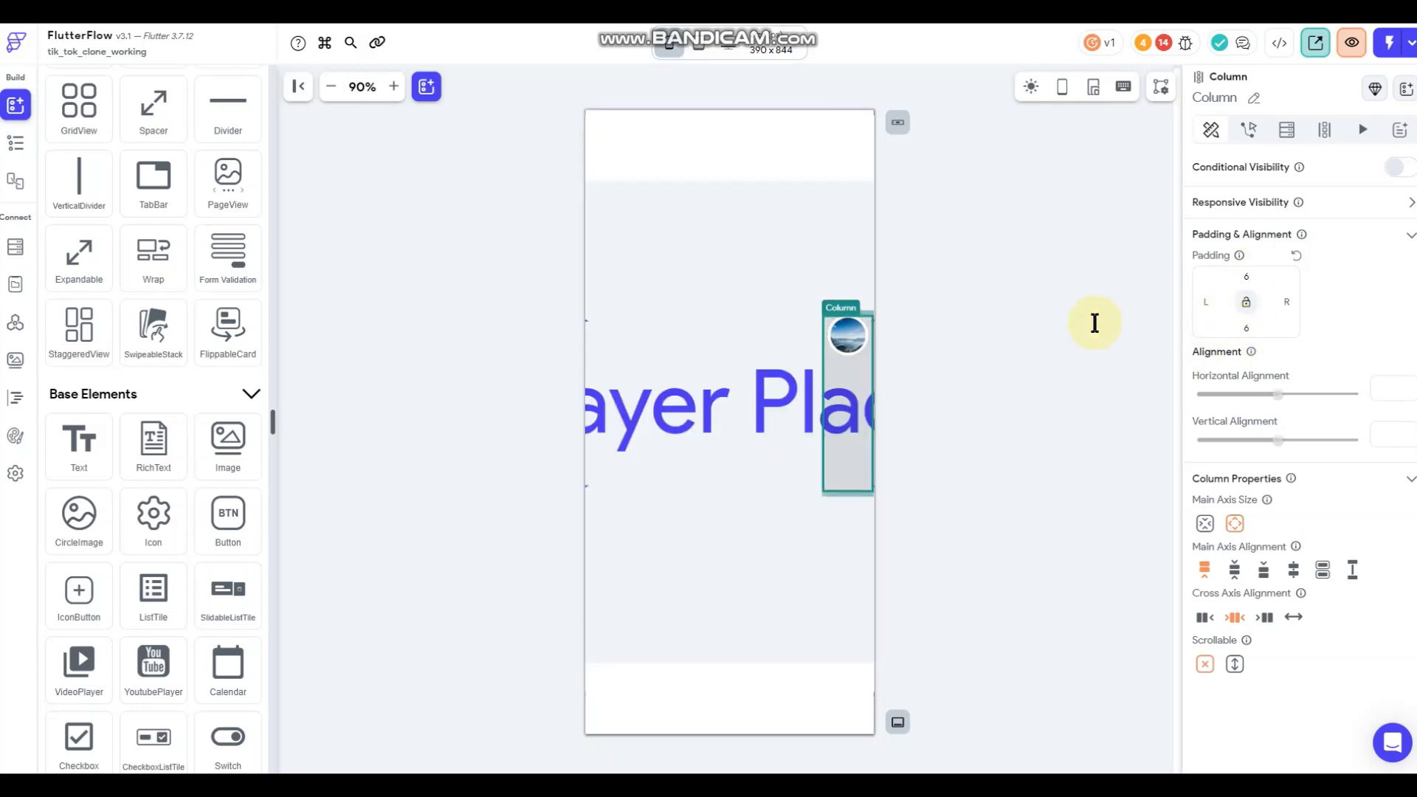
click(1034, 303)
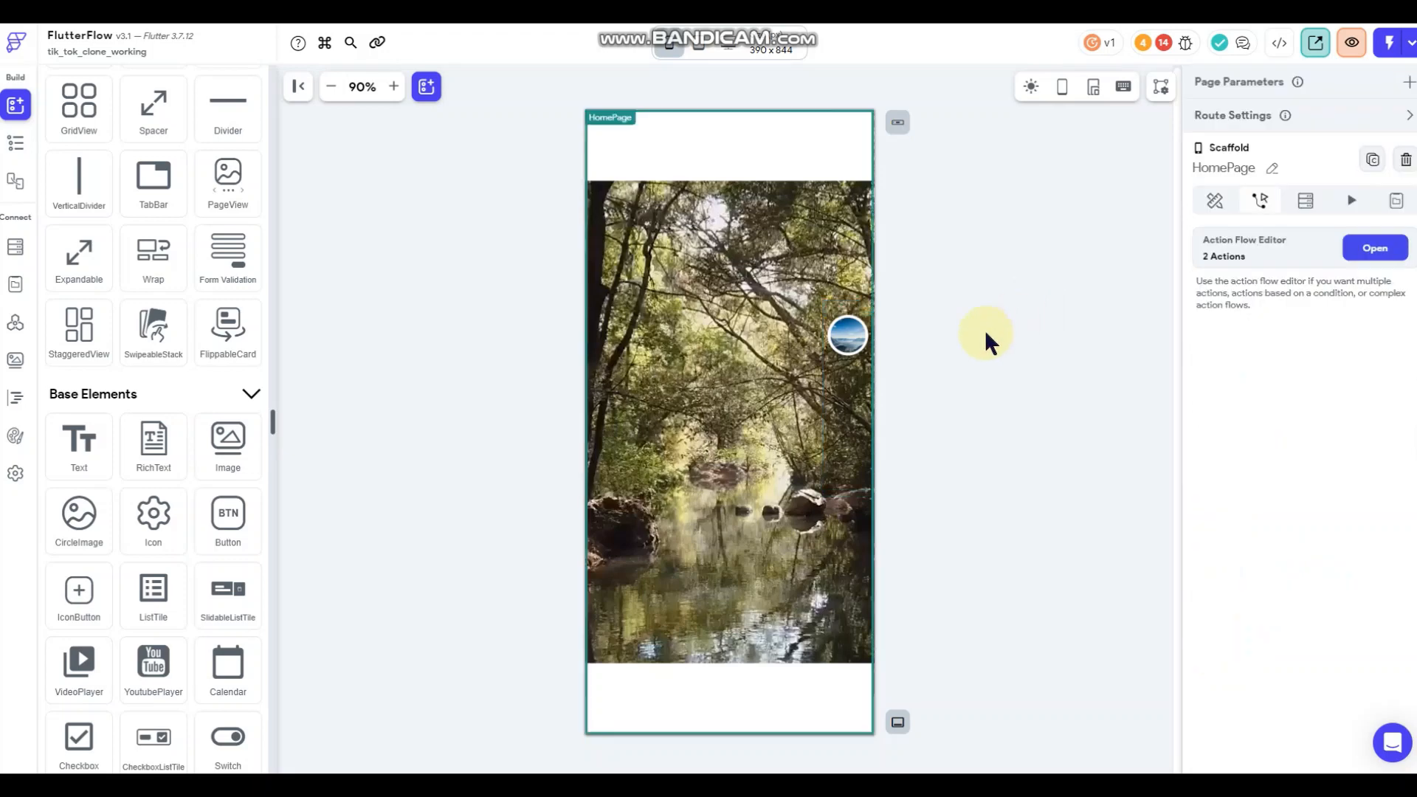
Set the Column's top and bottom padding to 8.
click(856, 366)
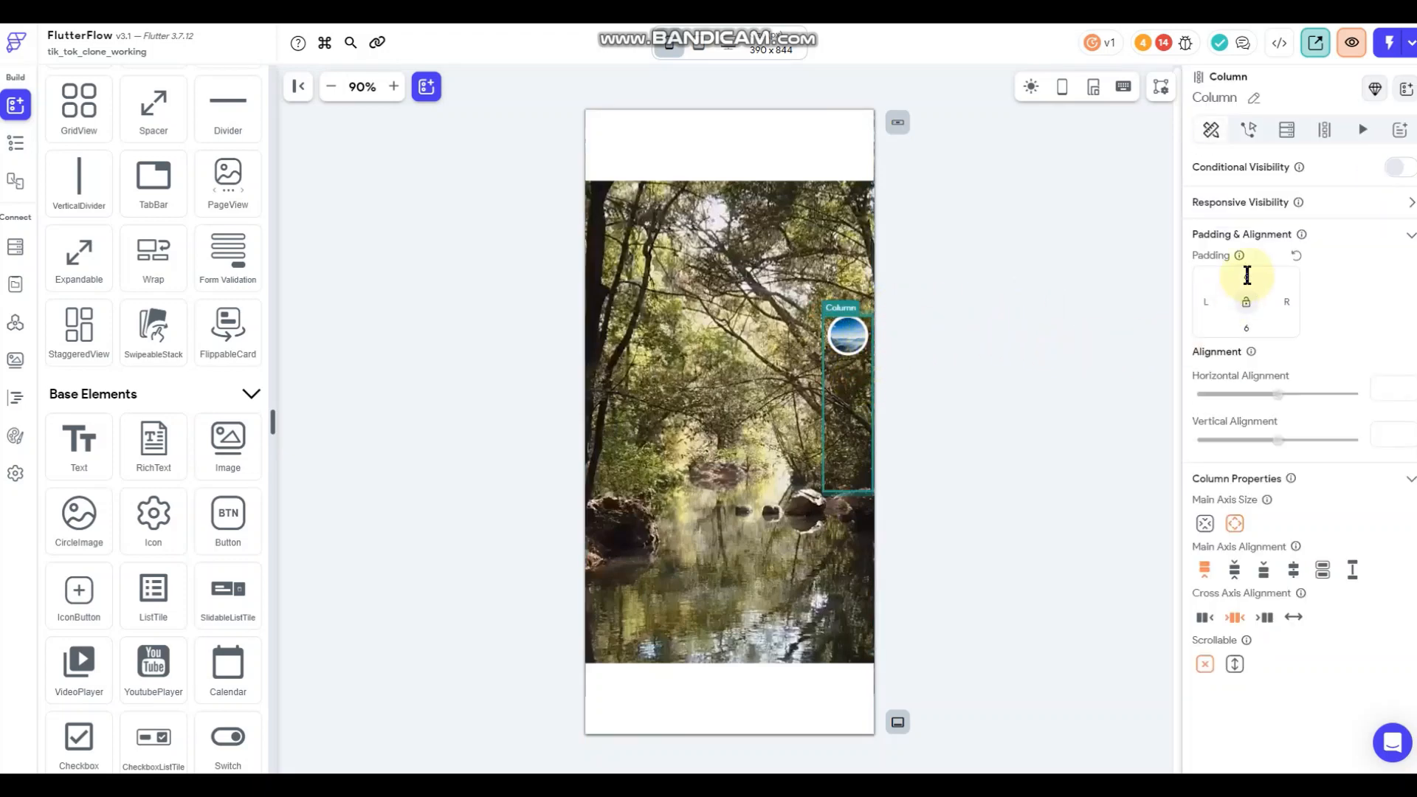
click(1246, 275)
text(8)
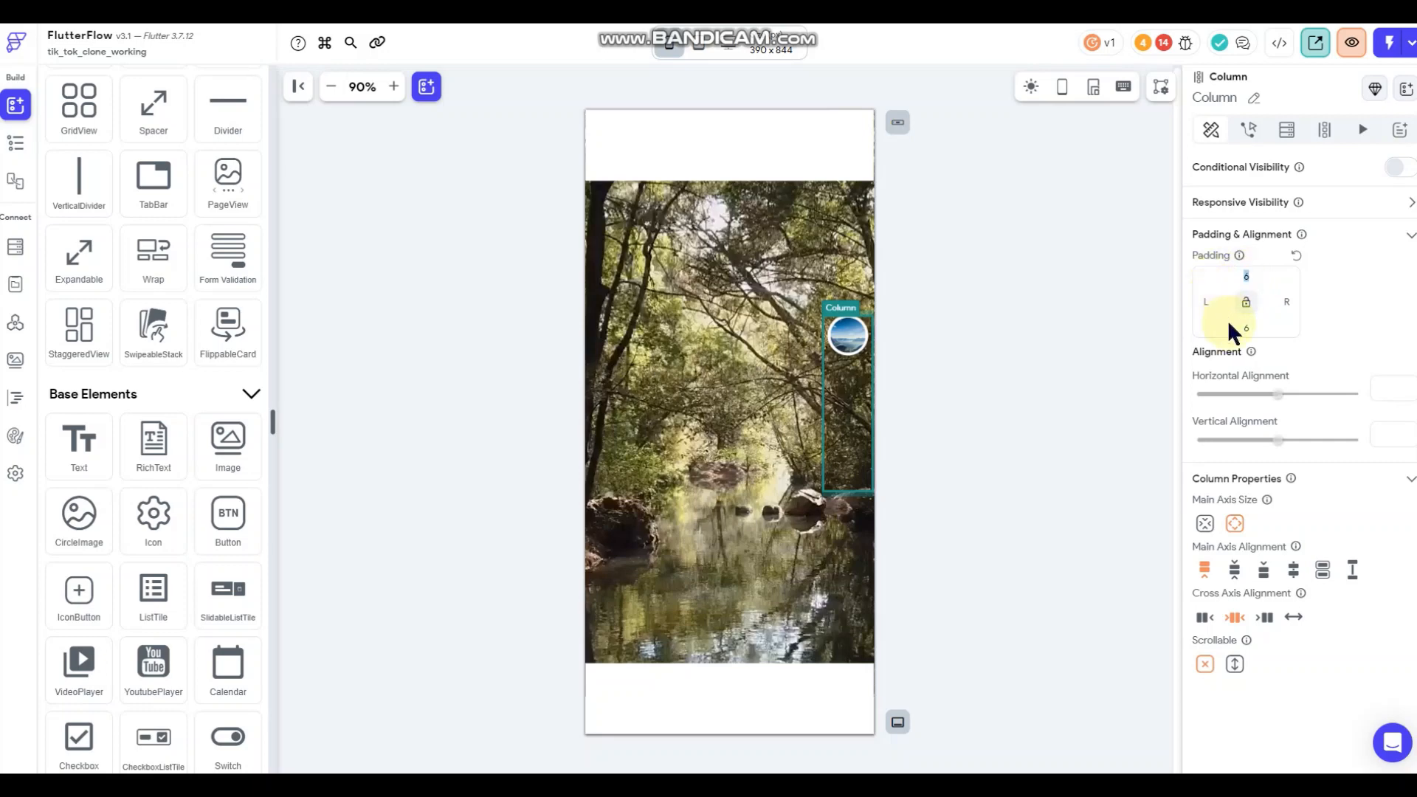
click(1246, 327)
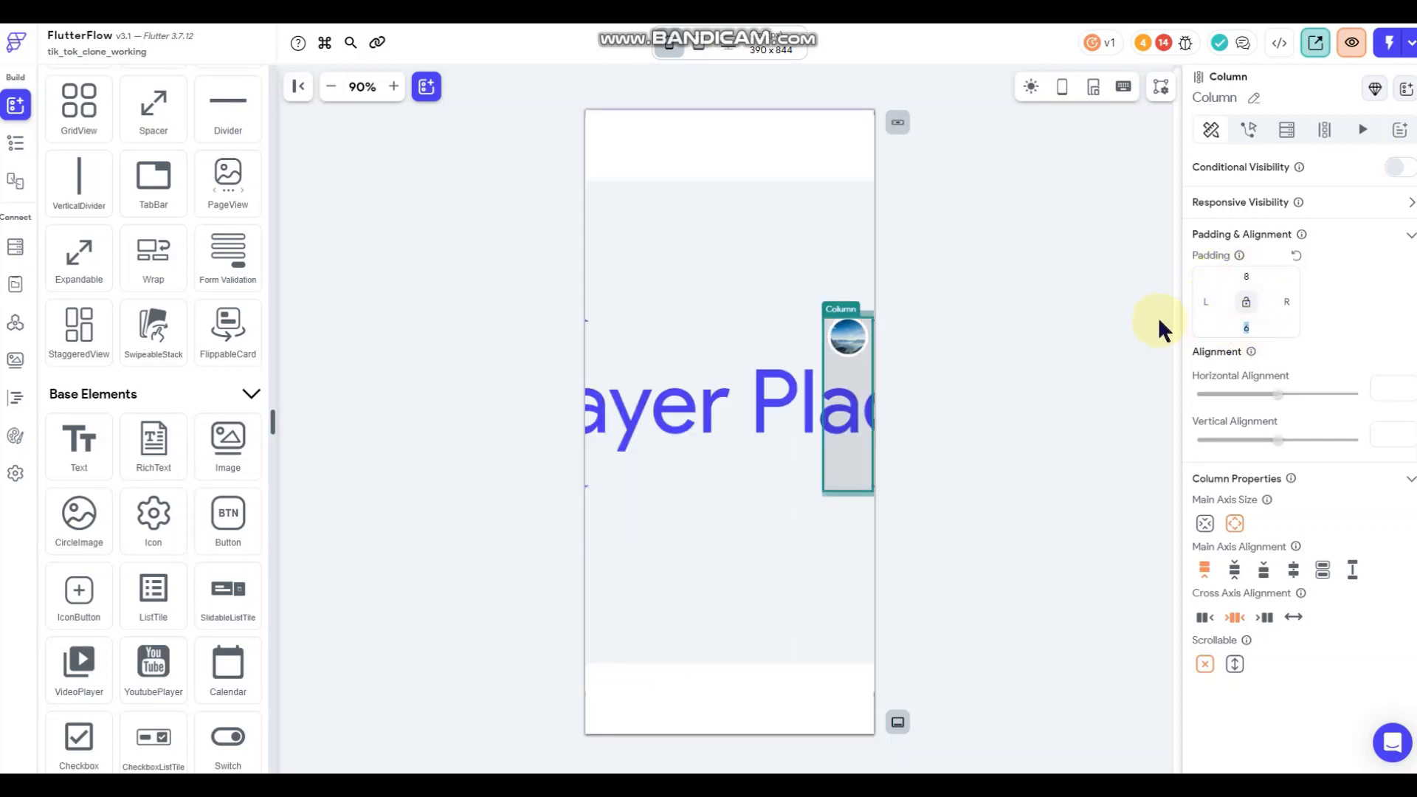
text(8)
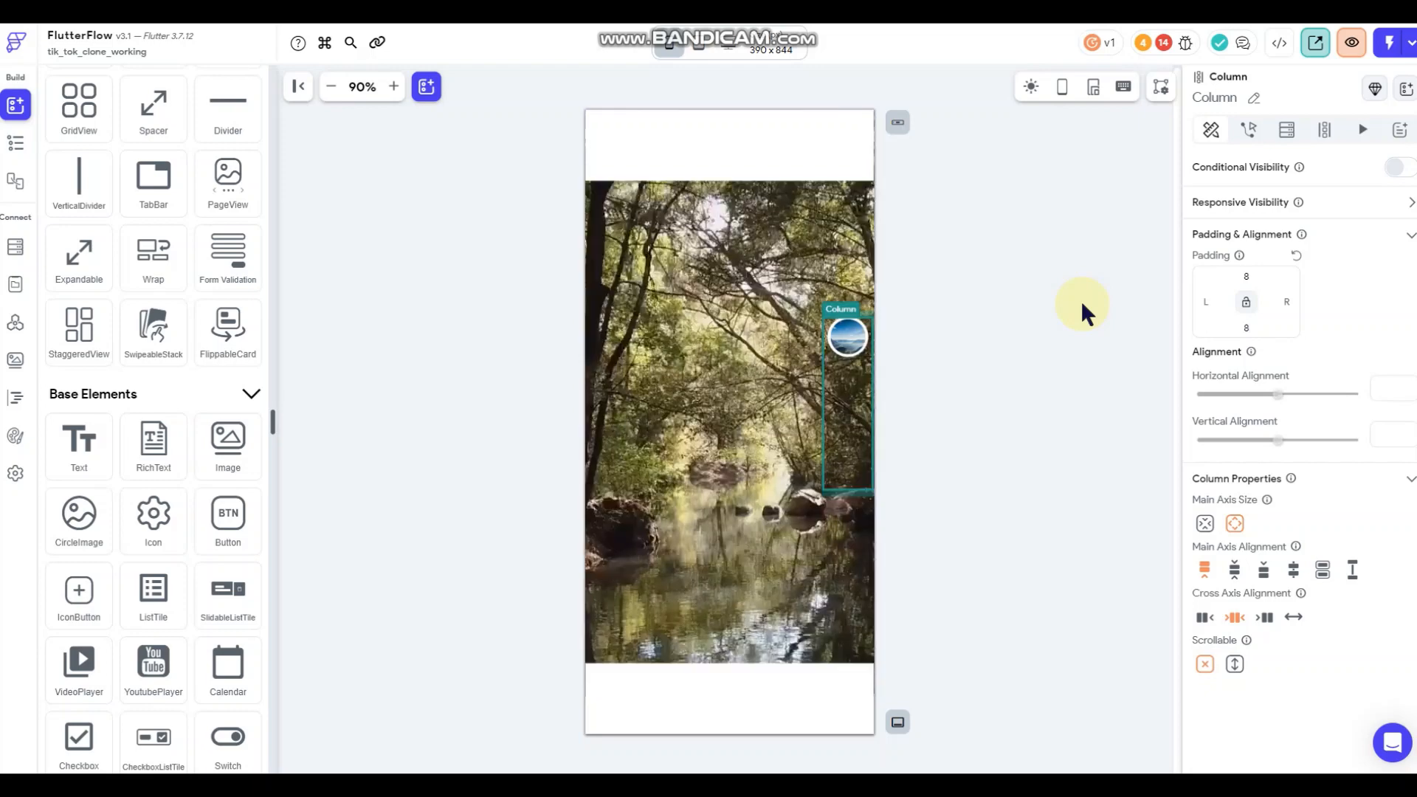
click(1080, 300)
click(1080, 300)
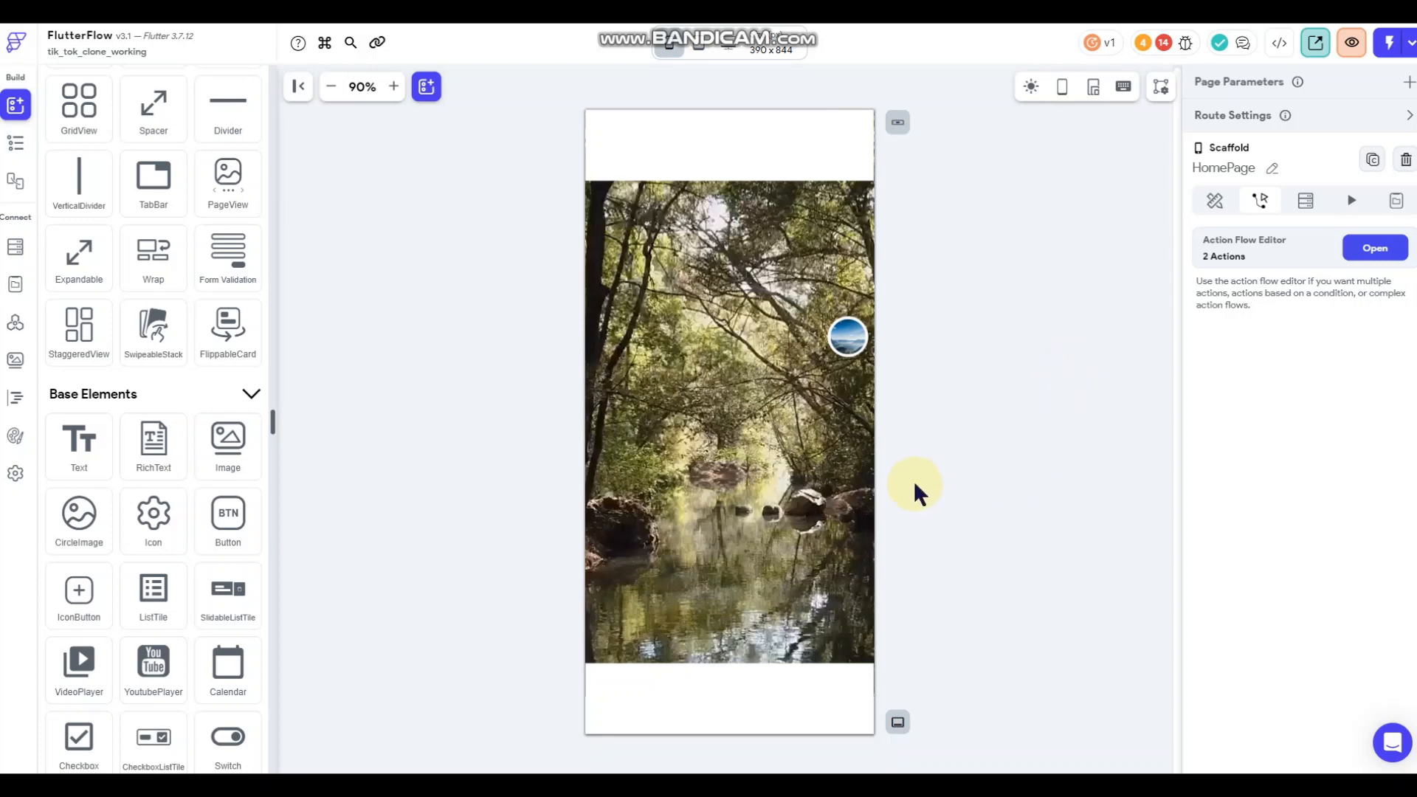
Open the schema of the Feed collection in the database.
click(923, 403)
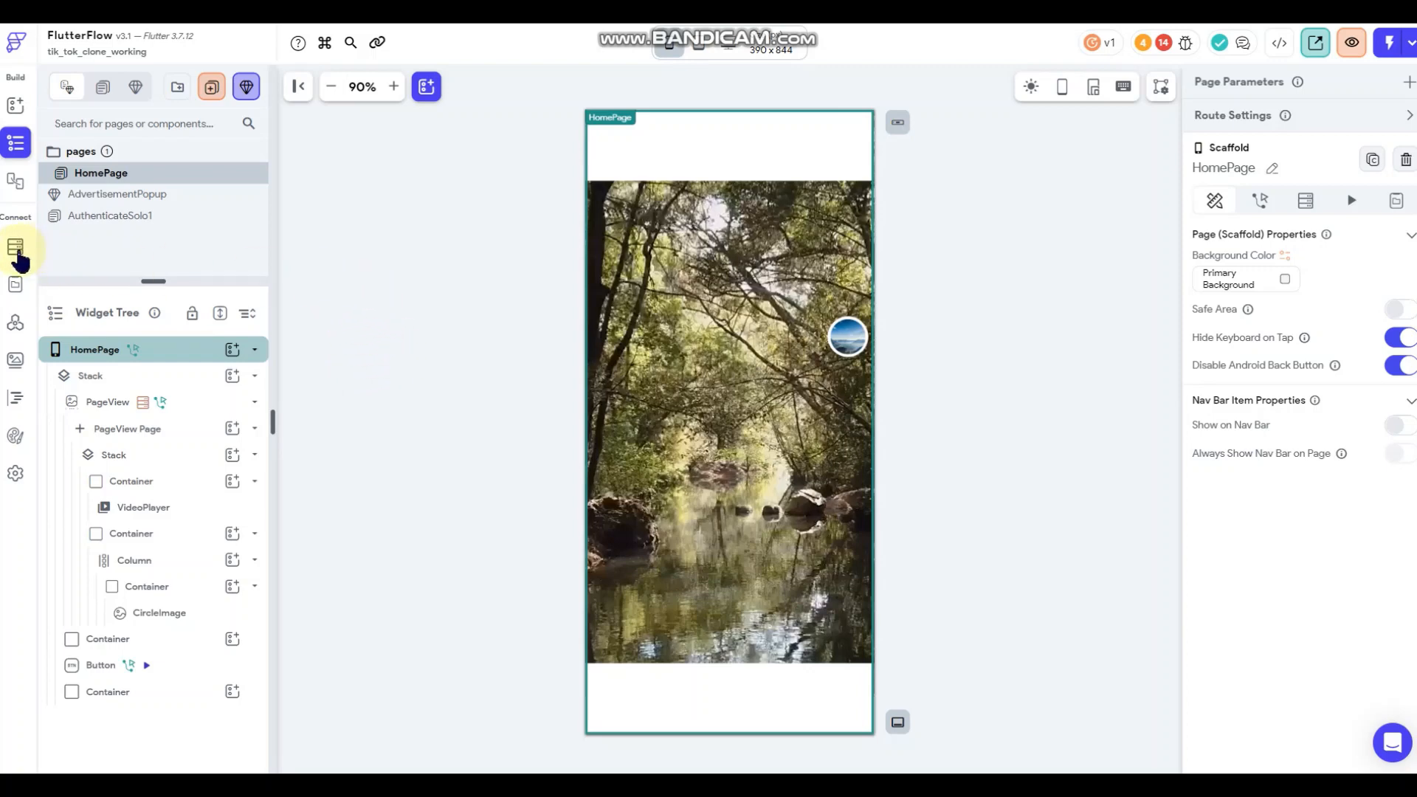
click(15, 246)
click(78, 198)
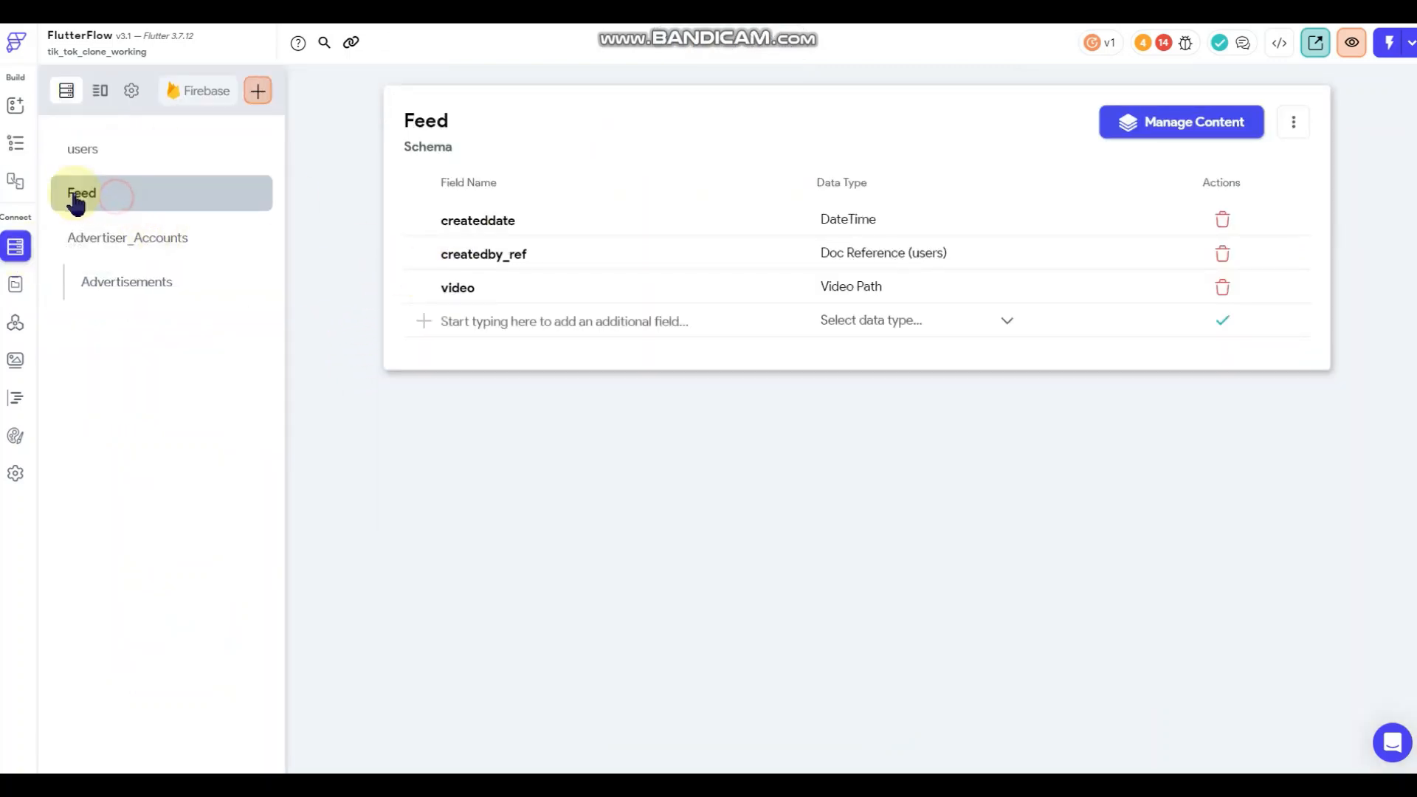
Add an Integer field named likes to the Feed collection's schema.
click(538, 322)
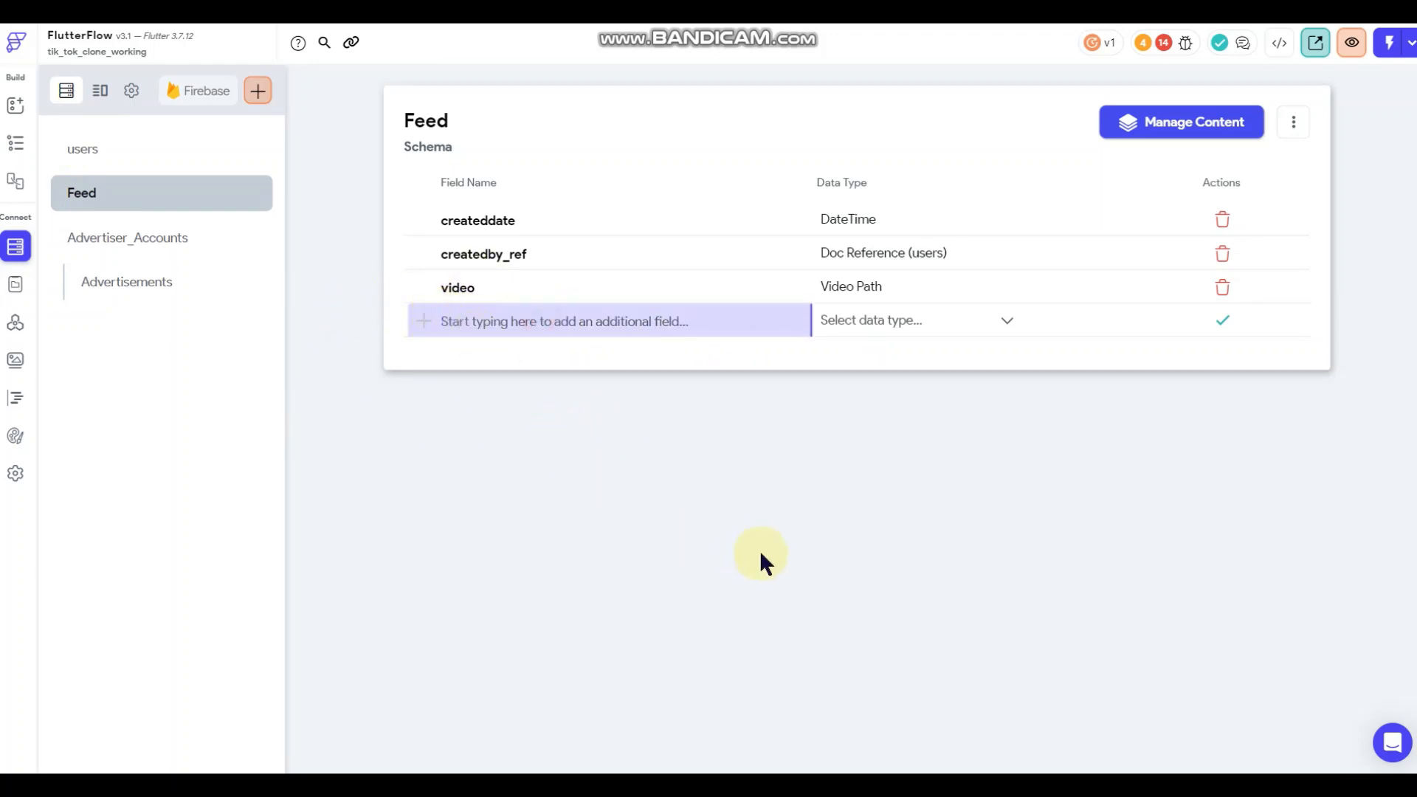
text(likes)
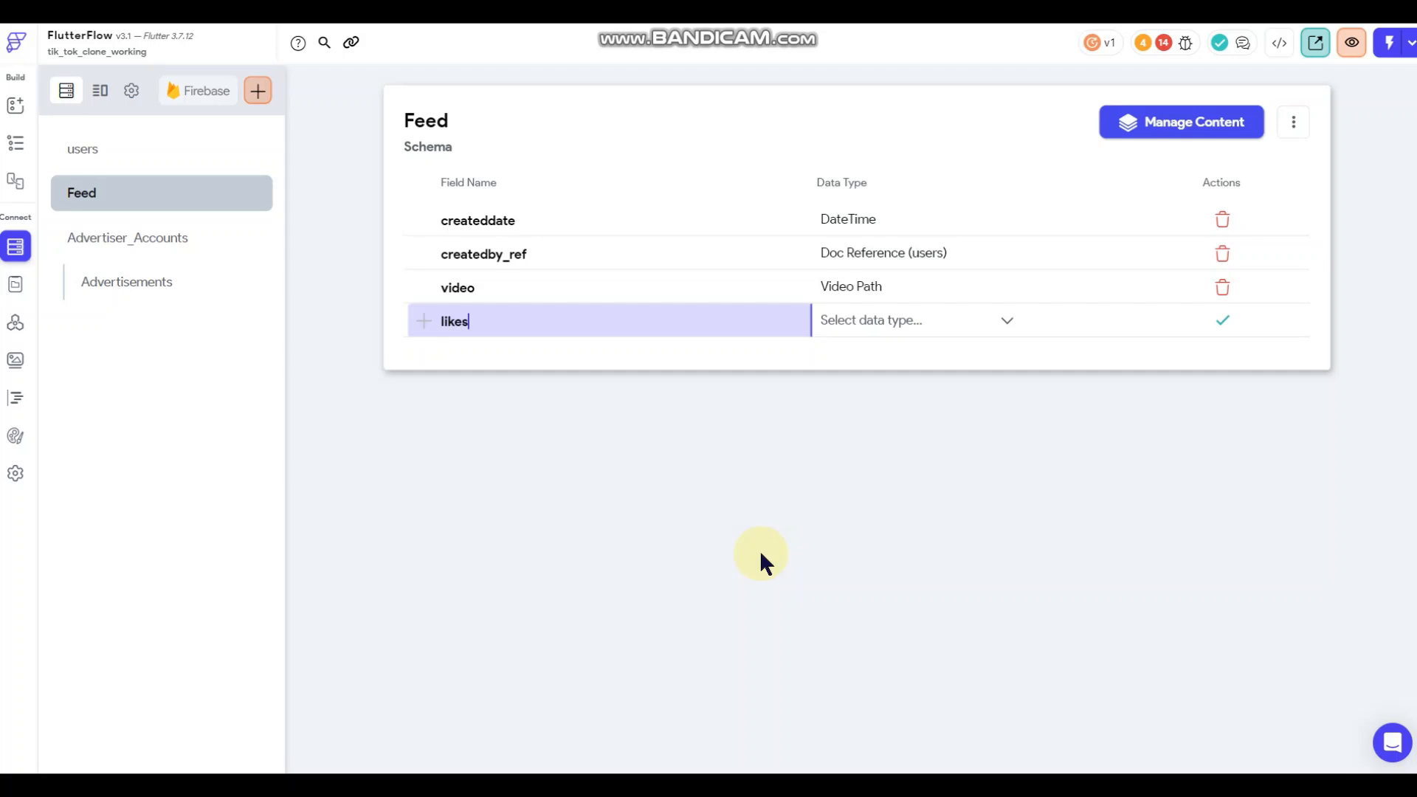
click(938, 323)
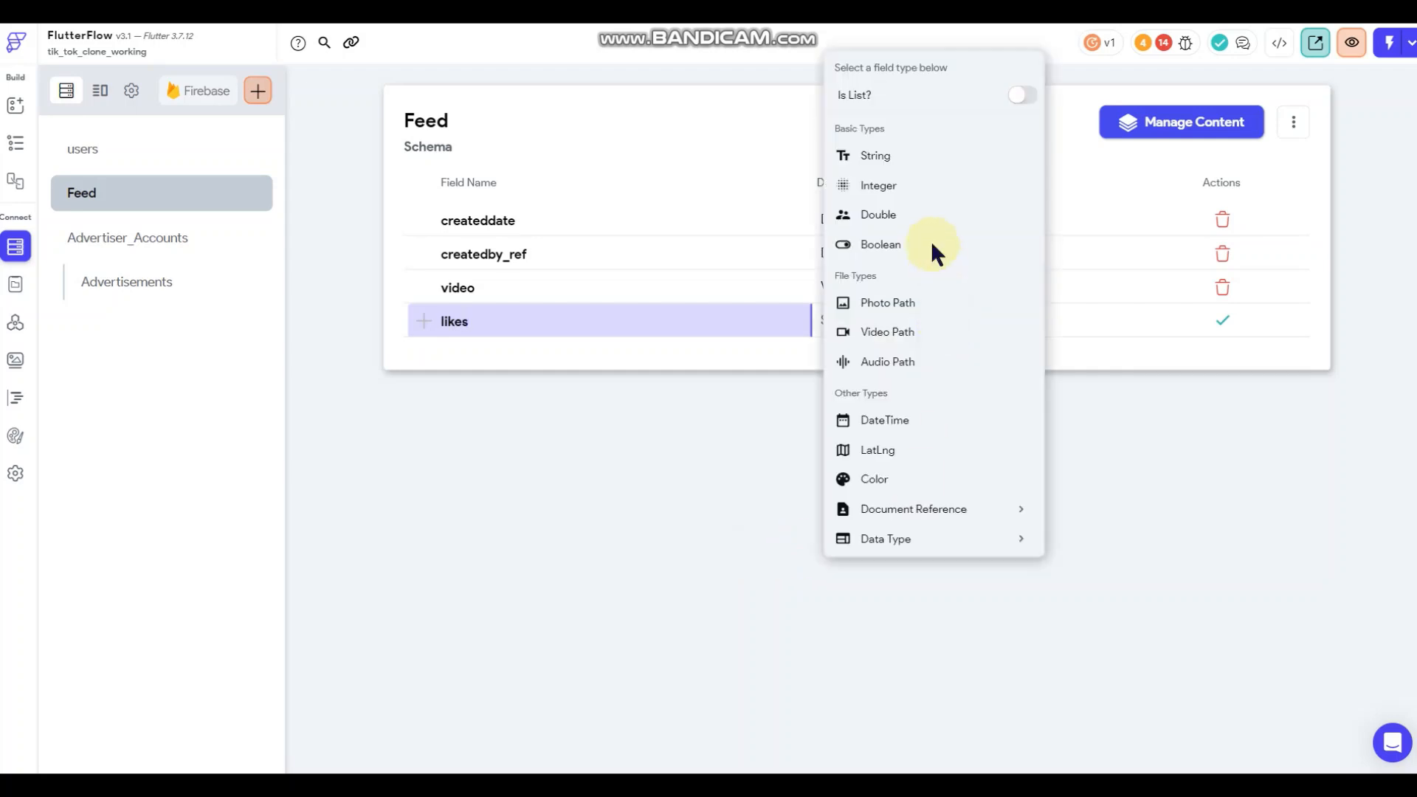
click(882, 187)
click(1210, 327)
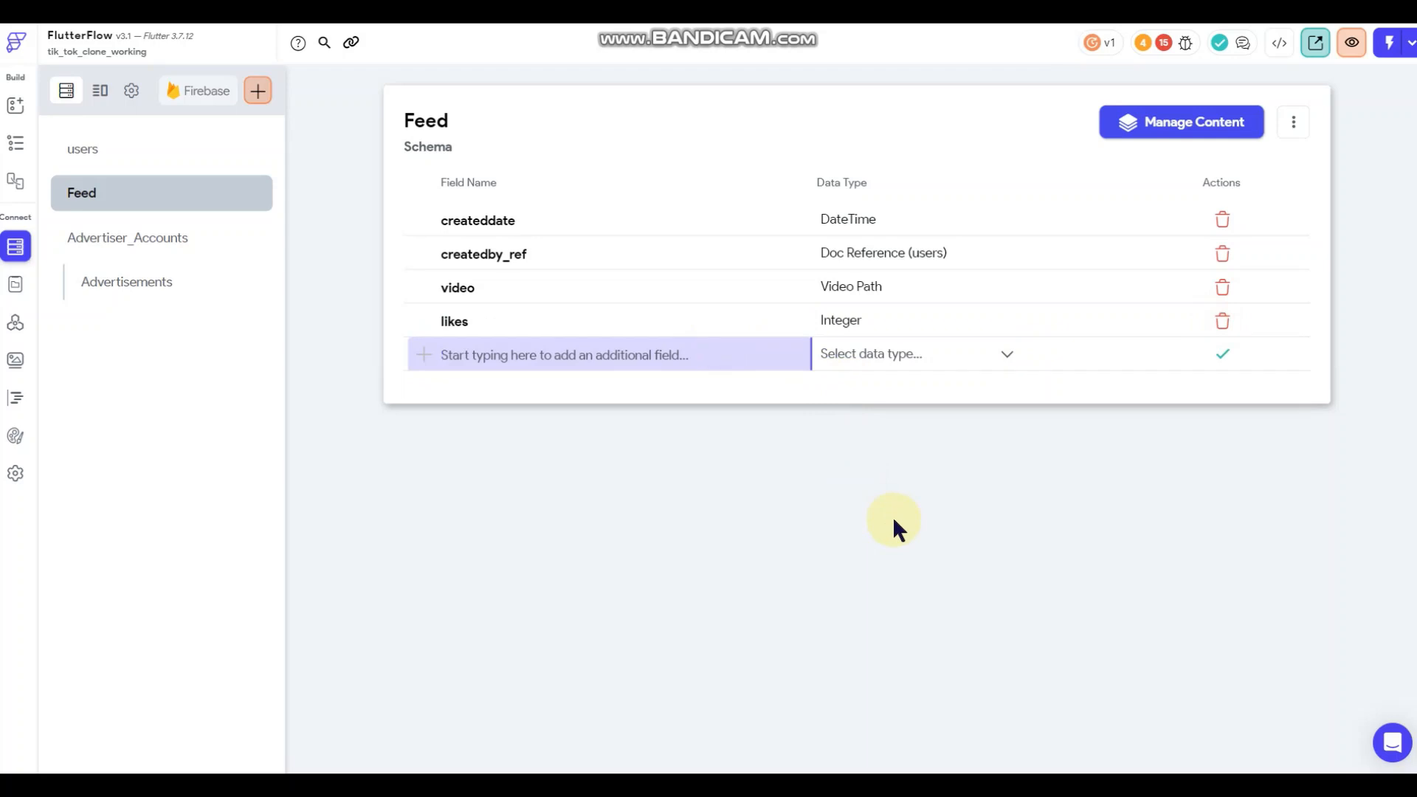
Add a field named likedby_ref to the Feed collection as a list of document references to users.
text(liked)
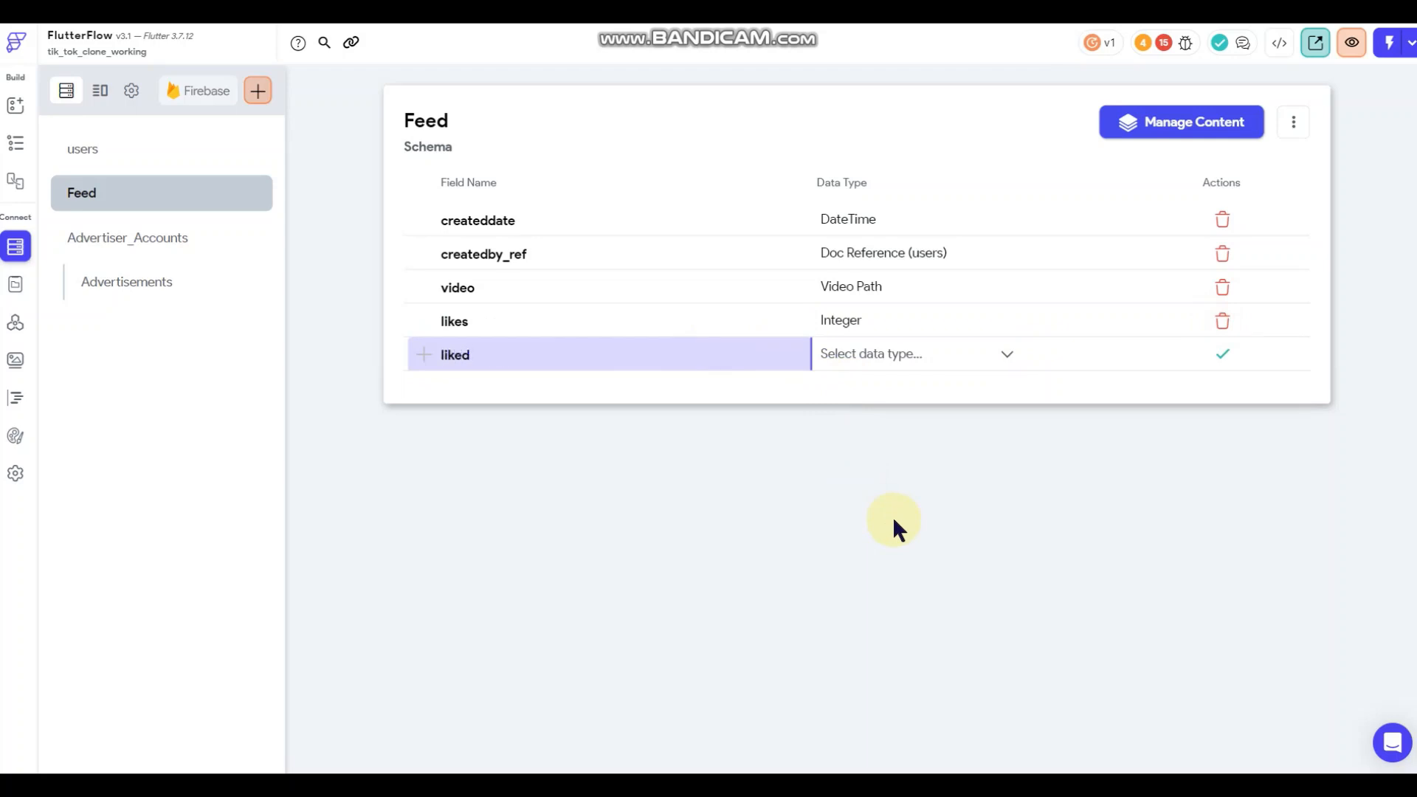
text(by_ref)
click(959, 354)
click(1022, 128)
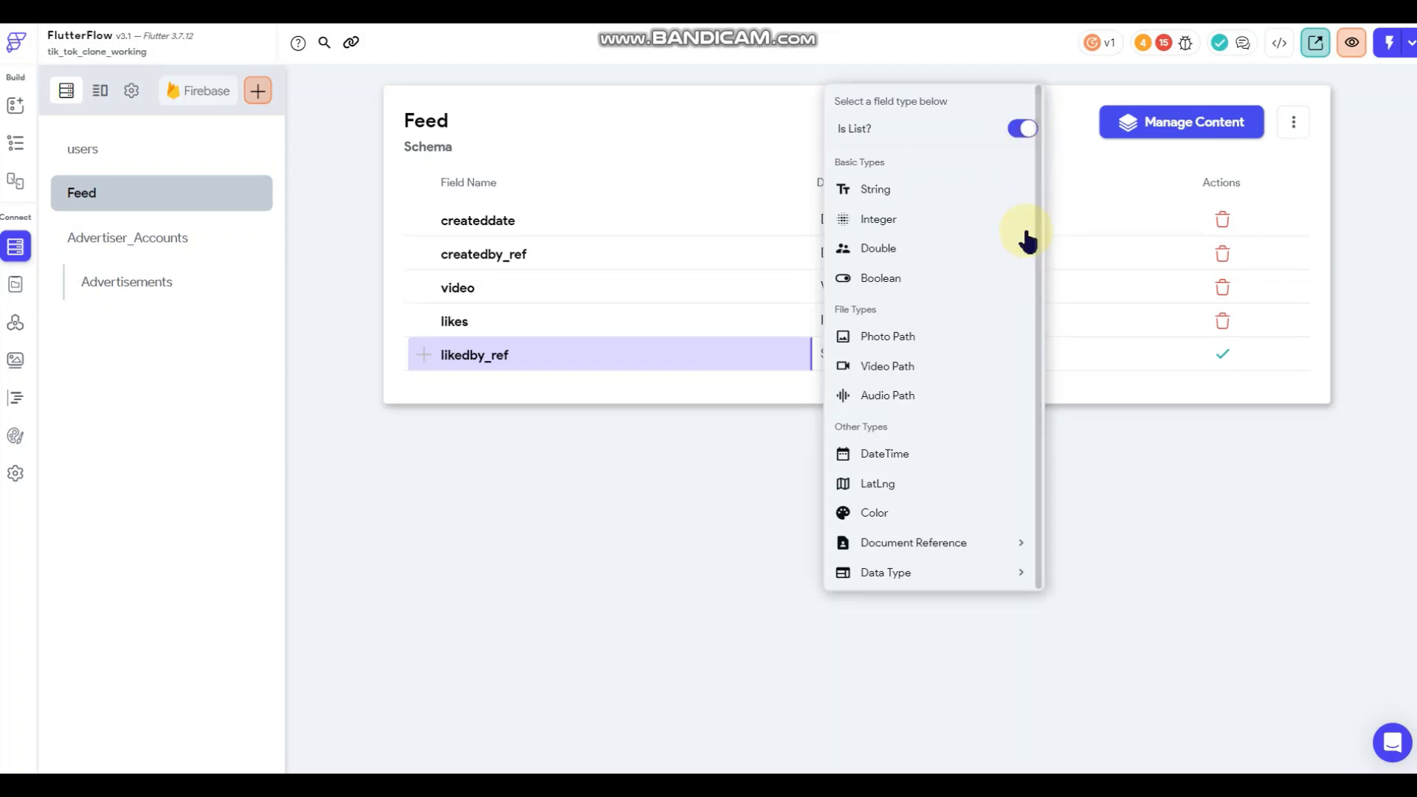
click(939, 544)
click(885, 574)
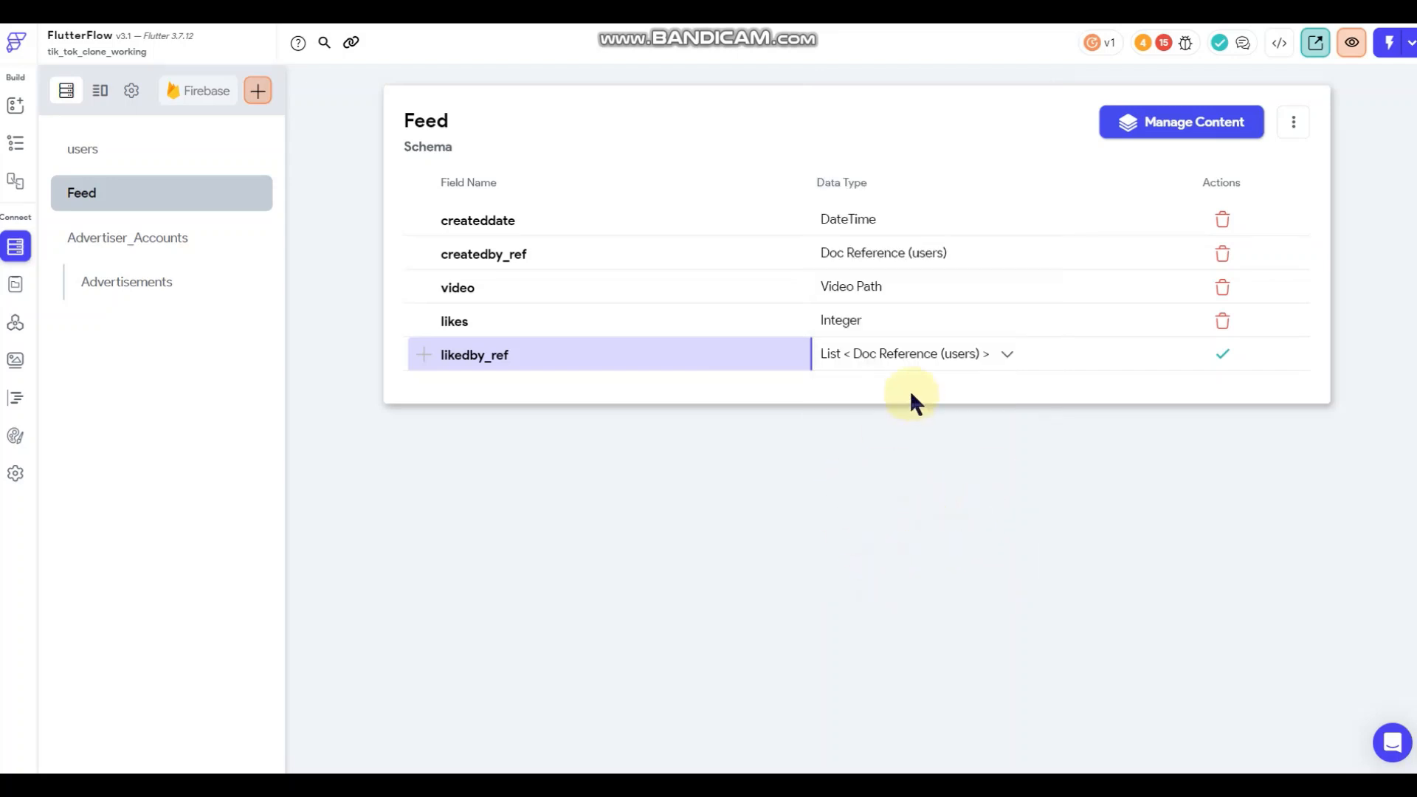
click(1210, 358)
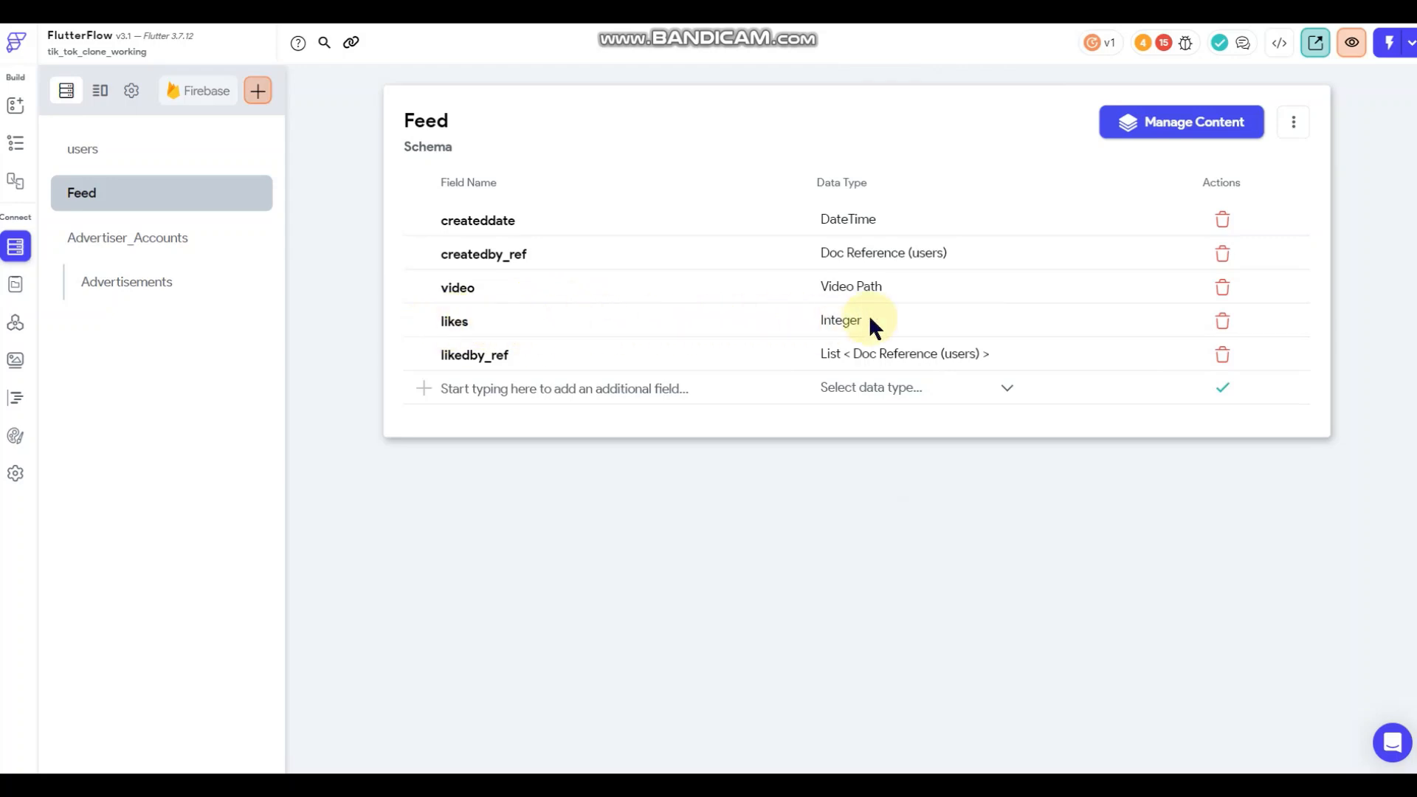
Delete the likes field from the Feed collection's schema.
click(1215, 322)
click(842, 432)
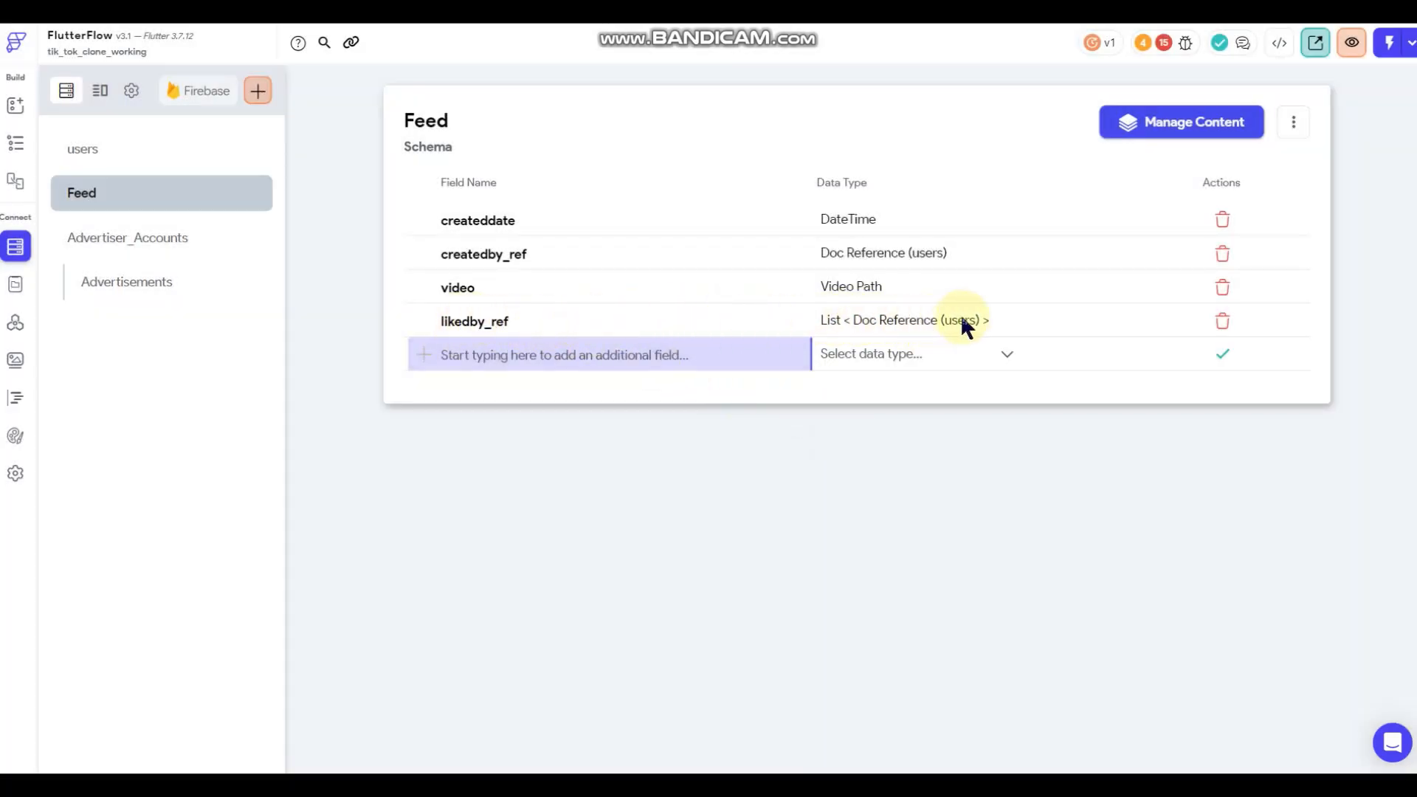
Return to HomePage and add a ToggleIcon widget to the side bar's Column below the circular profile image.
click(15, 144)
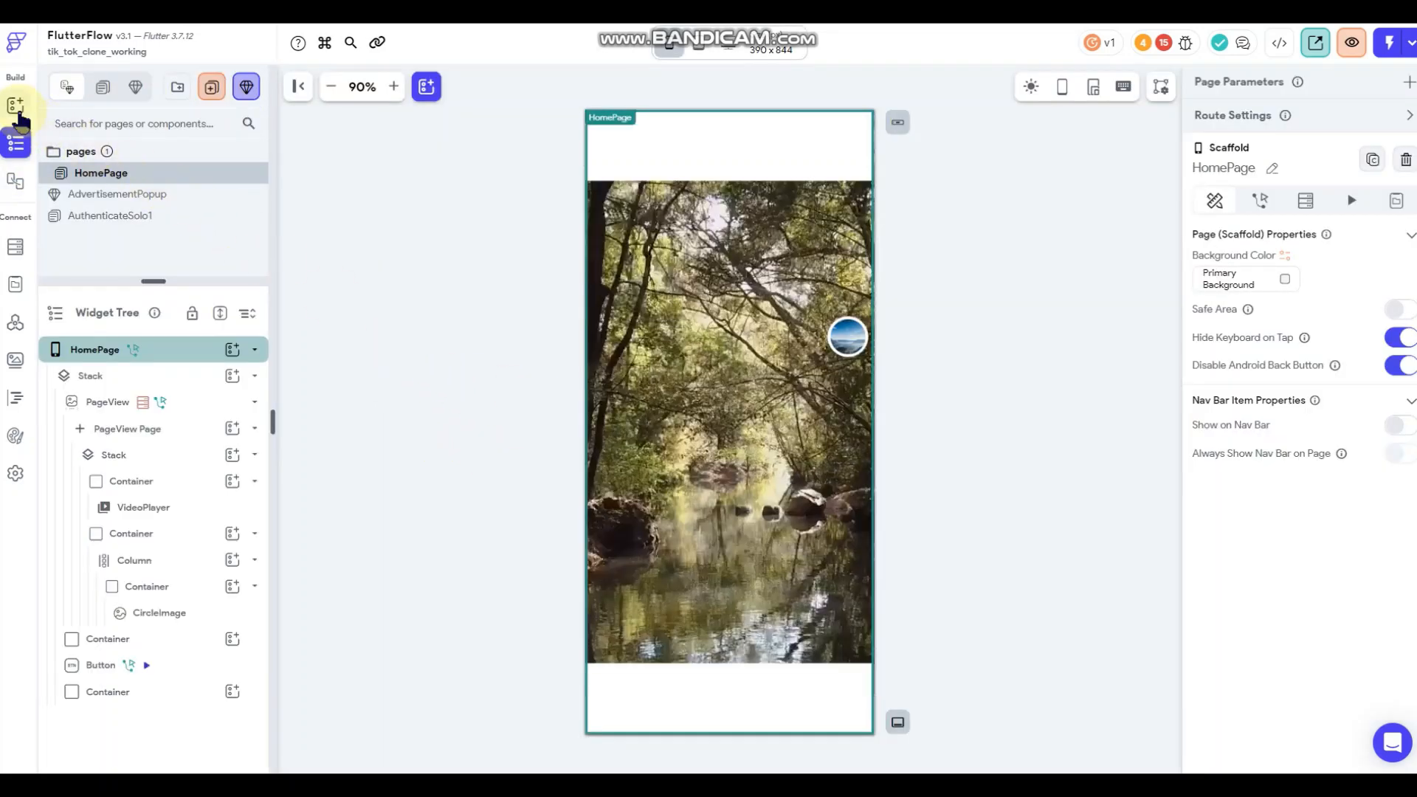
click(15, 105)
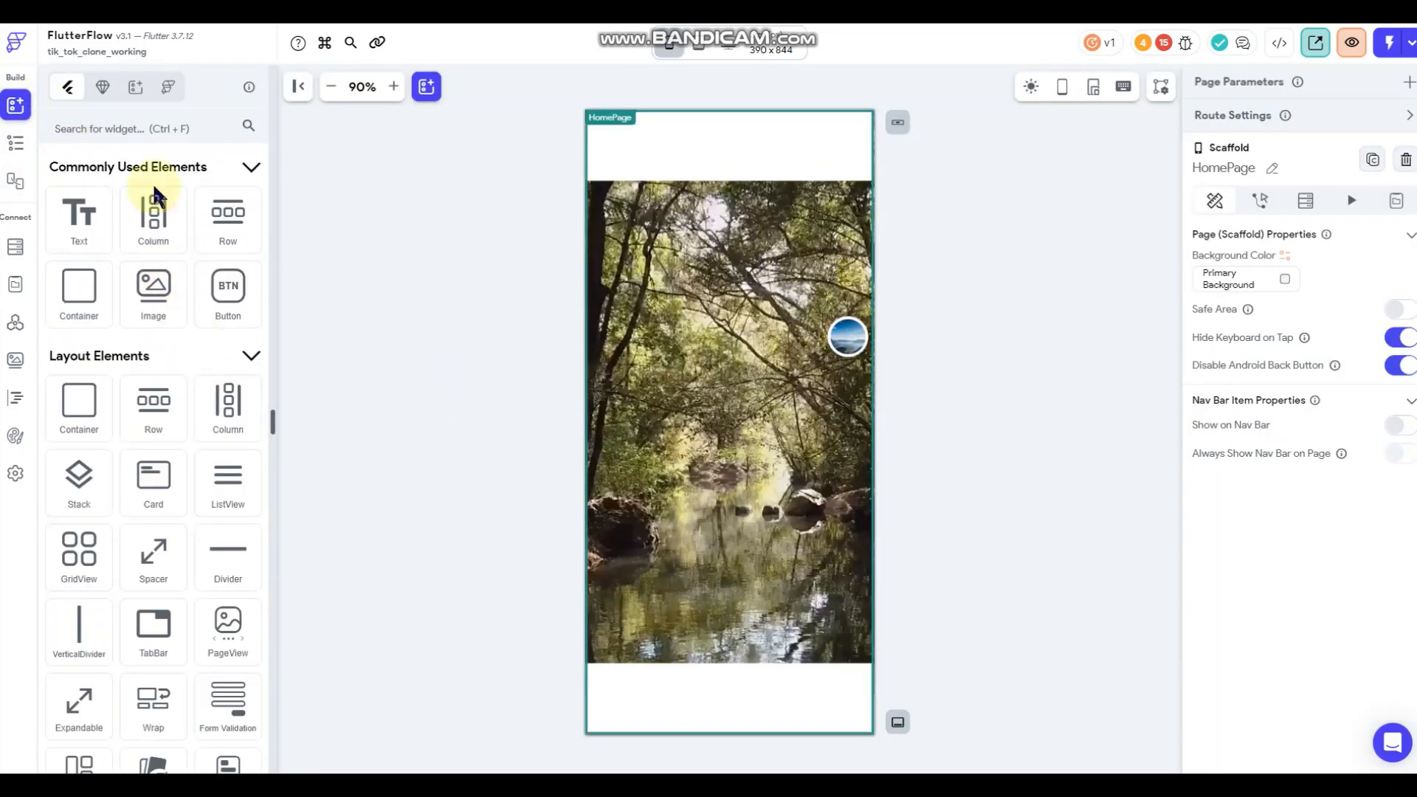
click(159, 130)
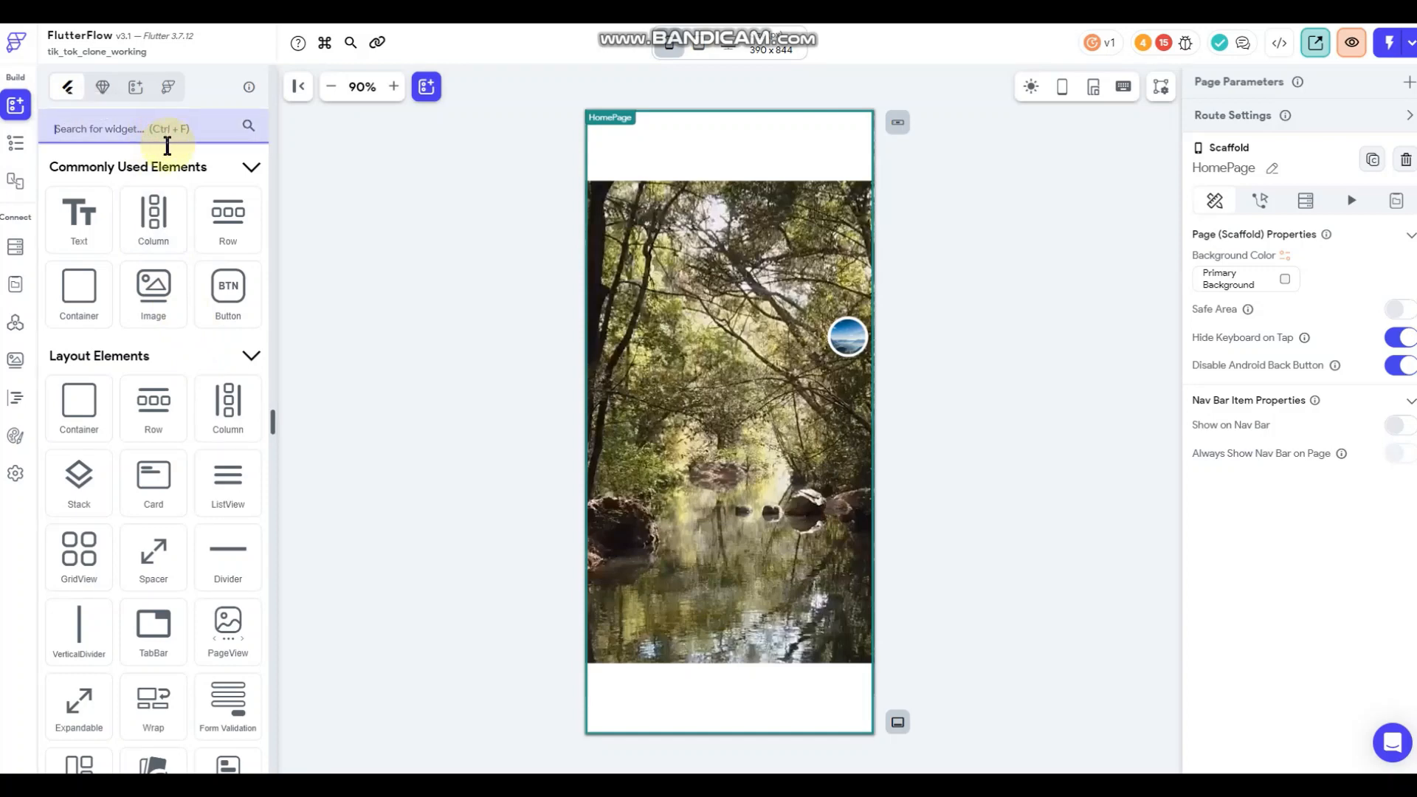
text(togg)
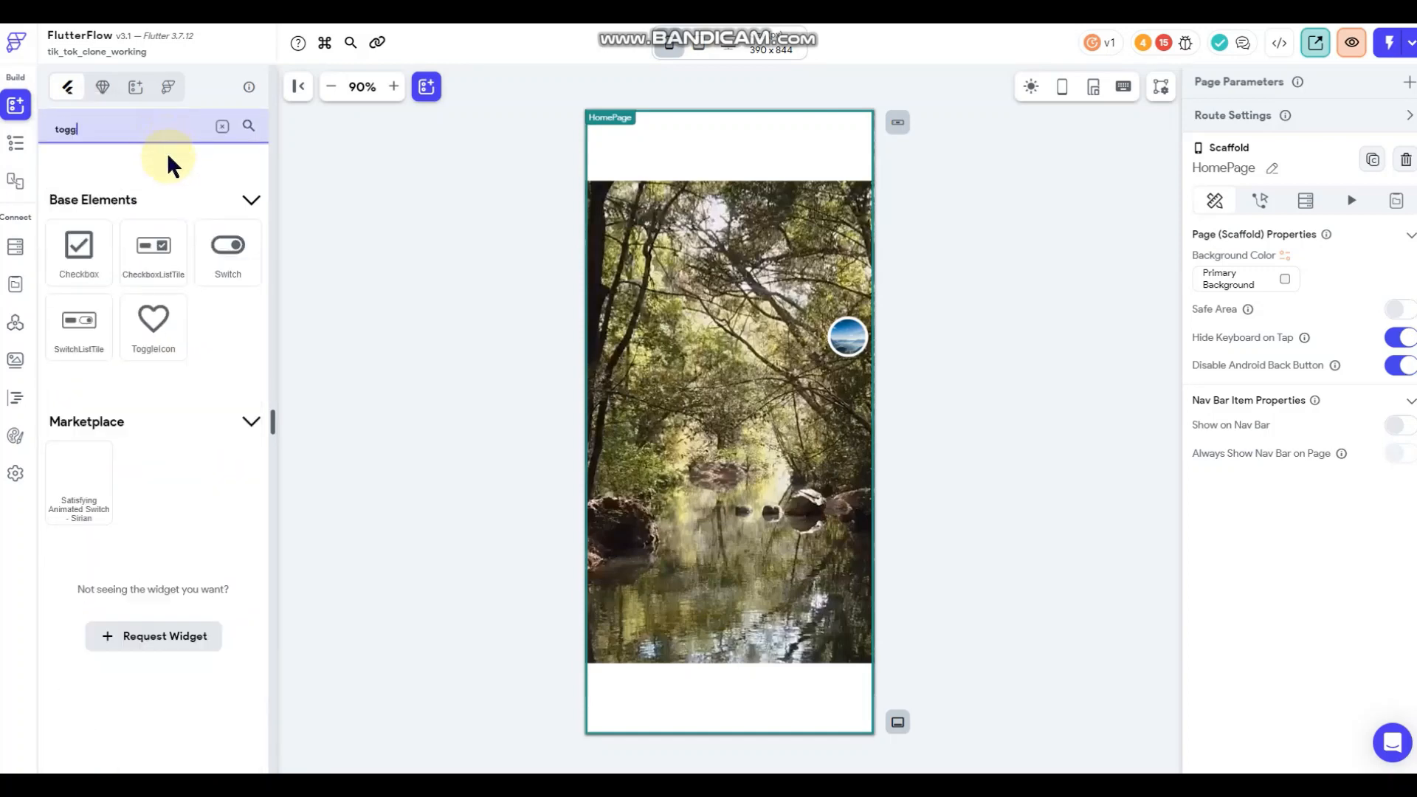
drag(169, 328, 848, 389)
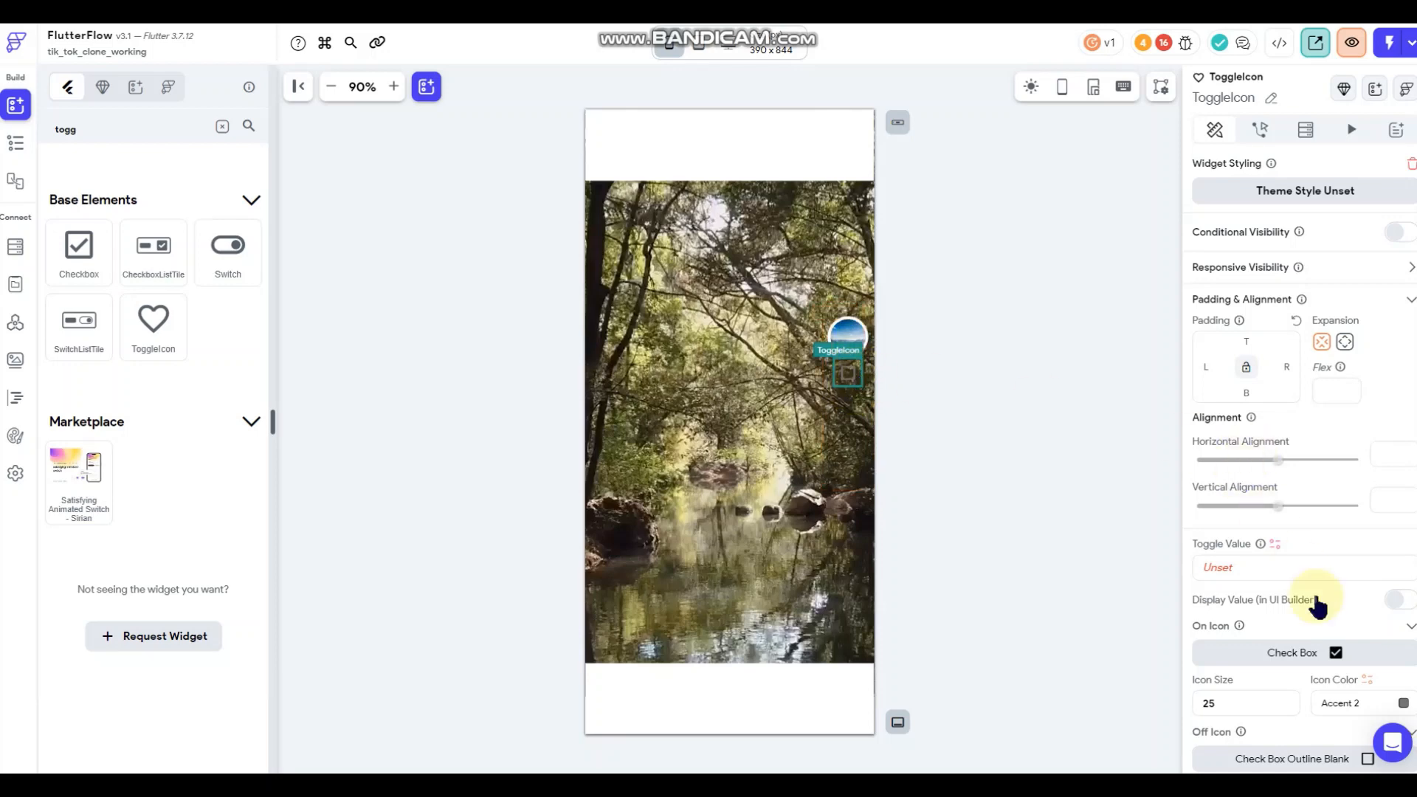
Set the ToggleIcon's off icon to the outlined heart, Favorite Border.
scroll(1306, 584, down, 2)
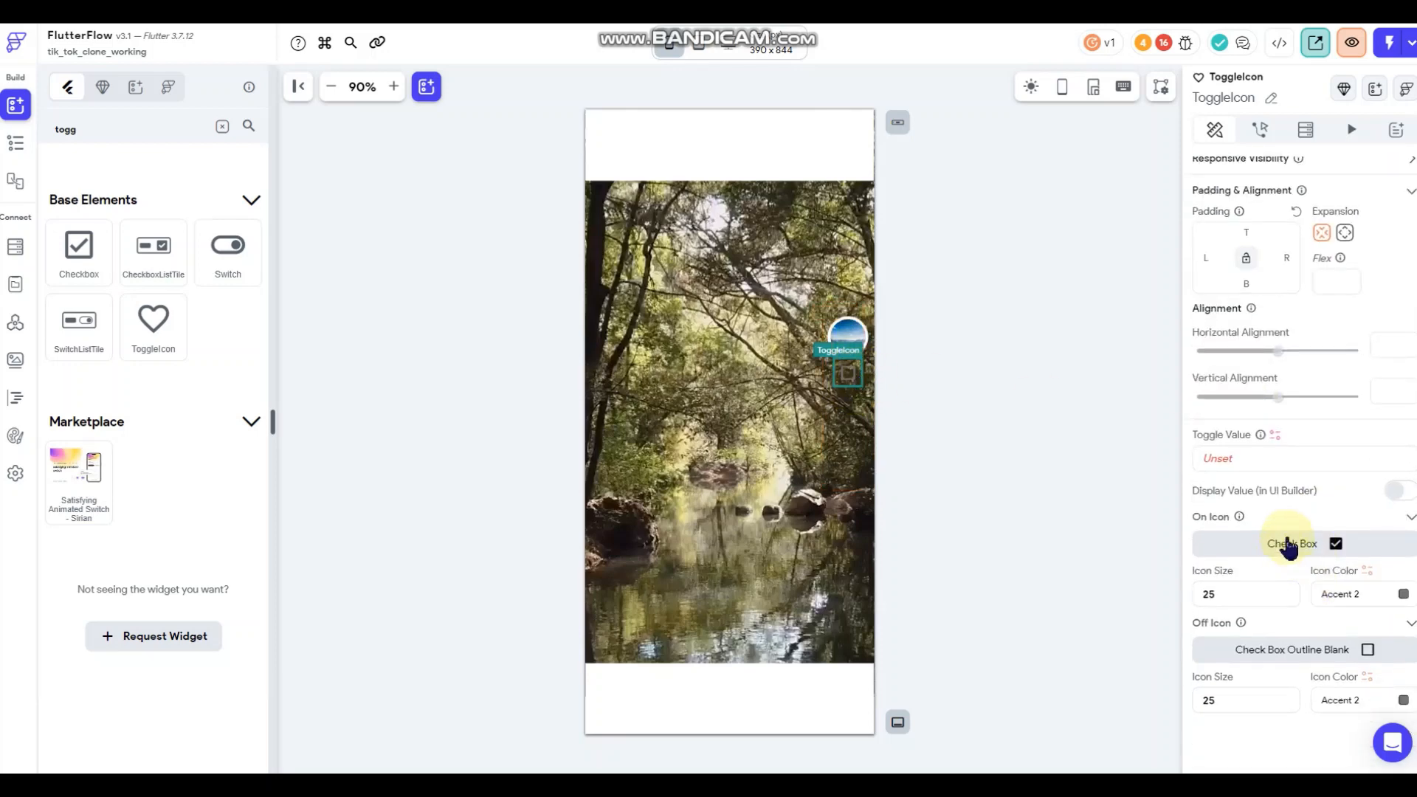
click(1299, 655)
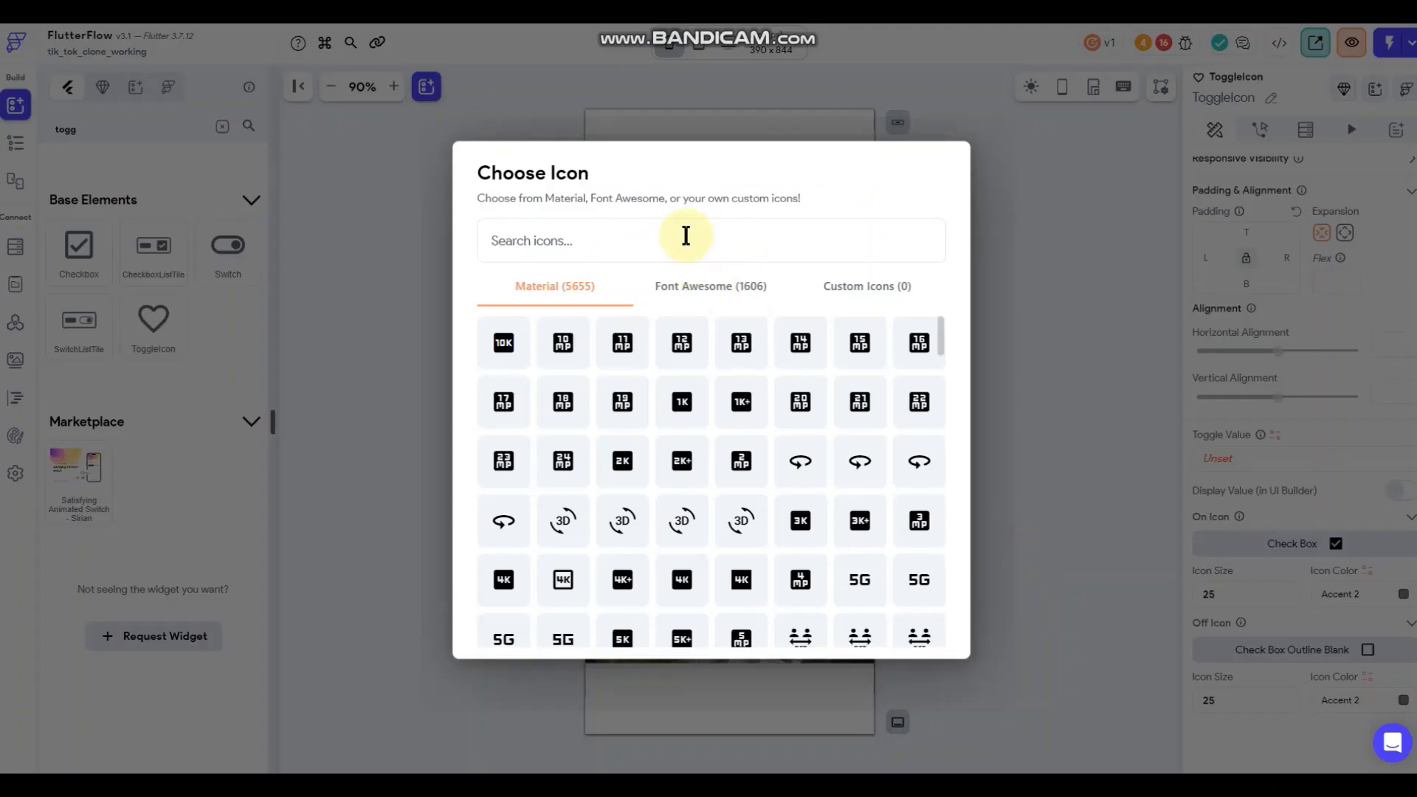
text(like)
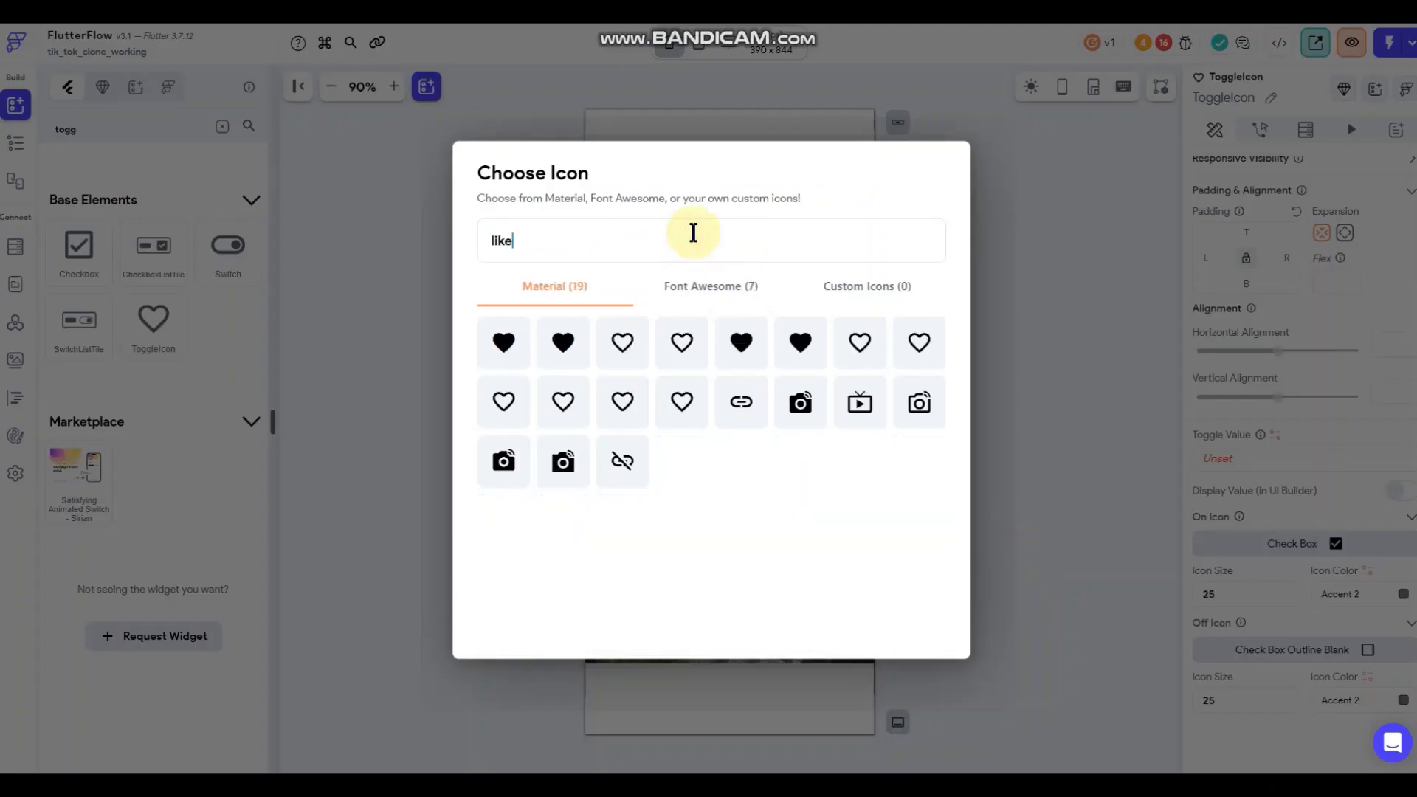
click(800, 345)
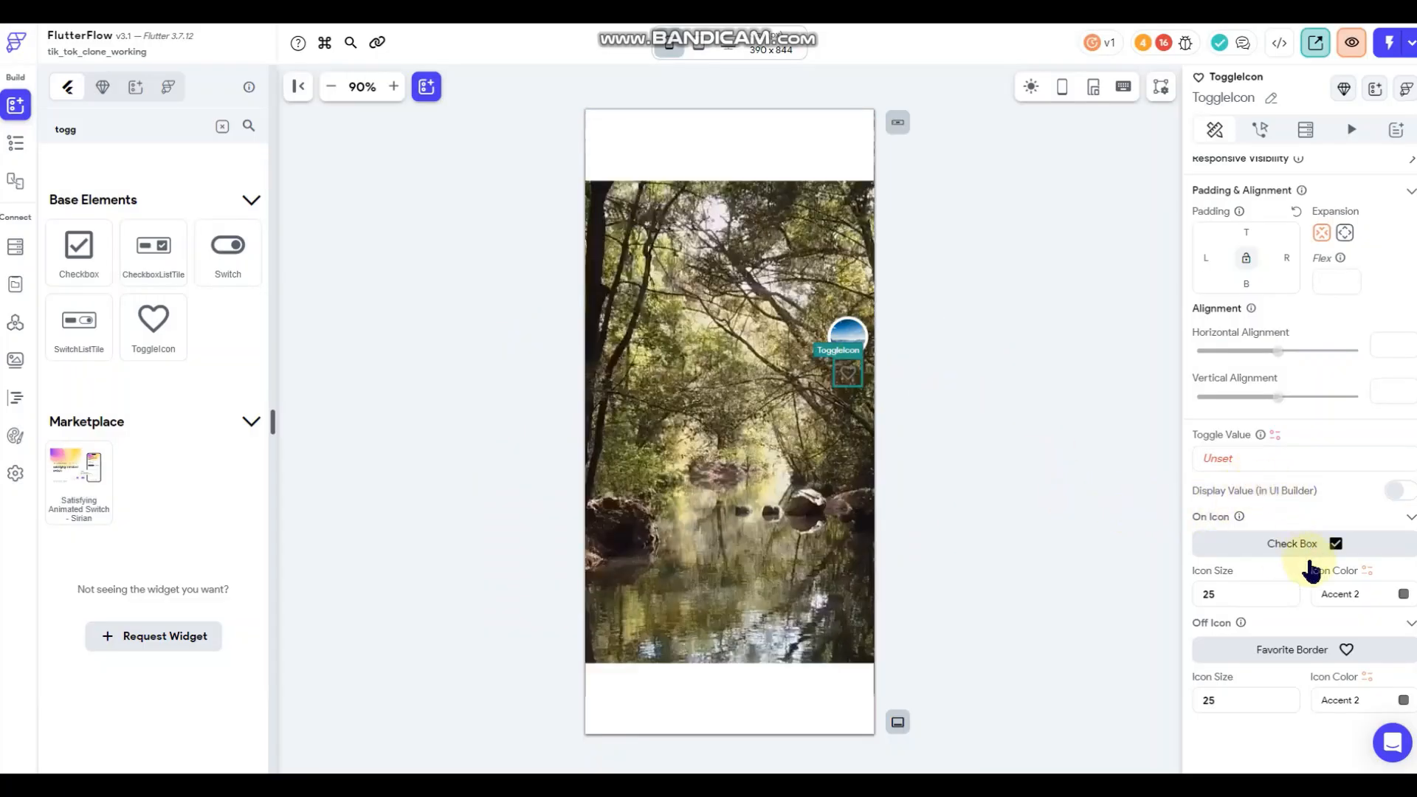
Set the off icon's color to the custom white primaryBtnText and its size to 35.
click(1403, 702)
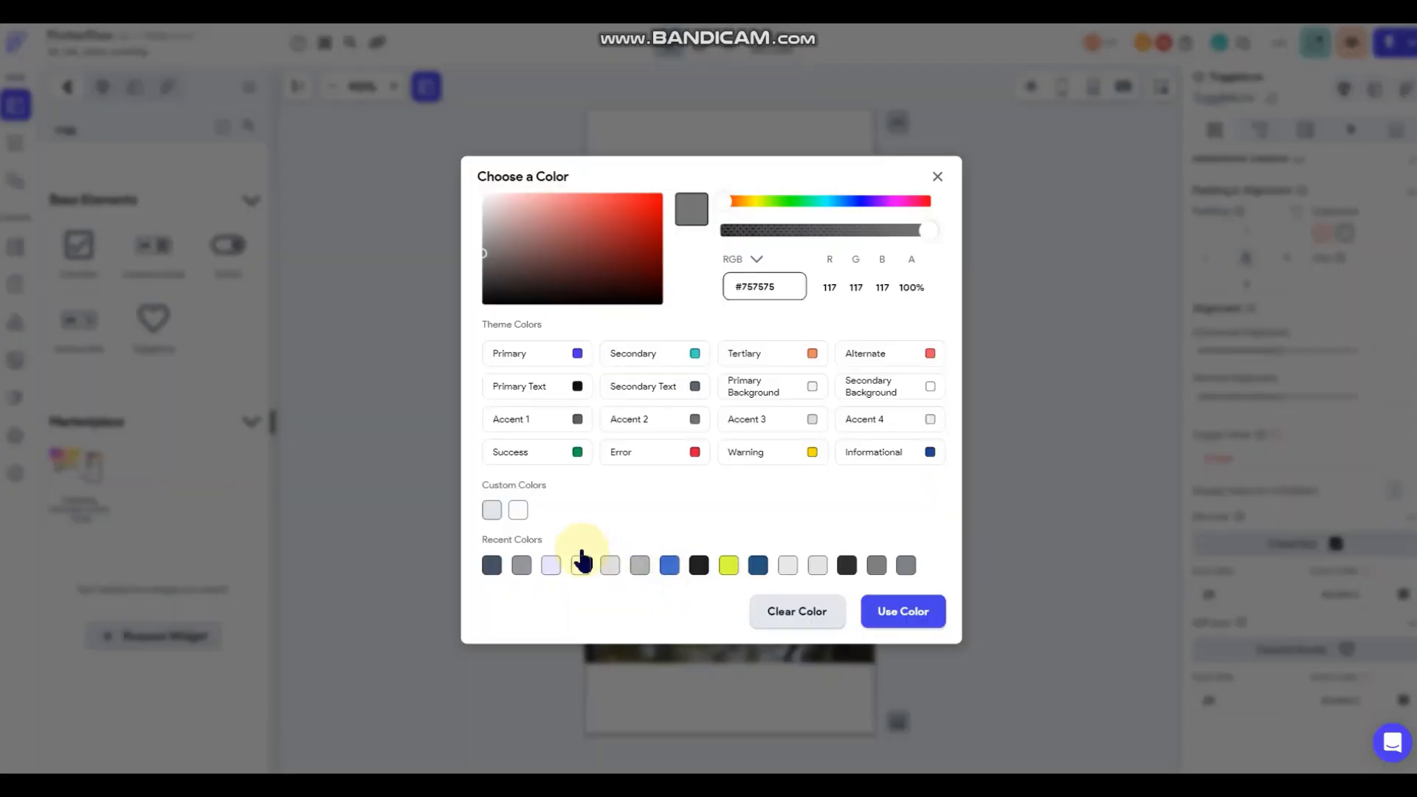
click(519, 506)
click(1078, 299)
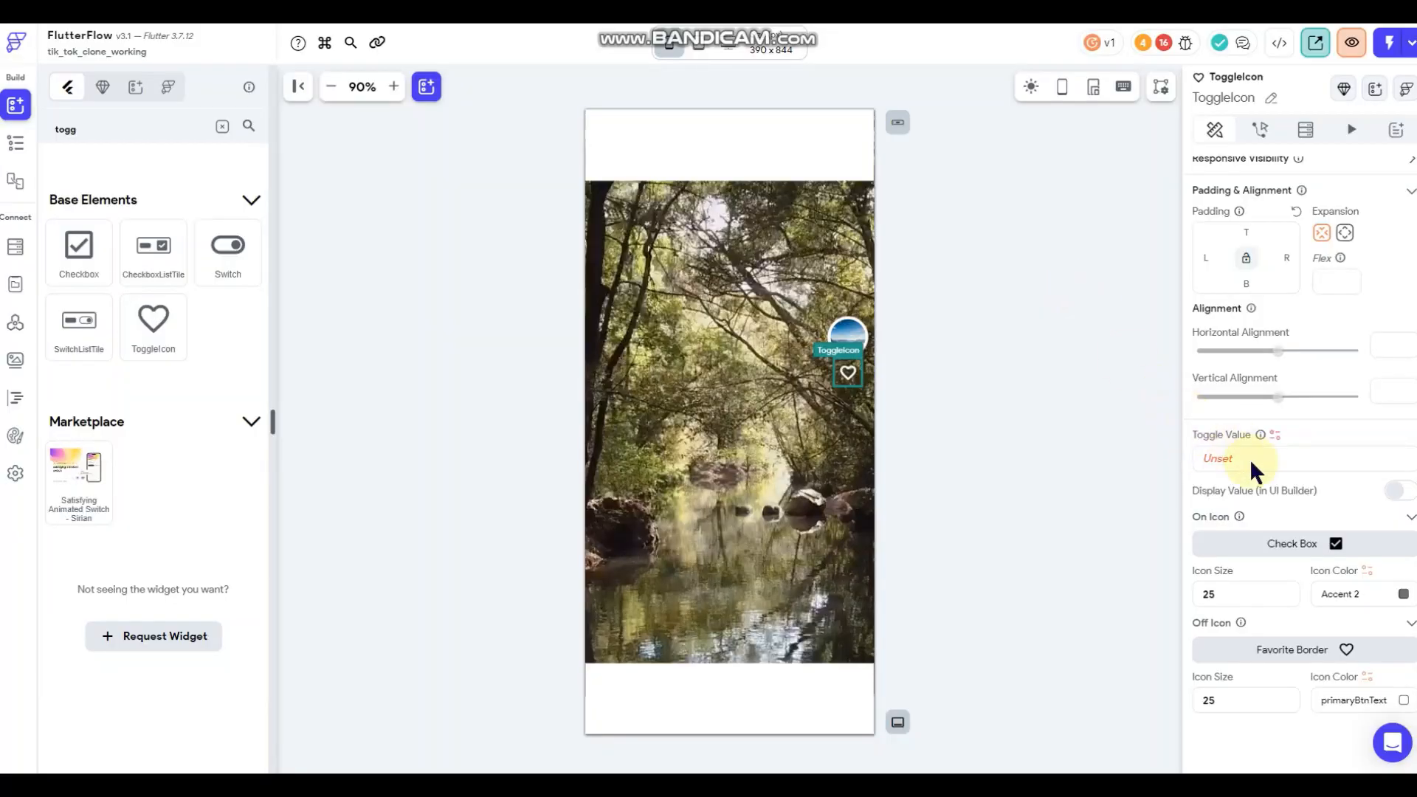
click(1231, 700)
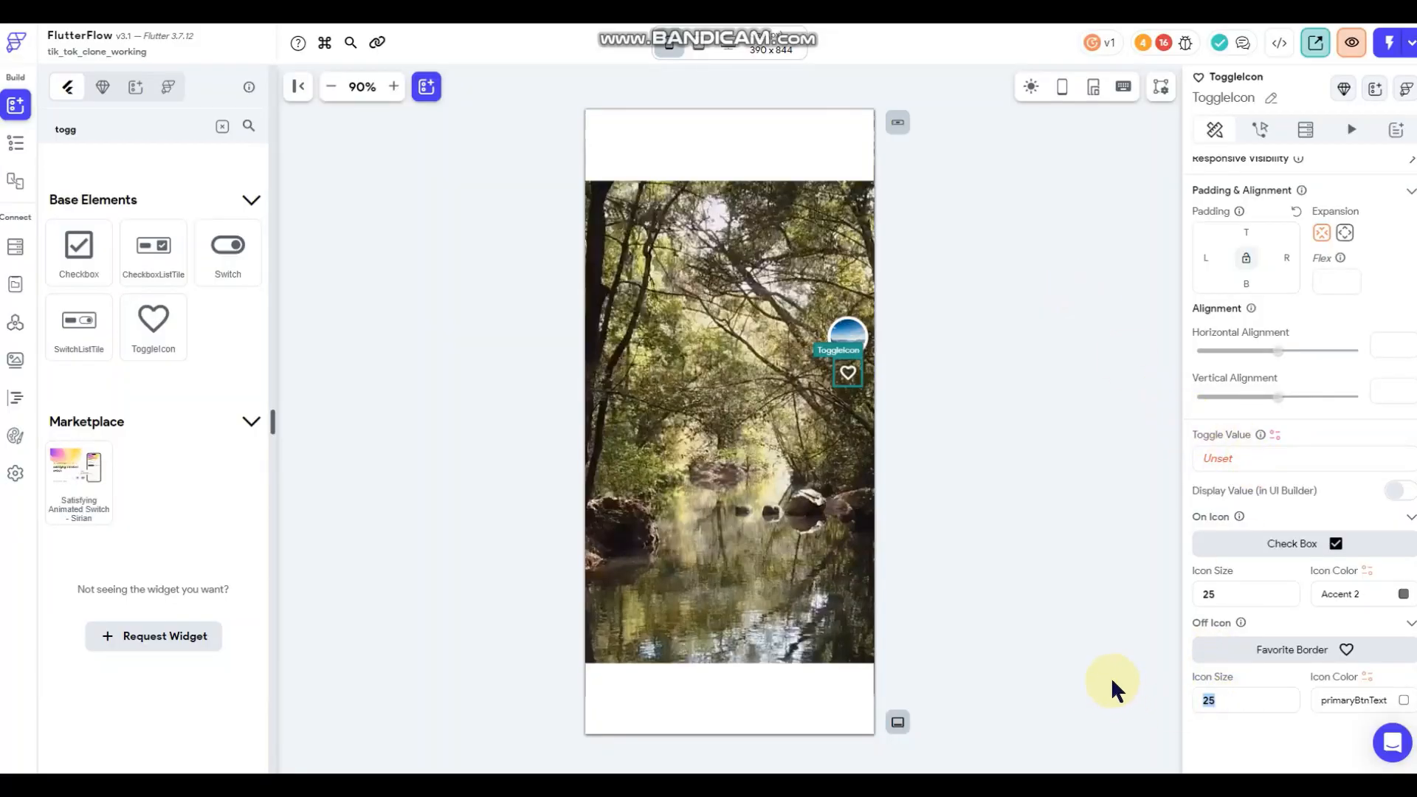
text(35)
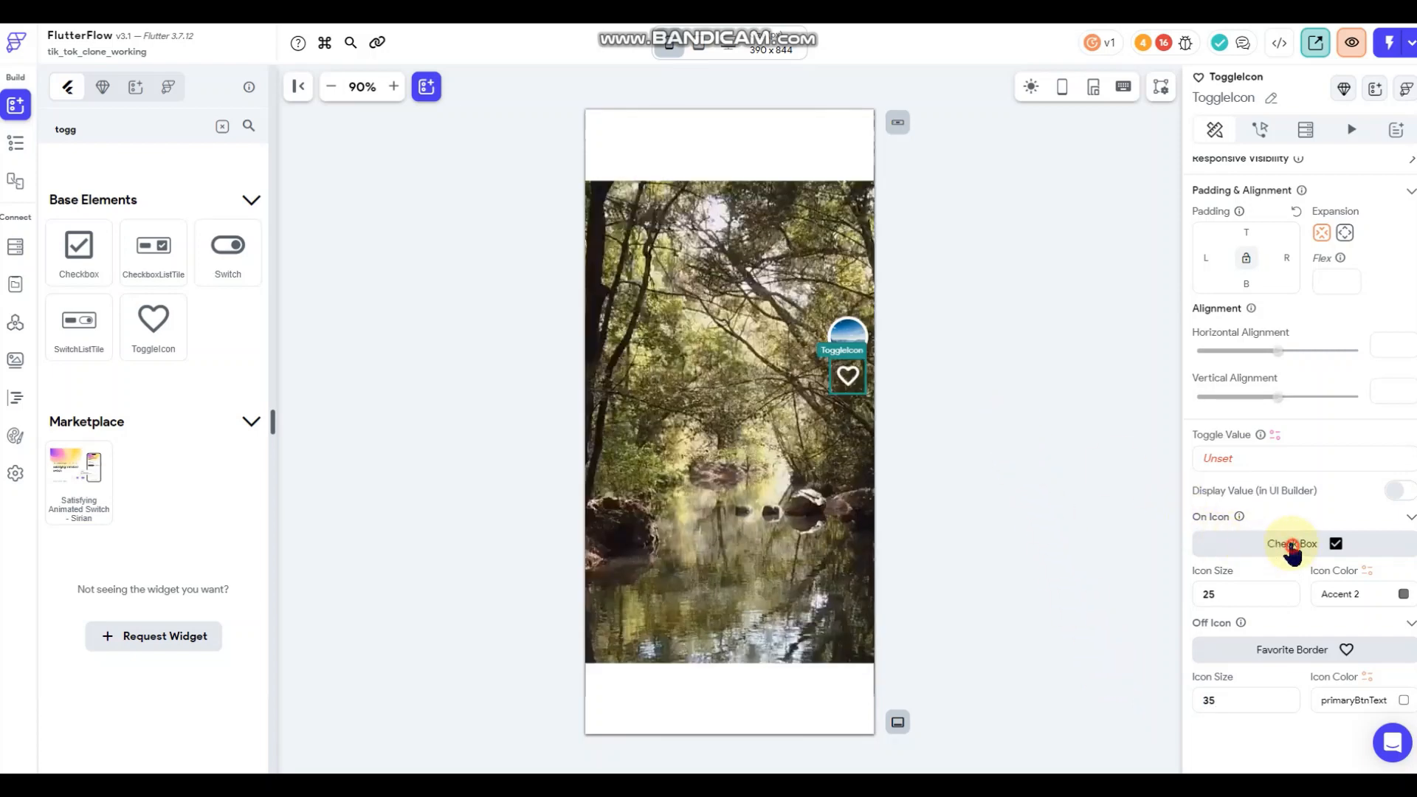
Set the ToggleIcon's on icon to the filled heart, Favorite Sharp.
click(1292, 546)
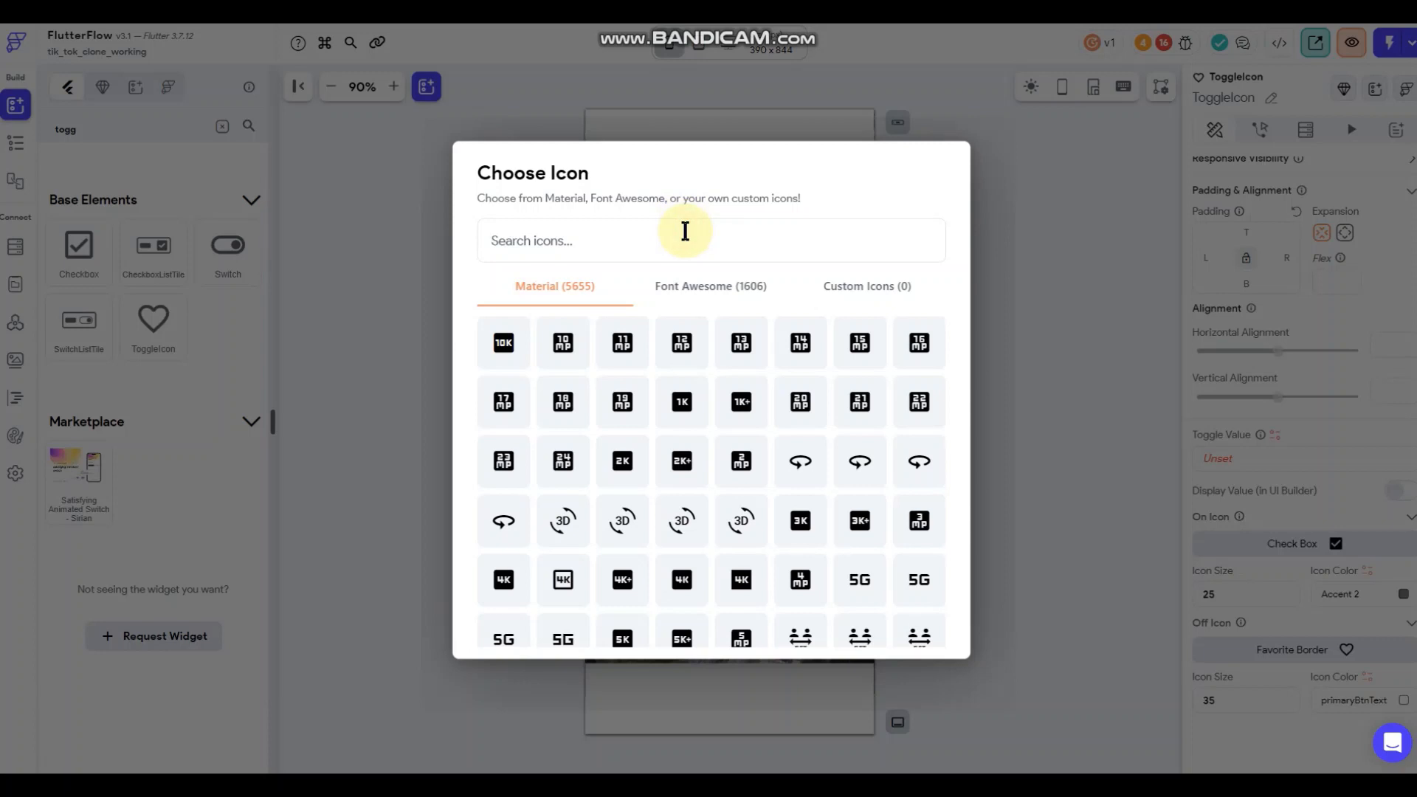
text(heart)
click(563, 342)
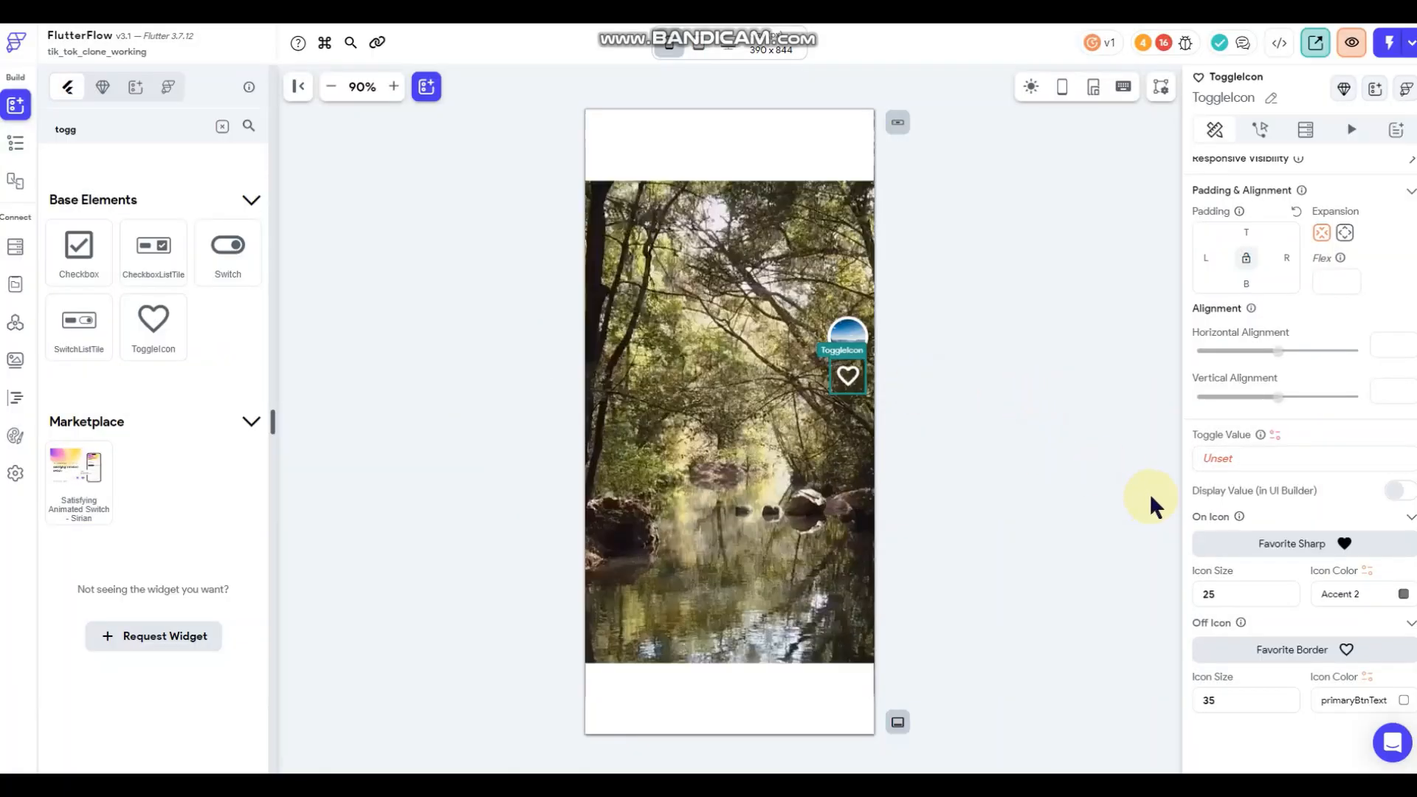
Set the on icon's color to the theme's Error red and its size to 35.
click(1402, 593)
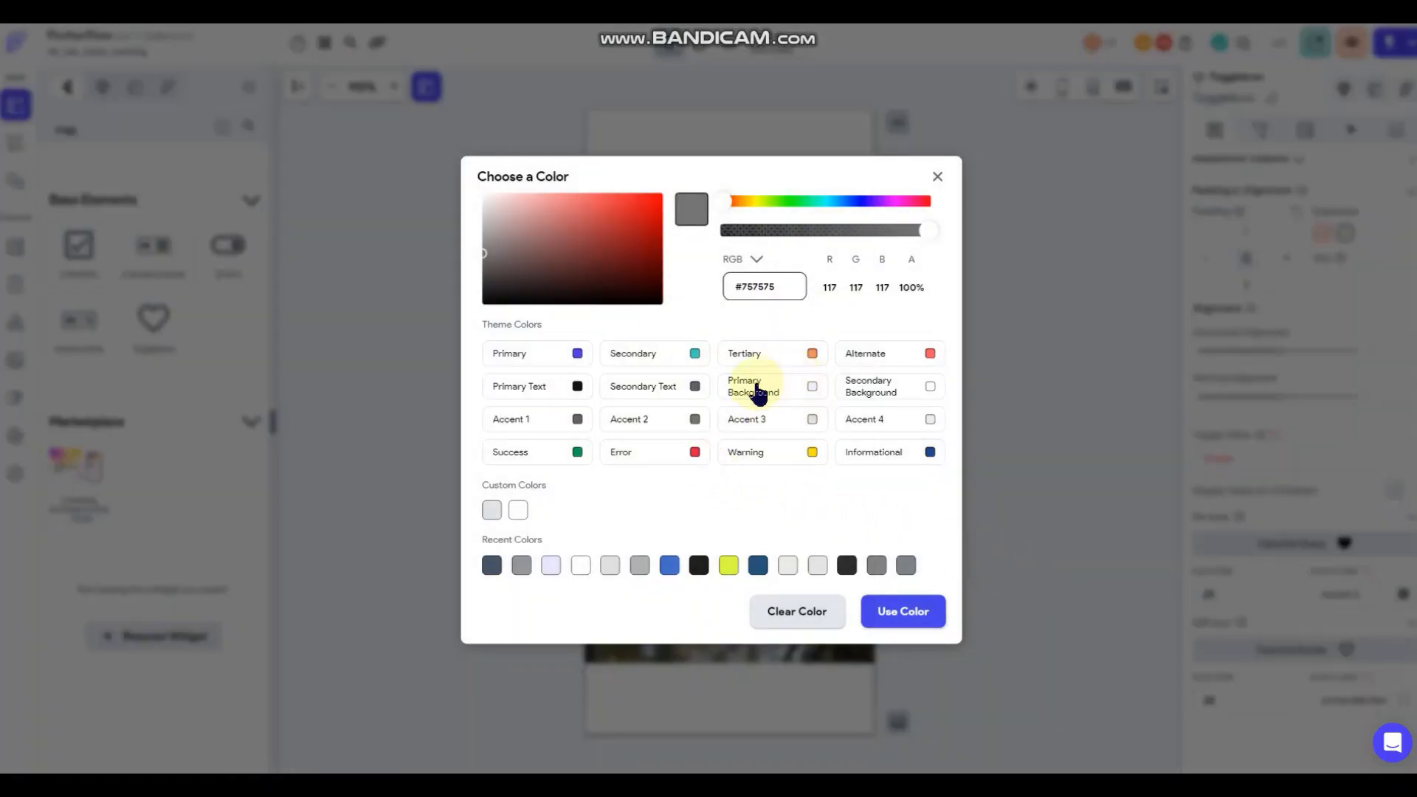
click(694, 453)
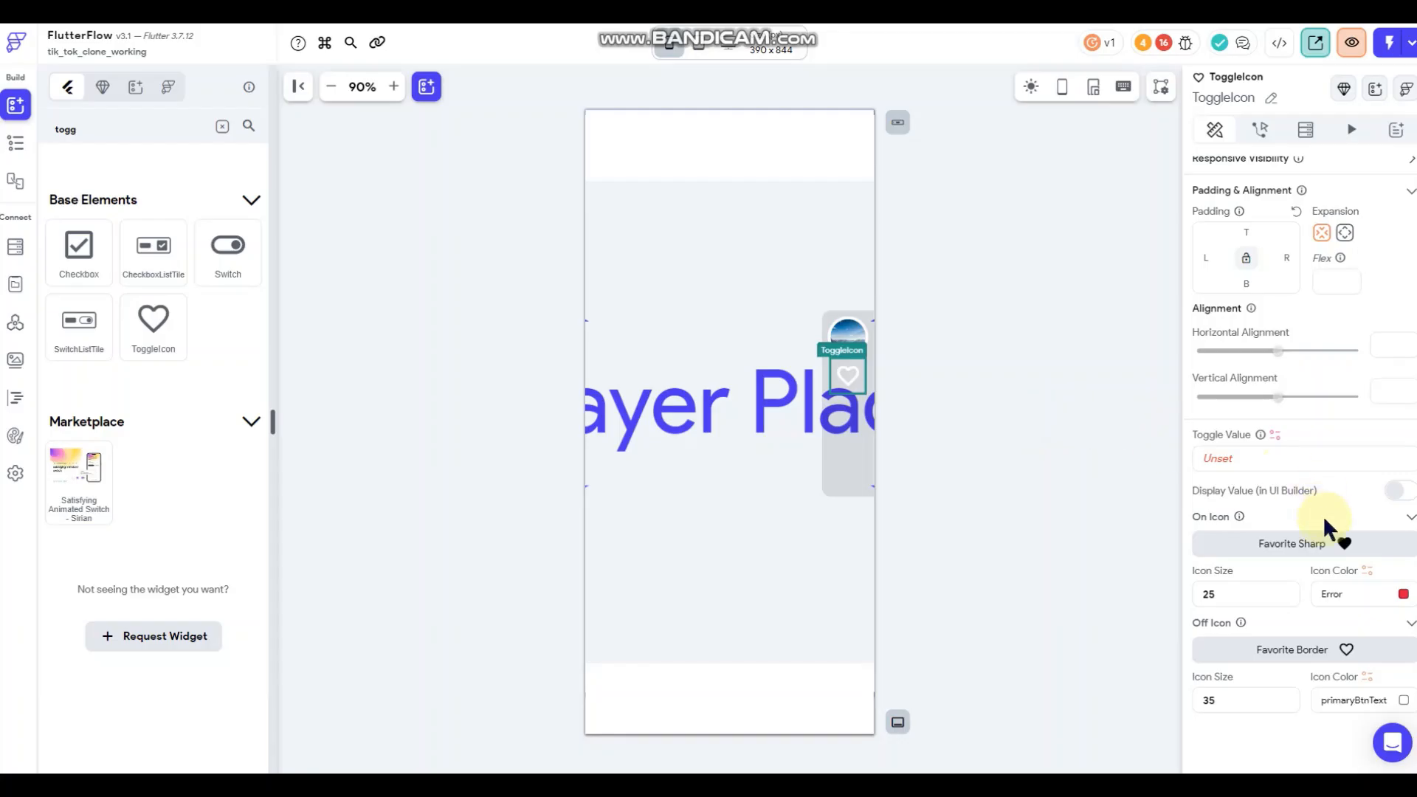
click(1224, 595)
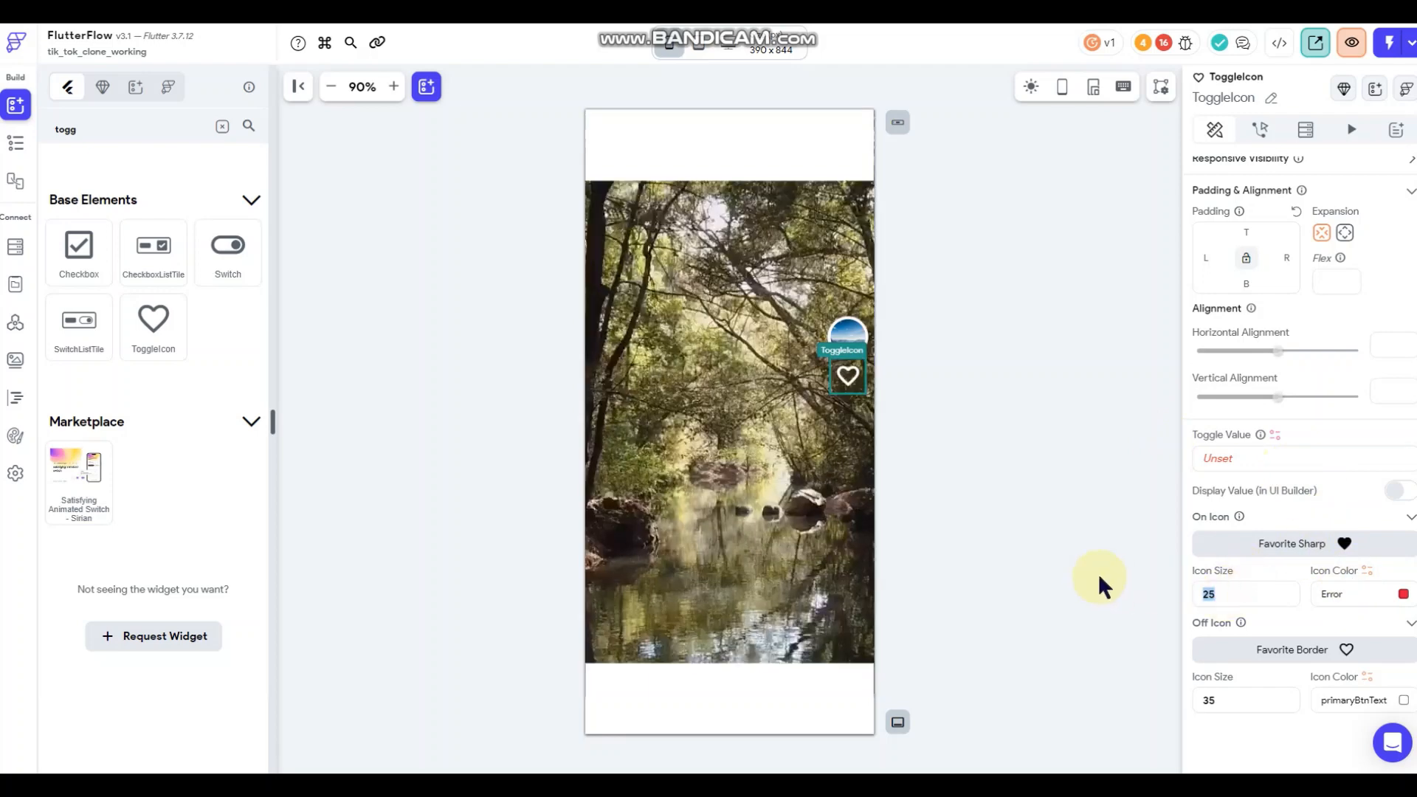
text(35)
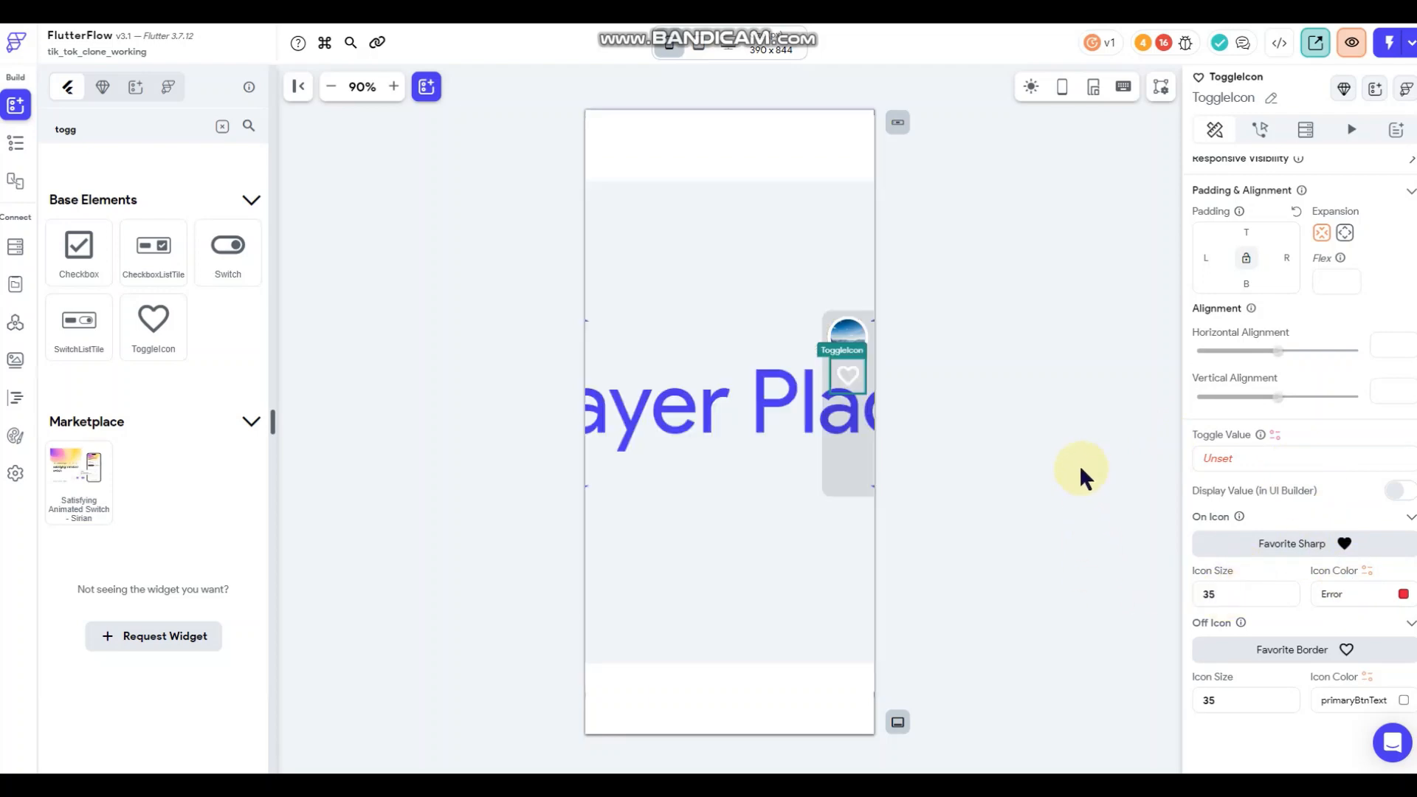
Preview the ToggleIcon's on state in the UI builder and switch the preview back off.
click(1395, 491)
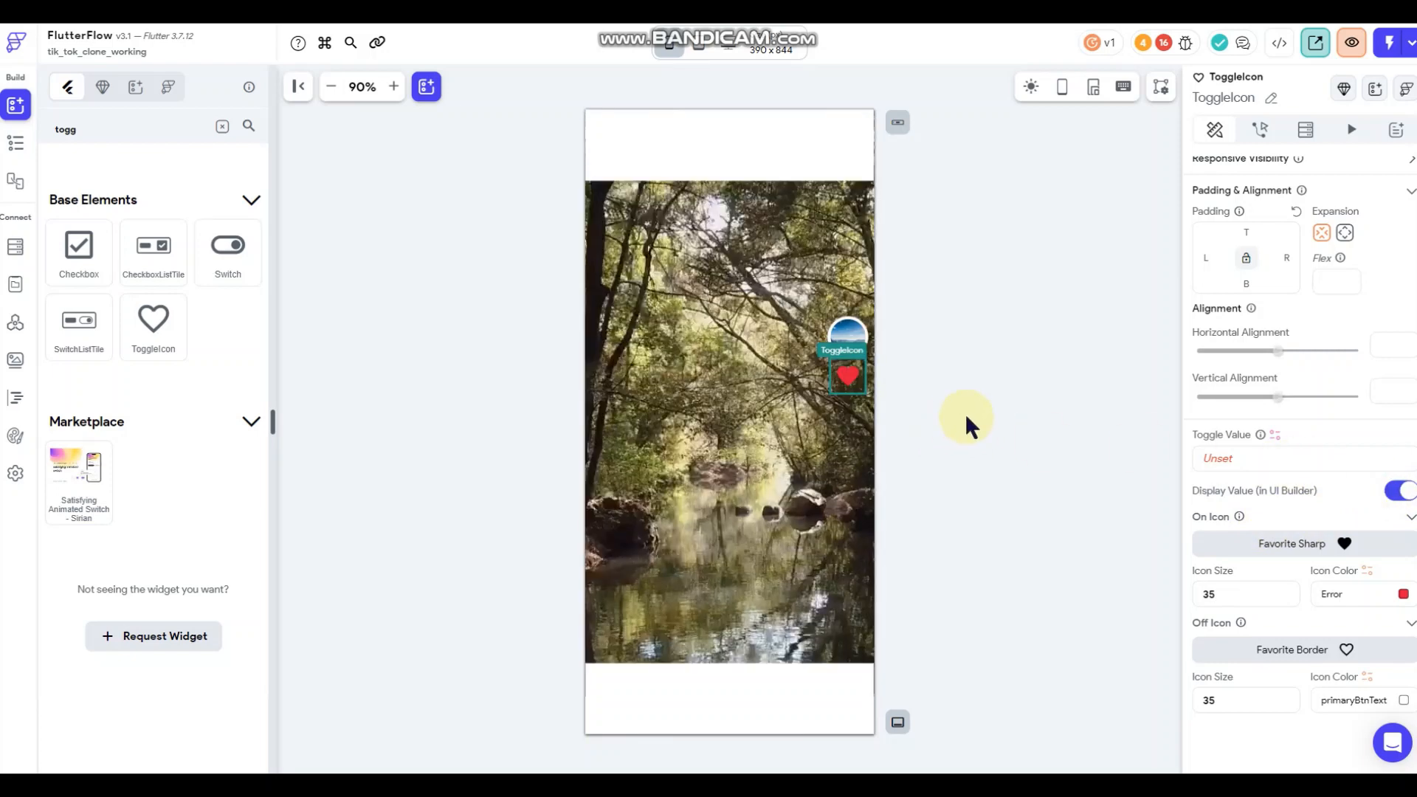
click(1395, 491)
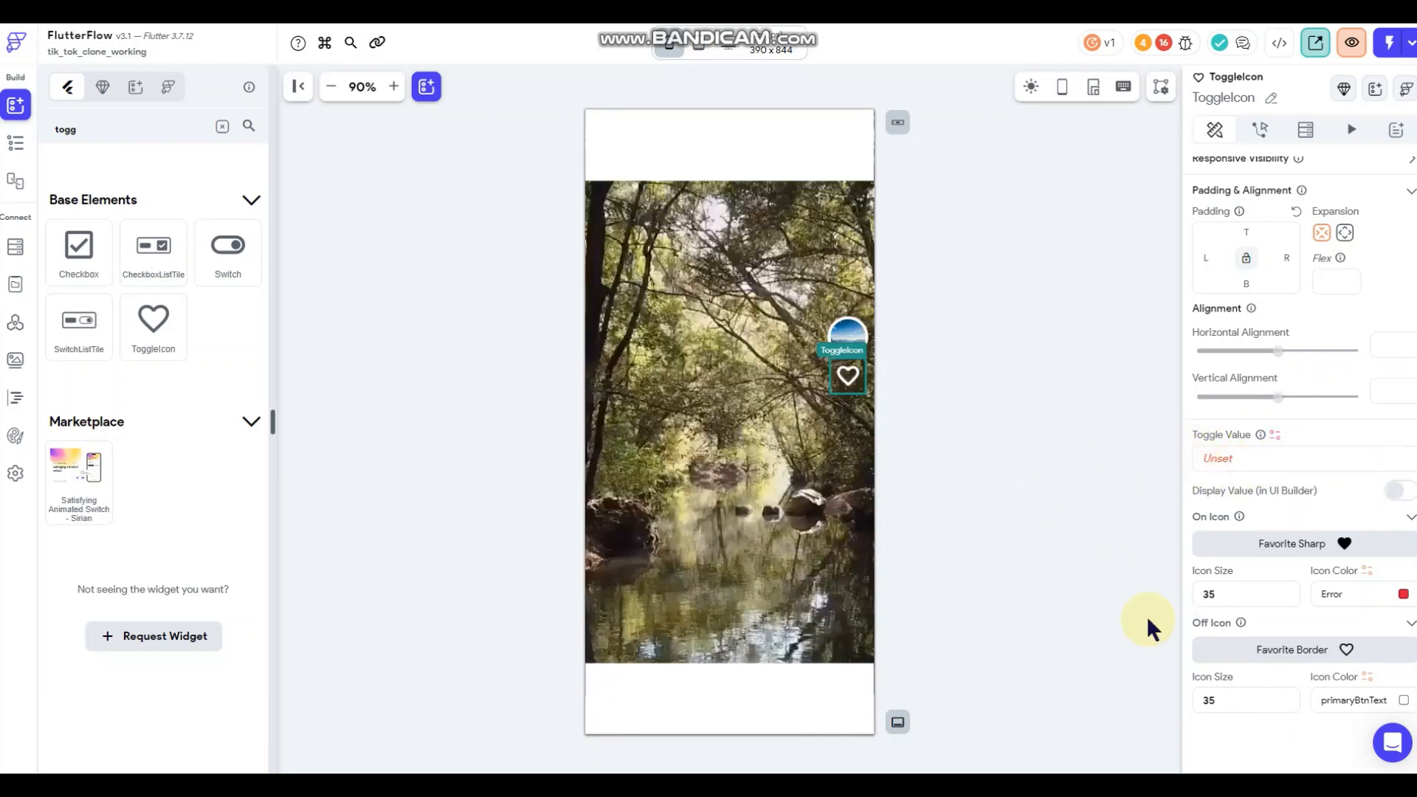
Tie the ToggleIcon's toggle value to the Feed Document's likedby_ref with the List Contains Item option.
click(1276, 435)
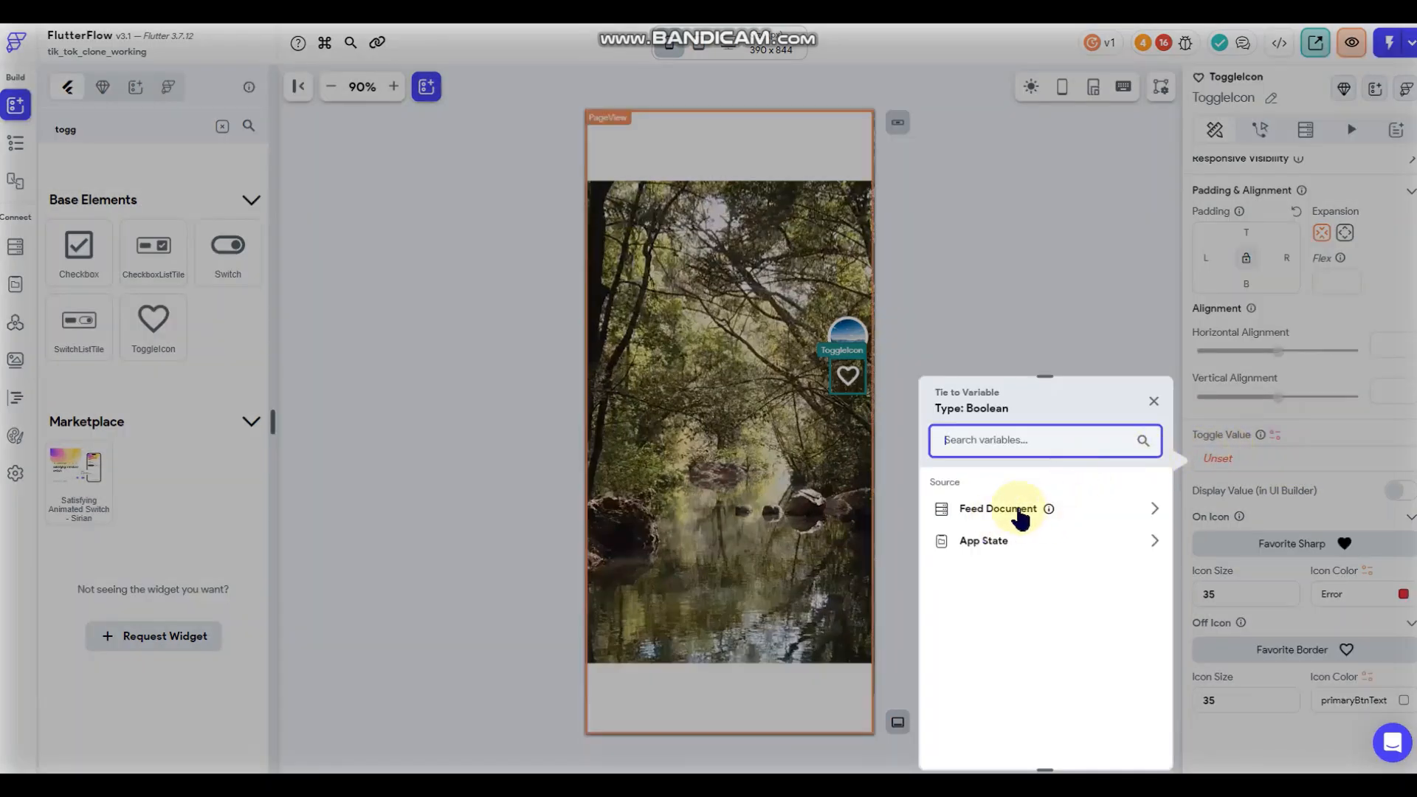
click(1074, 510)
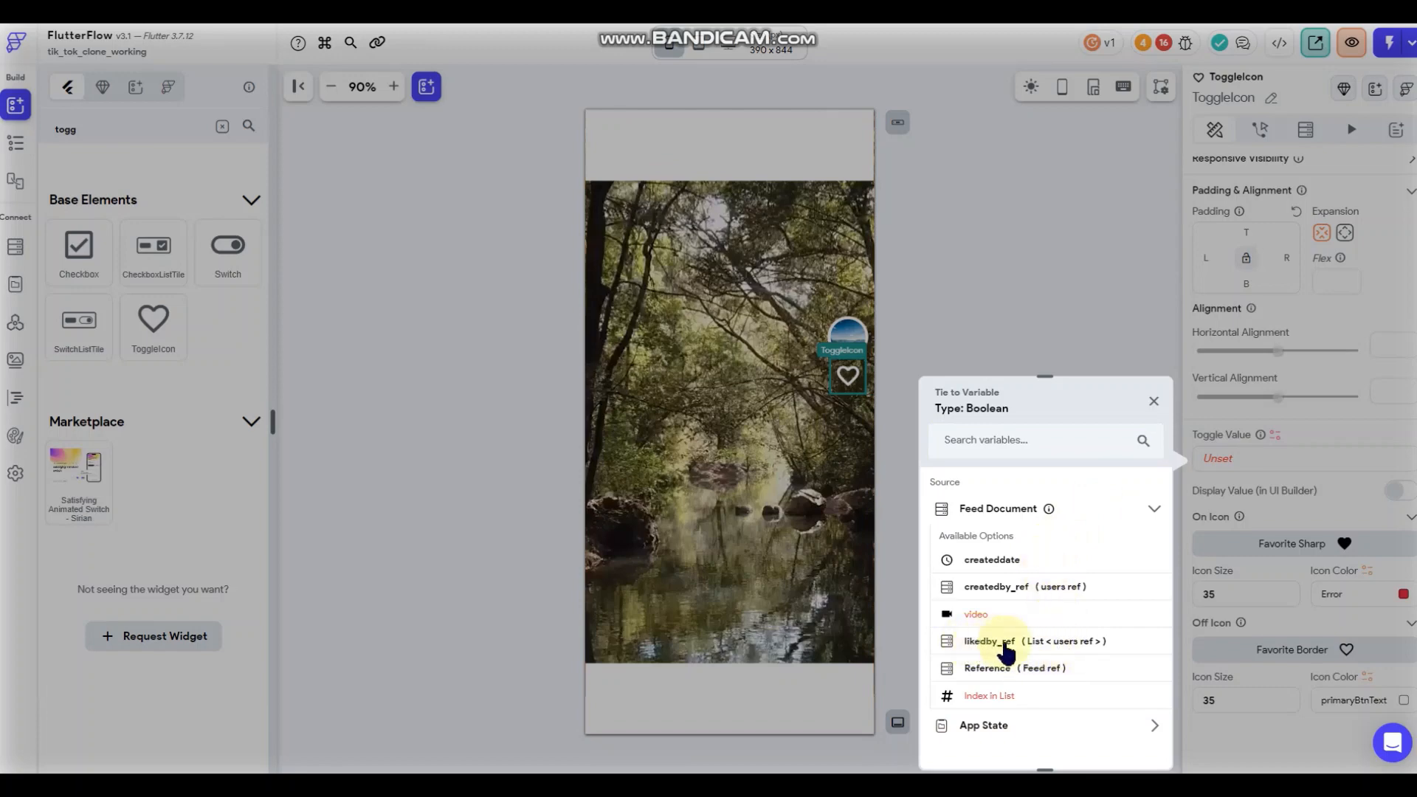
click(981, 642)
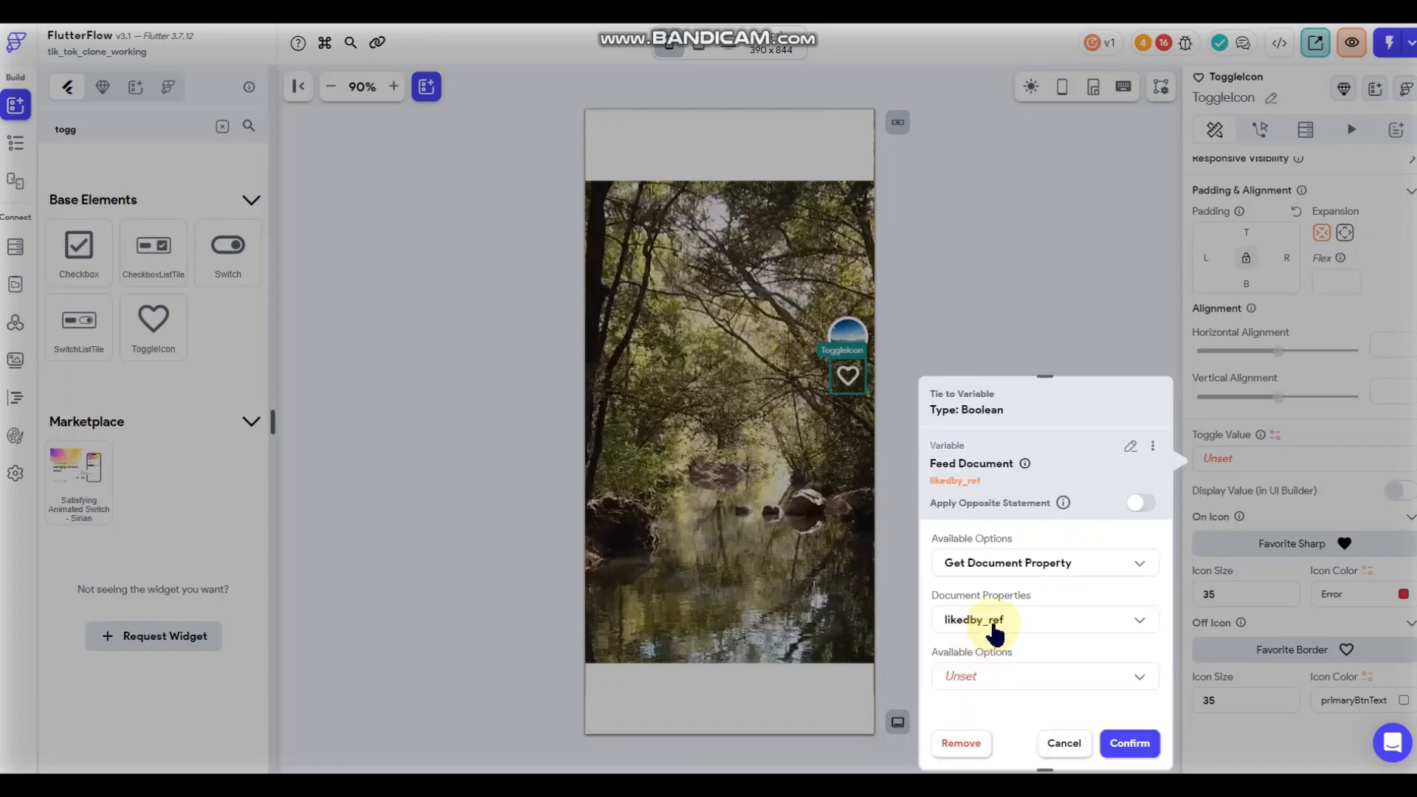
click(993, 673)
click(1007, 602)
Set the item checked by the toggle value to the Authenticated User's User Reference and confirm the binding.
scroll(1018, 613, down, 1)
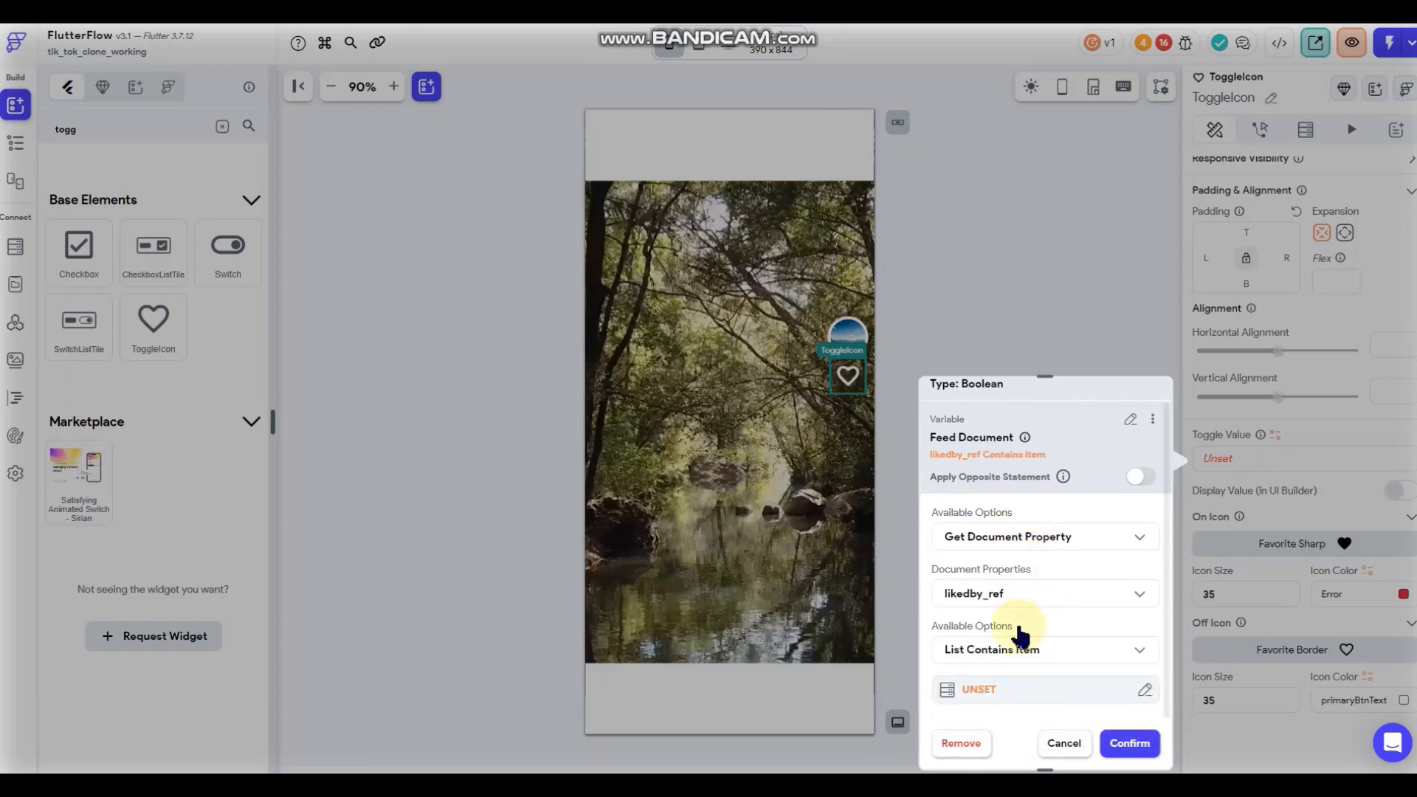
click(1000, 693)
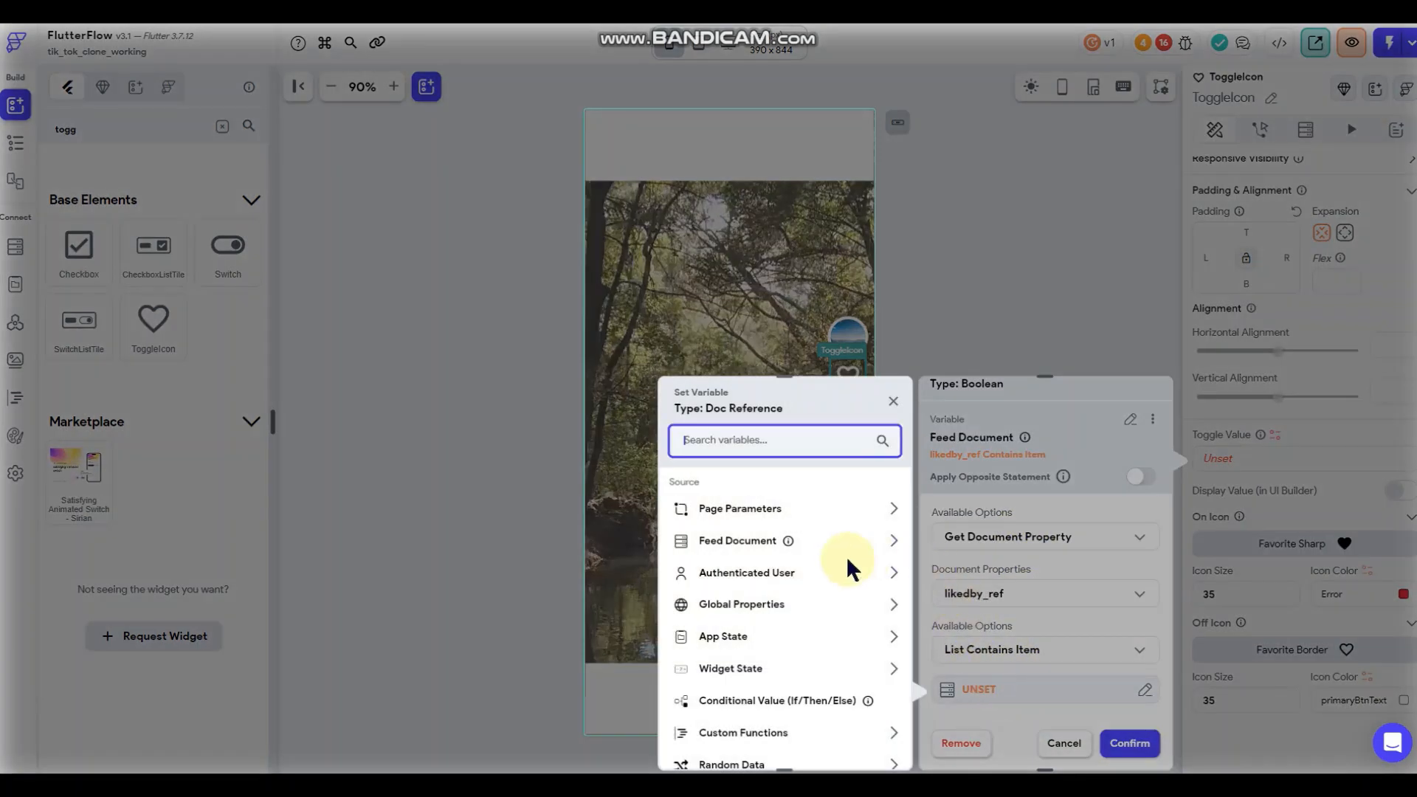
click(788, 575)
click(749, 734)
click(869, 743)
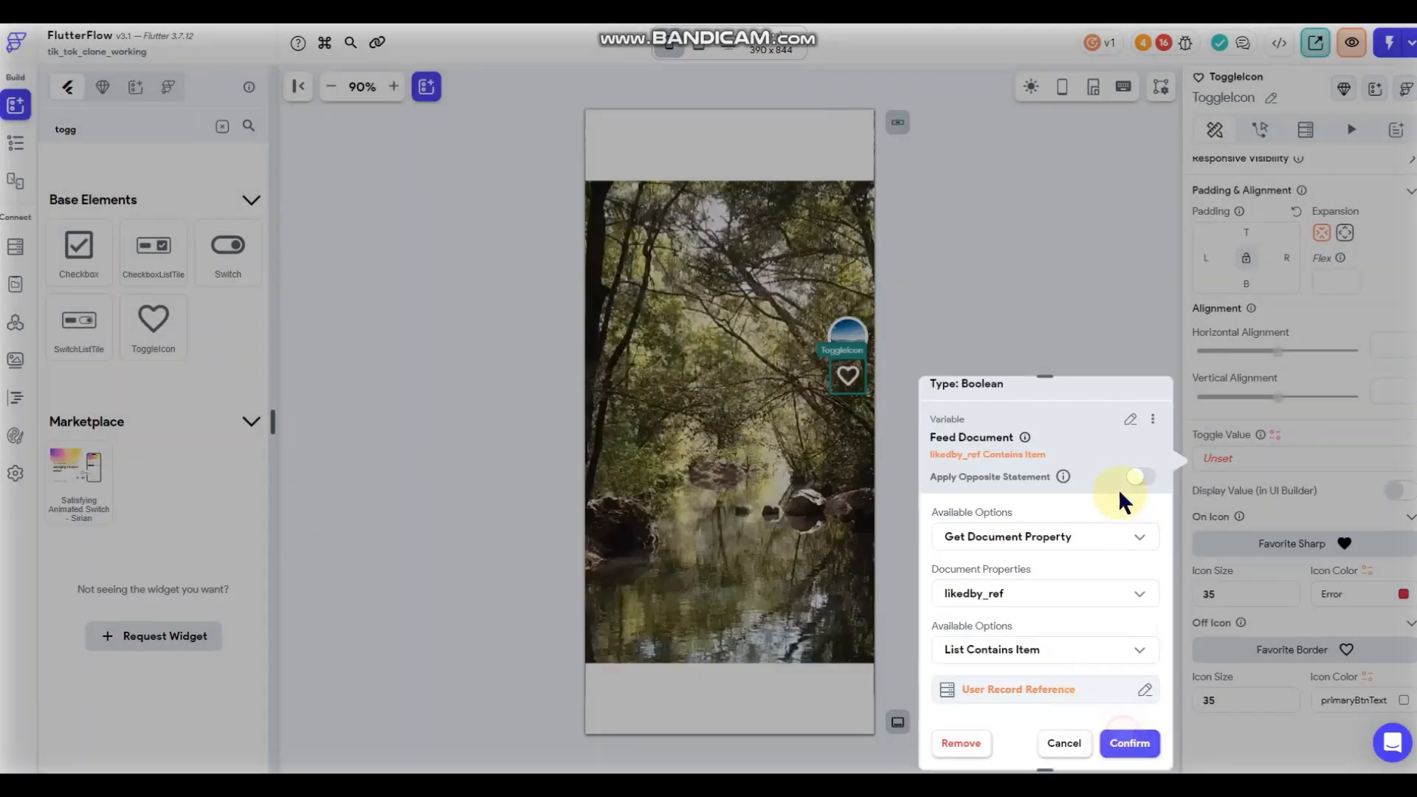
click(1123, 741)
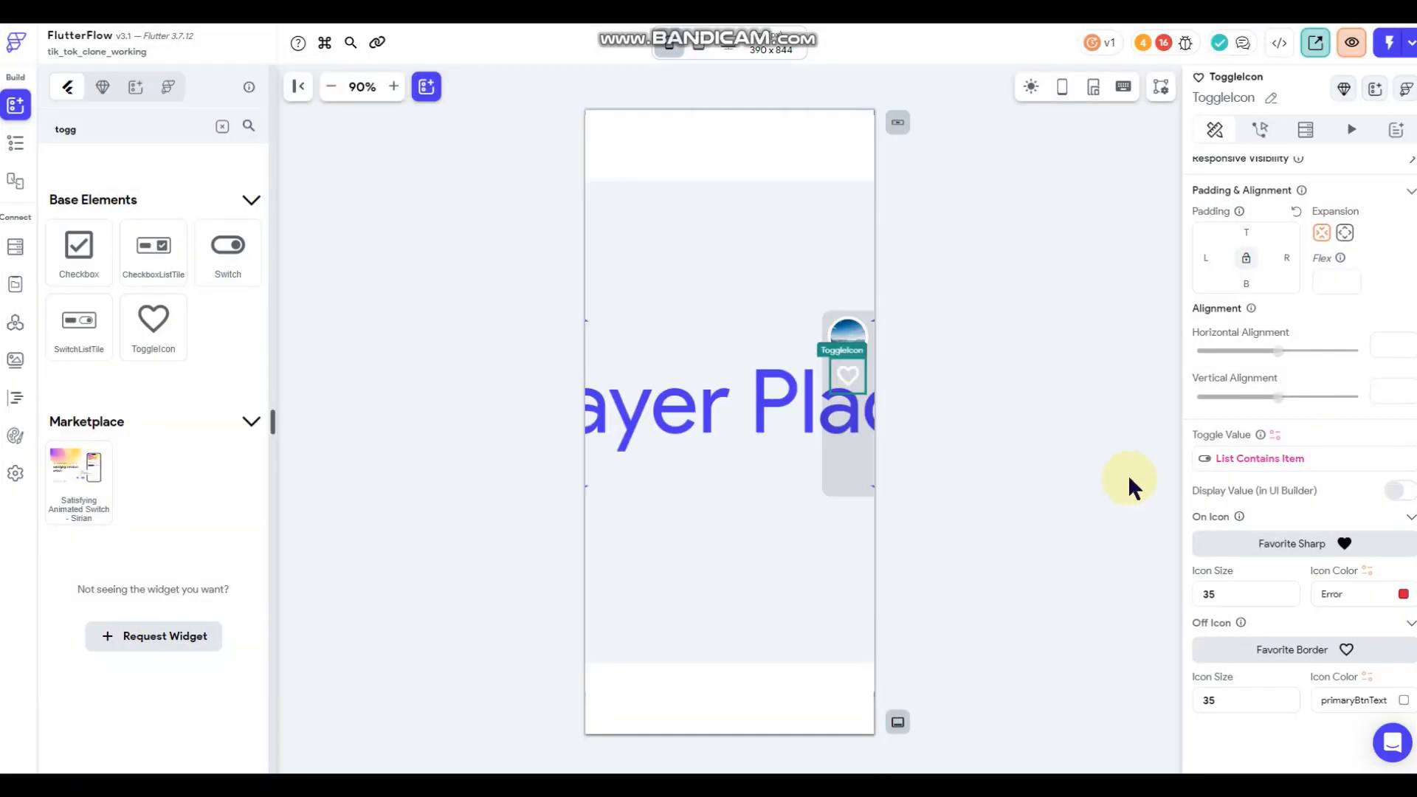
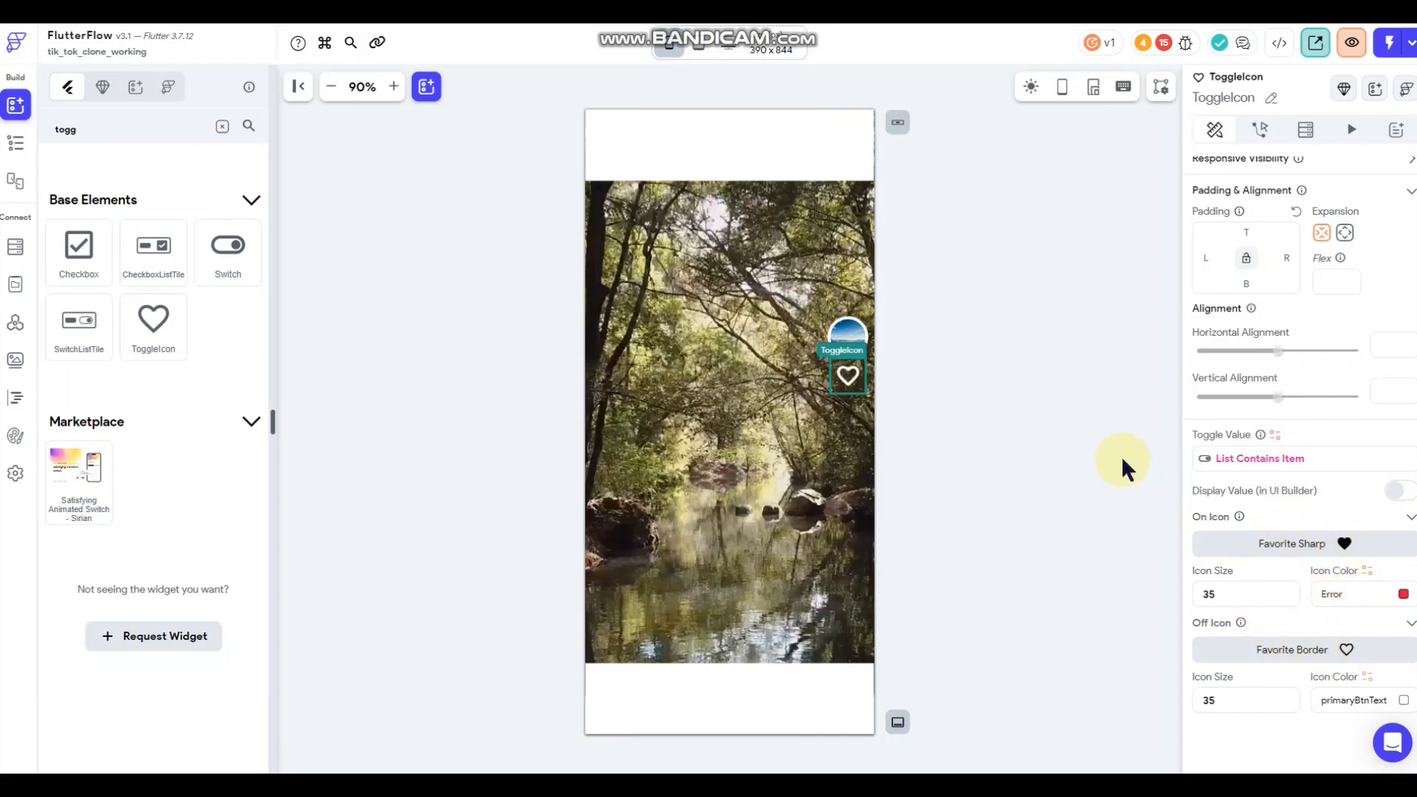
Open the Action Flow Editor for the ToggleIcon's On Toggle trigger.
click(1263, 128)
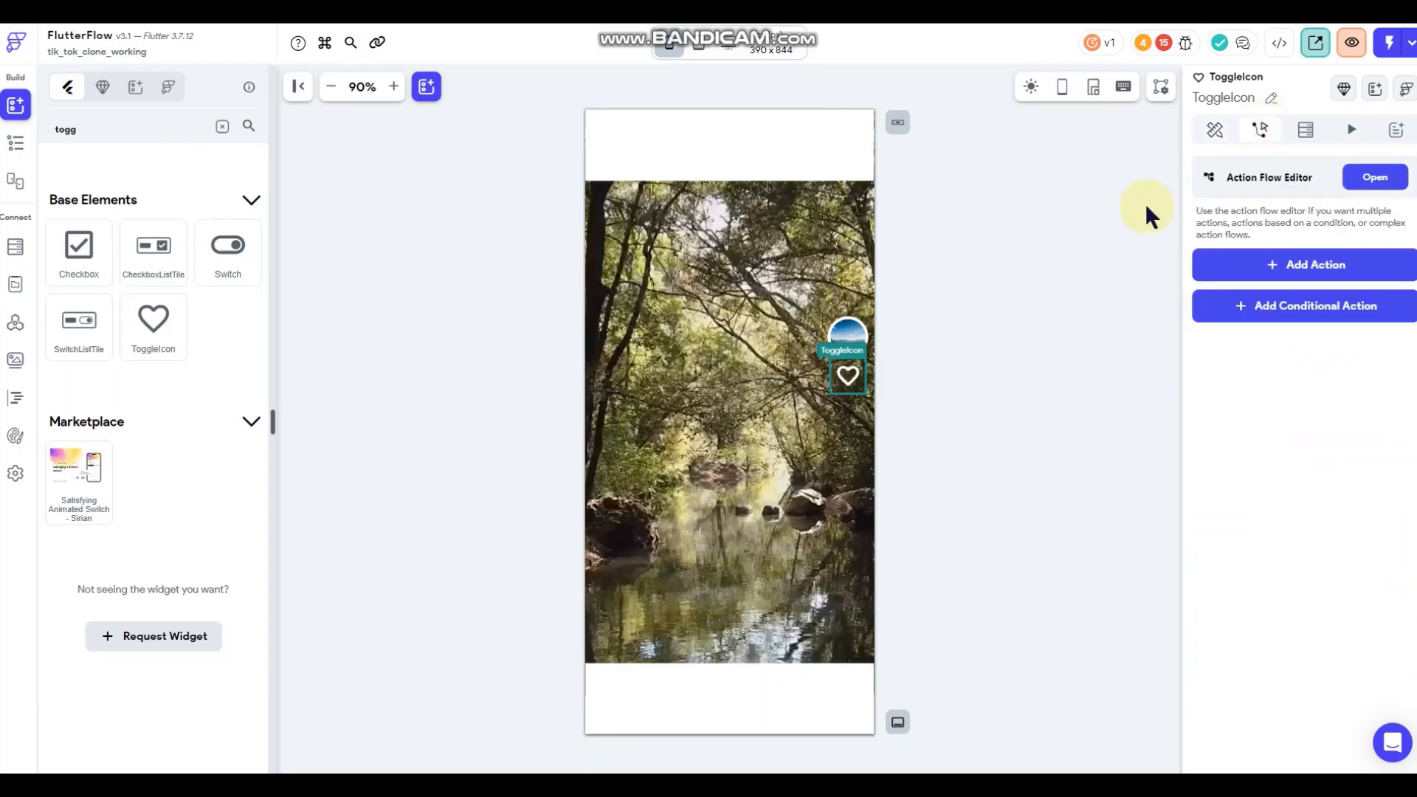
click(1367, 176)
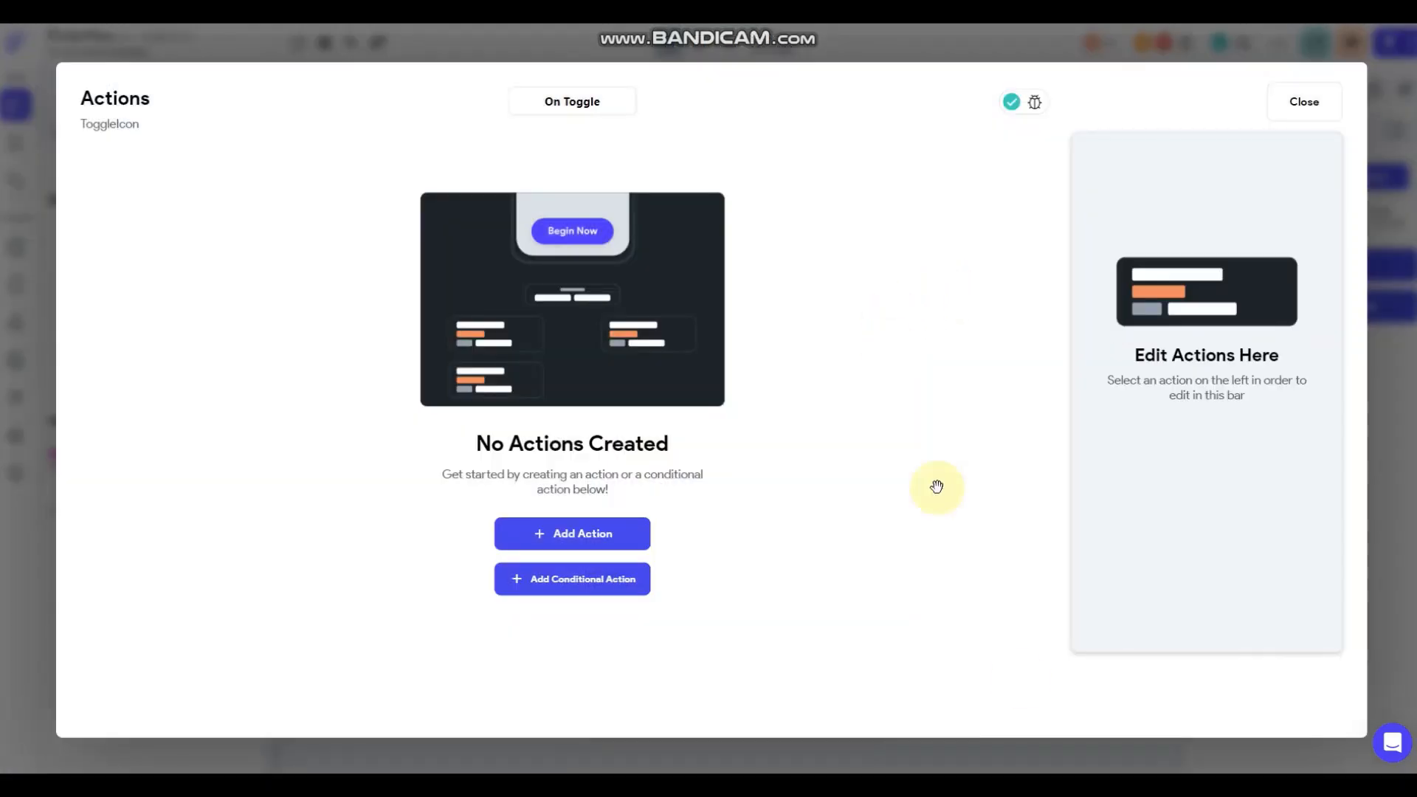
click(585, 532)
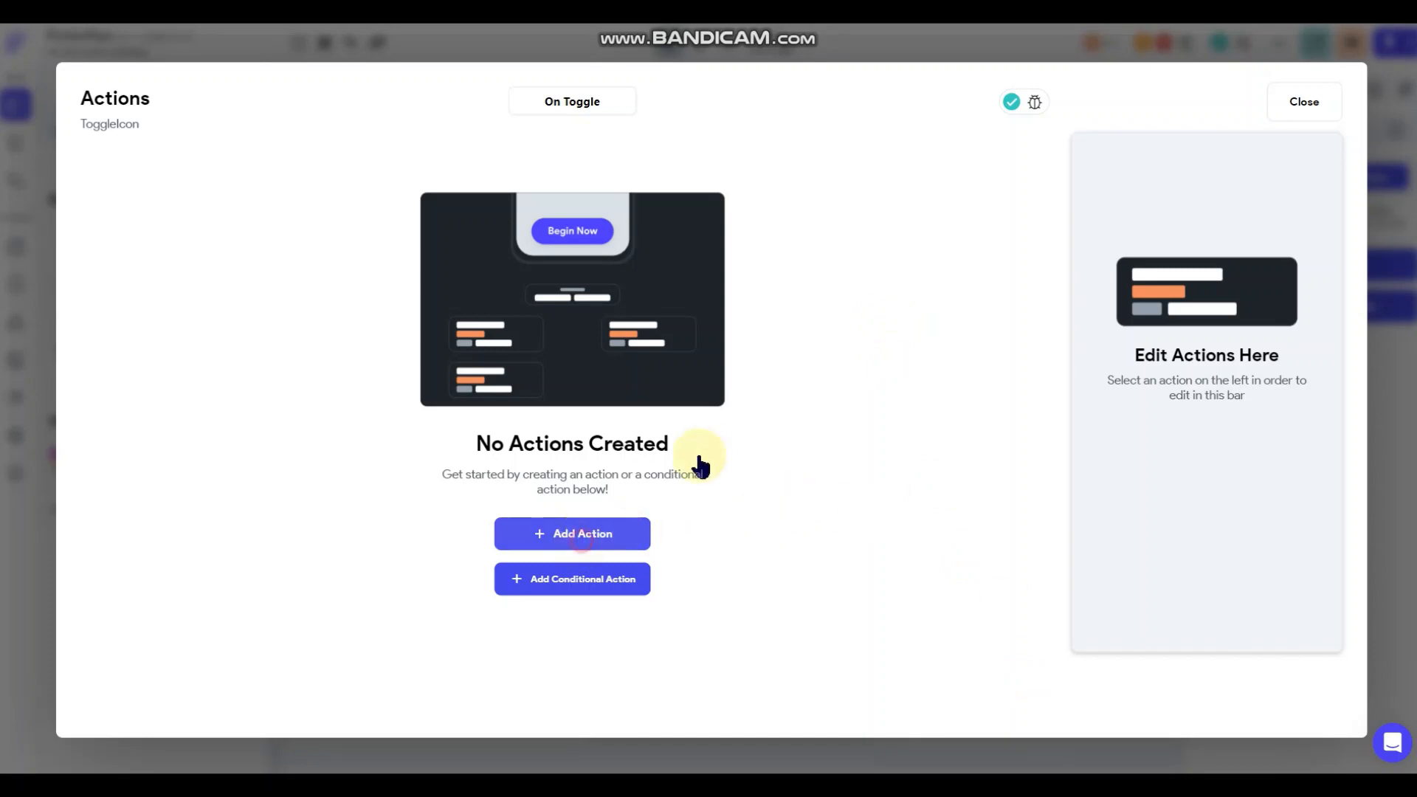
click(647, 200)
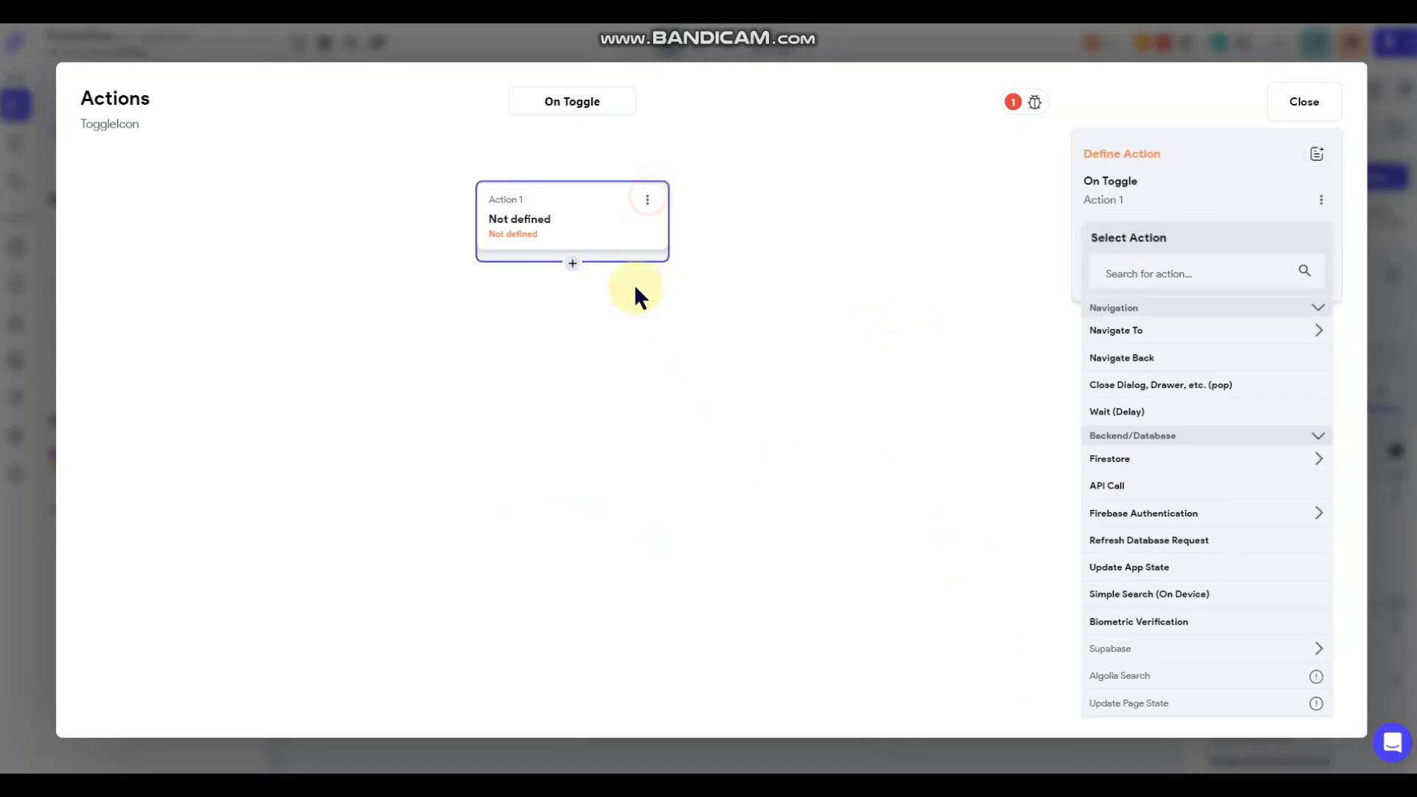
click(599, 264)
click(834, 446)
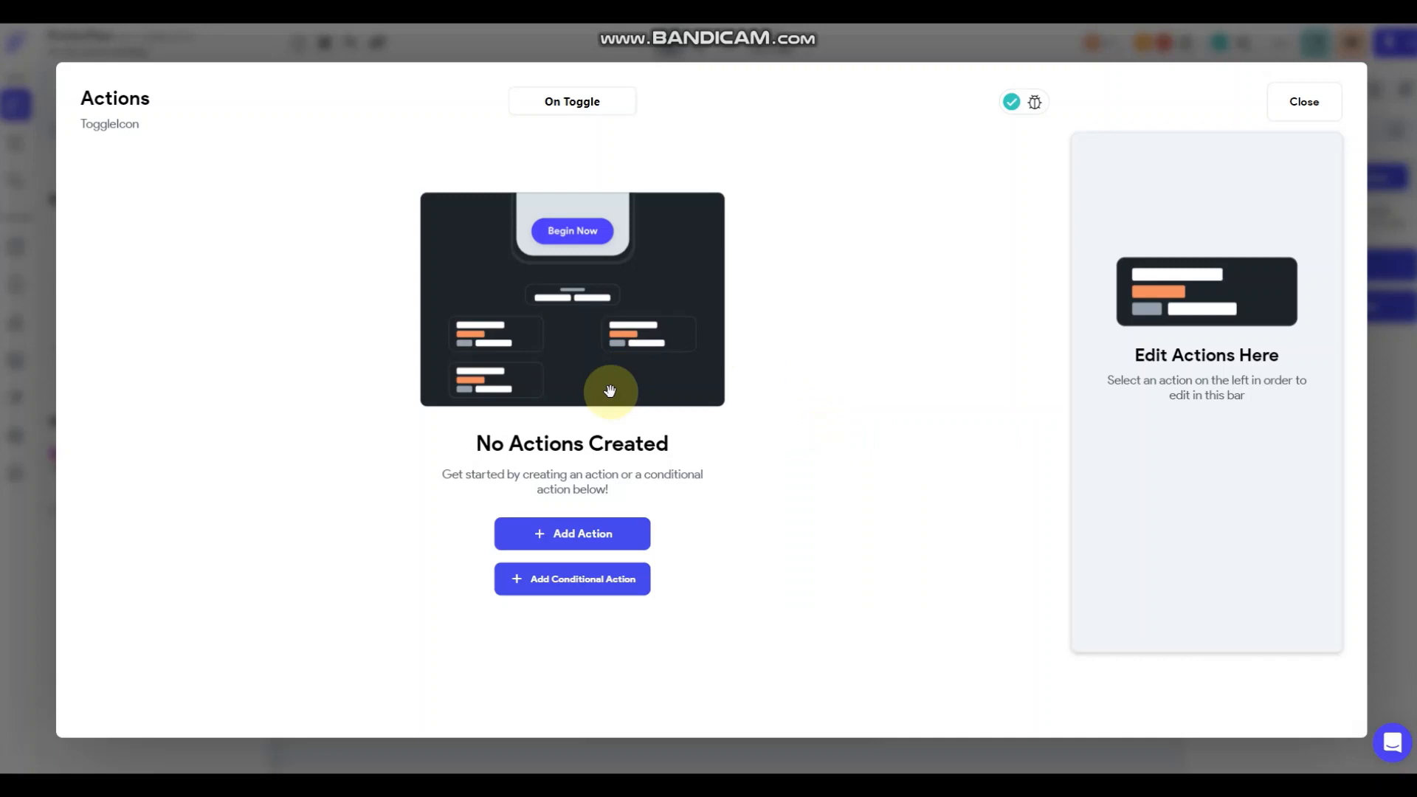
Add a conditional action to On Toggle that tests the Feed Document's likedby_ref with List Contains Item.
click(573, 579)
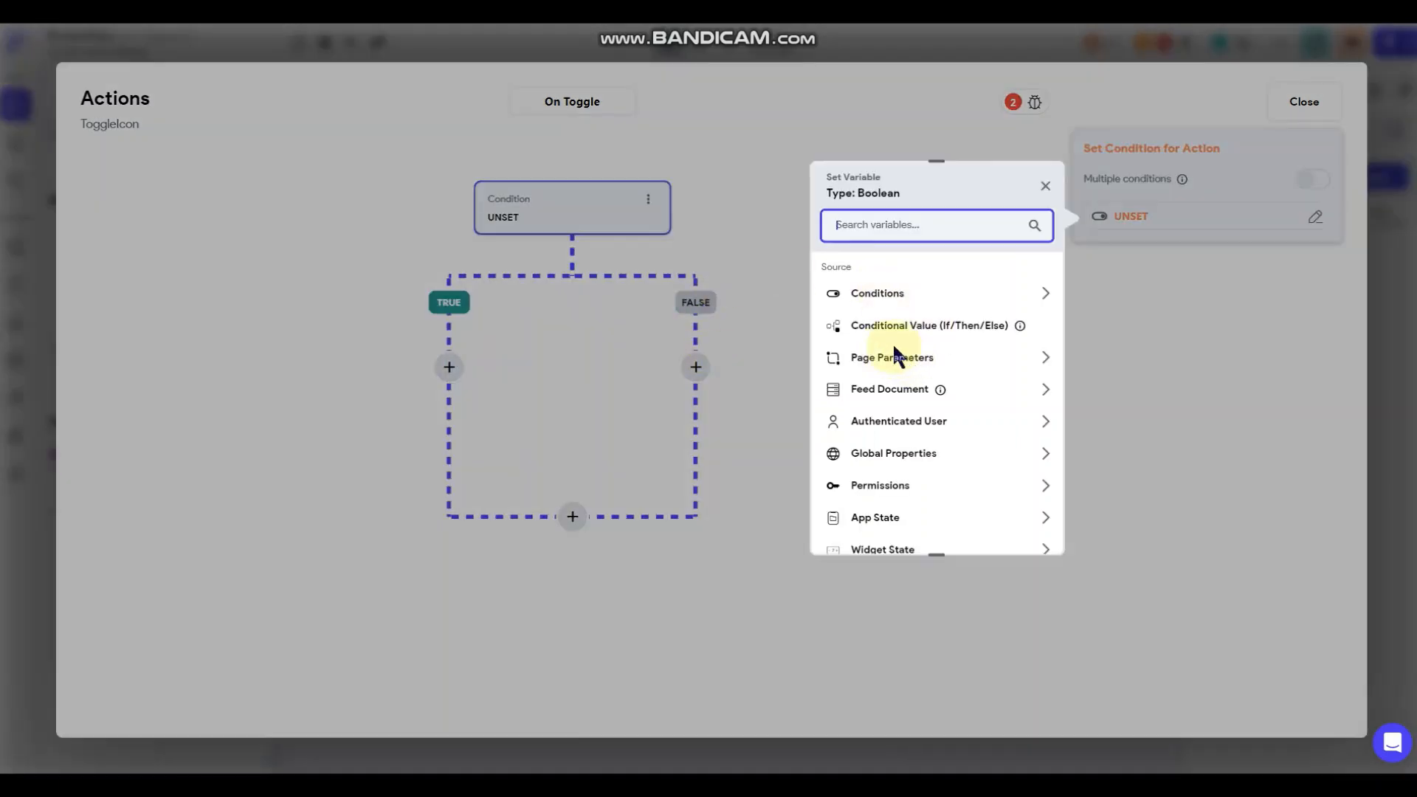
click(891, 393)
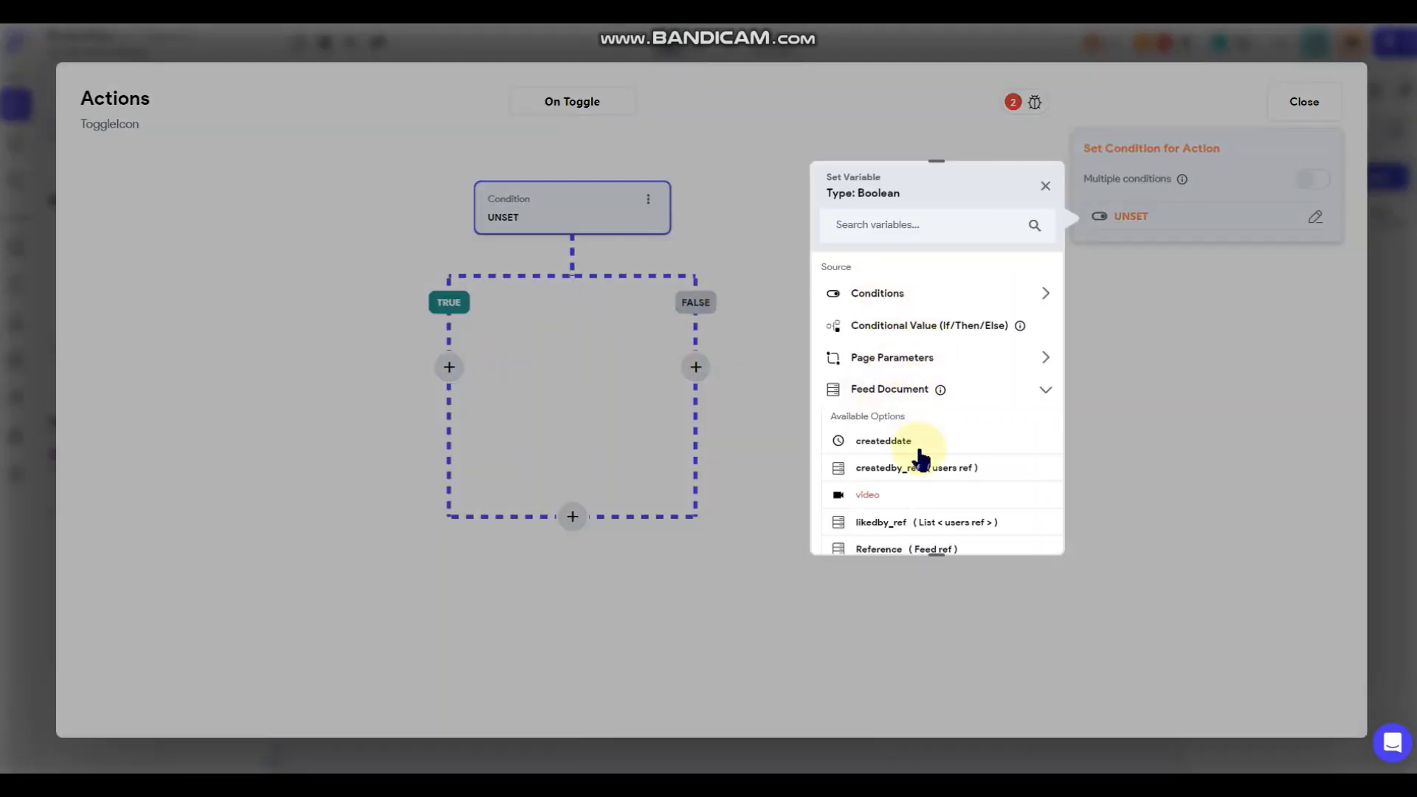
scroll(919, 457, down, 1)
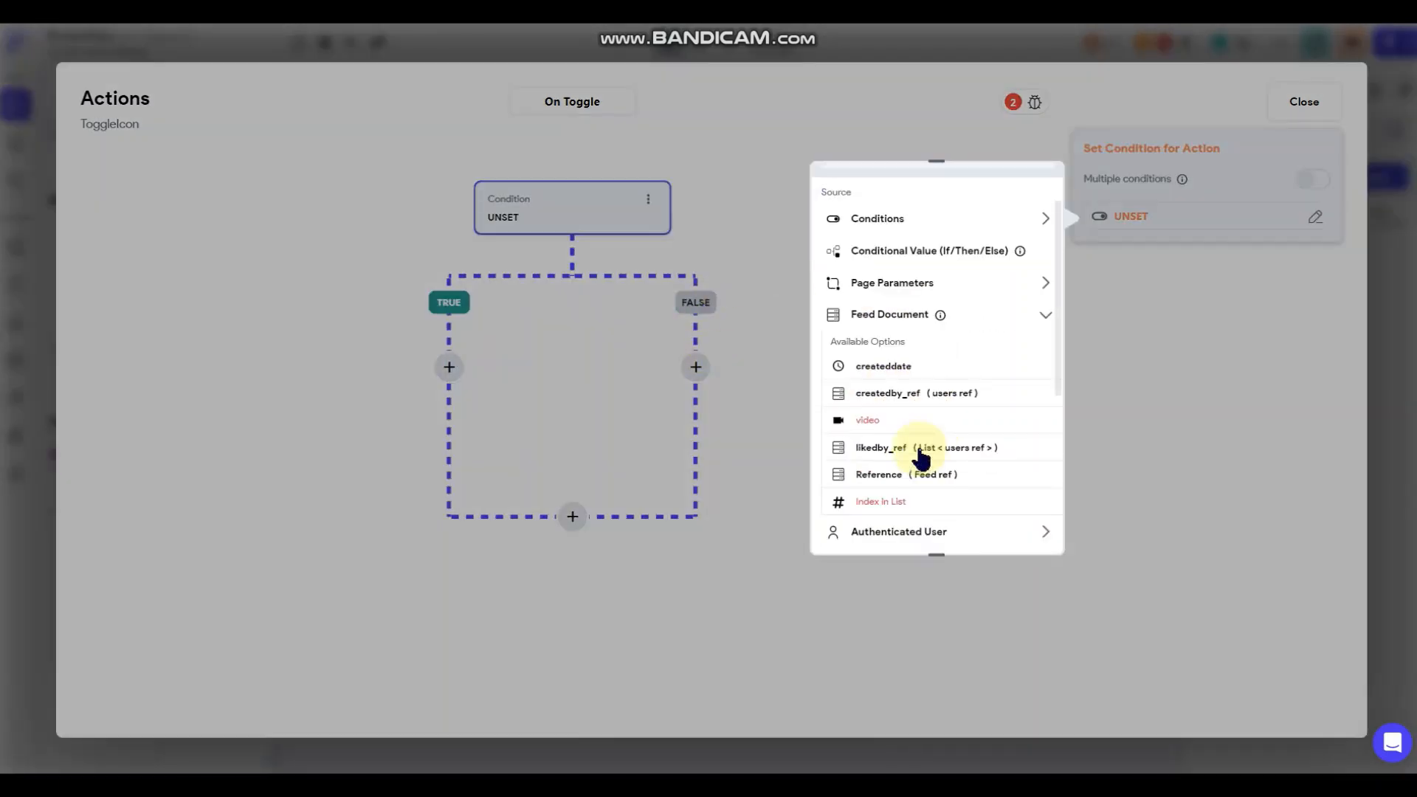
click(904, 450)
click(906, 461)
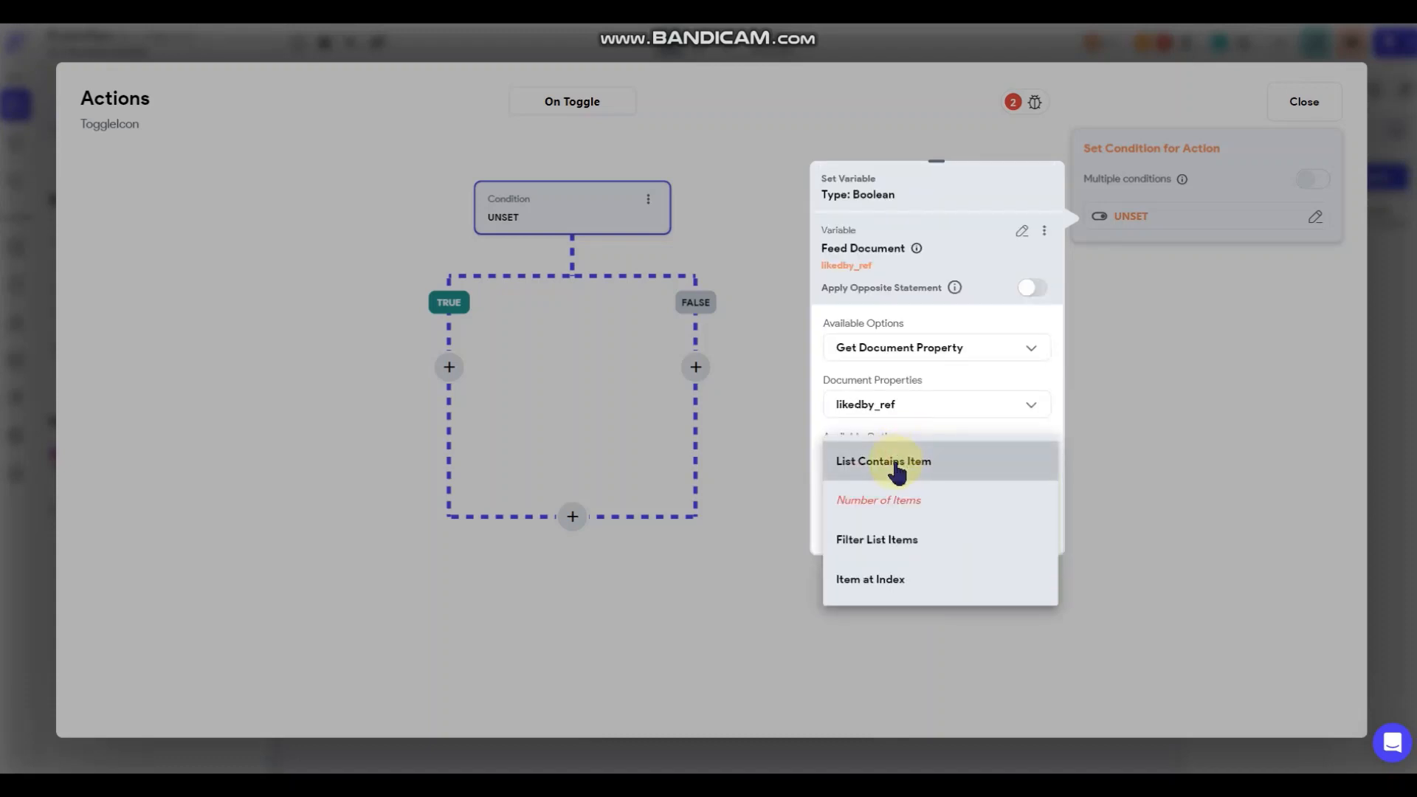
click(896, 461)
Set the condition's list item to the Authenticated User's User Reference and confirm the condition.
scroll(920, 416, down, 1)
click(894, 473)
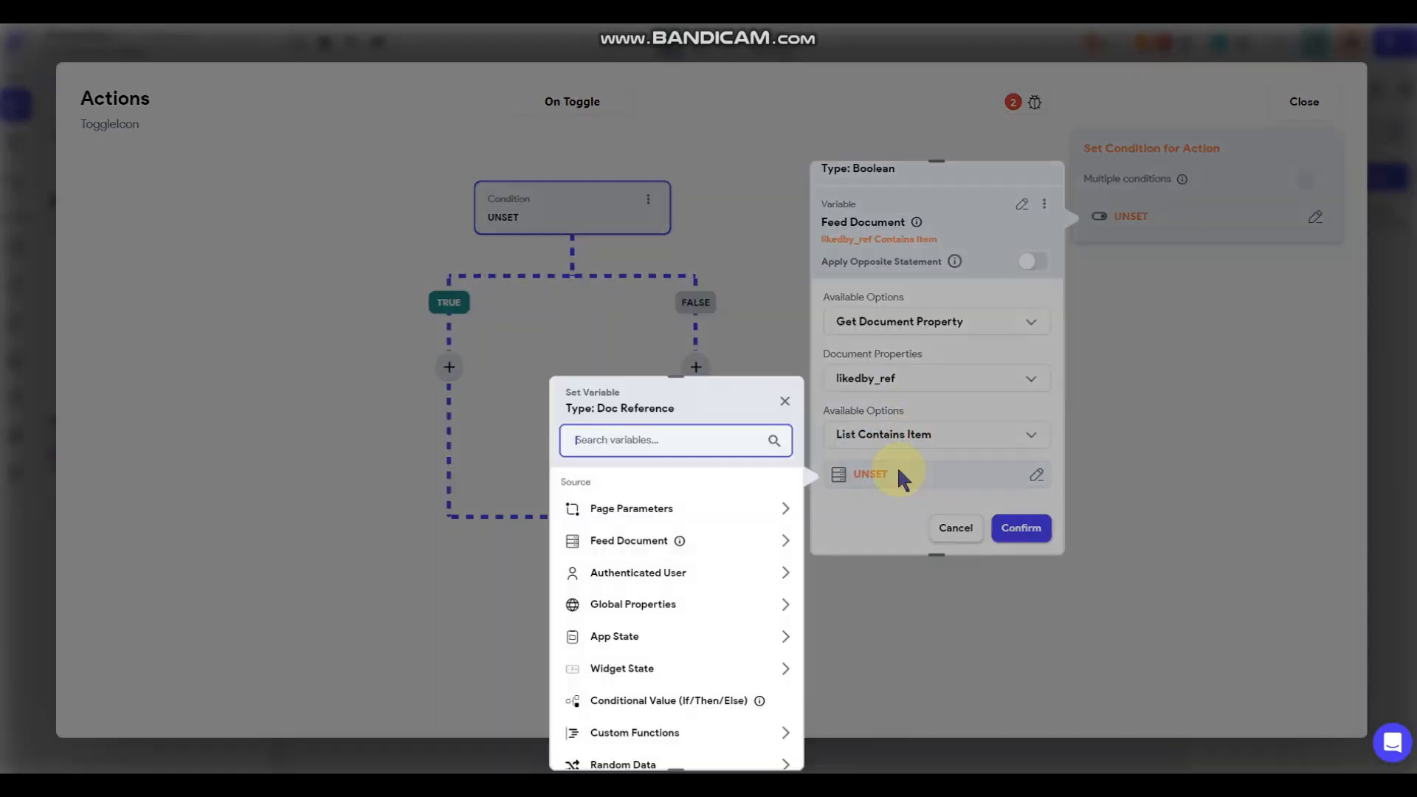
click(680, 574)
click(632, 730)
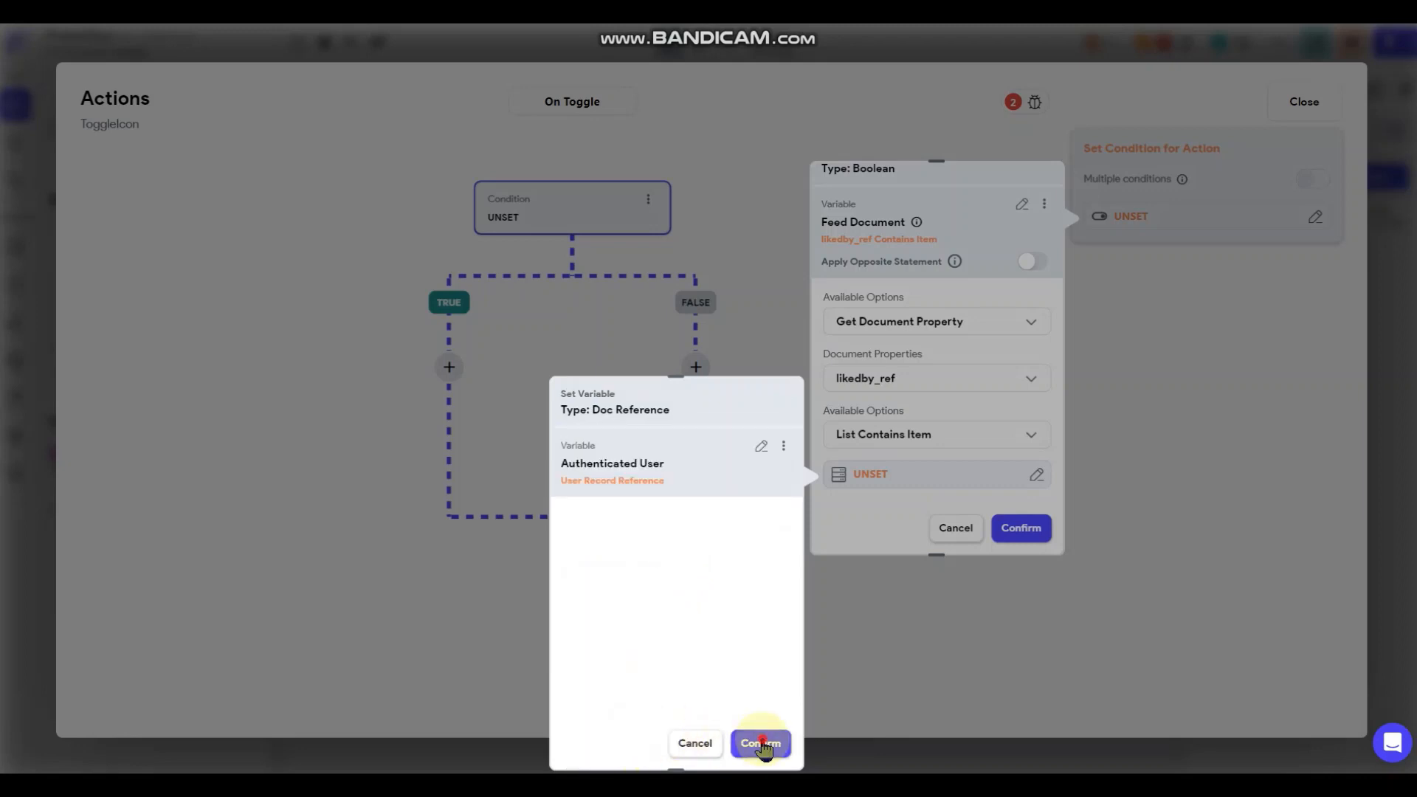
click(761, 744)
click(1021, 528)
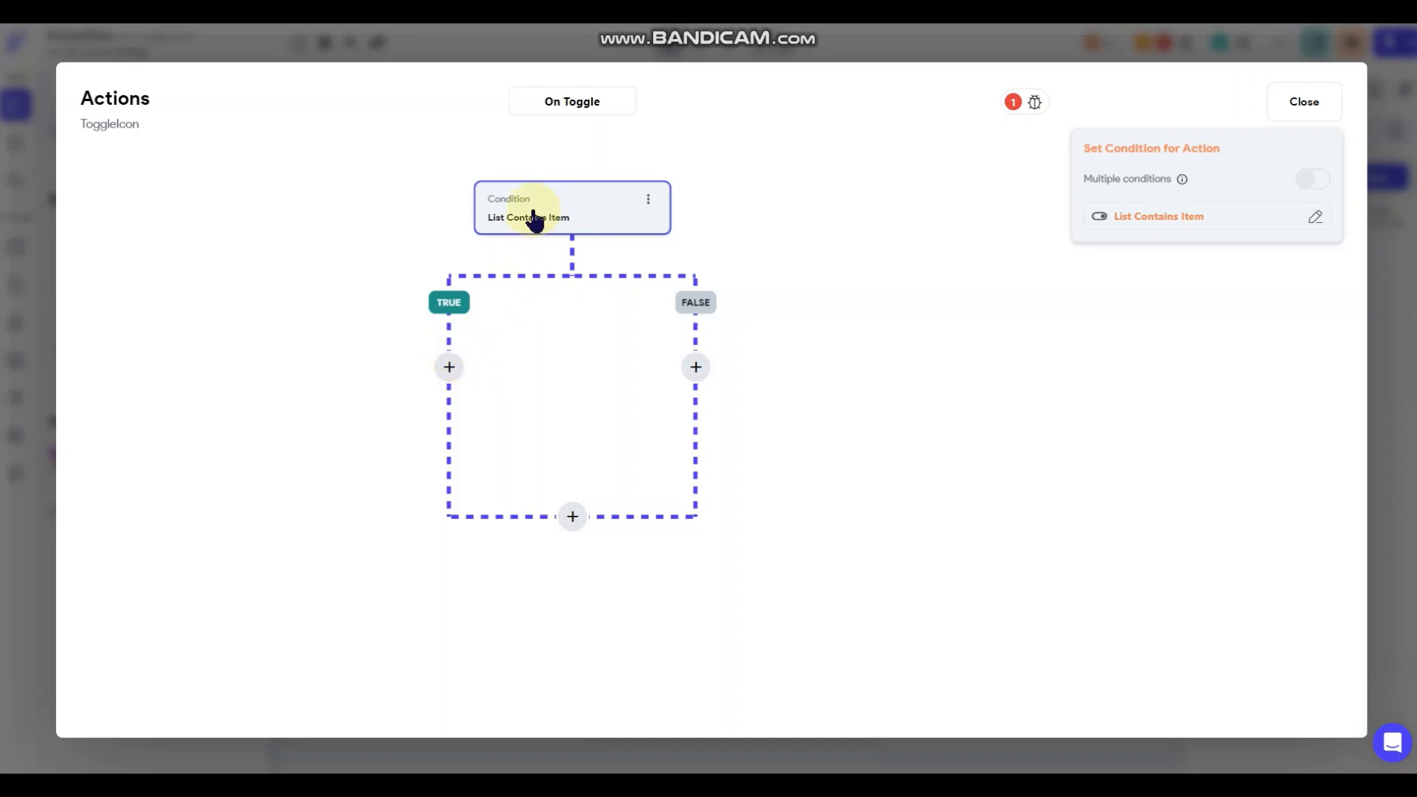
Add a Firestore Update Document action to the condition's TRUE branch.
click(450, 366)
click(451, 406)
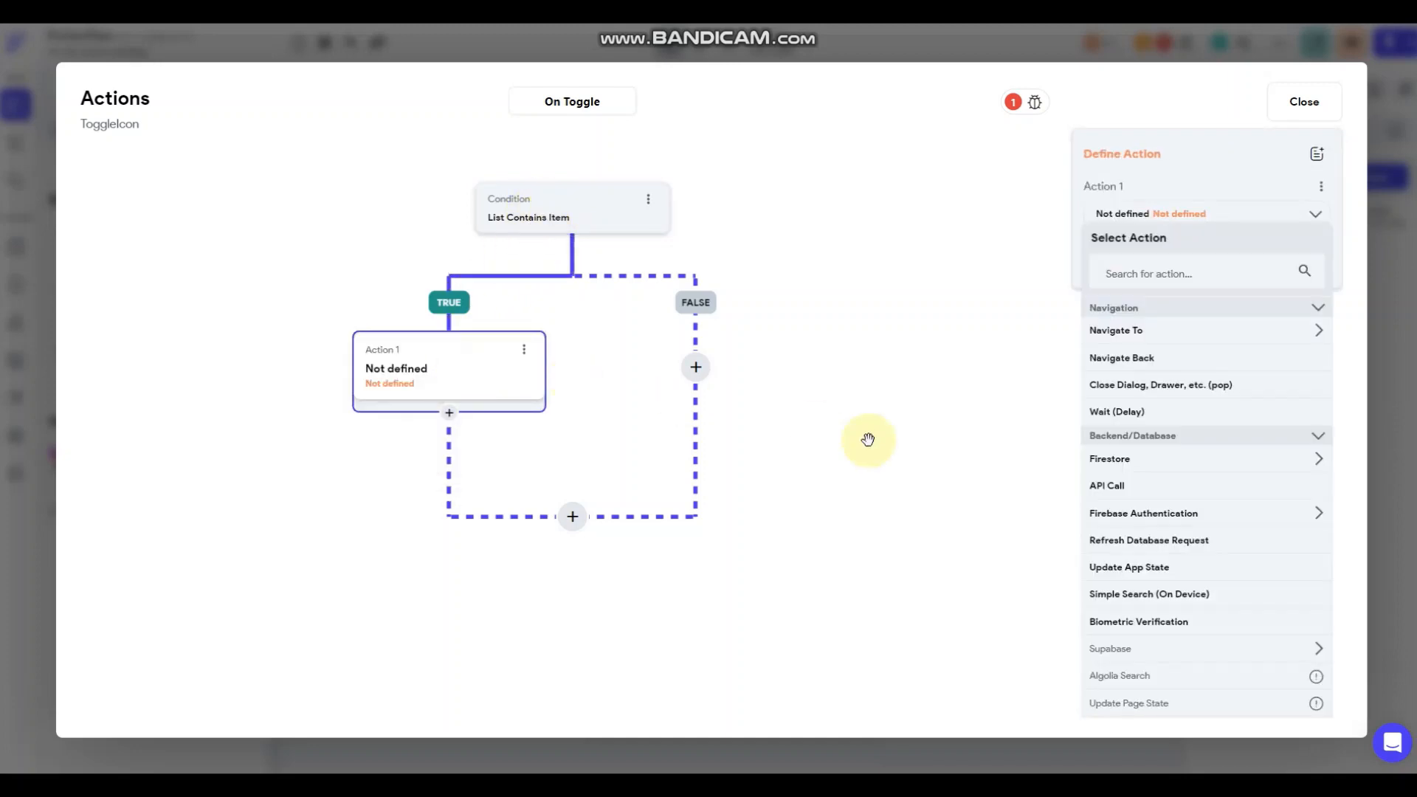
click(1111, 459)
click(1122, 511)
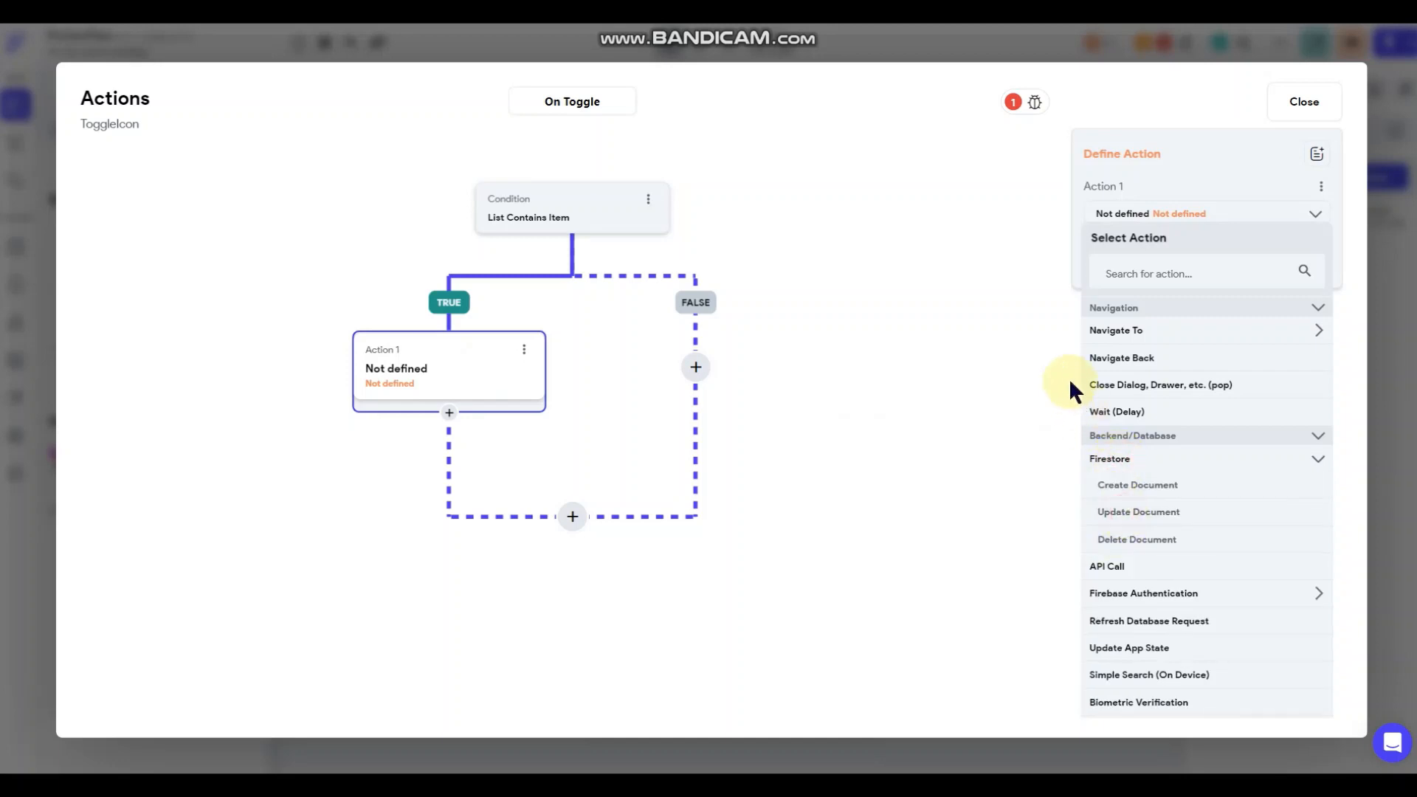
Set the TRUE branch action's reference to update to the Feed Document's Reference.
click(1134, 278)
click(895, 386)
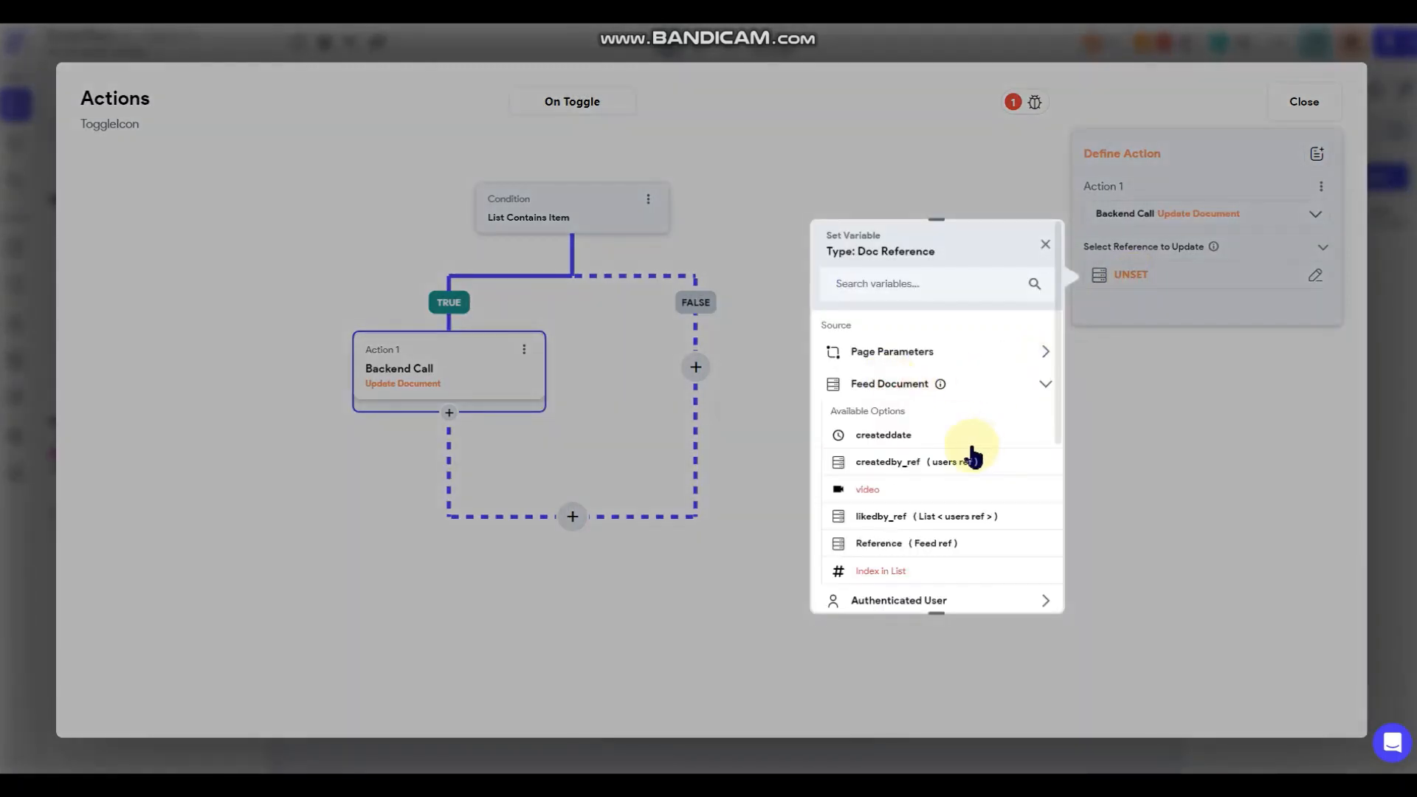
scroll(952, 465, down, 1)
click(895, 469)
click(1017, 585)
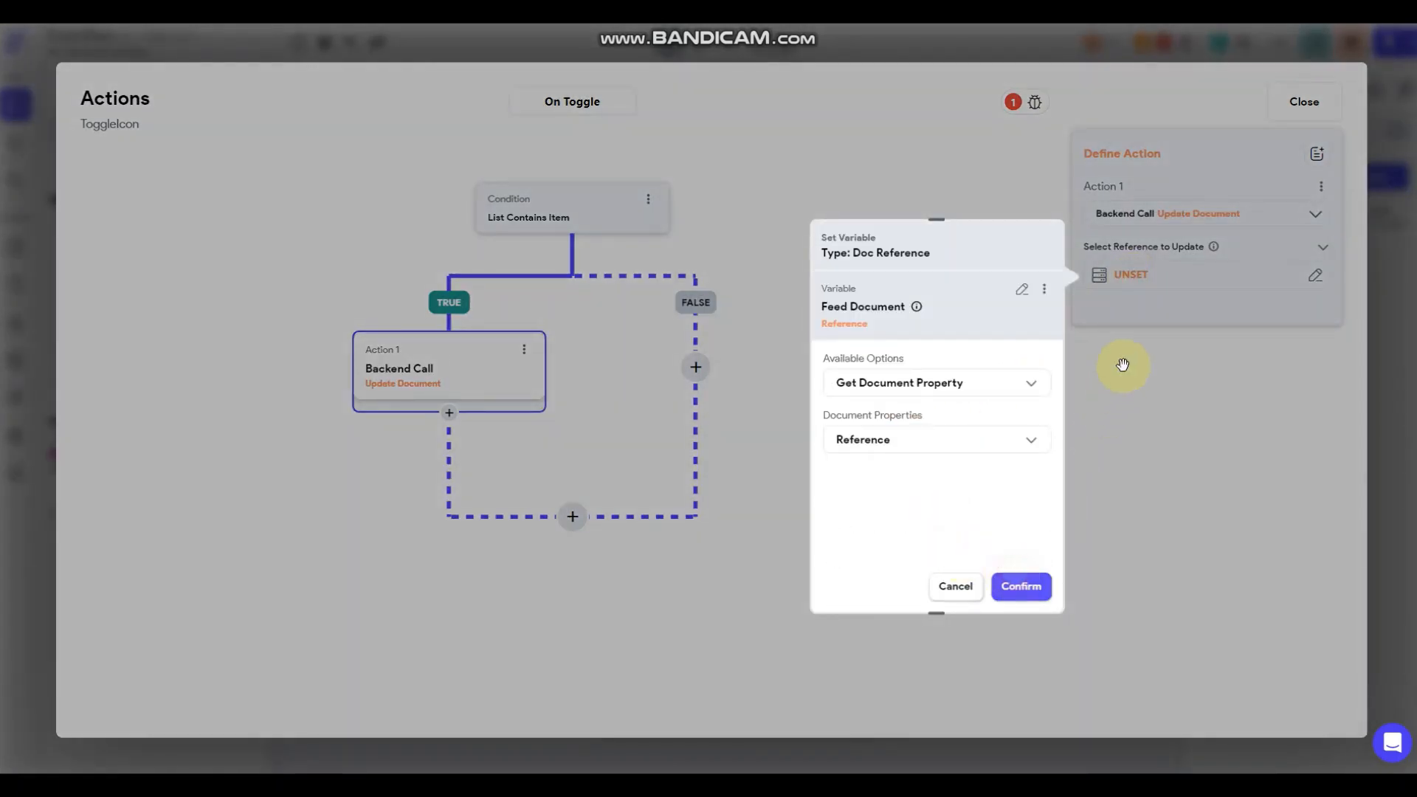
Add the likedby_ref field to the TRUE branch's document update with the list update type Remove from Set.
click(1140, 326)
click(1150, 341)
click(1148, 424)
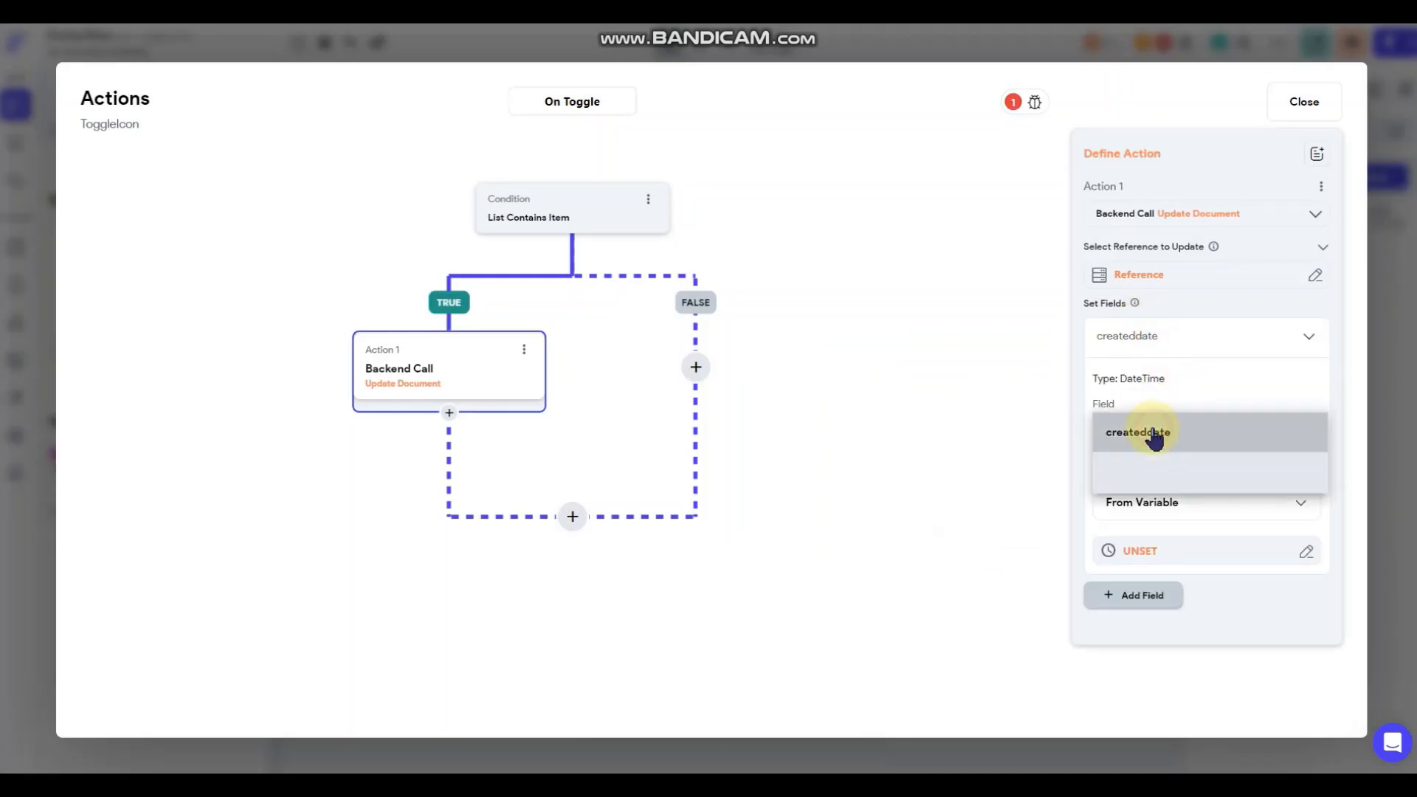
click(1156, 551)
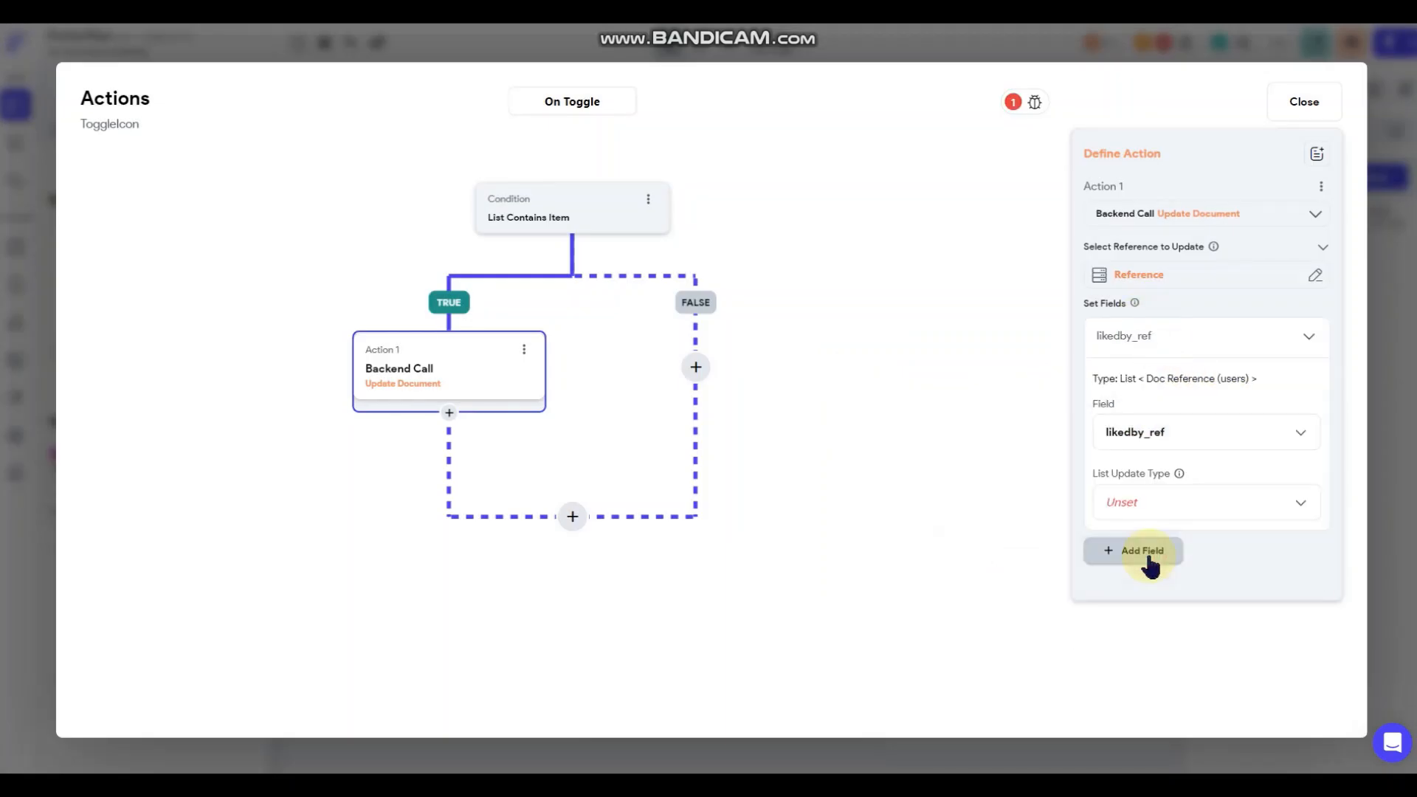
click(1153, 508)
click(1154, 544)
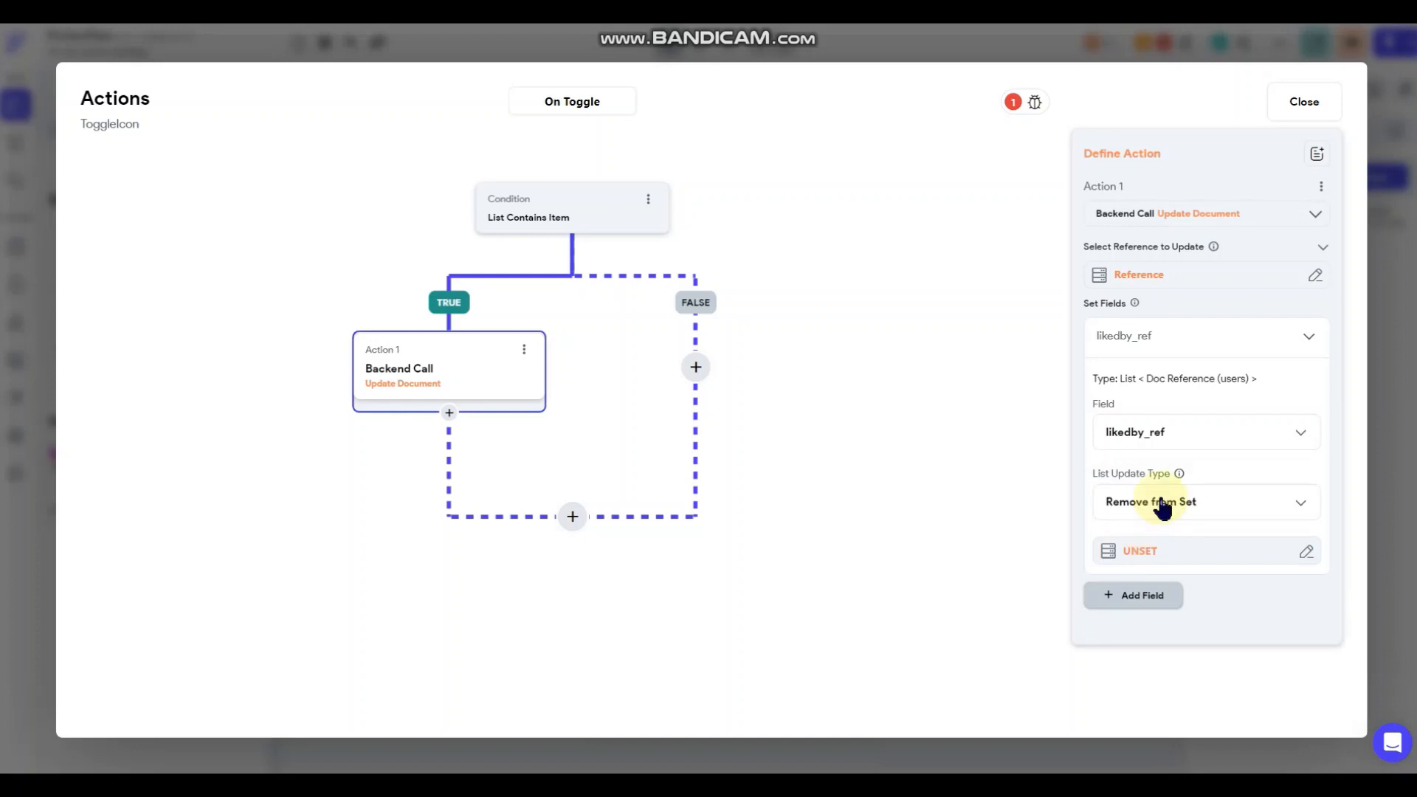
Set the value removed from likedby_ref to the Authenticated User's User Reference.
click(1142, 555)
click(961, 574)
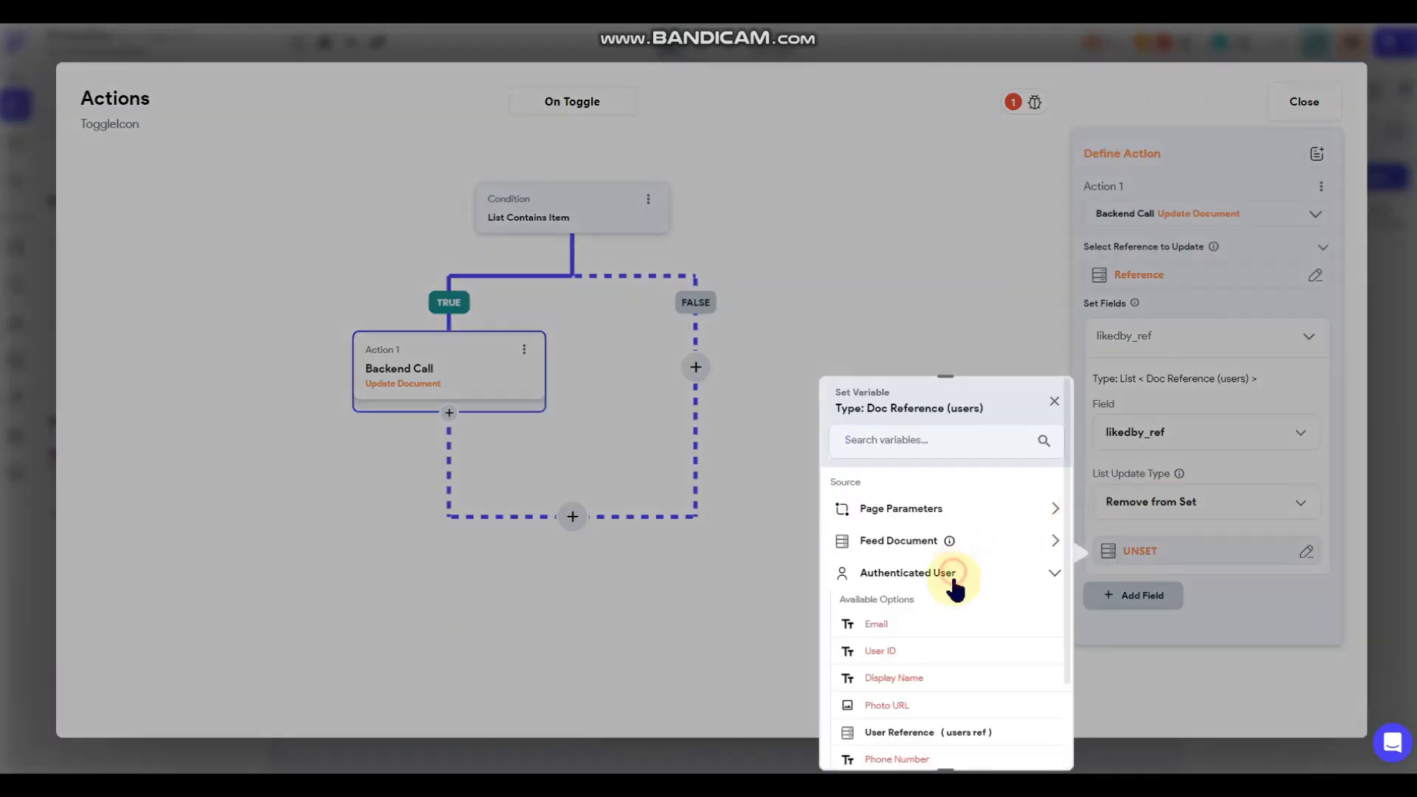
click(915, 732)
click(883, 367)
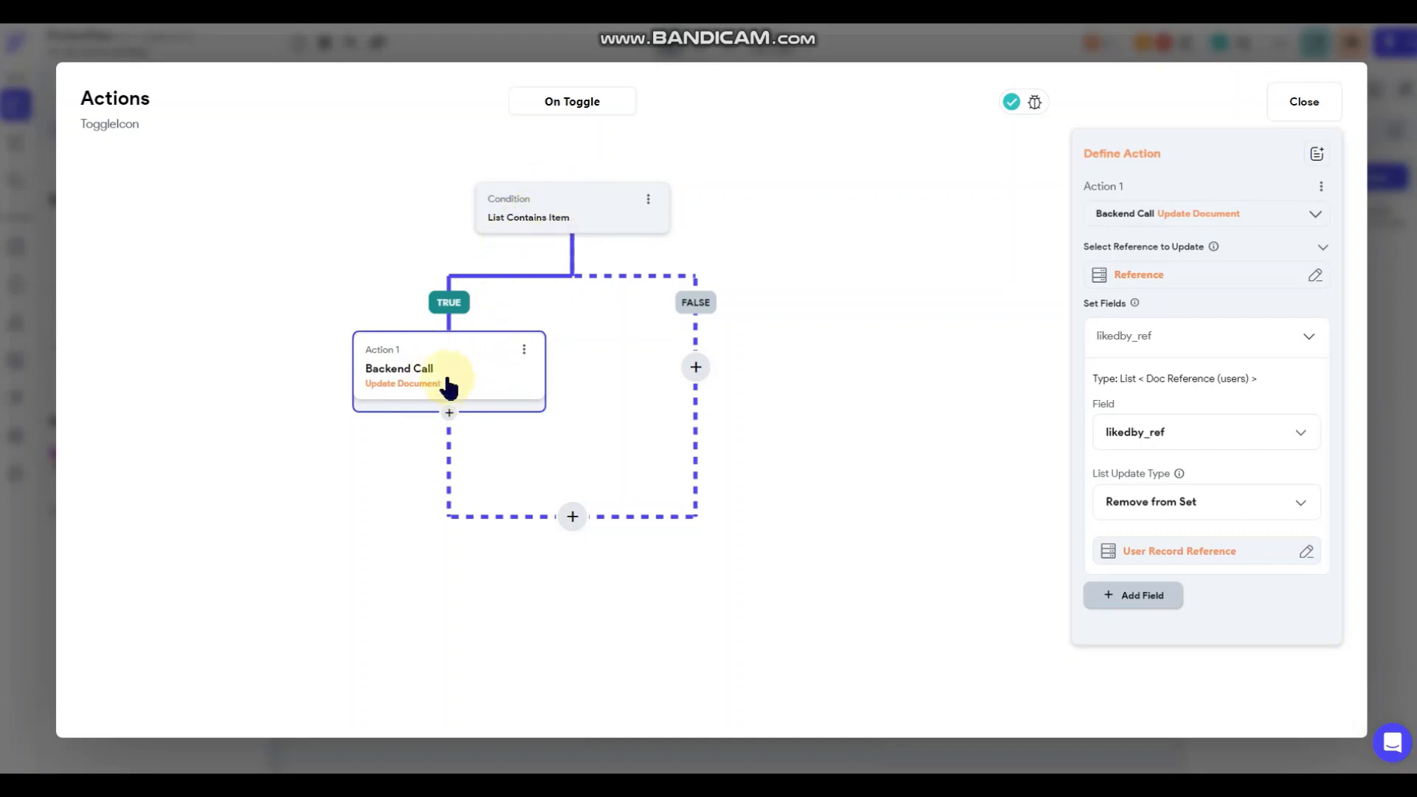
Copy the TRUE branch's Update Document action into the FALSE branch and set the copy's list update type to Add to Set.
click(524, 350)
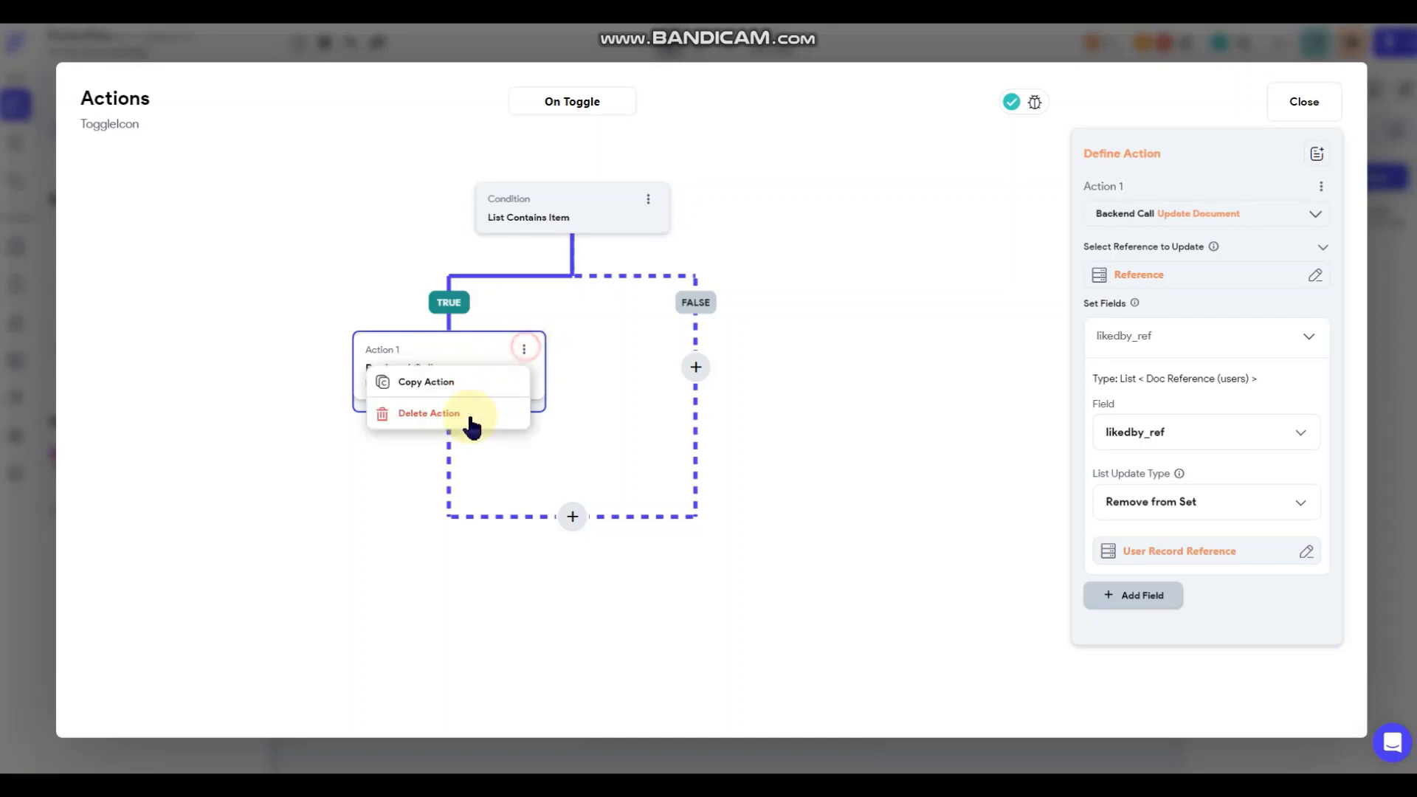
click(455, 383)
click(695, 369)
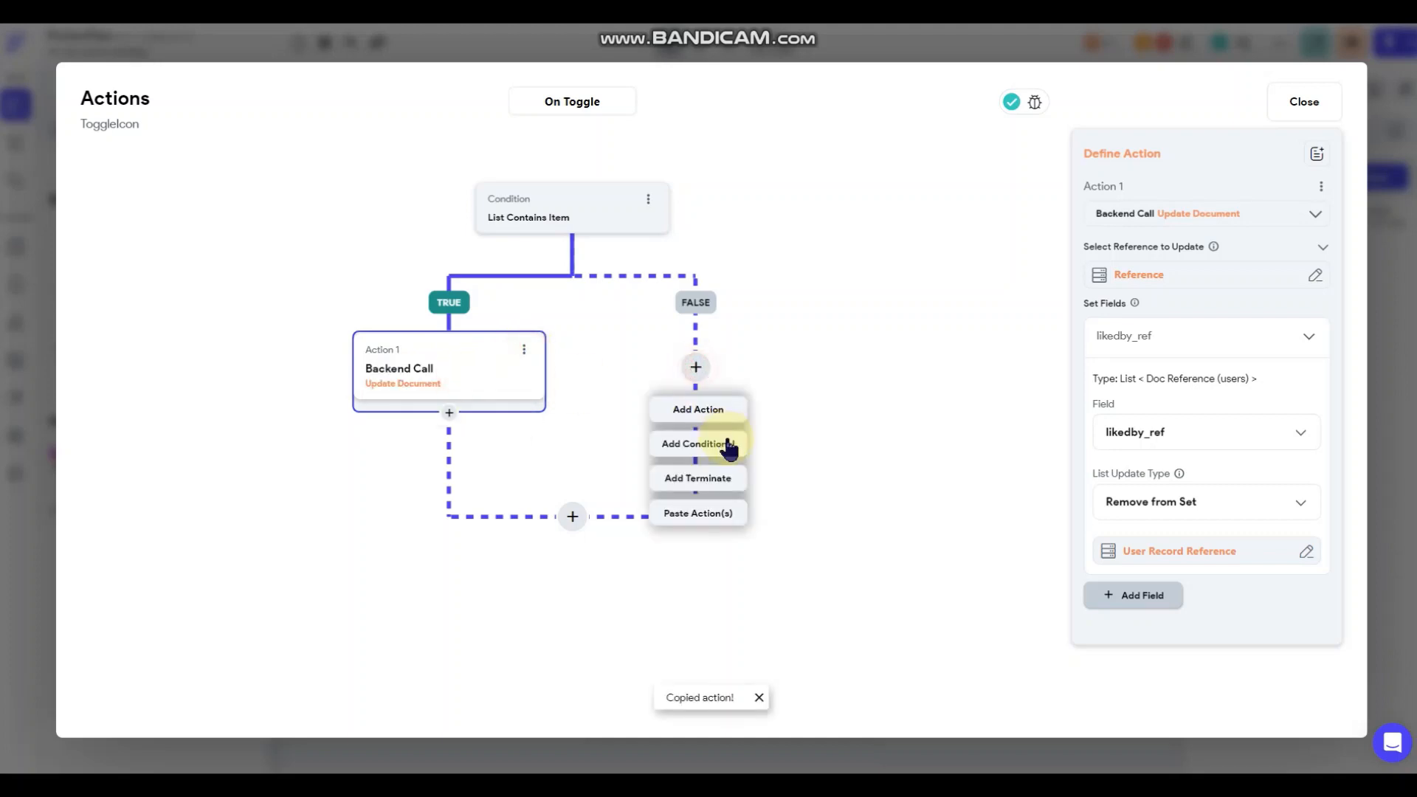
click(698, 512)
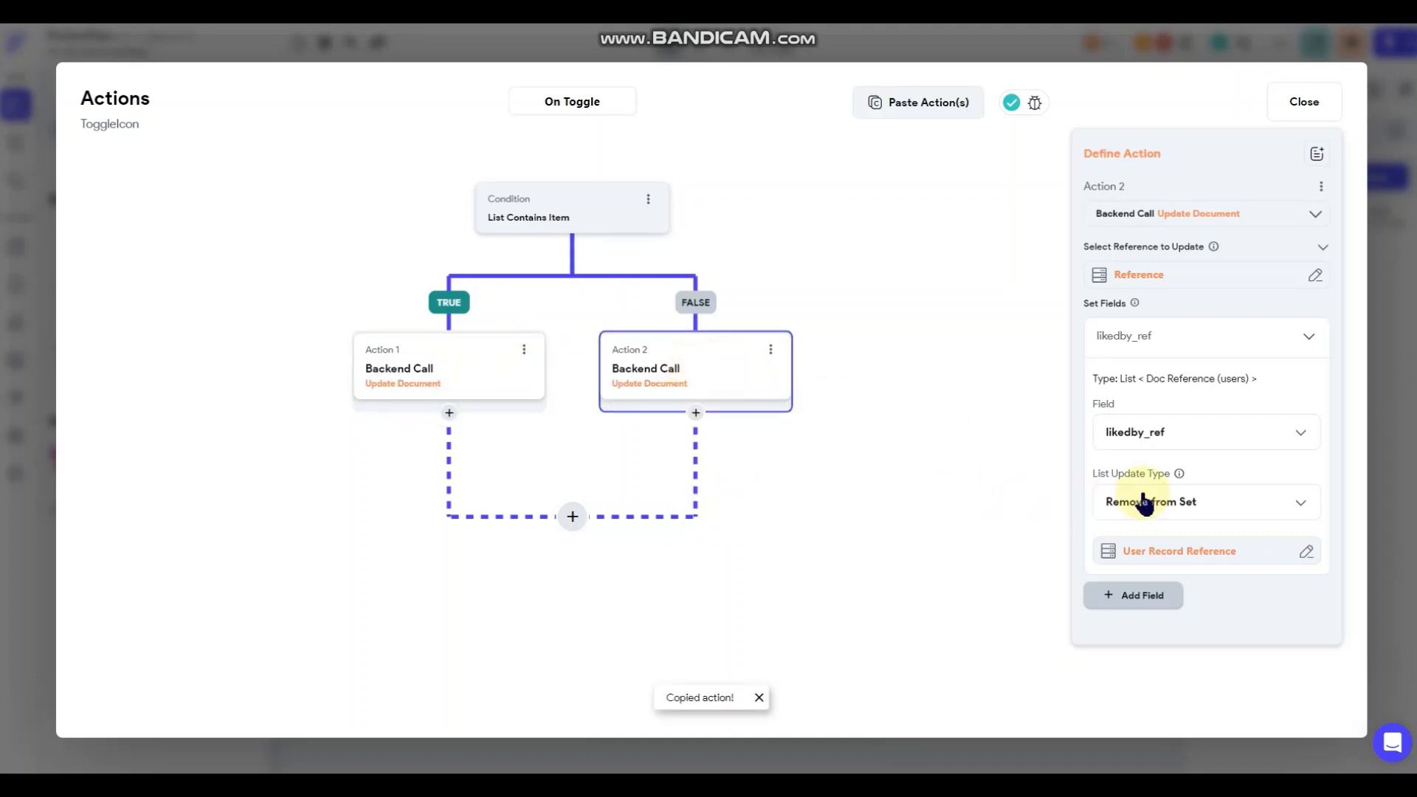
click(1165, 509)
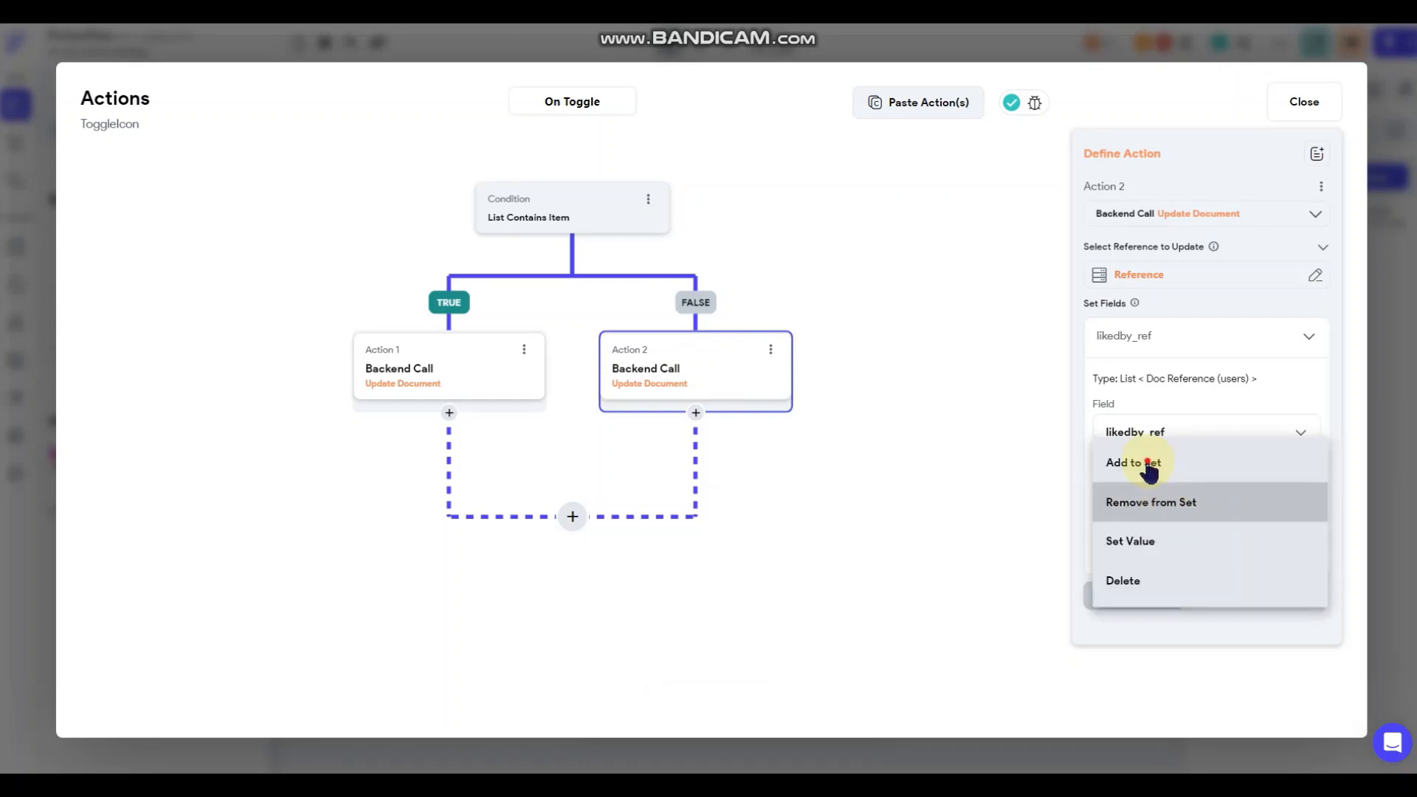
click(1155, 464)
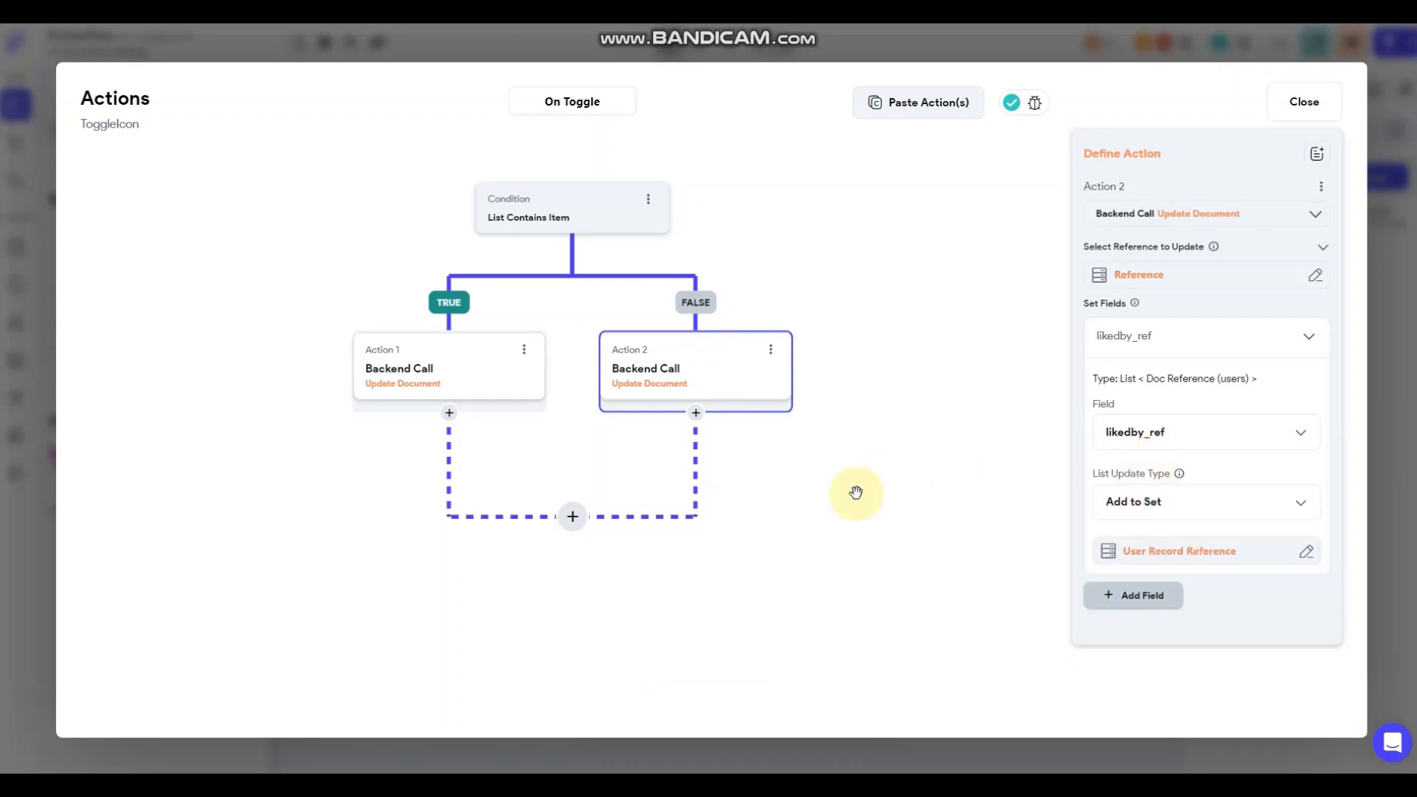
Add a terminate action at the end of both the FALSE and TRUE branches and close the toggle's action flow editor.
click(696, 413)
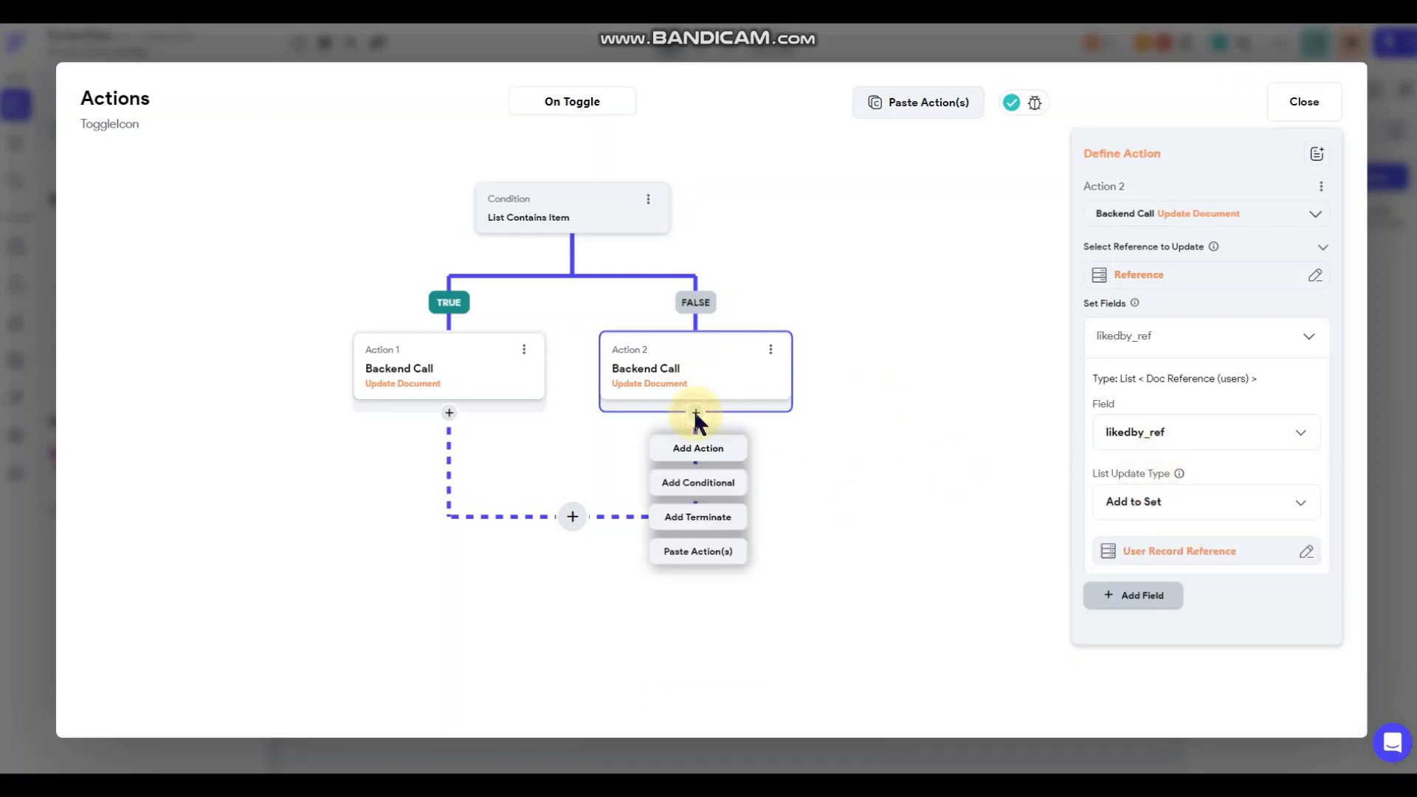
click(677, 520)
click(448, 413)
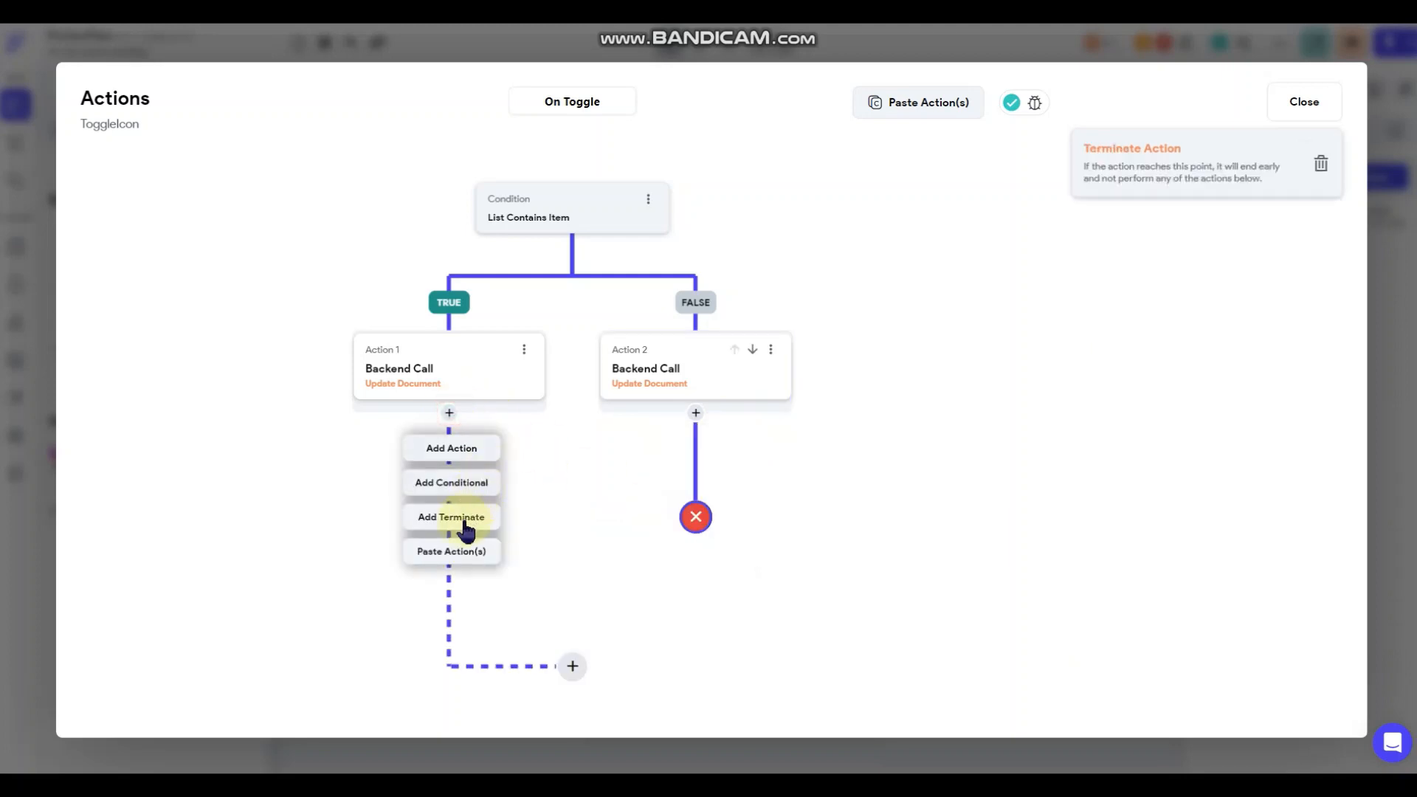
click(925, 372)
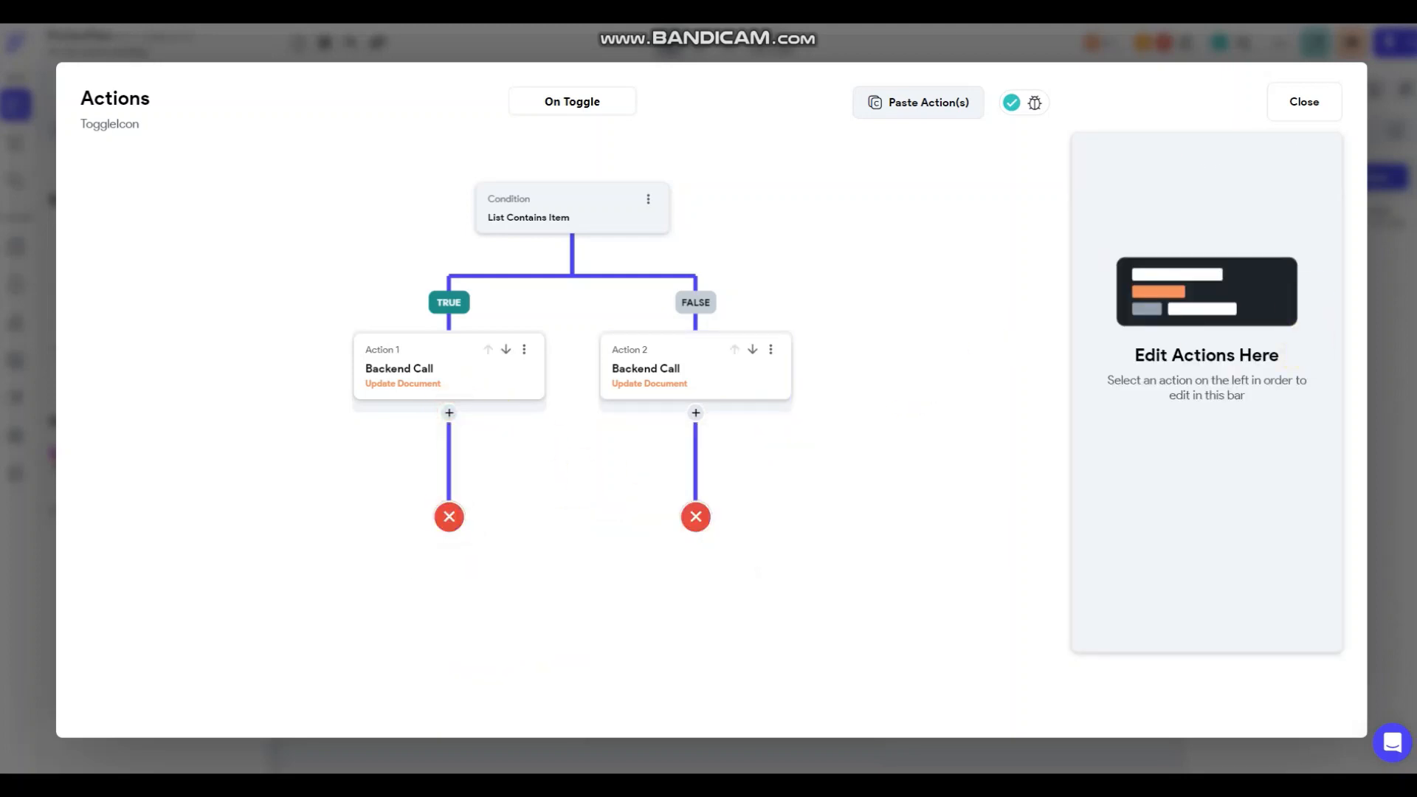
click(1391, 281)
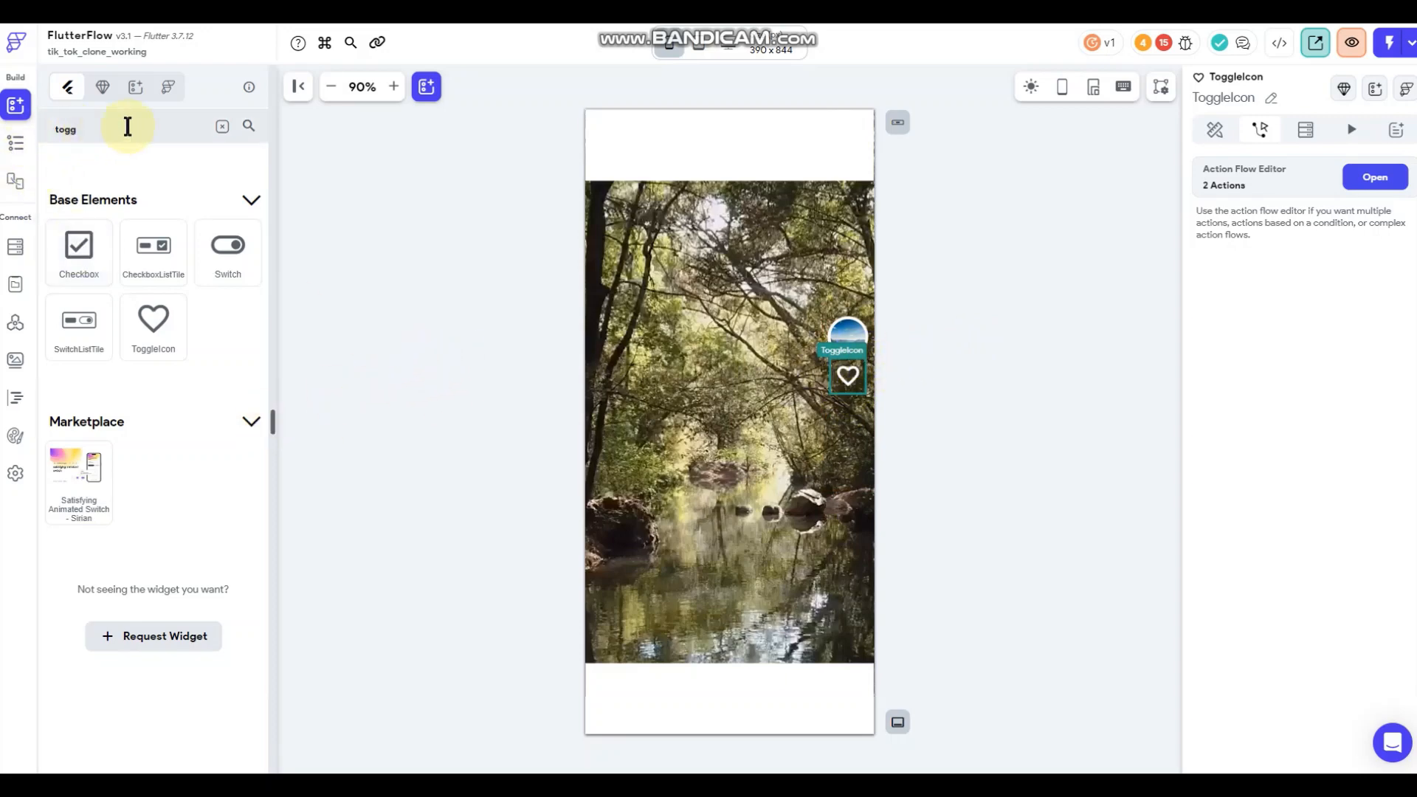
Clear the widget search, add a Column below the heart toggle in the side bar and move the ToggleIcon into it.
click(221, 131)
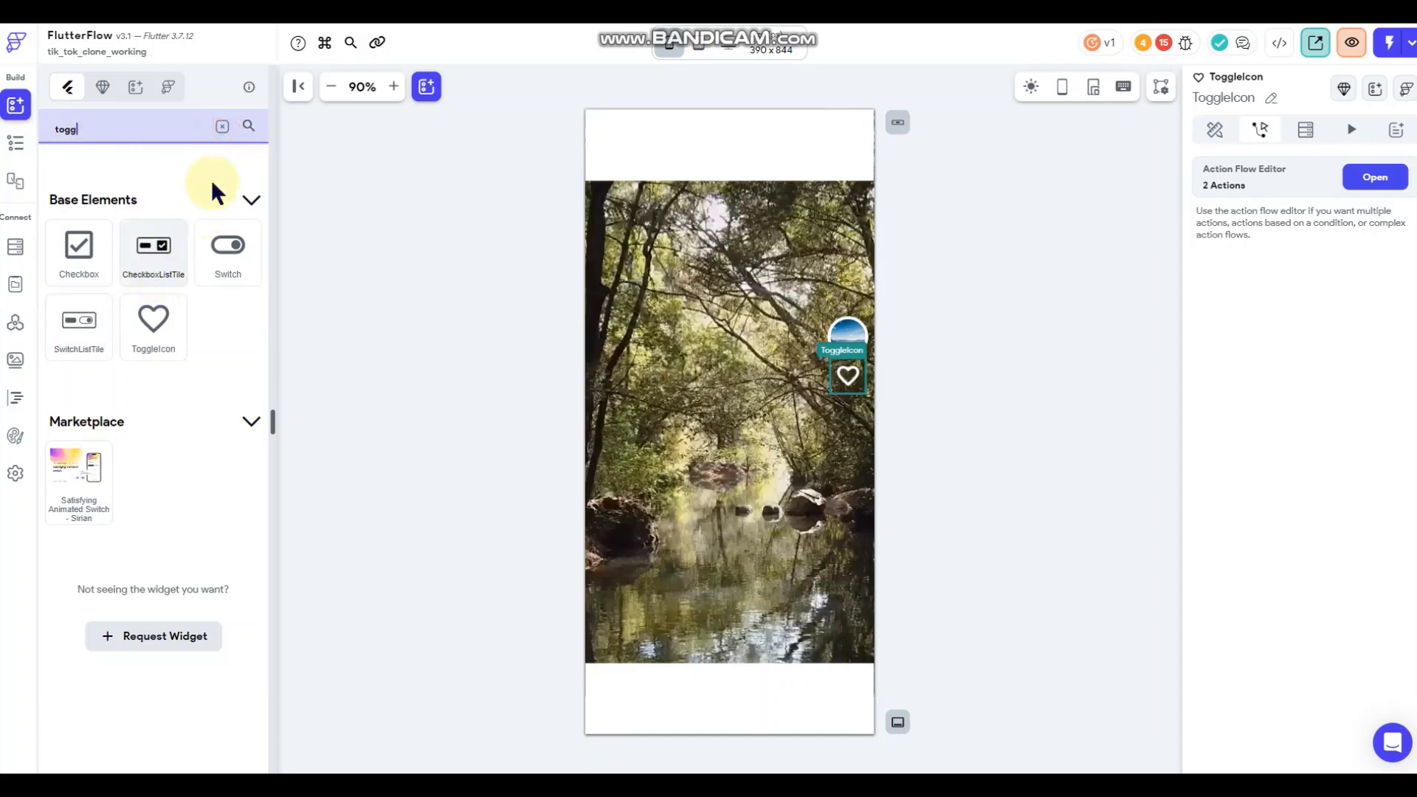
click(224, 131)
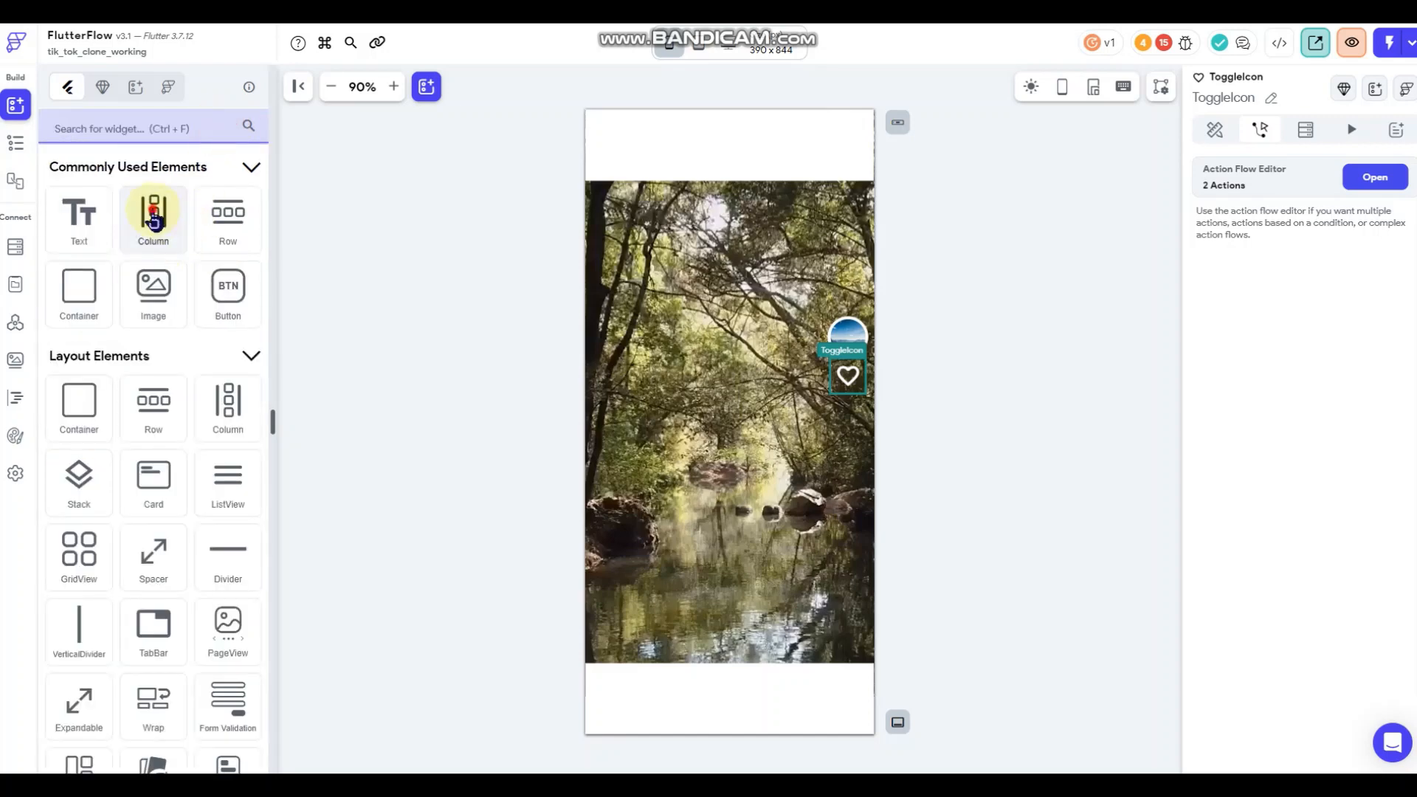
drag(153, 219, 846, 424)
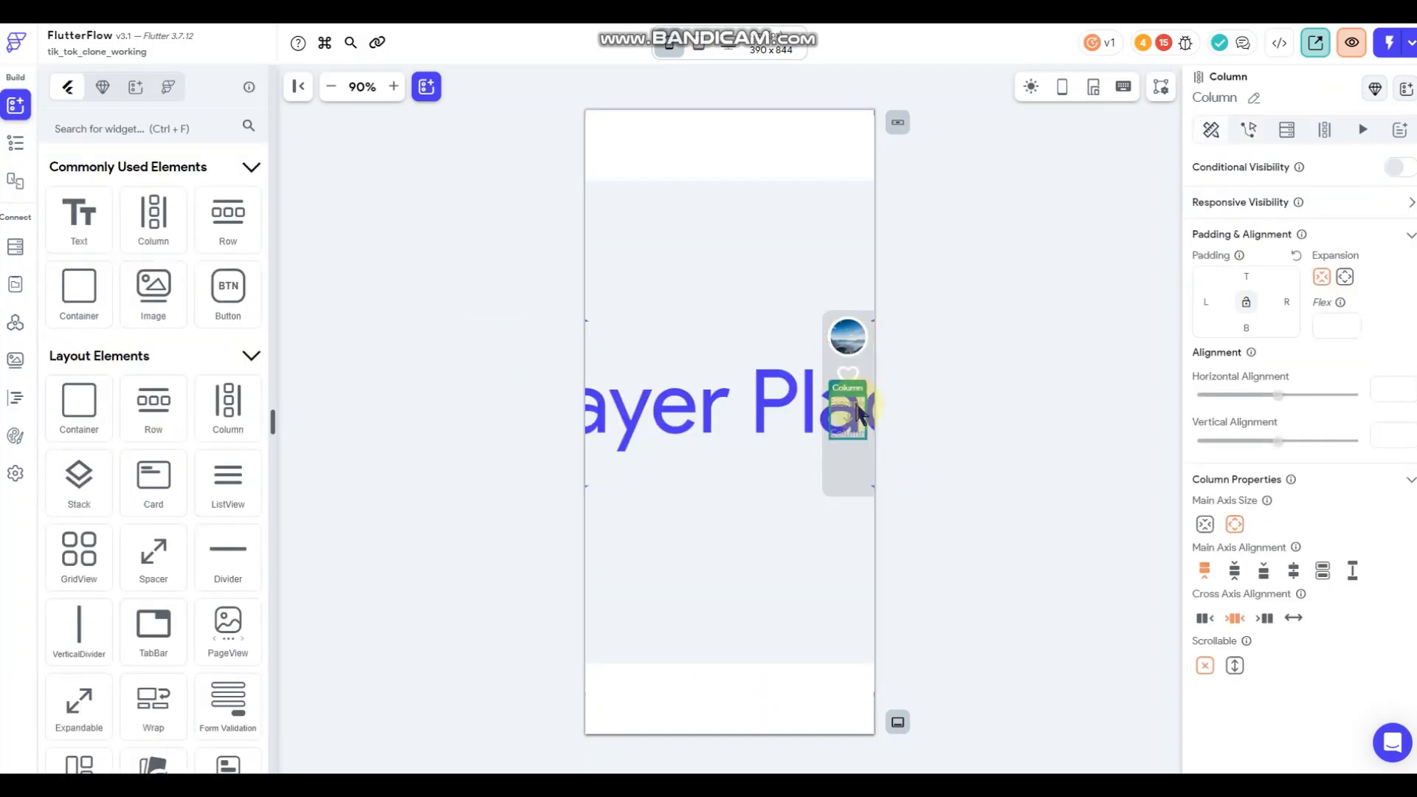
click(849, 376)
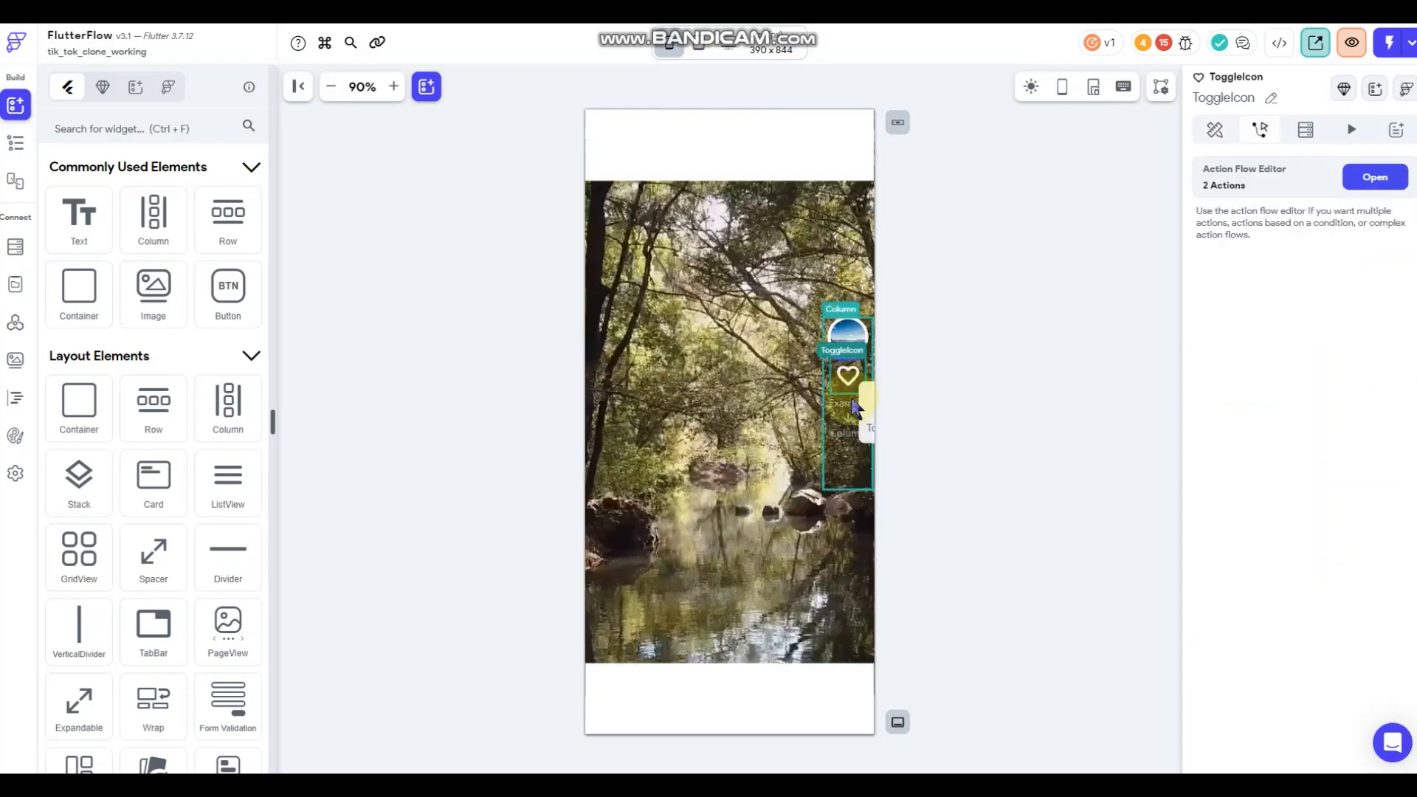
click(852, 405)
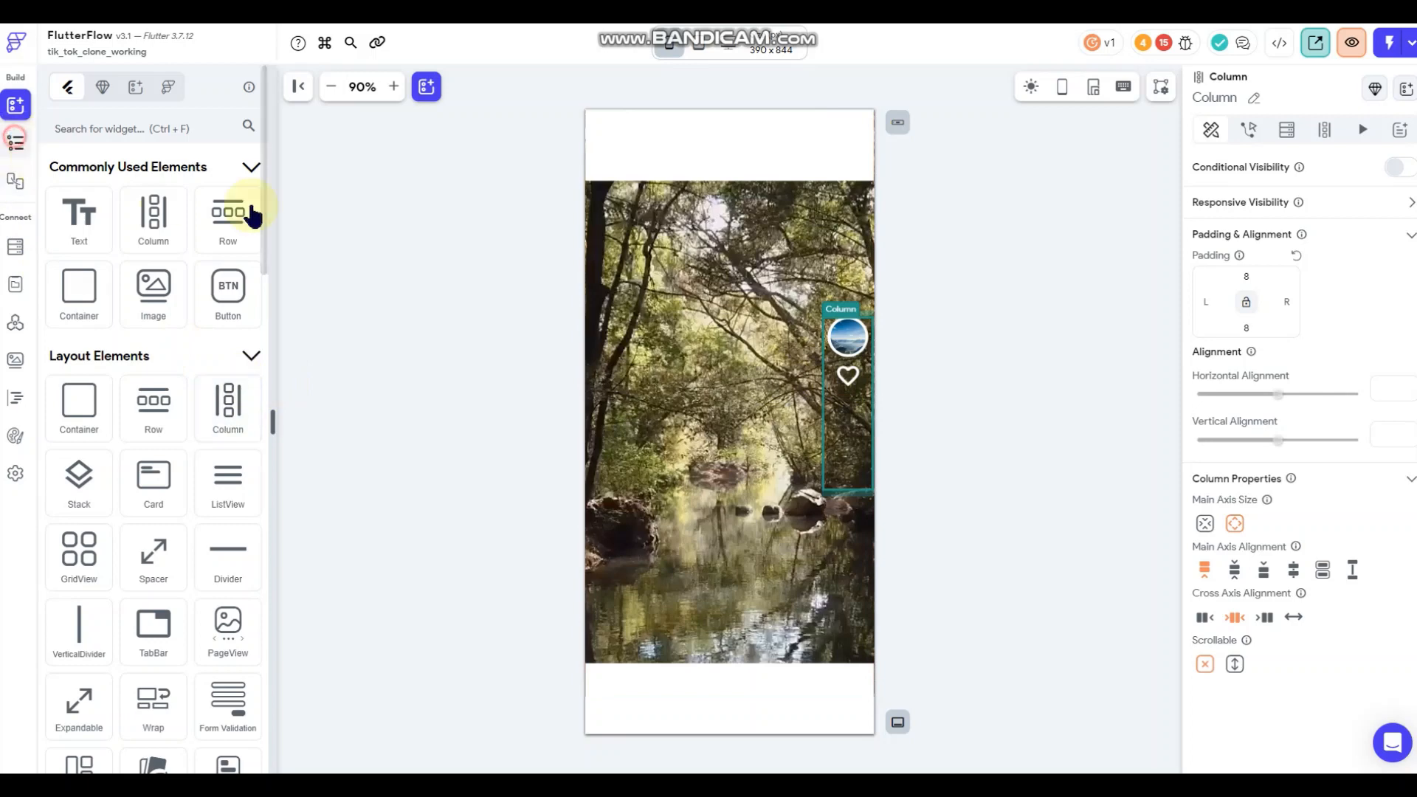
click(16, 143)
click(847, 376)
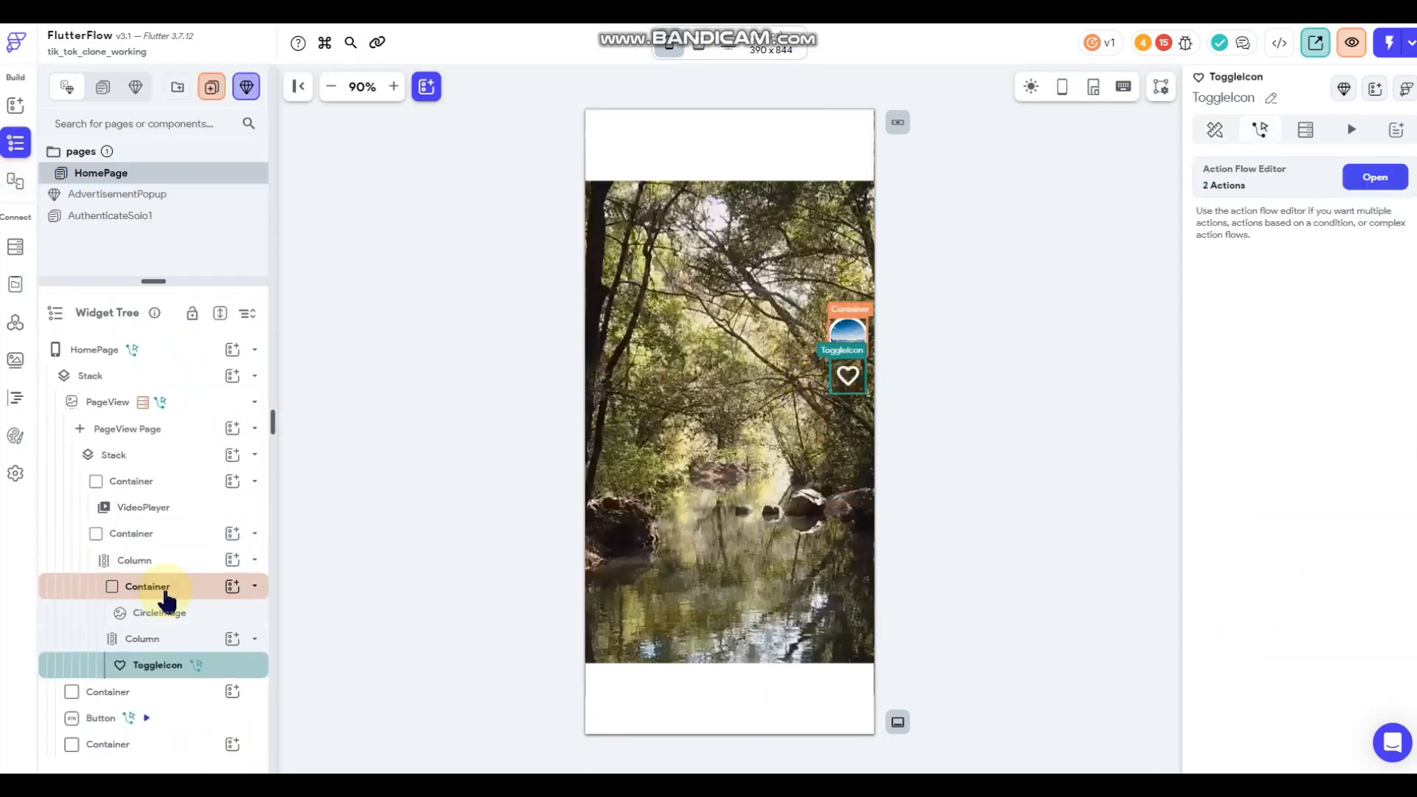
Add a Text widget below the heart ToggleIcon in the inner Column and set its text color to primaryBtnText.
click(230, 638)
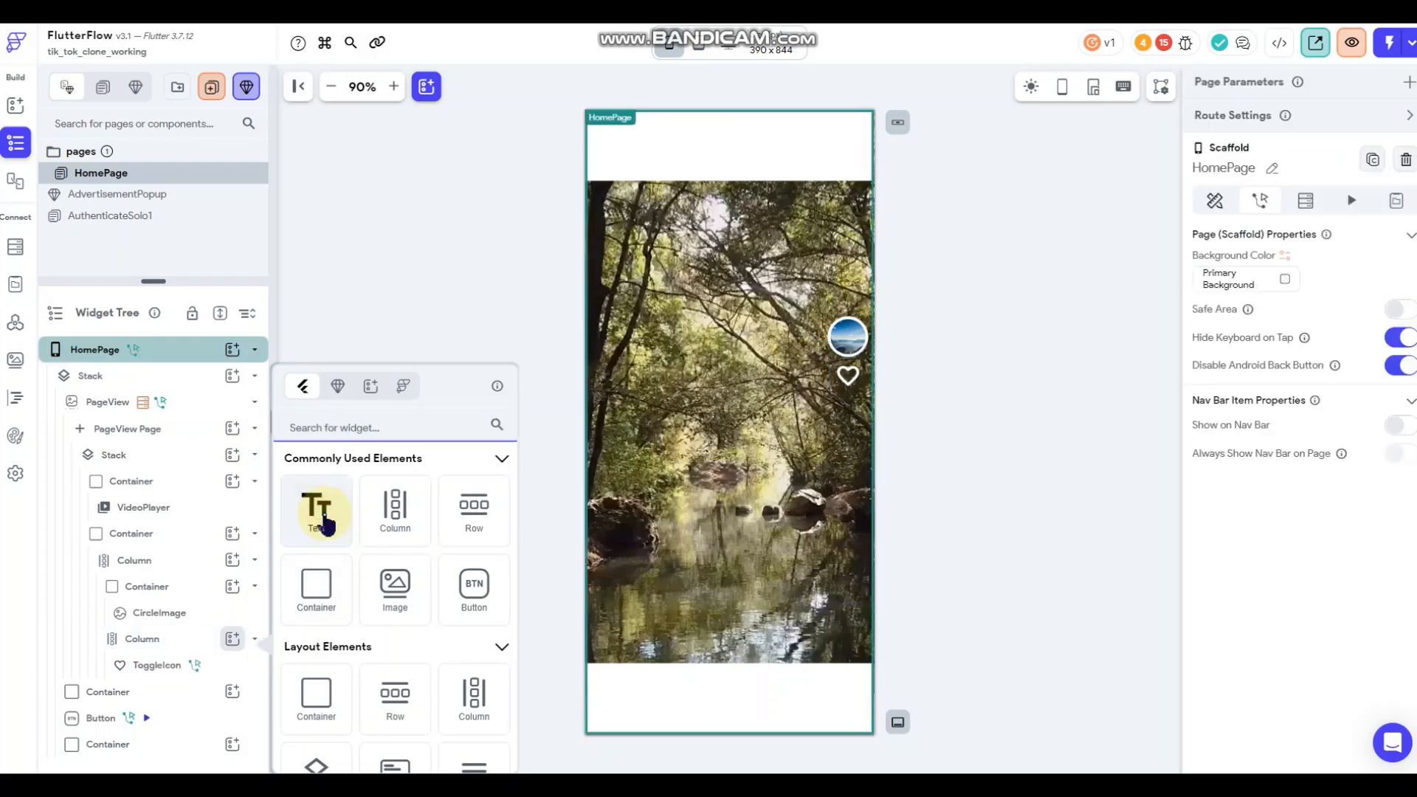
click(323, 517)
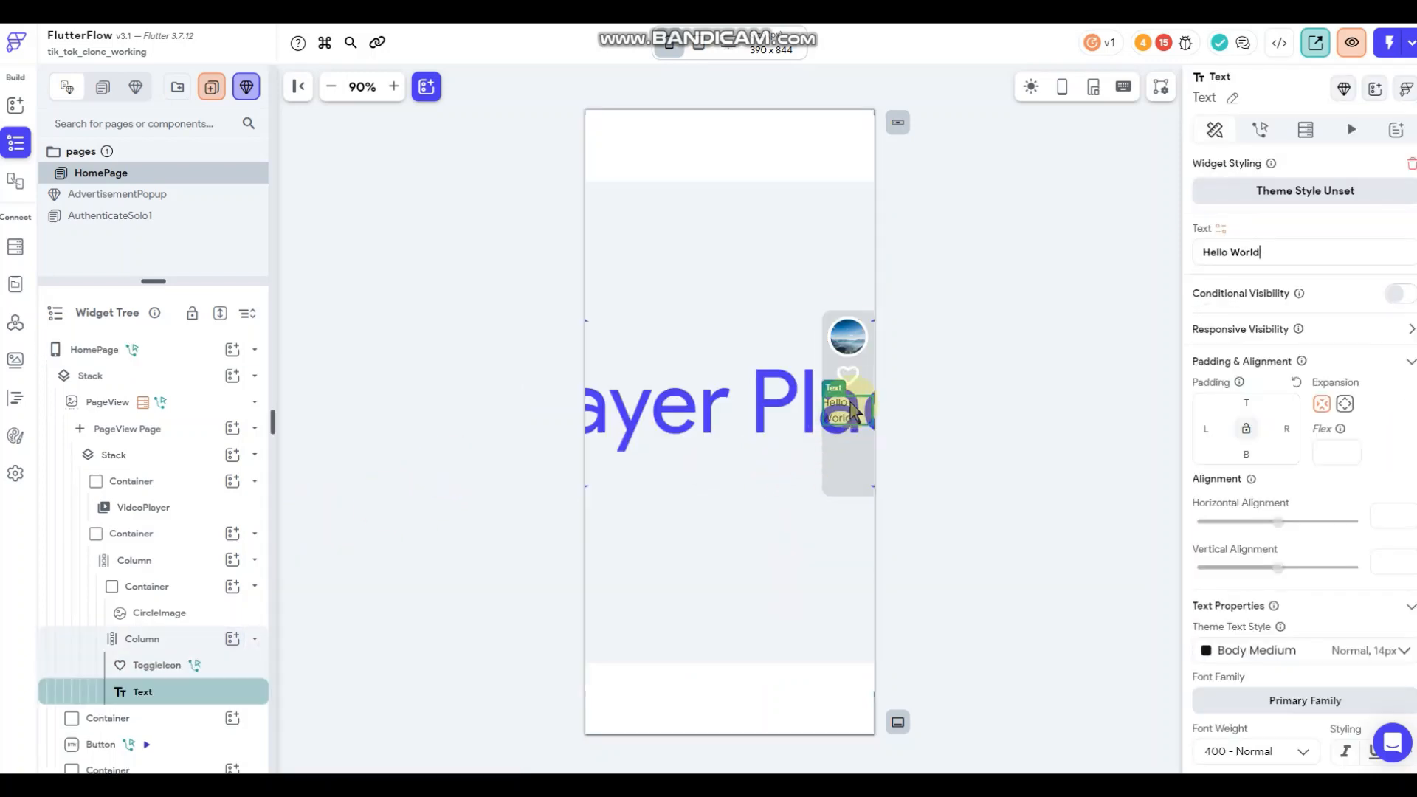
scroll(1258, 543, down, 3)
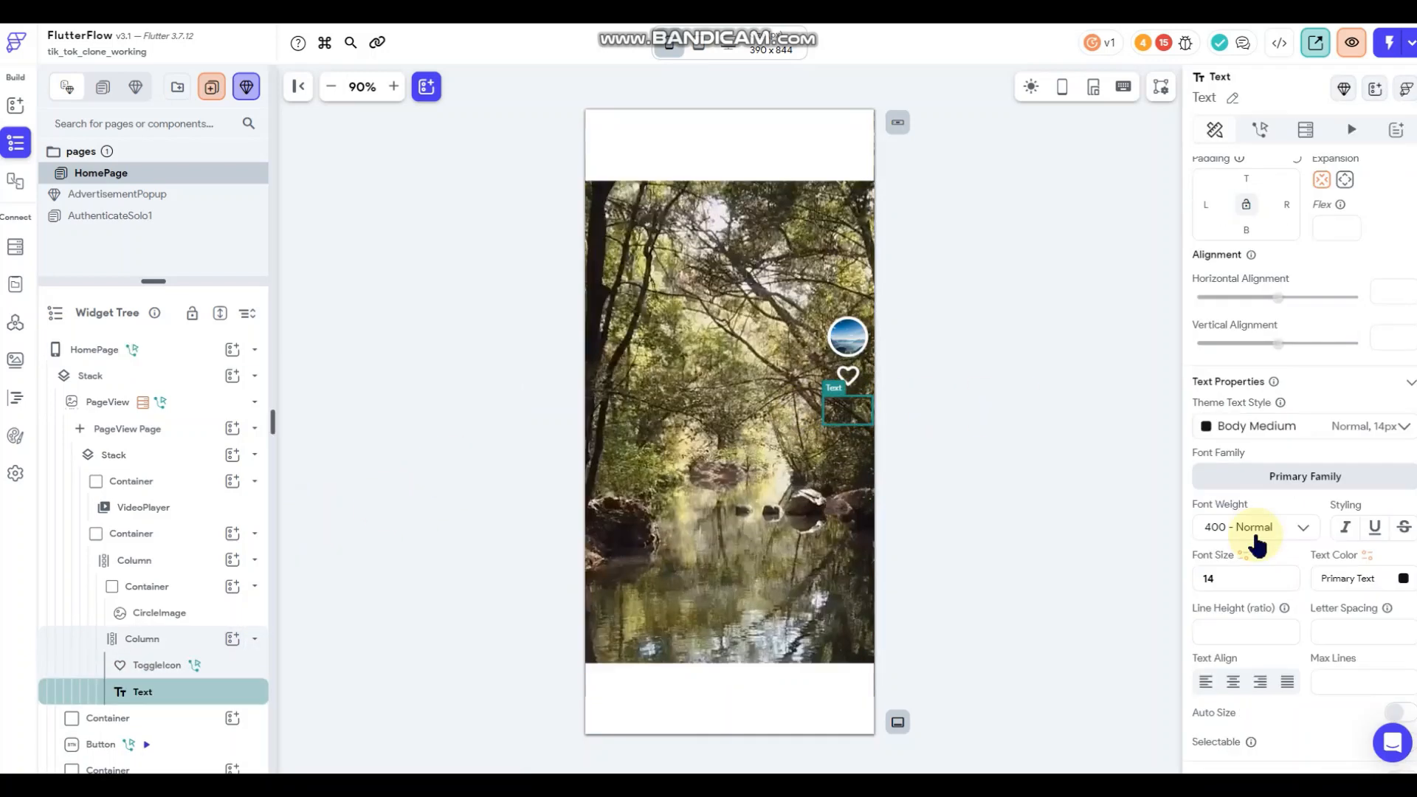
click(1402, 578)
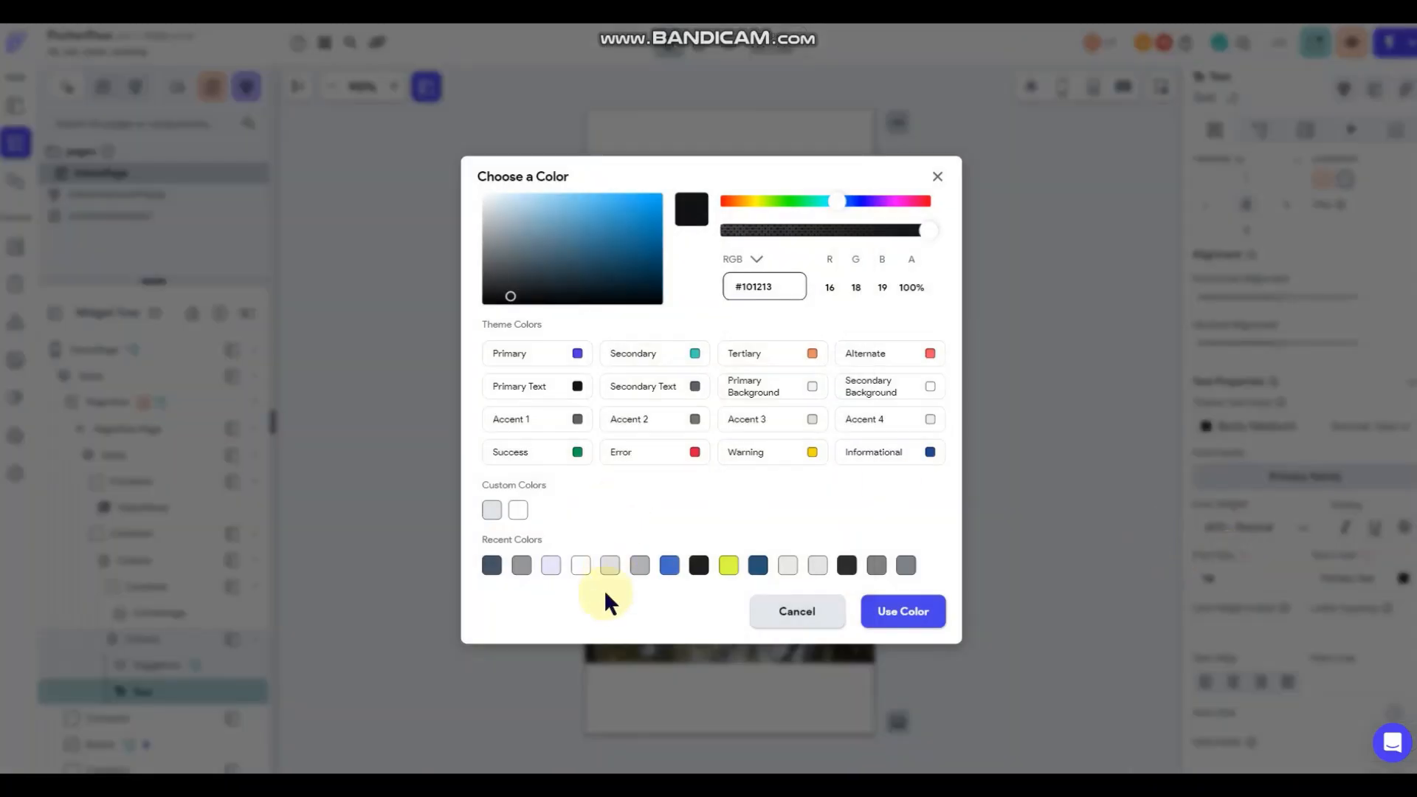
click(518, 509)
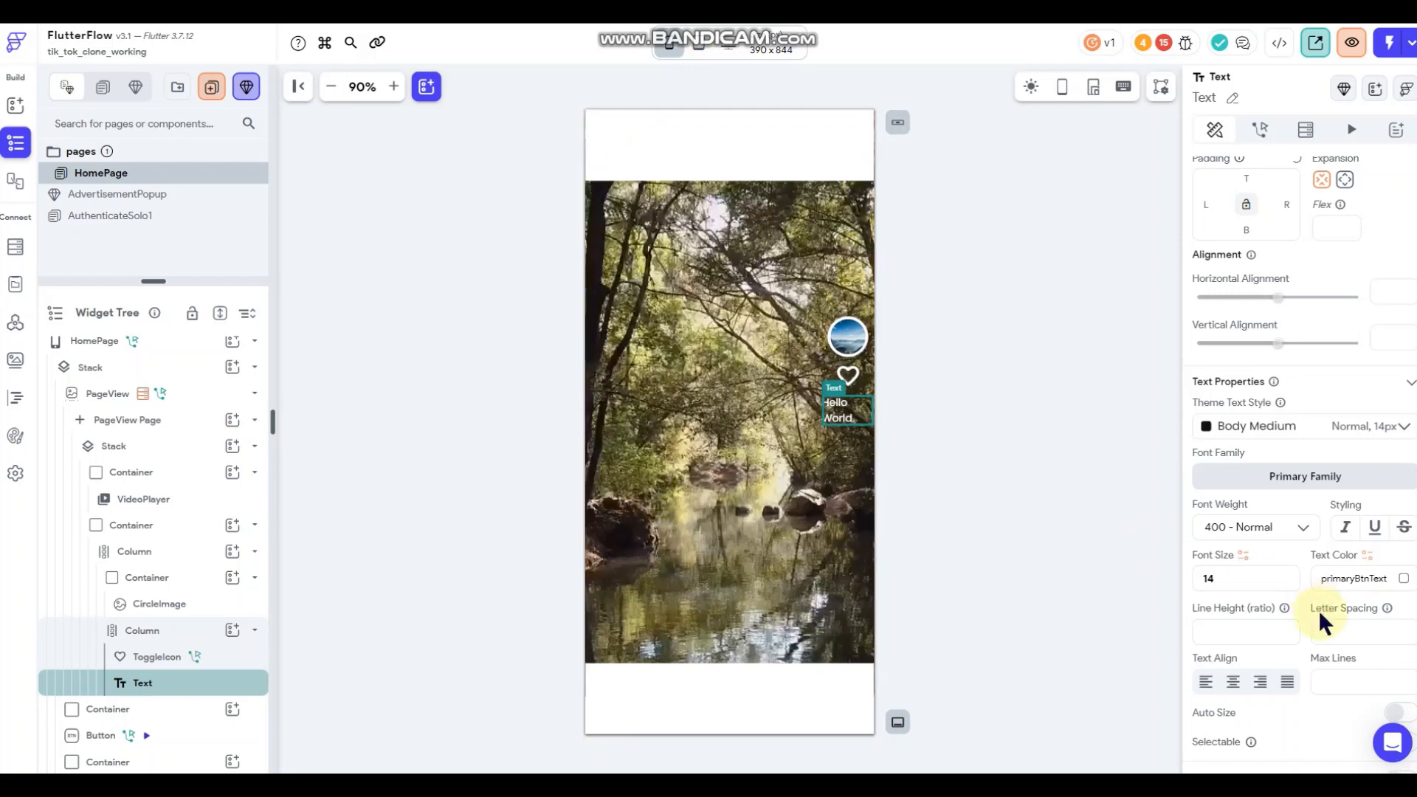
Center-align the text below the heart icon and set its font size to 12.
click(1234, 681)
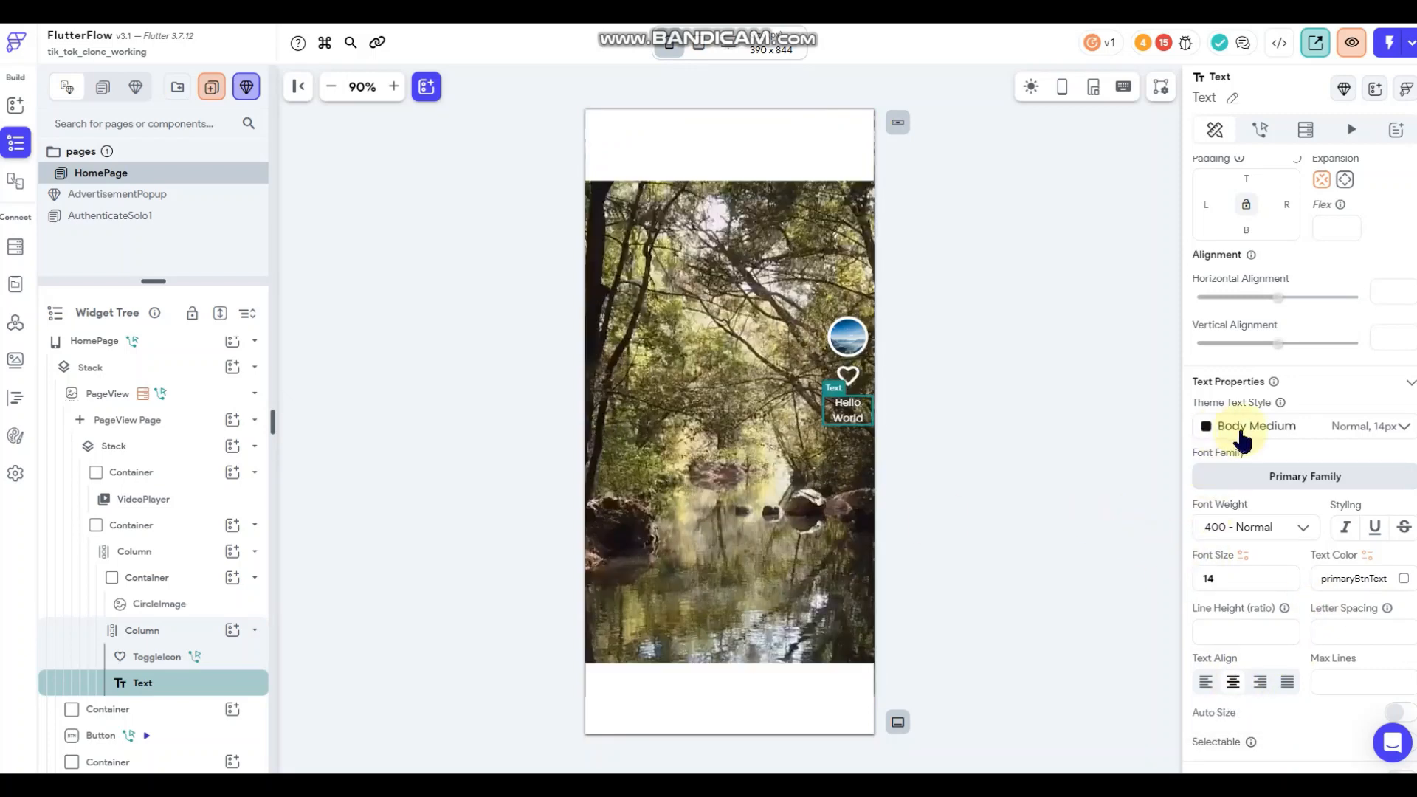
scroll(1245, 435, up, 3)
scroll(1246, 436, down, 4)
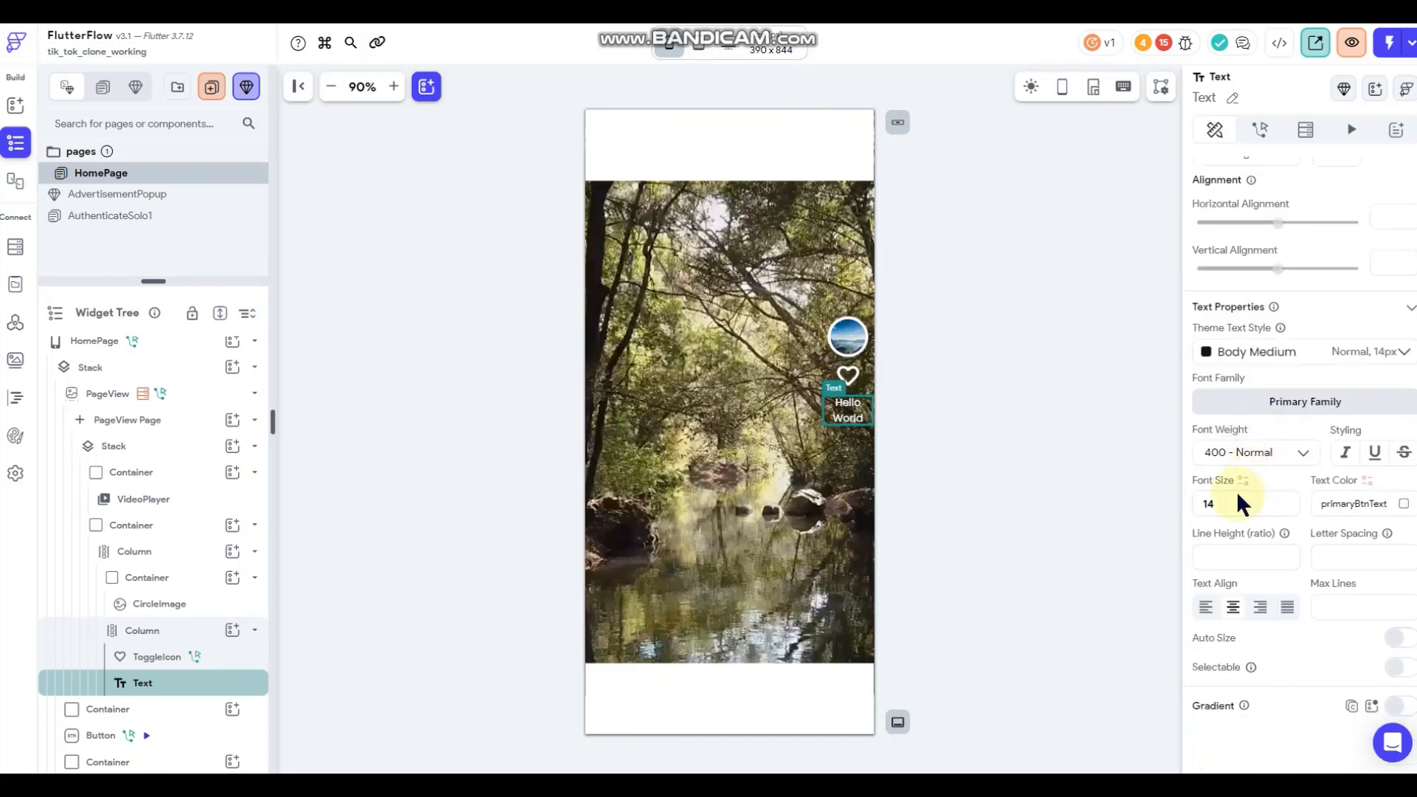
text(12)
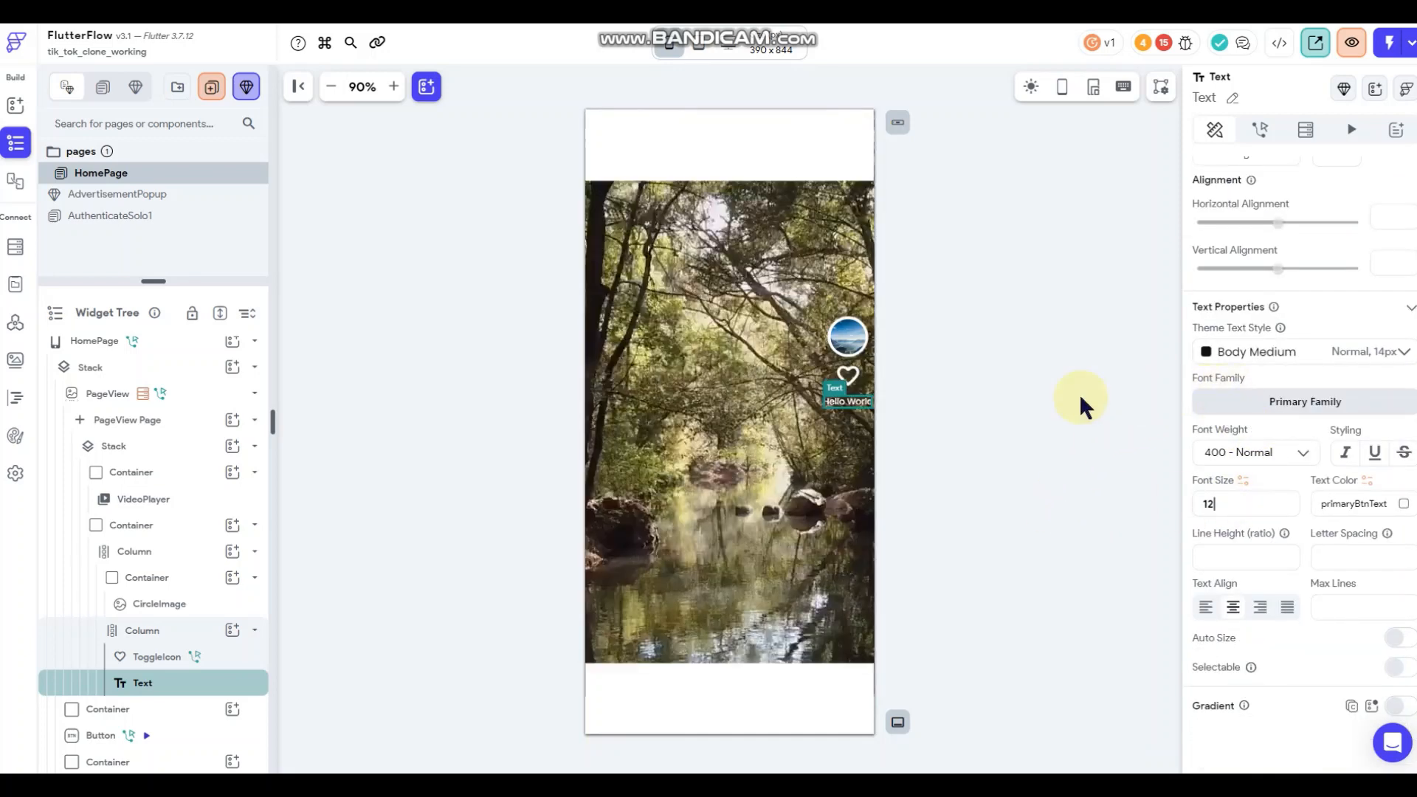
click(1060, 411)
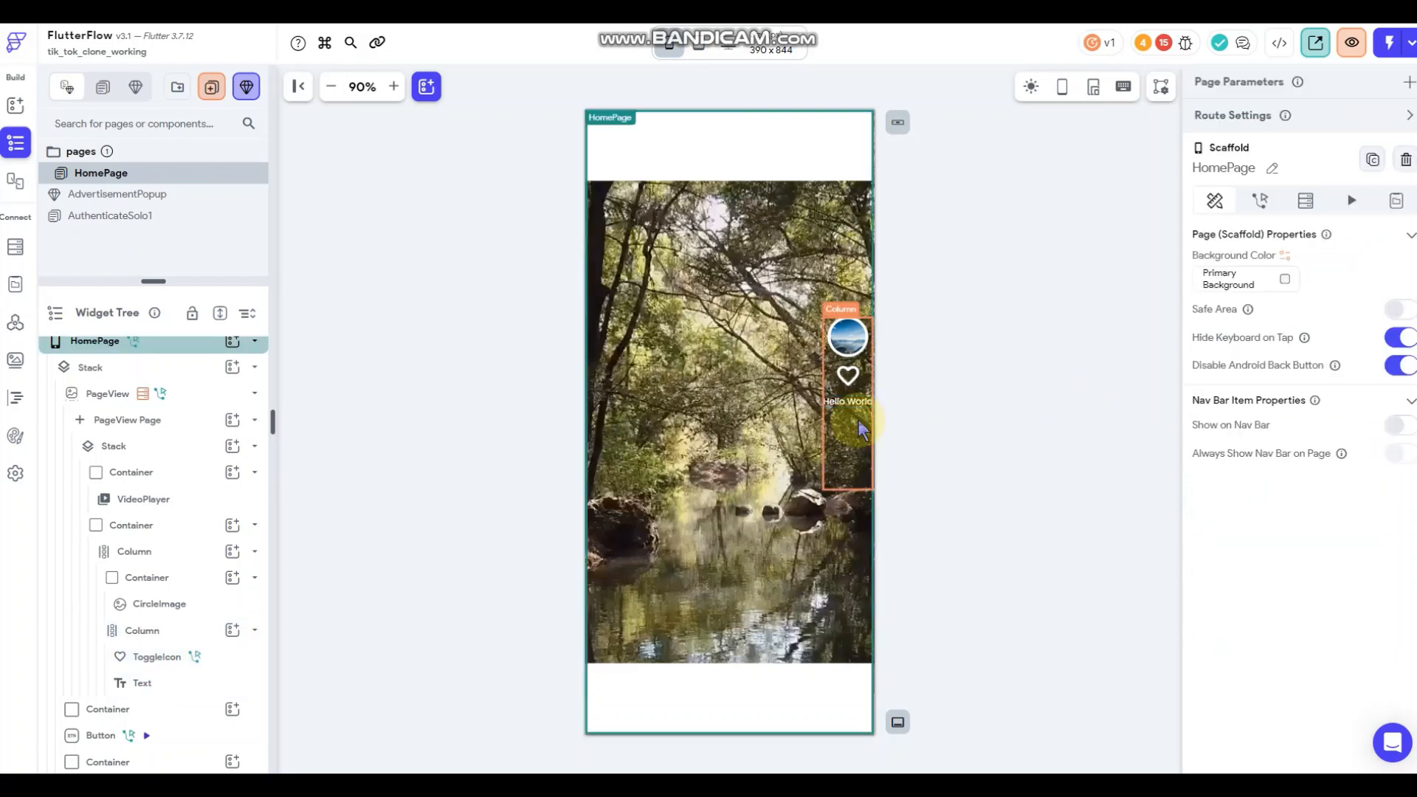
click(991, 426)
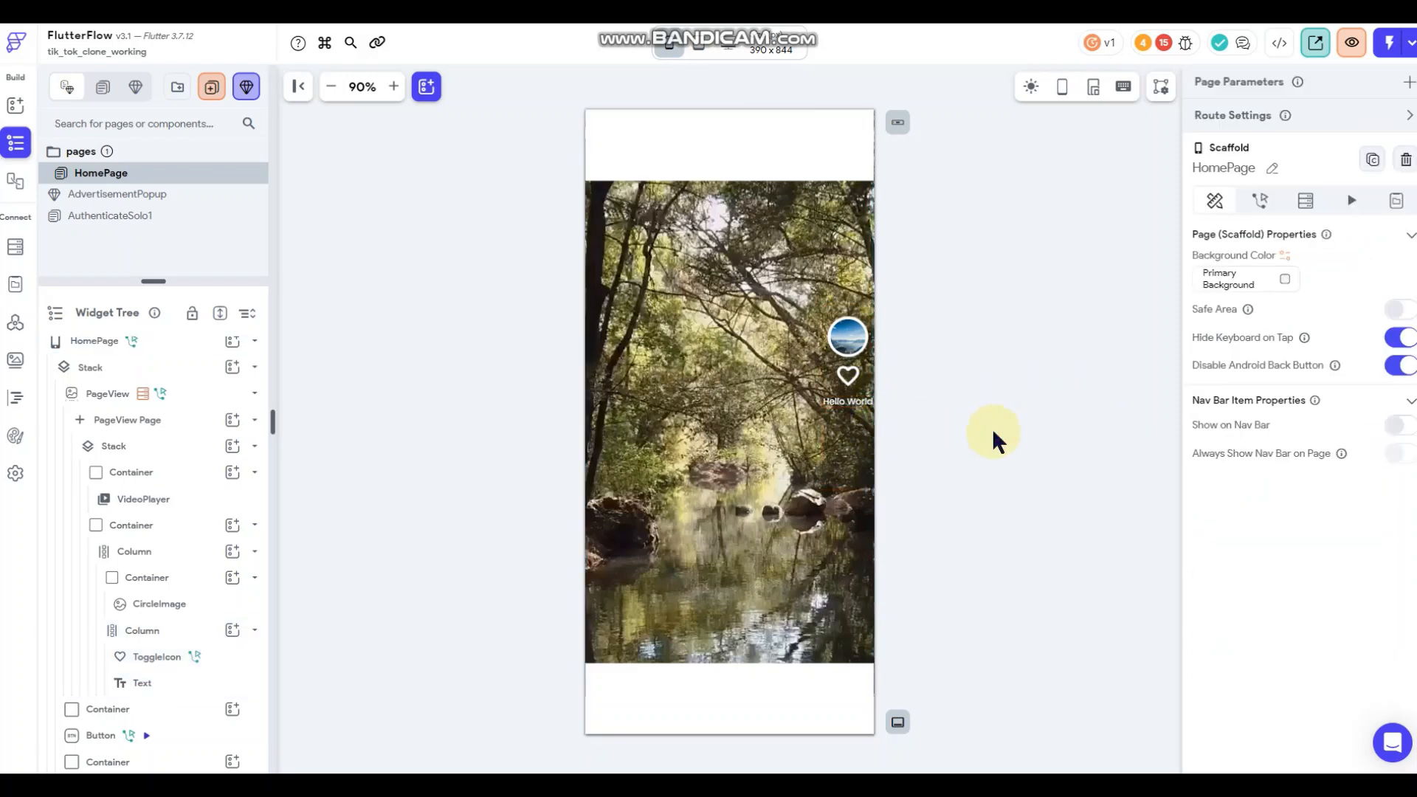
Bind the text below the heart to the Feed Document's likedby_ref using the Number of Items option.
click(845, 401)
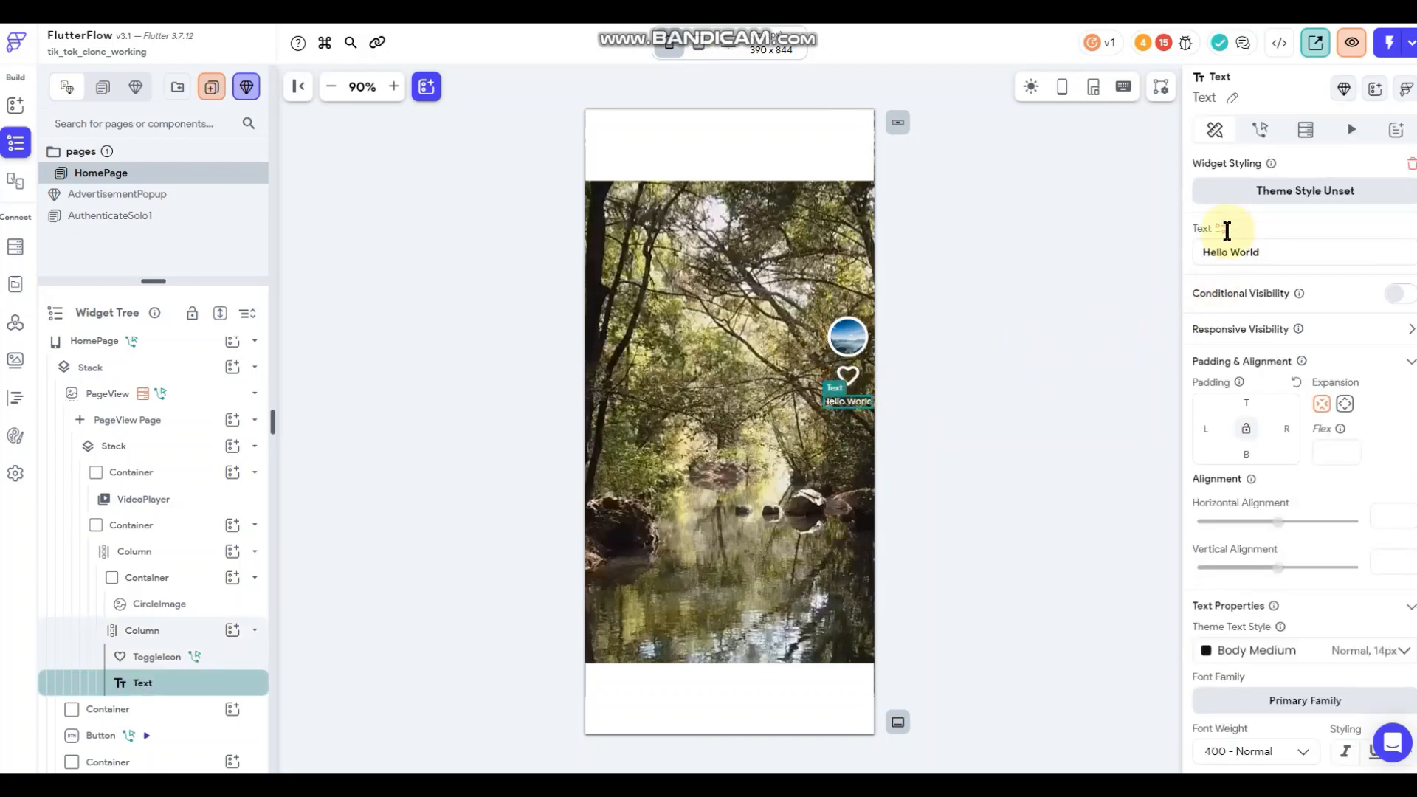
click(1221, 230)
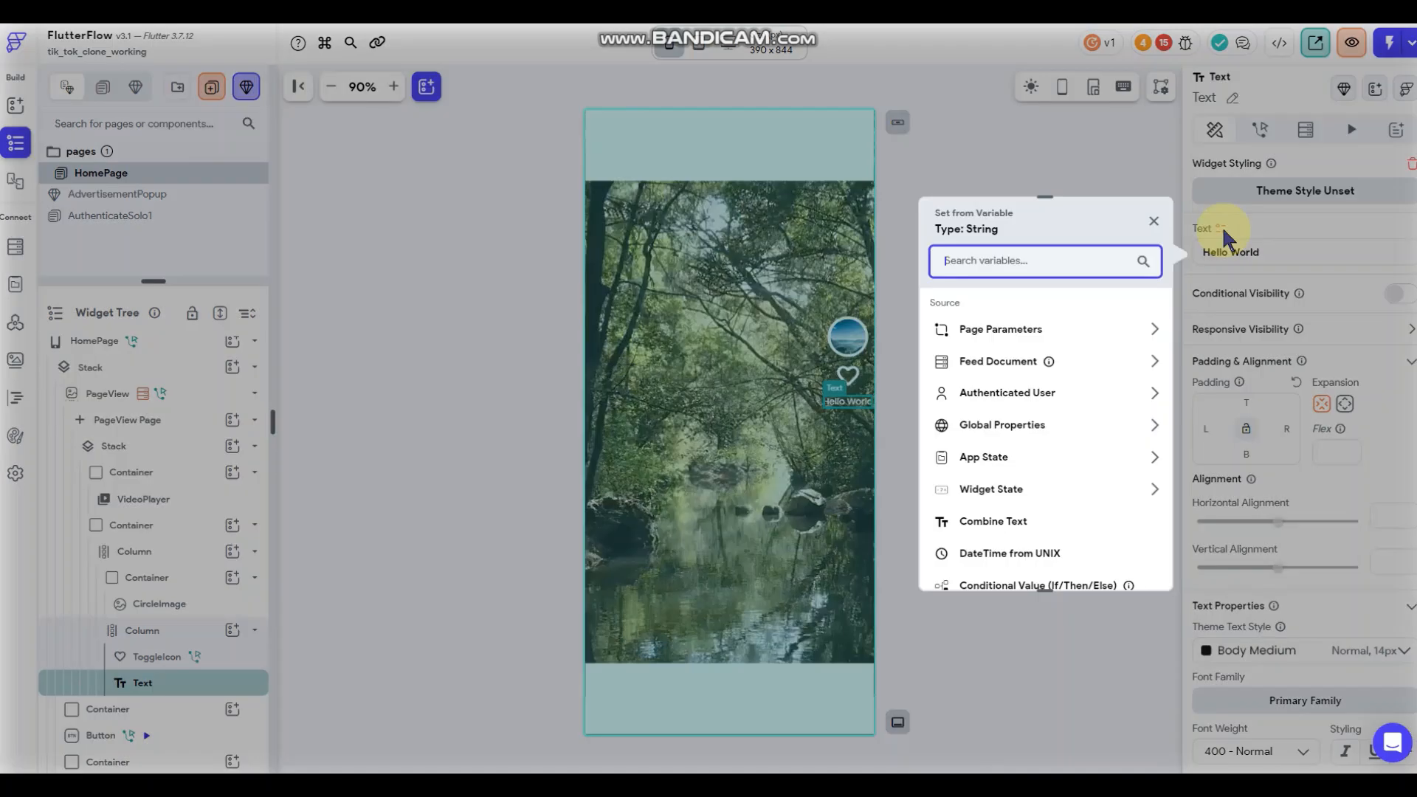
click(1012, 362)
scroll(1015, 372, down, 1)
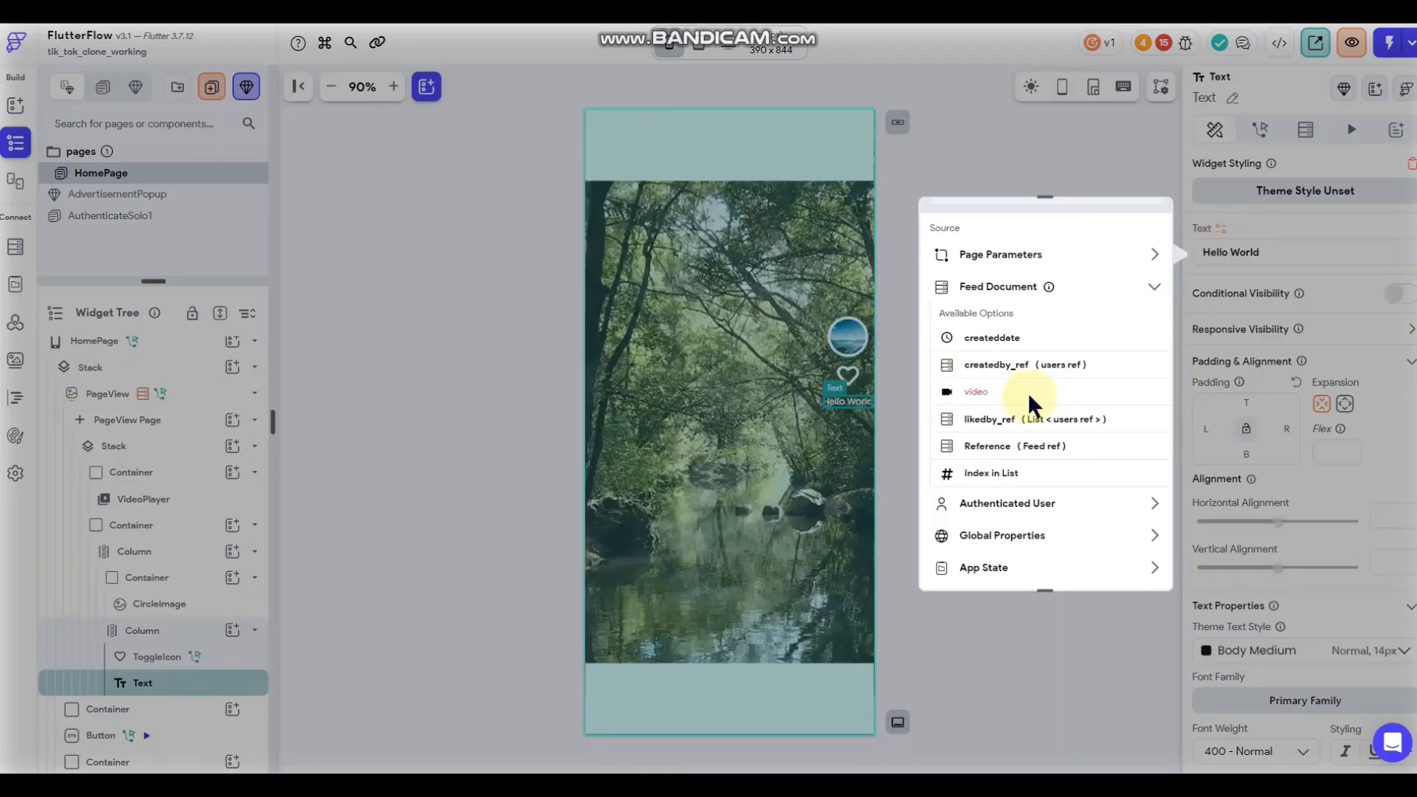
click(1005, 426)
click(997, 476)
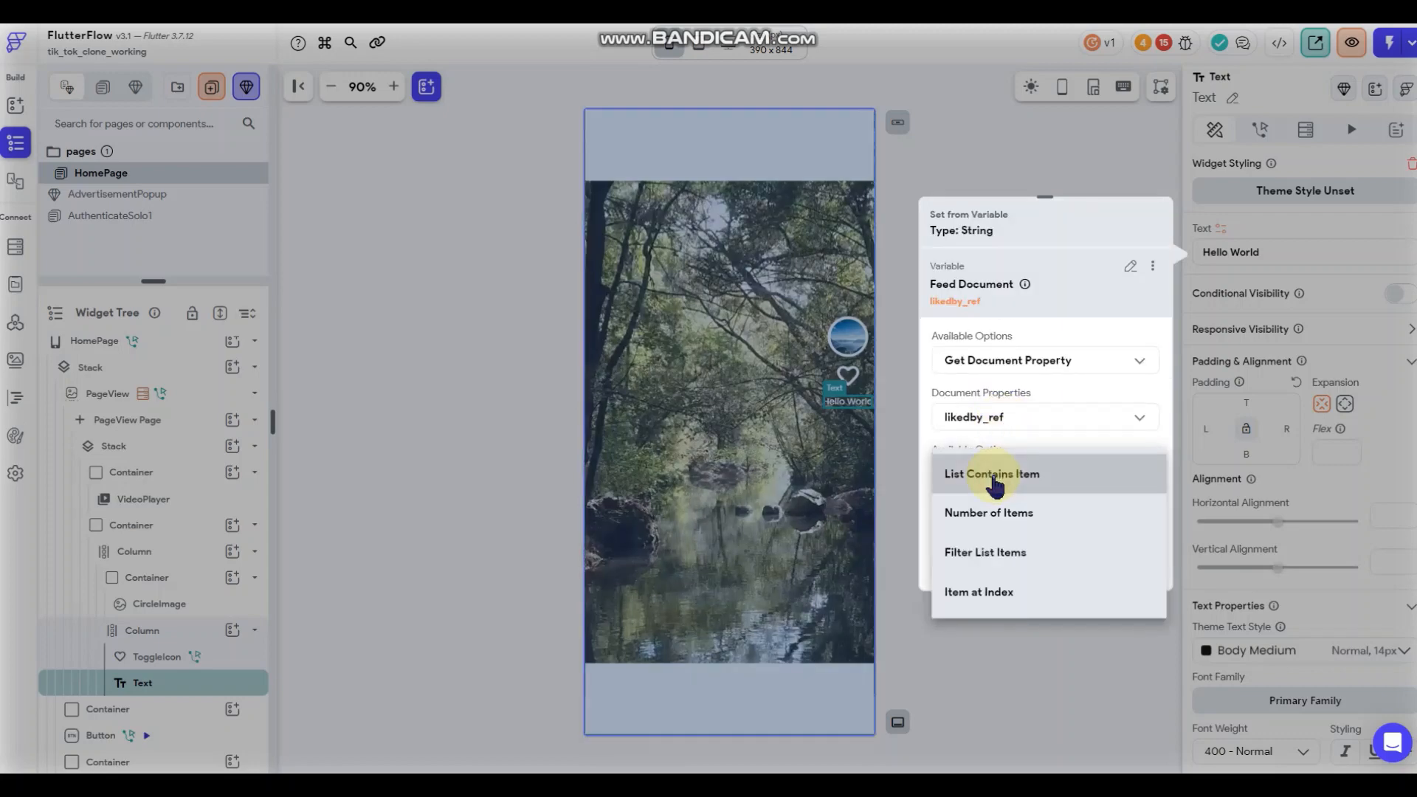
click(999, 517)
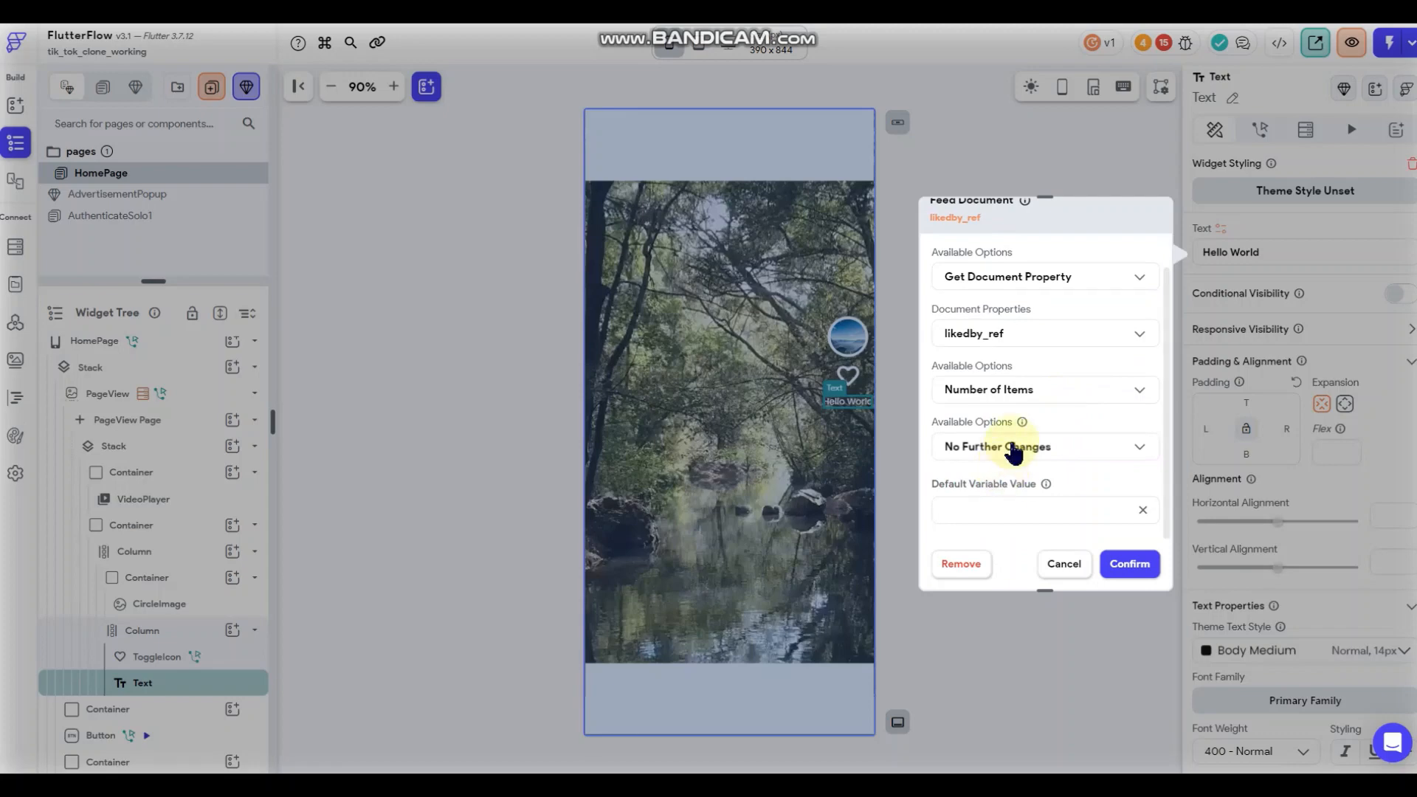
Format the like count with the Compact number format and set its default variable value to 0.
click(1014, 452)
click(1013, 408)
click(1013, 503)
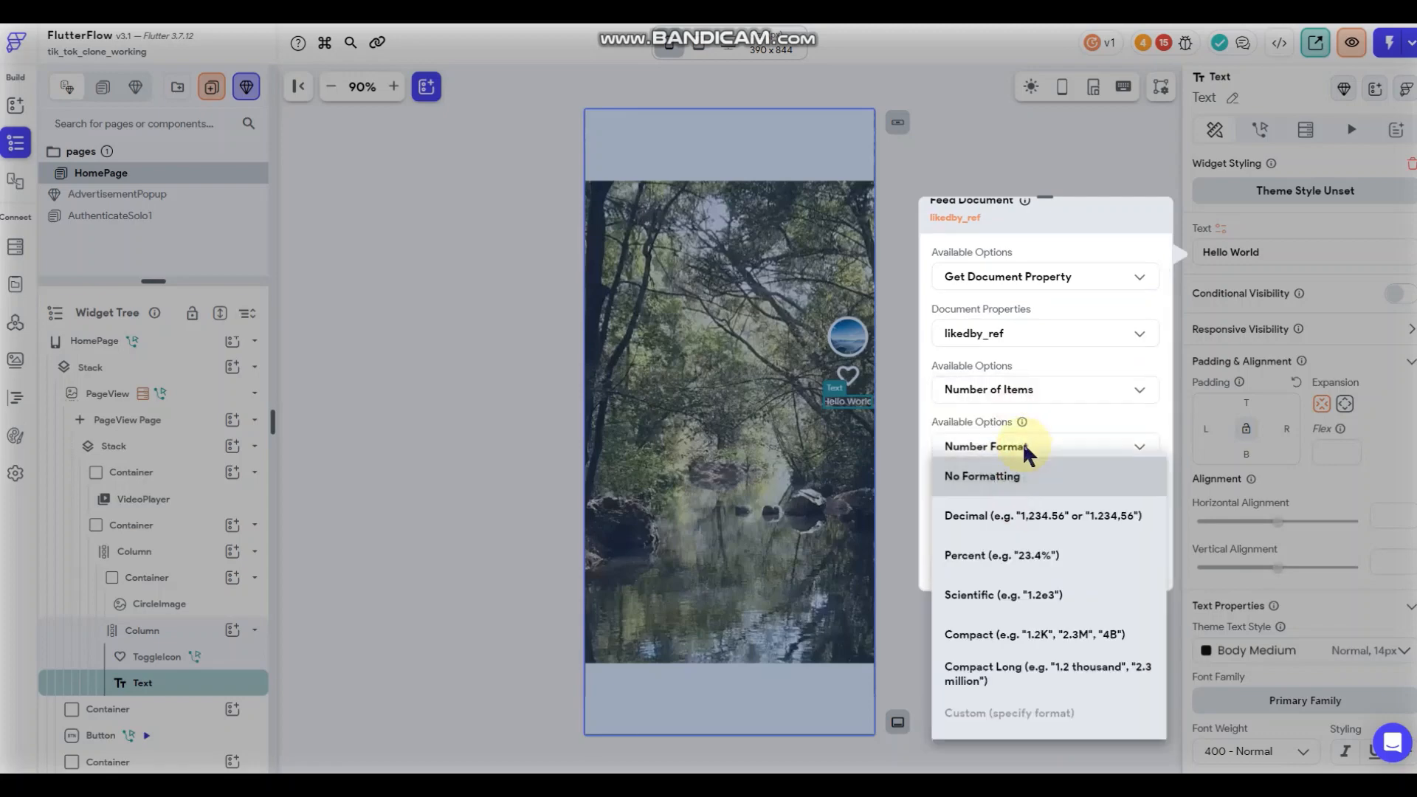
click(999, 634)
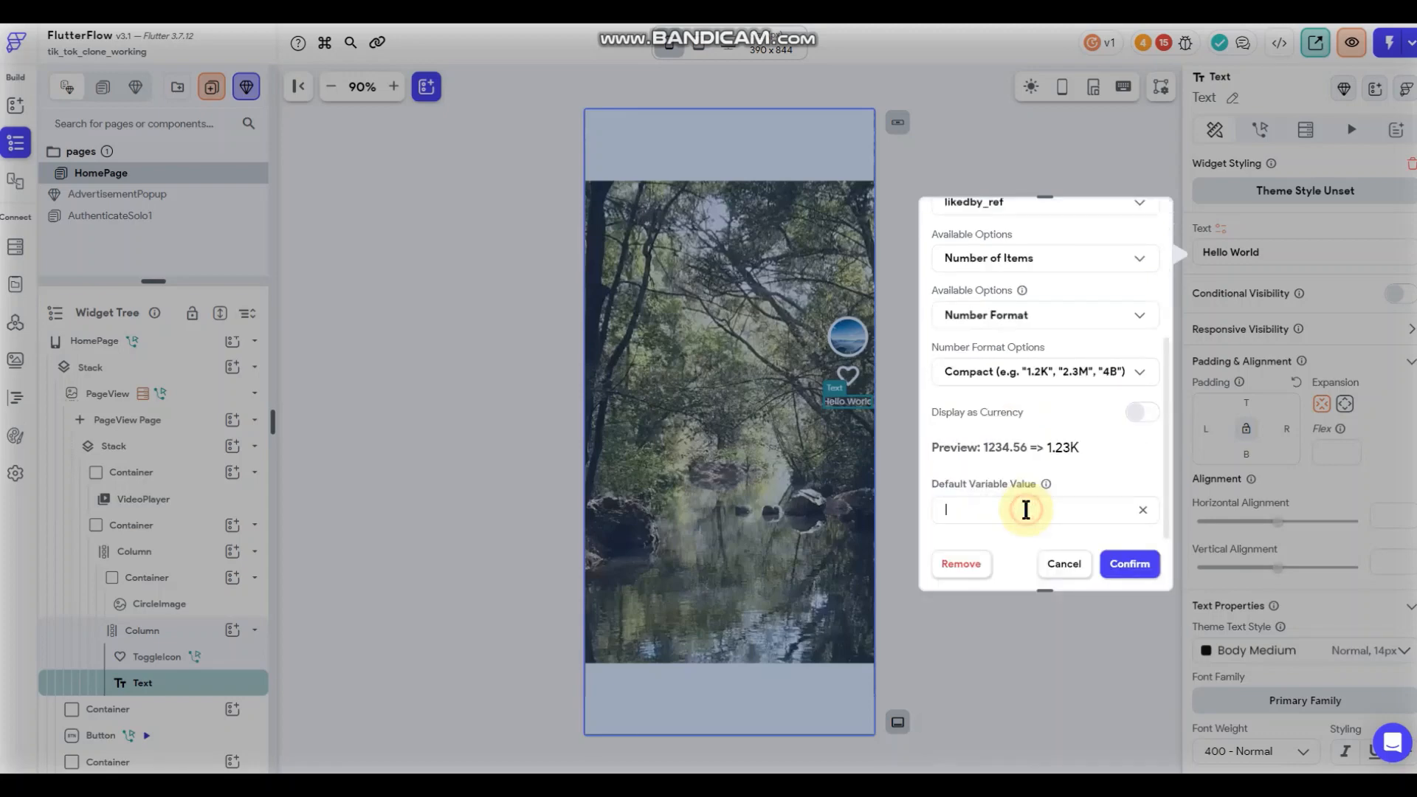
text(0)
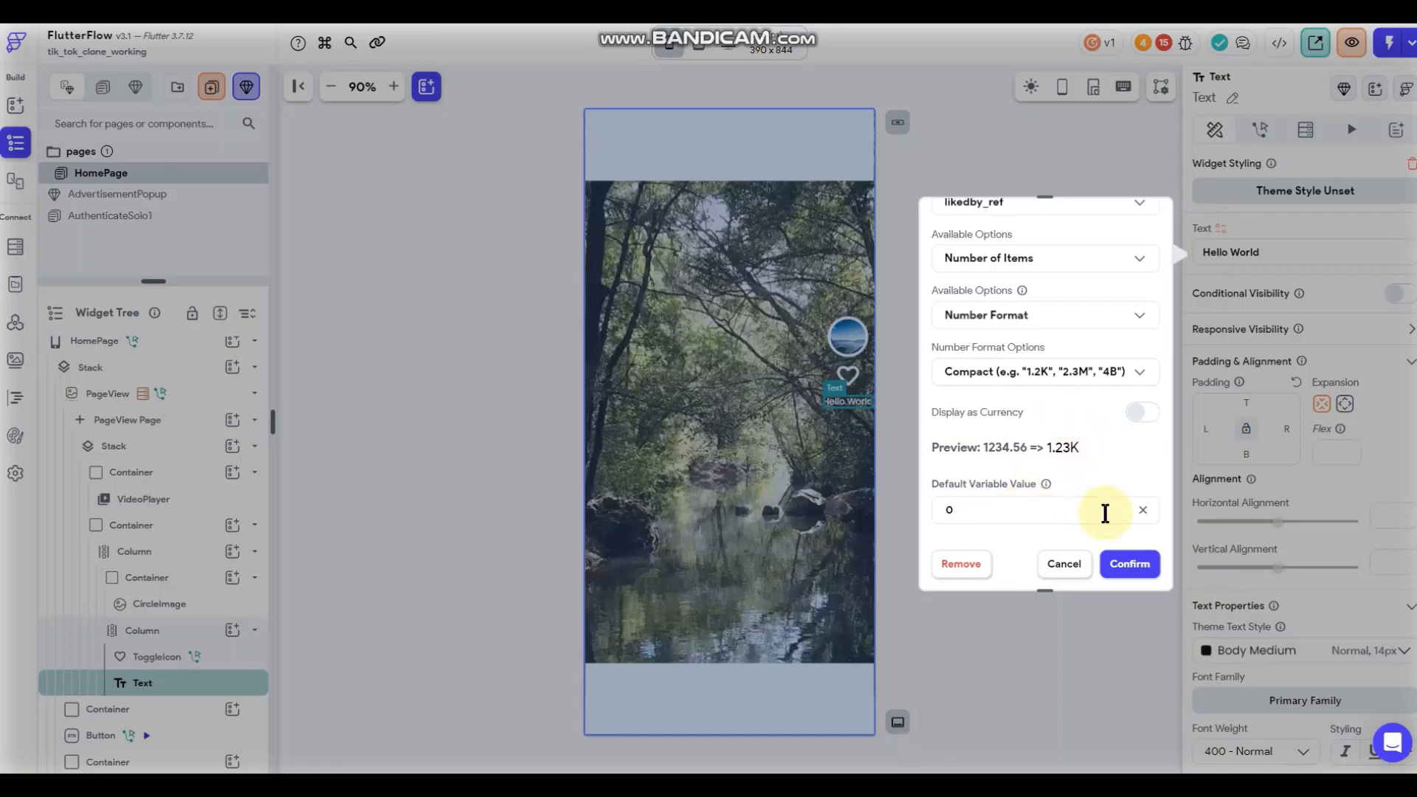
key(Return)
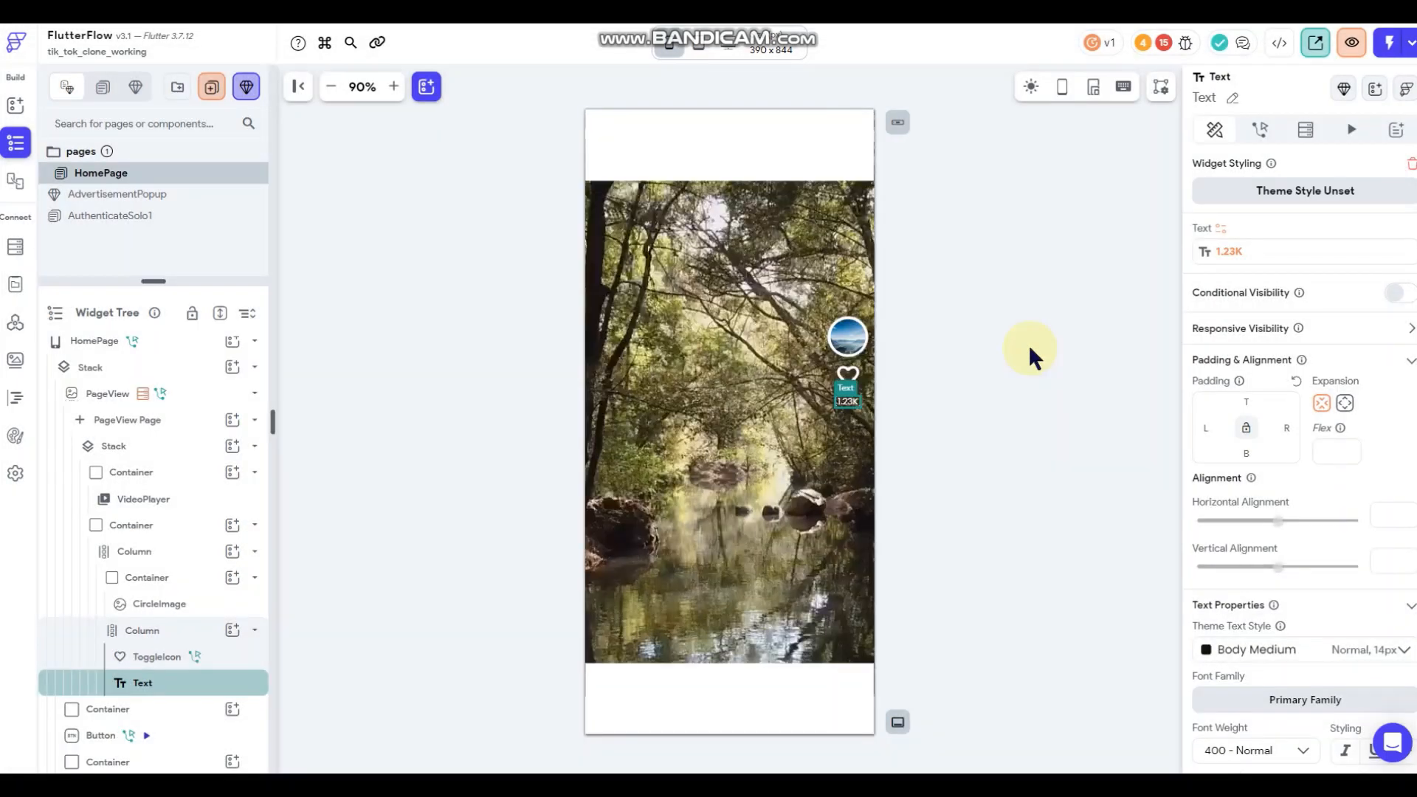
Space the children of the side bar's outer Column evenly along its main axis.
click(966, 382)
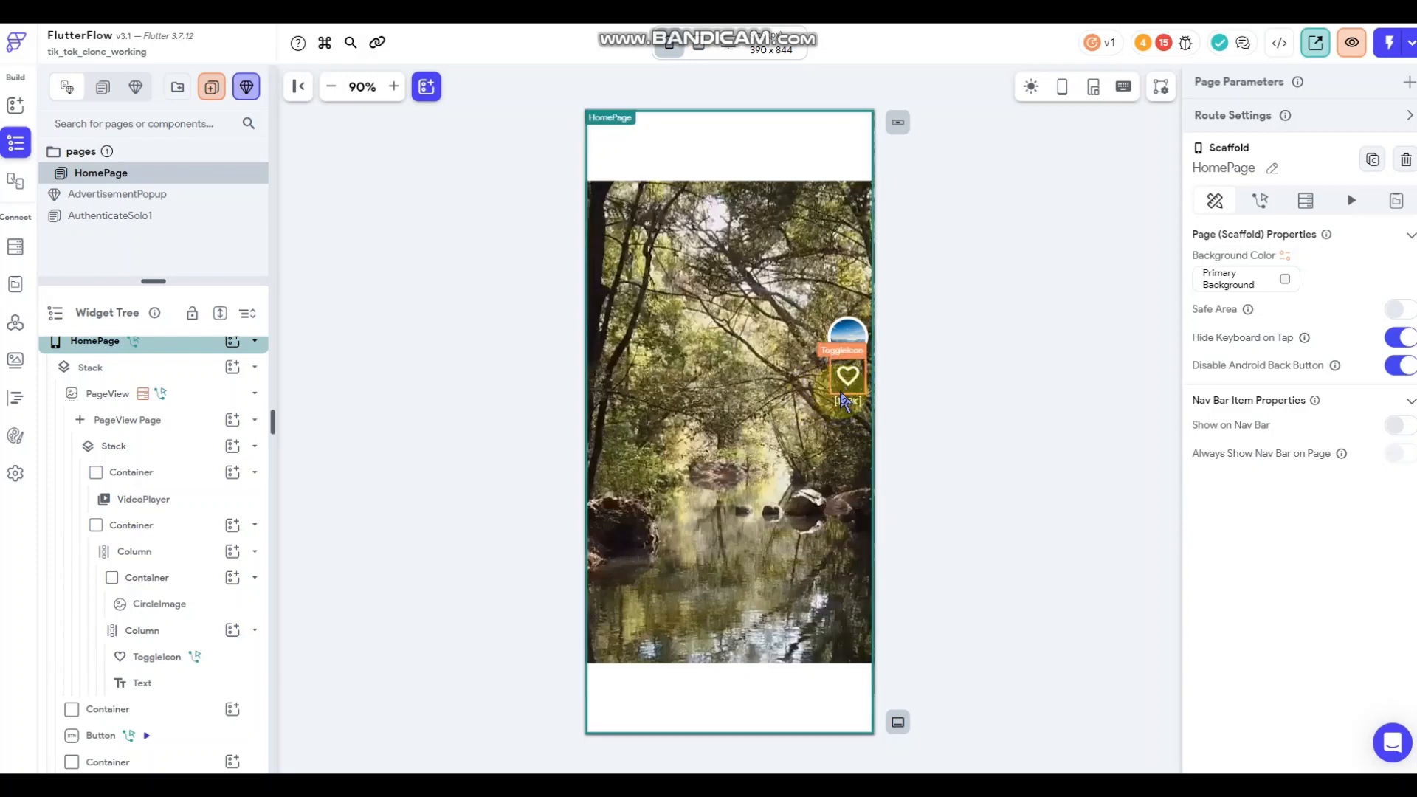
click(844, 456)
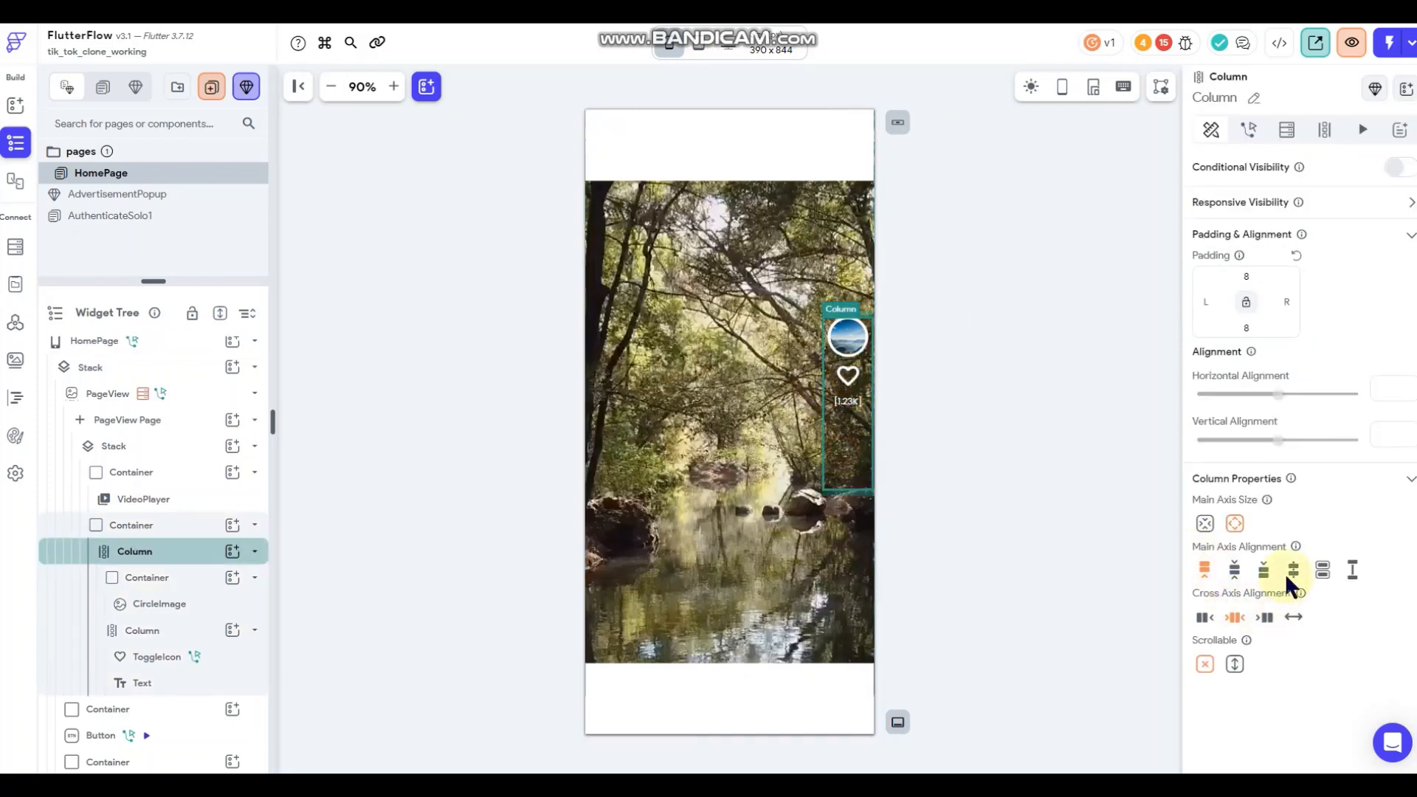
click(987, 399)
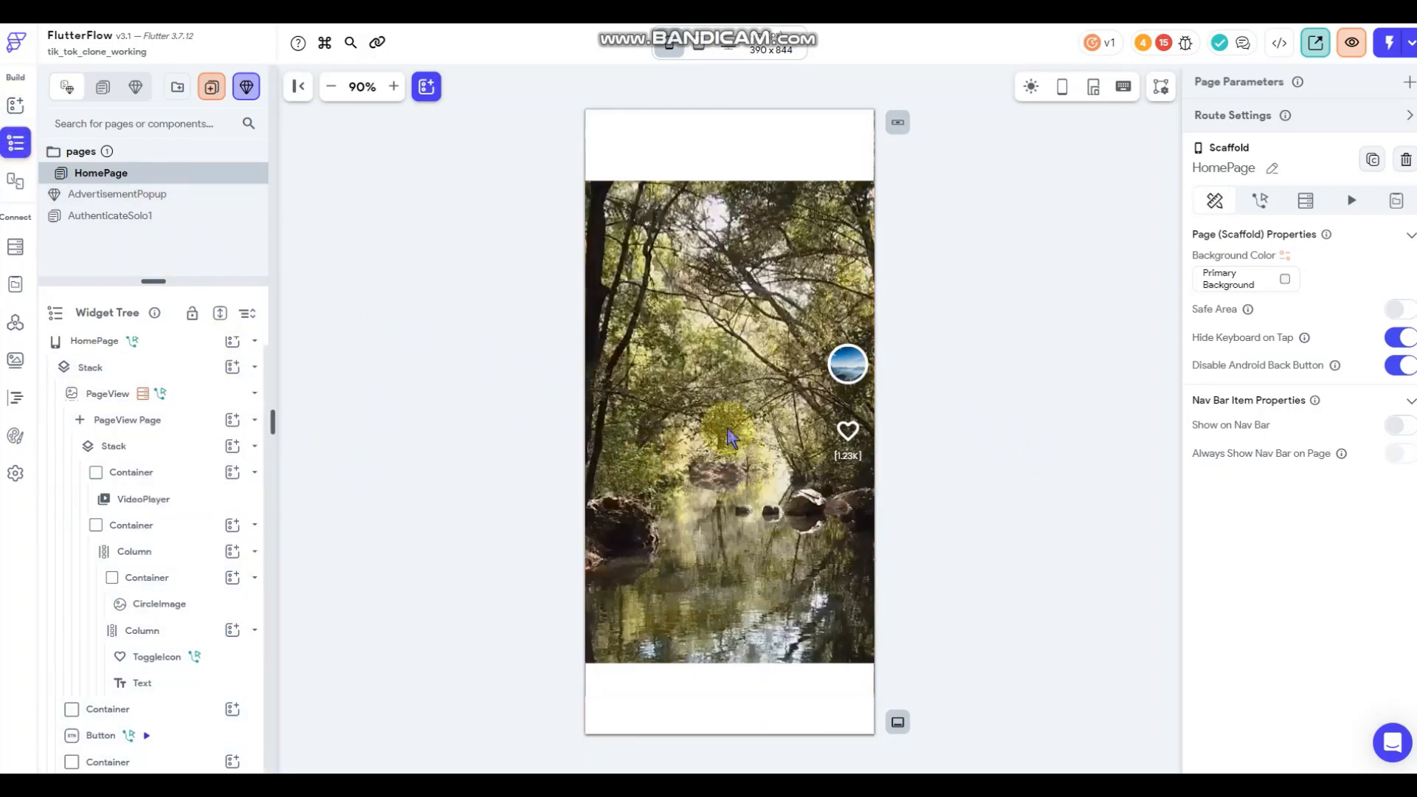
Duplicate the inner Column holding the heart ToggleIcon and its like count text.
click(847, 430)
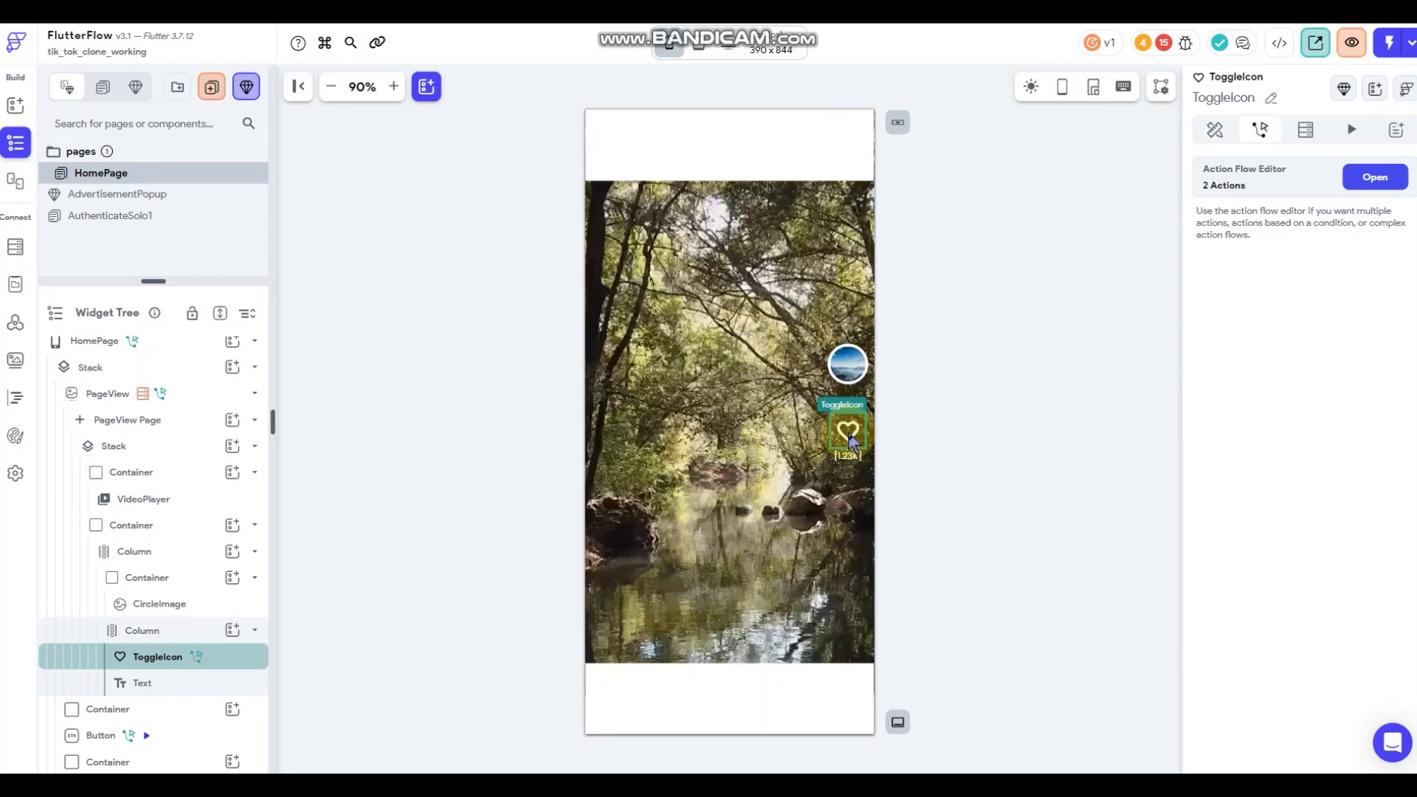
click(164, 633)
right_click(157, 636)
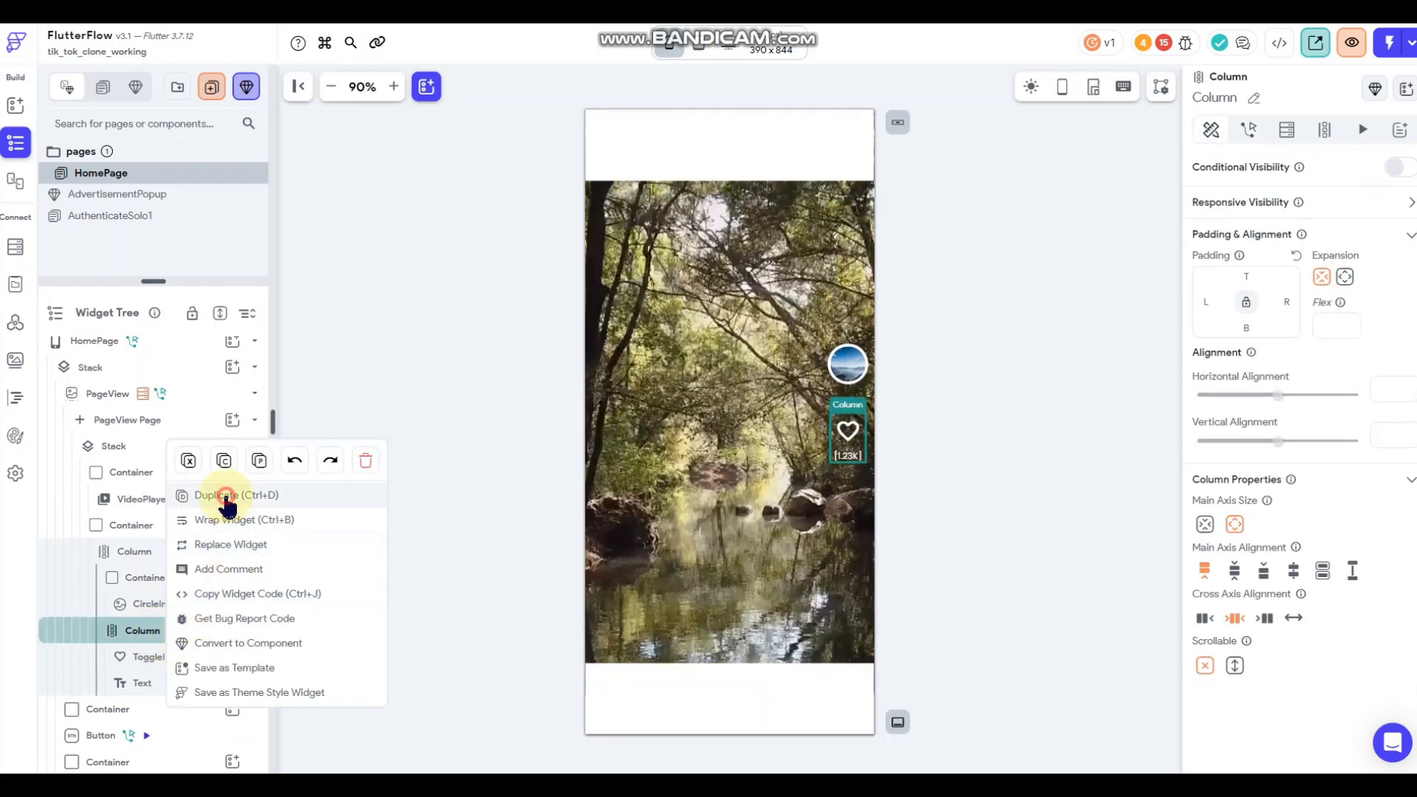
click(225, 497)
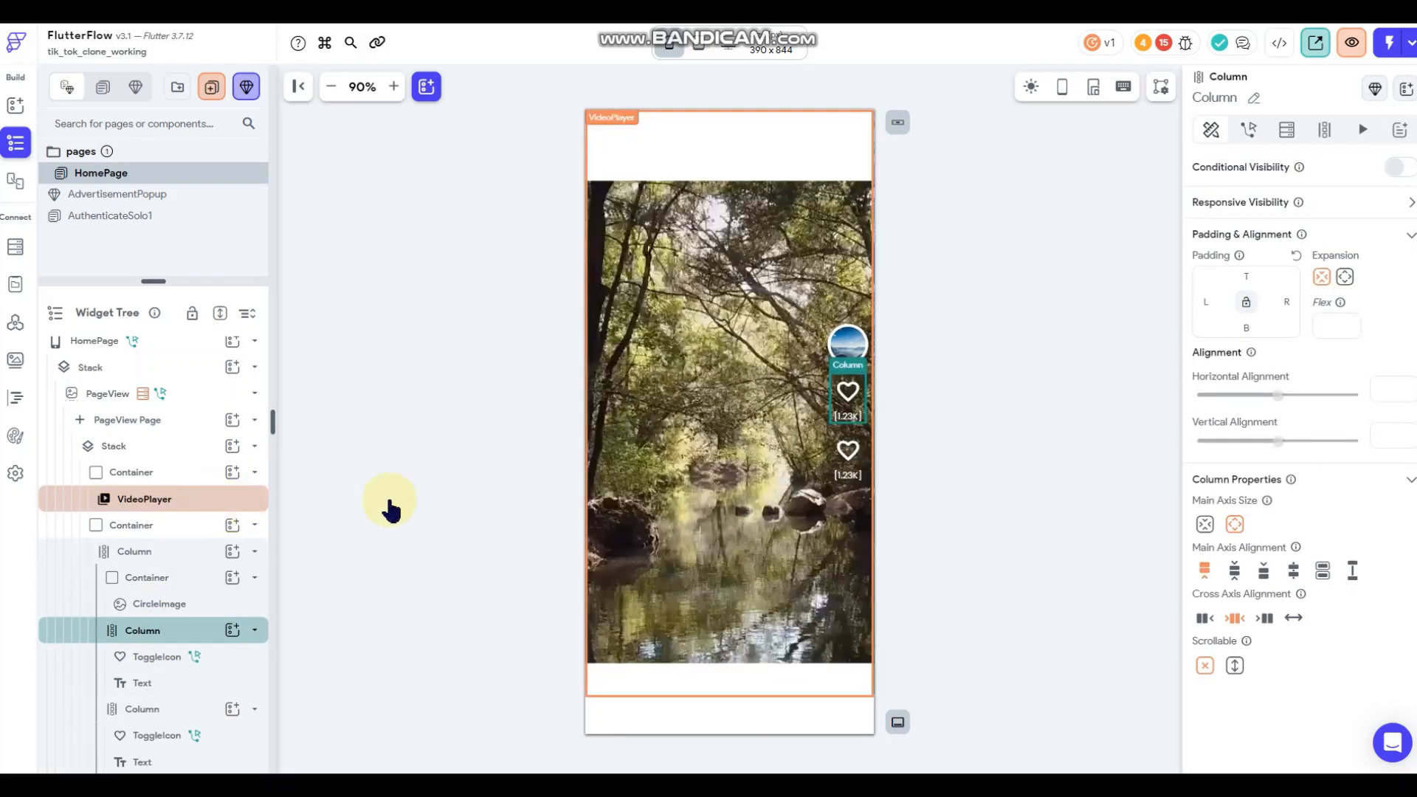
Open the widget options for the heart ToggleIcon in the lower of the two like Columns.
click(847, 450)
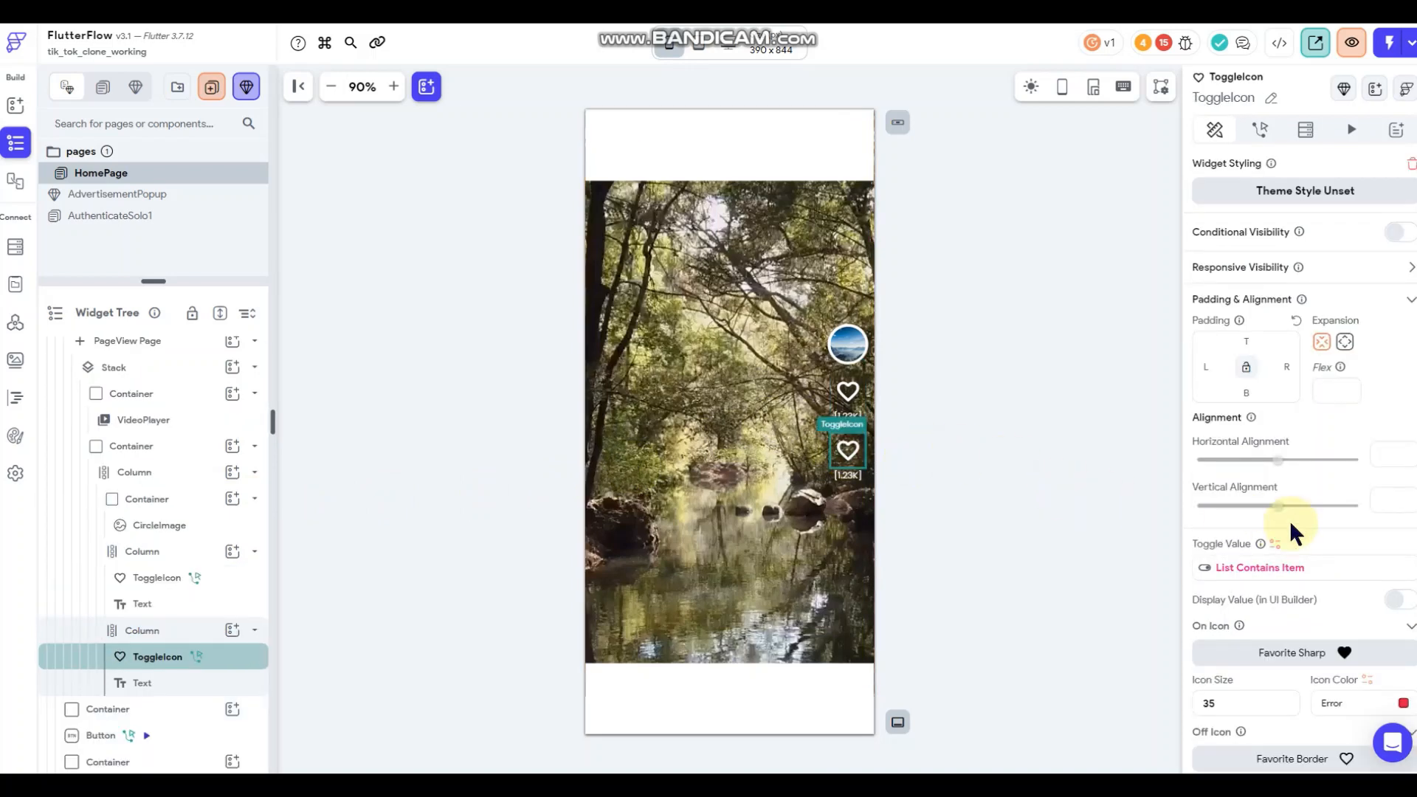
scroll(1290, 520, down, 2)
right_click(847, 451)
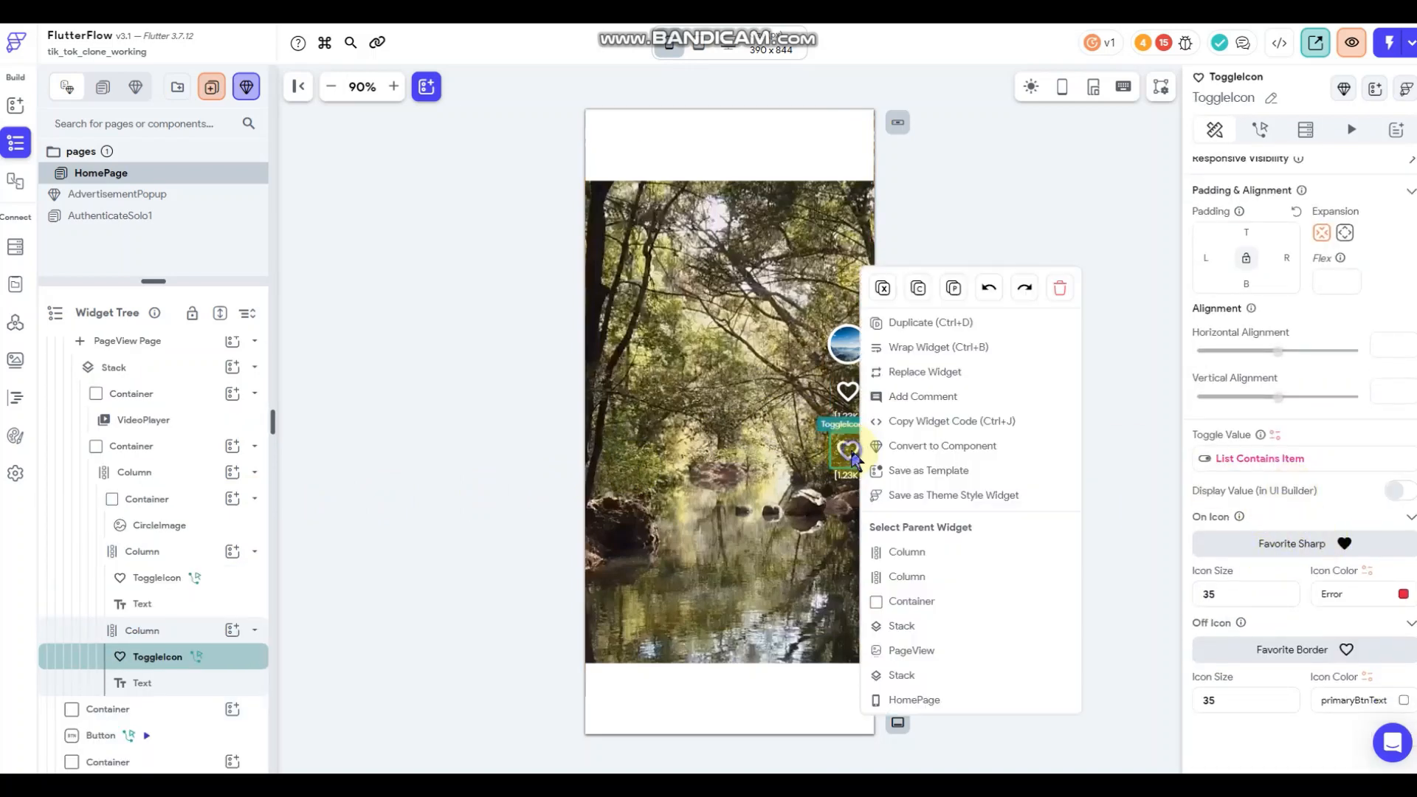
Cut the second heart ToggleIcon from the lower column and add an IconButton to that column.
click(882, 288)
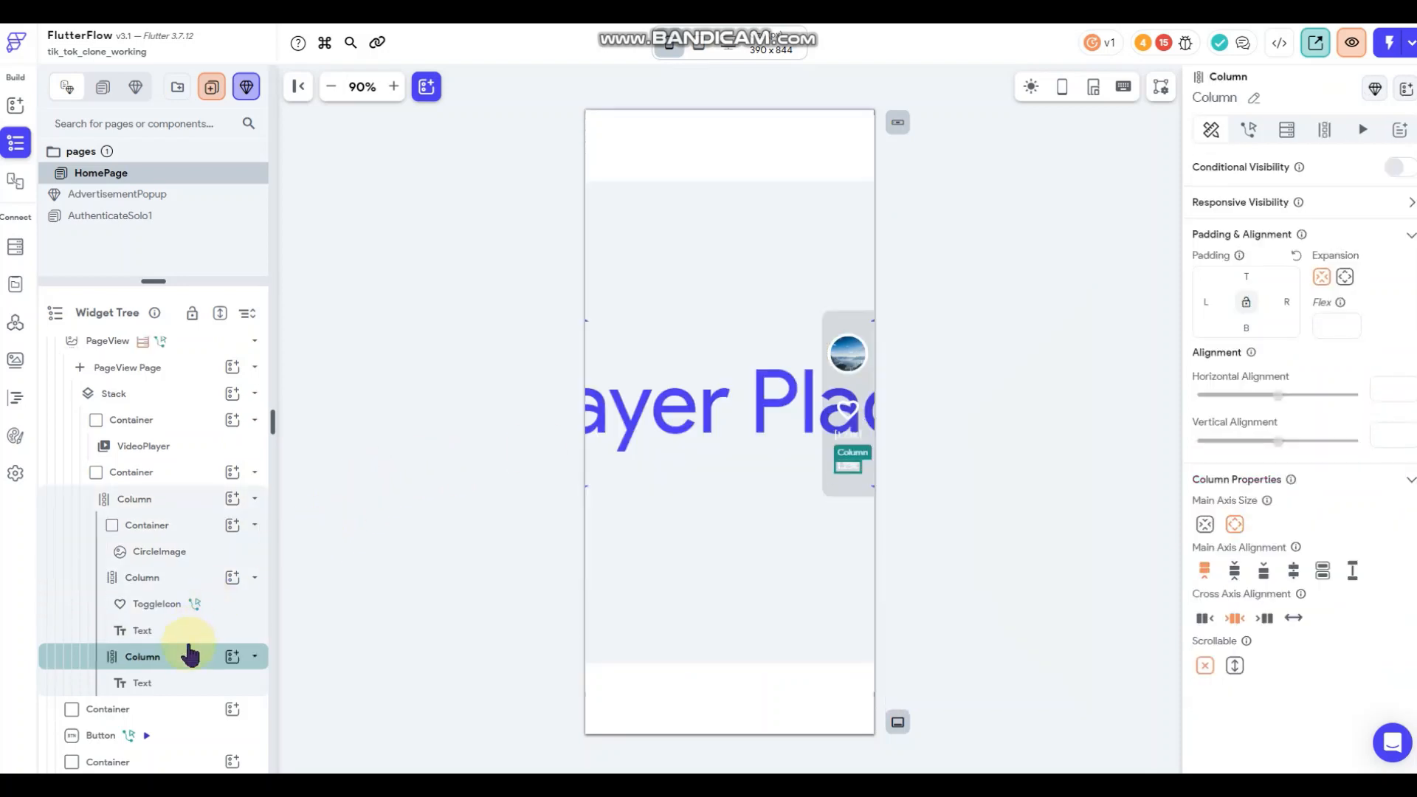
click(229, 655)
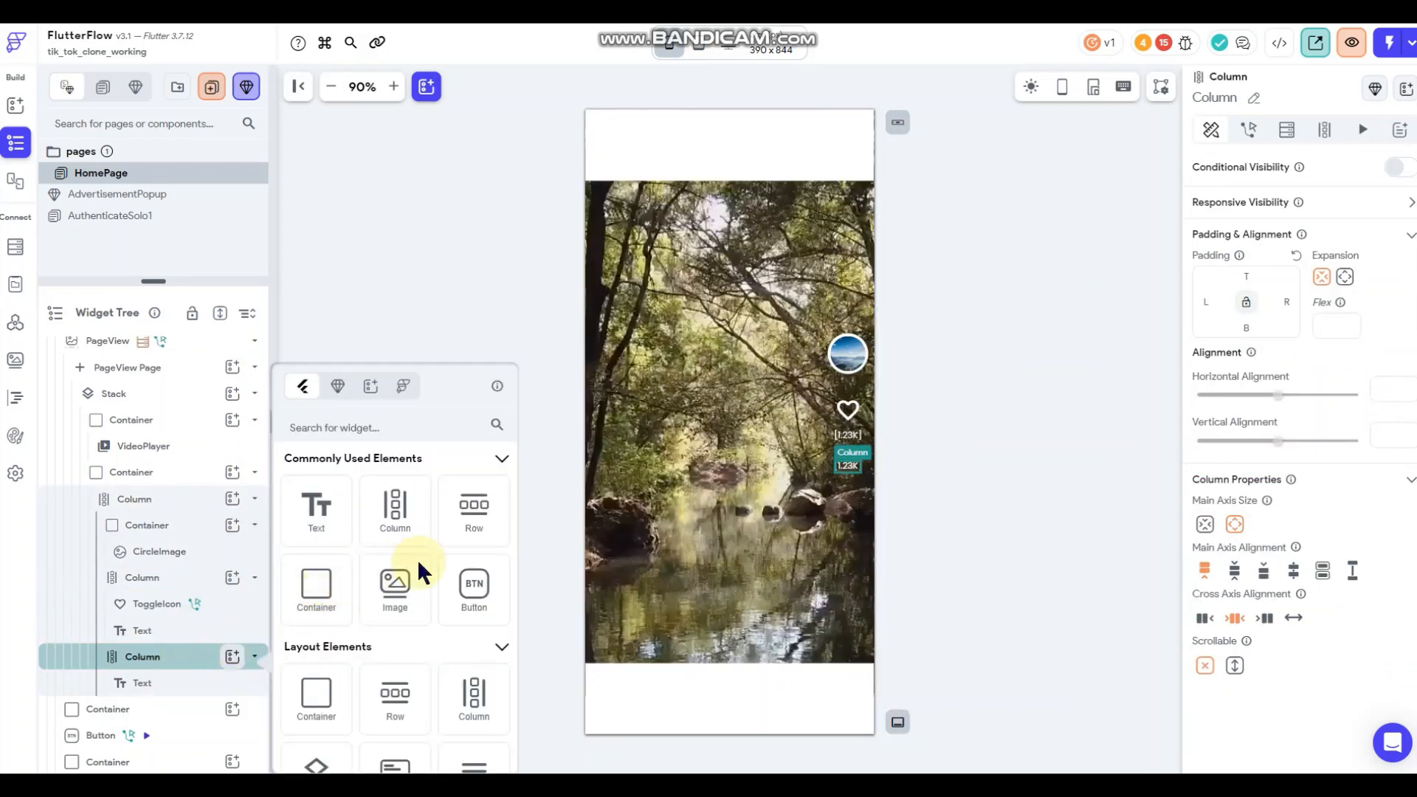
scroll(375, 572, down, 3)
scroll(375, 574, down, 3)
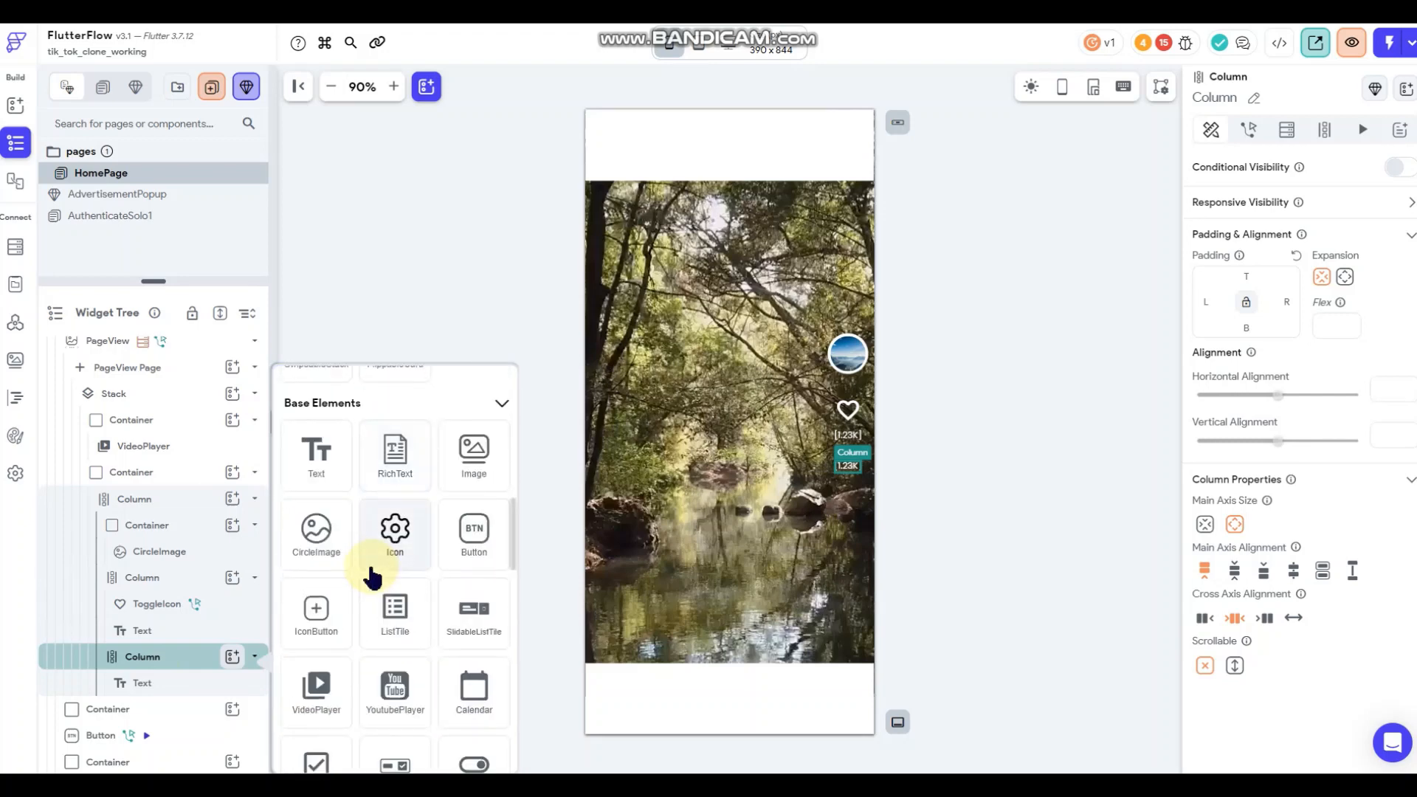
click(313, 626)
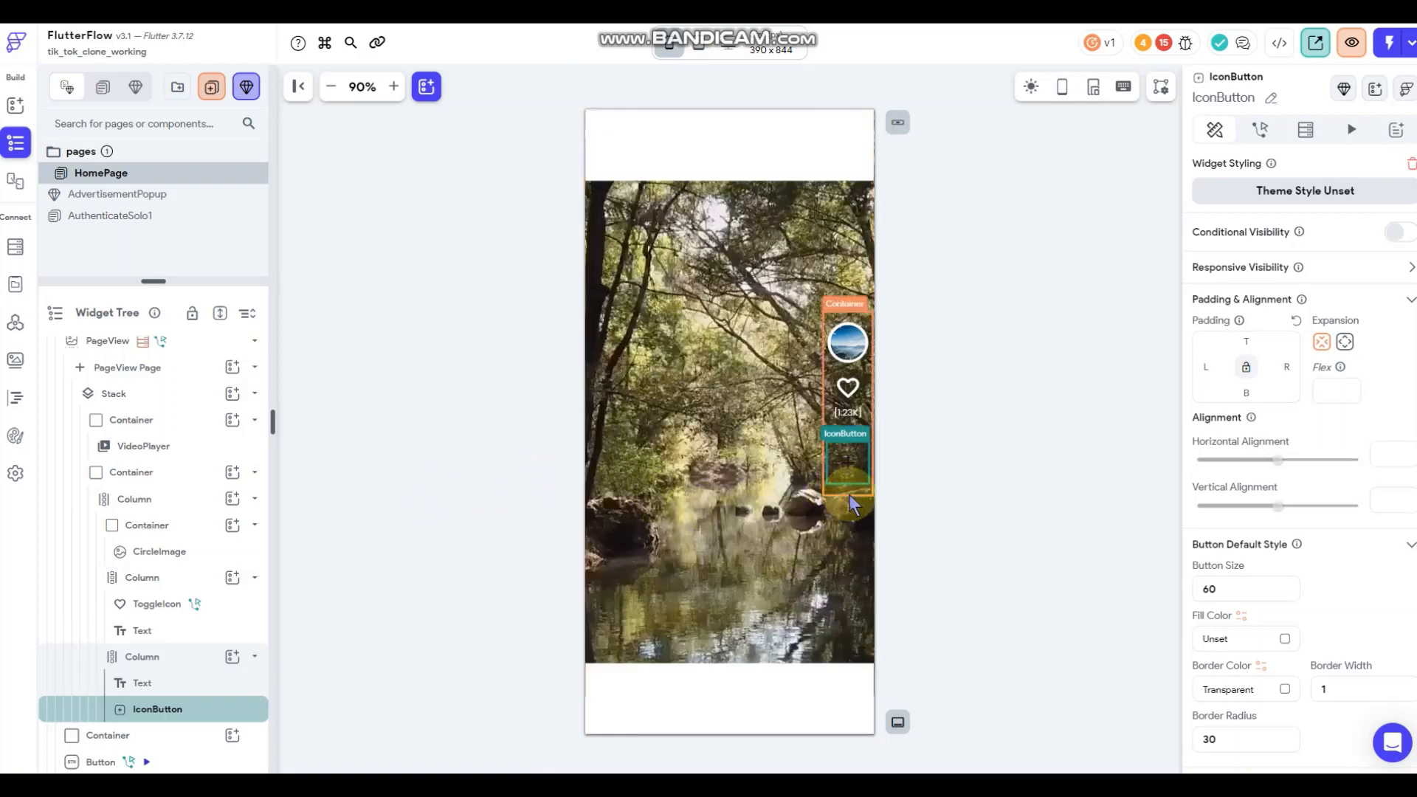
Stretch the side container to about 392 px high and move the IconButton above the Text in its column.
click(847, 494)
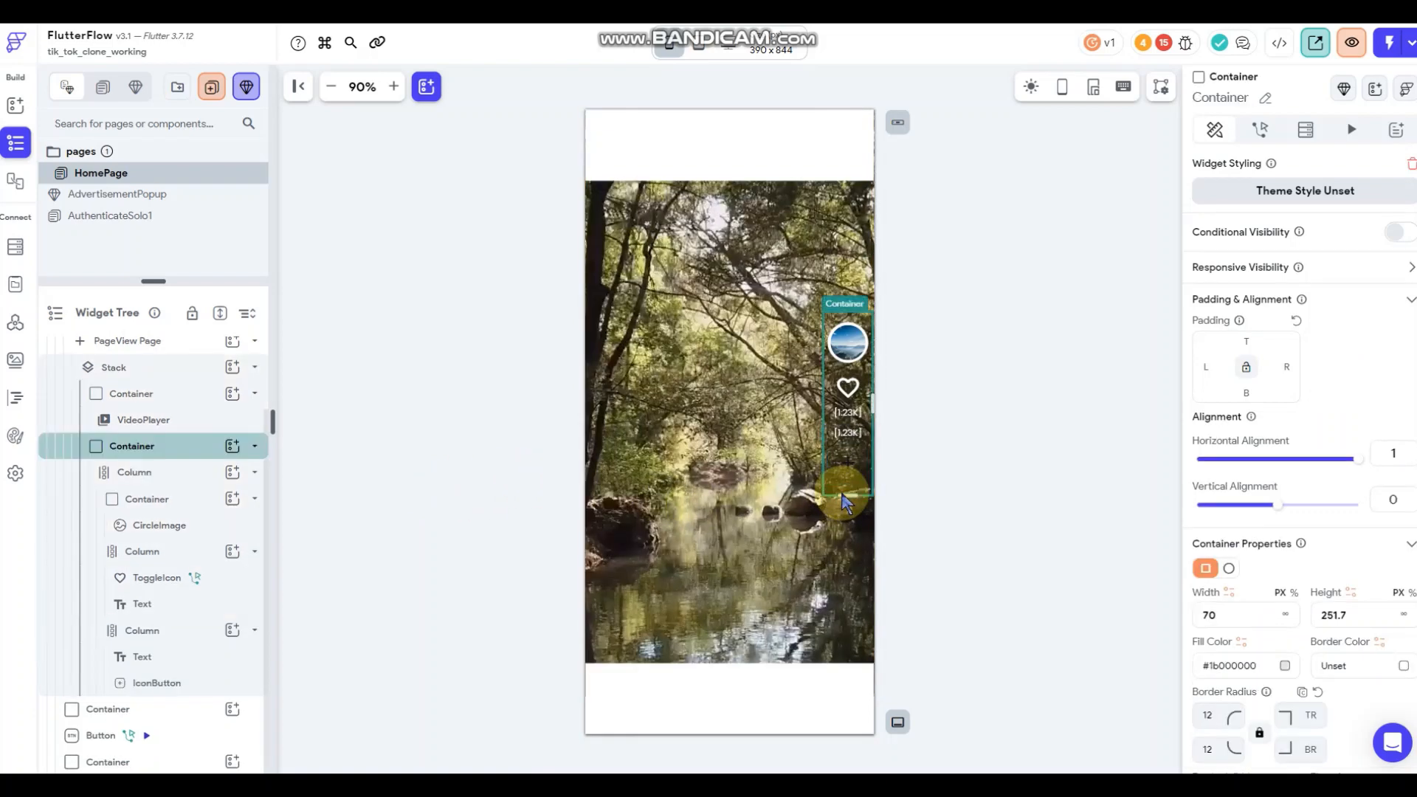
drag(849, 526, 849, 555)
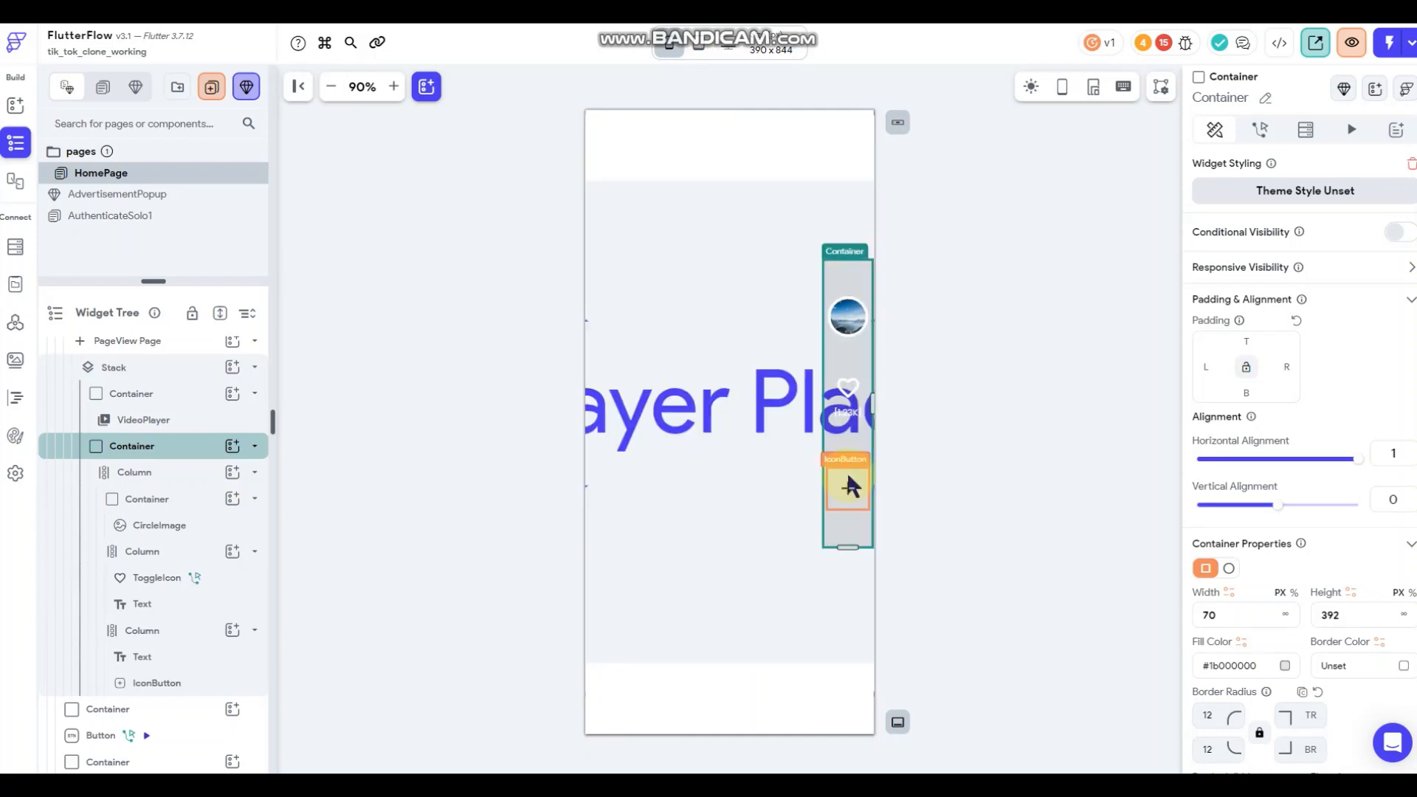
click(848, 491)
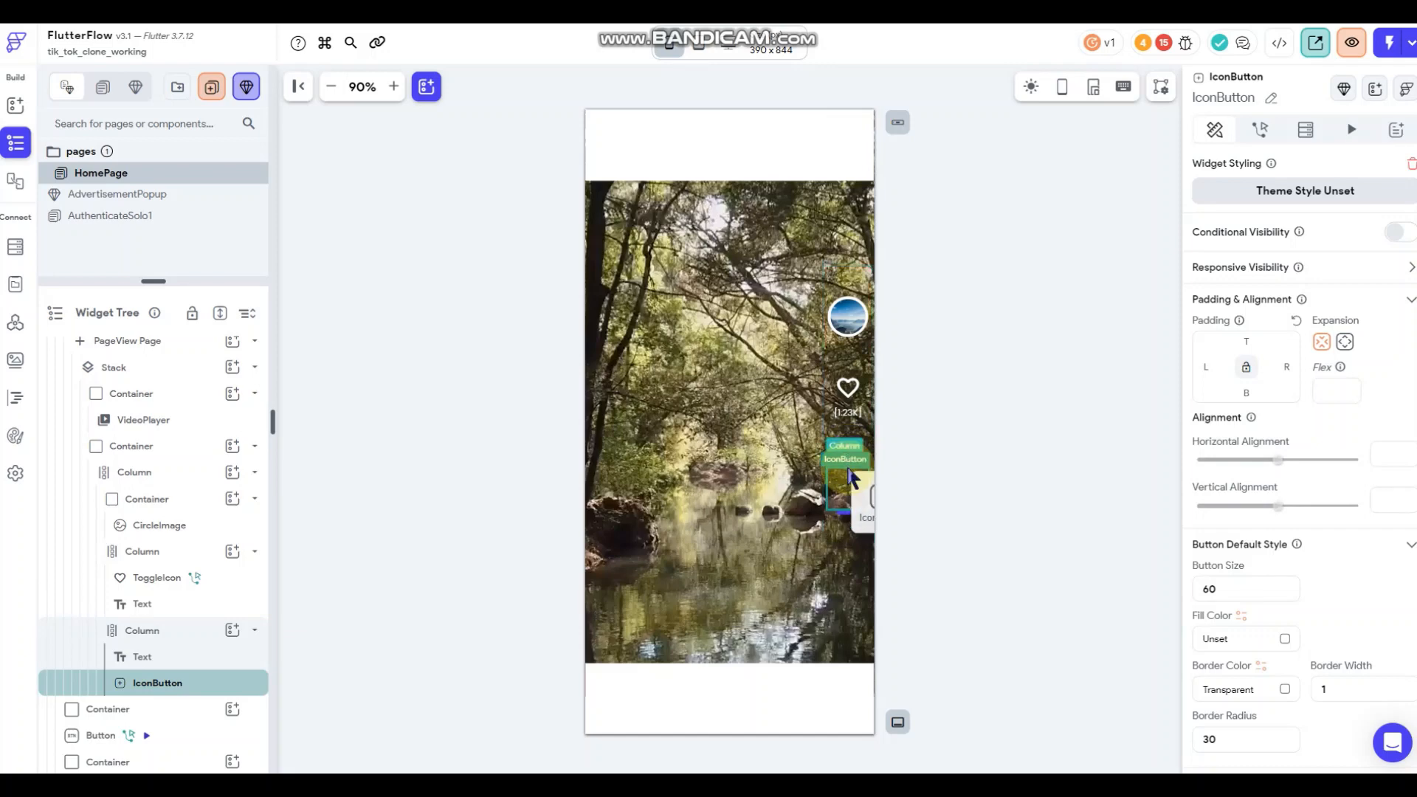
click(849, 481)
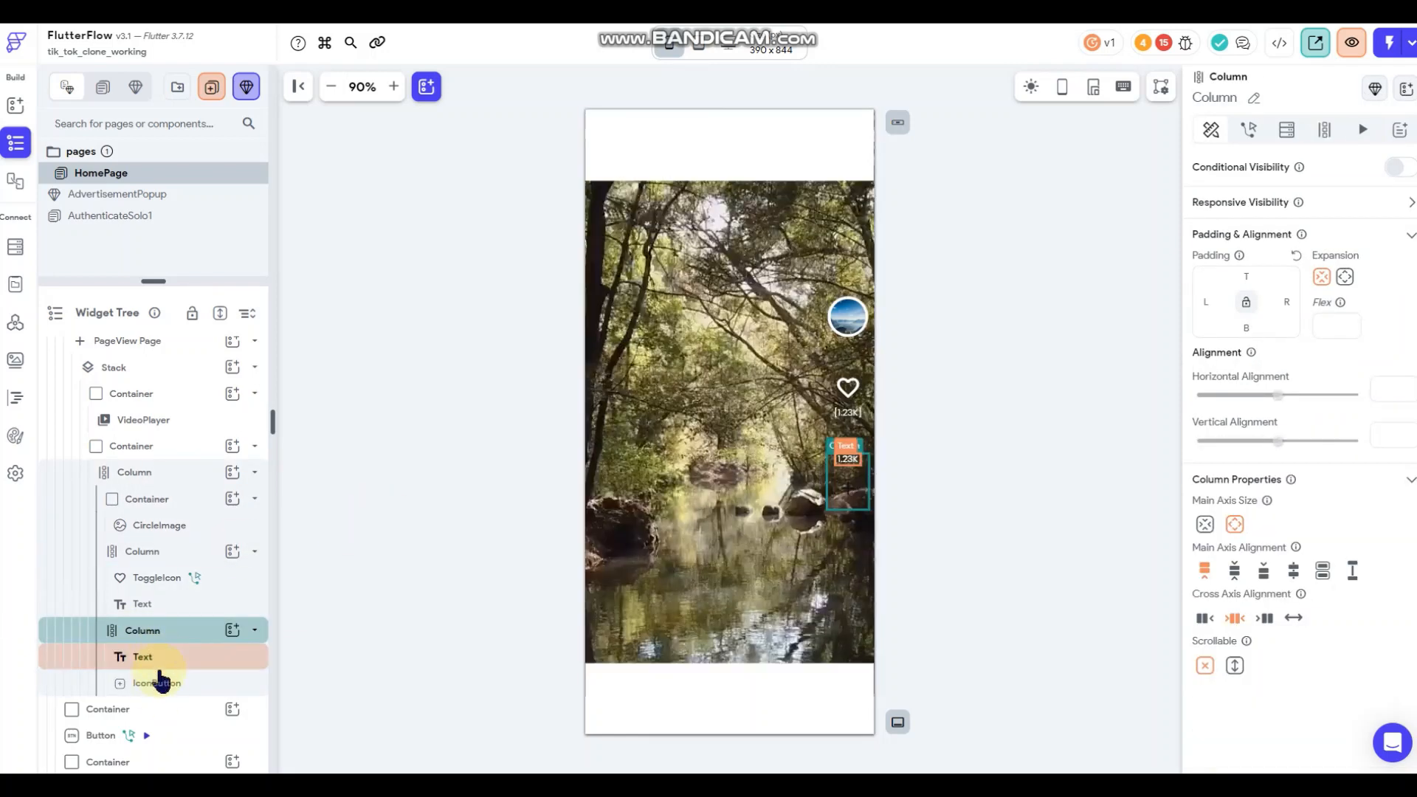
drag(158, 694, 198, 649)
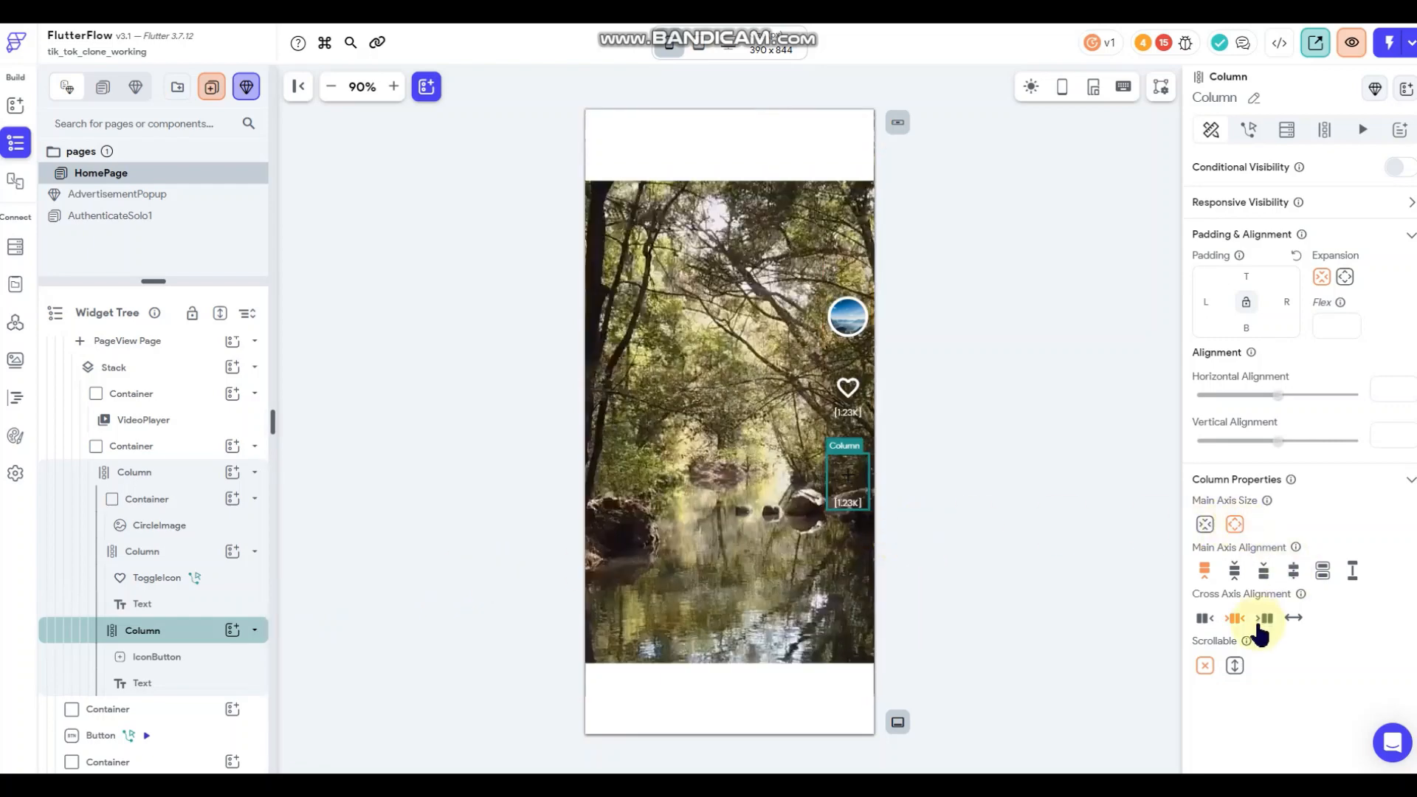
Set the IconButton's icon color to primaryBtnText.
click(845, 484)
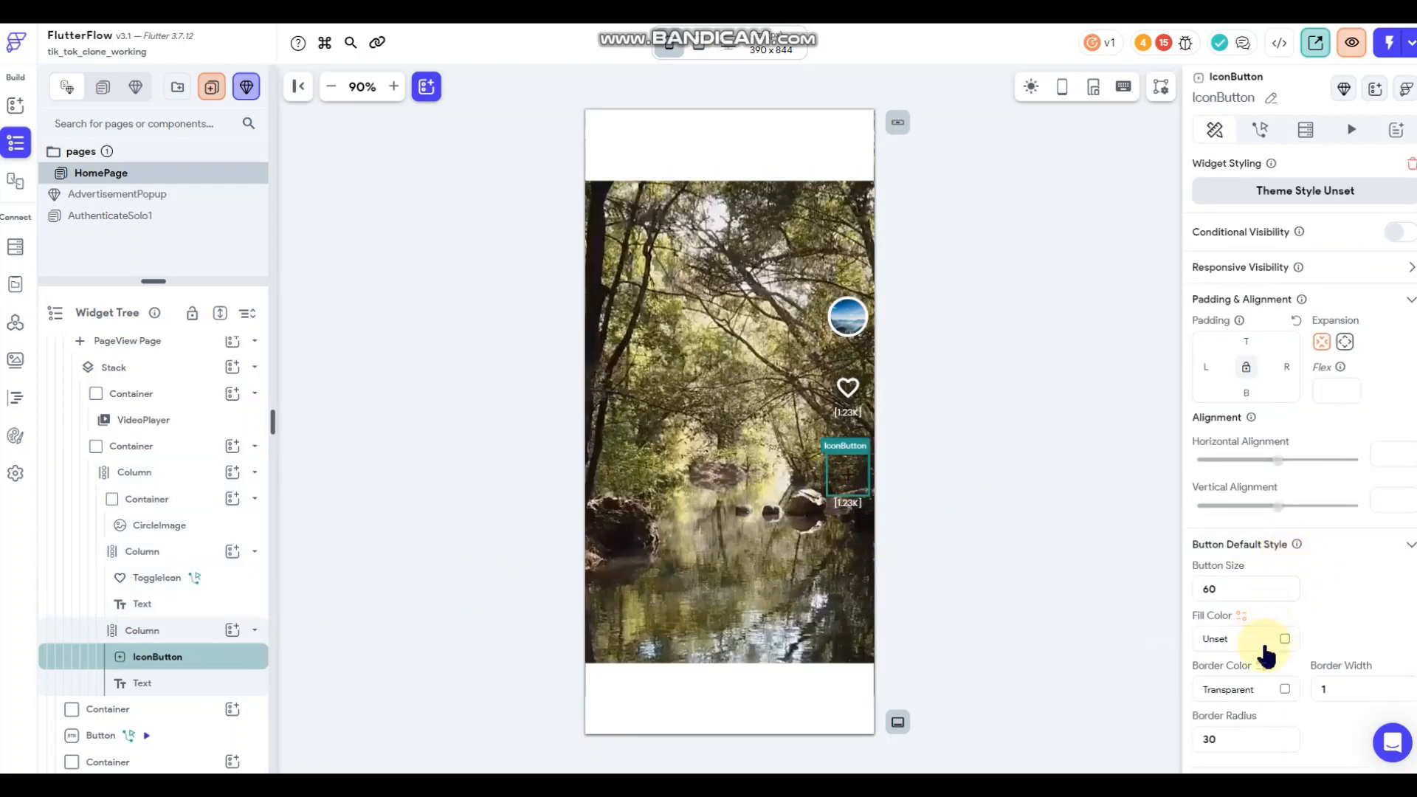
scroll(1280, 670, down, 1)
scroll(1280, 670, down, 3)
click(1402, 584)
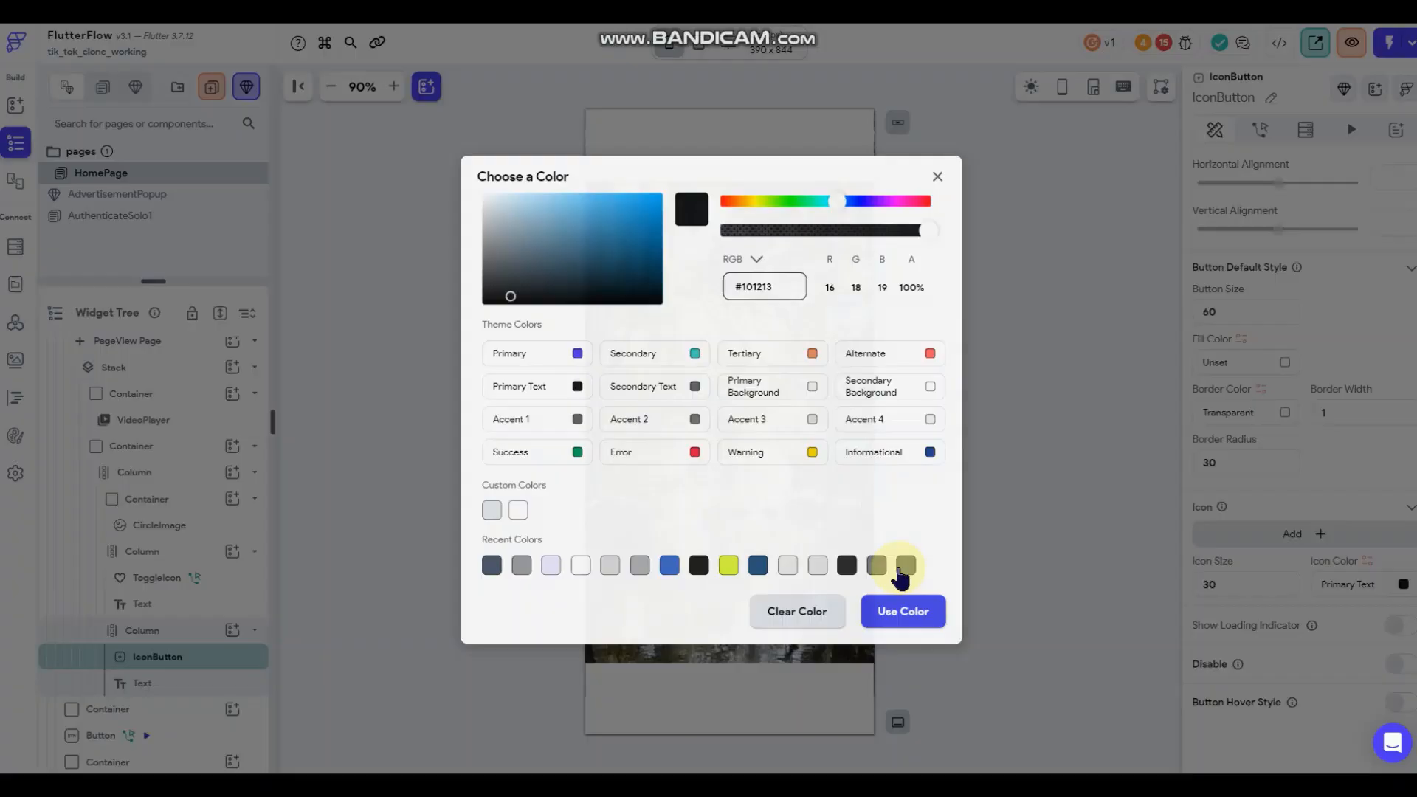
click(1092, 481)
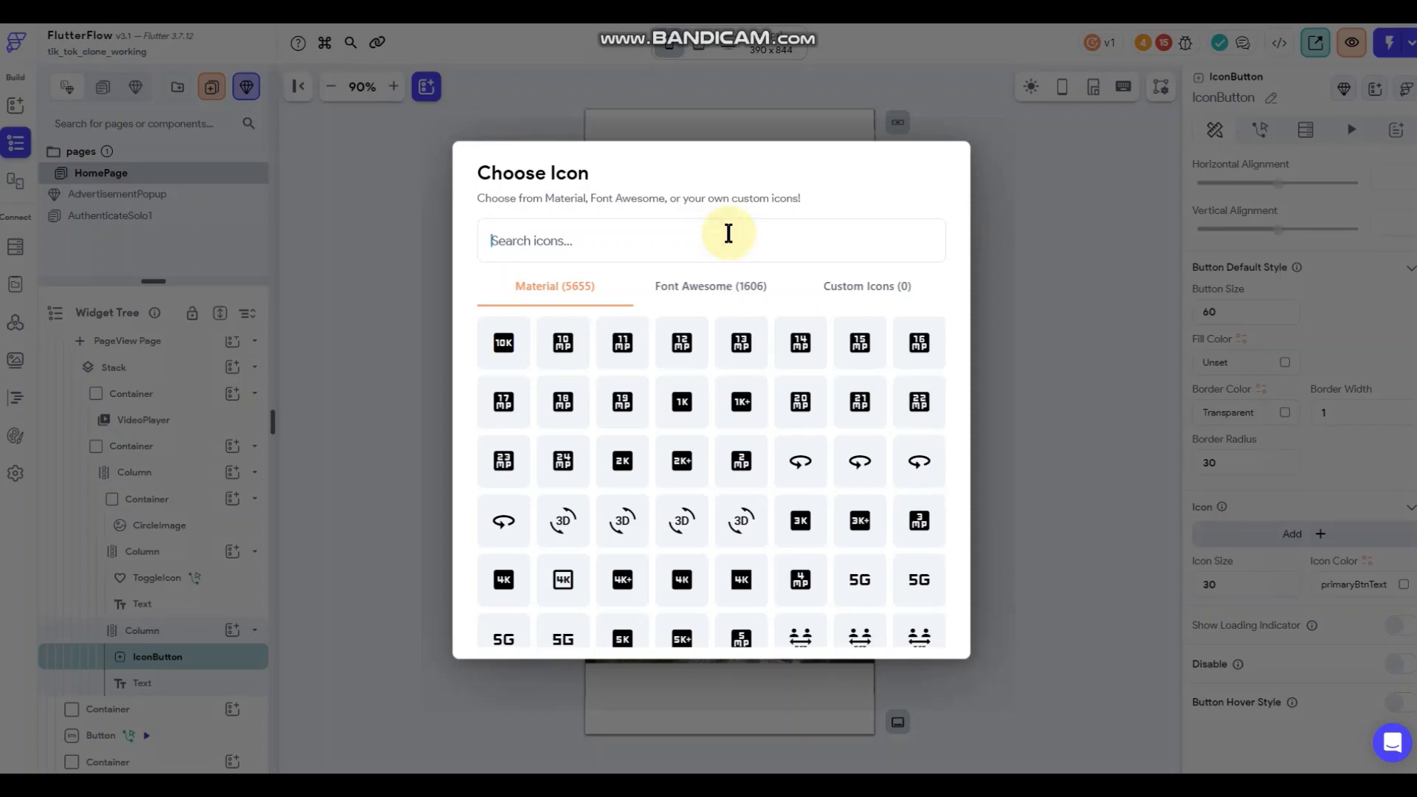
text(comm)
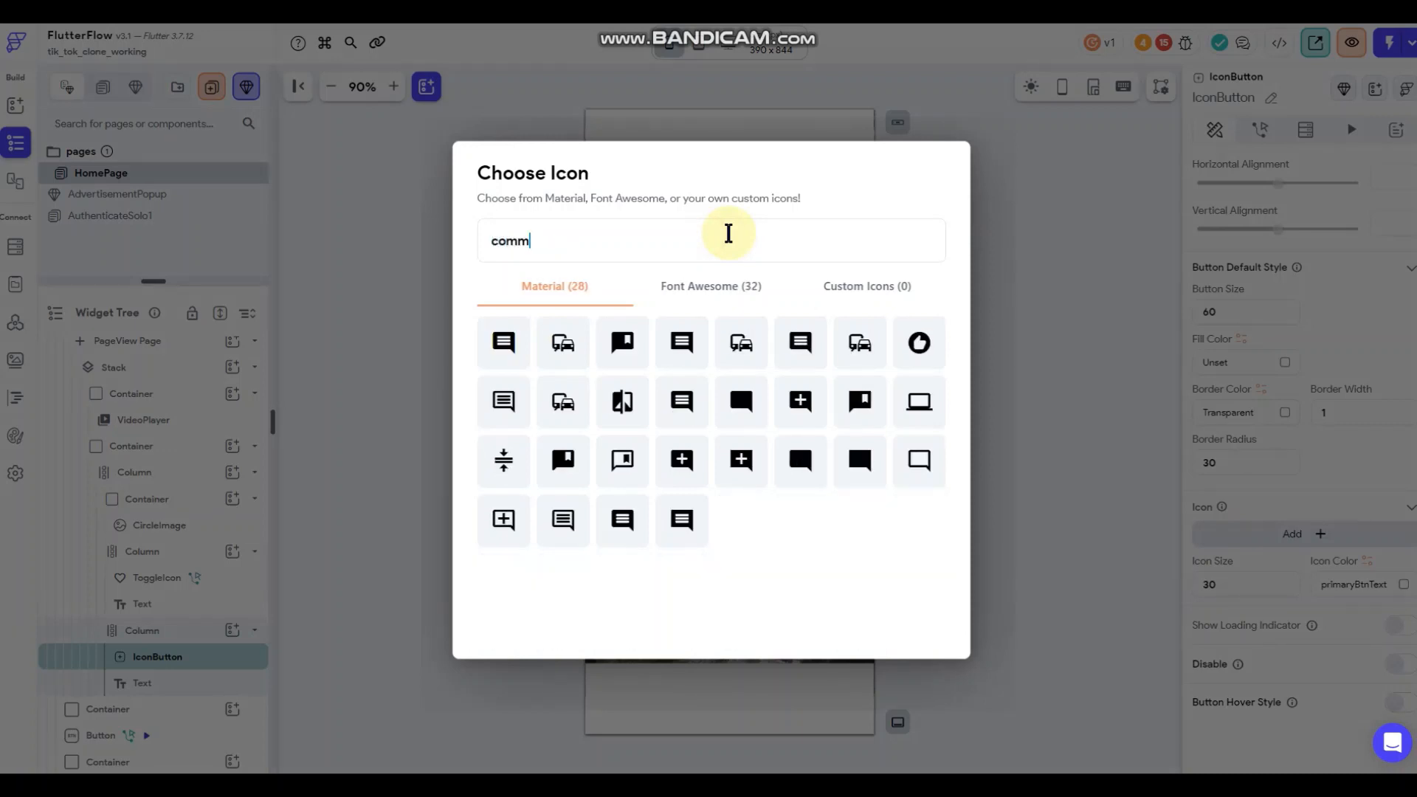
key(BackSpace)
key(BackSpace)
key(BackSpace)
key(BackSpace)
text(messa)
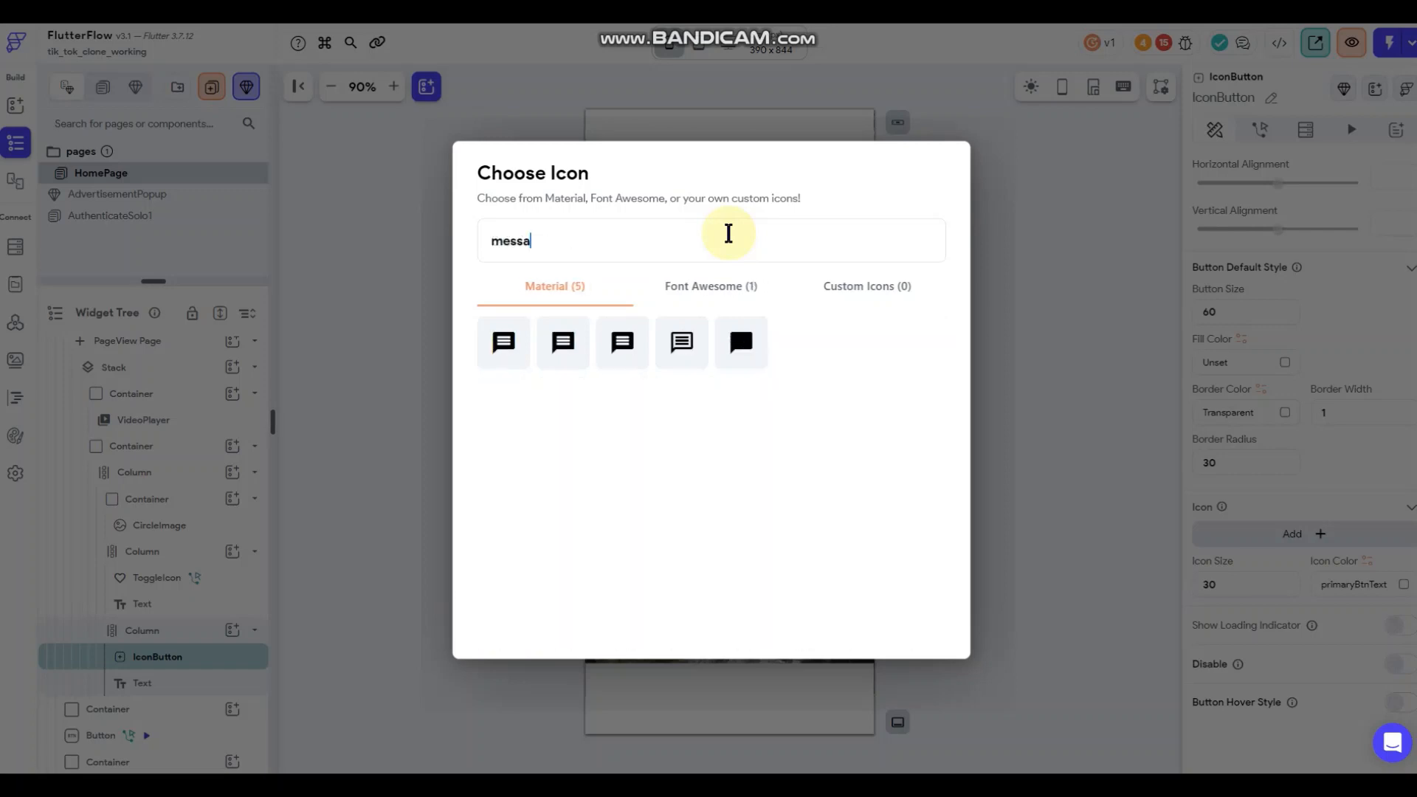
key(BackSpace)
key(BackSpace)
key(BackSpace)
key(BackSpace)
key(BackSpace)
Search the icon library for "foru" and use the Forum Outlined icon for the IconButton.
text(f)
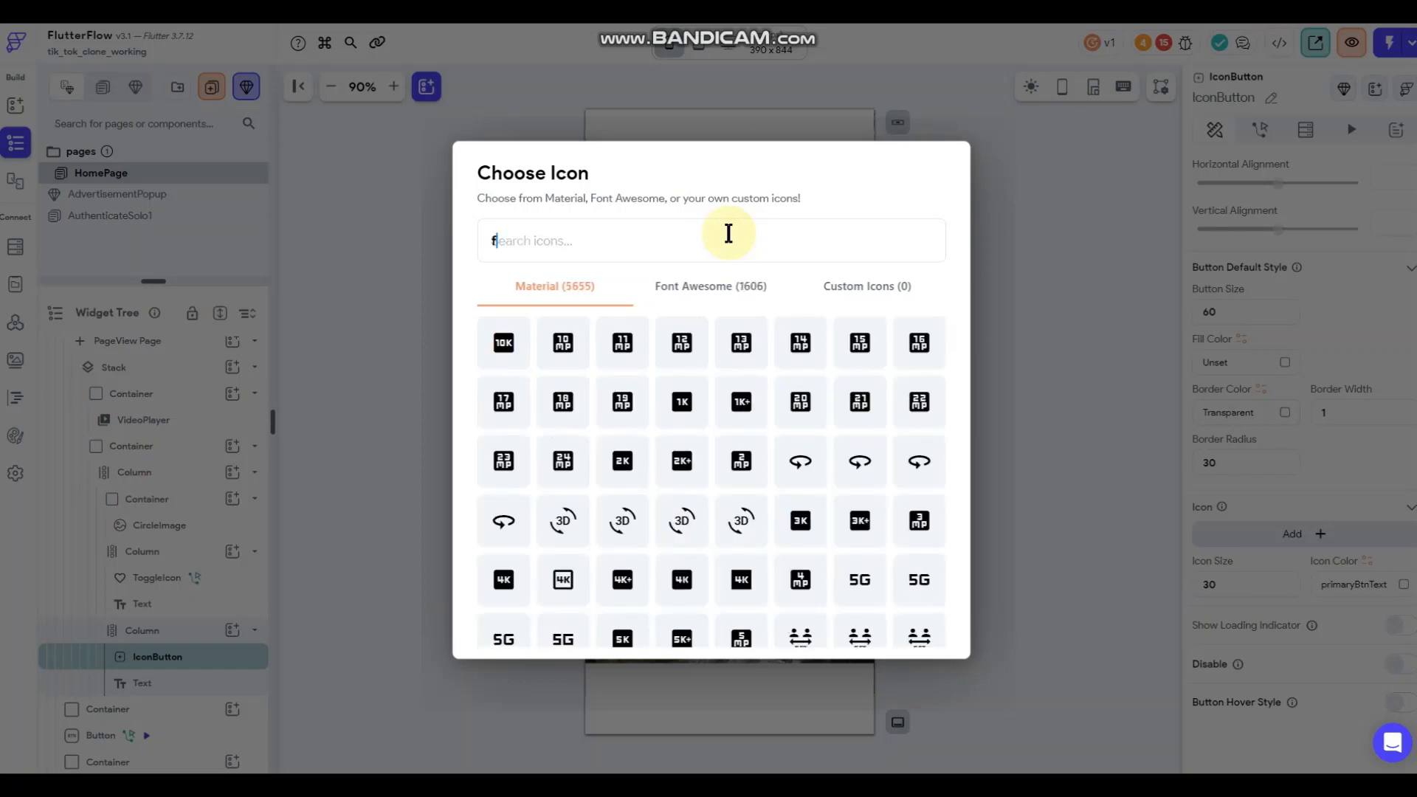
text(oru)
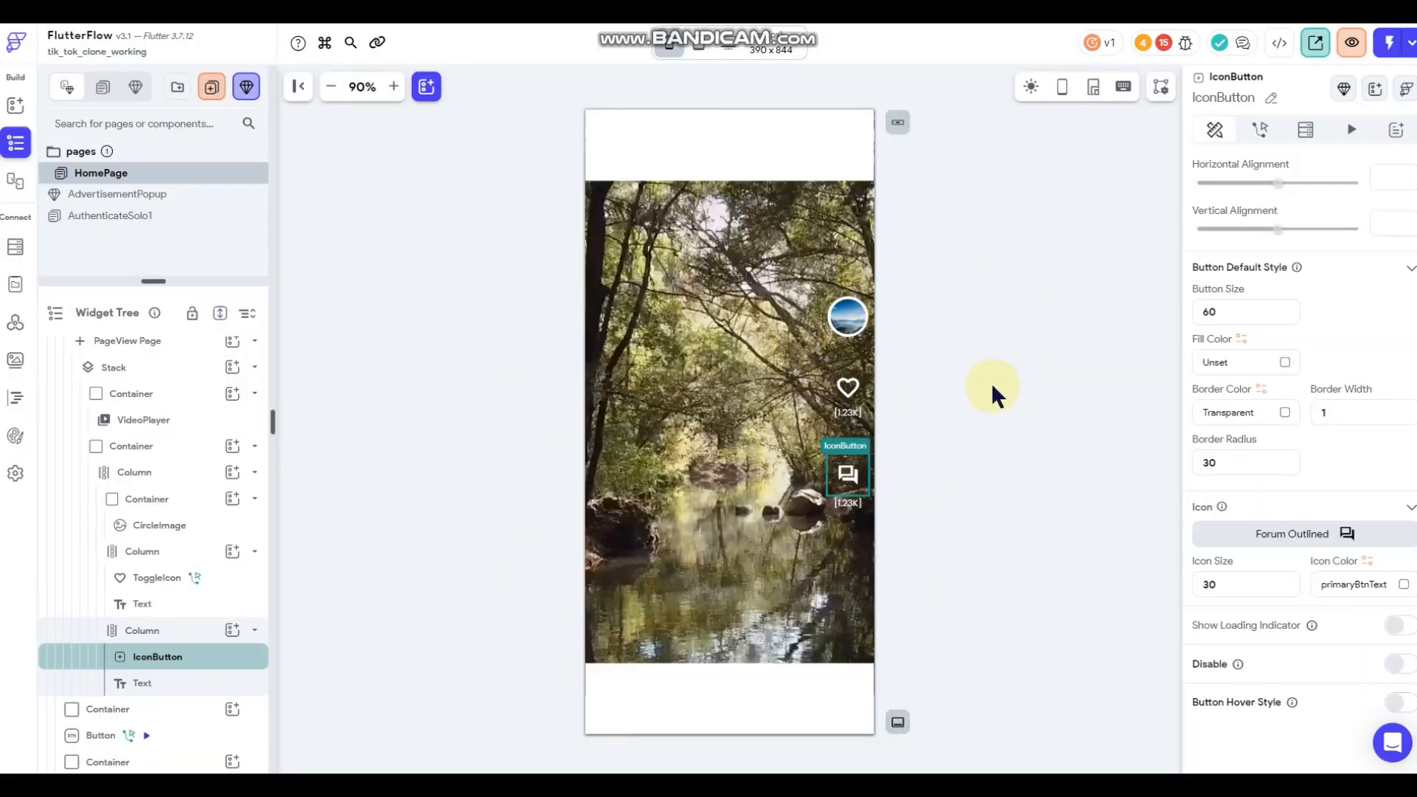
click(962, 428)
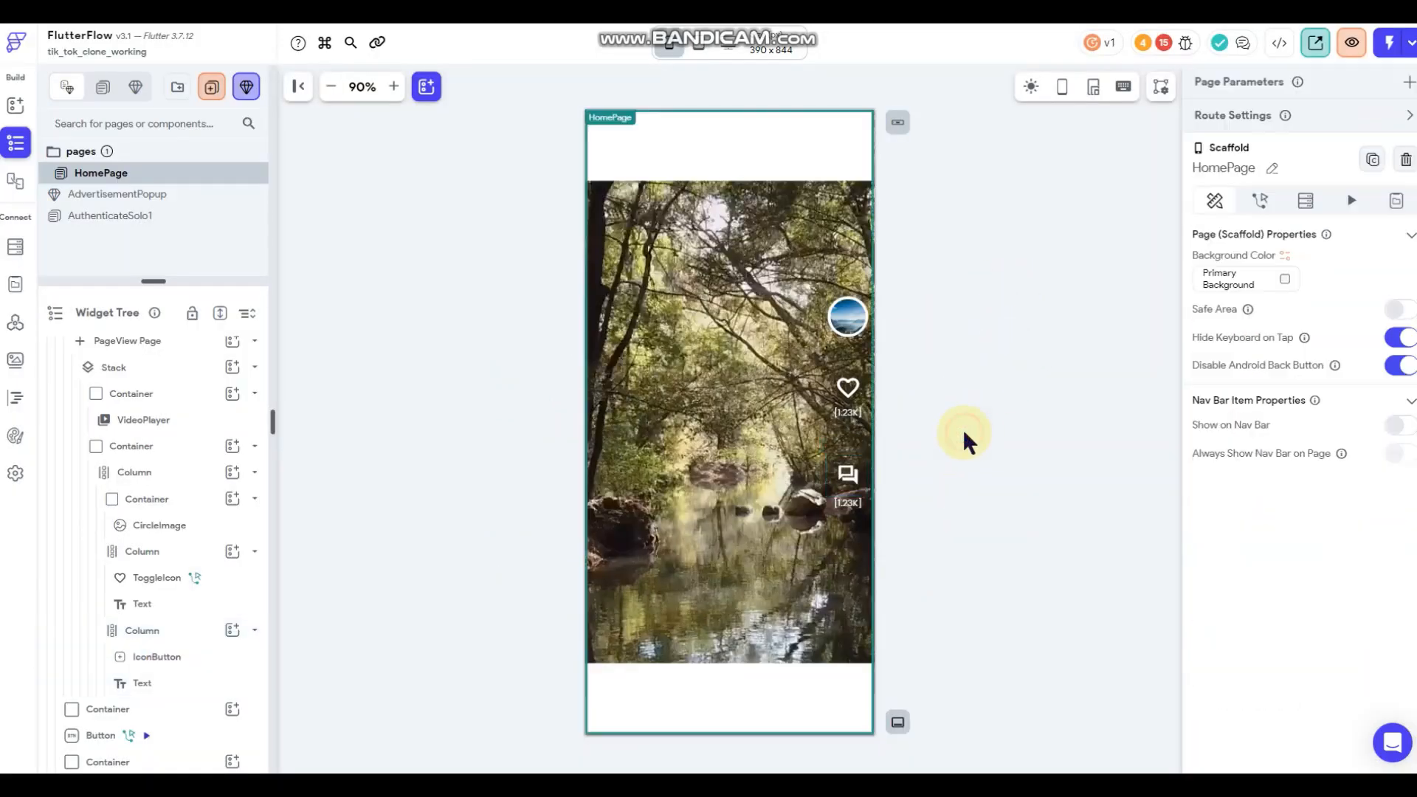
Check the heart ToggleIcon's size settings, then set the IconButton's button size to 50 and icon size to 35.
click(847, 386)
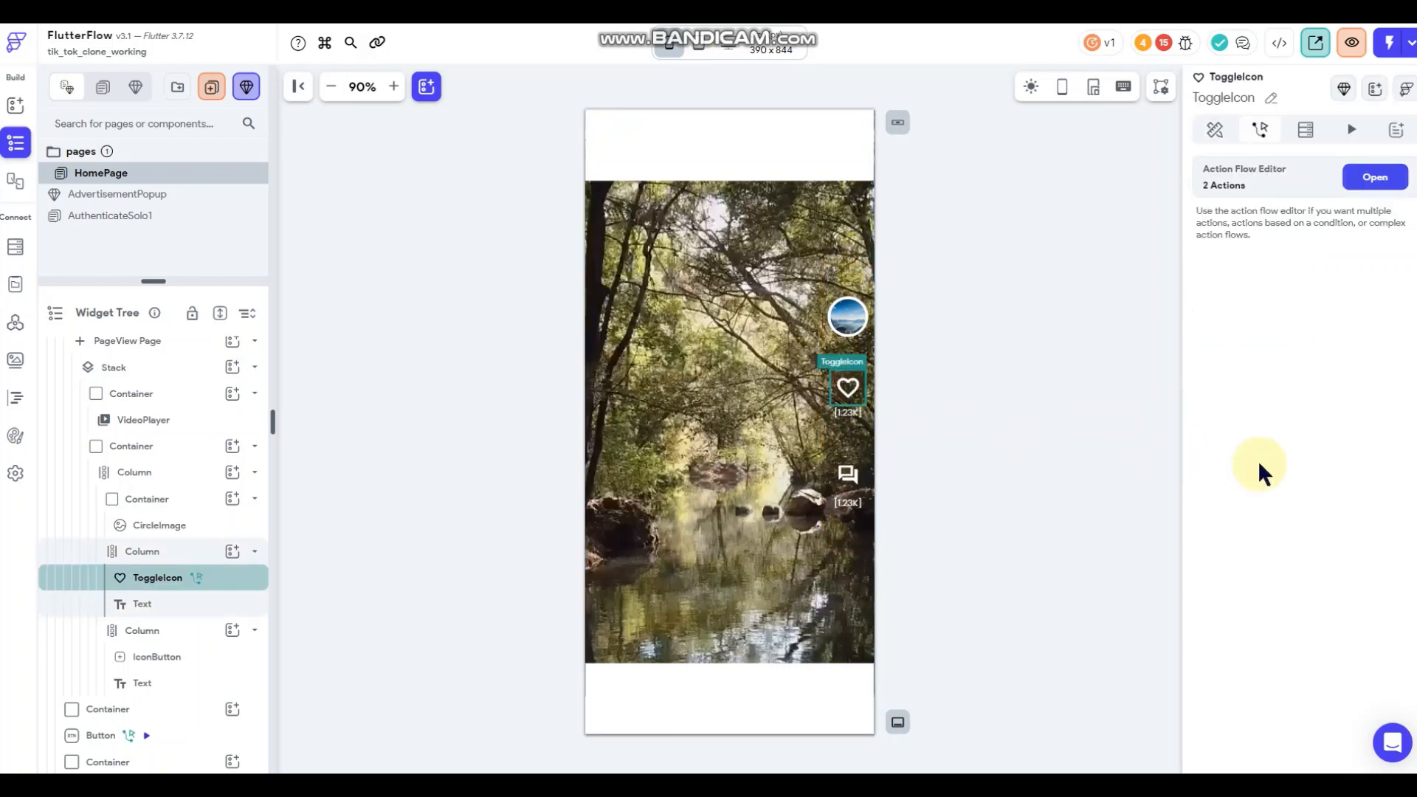
click(1210, 130)
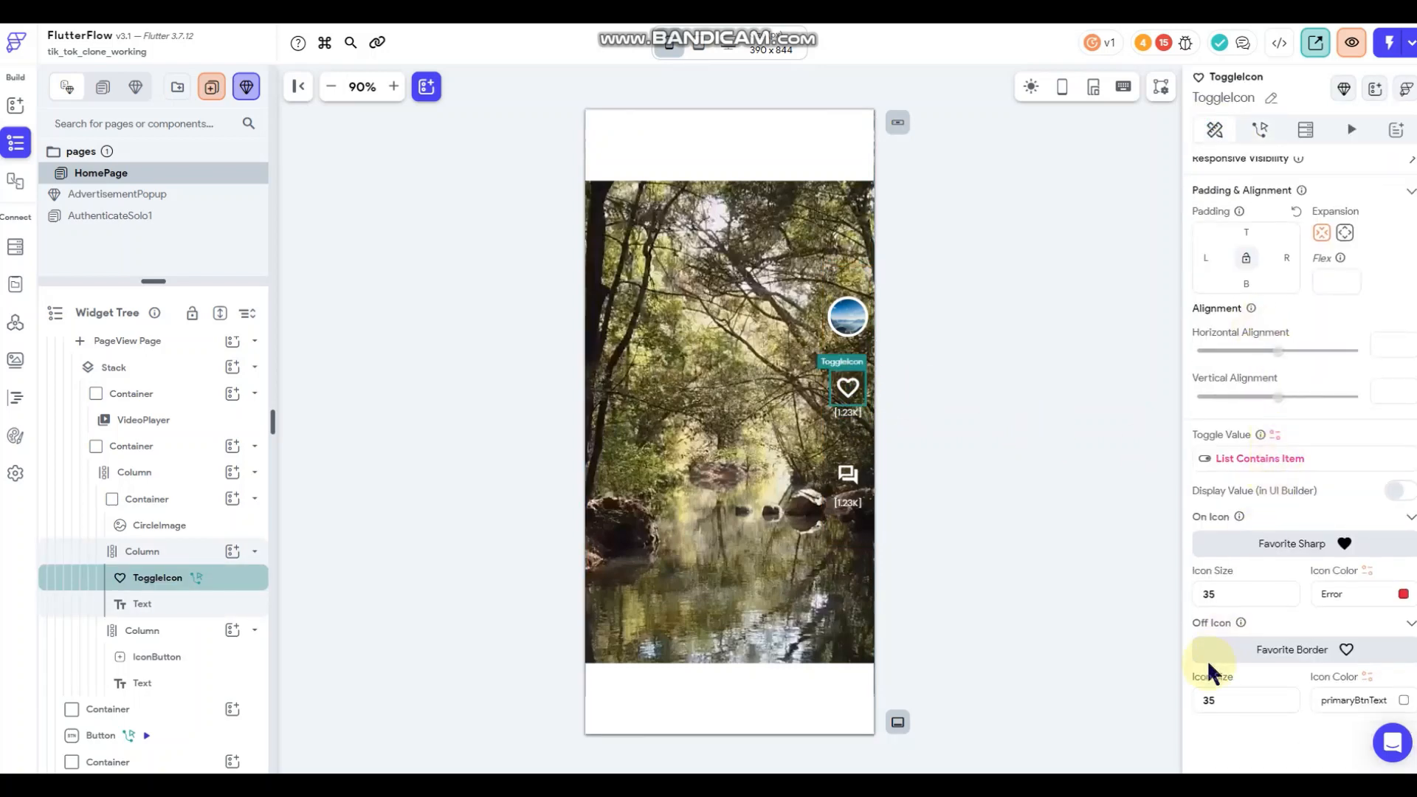
click(848, 472)
scroll(1228, 591, down, 3)
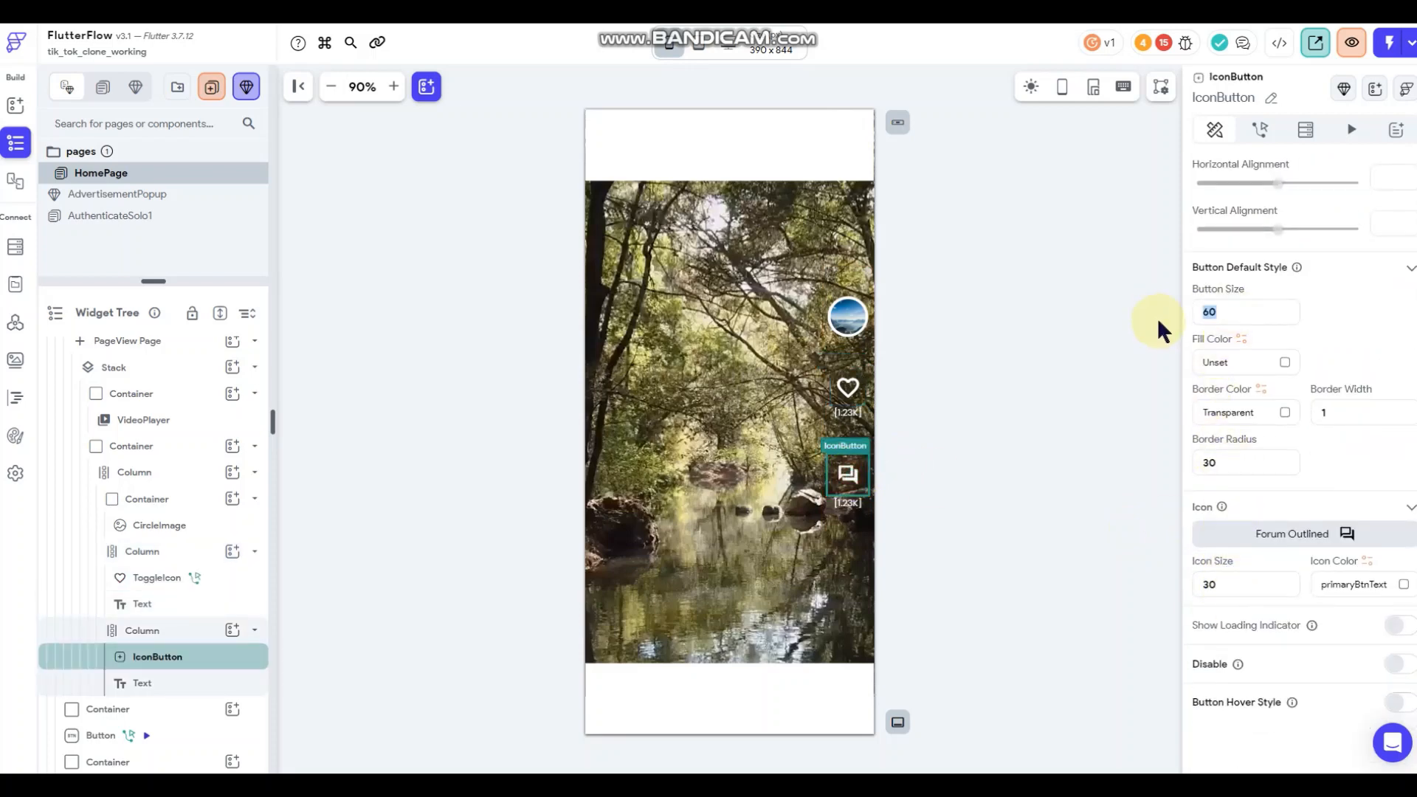
text(50)
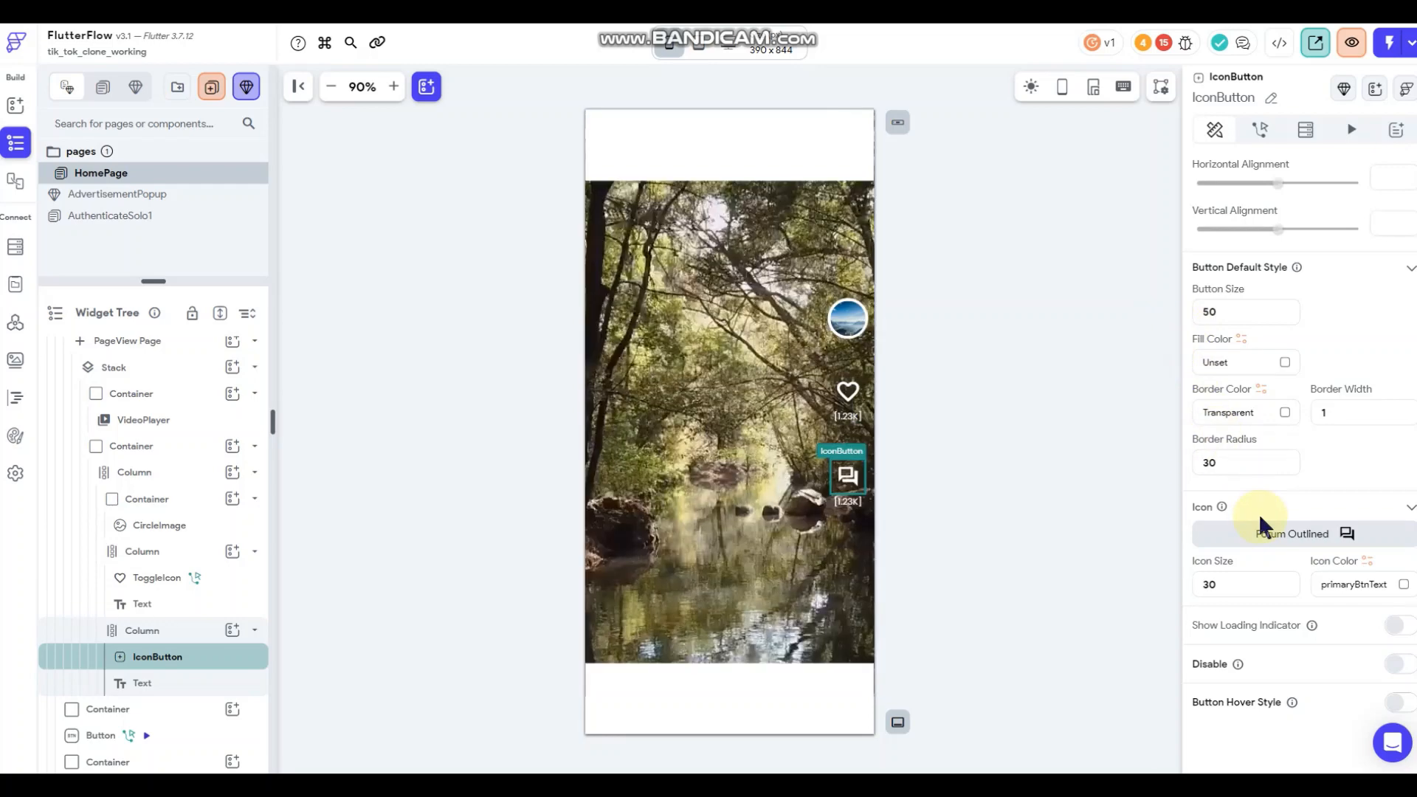
drag(1230, 583, 1178, 587)
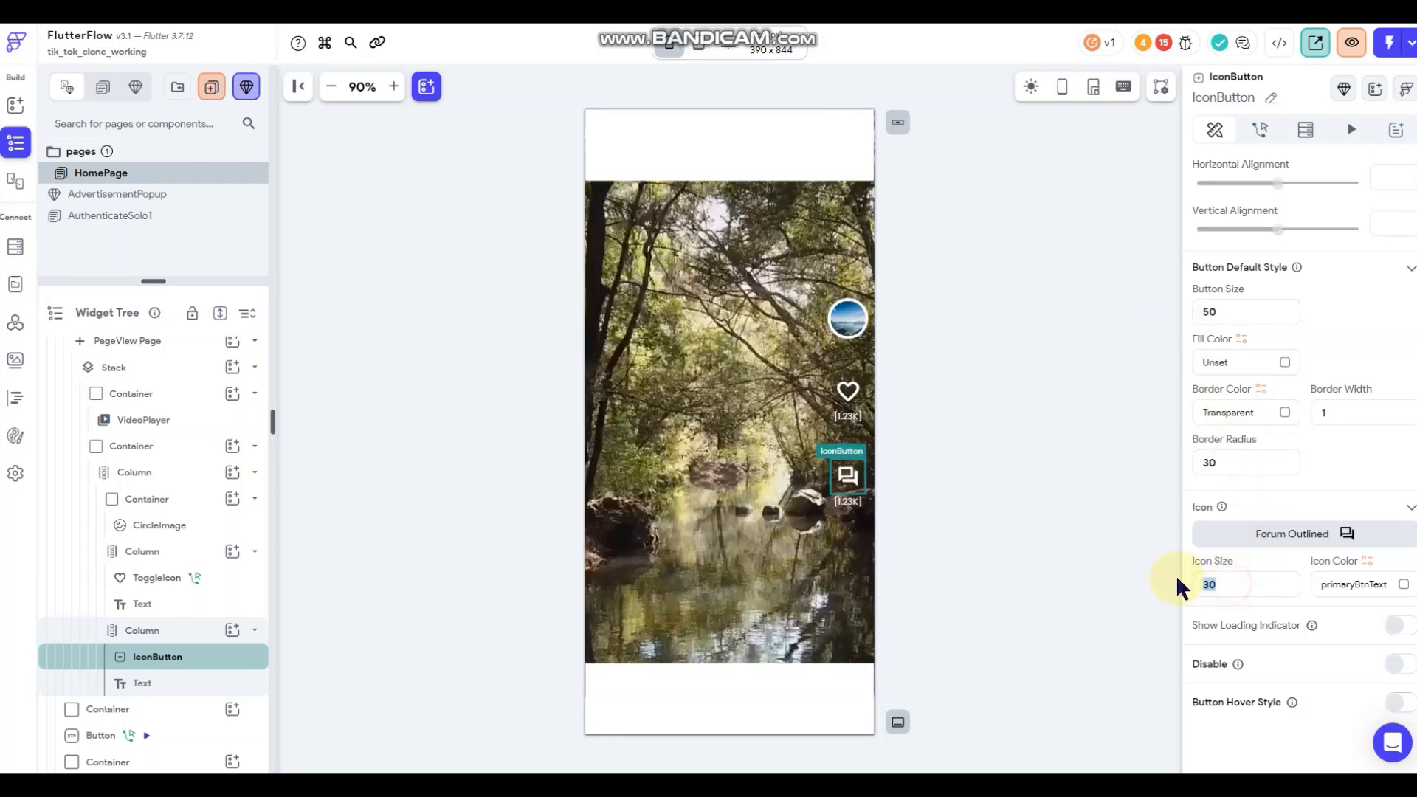
text(35)
click(998, 390)
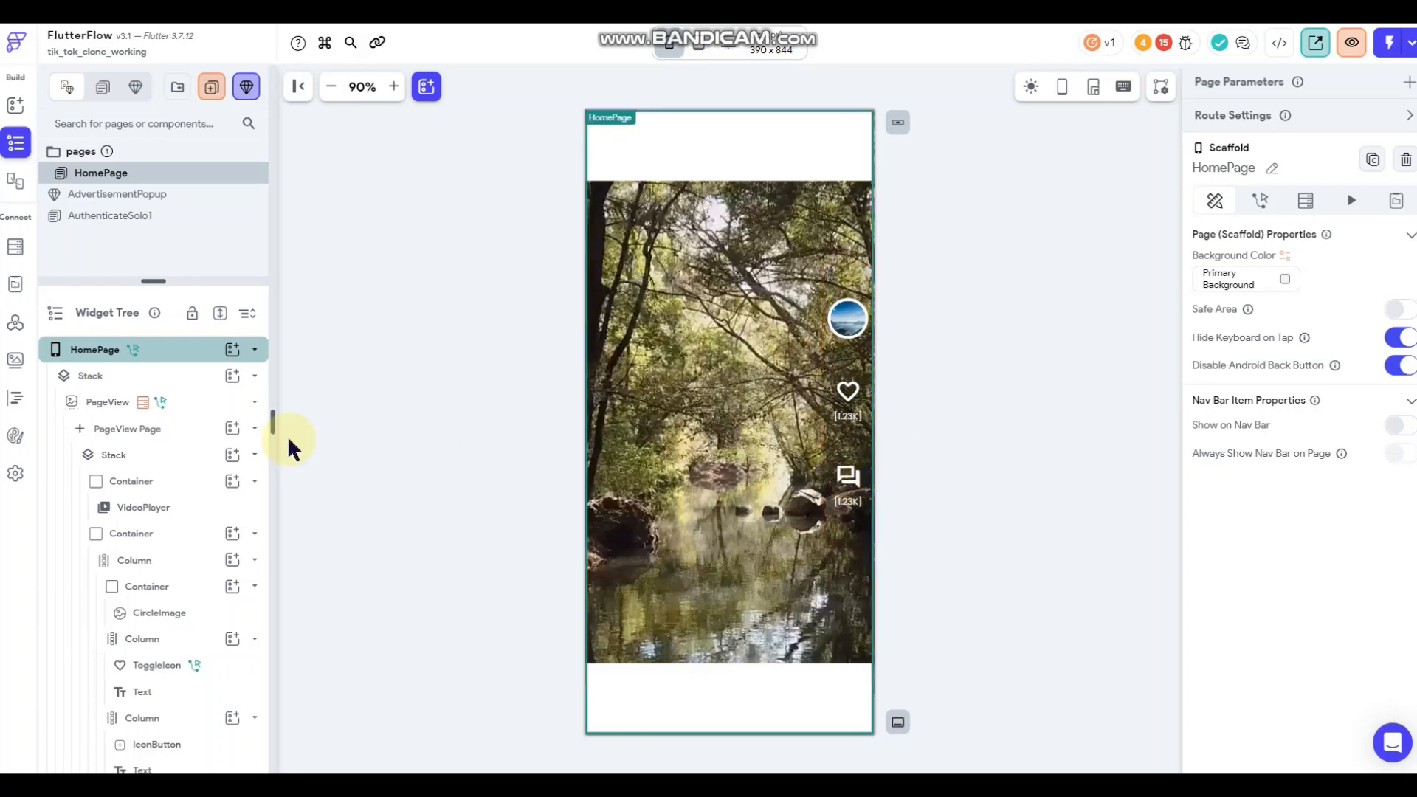
Create a Firestore subcollection named Comments under the Feed collection.
click(16, 246)
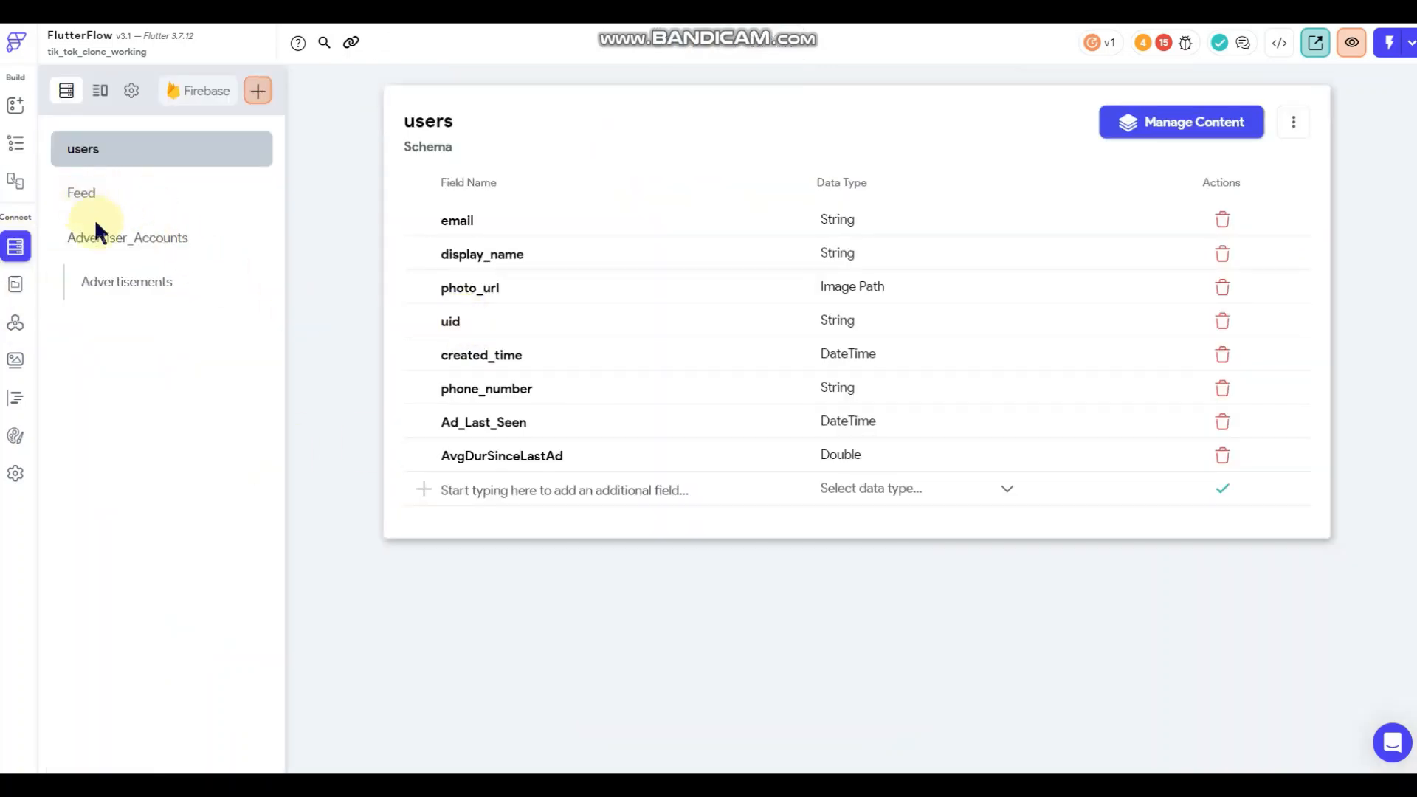
click(257, 90)
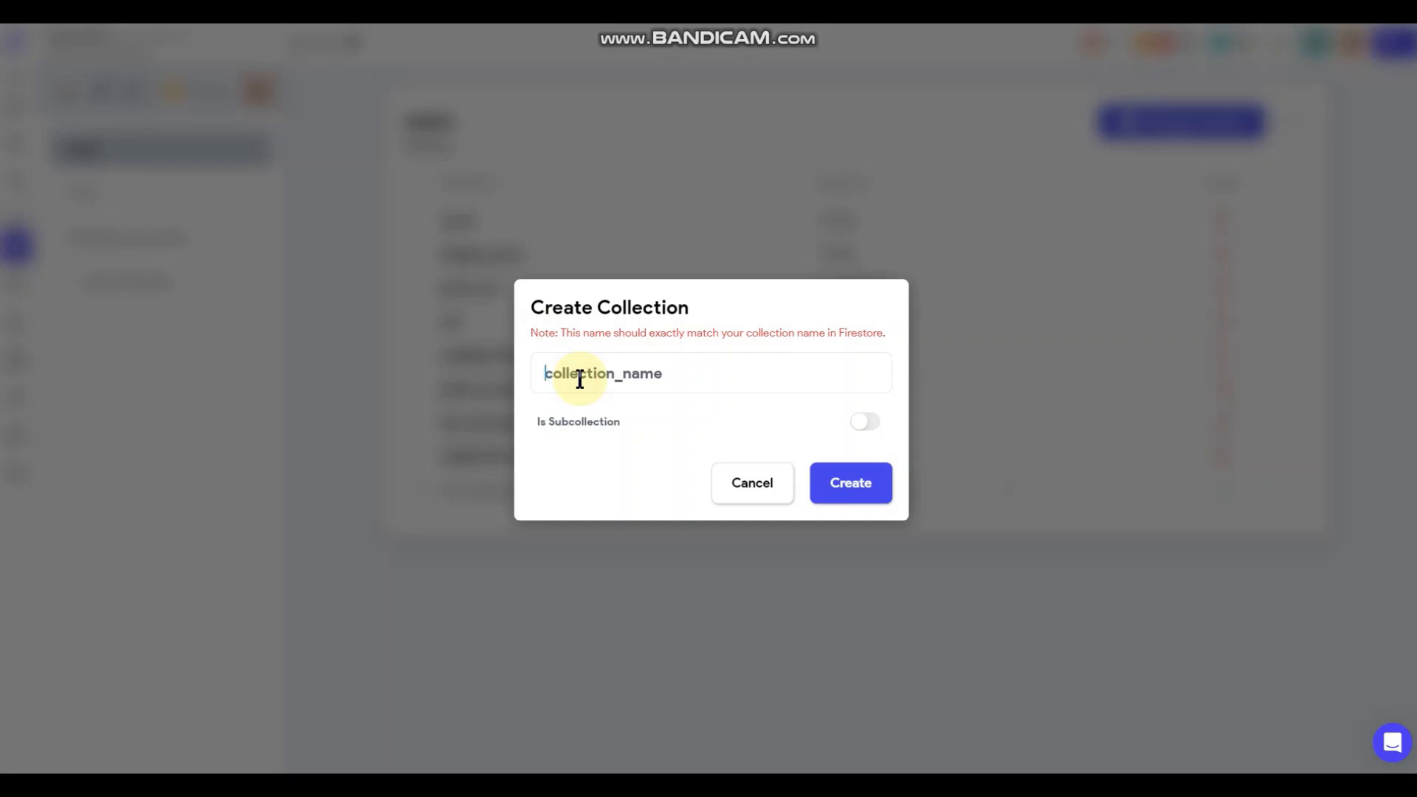
text(Comments)
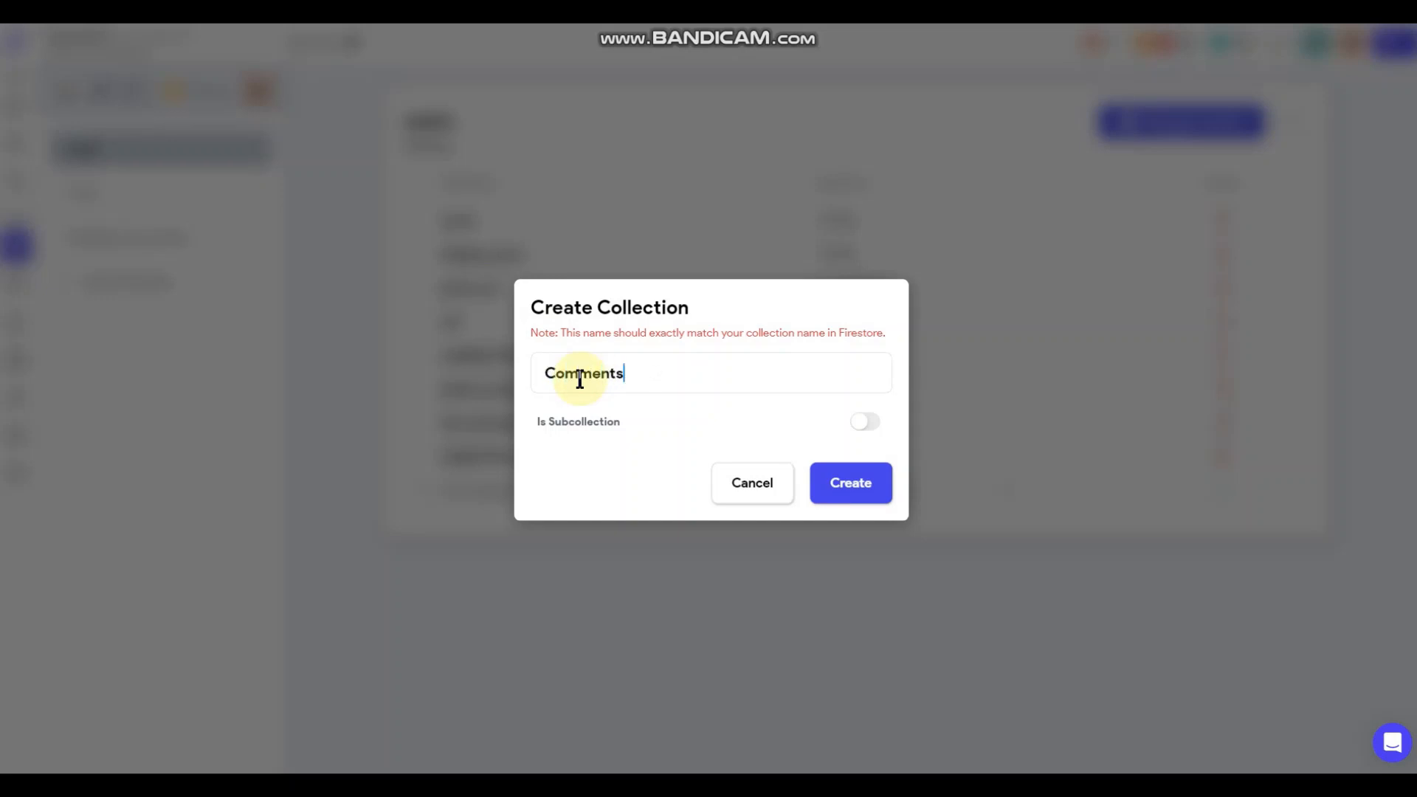
click(859, 422)
click(620, 347)
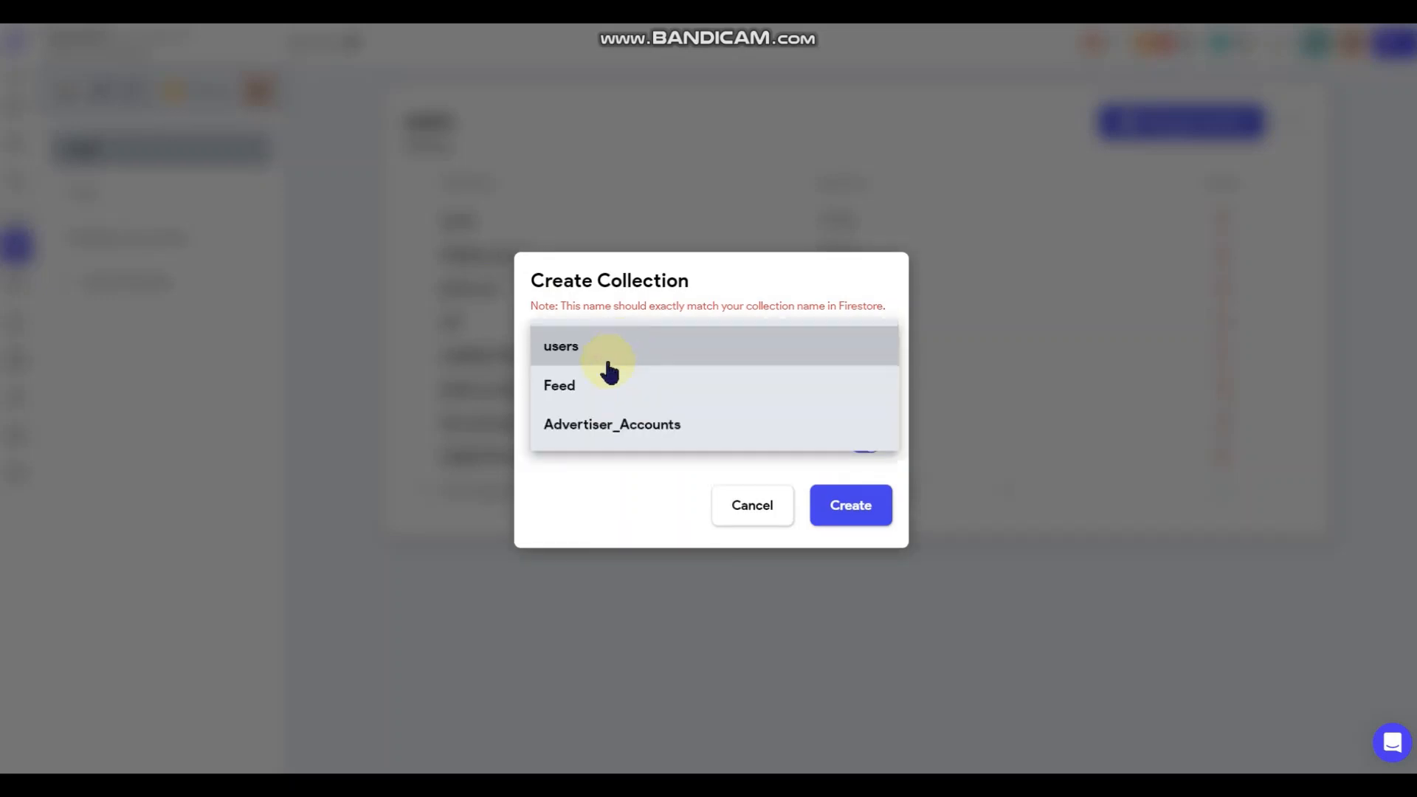
click(601, 390)
click(850, 509)
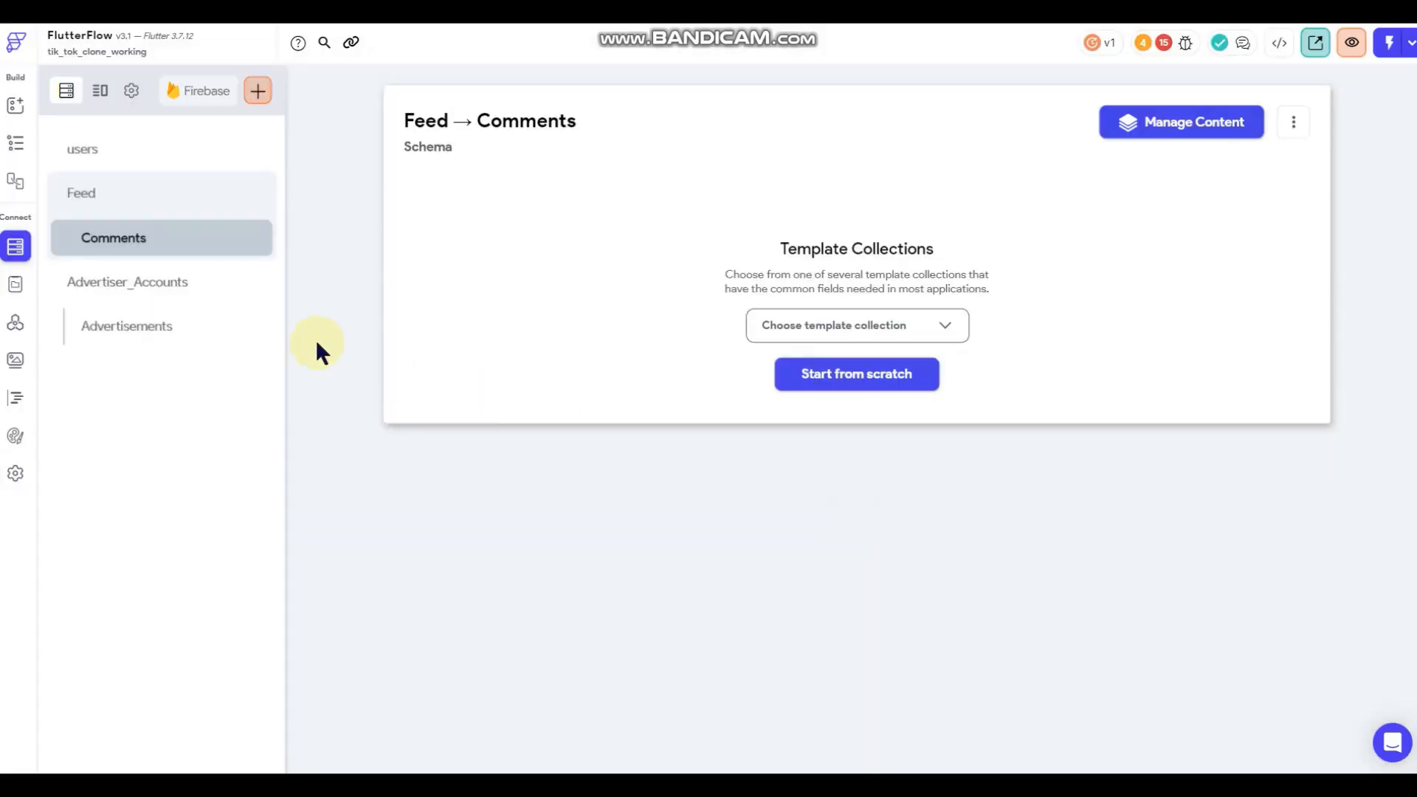
Start the Comments schema from scratch and add a DateCreated field of type DateTime.
click(849, 378)
click(578, 221)
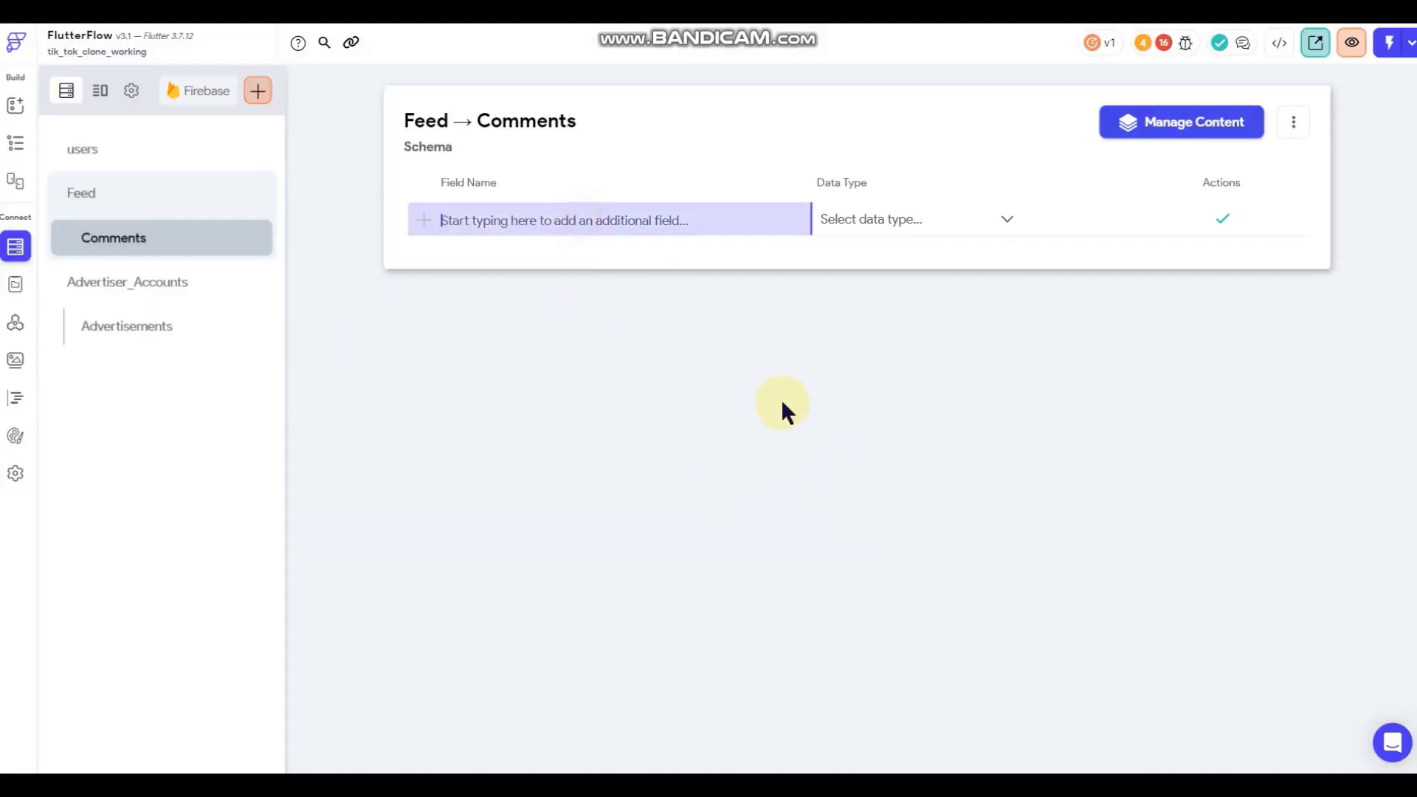
text(Date)
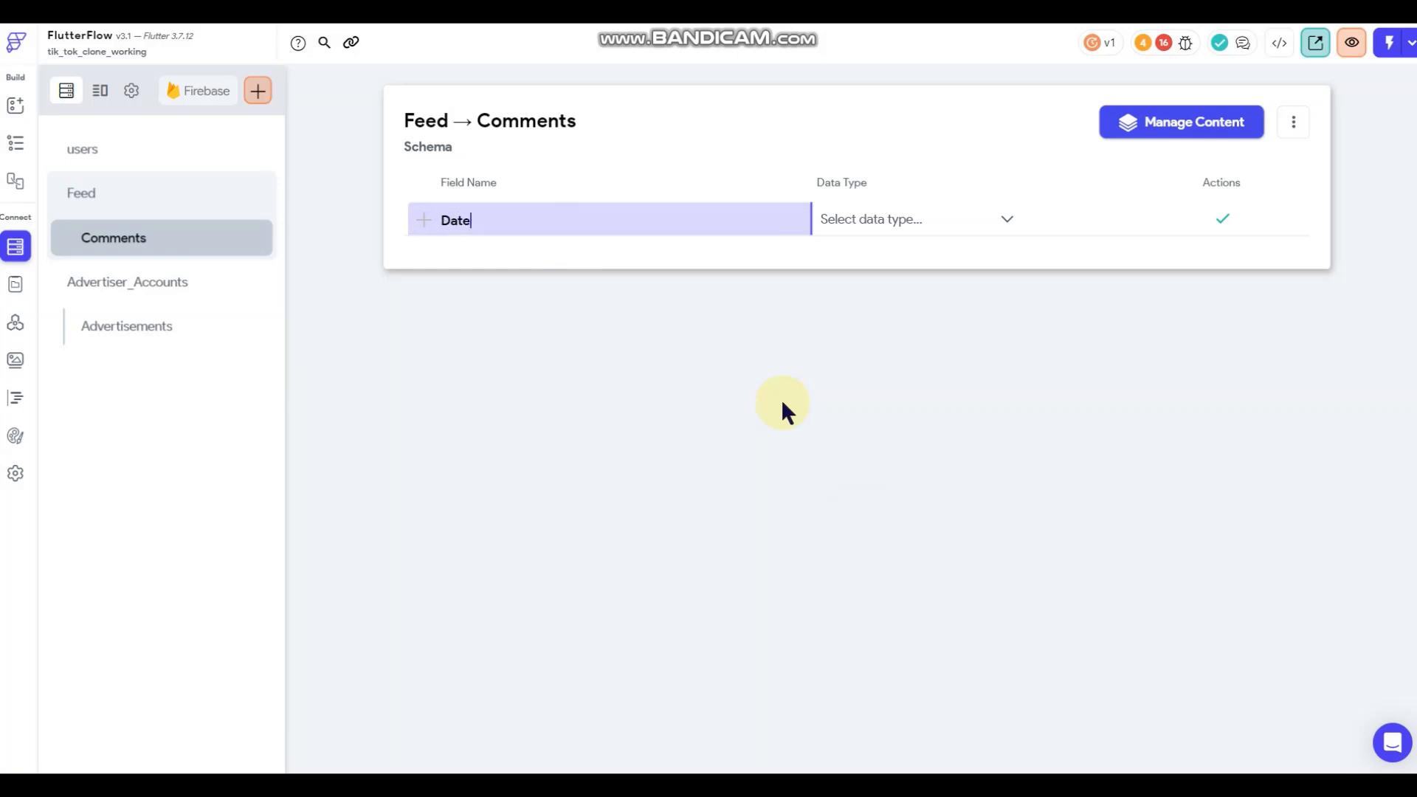
text(Created)
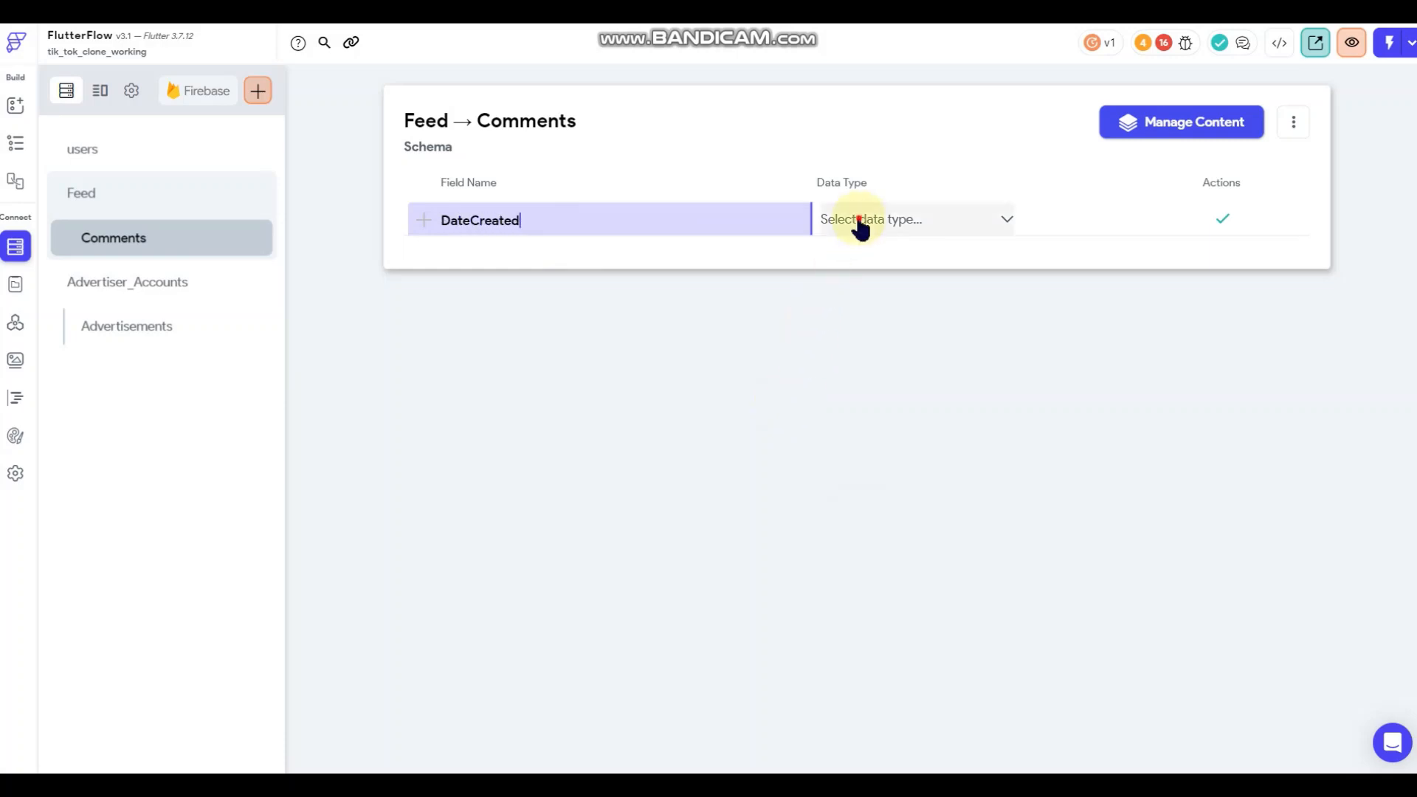
click(860, 222)
click(890, 615)
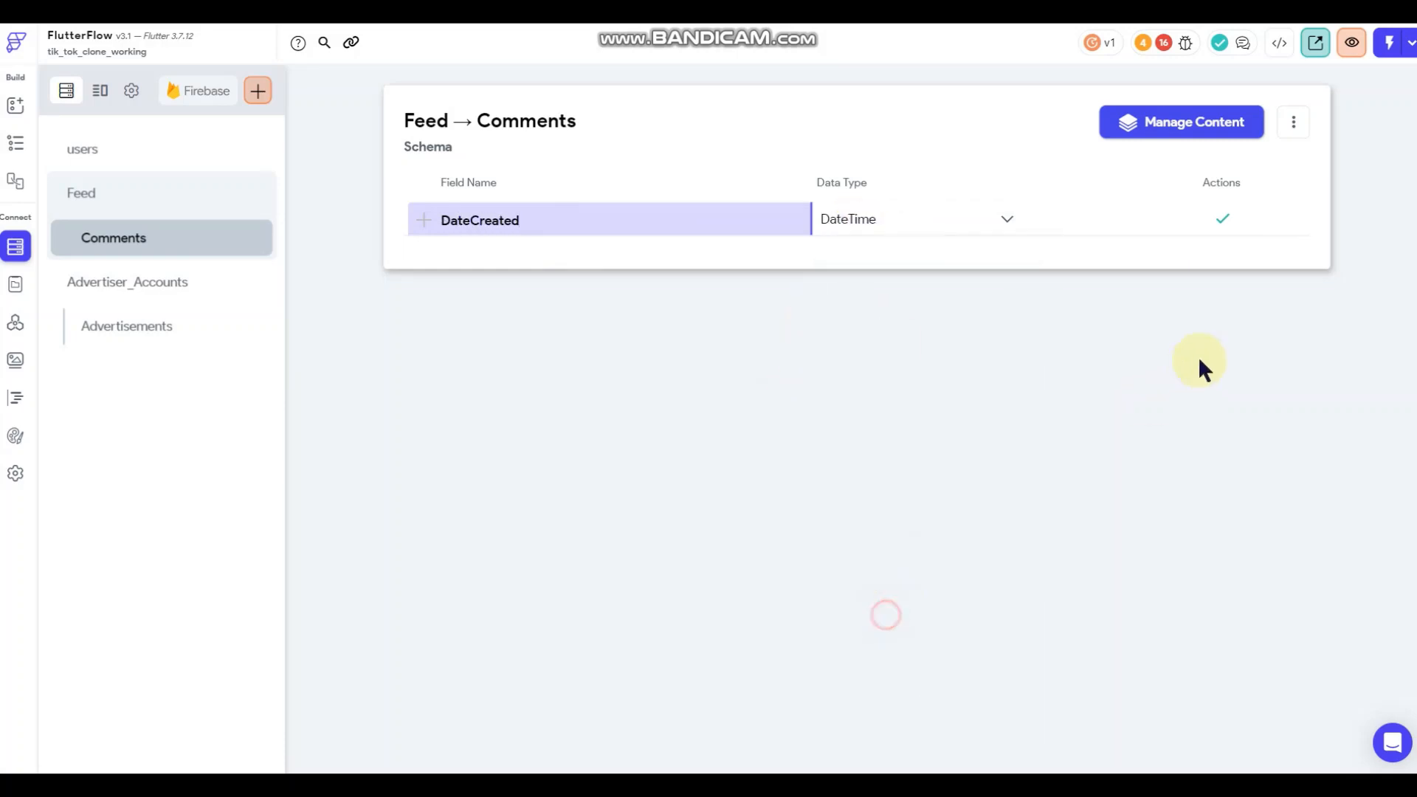
click(1224, 223)
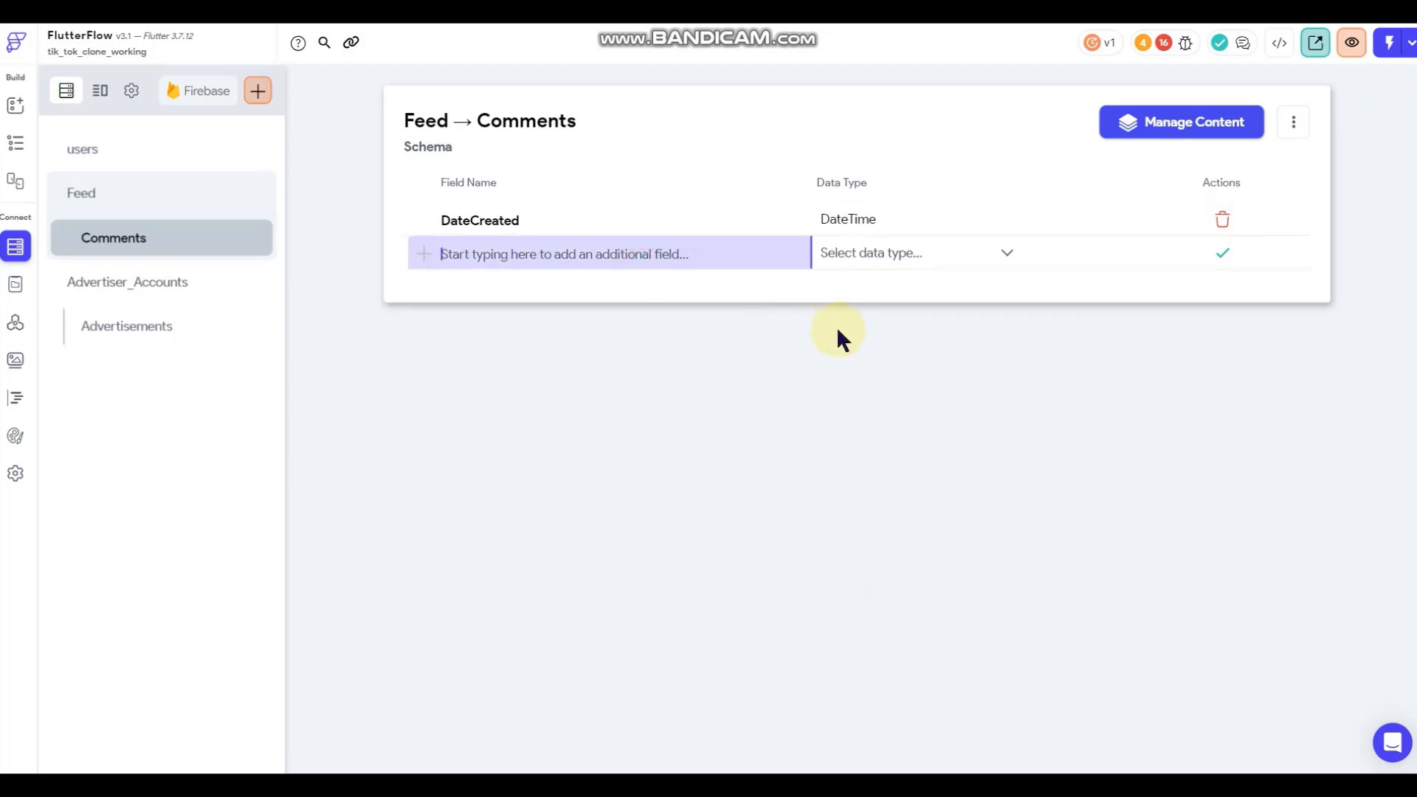
Add a CreatedBy_Ref field of type Doc Reference (users) to the Comments schema.
text(CreatedB)
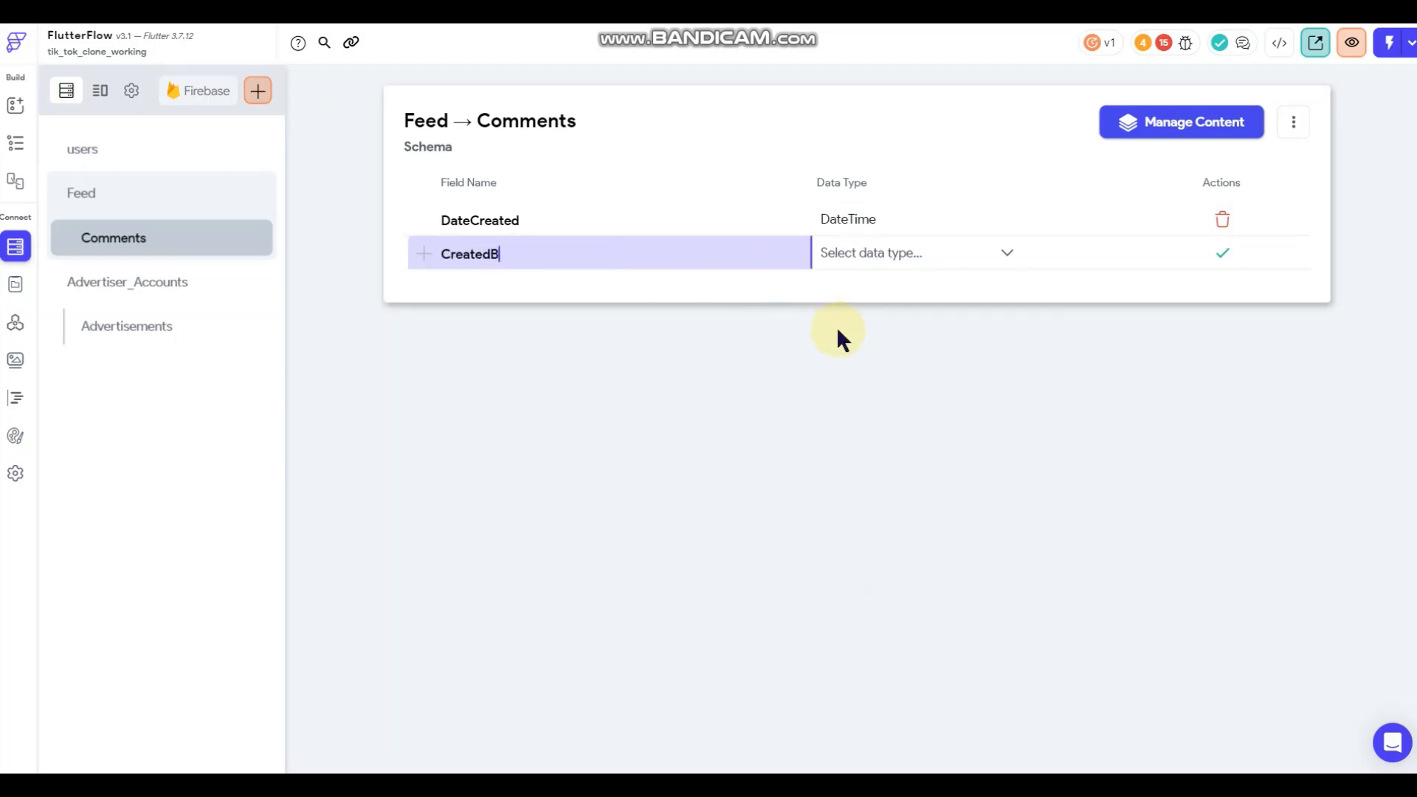
text(y_Ref)
click(926, 259)
click(948, 484)
click(917, 526)
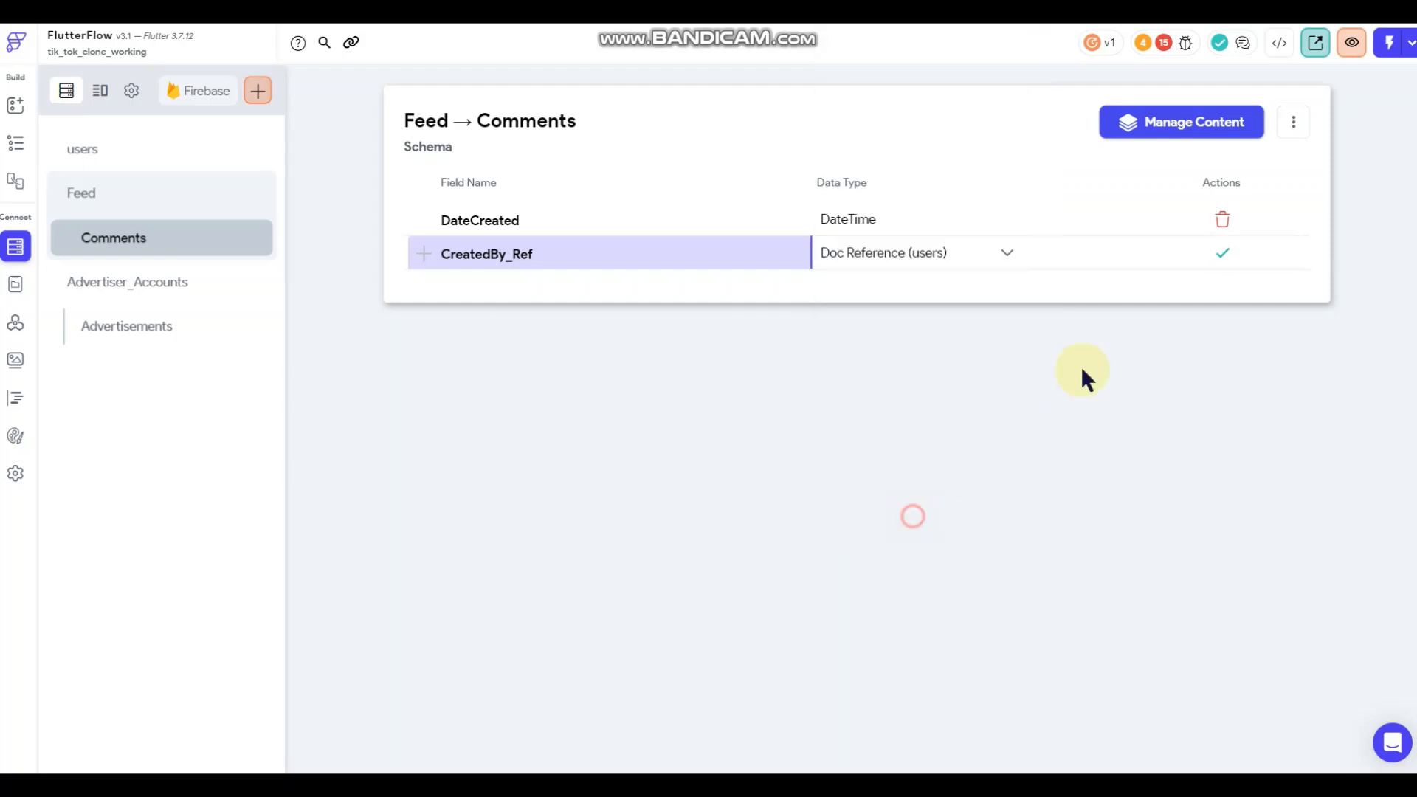
click(1224, 255)
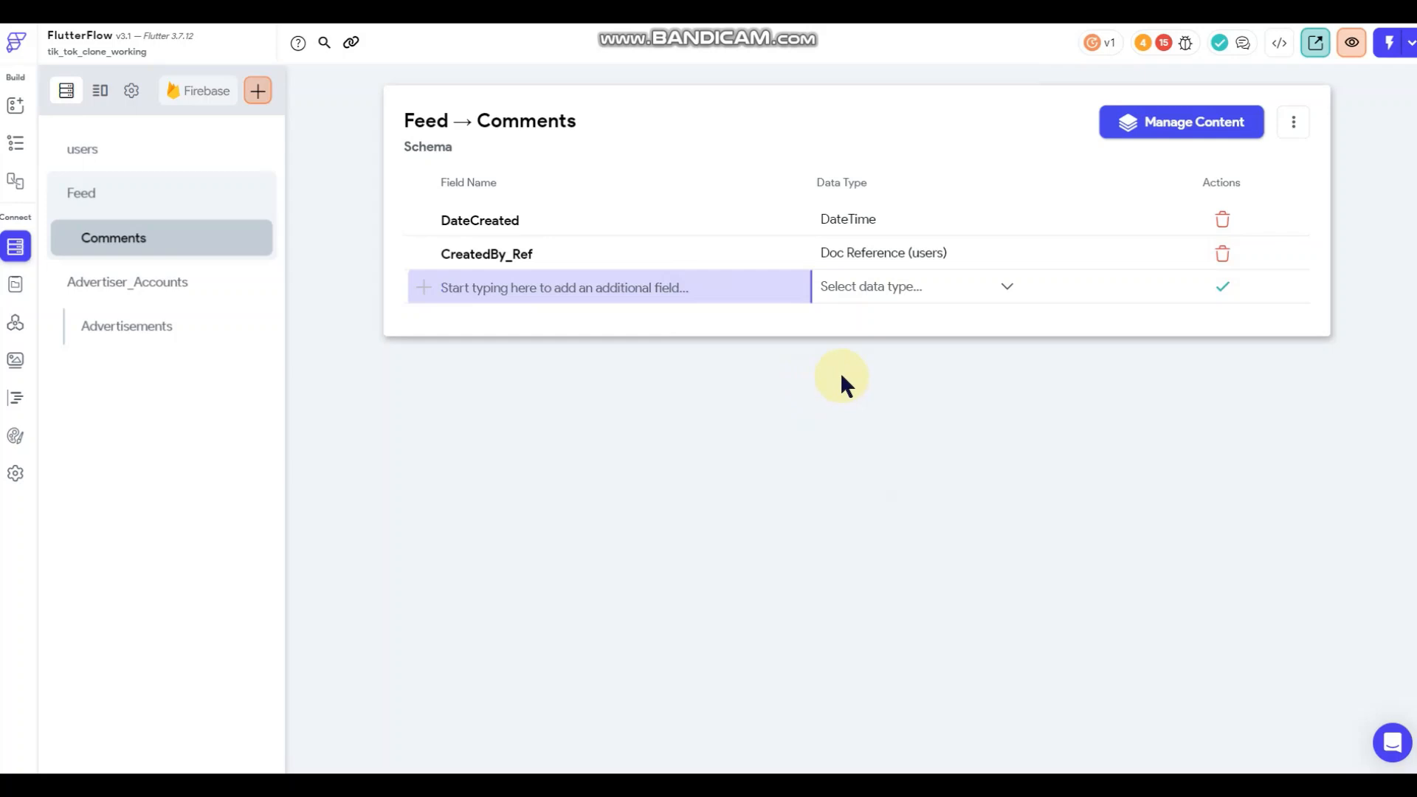
Add a Content field of type String to the Comments schema.
text(Content)
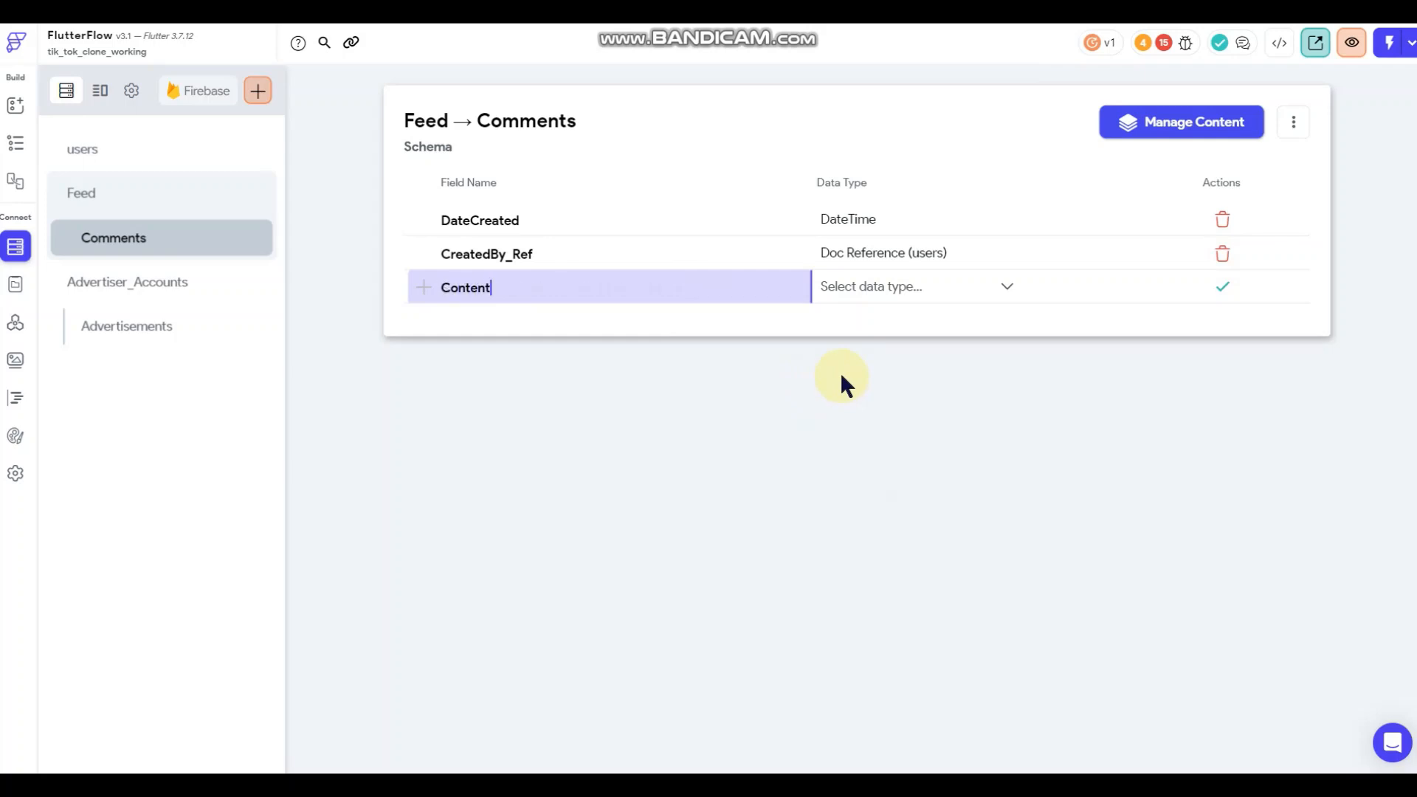
click(844, 284)
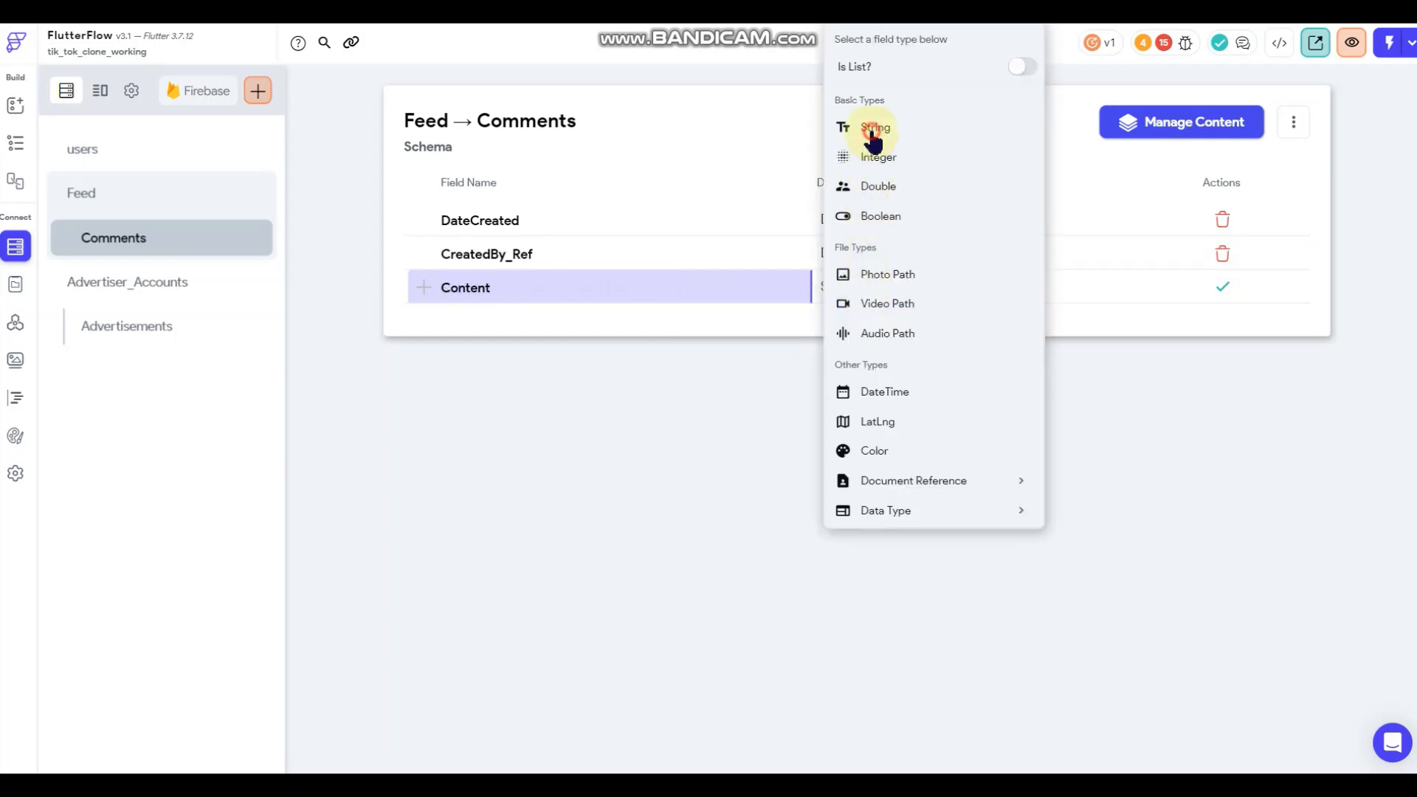
click(872, 132)
click(1225, 289)
Add a TaggedUser_Ref field of type Doc Reference (users) to the Comments schema.
click(690, 324)
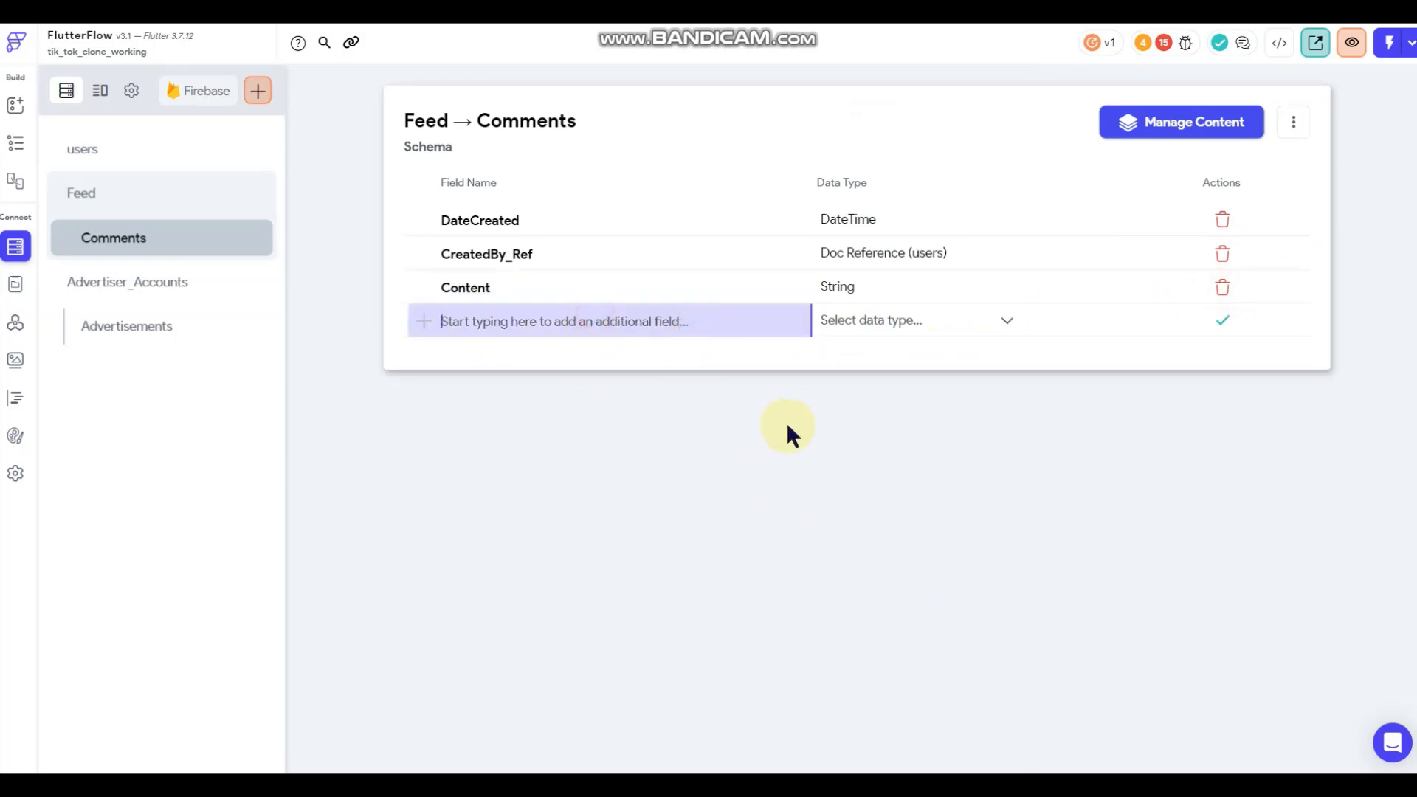
text(TaggedUser)
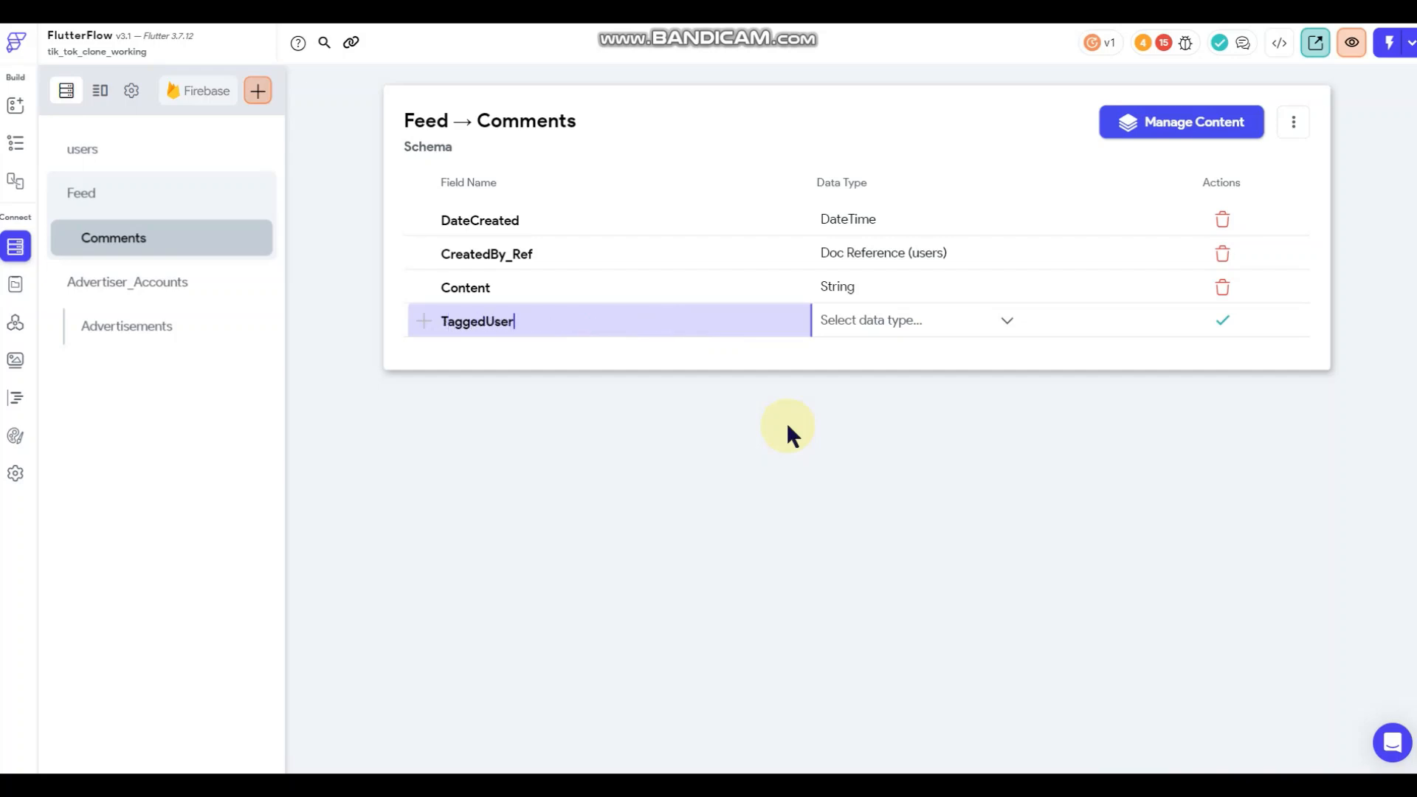
text(_Ref)
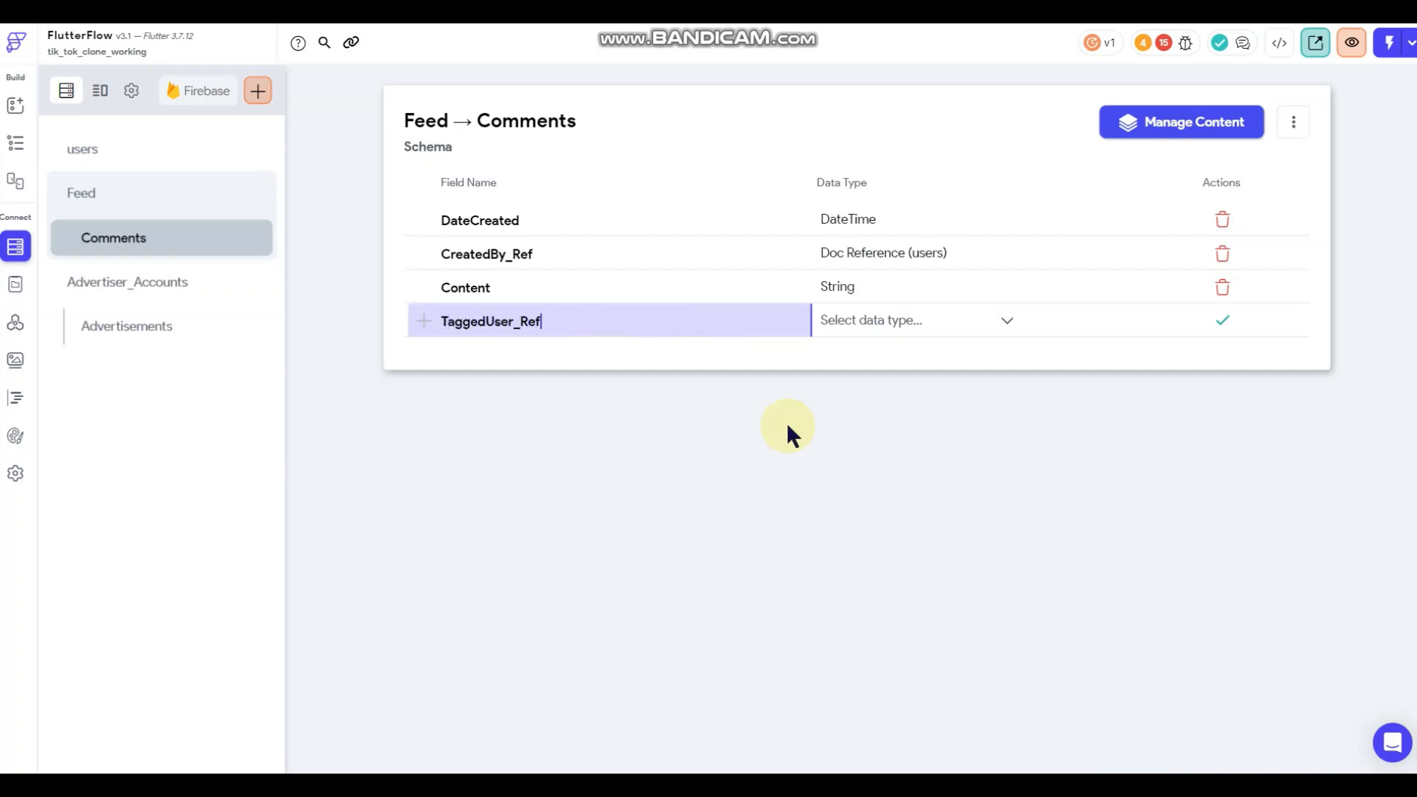
click(871, 320)
click(905, 511)
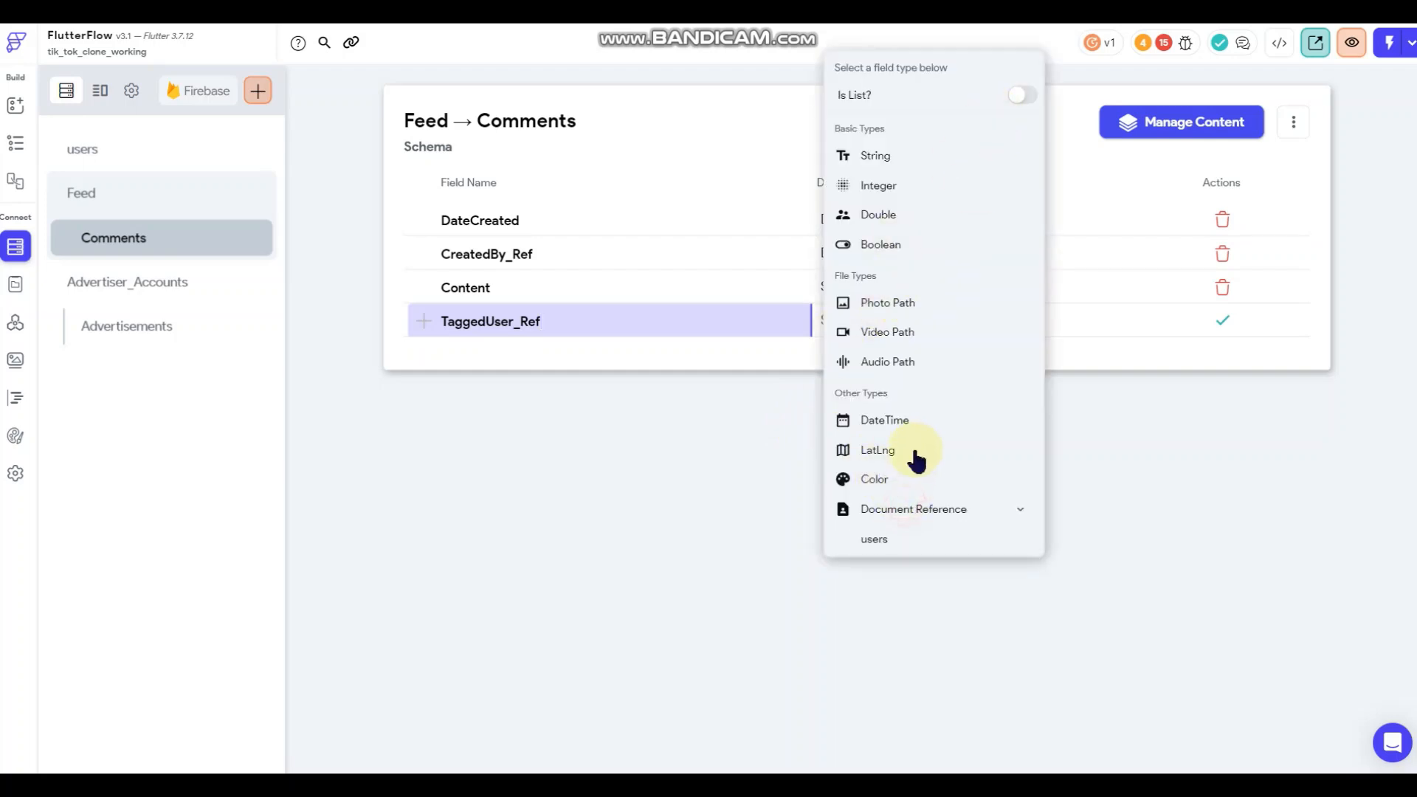
scroll(885, 475, down, 1)
click(874, 465)
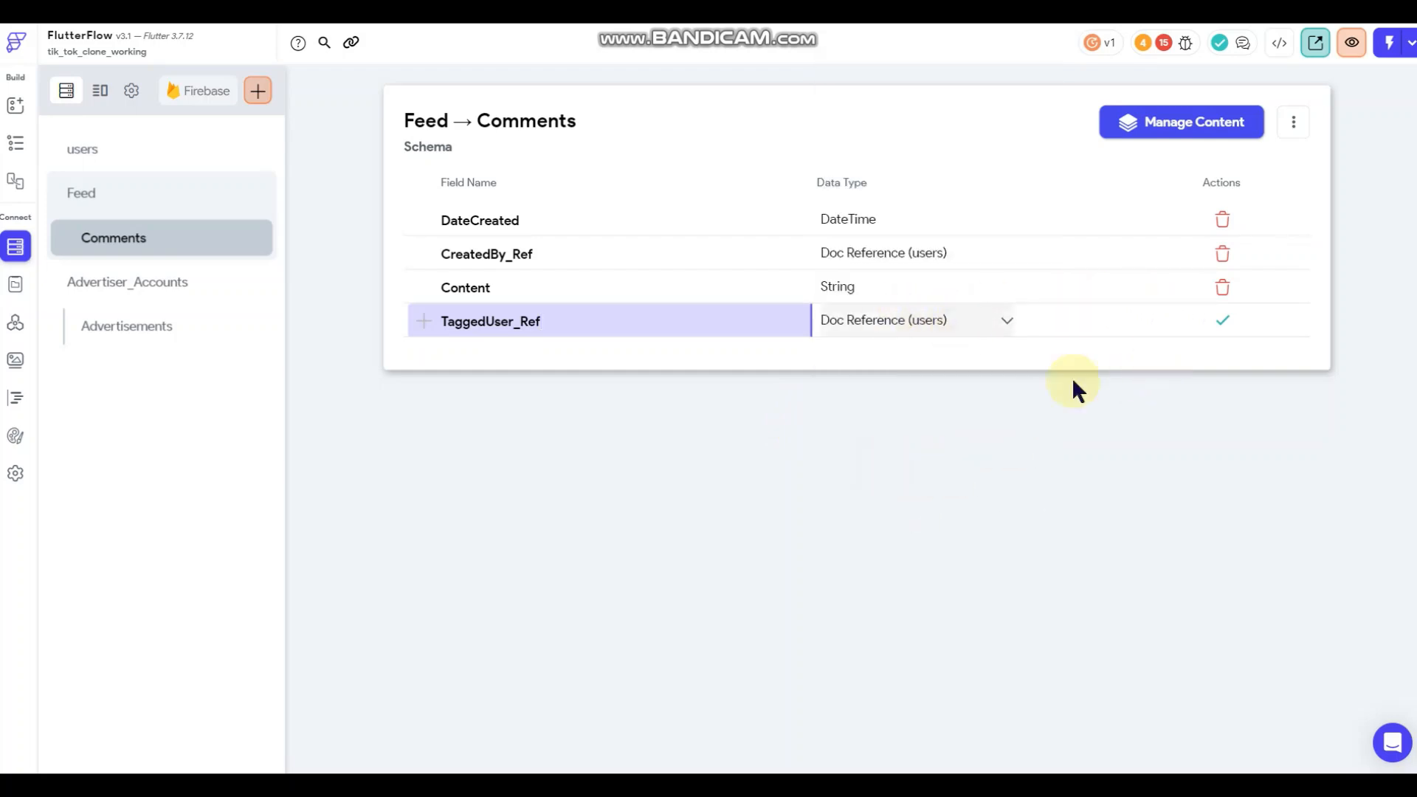
click(1222, 321)
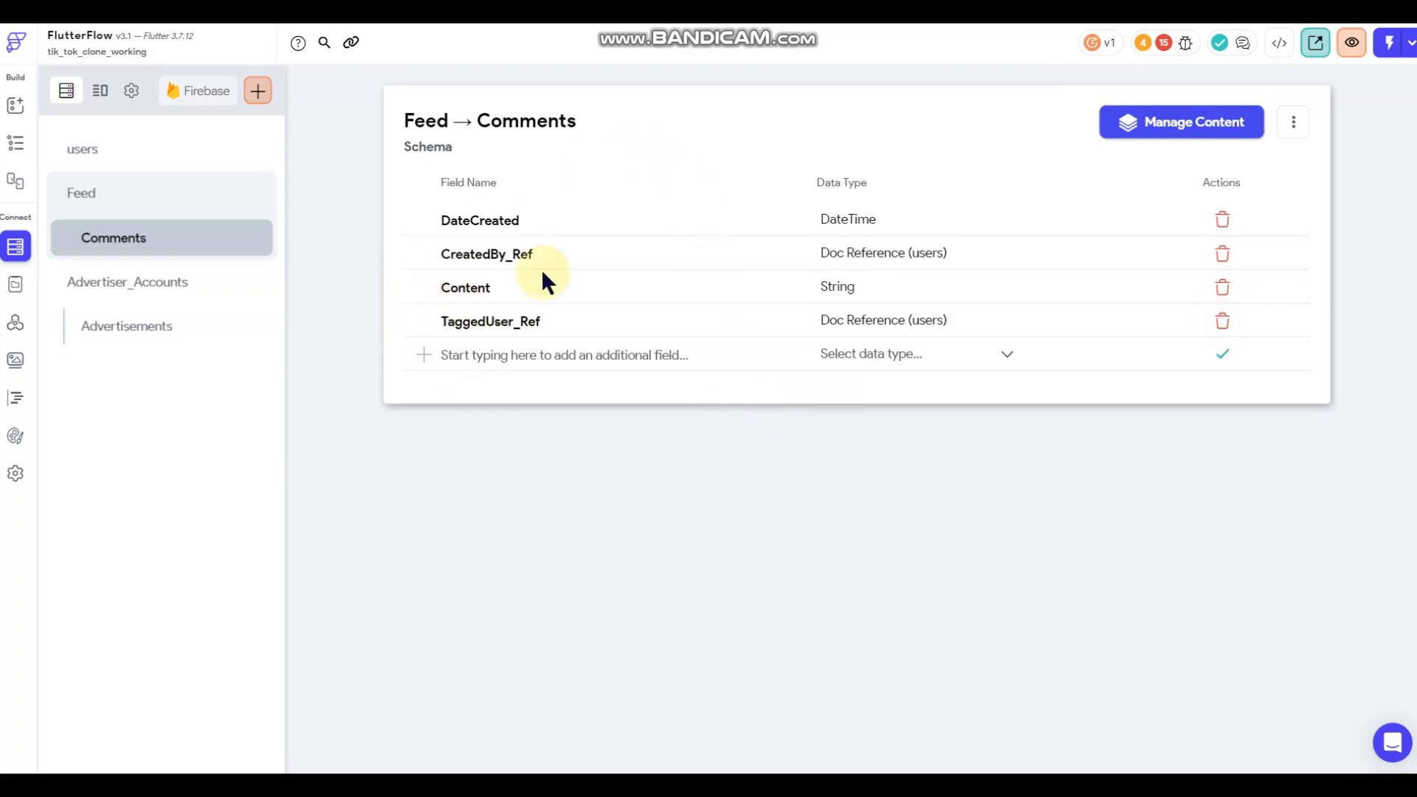
Return to the HomePage design and examine the variable options and Feed Document properties for the Text under the comment icon.
click(18, 151)
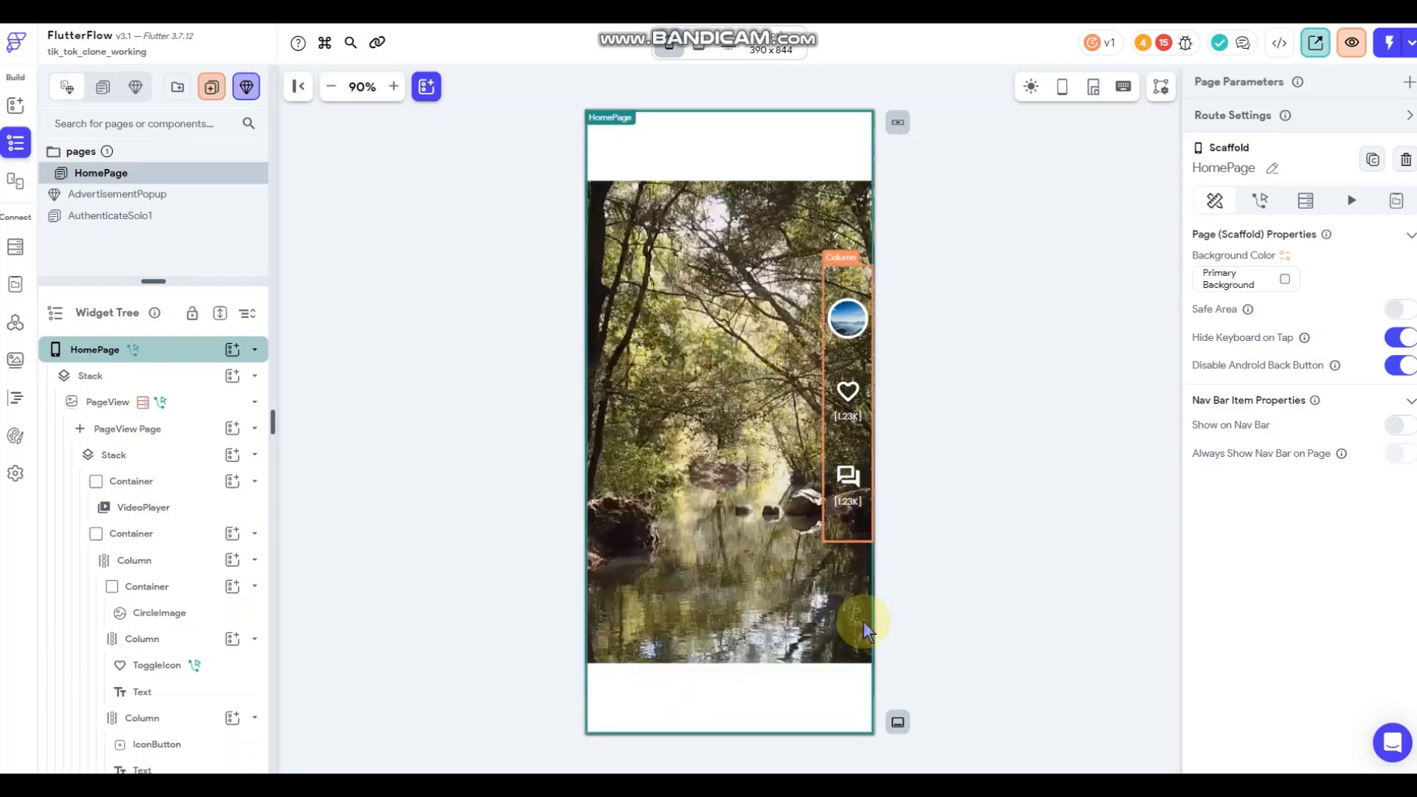
click(849, 478)
click(847, 502)
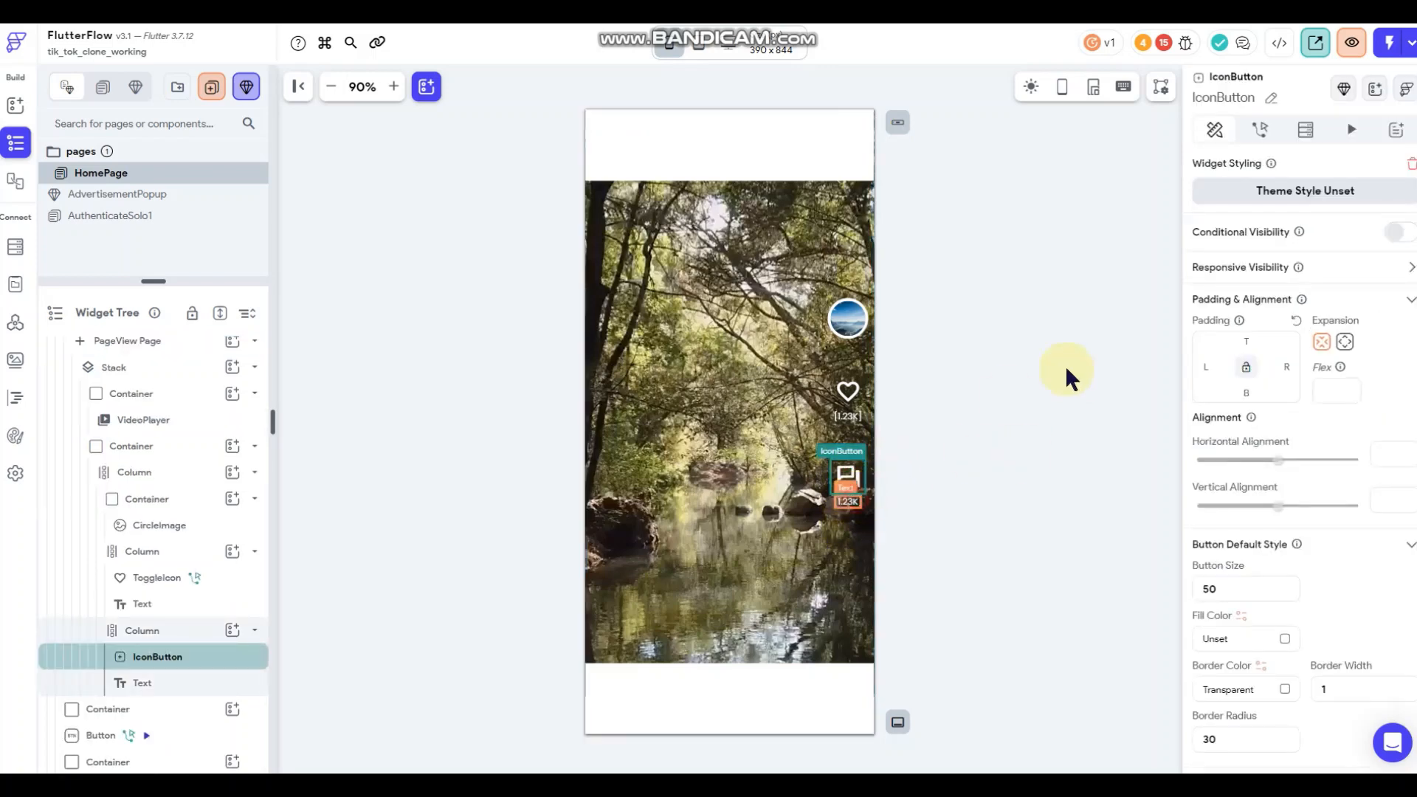
click(1228, 252)
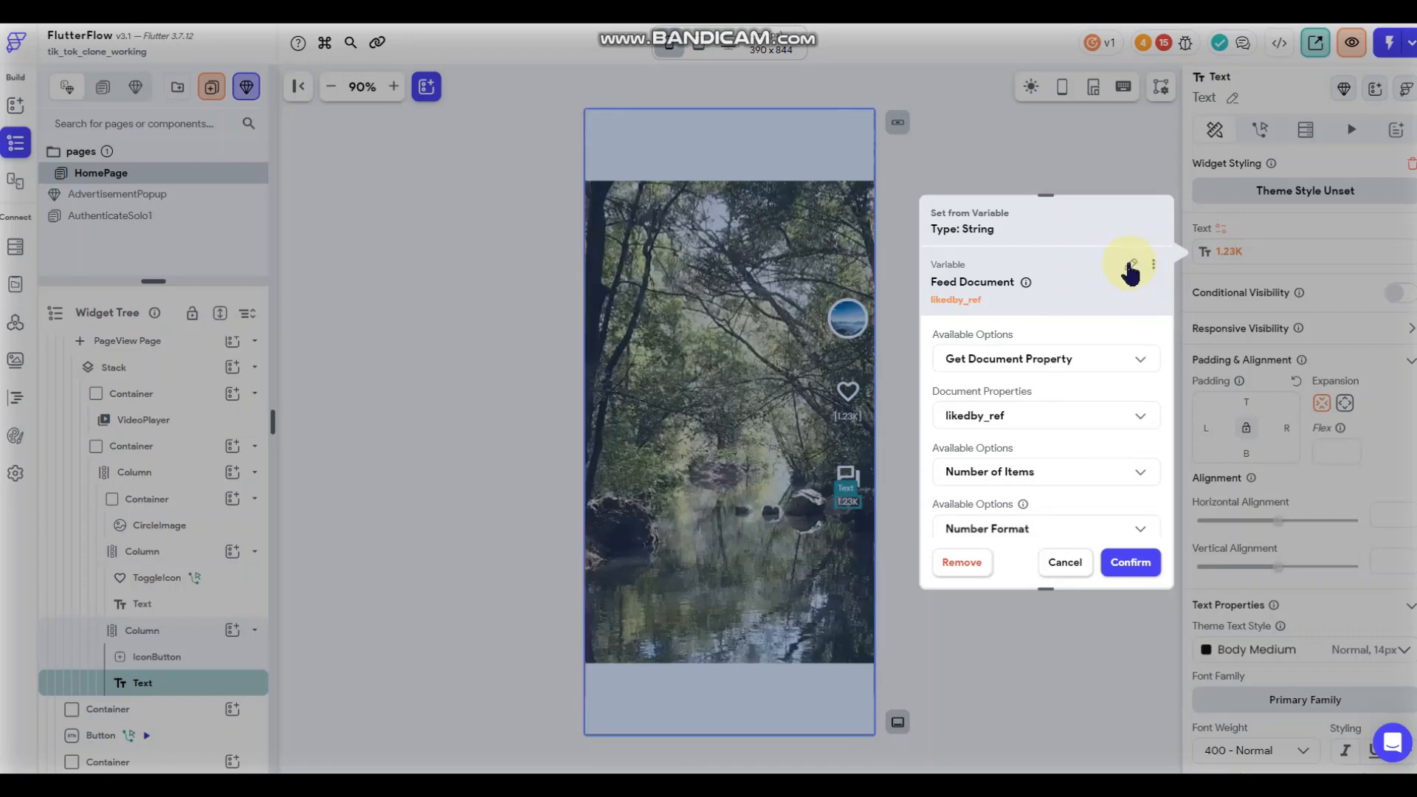
click(1046, 419)
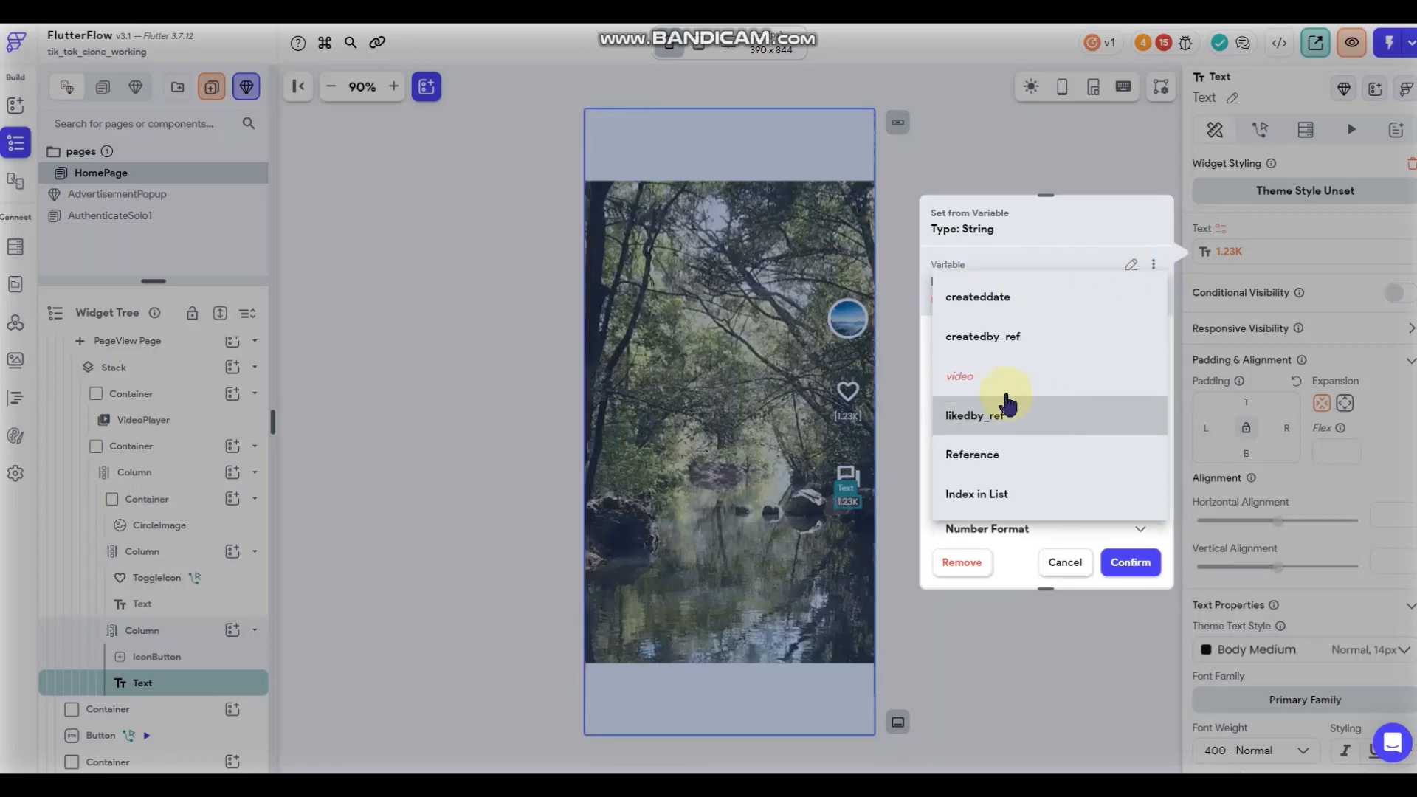
click(924, 348)
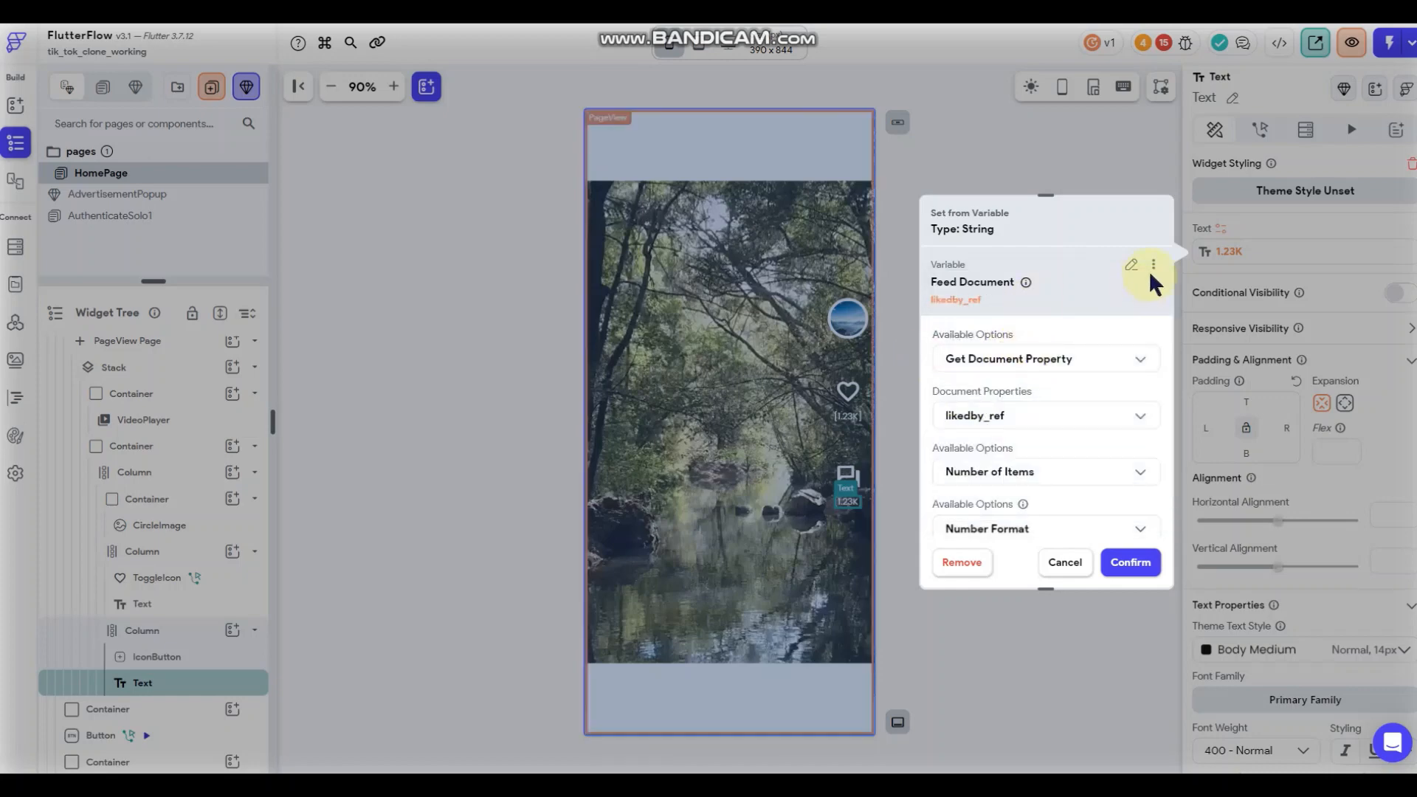
click(1130, 266)
click(1061, 360)
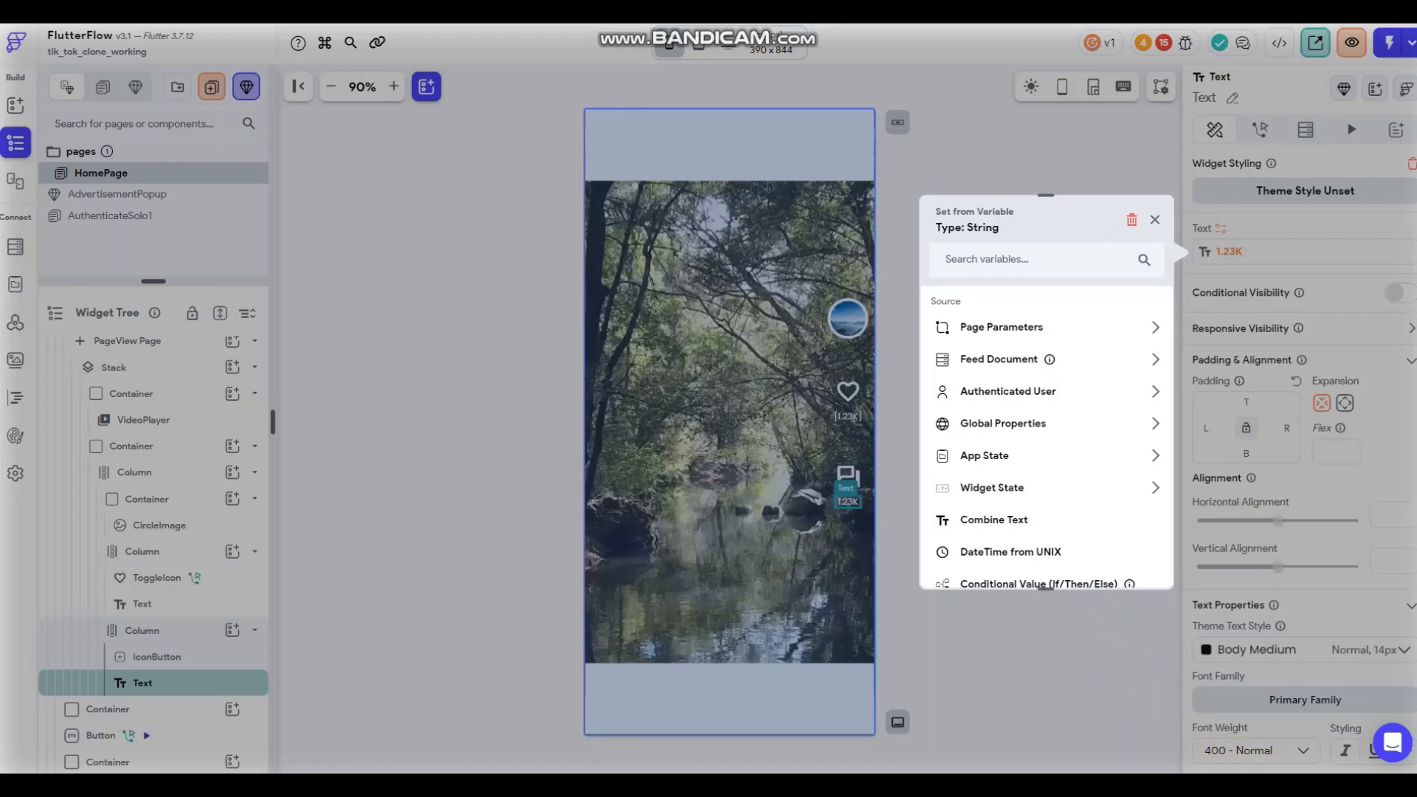
click(1233, 751)
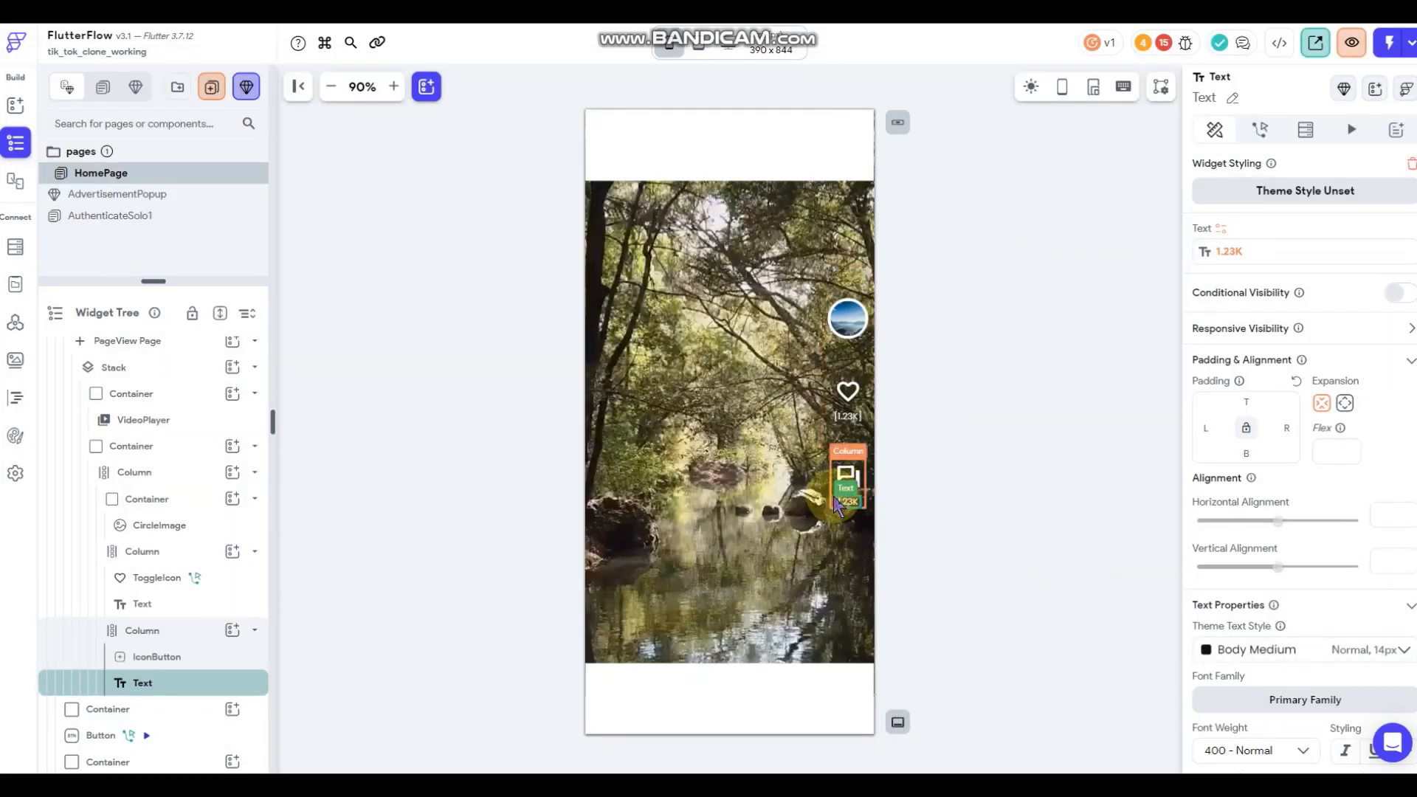
Add a Query Collection backend query on the Comments collection to the Column holding the comment icon and its count.
click(836, 505)
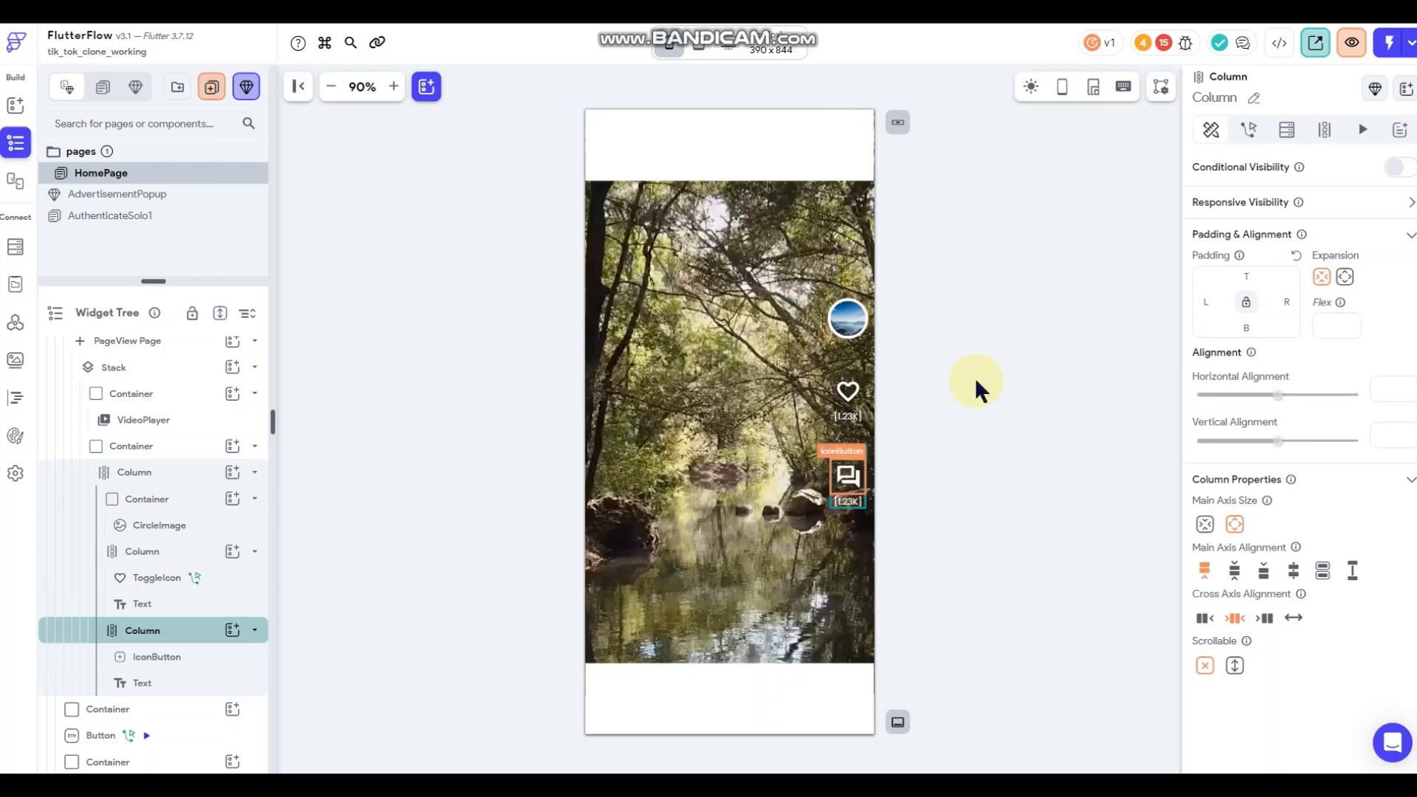
click(1287, 132)
click(1236, 174)
click(1038, 171)
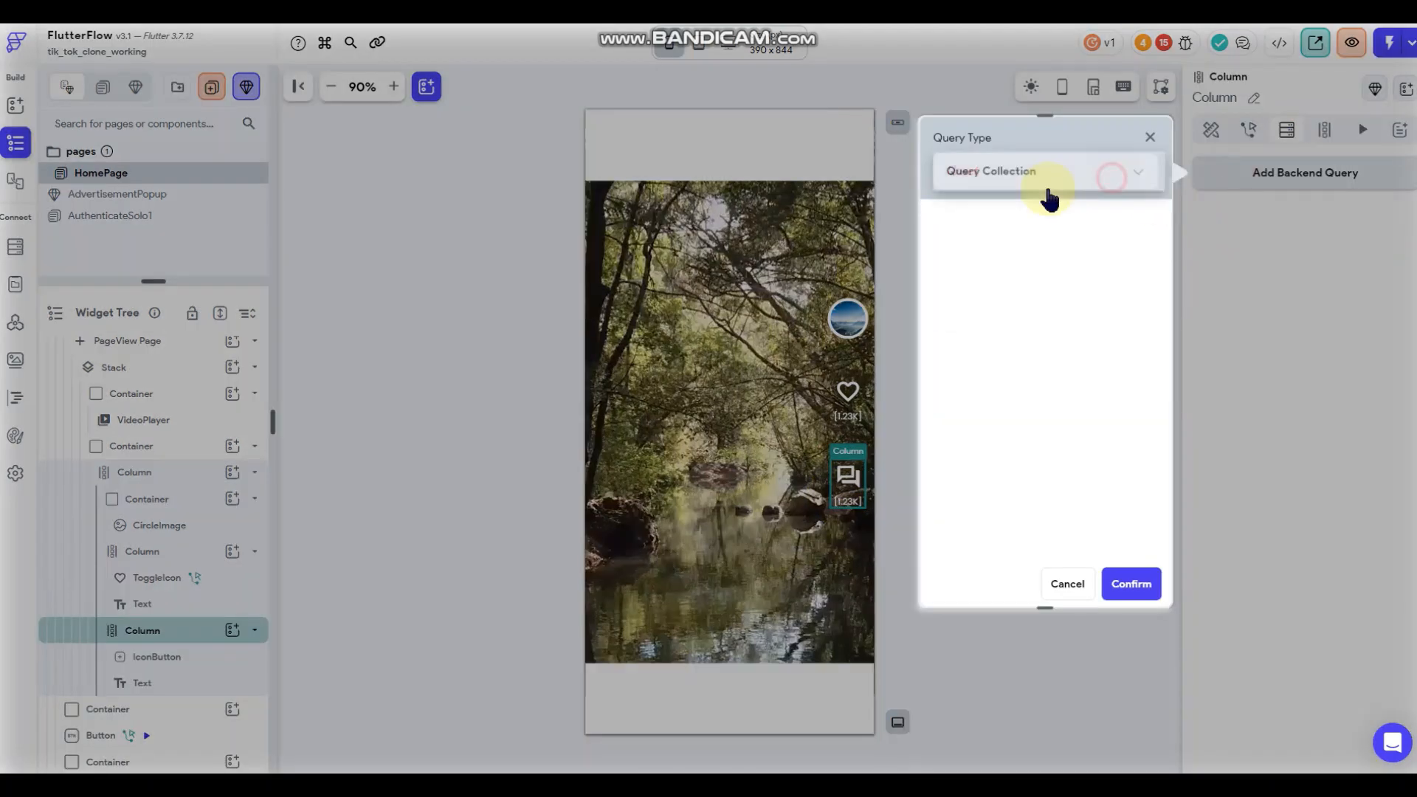
click(1038, 185)
click(1043, 280)
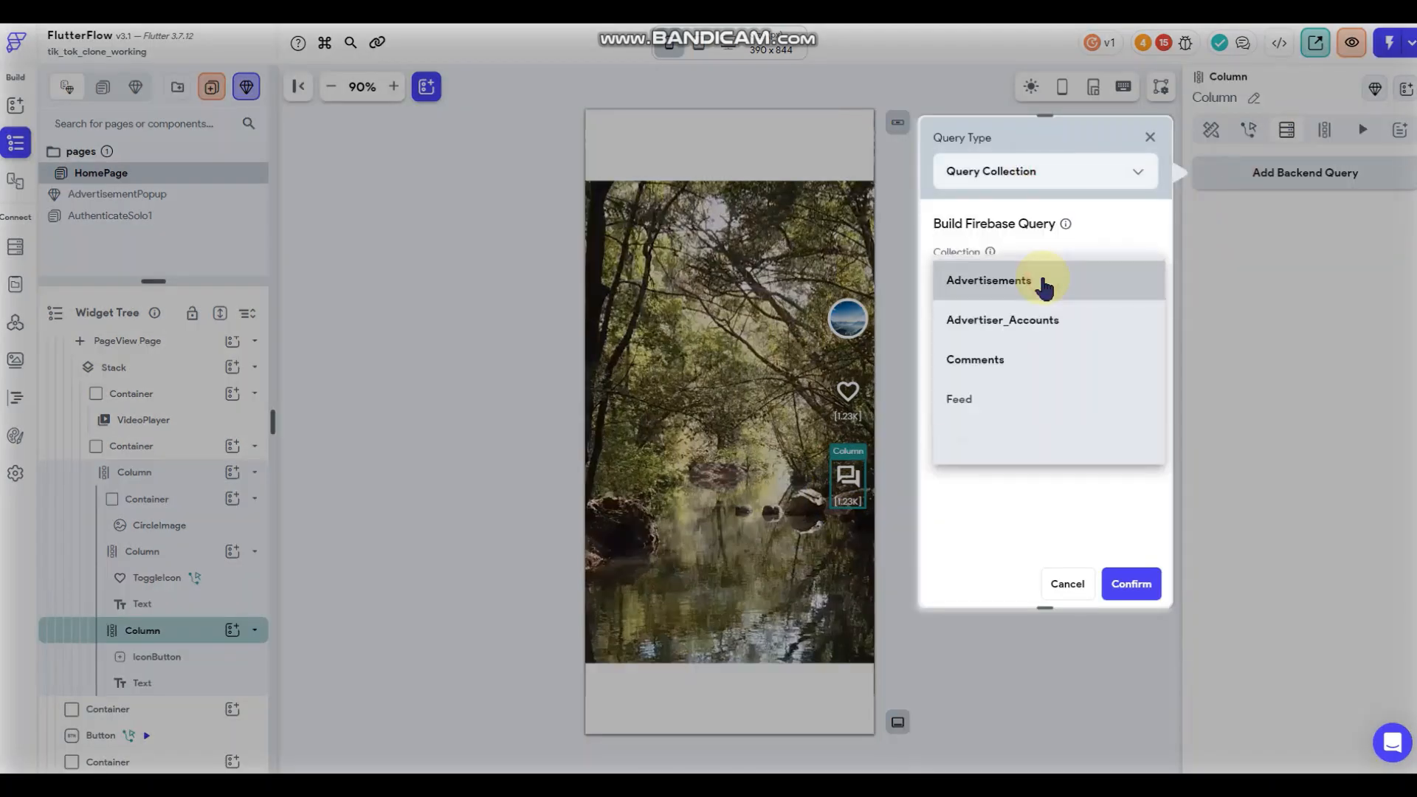
click(1024, 369)
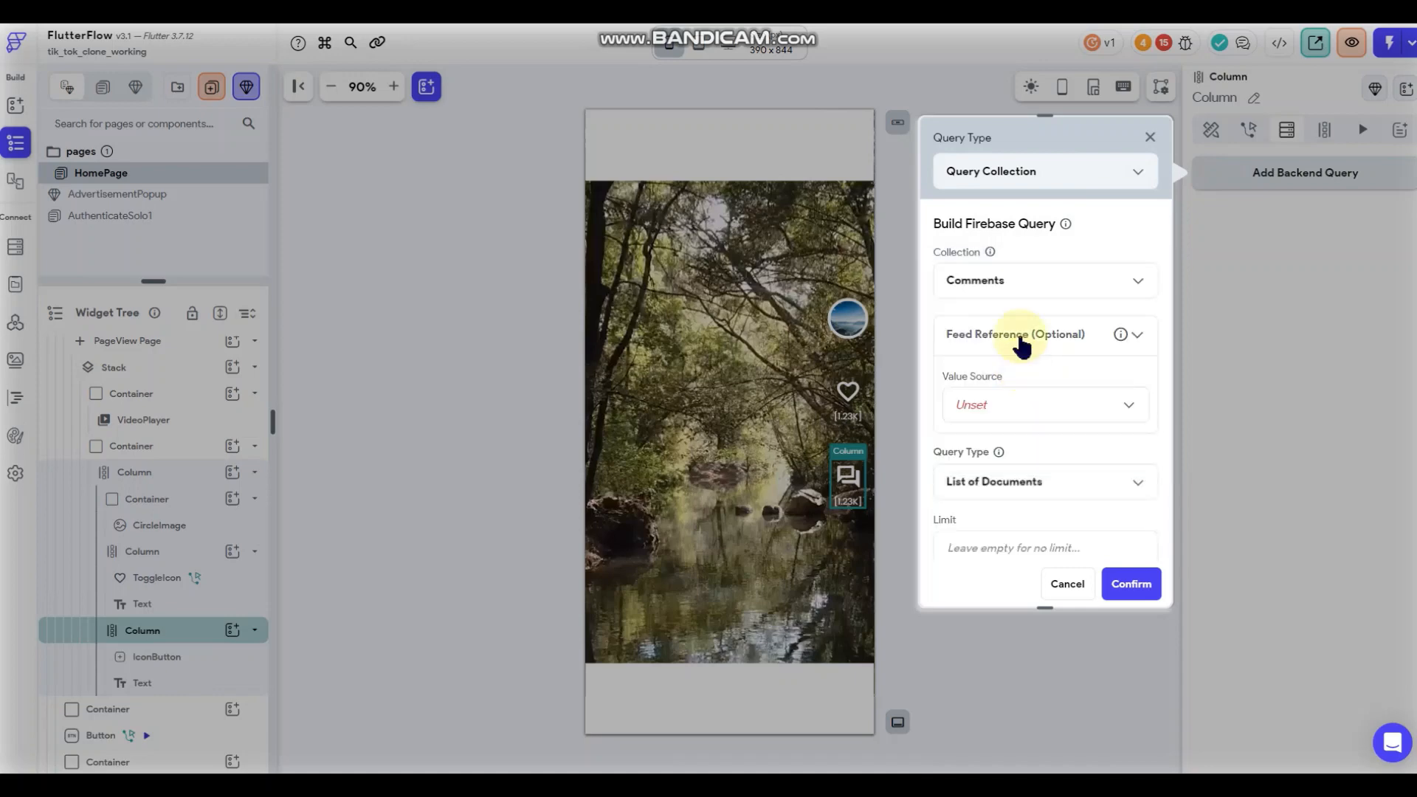
Set the query's Feed Reference from a variable, using the Feed Document's Reference property.
click(1027, 405)
click(1027, 446)
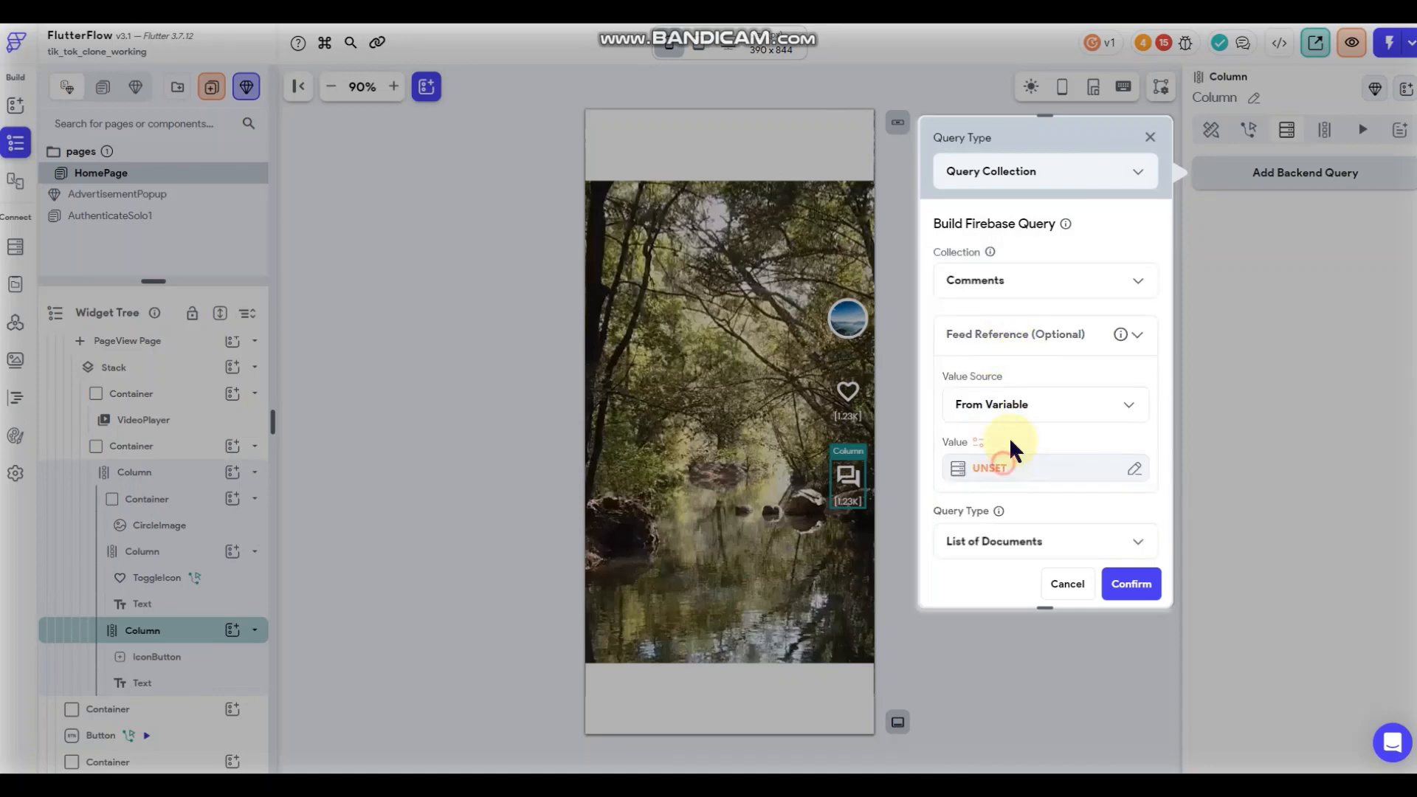
click(1007, 468)
click(760, 543)
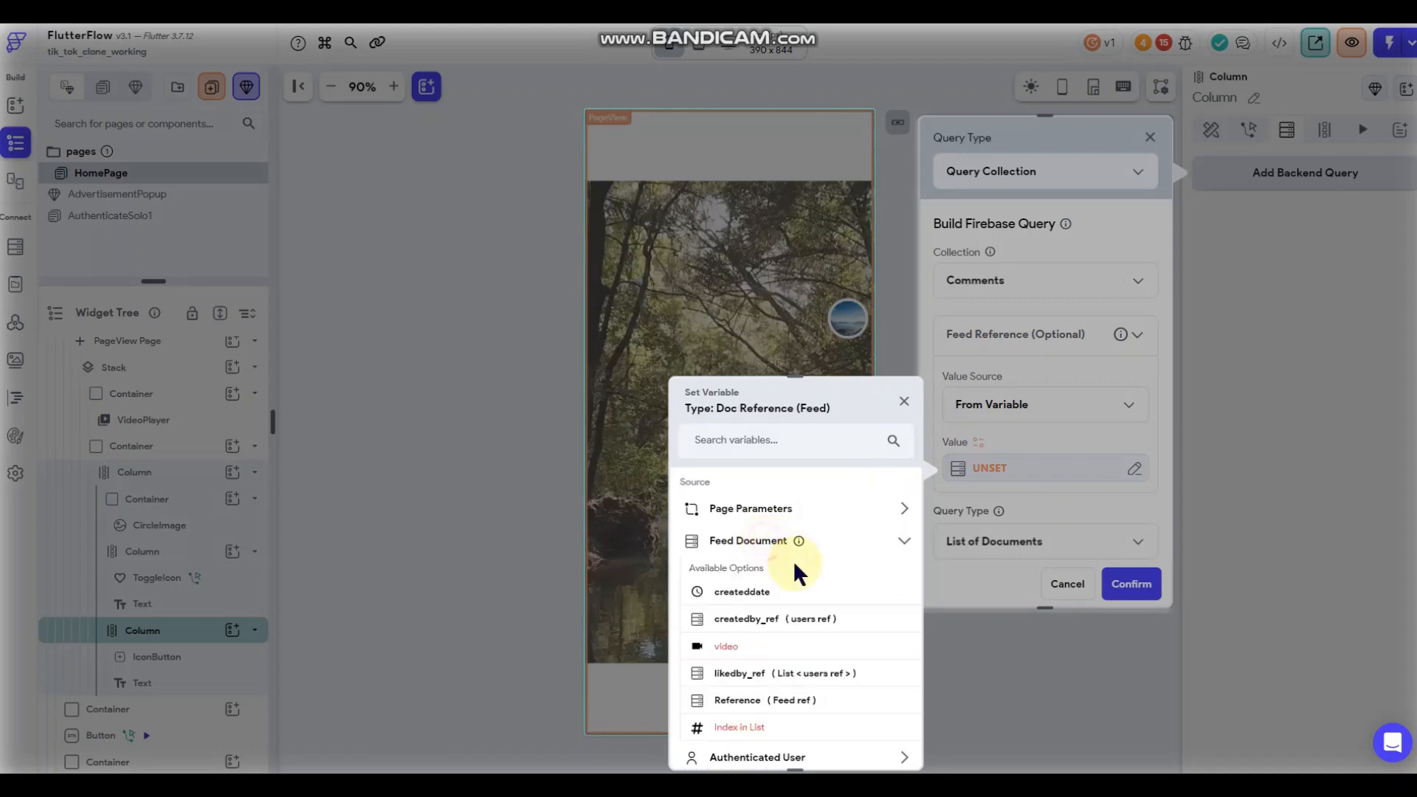
scroll(797, 570, down, 1)
click(731, 625)
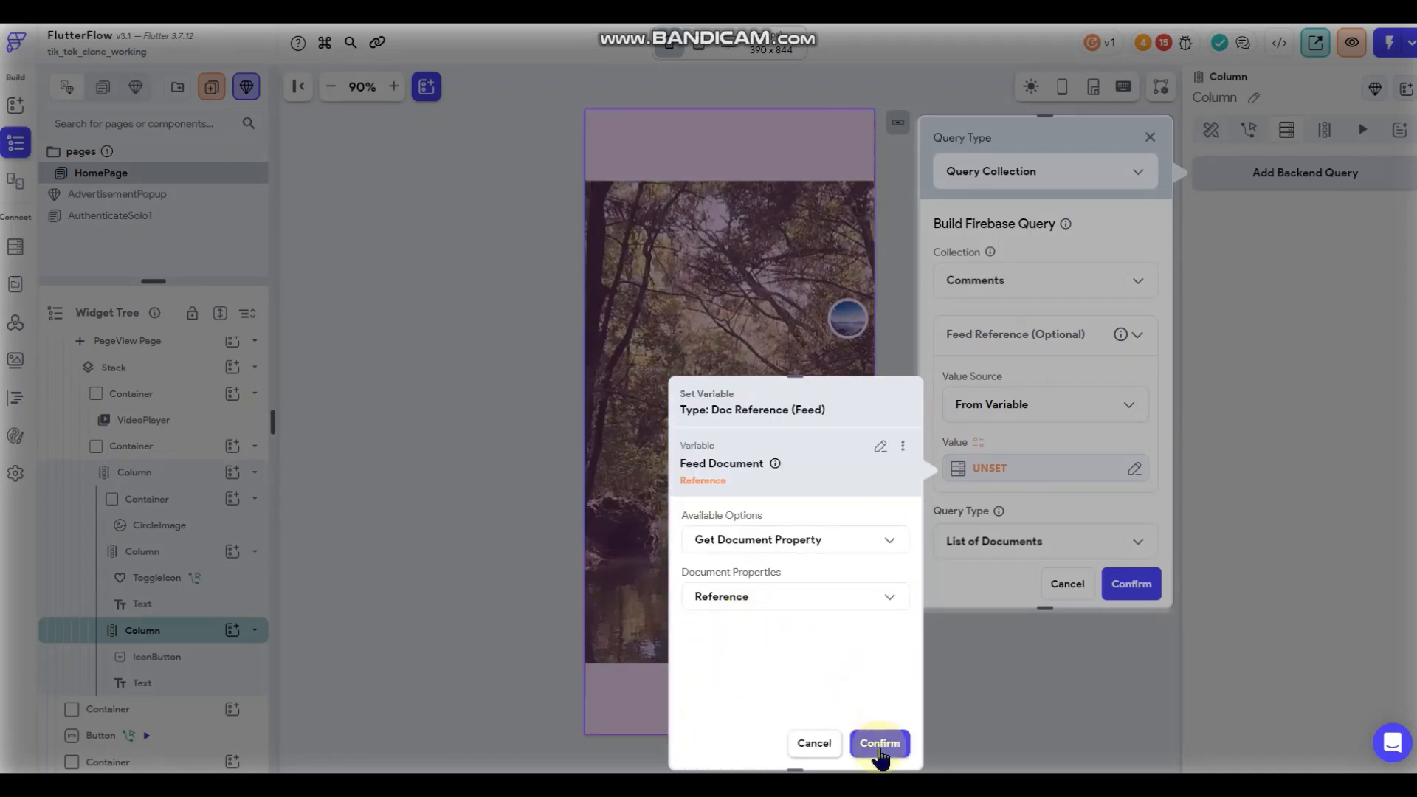
Set the Comments query's type to Count and save the backend query.
scroll(1040, 472, down, 2)
click(1031, 391)
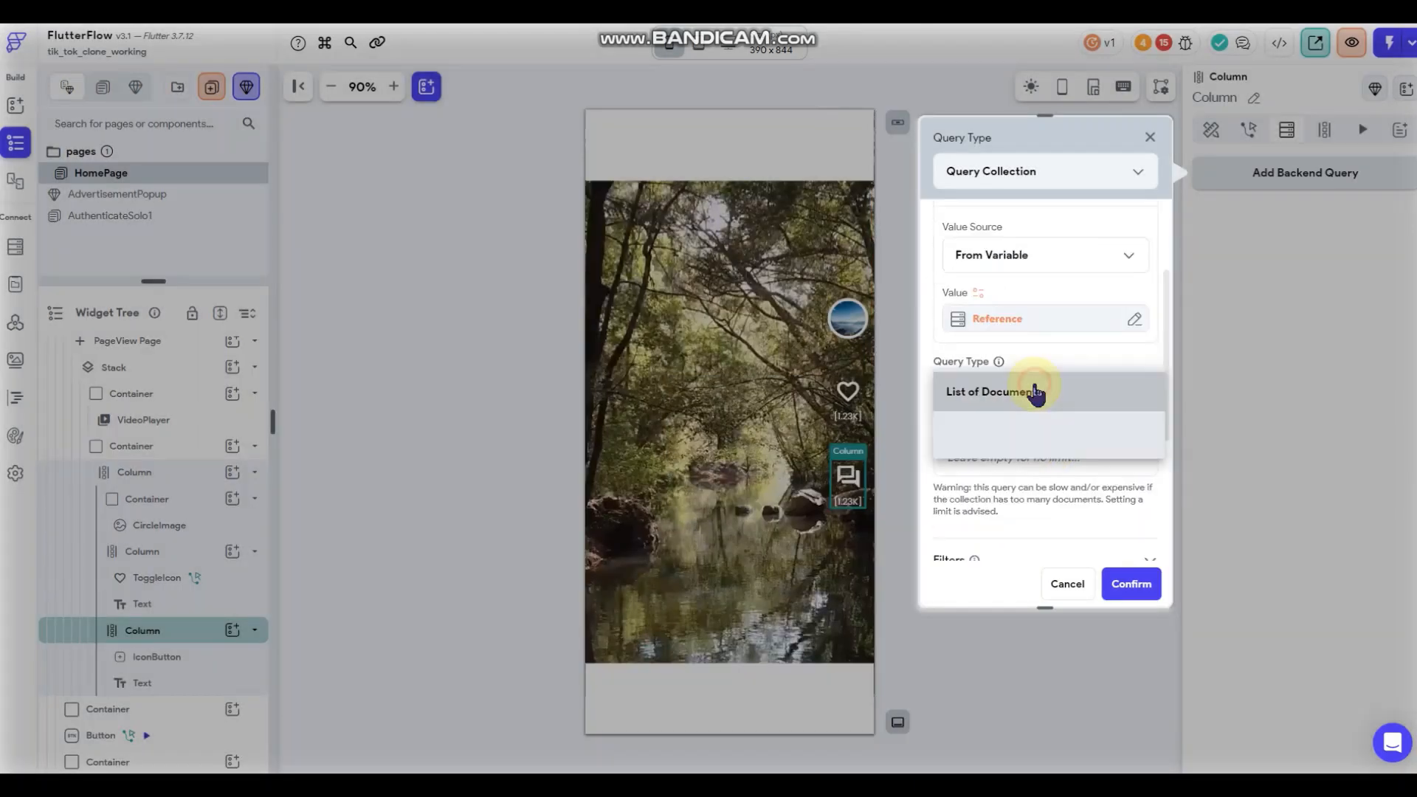
click(972, 475)
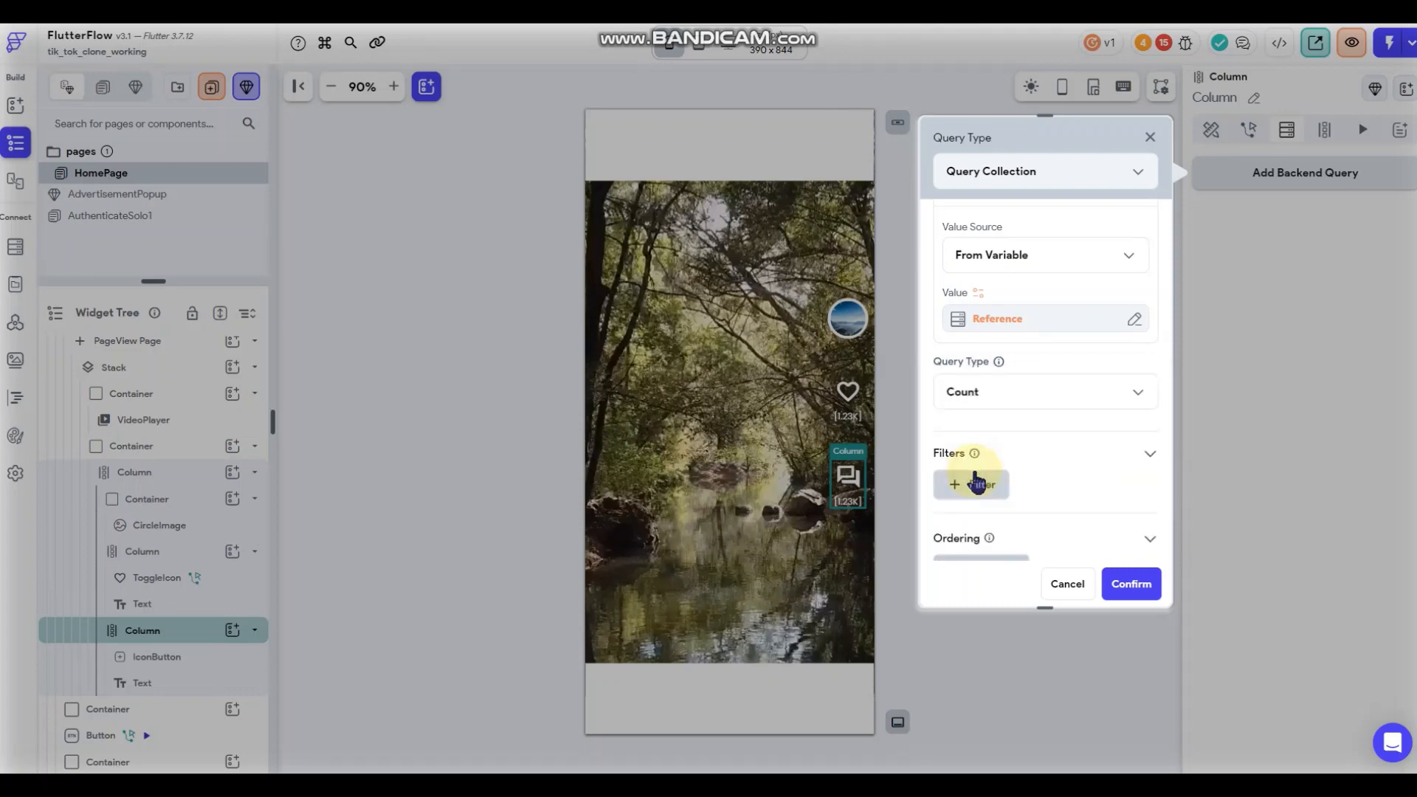
scroll(1014, 420, down, 3)
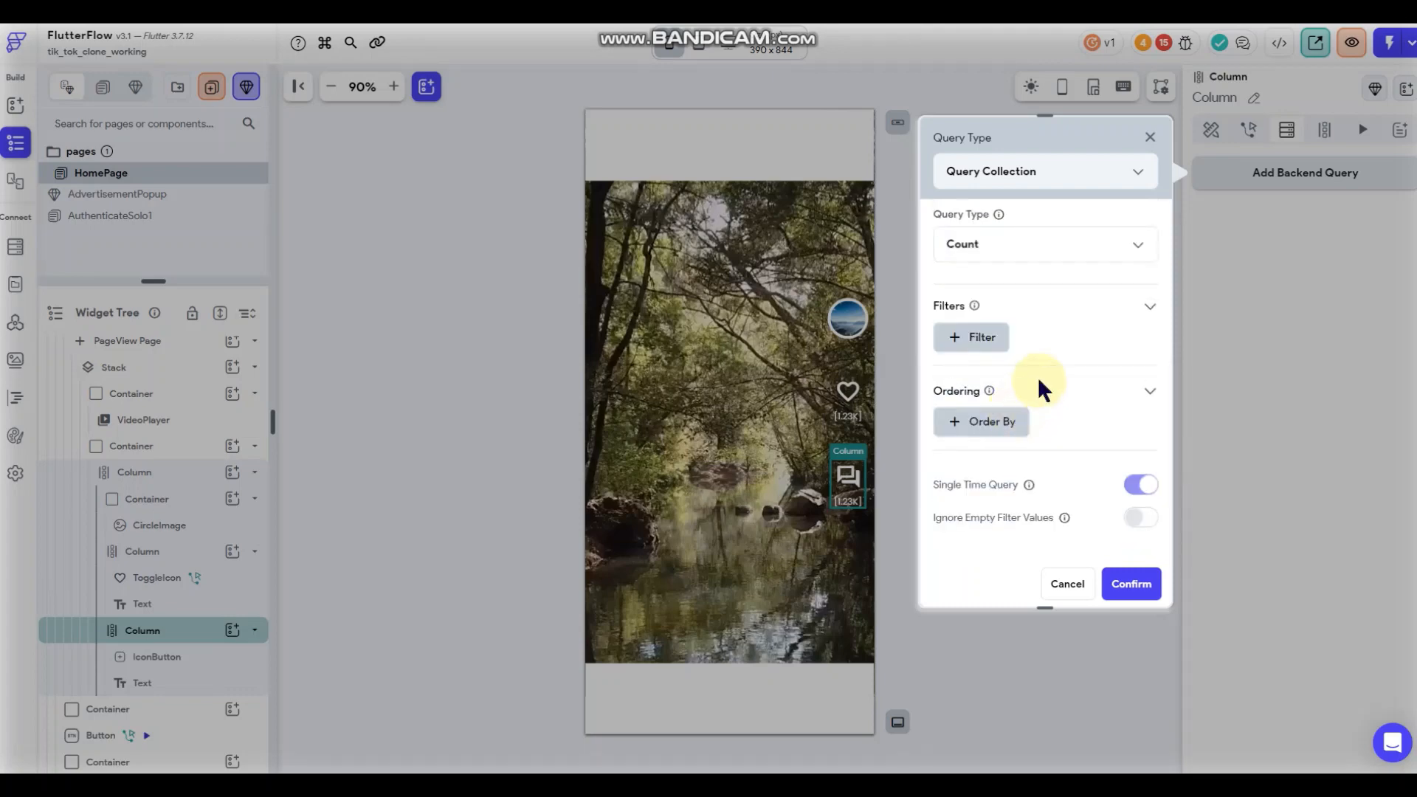
scroll(1053, 380, up, 2)
scroll(1055, 384, down, 2)
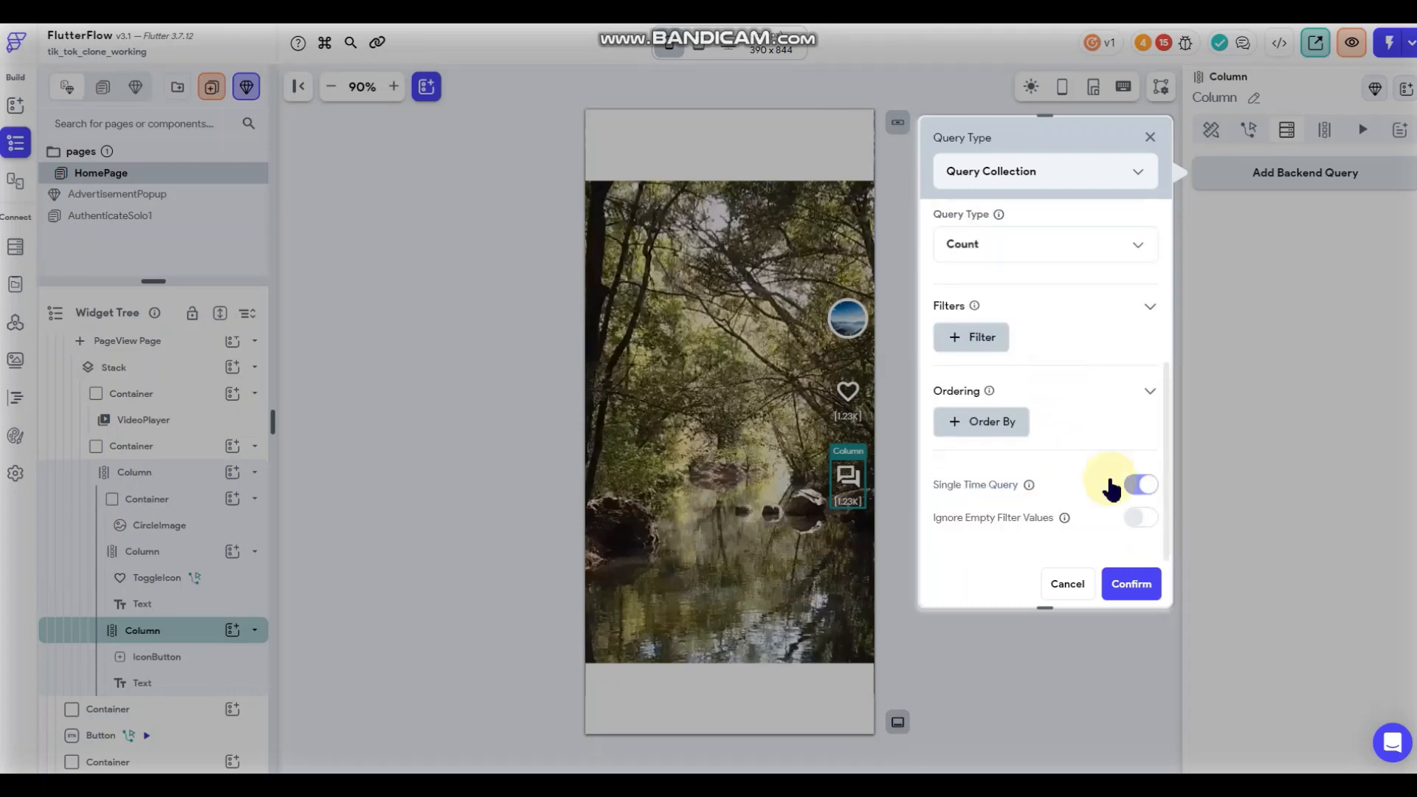
click(1142, 485)
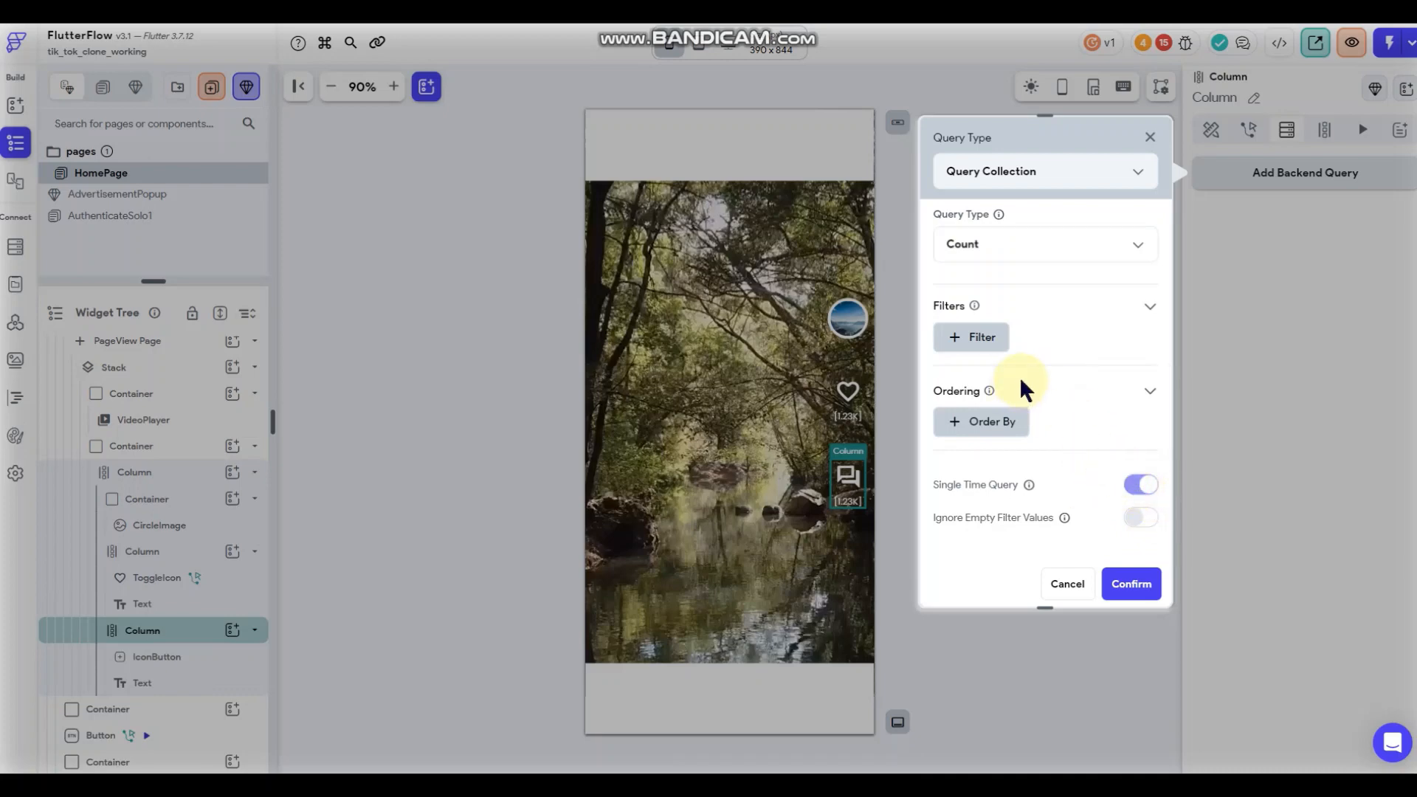
click(1129, 582)
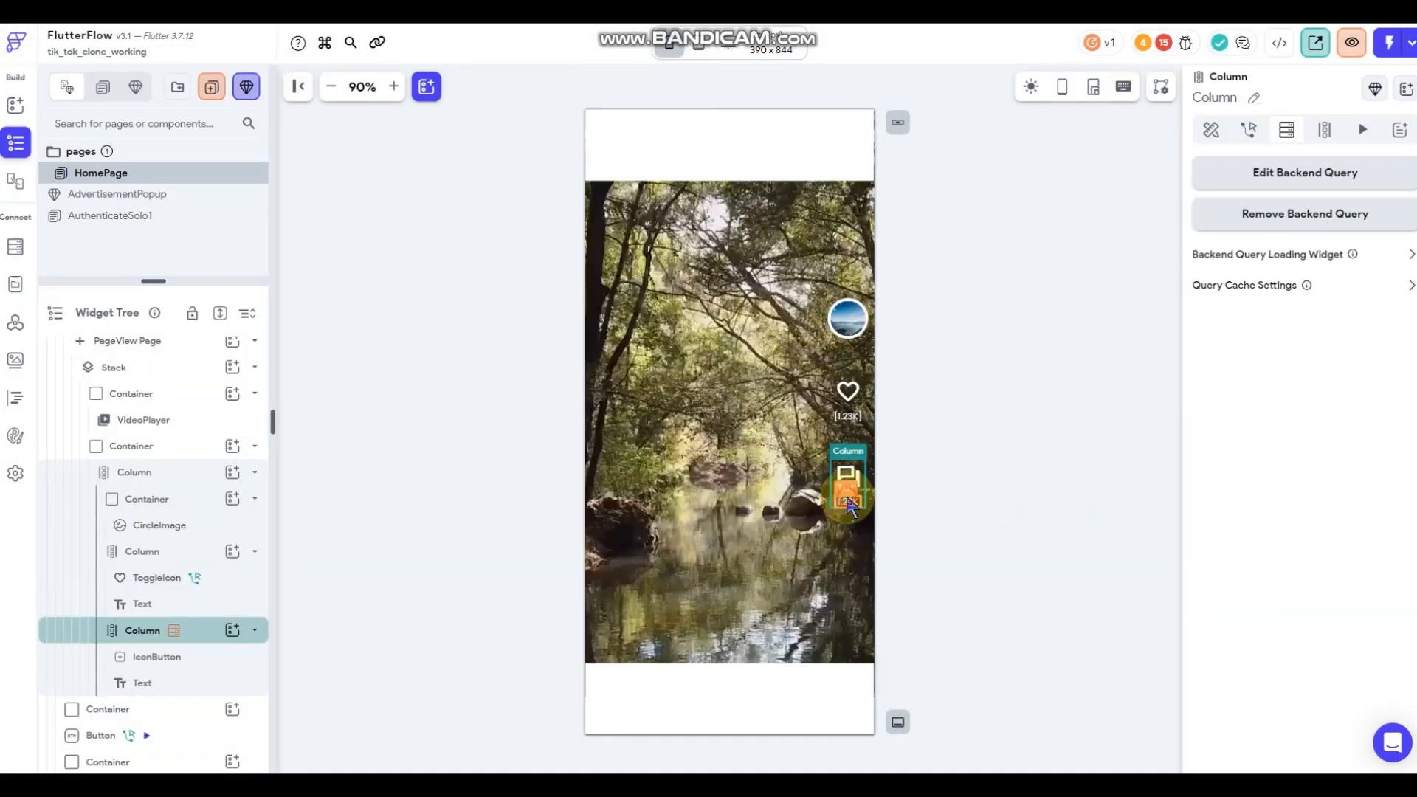
click(847, 500)
click(1226, 252)
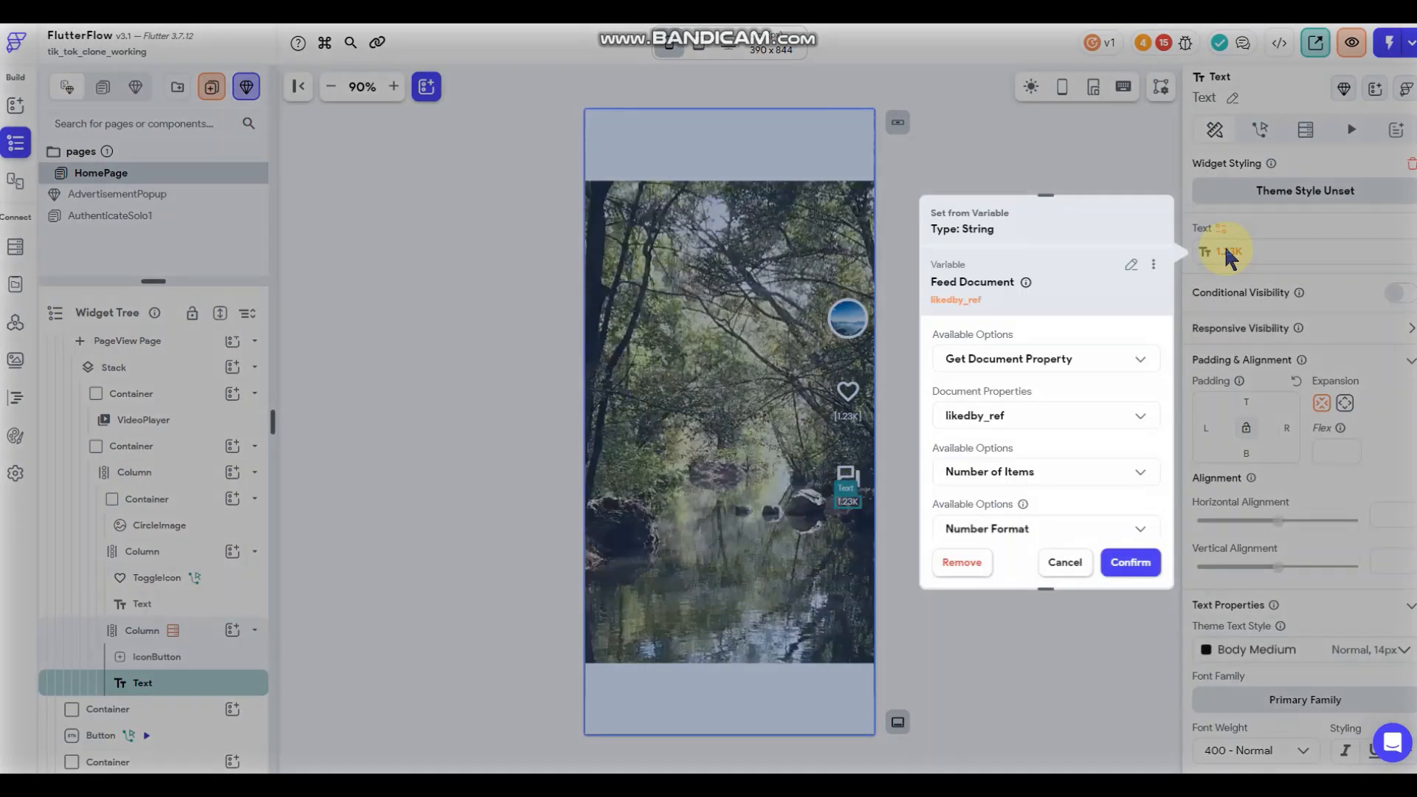
click(1104, 179)
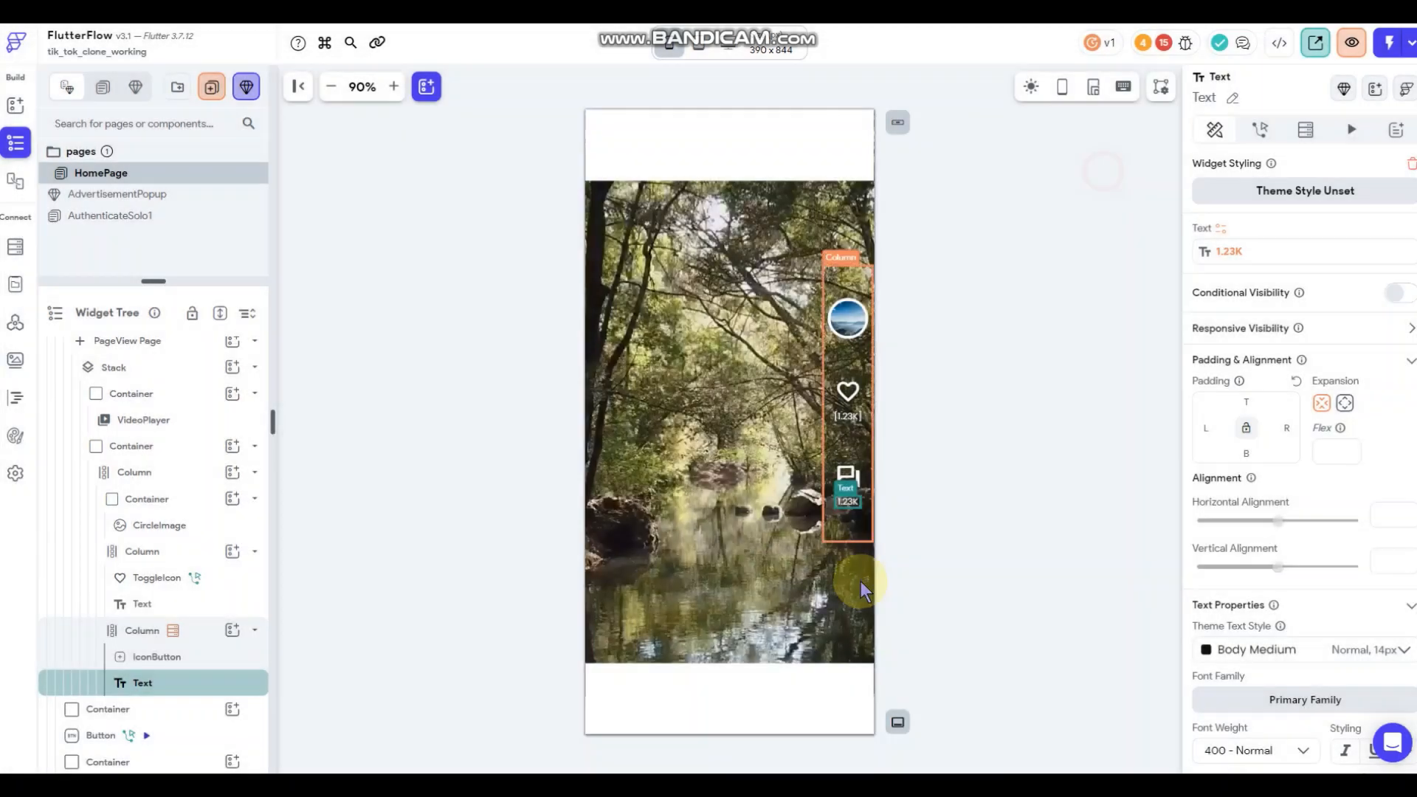
Remove the Feed Document likedby_ref variable from the Text under the comment icon.
click(860, 488)
click(849, 489)
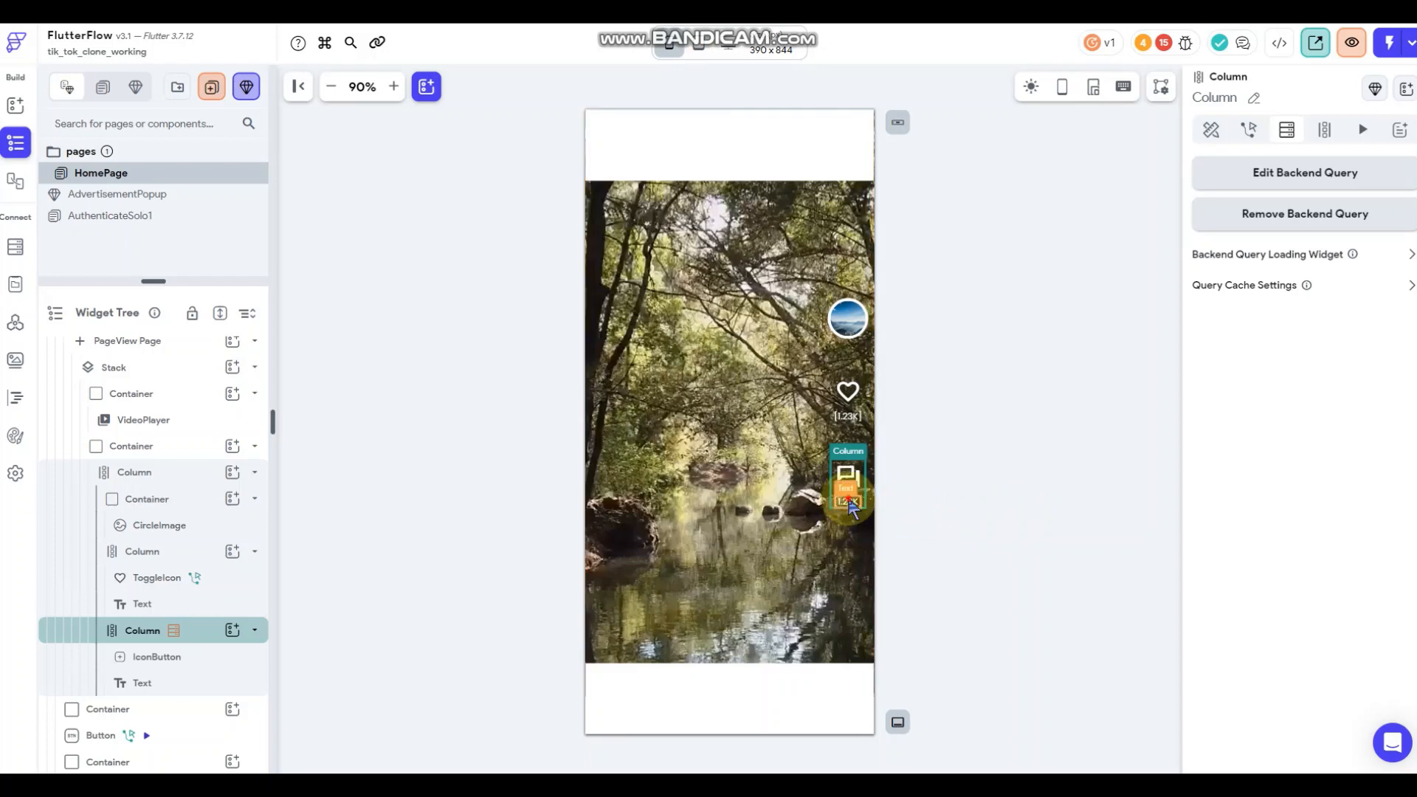
click(847, 501)
click(1225, 251)
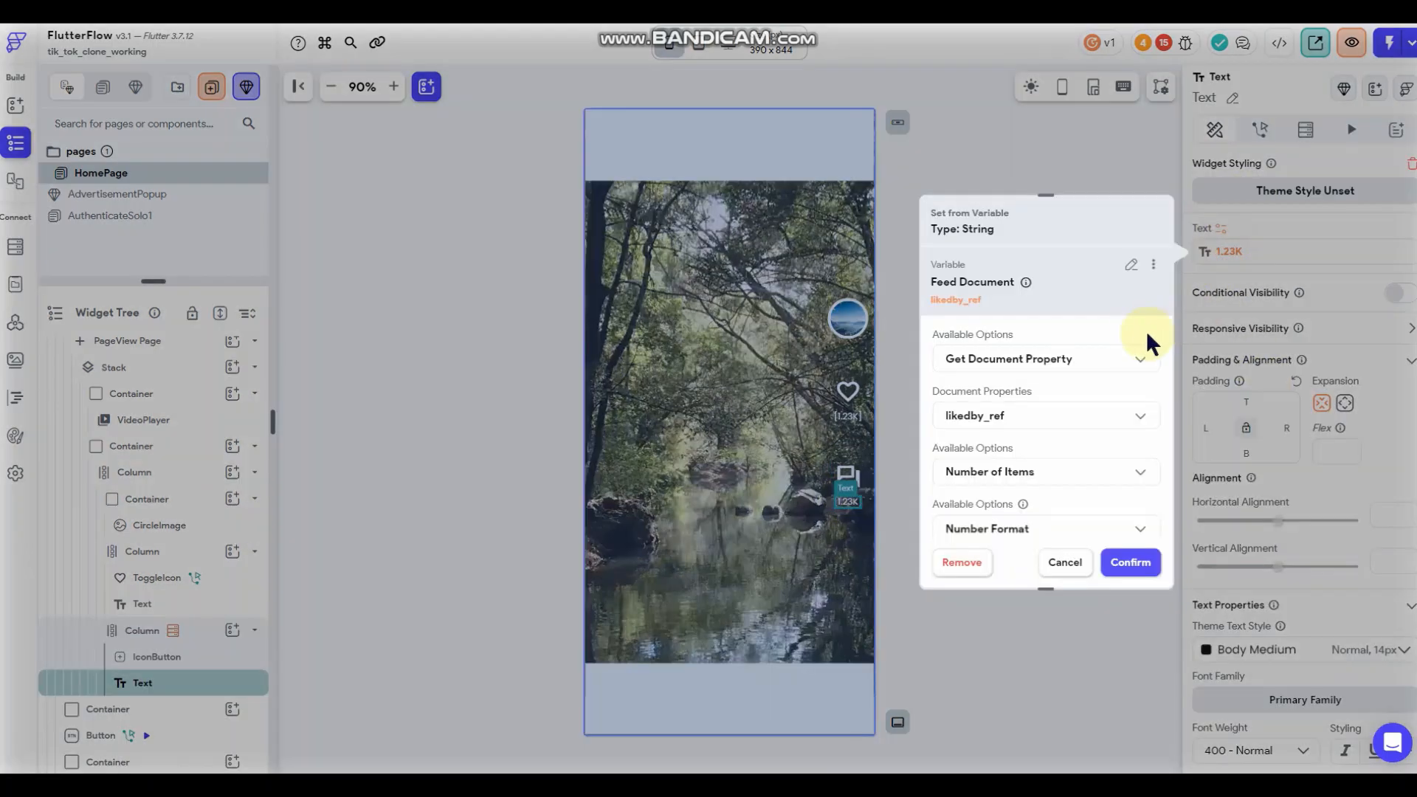
click(949, 572)
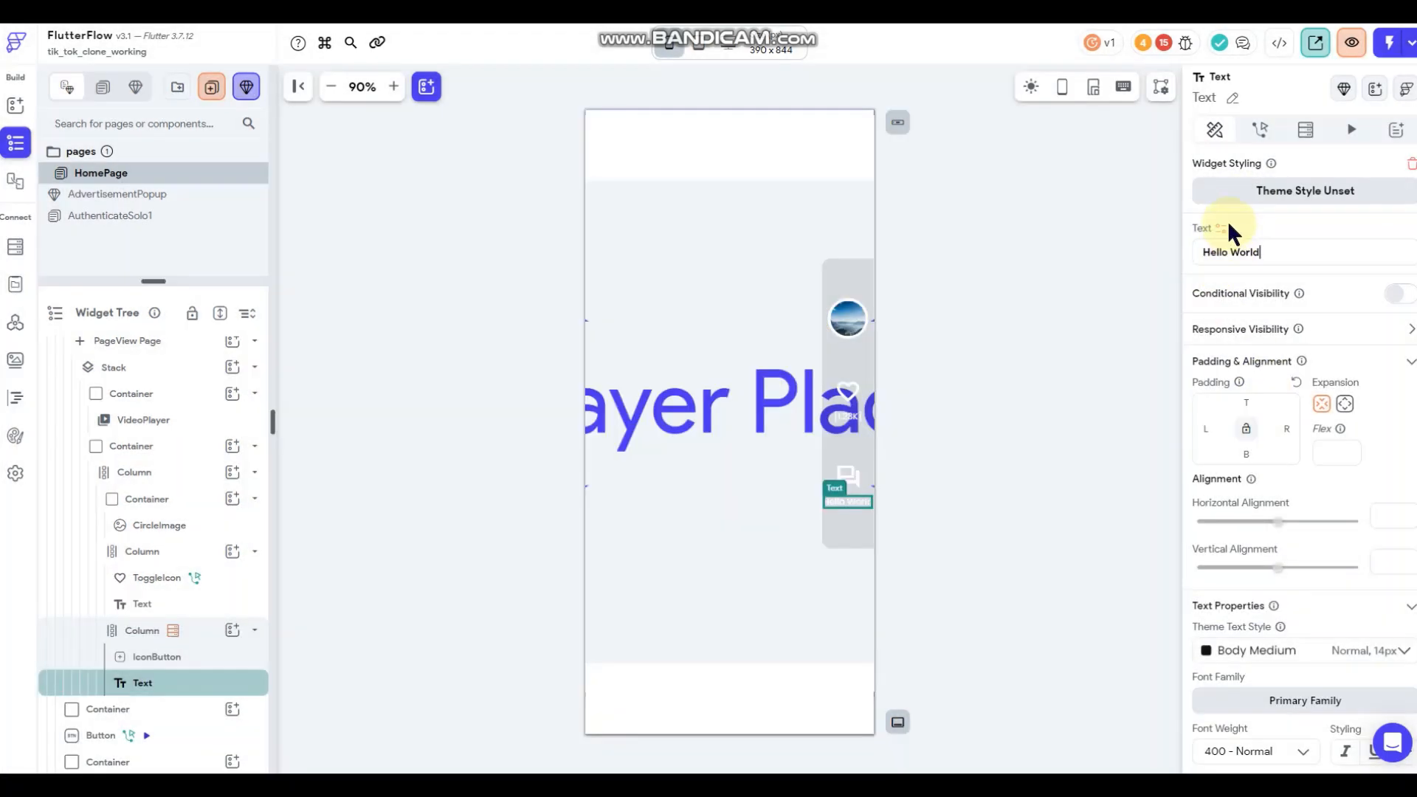
Bind the Text under the comment icon to Comments Count, using Number Format with the Compact option.
click(1220, 225)
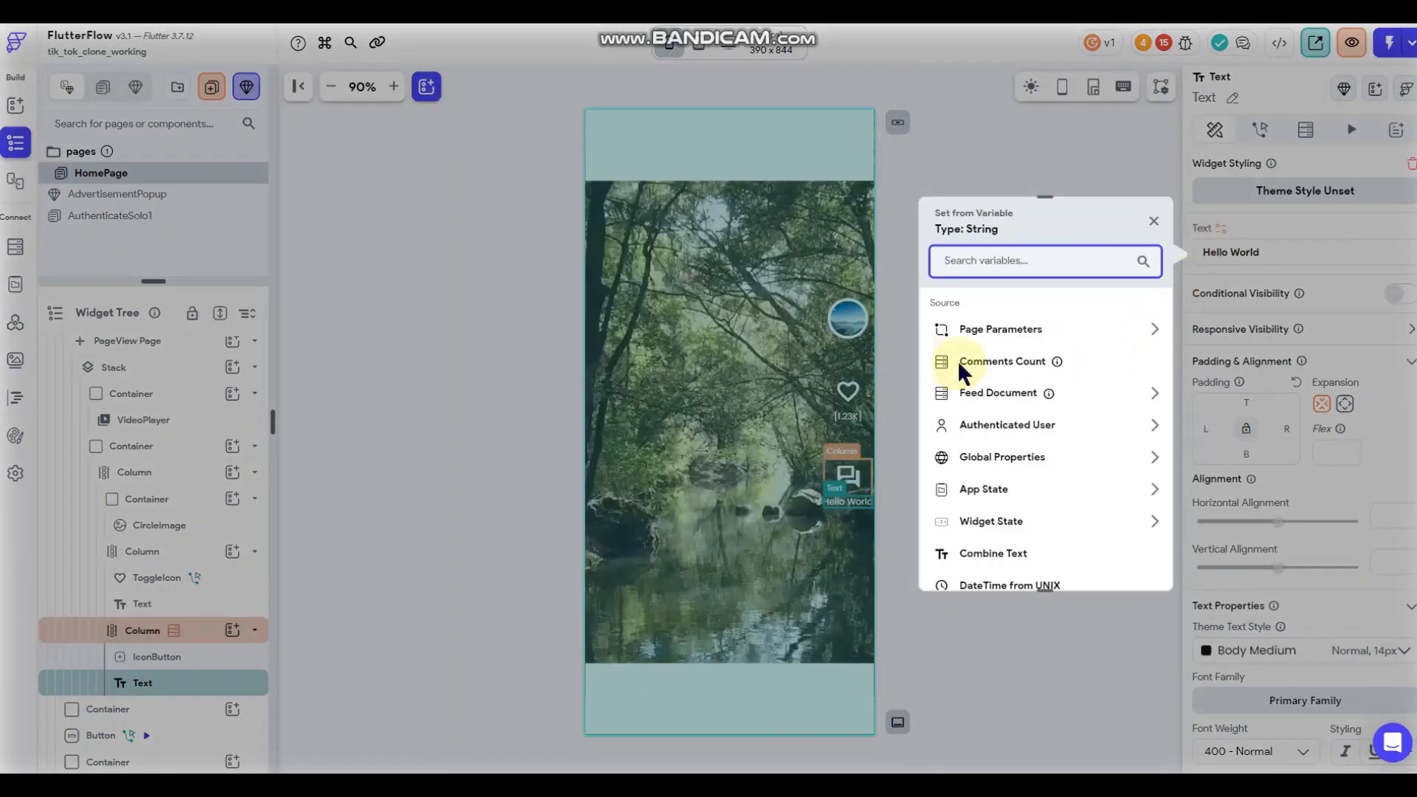
click(1003, 361)
click(1007, 369)
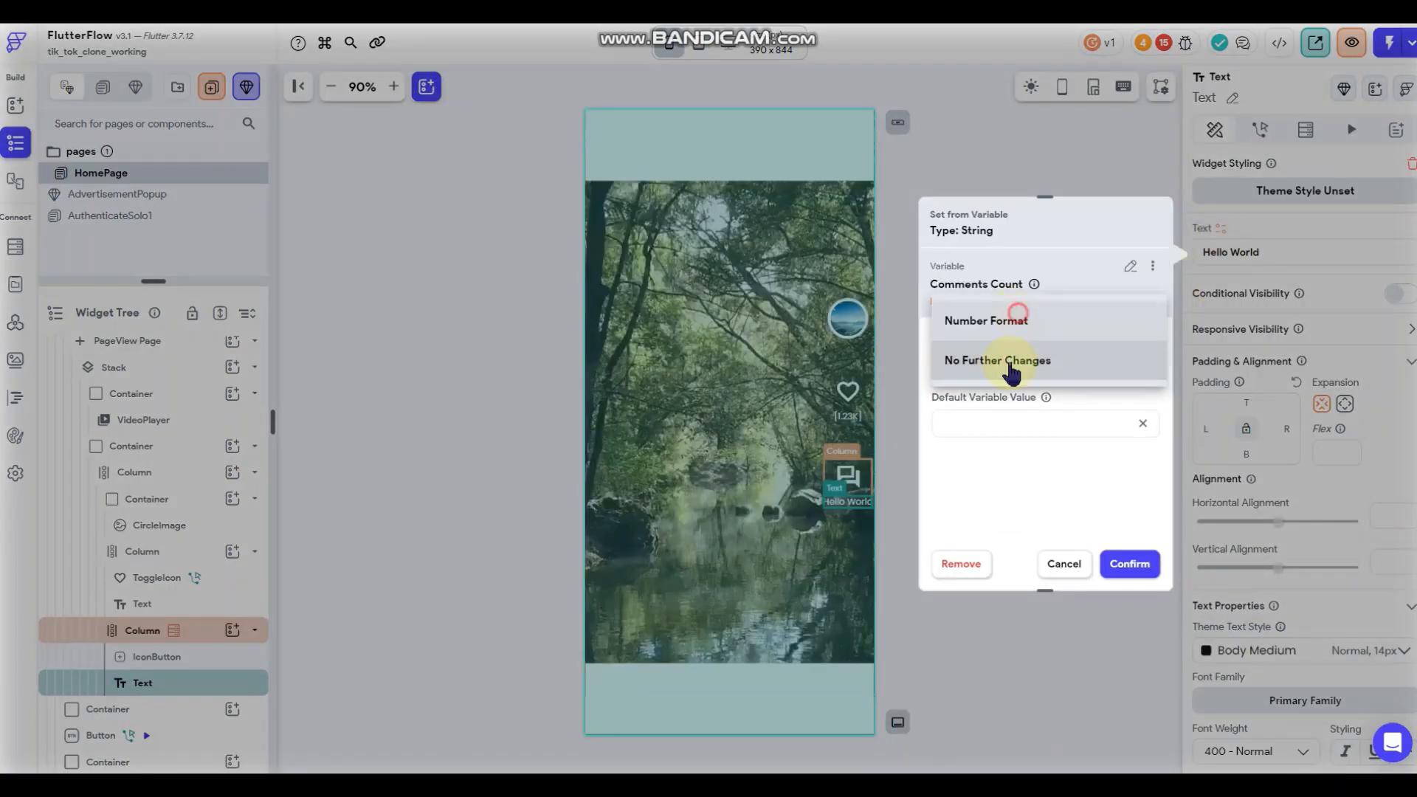
click(989, 321)
click(1003, 412)
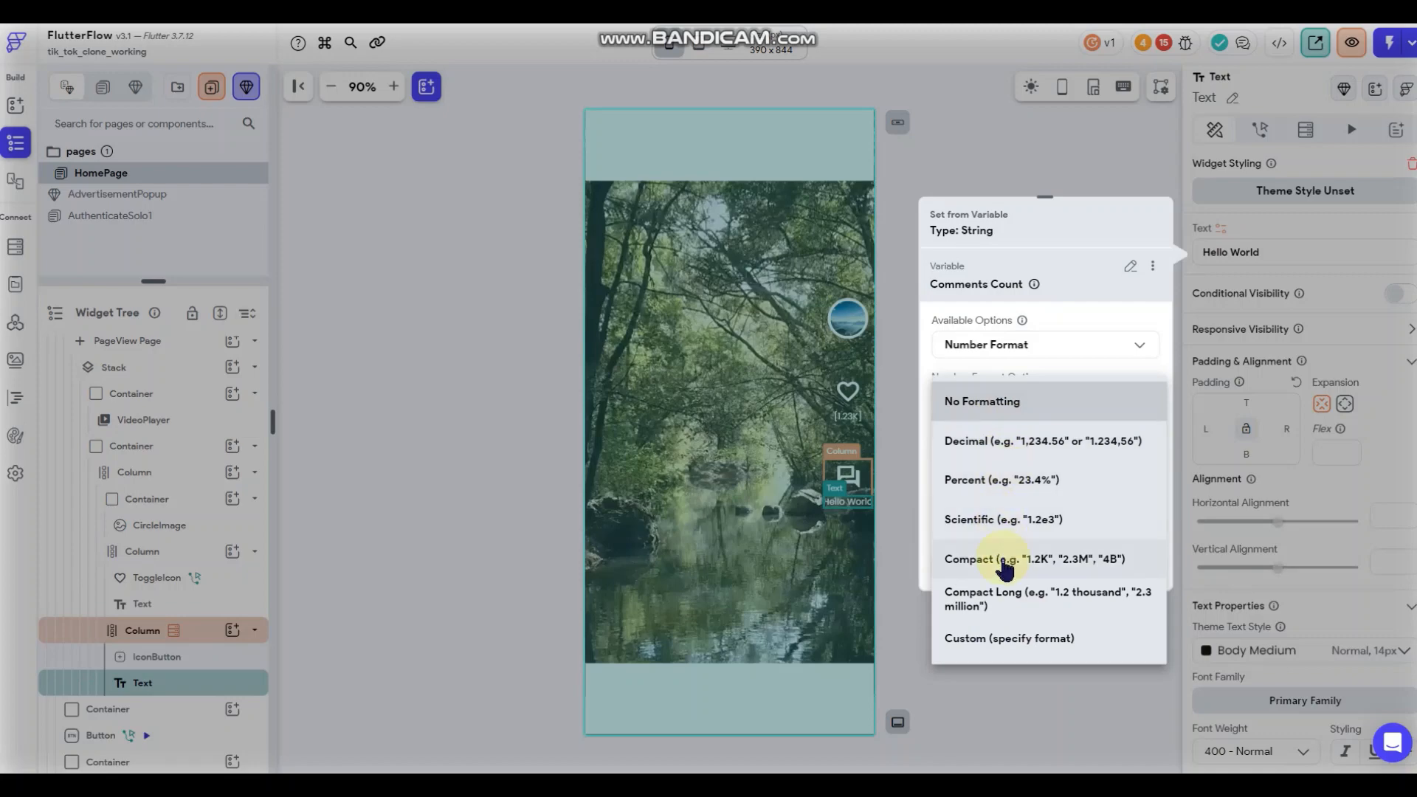
click(1001, 567)
scroll(1028, 509, down, 1)
click(1028, 510)
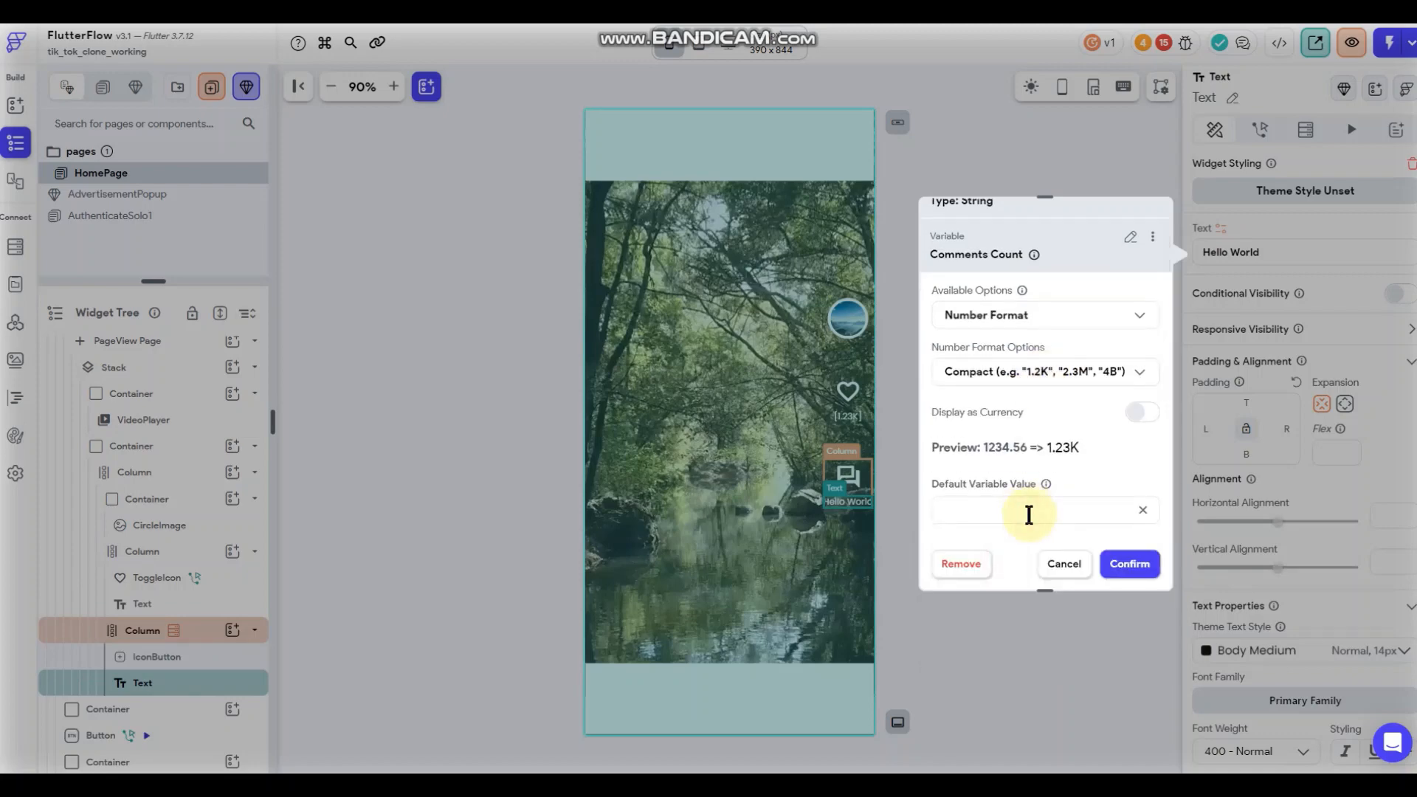
click(1128, 564)
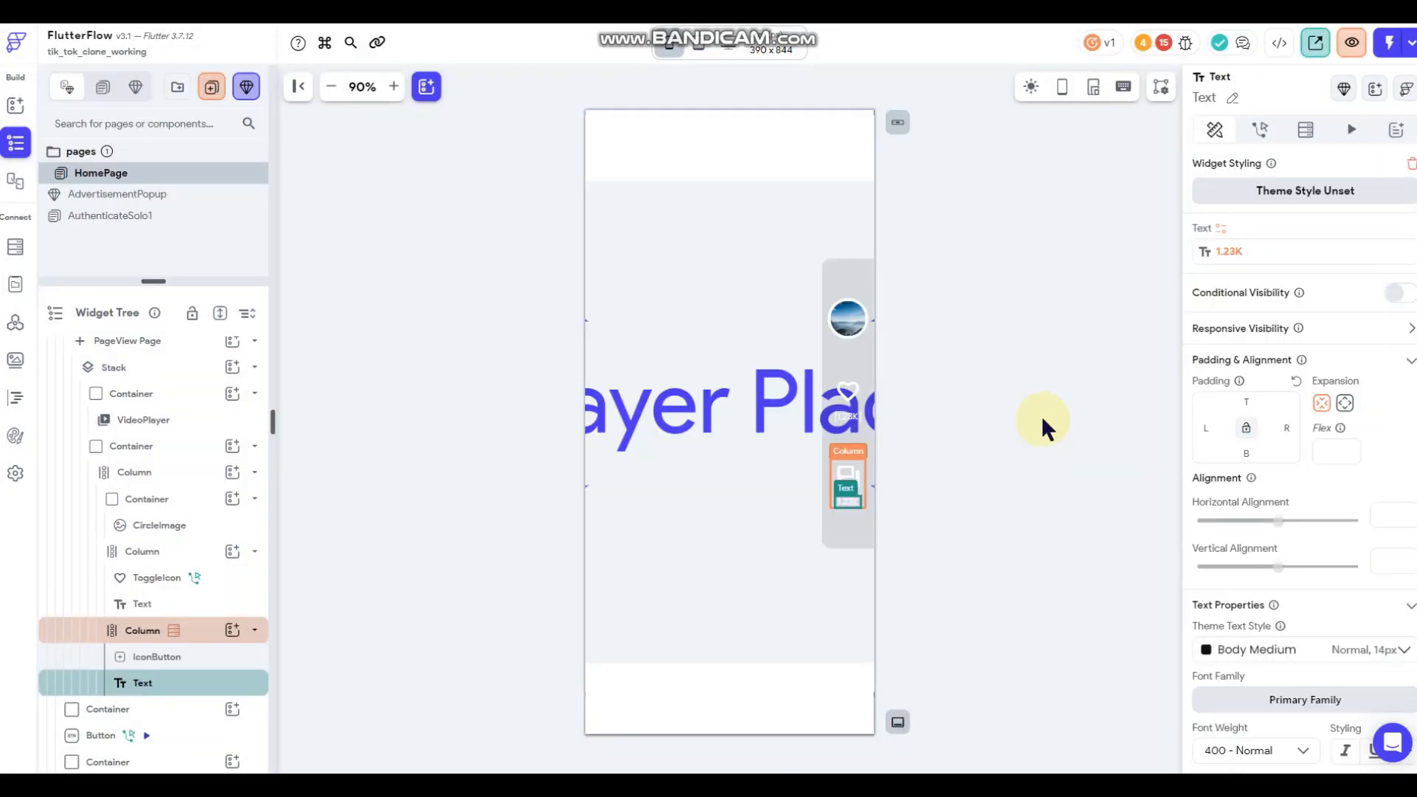
click(1060, 381)
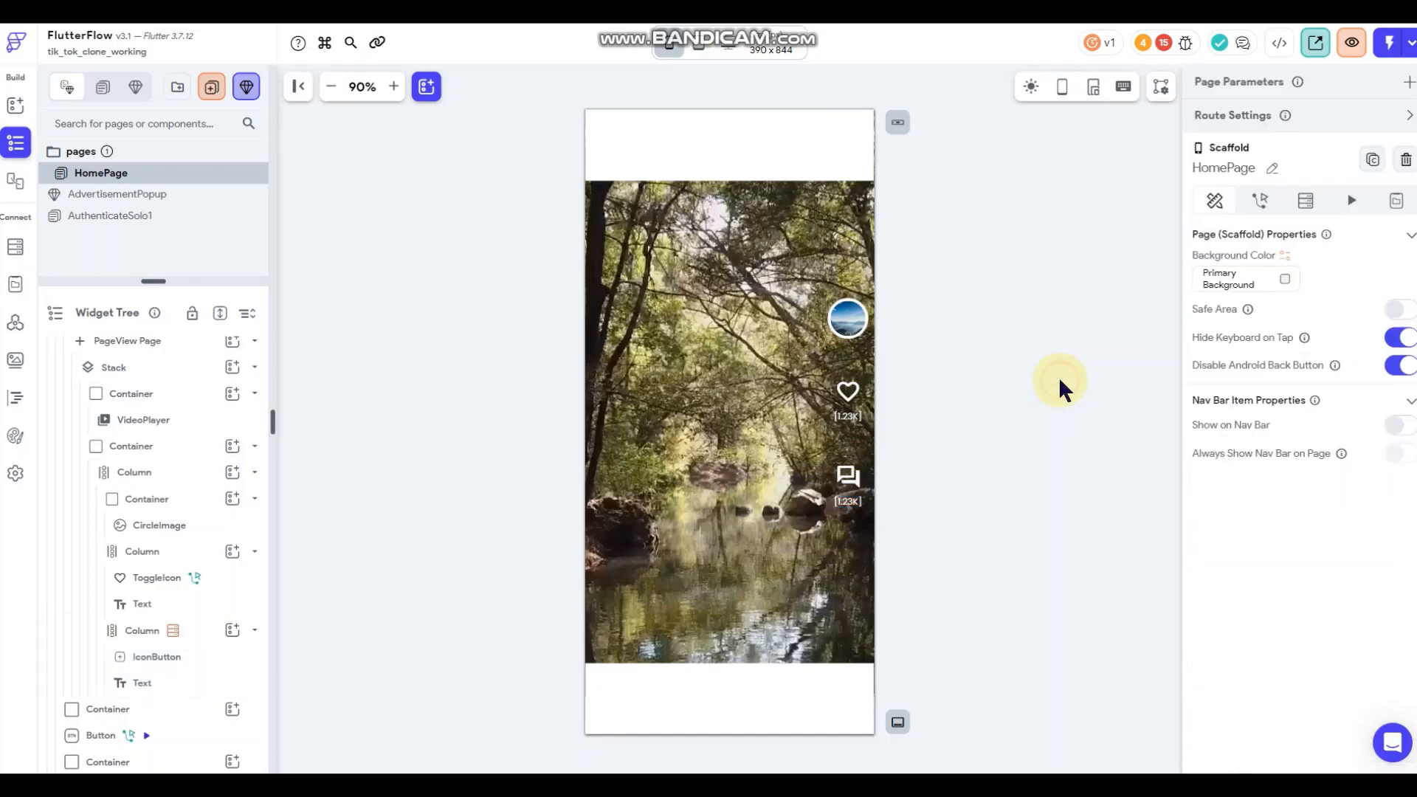
Duplicate the Column holding the comment icon and its count.
click(865, 501)
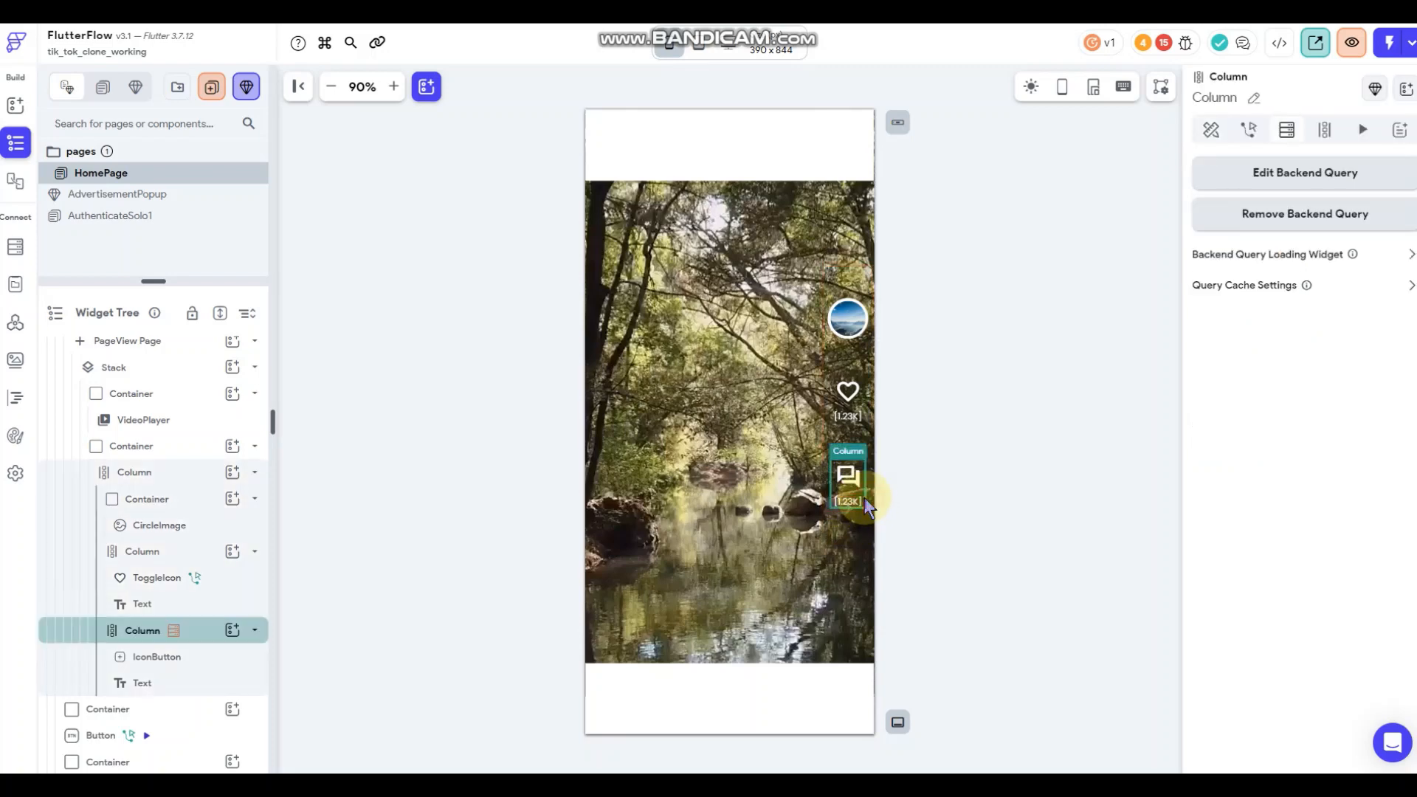
click(970, 389)
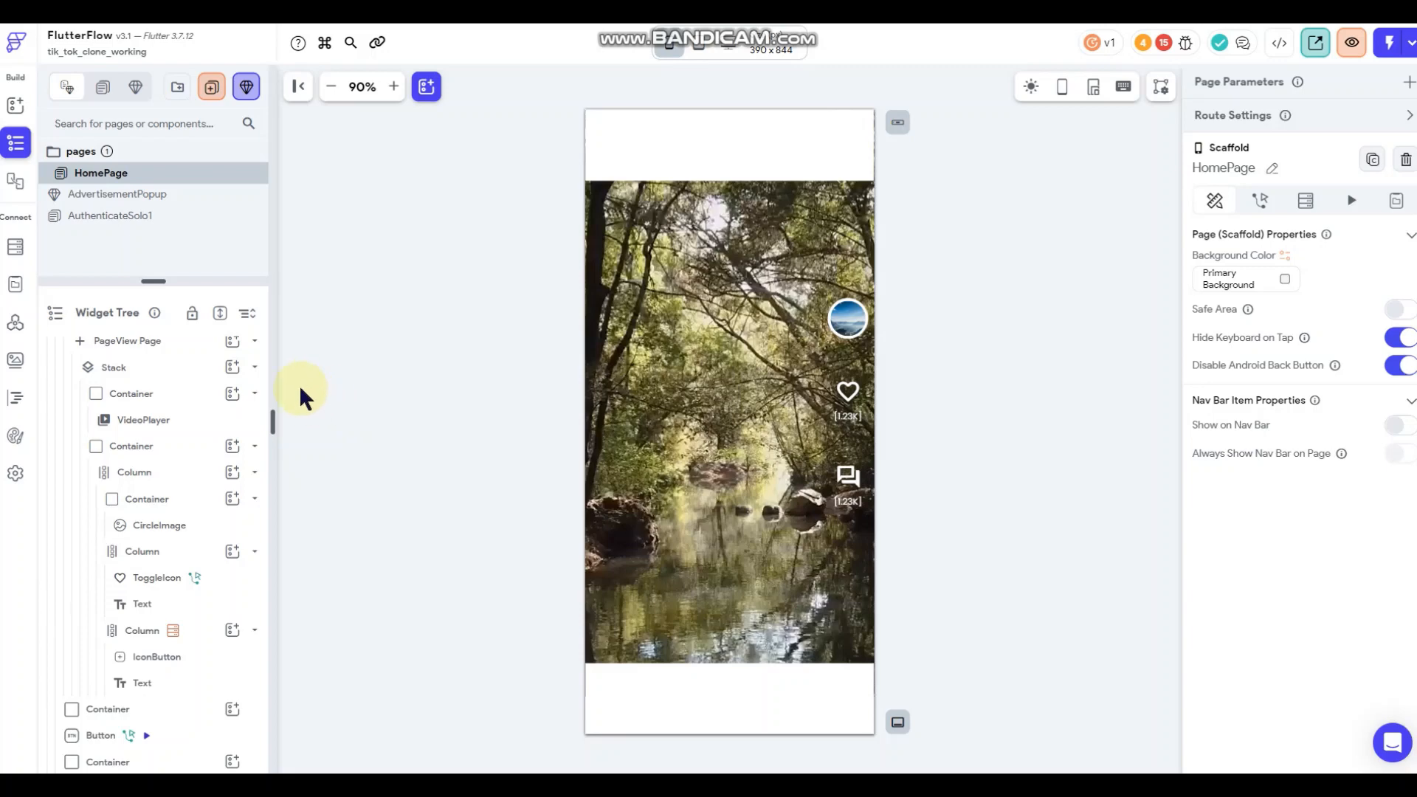
right_click(867, 506)
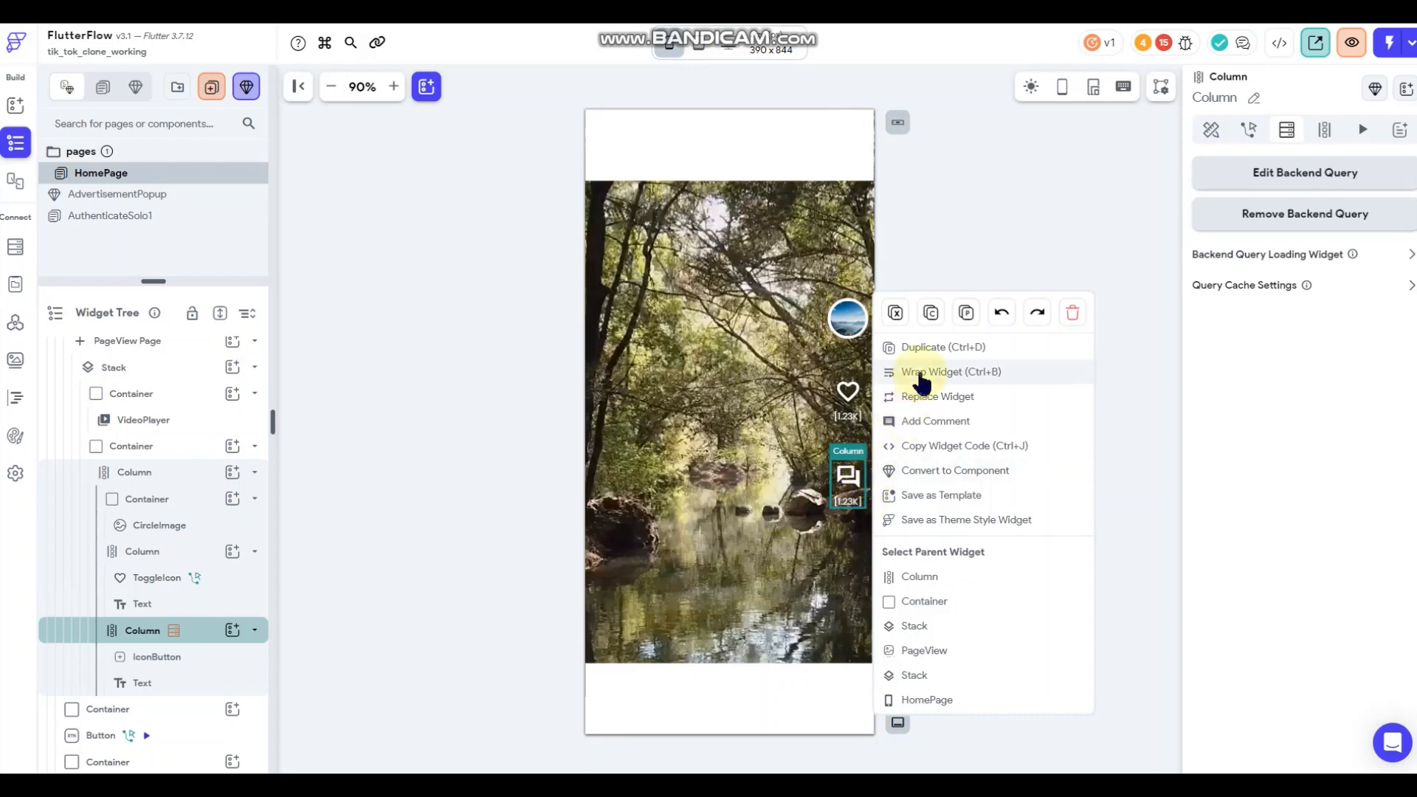
click(928, 349)
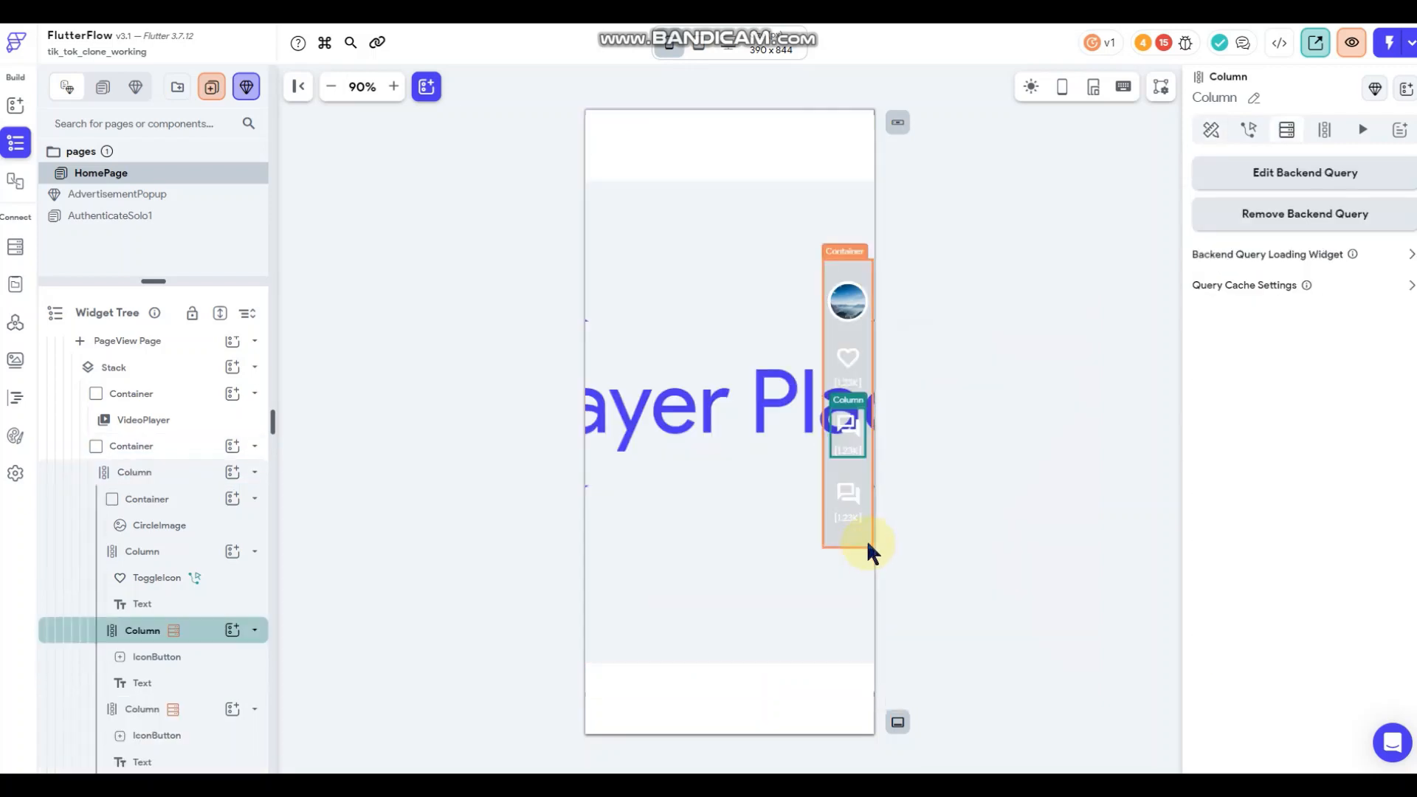
click(927, 464)
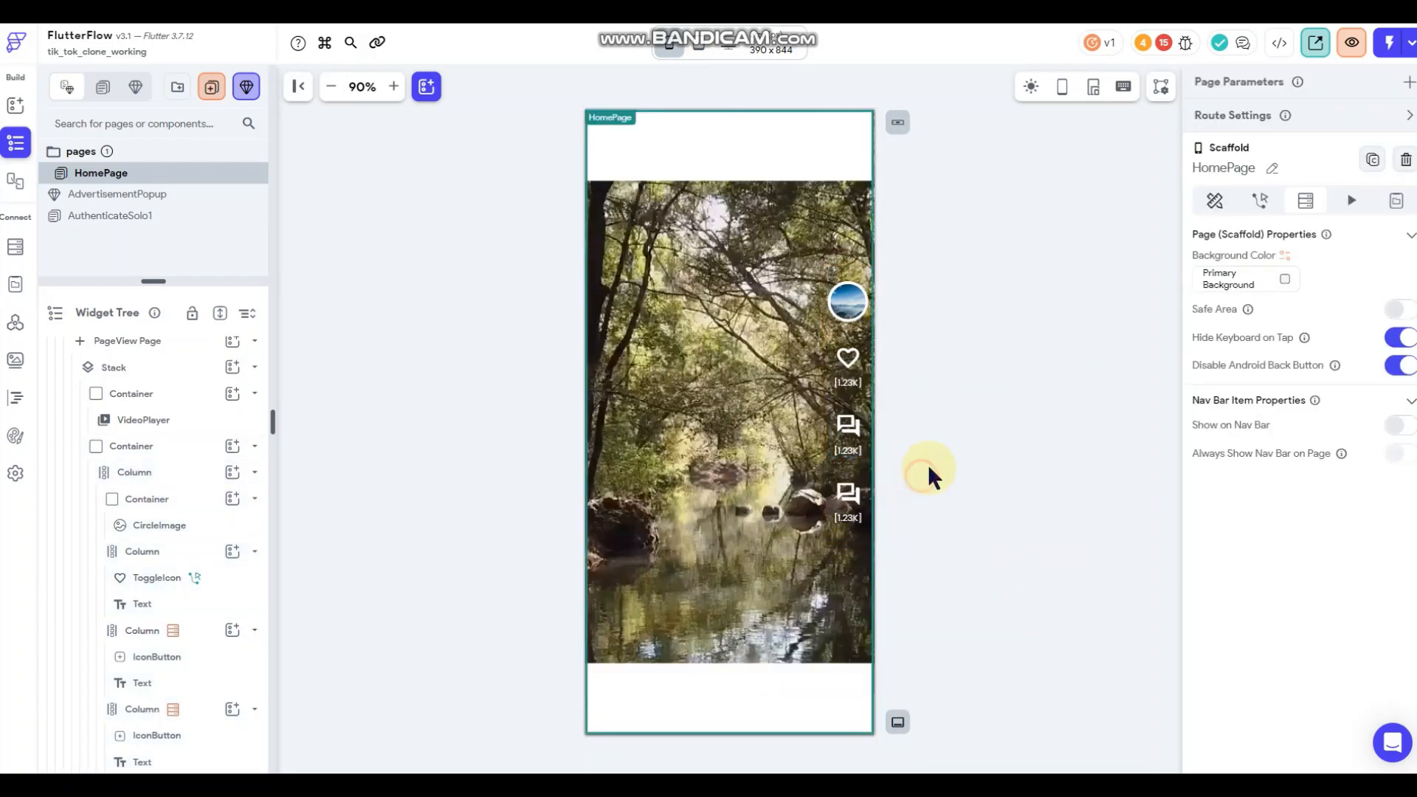
Enlarge the Container around the icon column to a height of about 399 px.
right_click(828, 288)
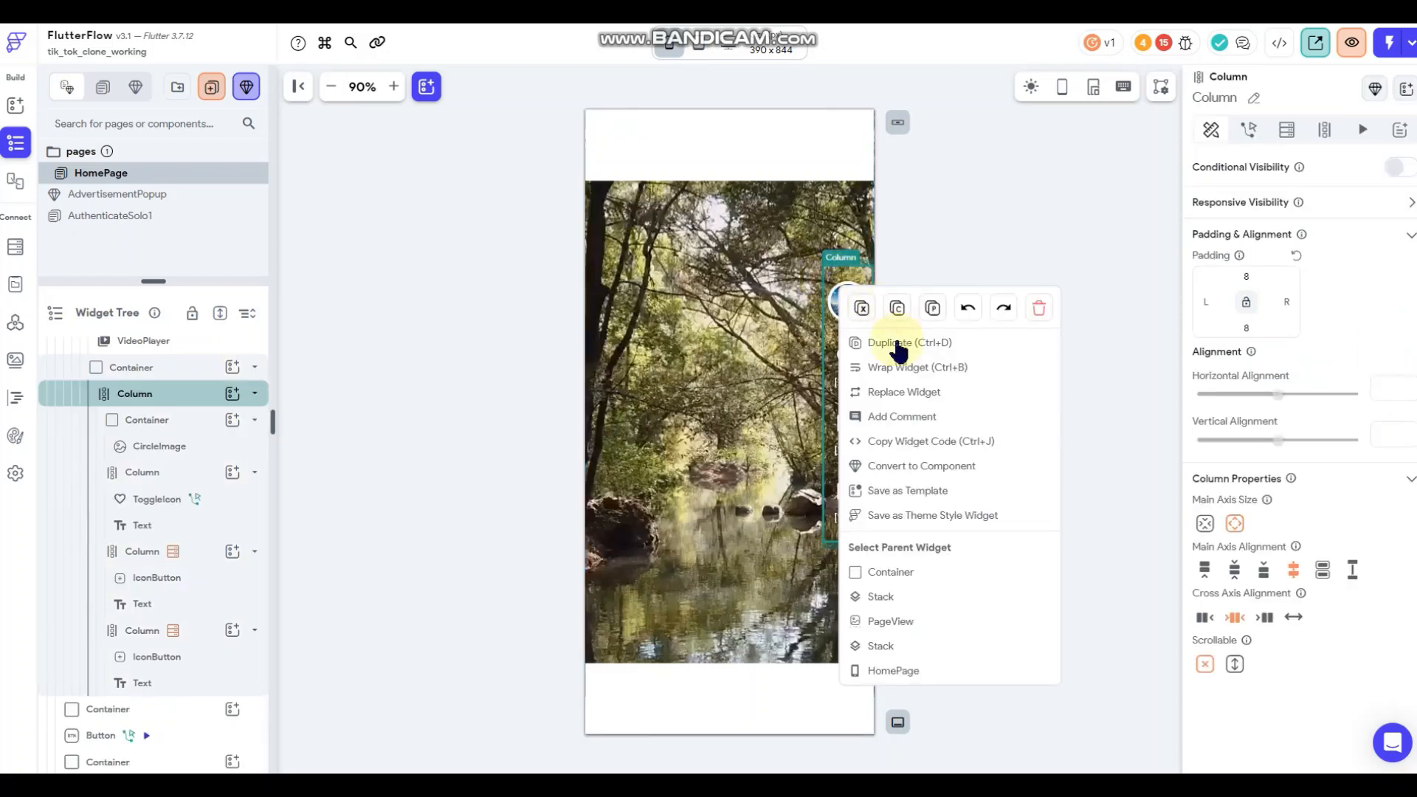
click(880, 574)
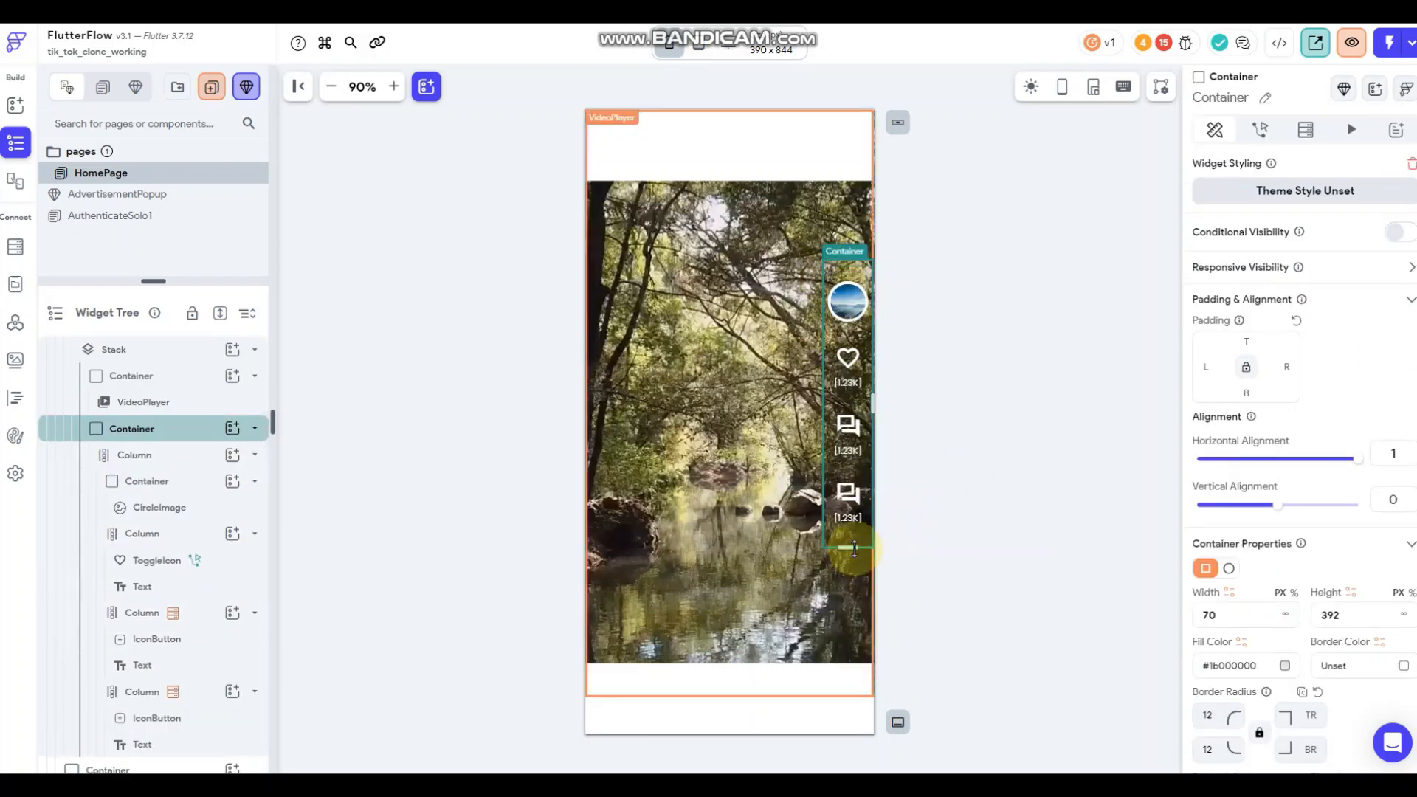
drag(852, 552, 850, 548)
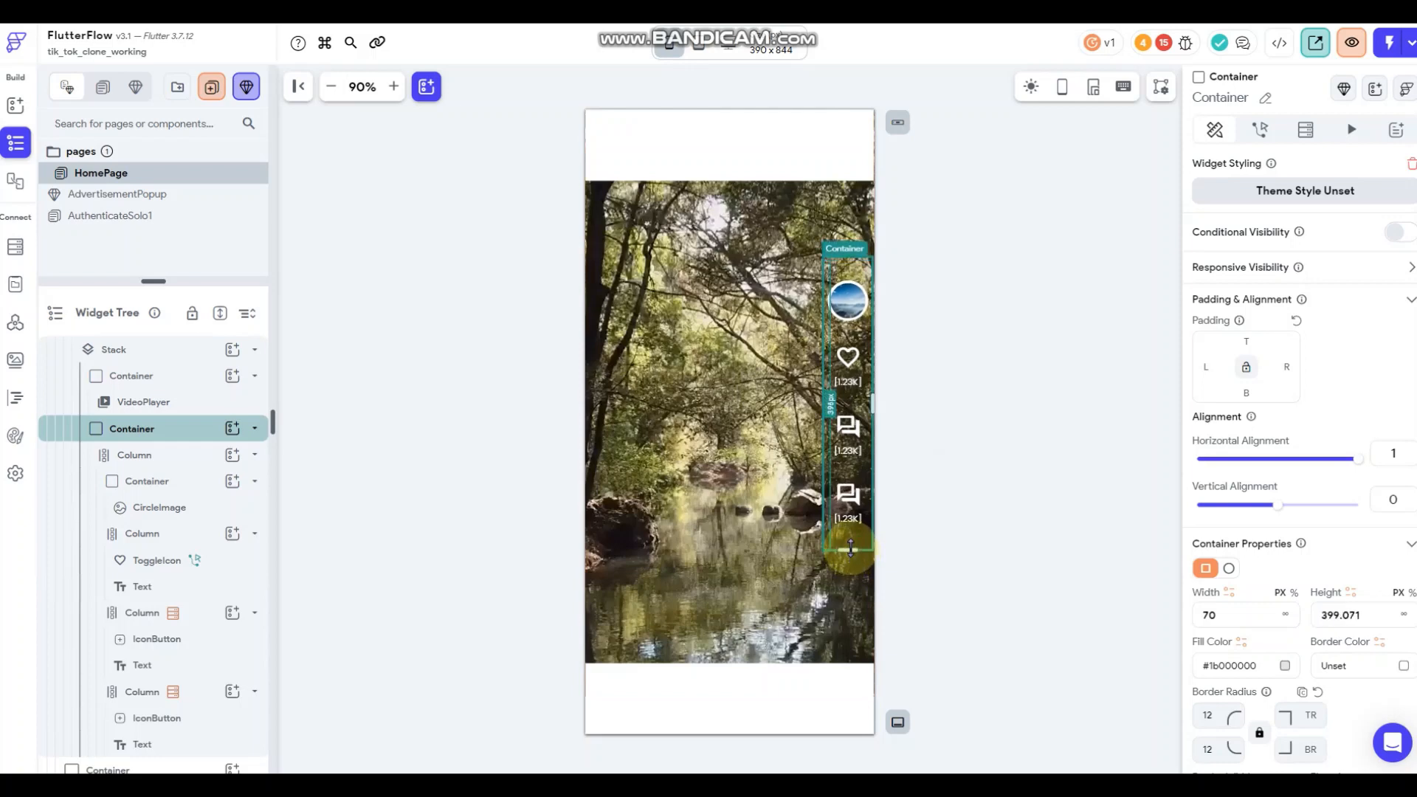
click(927, 511)
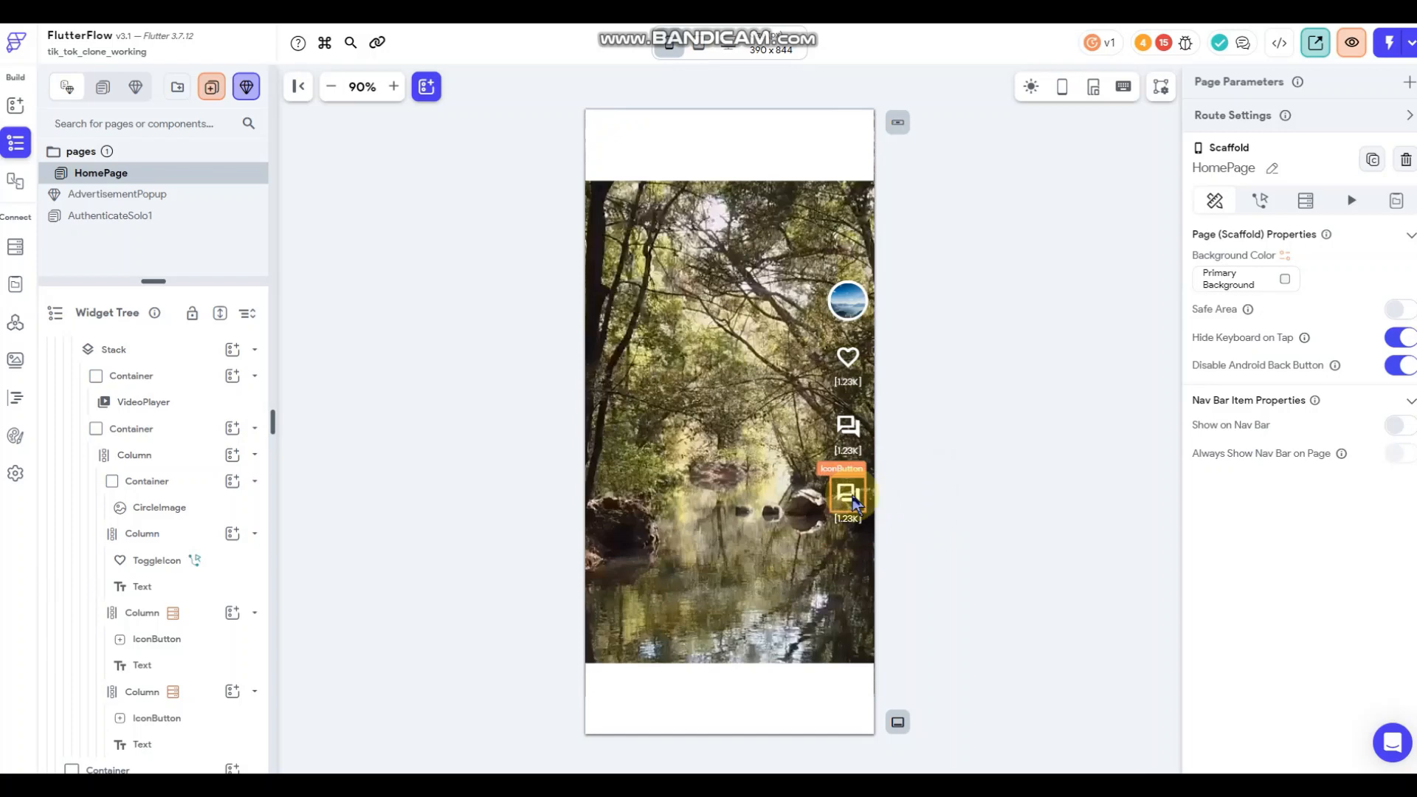
Remove the comment IconButton from the lower duplicated Column.
click(853, 501)
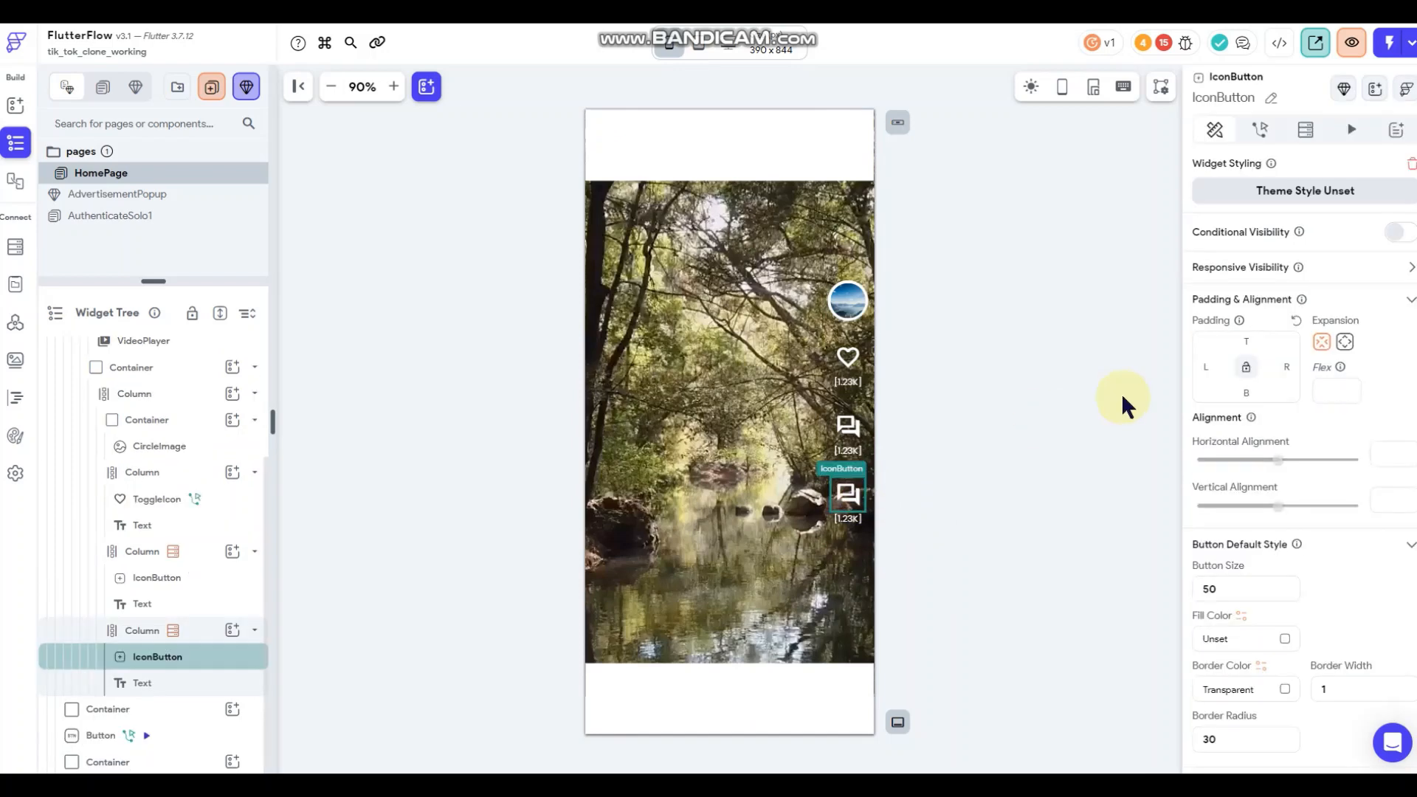
right_click(848, 496)
click(873, 289)
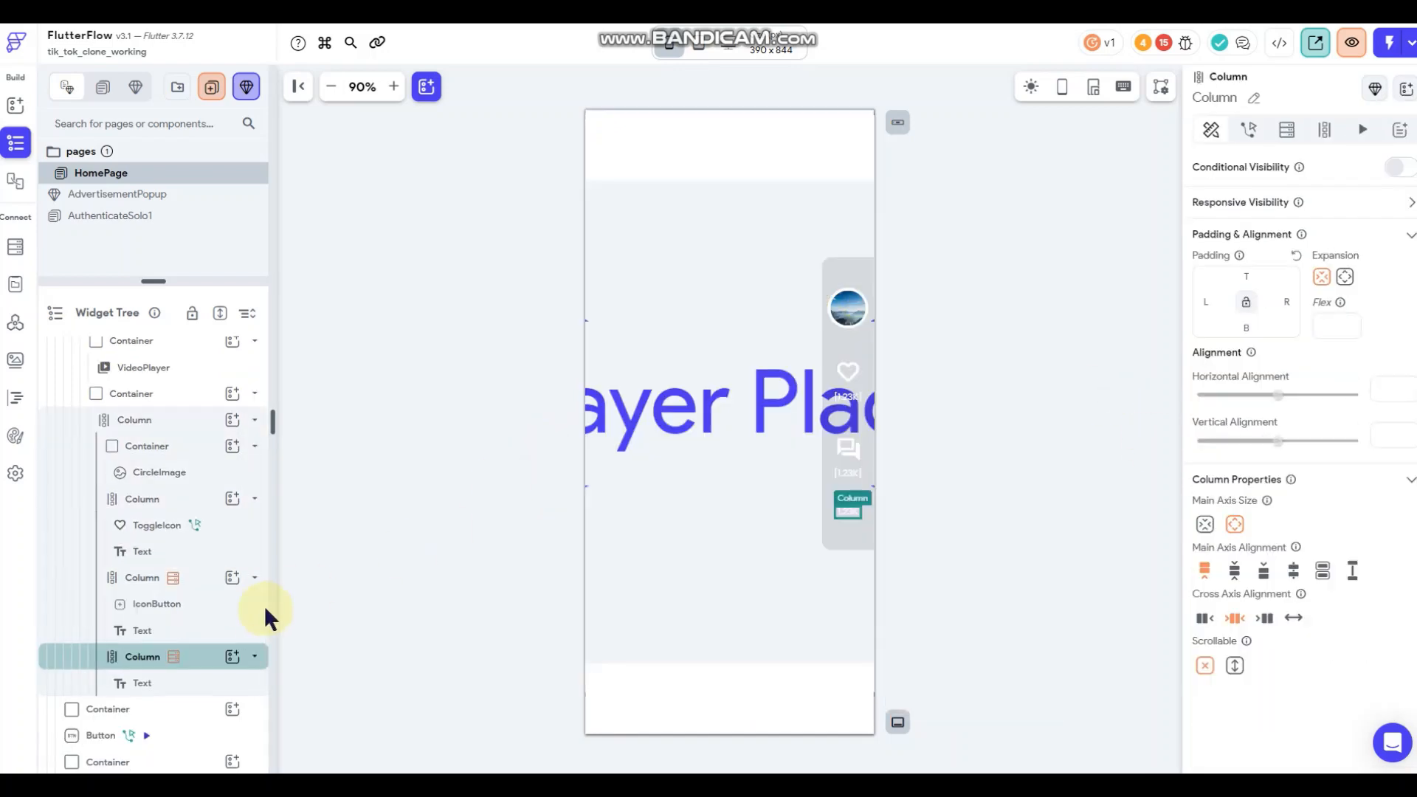
click(233, 655)
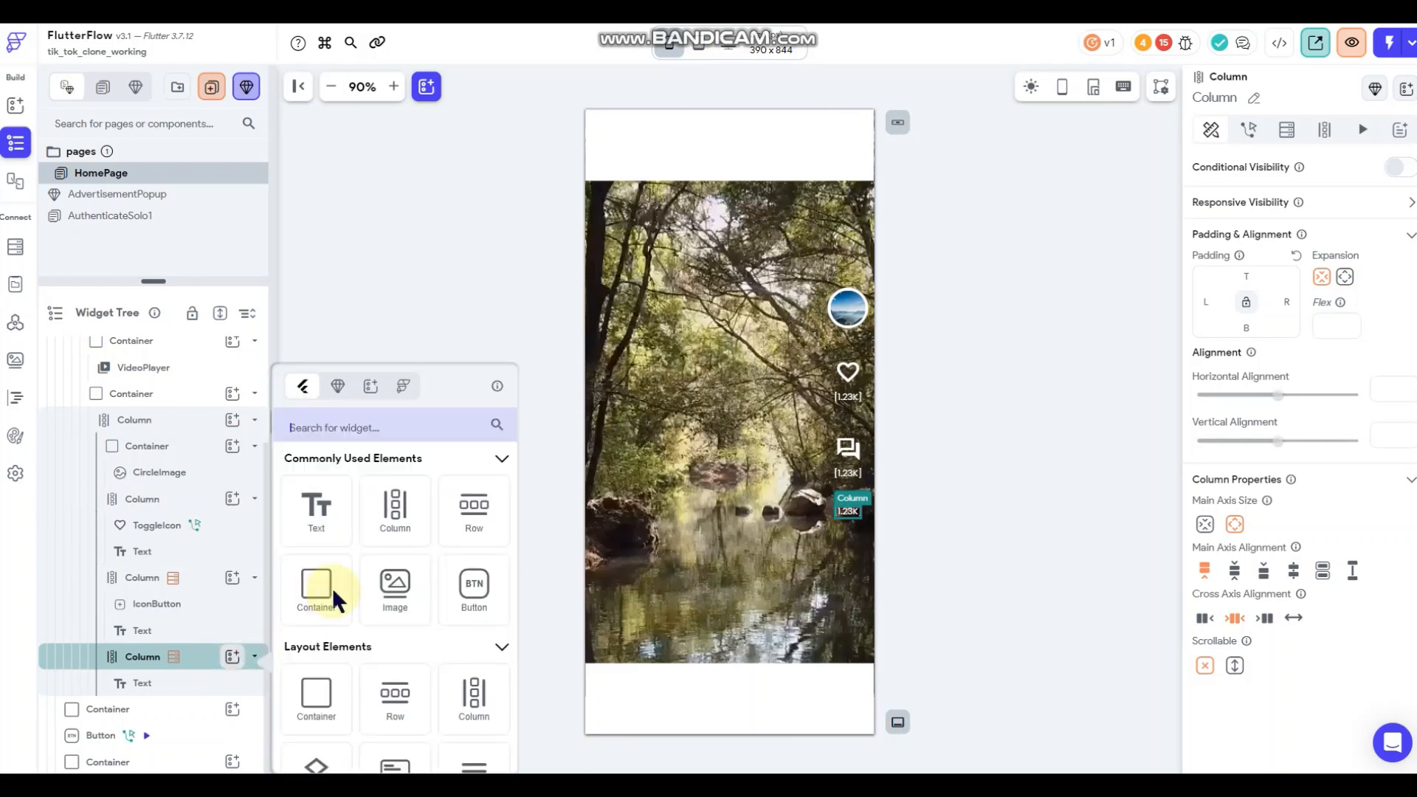
scroll(333, 599, down, 1)
scroll(347, 521, up, 1)
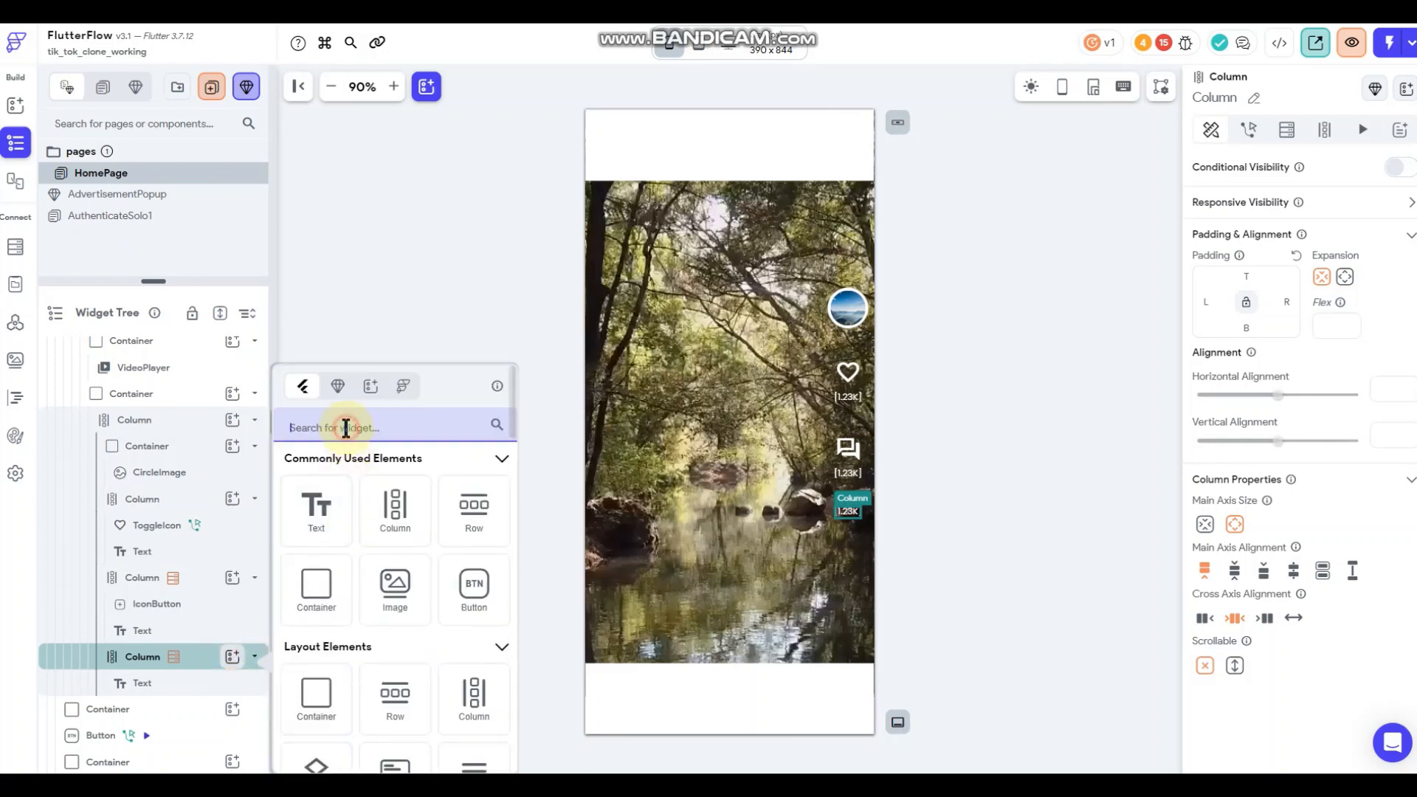
click(346, 428)
text(togg)
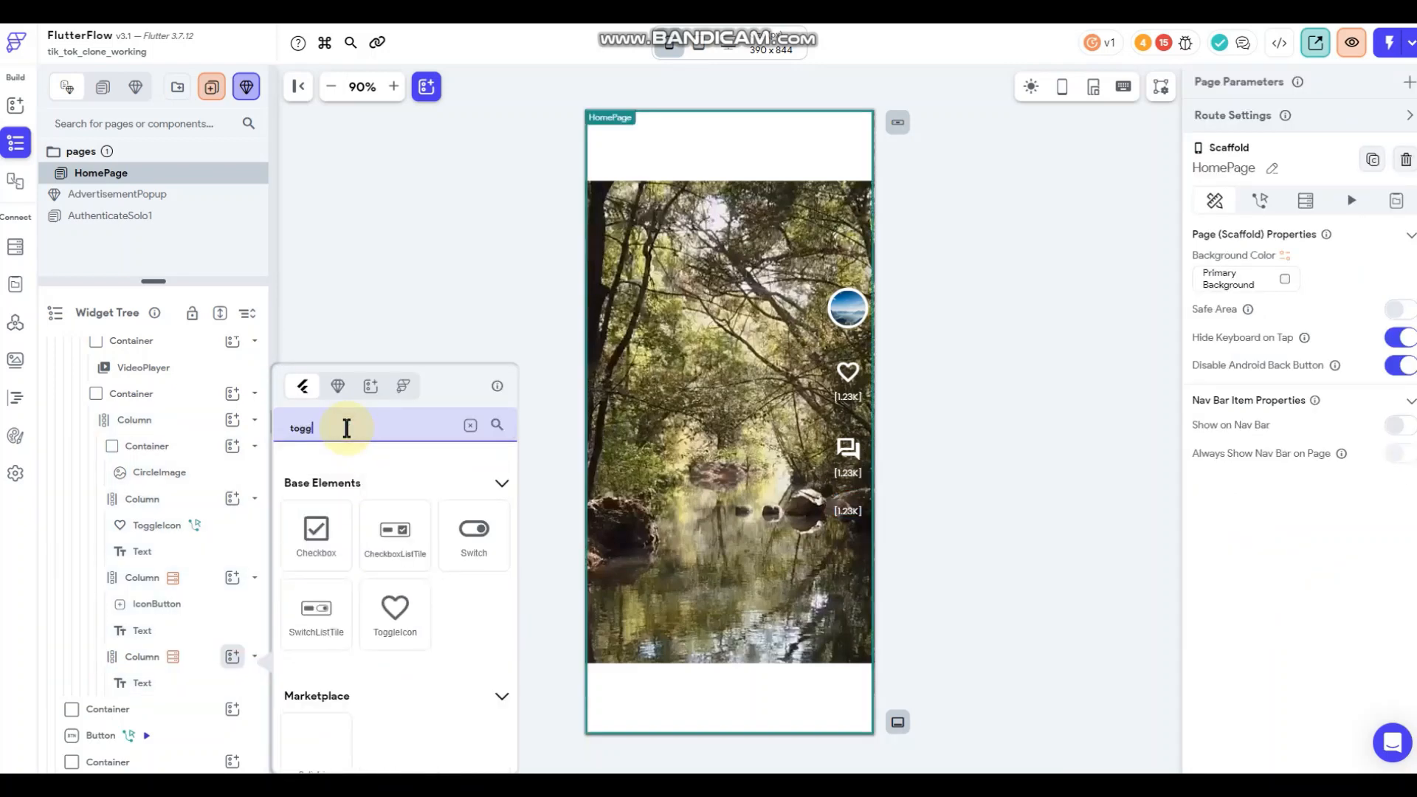
click(318, 532)
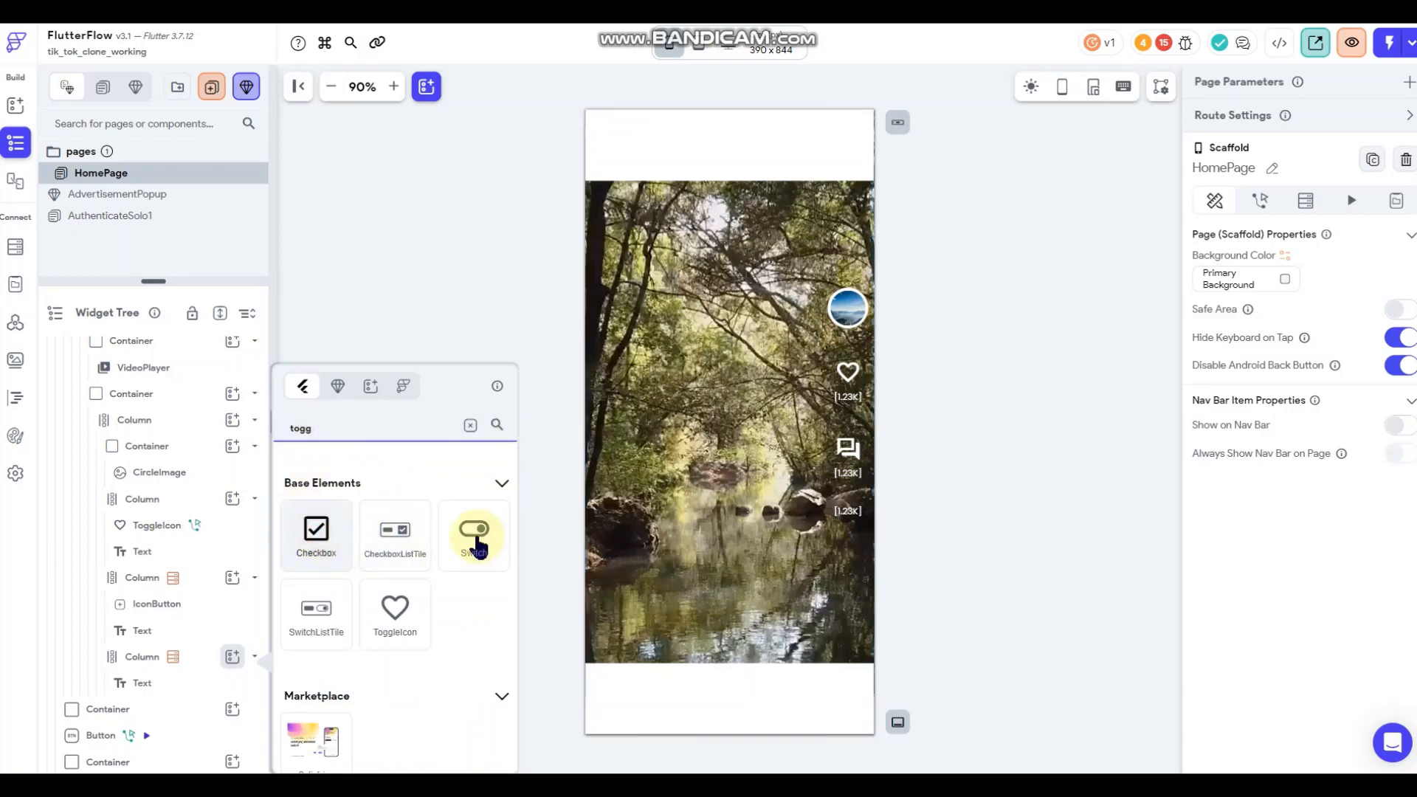
right_click(849, 514)
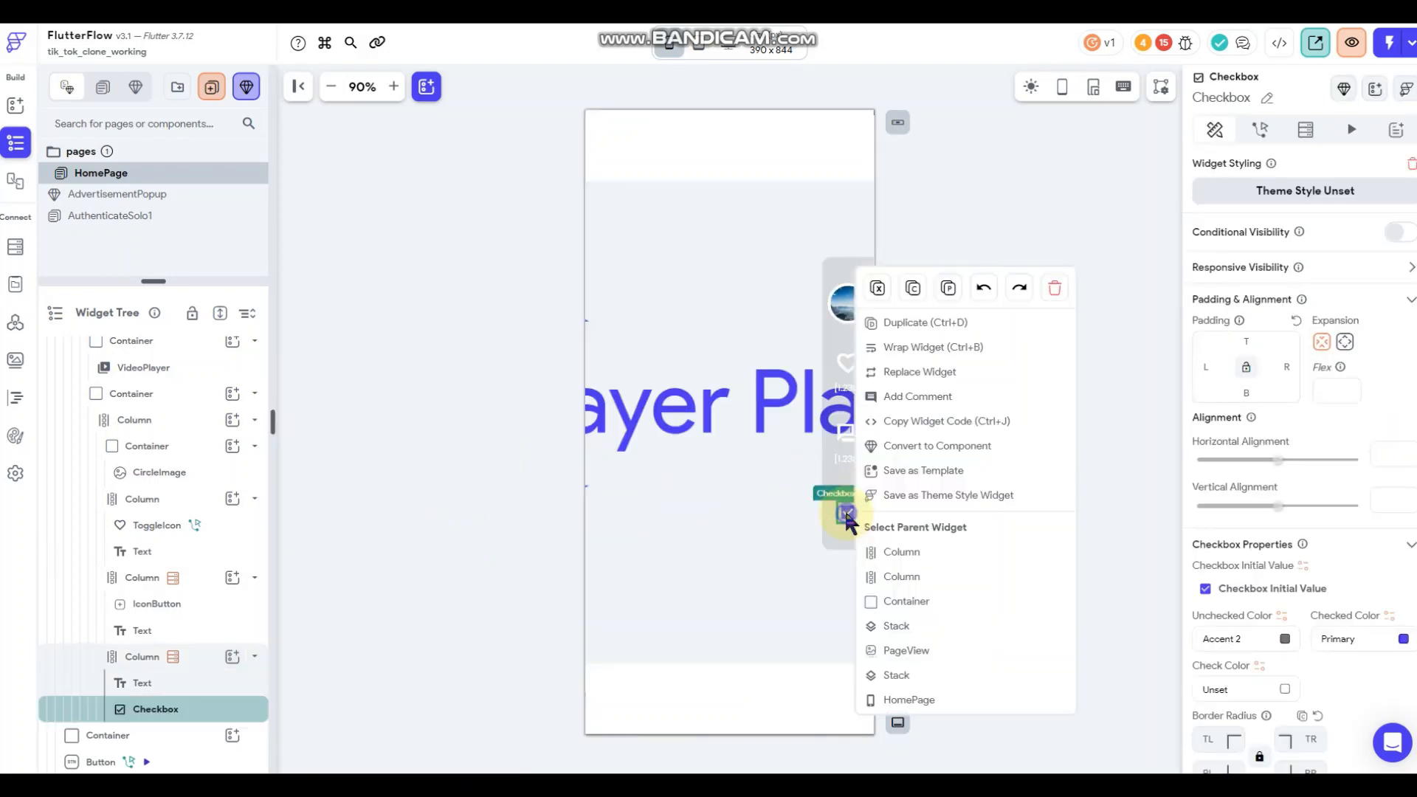
click(875, 288)
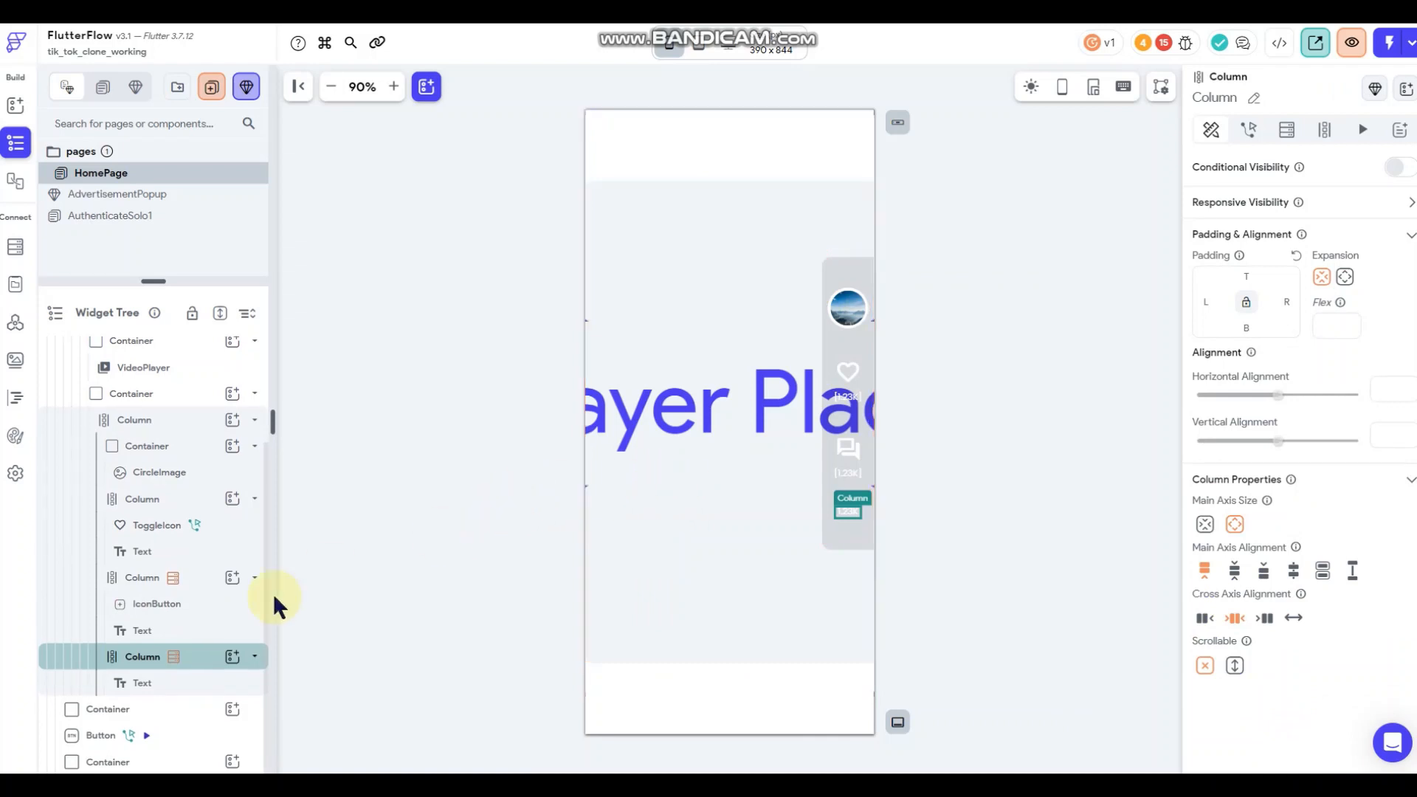
Add a ToggleIcon widget to the last Column and place it above that Column's Text.
click(232, 656)
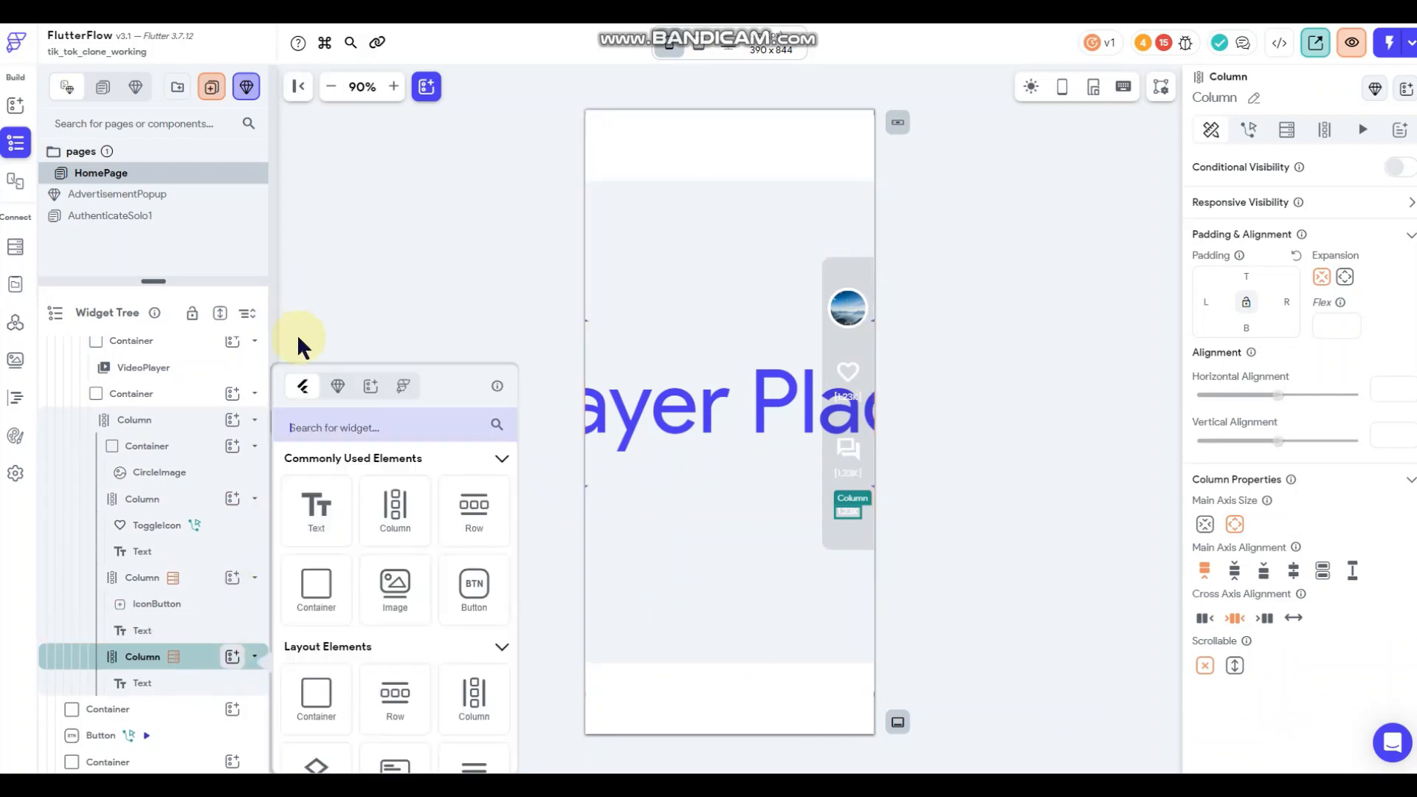
click(333, 428)
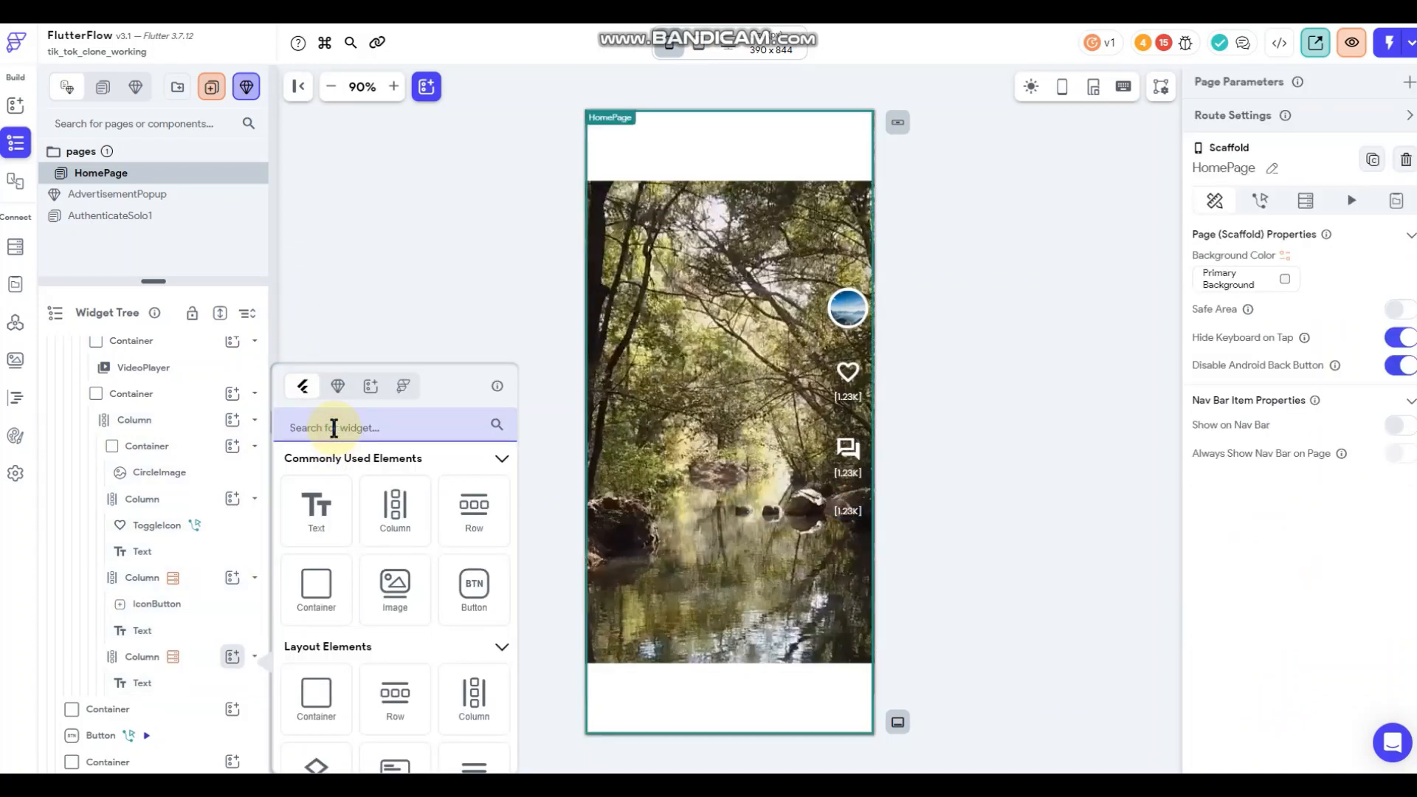
text(togg)
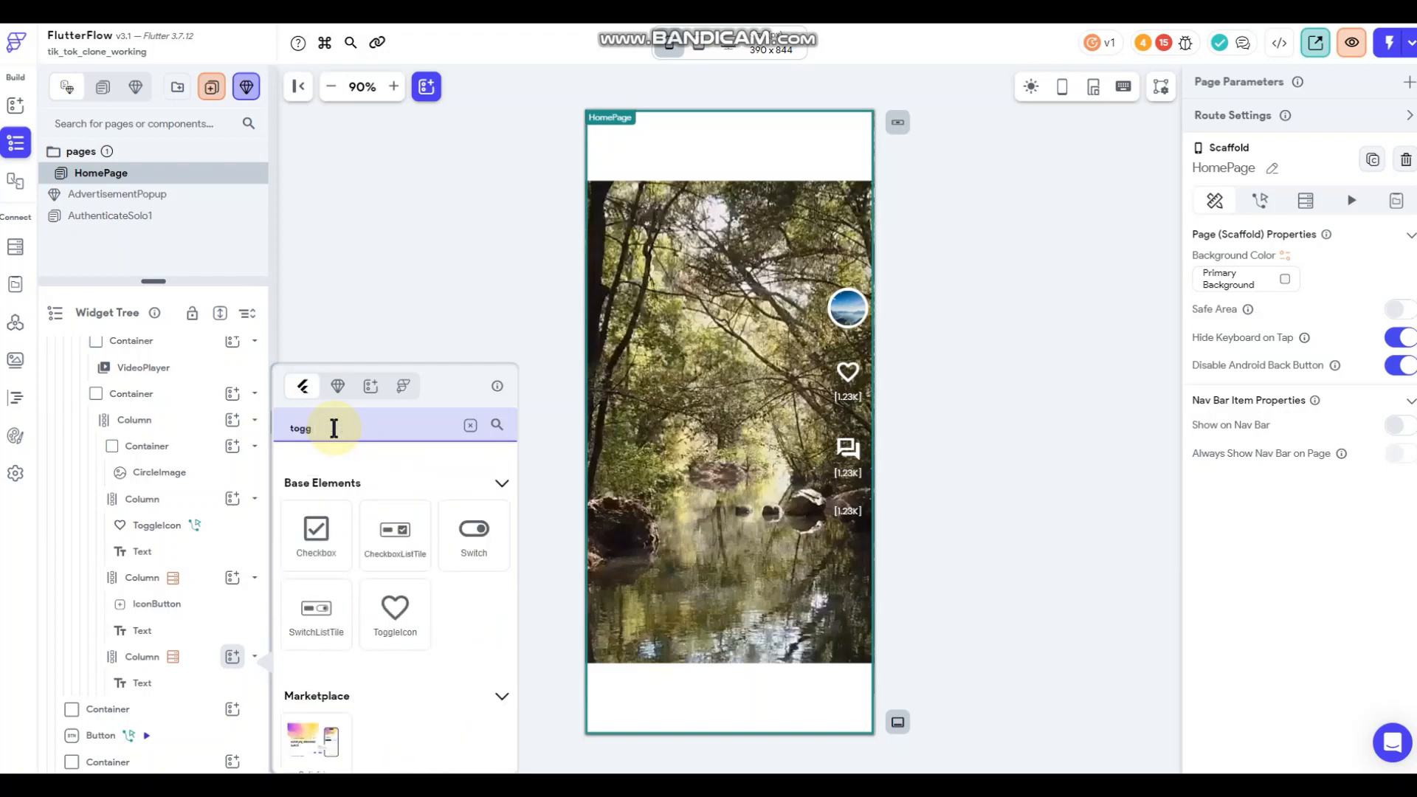
click(394, 611)
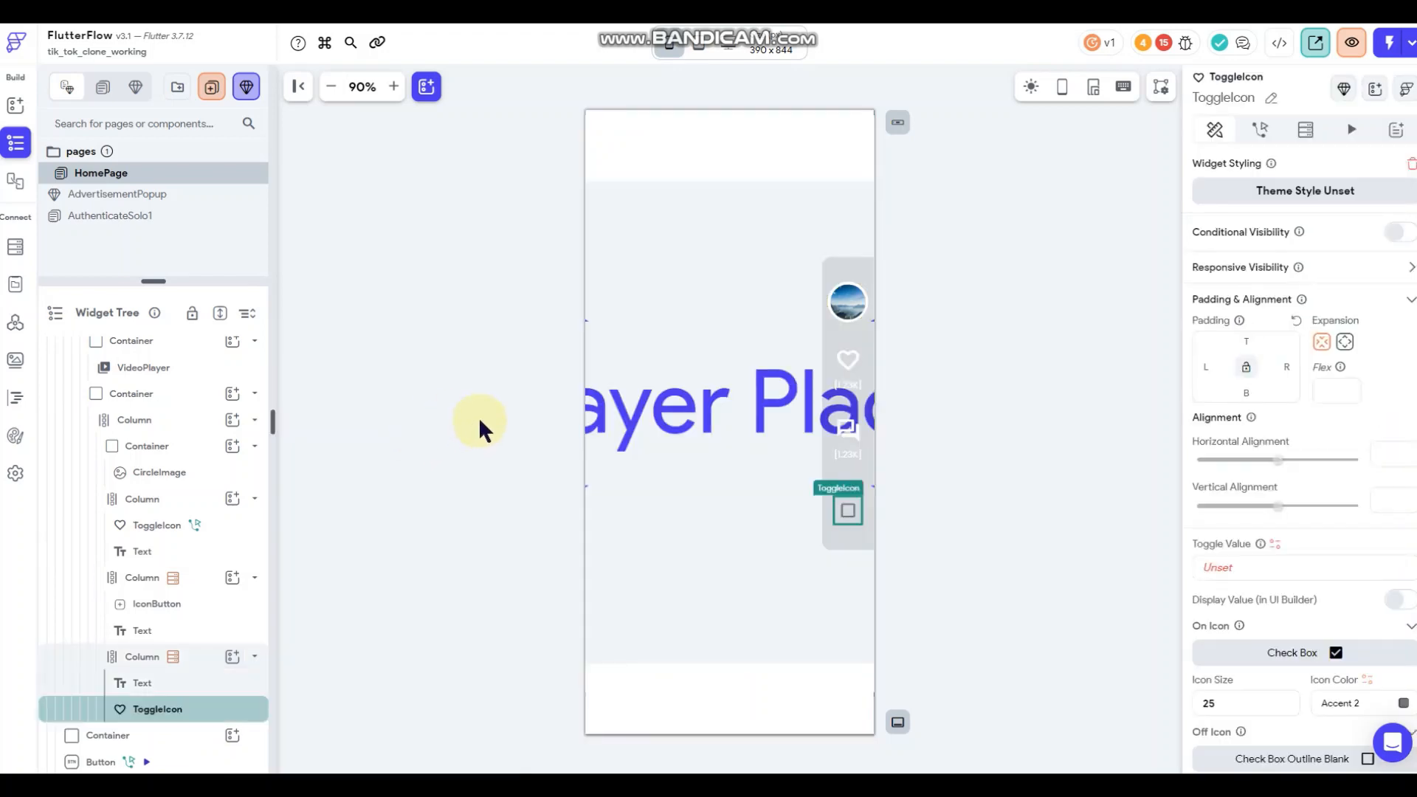
drag(164, 709, 160, 648)
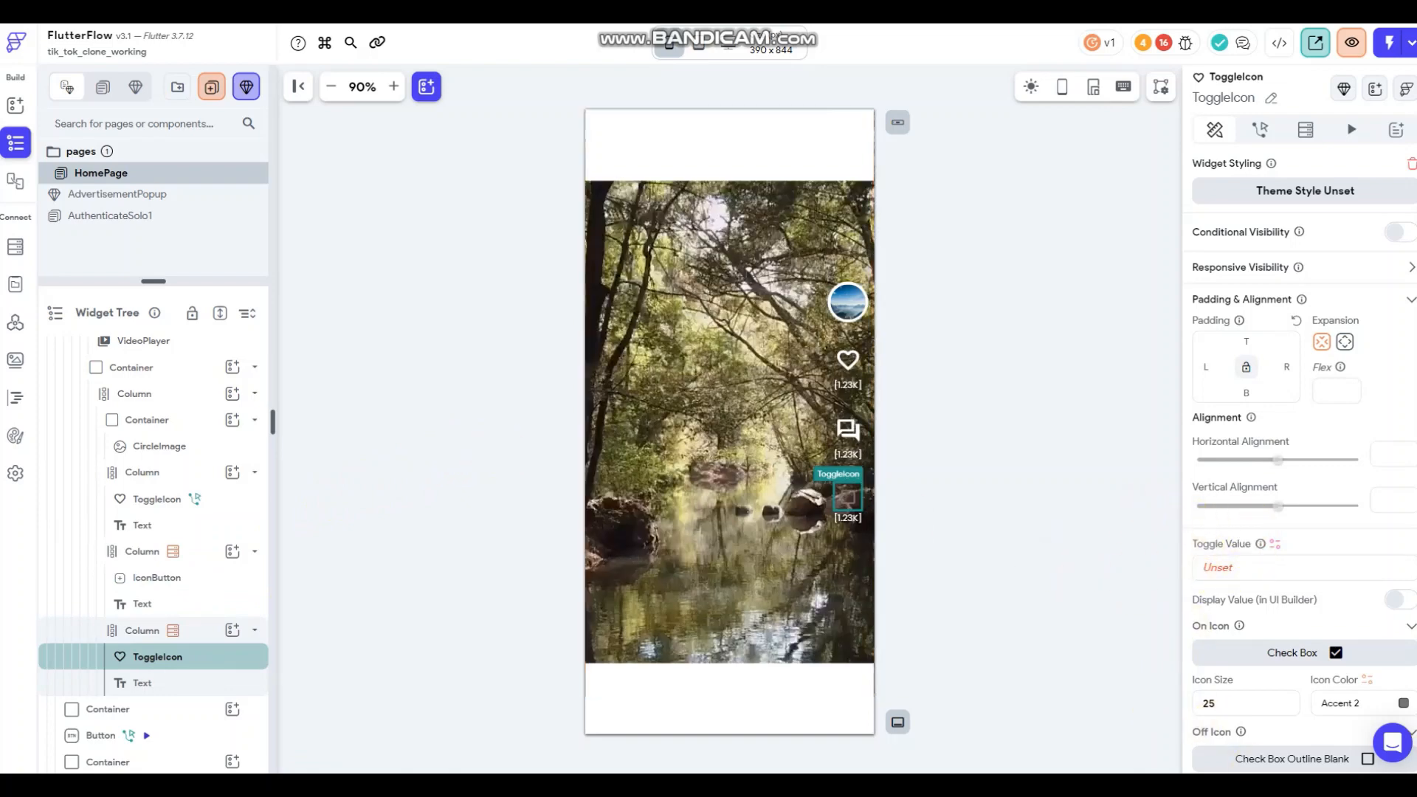
Search the icon library for a save or favorite symbol for the new ToggleIcon's off state, using terms such as "sav" and "fav".
scroll(1264, 614, down, 2)
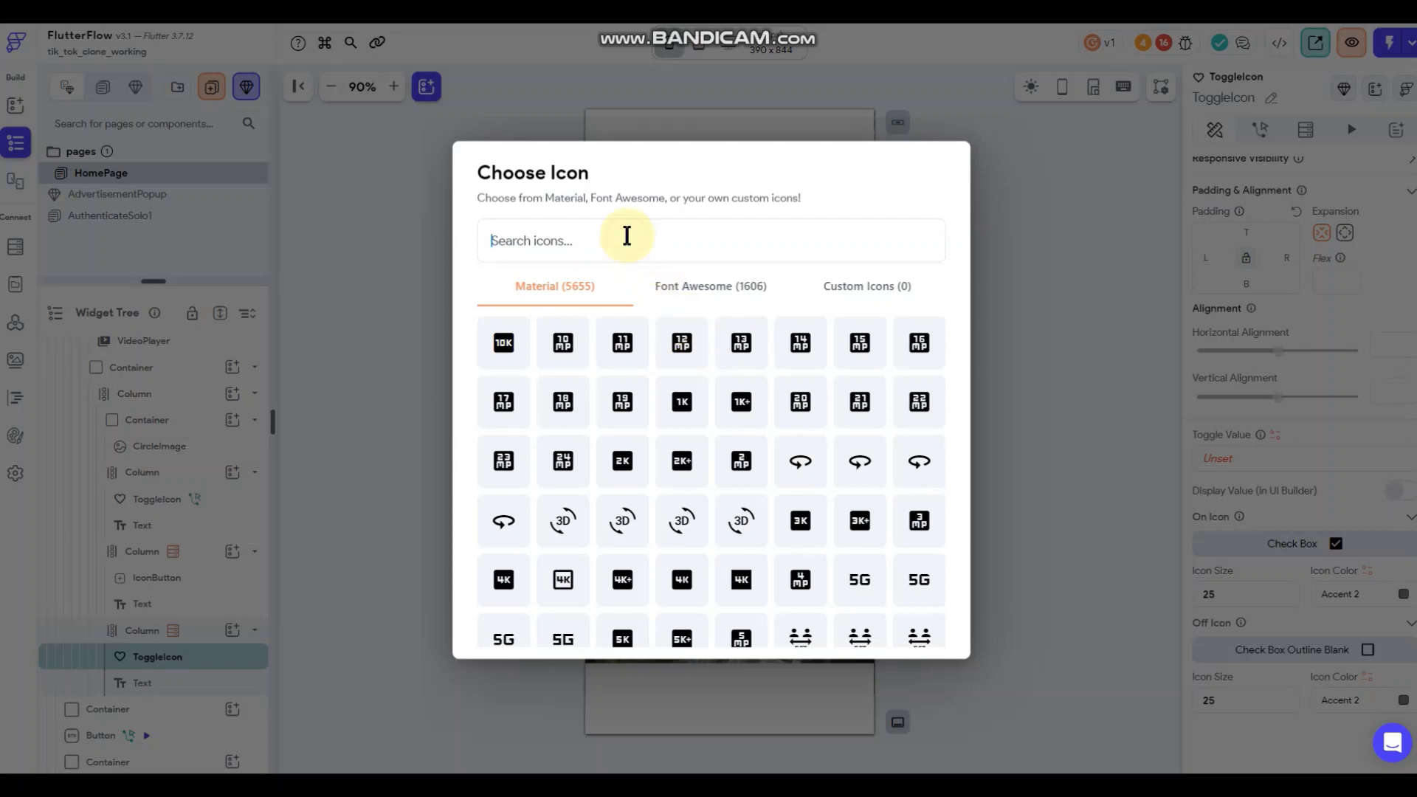
text(sabe)
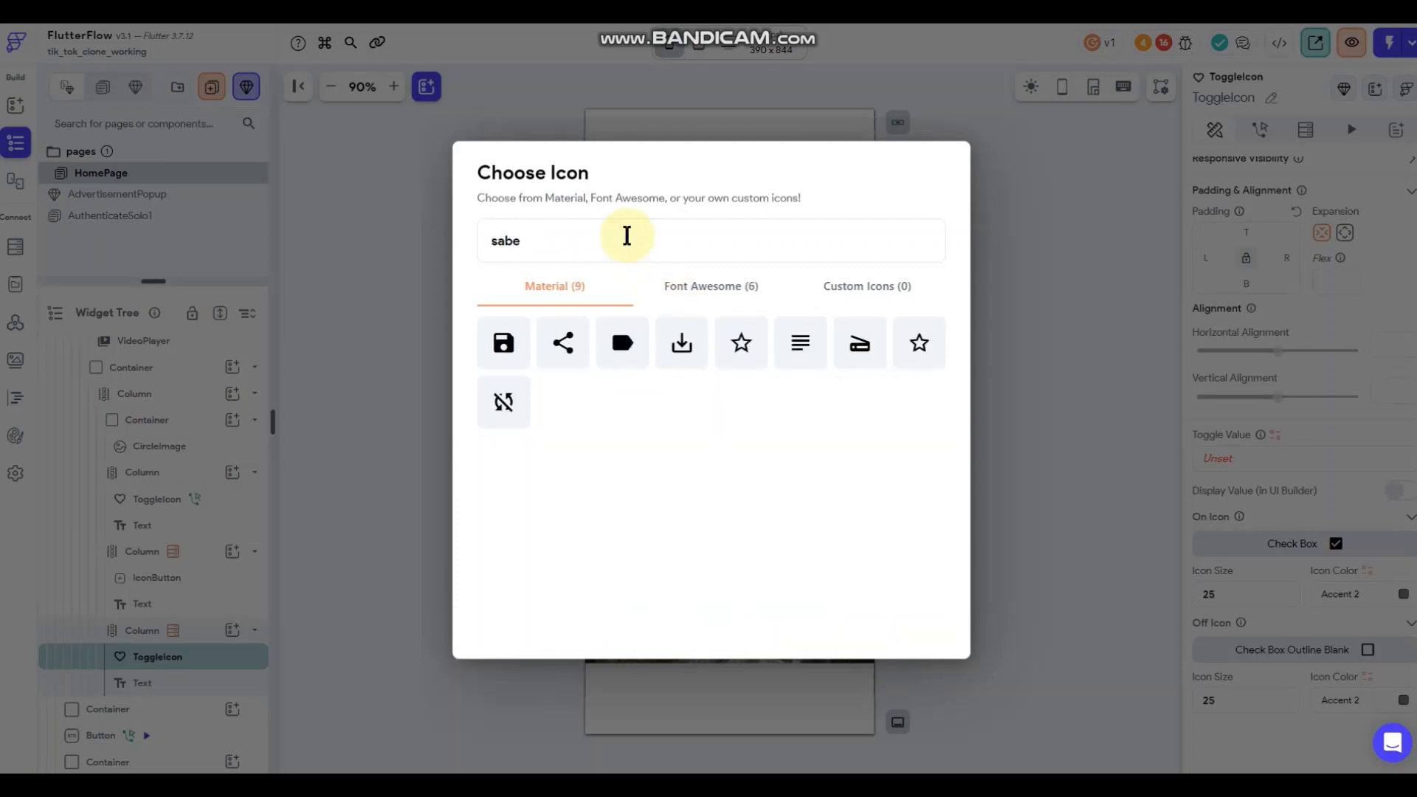
drag(617, 235, 493, 258)
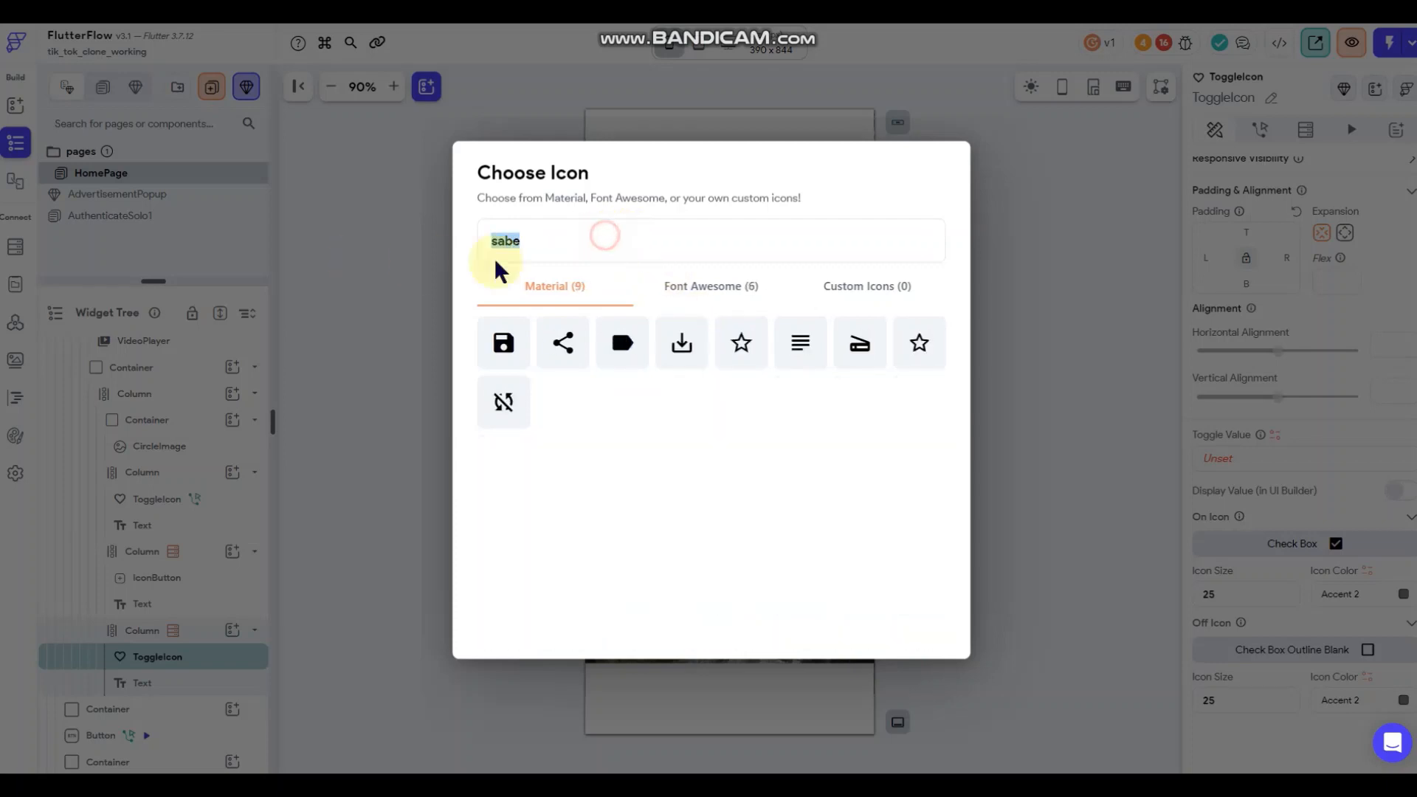
text(s)
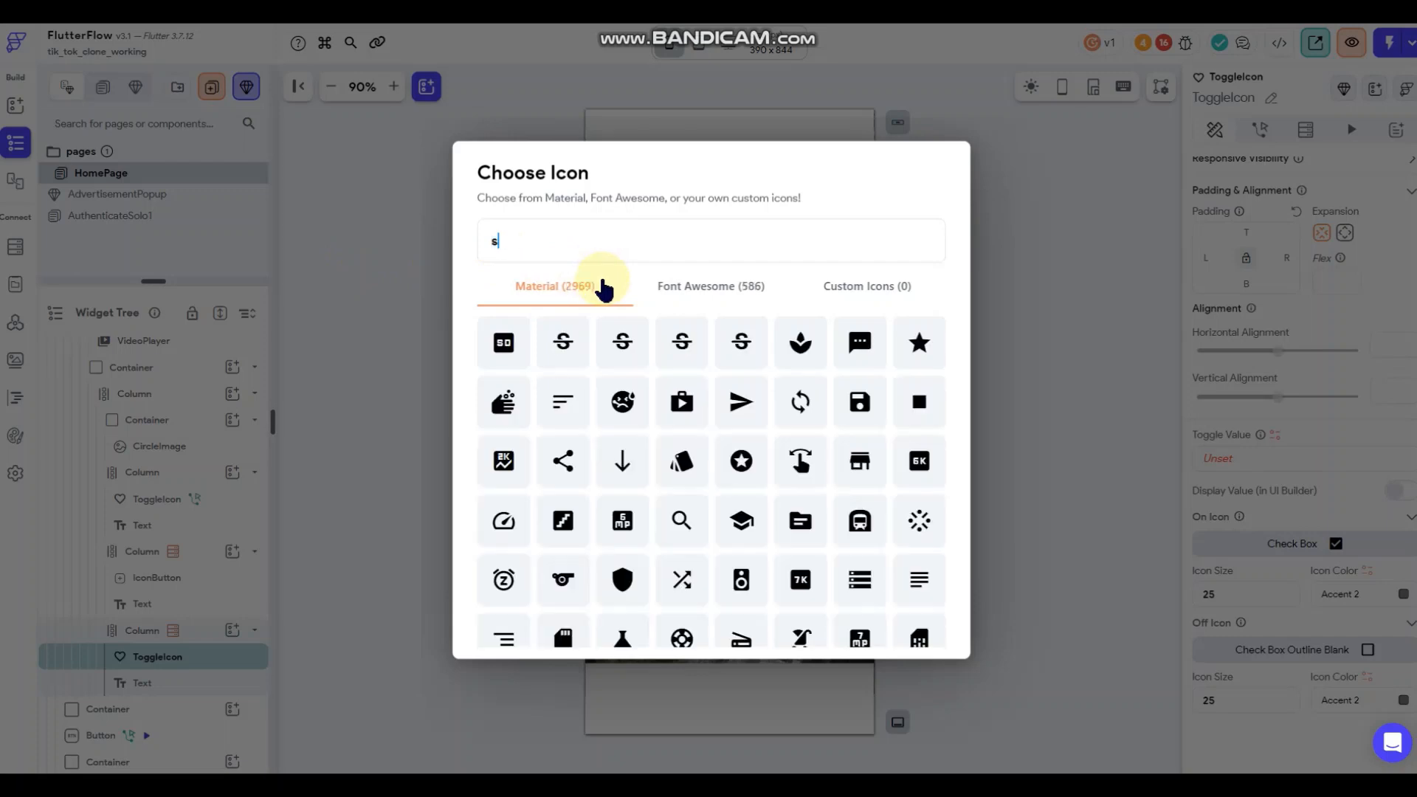
text(av)
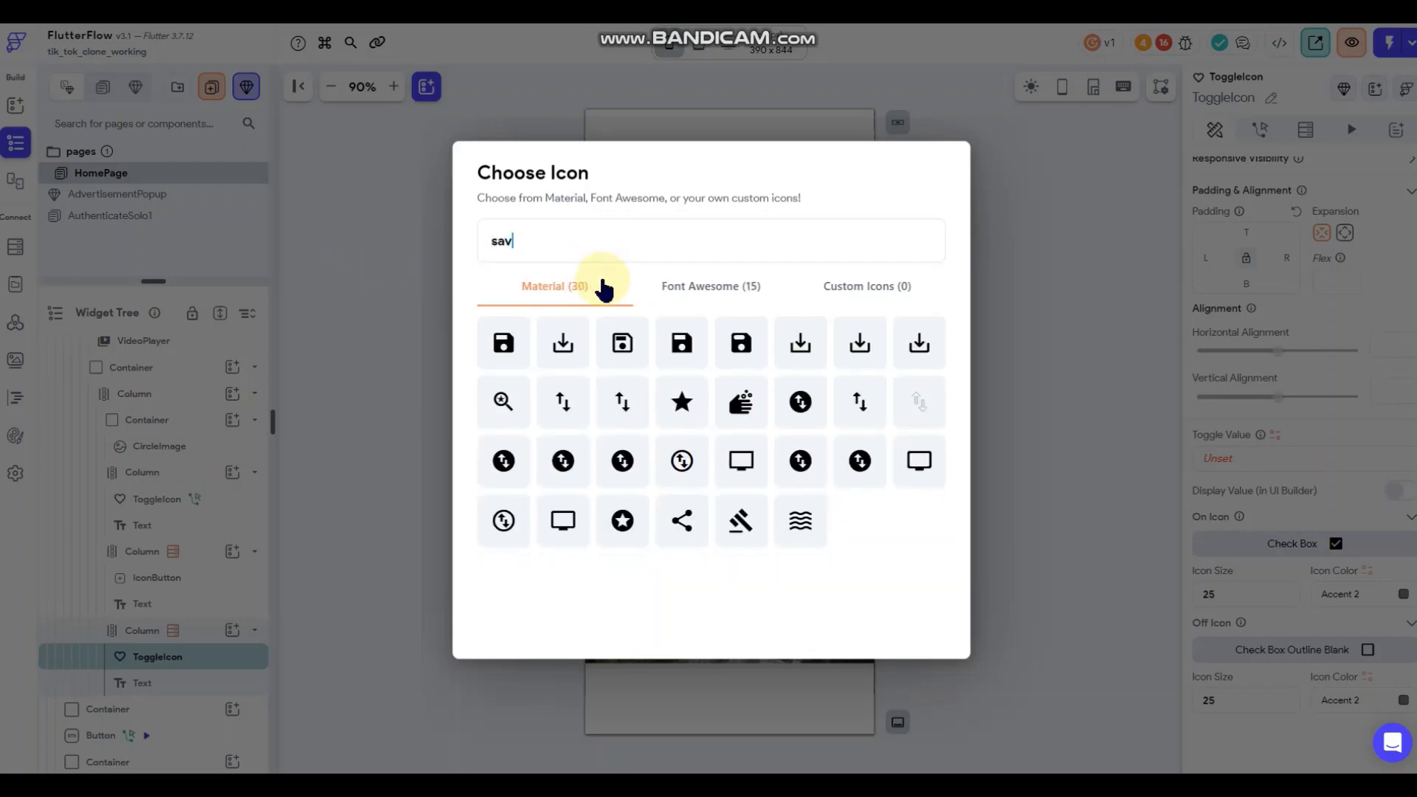
key(BackSpace)
key(BackSpace)
text(favo)
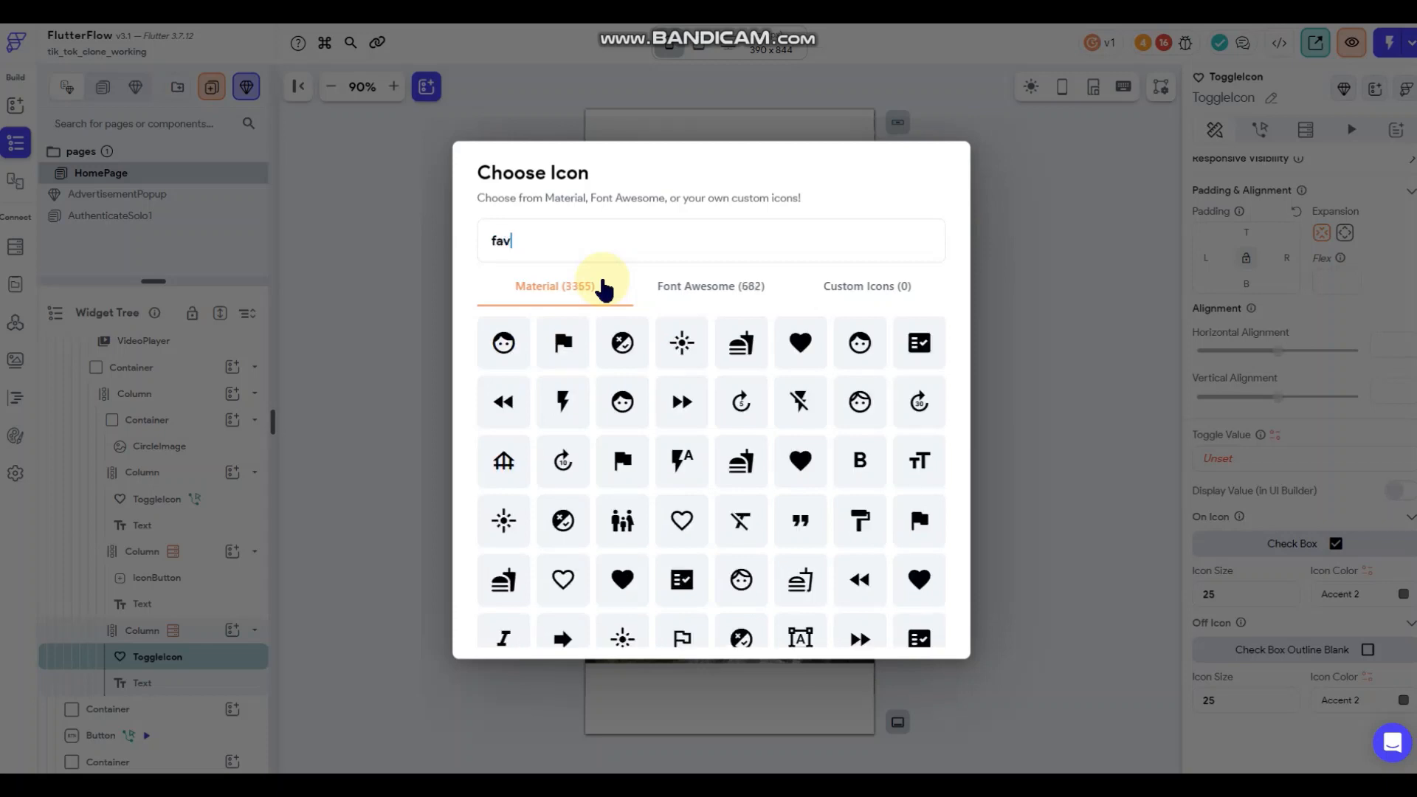
key(BackSpace)
key(BackSpace)
key(BackSpace)
key(BackSpace)
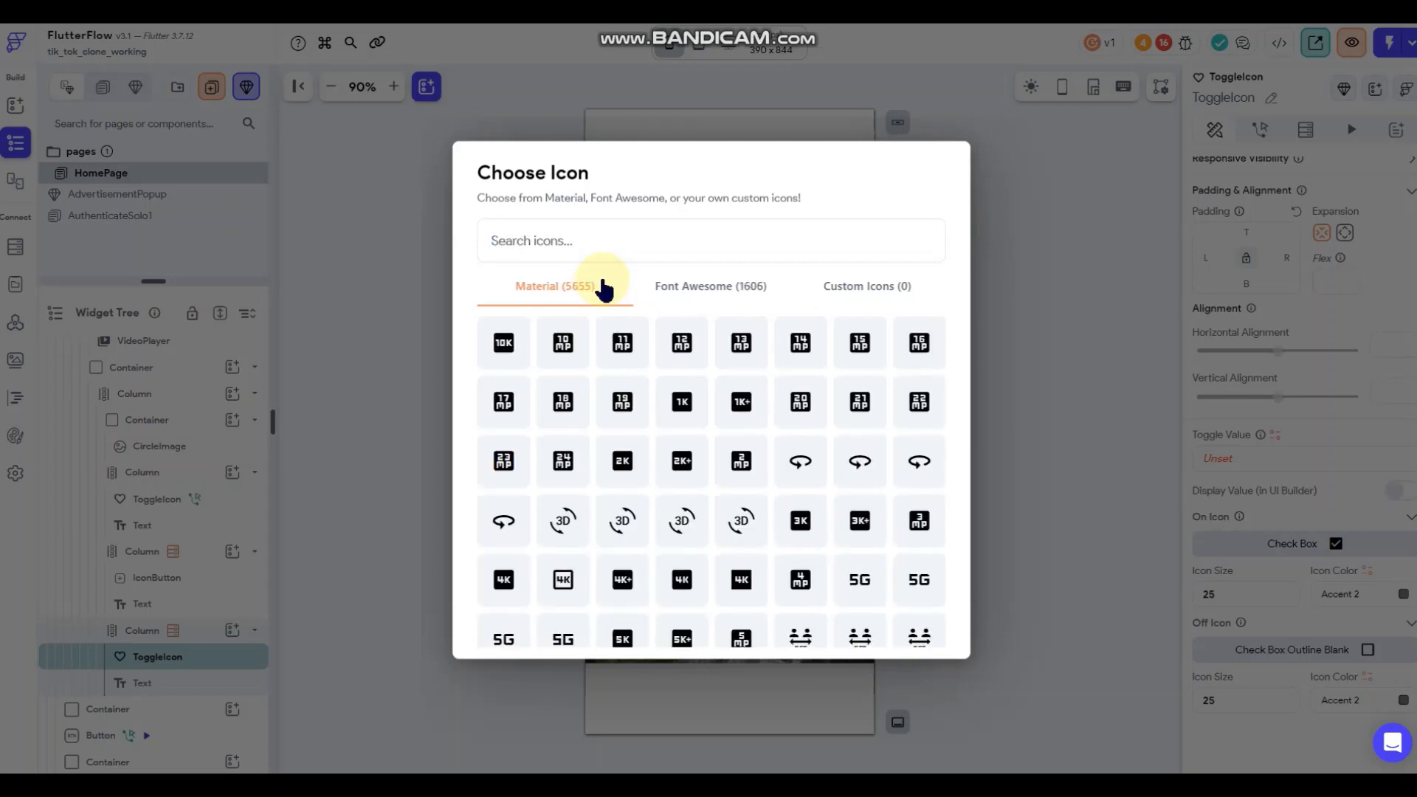
text(sav)
click(668, 295)
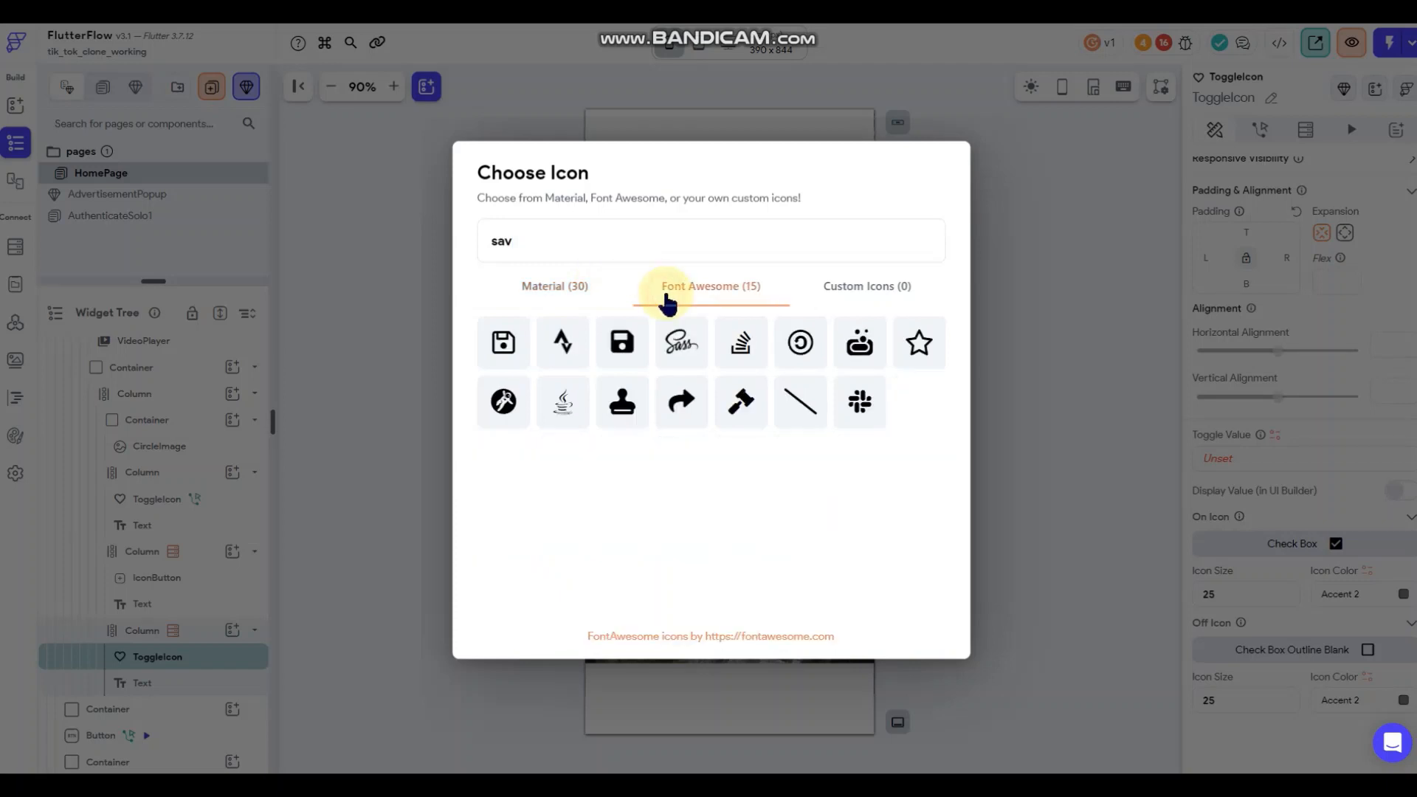
double_click(564, 236)
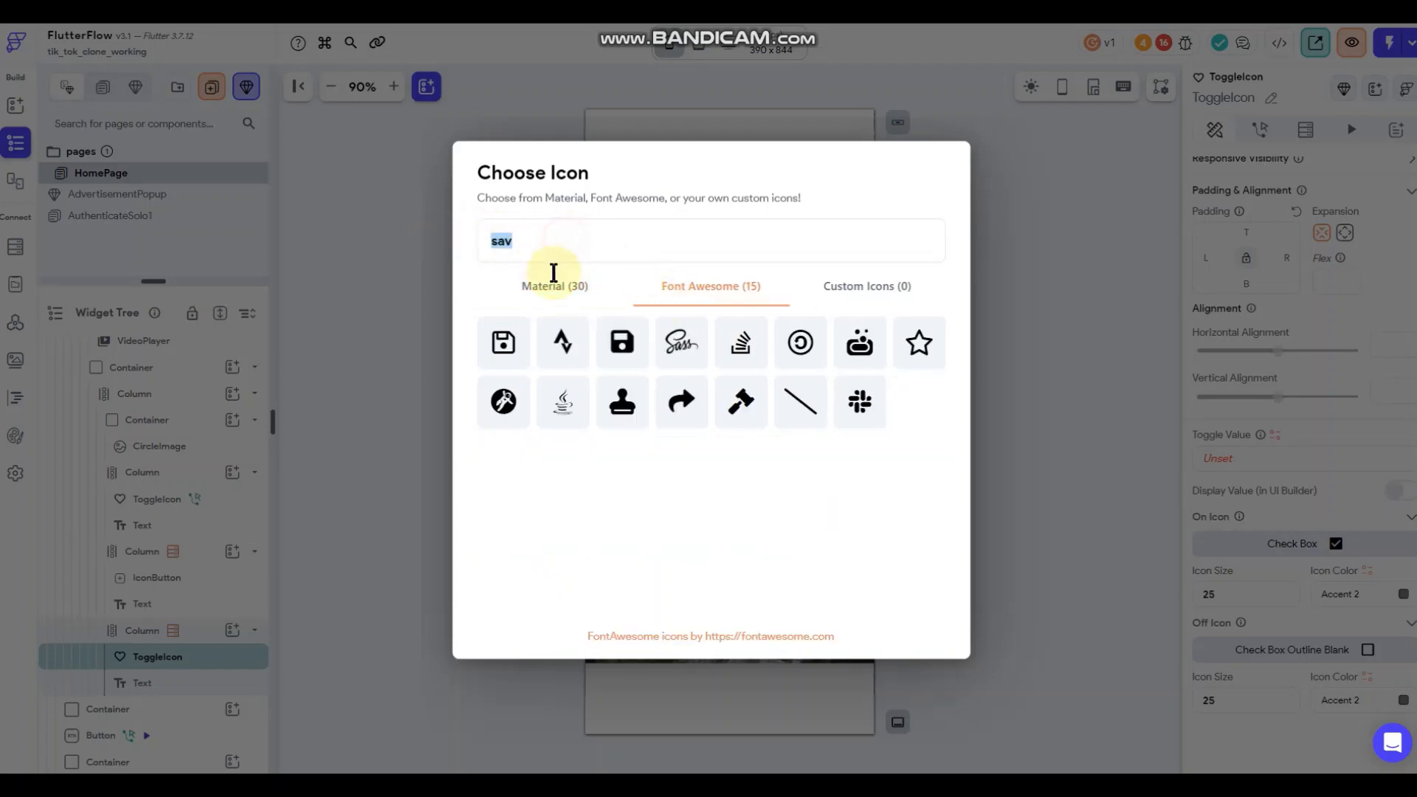
text(fav)
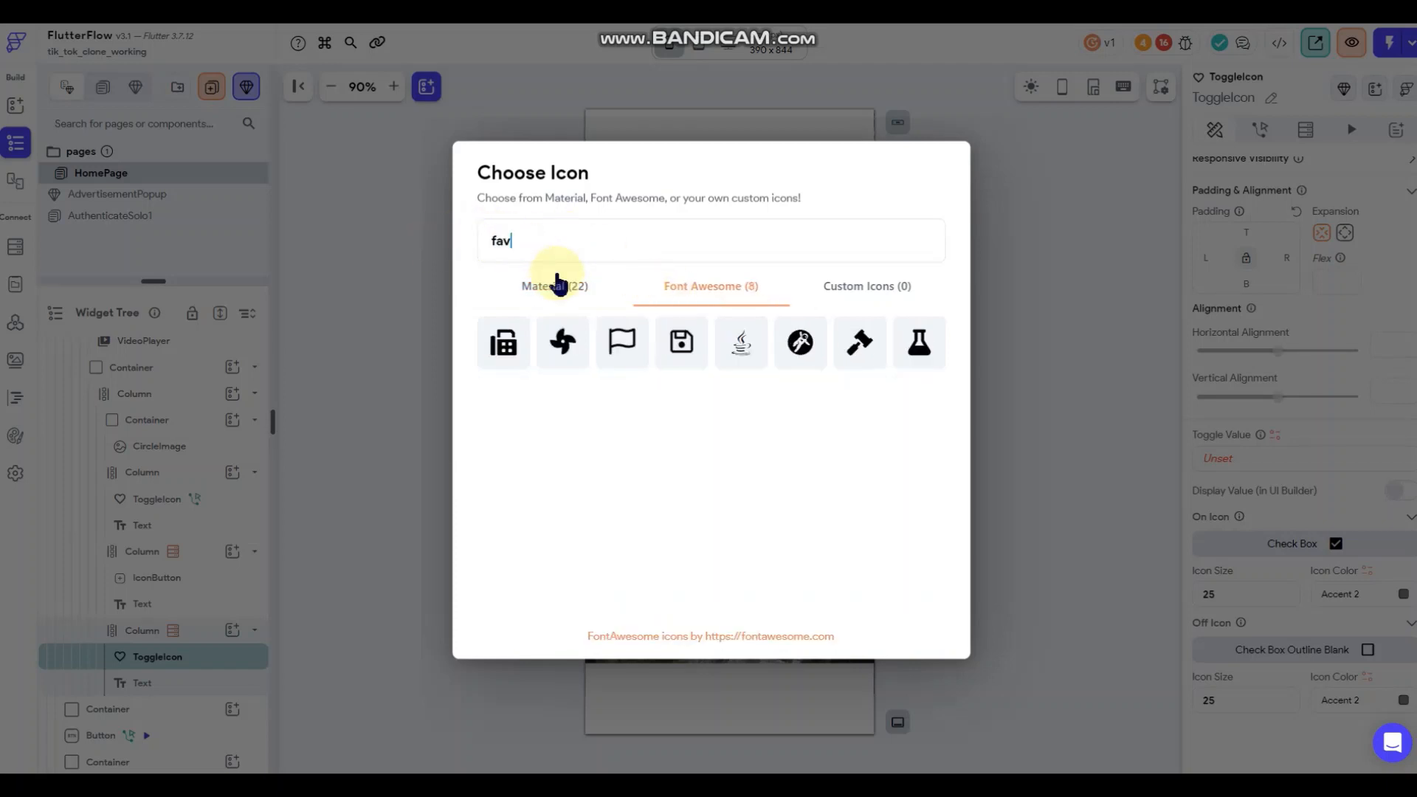
click(557, 284)
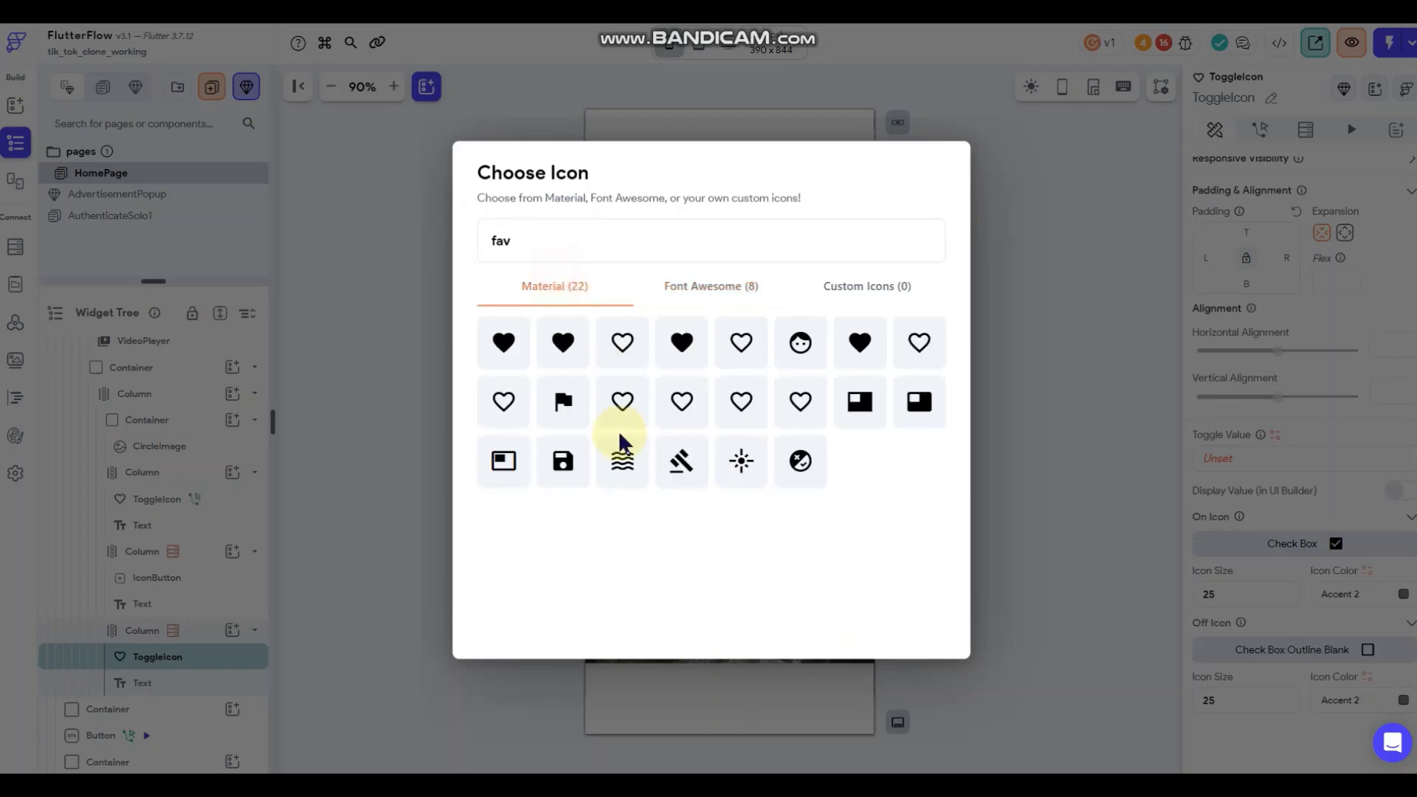
Search the Material icons for "book" and set the ToggleIcon's off icon to Bookmark Border.
double_click(585, 242)
text(book)
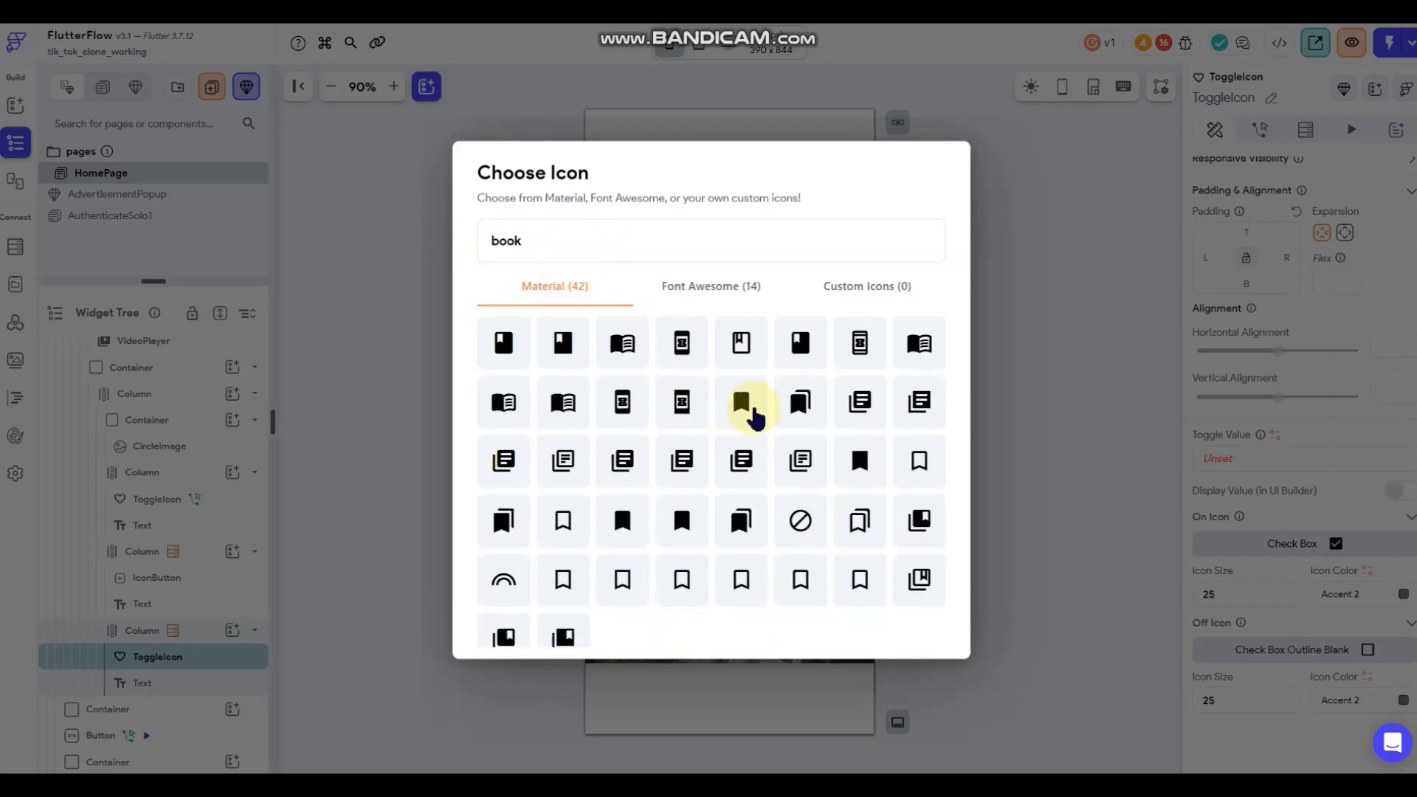
click(916, 464)
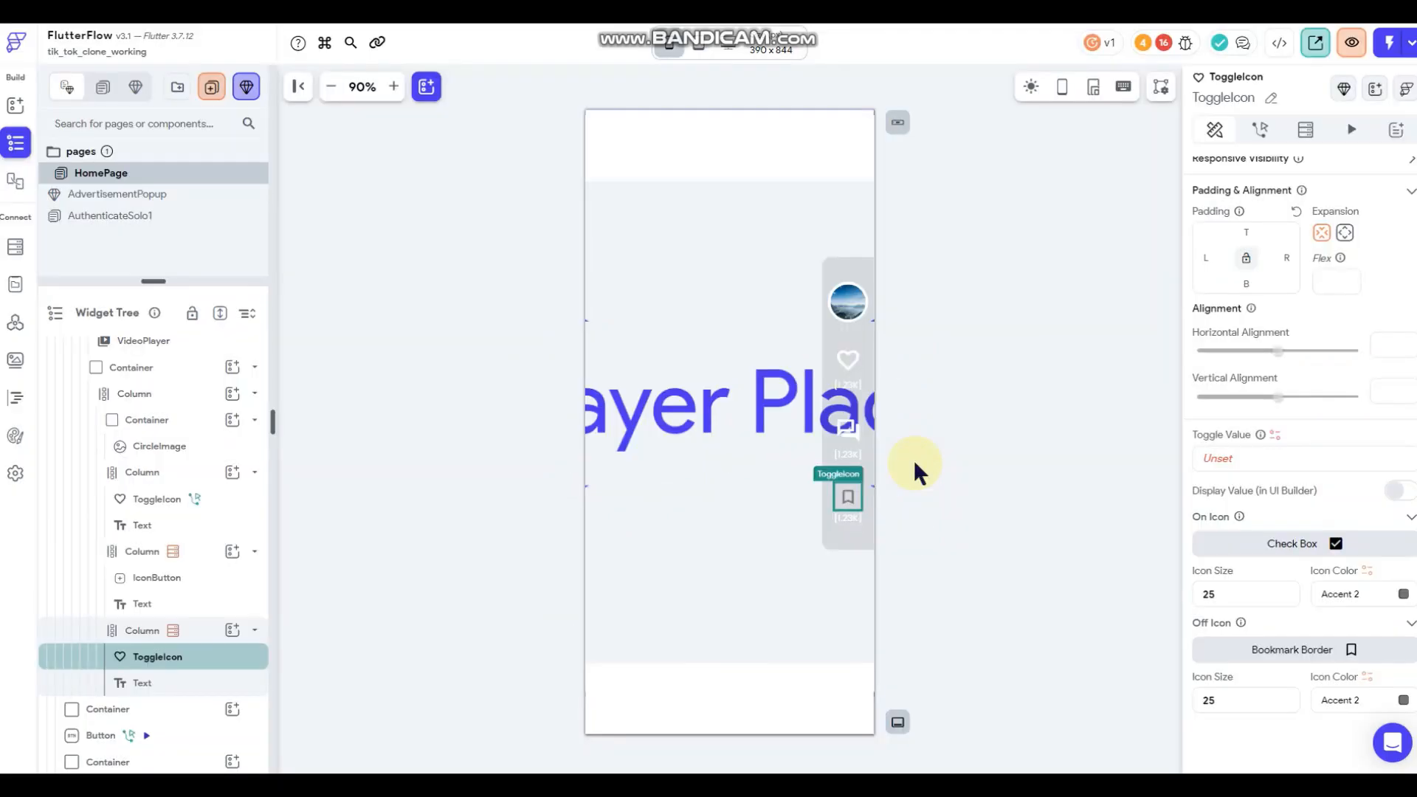
Set the ToggleIcon's on icon to the filled Bookmark Sharp, found by searching for "book".
click(1260, 545)
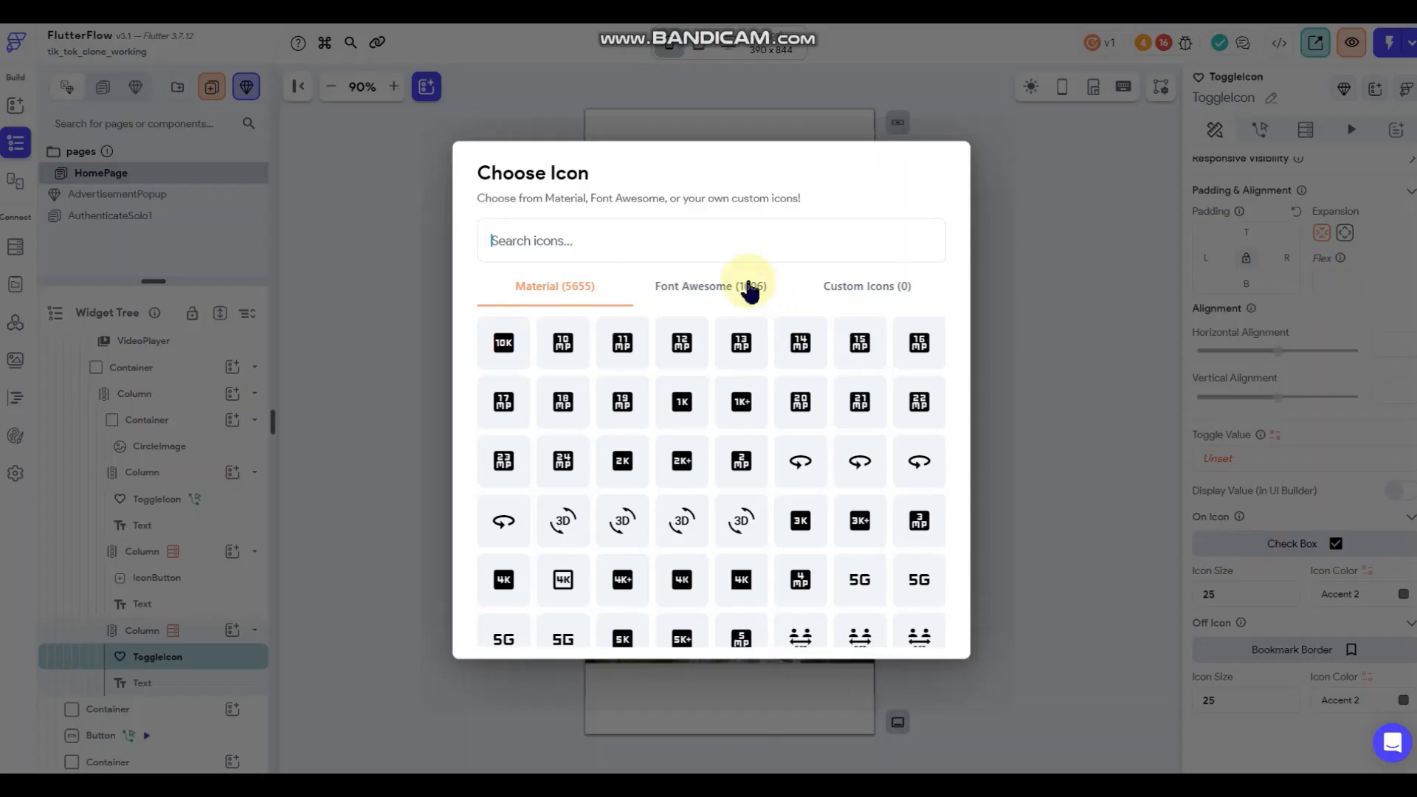
click(699, 233)
text(book)
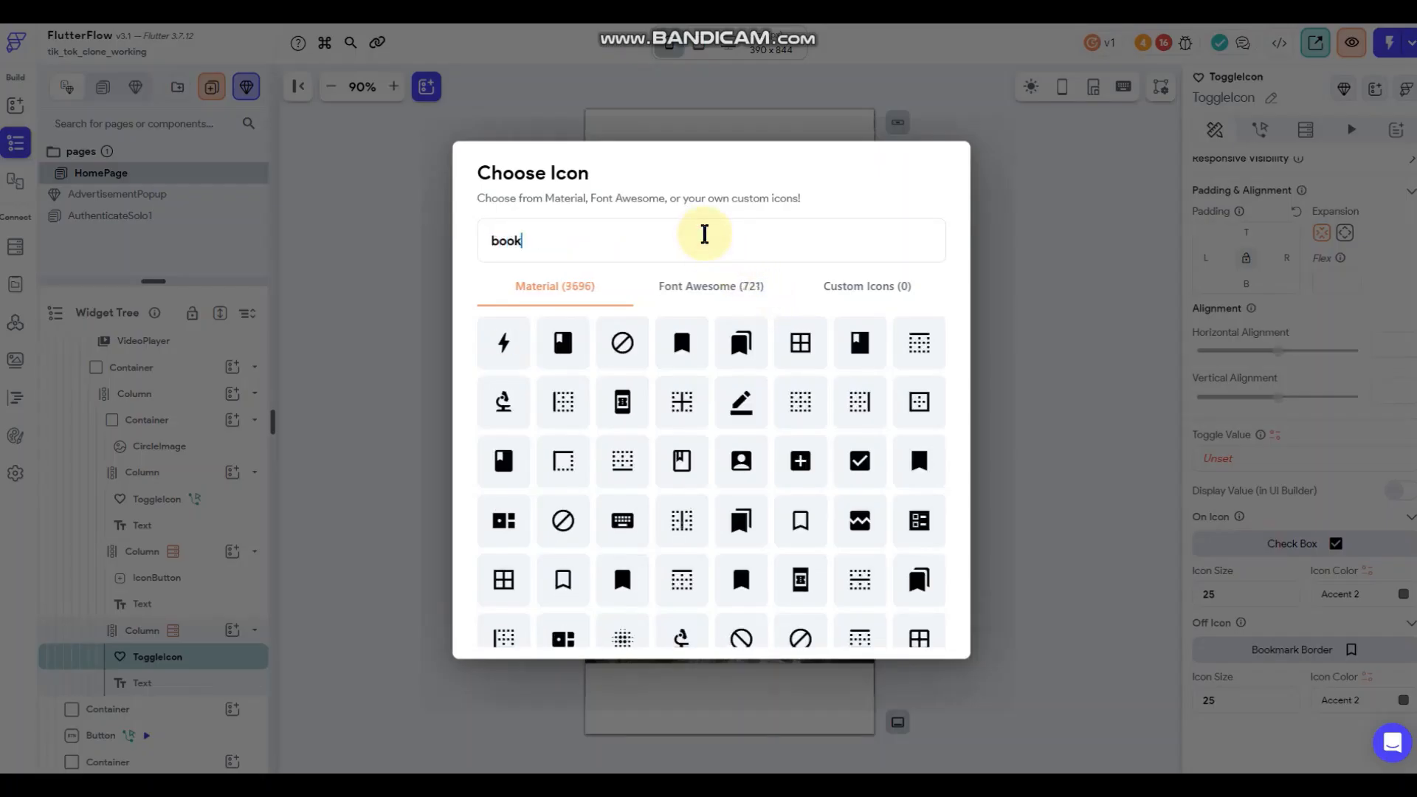
click(859, 462)
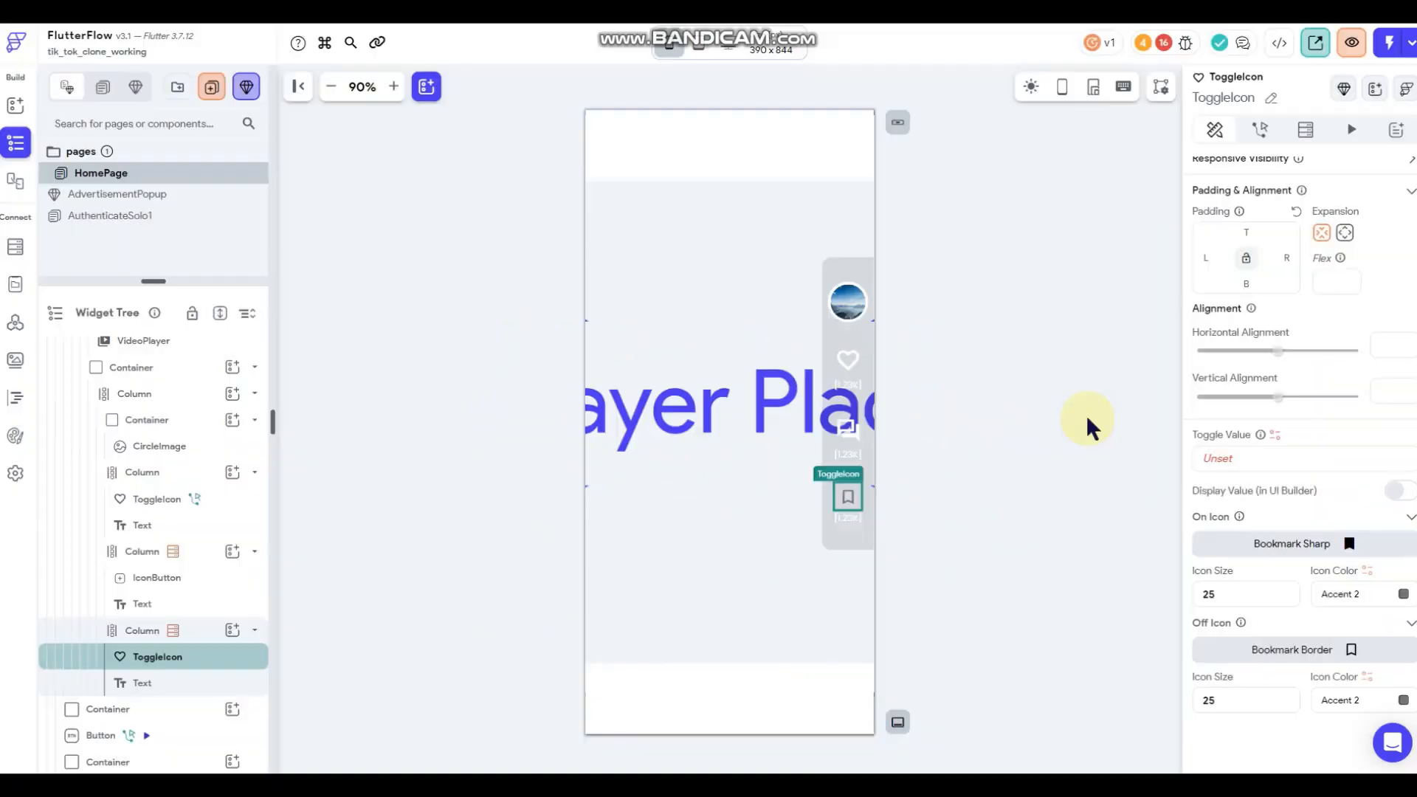
Set the bookmark ToggleIcon's on and off icon sizes to 35 and the off icon color to primaryBtnText.
drag(1231, 594, 1168, 584)
text(35)
drag(1231, 698, 1117, 670)
text(35)
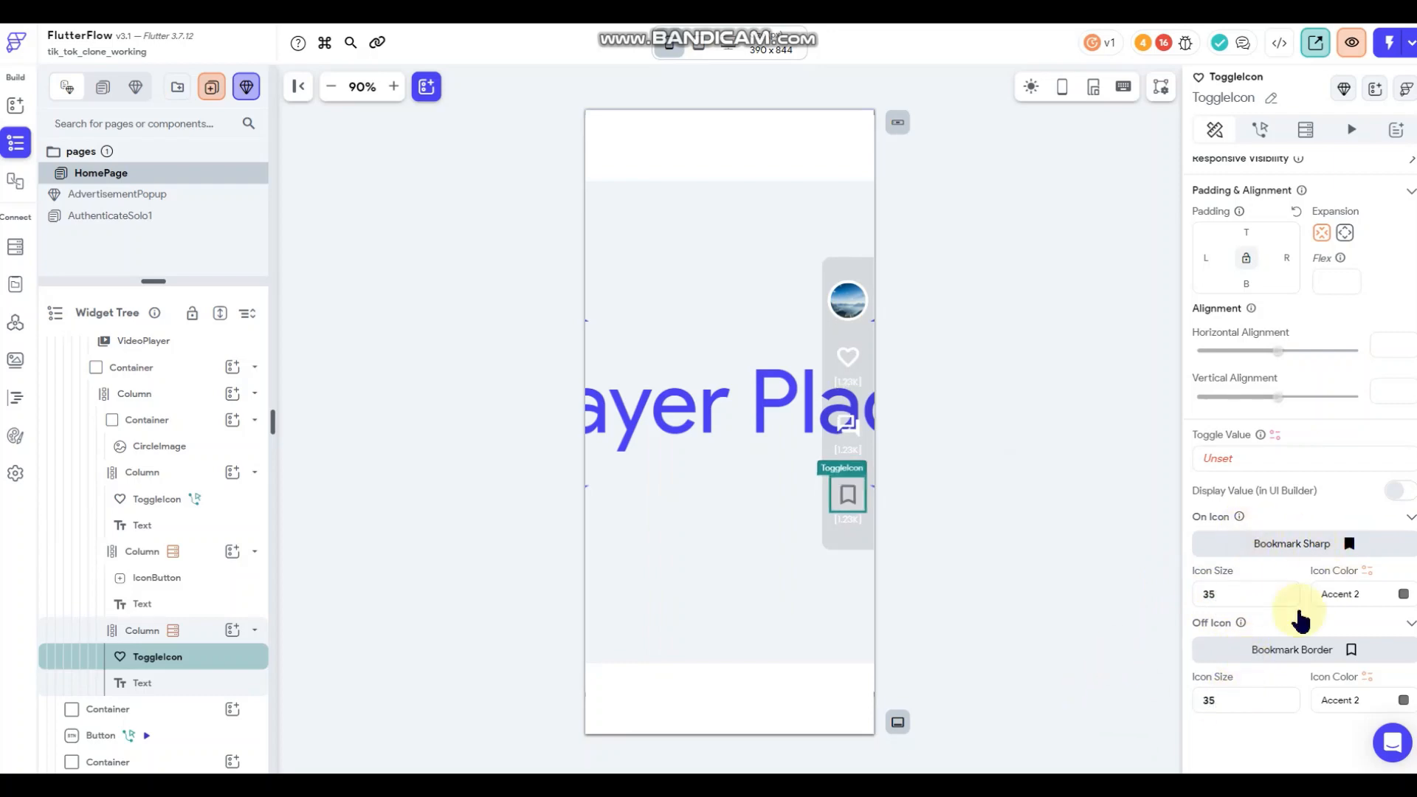
click(1402, 699)
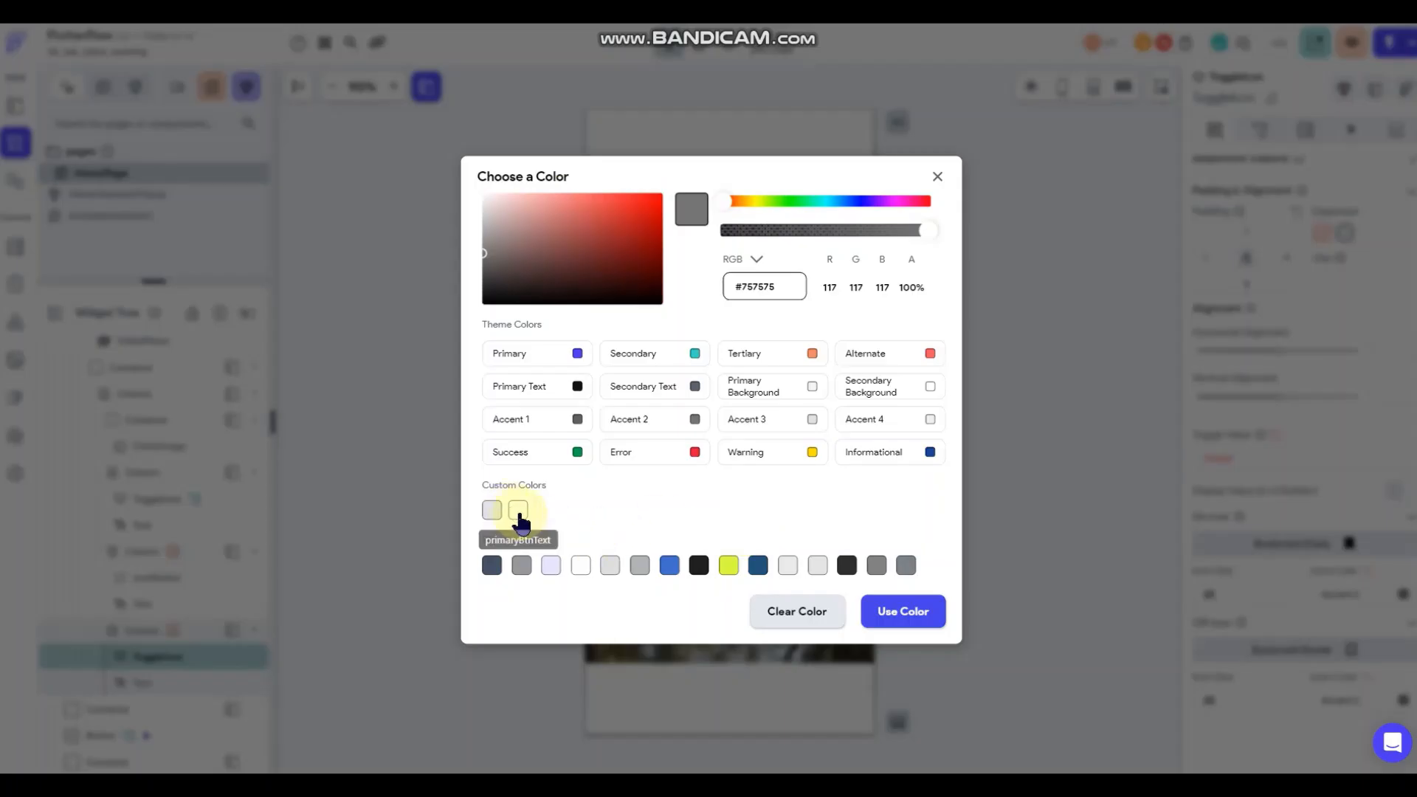
click(519, 512)
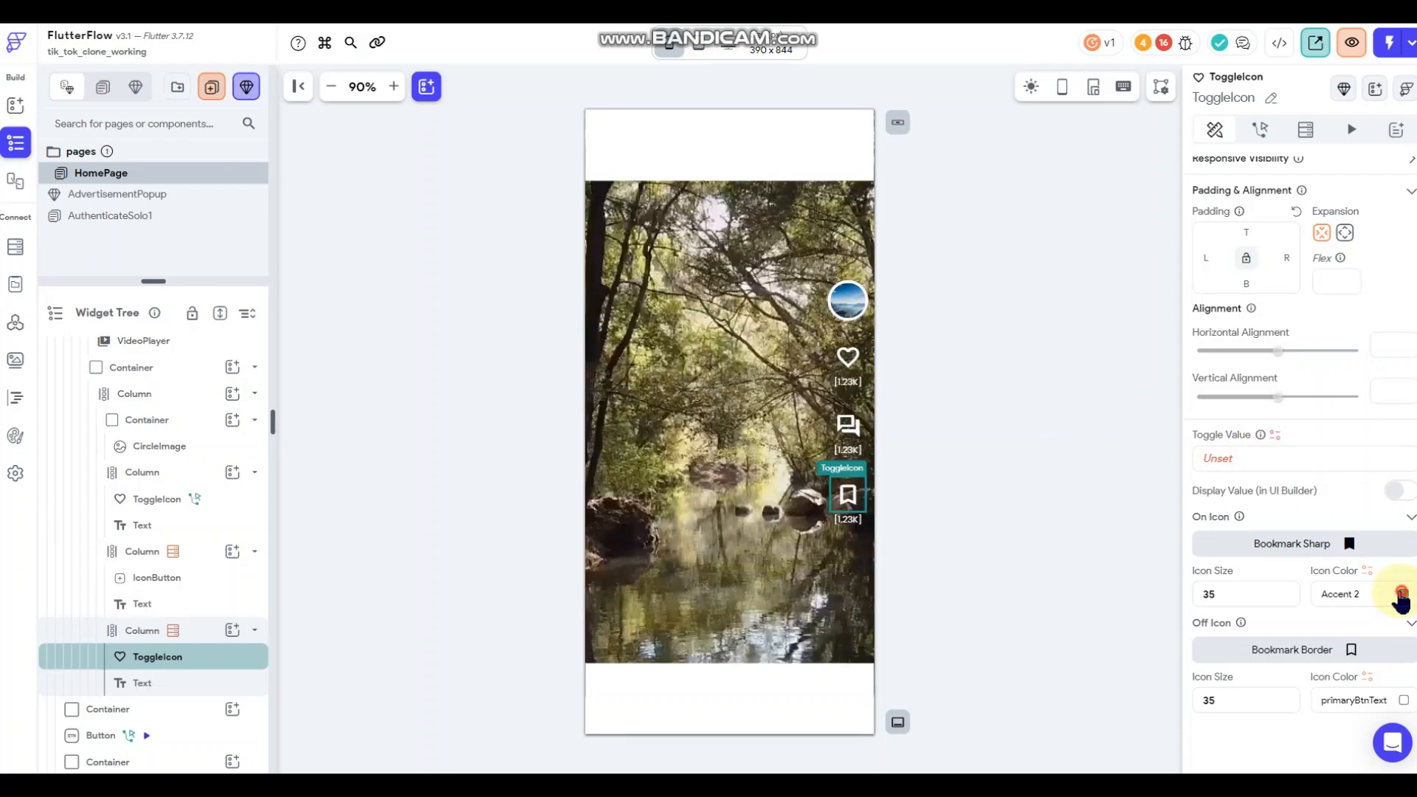
click(1403, 593)
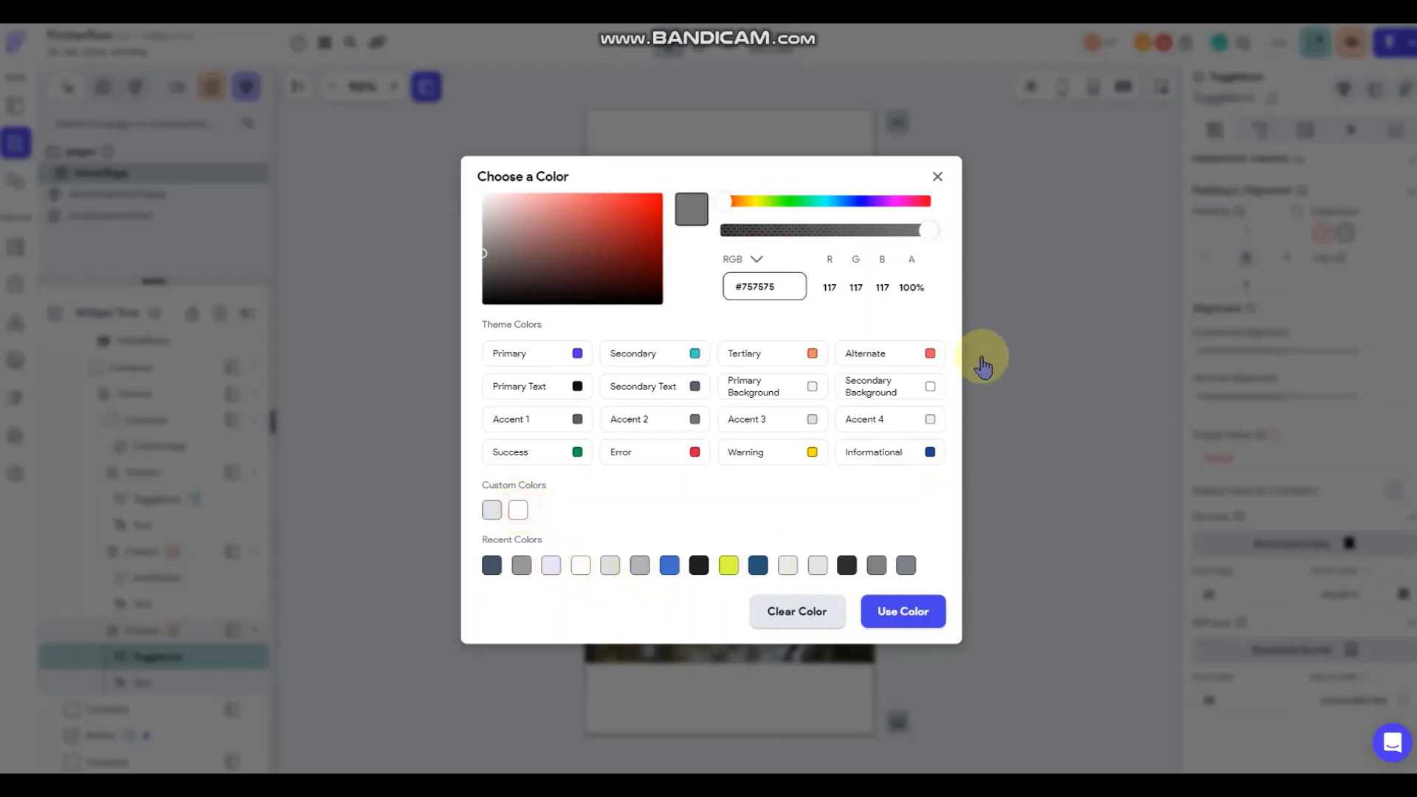
click(982, 358)
click(980, 352)
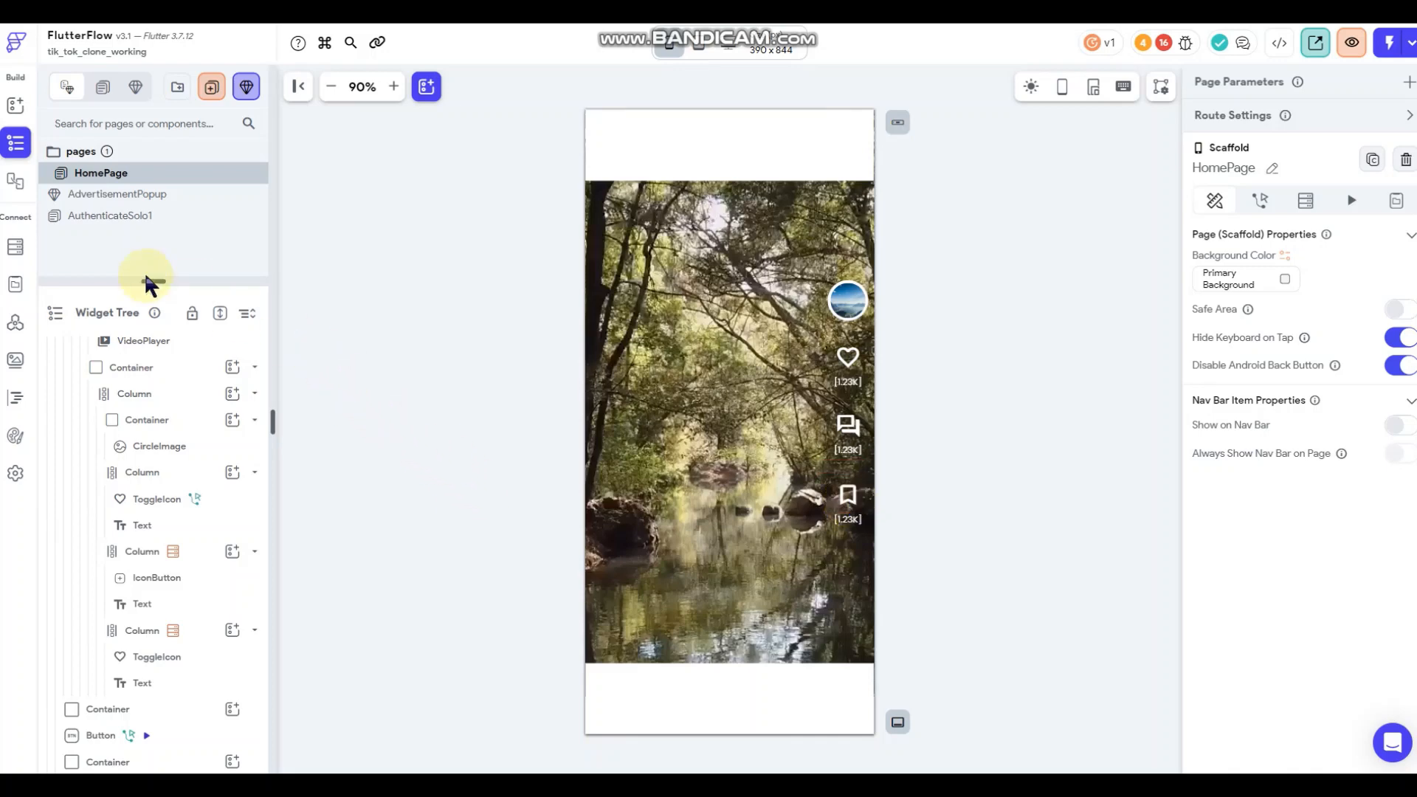
Add a field named savedby_ref to the Feed collection's schema in the Firestore database.
click(15, 247)
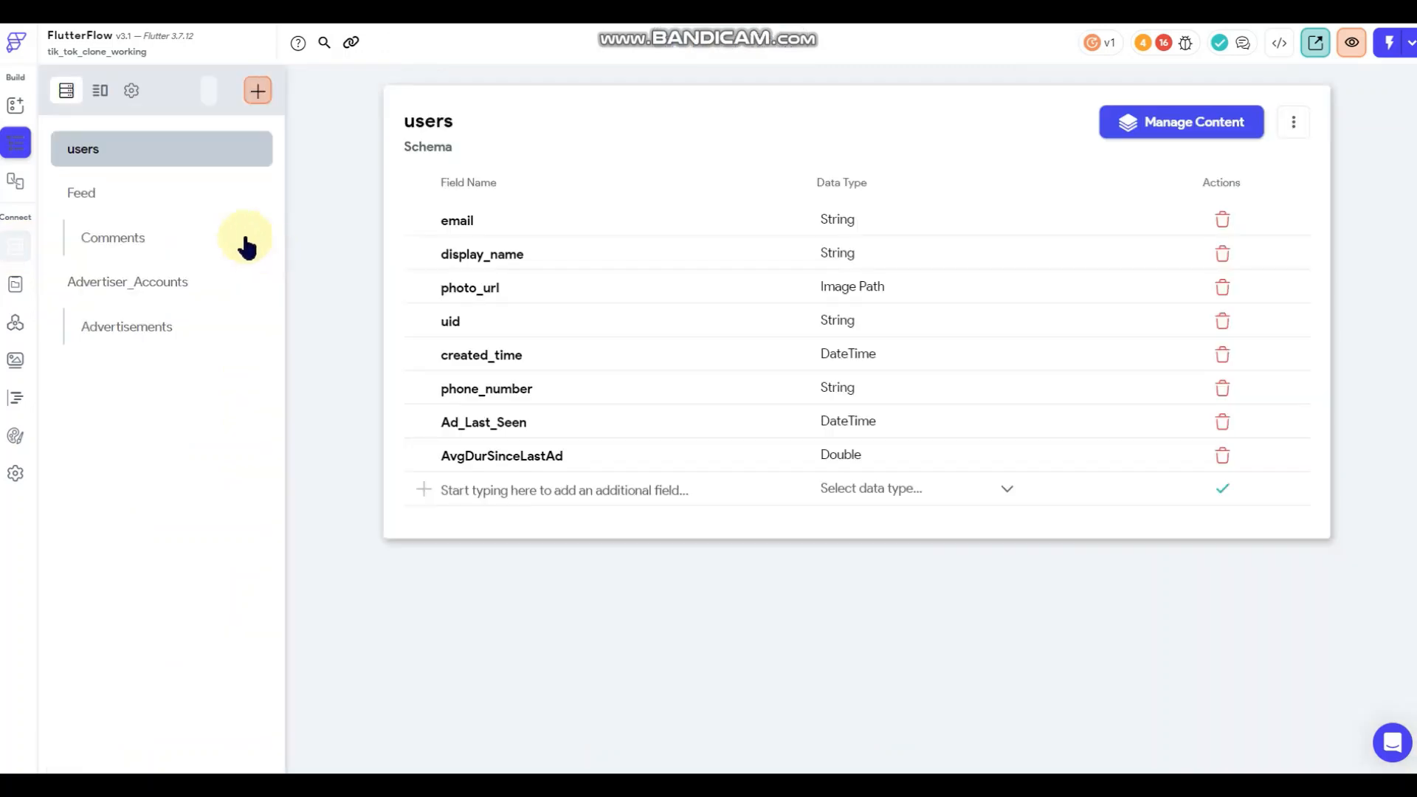
click(104, 196)
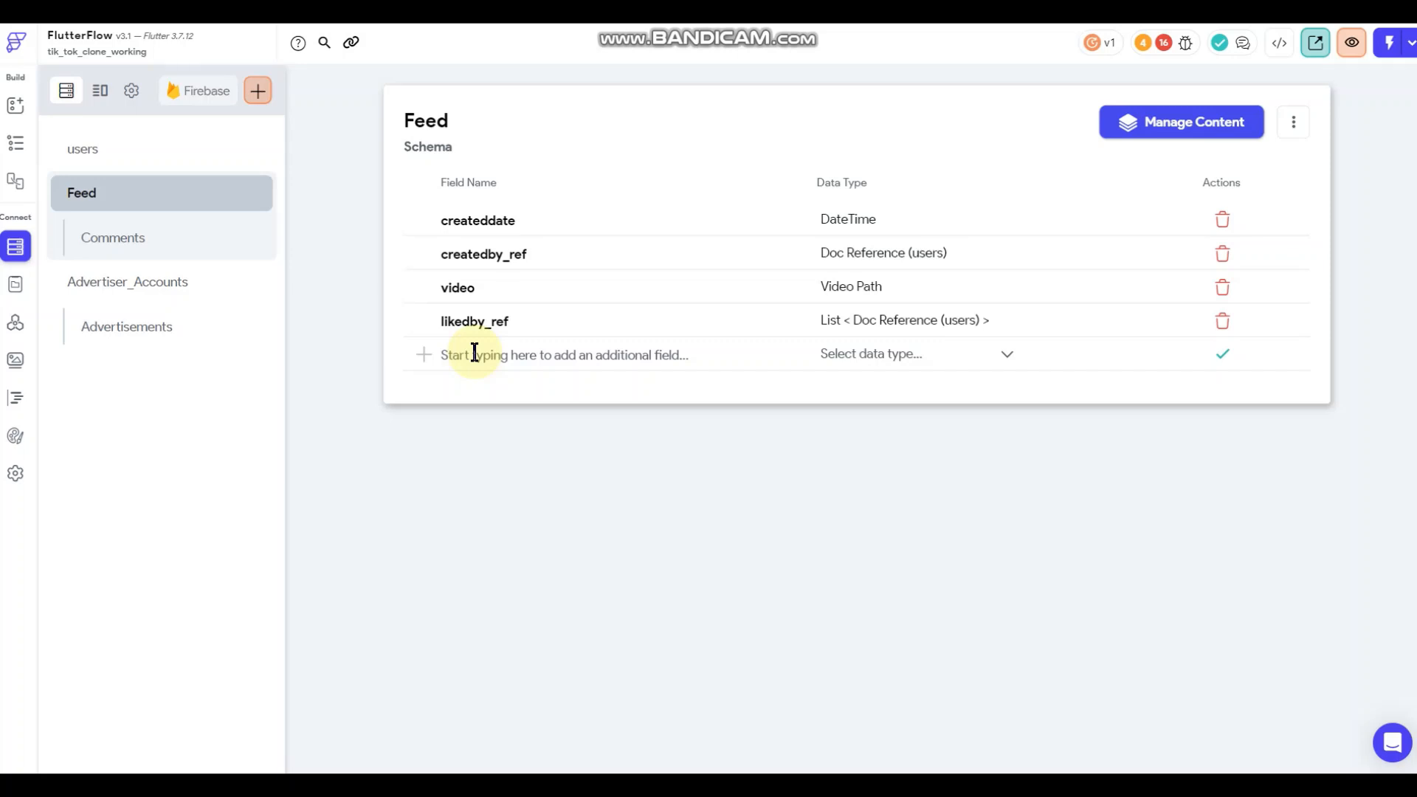
click(140, 157)
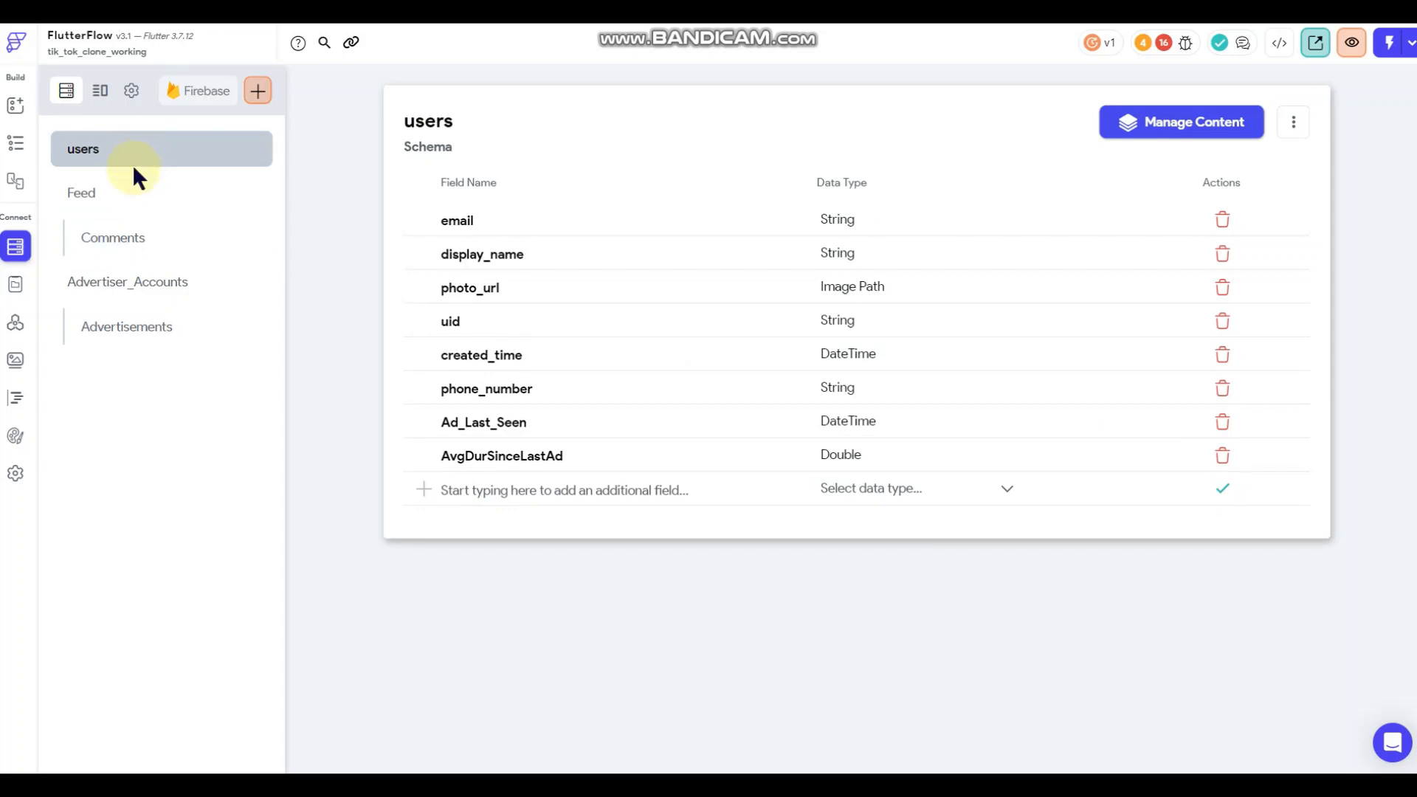
click(123, 186)
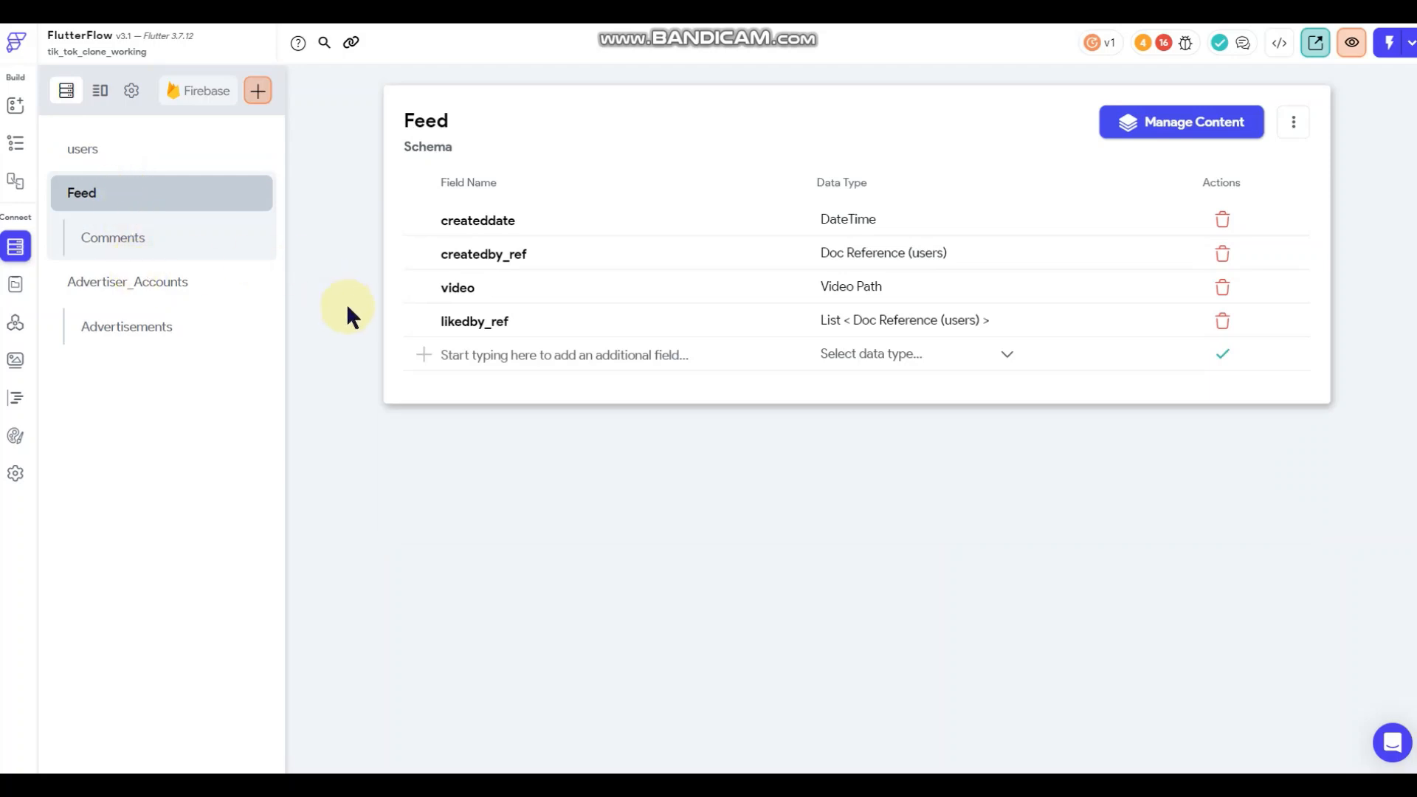
click(464, 354)
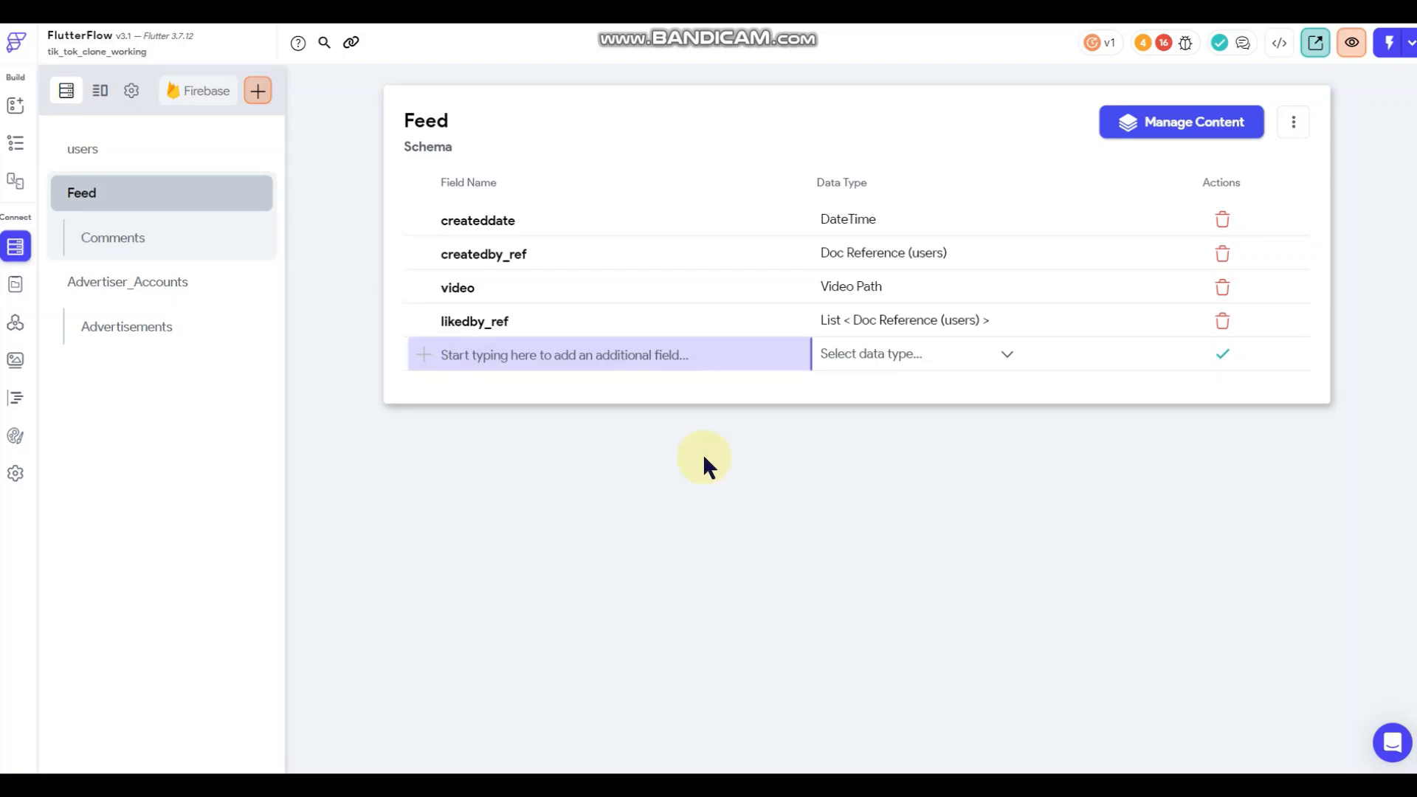
text(sav)
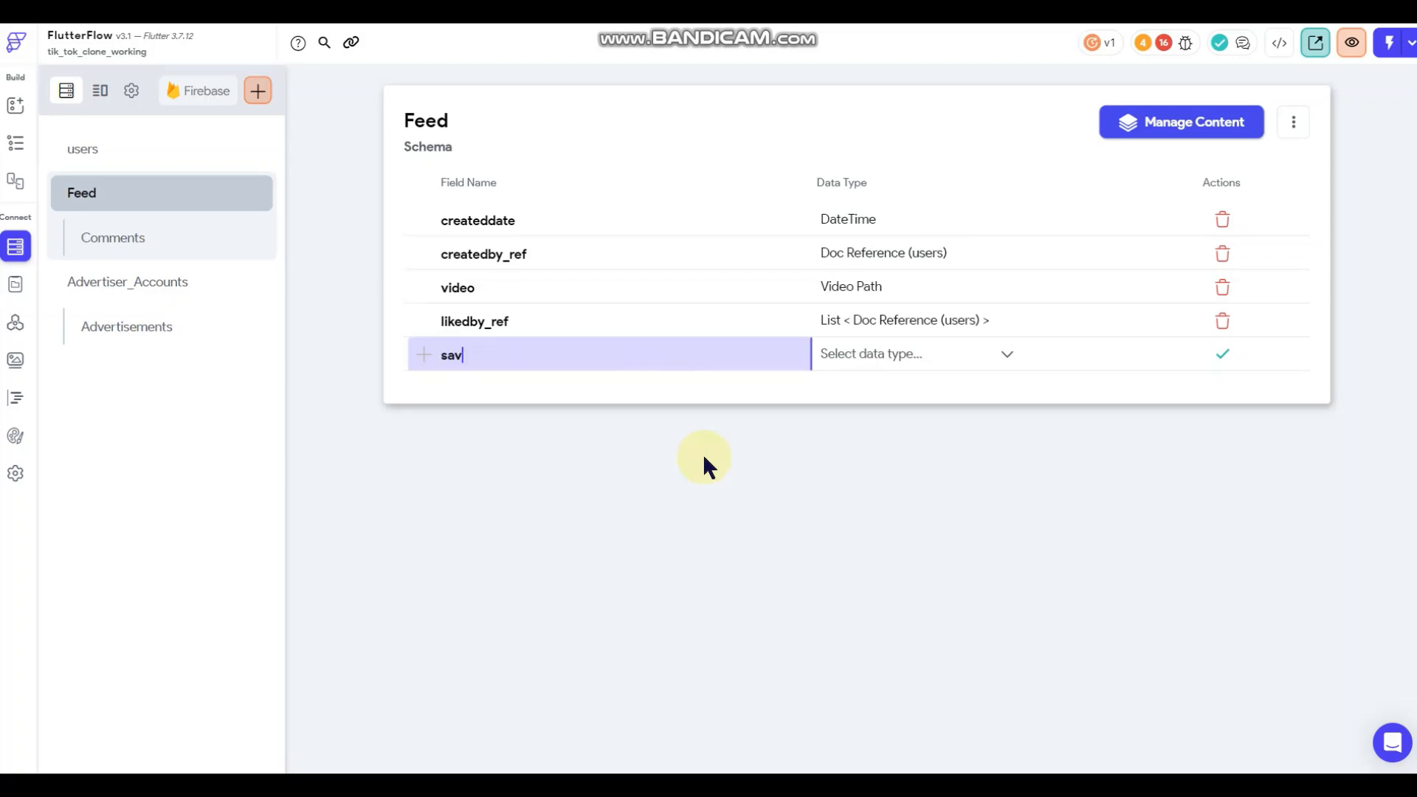
text(edby_ref)
Make savedby_ref a list of document references to users and save the field.
click(865, 360)
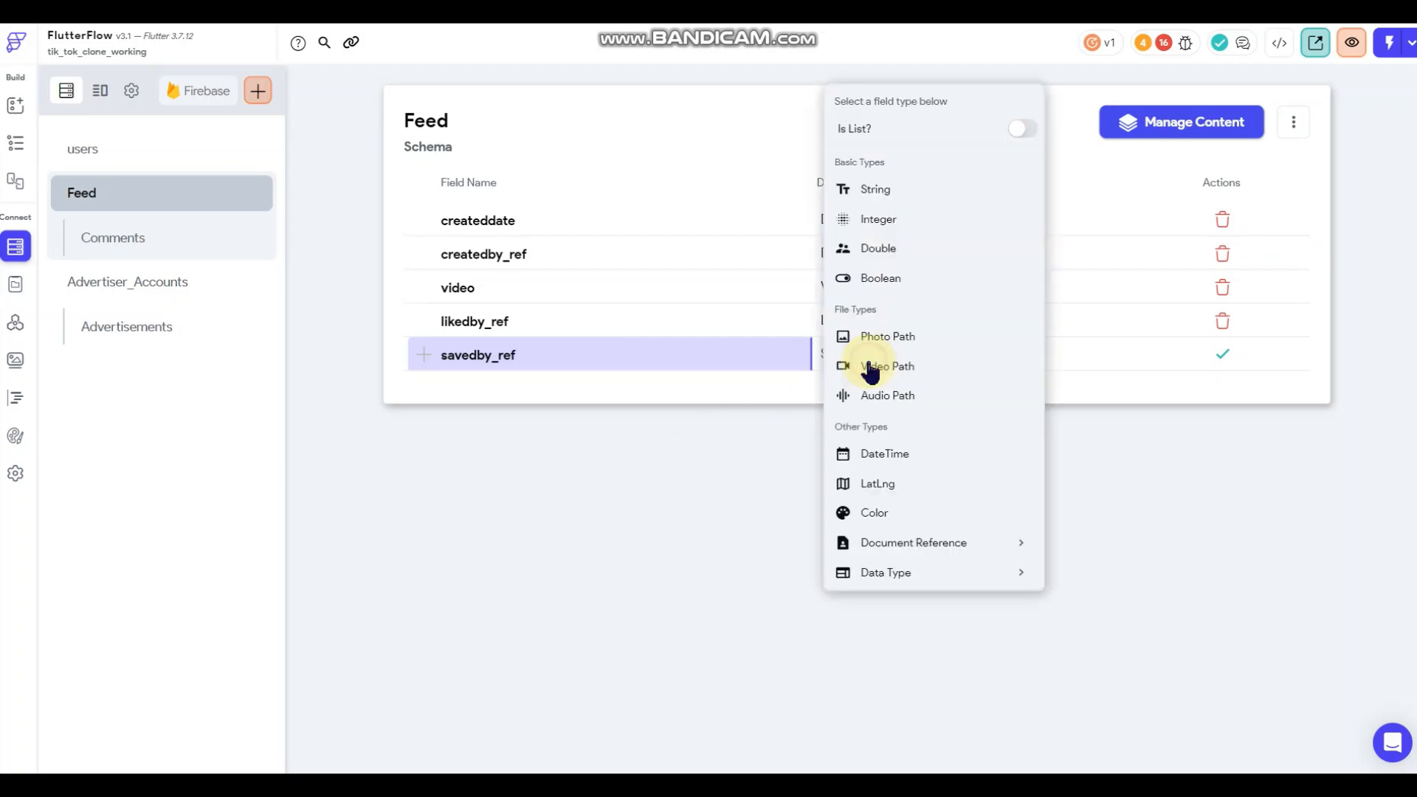
click(1001, 126)
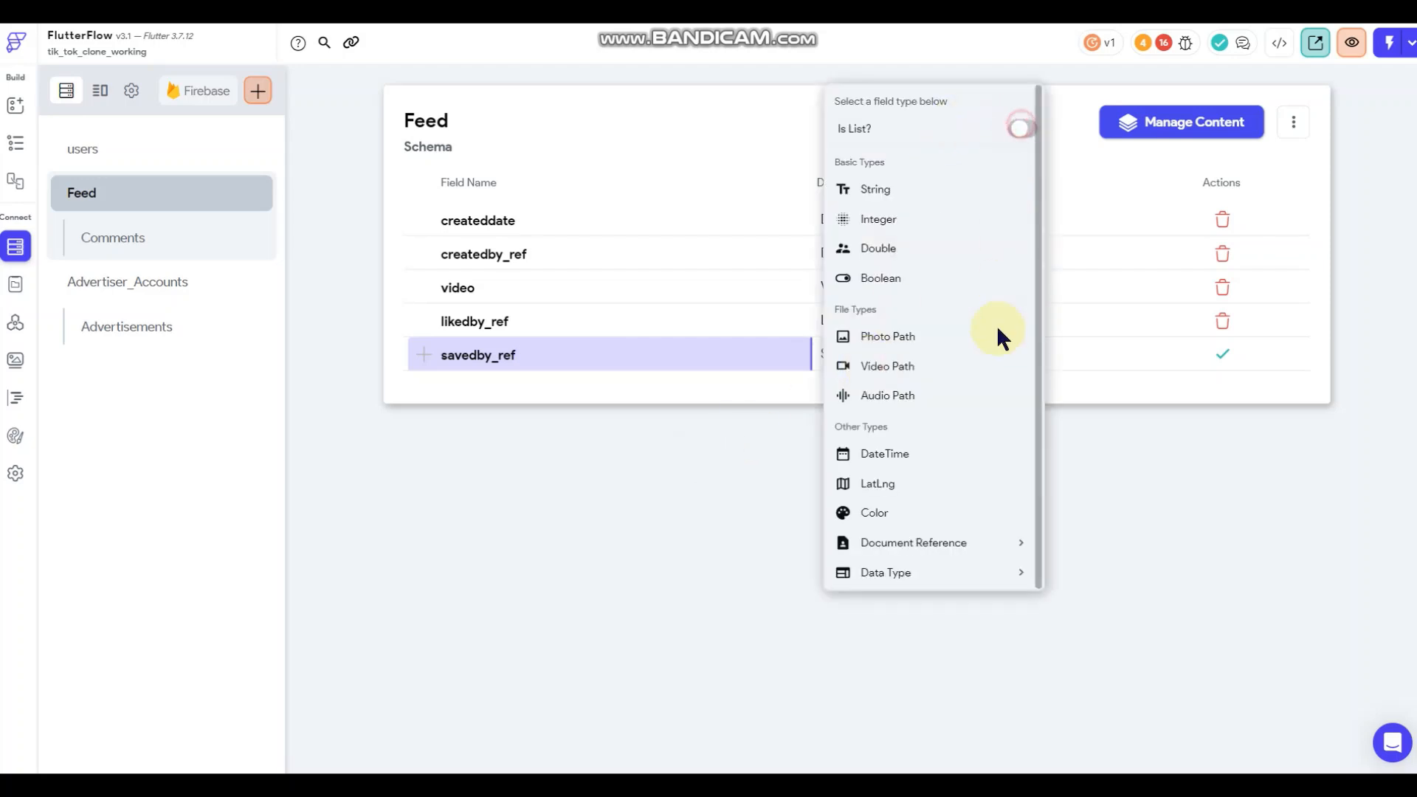
click(895, 572)
click(901, 544)
click(893, 572)
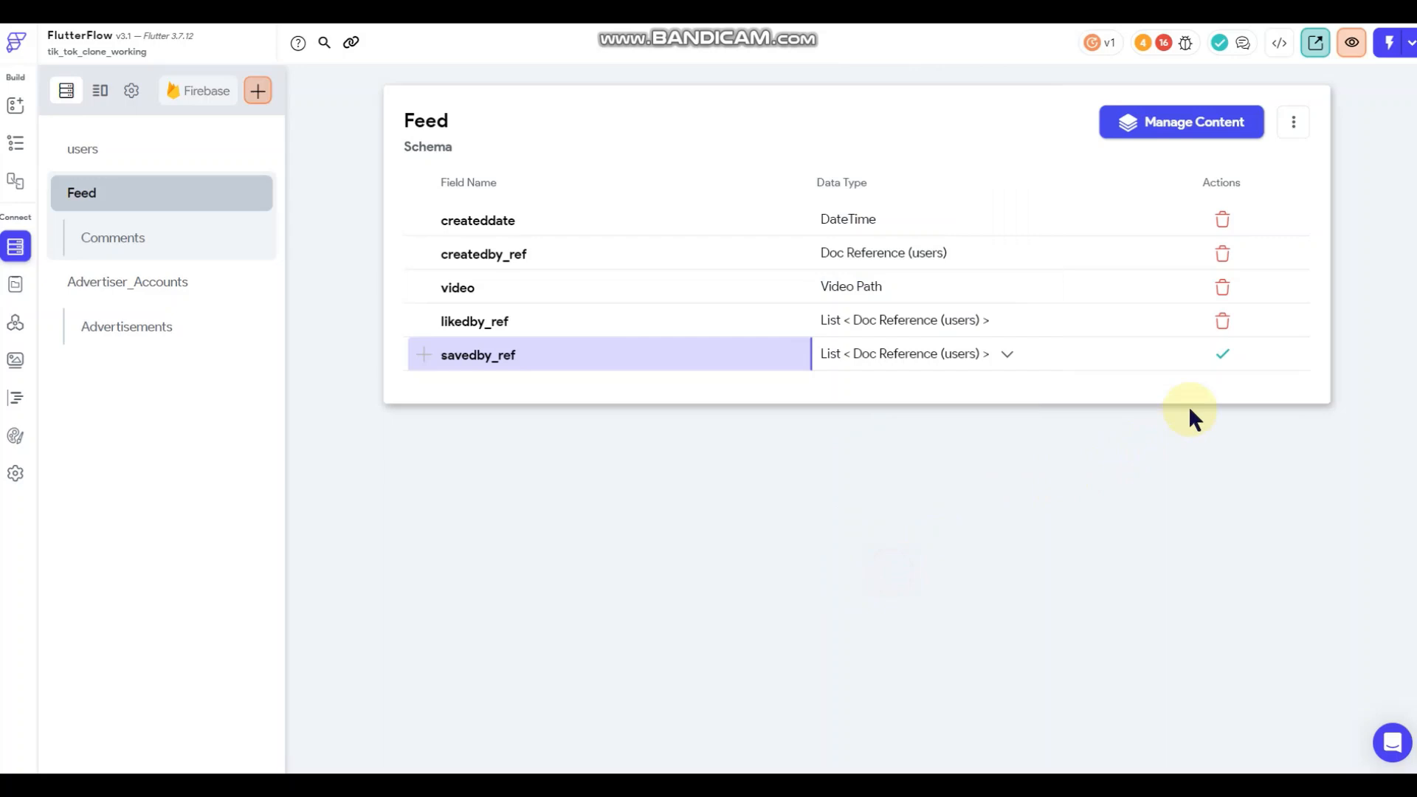
click(1223, 357)
Add a video_saves field to the users collection's schema as a list of document references to Feed.
click(136, 149)
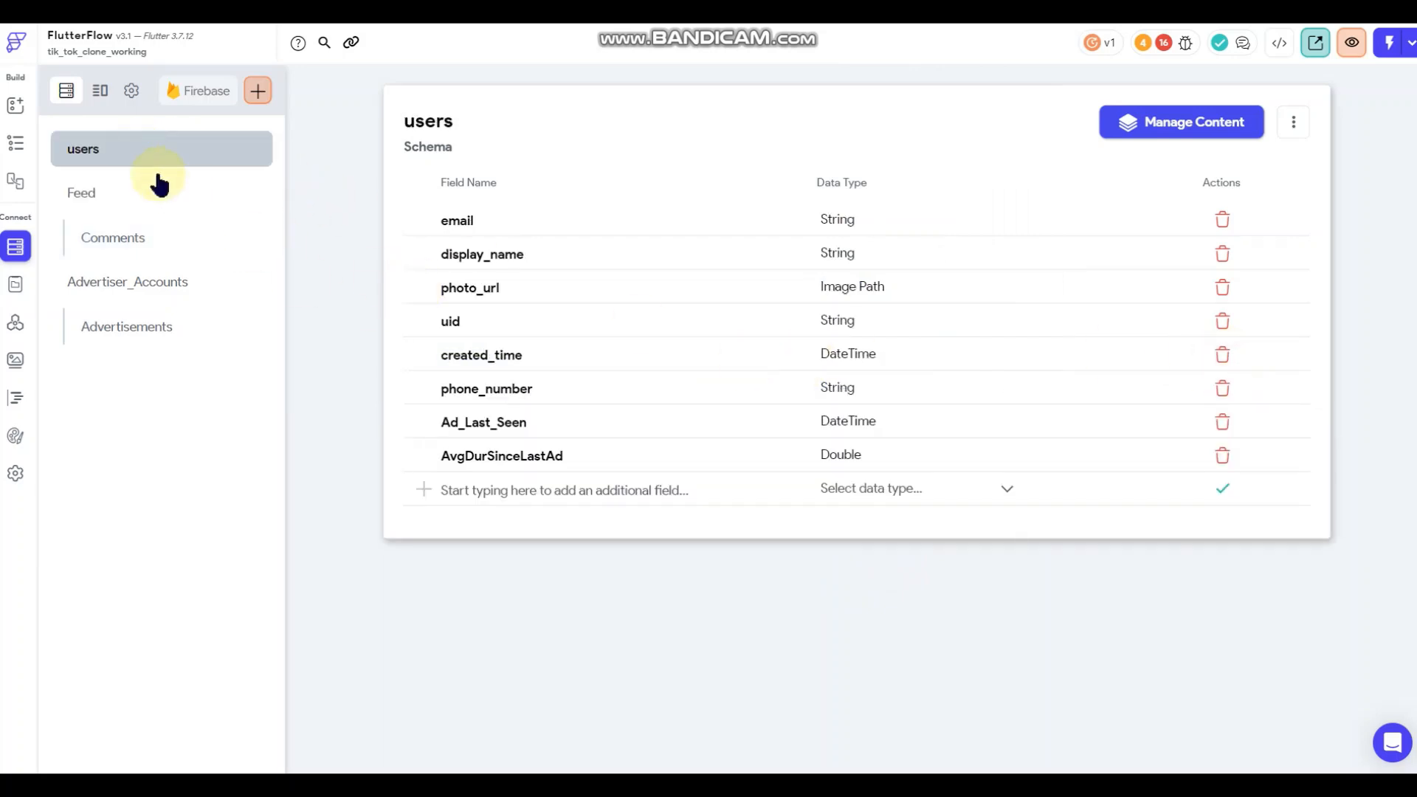
click(492, 498)
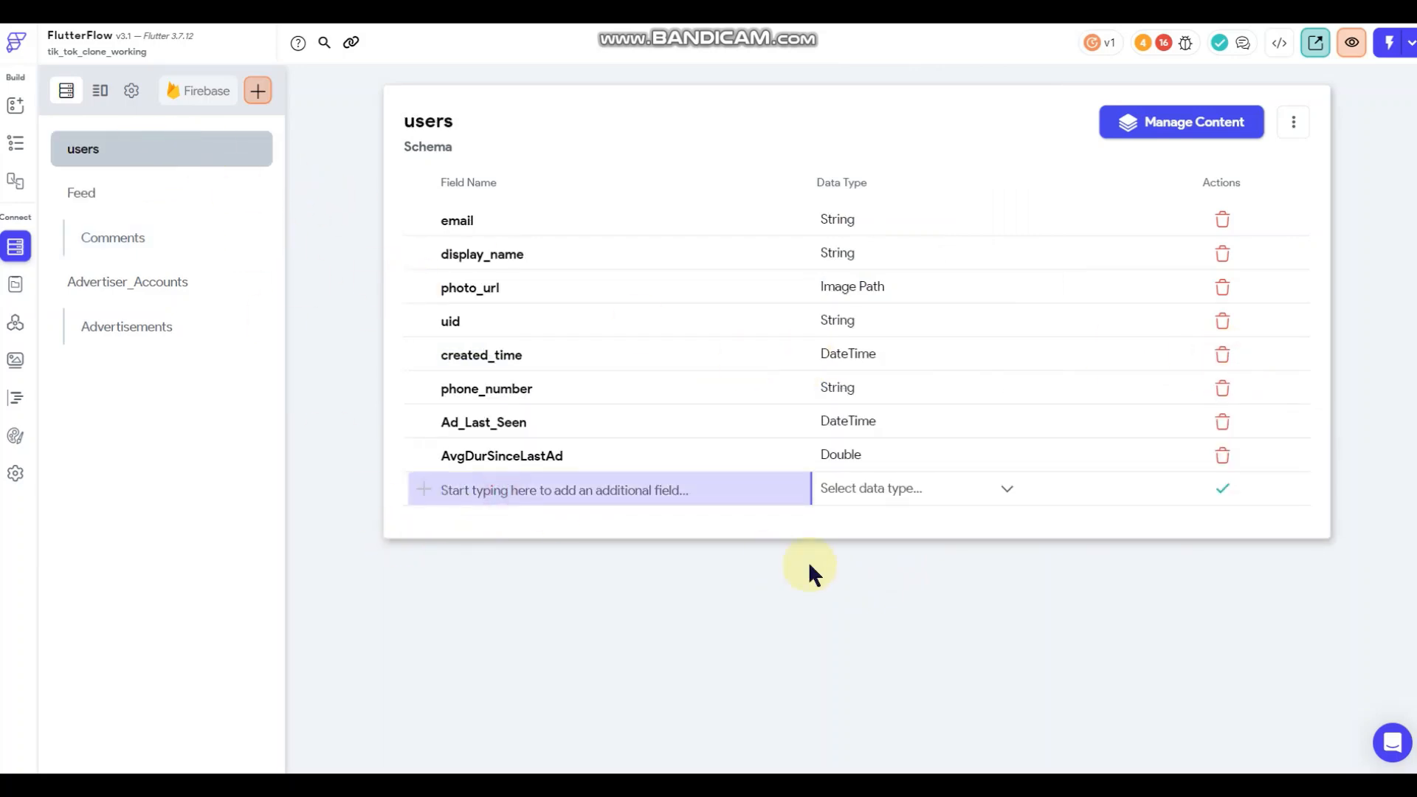
text(video_saves)
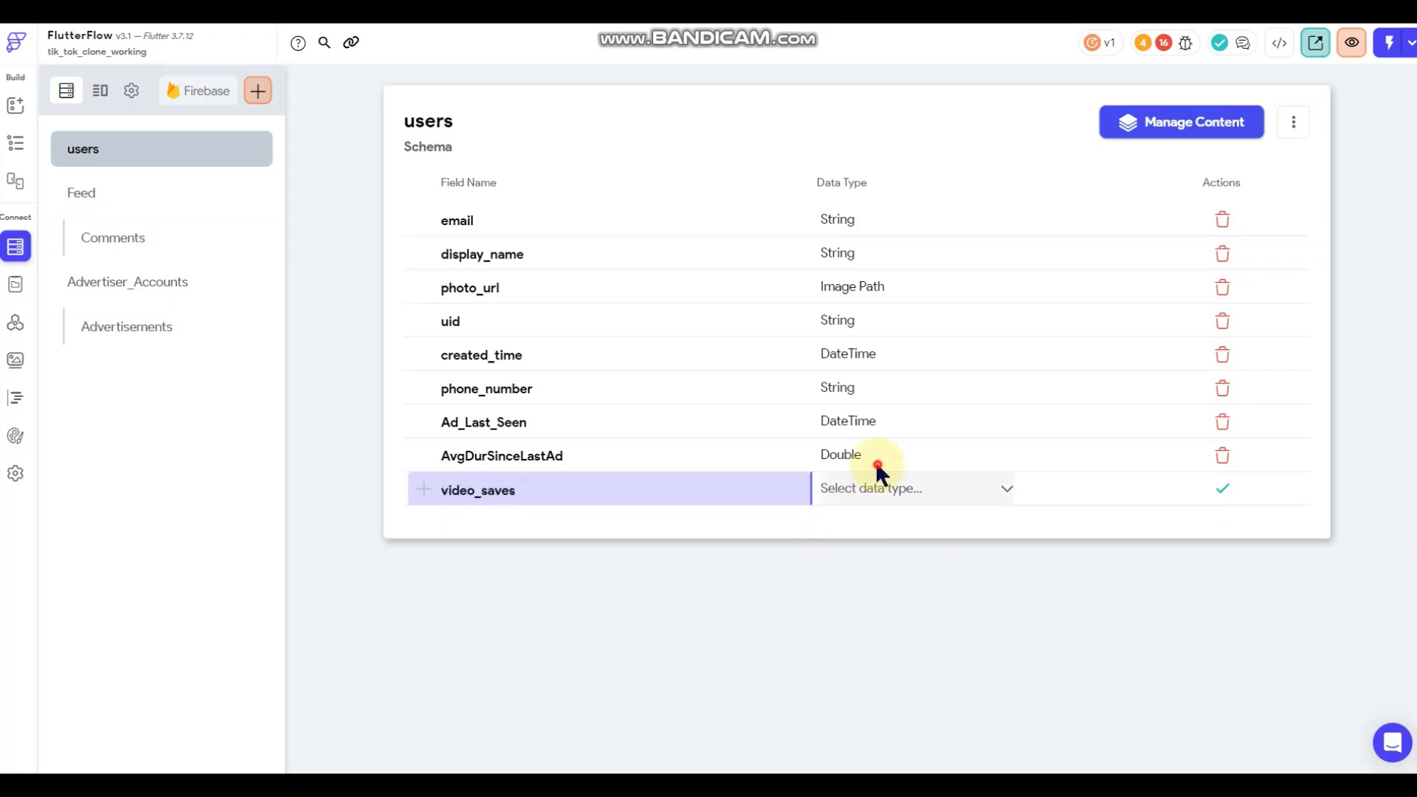
click(869, 493)
click(1022, 264)
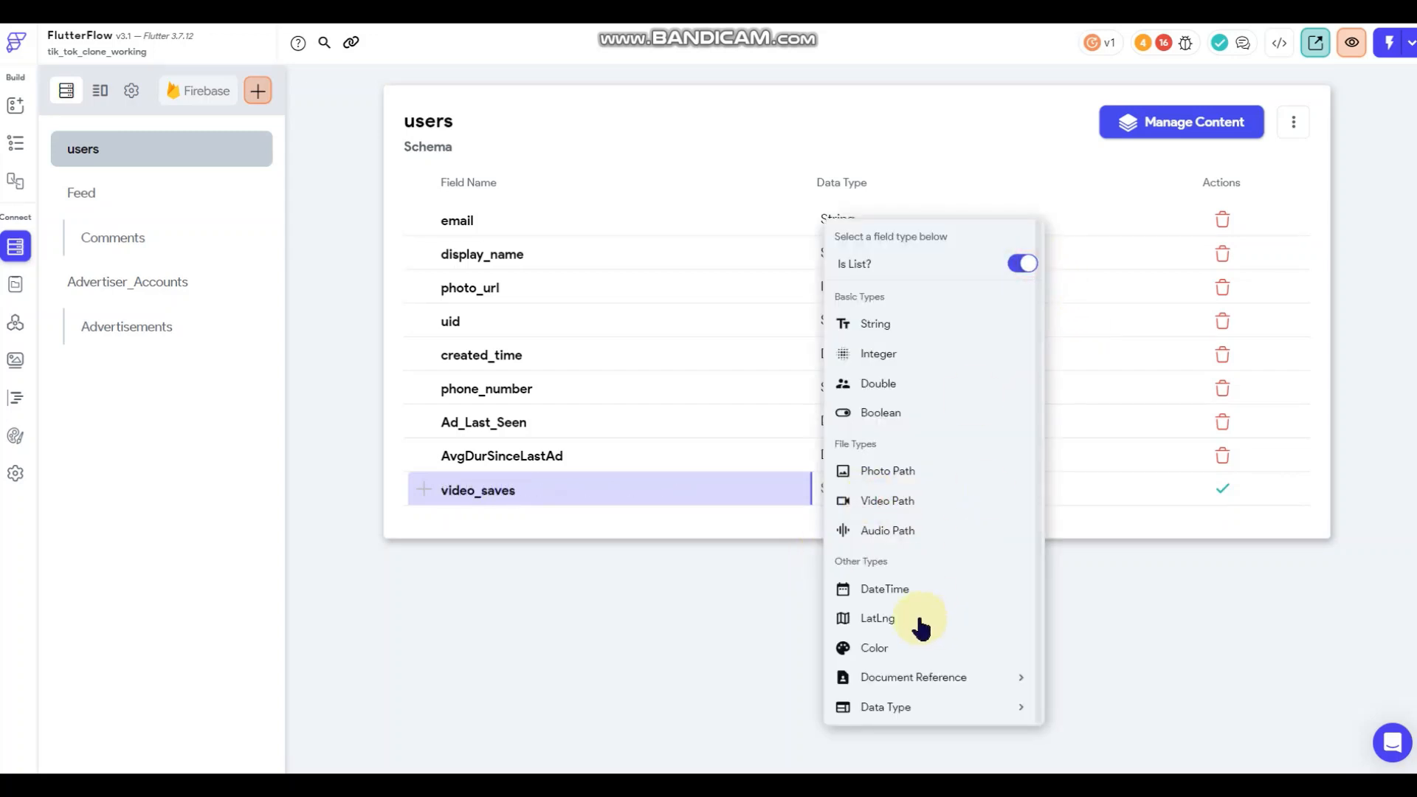
click(915, 676)
scroll(920, 653, down, 1)
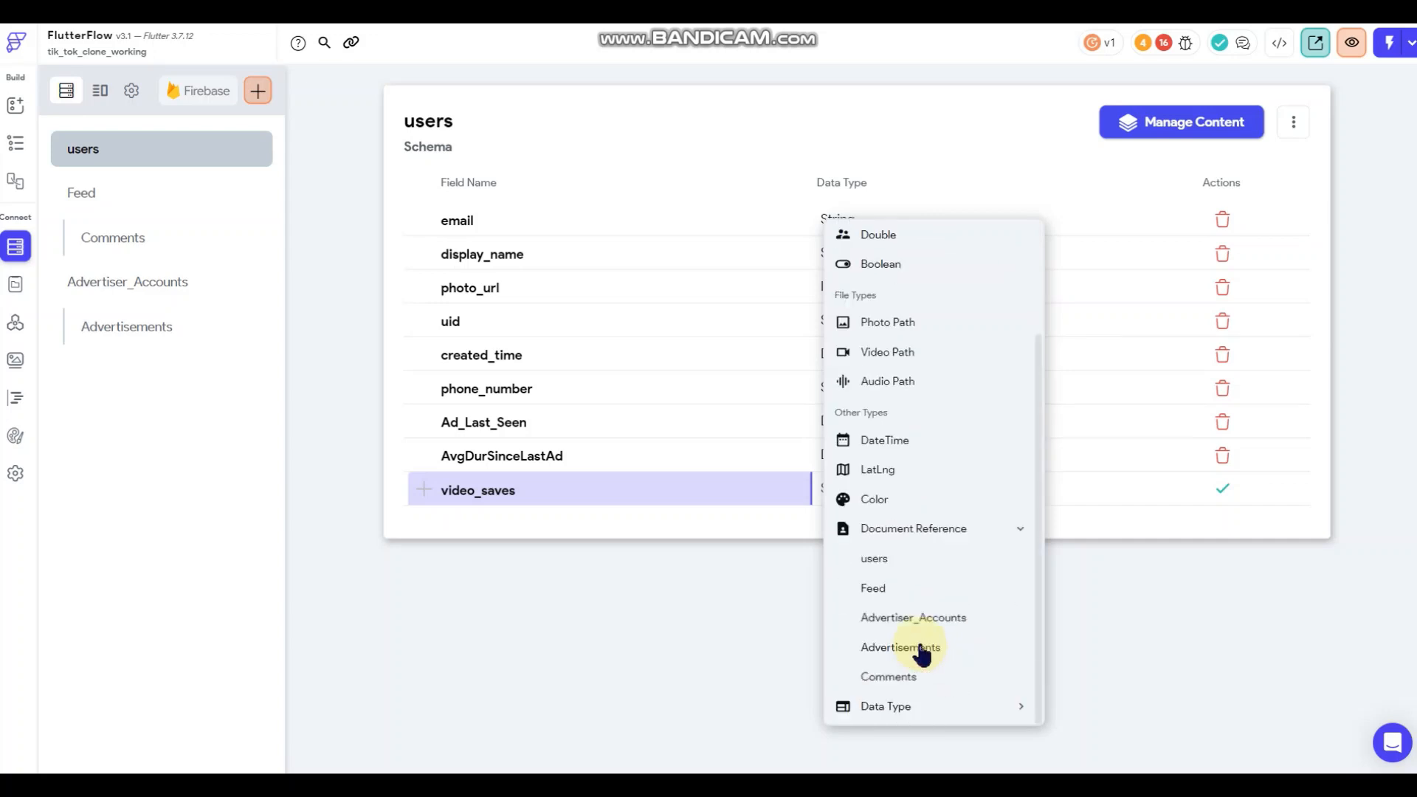
click(870, 589)
click(1221, 490)
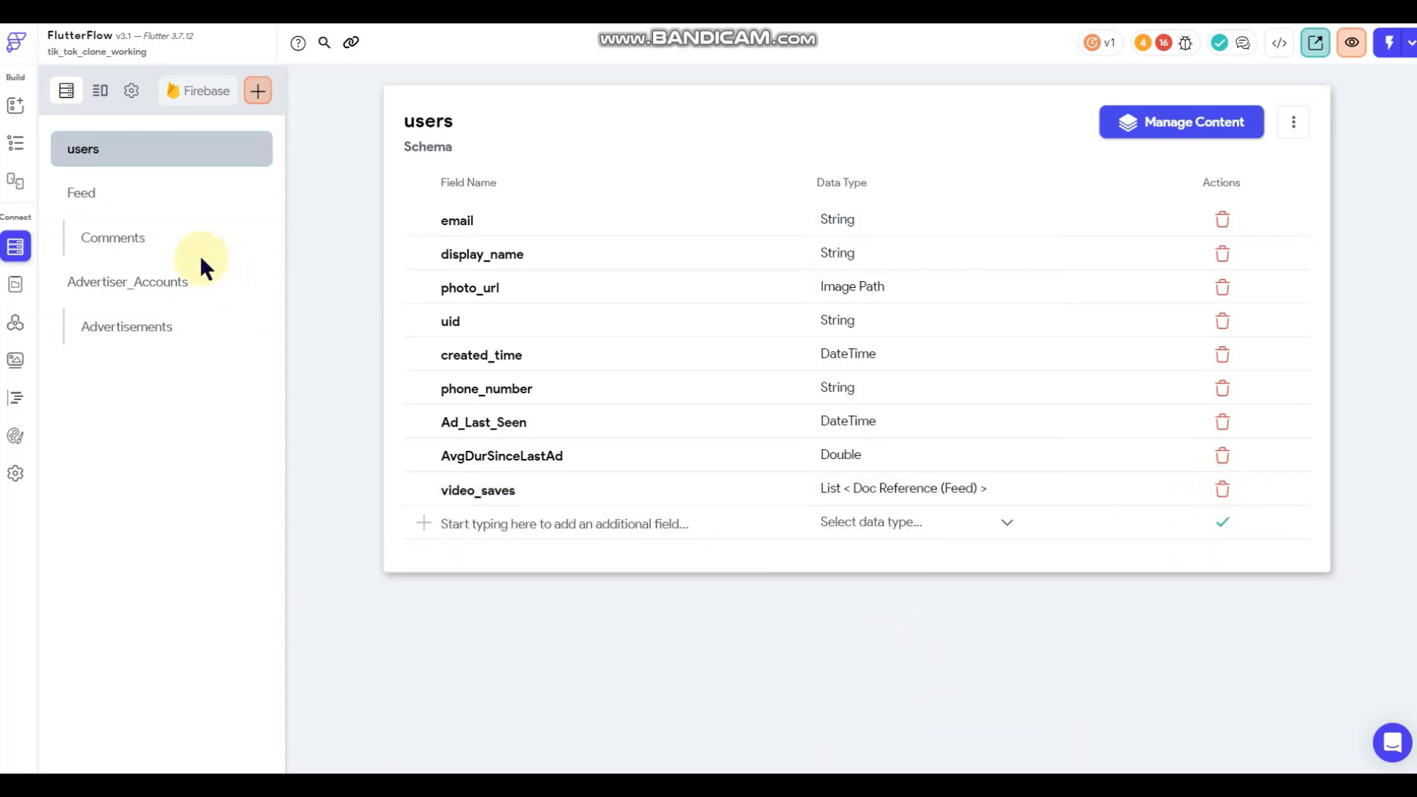
On HomePage, remove the Comments Count variable from the text below the bookmark icon.
click(15, 143)
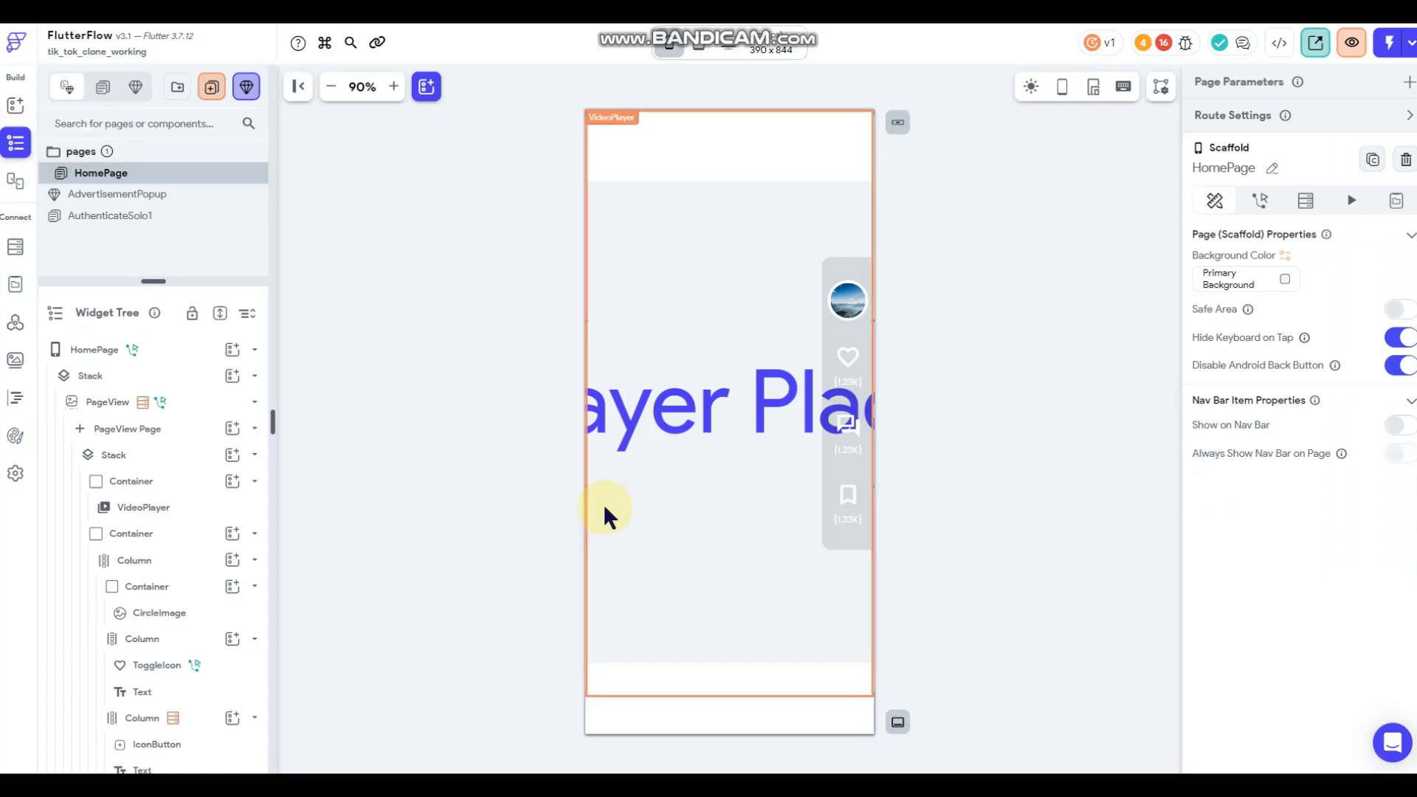
click(849, 524)
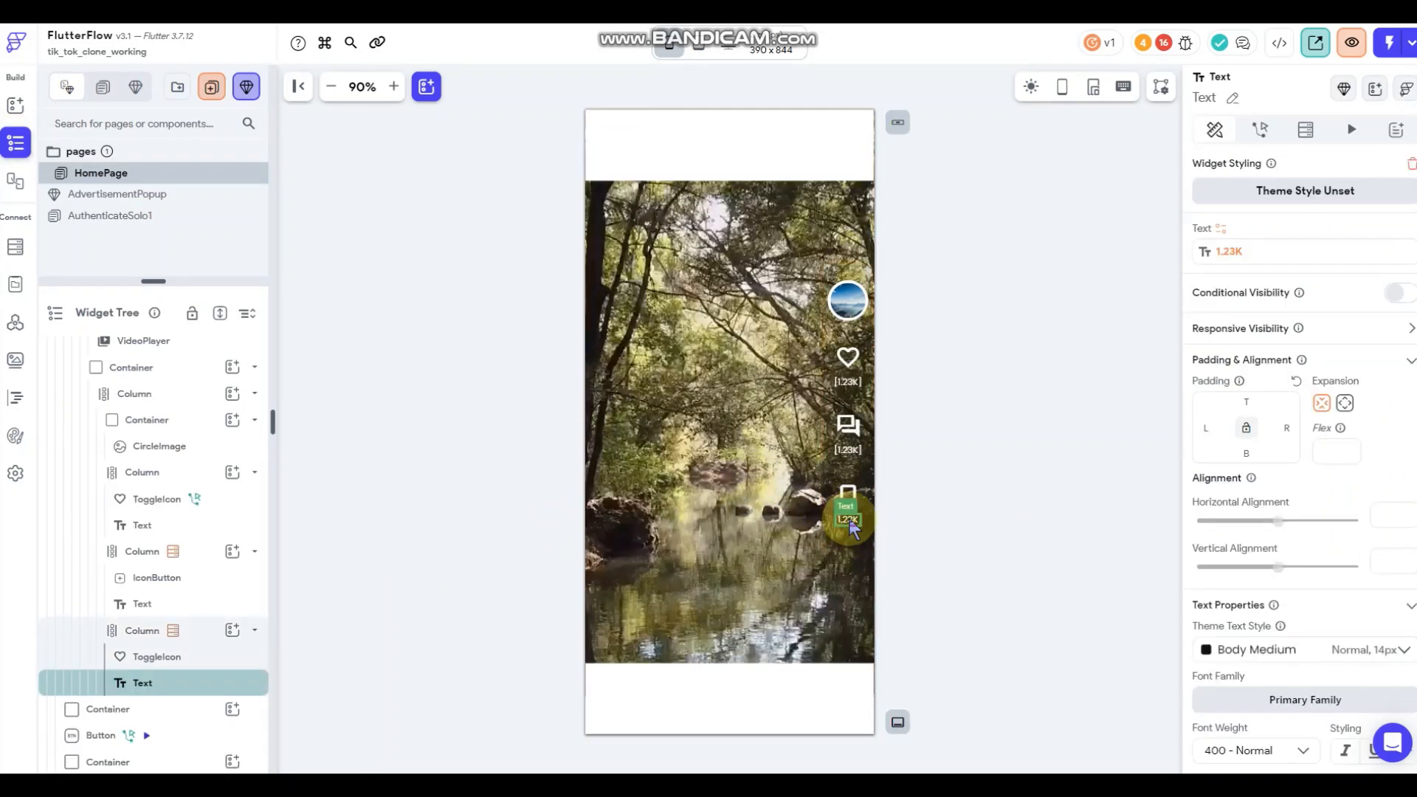
click(1230, 252)
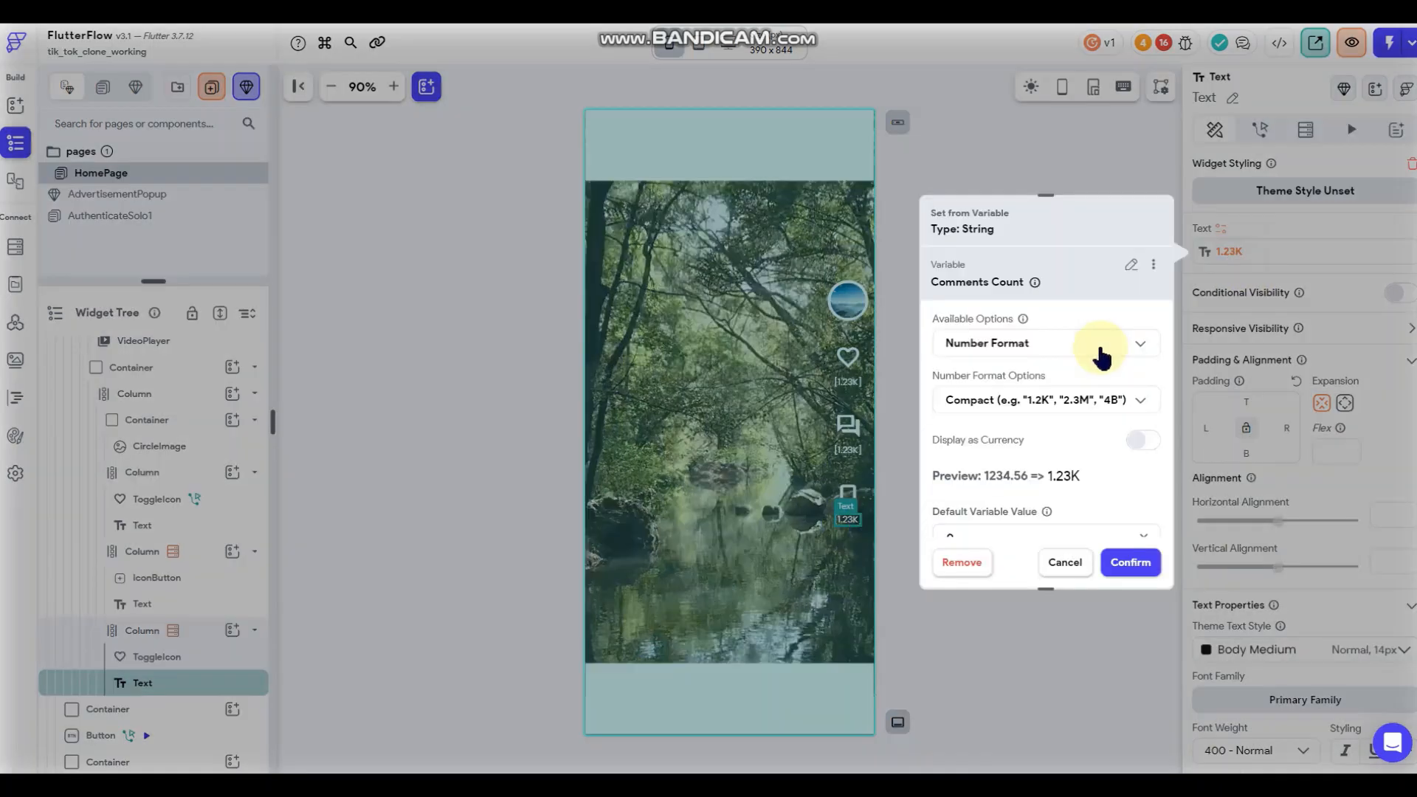
click(968, 575)
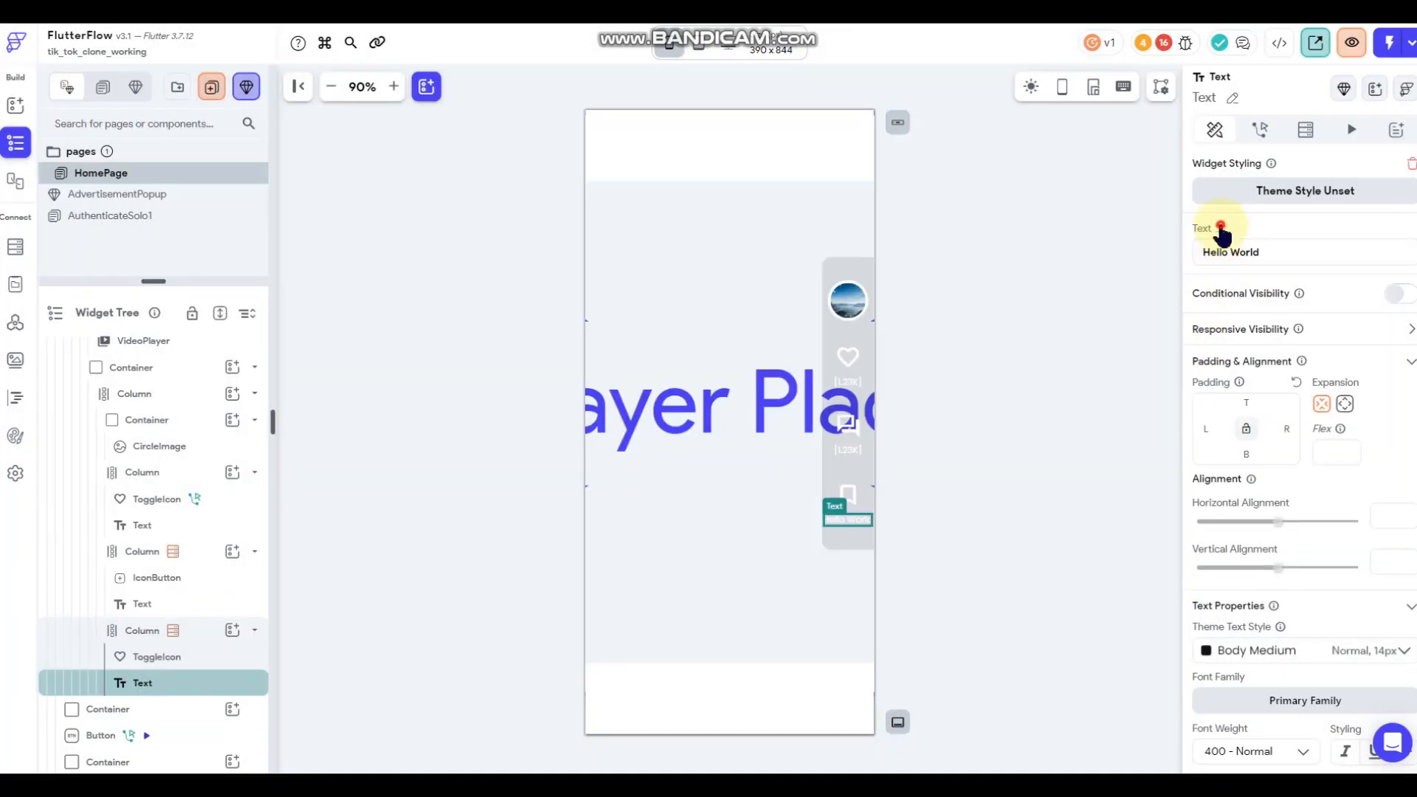
Remove the backend query from the bookmark column and select the text below its icon.
click(1219, 229)
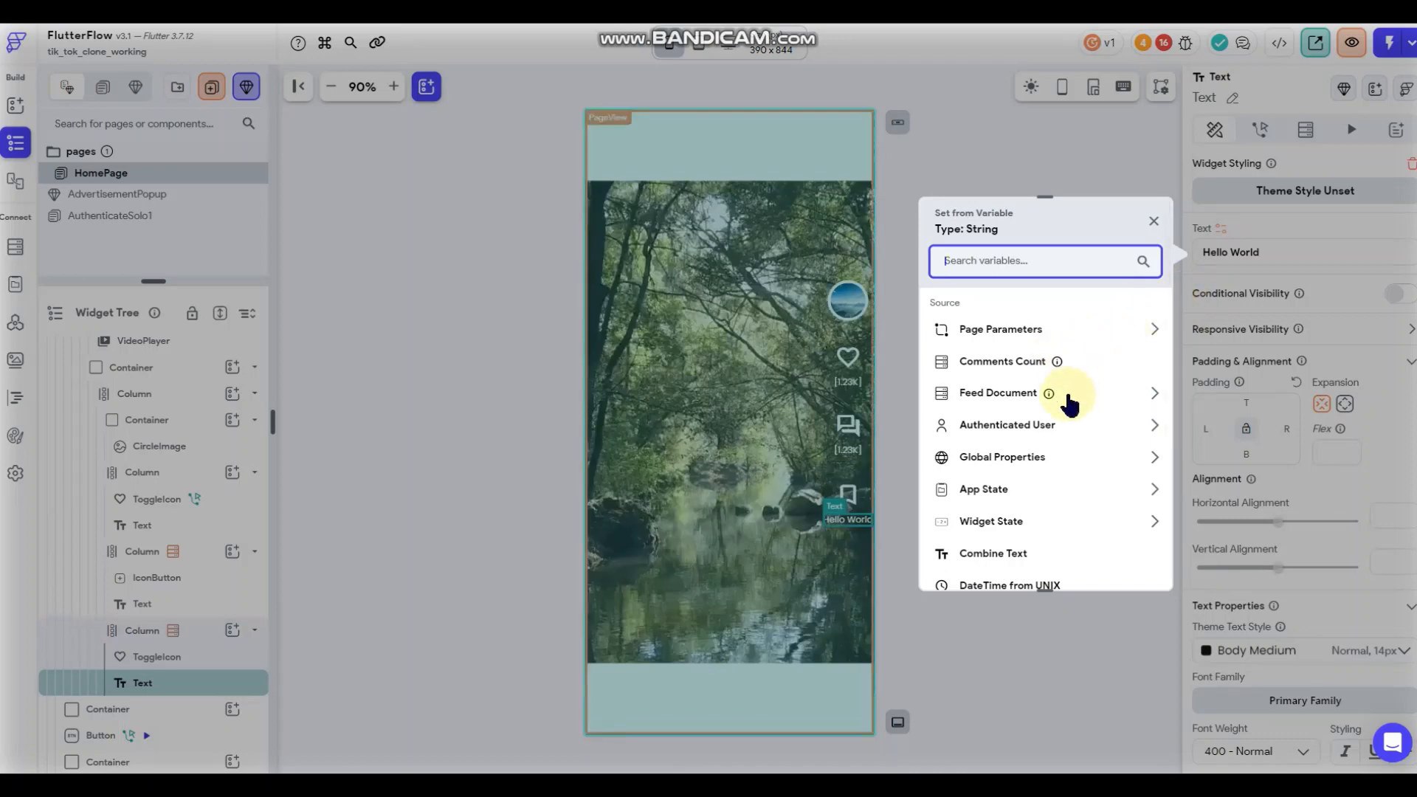
click(1035, 647)
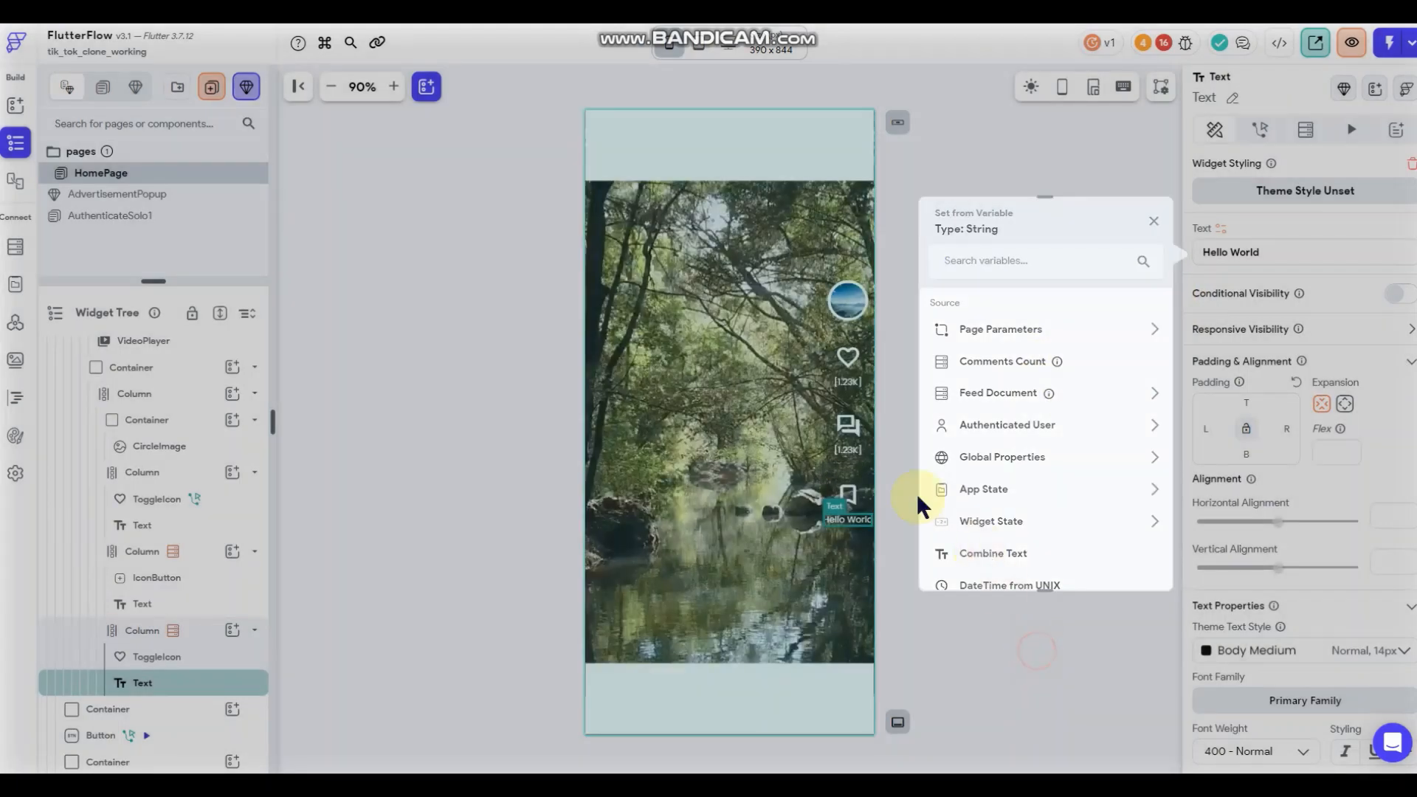
click(847, 496)
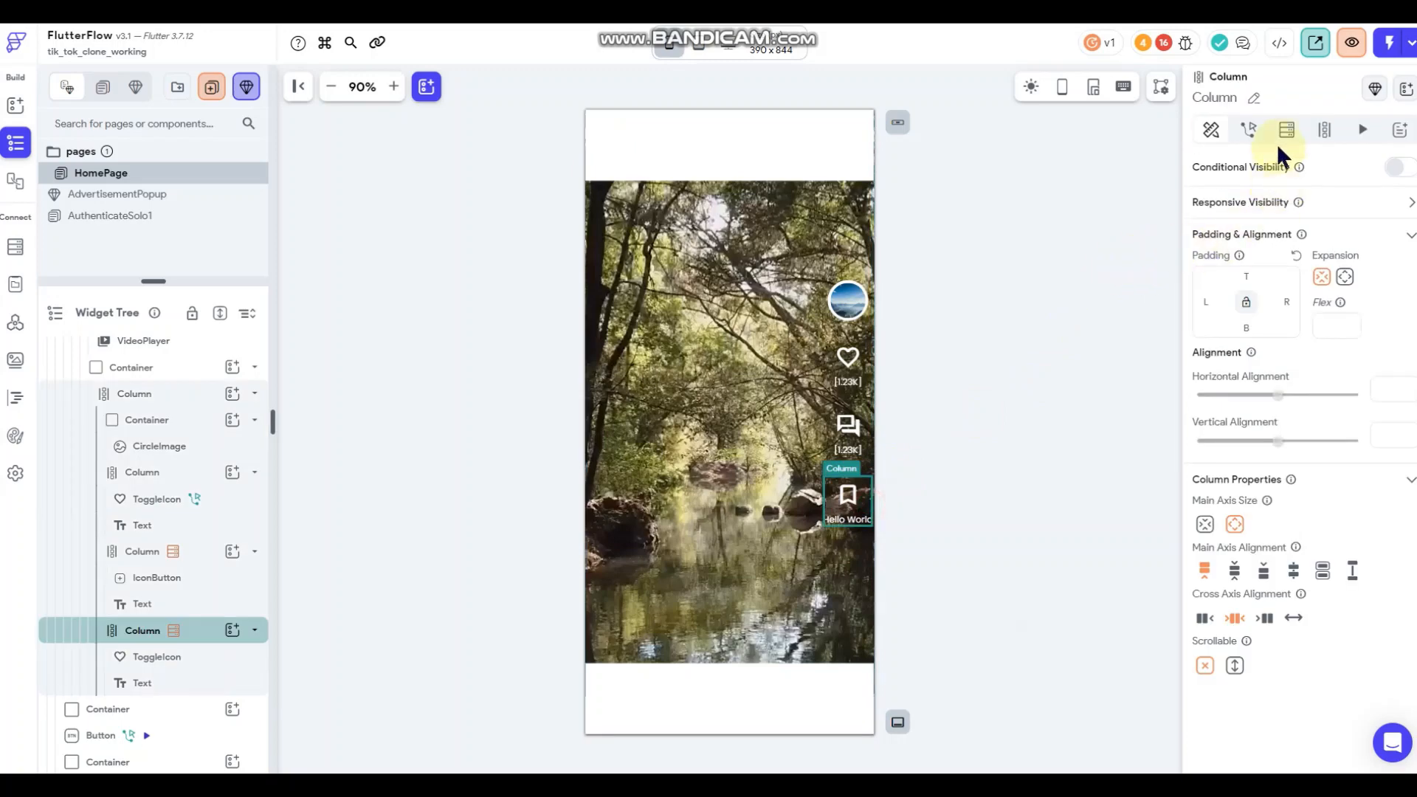
click(1286, 130)
click(1247, 225)
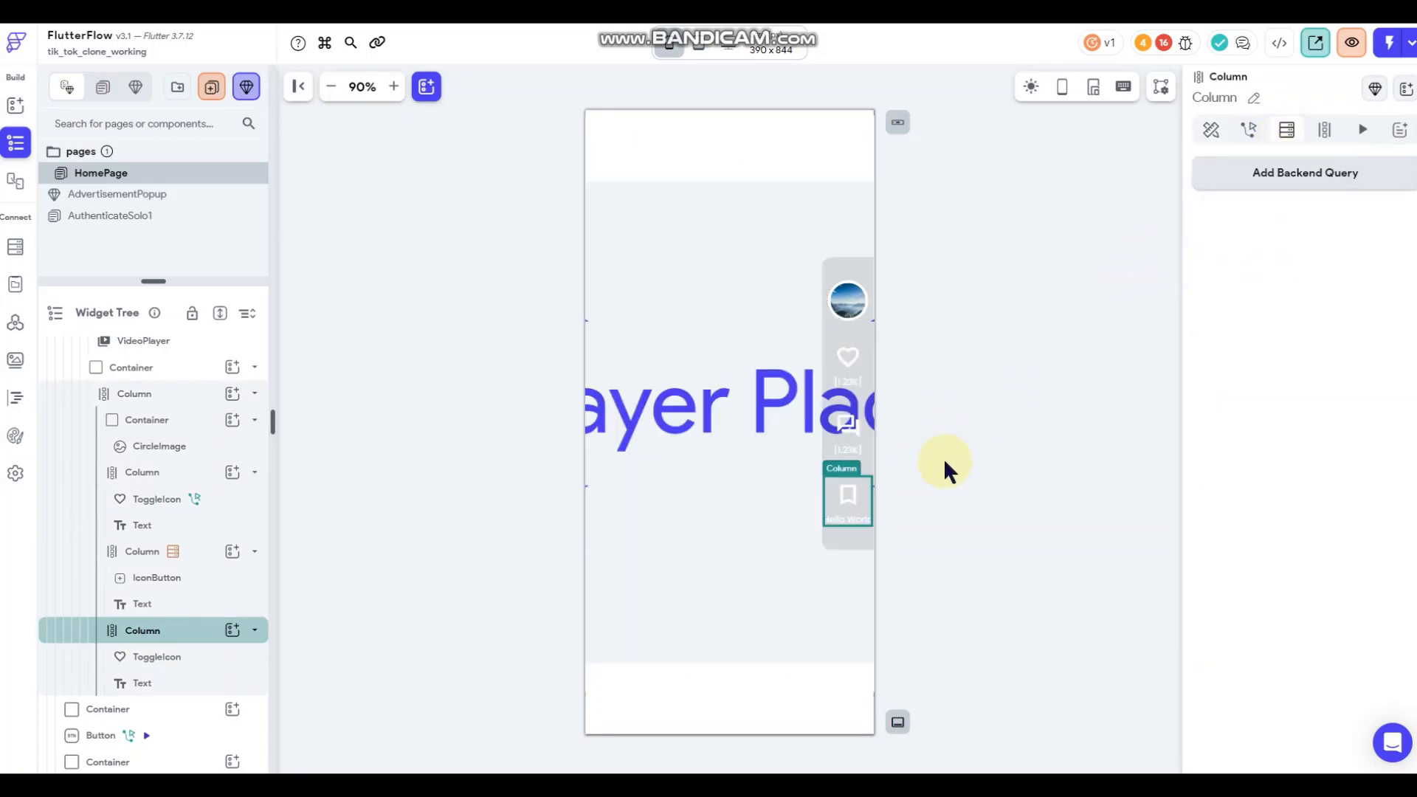
click(840, 520)
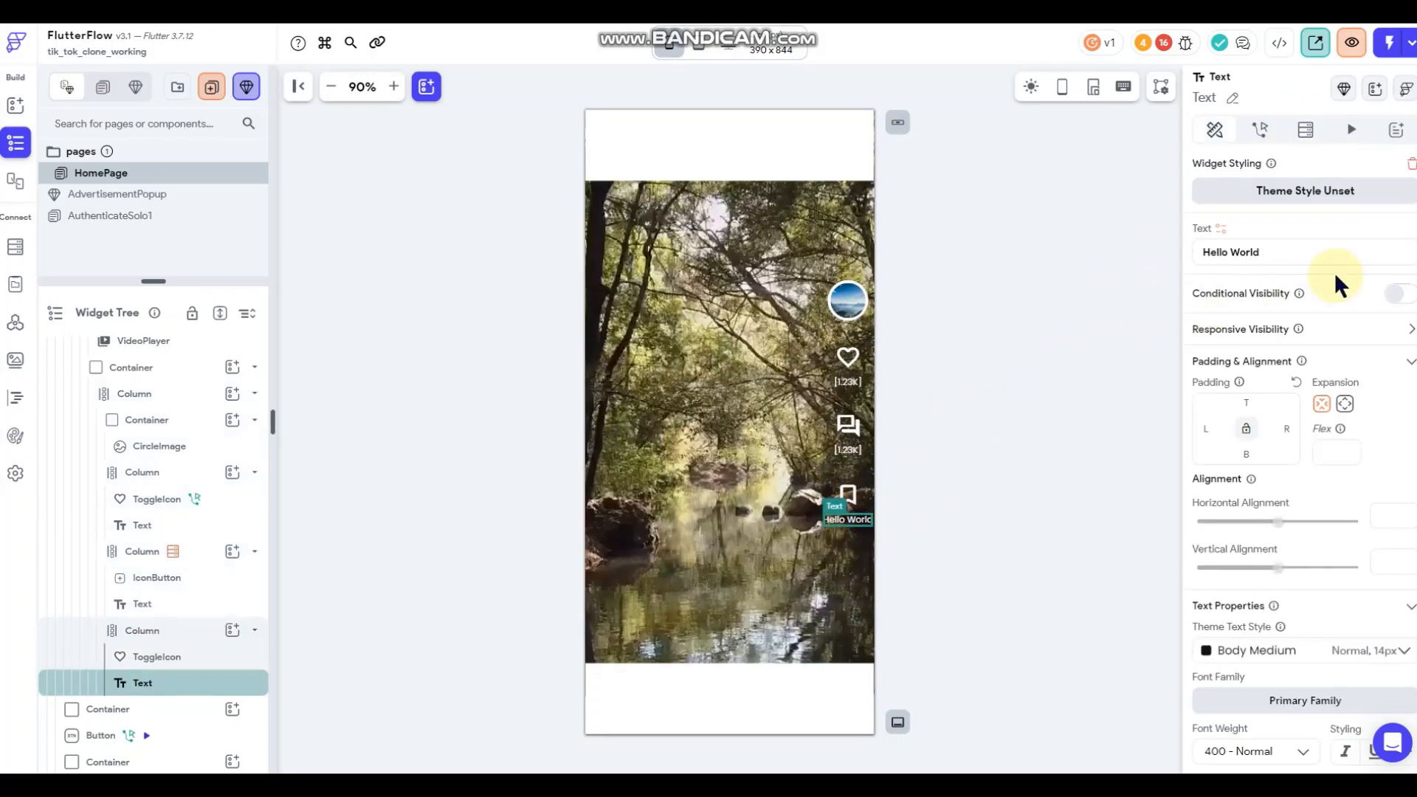
click(1220, 228)
click(1062, 361)
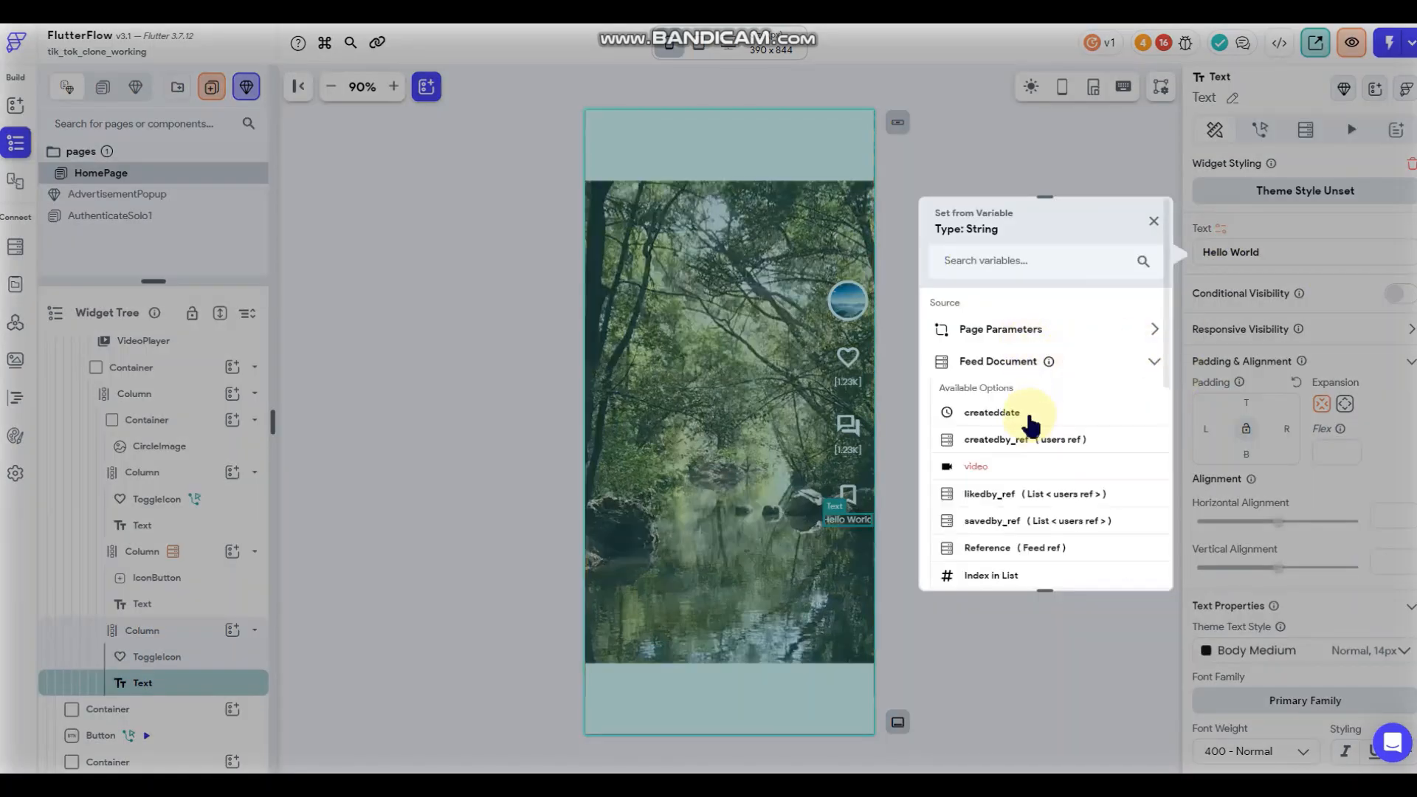
scroll(1031, 424, down, 1)
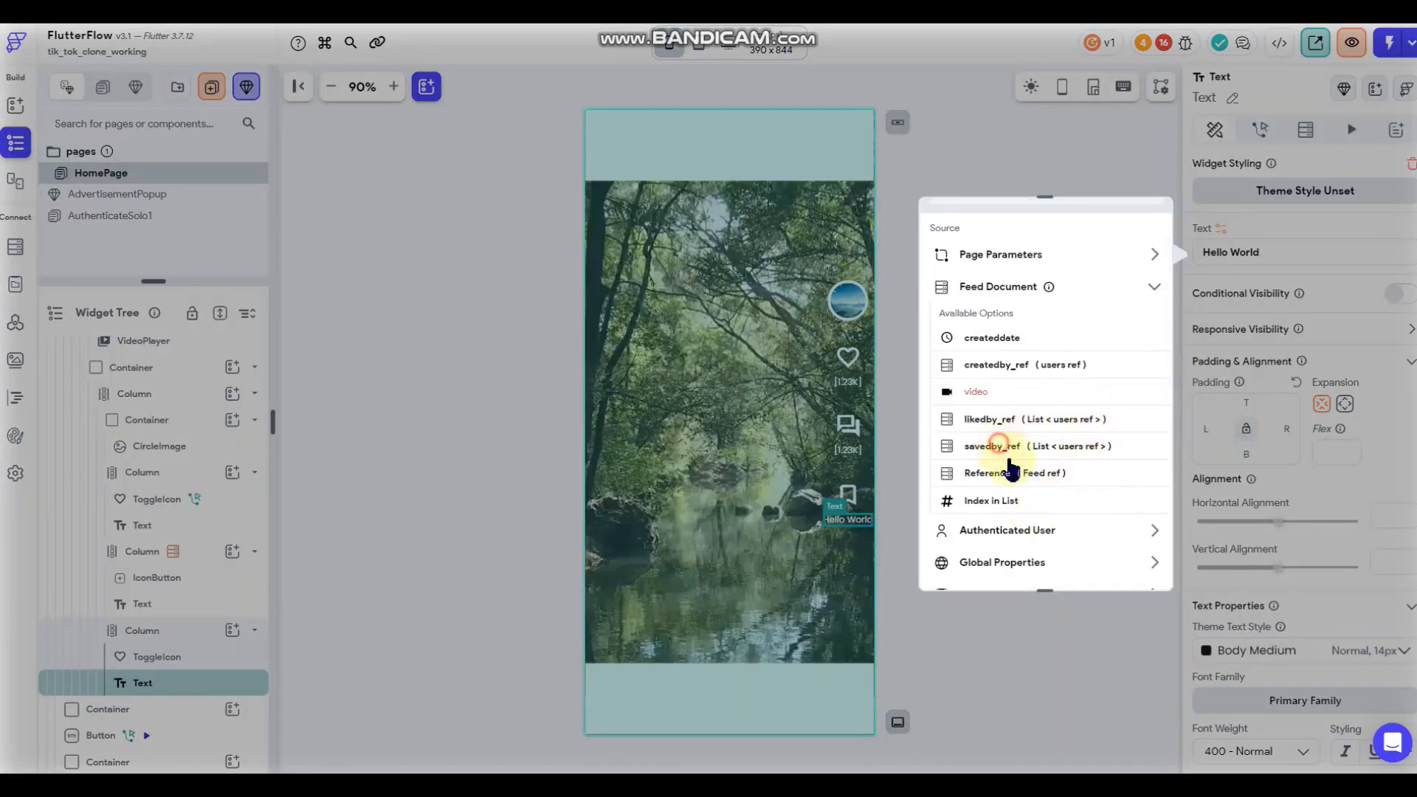
click(1005, 447)
click(1026, 480)
click(1019, 468)
scroll(1015, 463, down, 1)
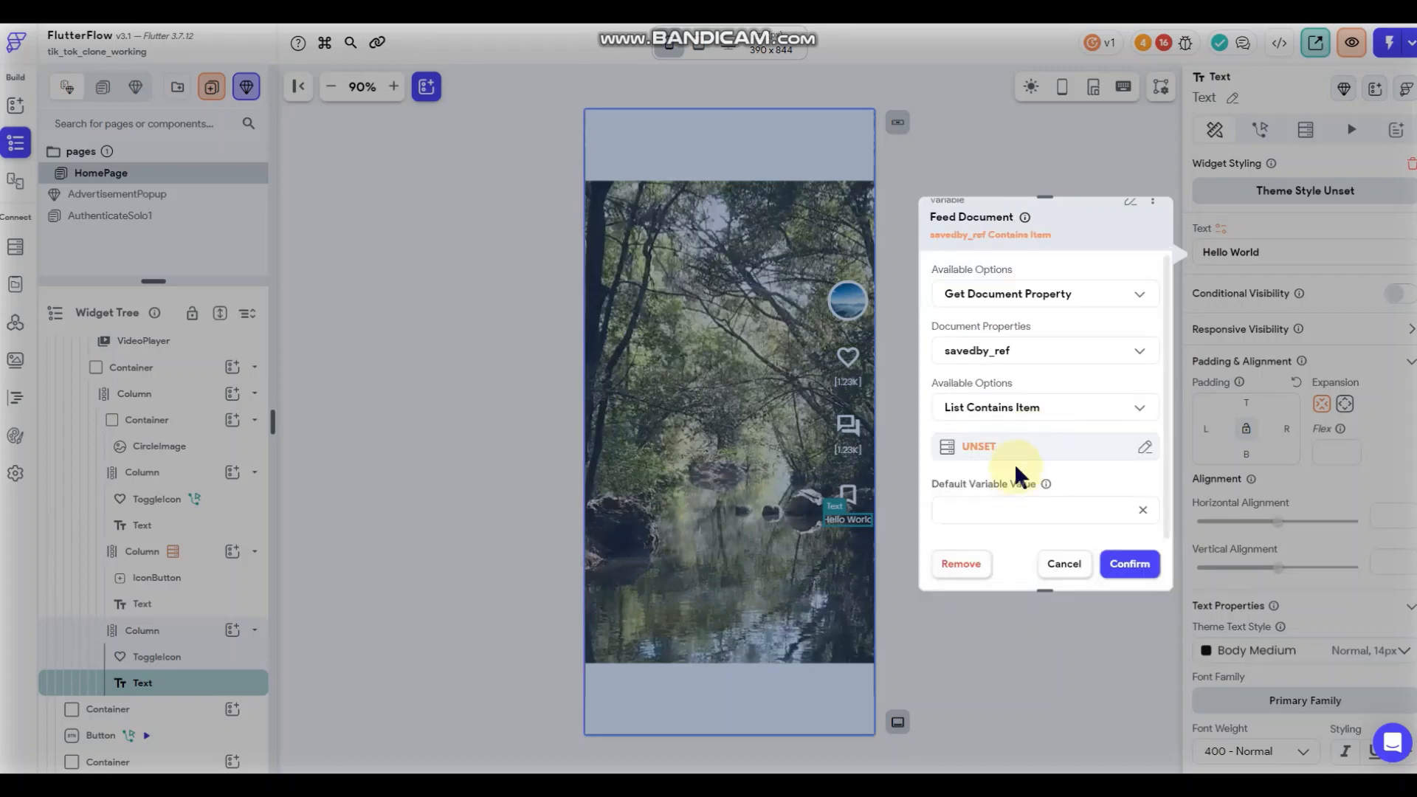
click(1015, 456)
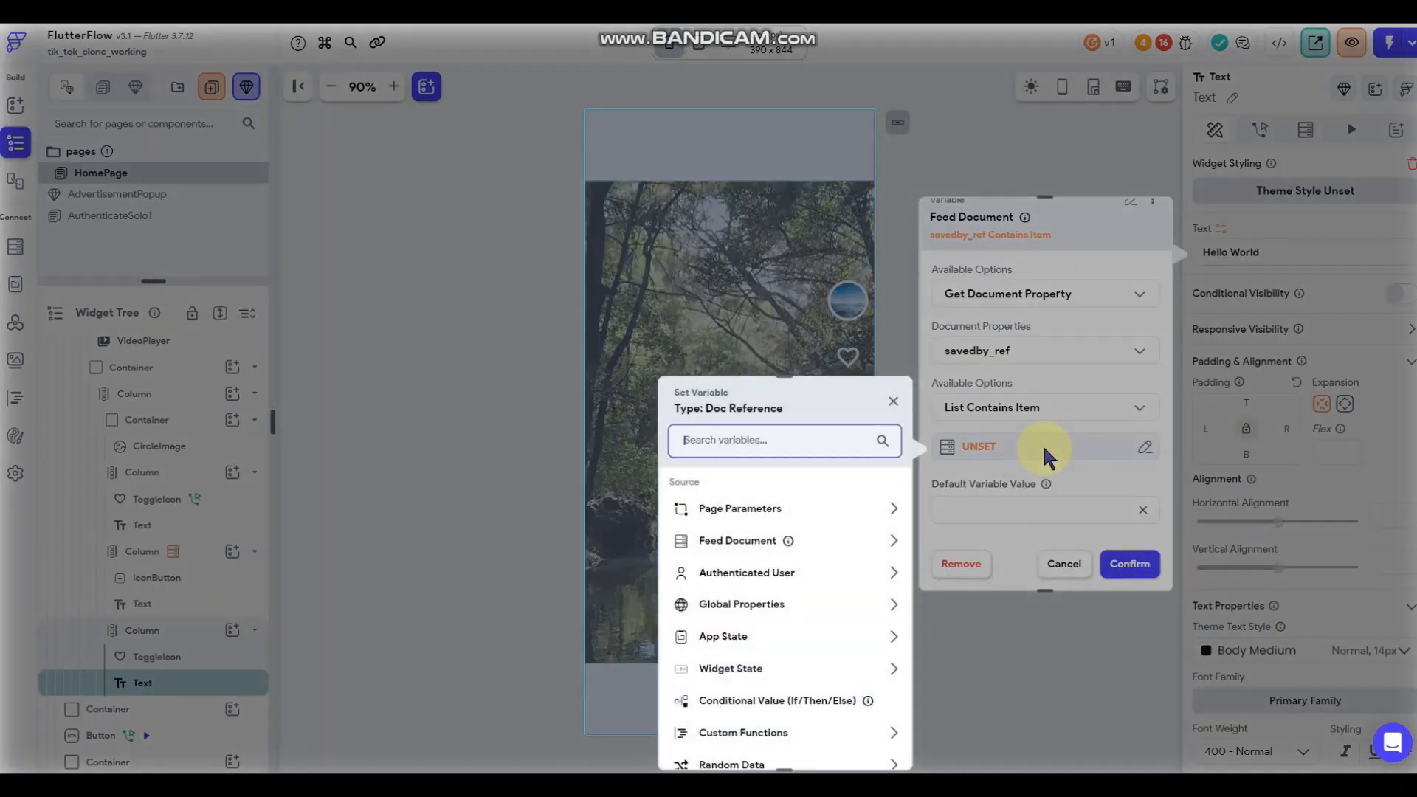
click(896, 336)
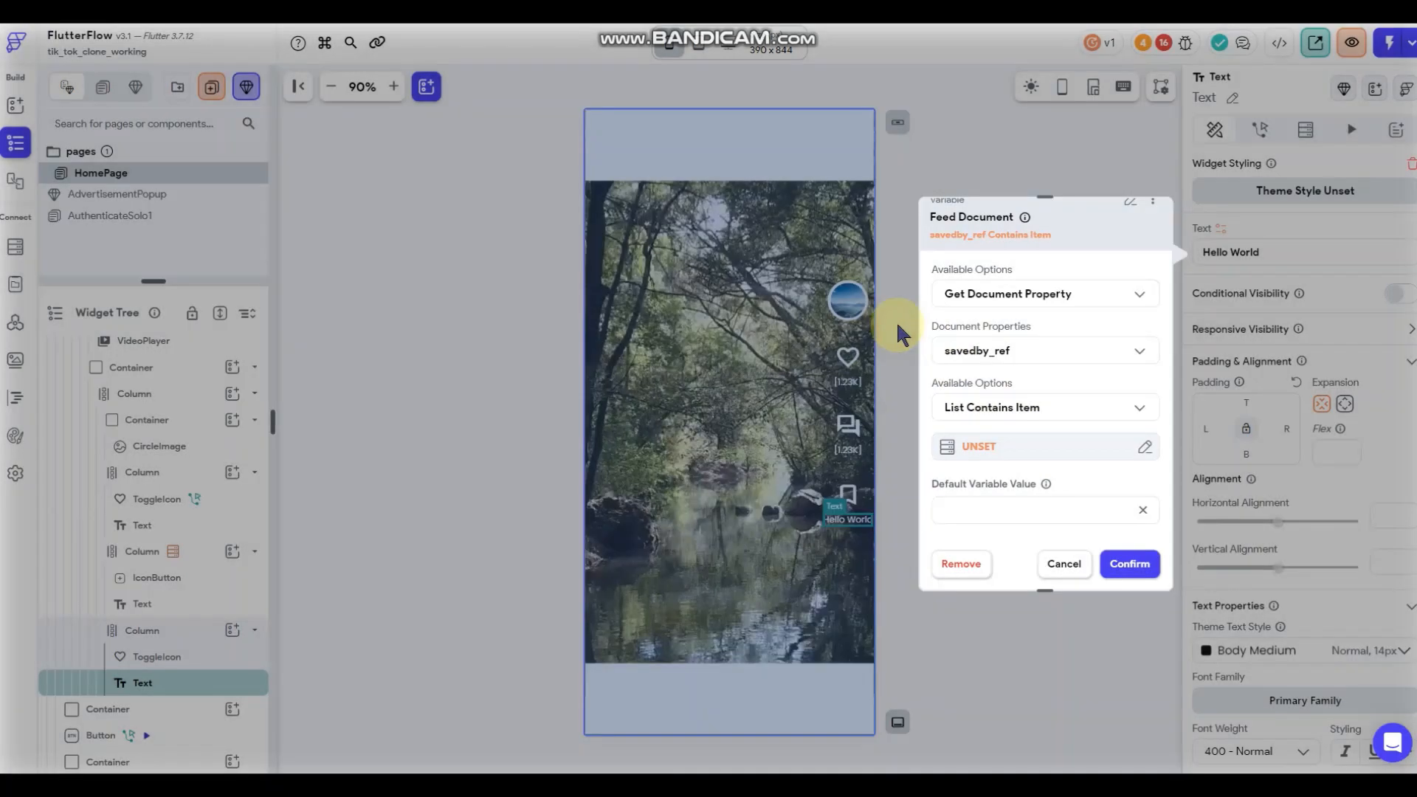
click(1059, 563)
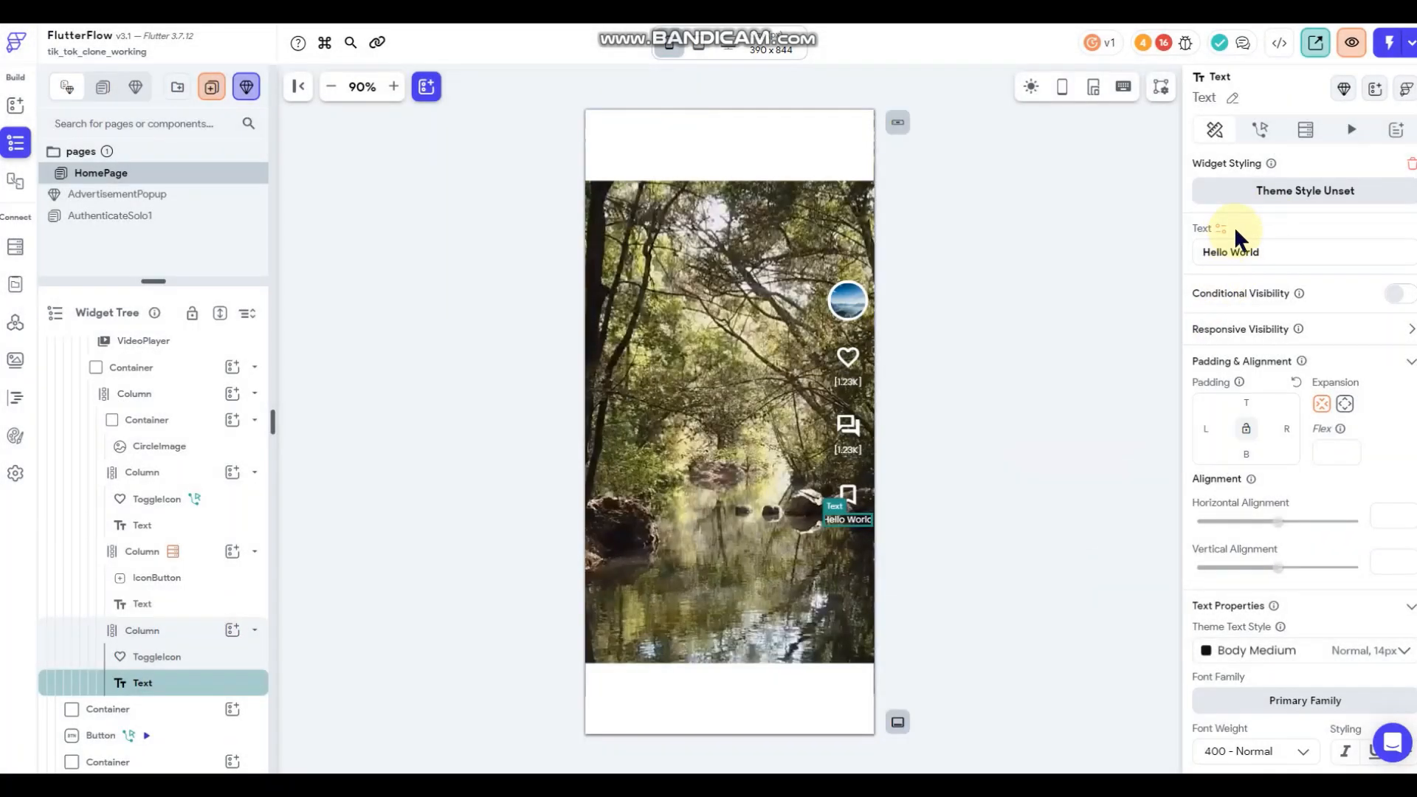
Bind the bookmark text to the Feed document's savedby_ref property using Number of Items.
click(1218, 230)
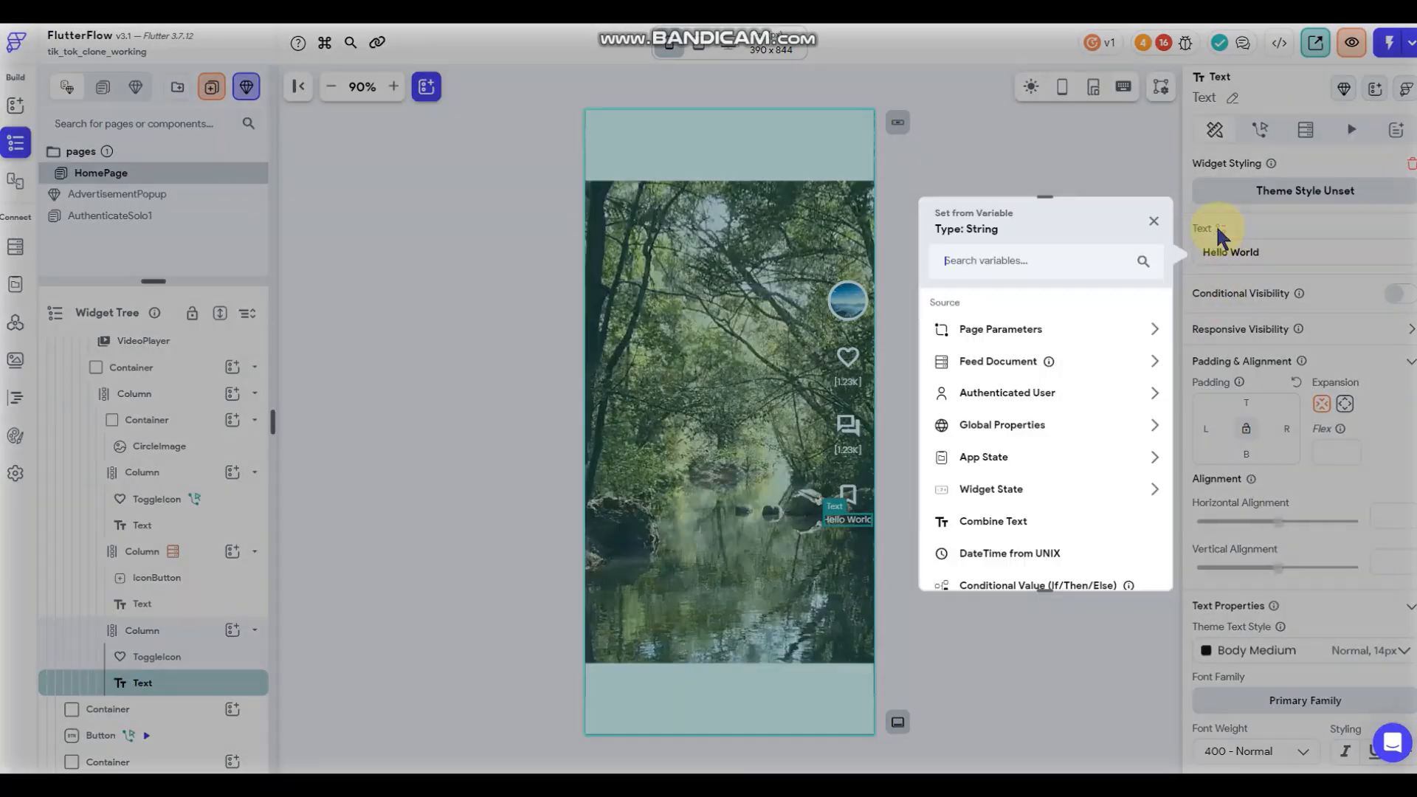
click(1021, 363)
scroll(1031, 462, down, 1)
click(998, 445)
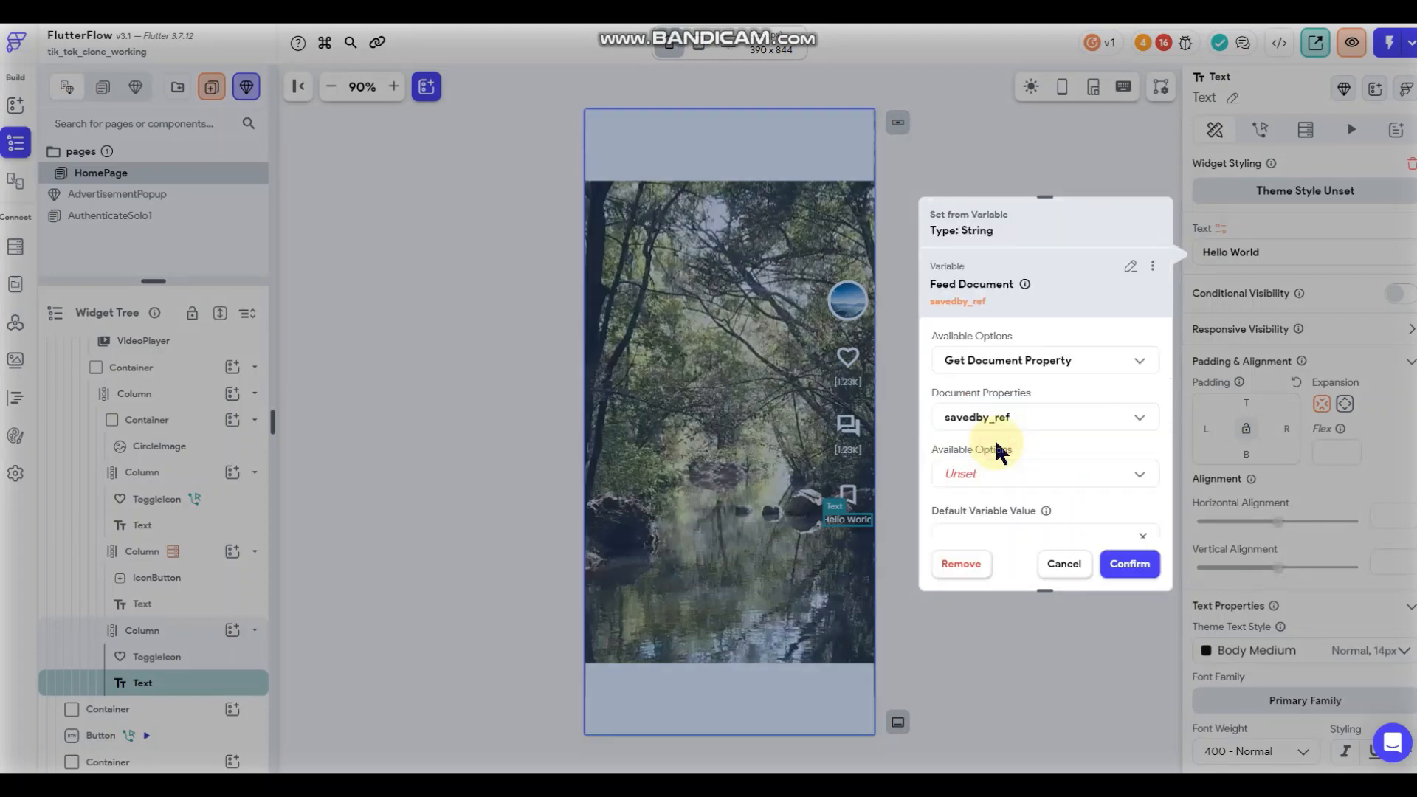
click(1001, 478)
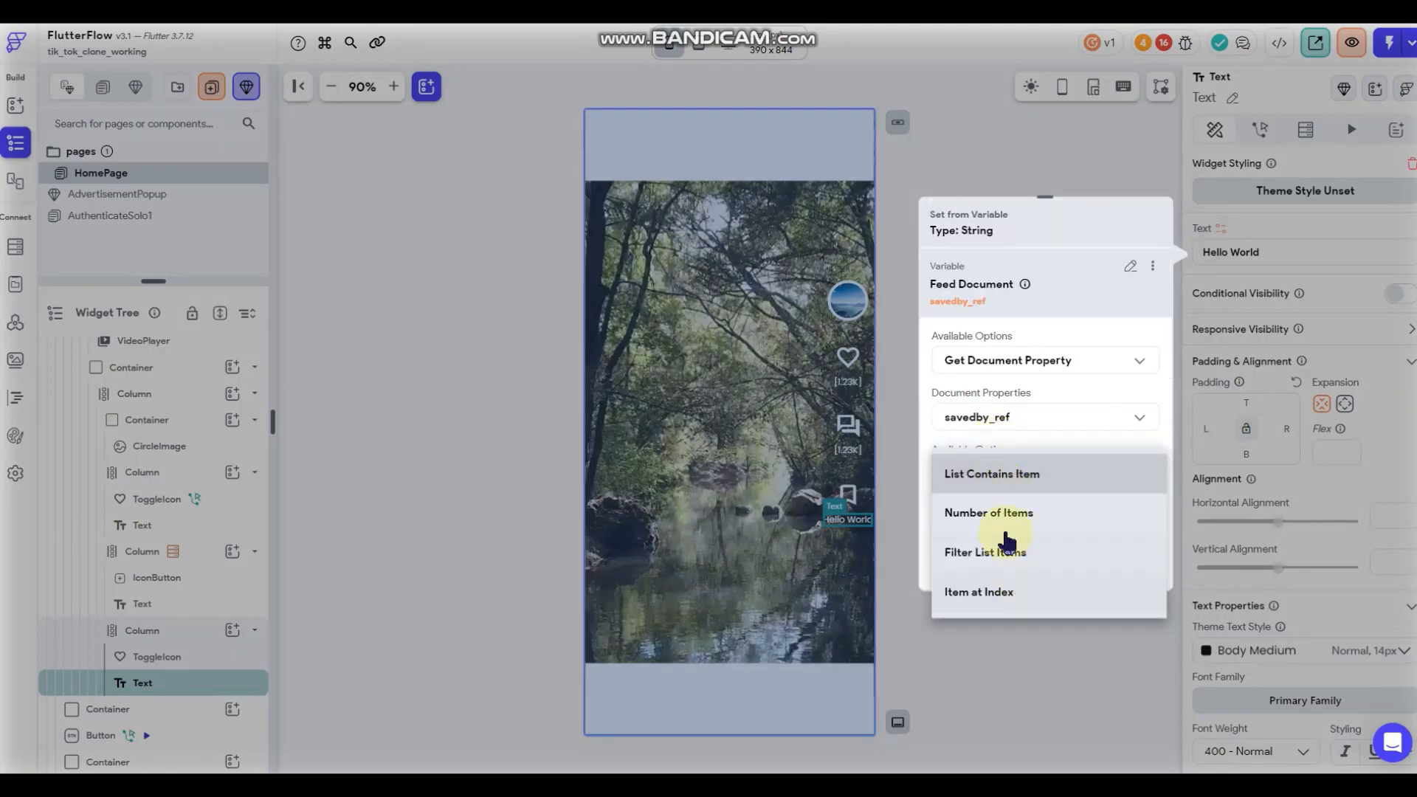
click(1021, 512)
Apply the Compact number format to the bookmark count and confirm the variable.
click(1021, 450)
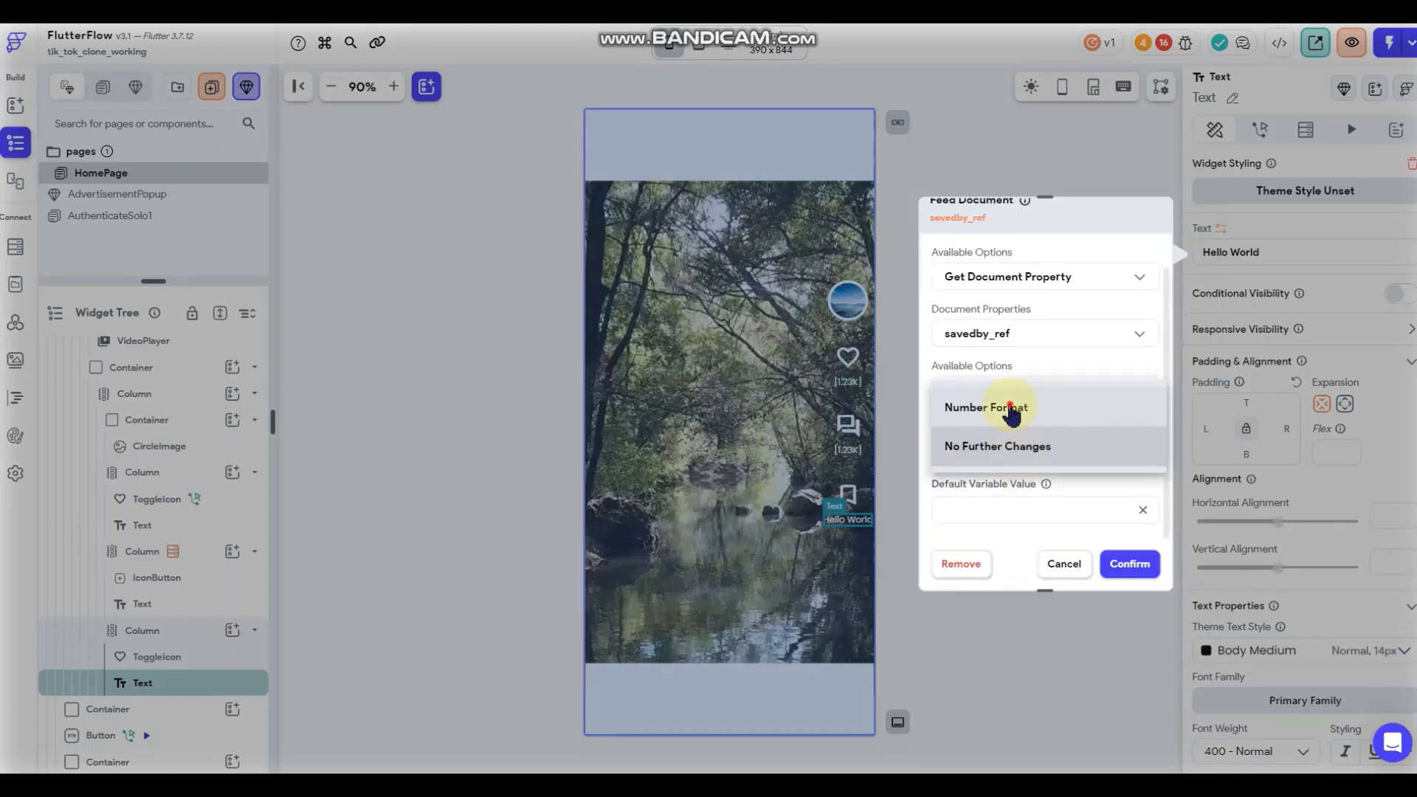
click(1009, 410)
click(998, 448)
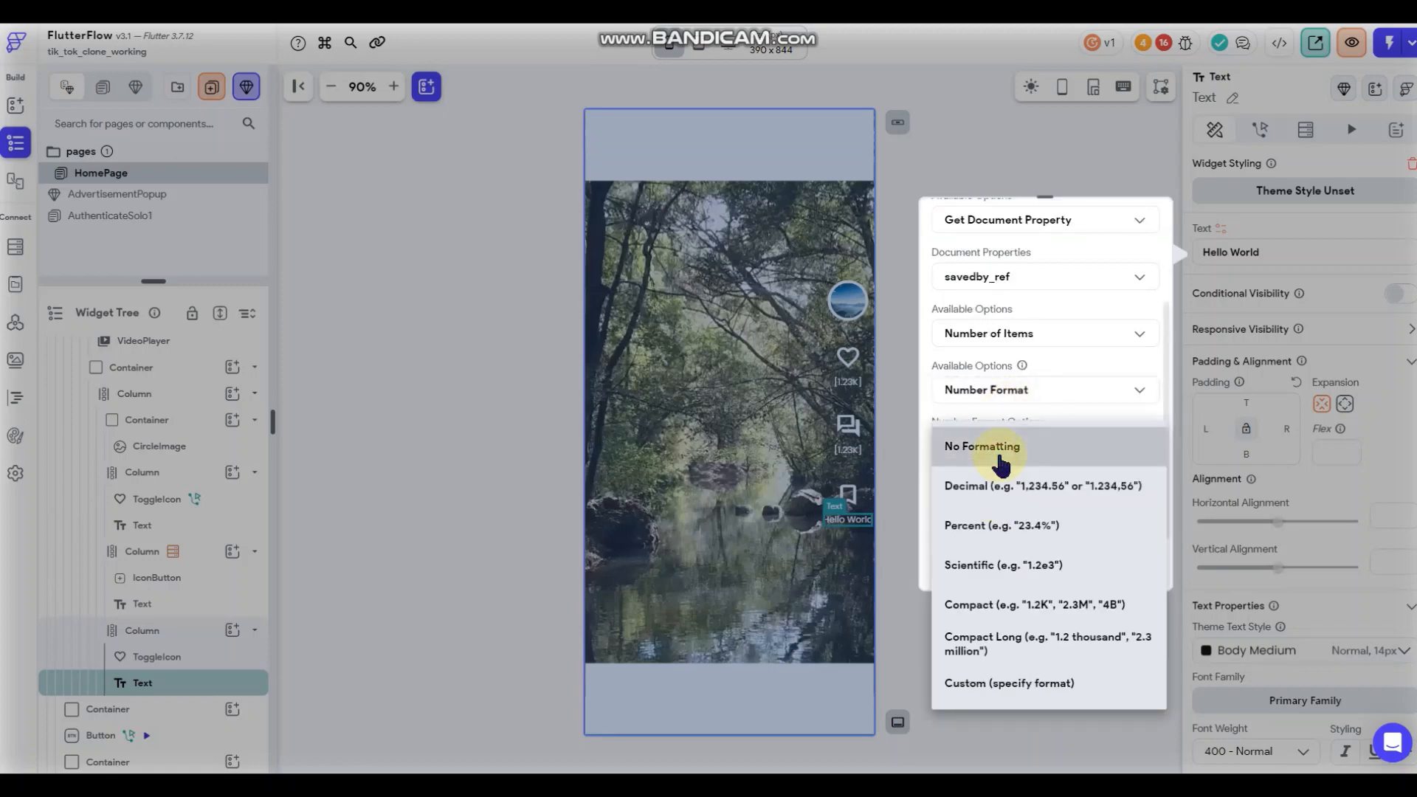
click(1007, 612)
click(1019, 508)
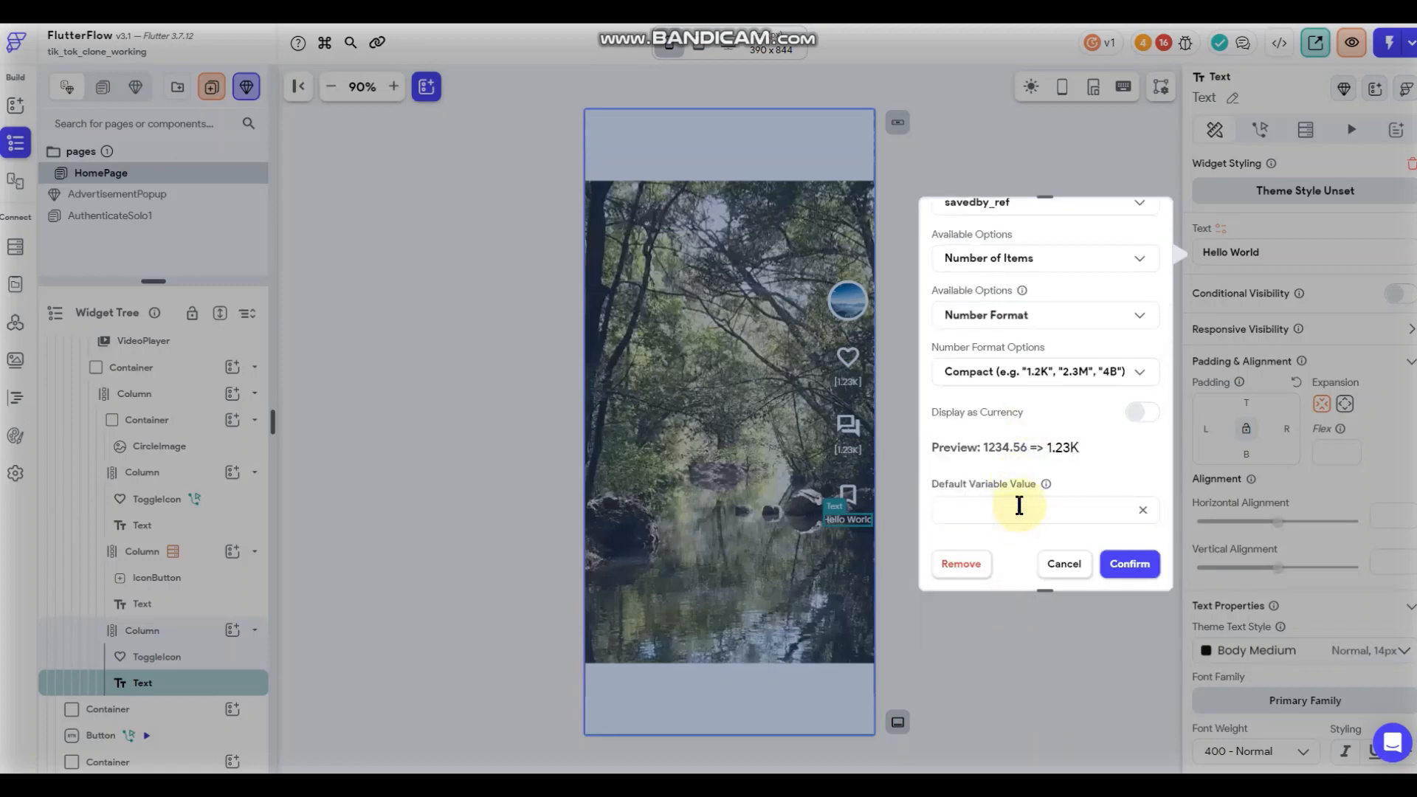
click(1128, 565)
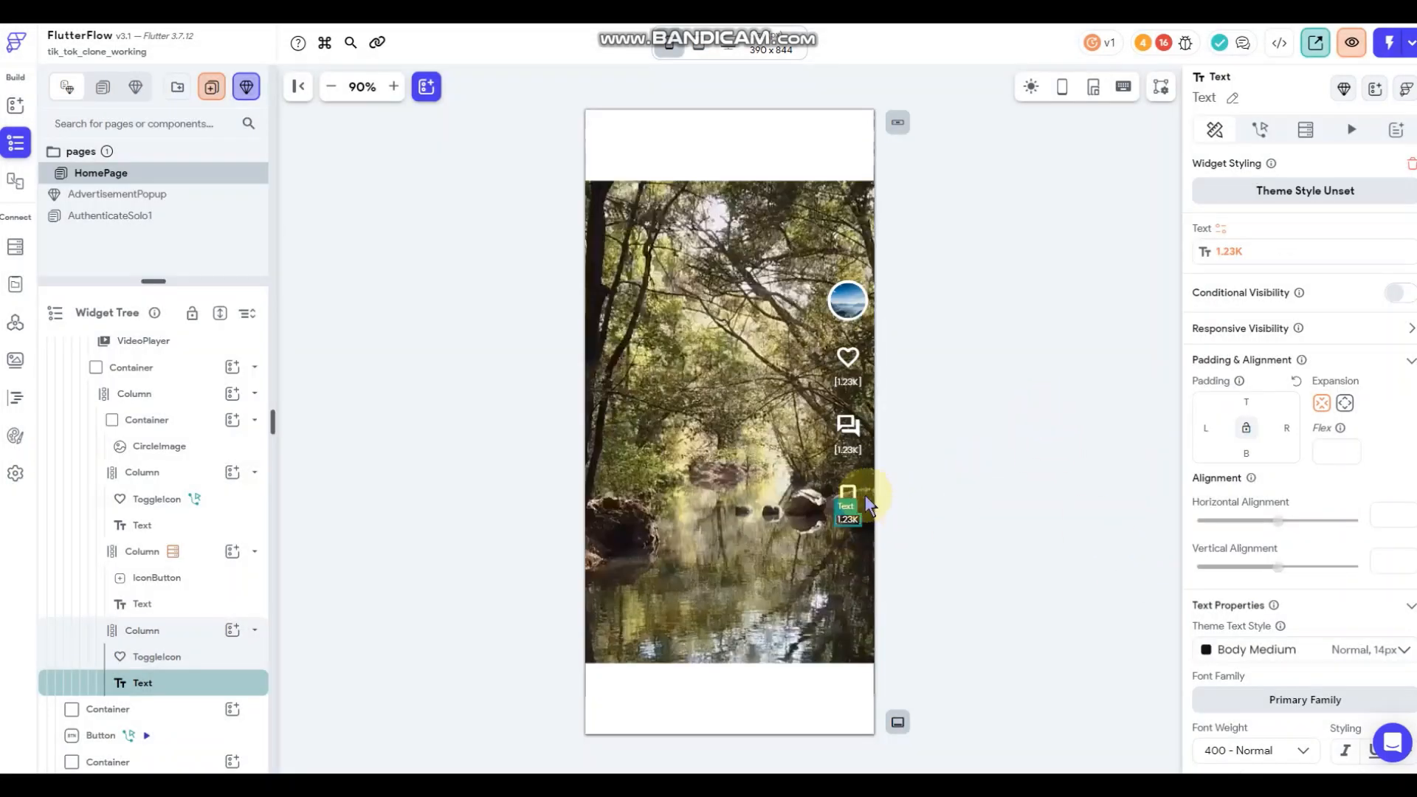
Add a conditional action to the bookmark ToggleIcon's On Toggle event.
click(847, 492)
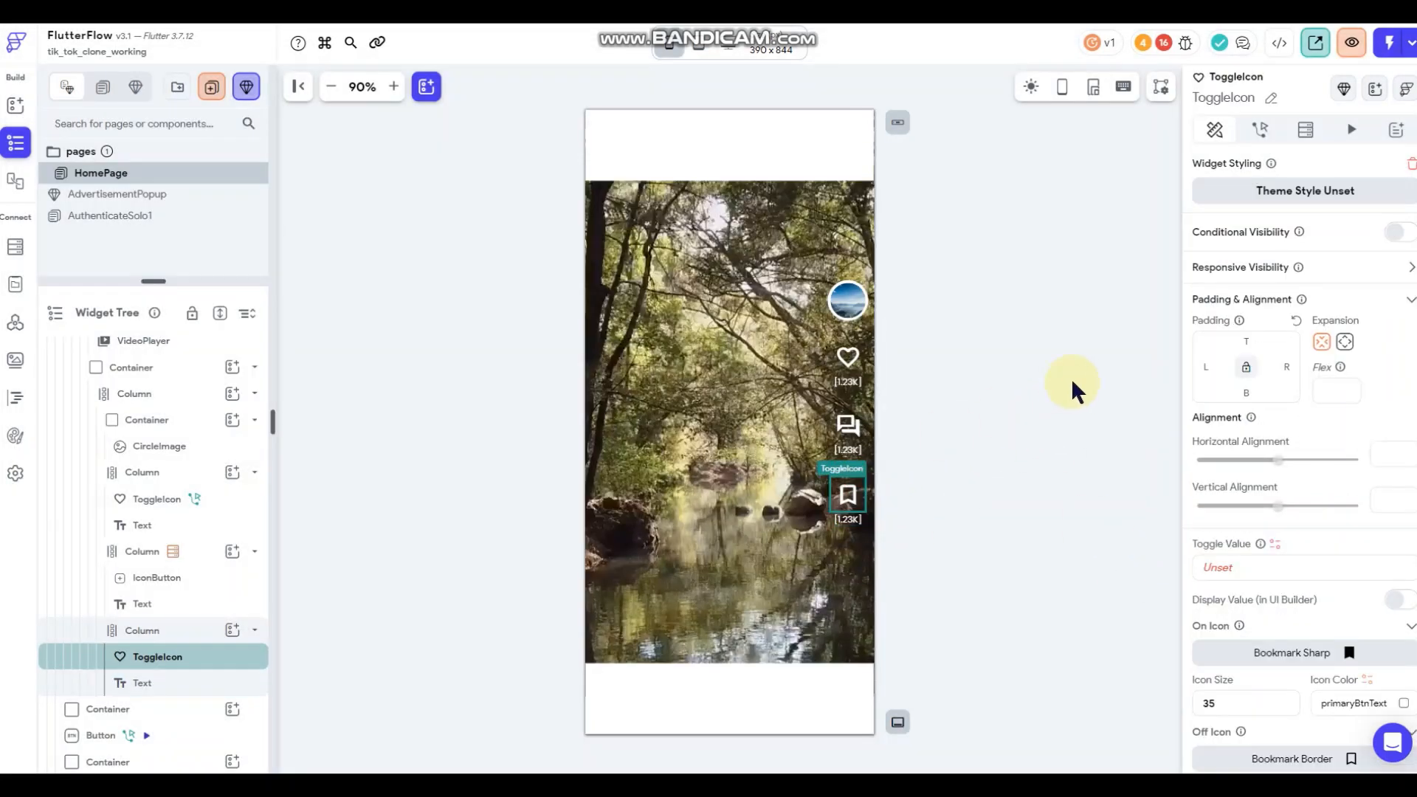
click(1254, 132)
click(1369, 177)
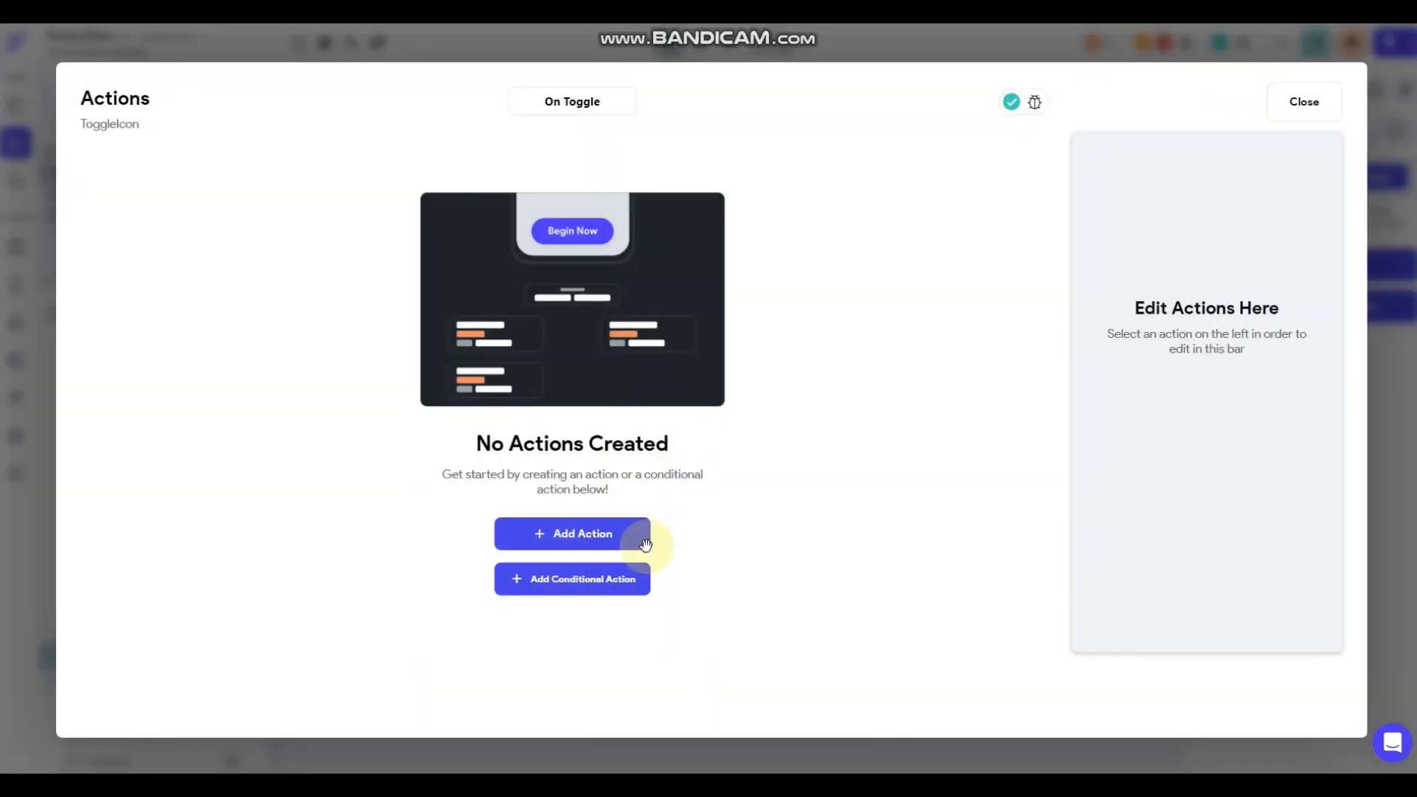
click(580, 579)
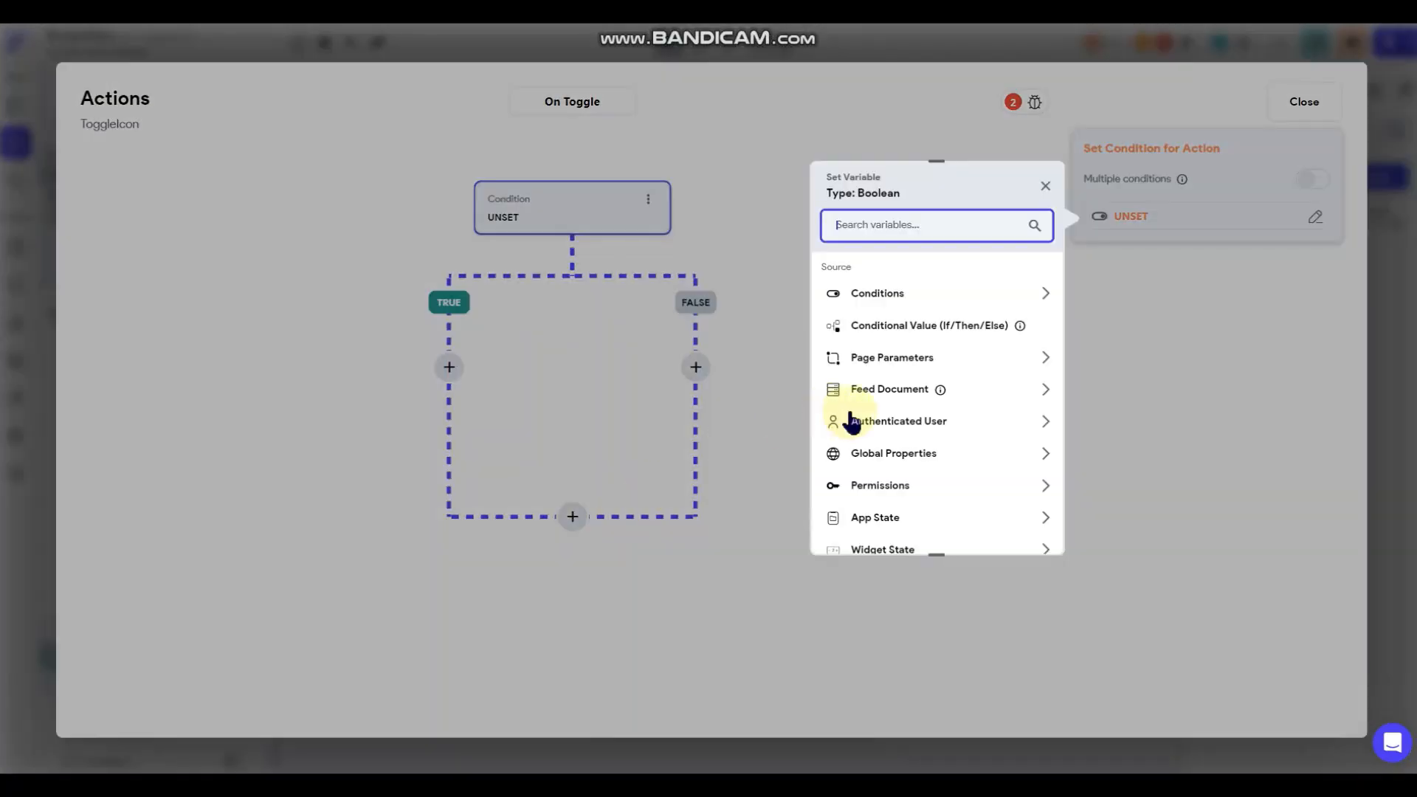
Set the condition to check whether the Feed document's savedby_ref list contains the authenticated user's User Reference.
click(972, 391)
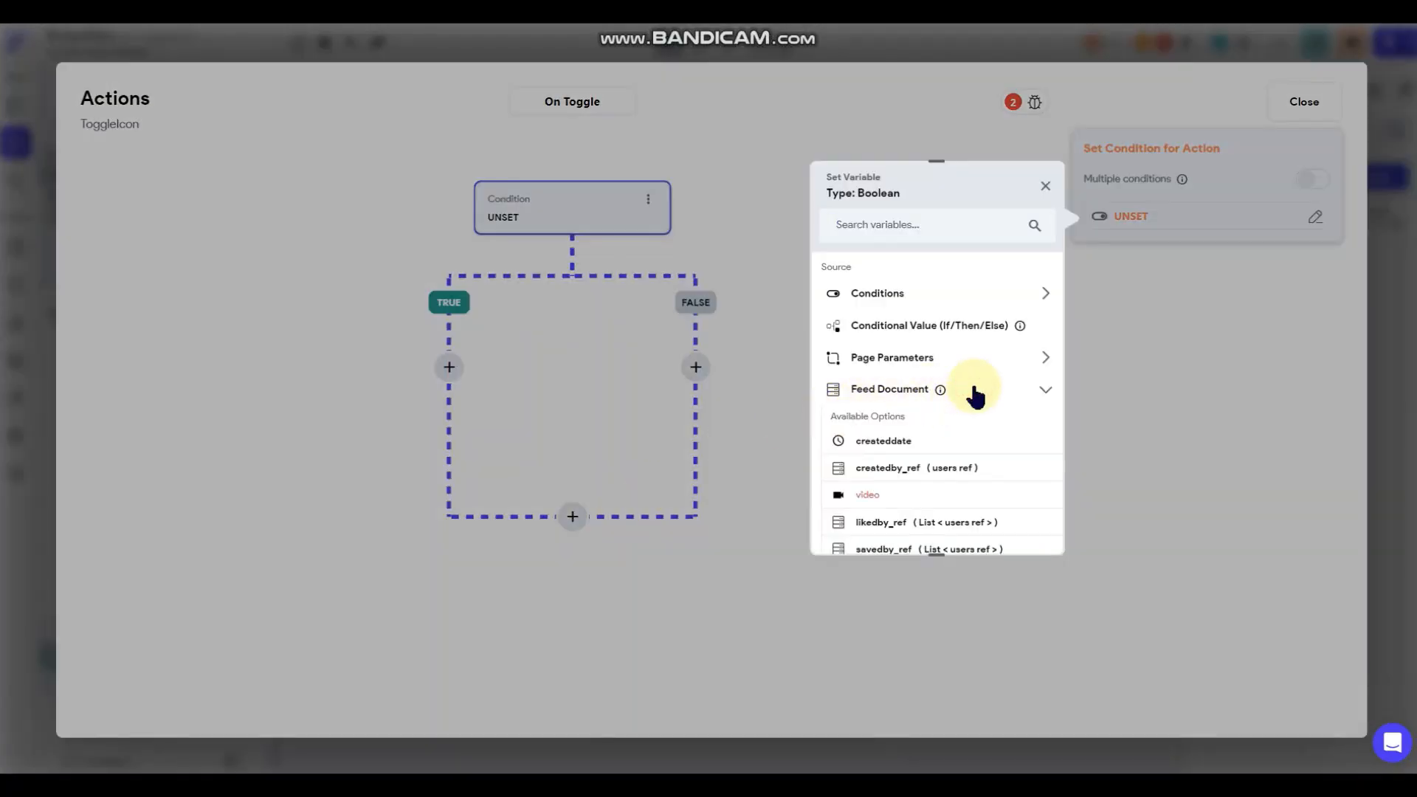
scroll(923, 418, down, 1)
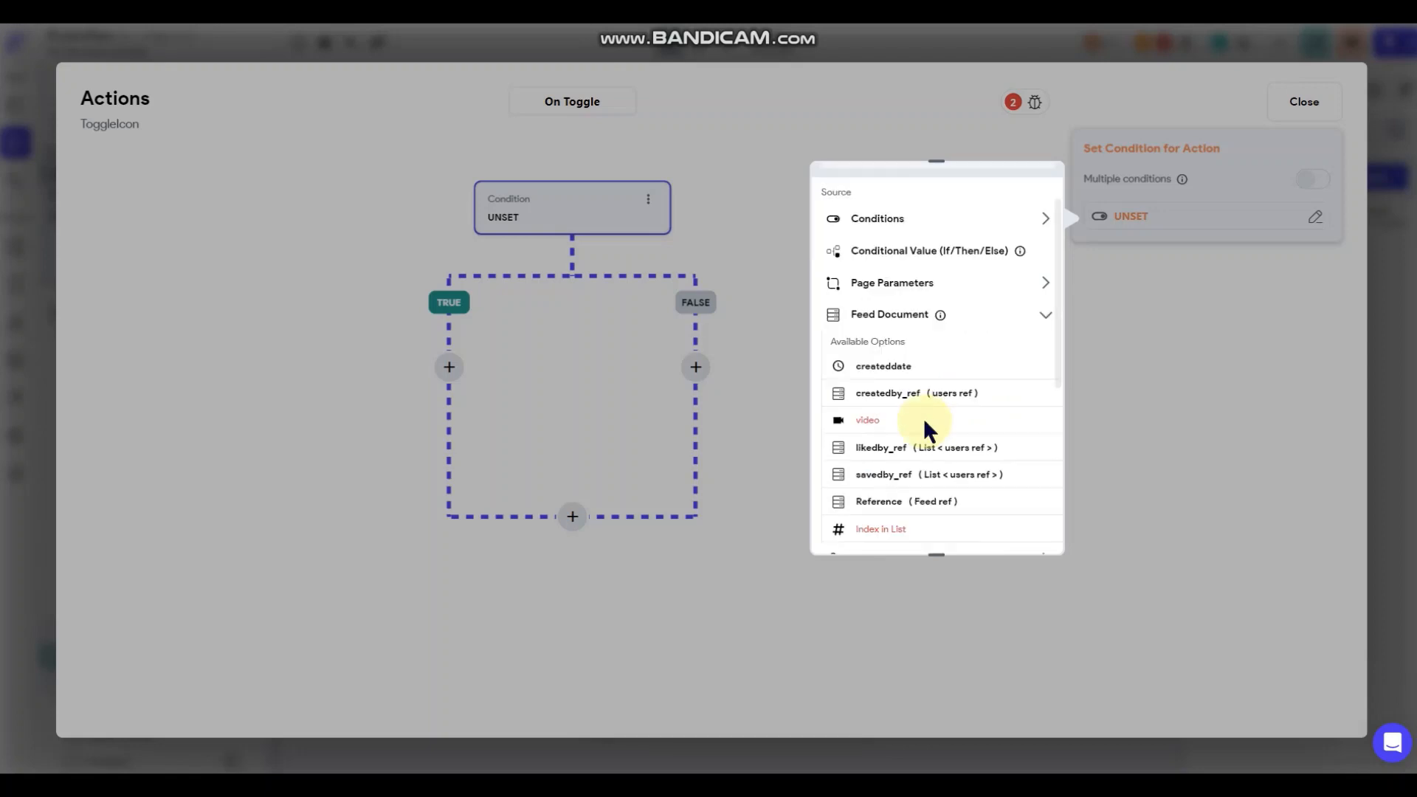
scroll(923, 427, down, 1)
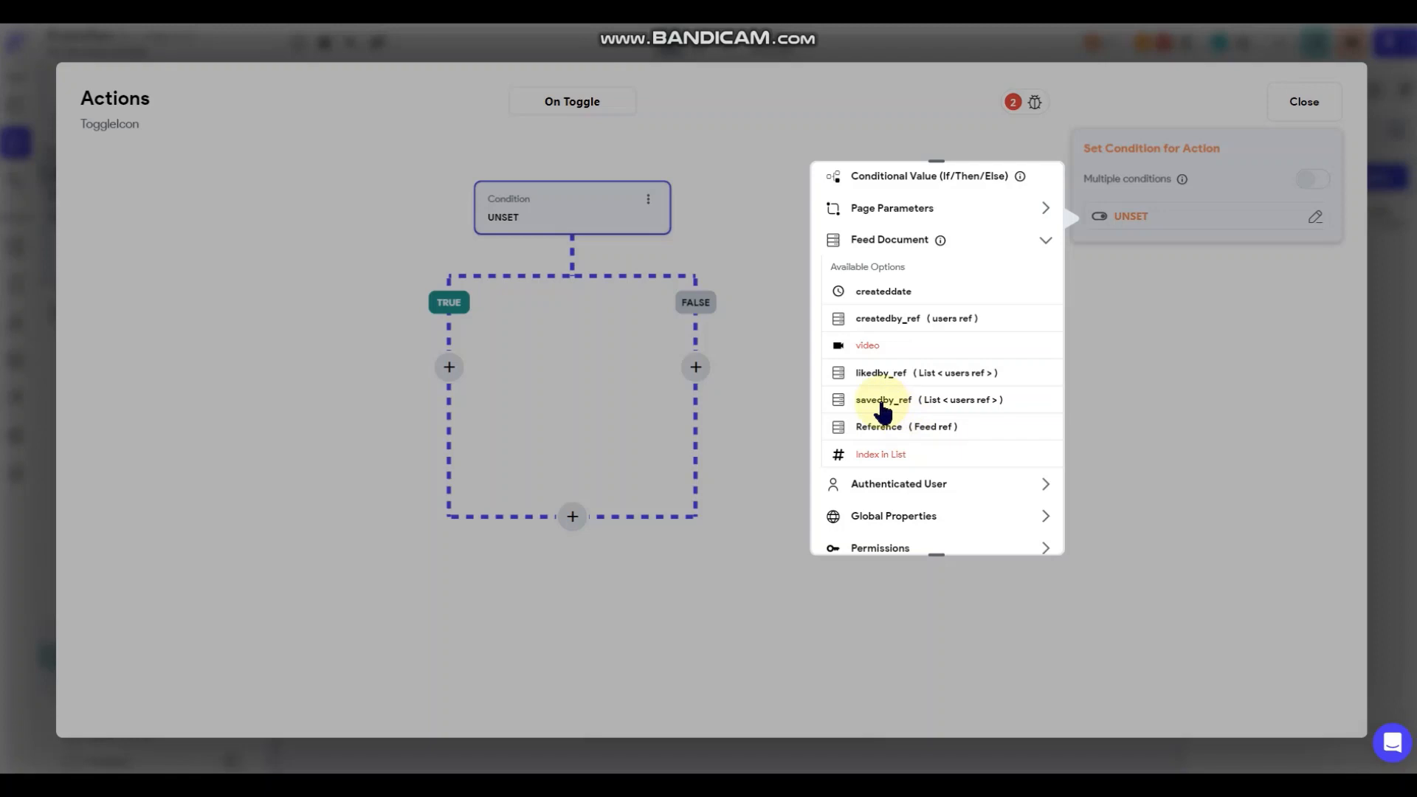
click(890, 400)
click(909, 469)
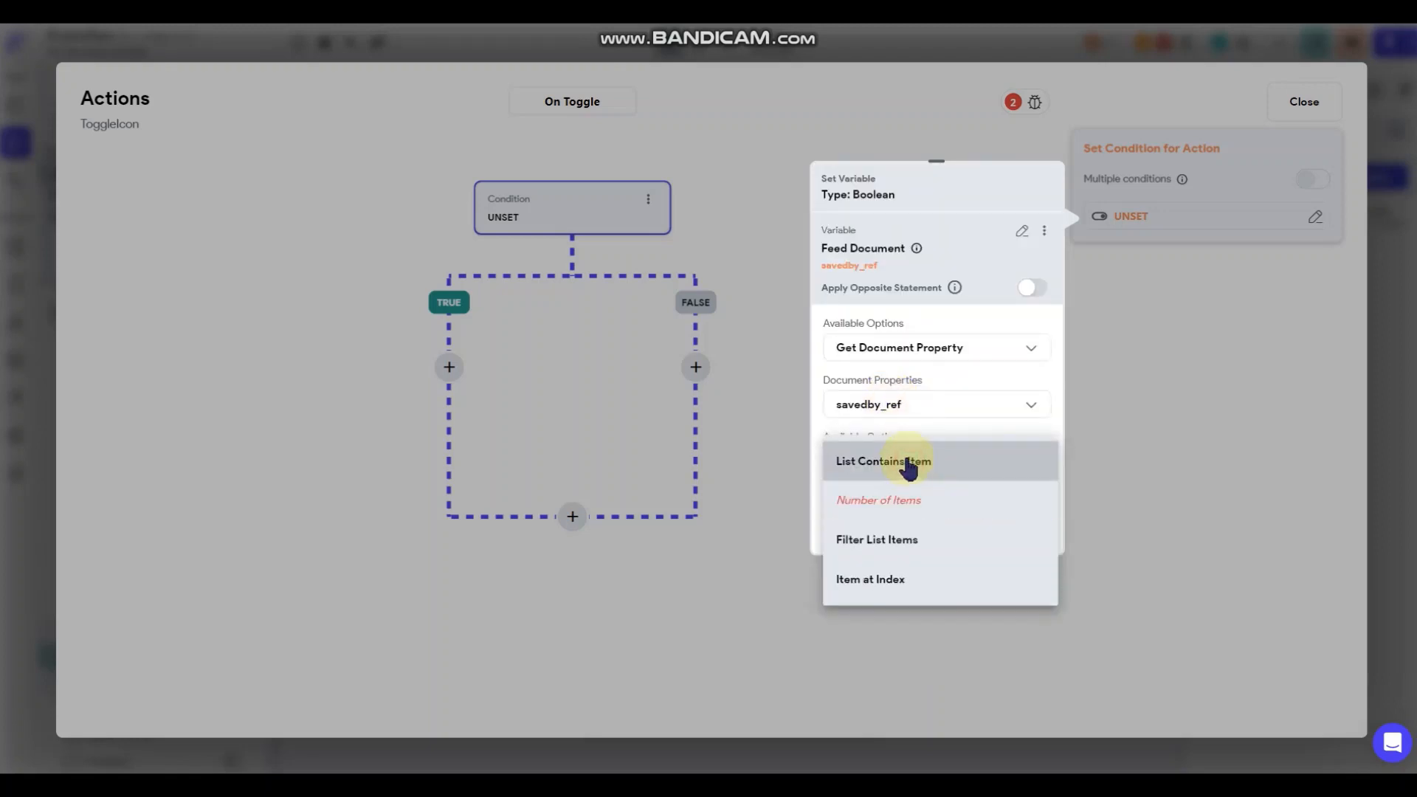
click(911, 465)
scroll(917, 433, down, 1)
click(888, 476)
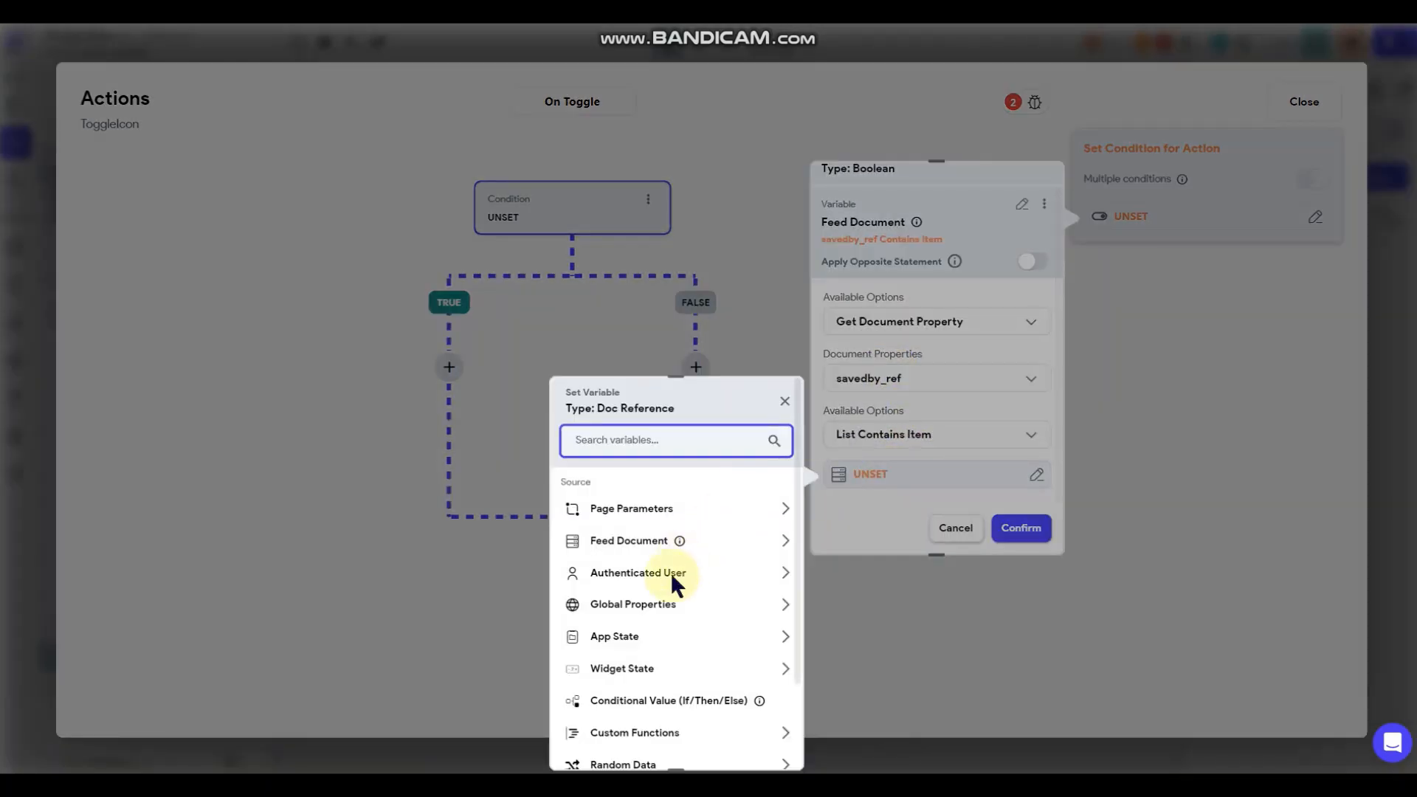
click(692, 576)
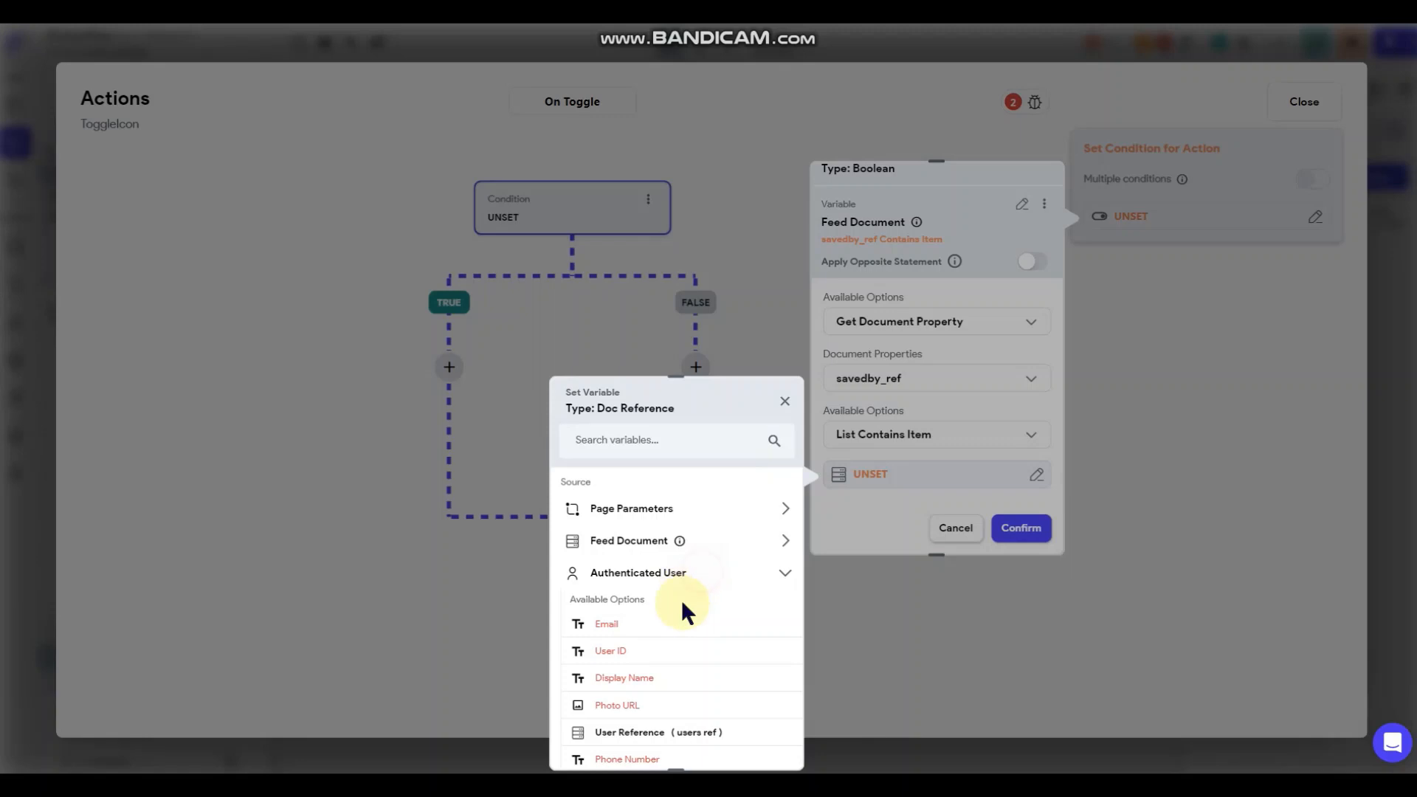
click(730, 737)
click(1021, 530)
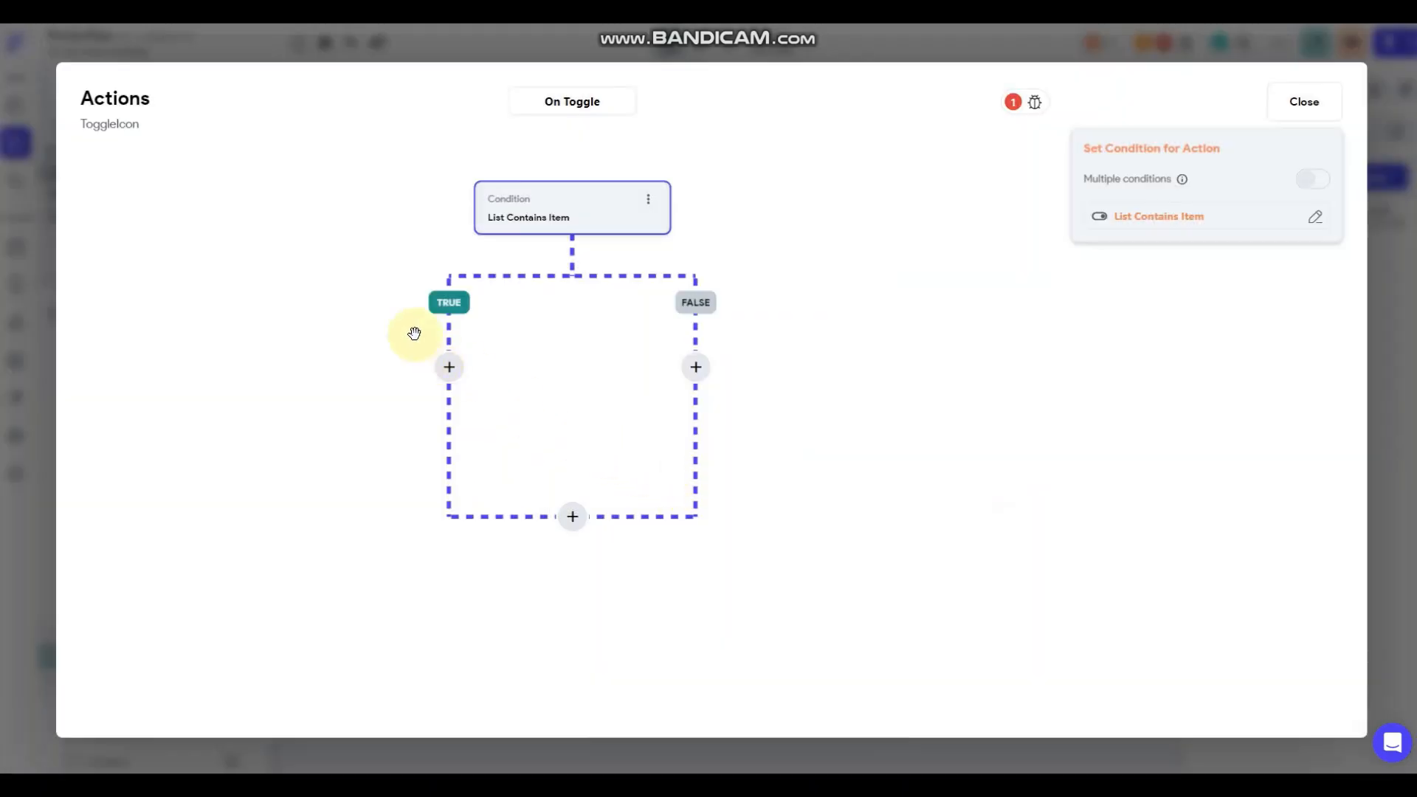
Add a Firestore Update Document action to the TRUE branch, targeting the Feed document's Reference.
click(466, 376)
click(464, 420)
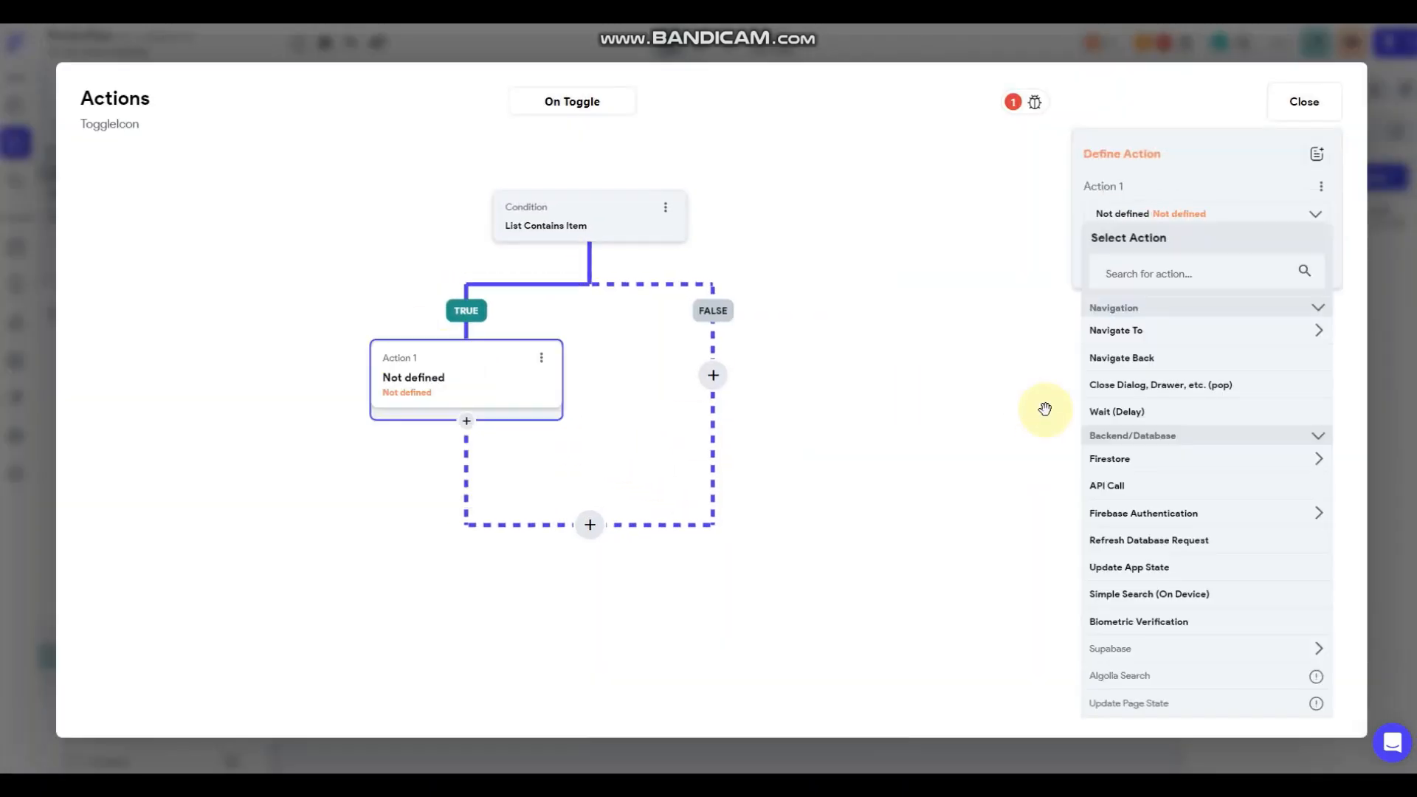
click(1115, 461)
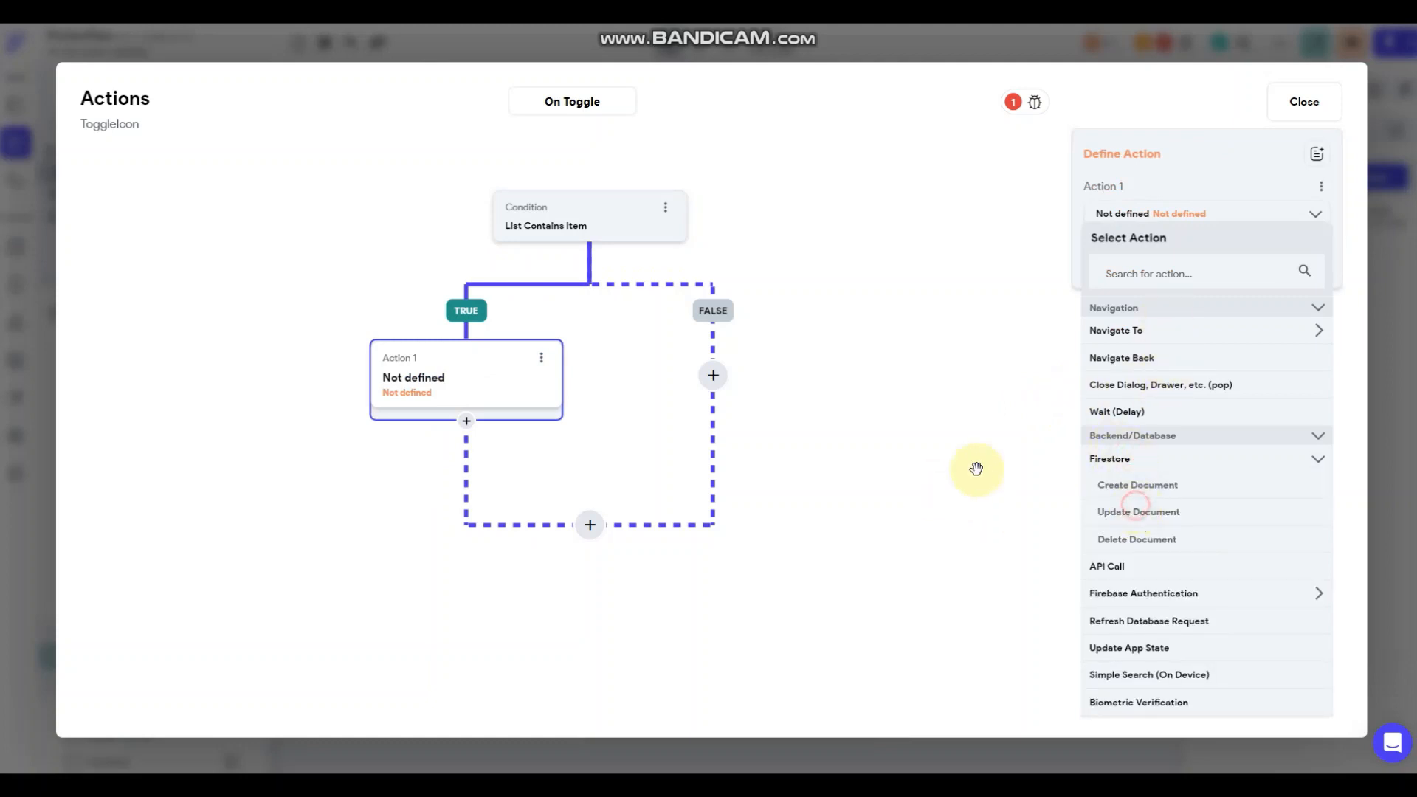
click(1136, 508)
click(1136, 276)
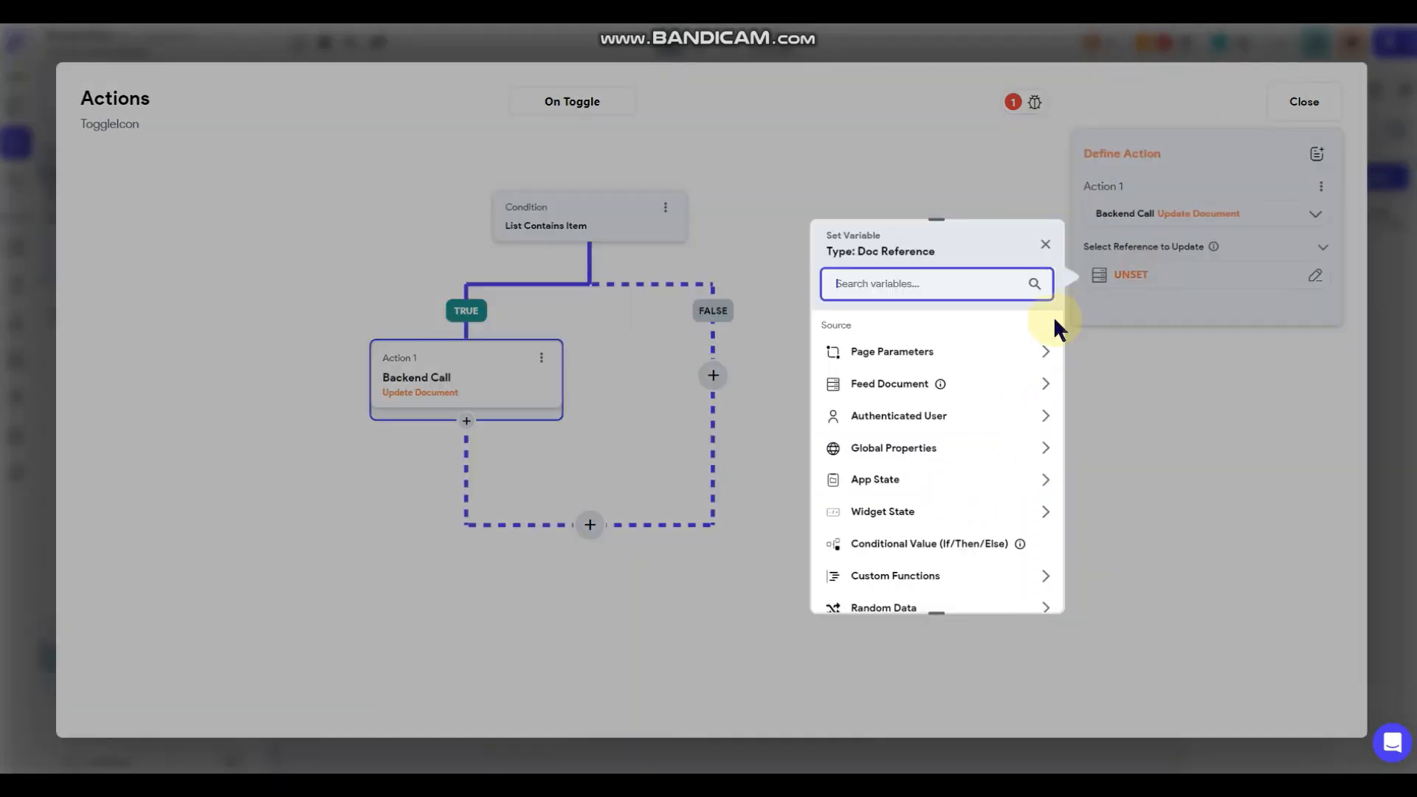
click(893, 384)
scroll(954, 435, down, 2)
click(897, 426)
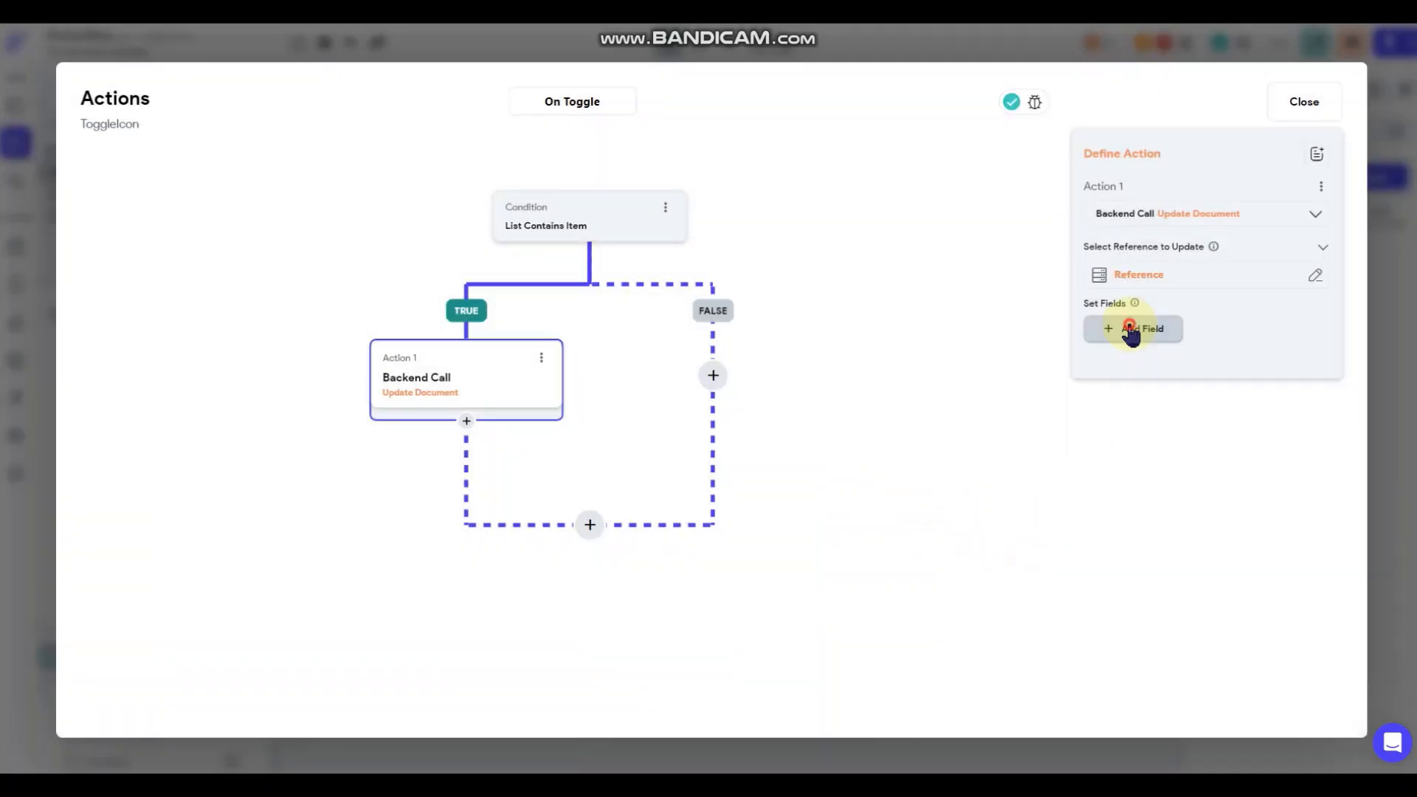
Add the savedby_ref field to this update, using Remove from Set with the authenticated user's User Reference.
click(1129, 329)
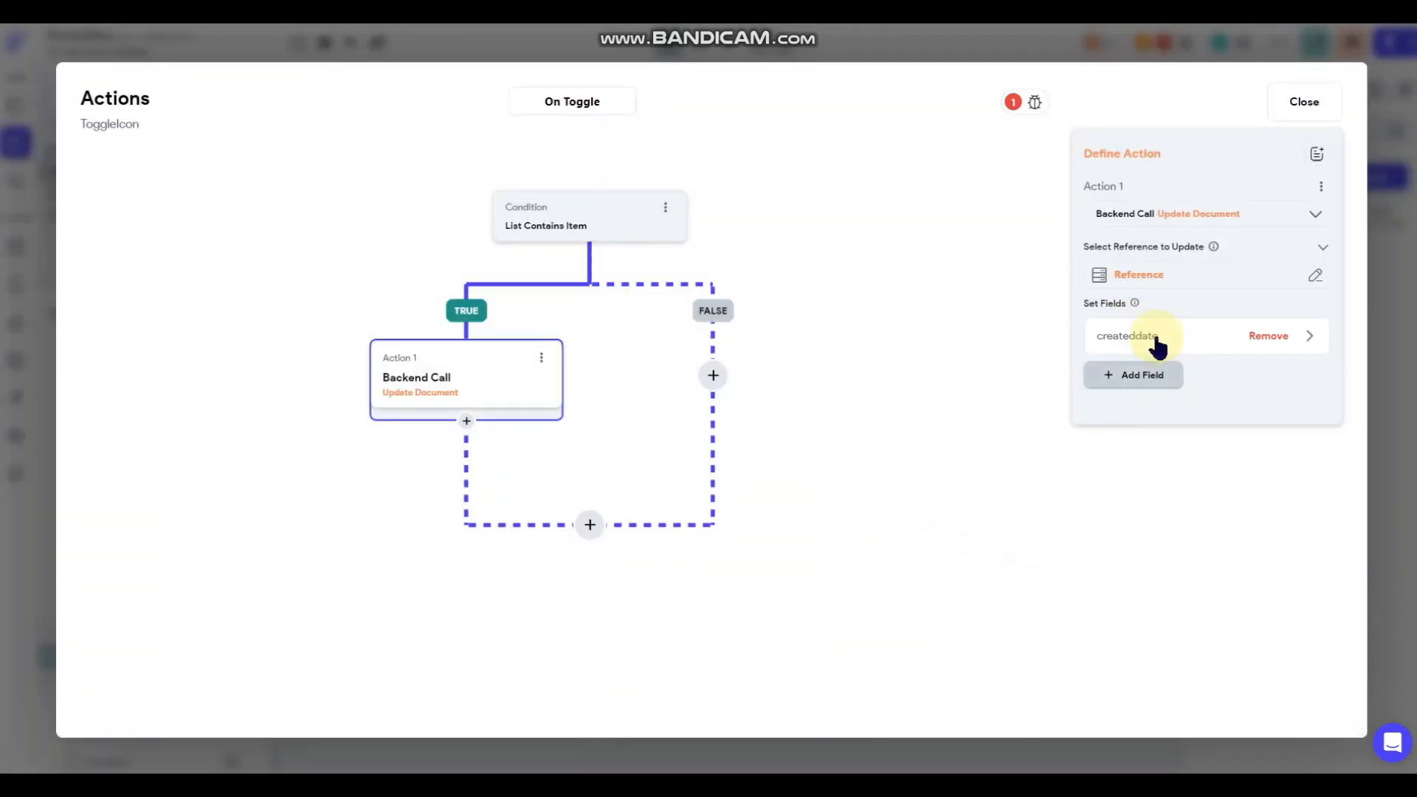
click(1156, 340)
click(1151, 435)
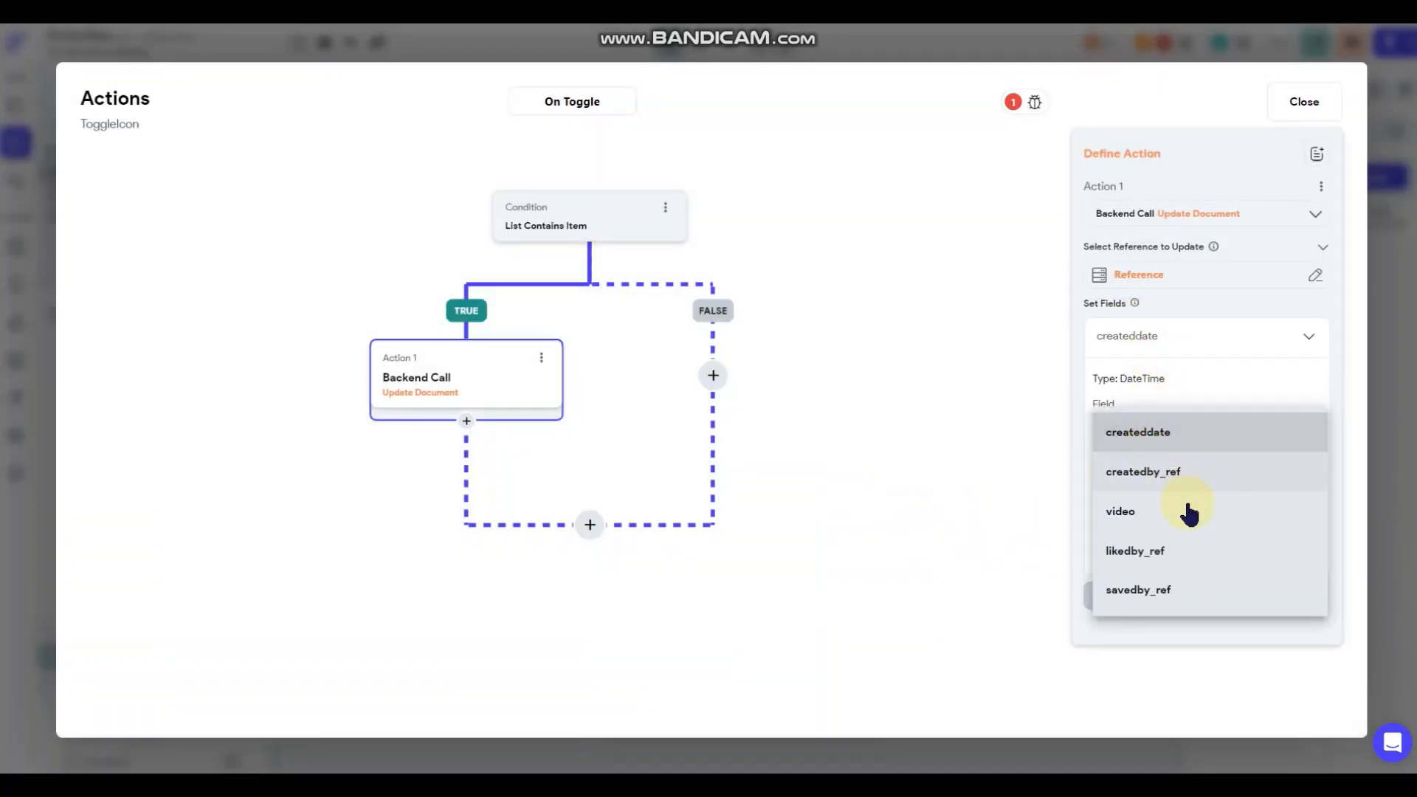
click(1164, 591)
click(1156, 504)
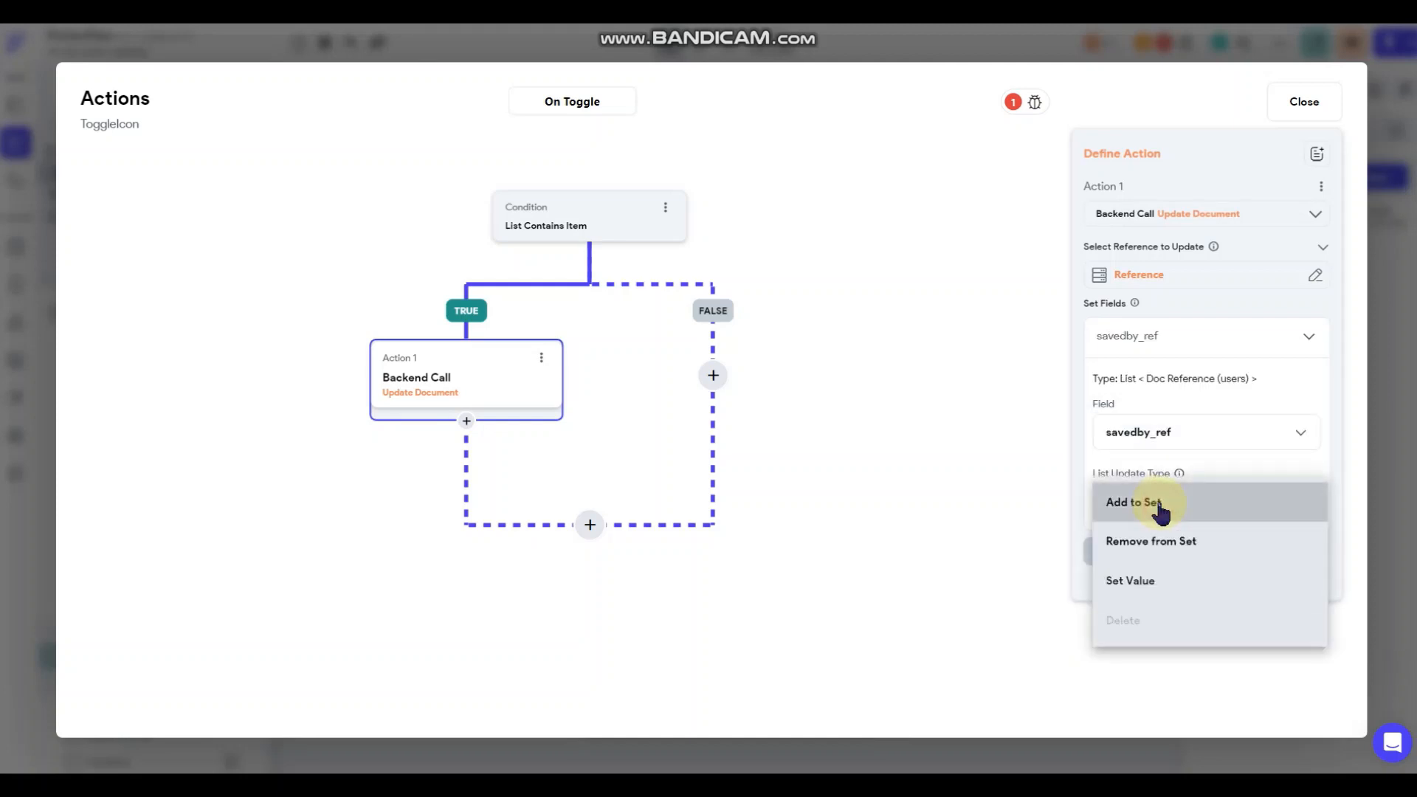
click(1146, 562)
click(1145, 552)
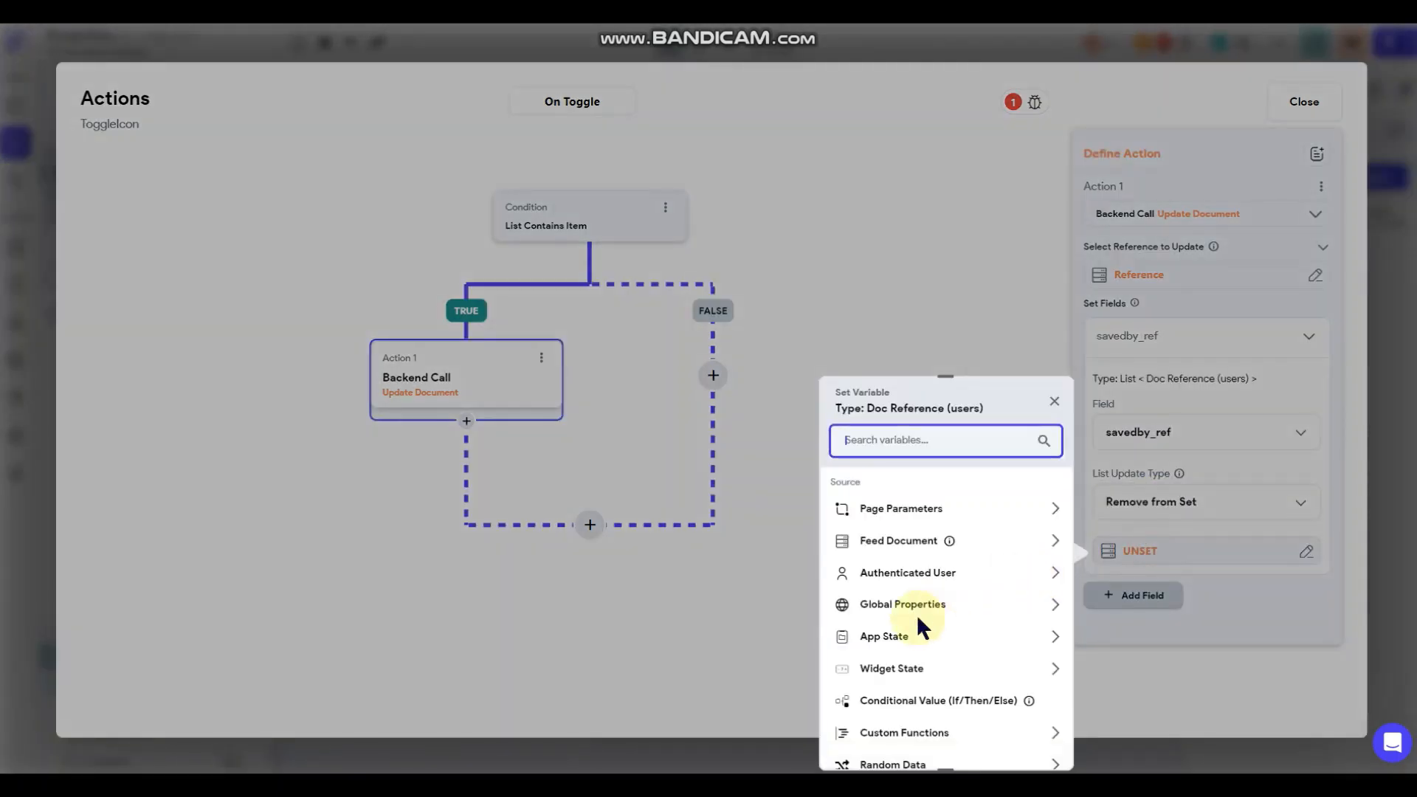
click(919, 575)
click(899, 733)
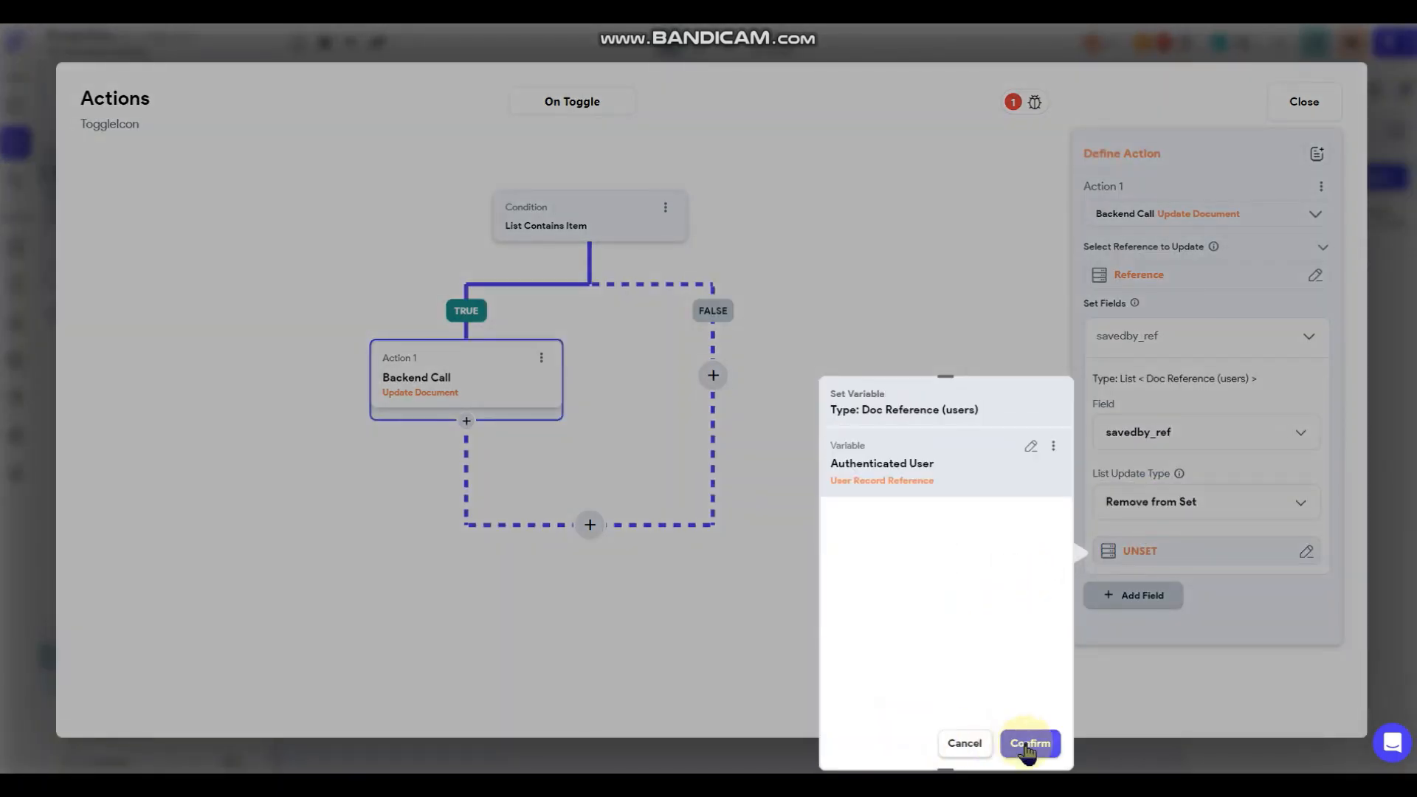
click(1029, 742)
Add a second Firestore Update Document action to the TRUE branch, targeting the authenticated user's User Reference.
click(468, 424)
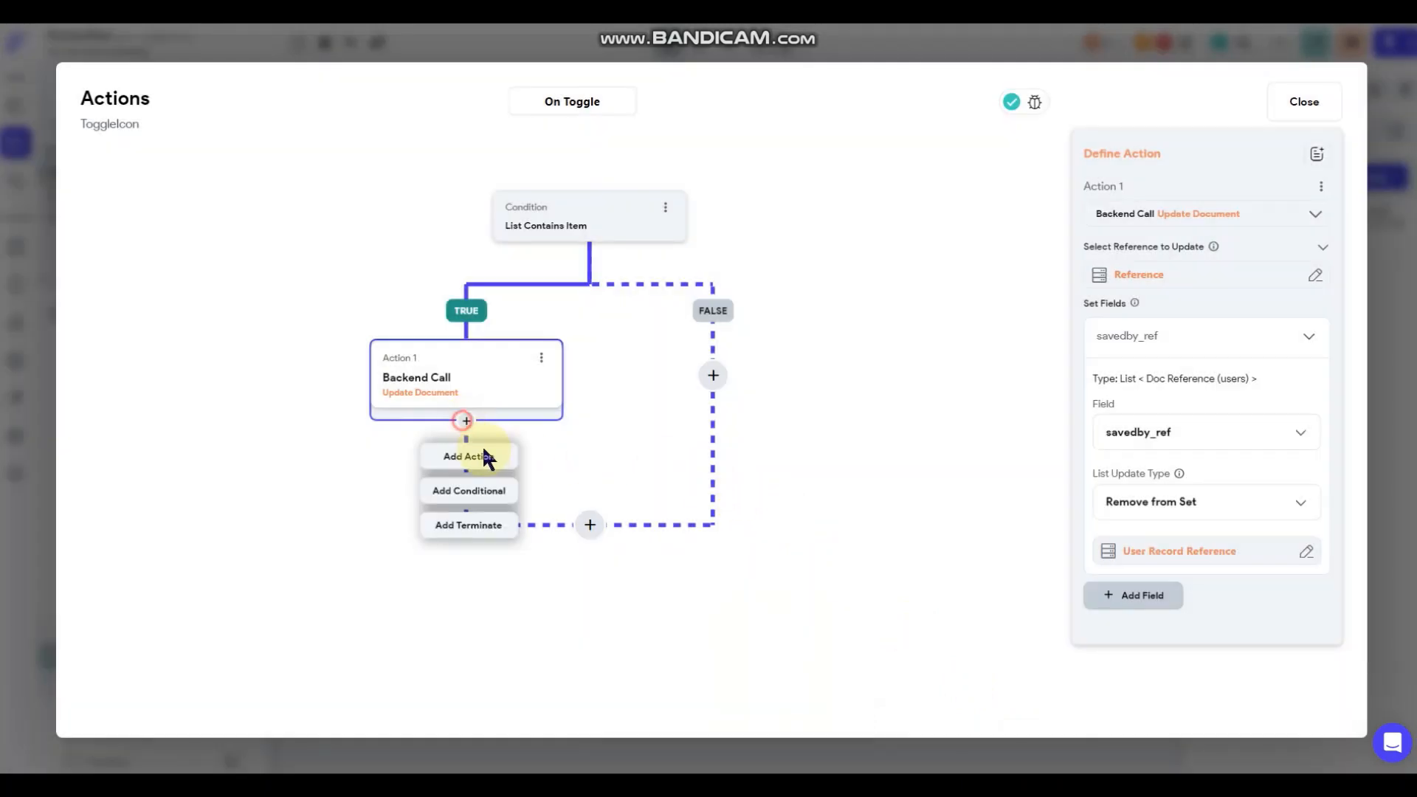
click(479, 455)
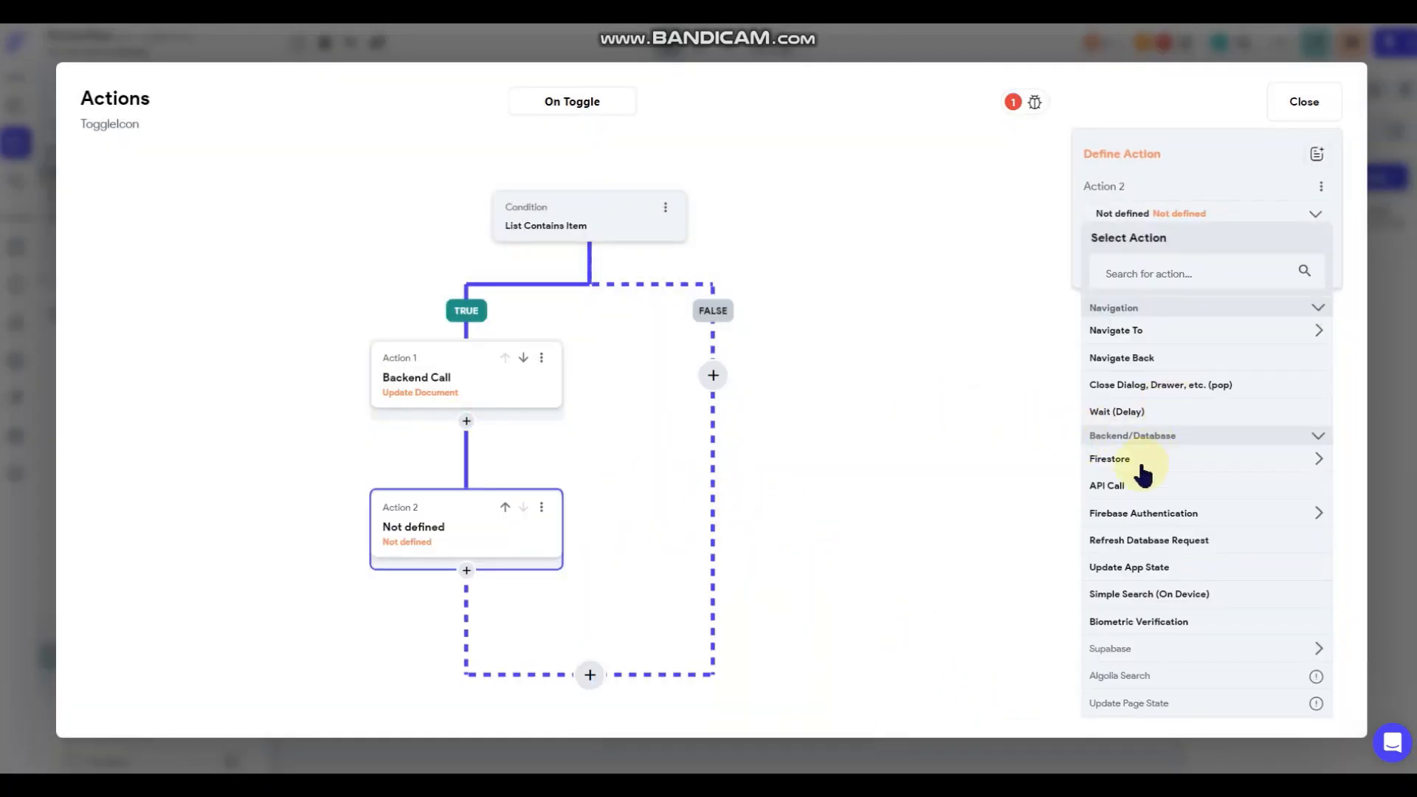
click(1143, 465)
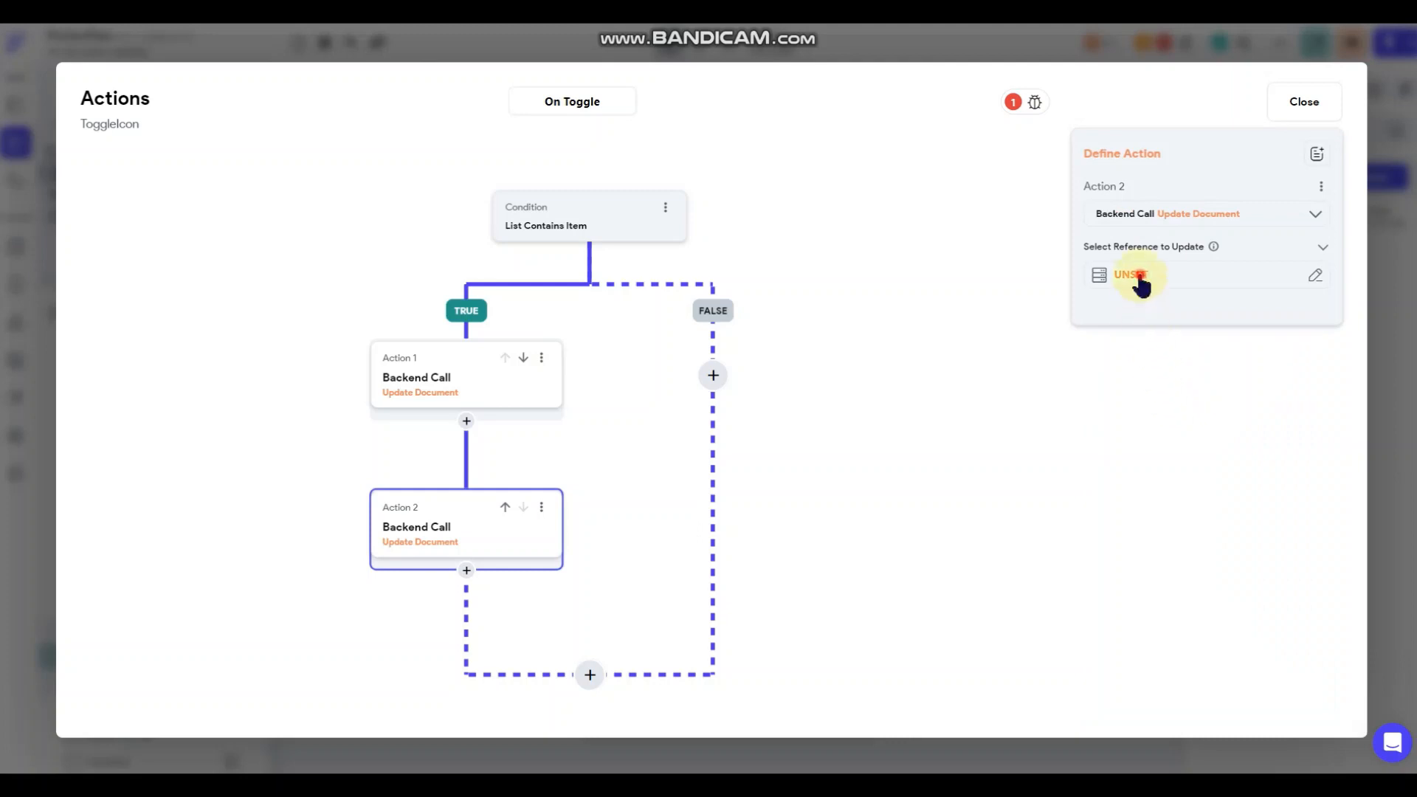
click(1132, 274)
click(957, 417)
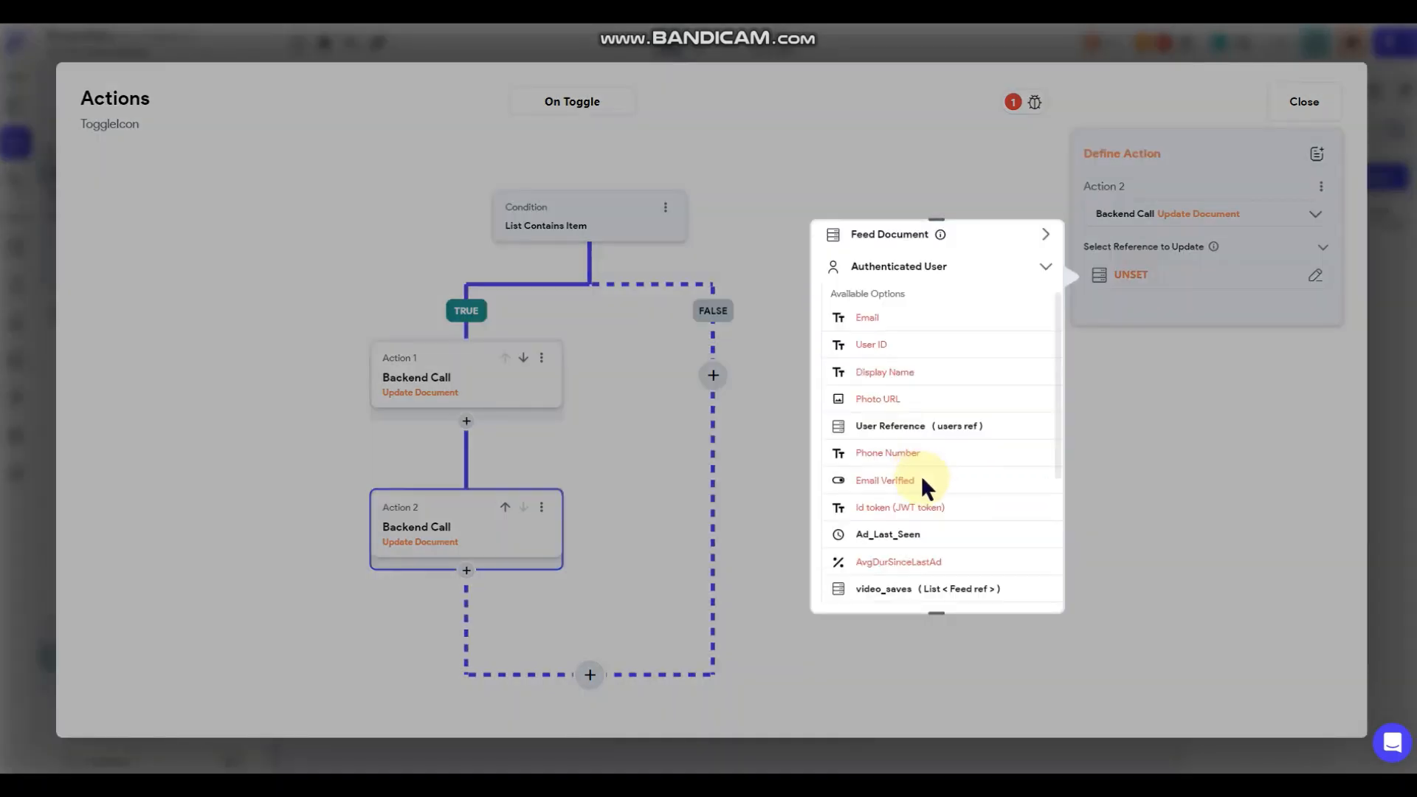
click(915, 428)
click(1018, 585)
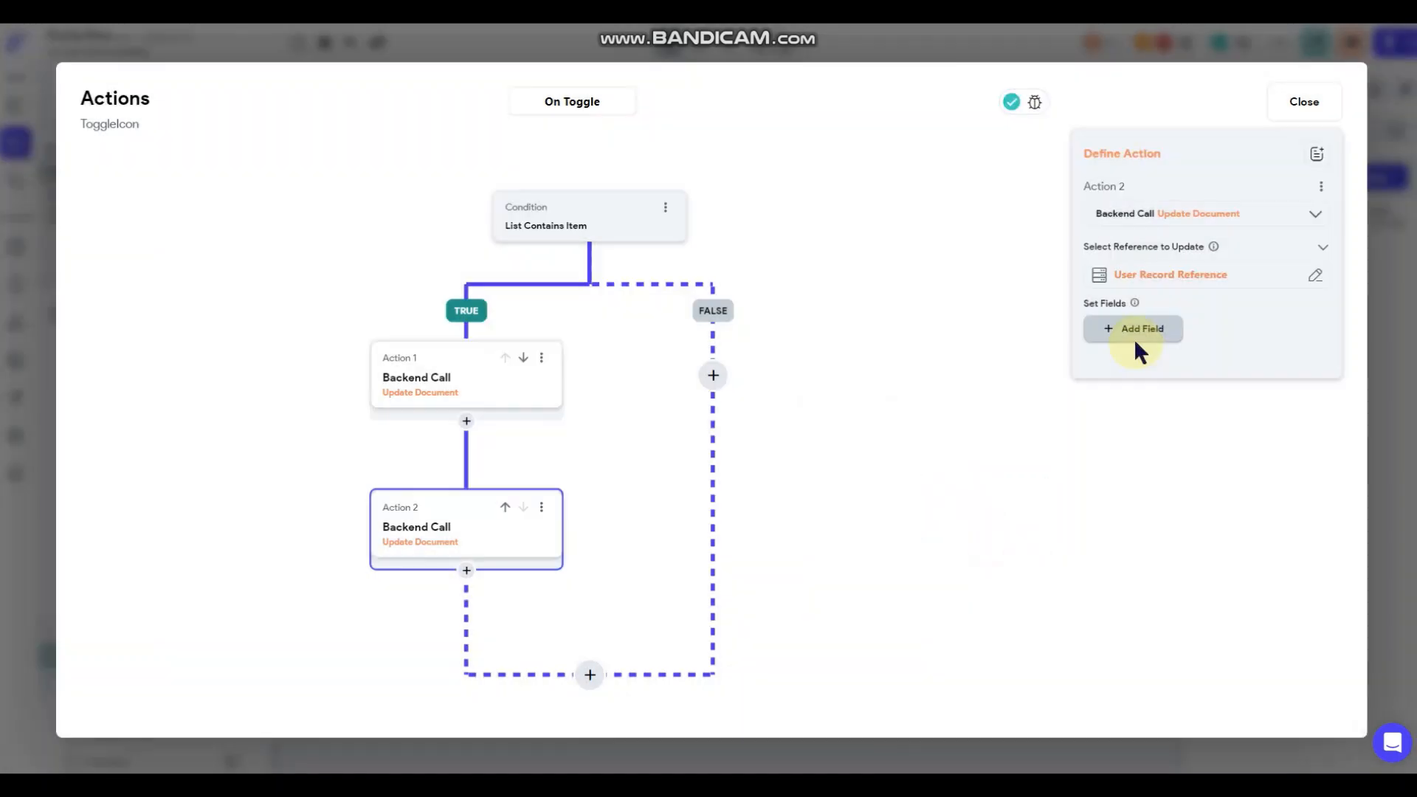
Add the video_saves field to the user update, using Remove from Set with the Feed document's Reference.
click(1141, 336)
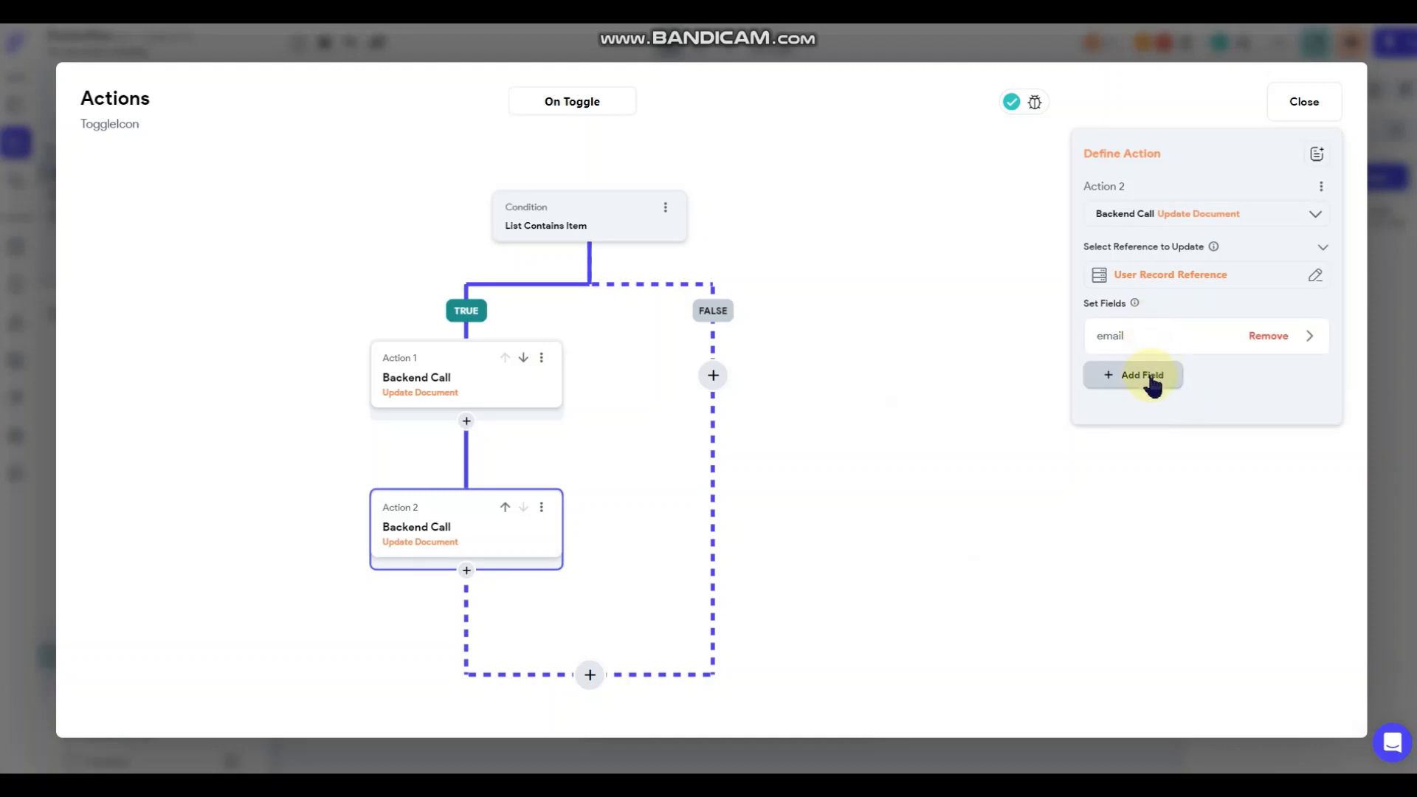
click(1151, 383)
click(1148, 439)
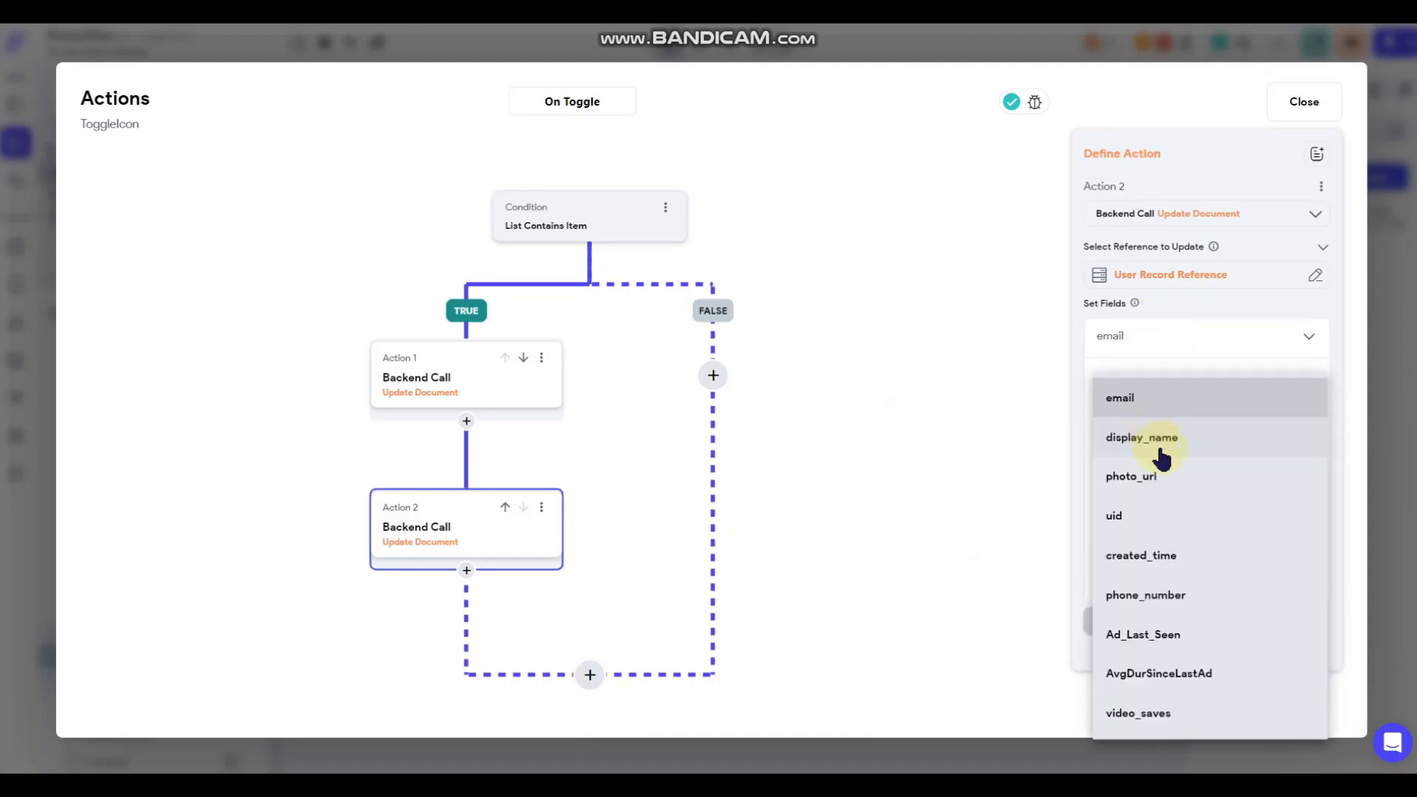
click(1137, 713)
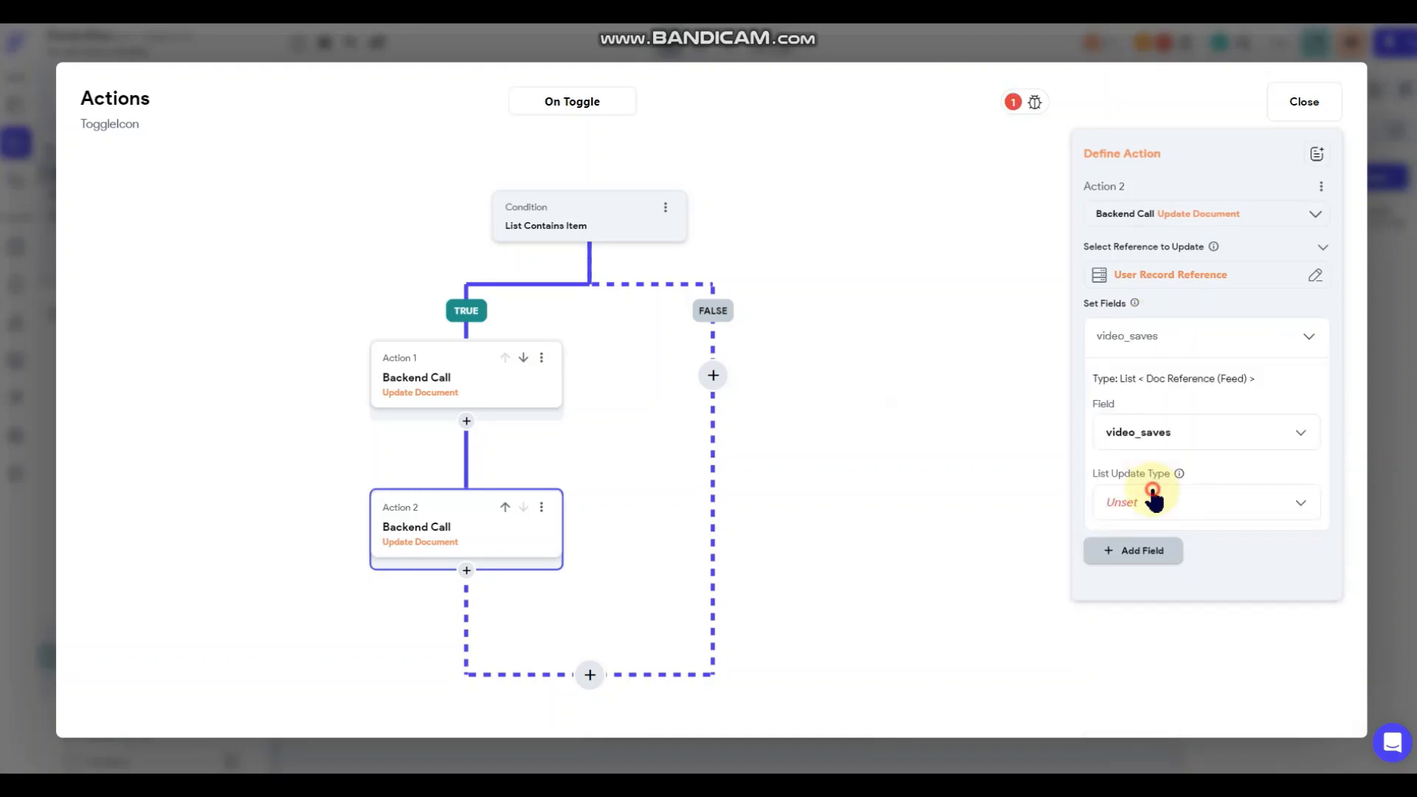
click(1153, 501)
click(1157, 540)
click(1159, 549)
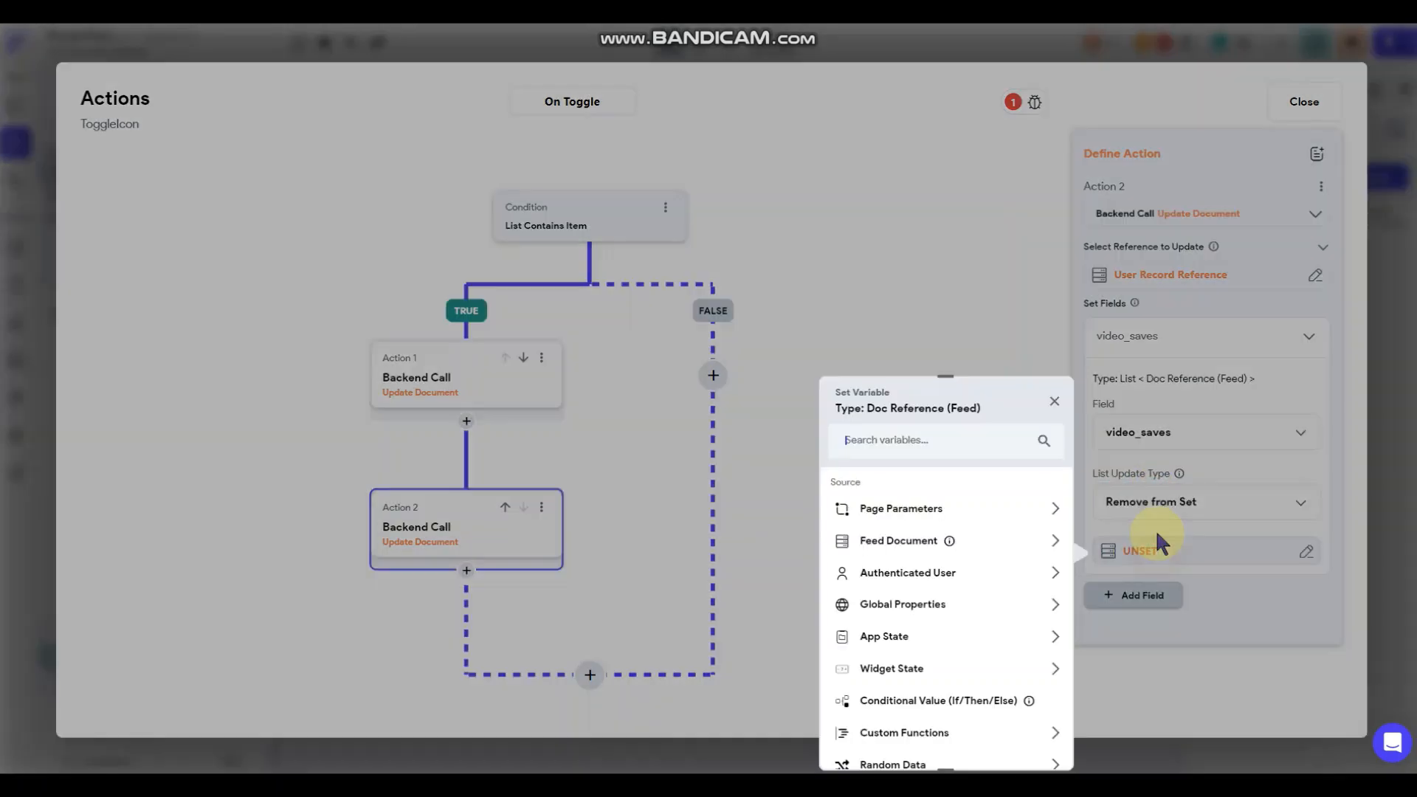
click(904, 542)
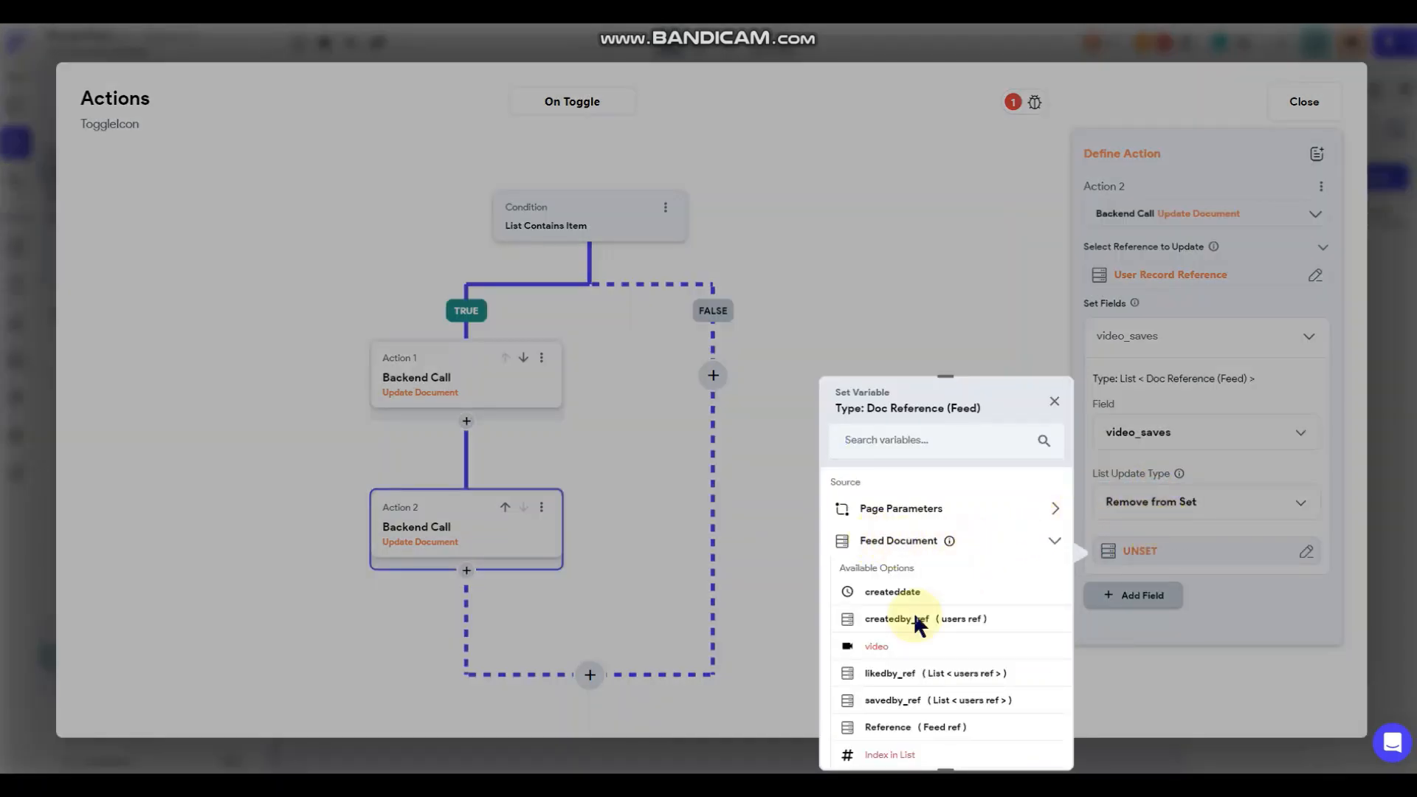
scroll(917, 620, down, 1)
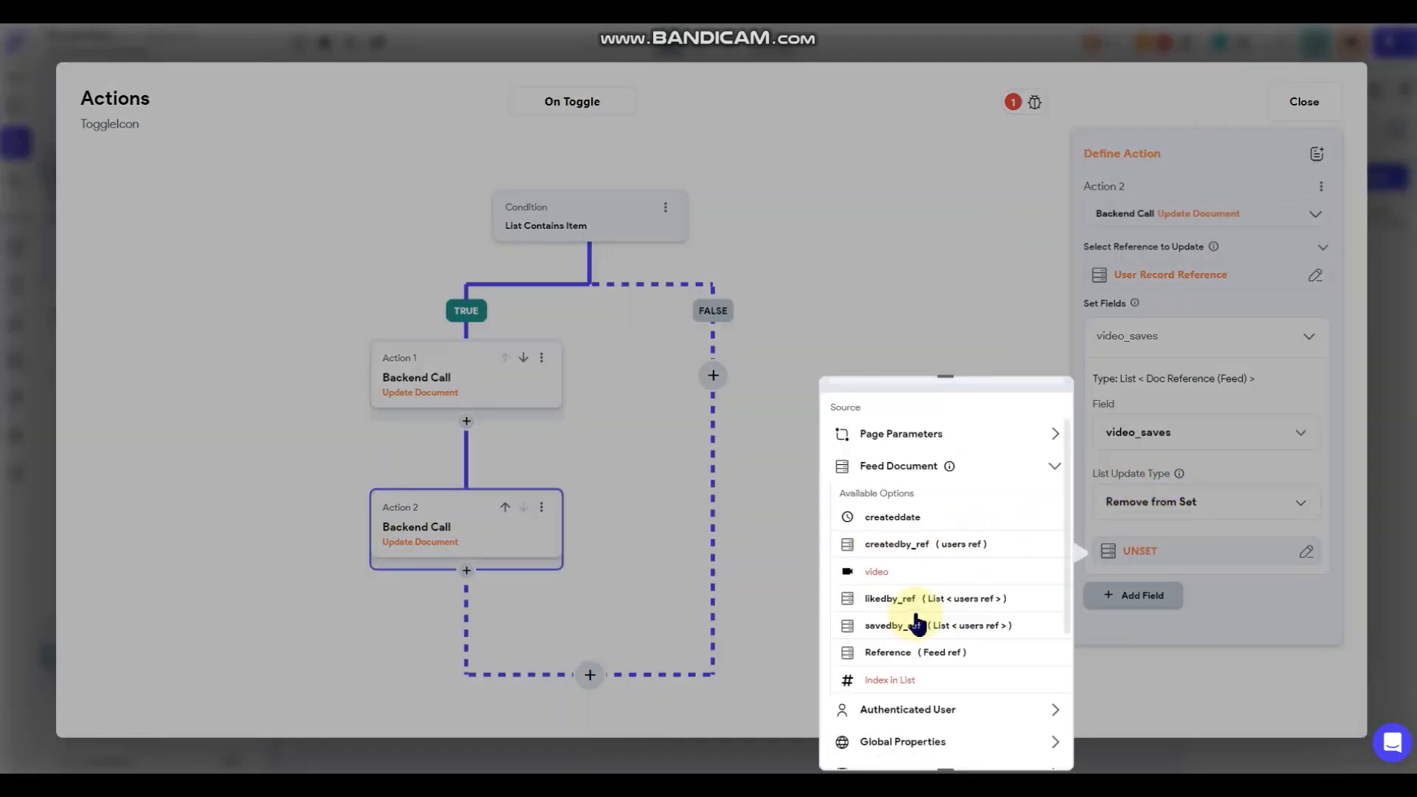
click(899, 653)
click(1029, 744)
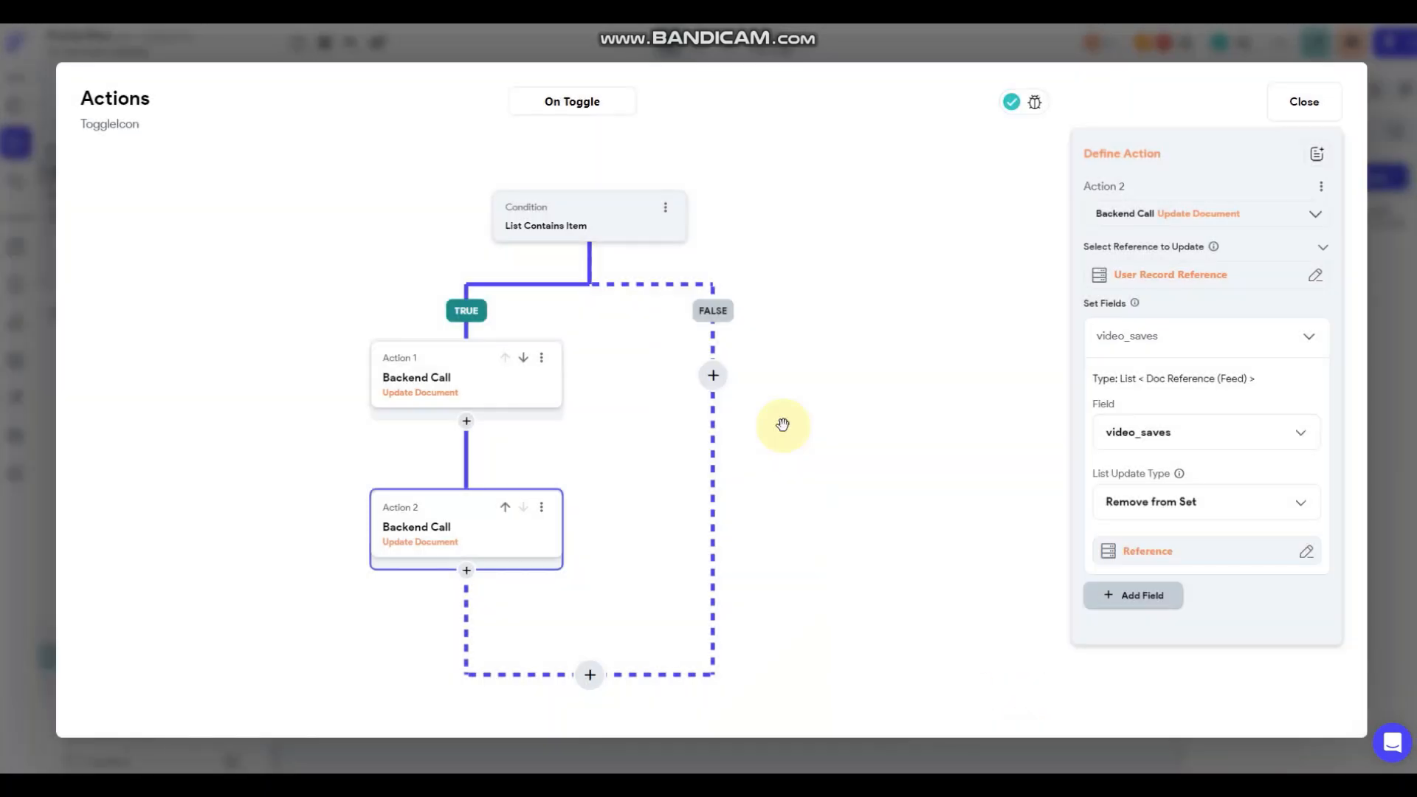
Copy the TRUE branch's action chain and paste it into the FALSE branch.
click(542, 358)
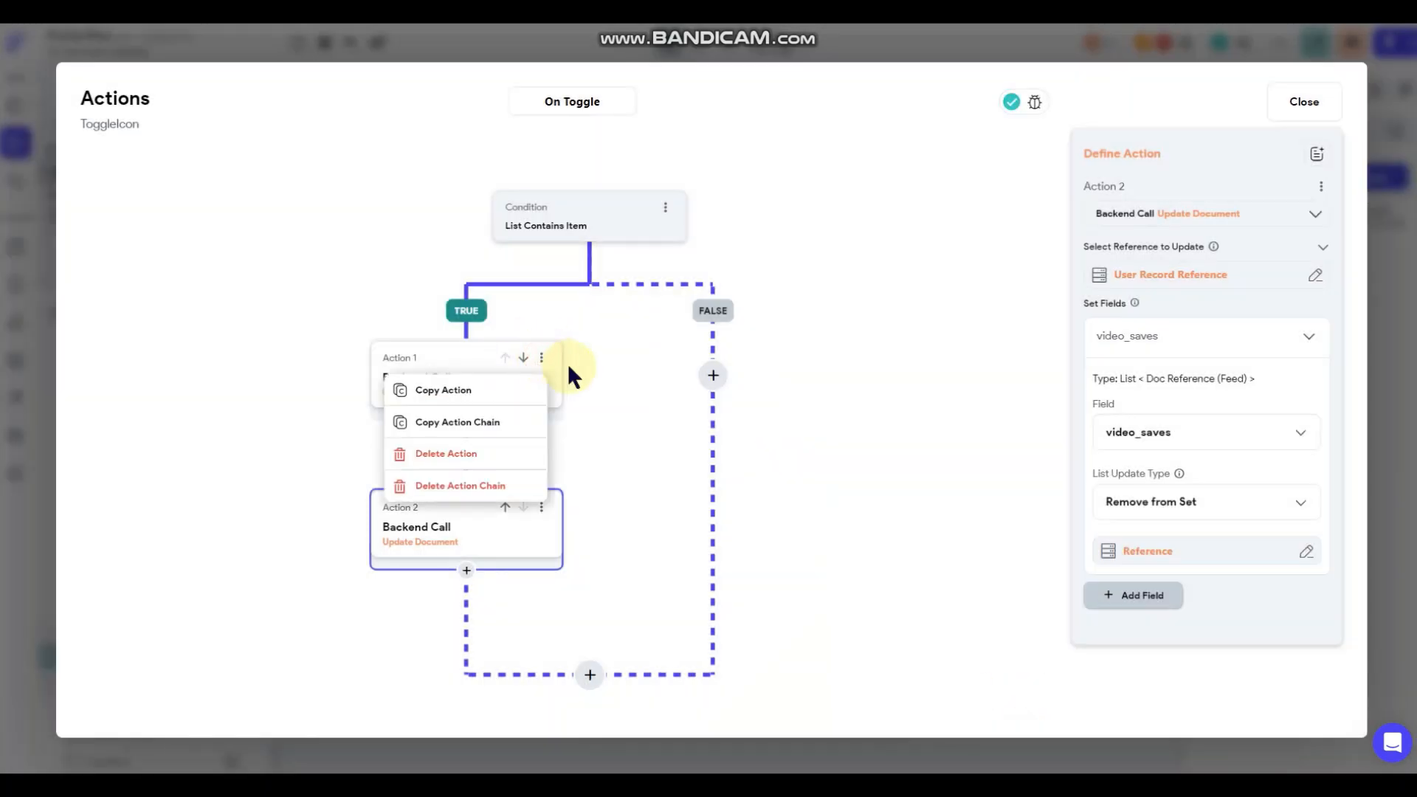
click(476, 421)
click(715, 380)
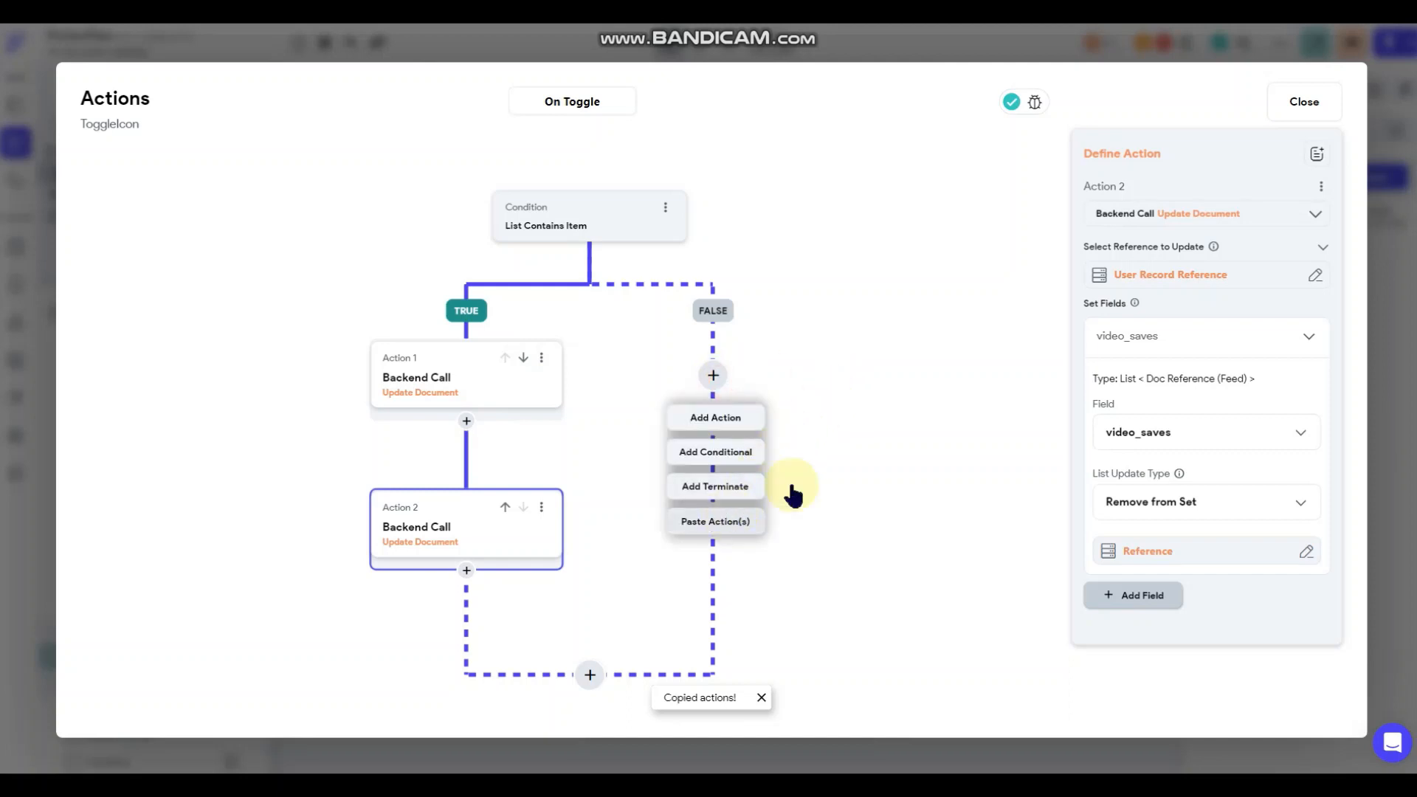
click(719, 378)
click(721, 519)
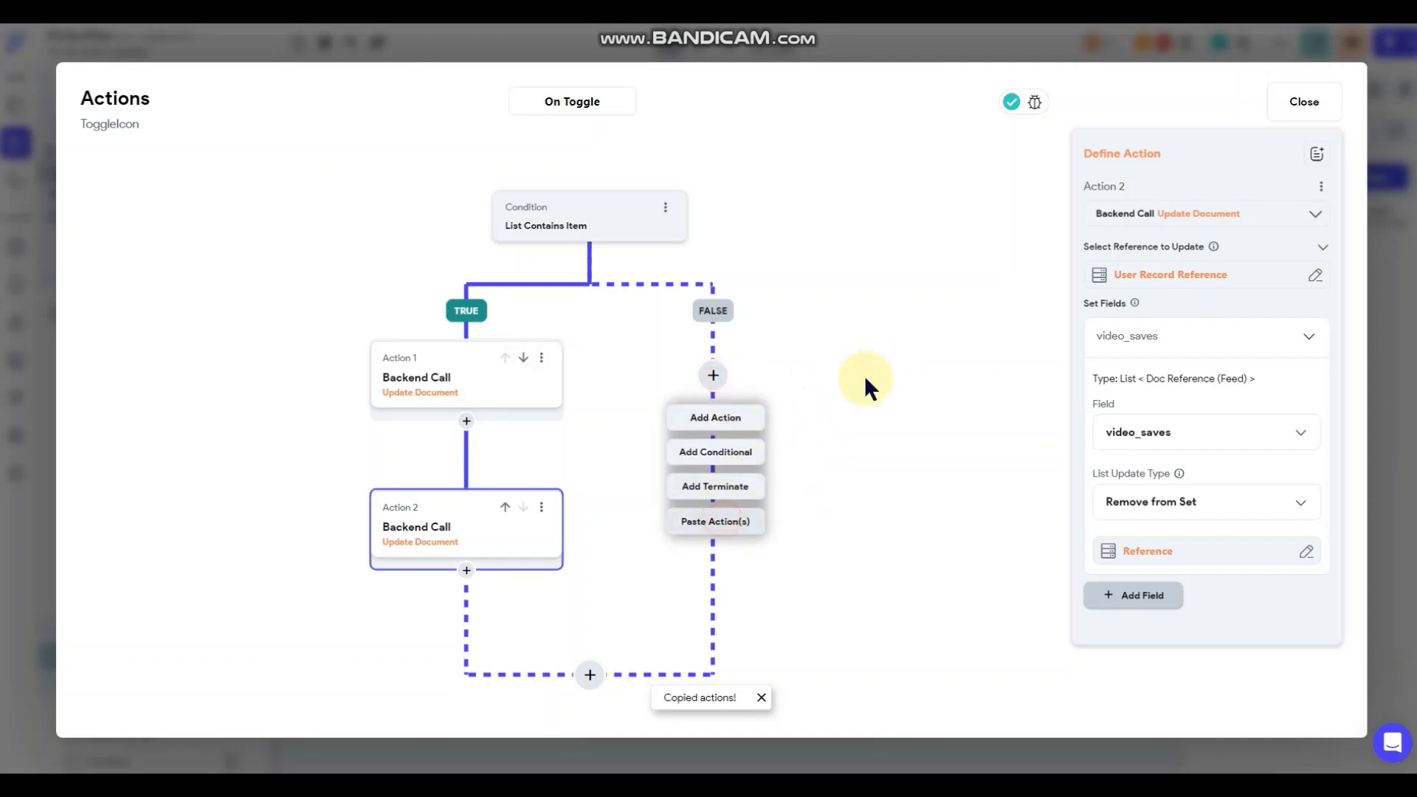
Change the list update type to Add to Set for savedby_ref in Action 3 and video_saves in Action 4.
click(1155, 505)
click(1145, 458)
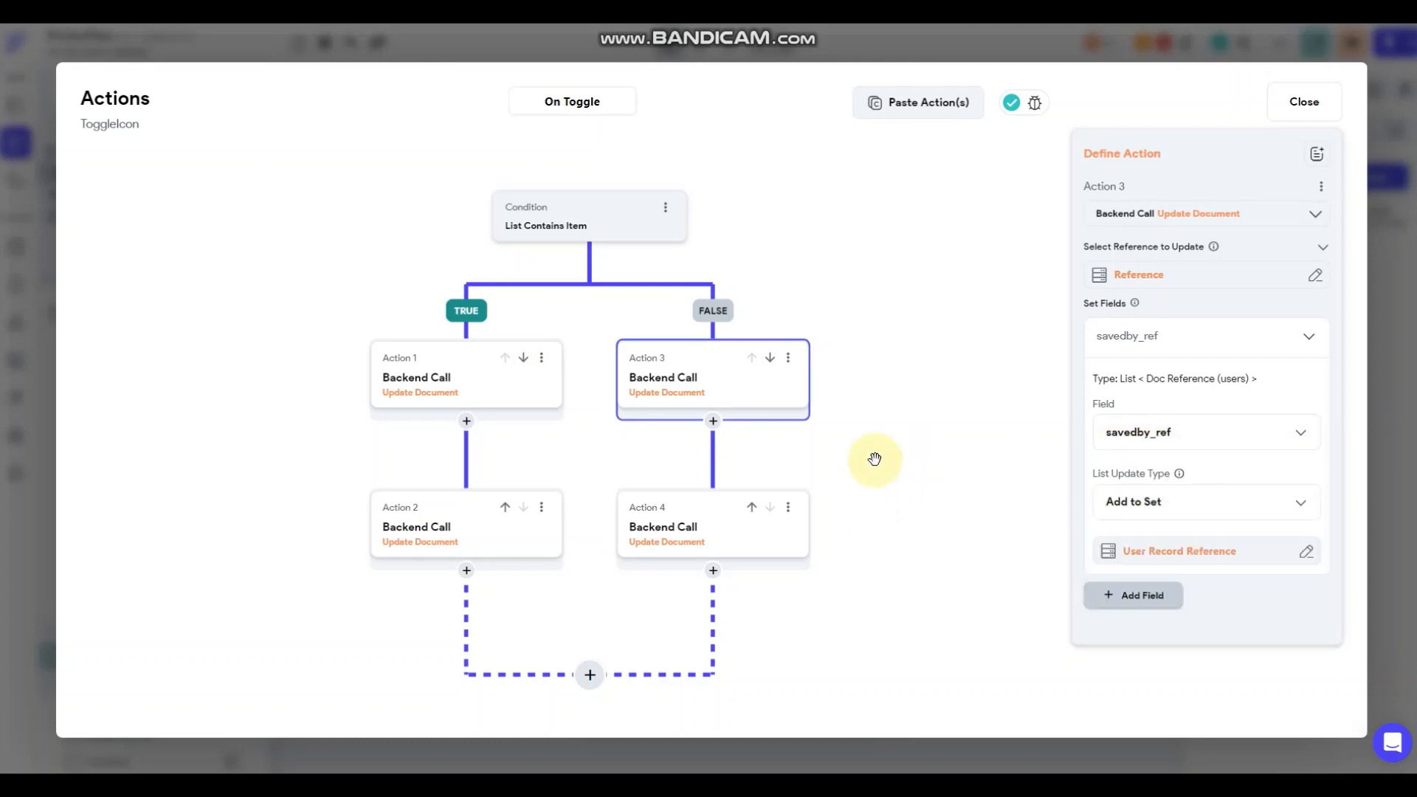
click(741, 529)
click(1114, 498)
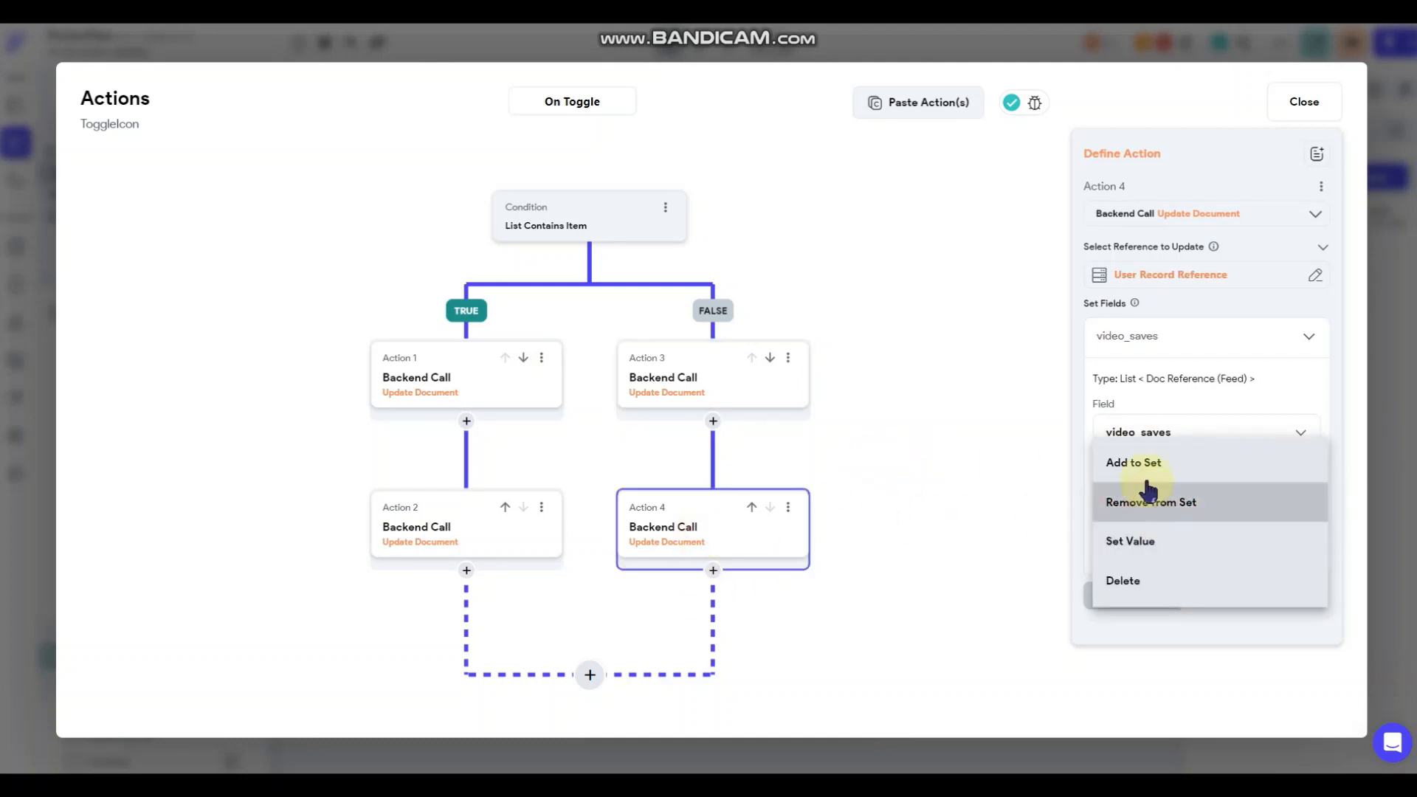
click(1144, 463)
Add a Terminate to the end of both the FALSE and TRUE branches, and close the action editor.
click(713, 570)
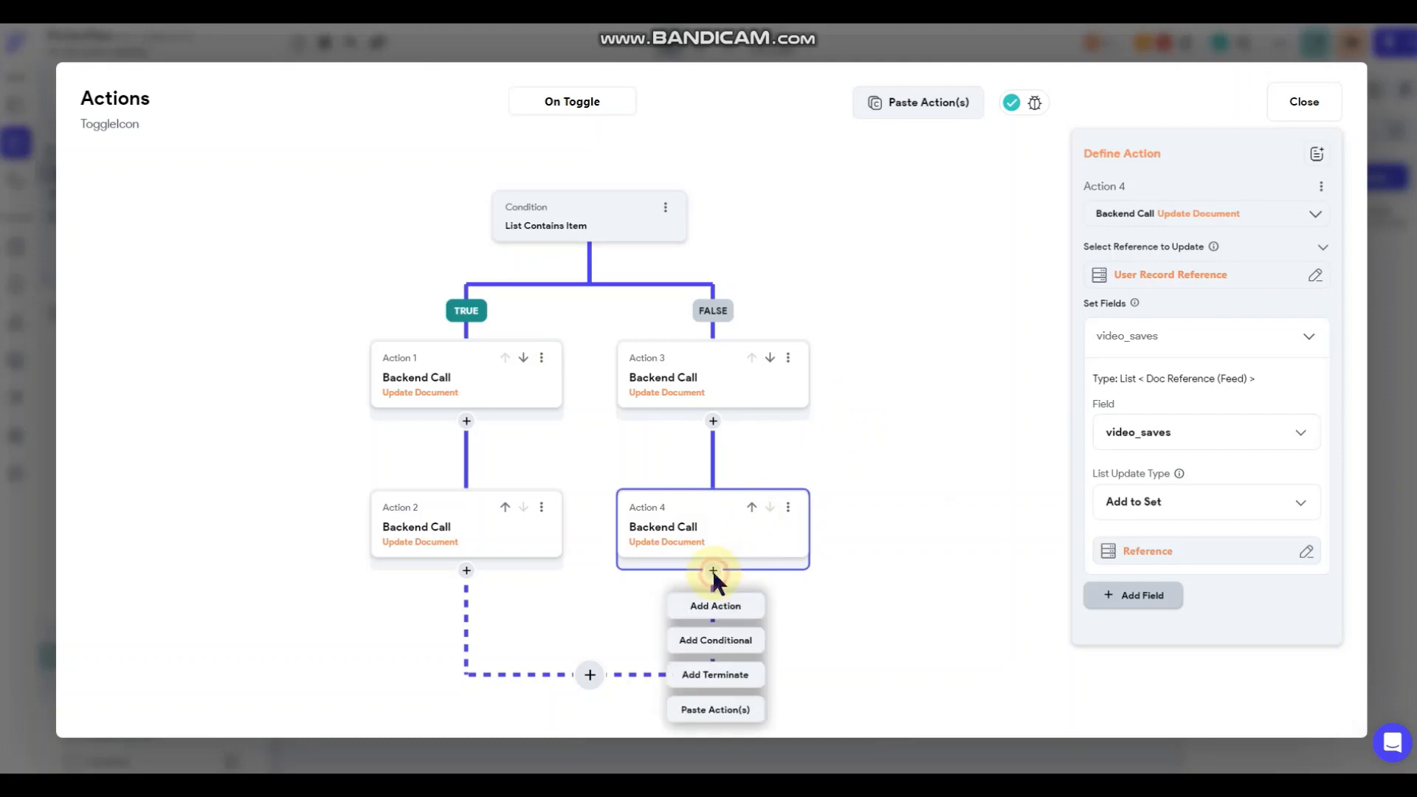
click(715, 676)
click(466, 570)
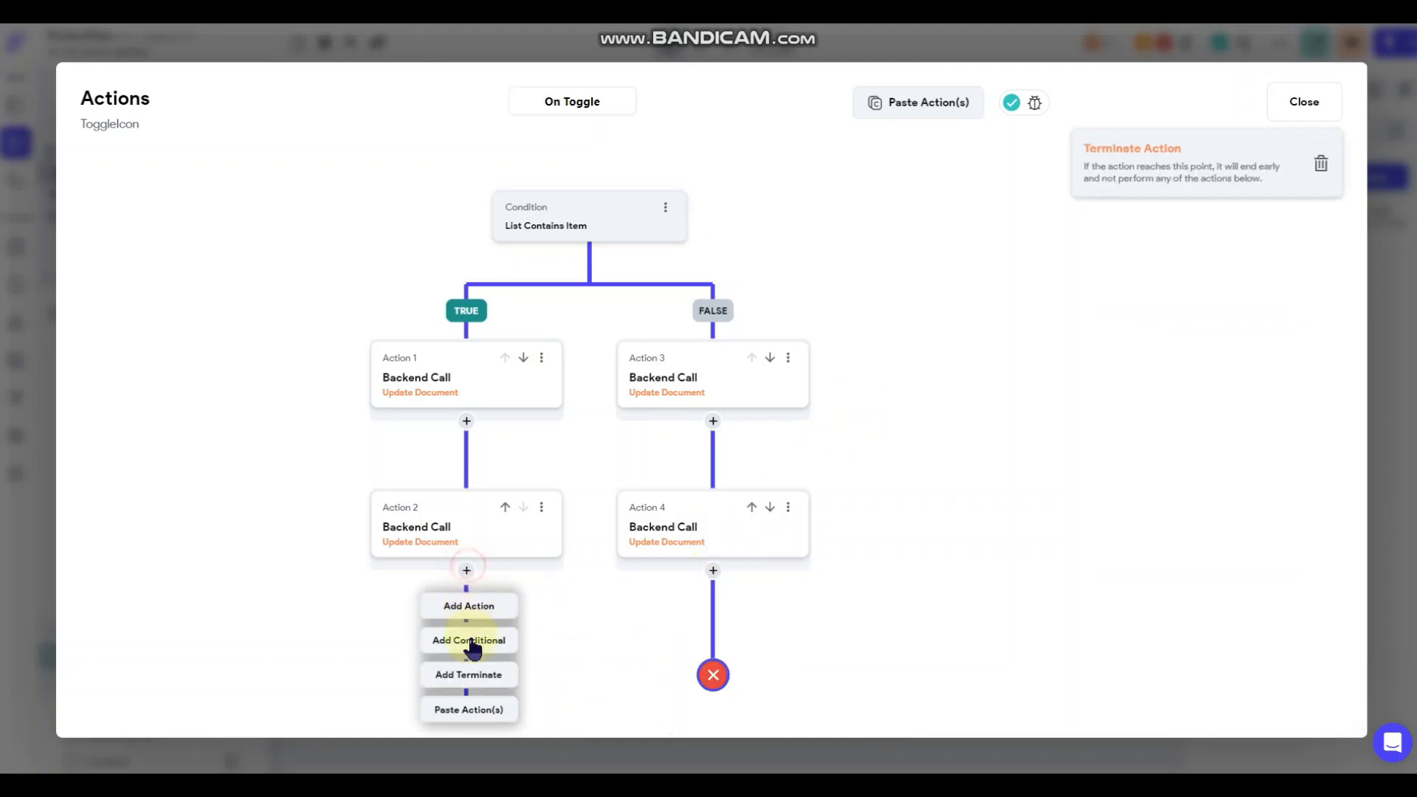
click(470, 674)
click(949, 247)
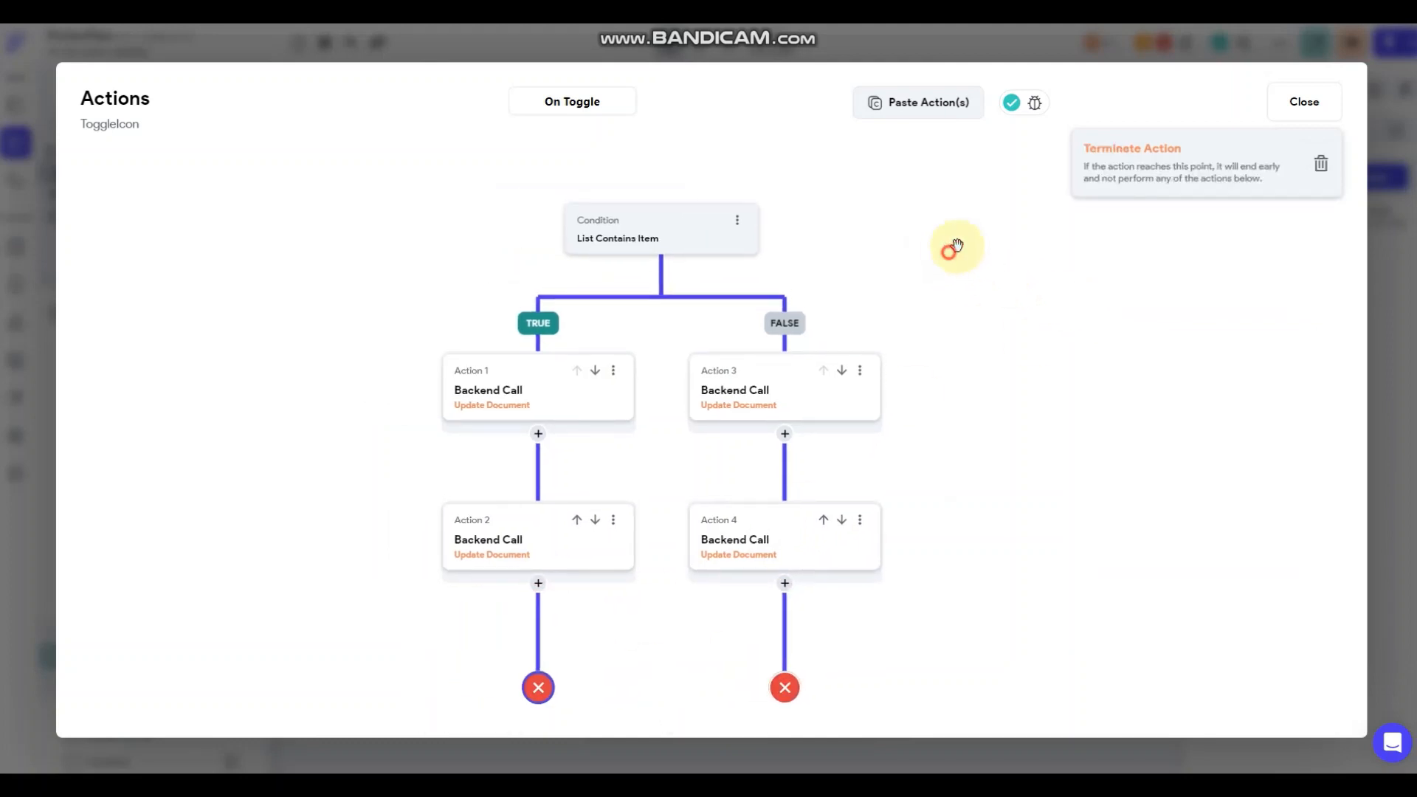
click(1368, 259)
click(971, 411)
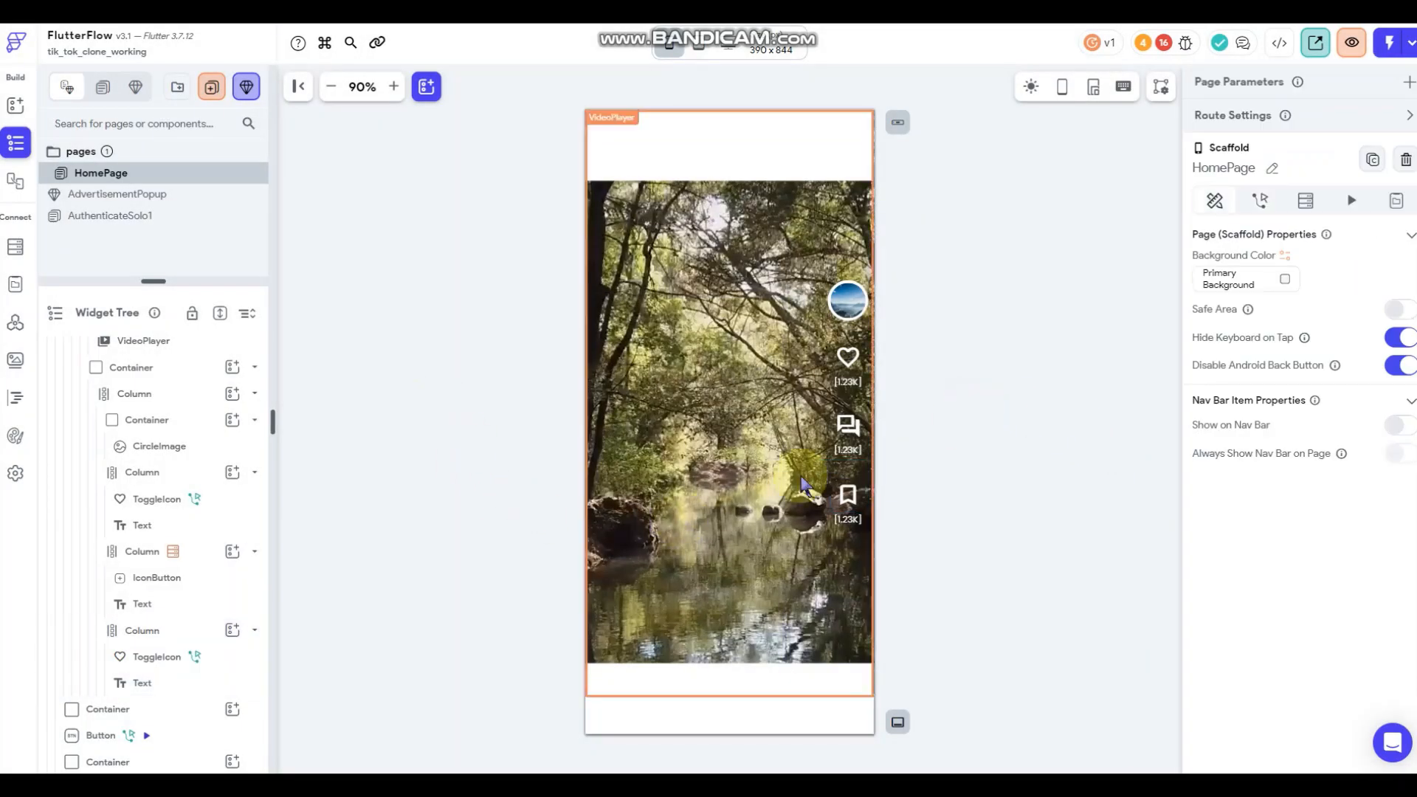
Bind the bookmark ToggleIcon's Toggle Value to the Feed document's savedby_ref list.
click(847, 494)
click(1213, 132)
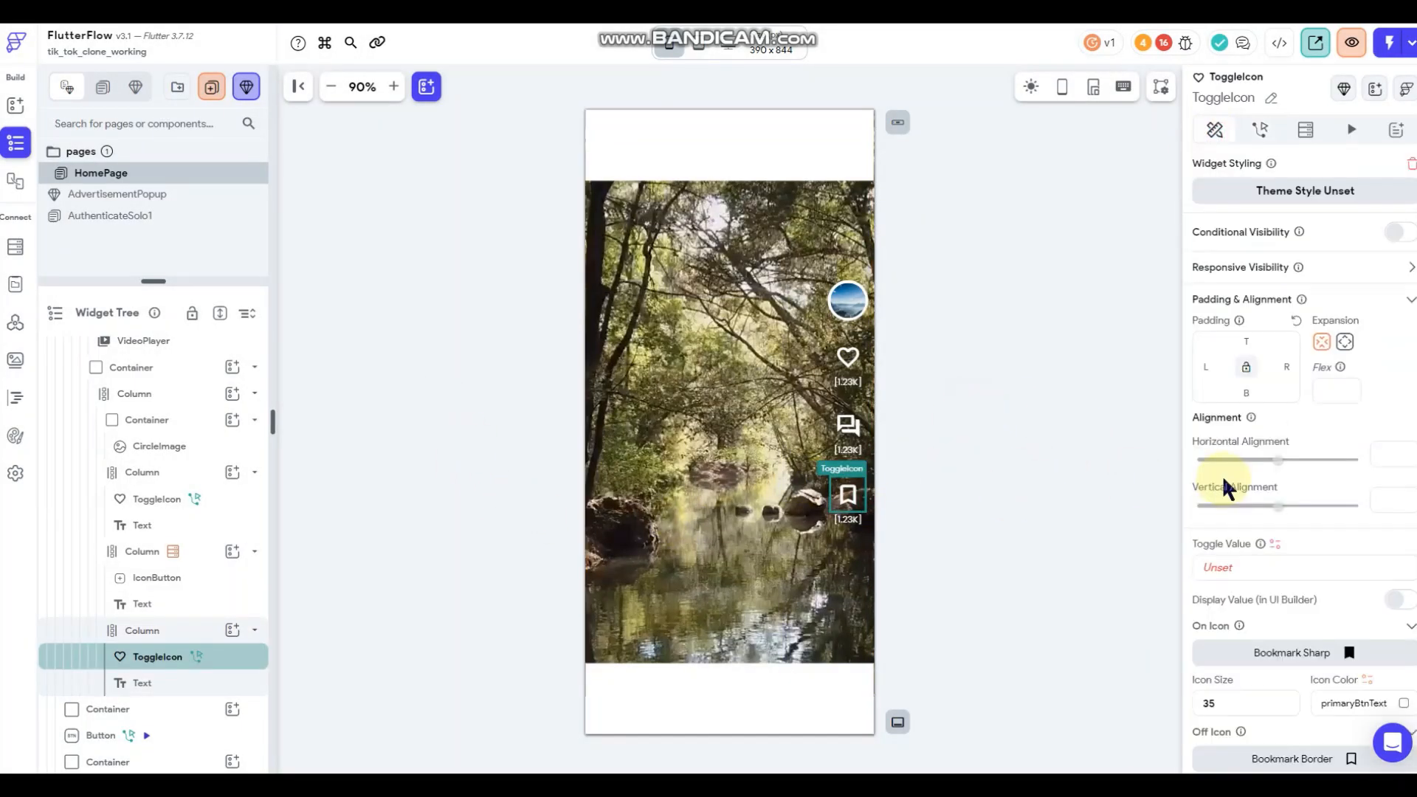
click(1273, 546)
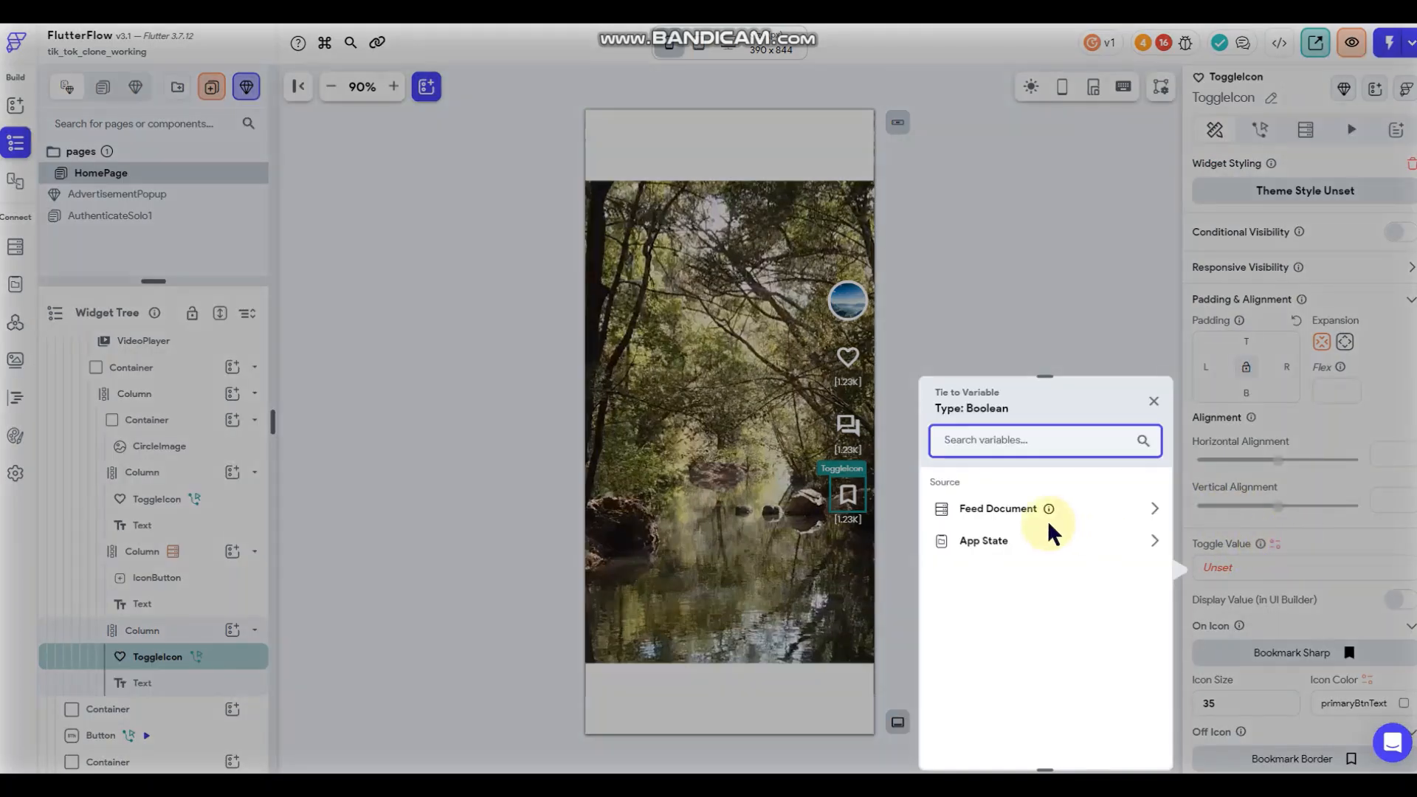
click(1077, 508)
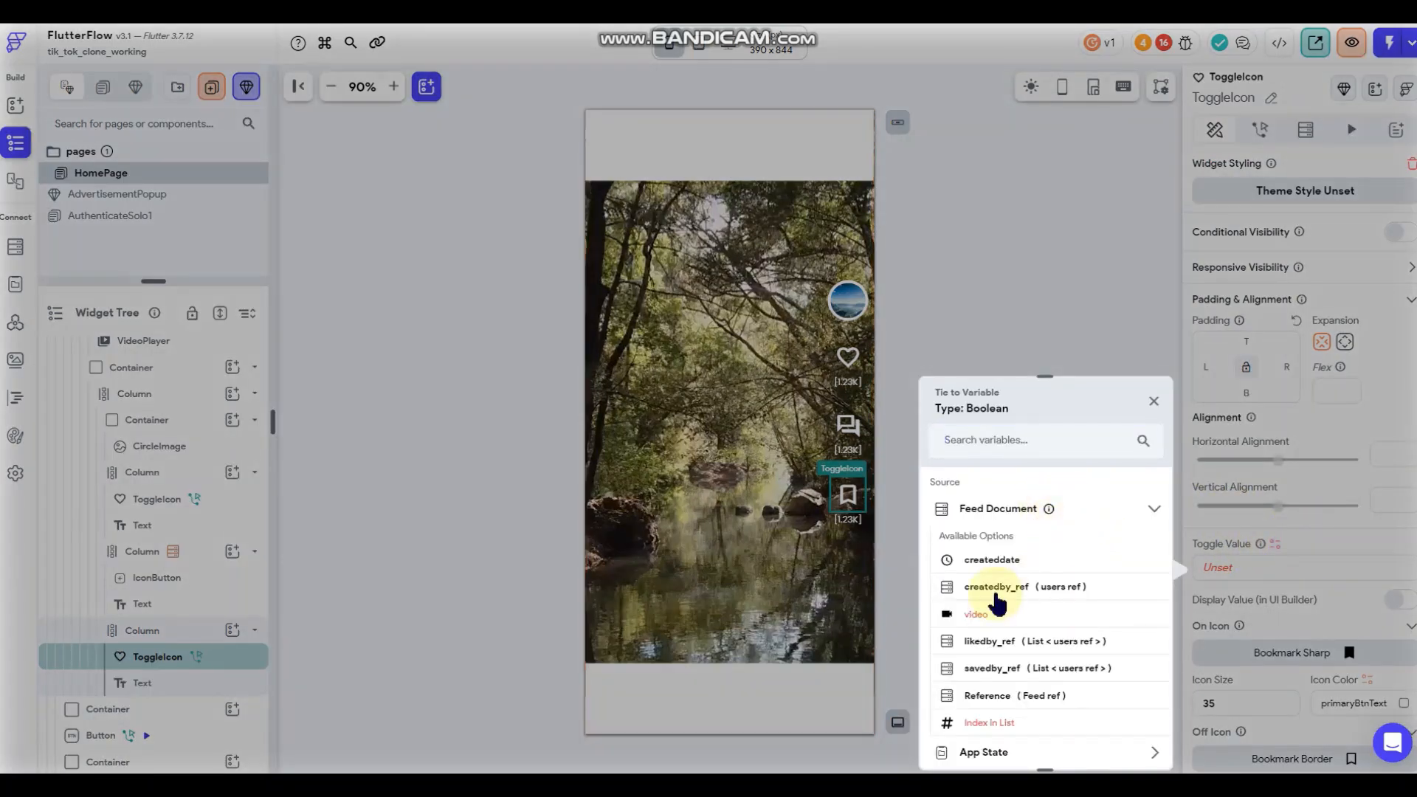
click(984, 668)
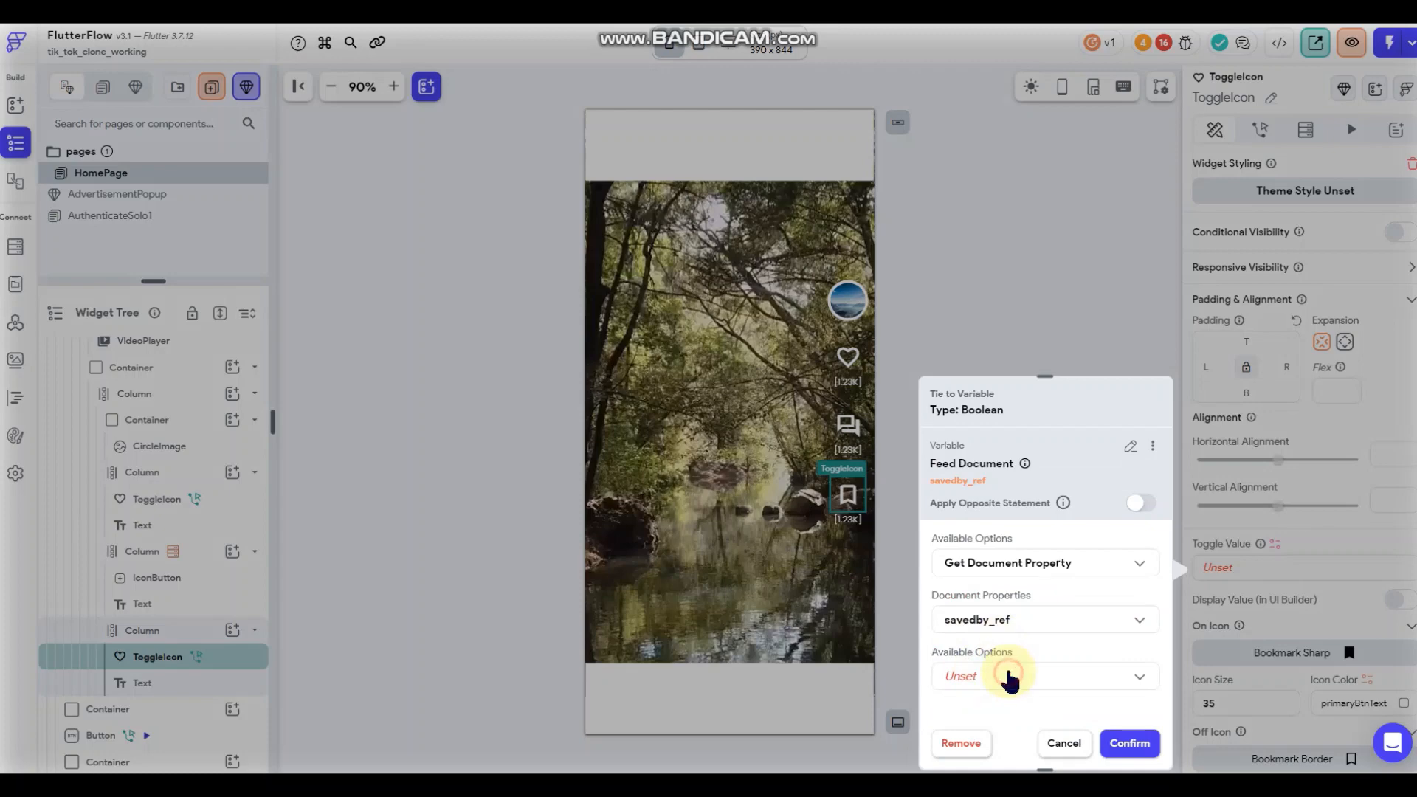
Make the toggle value check List Contains Item with the authenticated user's User Reference, and confirm the binding.
click(1006, 674)
click(993, 597)
click(985, 688)
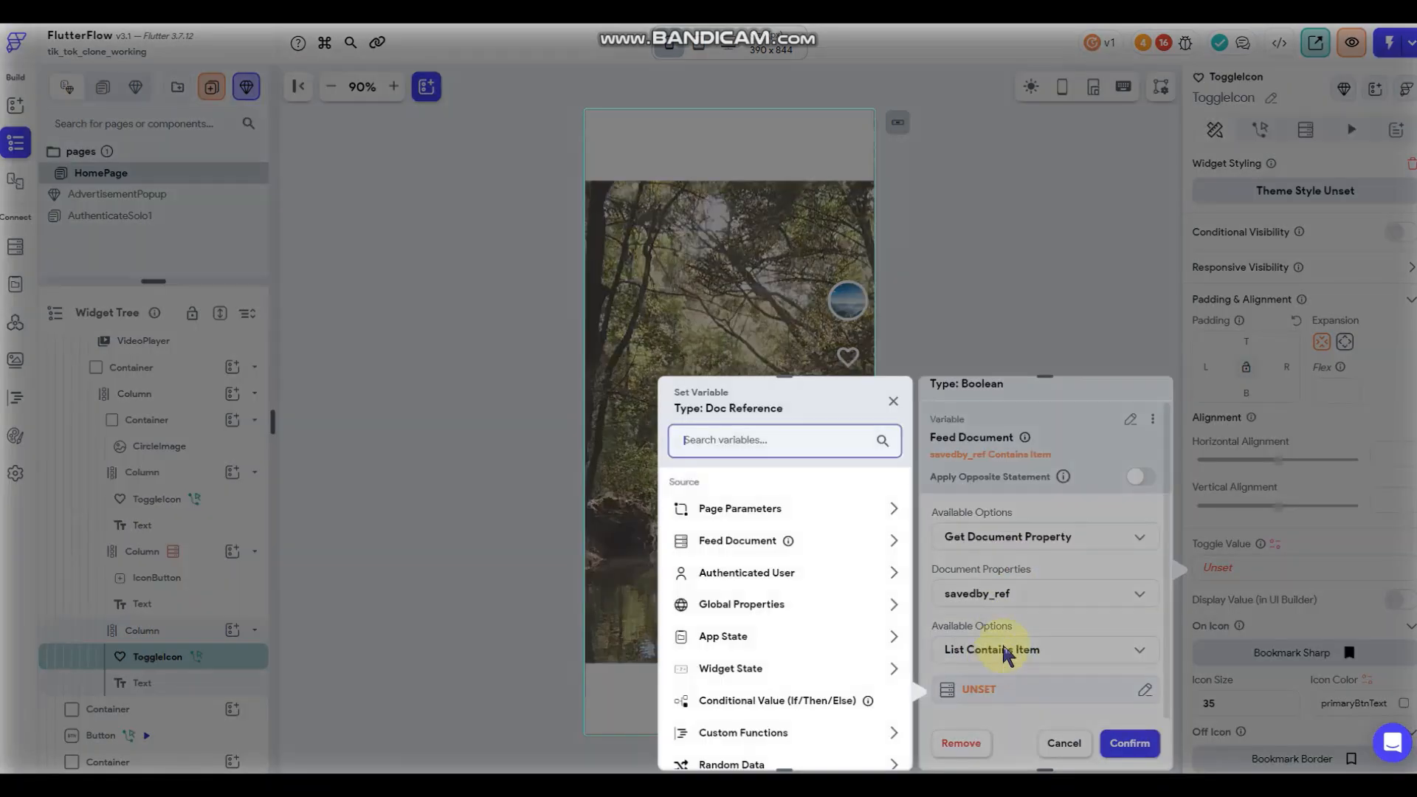
click(776, 579)
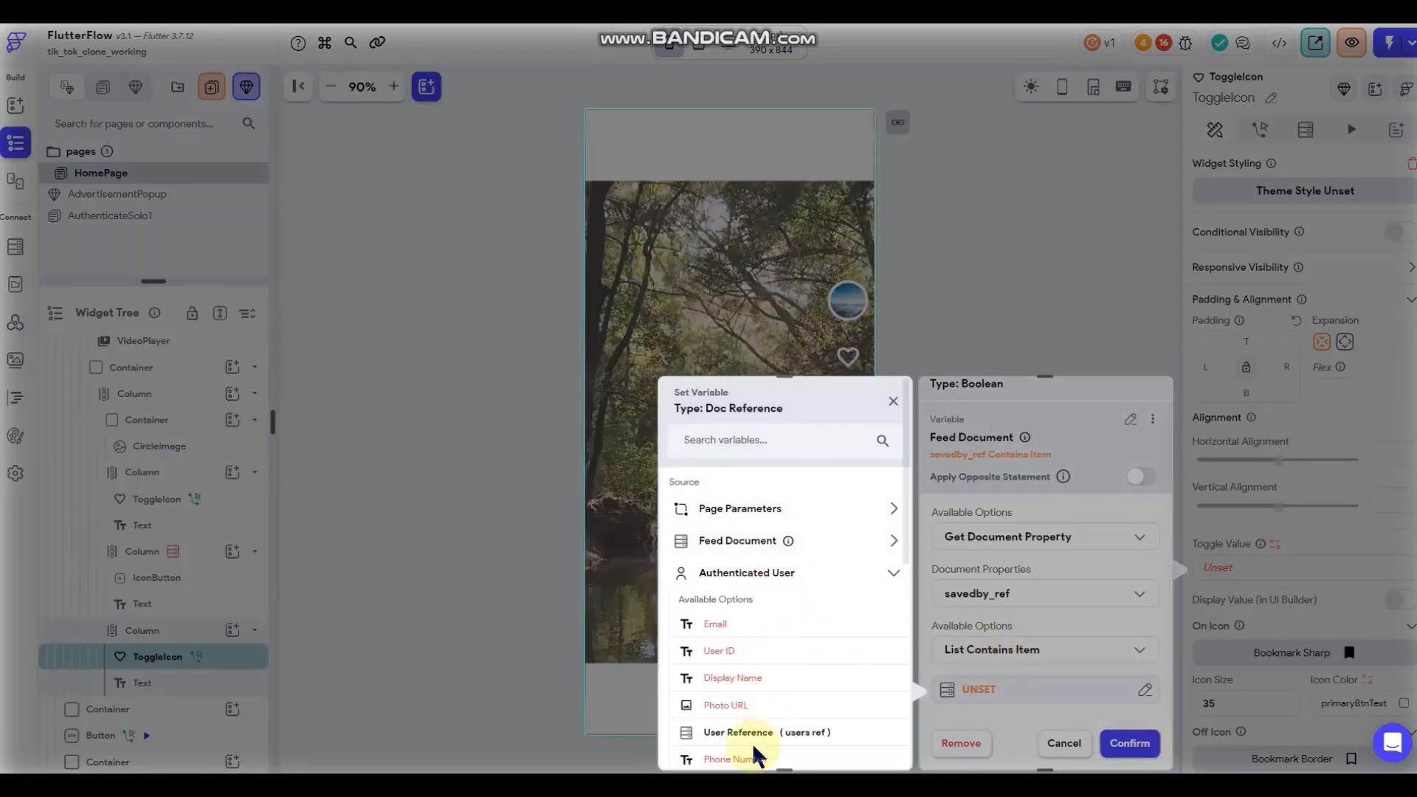
click(759, 749)
click(861, 745)
click(1130, 743)
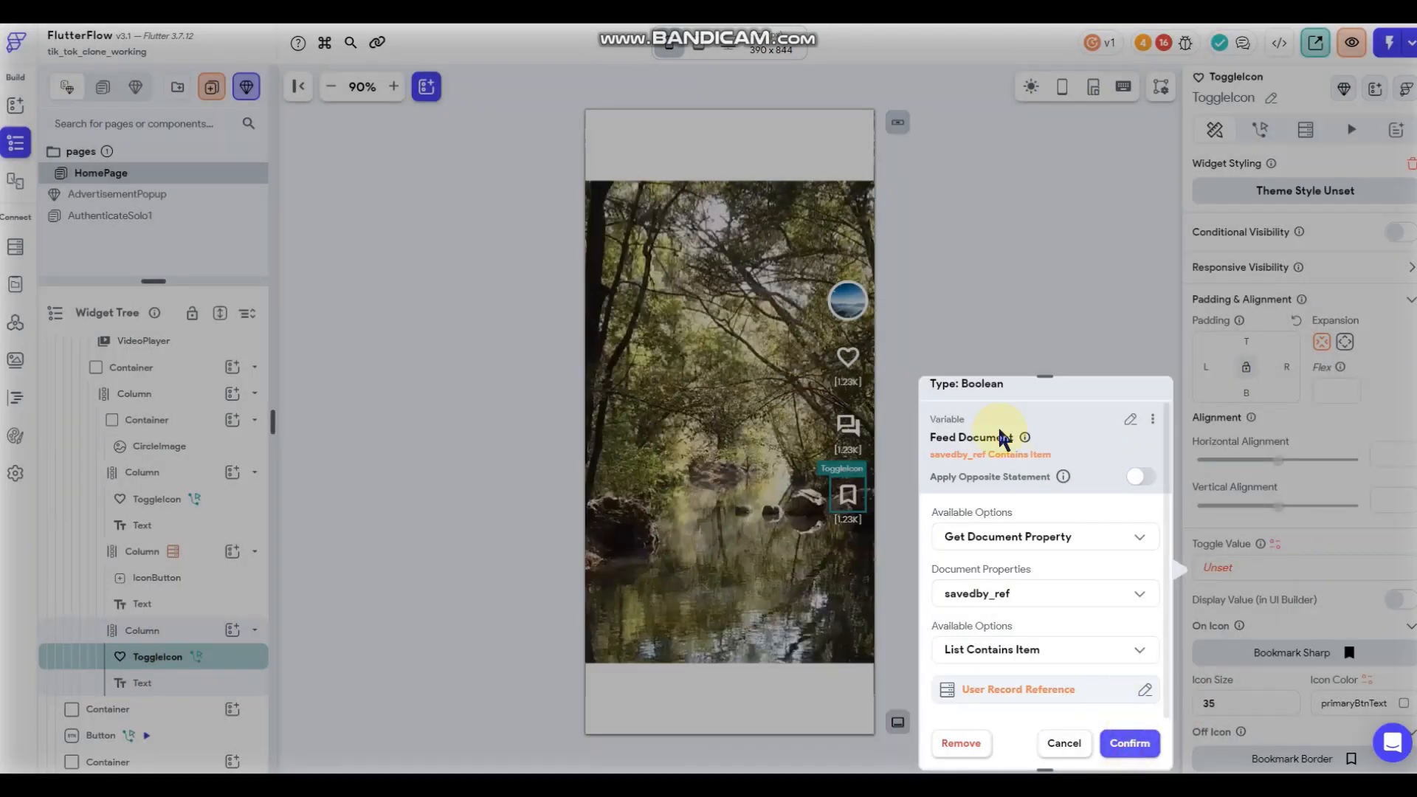
click(999, 416)
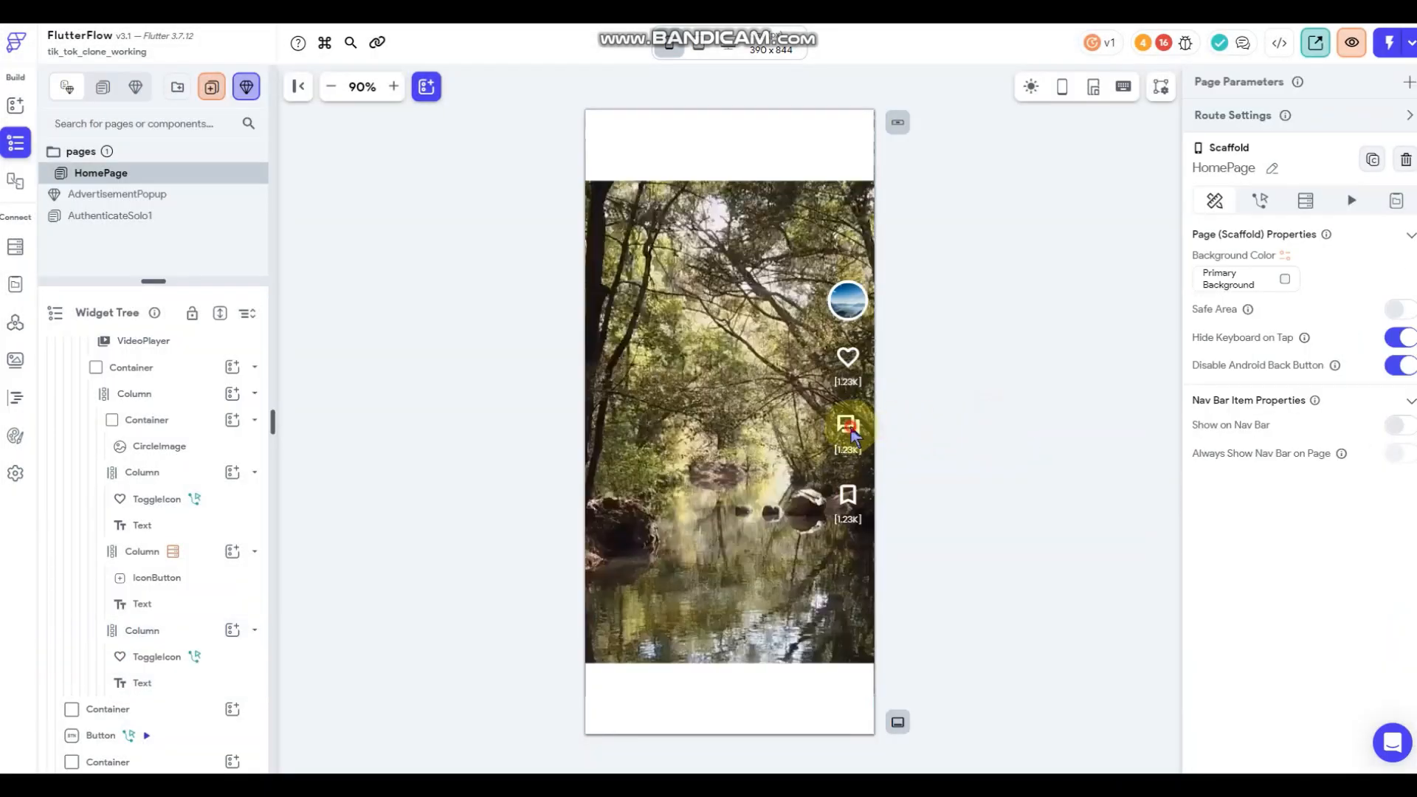
click(851, 431)
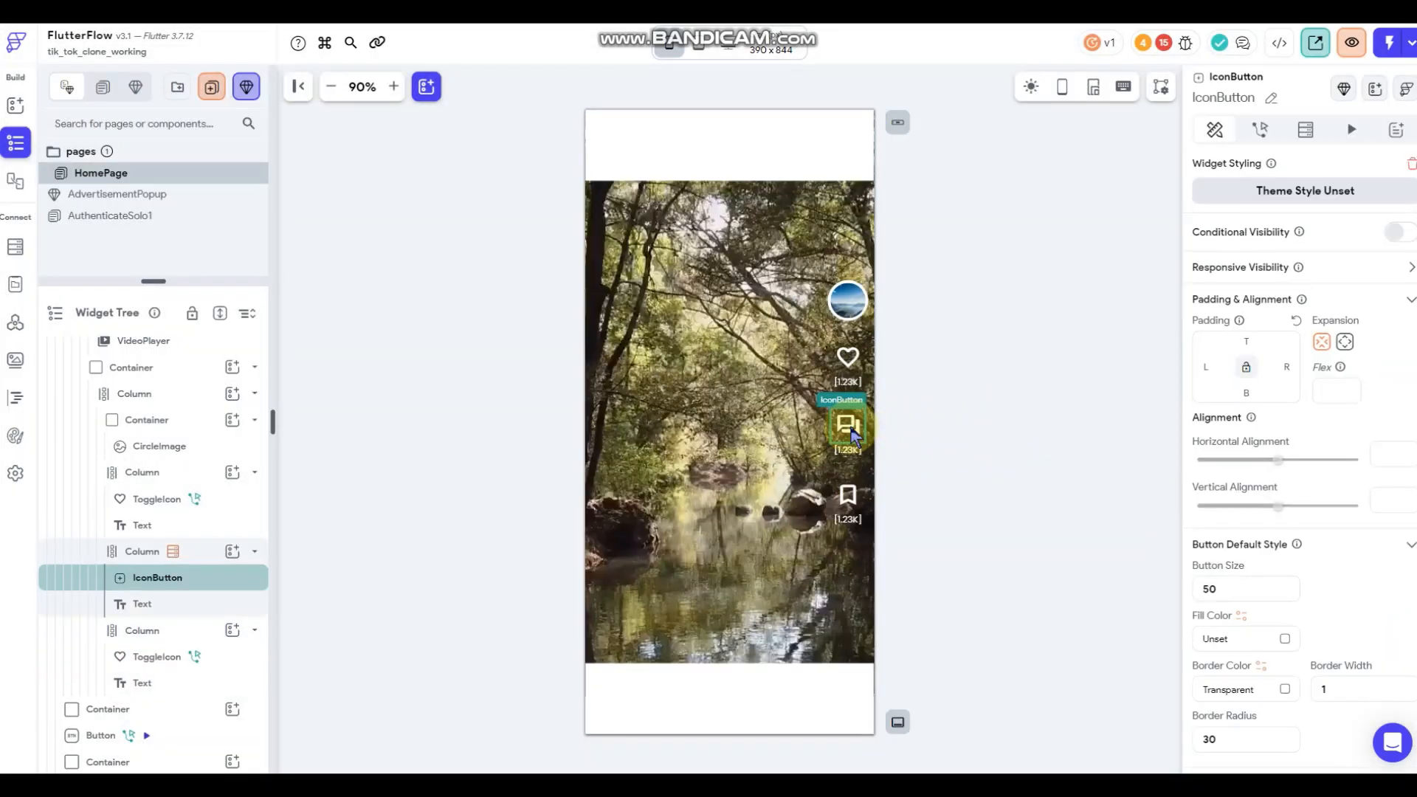
click(989, 426)
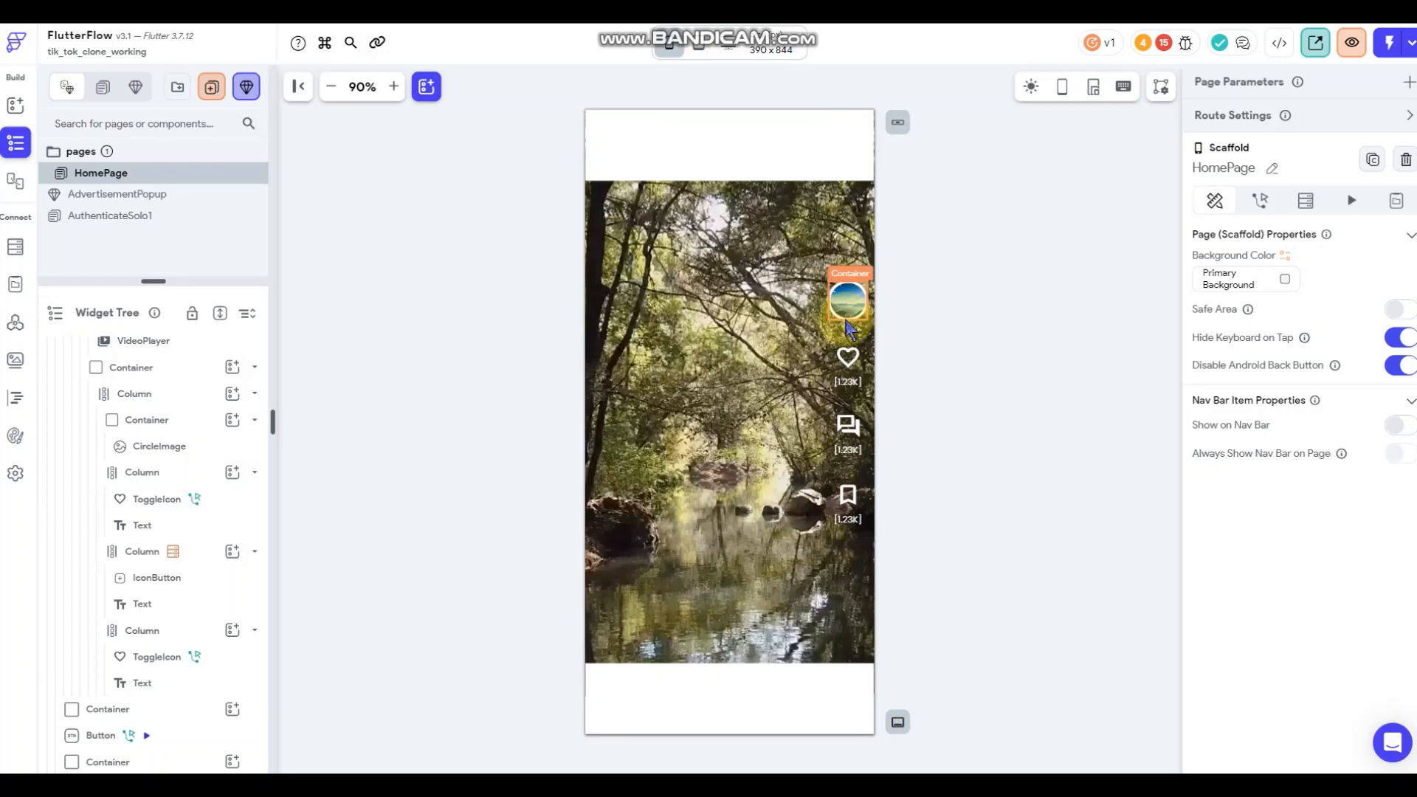
Add a Document from Reference backend query on the users collection to the profile image's Container.
click(849, 301)
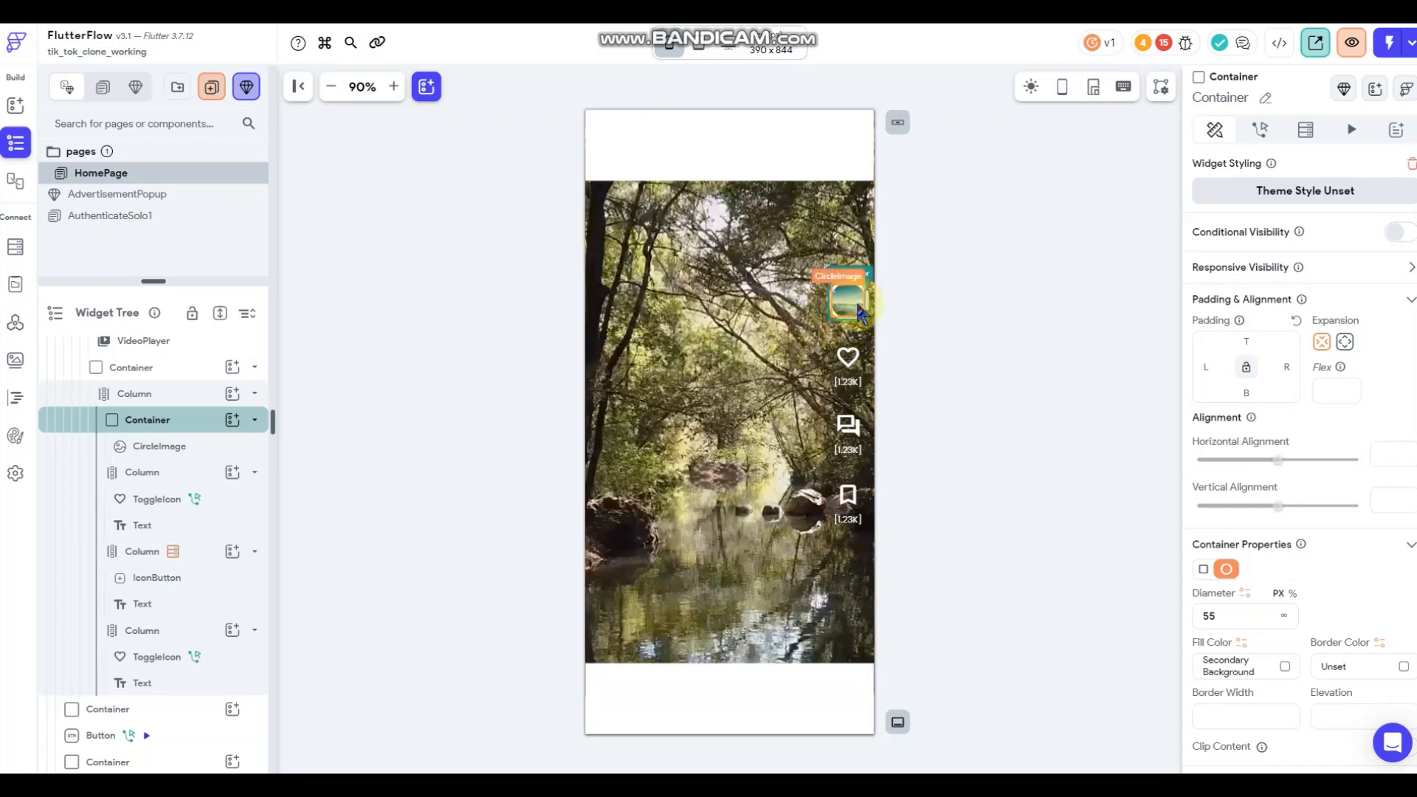
click(1303, 133)
click(1252, 177)
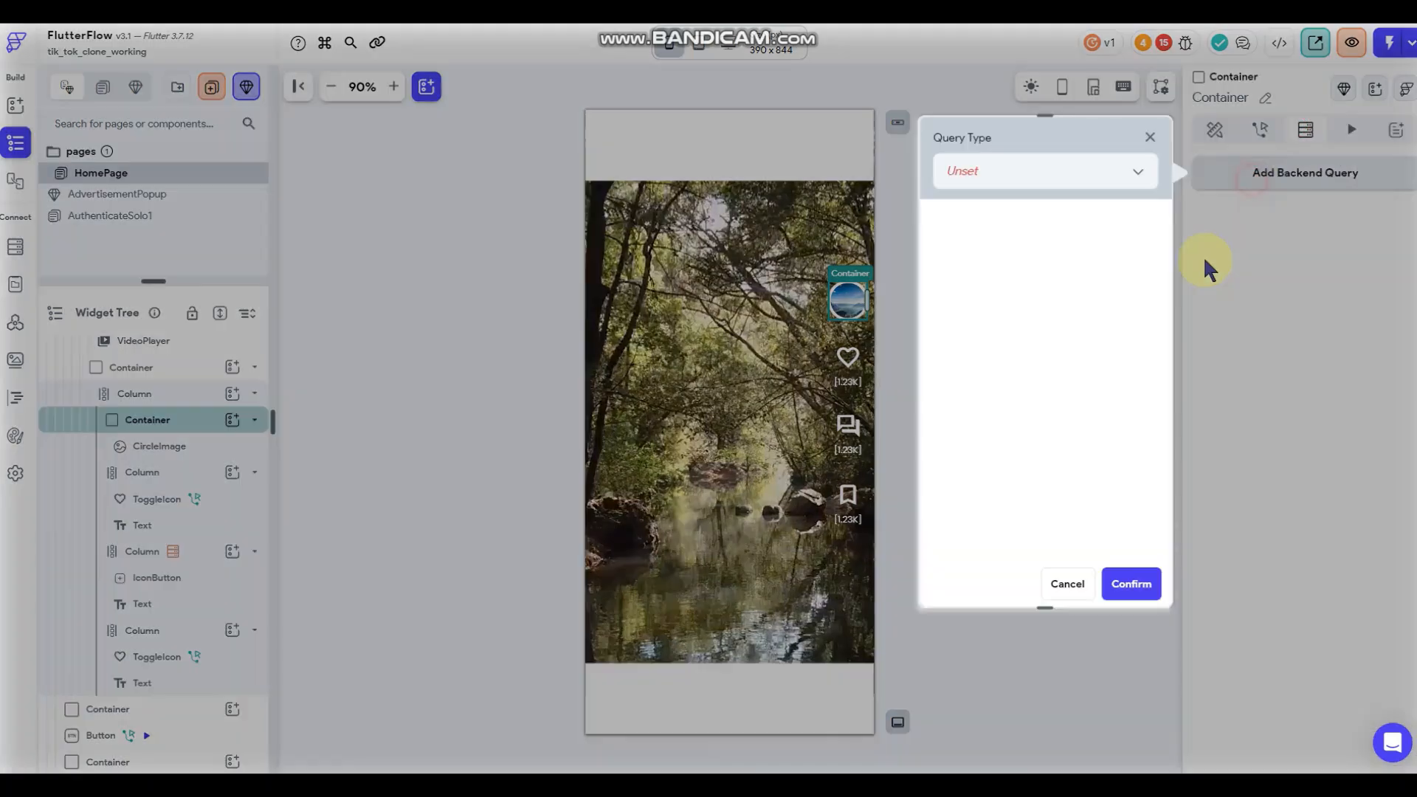
click(1070, 181)
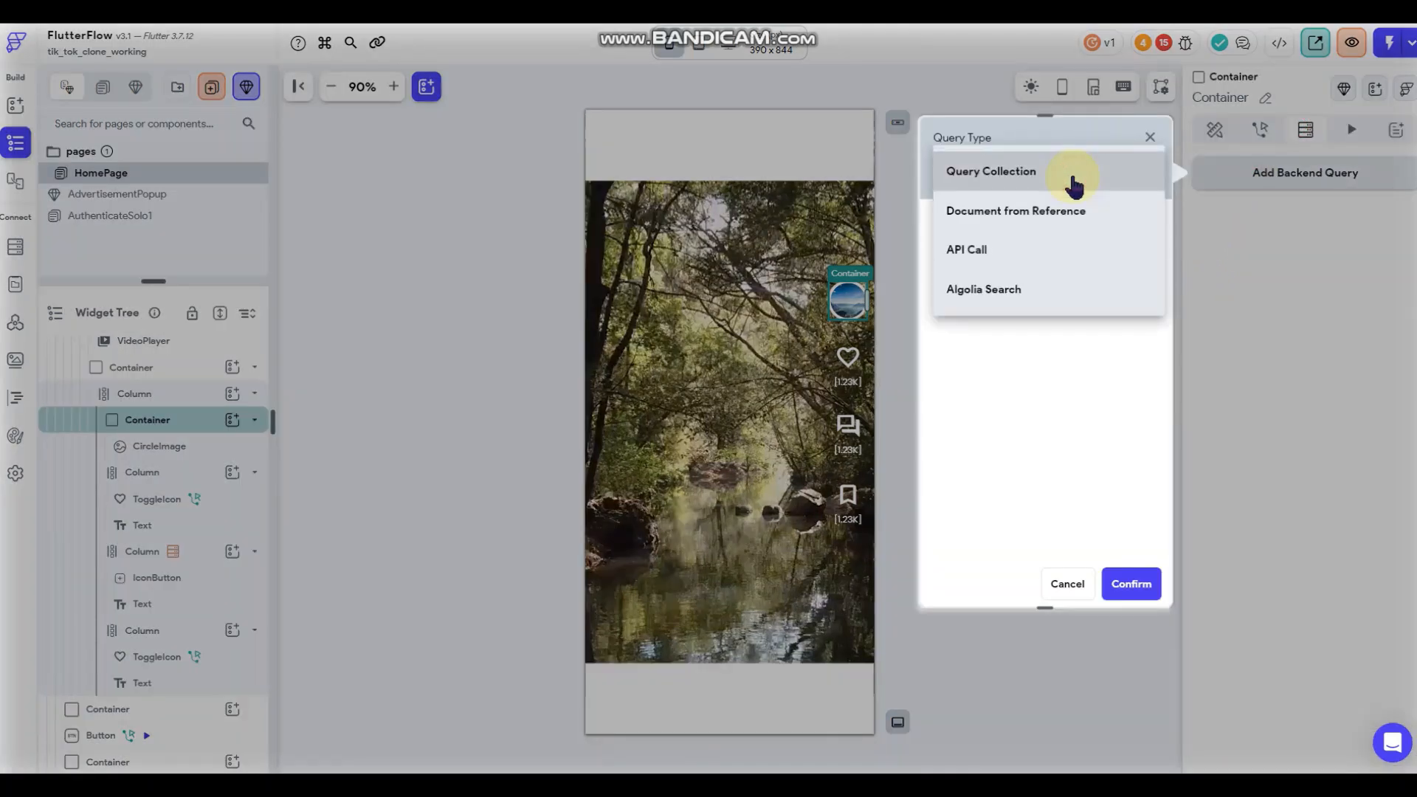
click(1035, 214)
click(1022, 275)
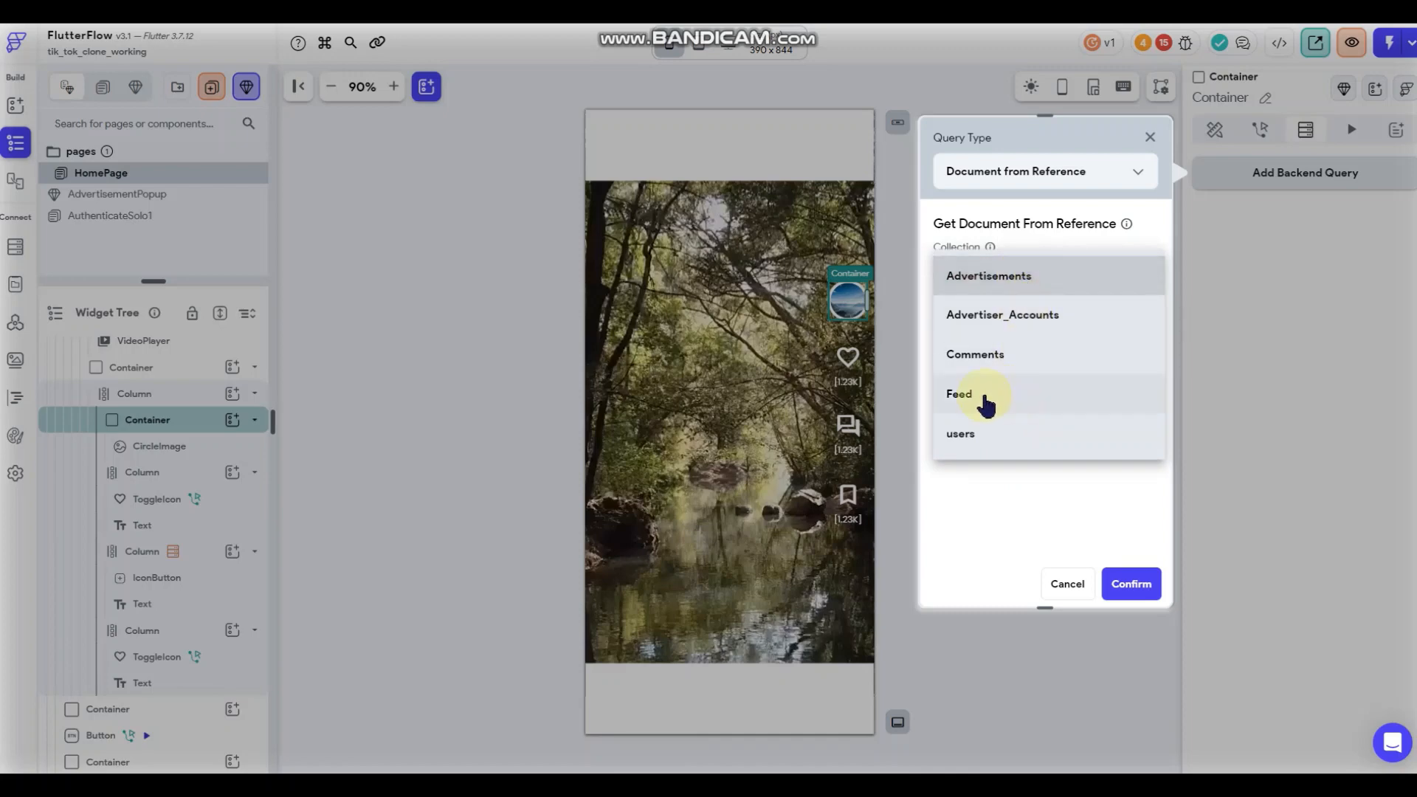
click(981, 435)
Set the query's document reference to the Feed document's createdby_ref and confirm the query.
click(1033, 310)
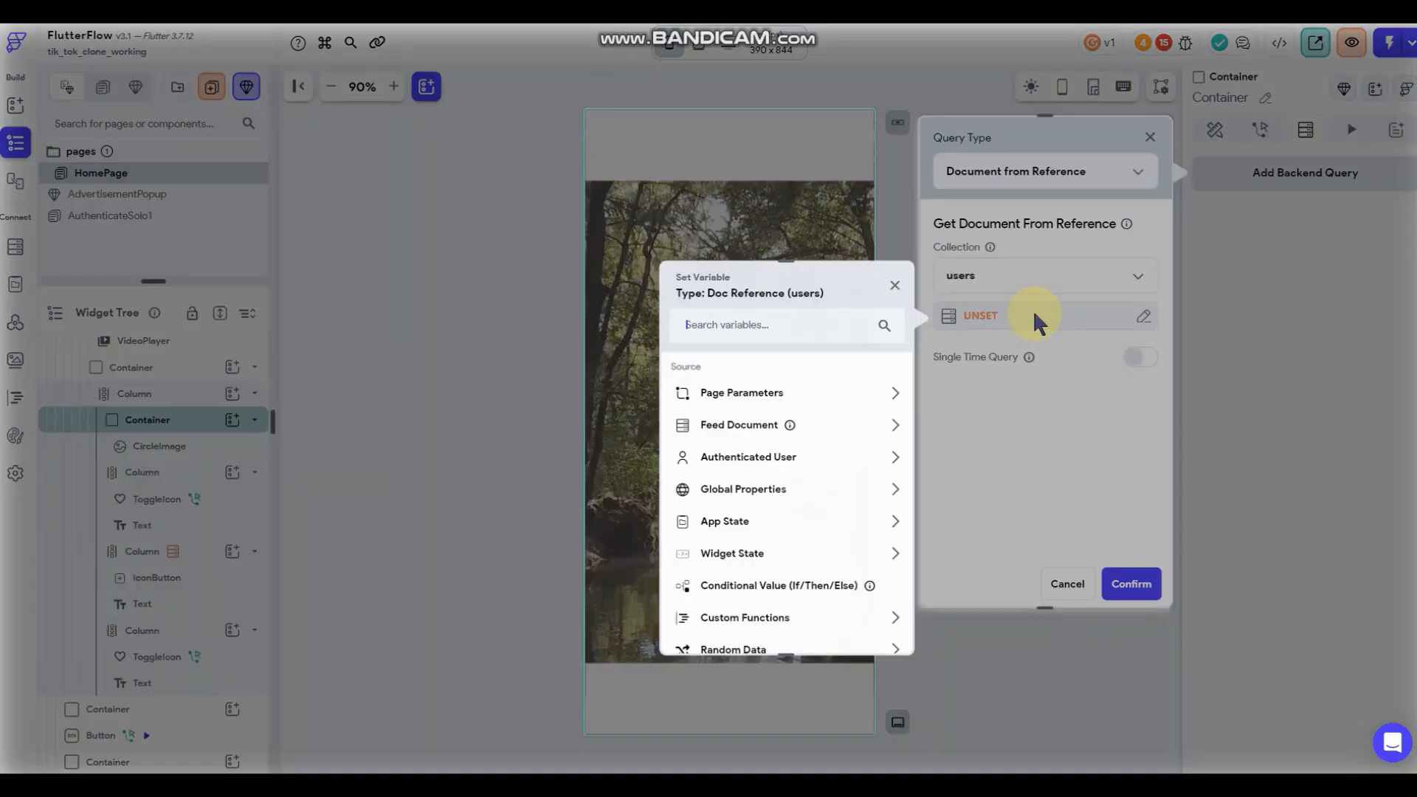
click(753, 428)
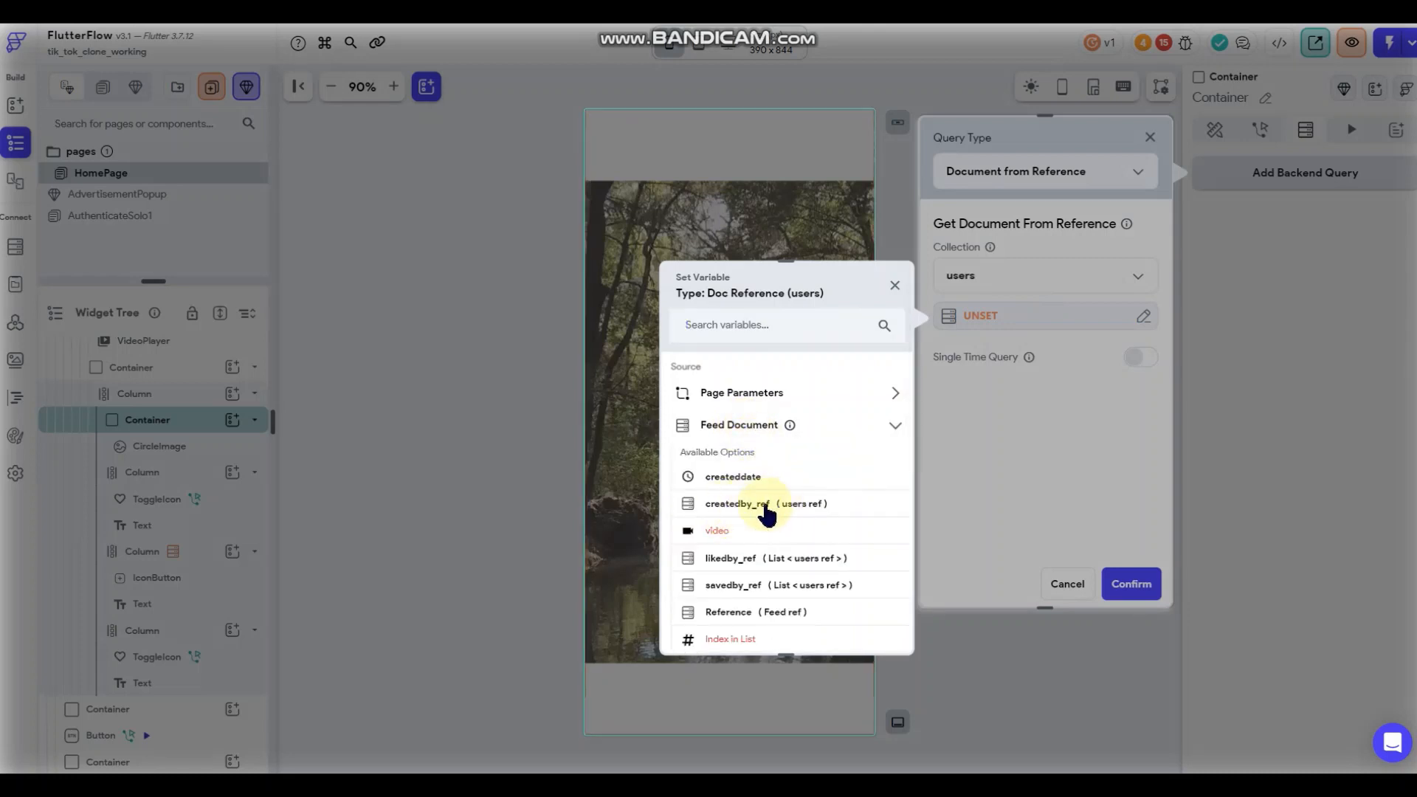
click(762, 514)
click(868, 626)
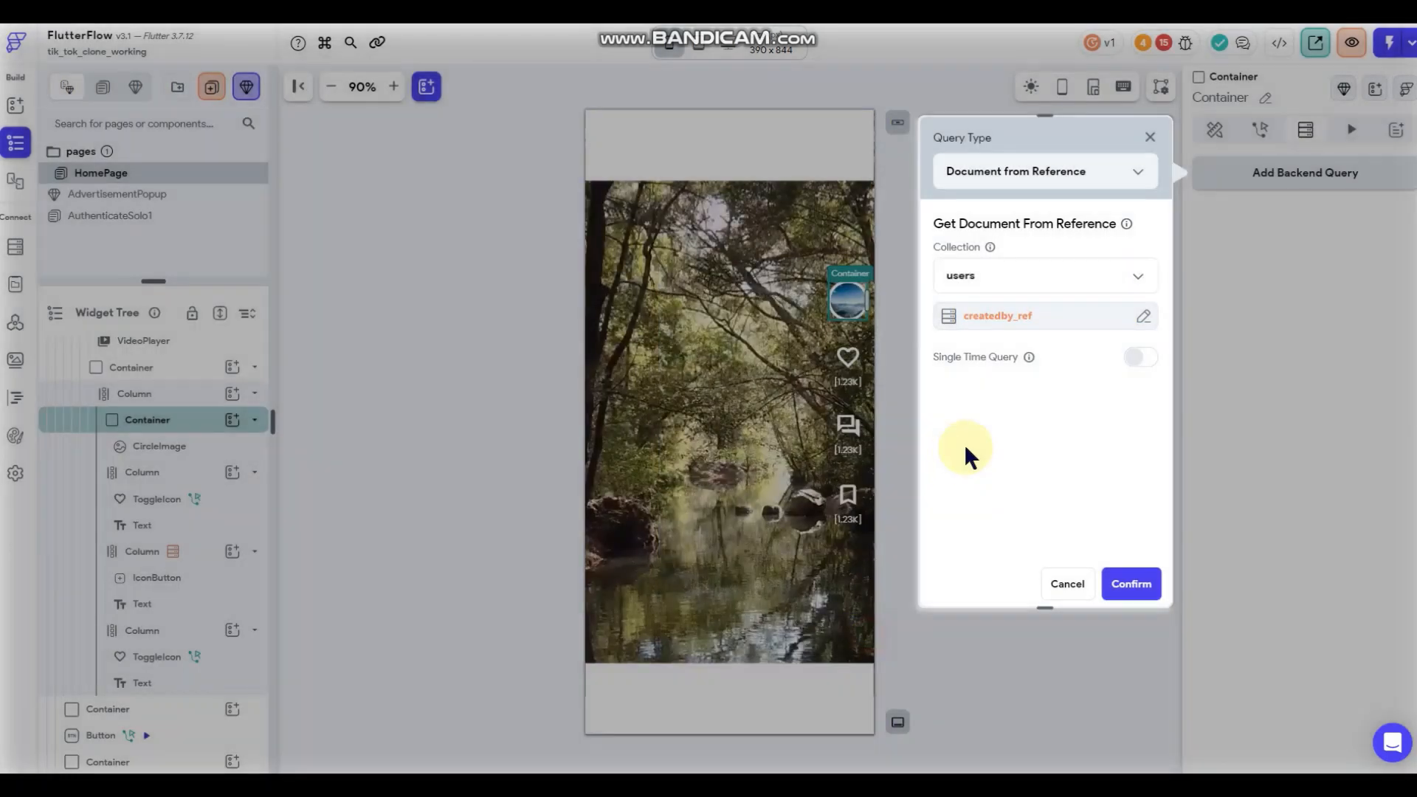
click(1131, 584)
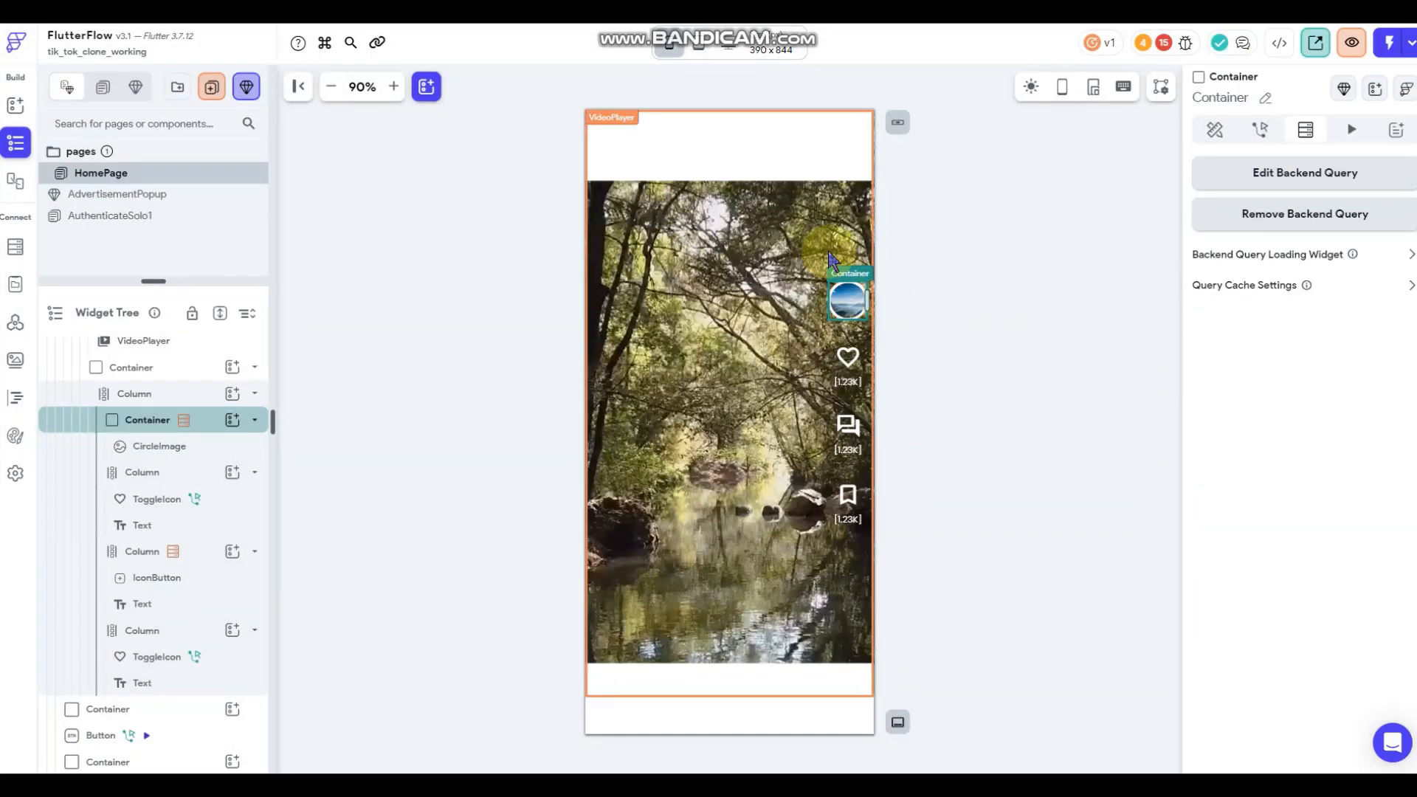
Bind the CircleImage's path to photo_url from the users document.
click(852, 295)
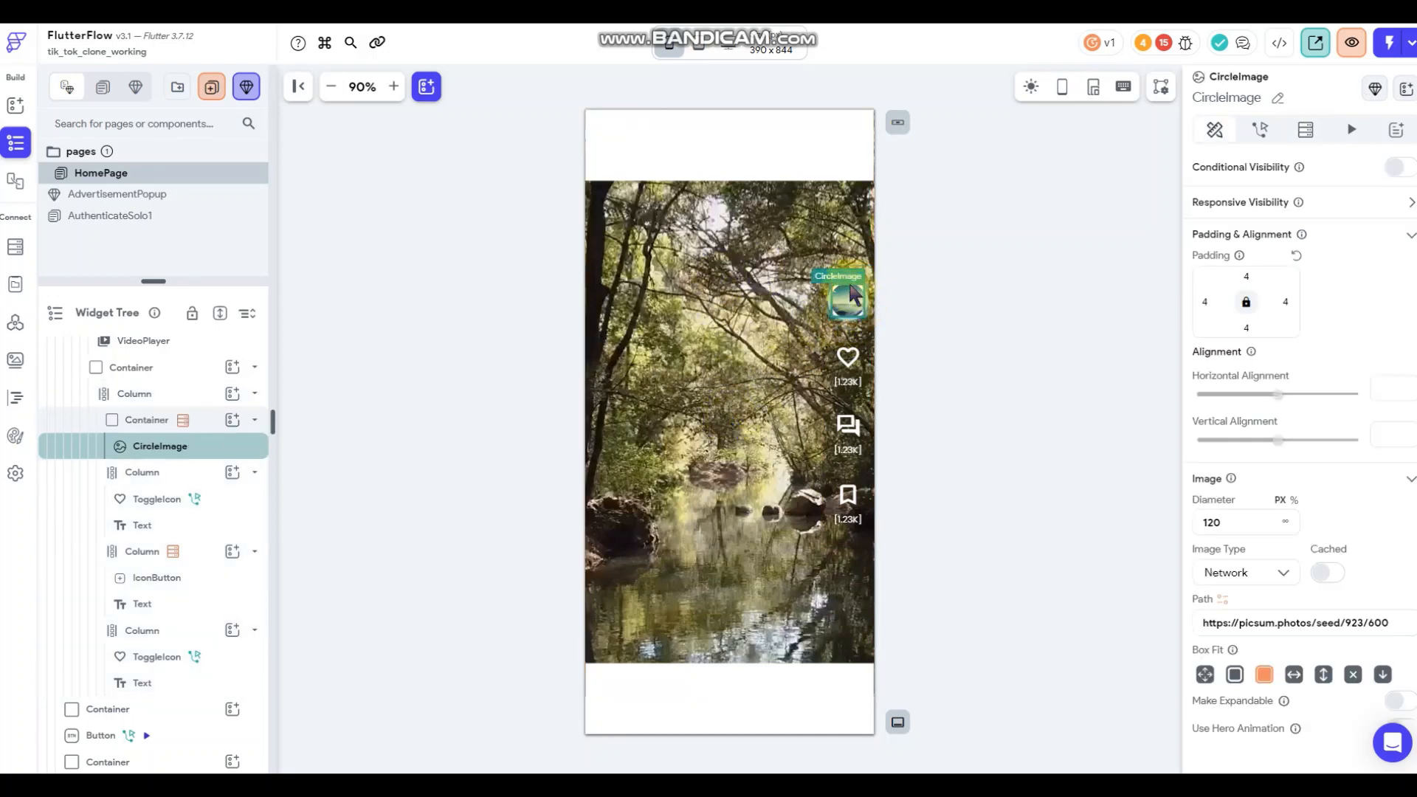
click(1223, 600)
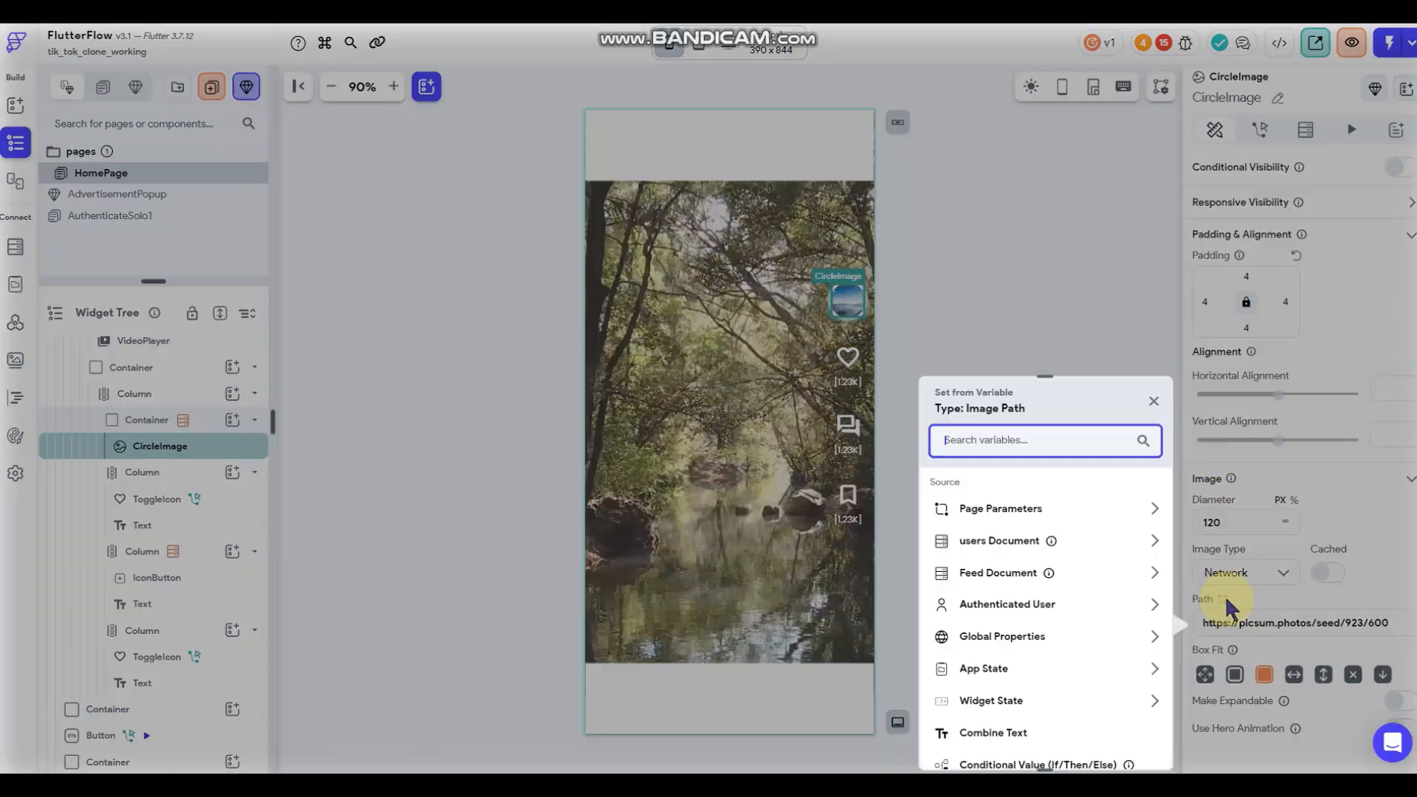
click(1019, 546)
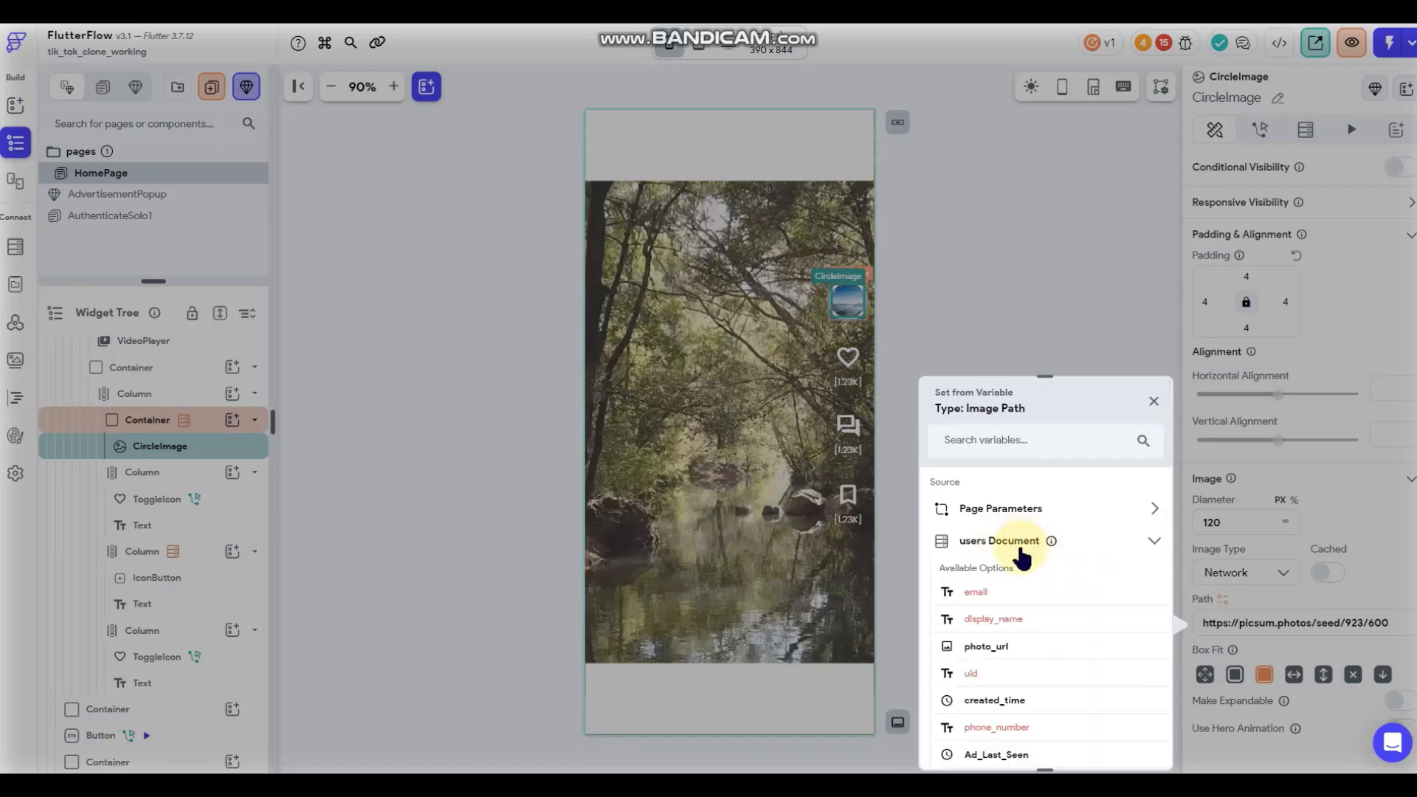
click(1064, 649)
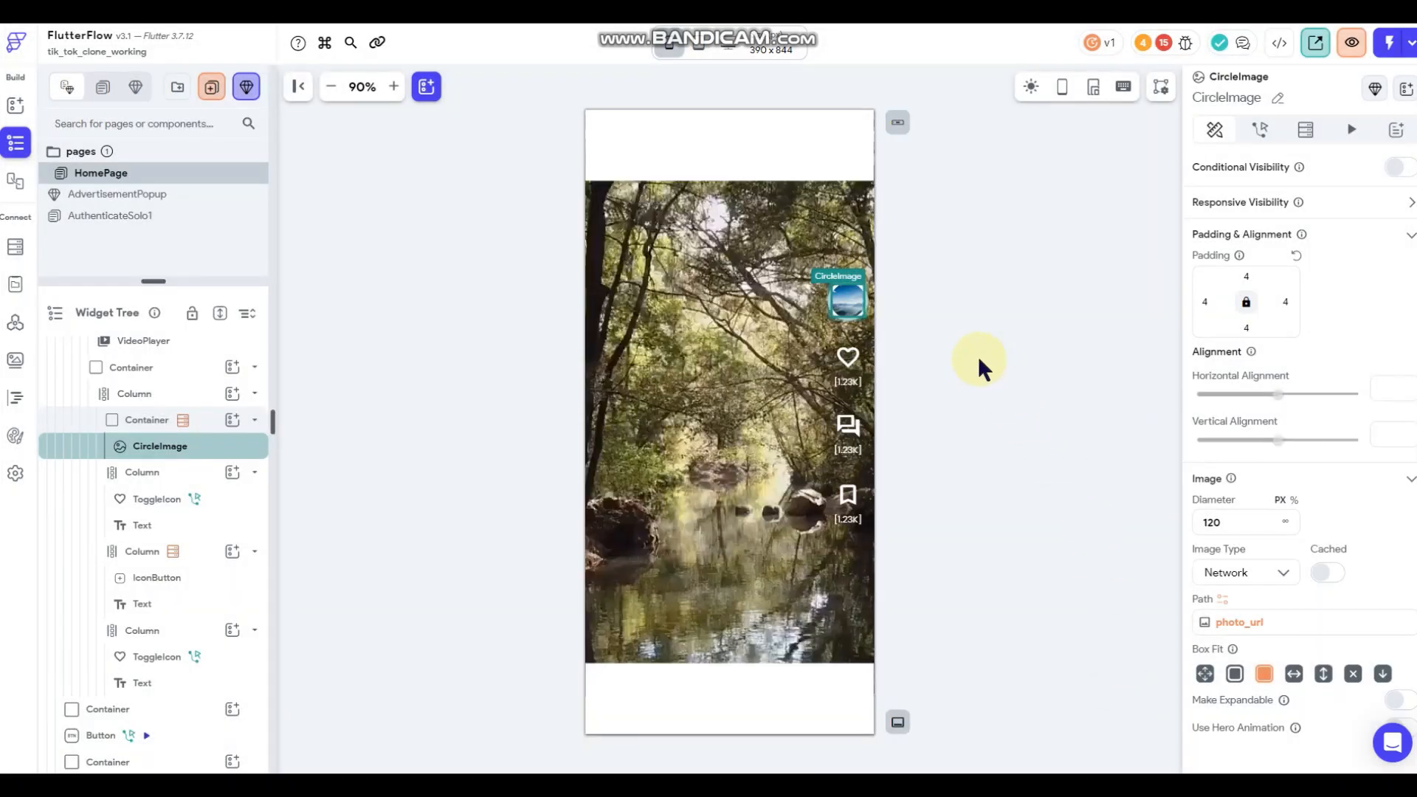
click(977, 356)
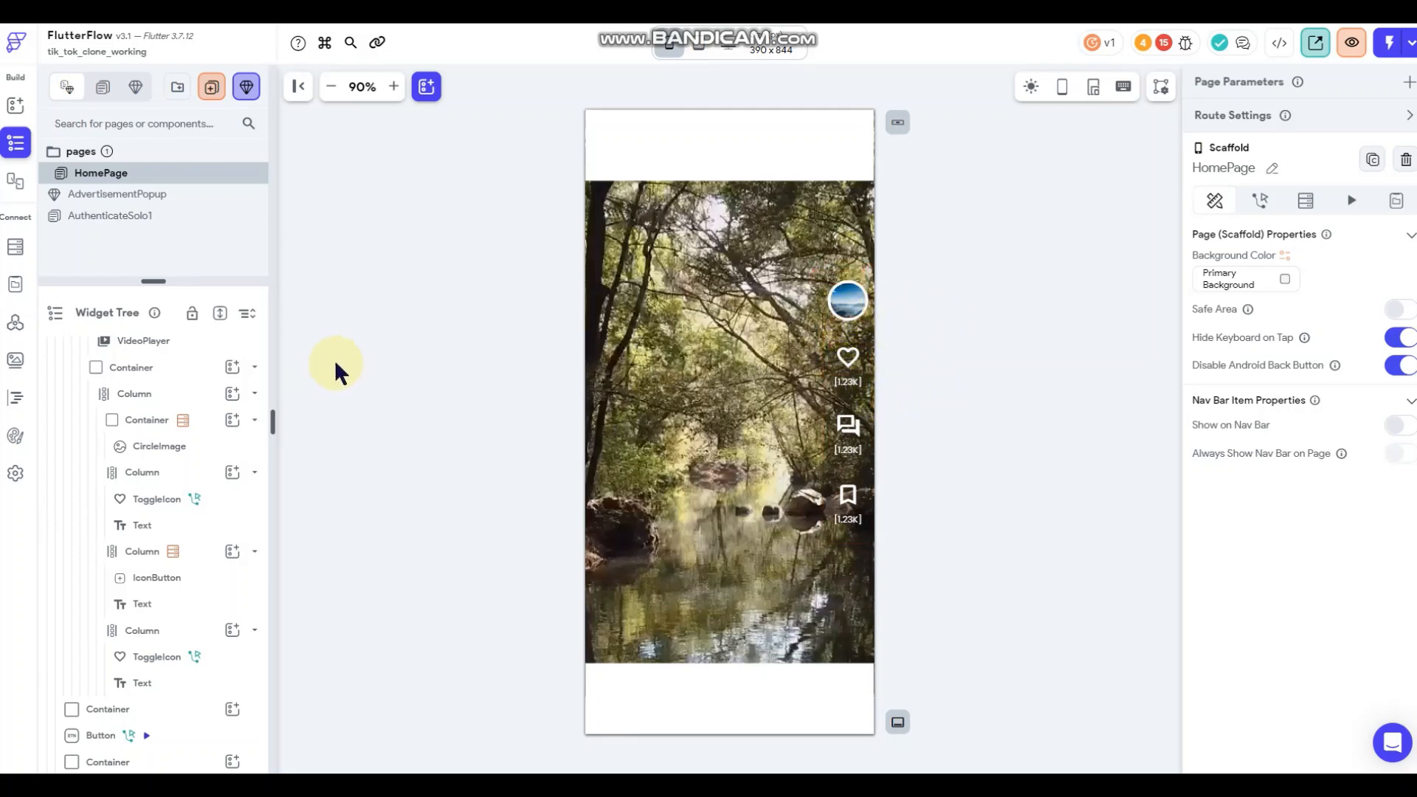
click(265, 445)
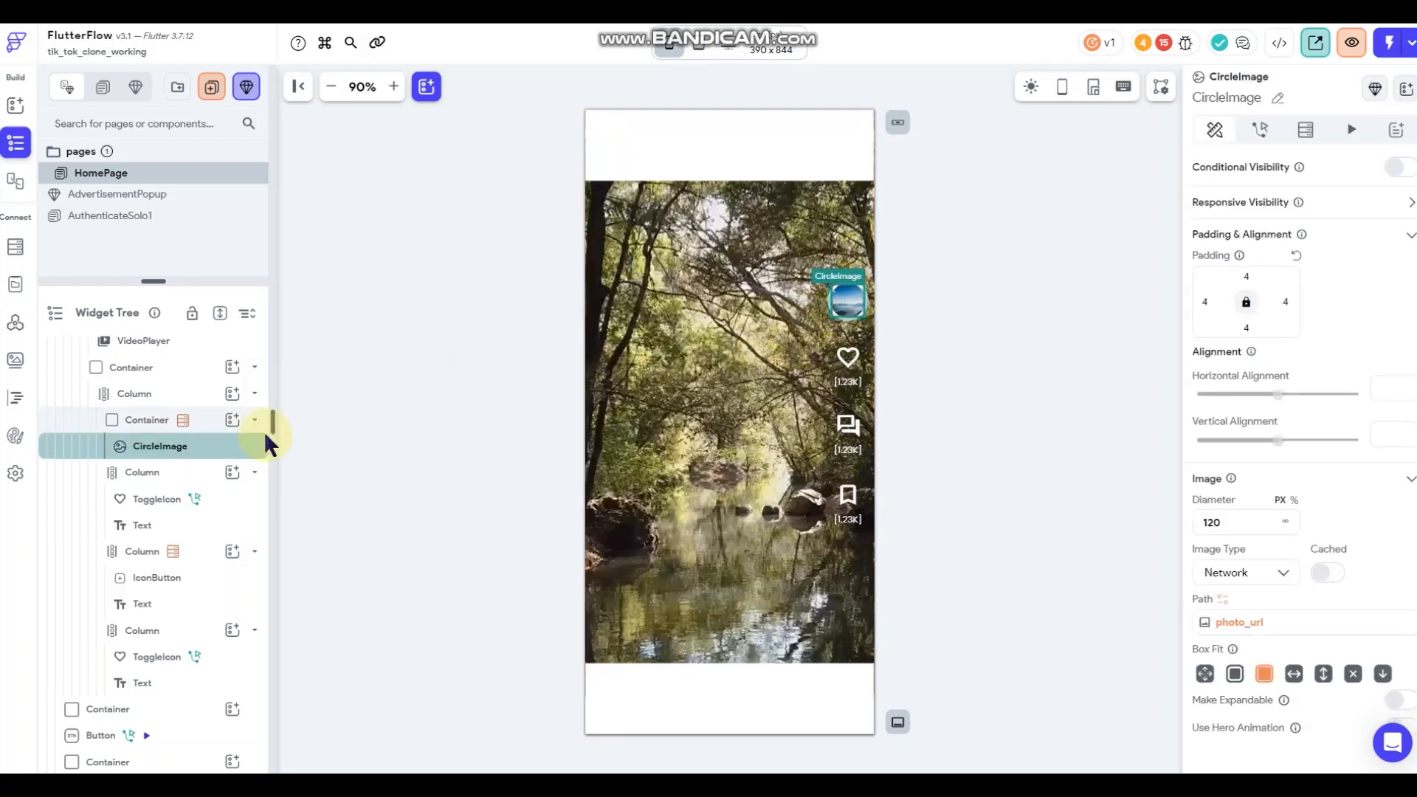
click(157, 435)
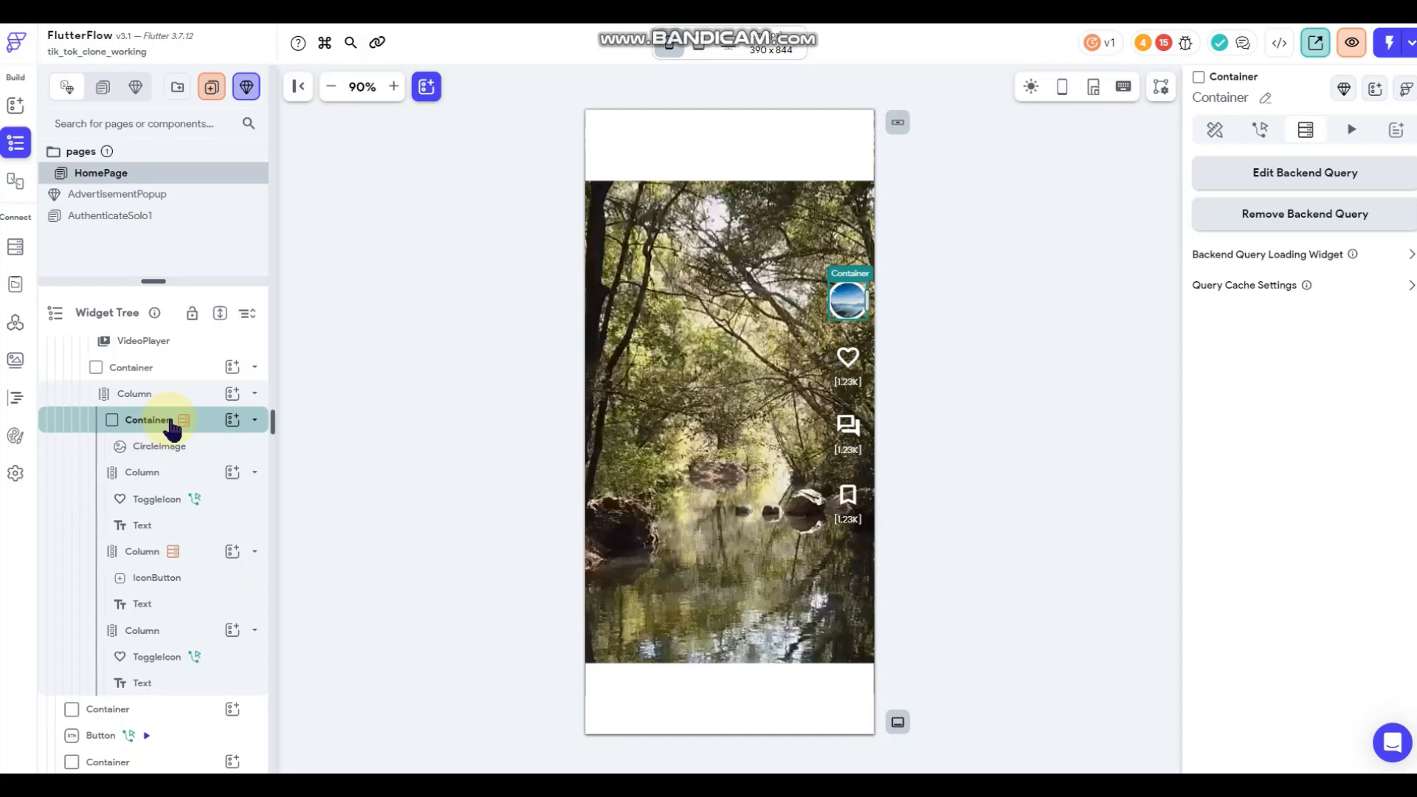
click(226, 423)
scroll(332, 545, down, 2)
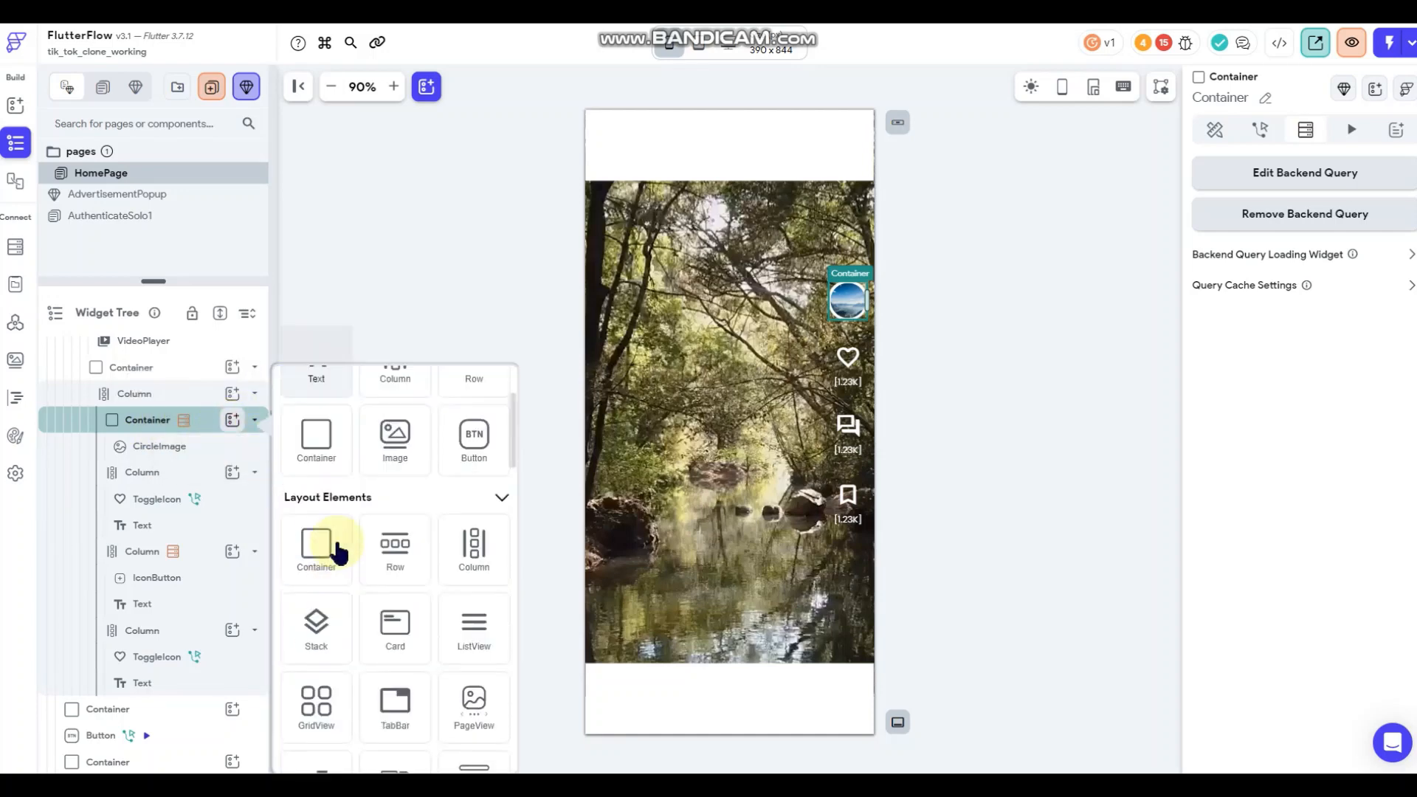
click(314, 649)
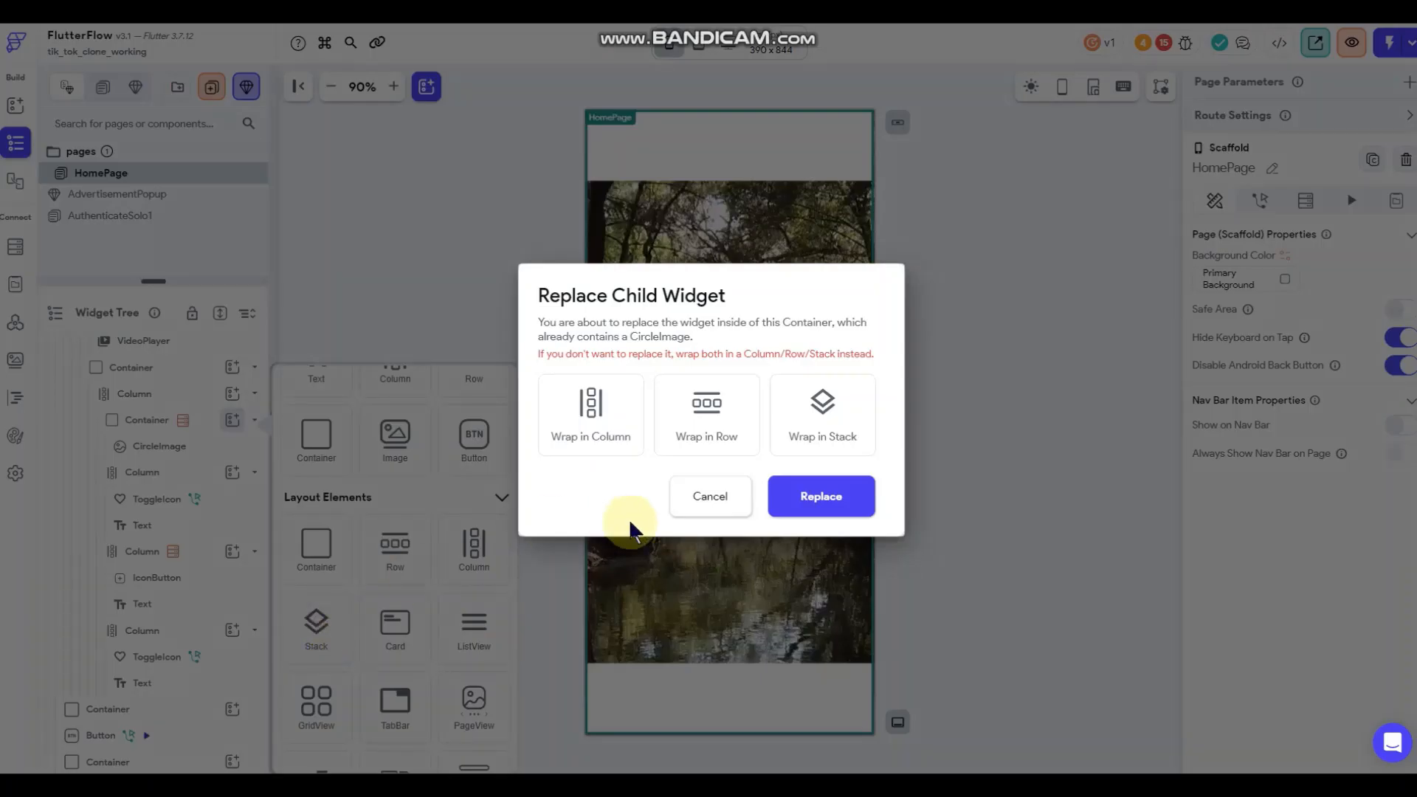
click(708, 494)
Move the CircleImage into a new Stack inside the profile image's Container.
click(156, 447)
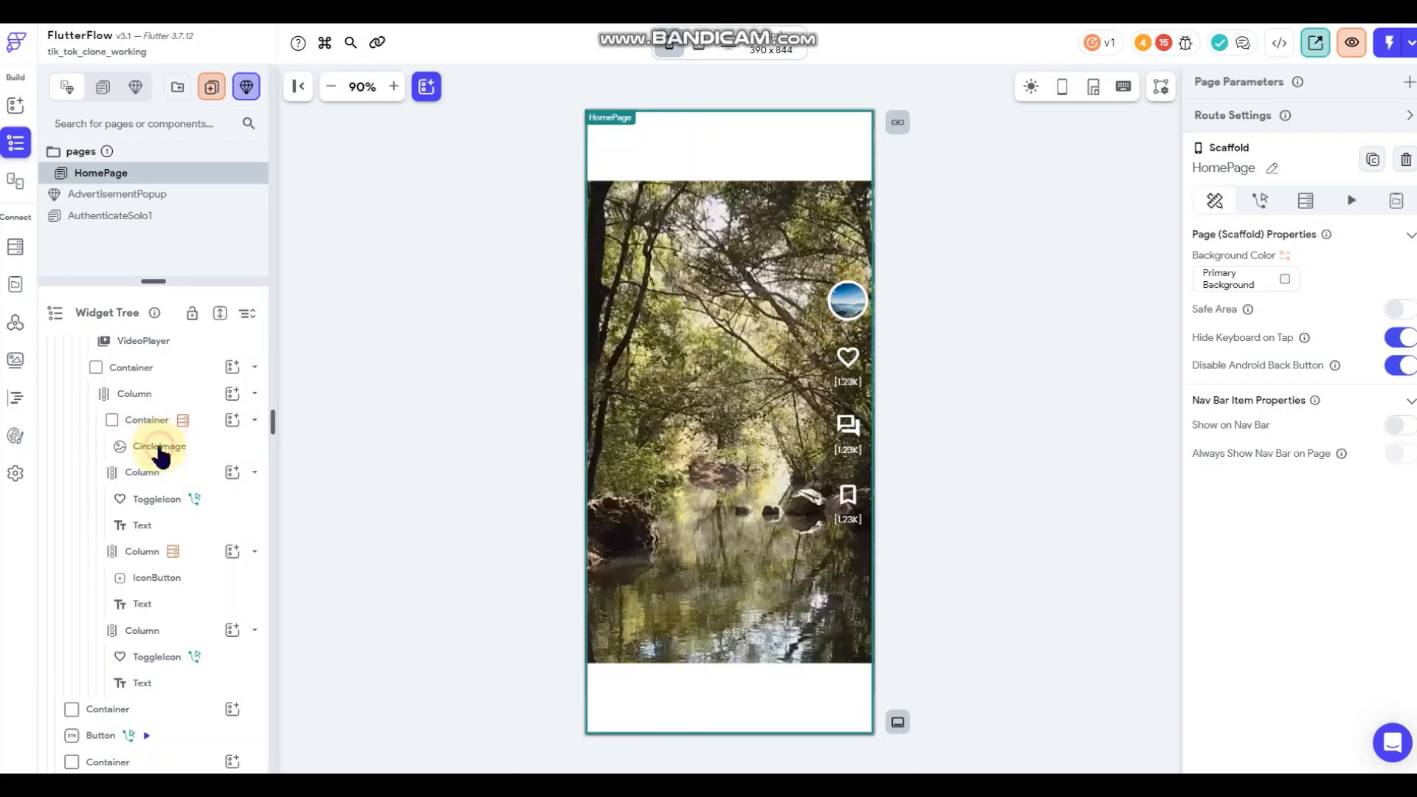
right_click(159, 449)
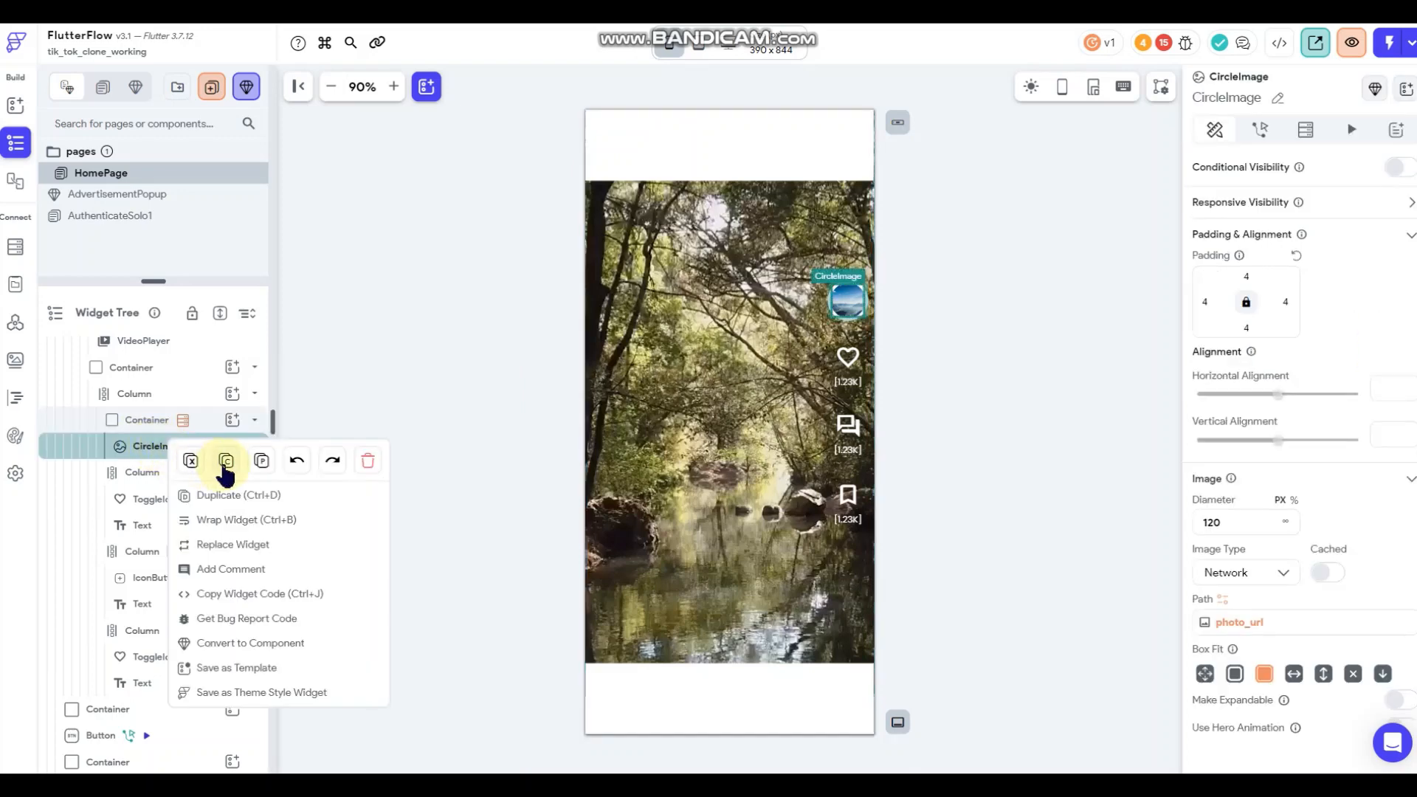
click(191, 460)
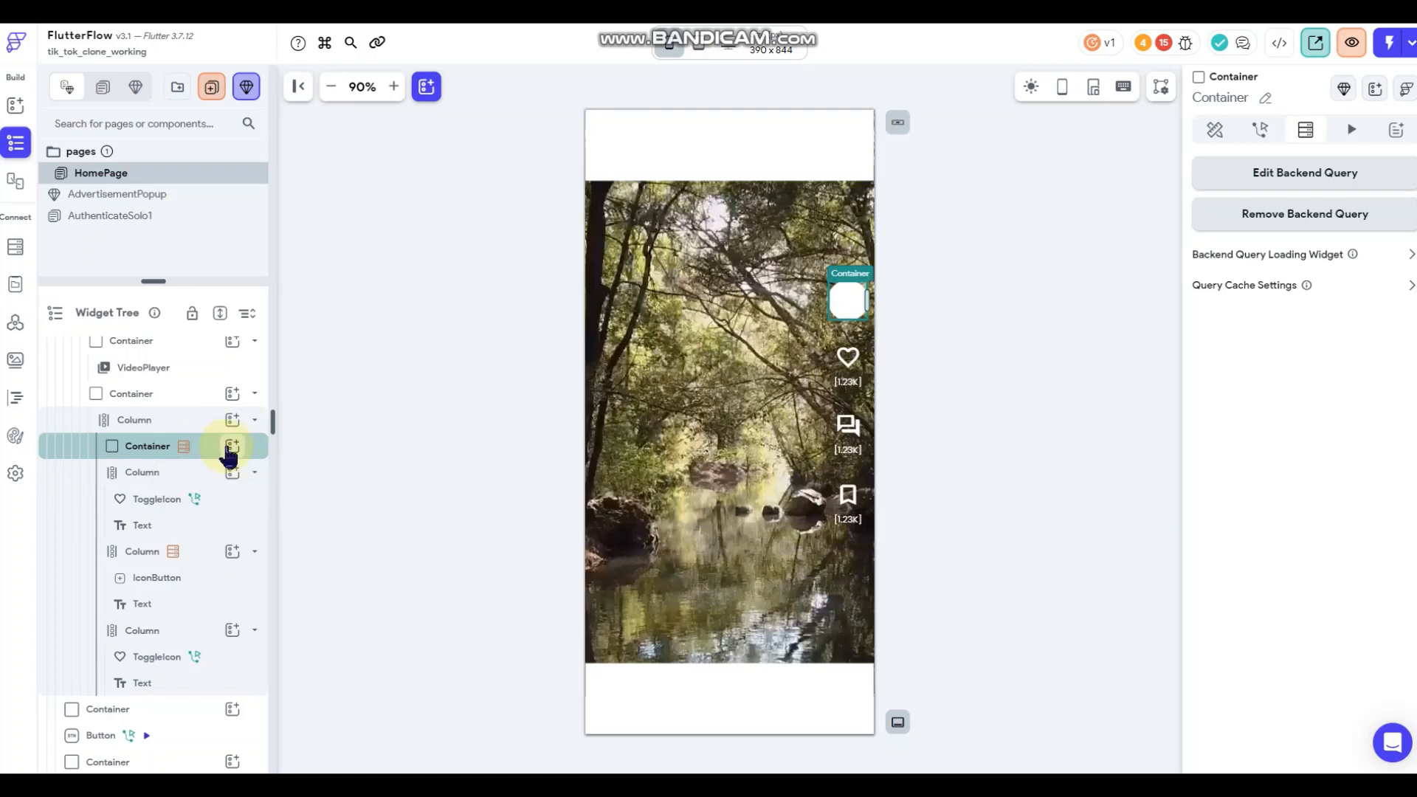
click(232, 447)
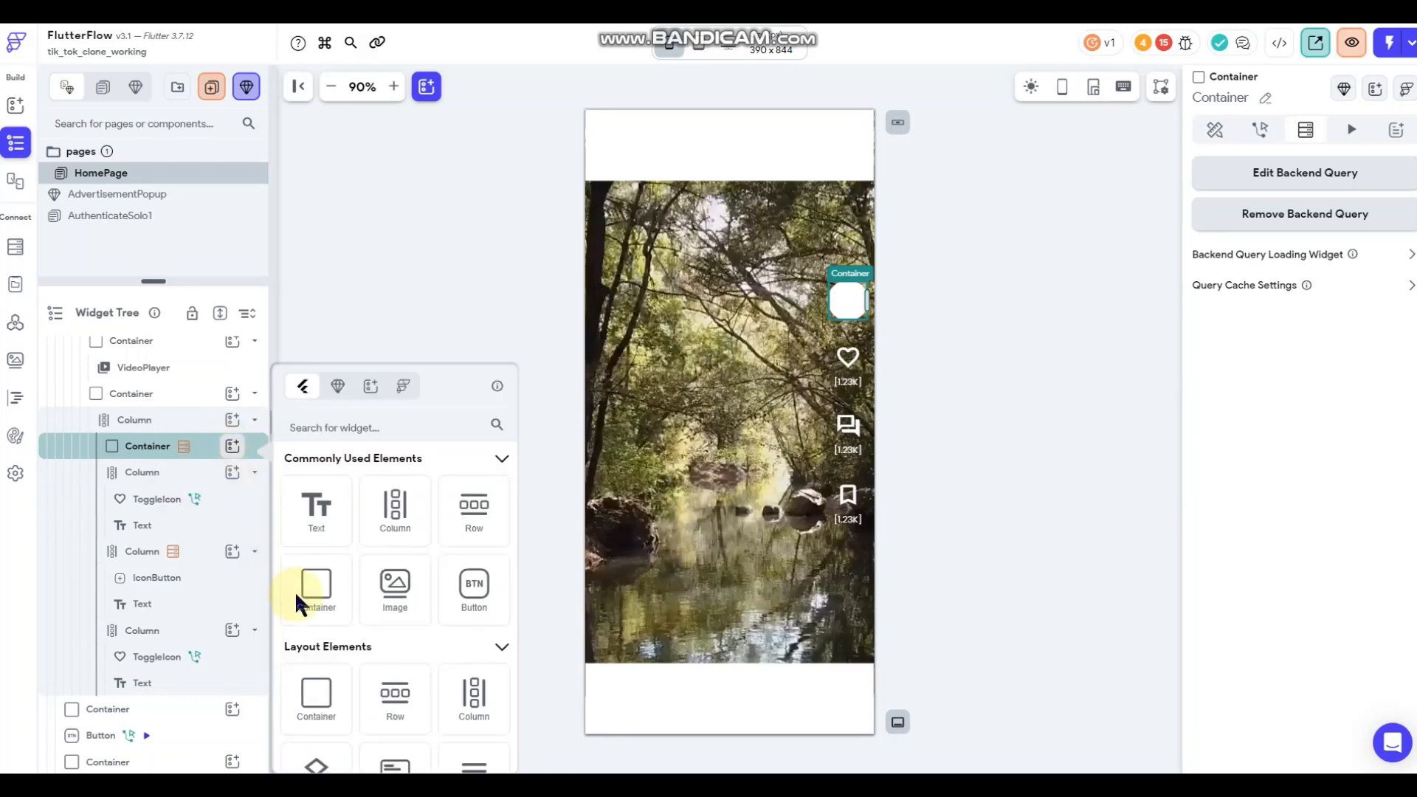
scroll(325, 733, down, 3)
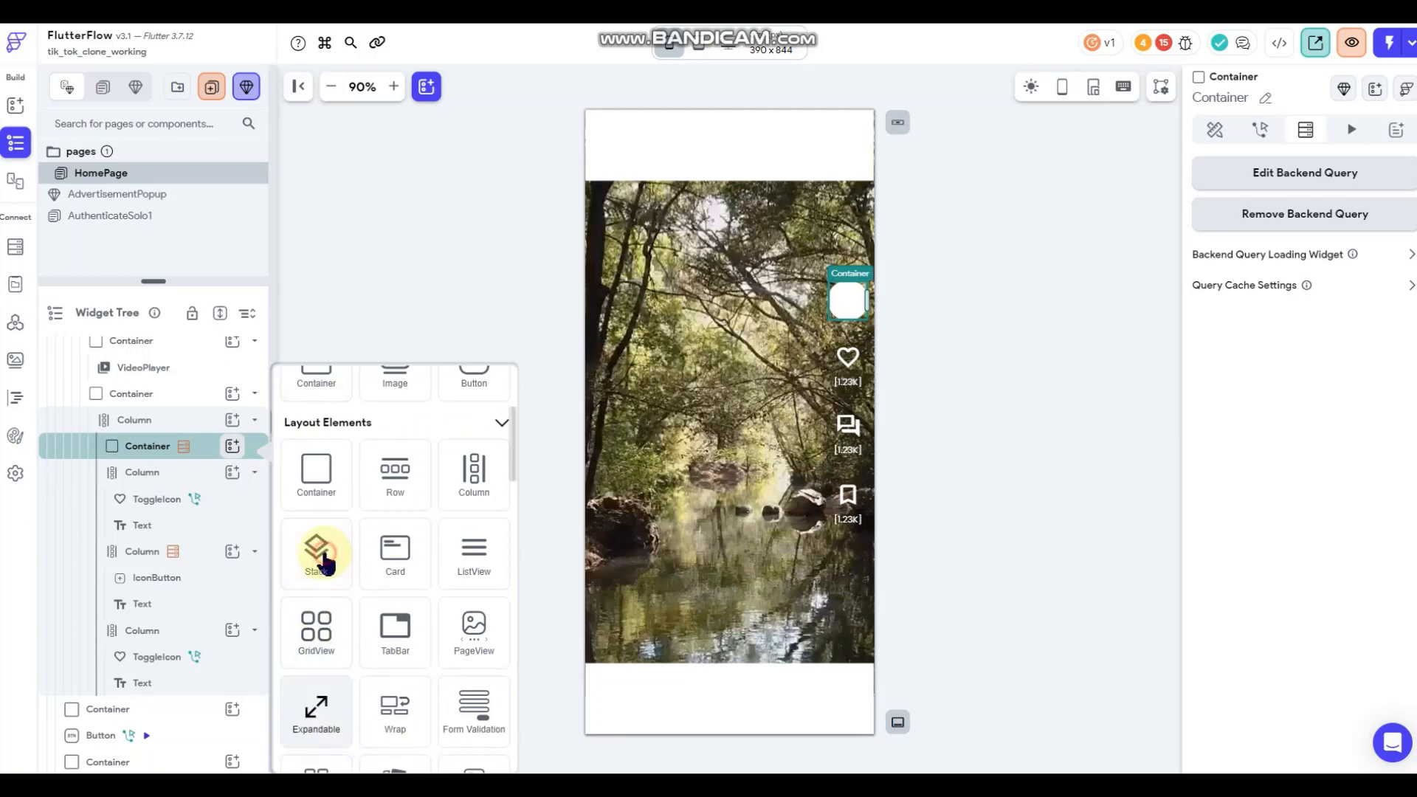
click(324, 561)
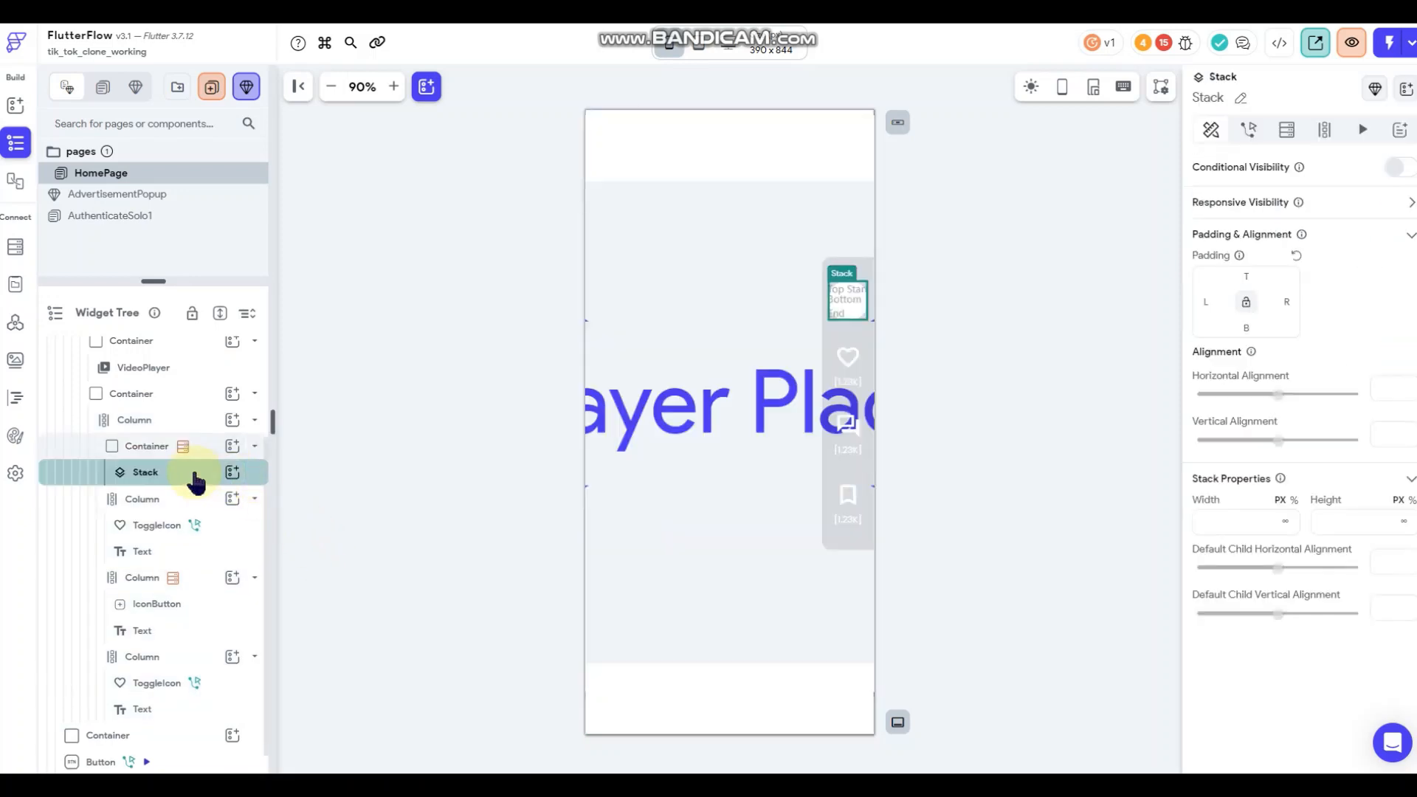
right_click(184, 478)
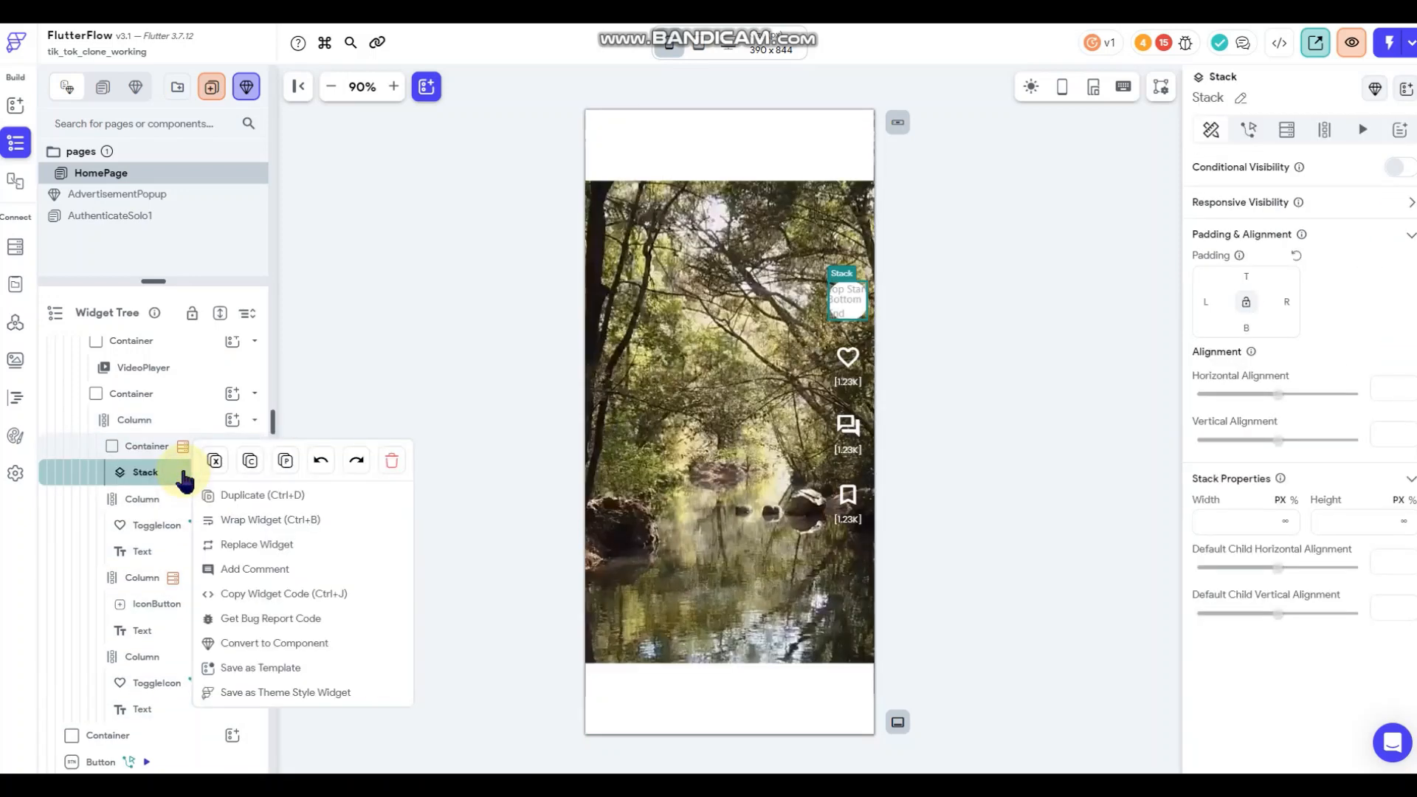
click(285, 459)
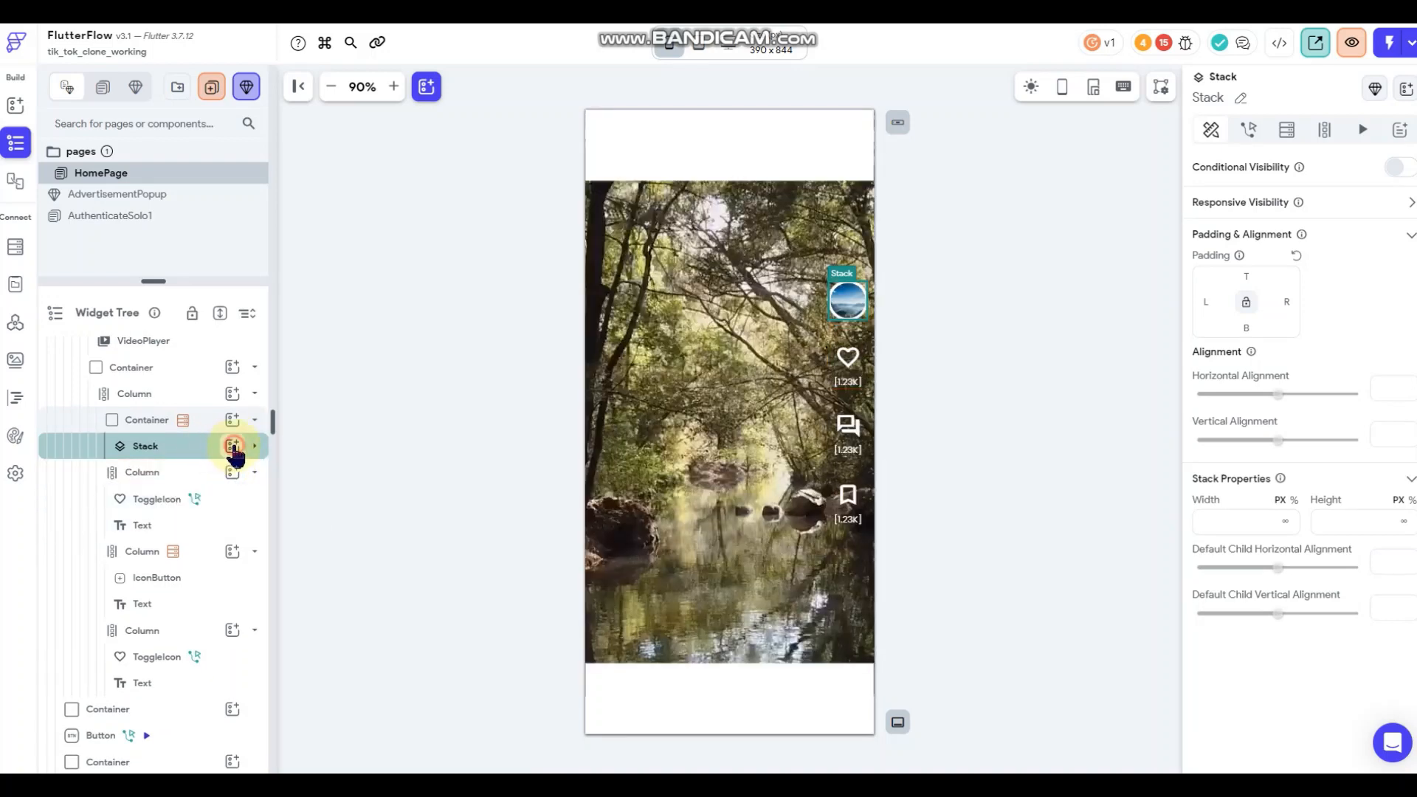
Add an Icon to the profile image's Stack and set its vertical alignment to 1.
click(233, 446)
scroll(360, 578, down, 5)
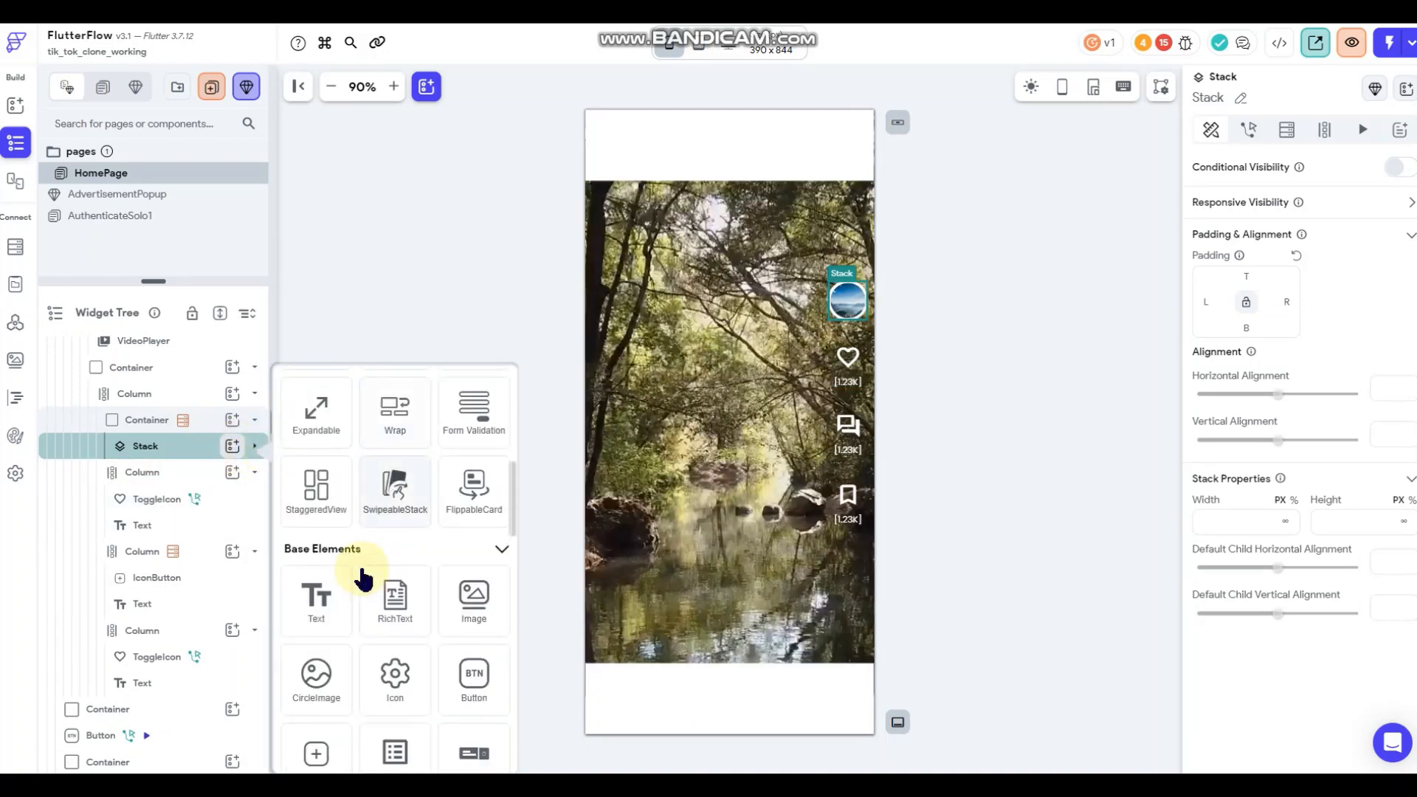
scroll(361, 580, down, 1)
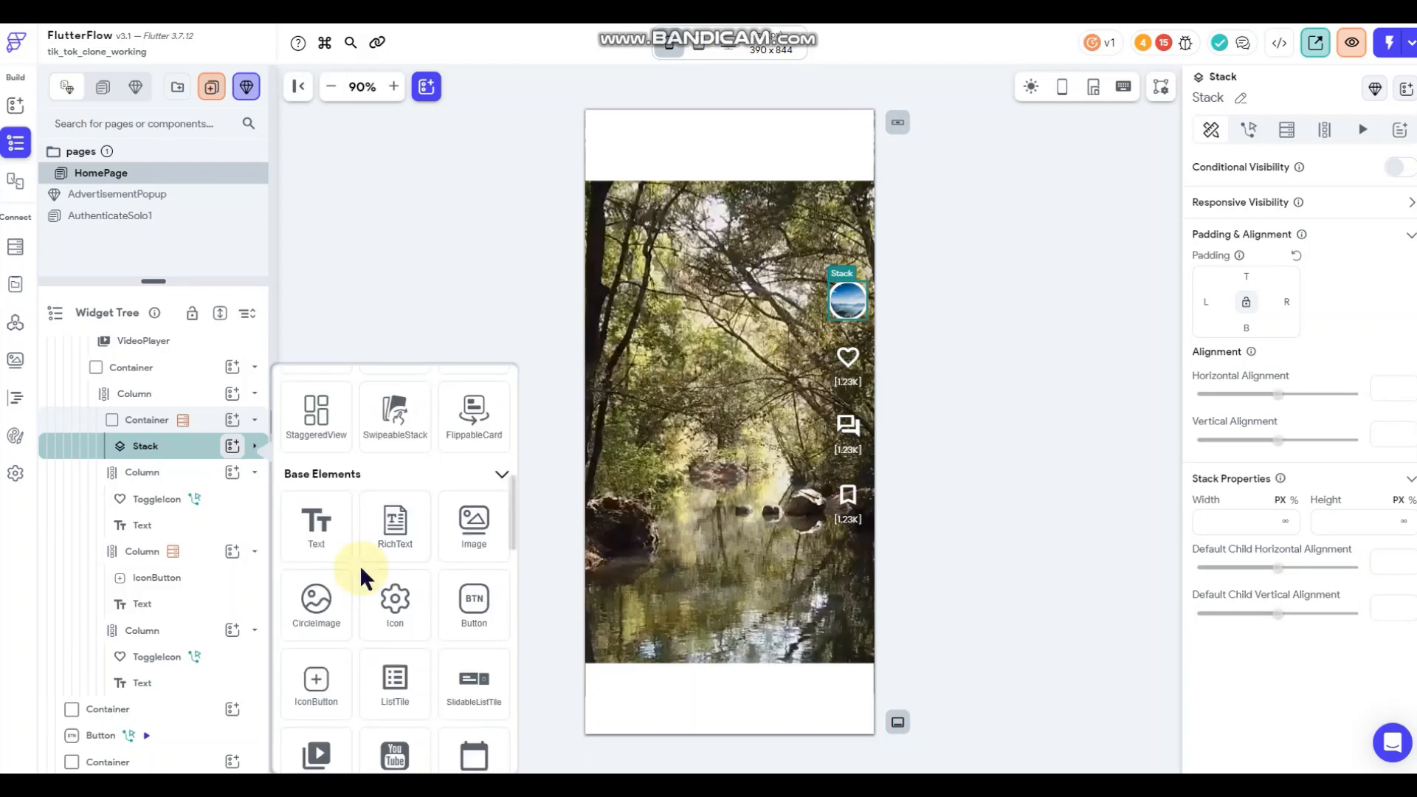
scroll(362, 577, down, 1)
click(393, 530)
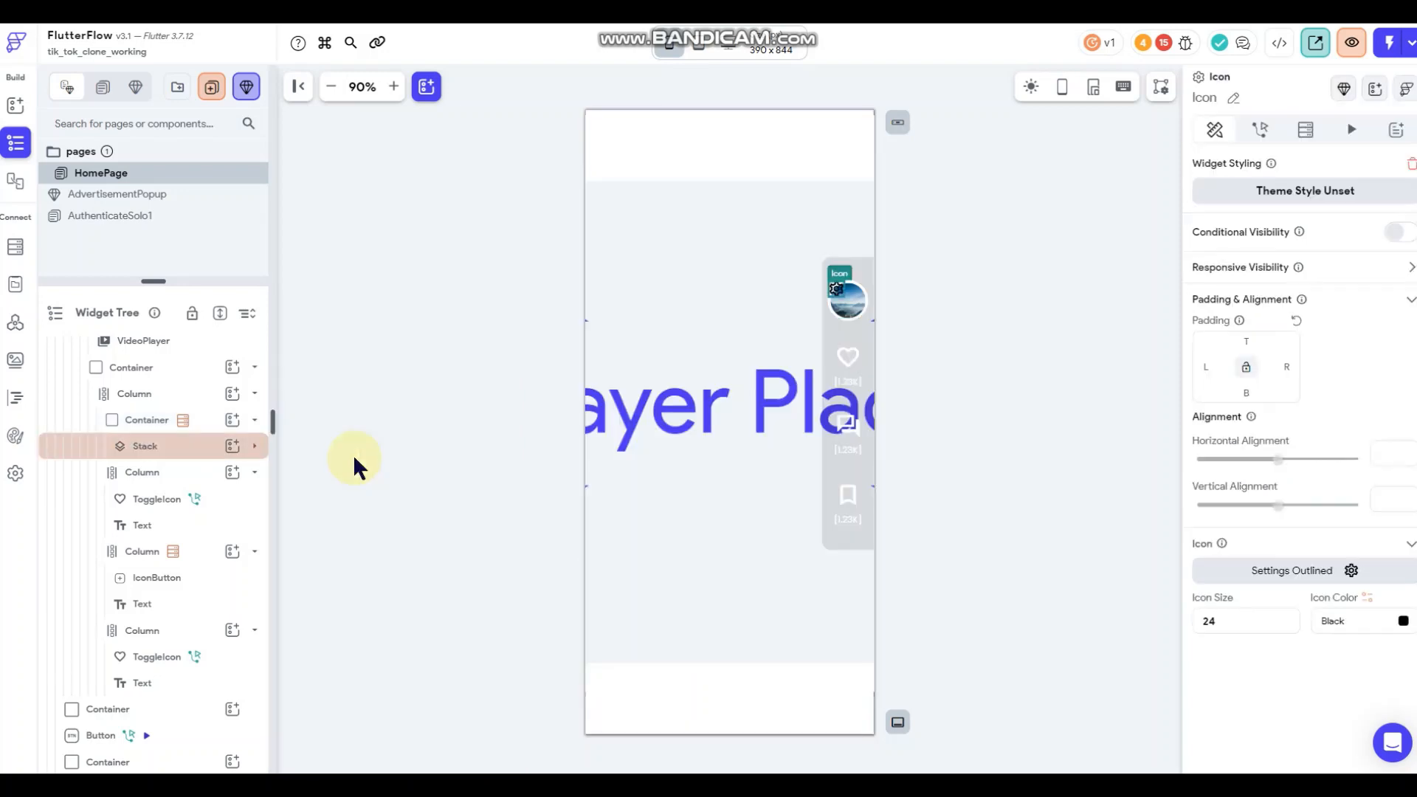
drag(1278, 505, 1367, 509)
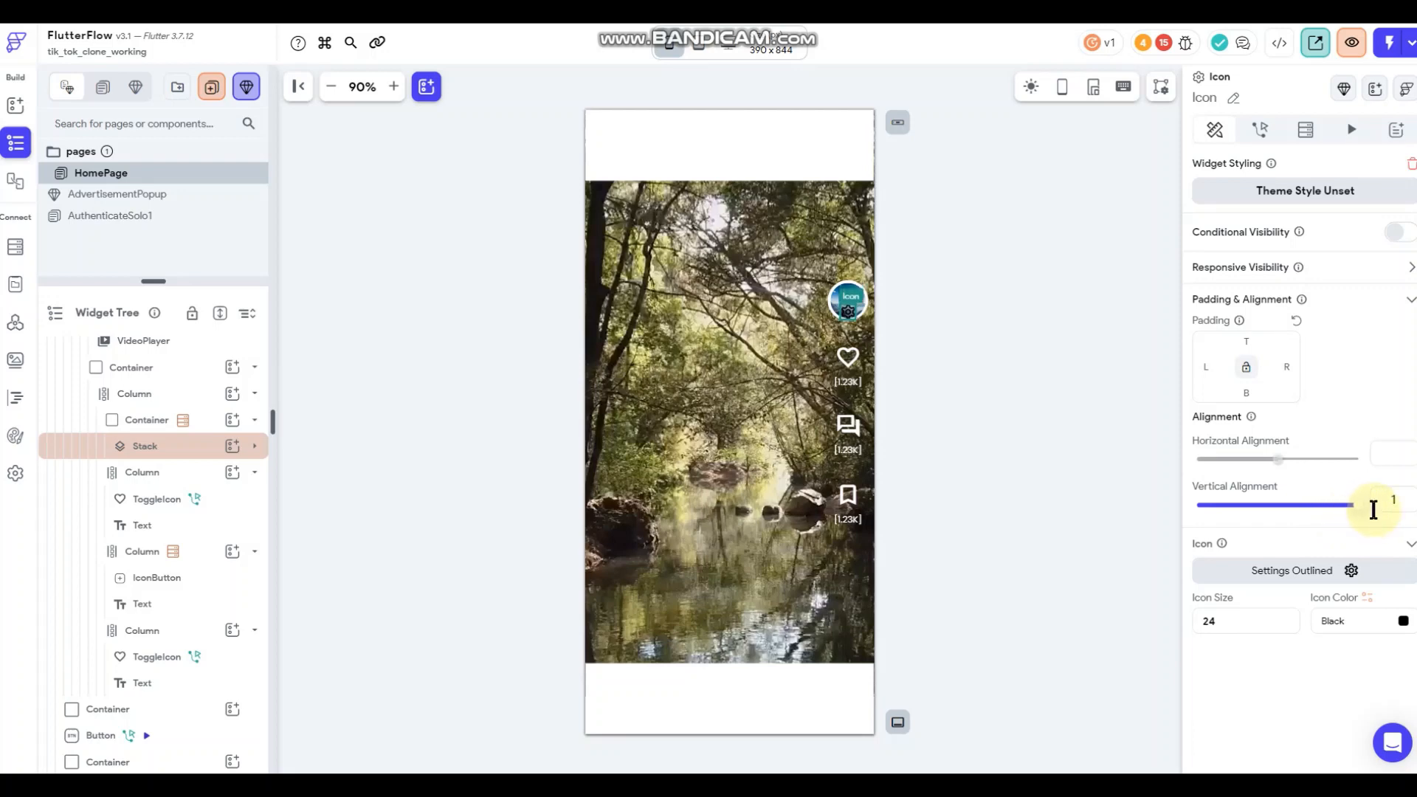
Change the new Icon to Add Circle and its color to the Alternate theme color.
click(1263, 575)
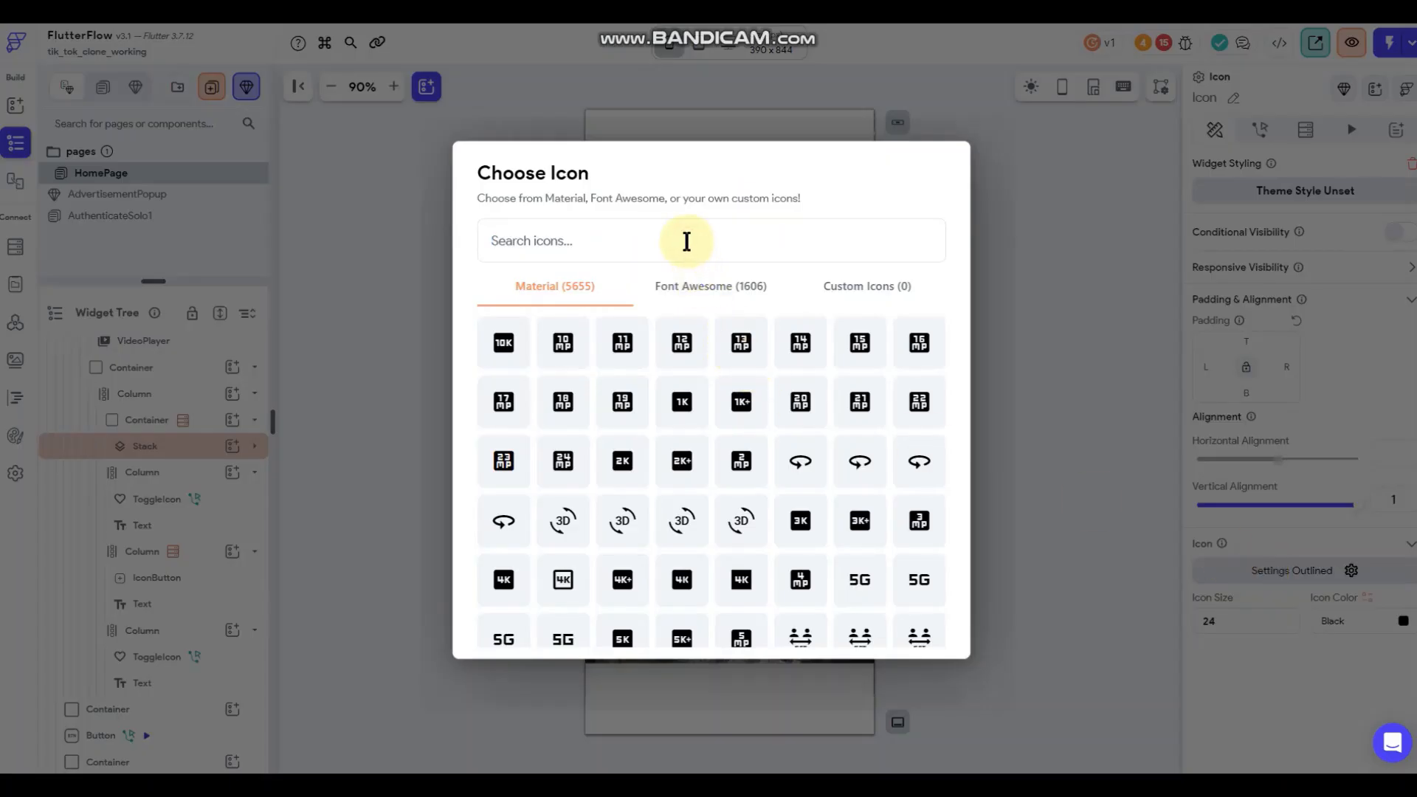
text(add)
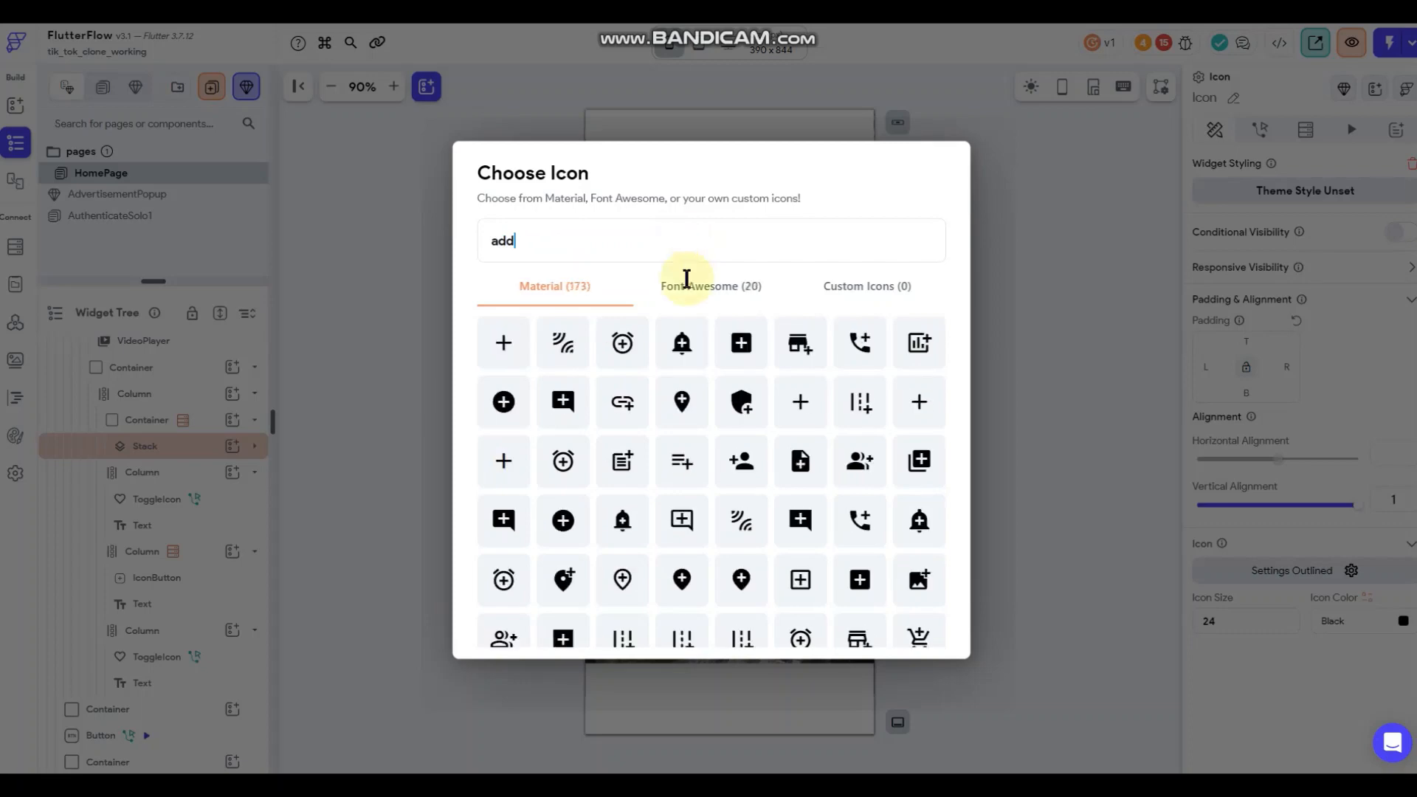
click(503, 404)
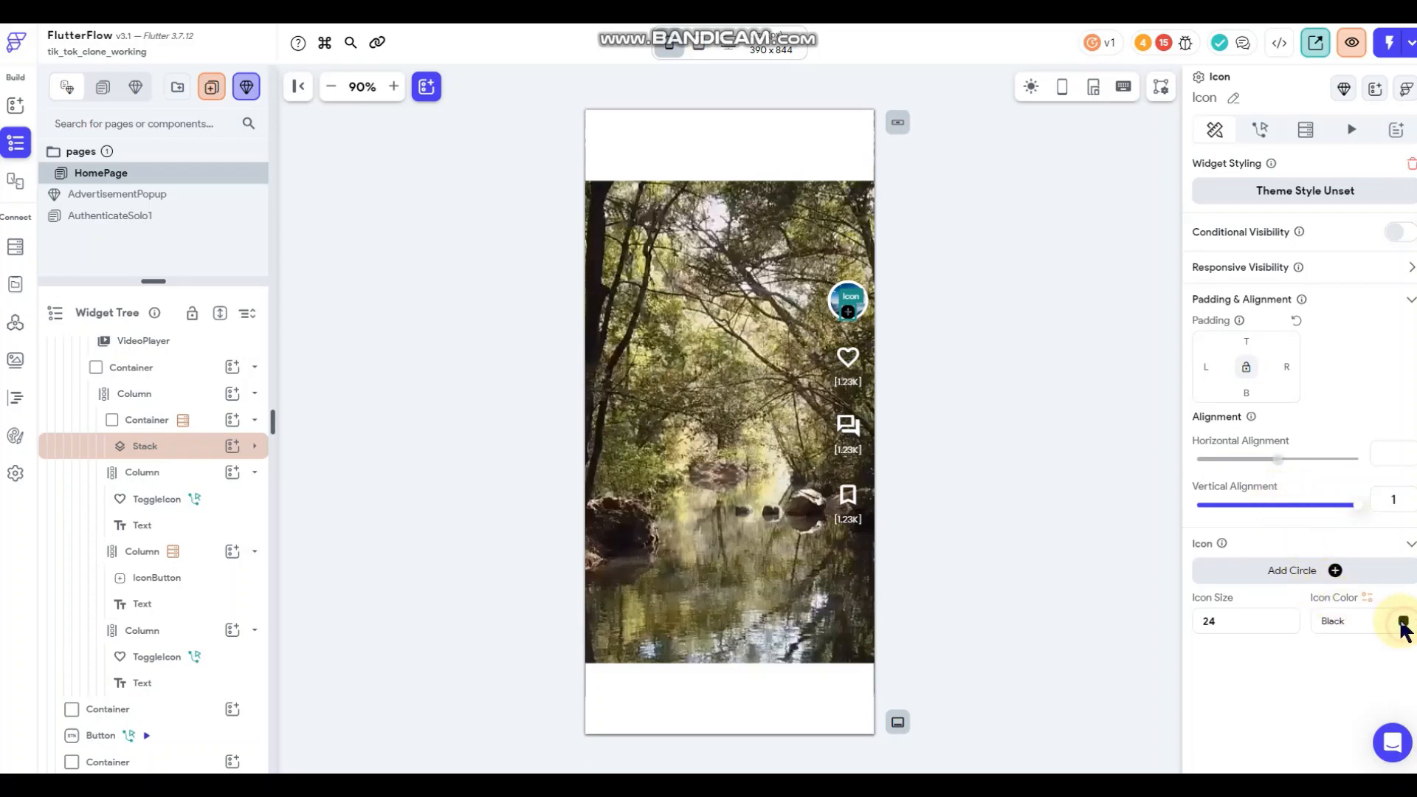
click(1401, 621)
click(930, 353)
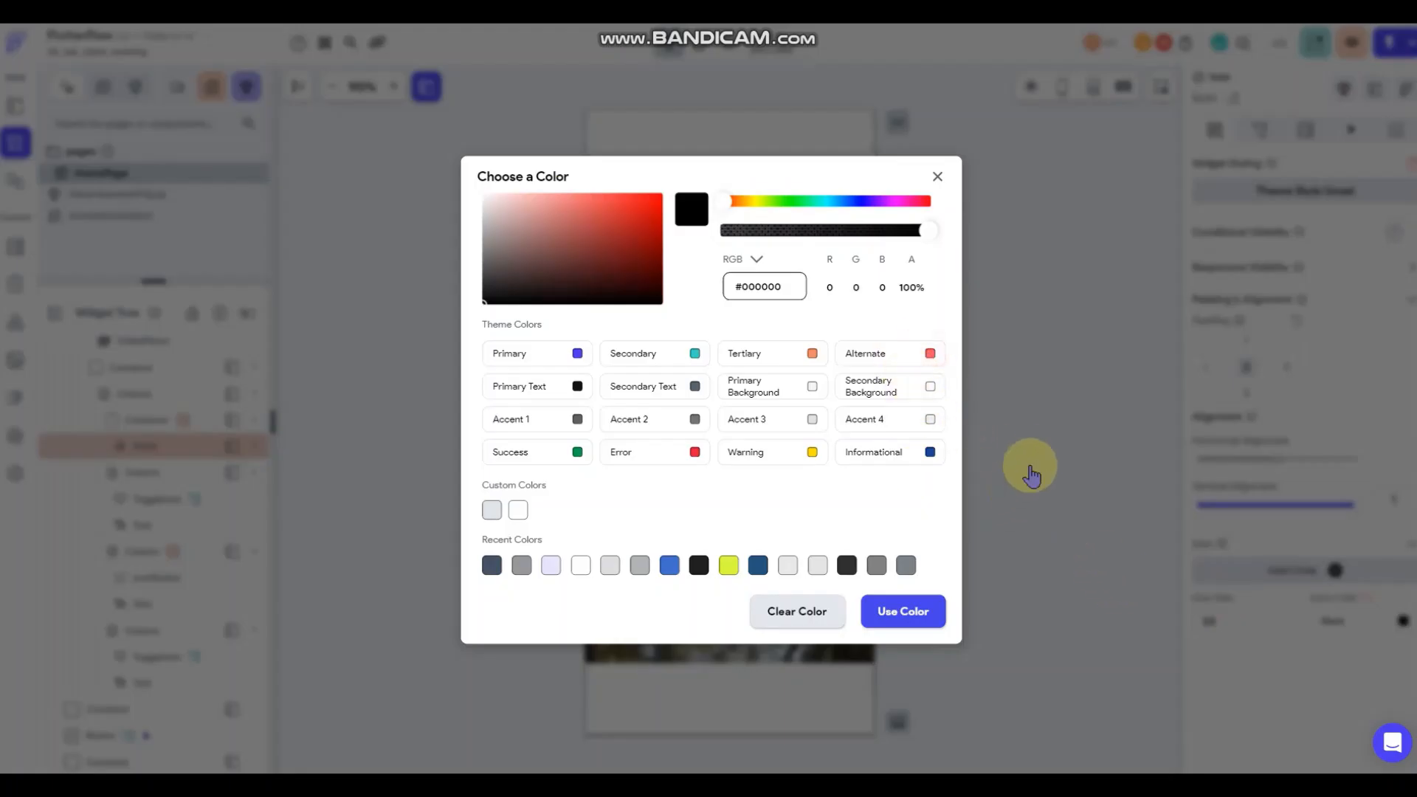
click(999, 375)
click(1007, 377)
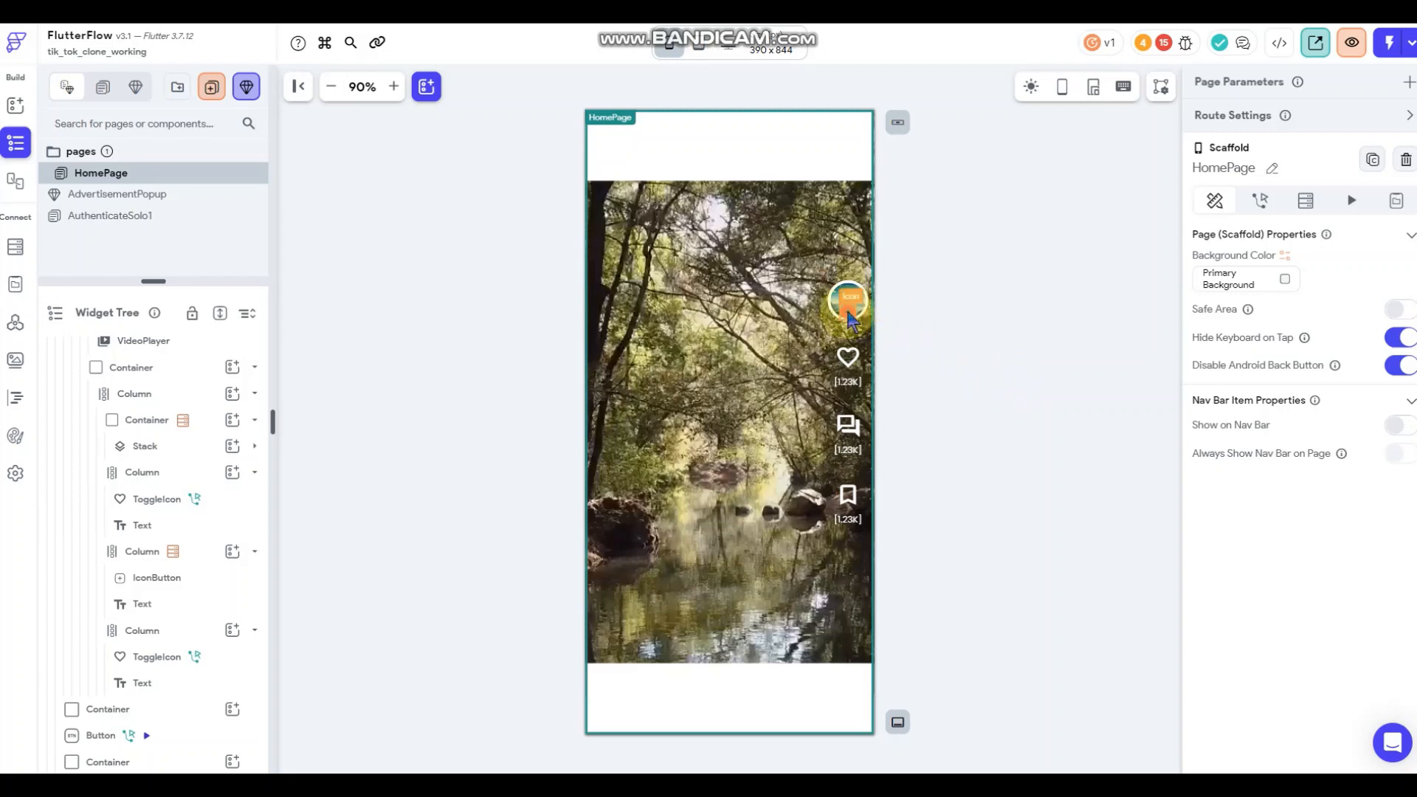
click(850, 317)
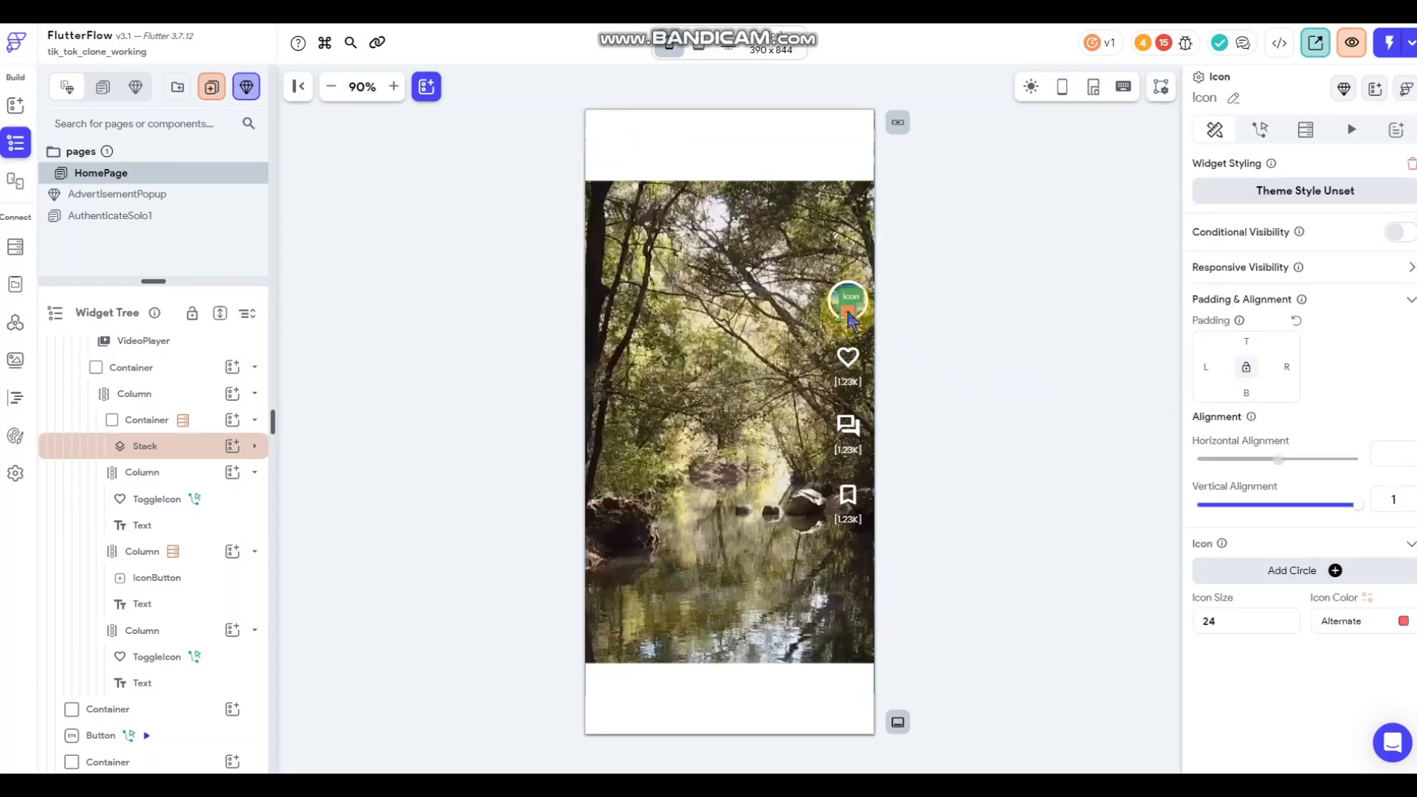
click(982, 418)
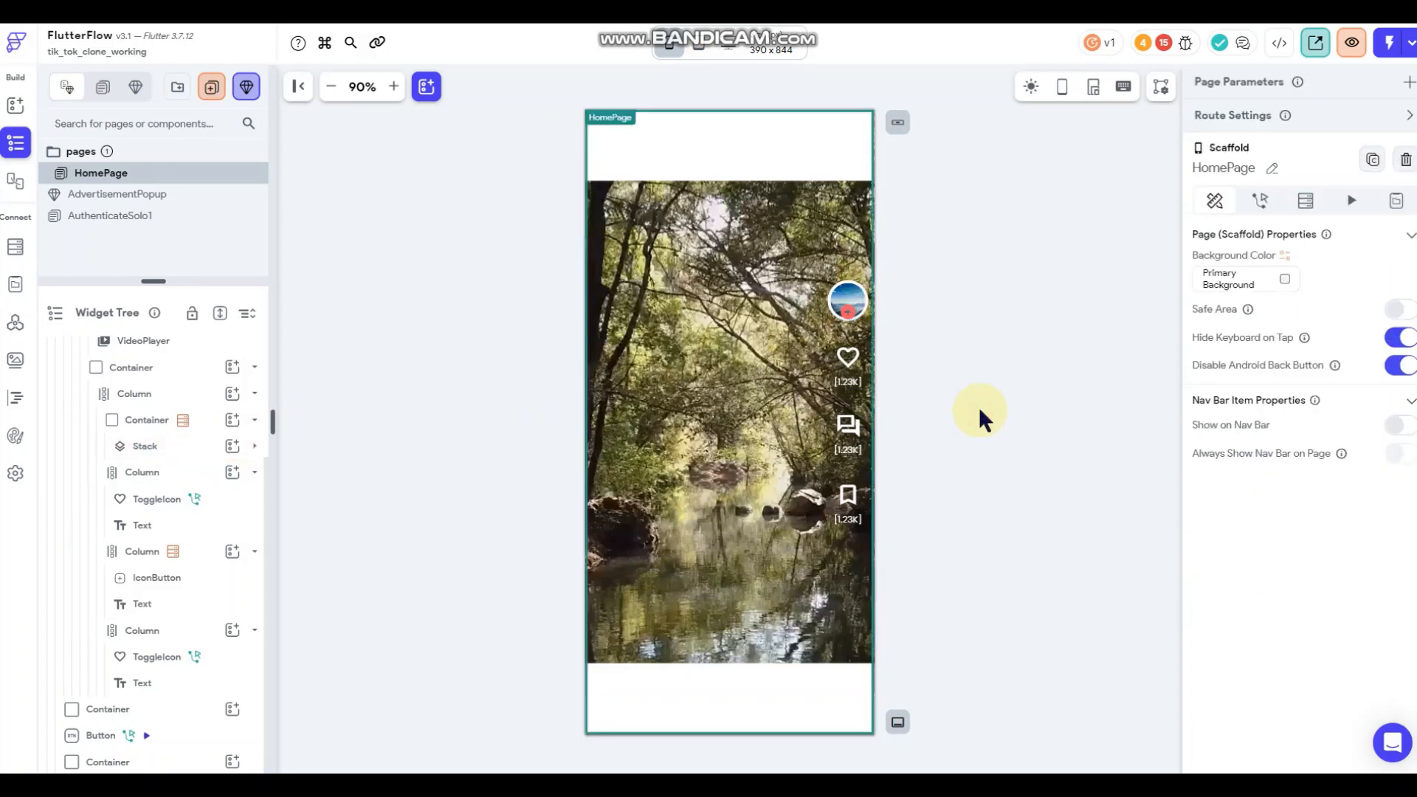
click(854, 323)
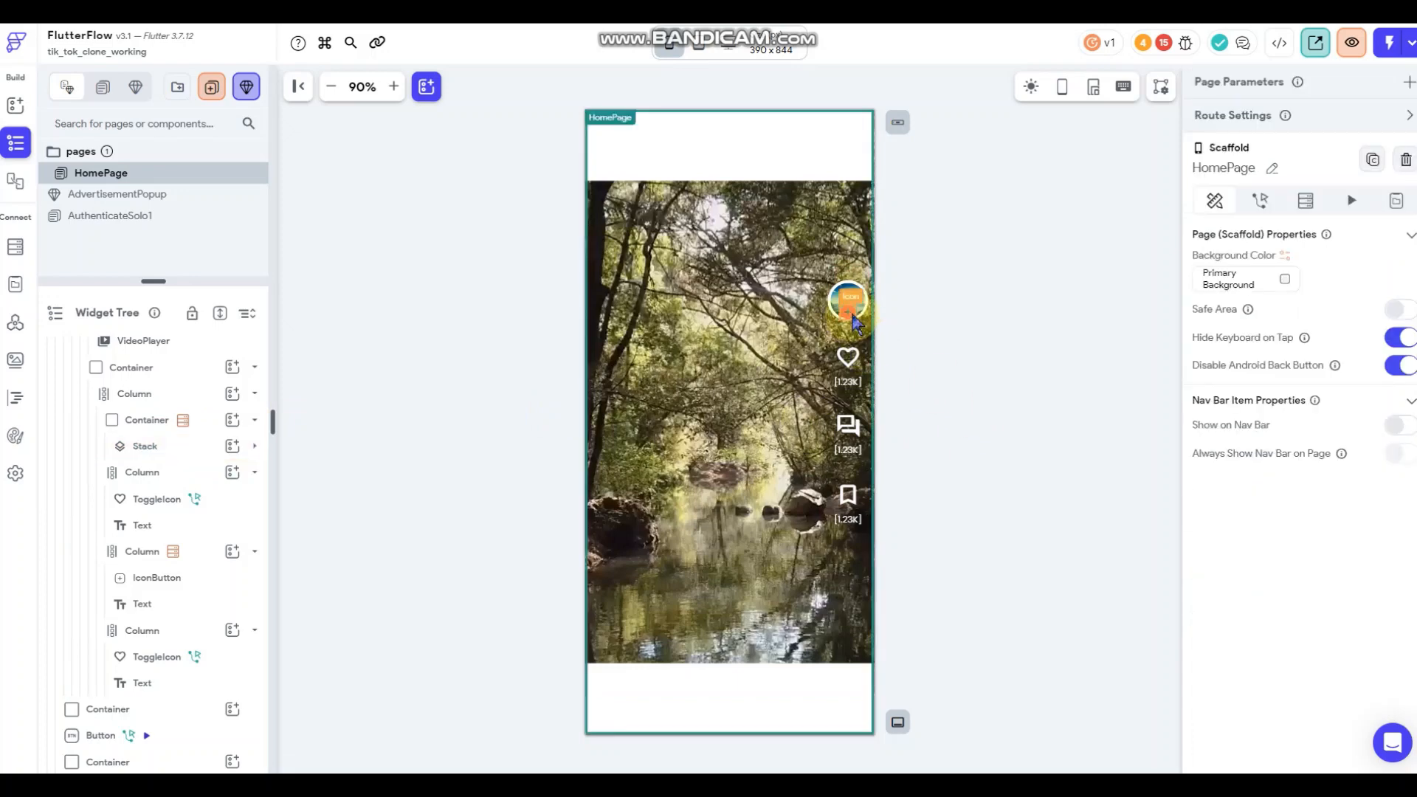
click(1029, 388)
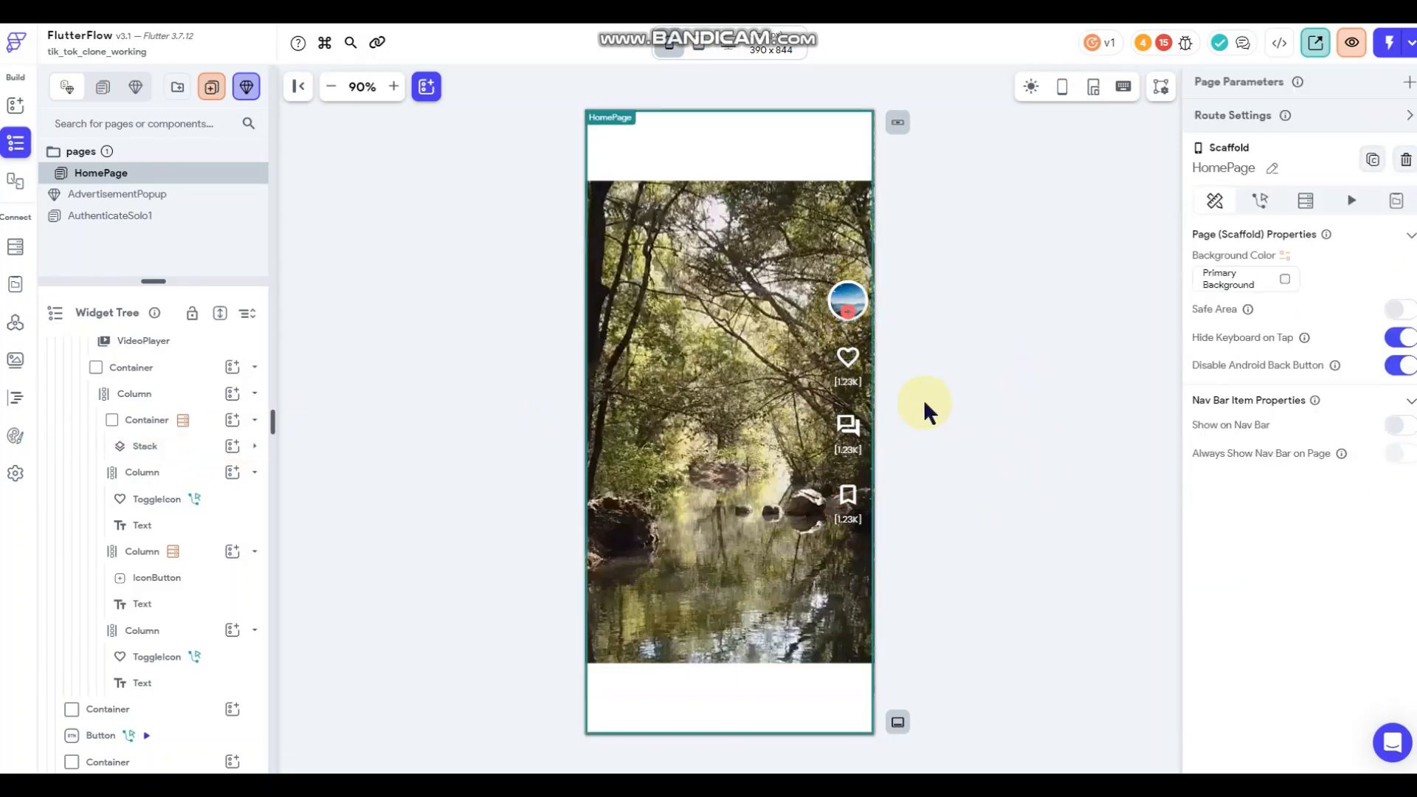
click(847, 306)
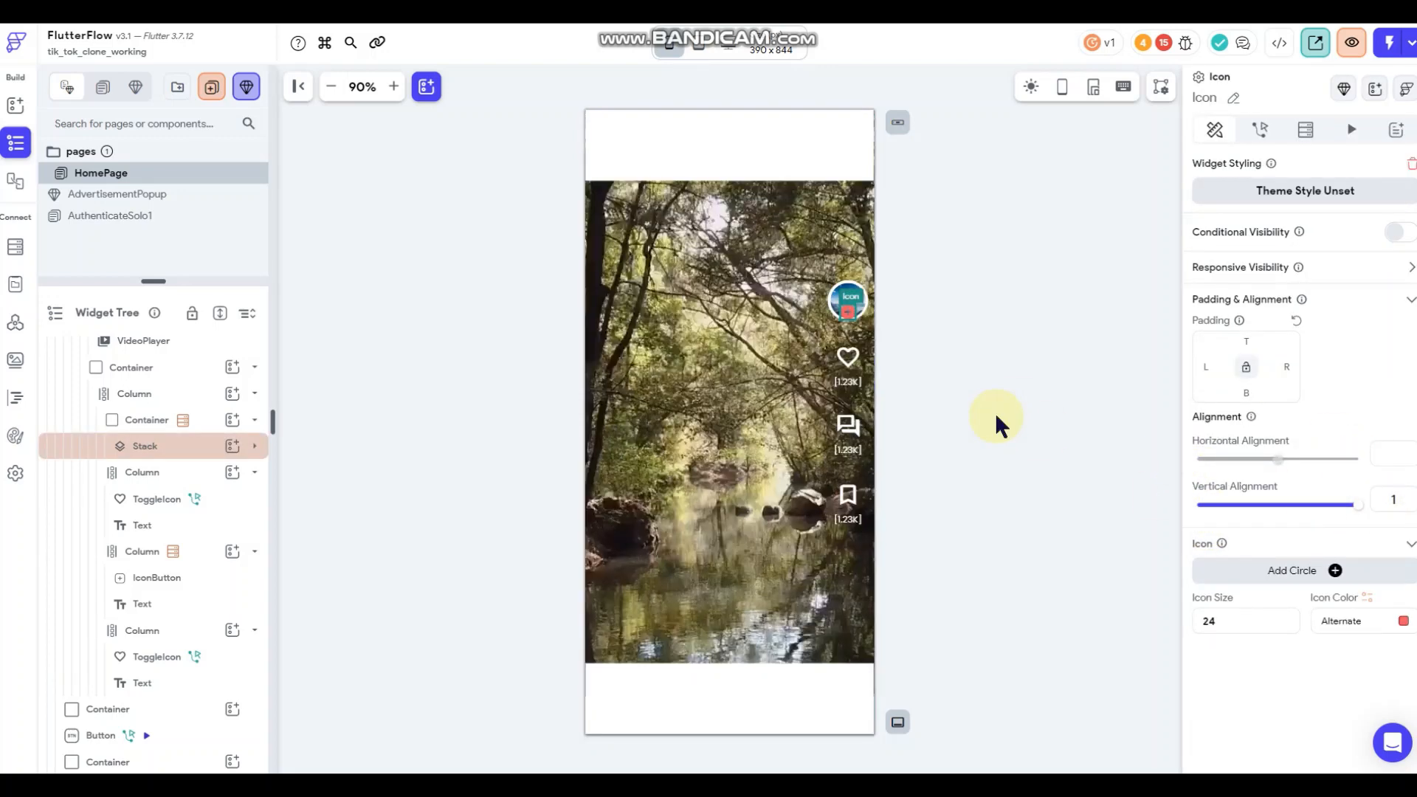
click(998, 422)
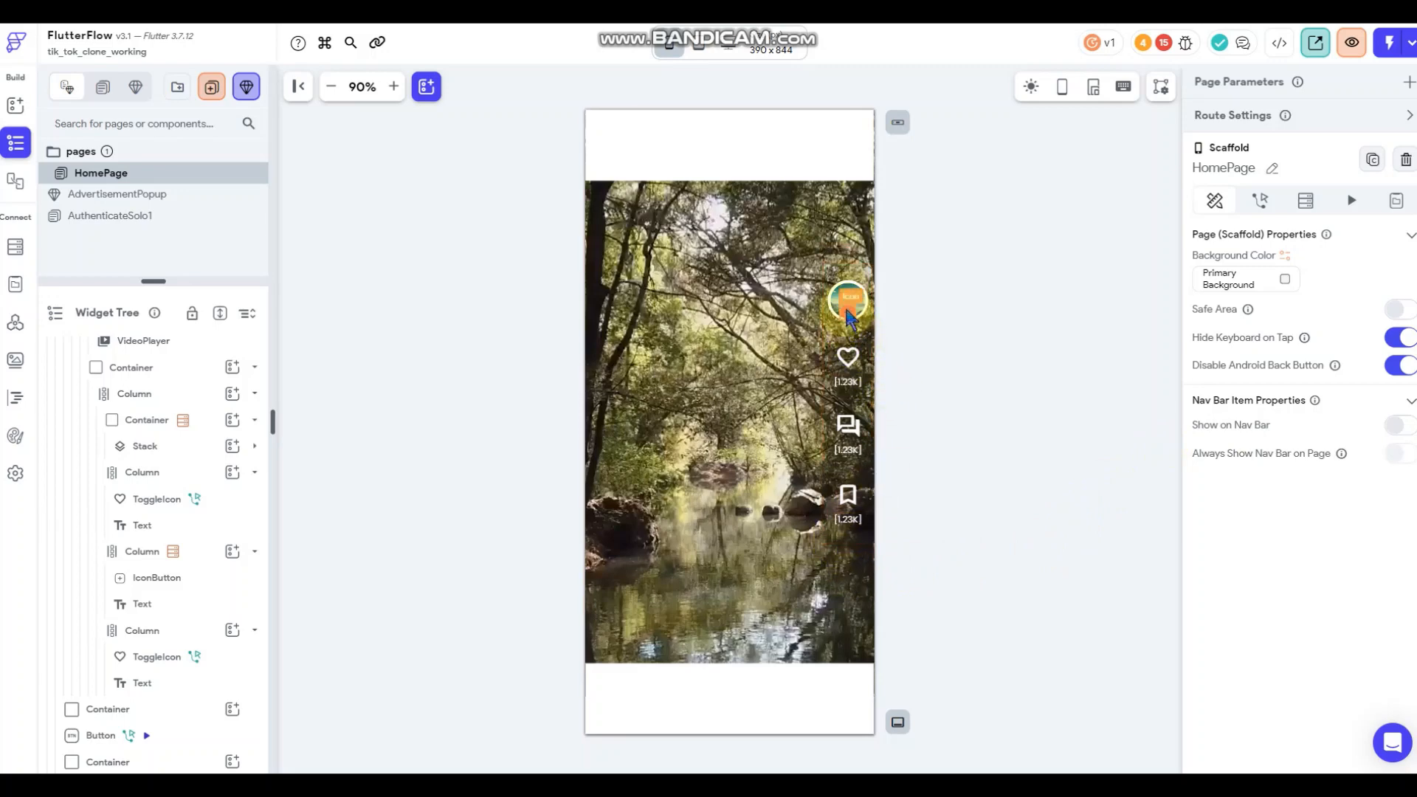
click(847, 317)
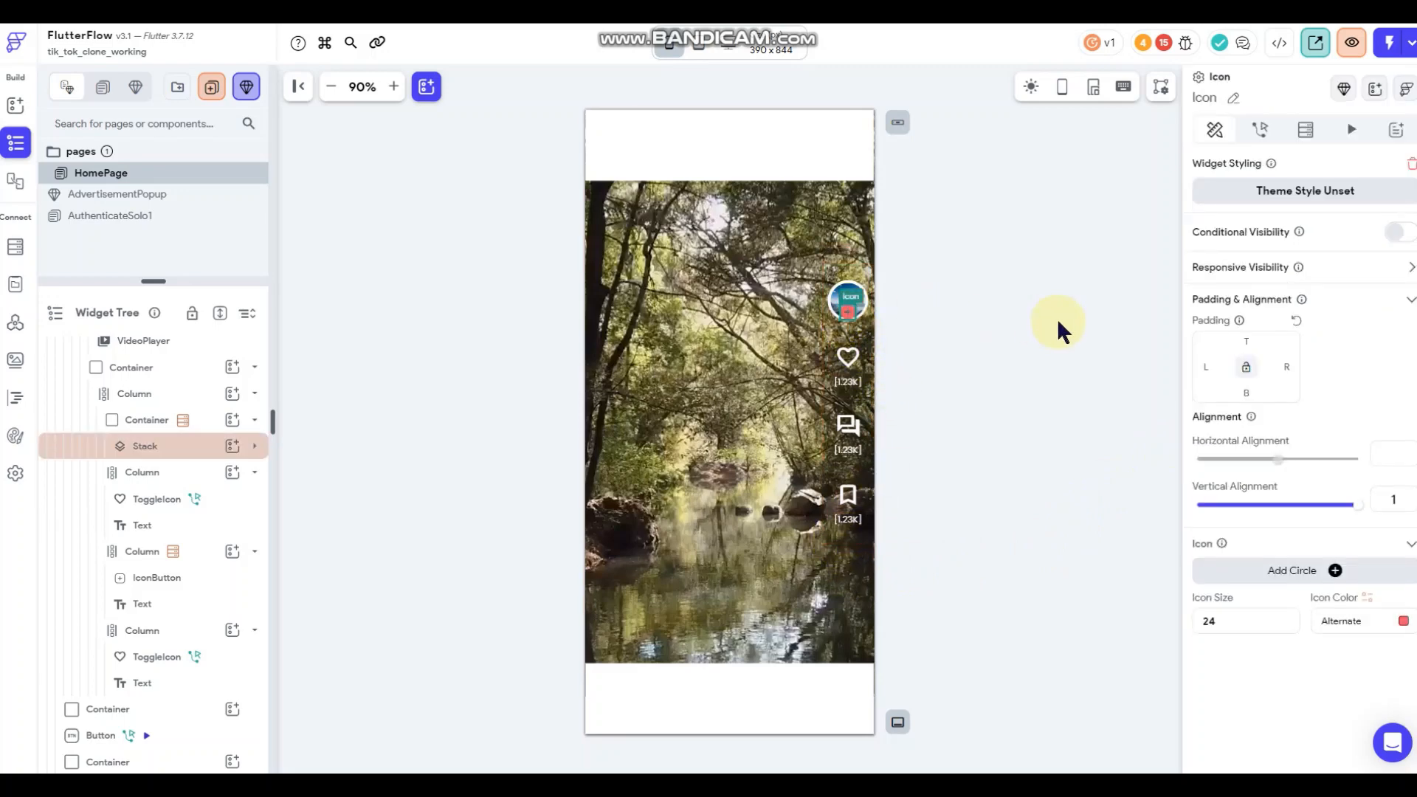
Review the field schema of the users collection, and return to the HomePage layout.
click(354, 243)
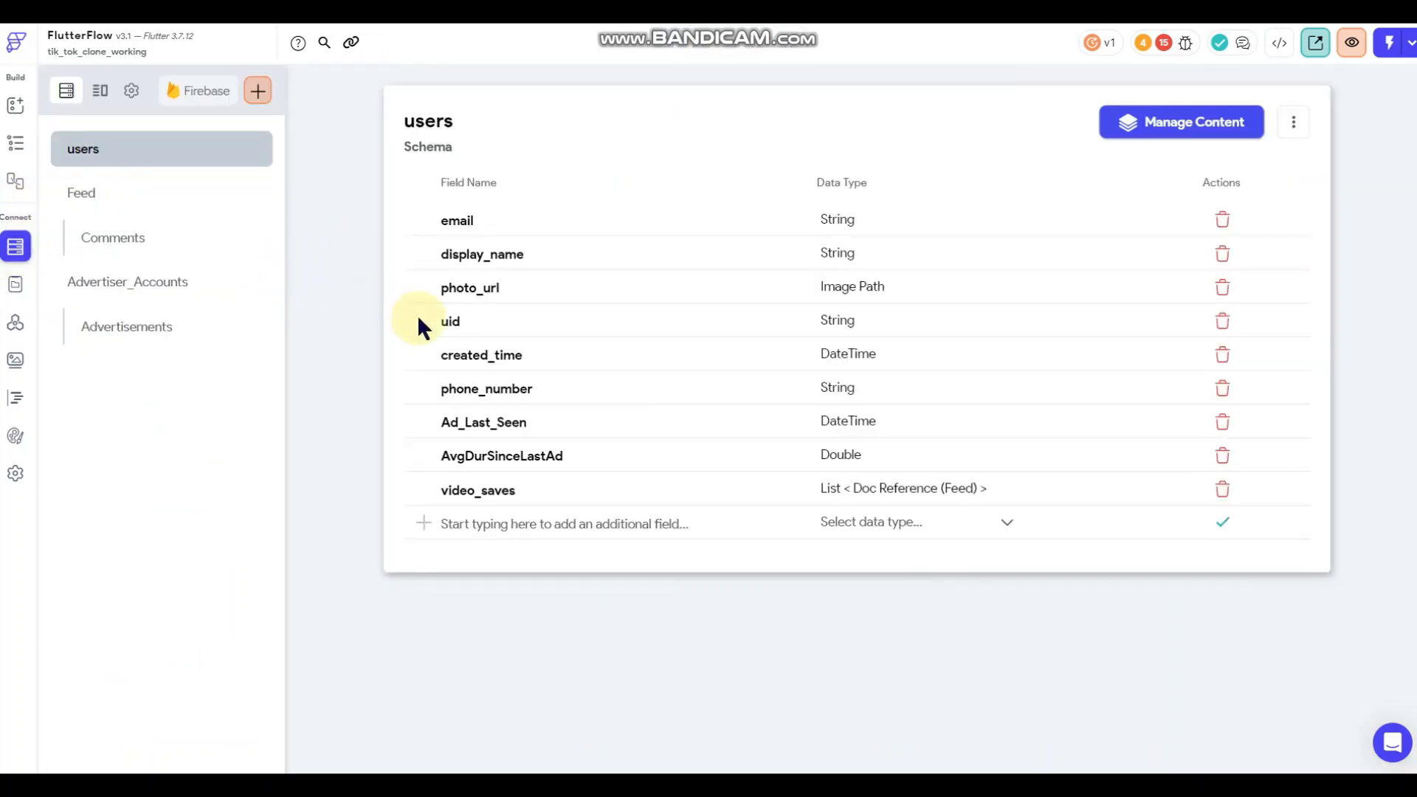
click(16, 142)
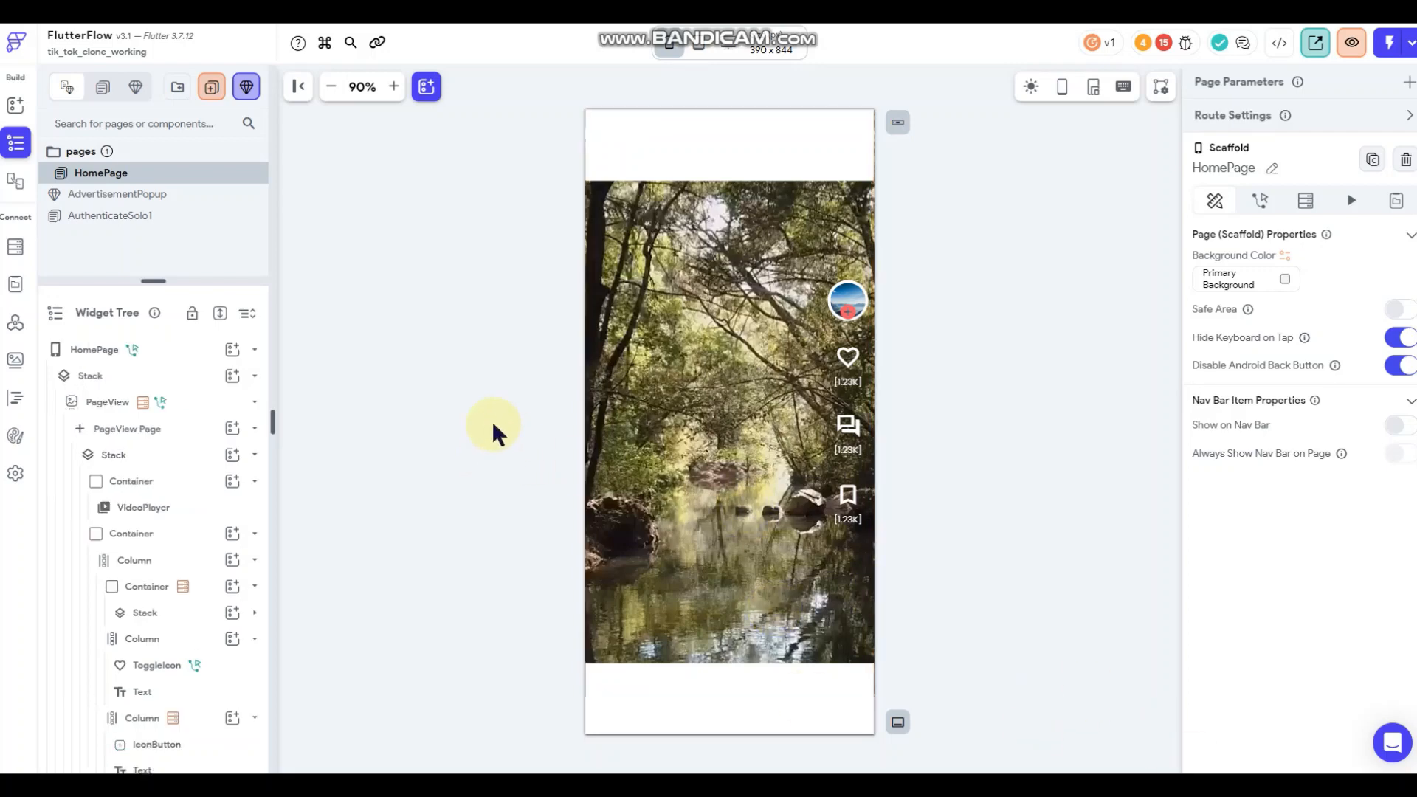
Add a Container to HomePage's top-level Stack and set its vertical alignment to 0.75.
click(428, 374)
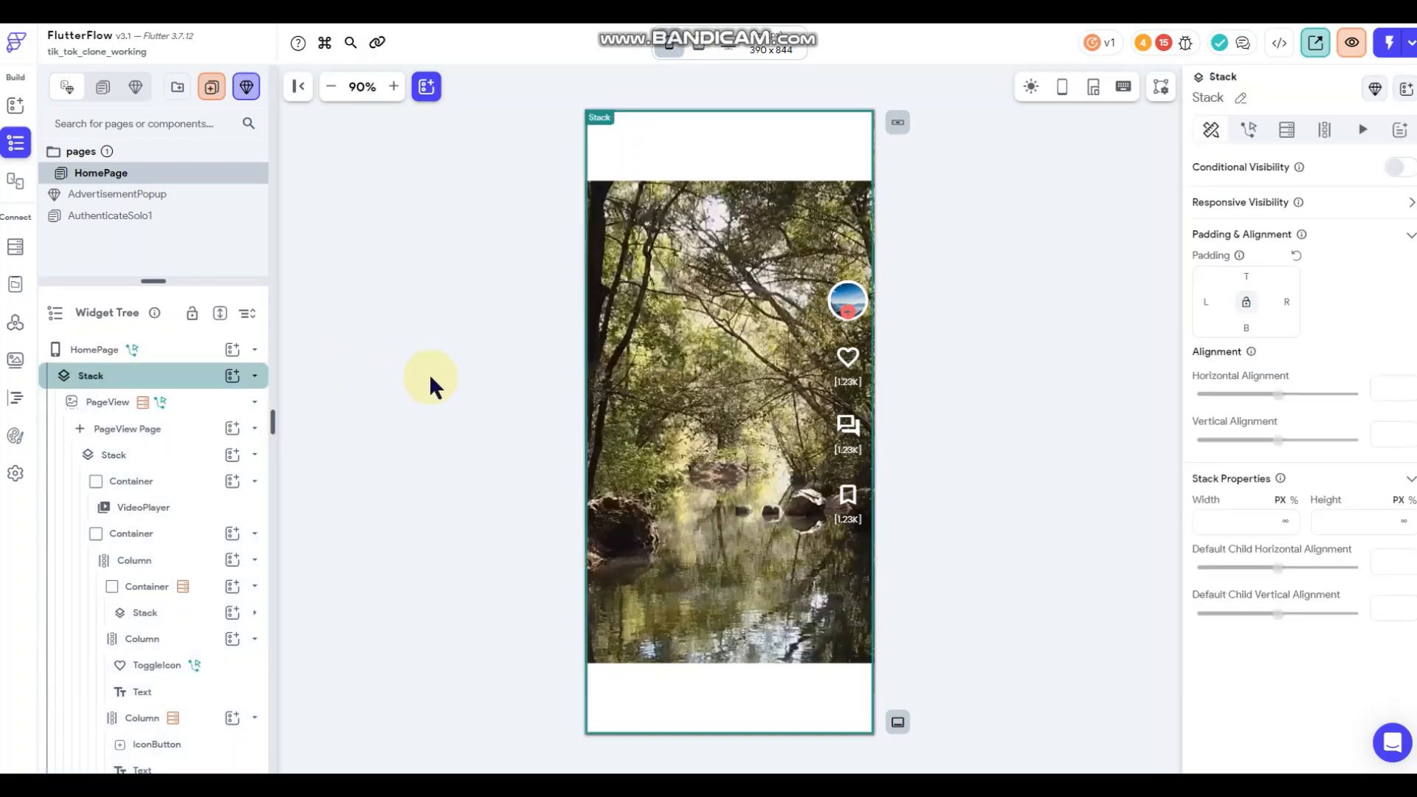
click(231, 378)
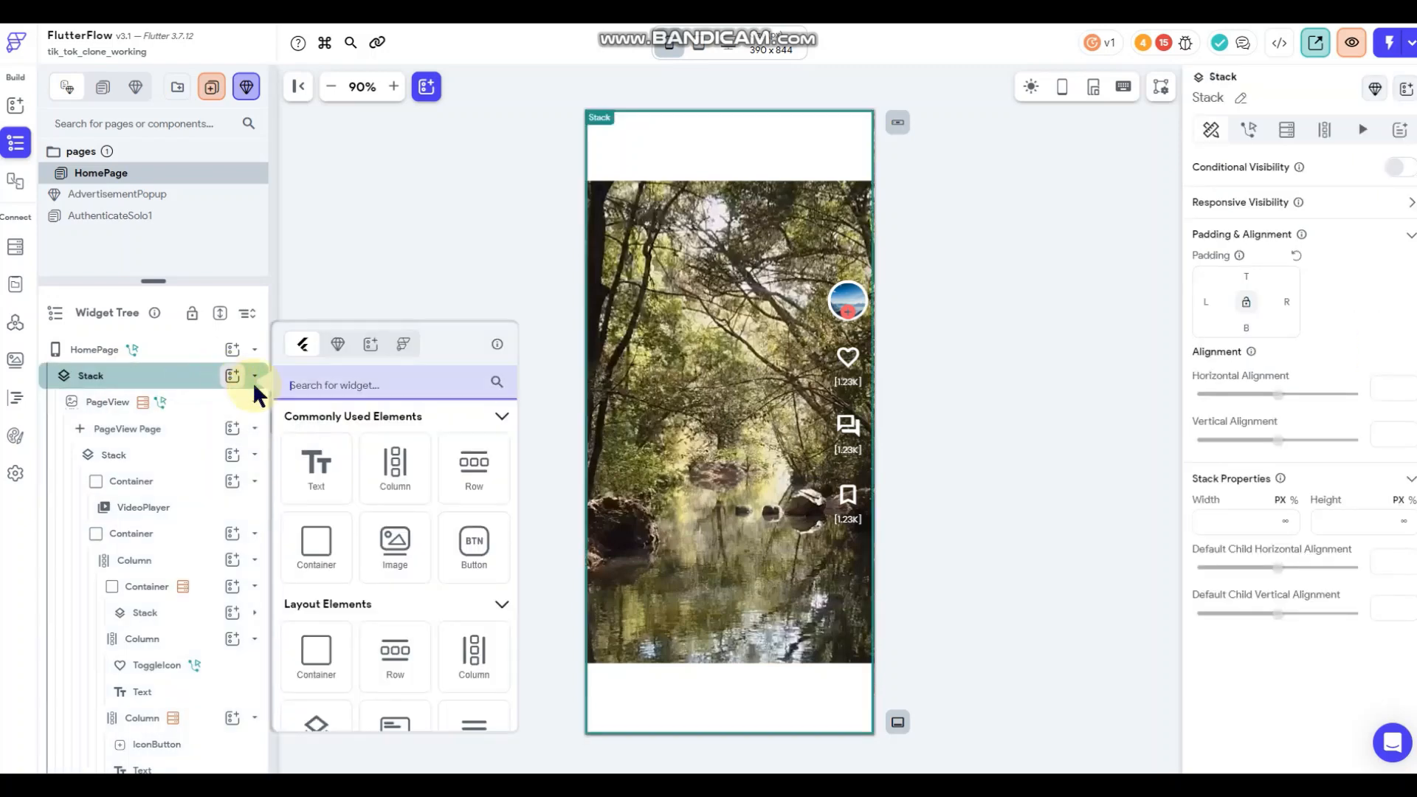
click(316, 538)
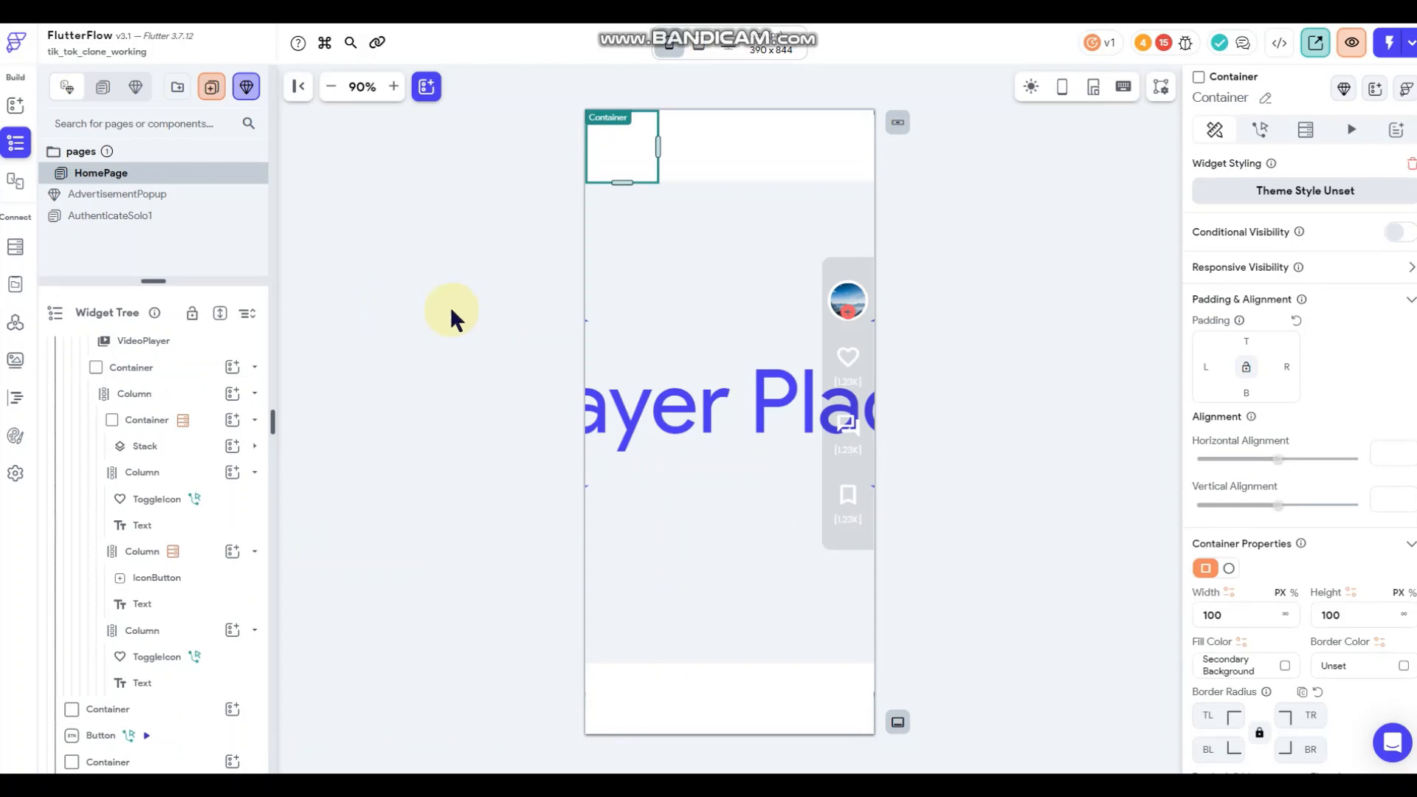
click(1277, 505)
drag(1277, 506, 1339, 511)
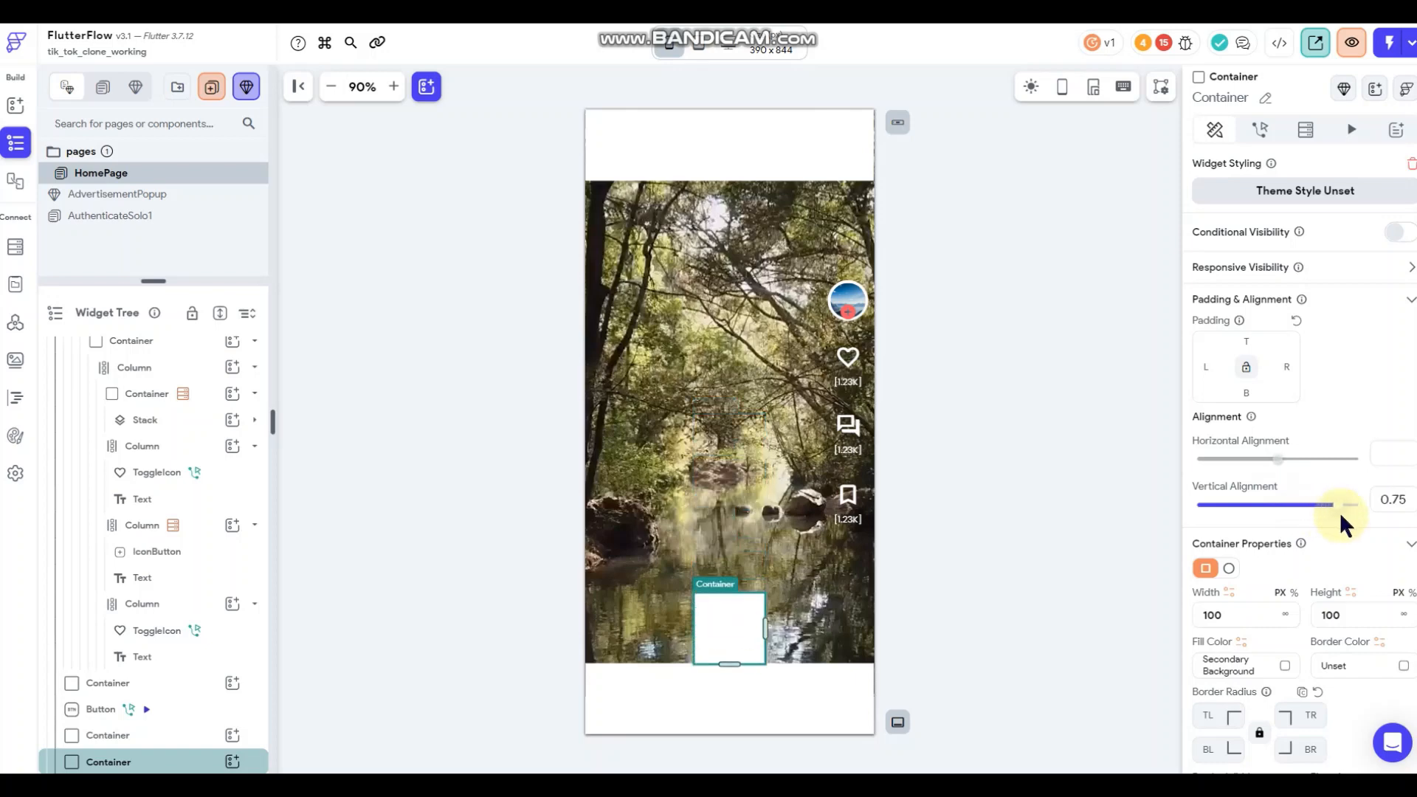
click(1009, 491)
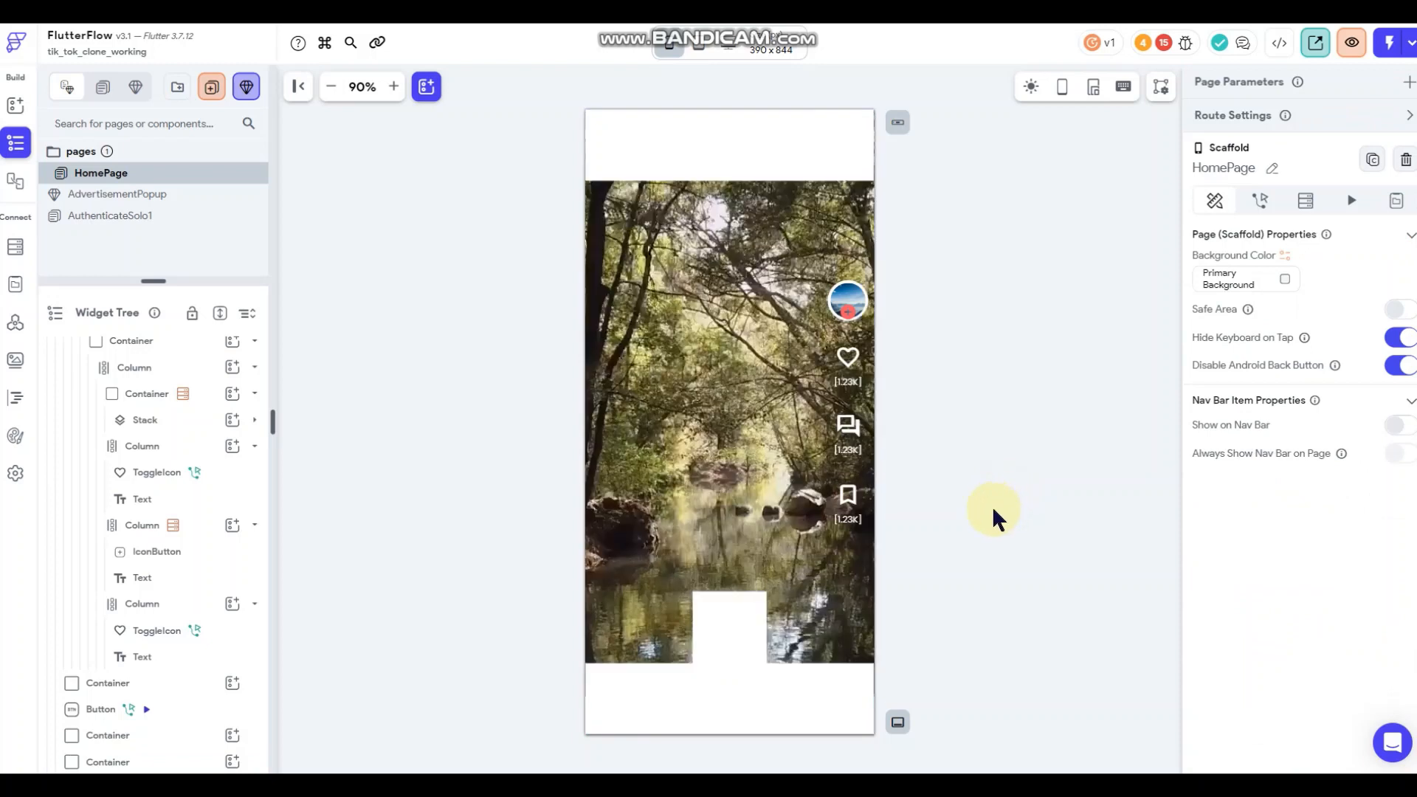
Set the lower overlay Container's width to infinite and its left padding to 20.
click(709, 642)
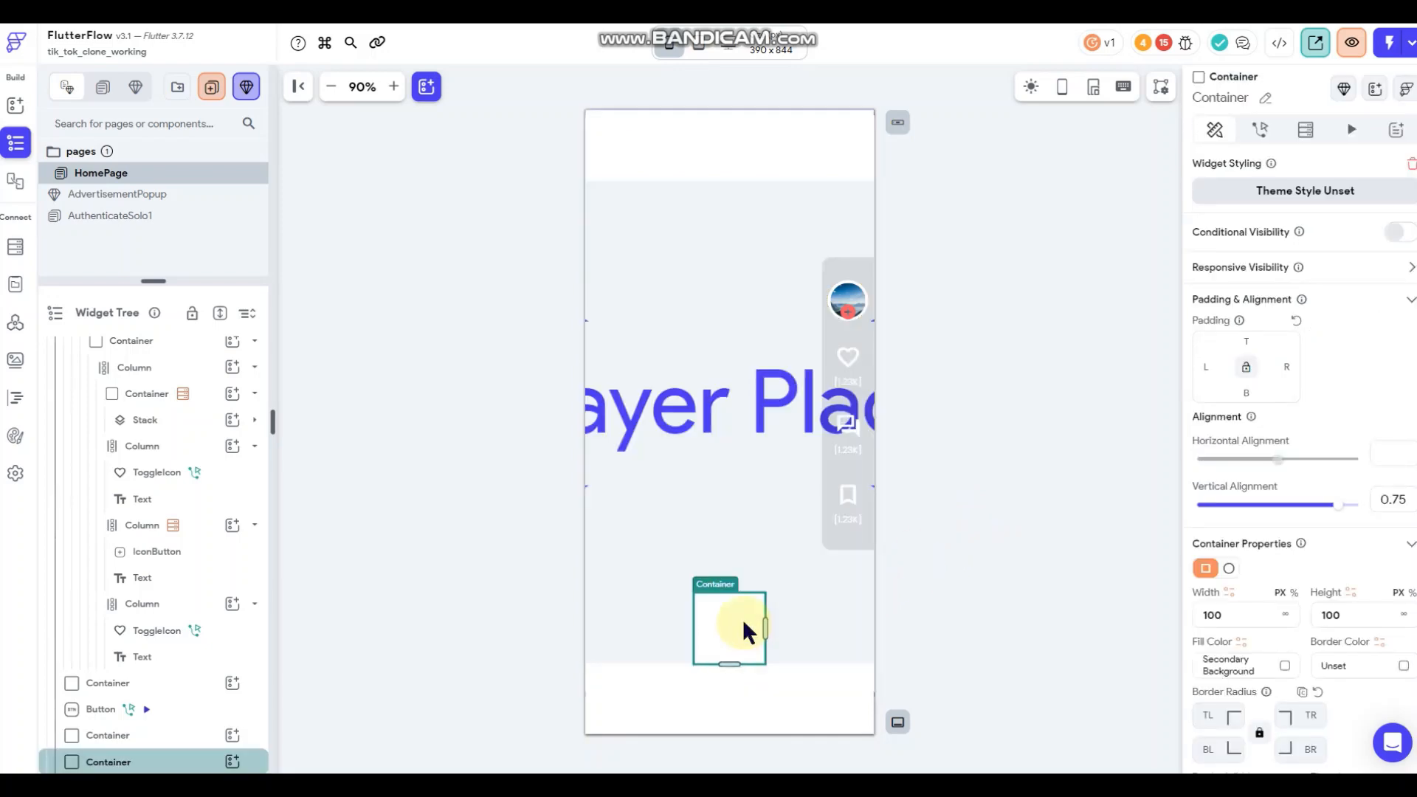
click(1286, 616)
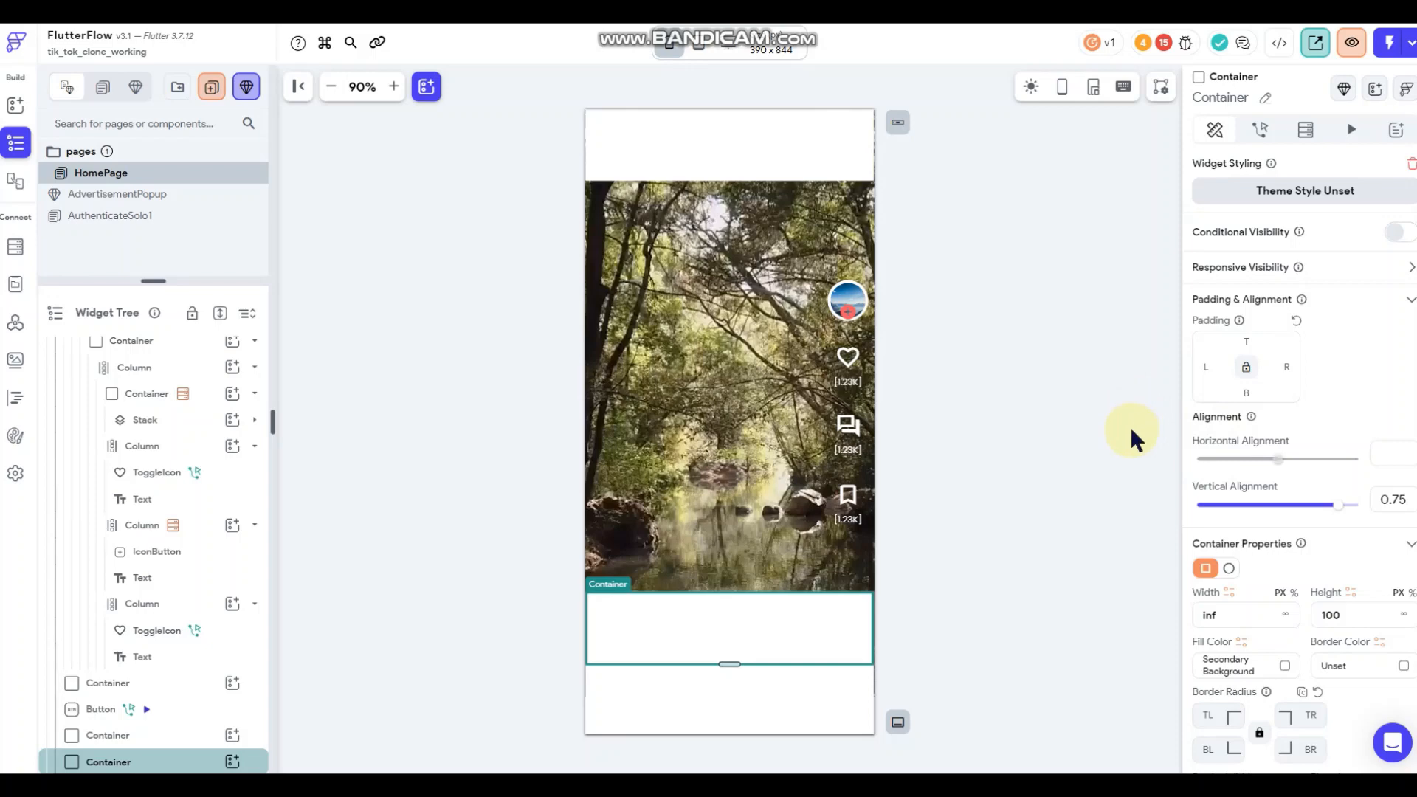
text(20)
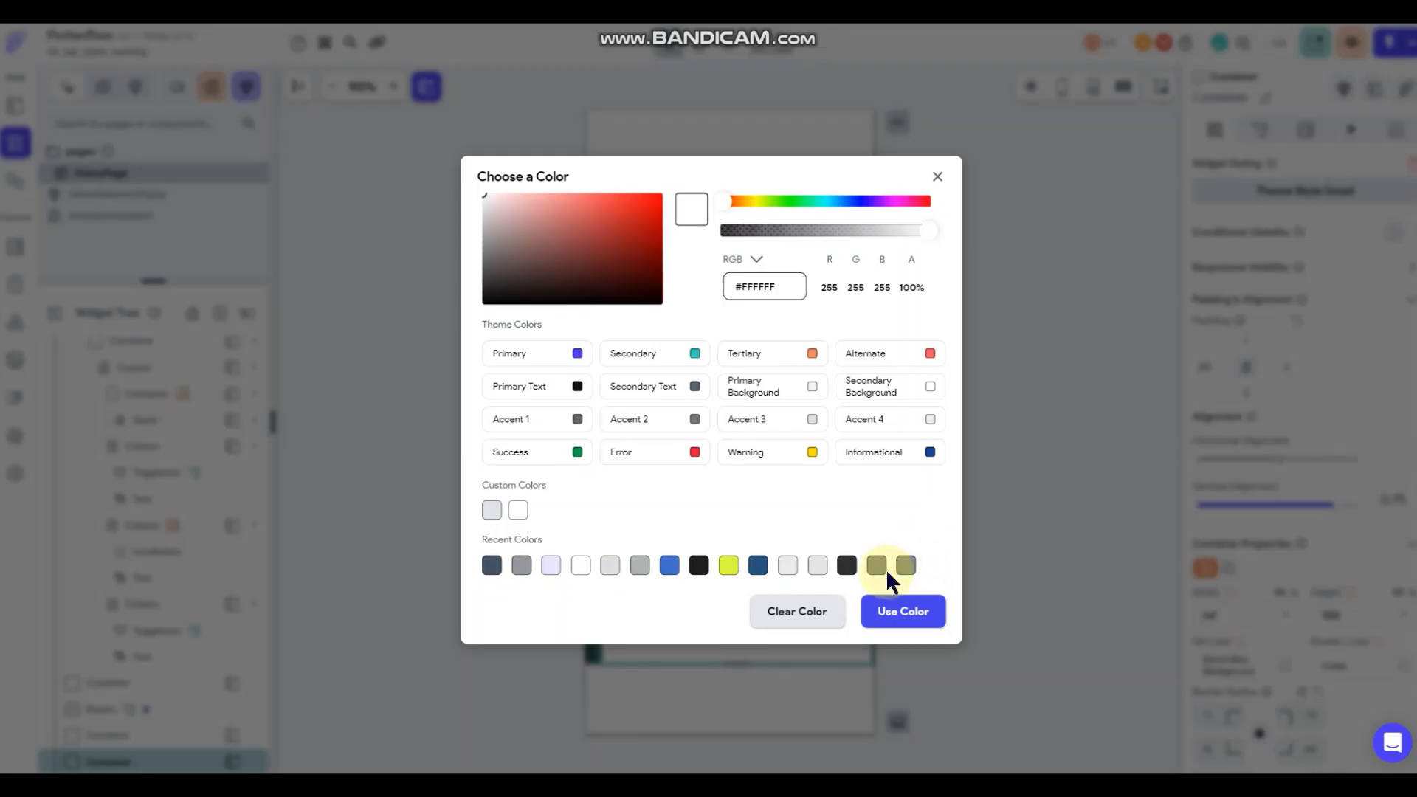
Change the Container's fill color to the translucent dark #14101213 with 8% opacity.
click(885, 568)
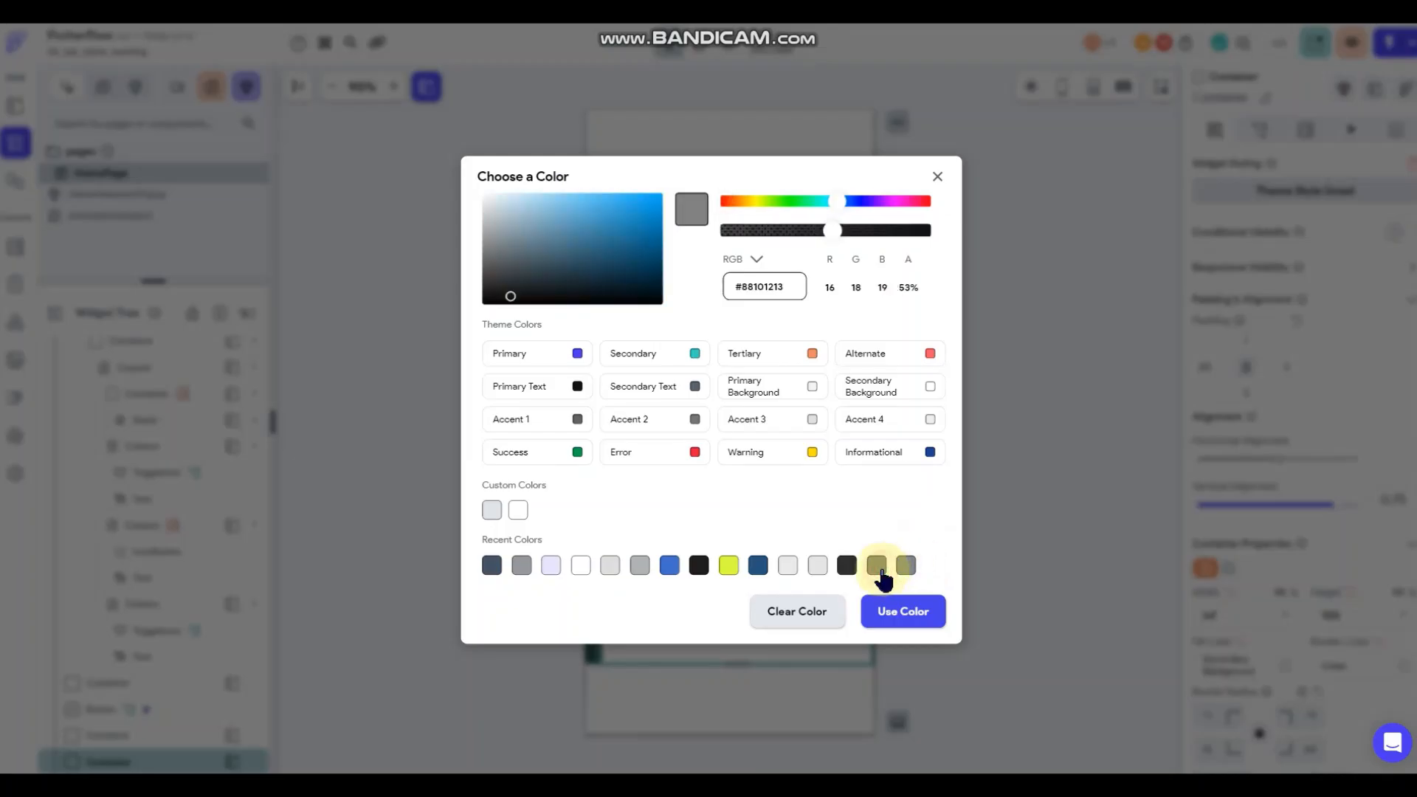
click(906, 567)
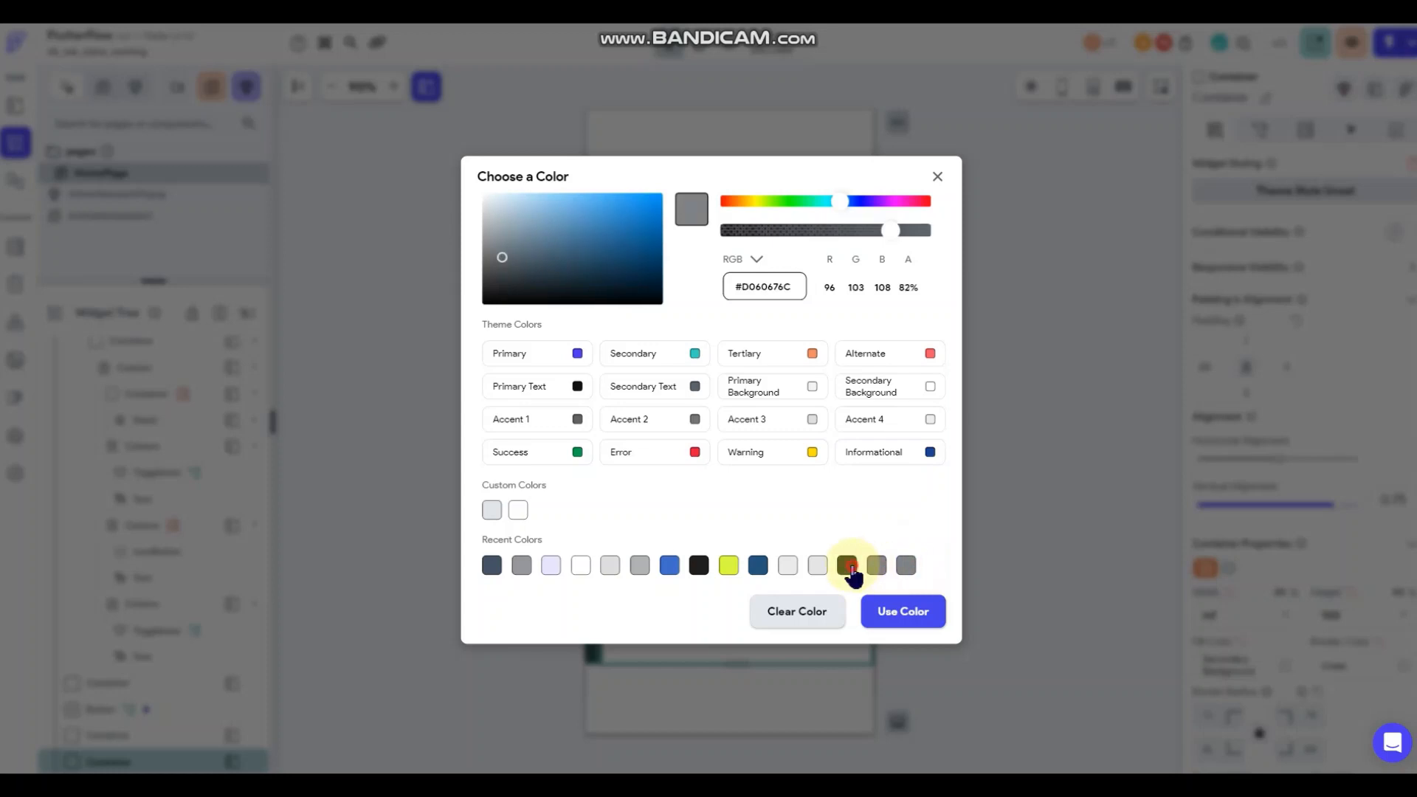
click(849, 568)
click(872, 568)
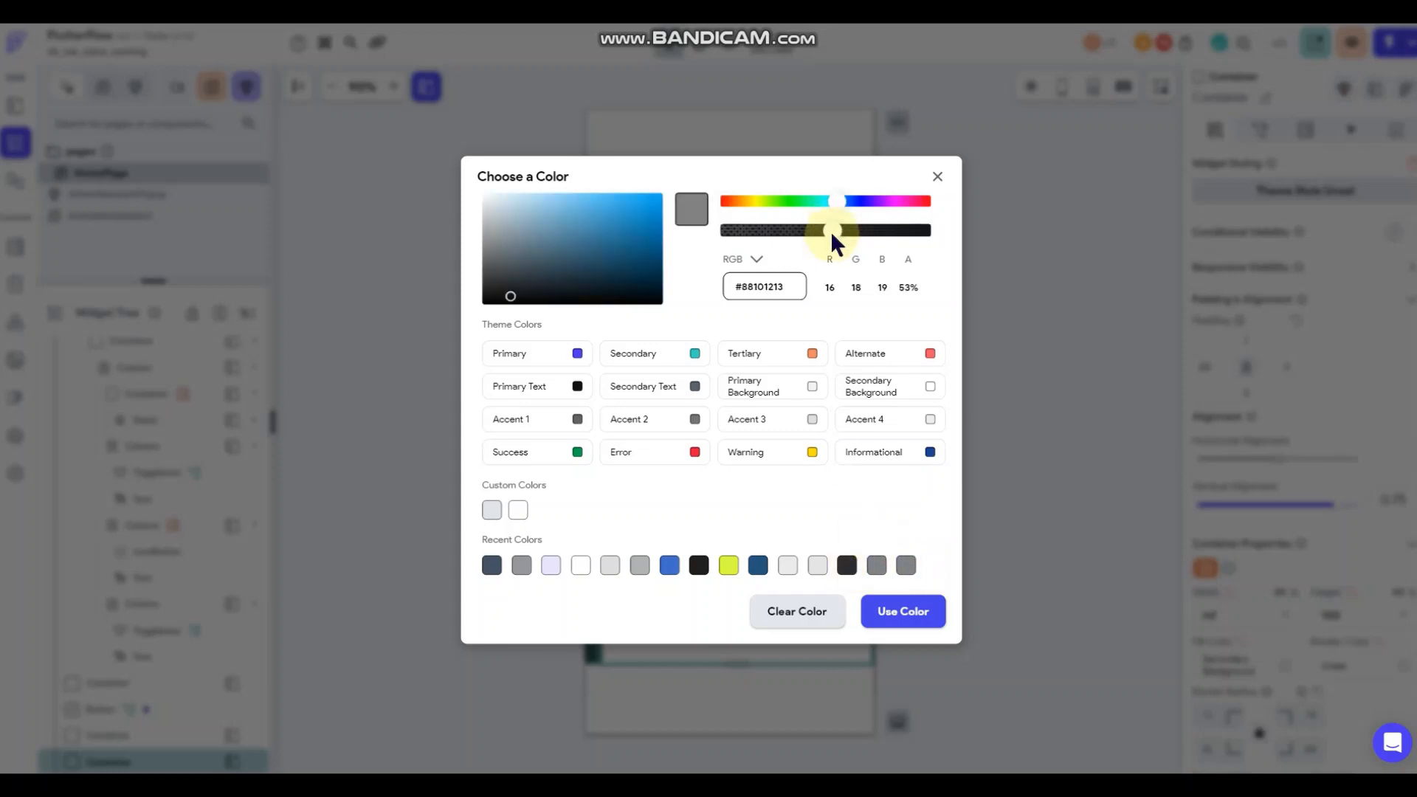
drag(832, 230, 737, 229)
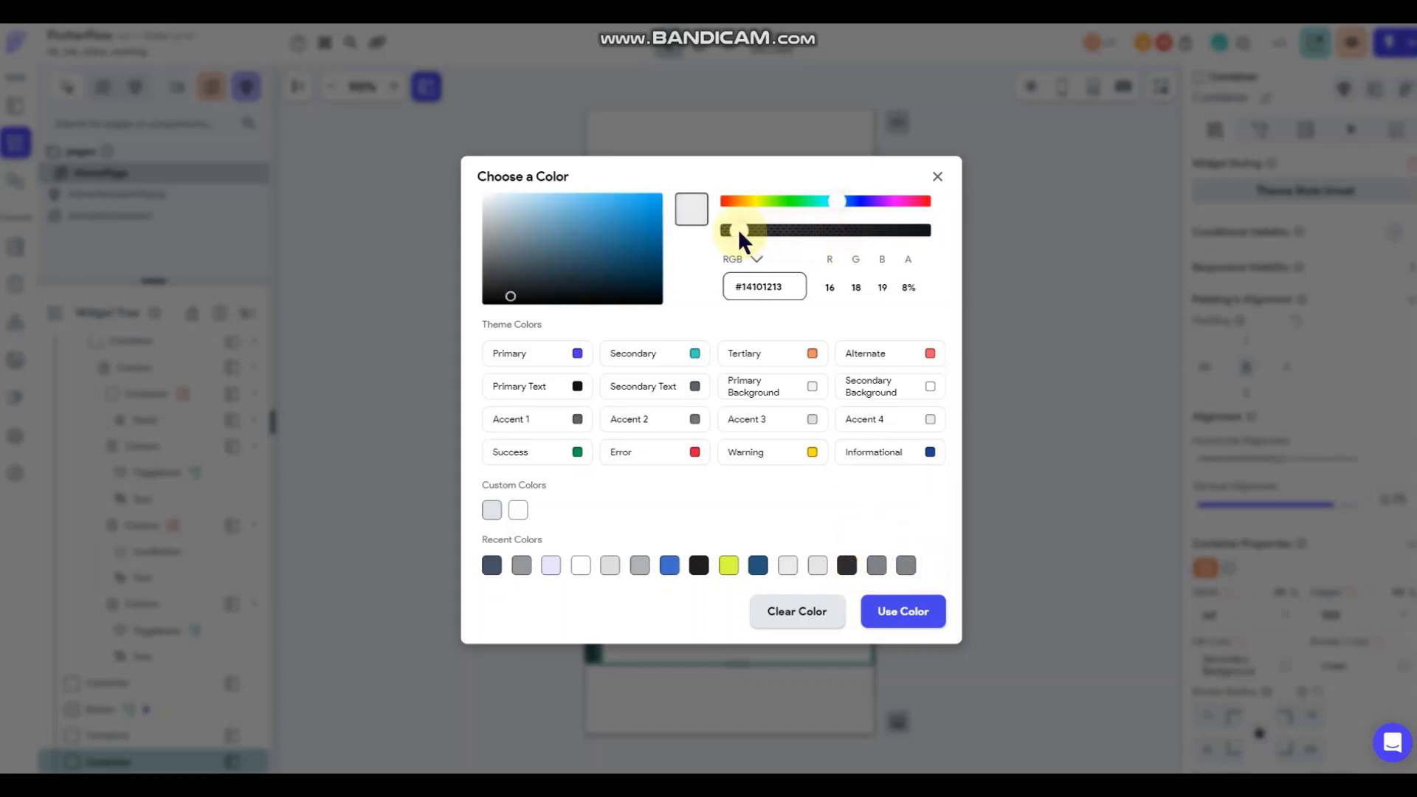
click(902, 612)
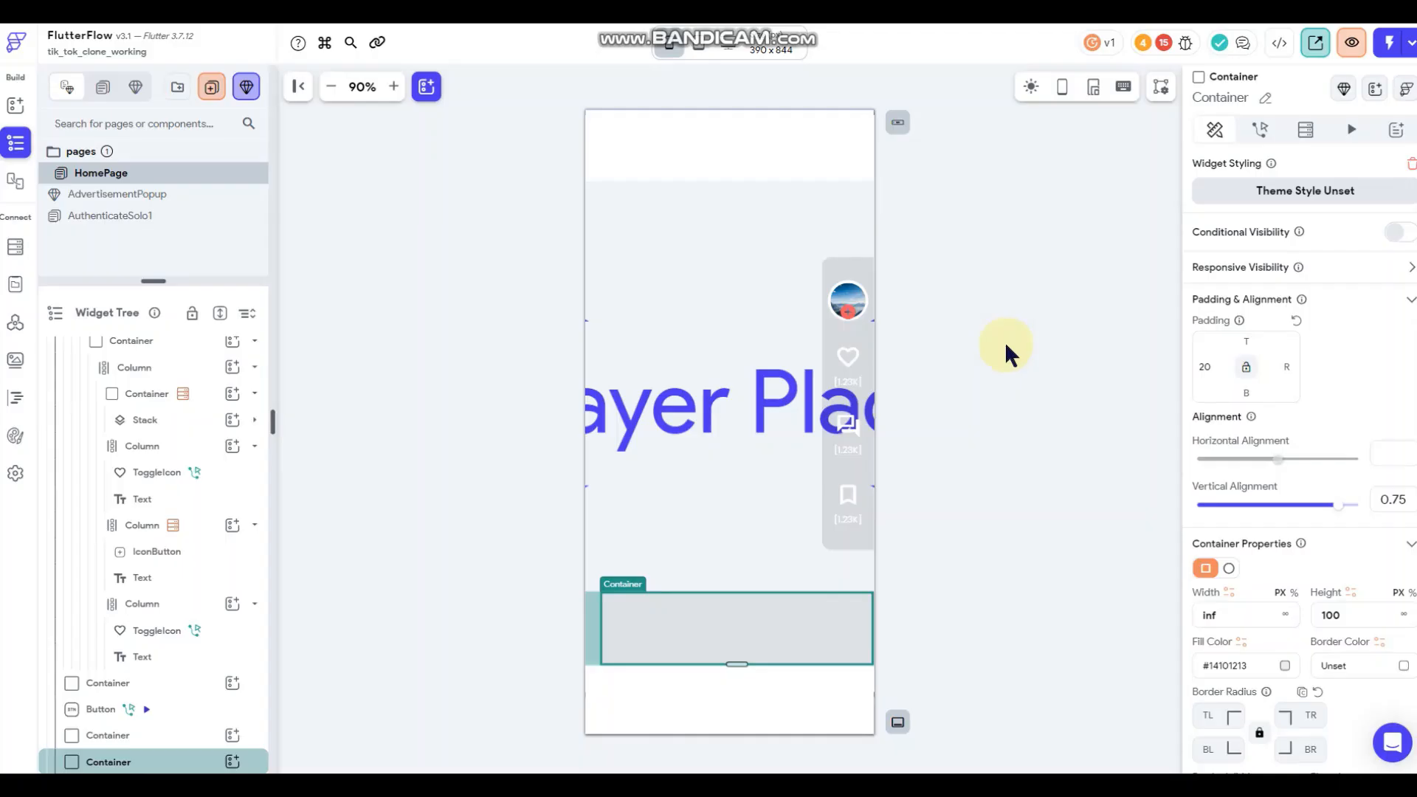
click(973, 428)
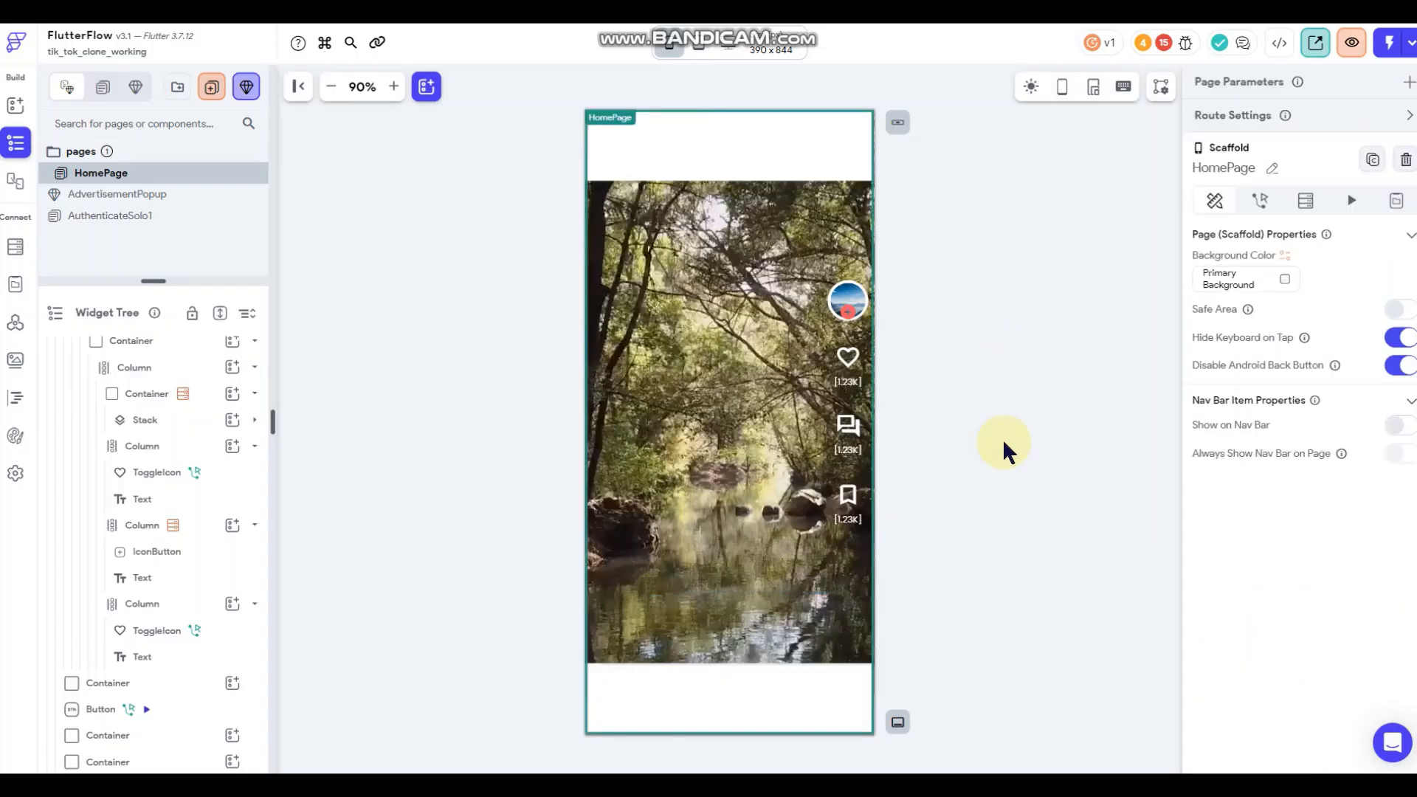
Add a Column inside the lower overlay Container and set its padding to 4 on all sides.
click(856, 601)
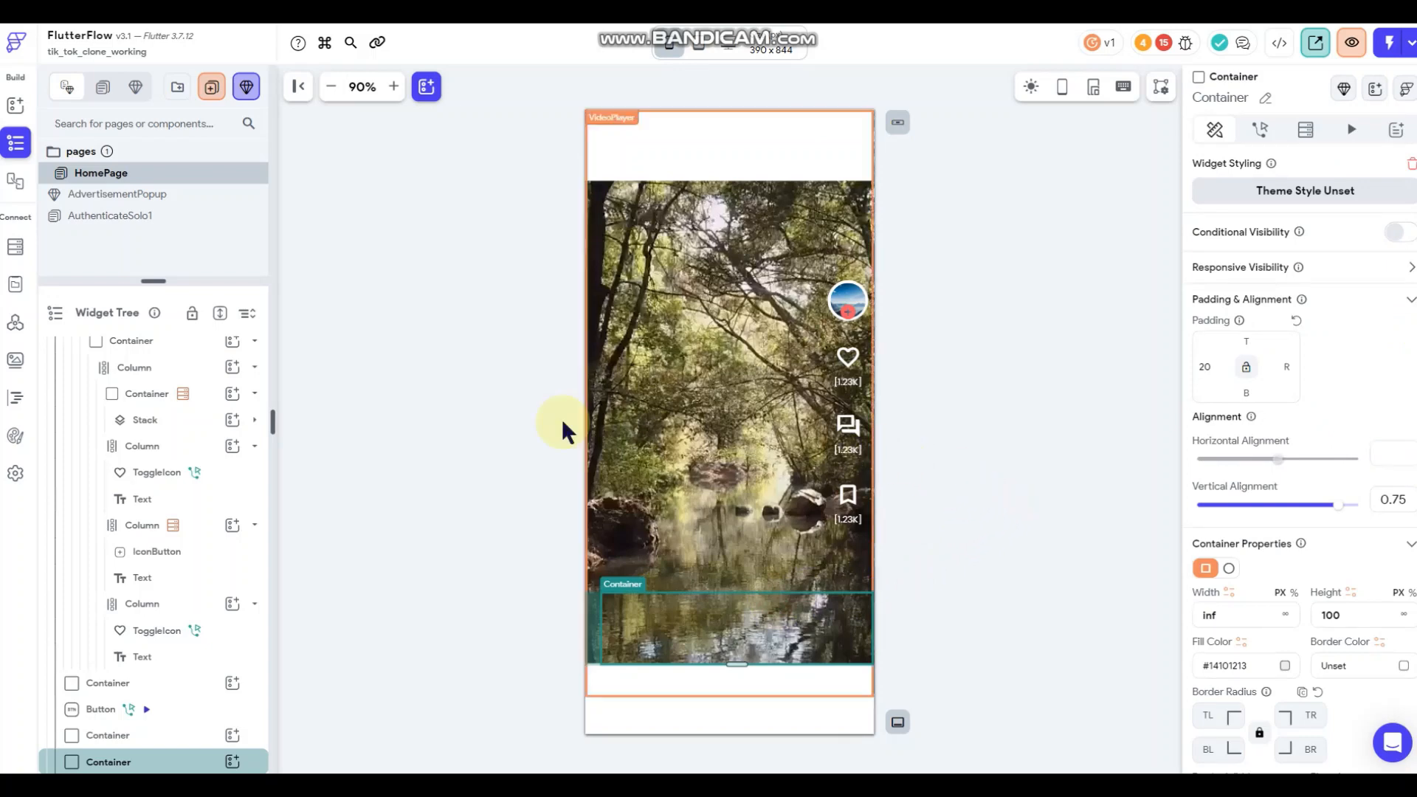
click(15, 105)
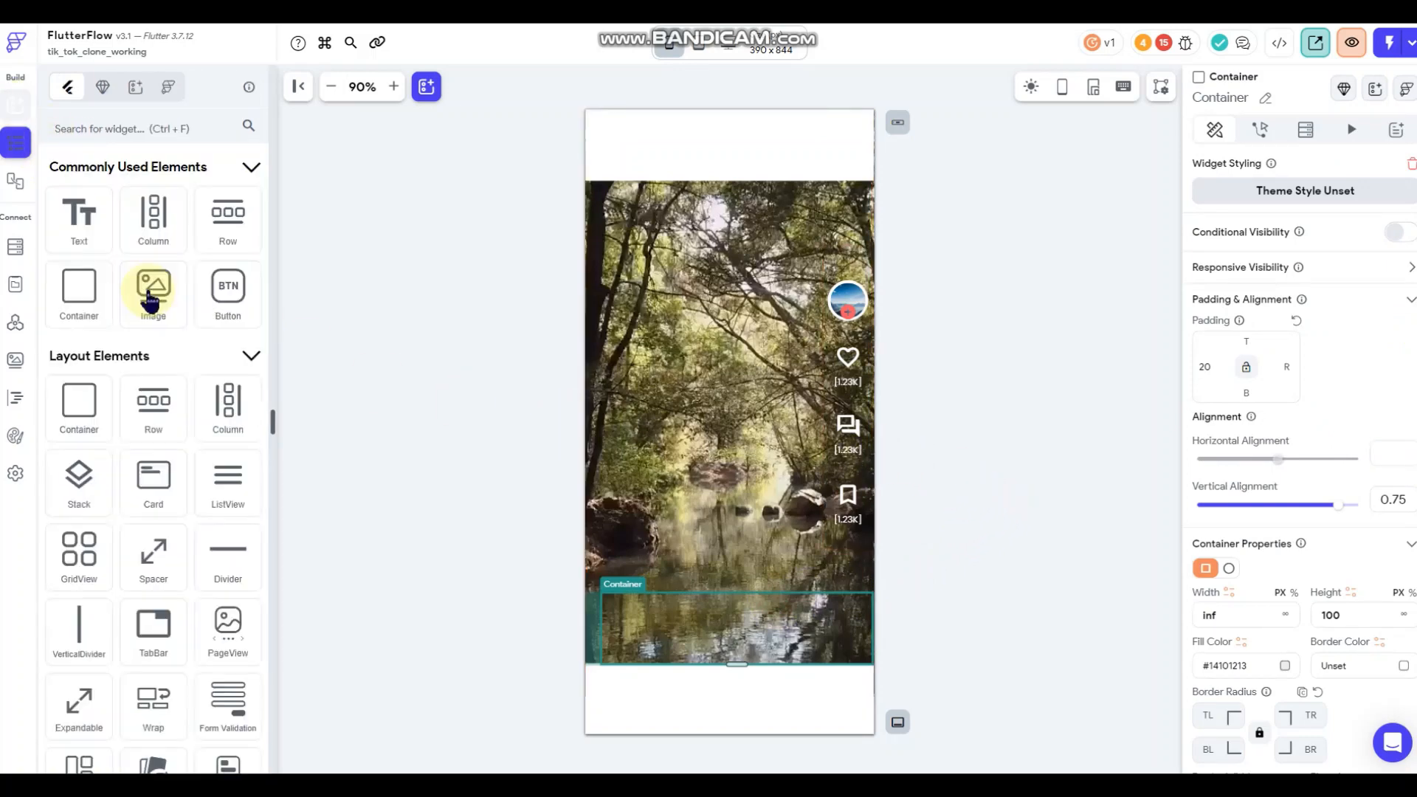
drag(149, 220, 735, 627)
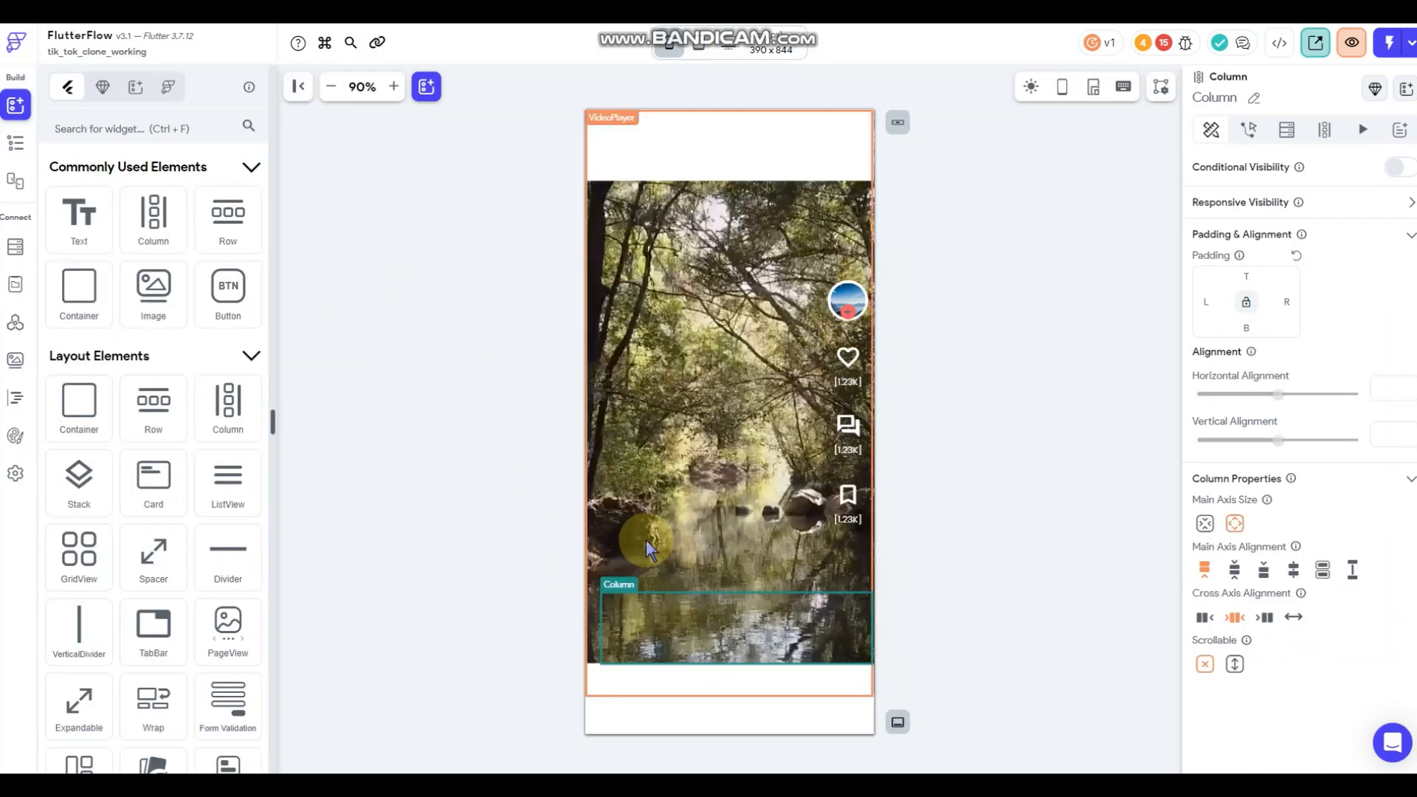
click(1245, 304)
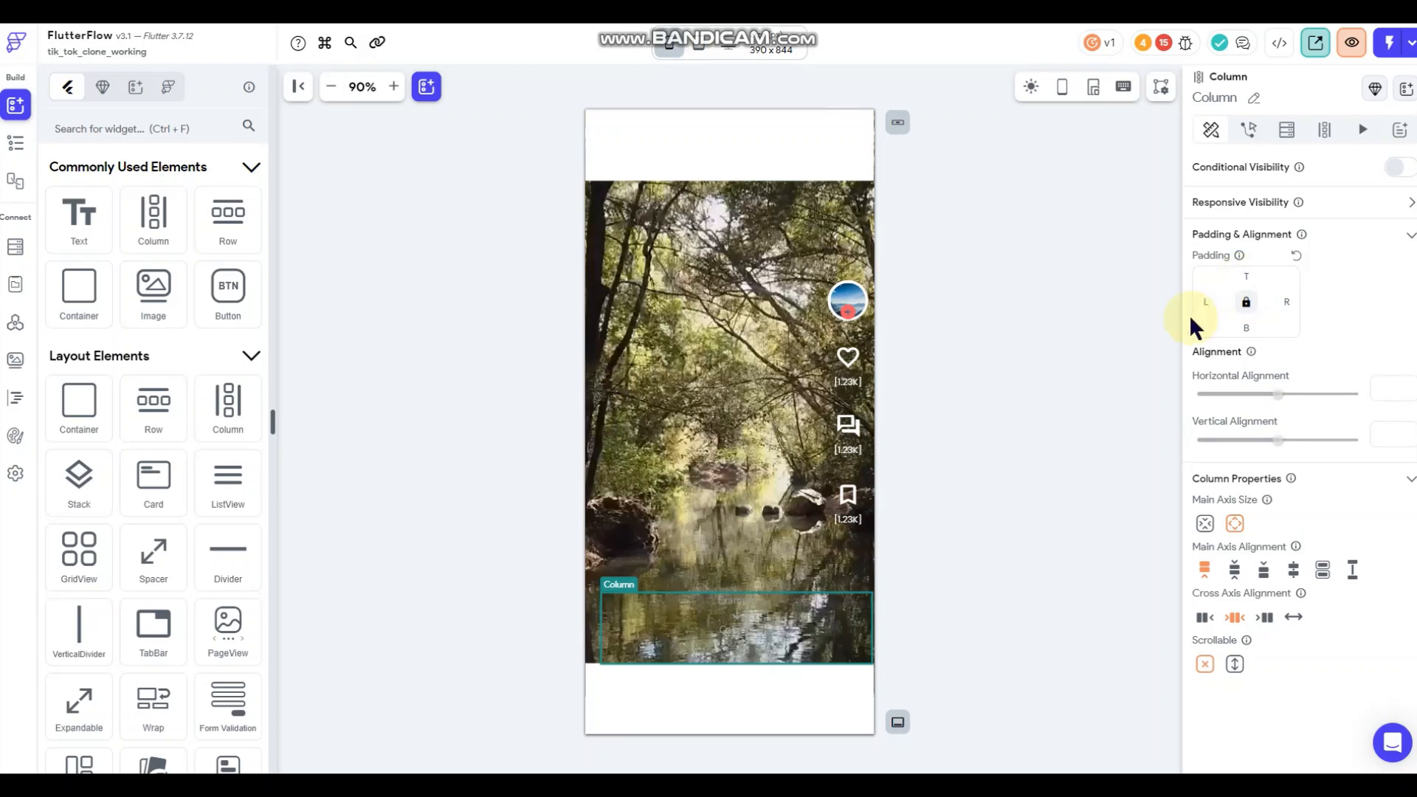
text(3)
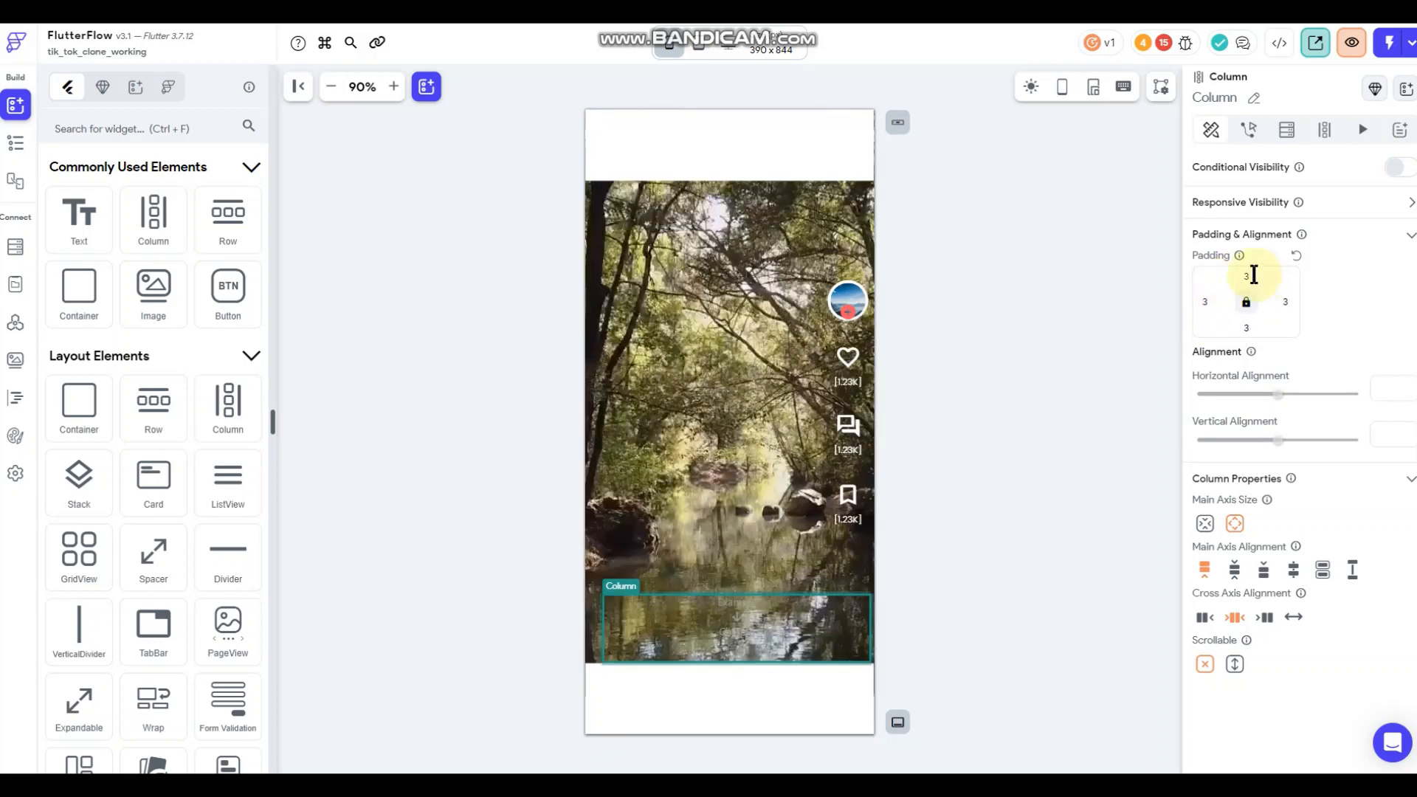
drag(1254, 275, 1188, 287)
text(4)
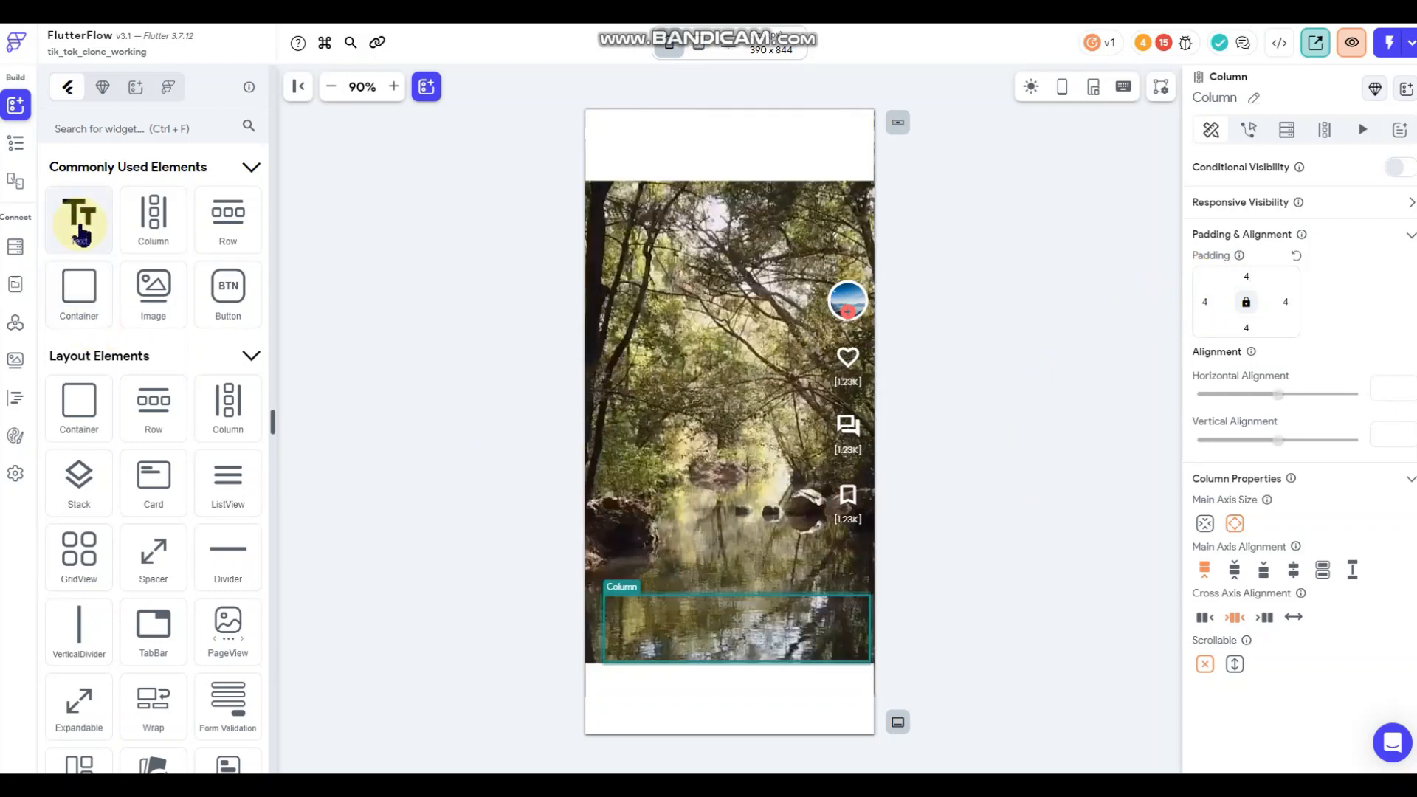
Add a Row to the overlay Container's Column and place a Text widget inside the Row.
click(231, 215)
drag(233, 225, 625, 587)
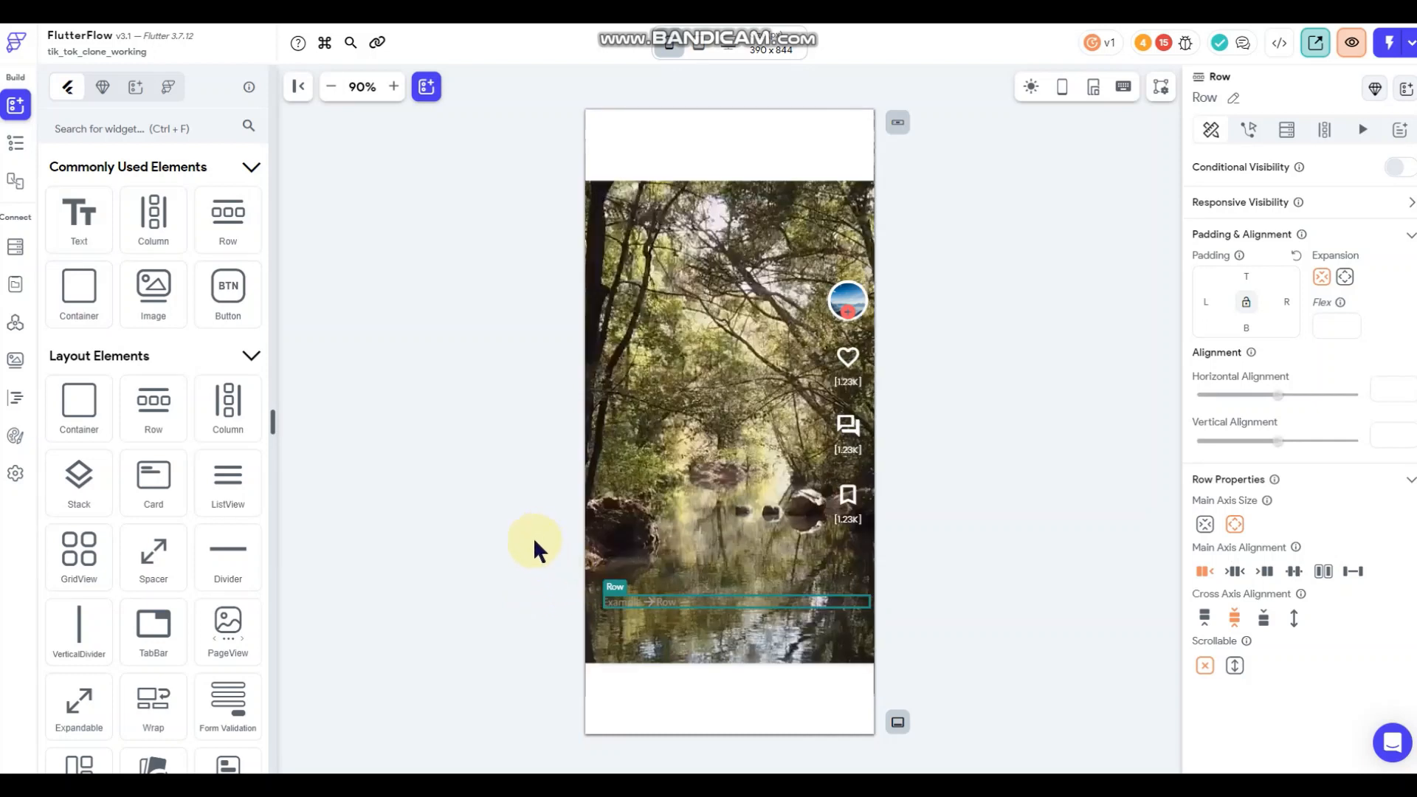
drag(96, 221, 642, 626)
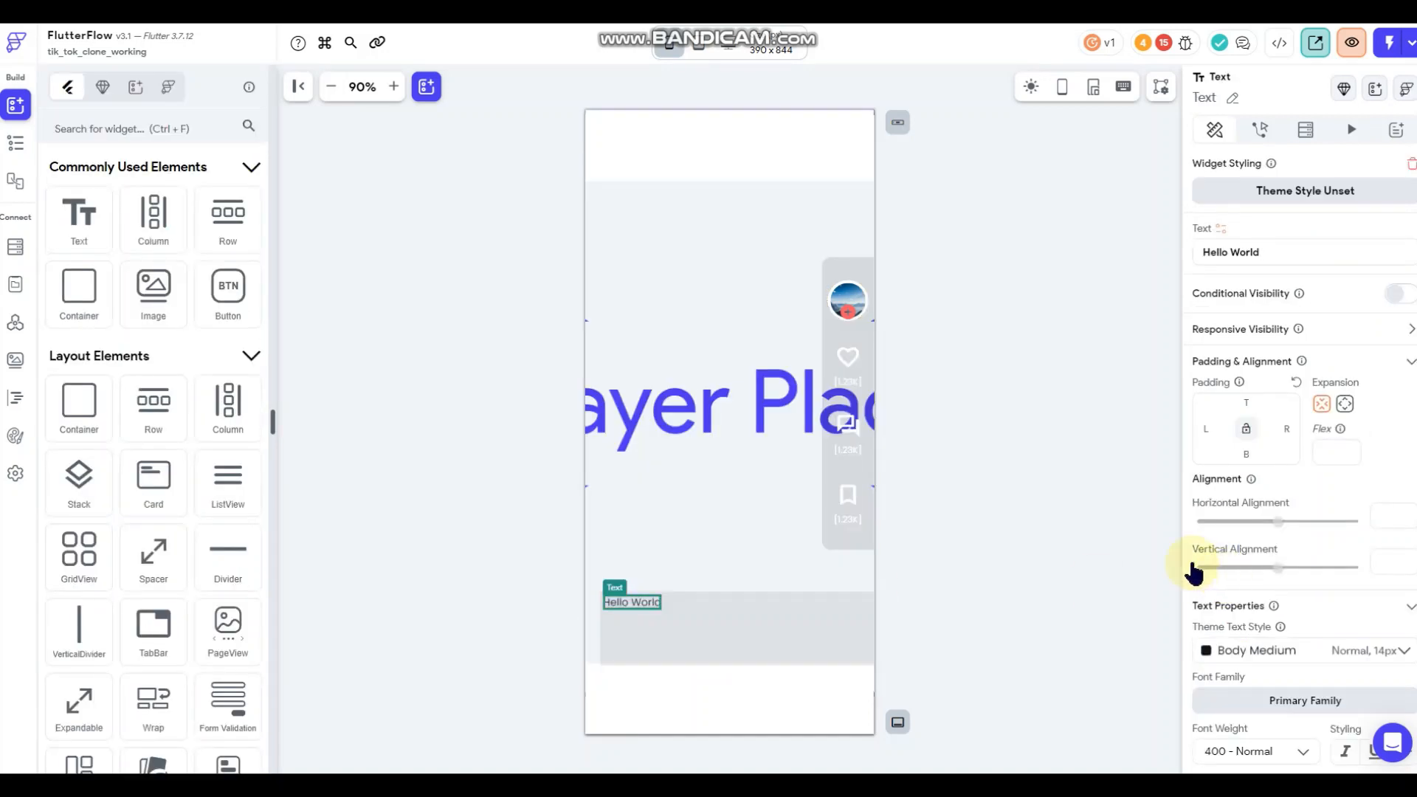
Open the font weight options of the new Text in the Row.
scroll(1260, 633, down, 2)
click(1263, 604)
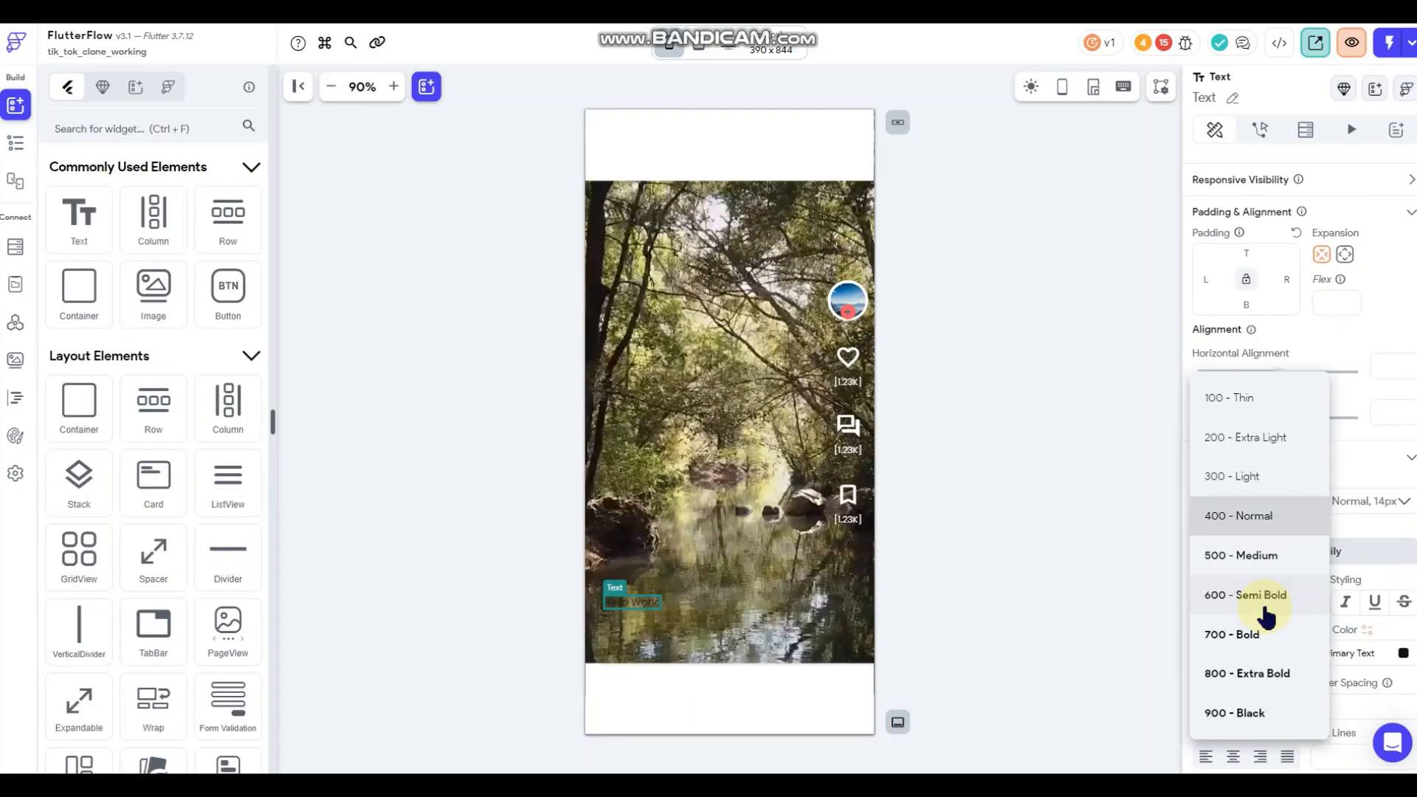